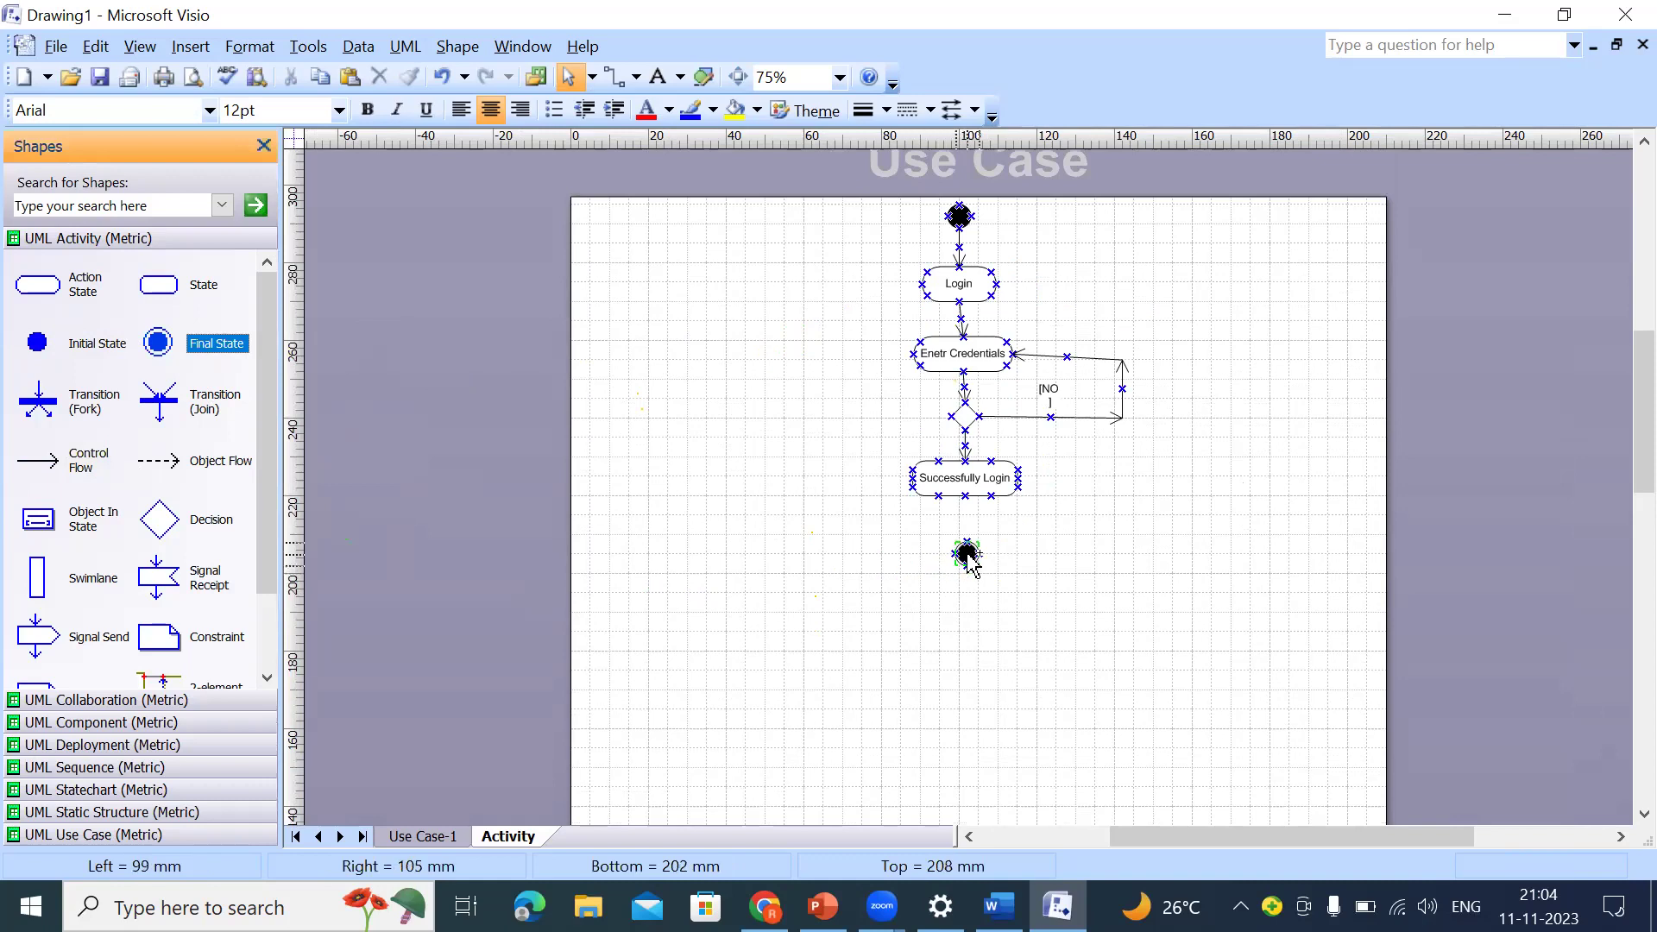
Step: Connect the Successfully Login action state to the final state below it with a Control Flow arrow
drag(78, 462, 971, 561)
drag(1277, 606, 646, 246)
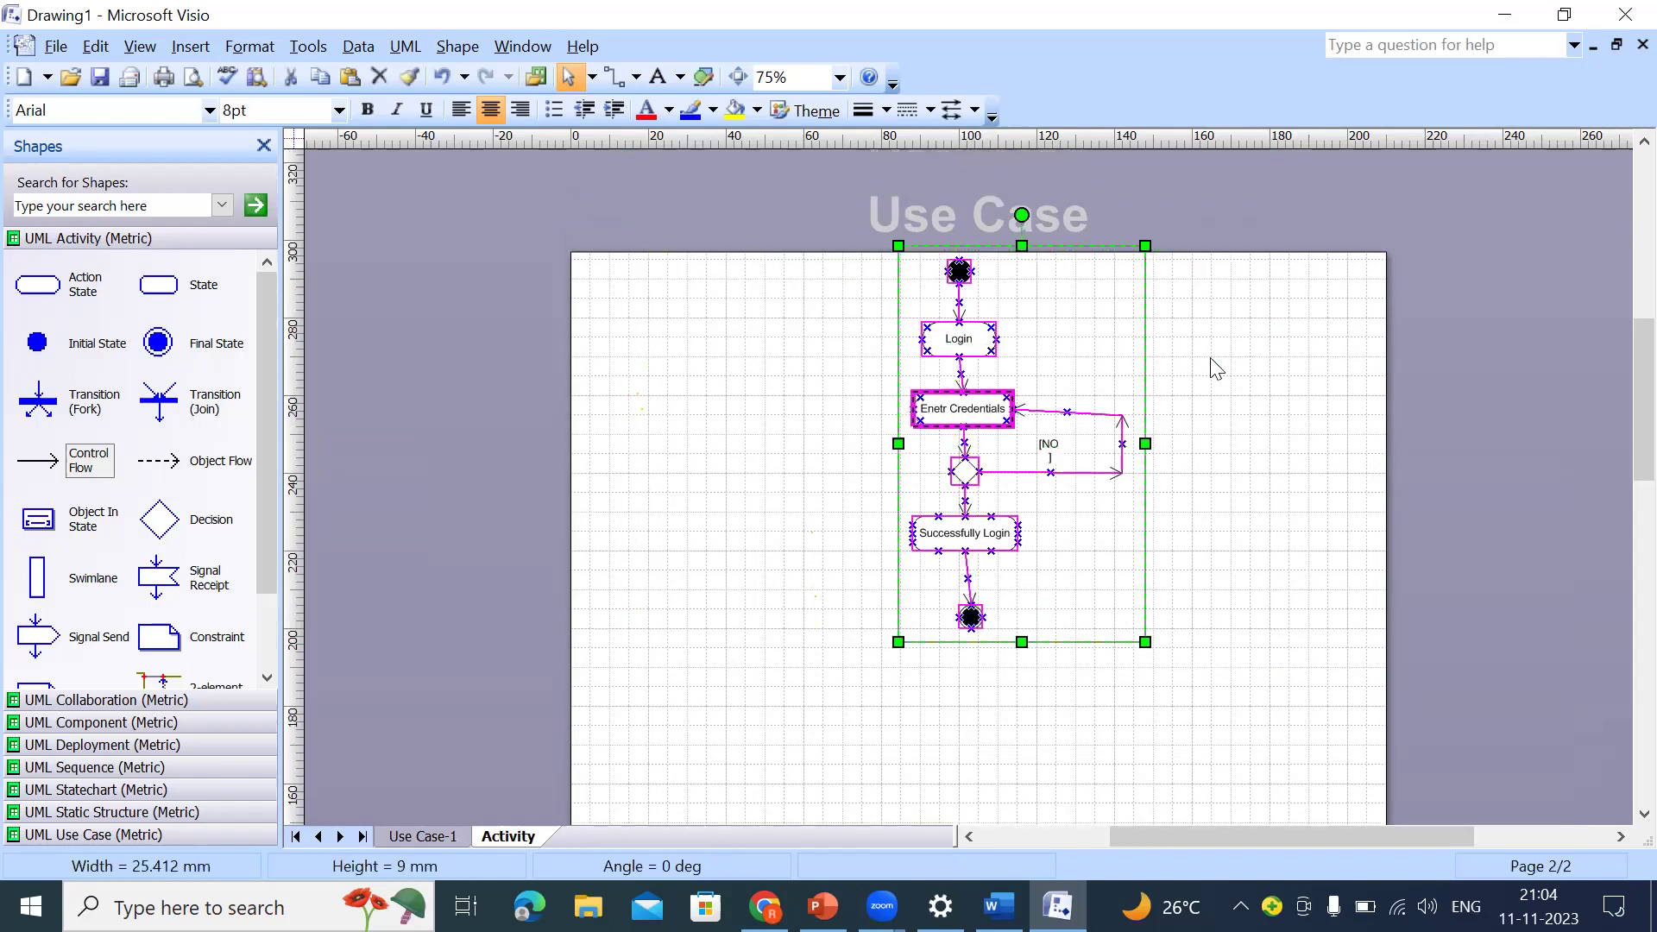
click(1236, 381)
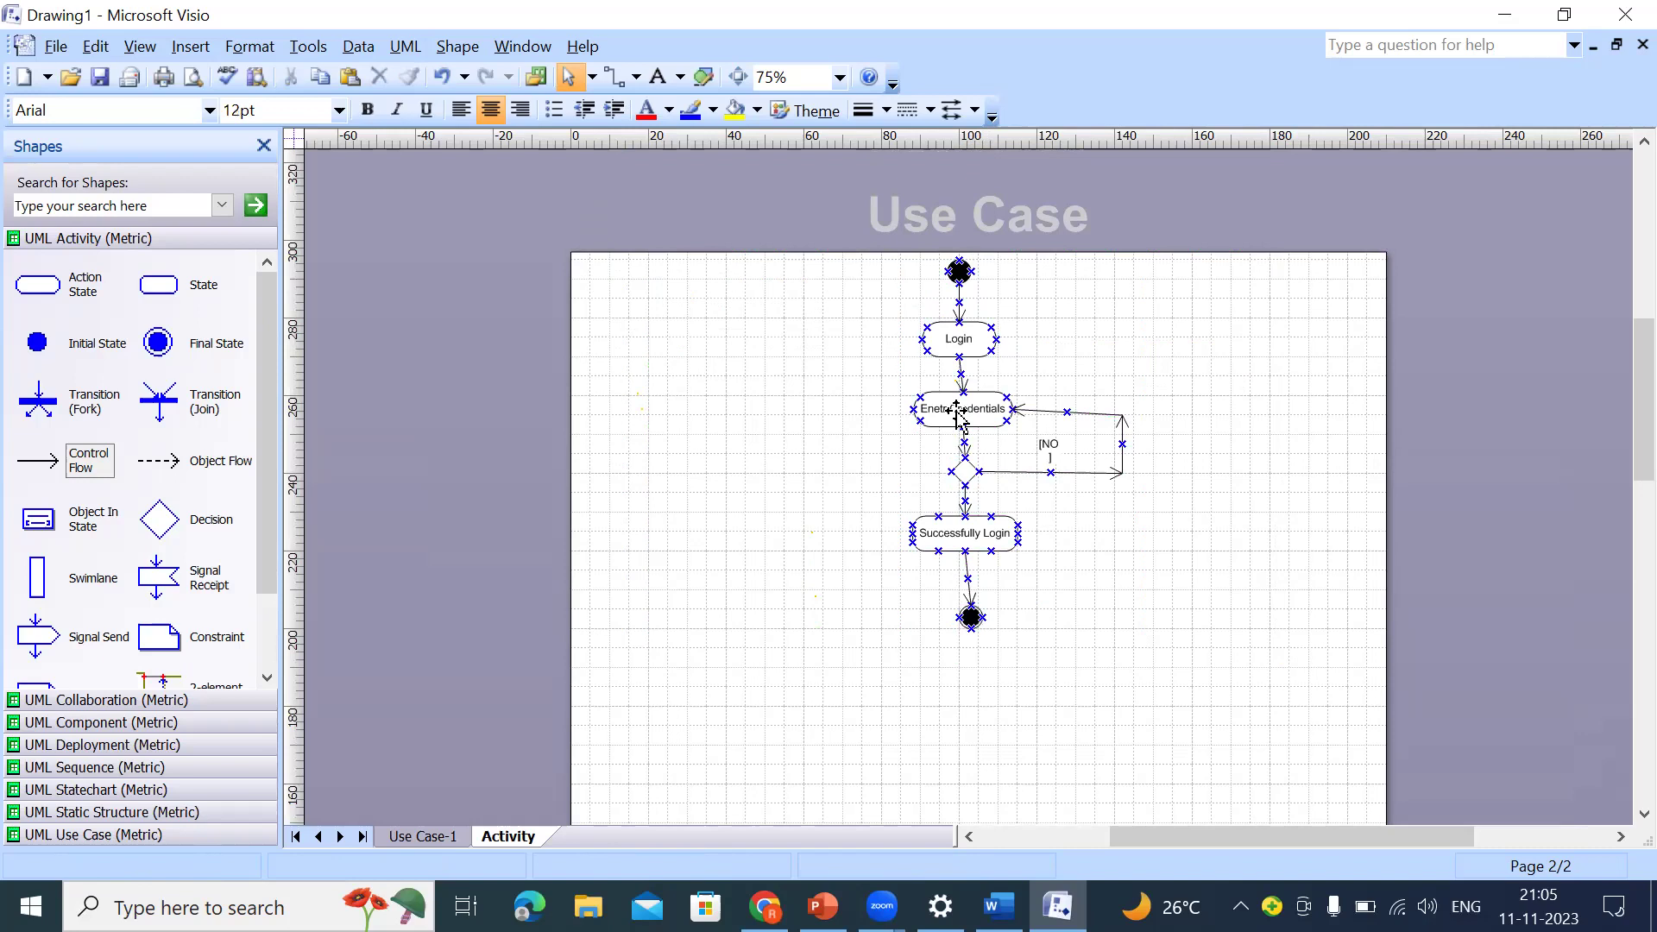
drag(1176, 380, 794, 511)
click(1274, 604)
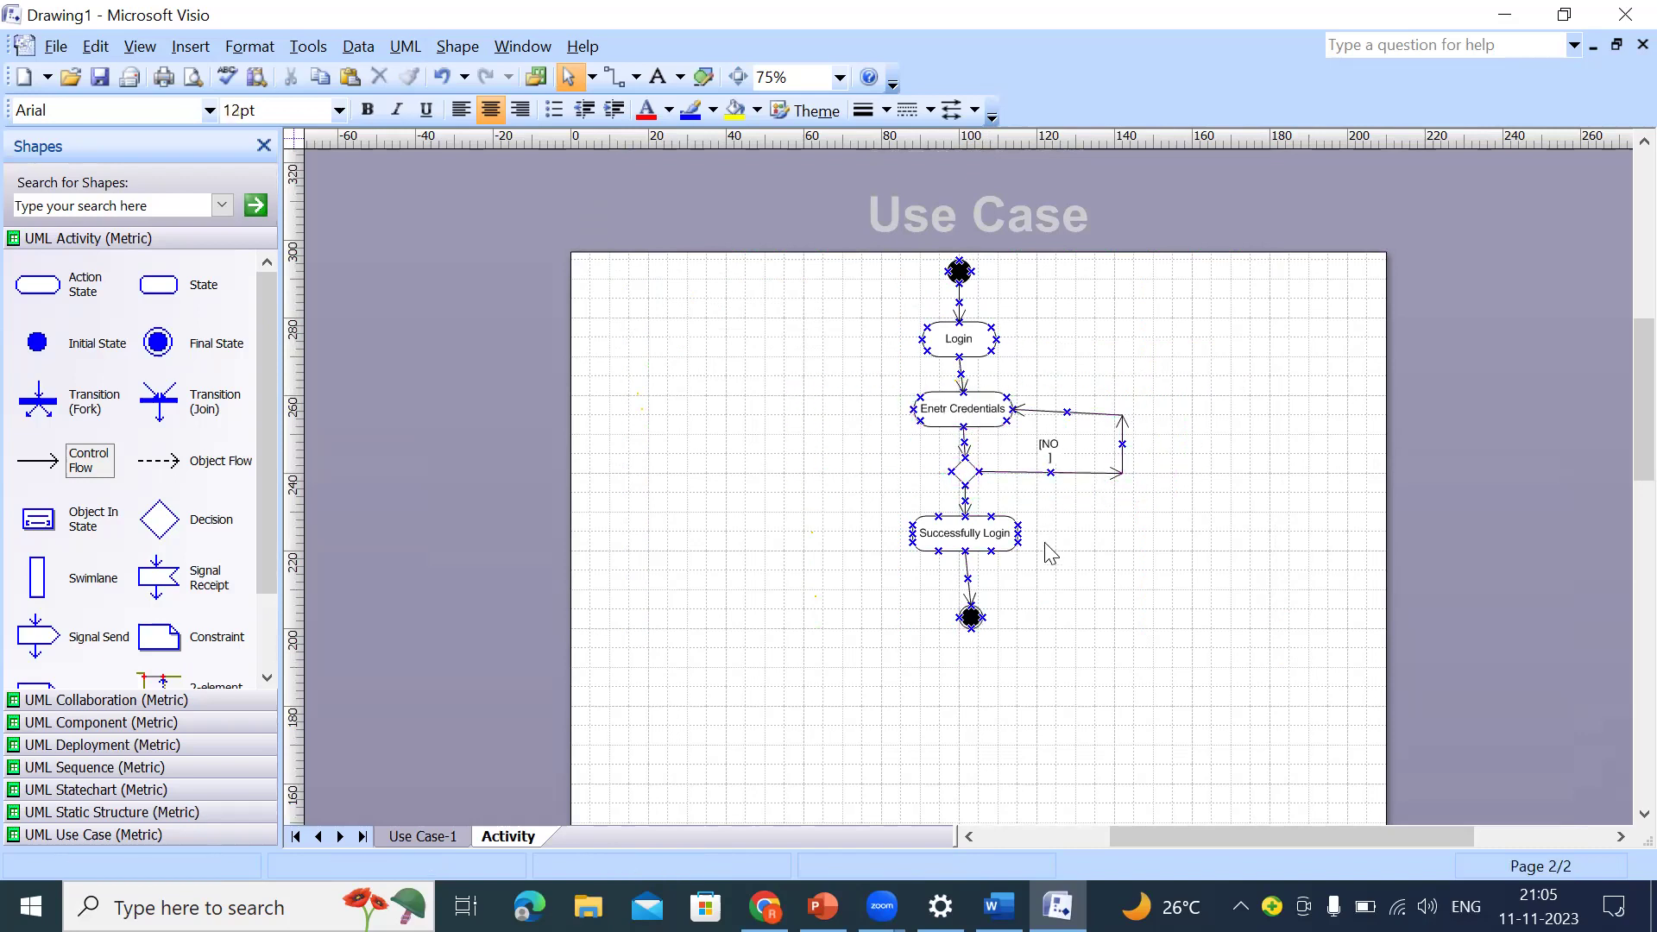
click(993, 536)
click(1111, 597)
Step: Place a second Initial State on the page, below the final state of the login flow
scroll(1152, 595, down, 1)
scroll(1156, 591, down, 5)
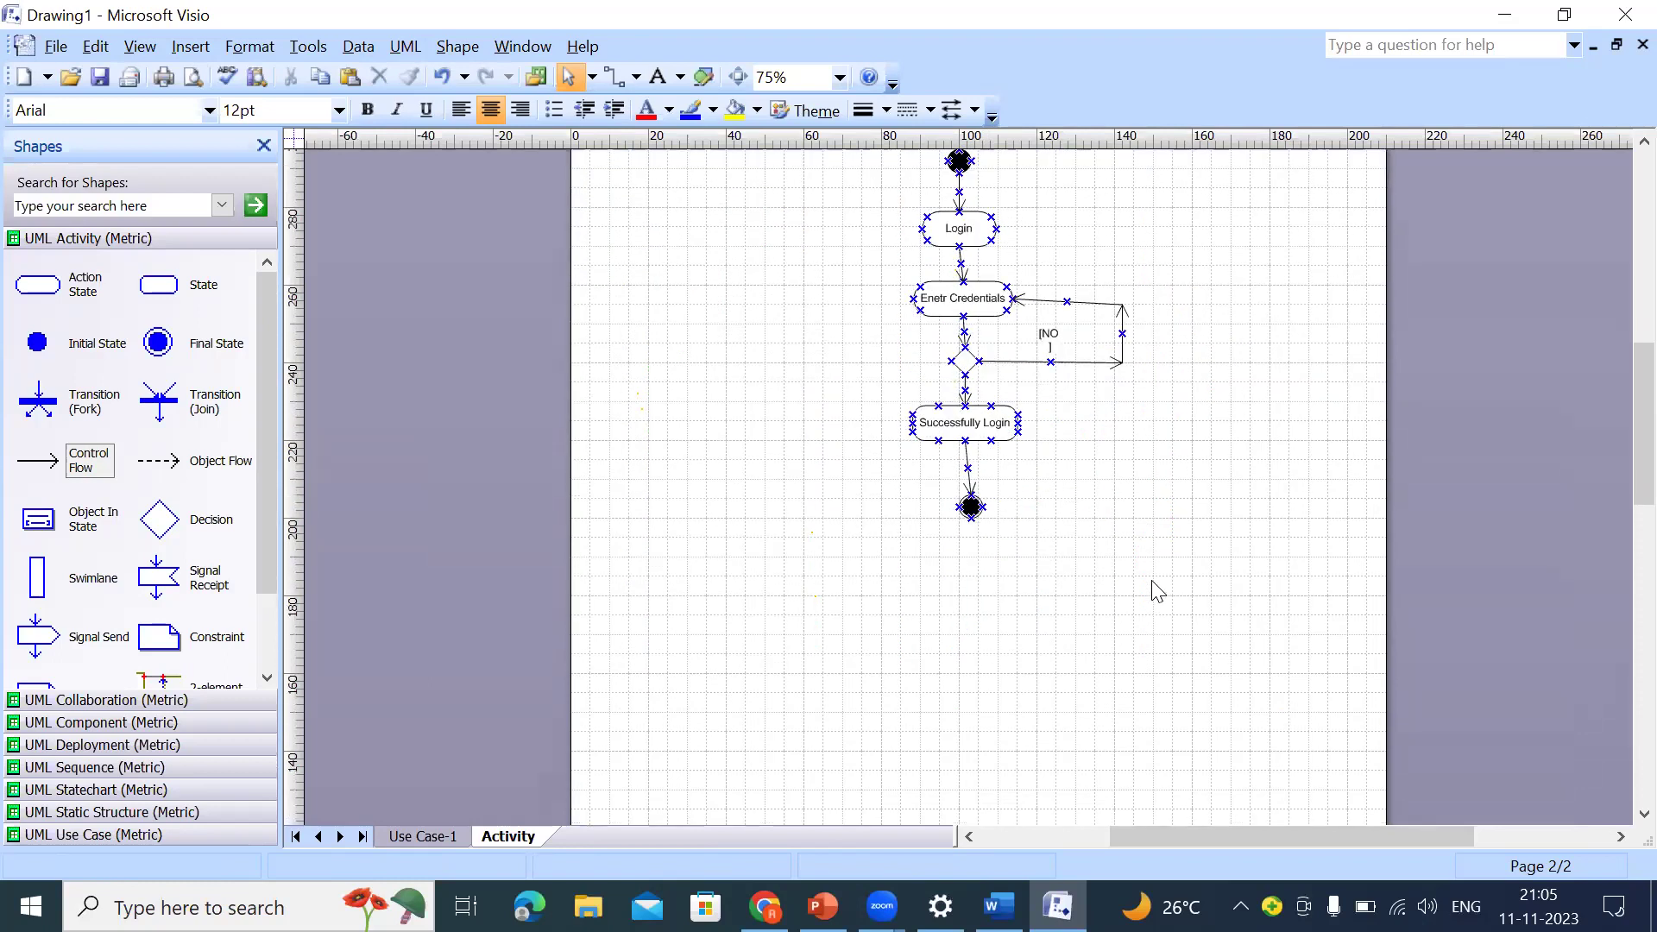
scroll(1157, 582, up, 5)
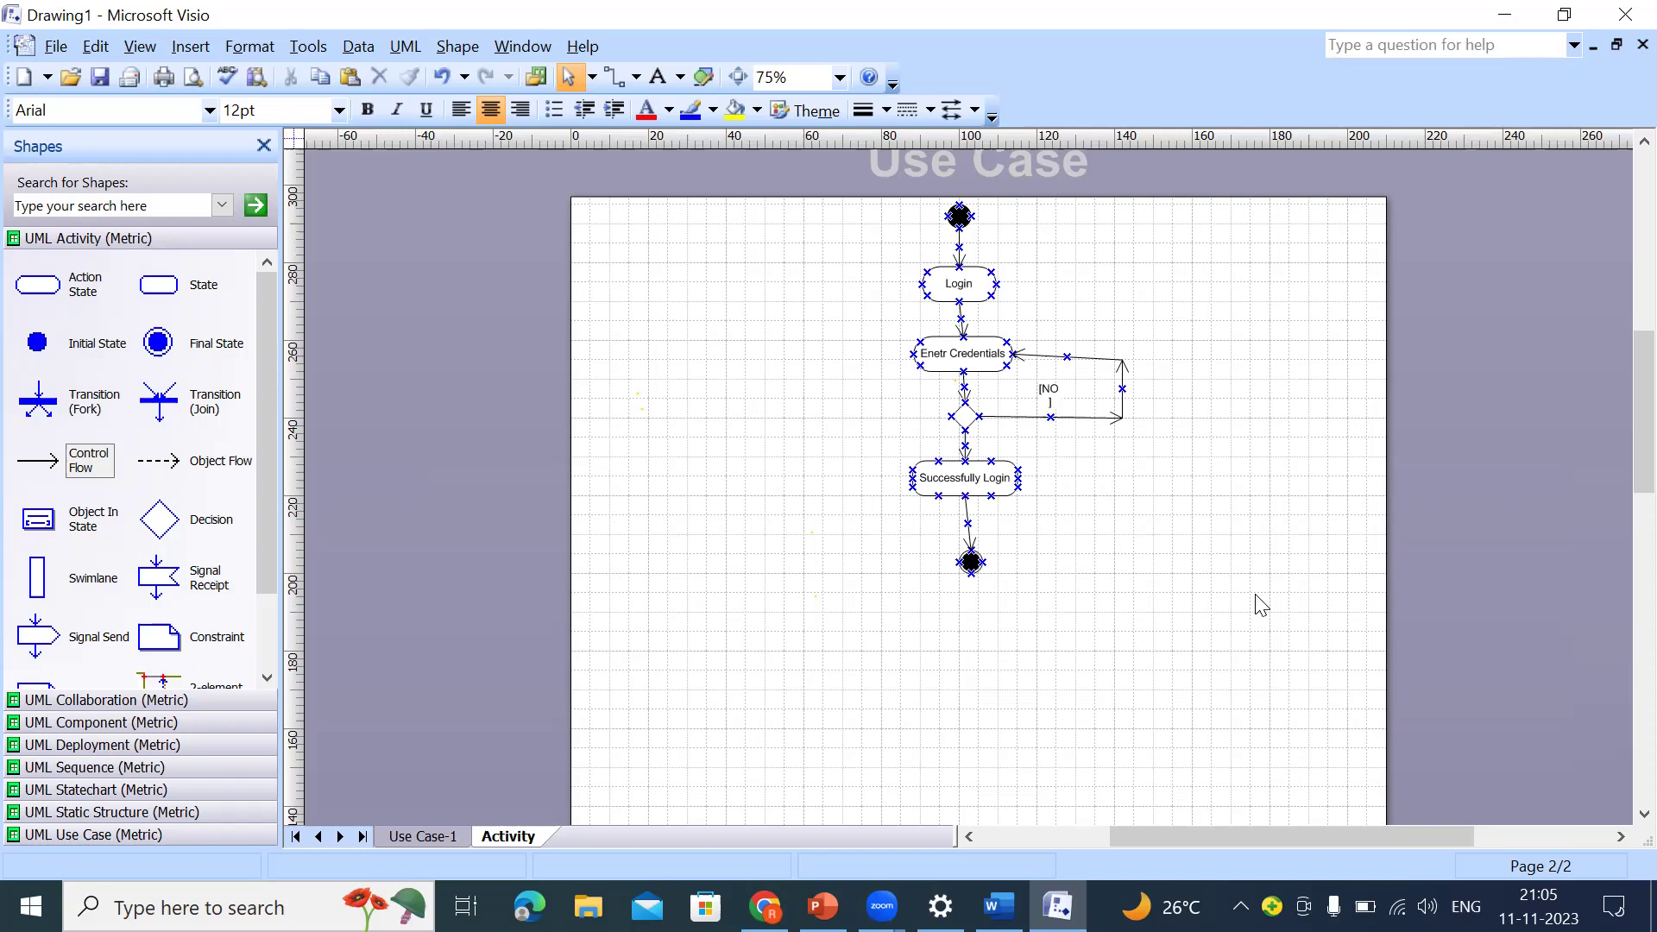
scroll(1236, 580, down, 3)
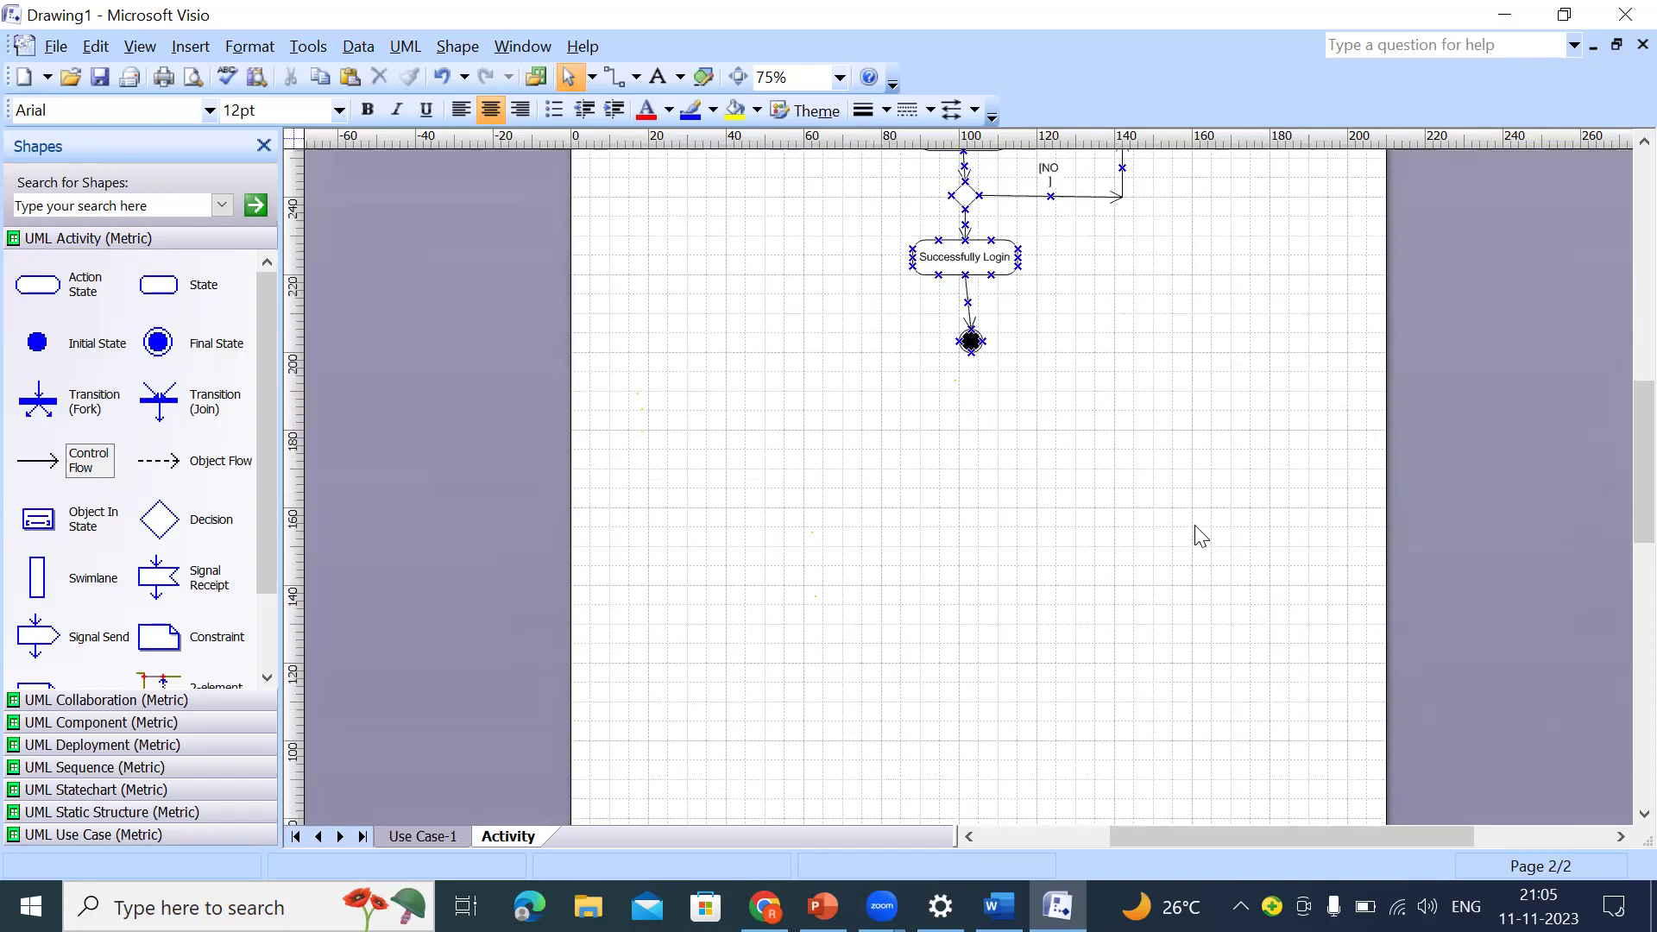
scroll(1167, 462, down, 3)
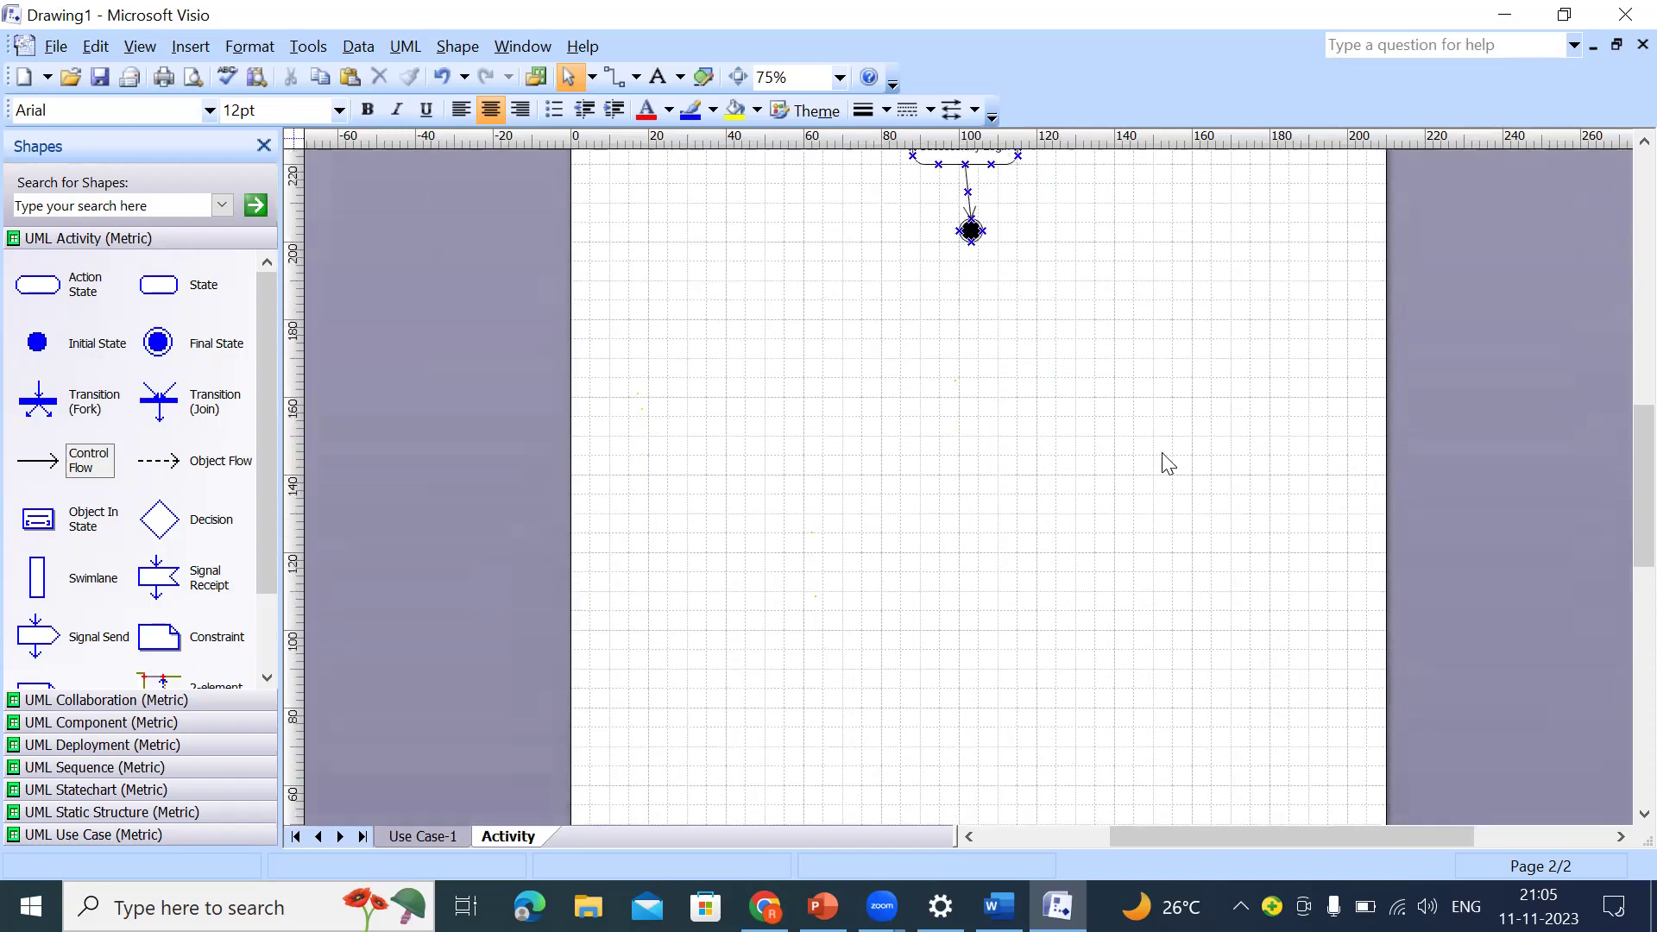
scroll(1167, 462, up, 1)
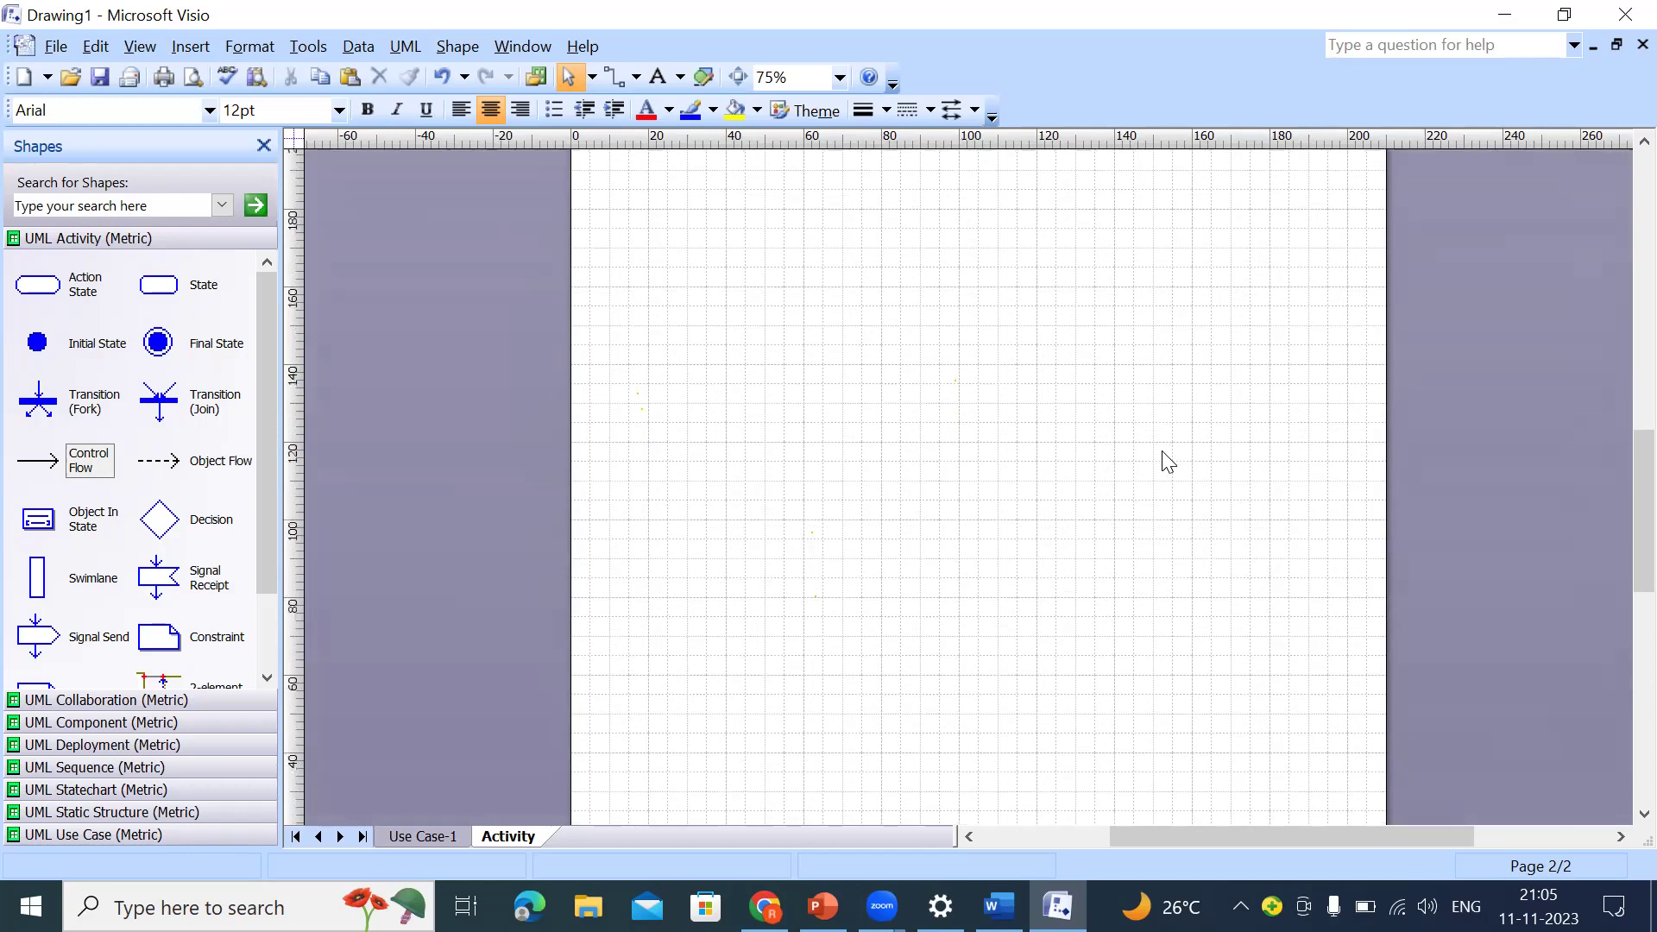
scroll(1167, 462, down, 1)
drag(37, 342, 960, 274)
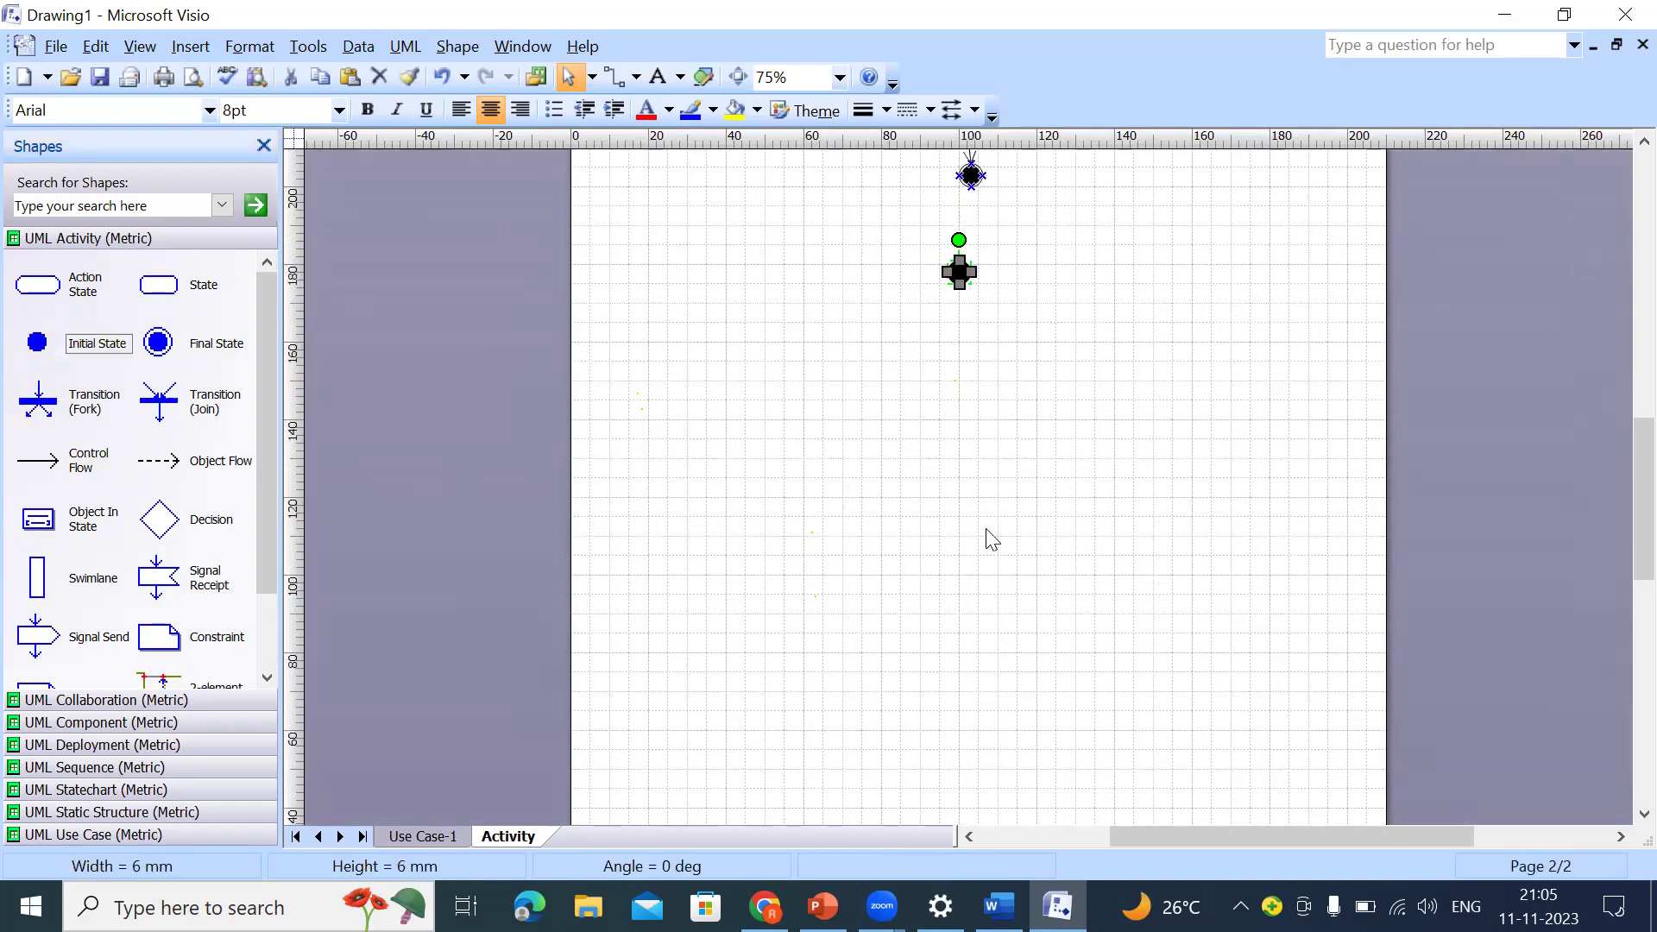
scroll(1001, 509, down, 1)
click(1012, 497)
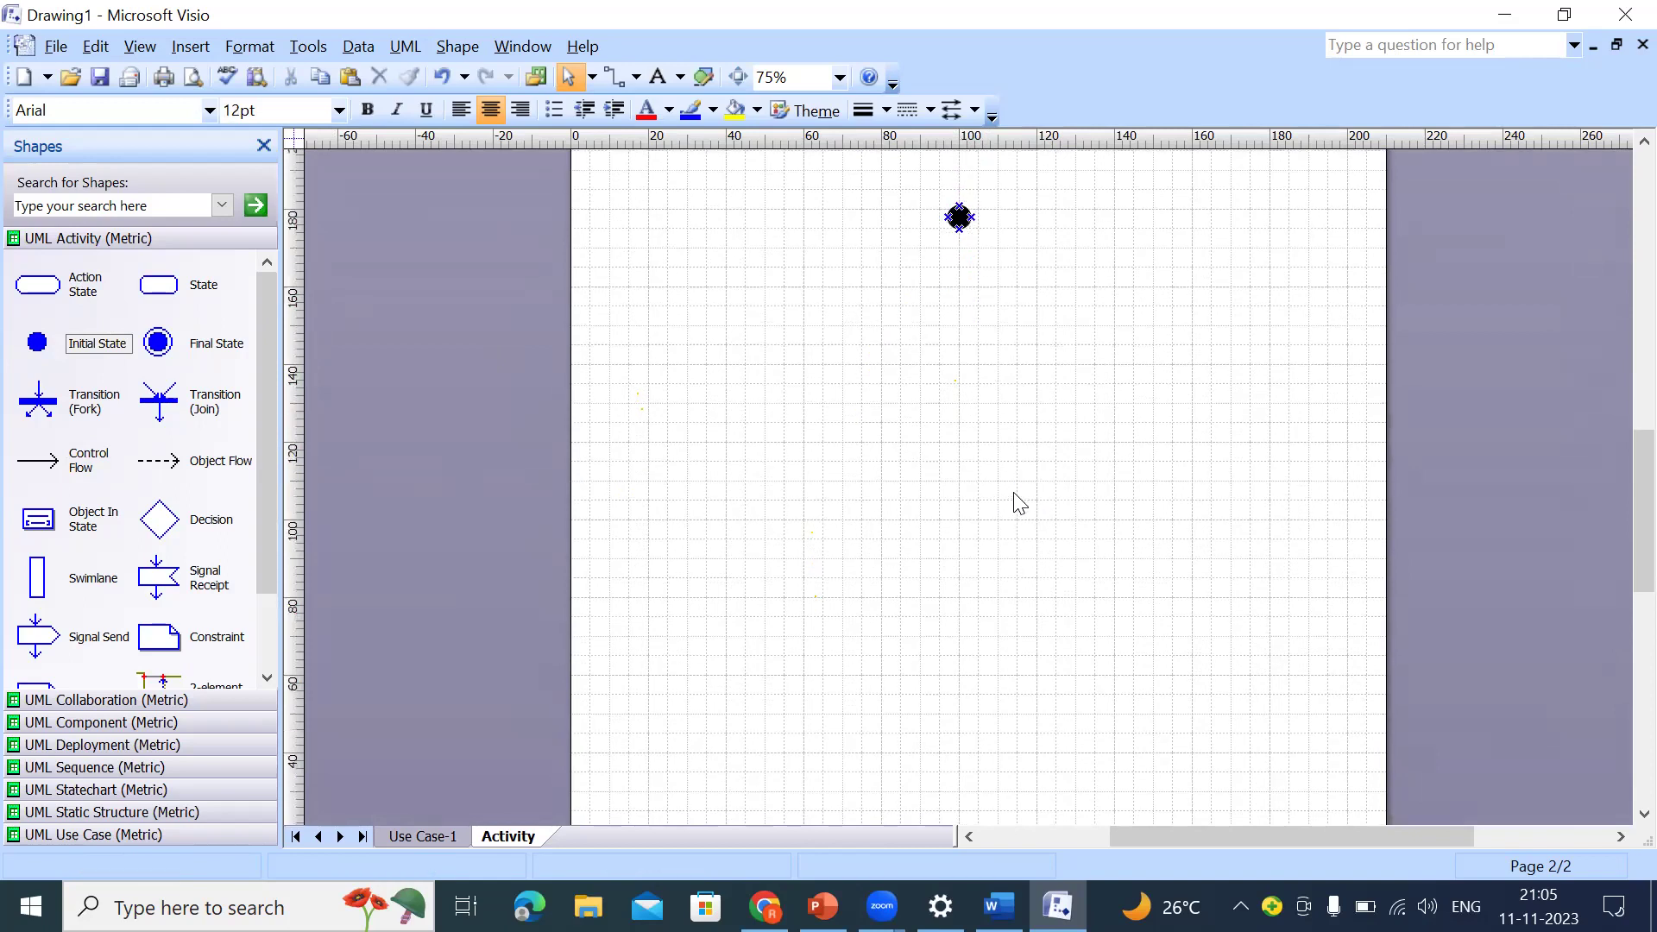
Step: Attach a short Control Flow arrow pointing down from the new initial state
scroll(1018, 505, down, 1)
scroll(1019, 505, up, 1)
scroll(1018, 505, up, 1)
scroll(1019, 505, down, 1)
drag(38, 461, 959, 261)
Step: Examine the Online Food Application use cases on the Use Case-1 page, including the payment ones, and return to the Activity page
click(422, 836)
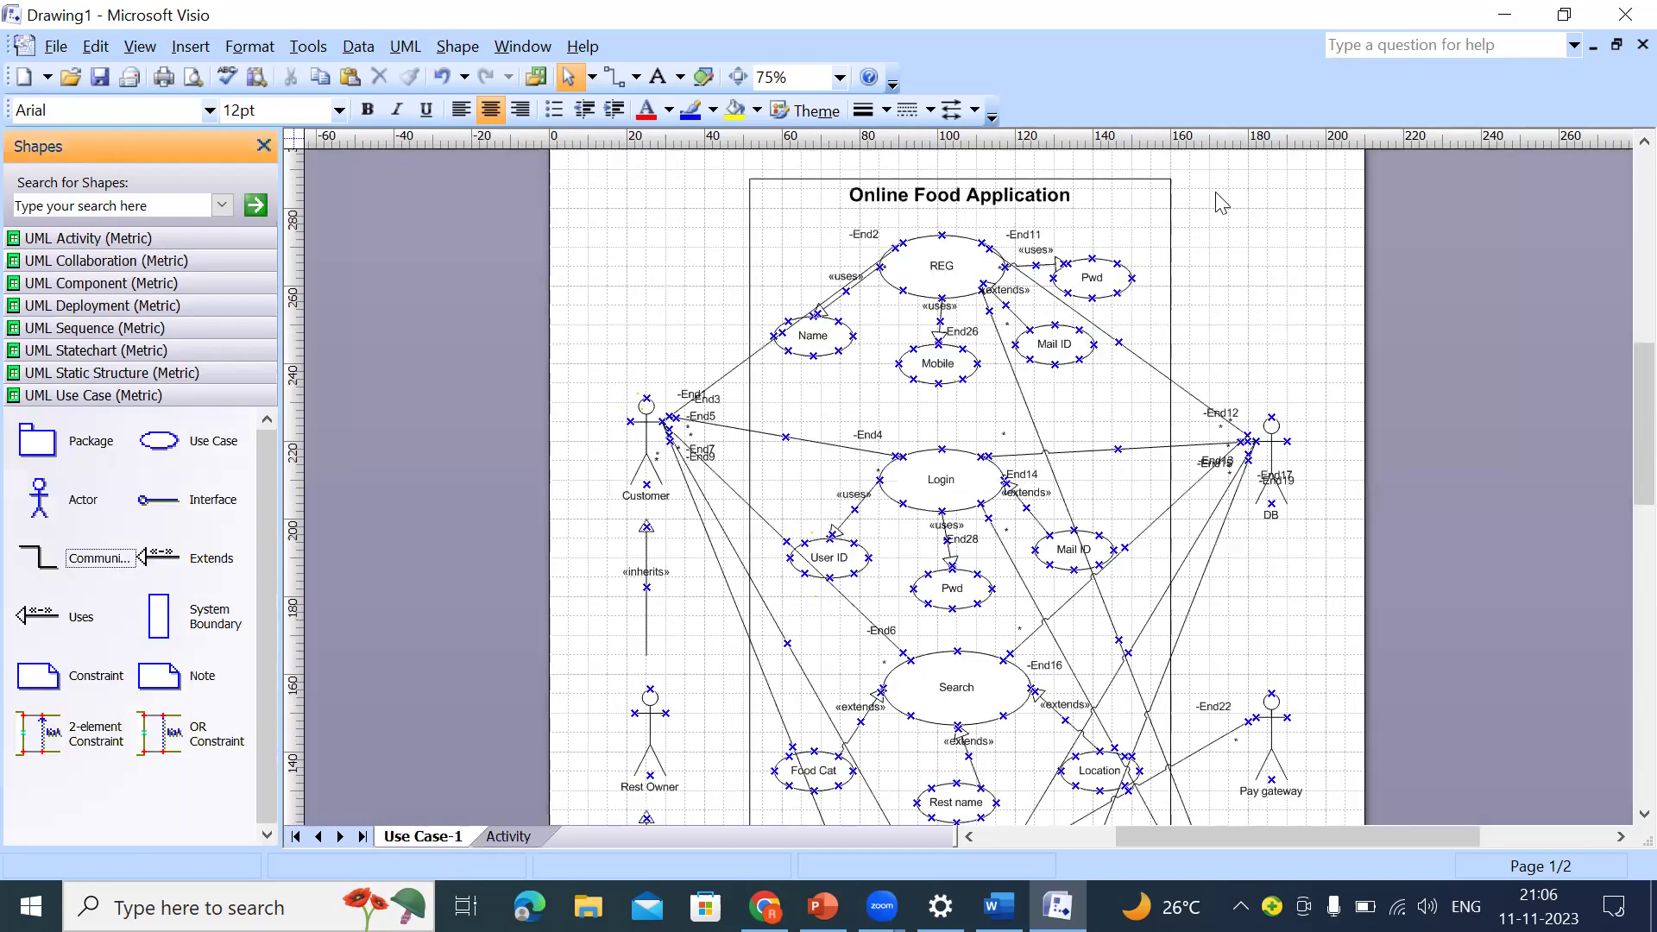
scroll(1289, 211, down, 5)
scroll(1289, 212, down, 2)
scroll(1291, 213, up, 3)
scroll(1292, 213, down, 3)
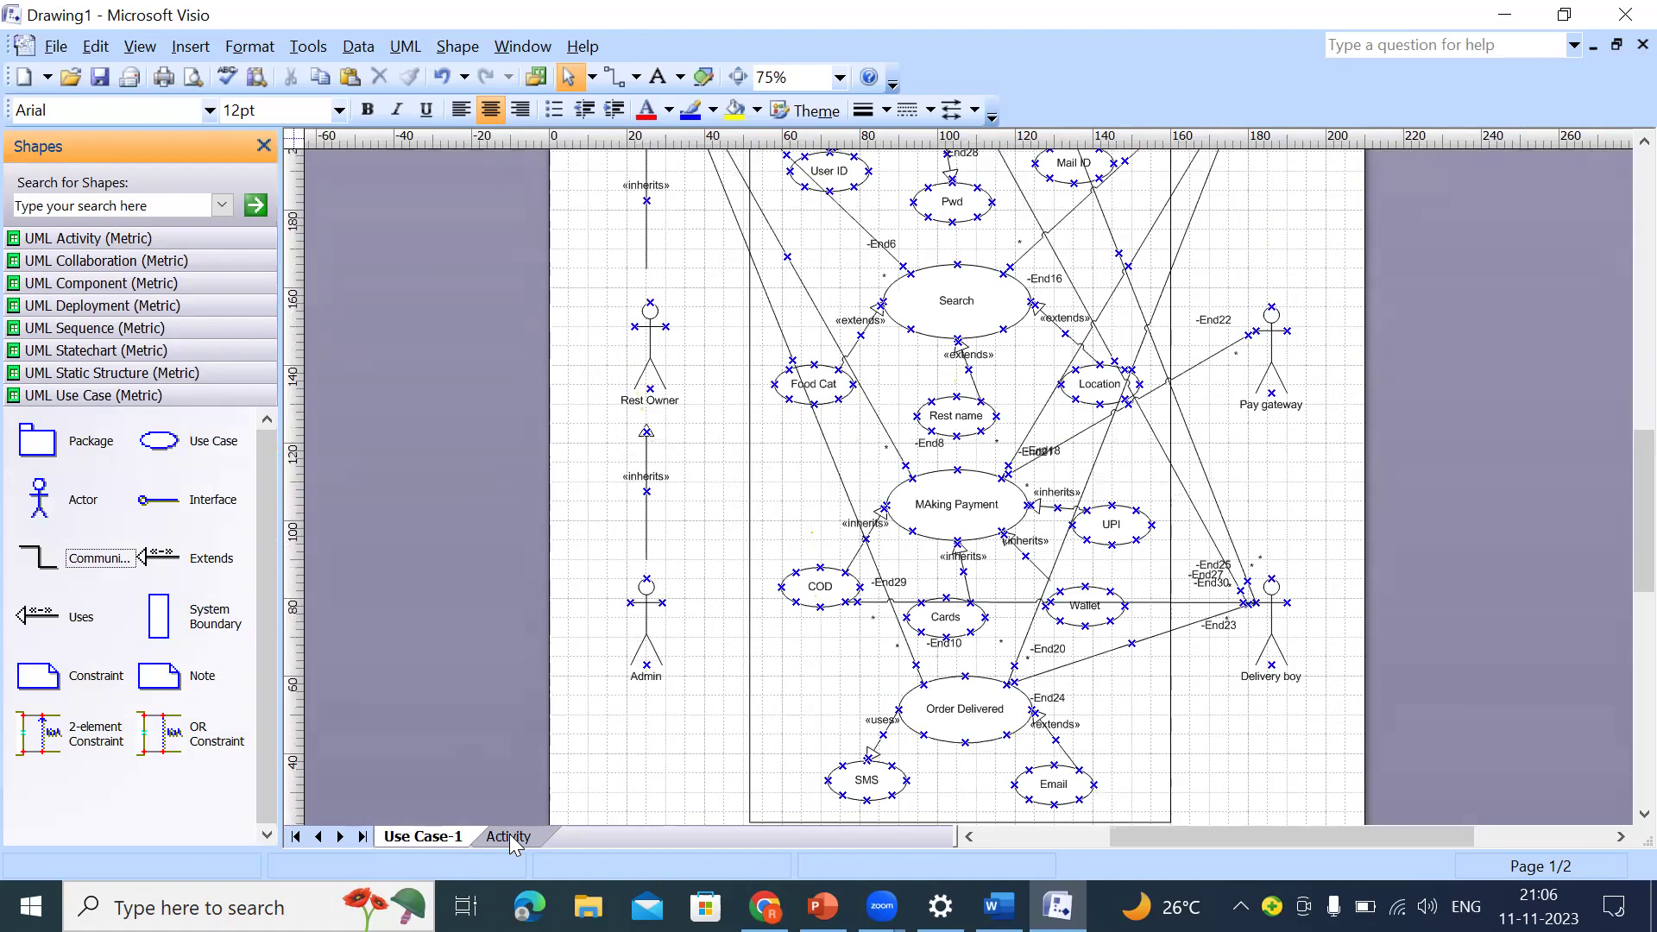
click(509, 835)
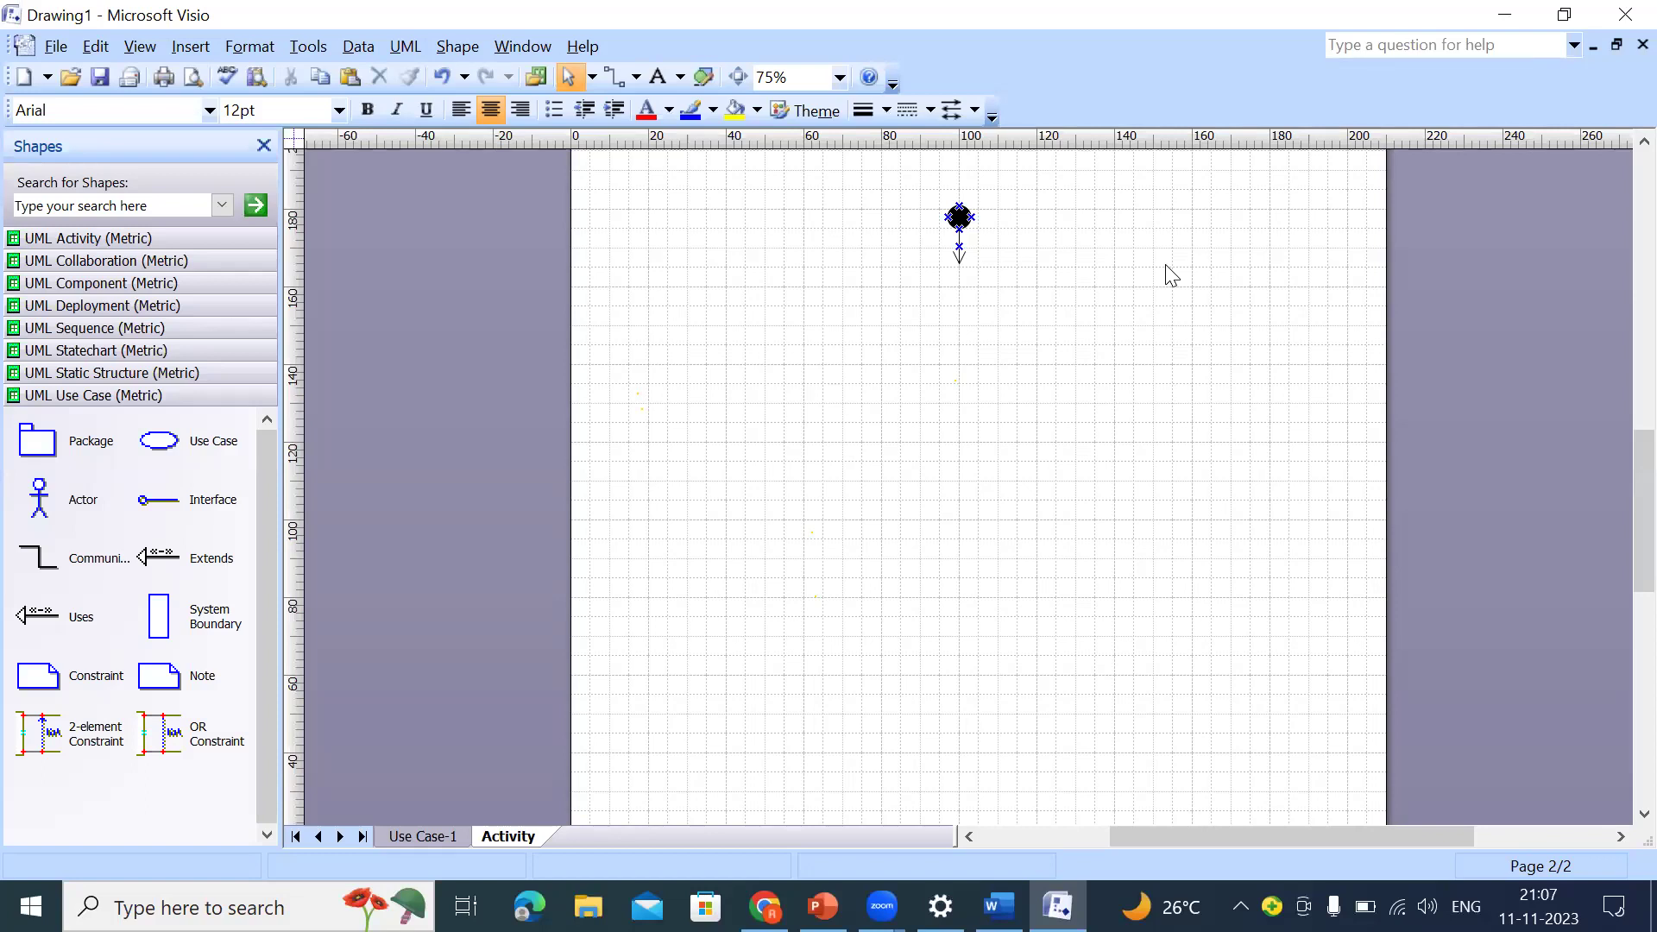
Step: Add an Action State from the UML Activity stencil at the end of the new control flow and name it "Making Payment"
click(77, 238)
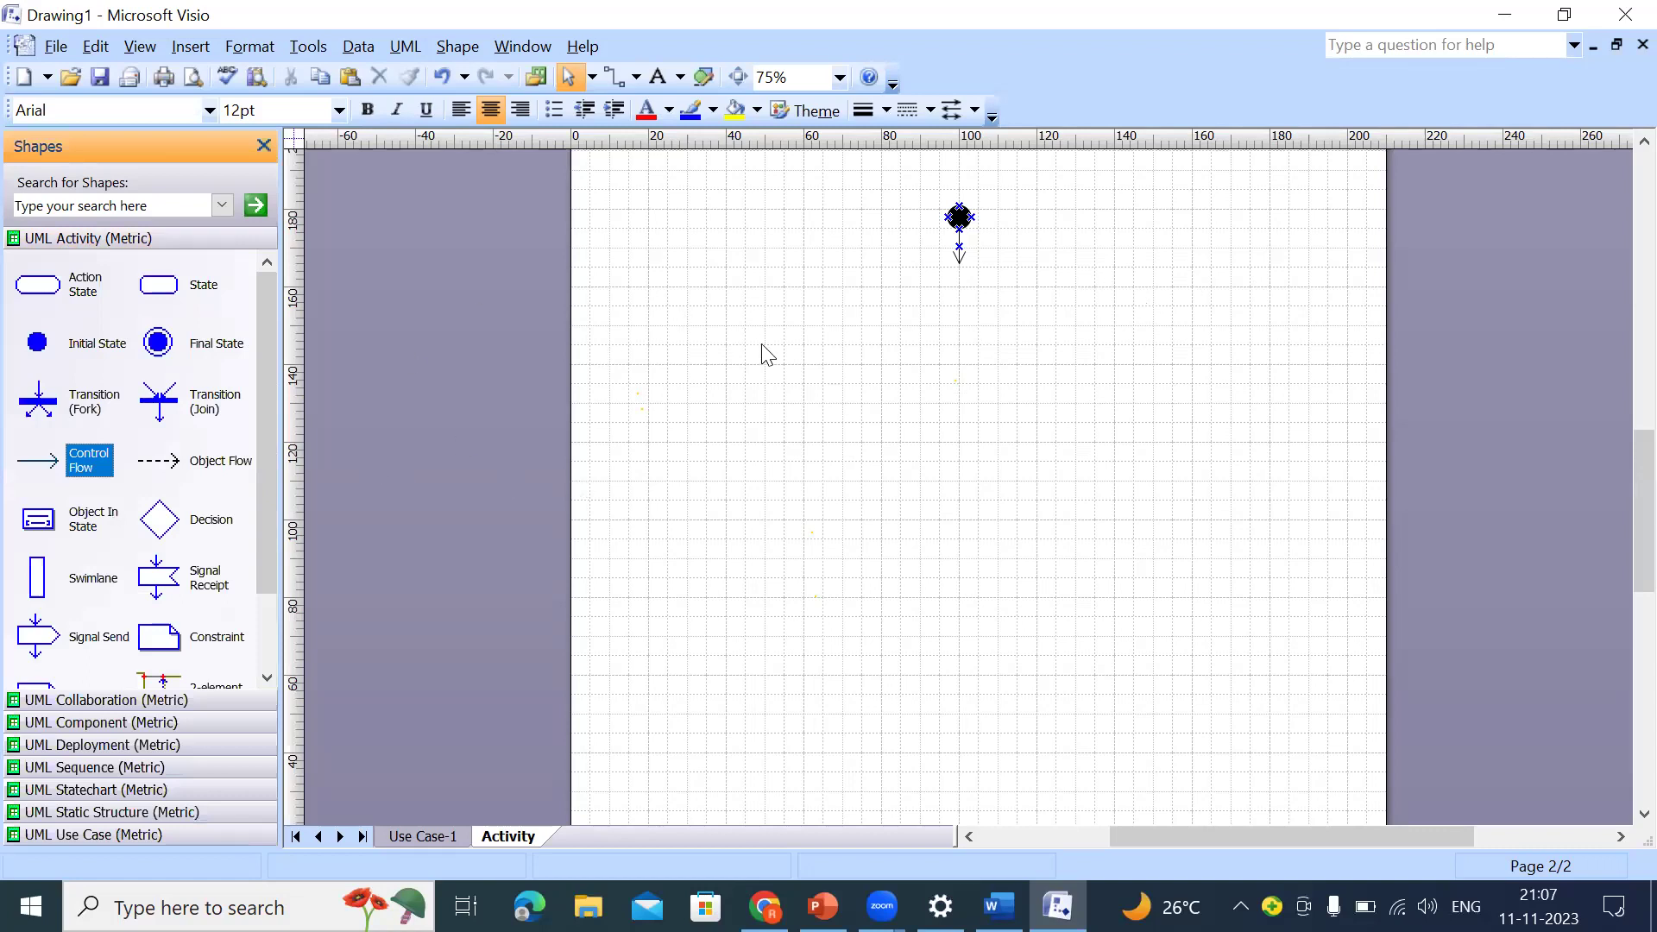
drag(49, 281, 960, 294)
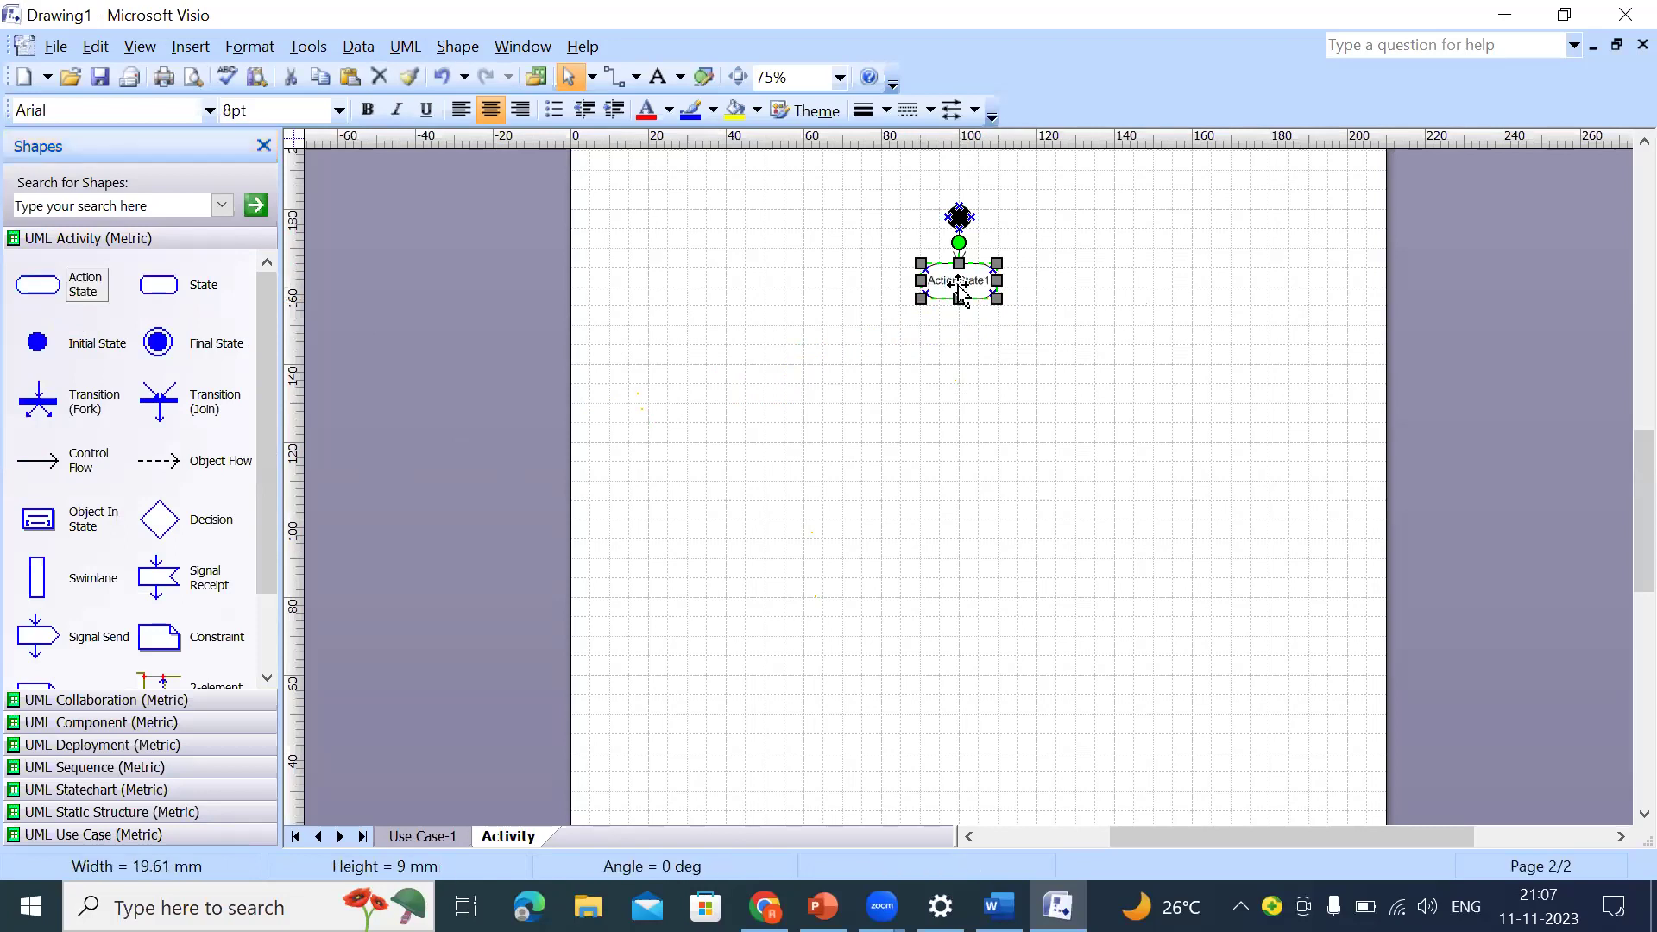
double_click(960, 289)
text(Making Payment)
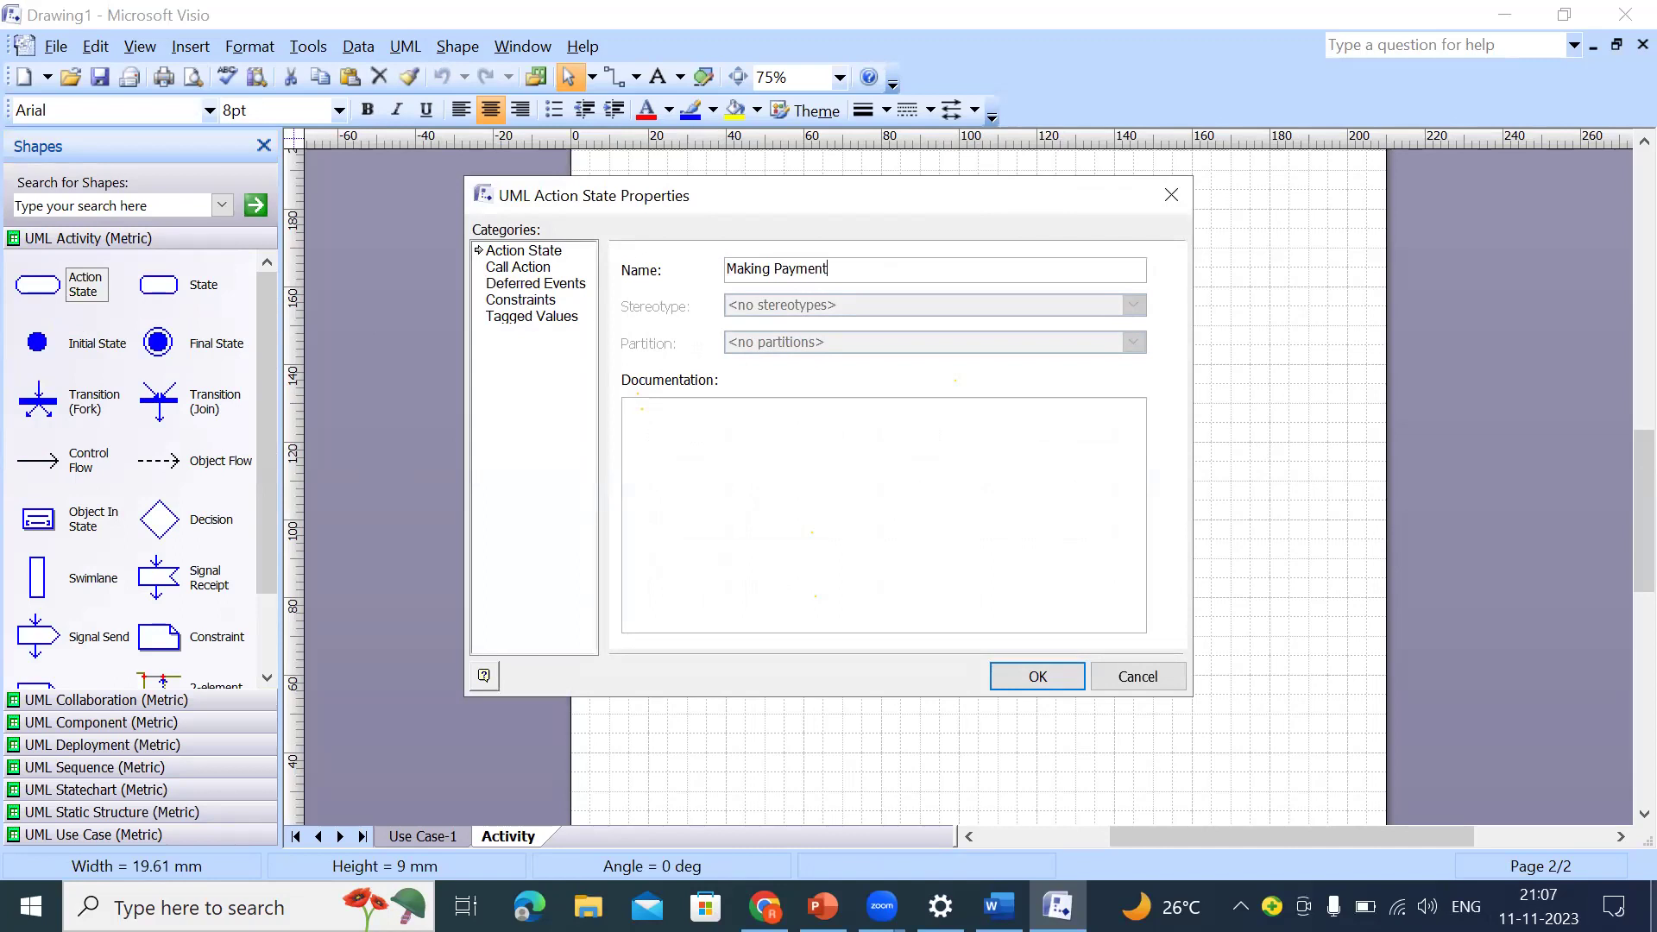
key(Return)
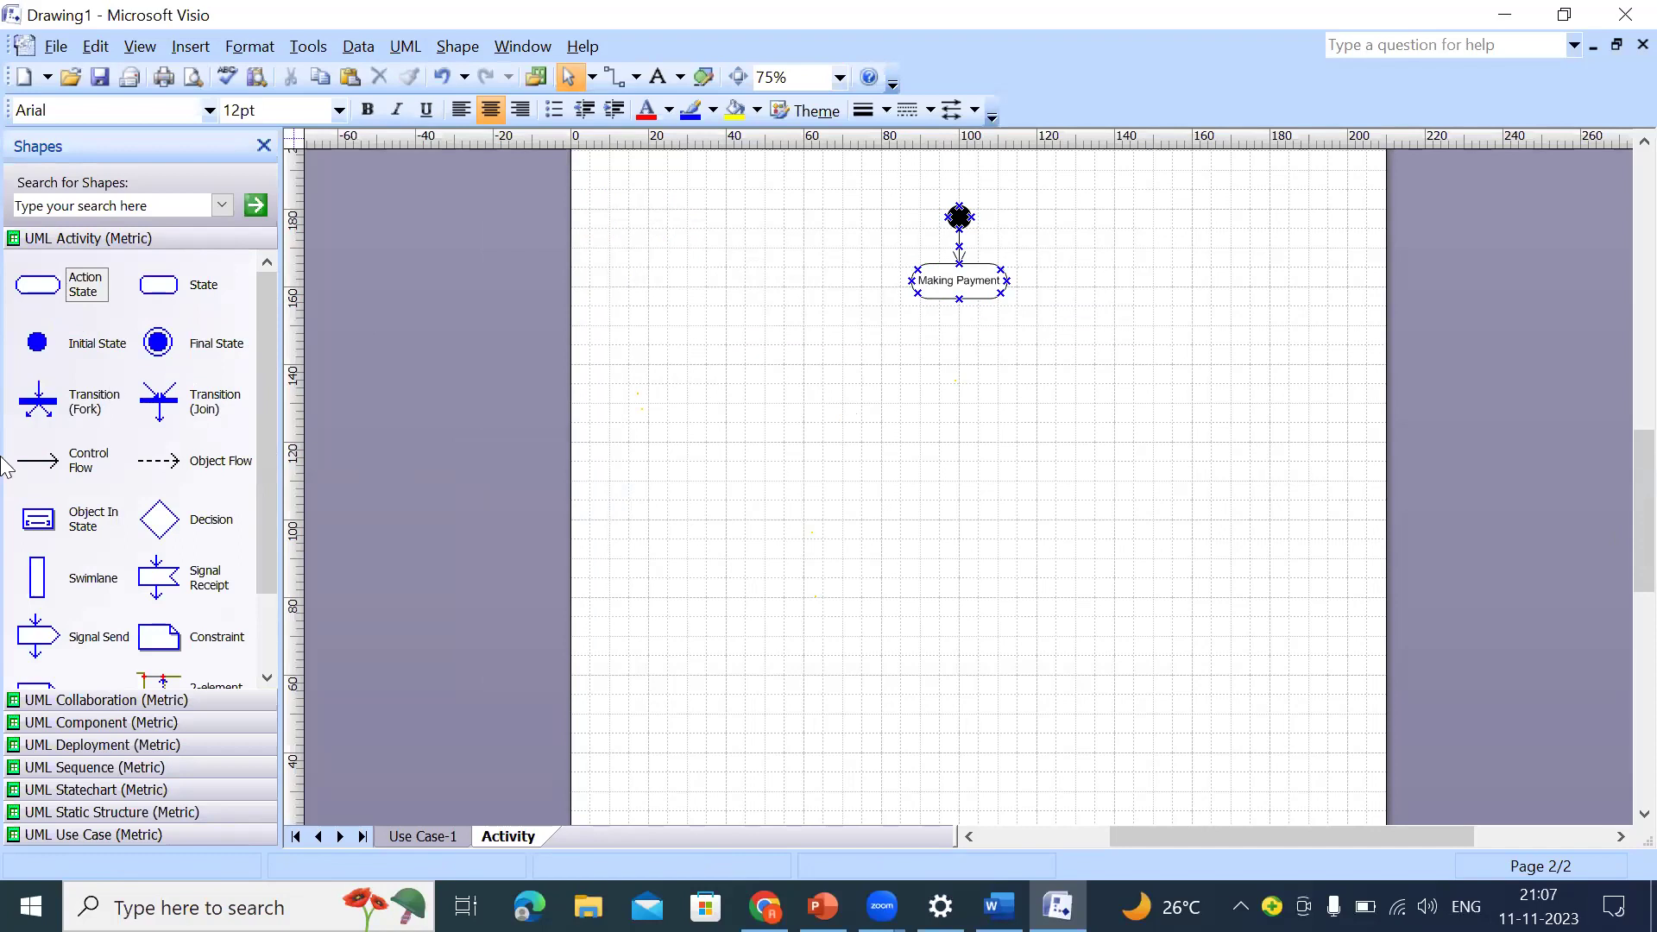
Step: Add a Control Flow down from the Making Payment state and place a Decision shape at its end
drag(39, 460, 960, 326)
click(974, 462)
drag(157, 521, 959, 341)
click(962, 415)
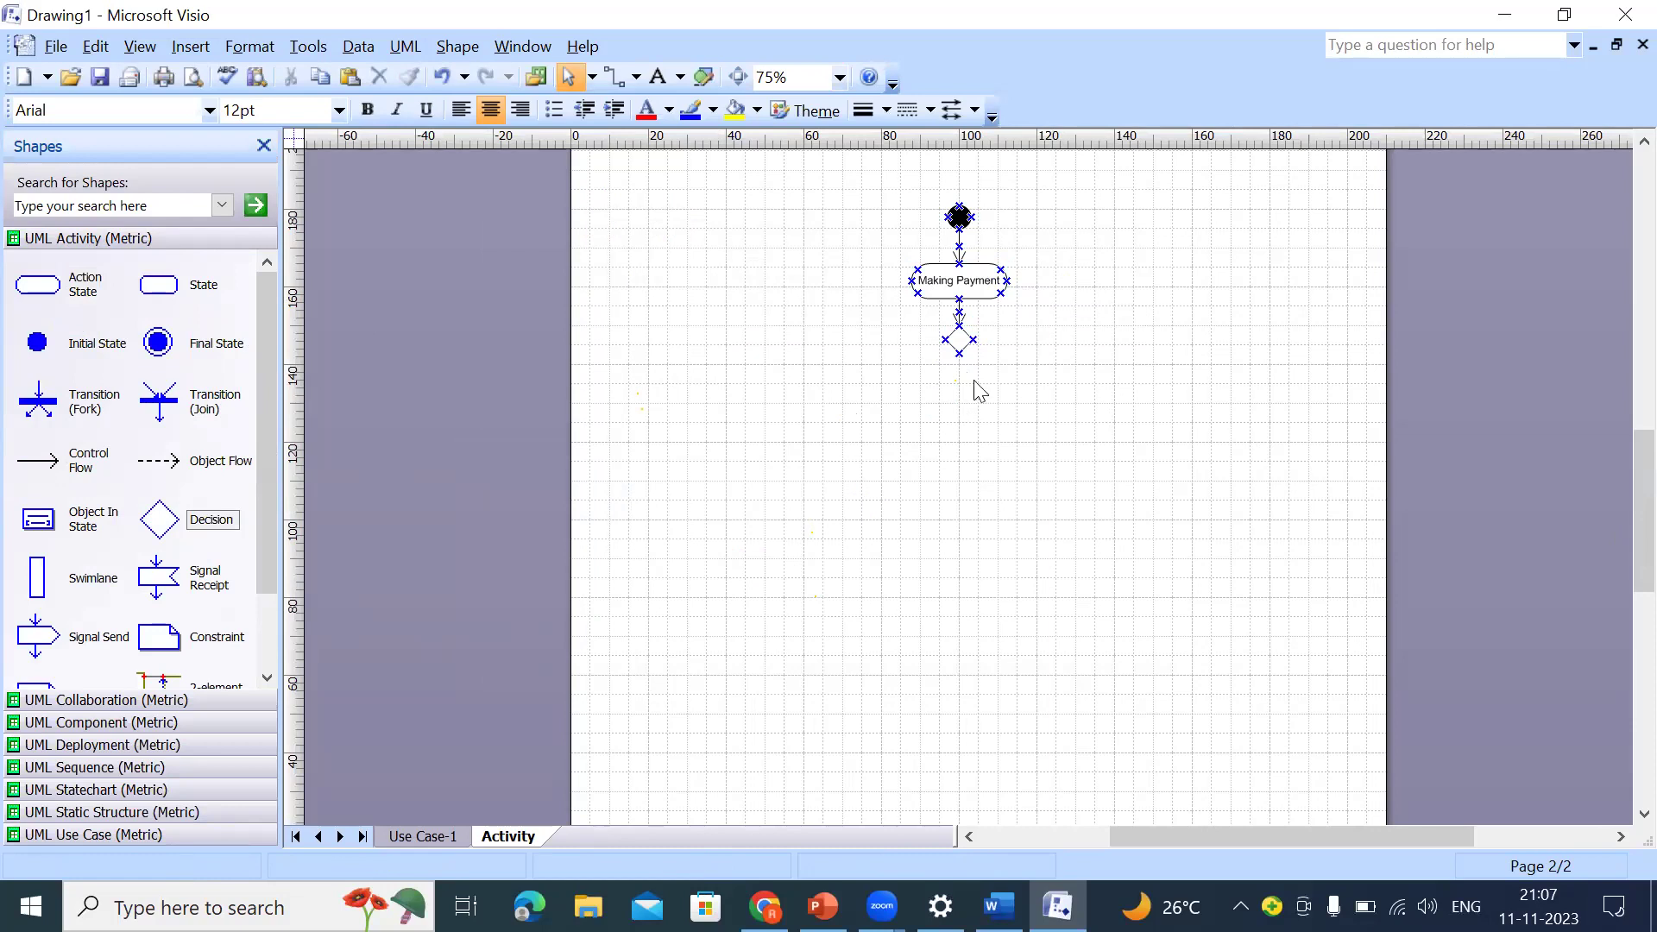
Step: Draw two horizontal Control Flow arrows, each about 60 mm long, from the left and right corners of the decision
drag(1040, 374, 896, 319)
click(926, 458)
drag(103, 488, 690, 341)
click(687, 384)
drag(60, 474, 1031, 349)
drag(1018, 345, 1198, 334)
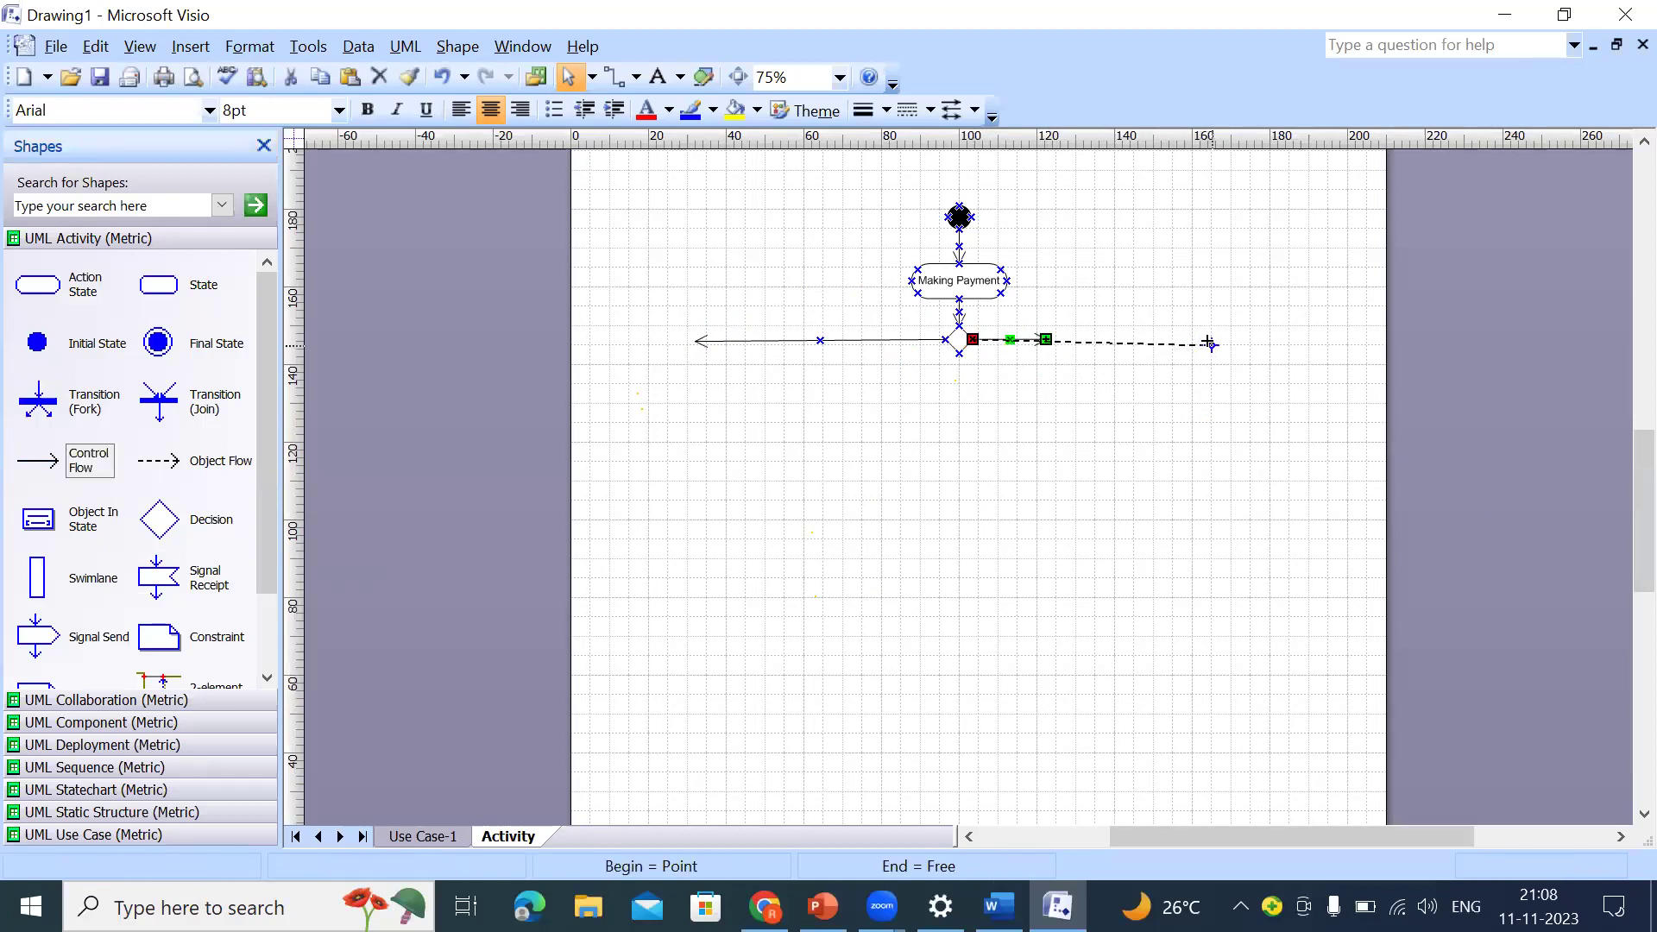
drag(1211, 342, 1211, 341)
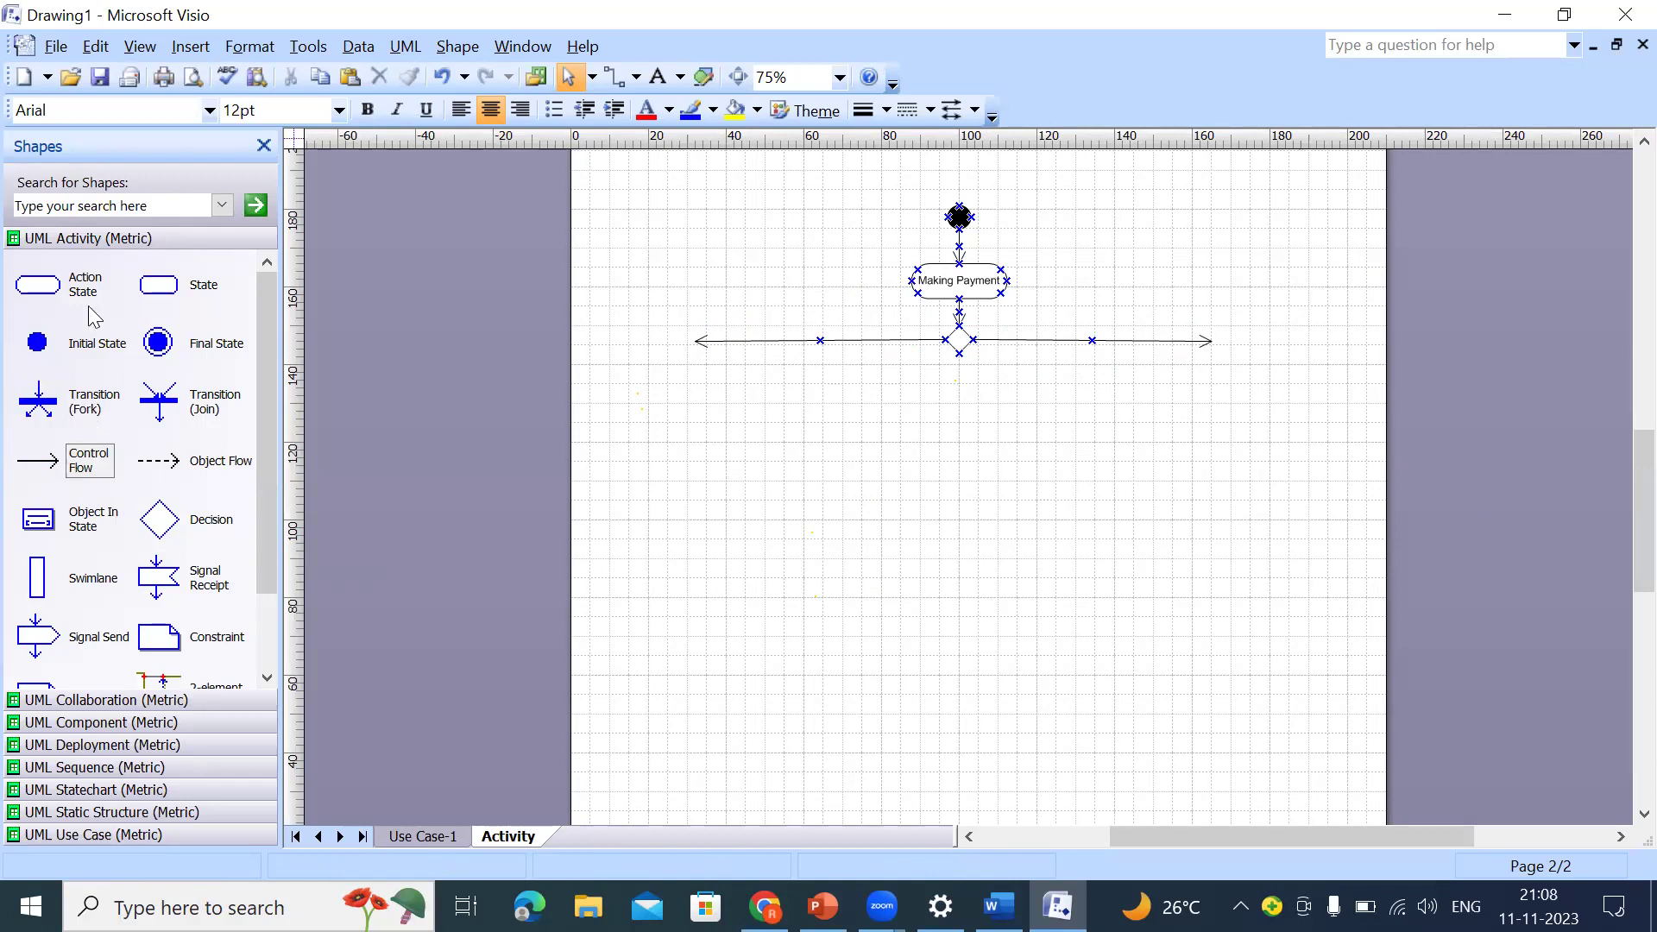
Step: Add an Action State below the left control flow arrow and name it "COD"
drag(50, 281, 748, 433)
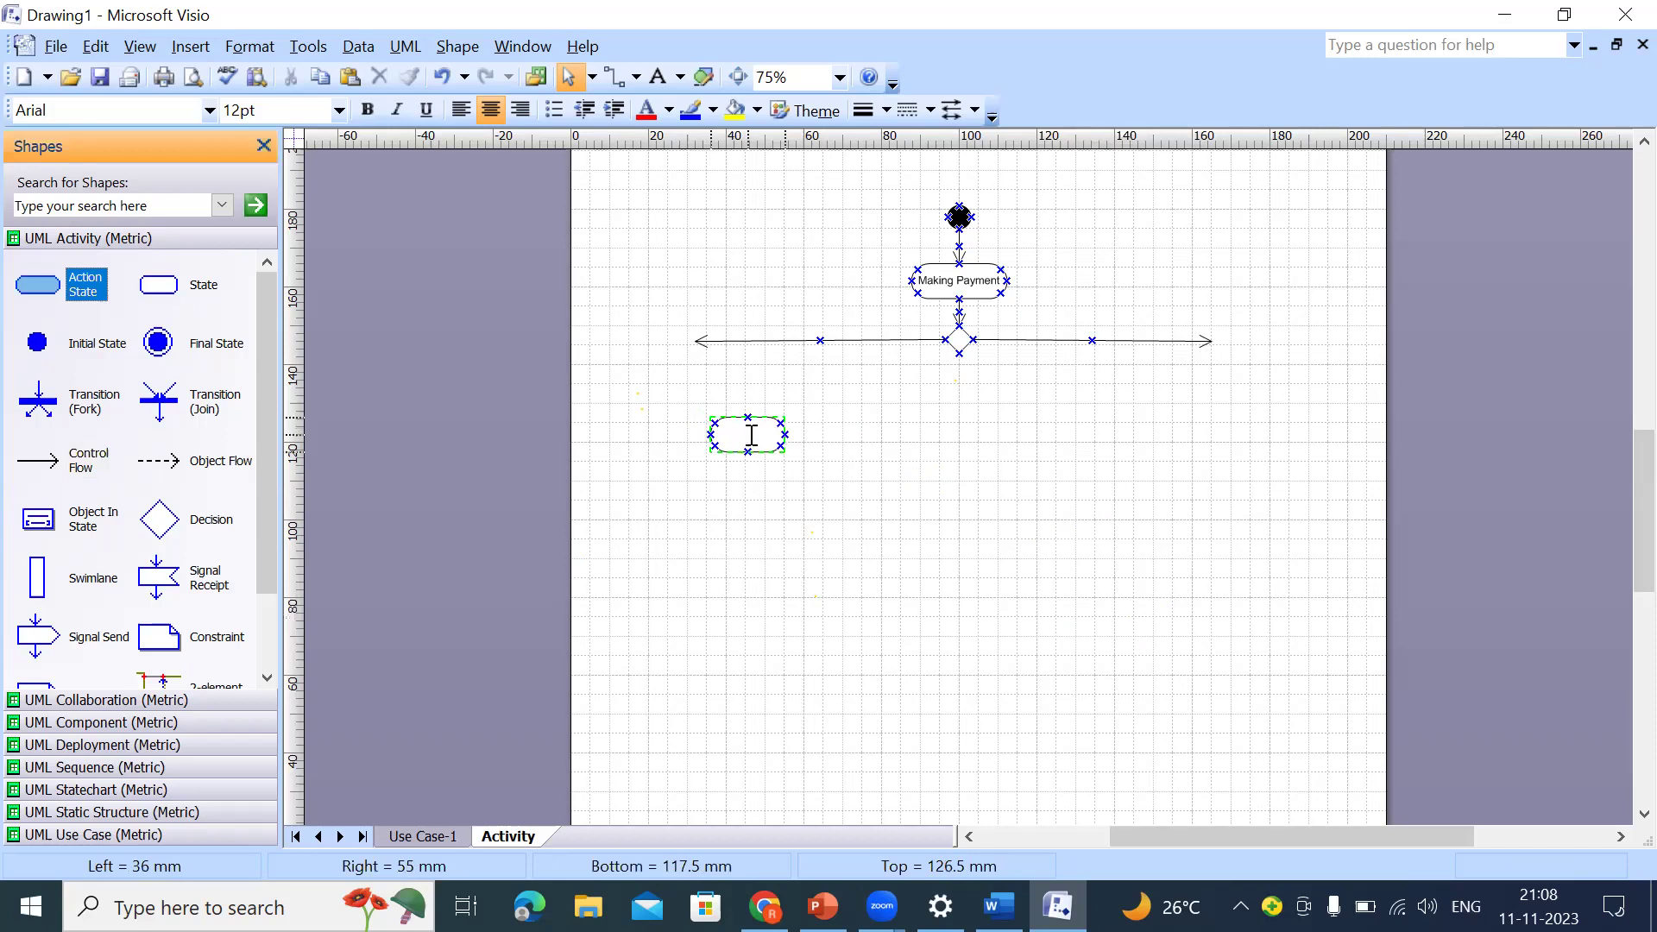
double_click(752, 436)
text(COD)
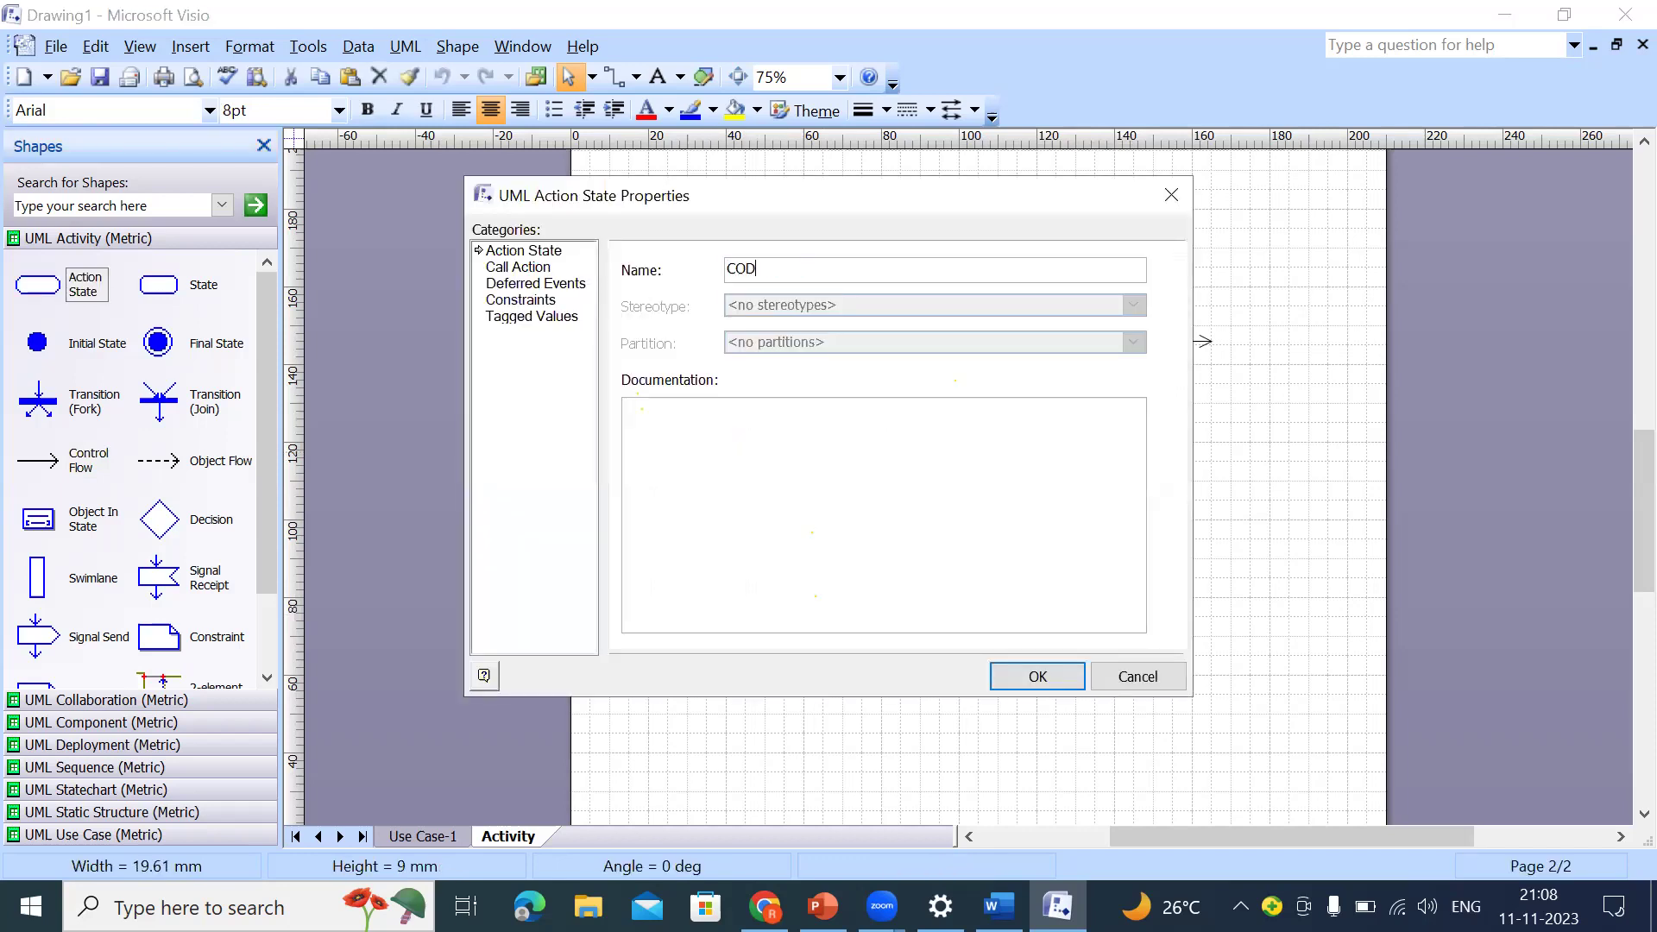
key(Return)
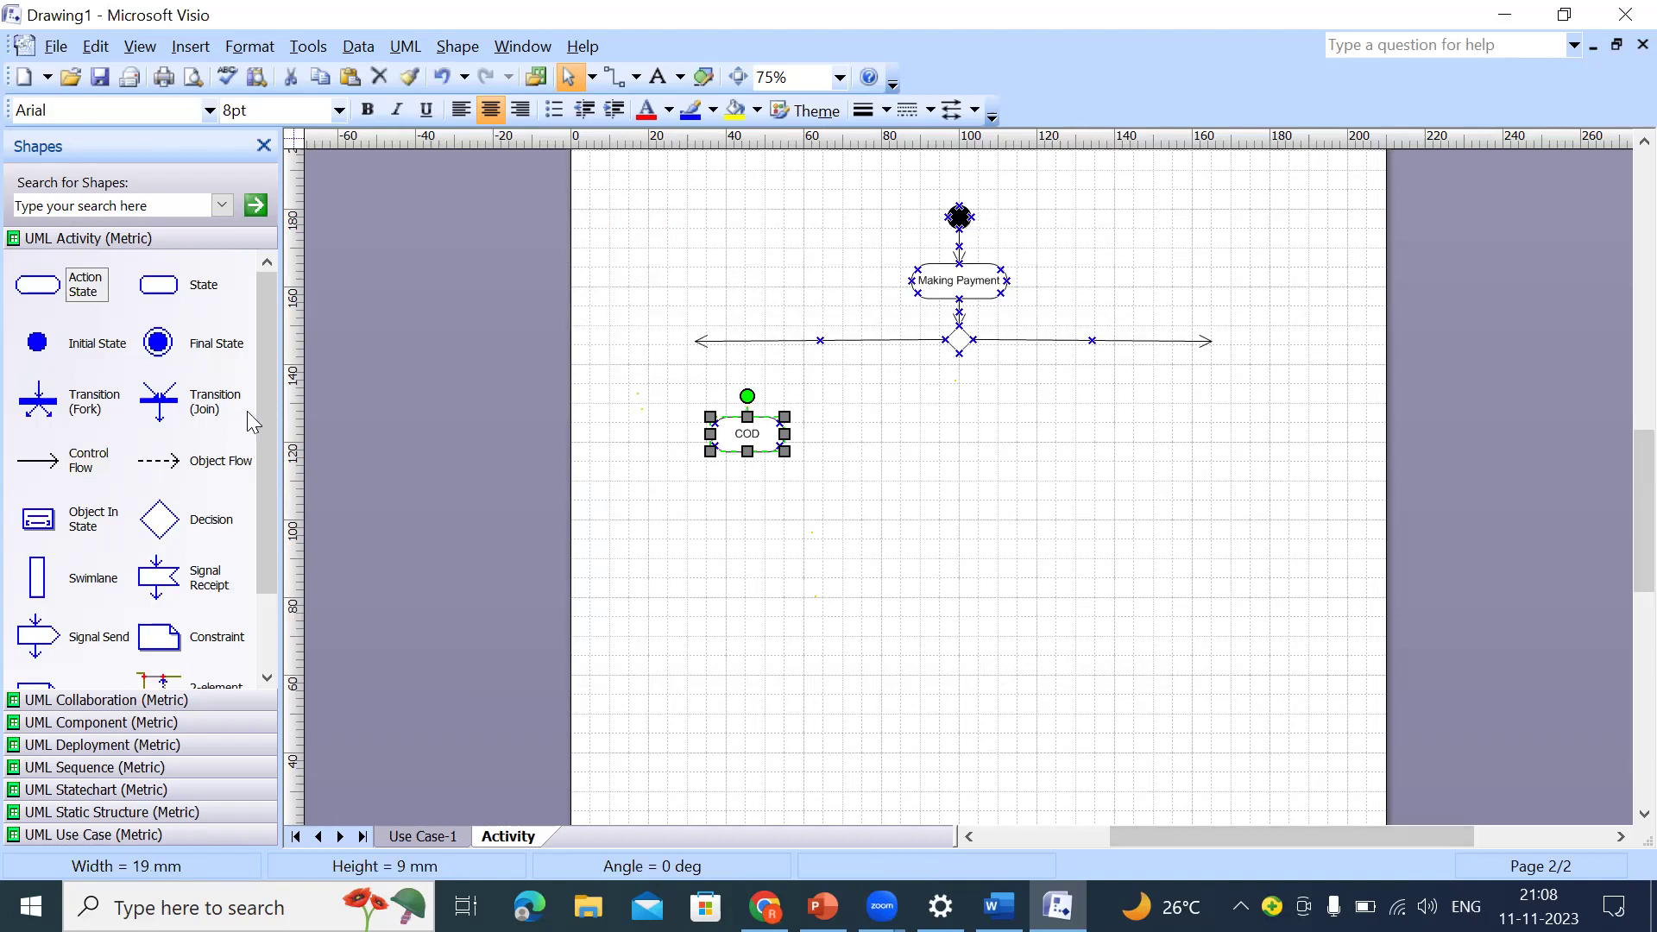
Step: Add an Action State to the right of COD and name it "CARD"
drag(30, 285, 892, 437)
double_click(892, 438)
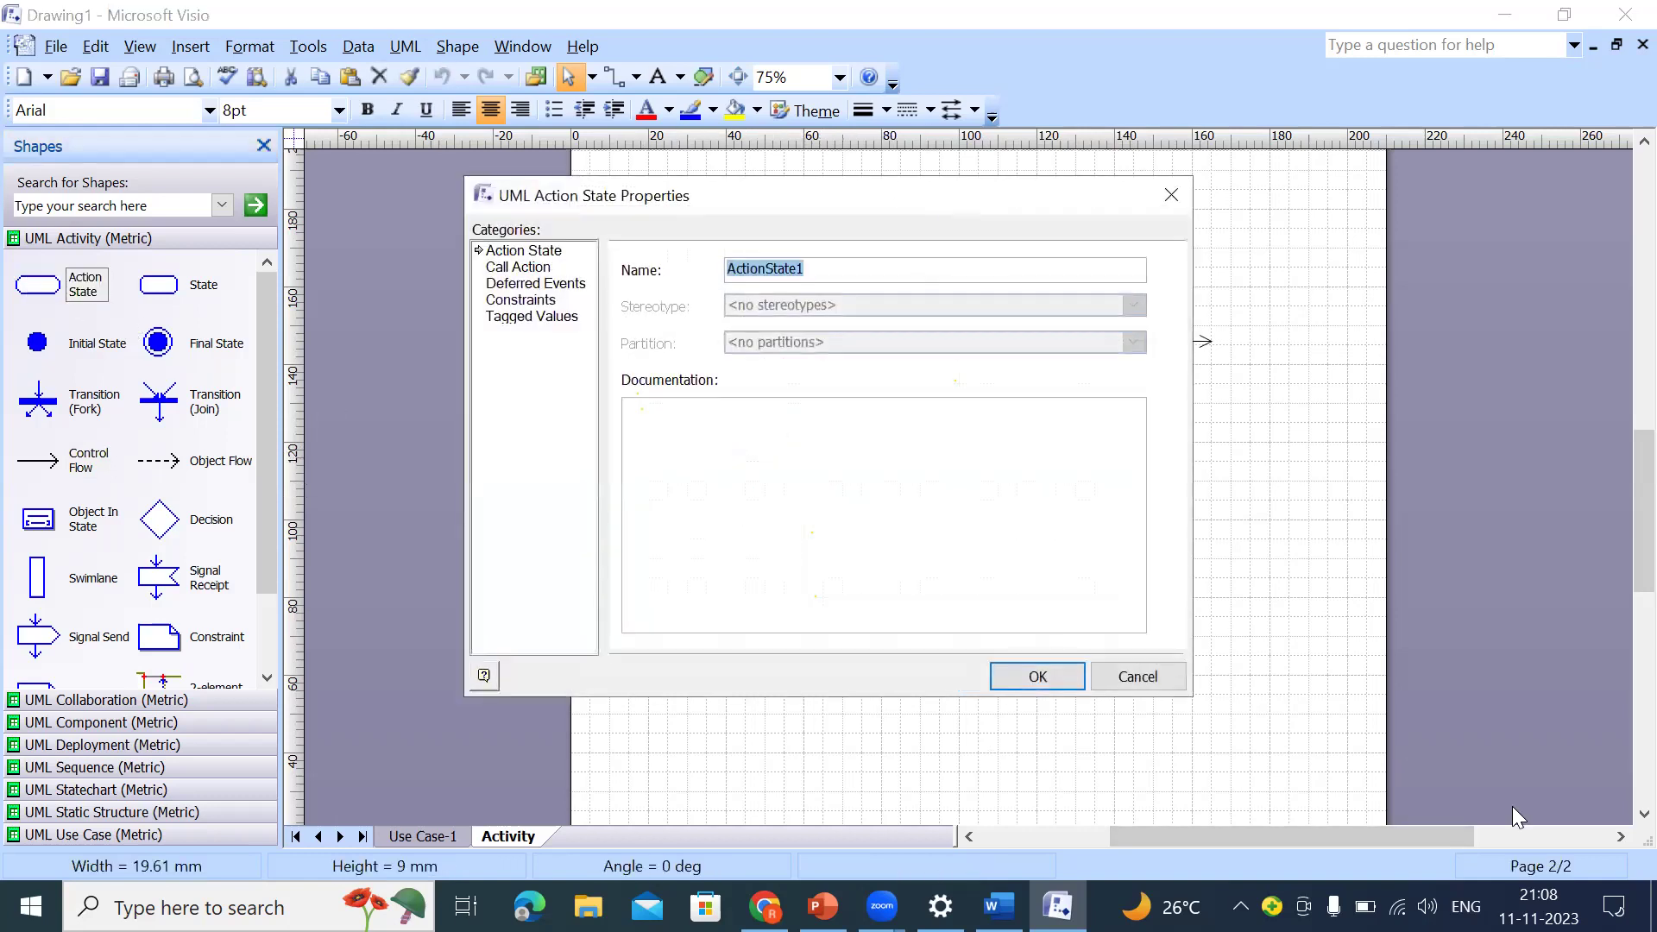
text(CARD)
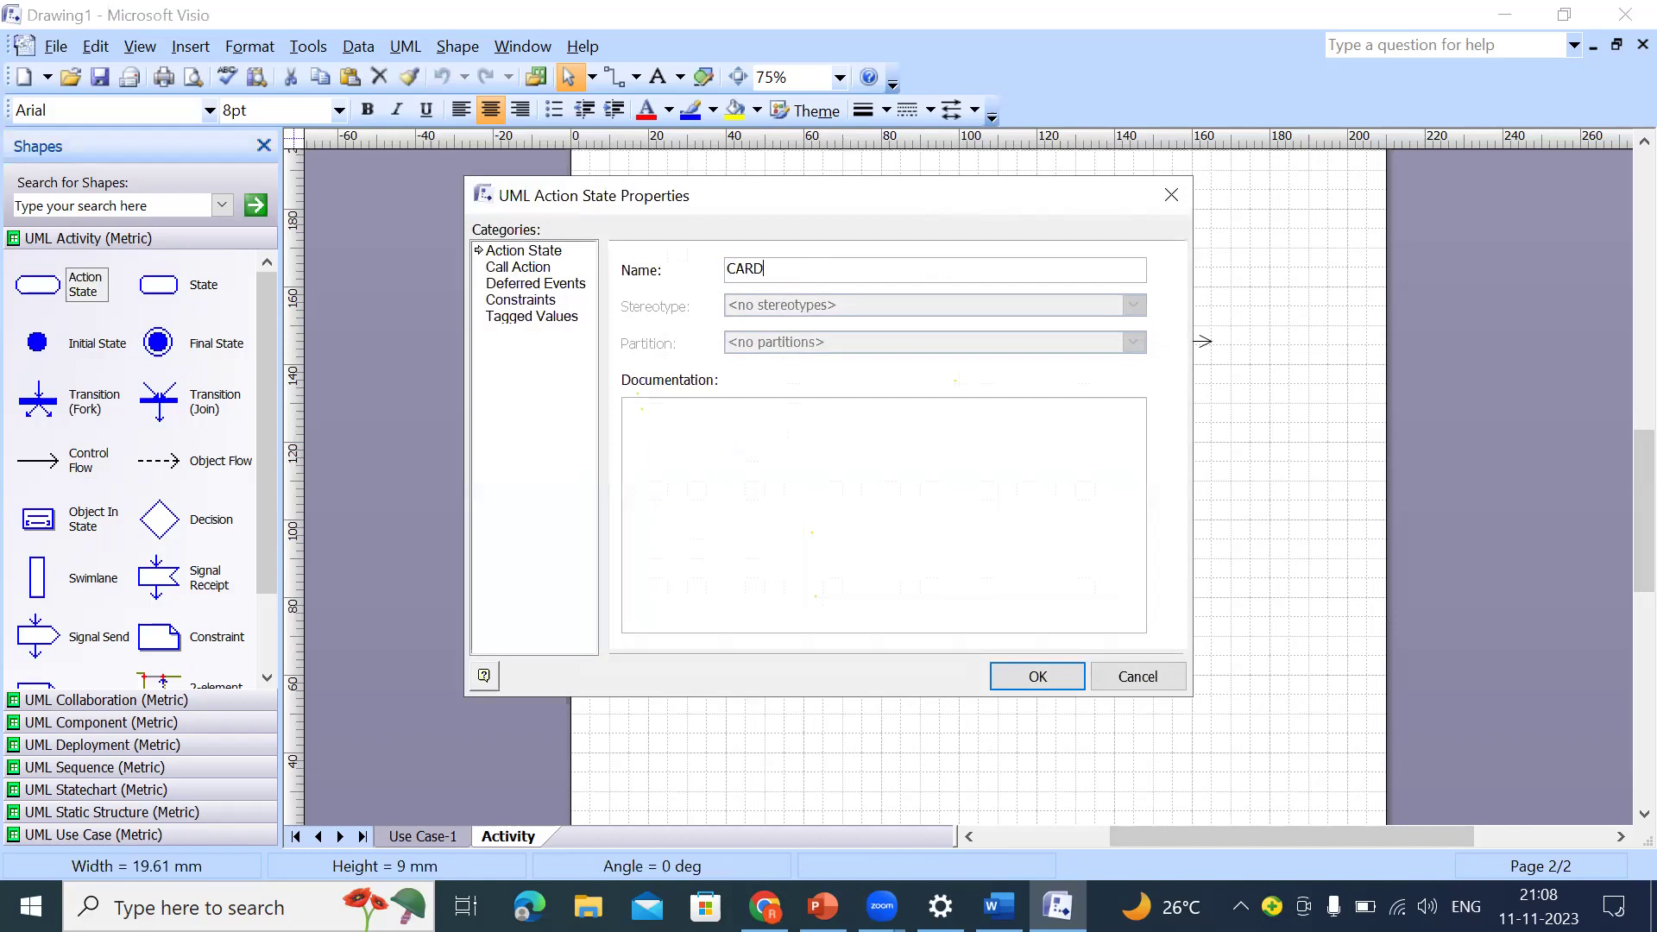
key(Return)
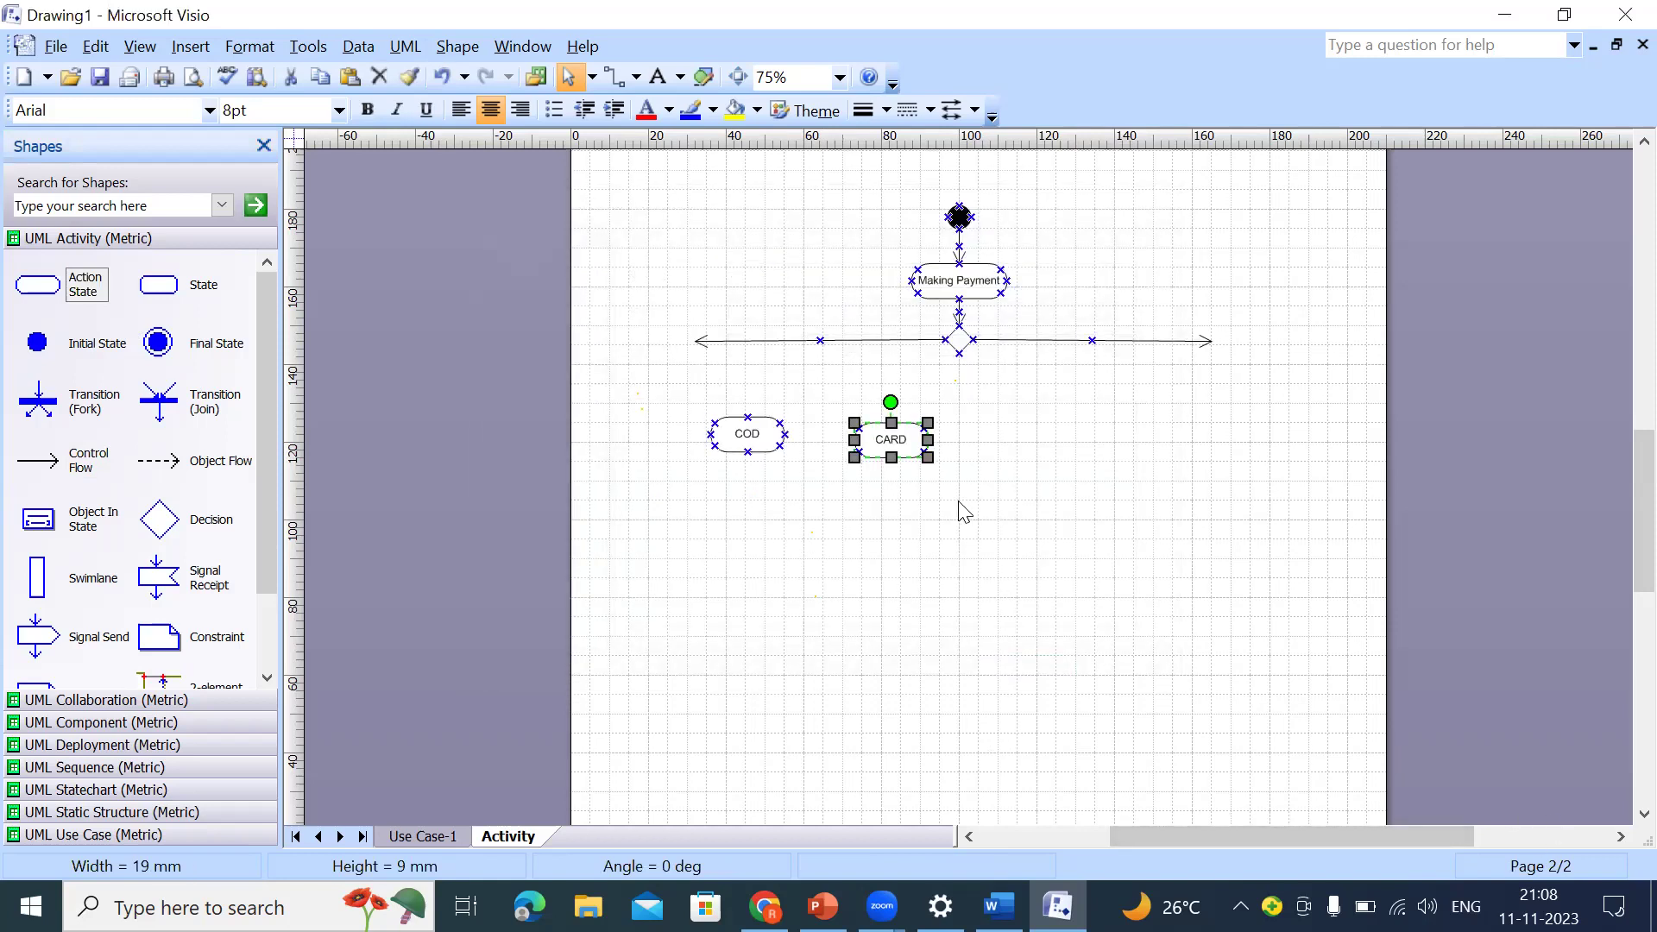
key(ctrl+v)
drag(976, 463, 1031, 460)
key(Delete)
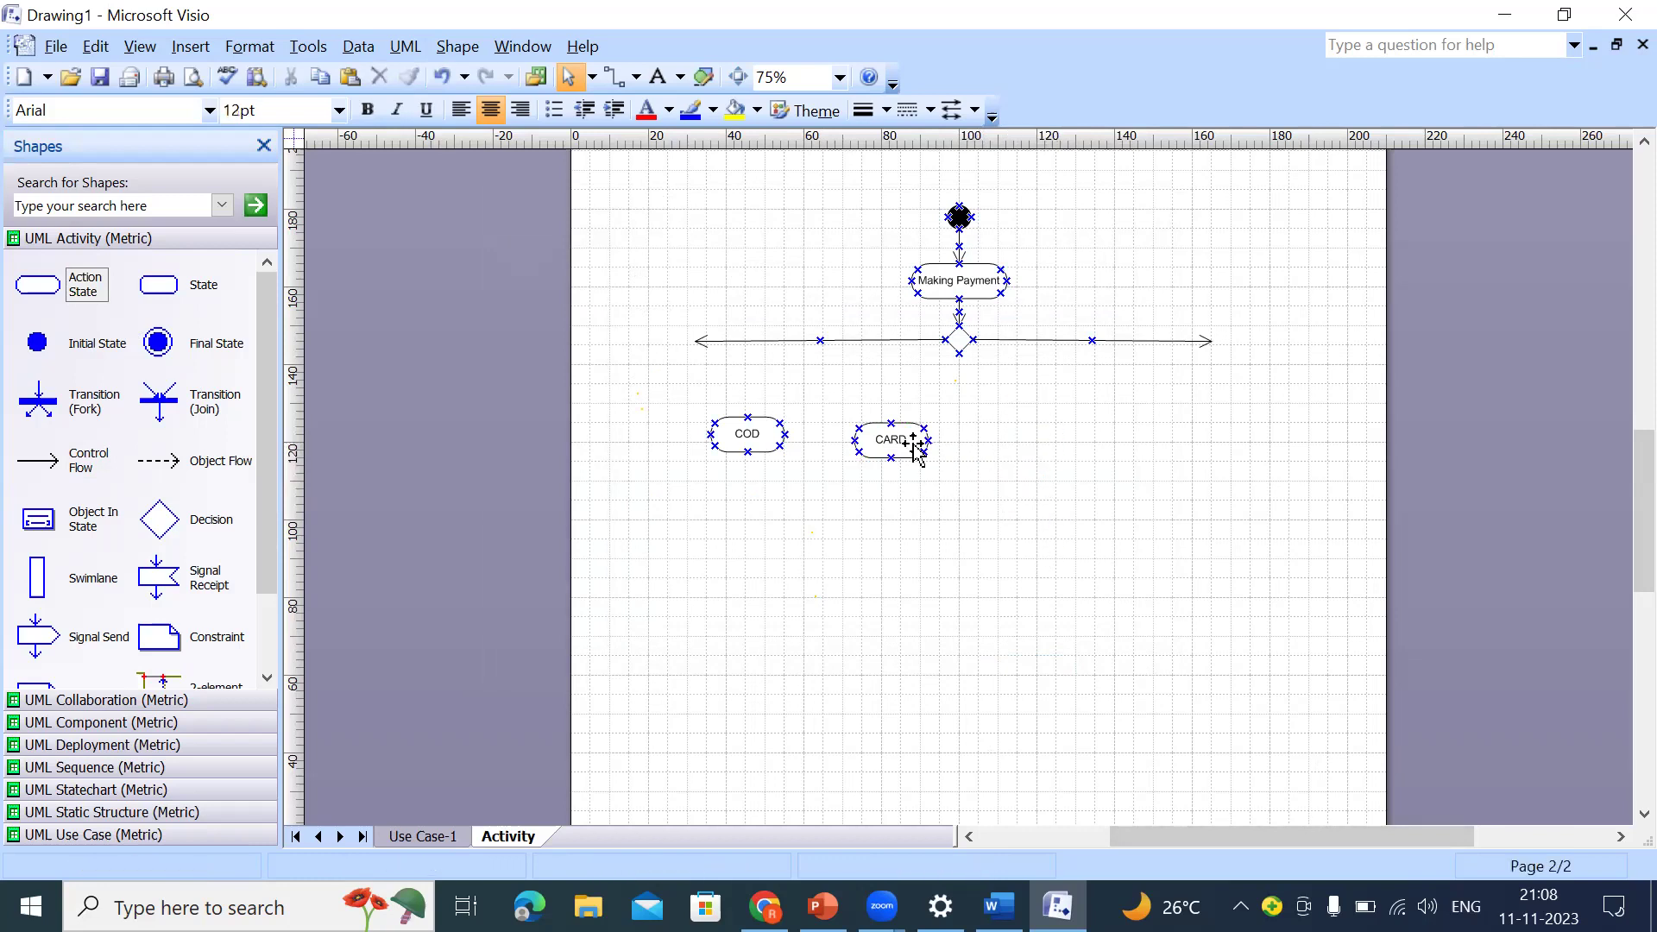
Step: Duplicate the CARD action state and position the copy to its right, below the decision
drag(915, 448, 886, 419)
key(ctrl+v)
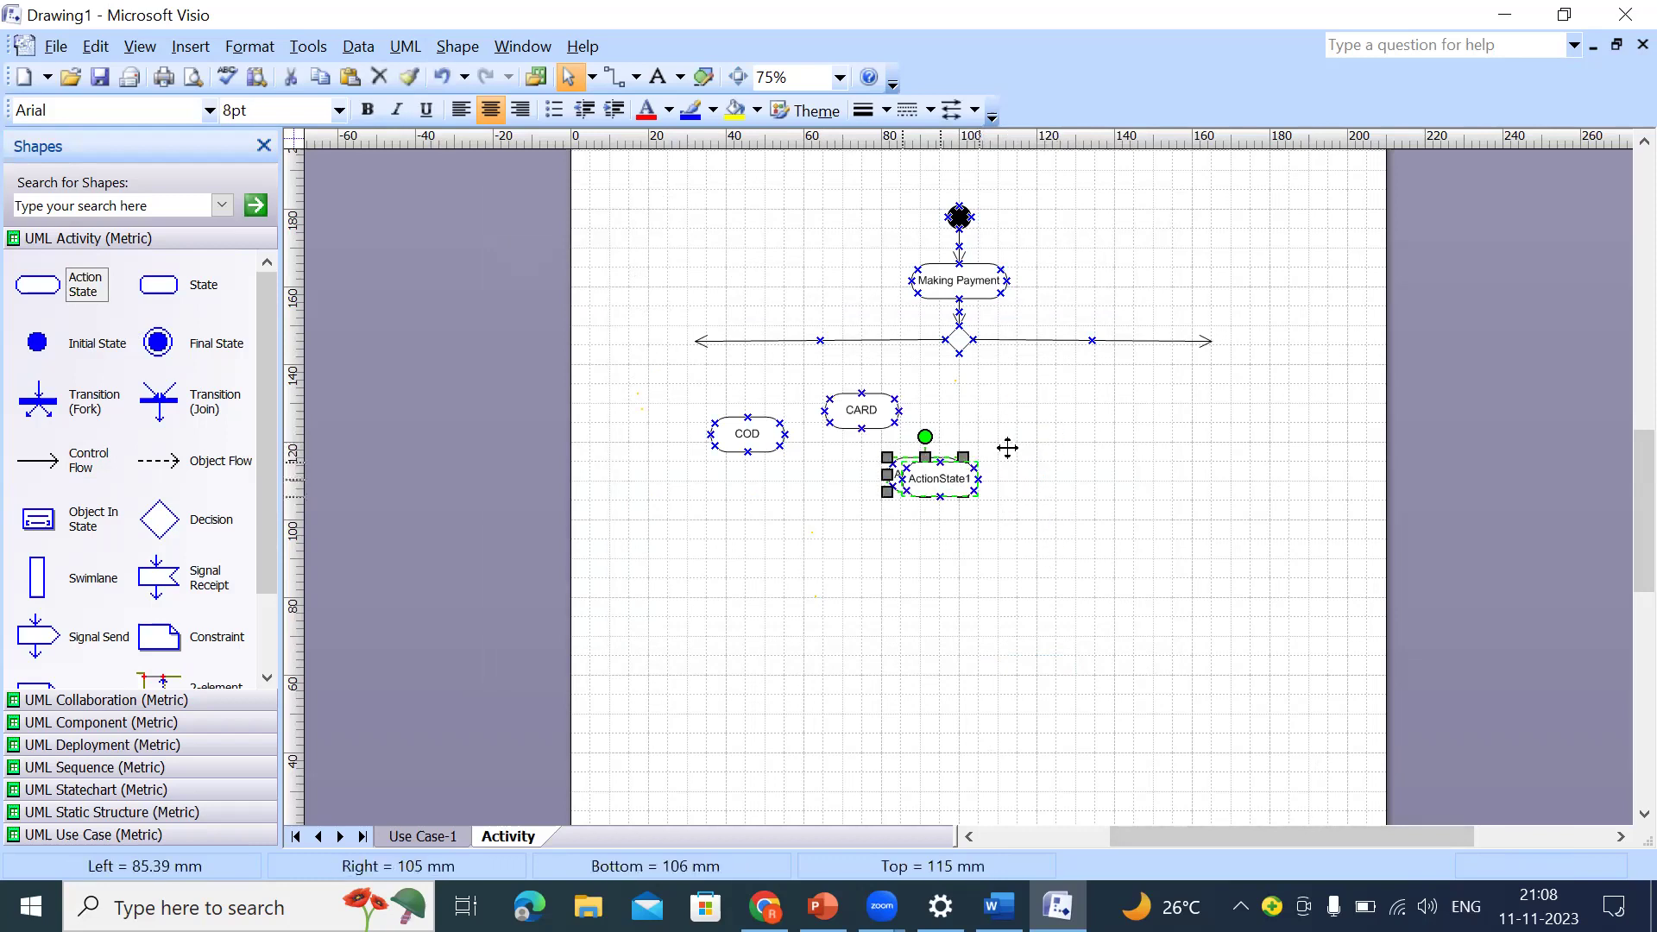
drag(939, 480, 1021, 441)
drag(887, 421, 904, 440)
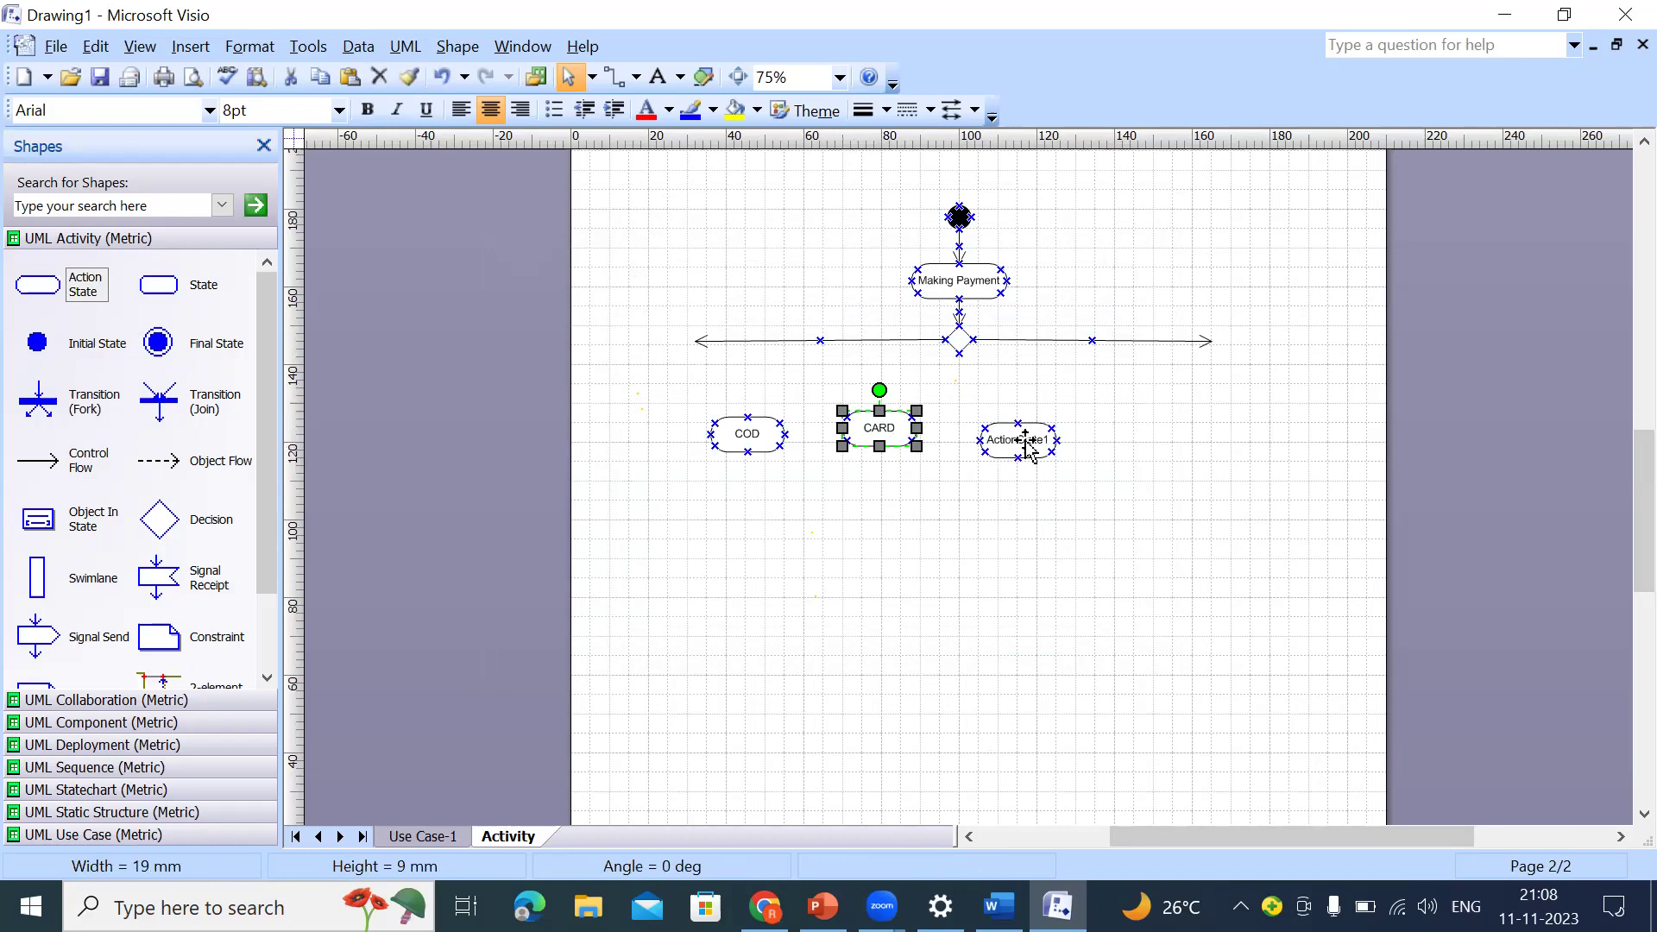
Step: Duplicate the unnamed action state and place the new copy at the right end of the row
click(1027, 444)
key(ctrl+d)
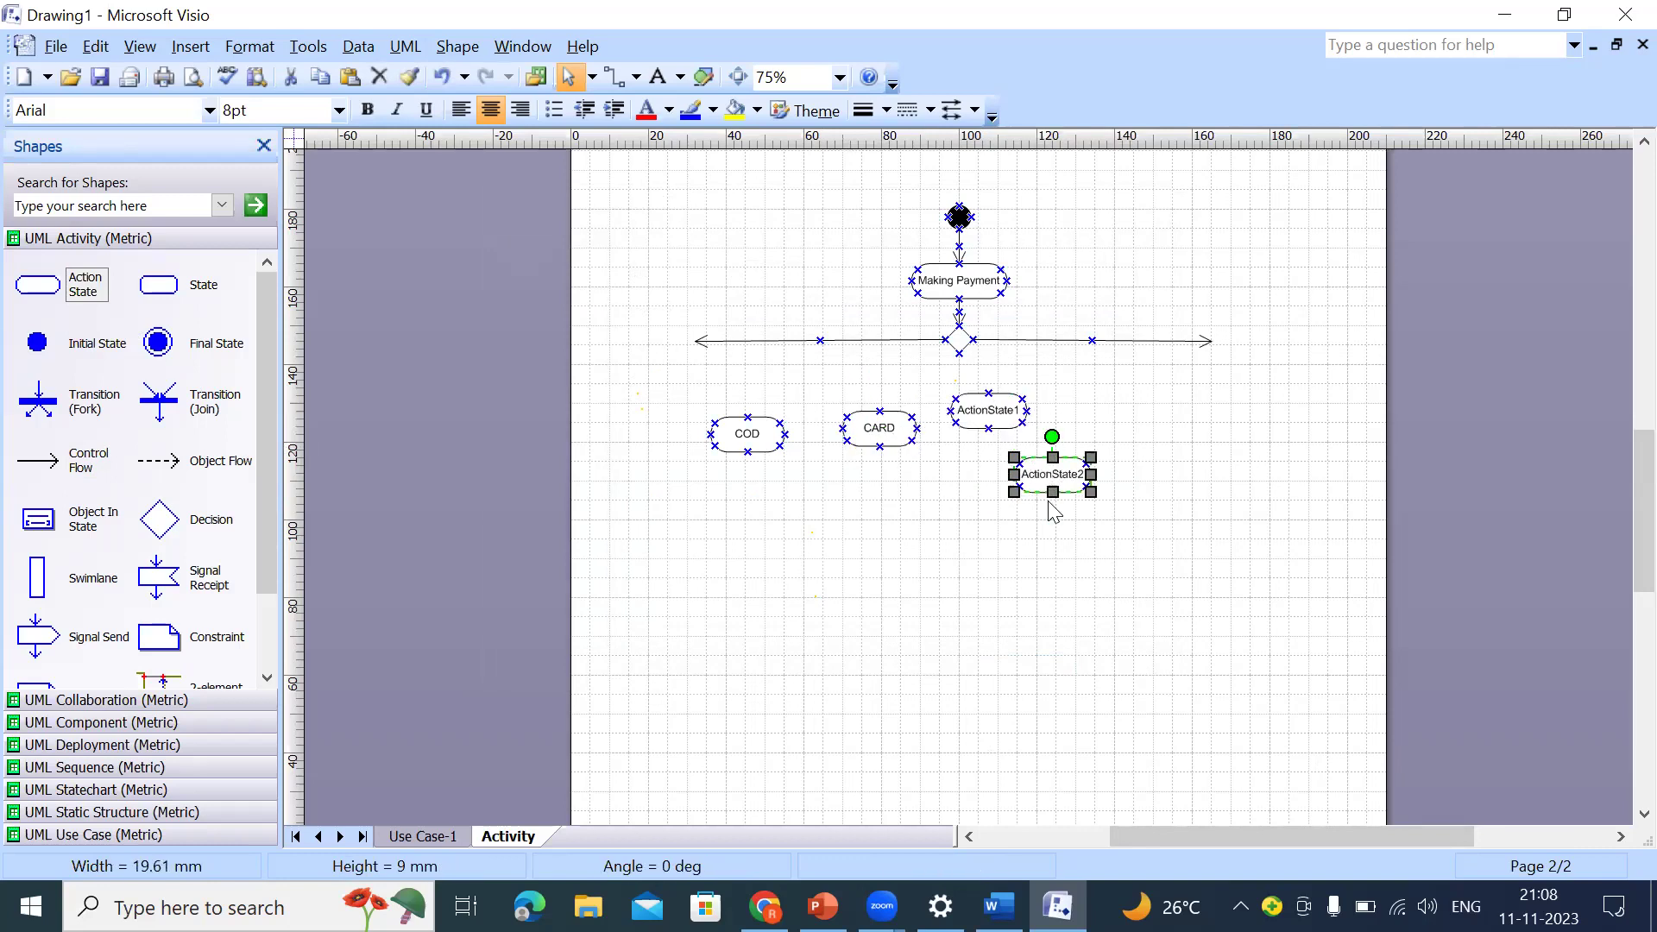
drag(1069, 474, 1162, 449)
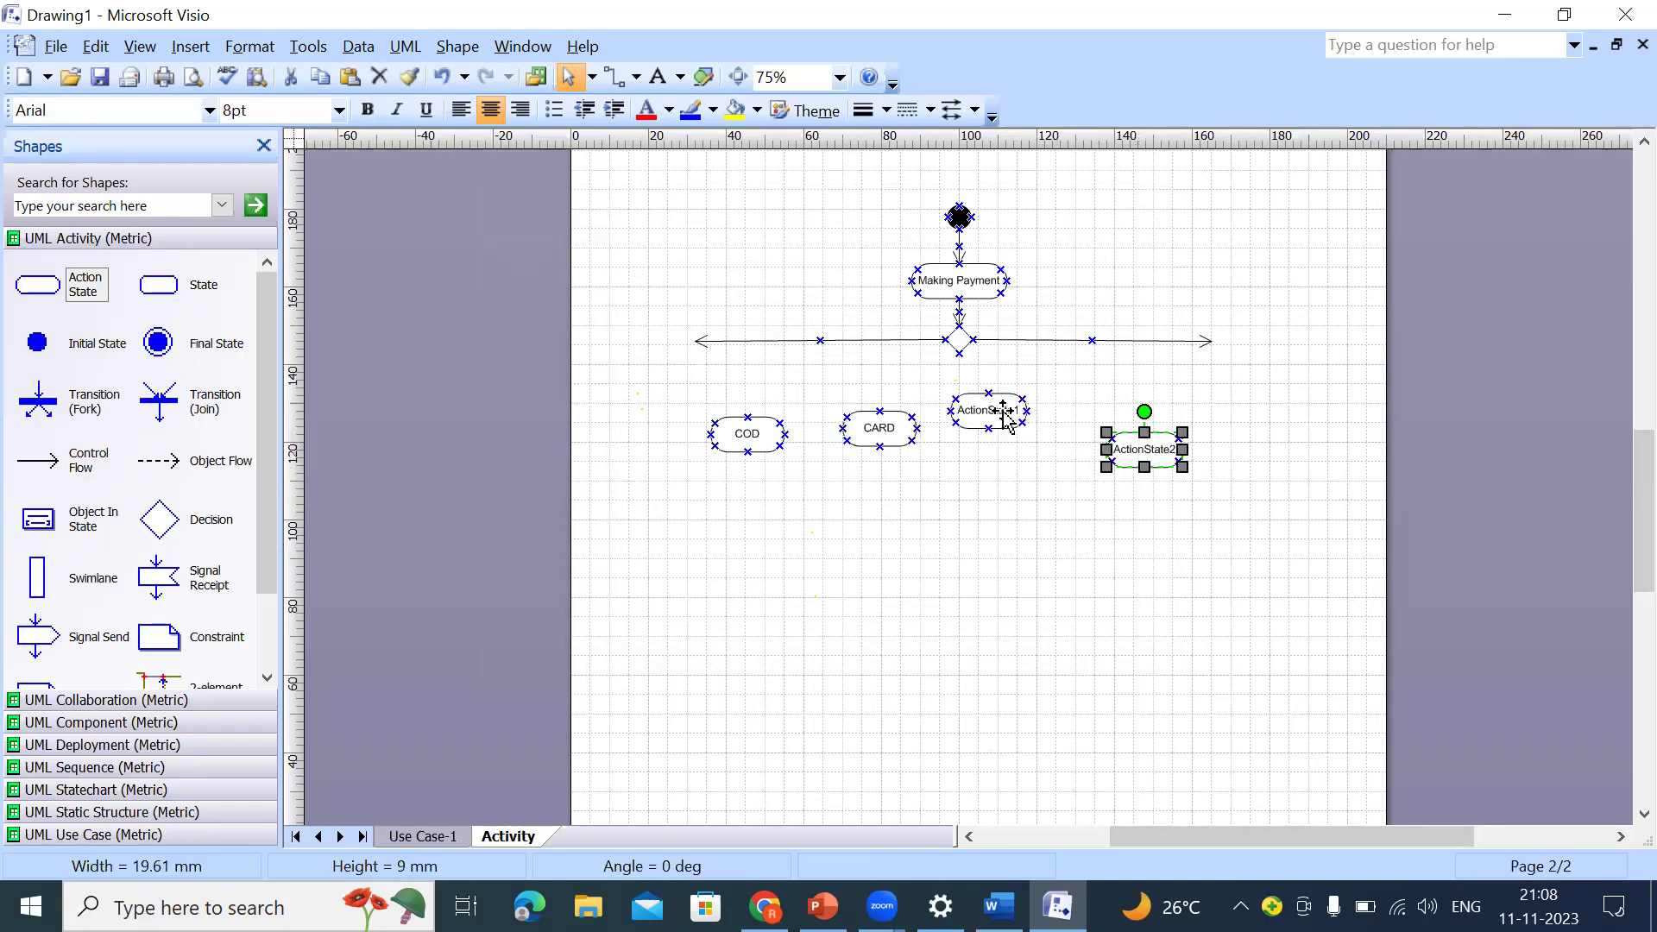
Step: Align CARD and the two unnamed action states in one horizontal row with COD
drag(1005, 410, 1036, 440)
drag(880, 425, 881, 439)
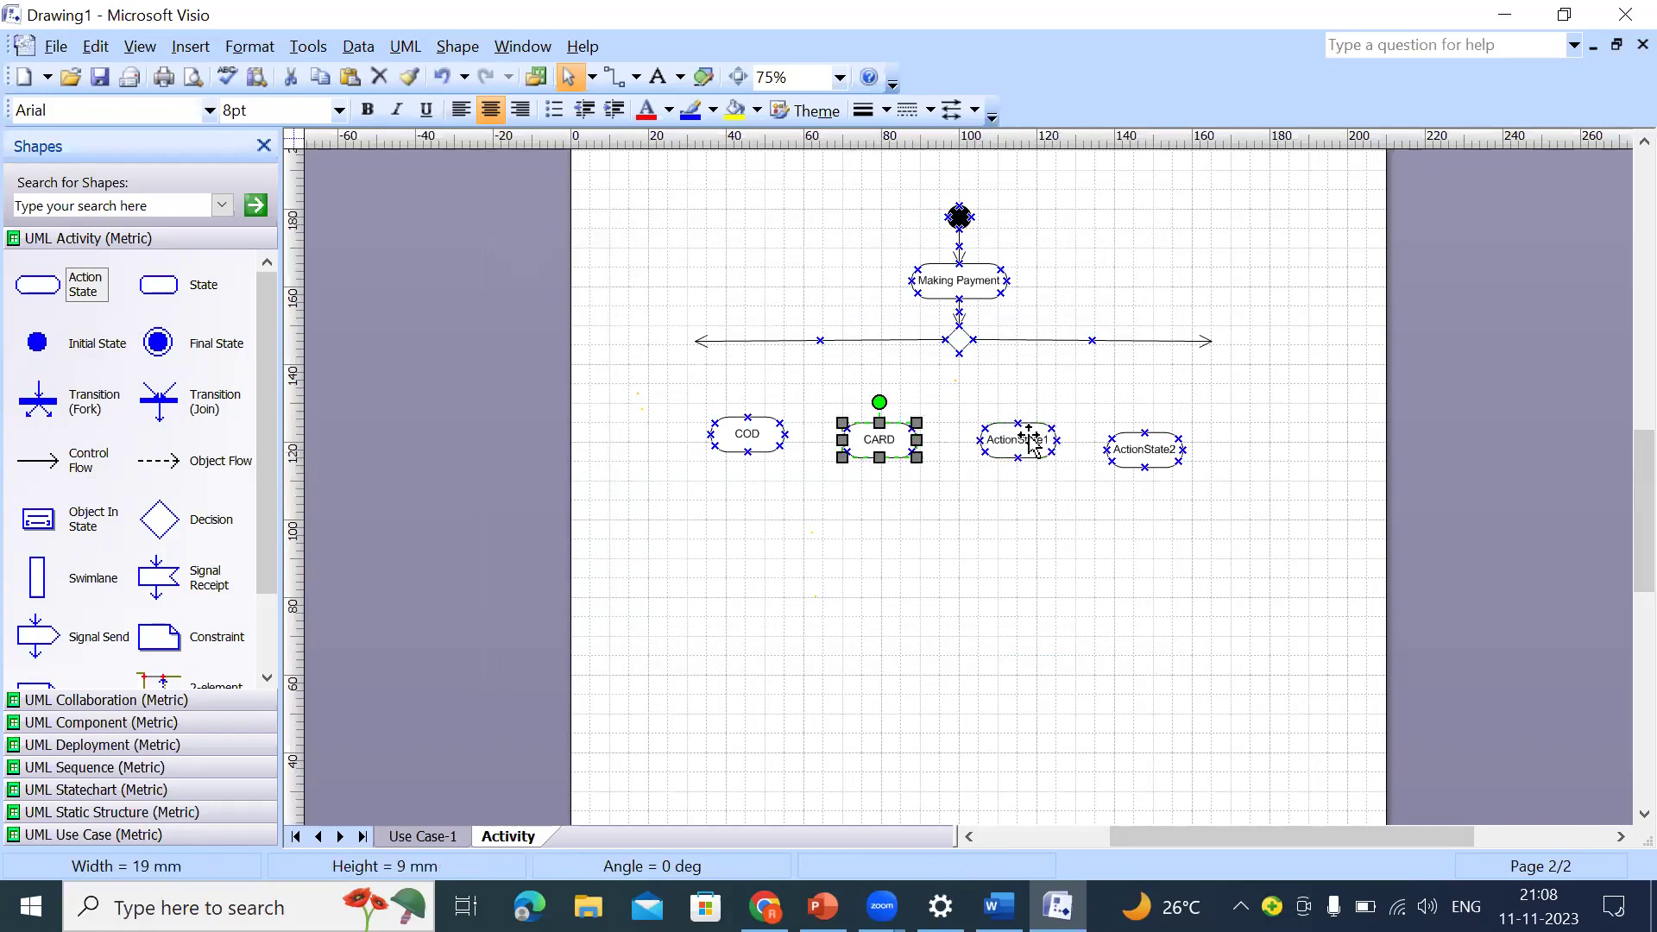
drag(1035, 442, 1039, 431)
drag(1145, 448, 1134, 431)
click(1049, 505)
drag(885, 434, 884, 430)
click(914, 481)
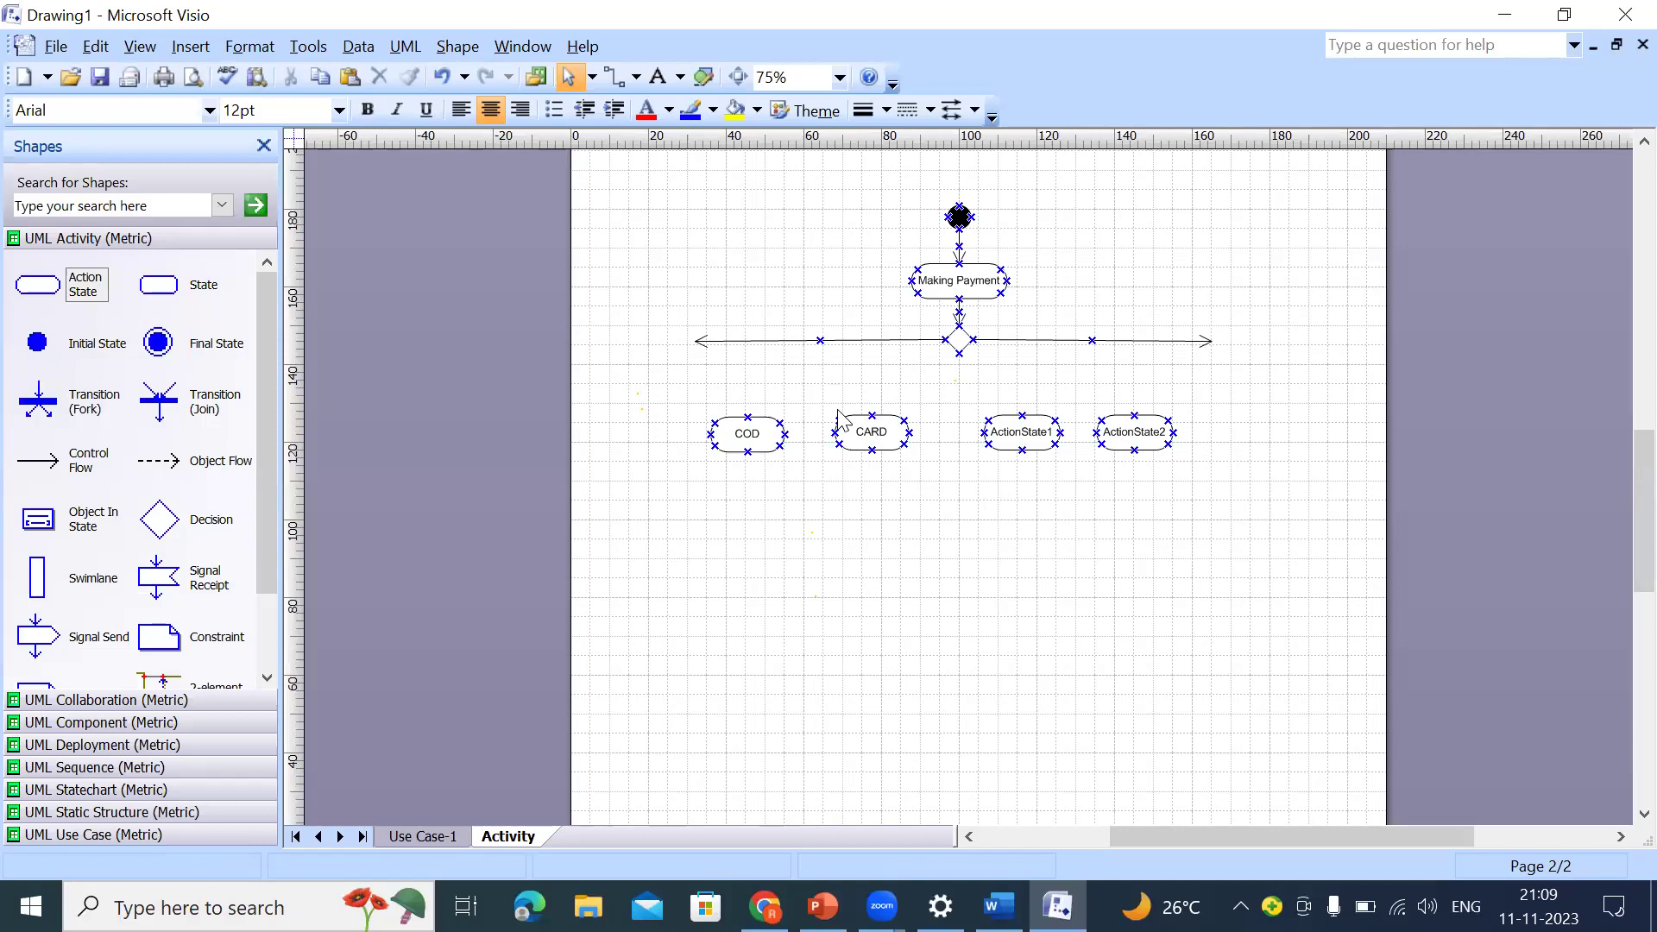
Step: Spread the four action states apart, moving COD and CARD further left and the two unnamed states further right
drag(749, 436, 708, 437)
click(878, 468)
drag(873, 436, 852, 436)
click(1079, 460)
drag(1132, 437, 1215, 441)
click(1084, 458)
drag(1024, 437, 1073, 438)
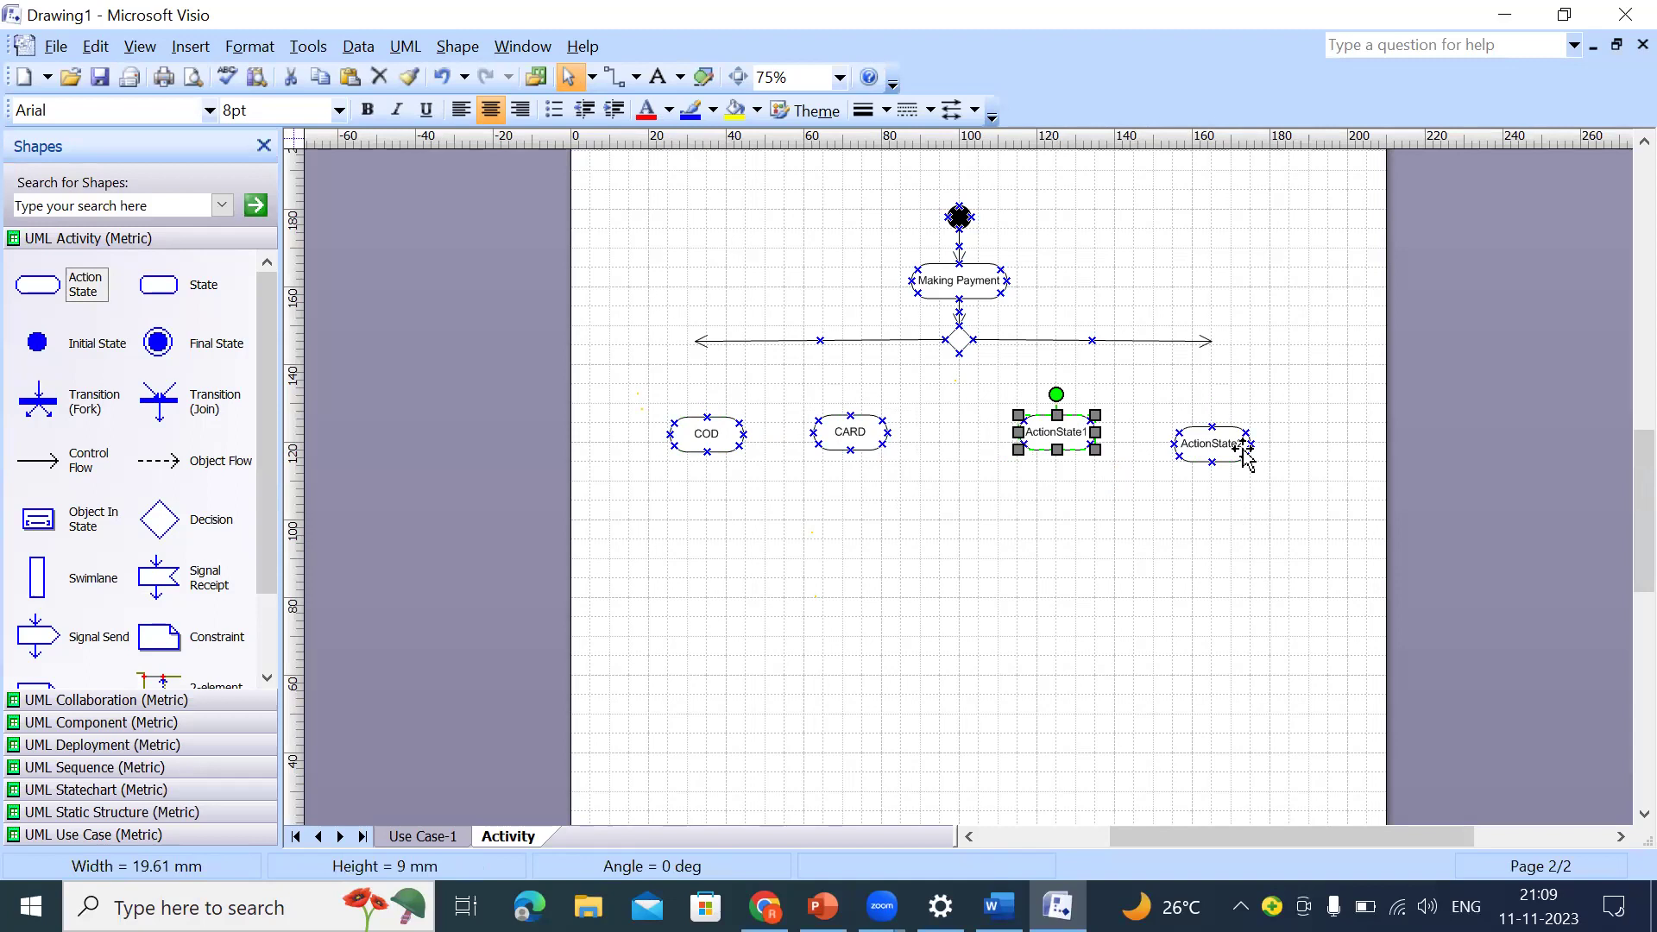
Step: Level the rightmost action state with the rest of the row, below the right arrow's tip
shift+click(1229, 450)
click(1229, 451)
drag(1227, 447, 1217, 429)
click(1220, 474)
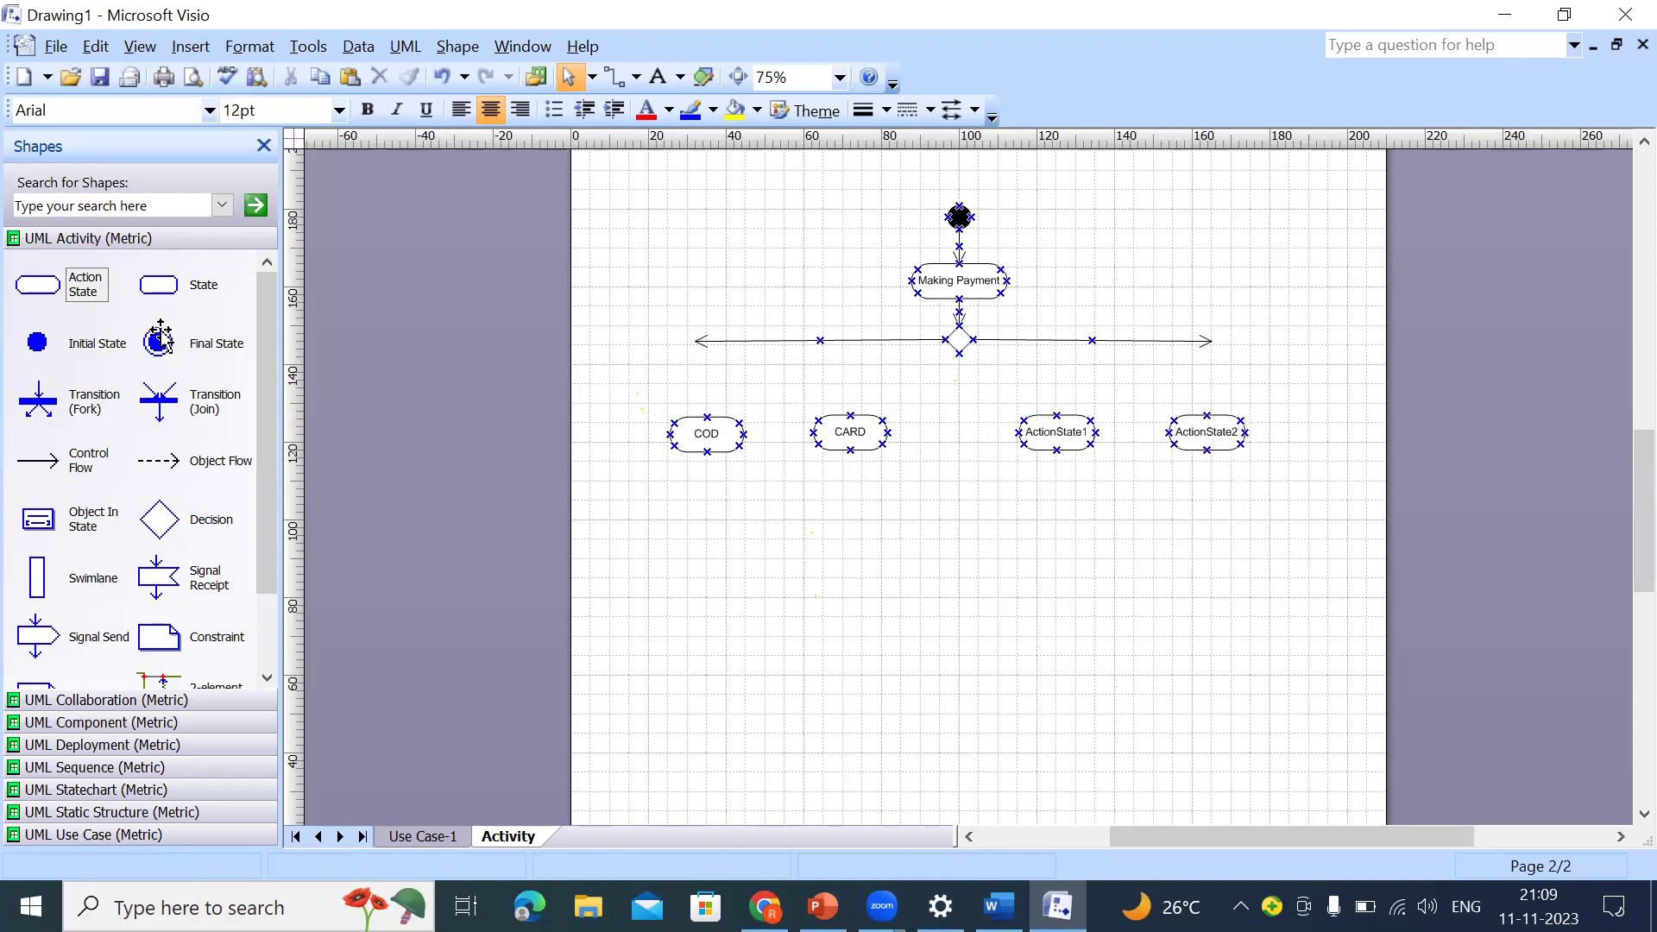
Step: Connect a control flow from the left end of the decision's branch line down to the COD action state
drag(50, 458, 707, 416)
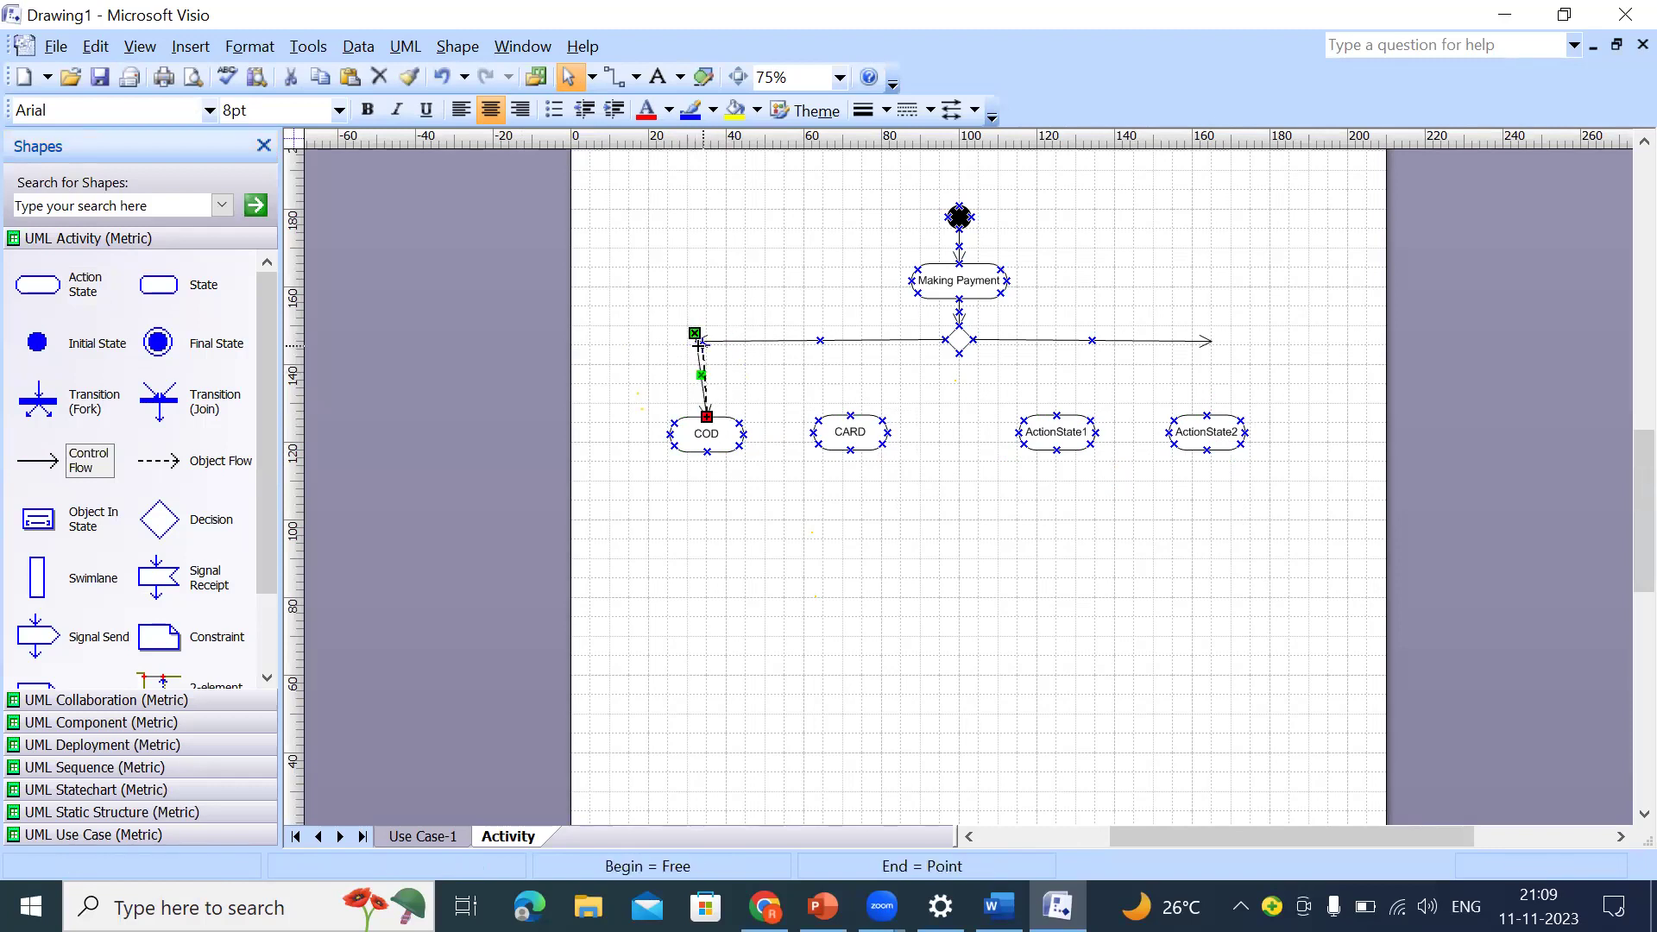
drag(695, 343, 704, 341)
click(755, 466)
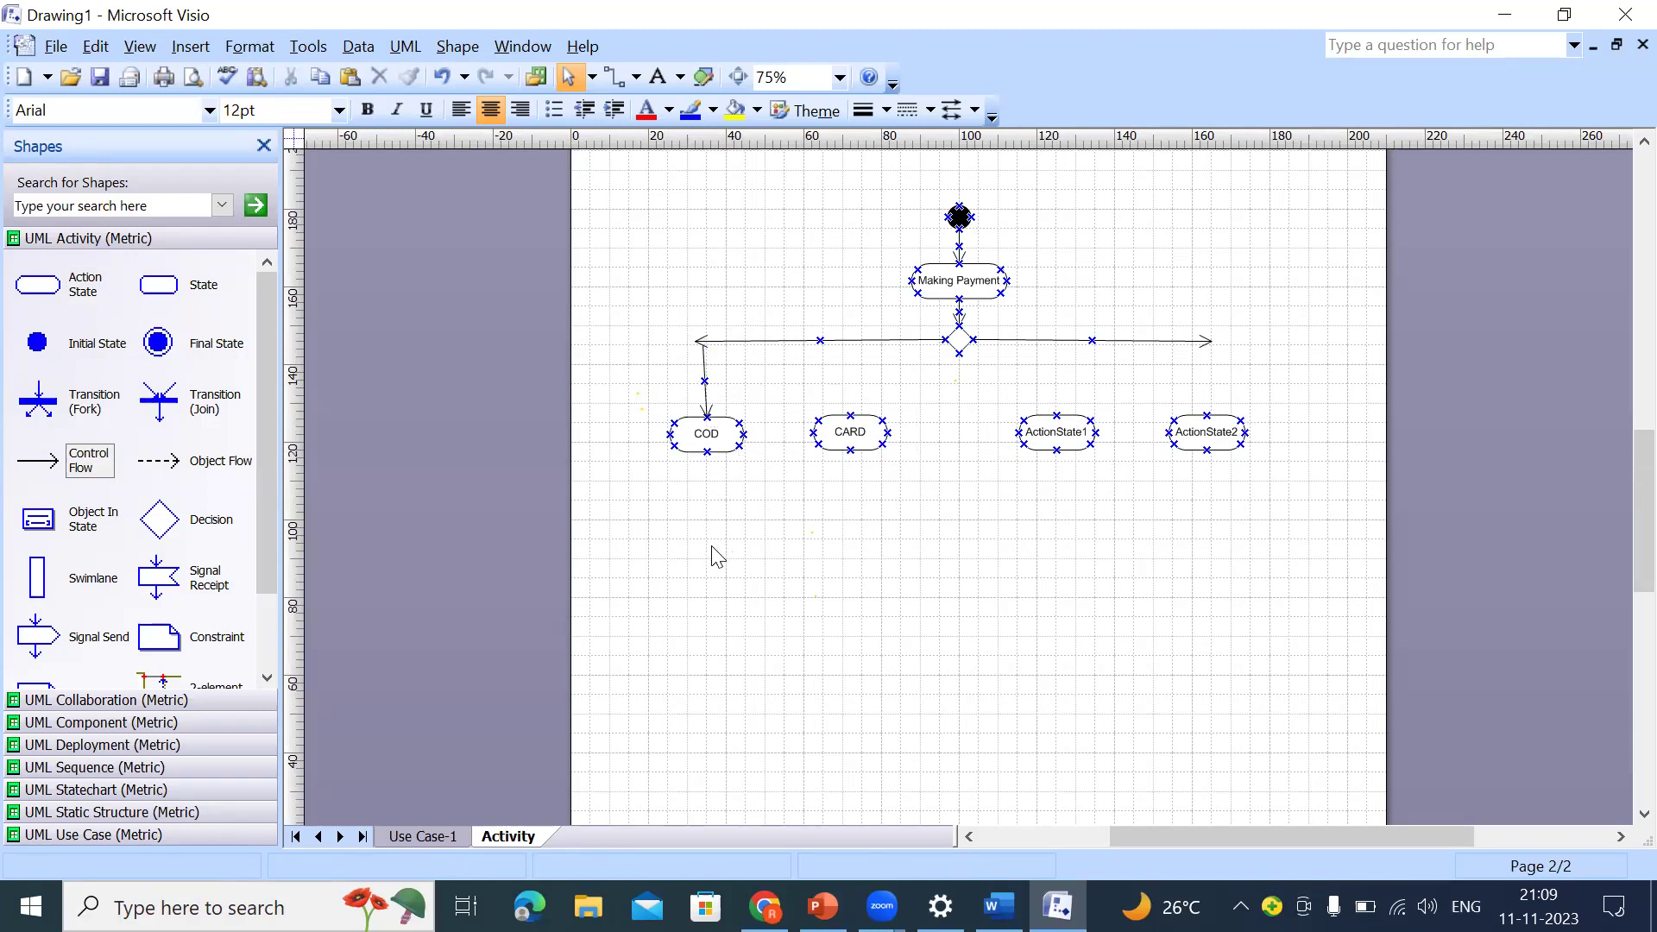
double_click(1055, 429)
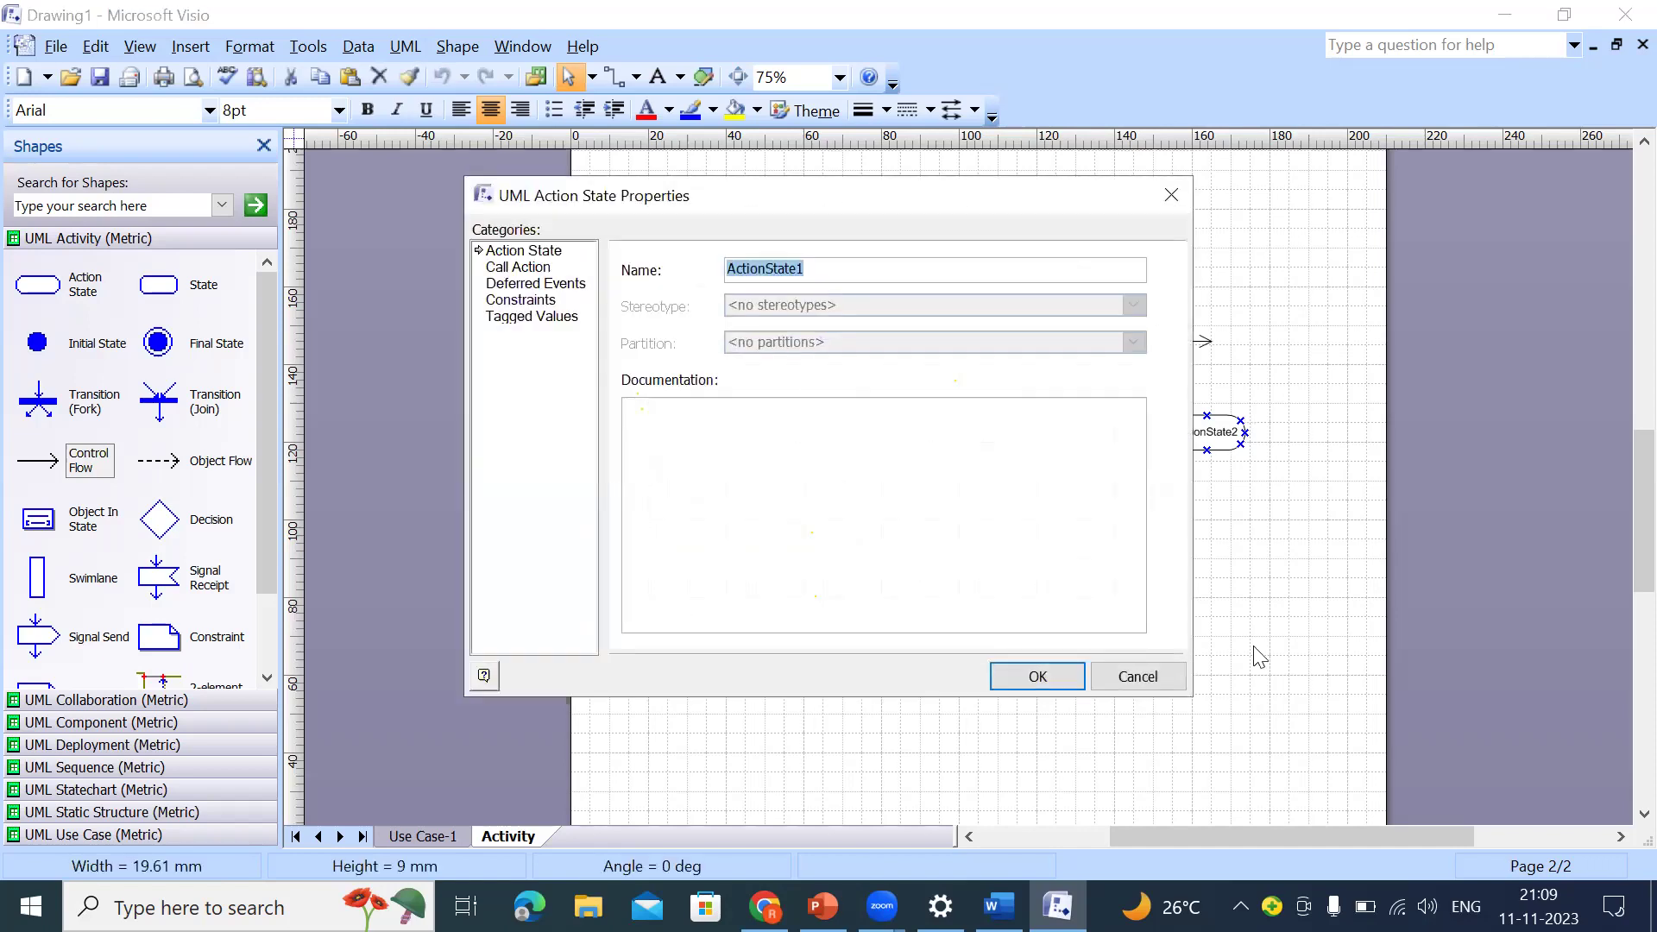
click(1171, 195)
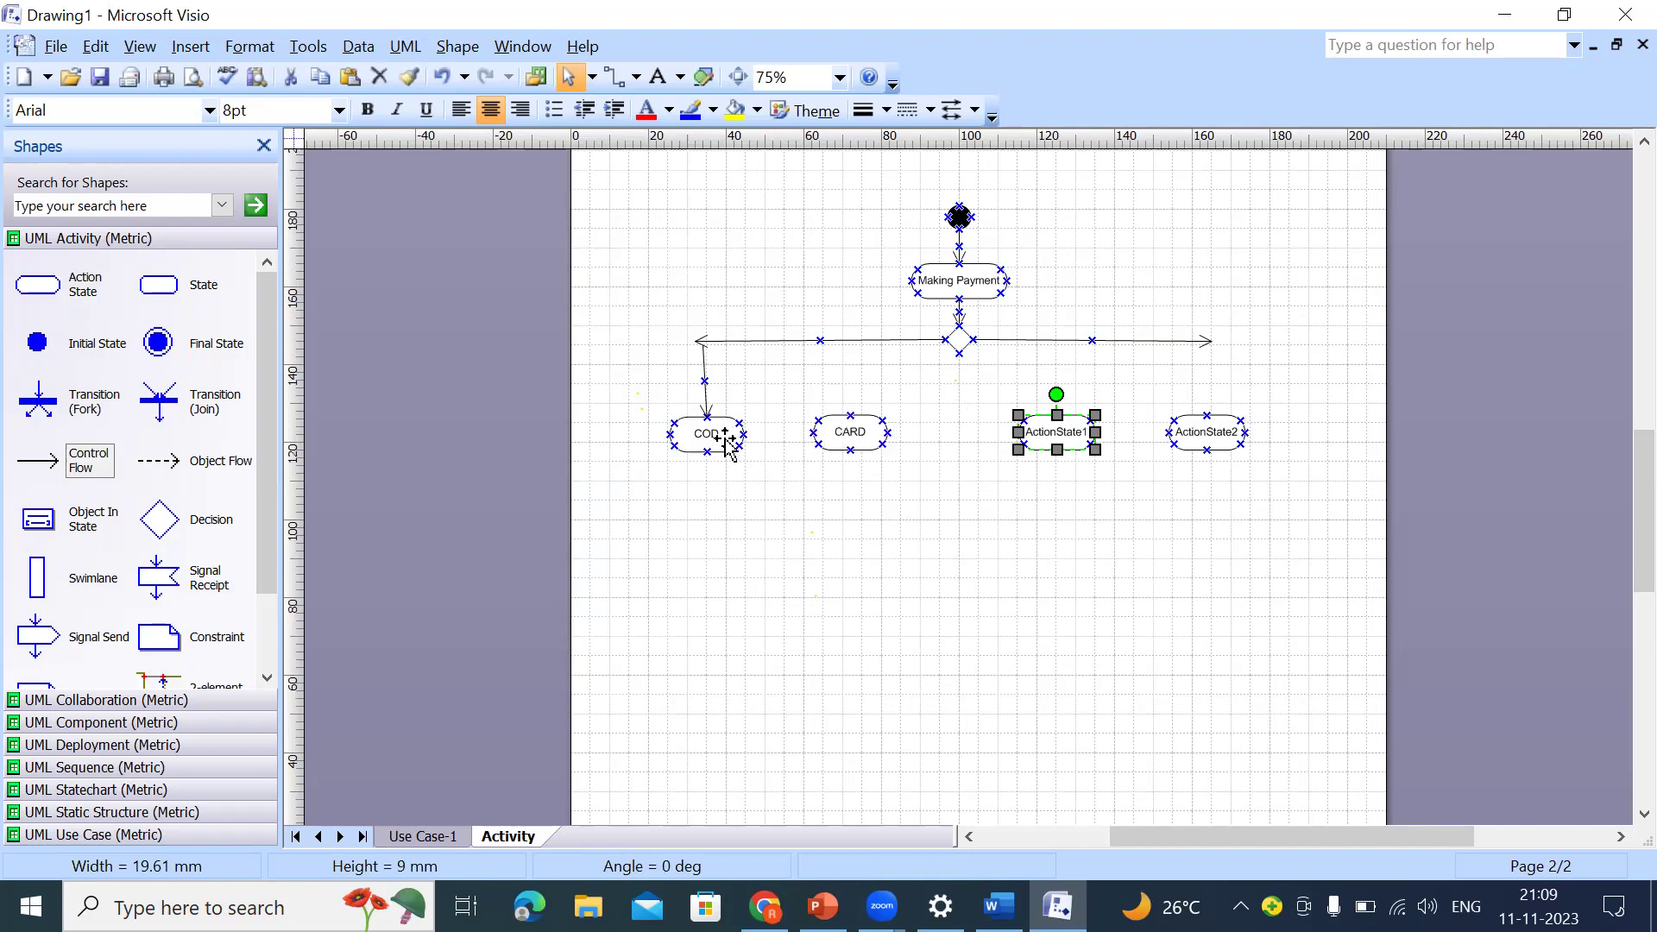
double_click(1070, 441)
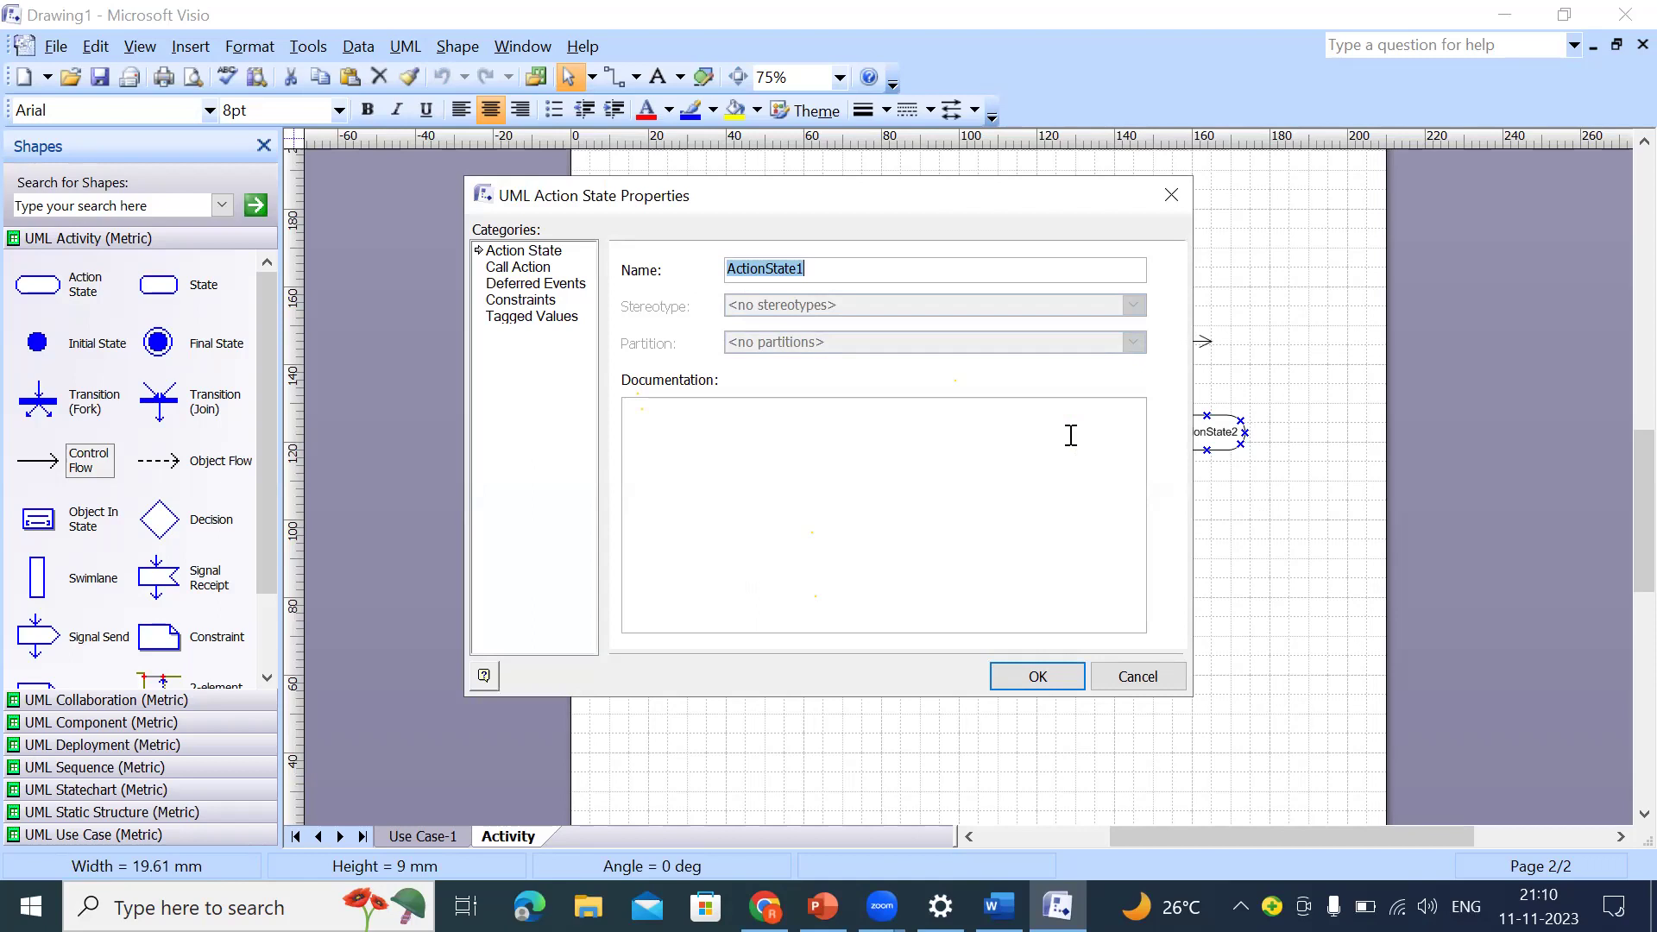
click(1172, 192)
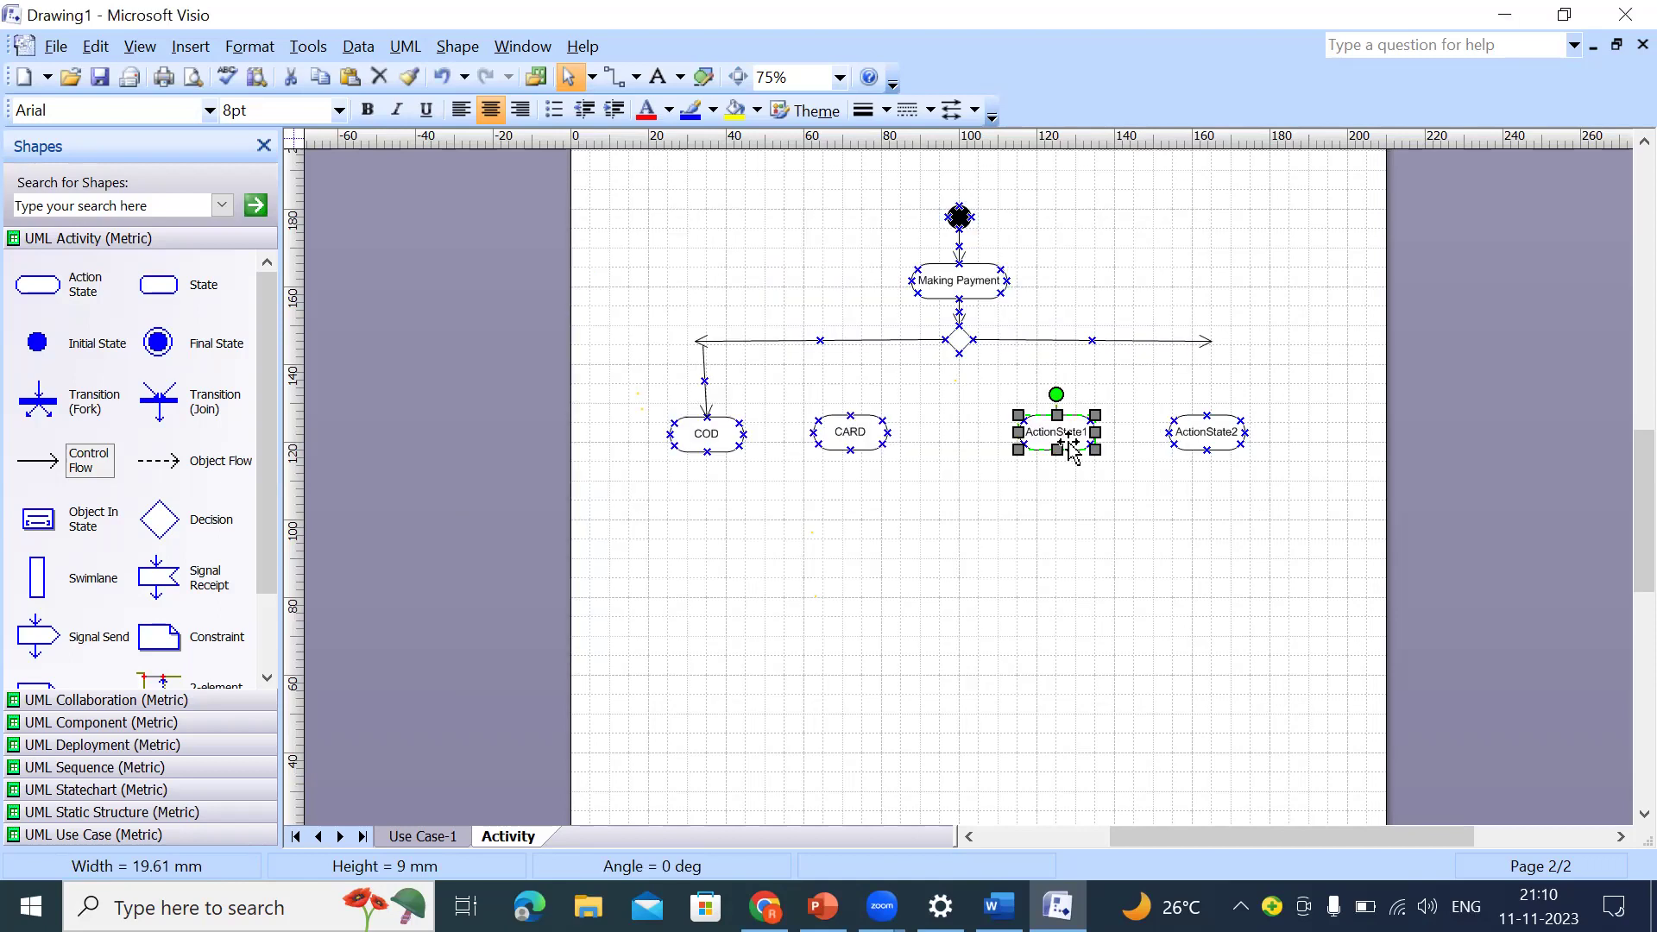
key(Escape)
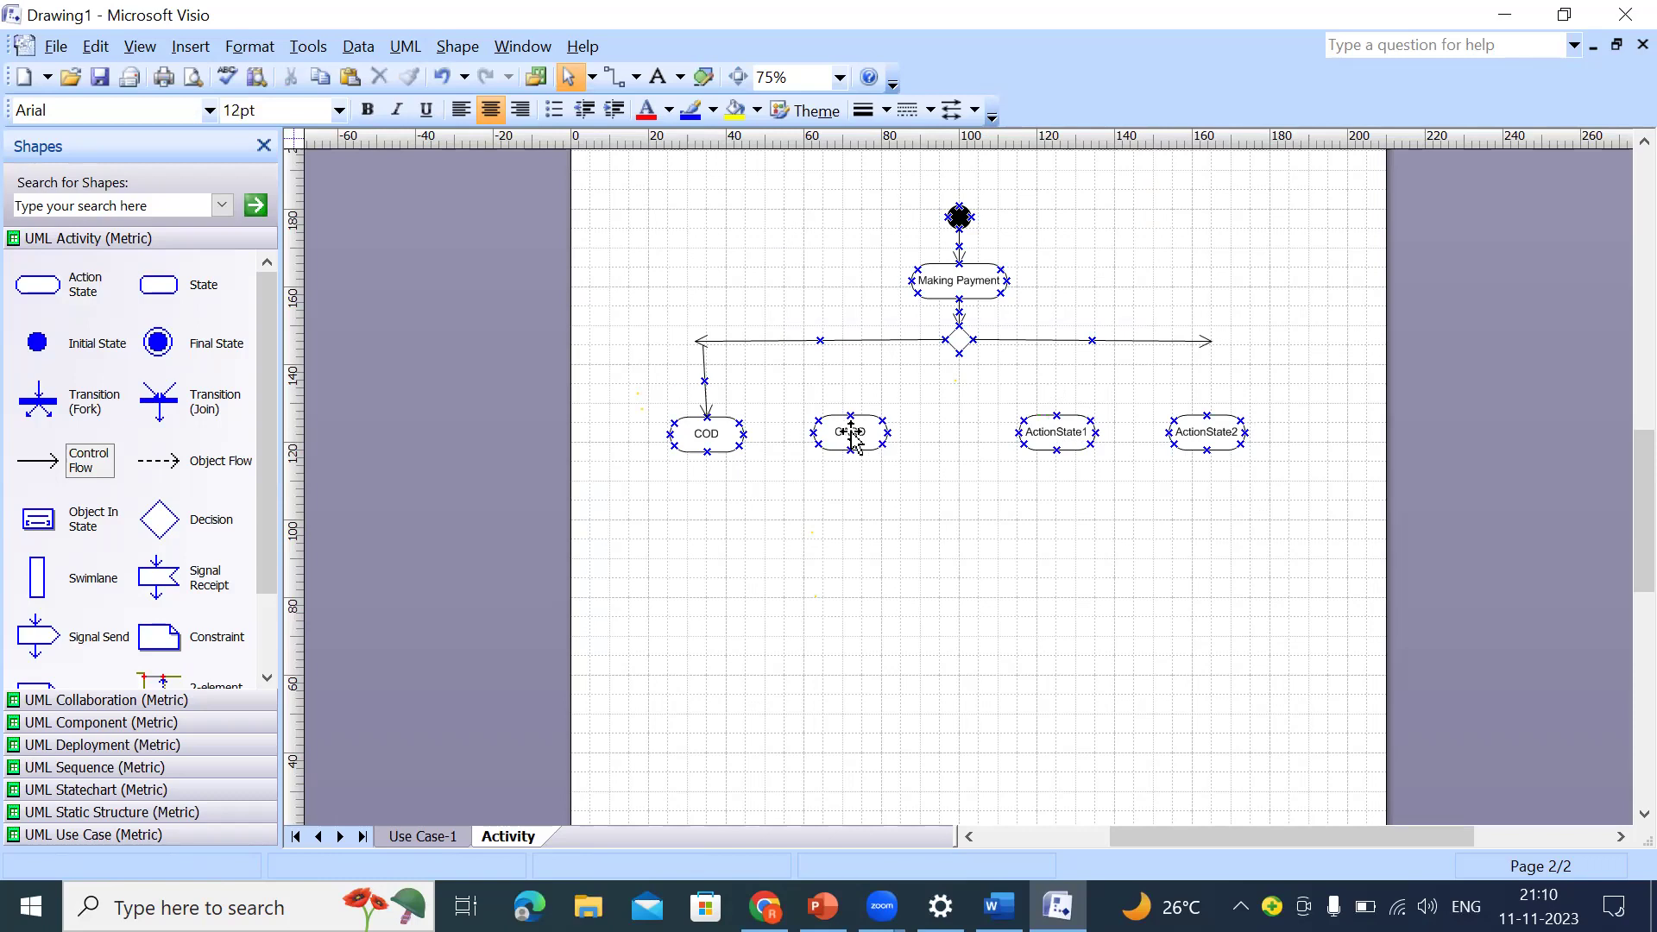
Step: Name the action state right of CARD Wallet and the rightmost action state Cupoun
double_click(1063, 432)
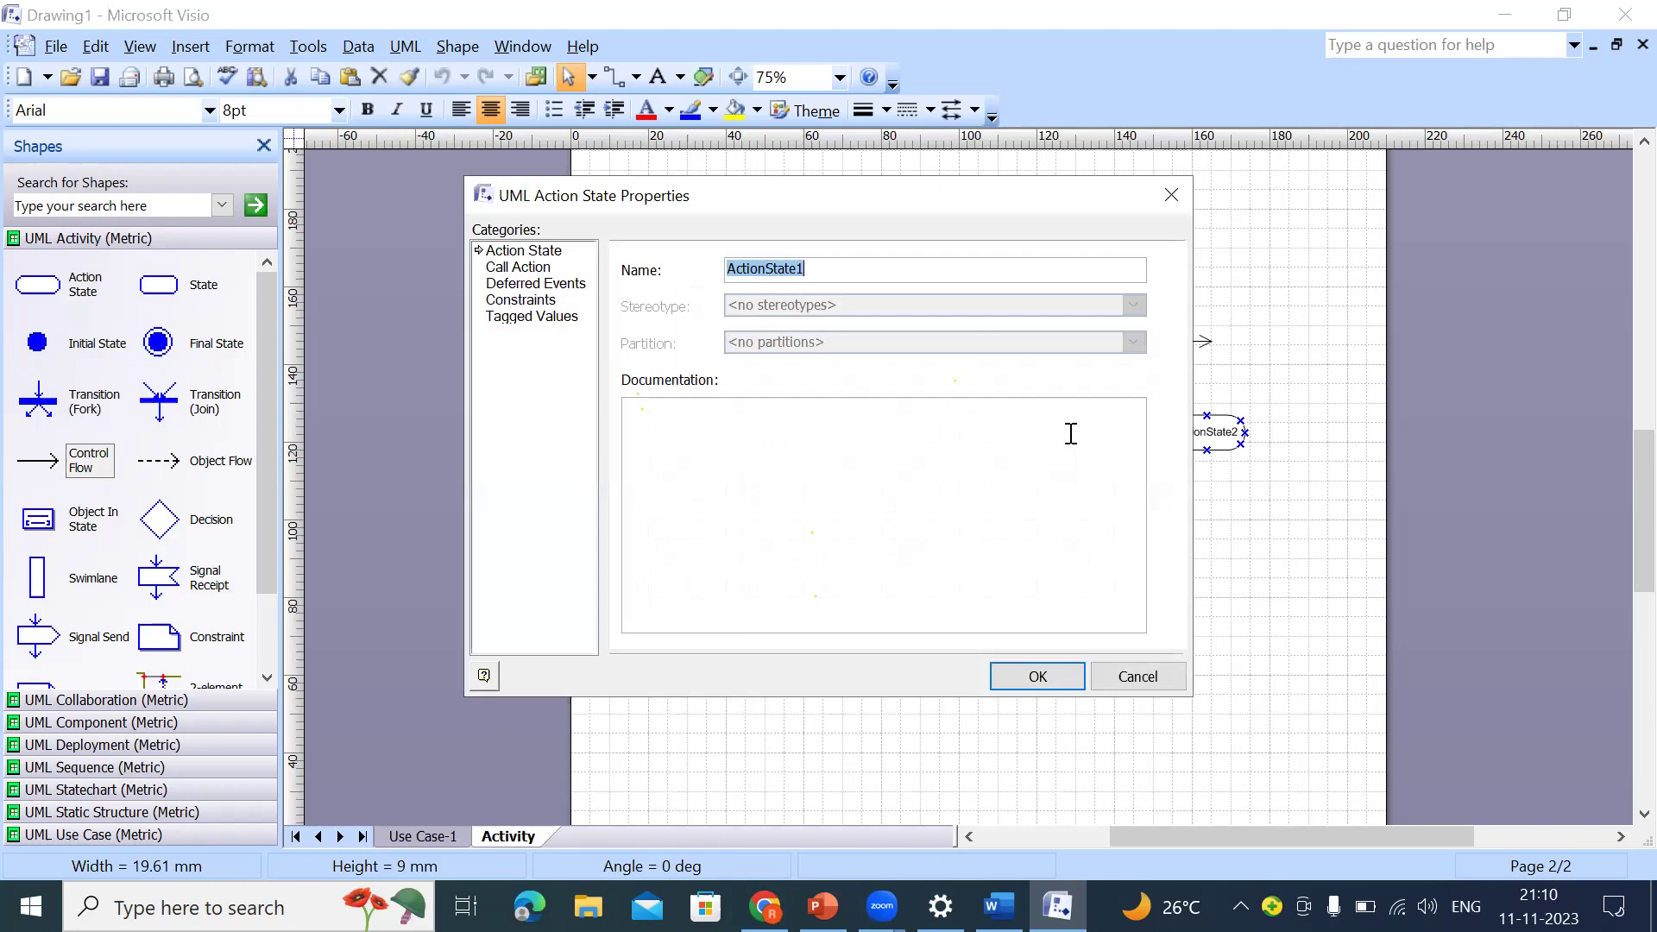
click(1166, 193)
text(Wallet)
key(Return)
double_click(1212, 433)
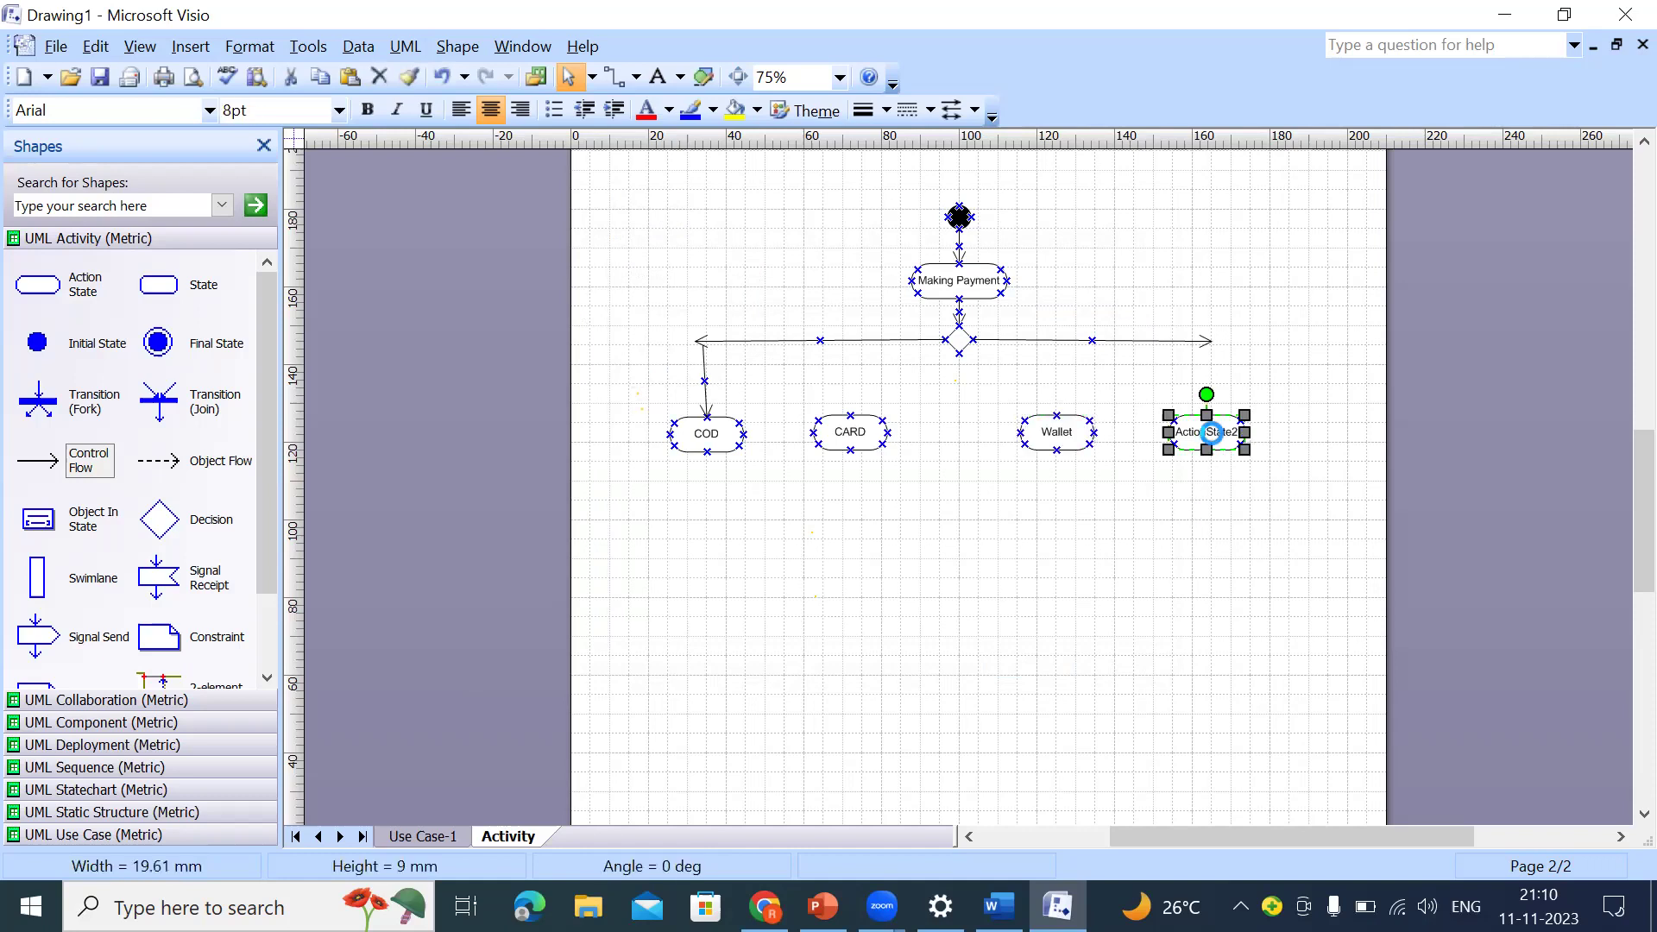
text(Cu)
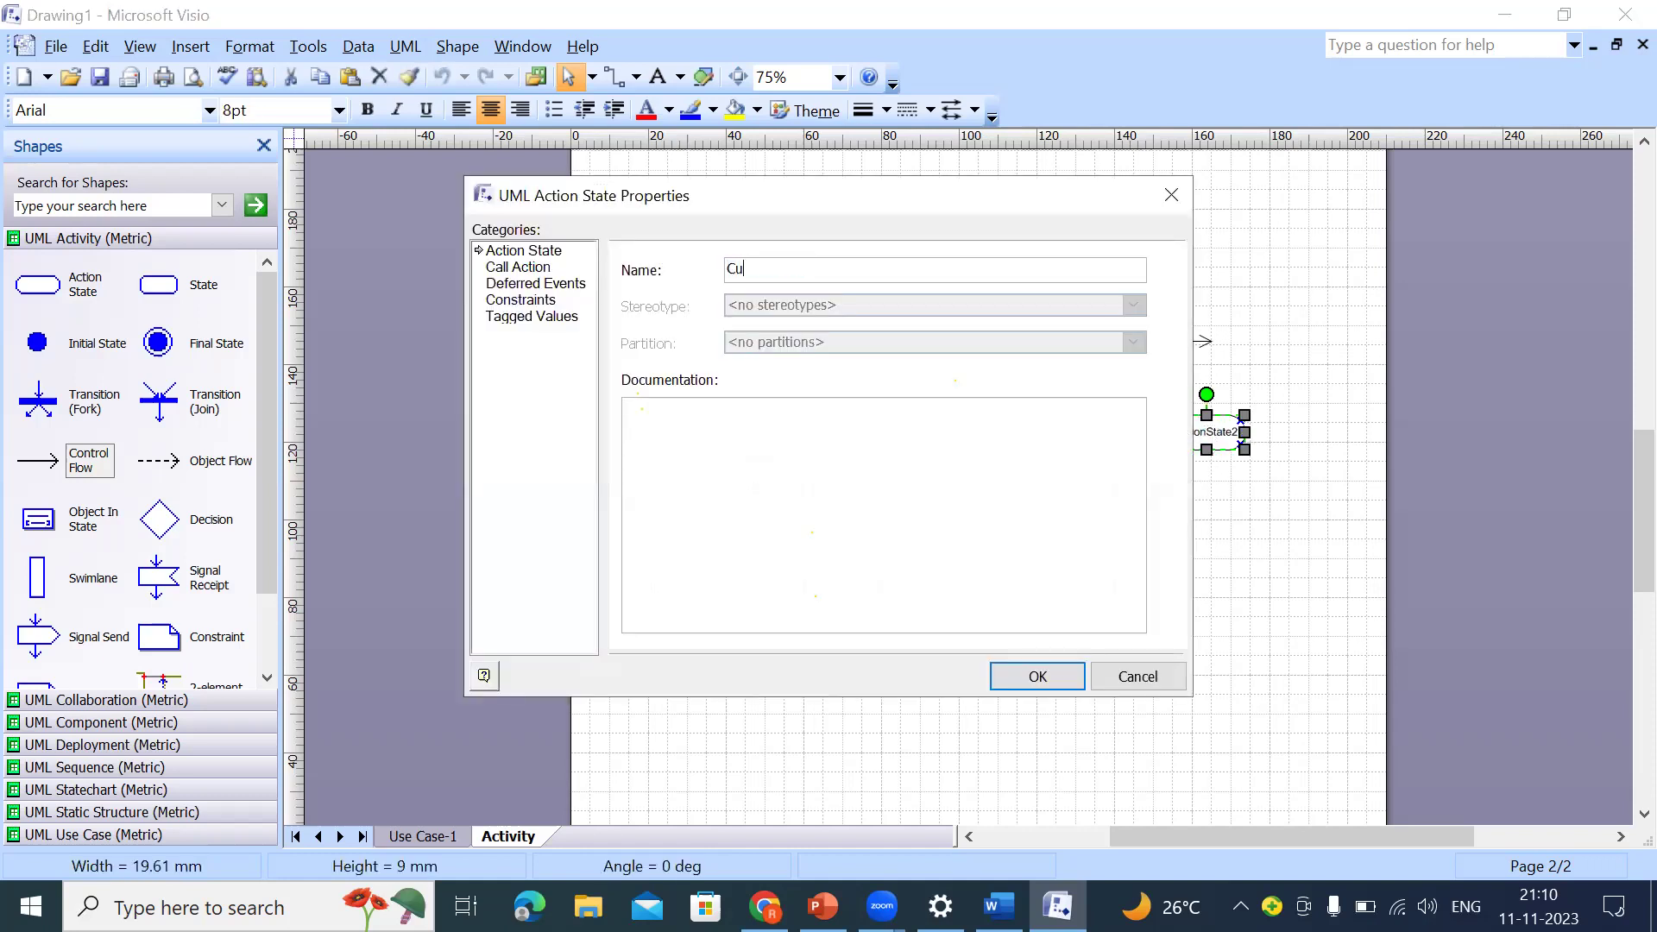
key(Return)
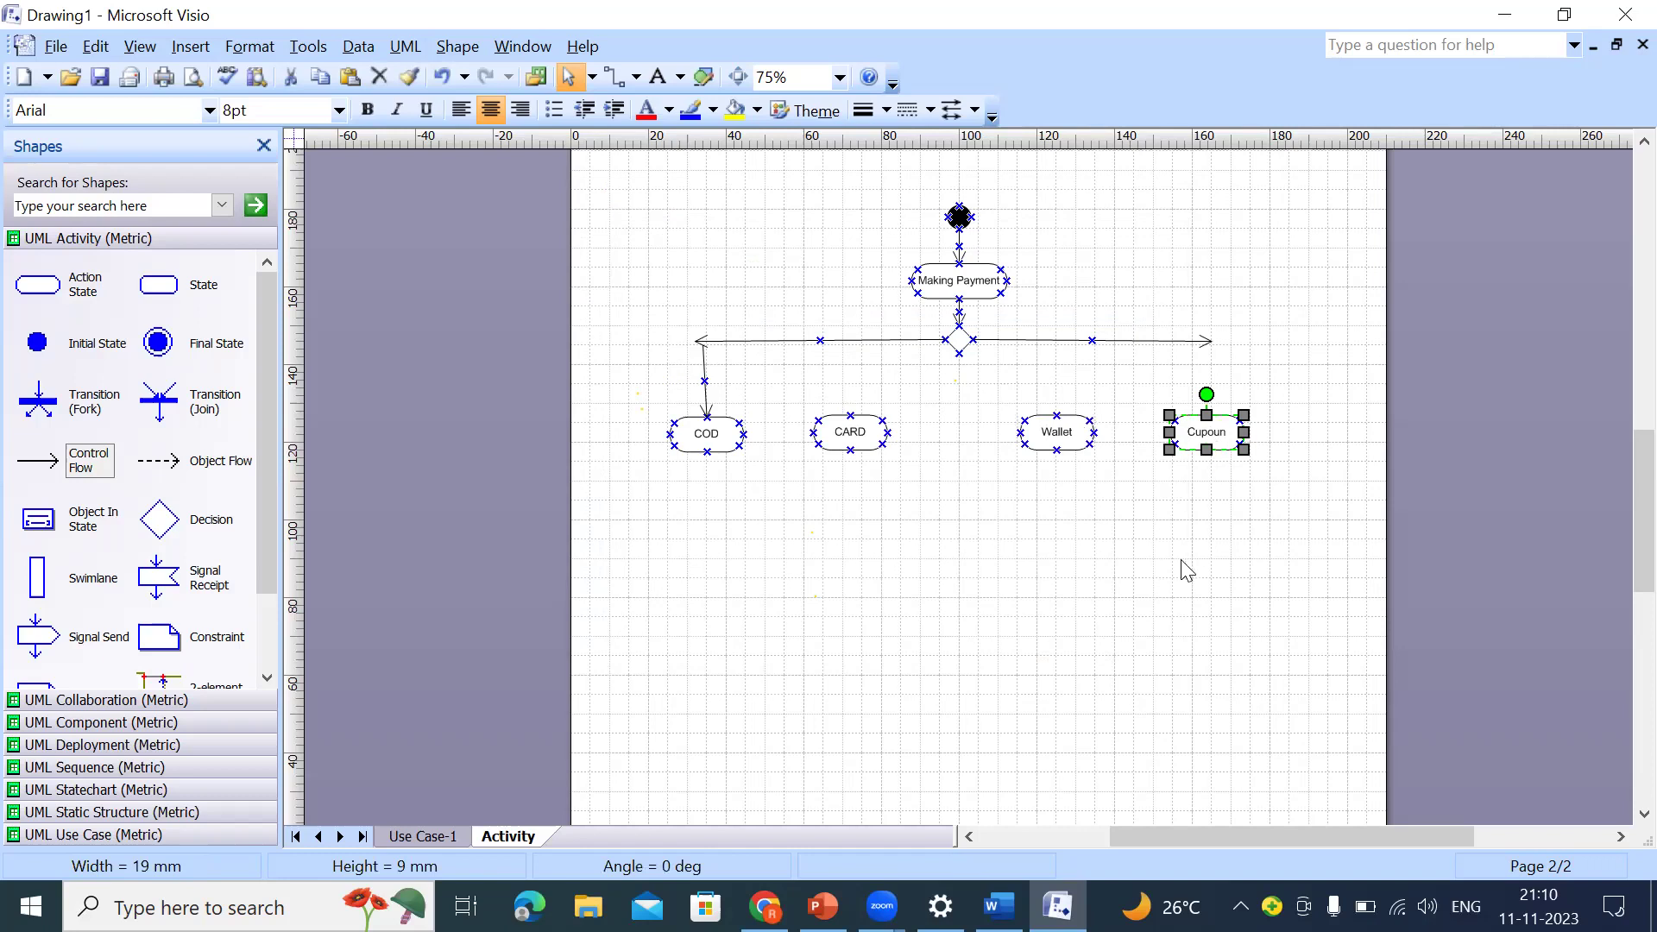
click(1184, 563)
Step: Connect control flows from the horizontal branch lines down to CARD, Wallet and Cupoun, keeping each arrow vertical
drag(47, 461, 1206, 415)
click(1080, 540)
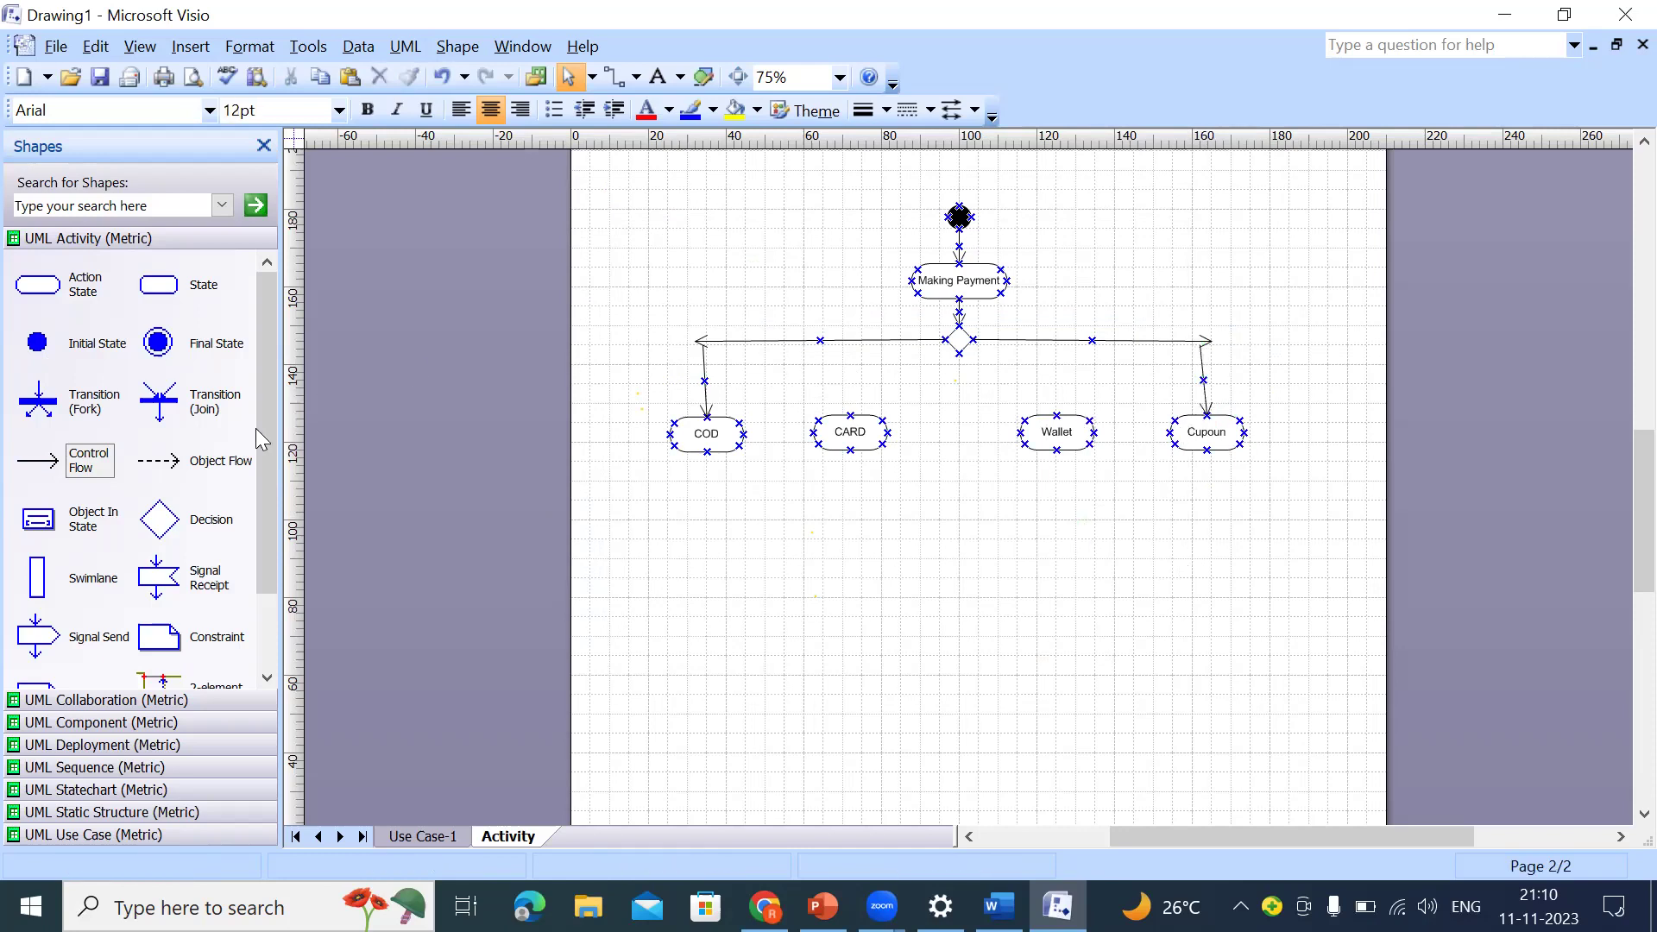
drag(47, 462, 850, 415)
drag(831, 352, 850, 344)
drag(60, 463, 1056, 415)
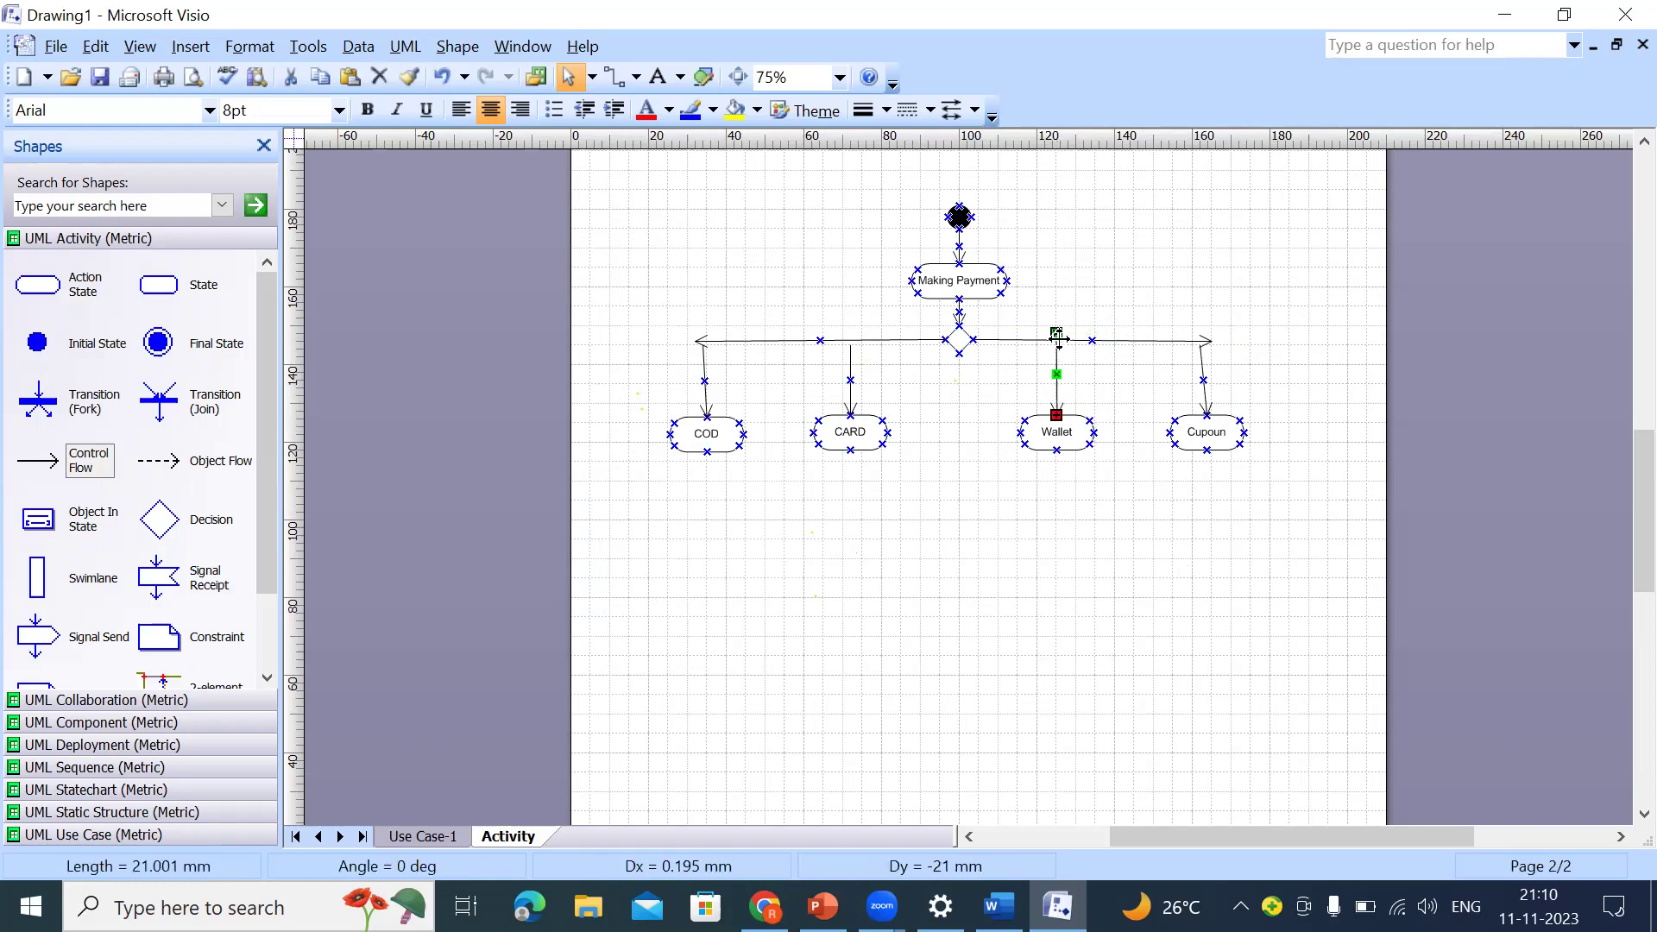
click(1203, 361)
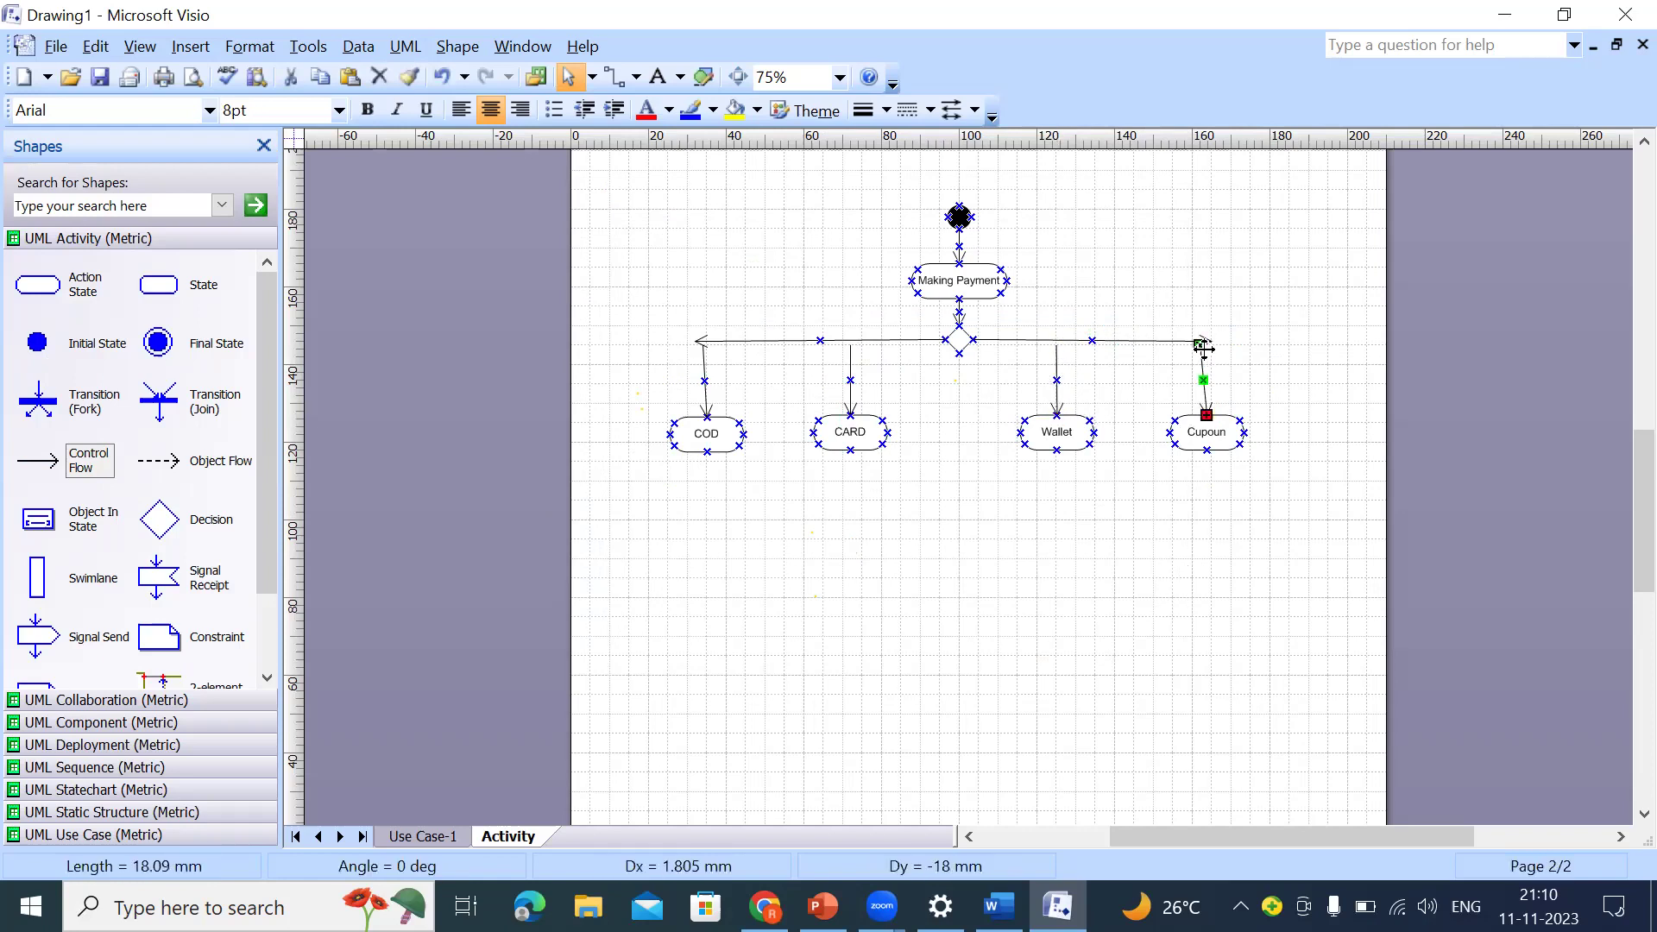
drag(1201, 345, 1207, 341)
click(1257, 210)
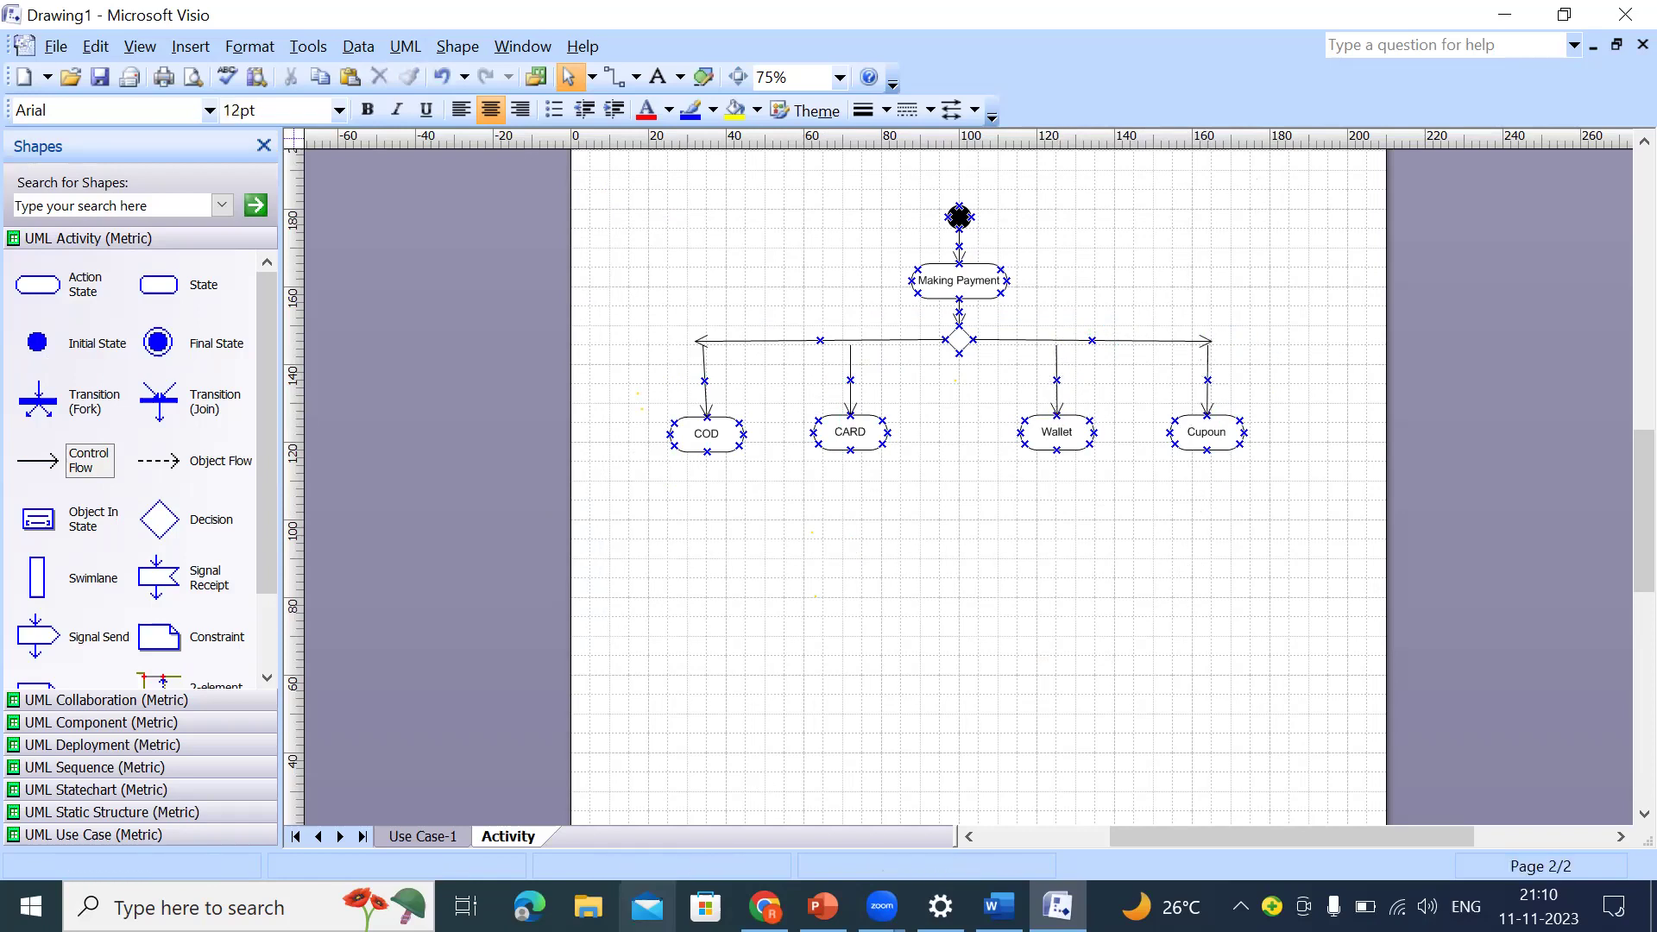
Step: Add a downward control flow out of COD, CARD, Wallet and Cupoun, extending CARD's arrow level with COD's
drag(77, 460, 710, 512)
drag(66, 466, 850, 501)
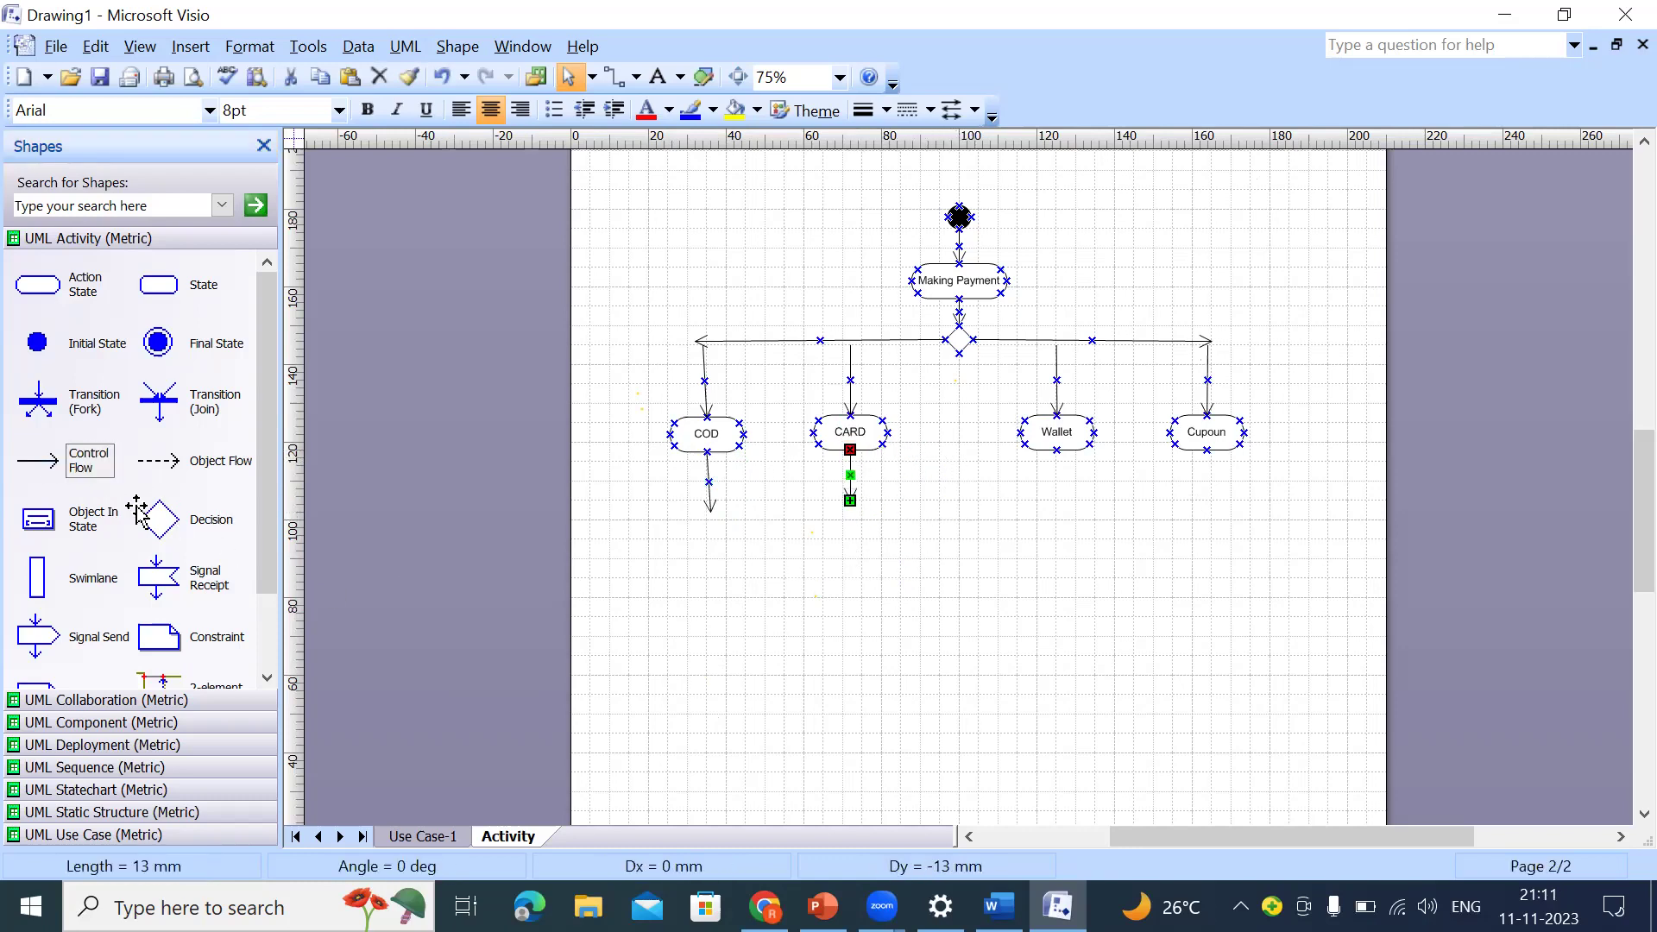
drag(51, 457, 1056, 503)
drag(41, 473, 1207, 504)
click(1070, 580)
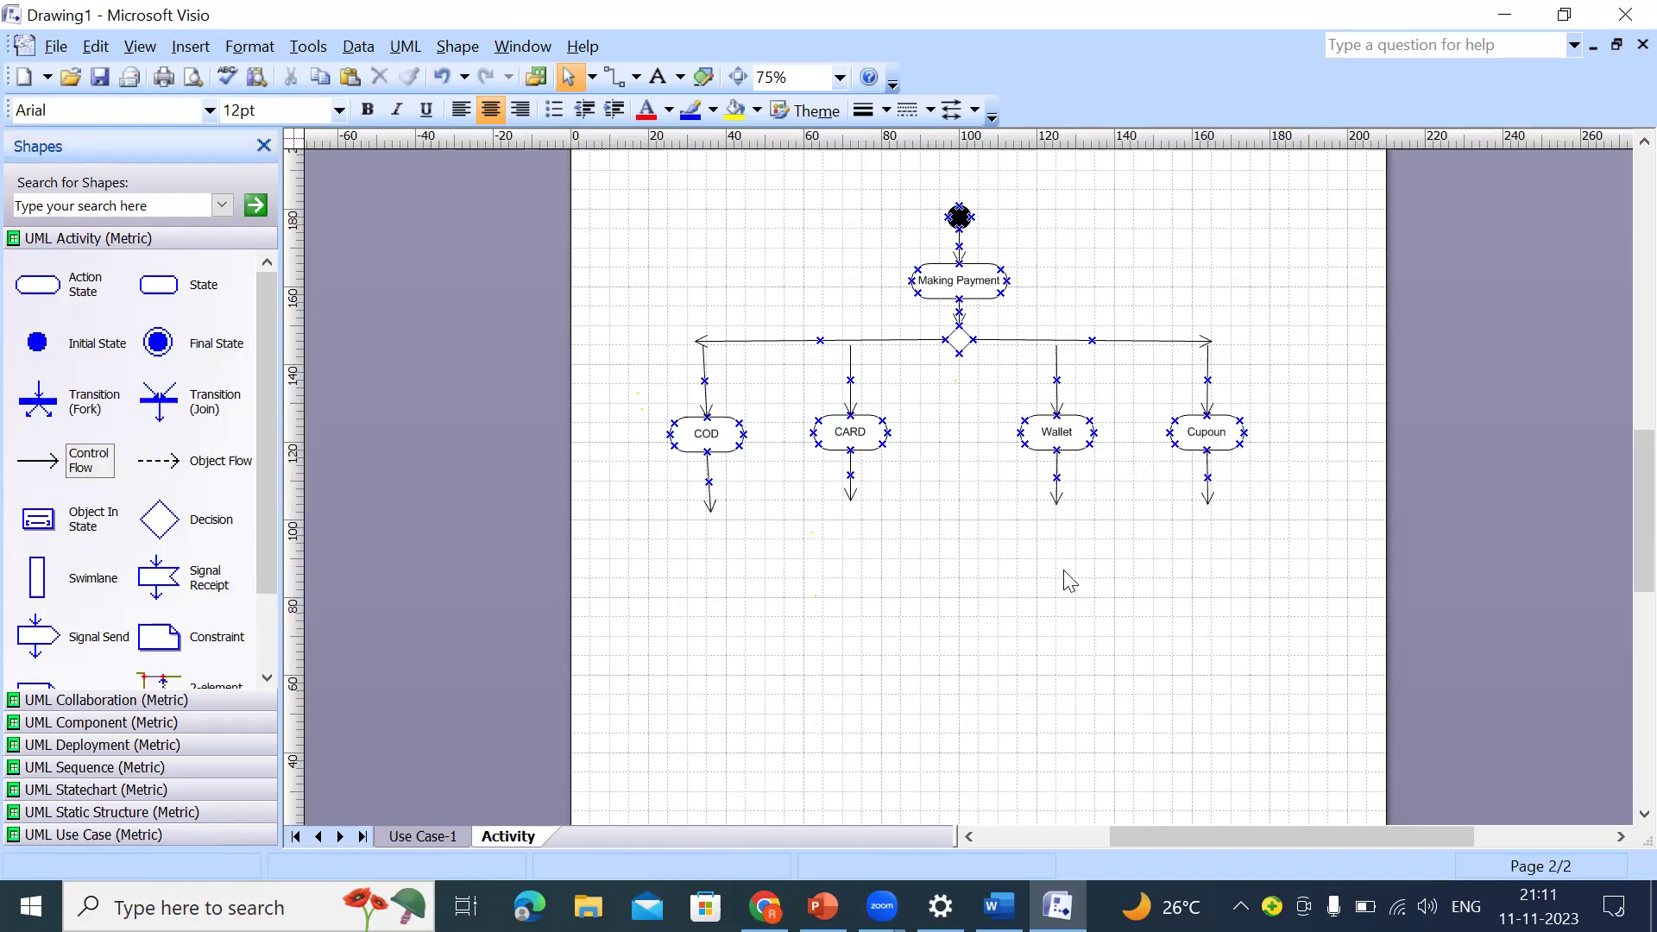
click(850, 491)
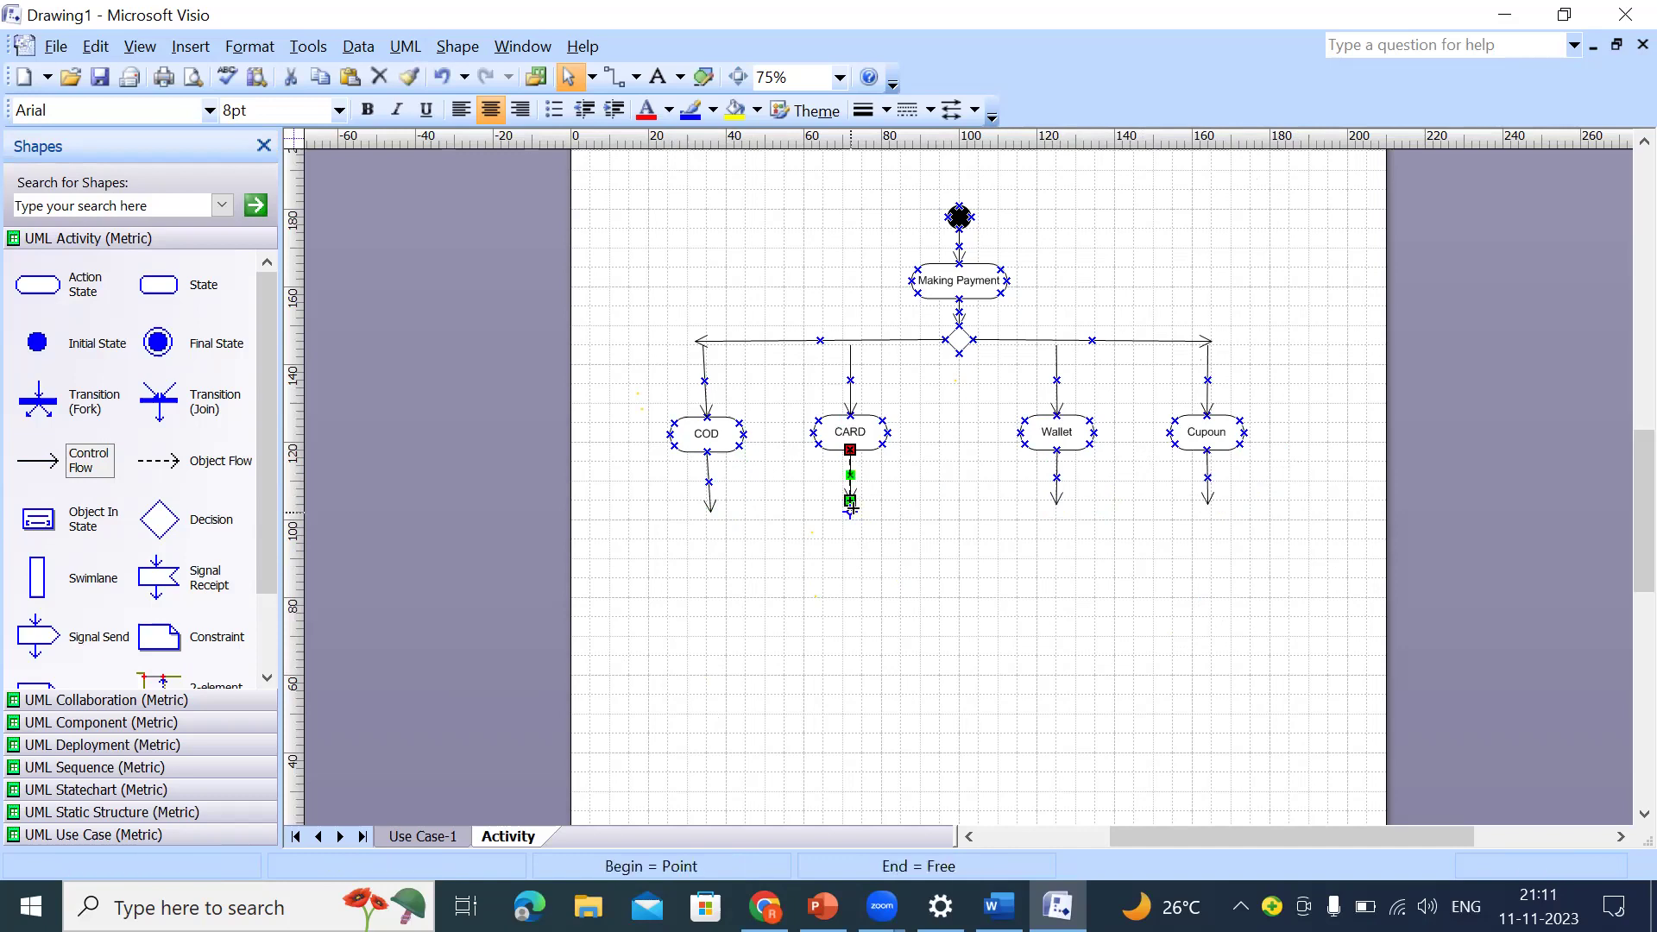
drag(850, 507, 851, 513)
click(906, 570)
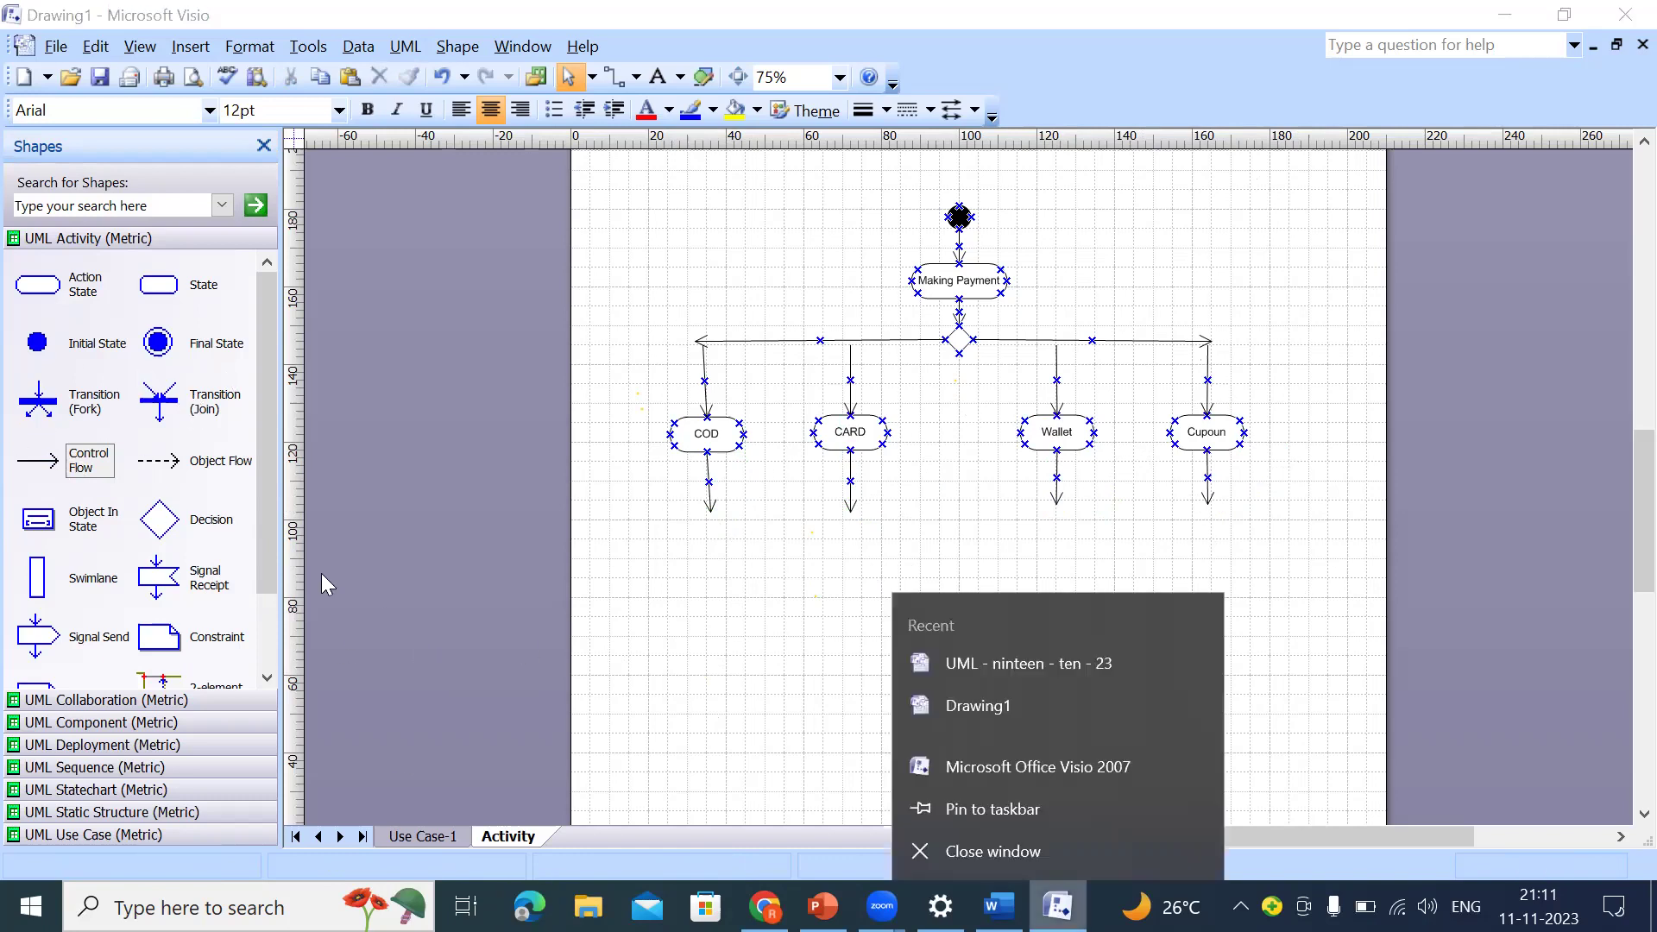
Step: Add a decision centred below the payment options, level with the tips of their outgoing arrows
drag(269, 562, 545, 584)
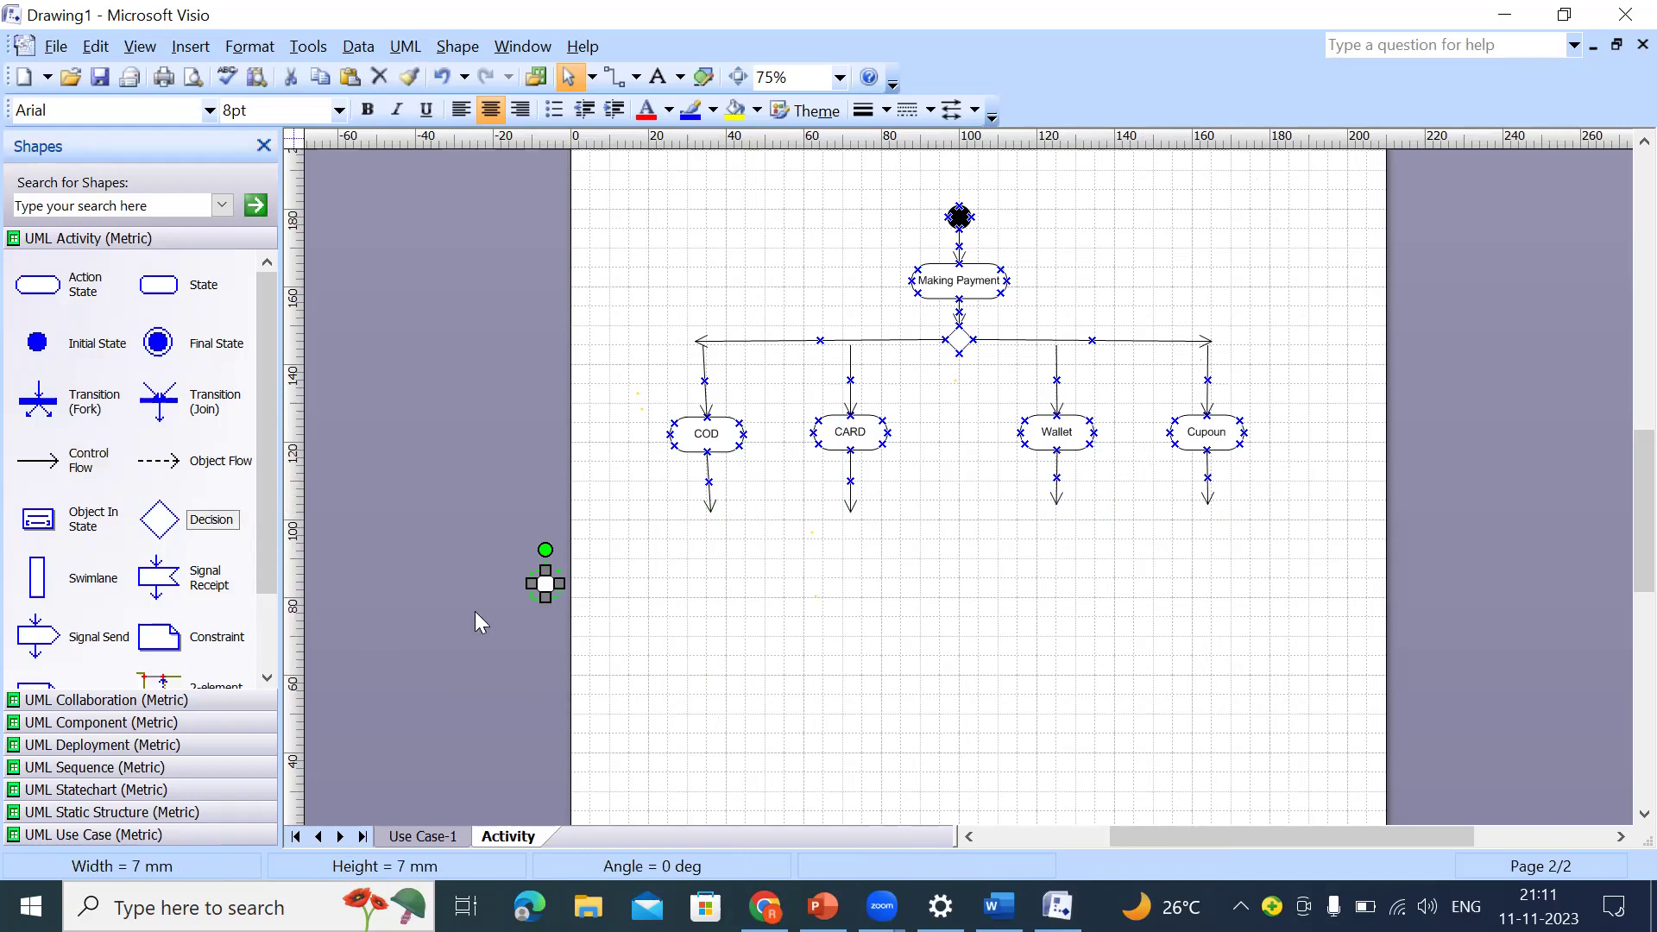
drag(544, 584, 965, 513)
click(818, 636)
Step: Run horizontal control flows from below COD and Cupoun into the merging decision, and extend Wallet's arrow to meet the line
drag(15, 461, 950, 515)
click(851, 585)
drag(38, 462, 1211, 511)
click(1058, 505)
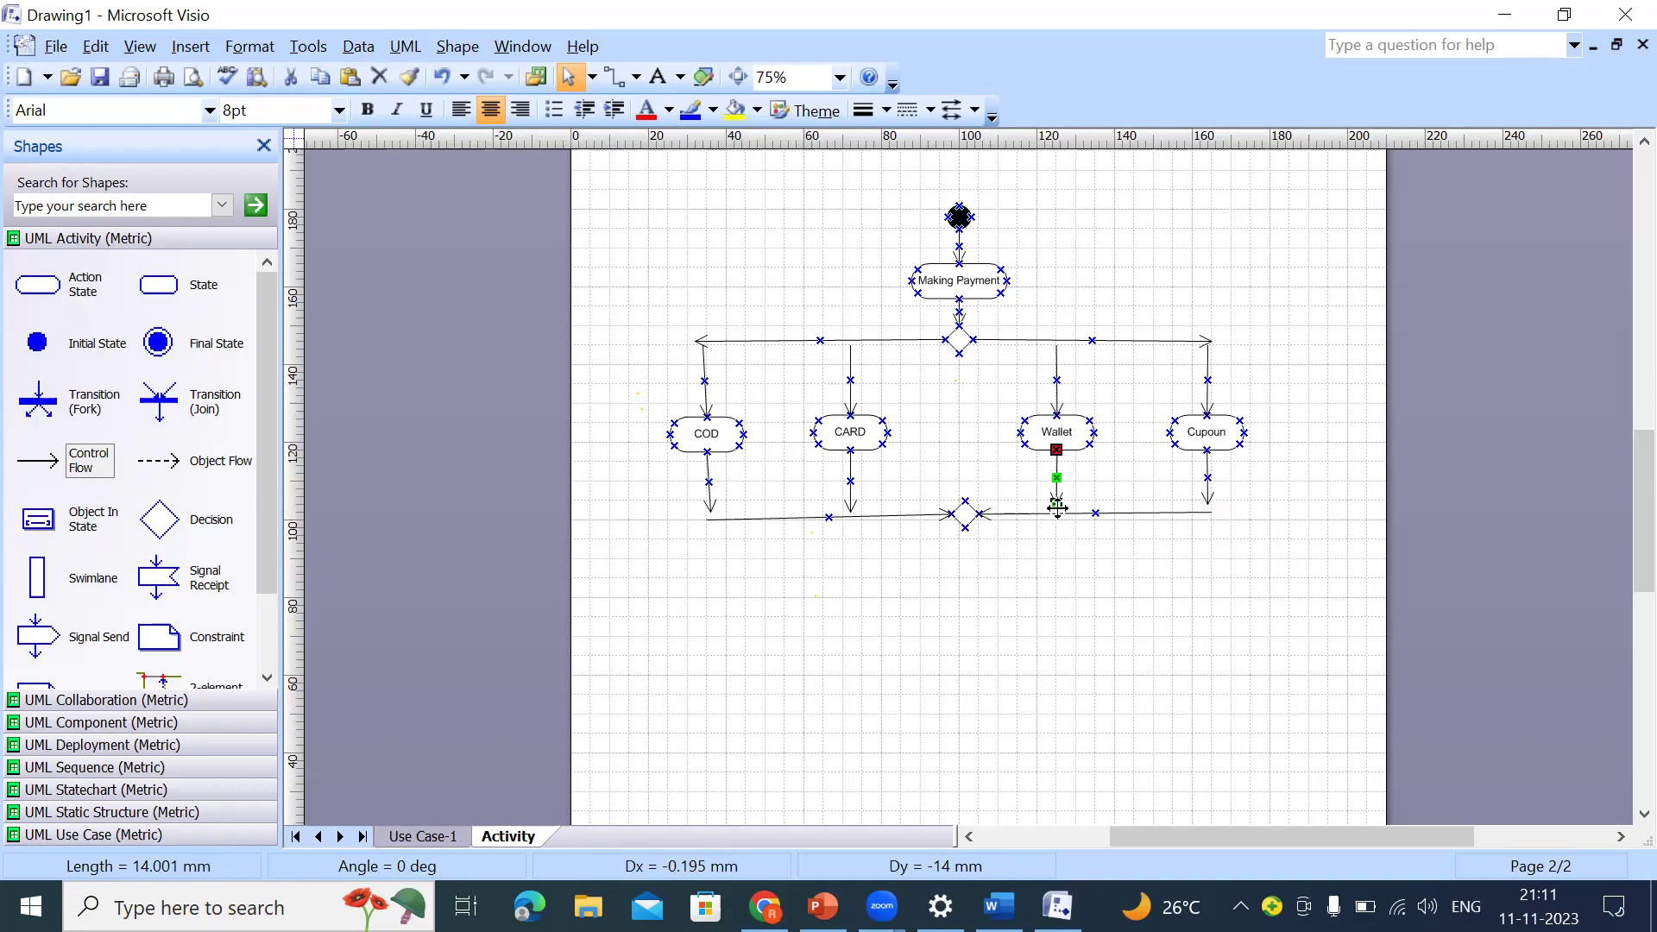
click(1079, 585)
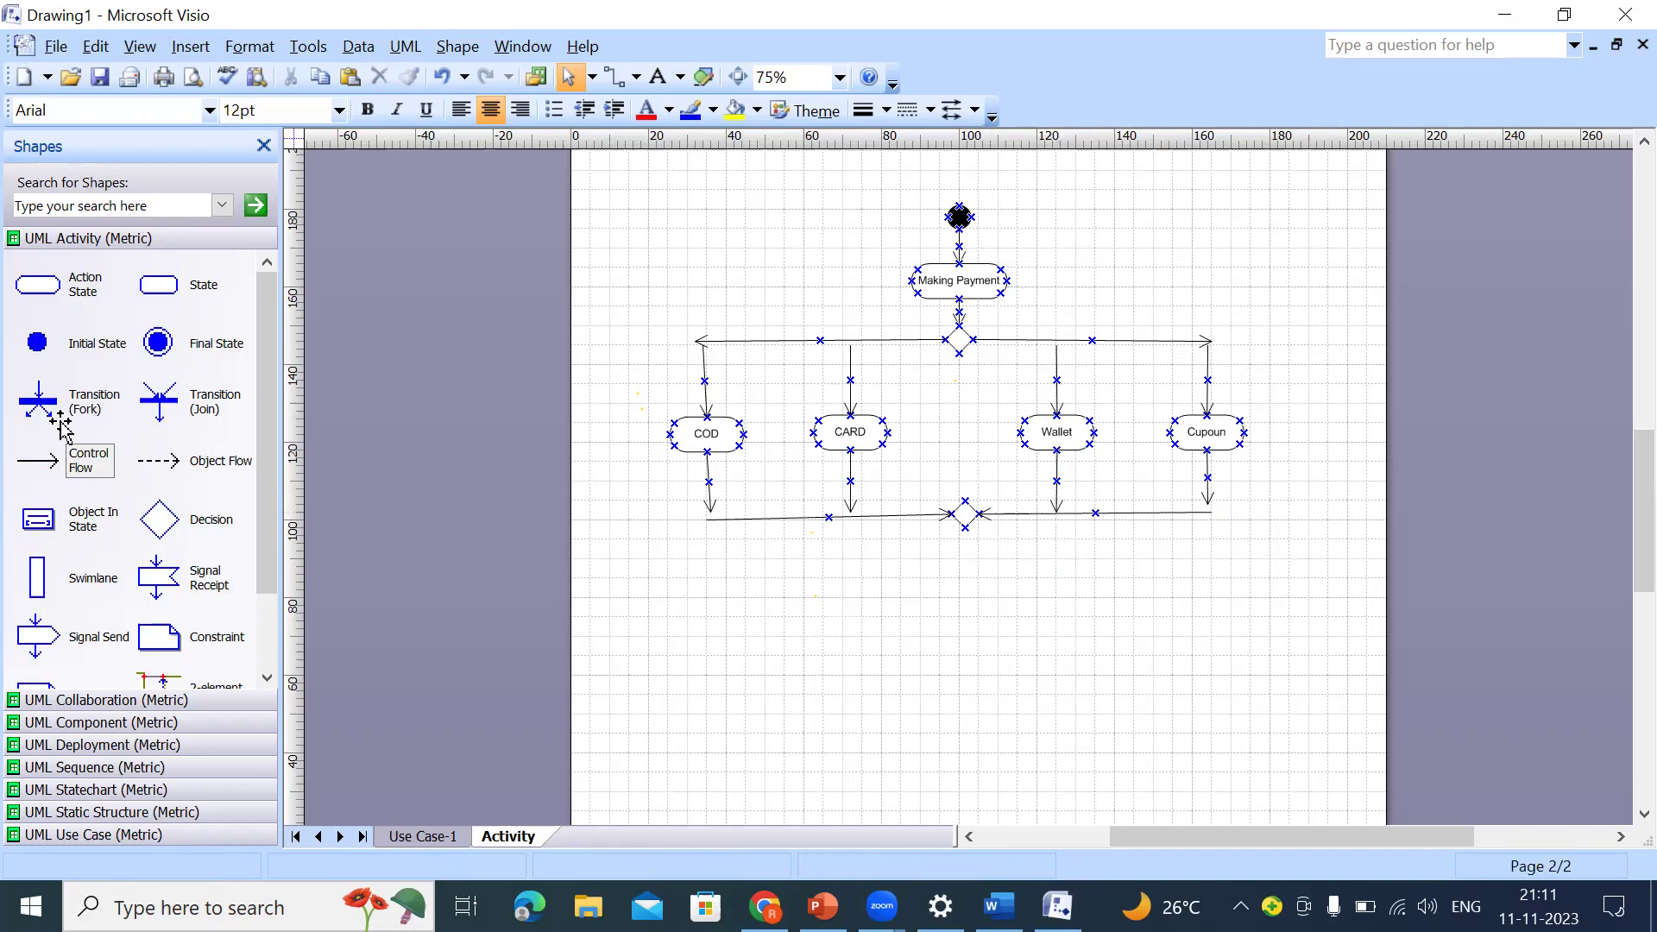
Step: Add a short control flow down from the merging decision and attach a second decision to its end
drag(82, 461, 966, 557)
click(1009, 677)
drag(172, 529, 982, 585)
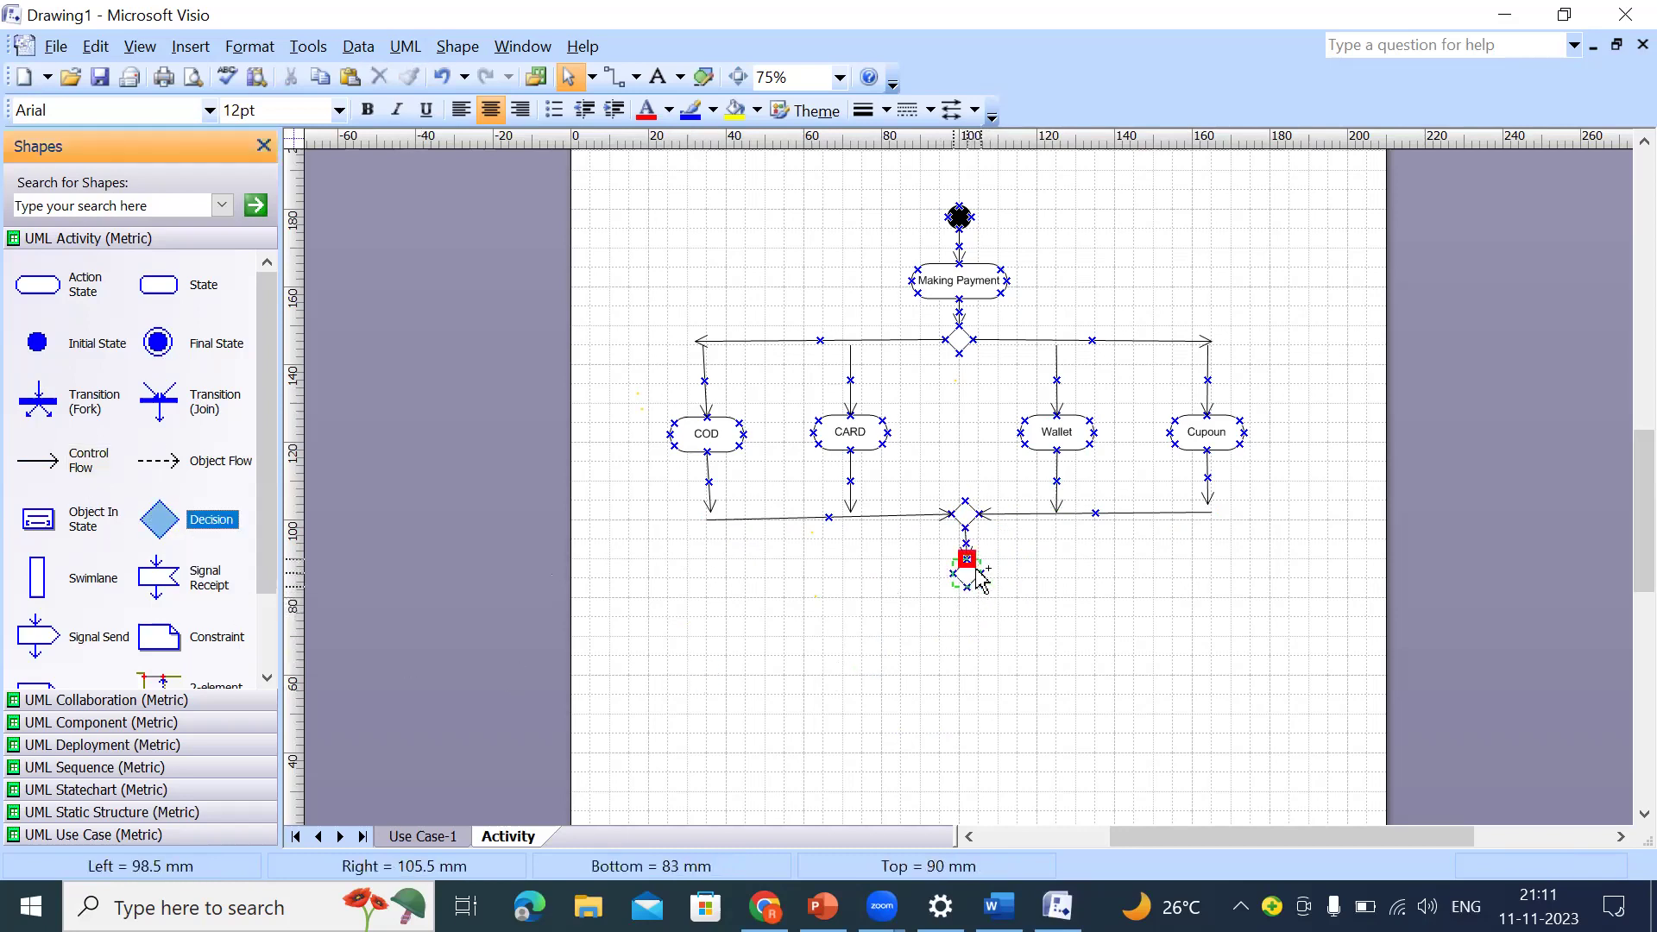
click(982, 641)
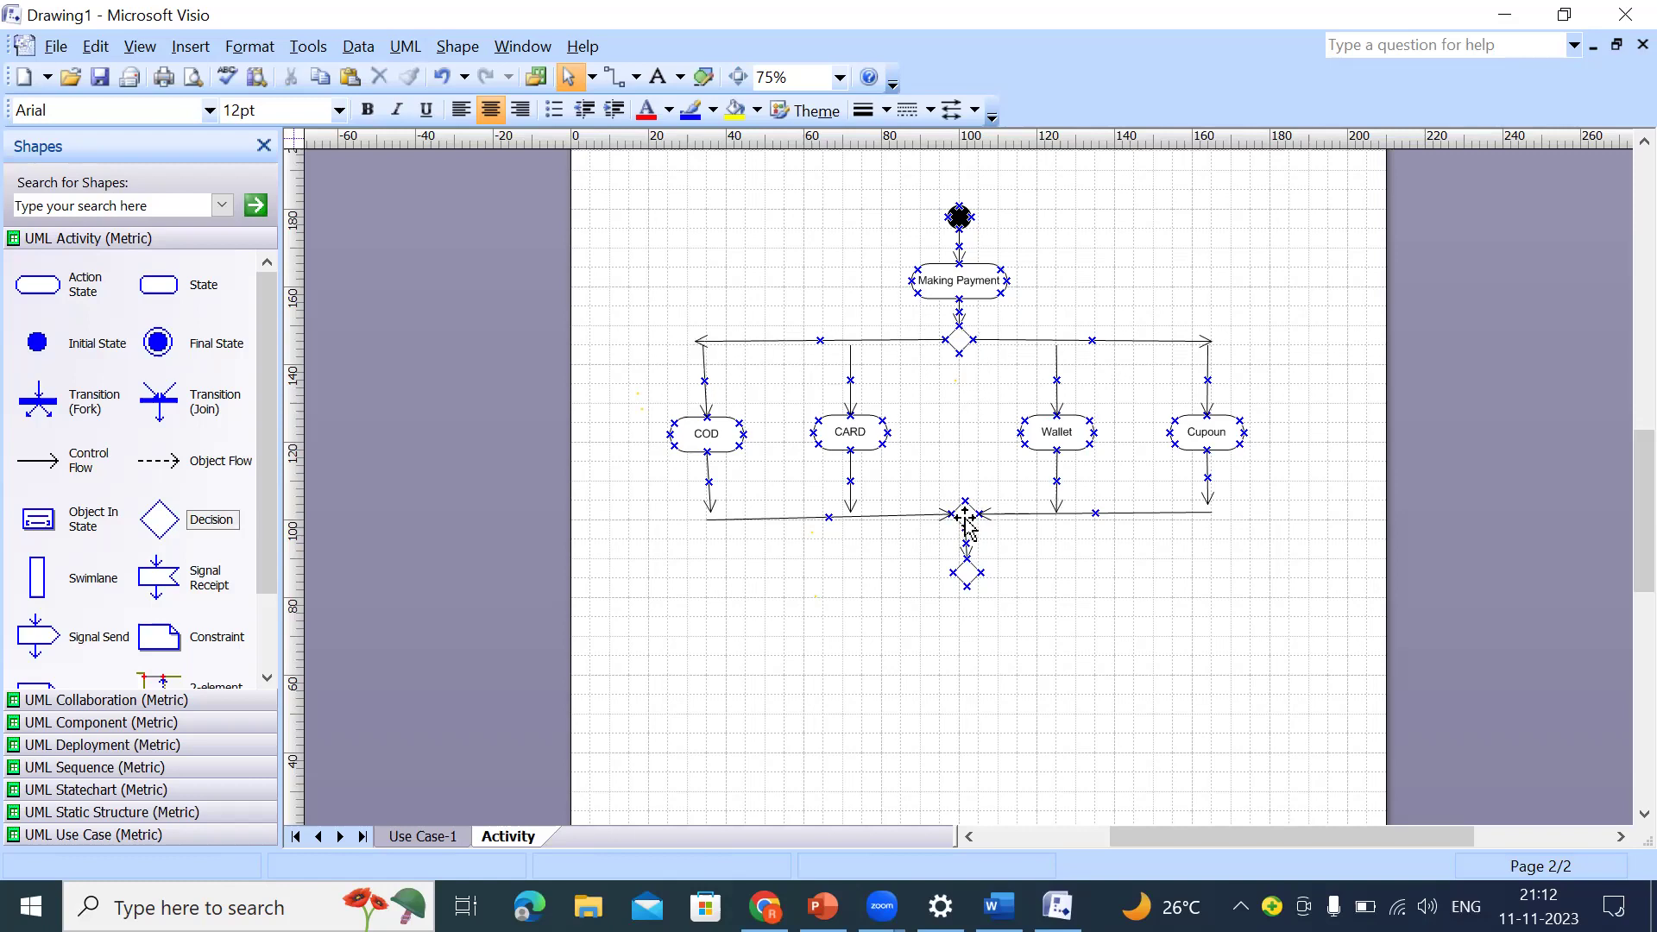
click(972, 579)
click(999, 592)
click(967, 574)
click(993, 703)
click(967, 571)
click(958, 672)
Step: Add a control flow down from the lower decision to a new state named Successfully Pay
drag(39, 460, 967, 627)
click(1047, 728)
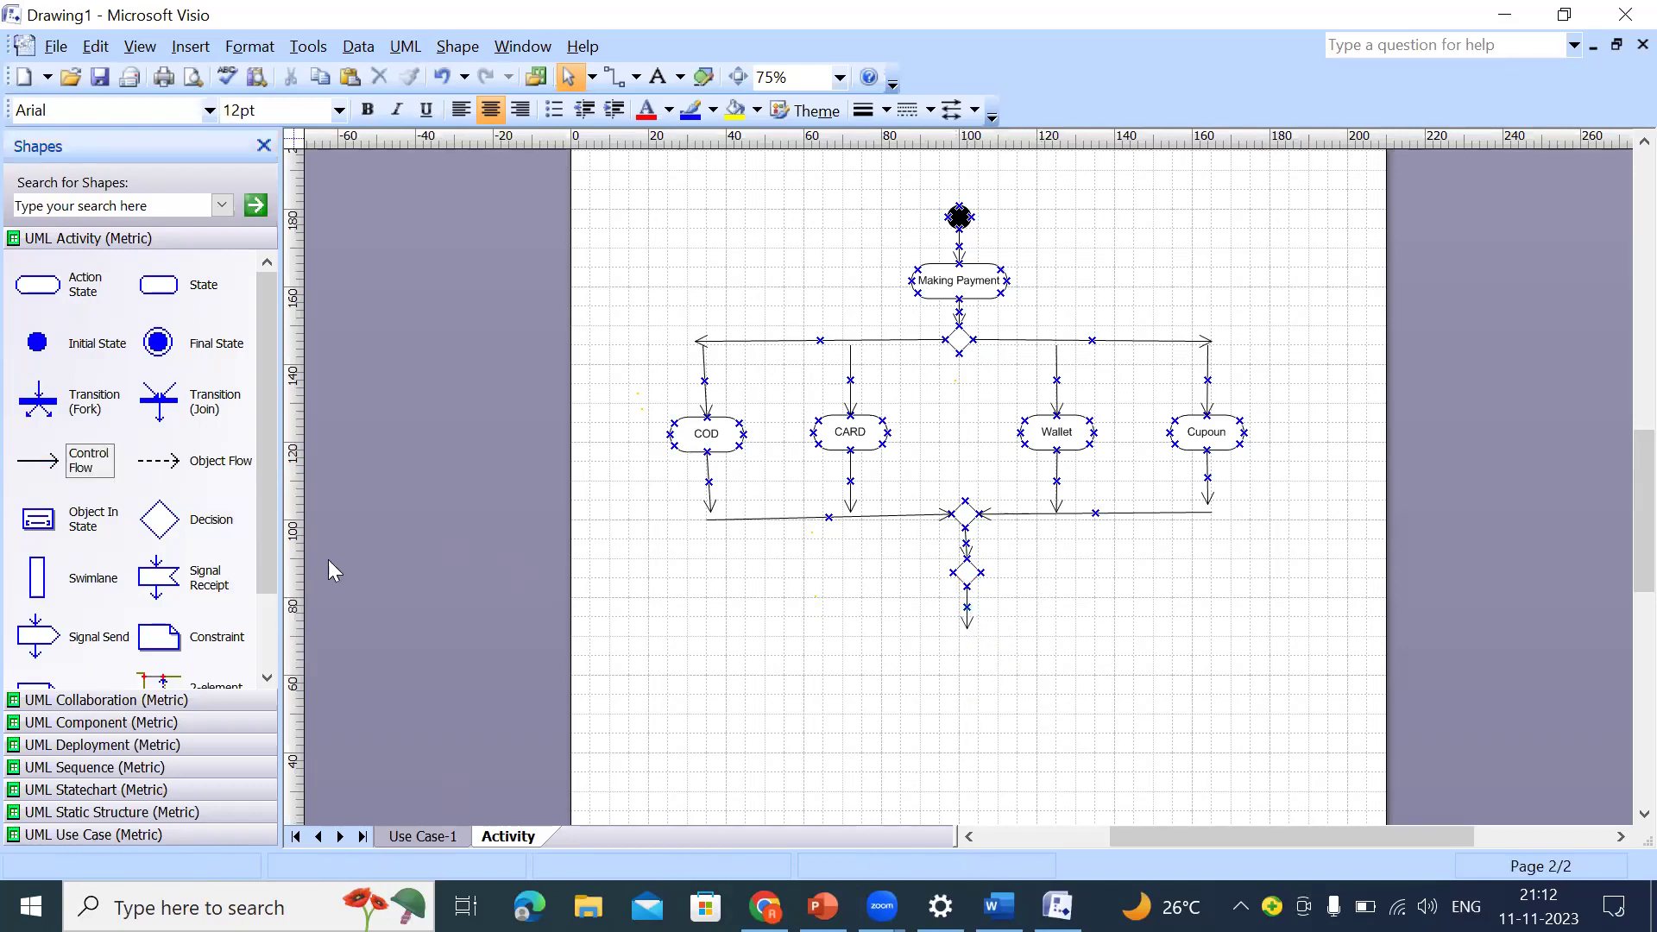
drag(158, 288, 966, 649)
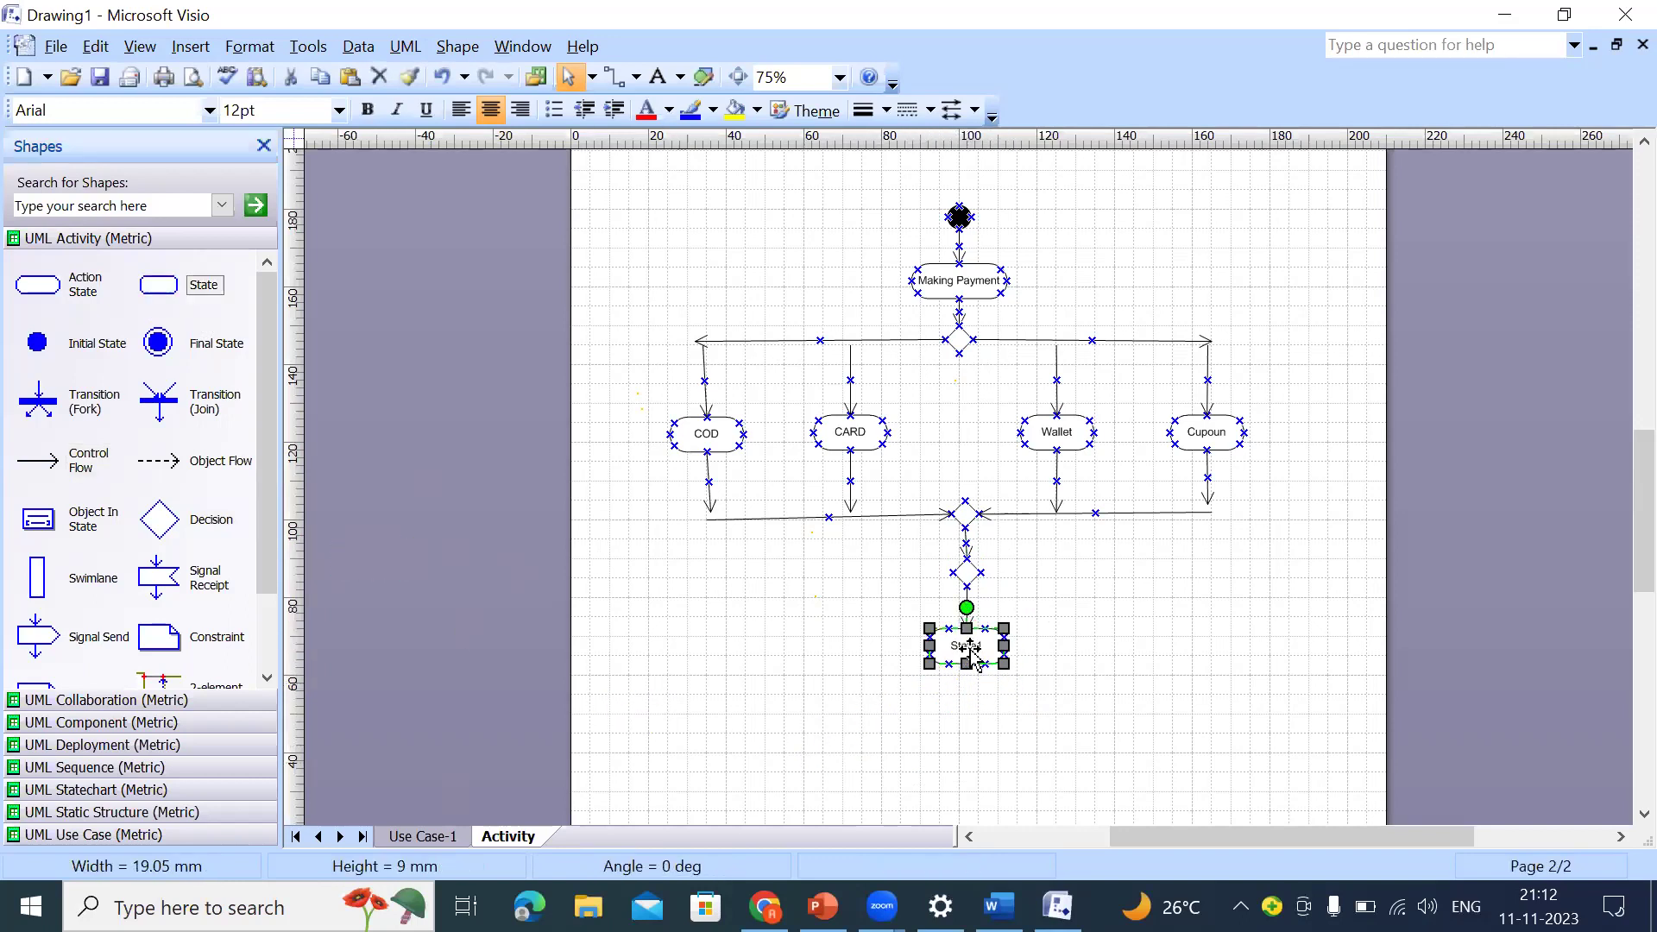
double_click(965, 647)
text(Su)
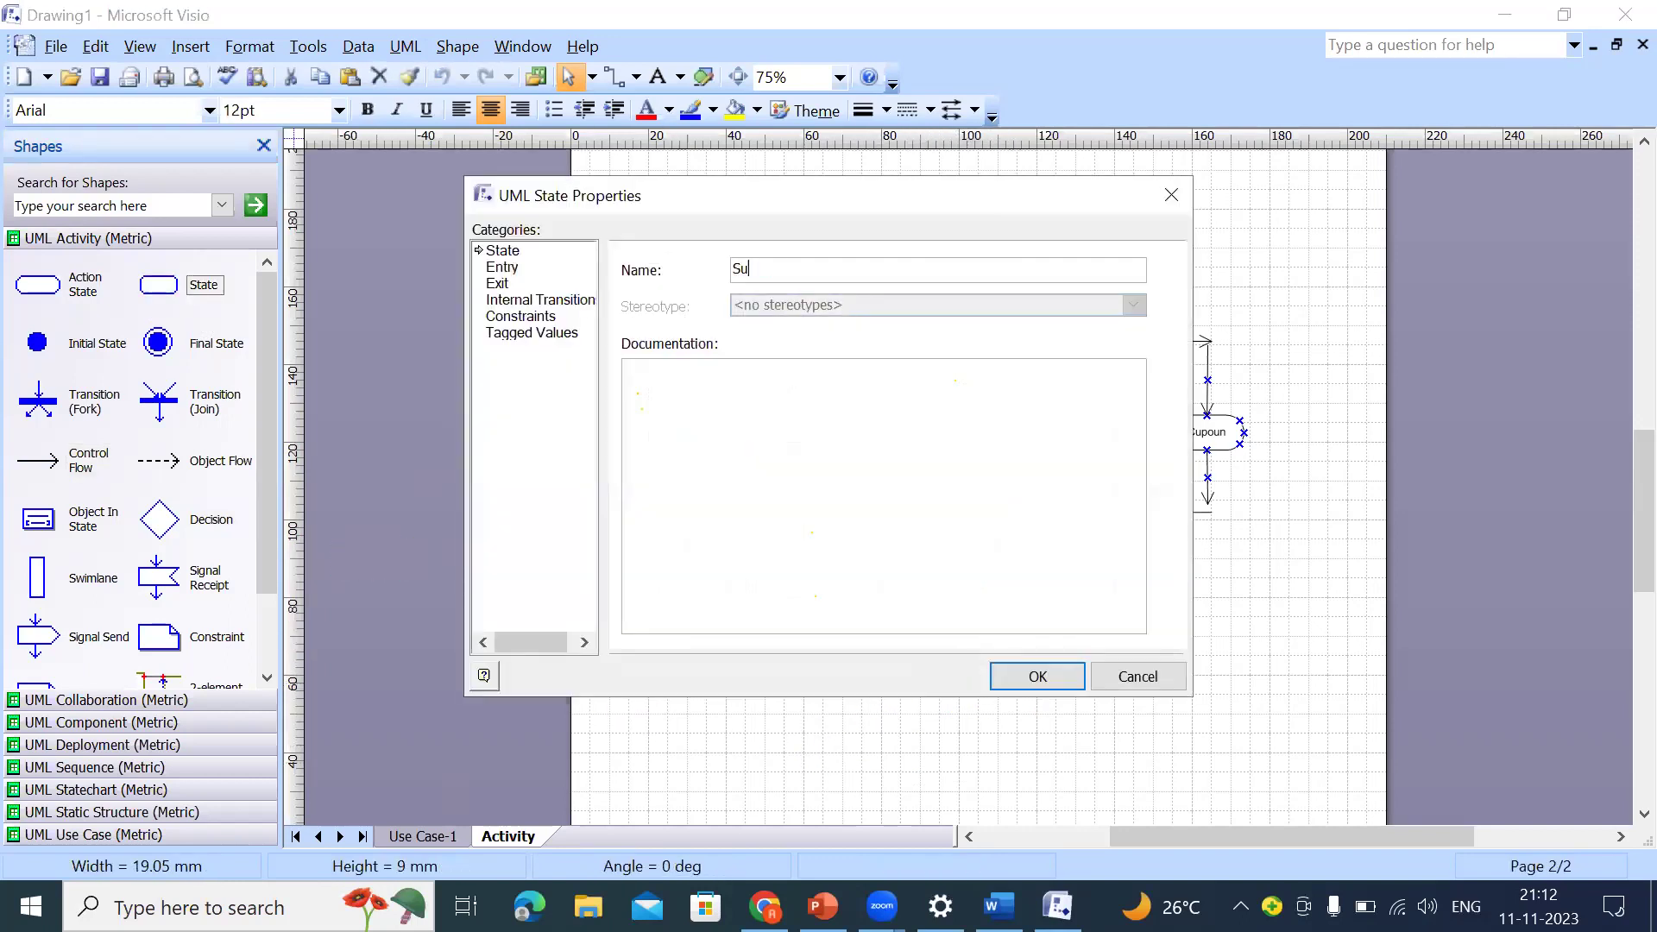
text(ccessfully Pay)
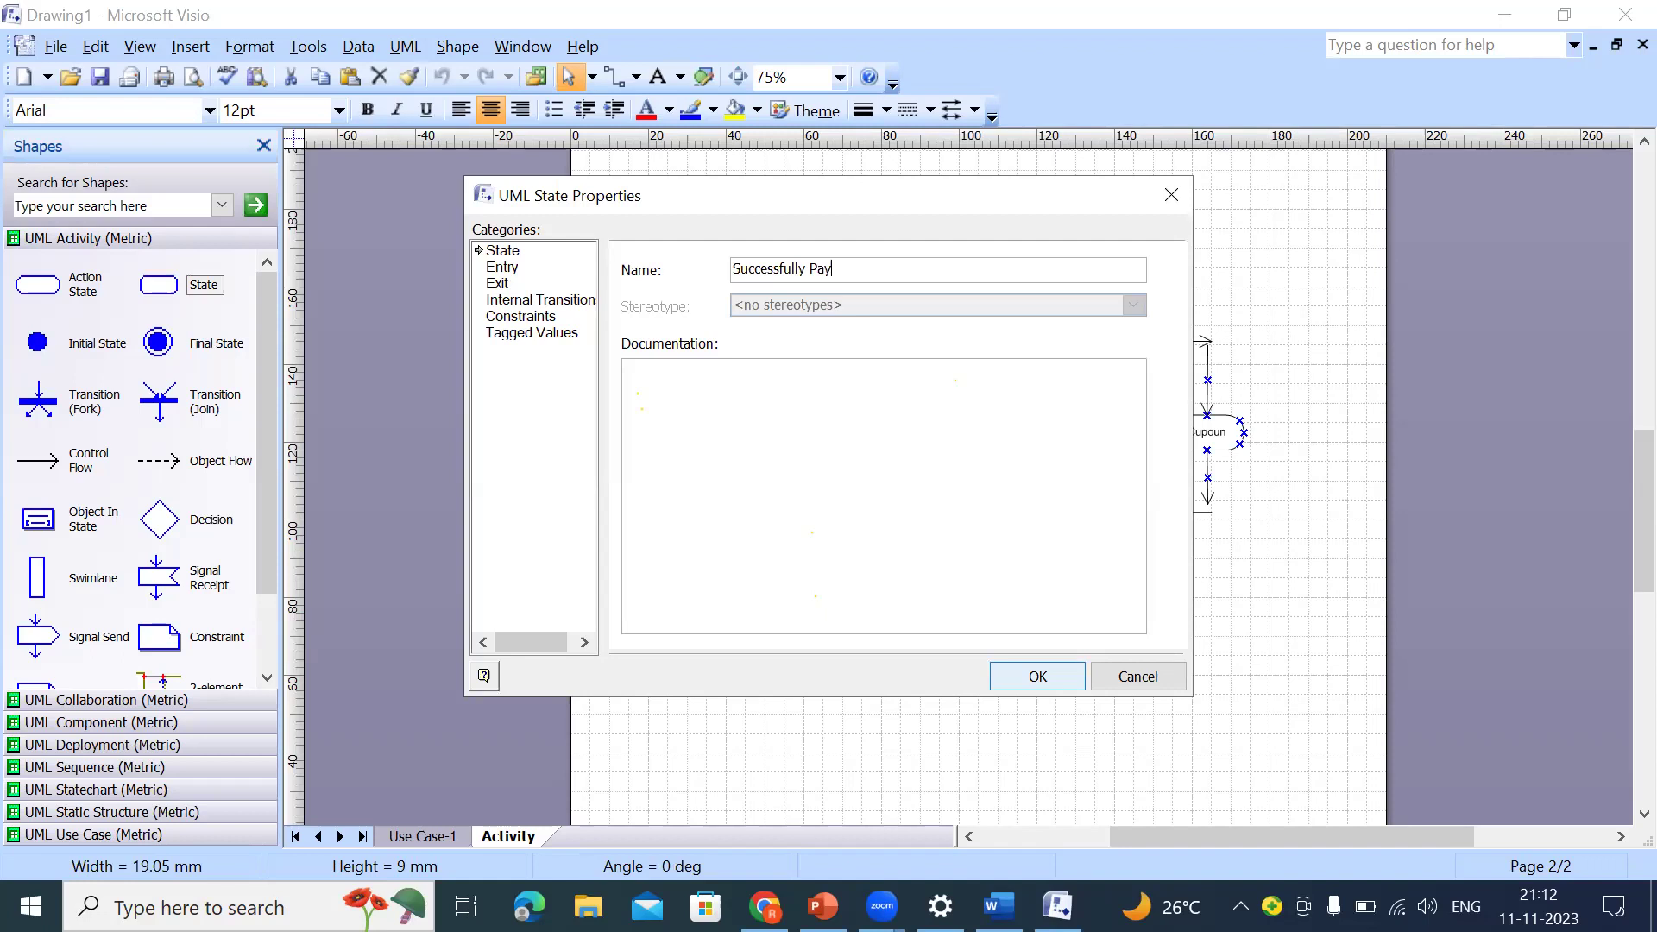
click(1055, 690)
click(1172, 696)
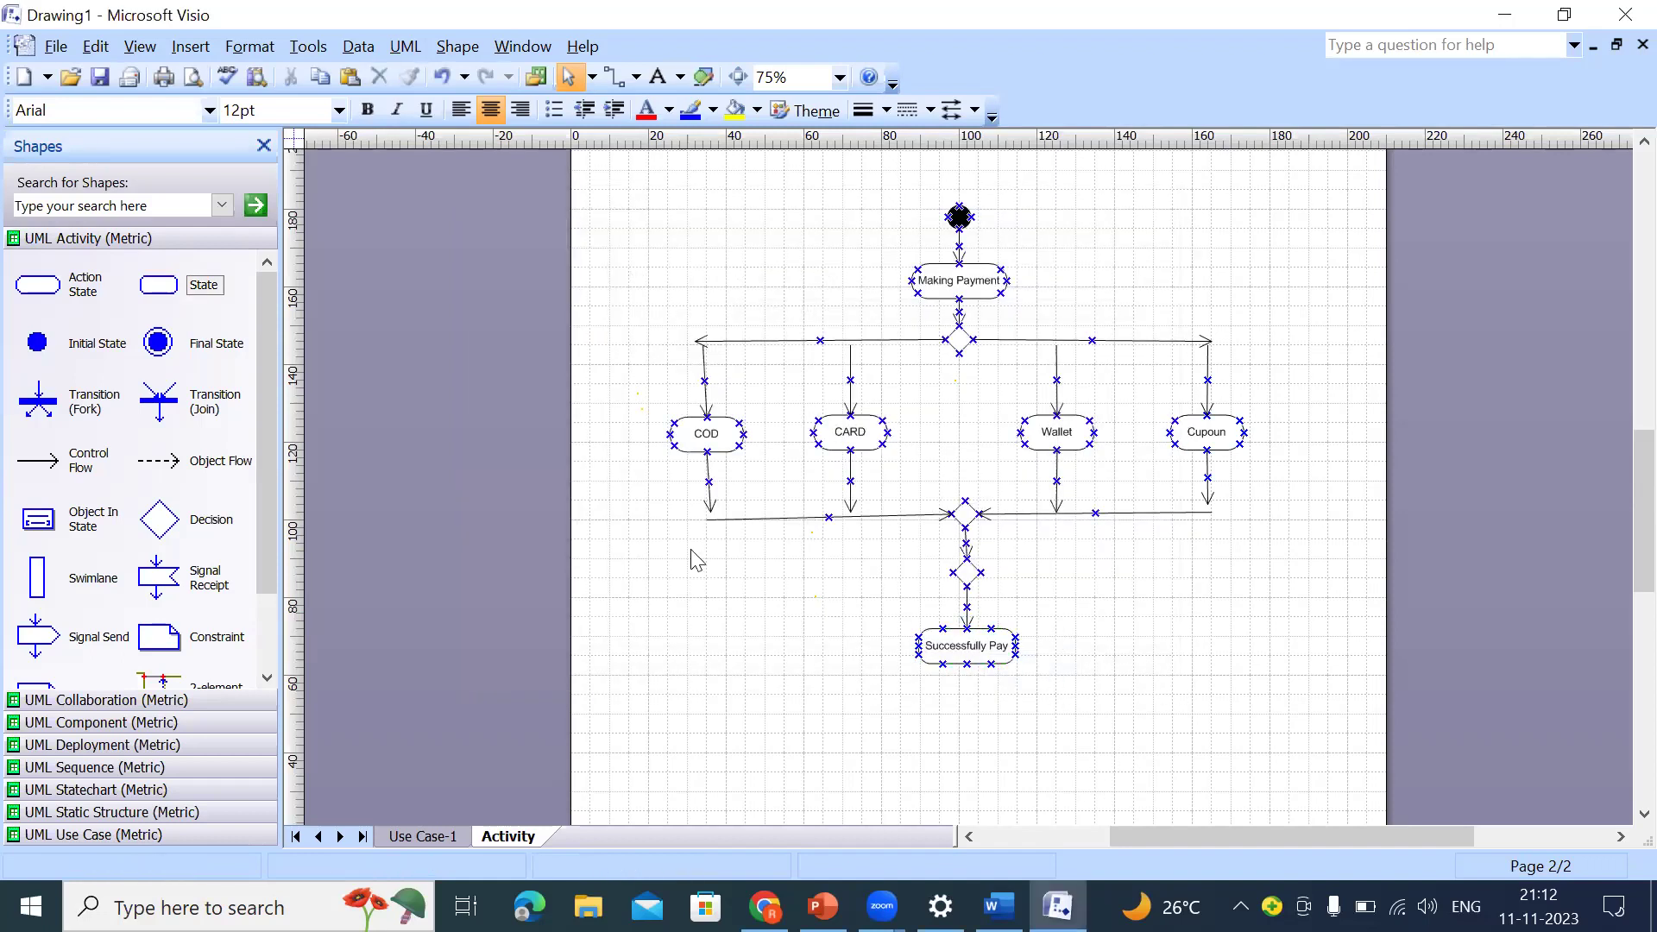
Step: Add a control flow down from Successfully Pay and end it with a final state
drag(39, 462, 966, 650)
drag(158, 343, 968, 662)
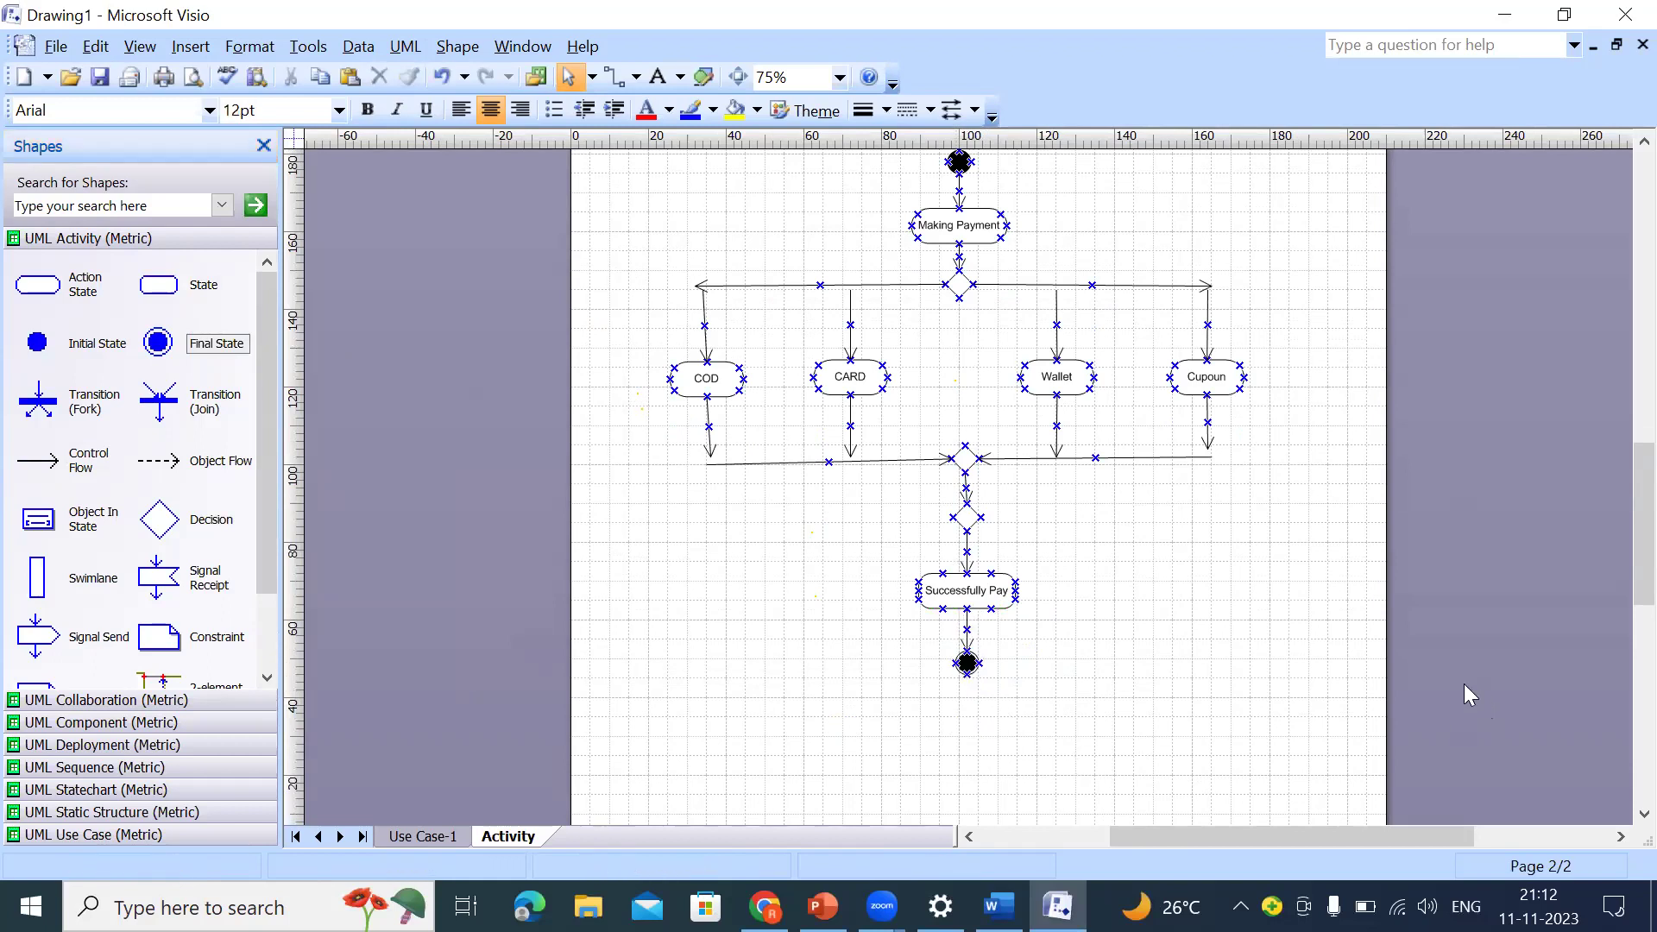
scroll(1103, 595, up, 1)
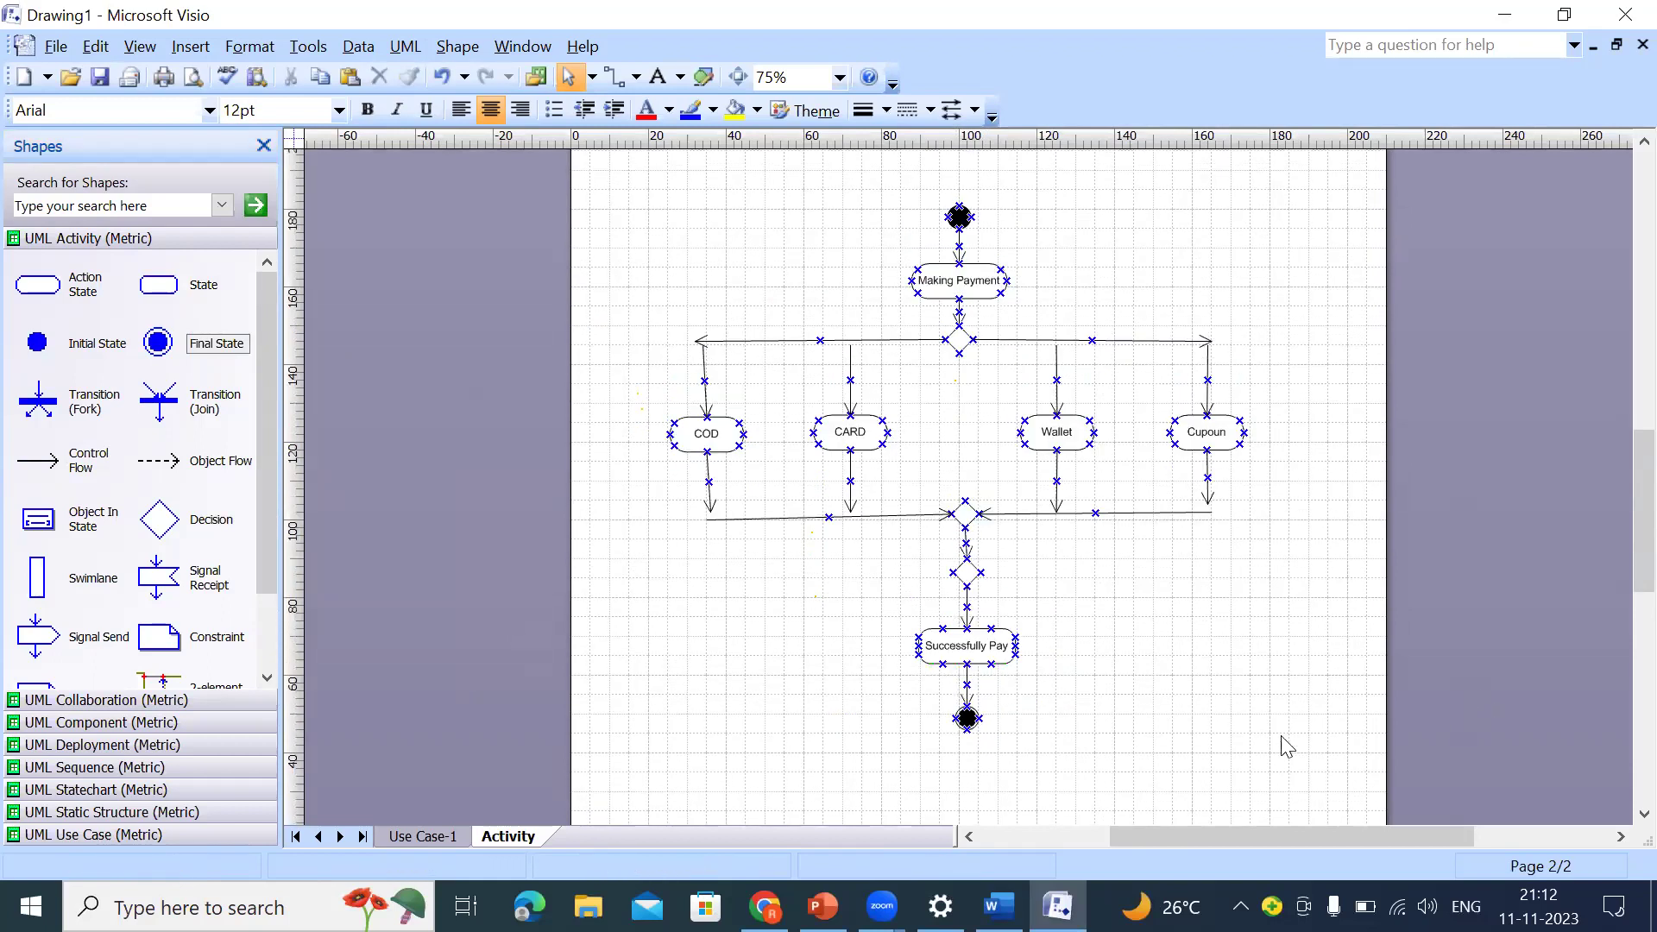
drag(1318, 241, 679, 730)
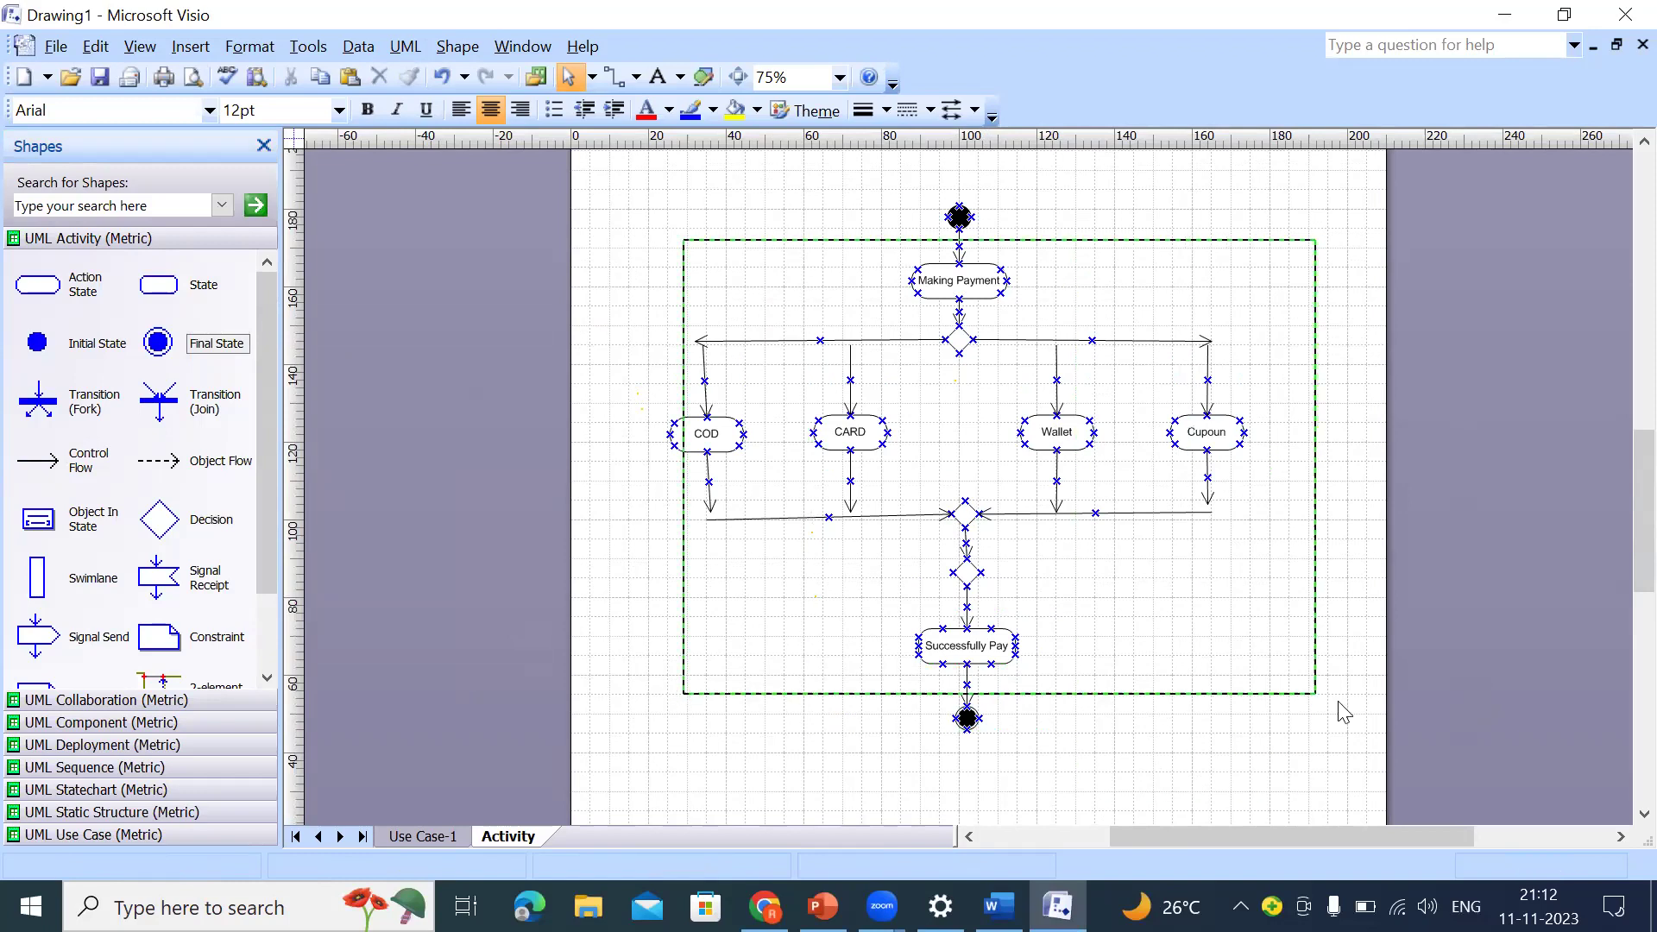
click(1252, 476)
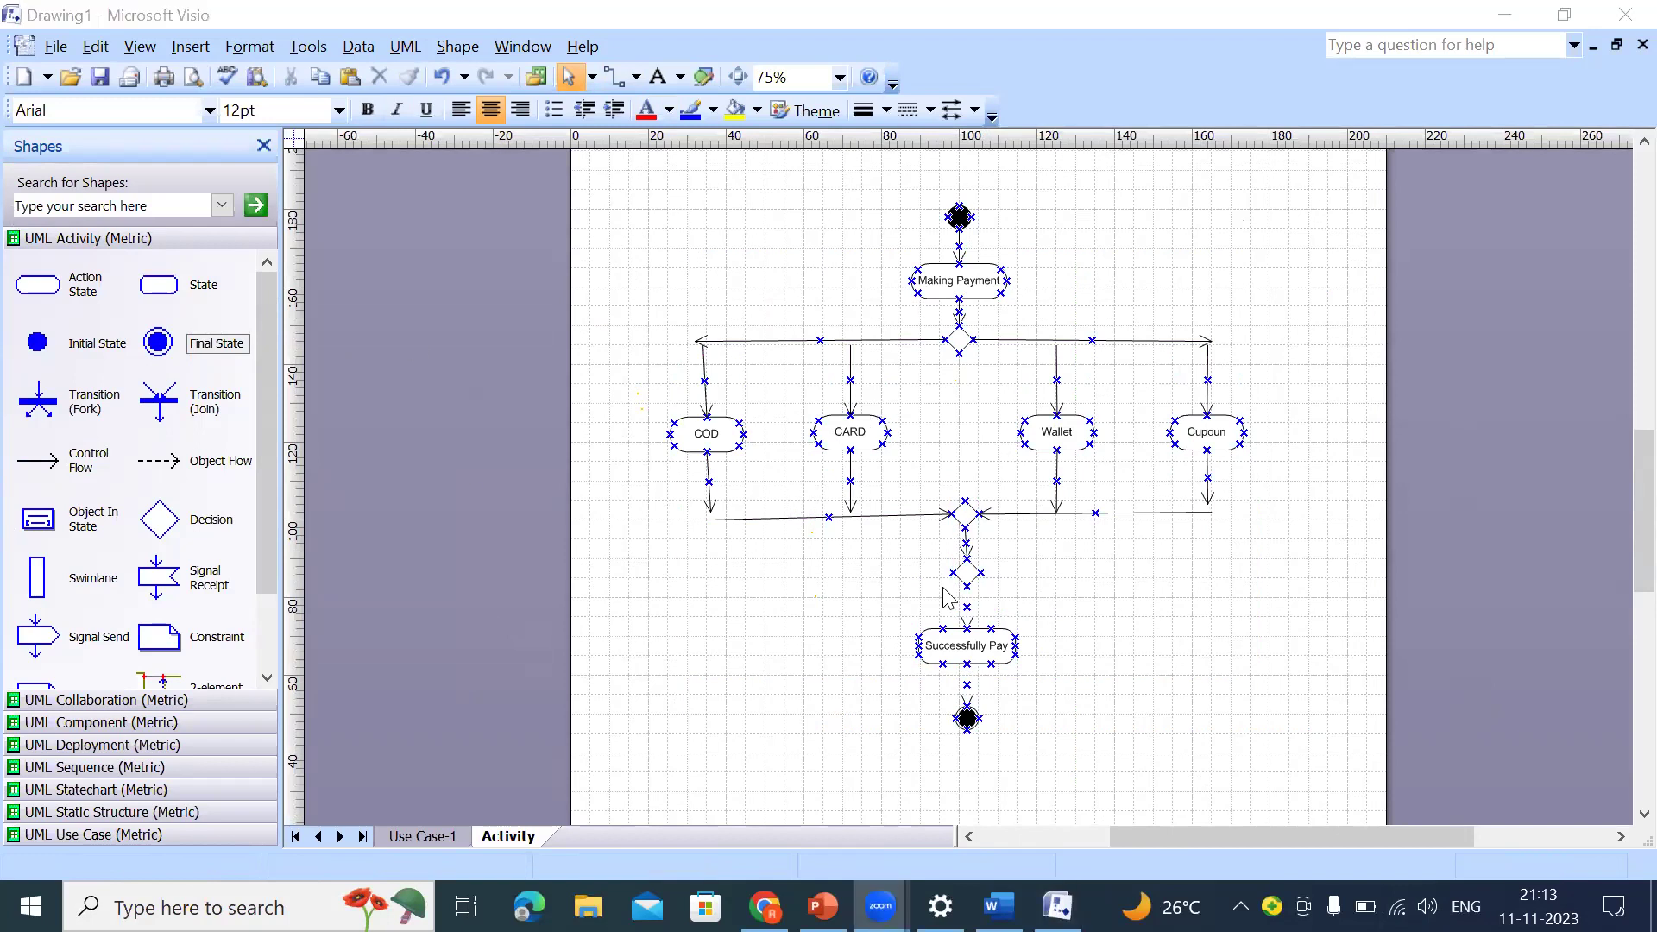
Step: Build a return loop of control flows from the lower decision out to the right, about 78 mm up, and back into Making Payment
drag(38, 460, 1329, 577)
drag(76, 462, 1324, 279)
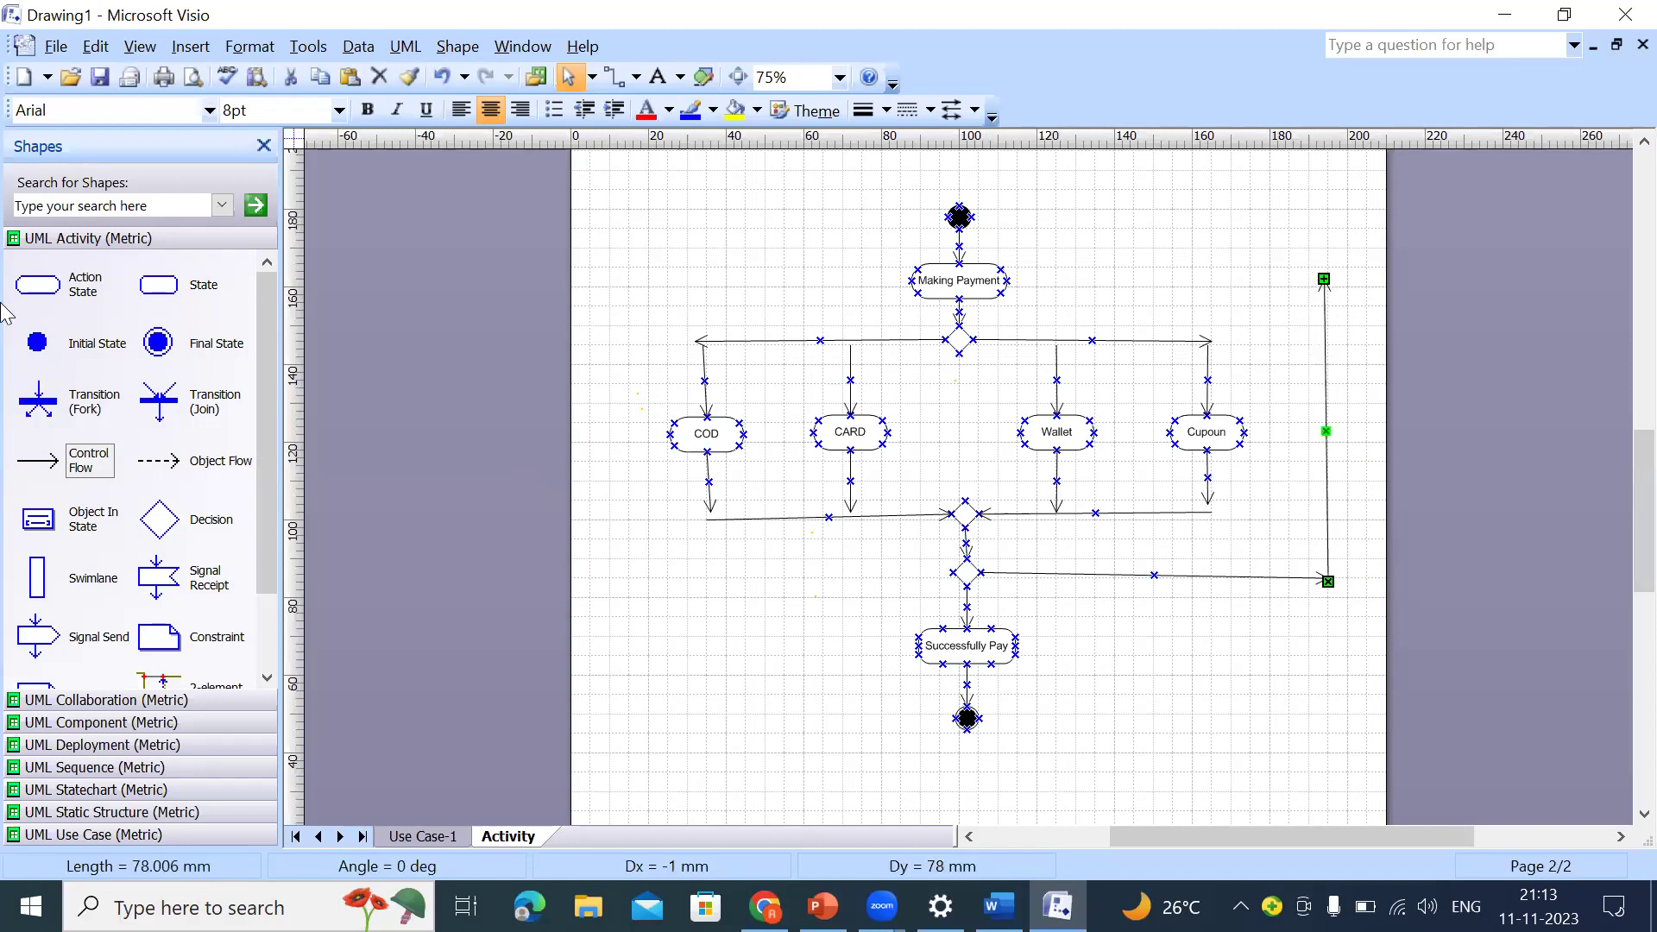
drag(78, 460, 1007, 281)
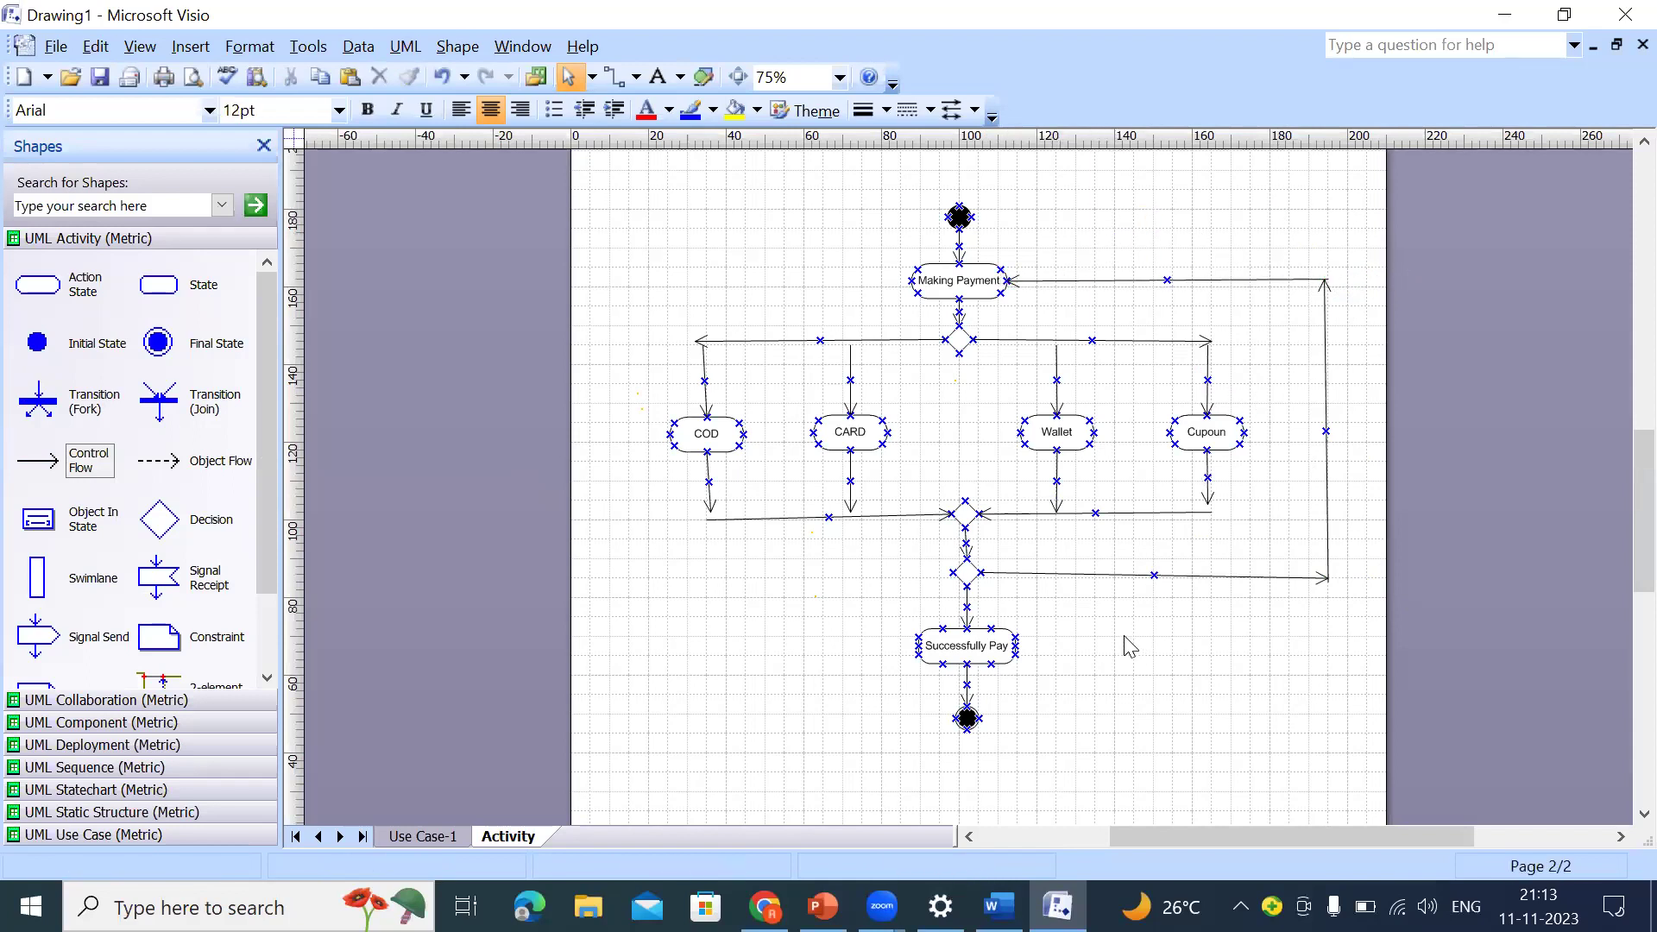
Step: Clear the name of the control flow leaving the lower decision sideways and give it the guard NO
double_click(1043, 574)
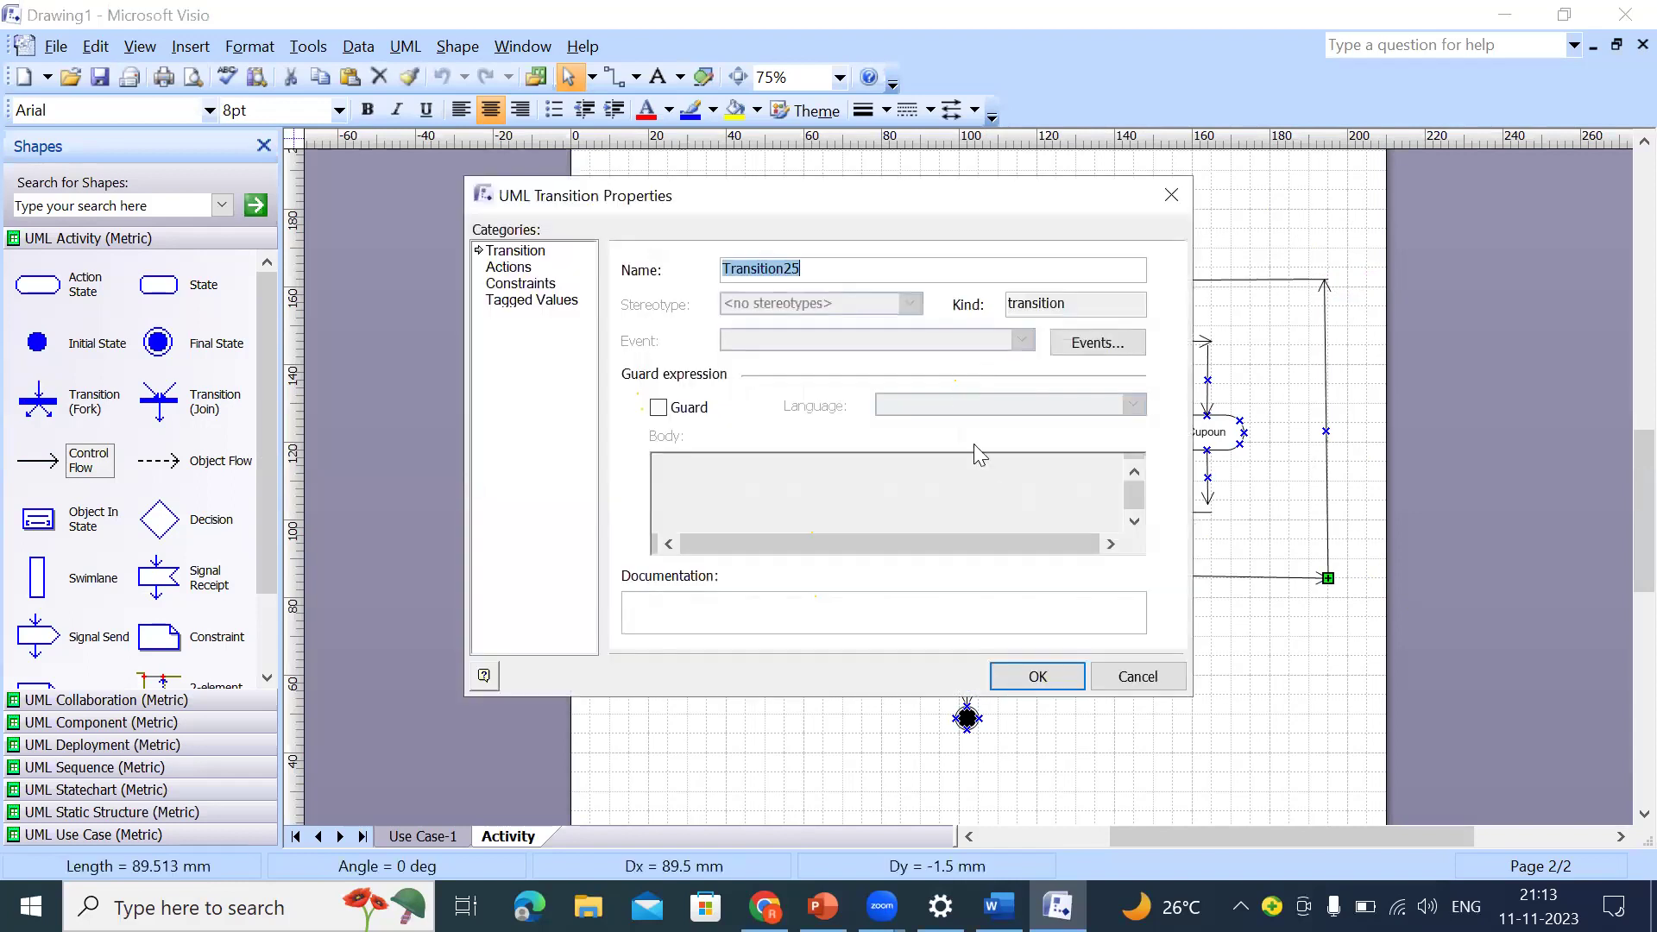
key(BackSpace)
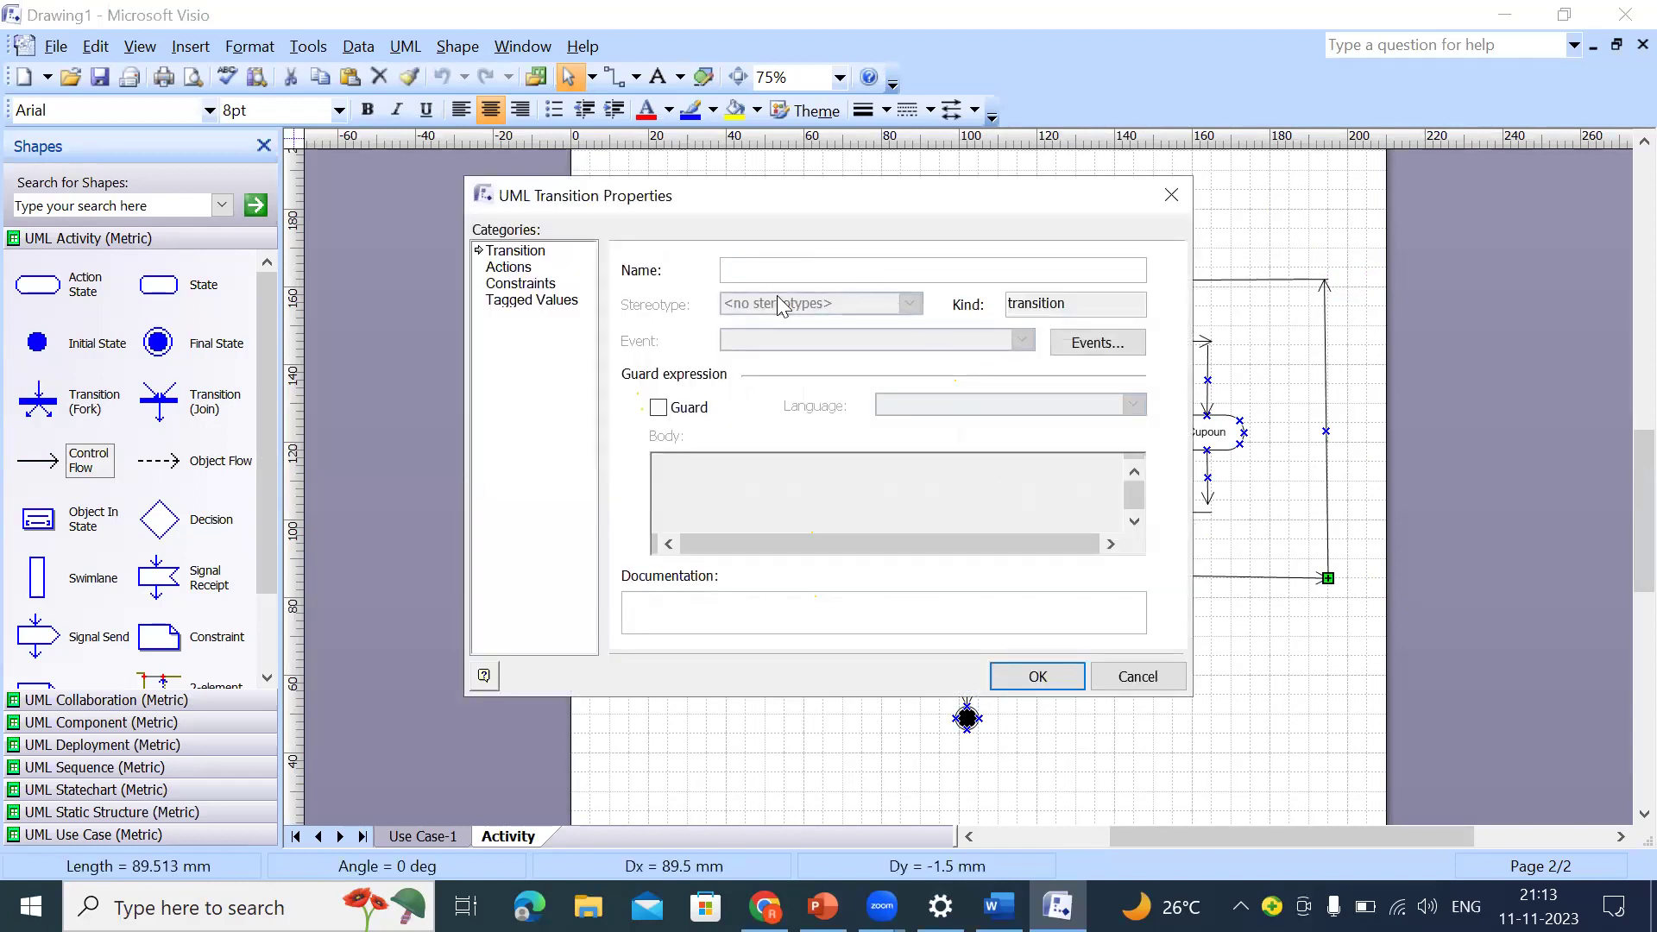
click(660, 409)
text(NO)
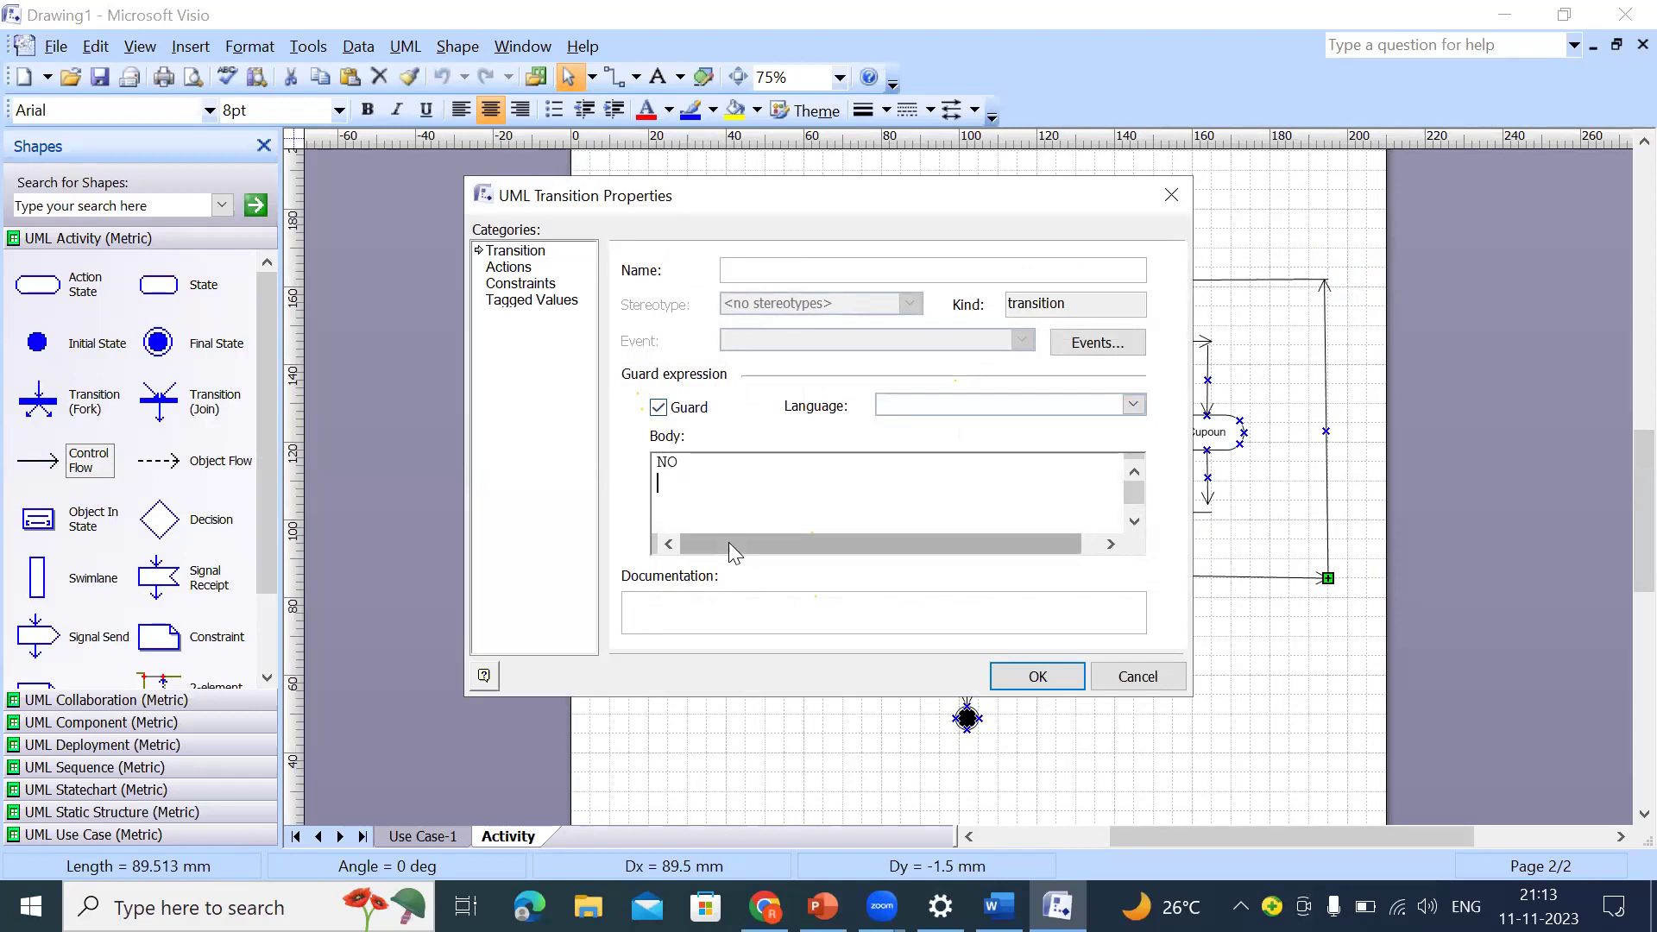
click(1039, 677)
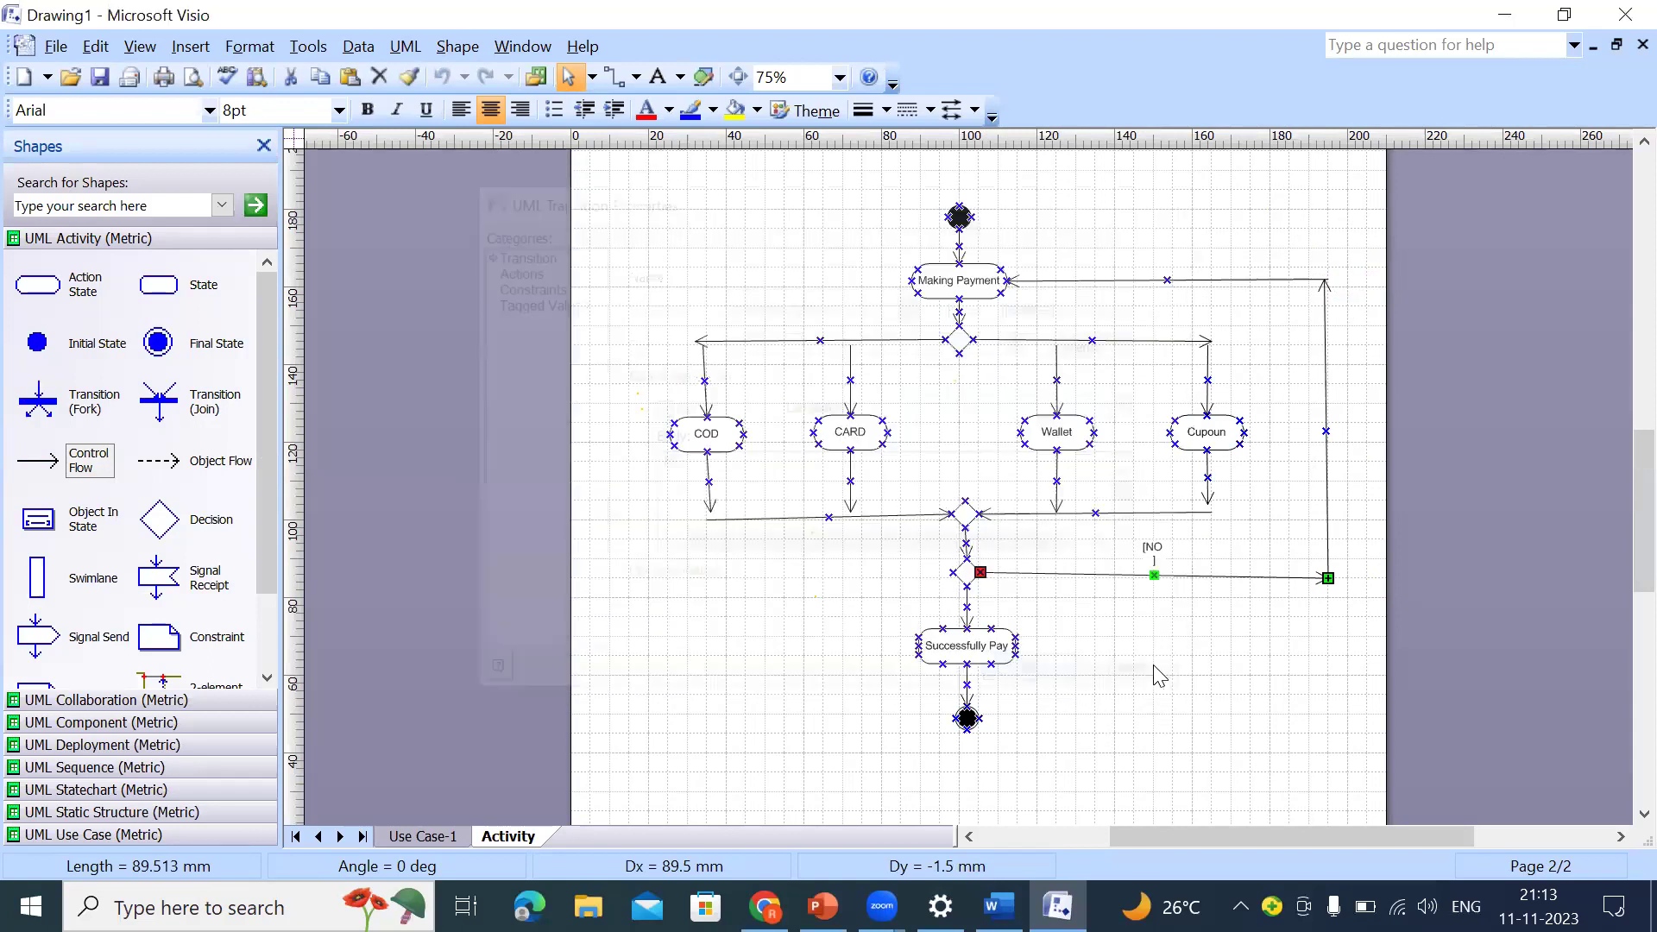
Step: Clear the name of the control flow from the lower decision to Successfully Pay and give it the guard yes
click(968, 604)
double_click(967, 604)
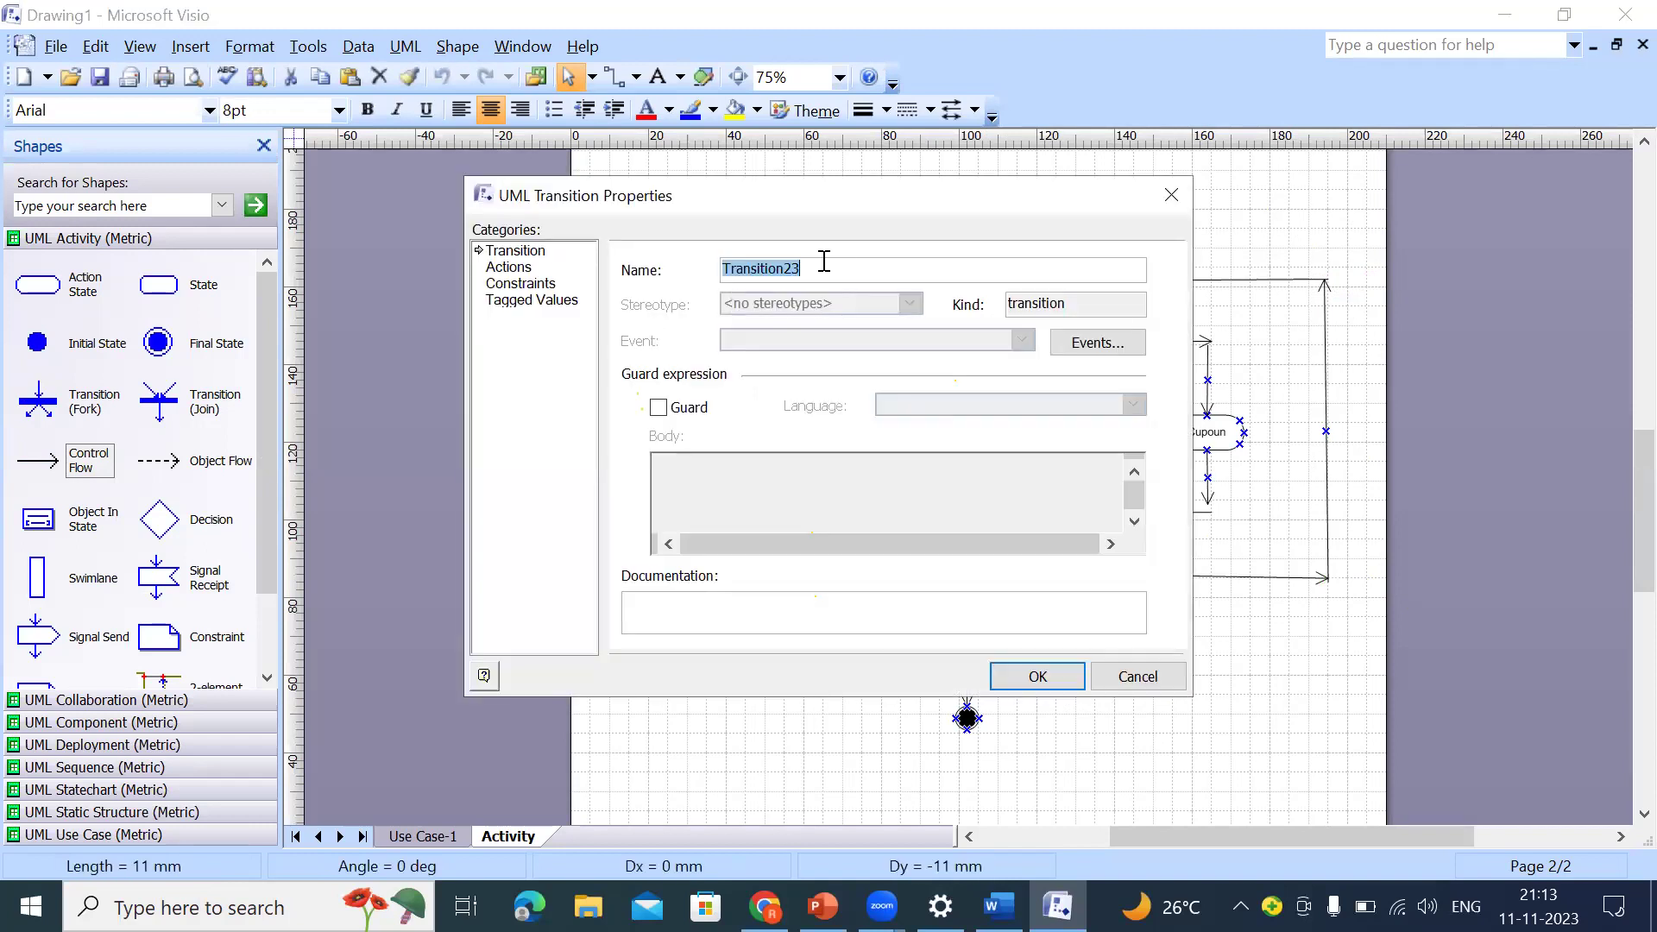
key(BackSpace)
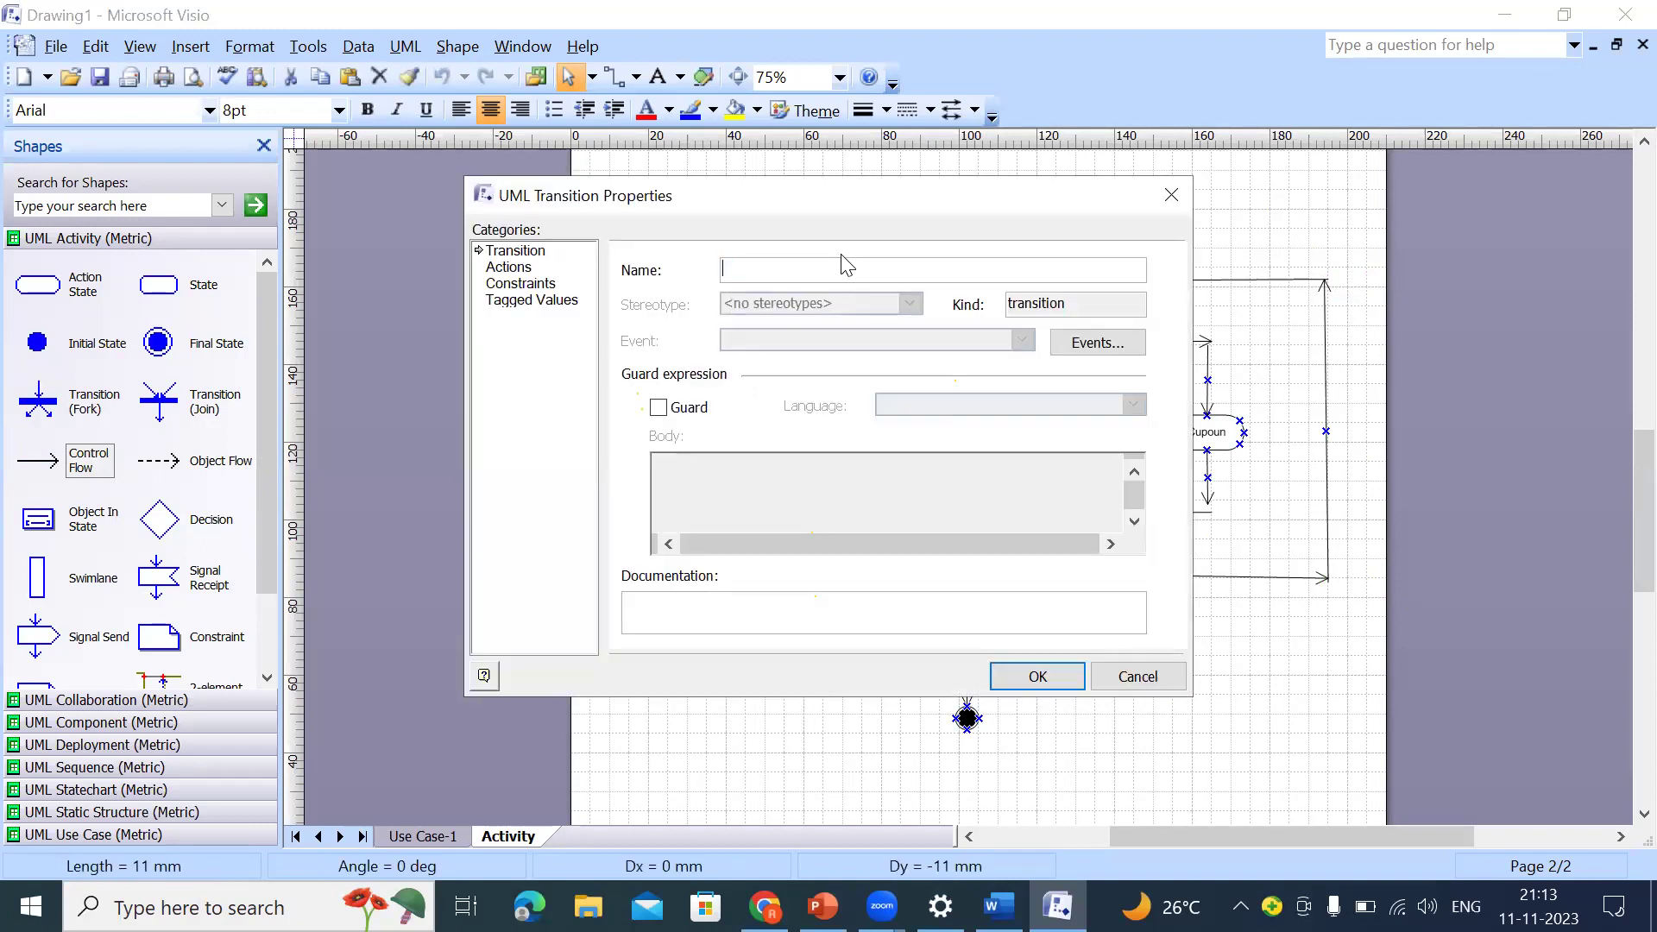
click(659, 408)
text(yes)
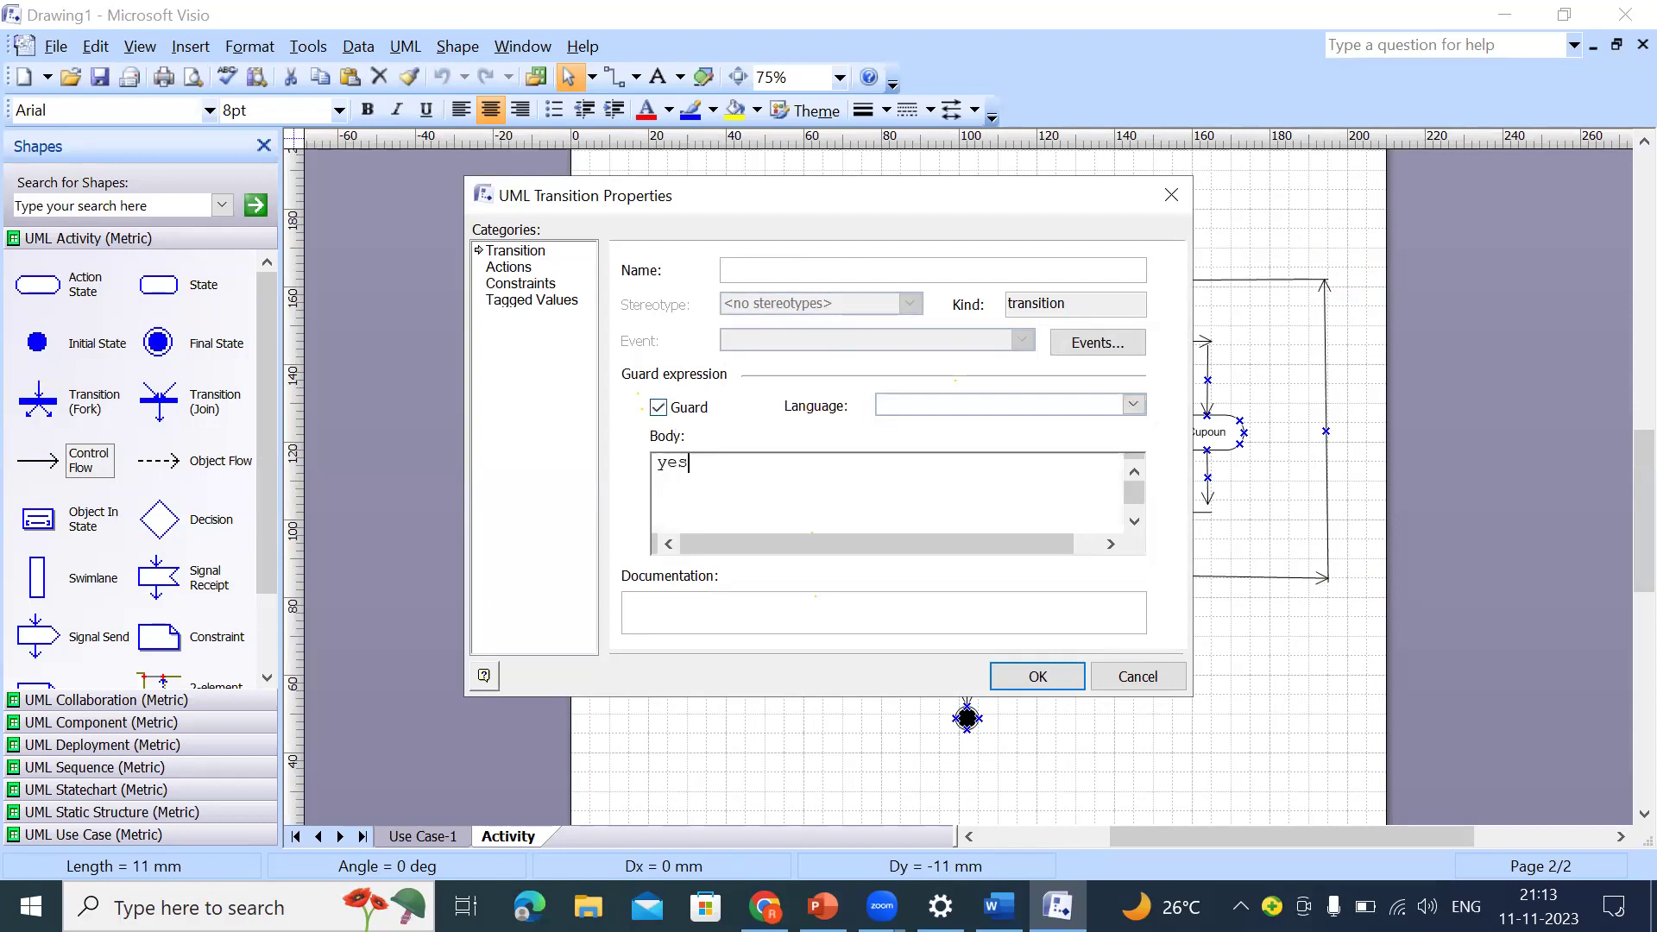
click(1048, 678)
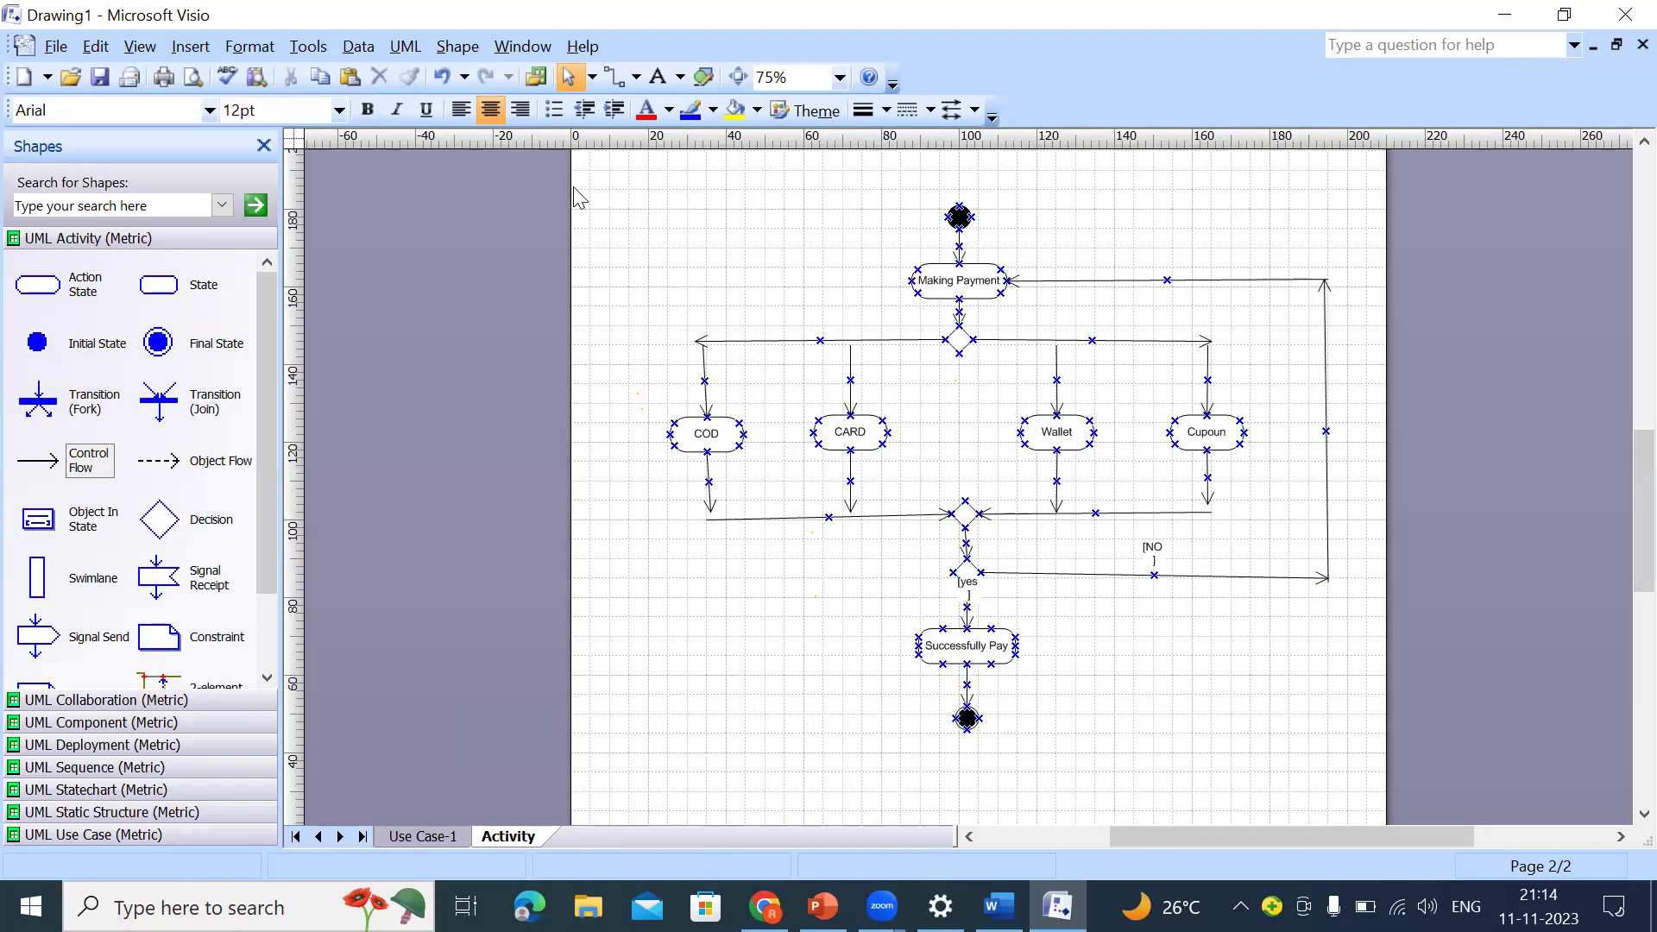
Step: Insert a new foreground page named Fork and Jin after the Activity page
drag(615, 190, 1372, 741)
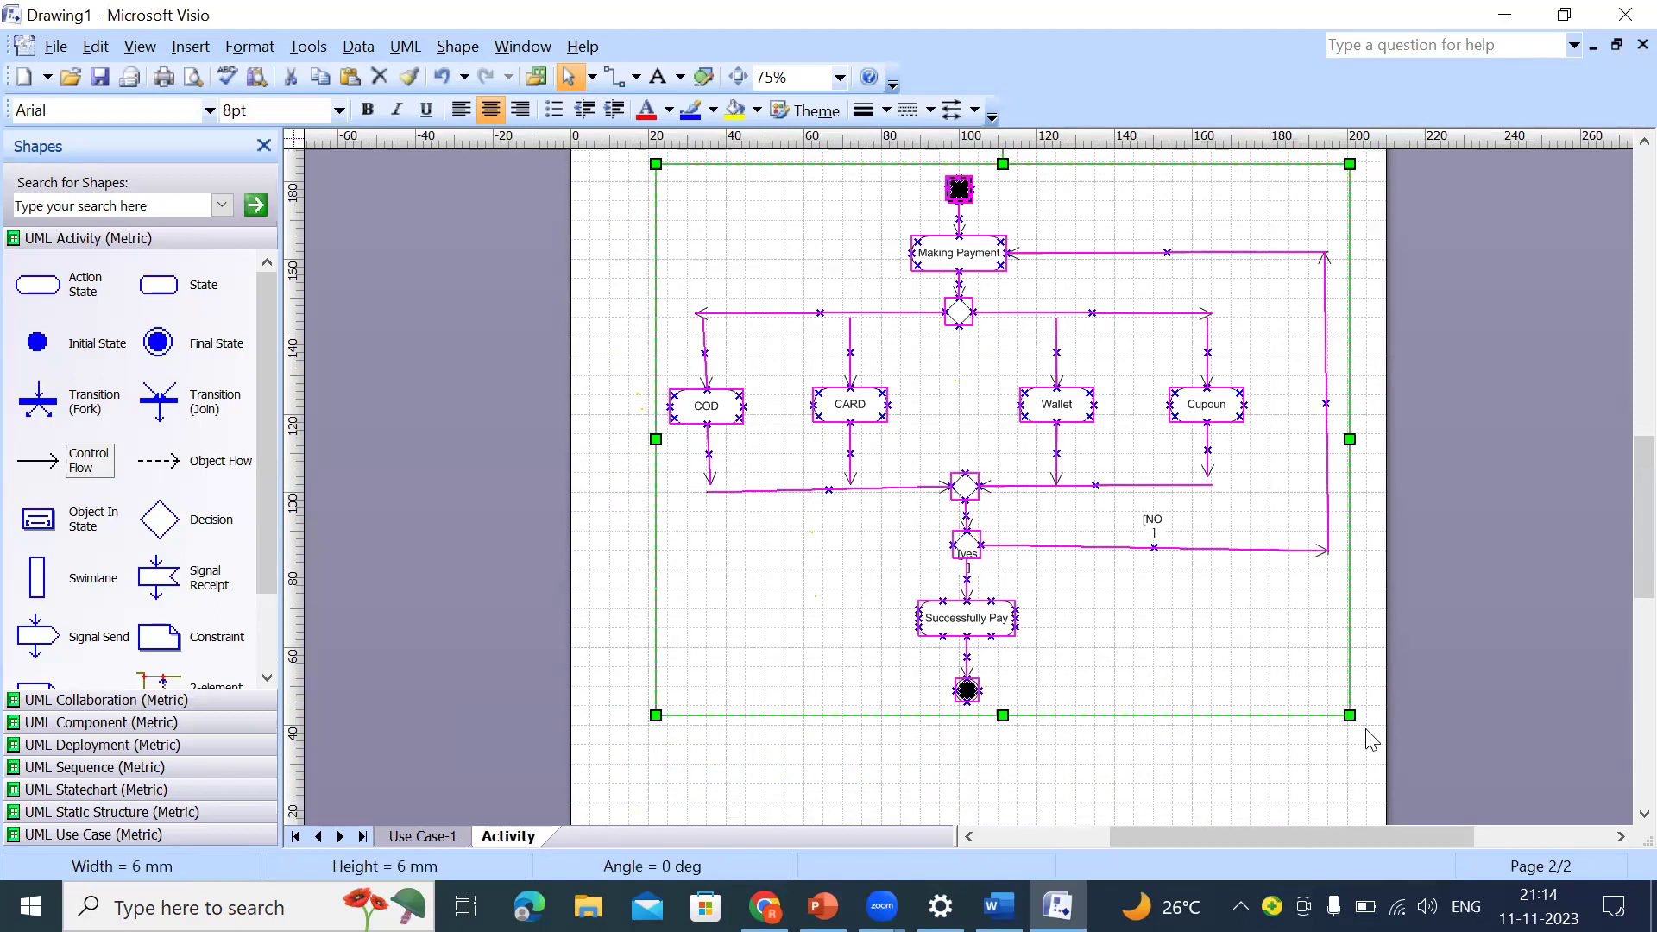
click(1371, 617)
right_click(529, 841)
click(605, 735)
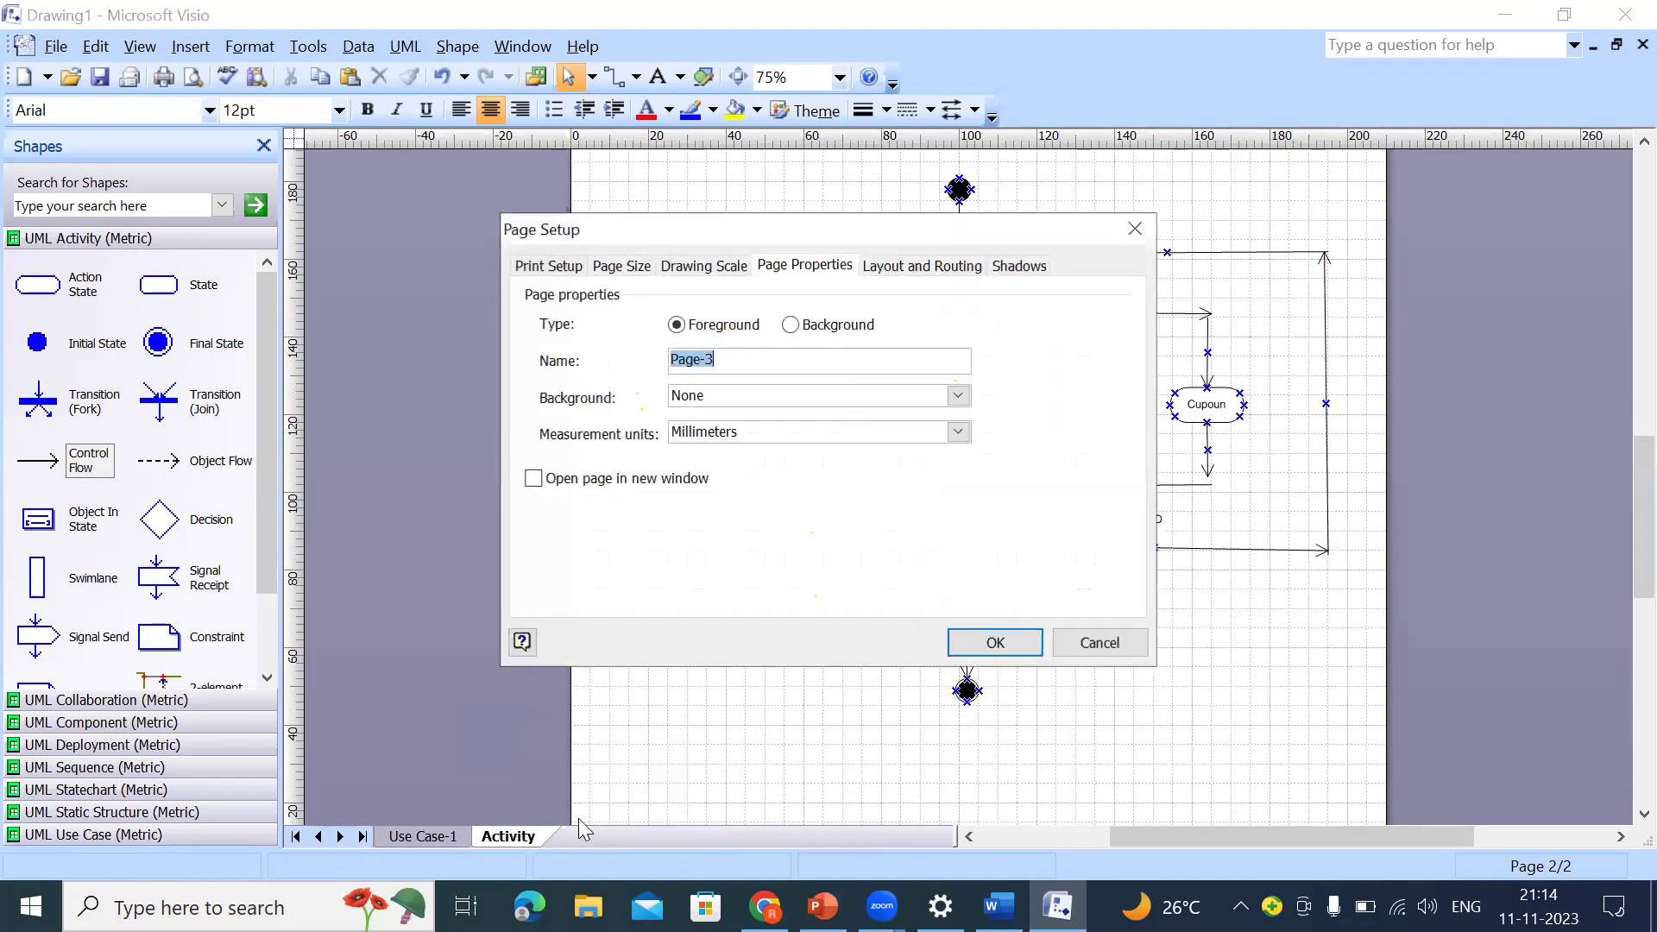
text(Fork and)
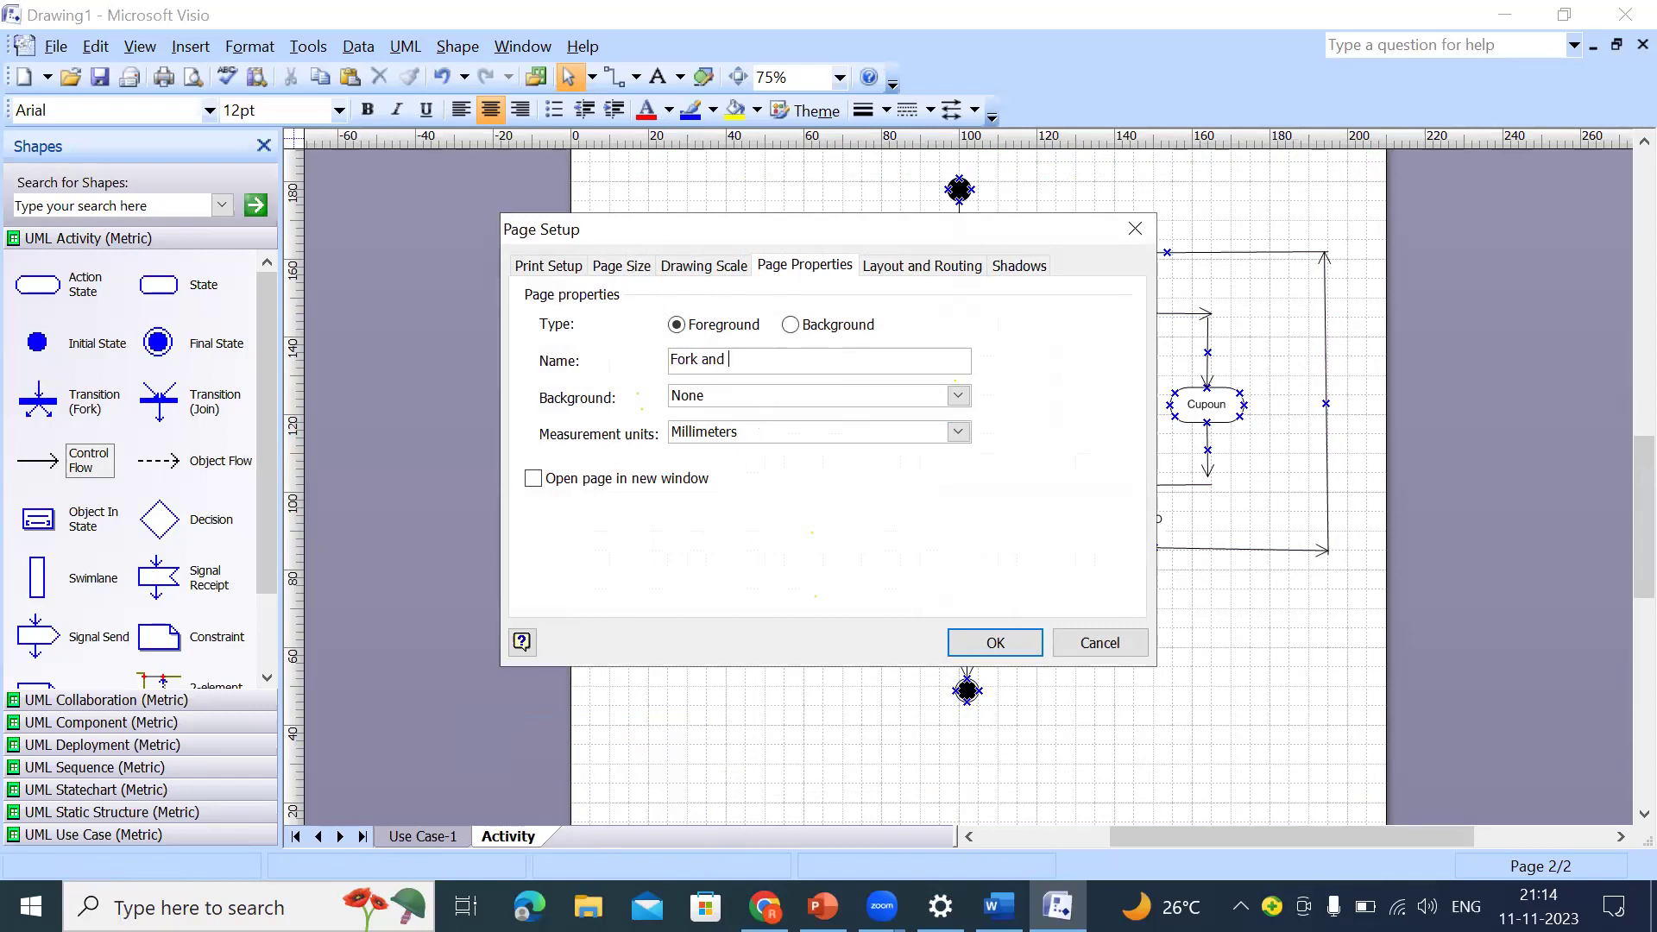
text( Jin)
key(Return)
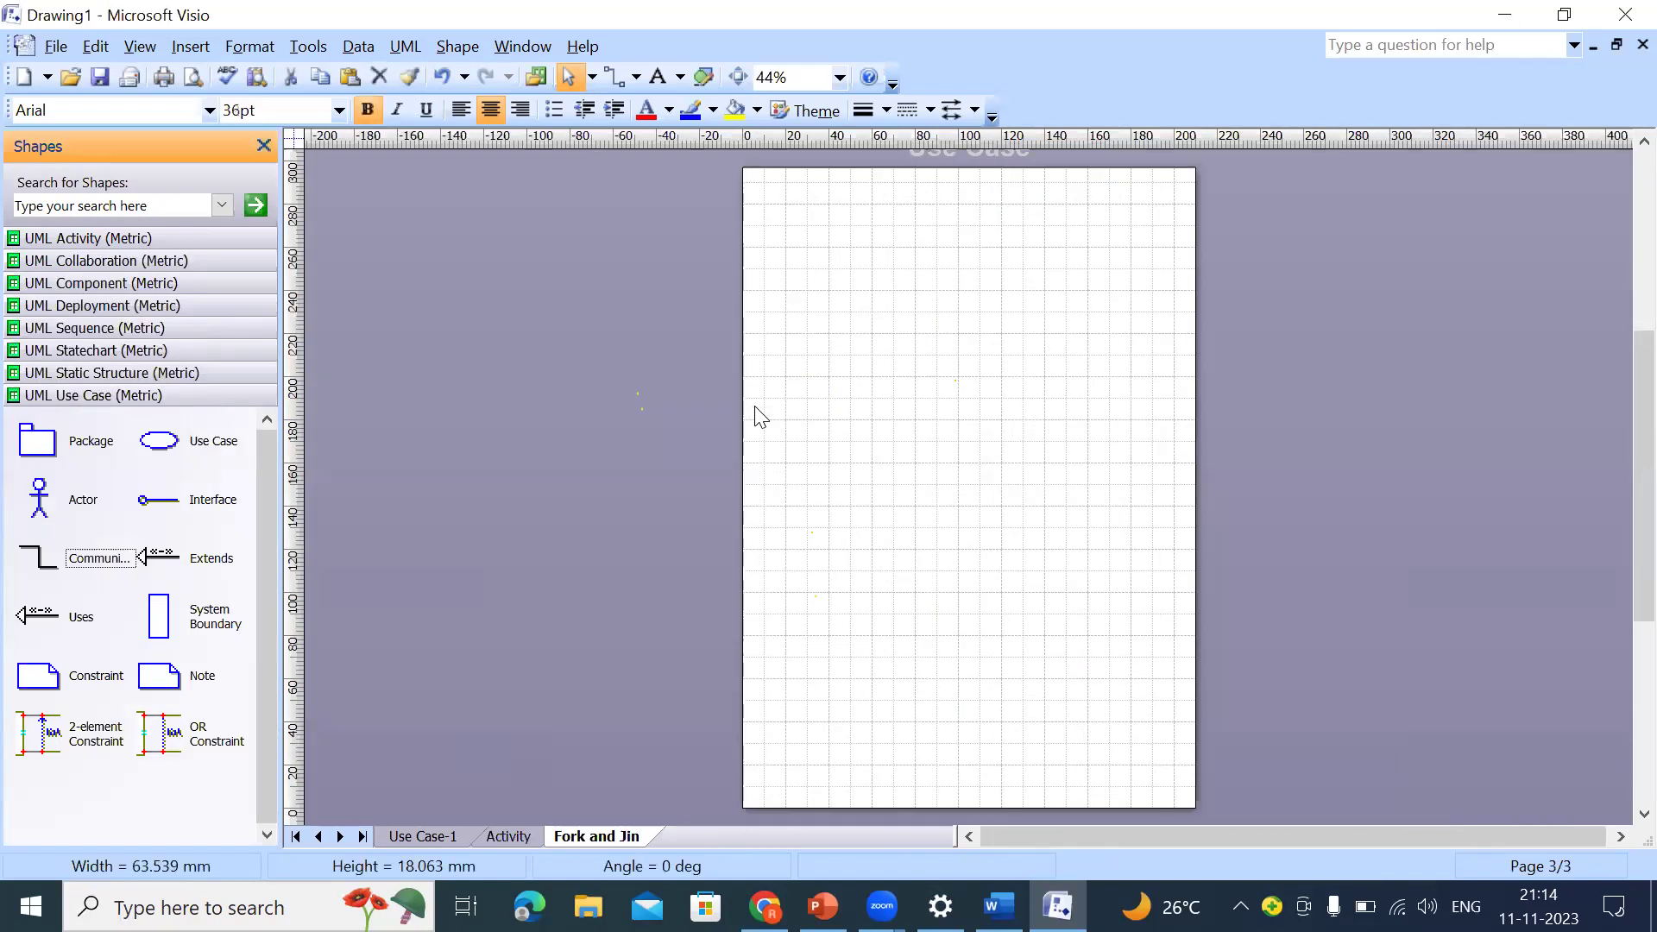
Step: Set the zoom to 75% and place a UML Activity initial state near the top centre of the new page
click(839, 78)
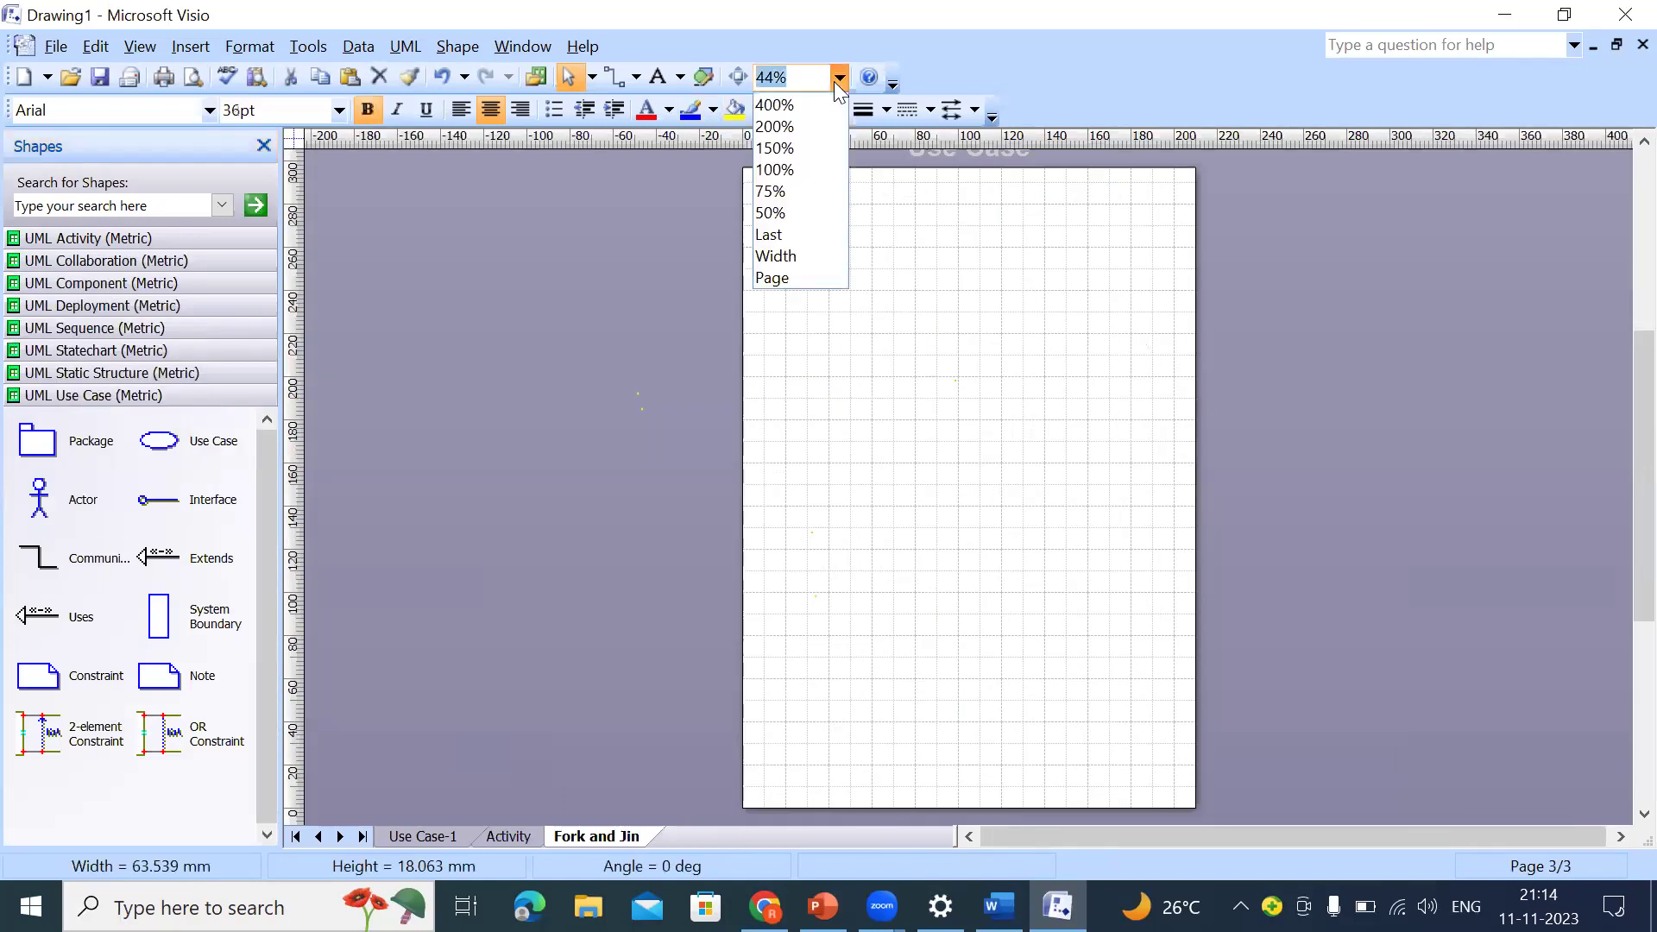
click(792, 190)
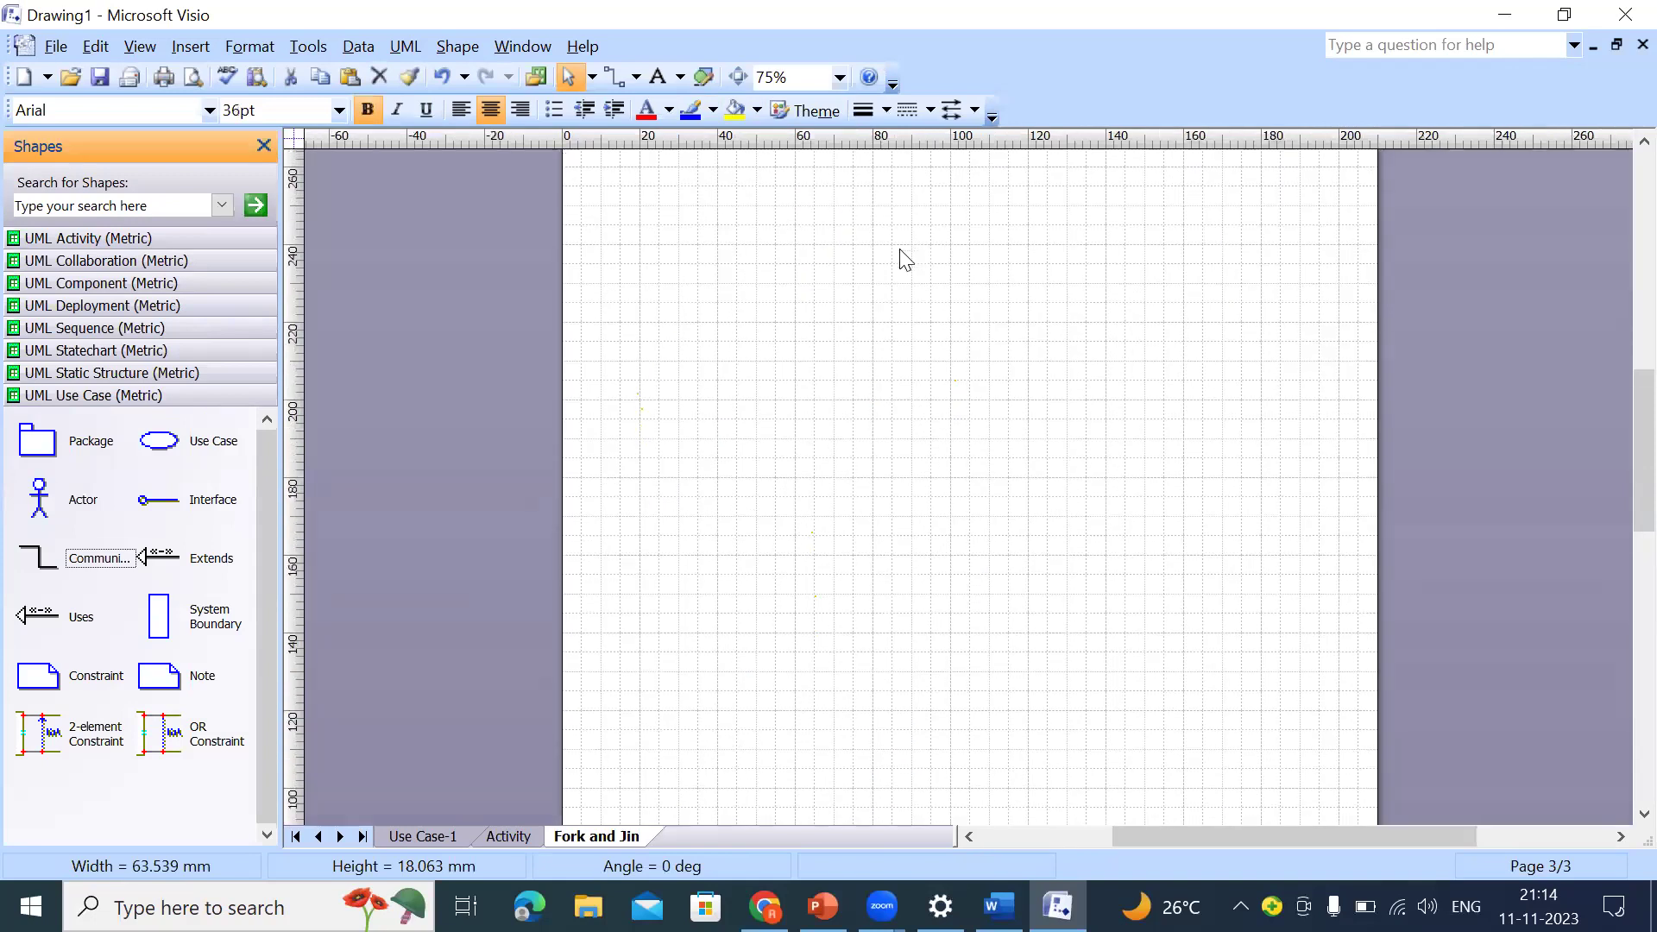
scroll(904, 259, down, 1)
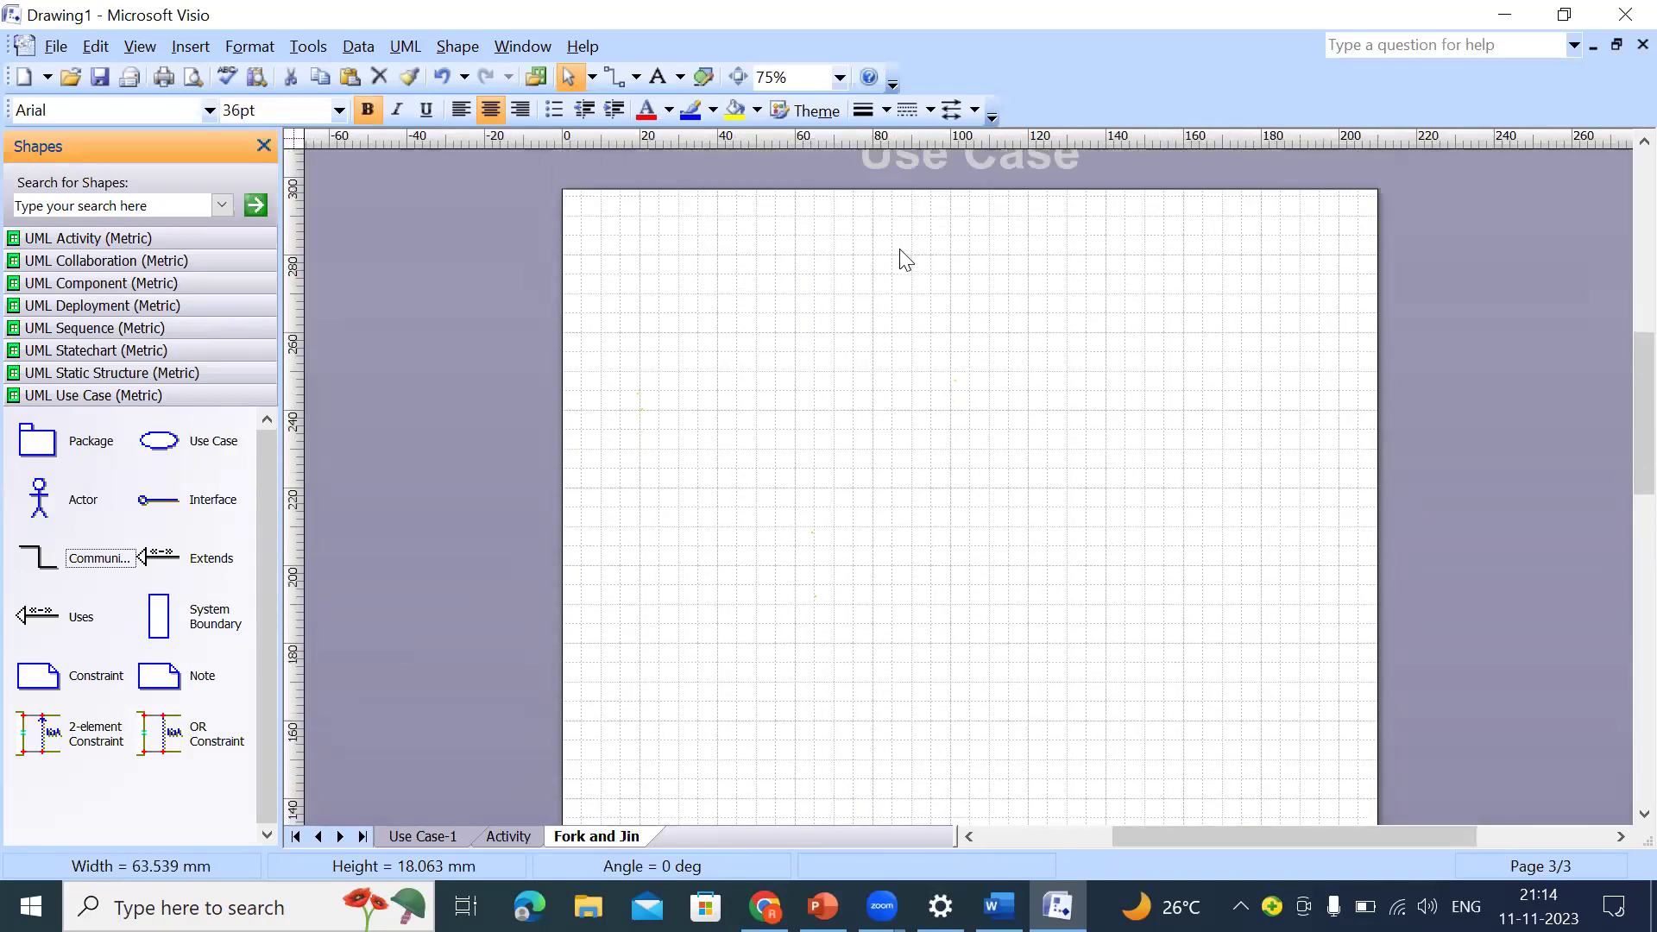
click(928, 269)
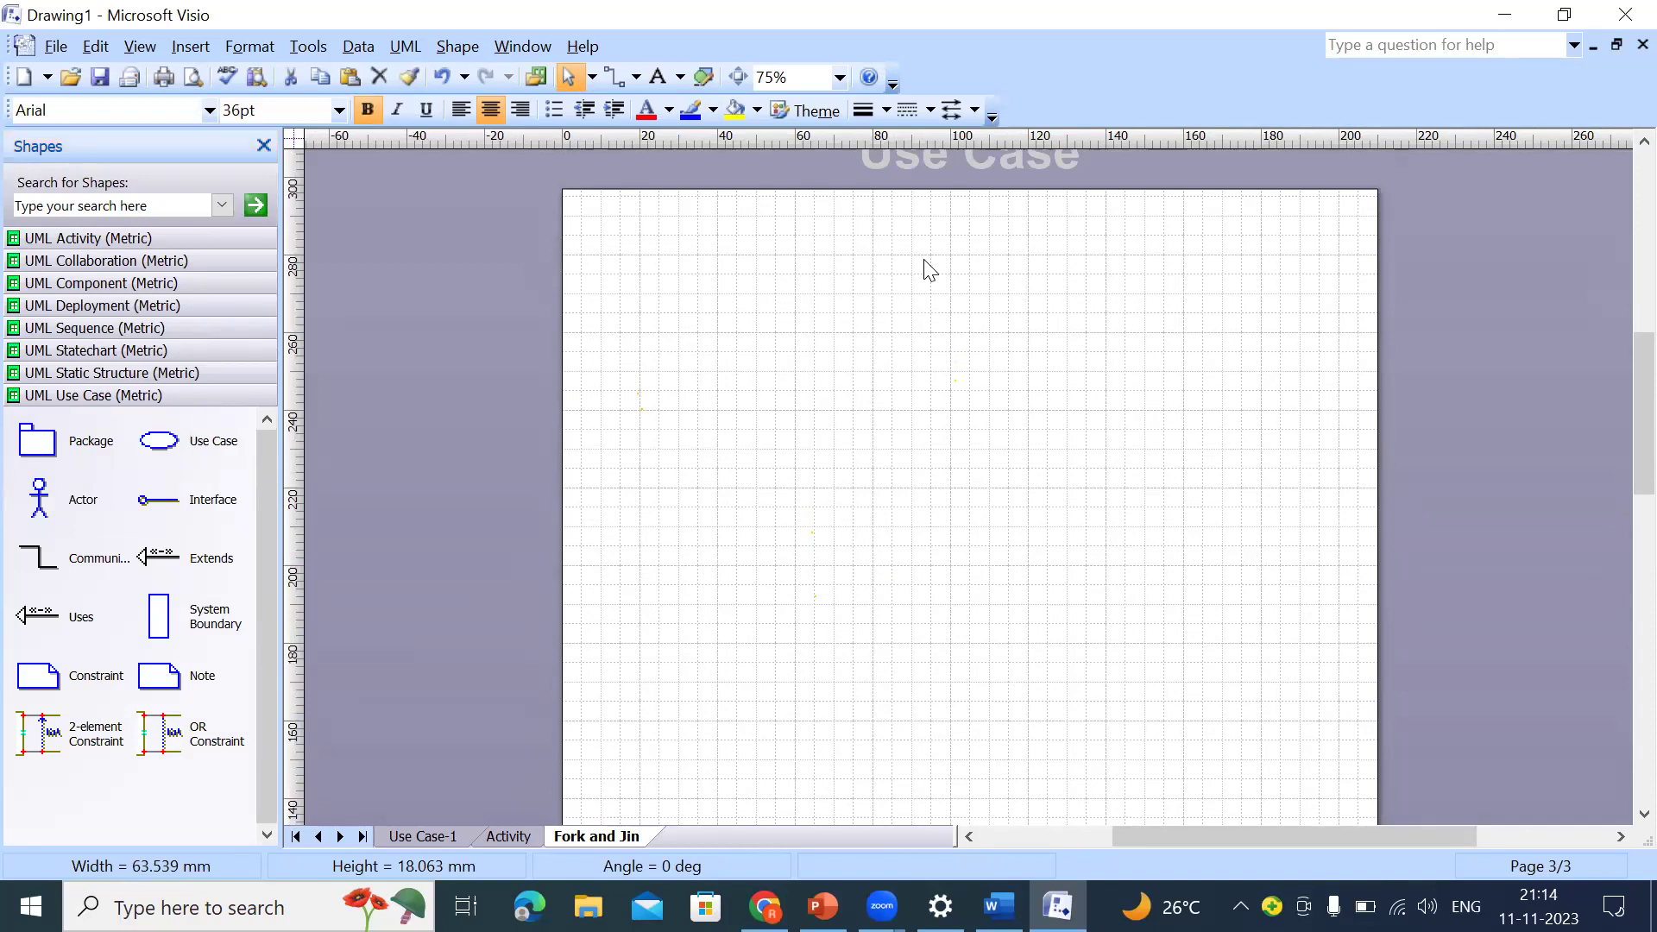
click(138, 239)
mouse_move(37, 342)
mouse_down()
mouse_move(555, 532)
mouse_move(1013, 256)
mouse_move(970, 222)
mouse_move(970, 242)
mouse_up()
click(1044, 286)
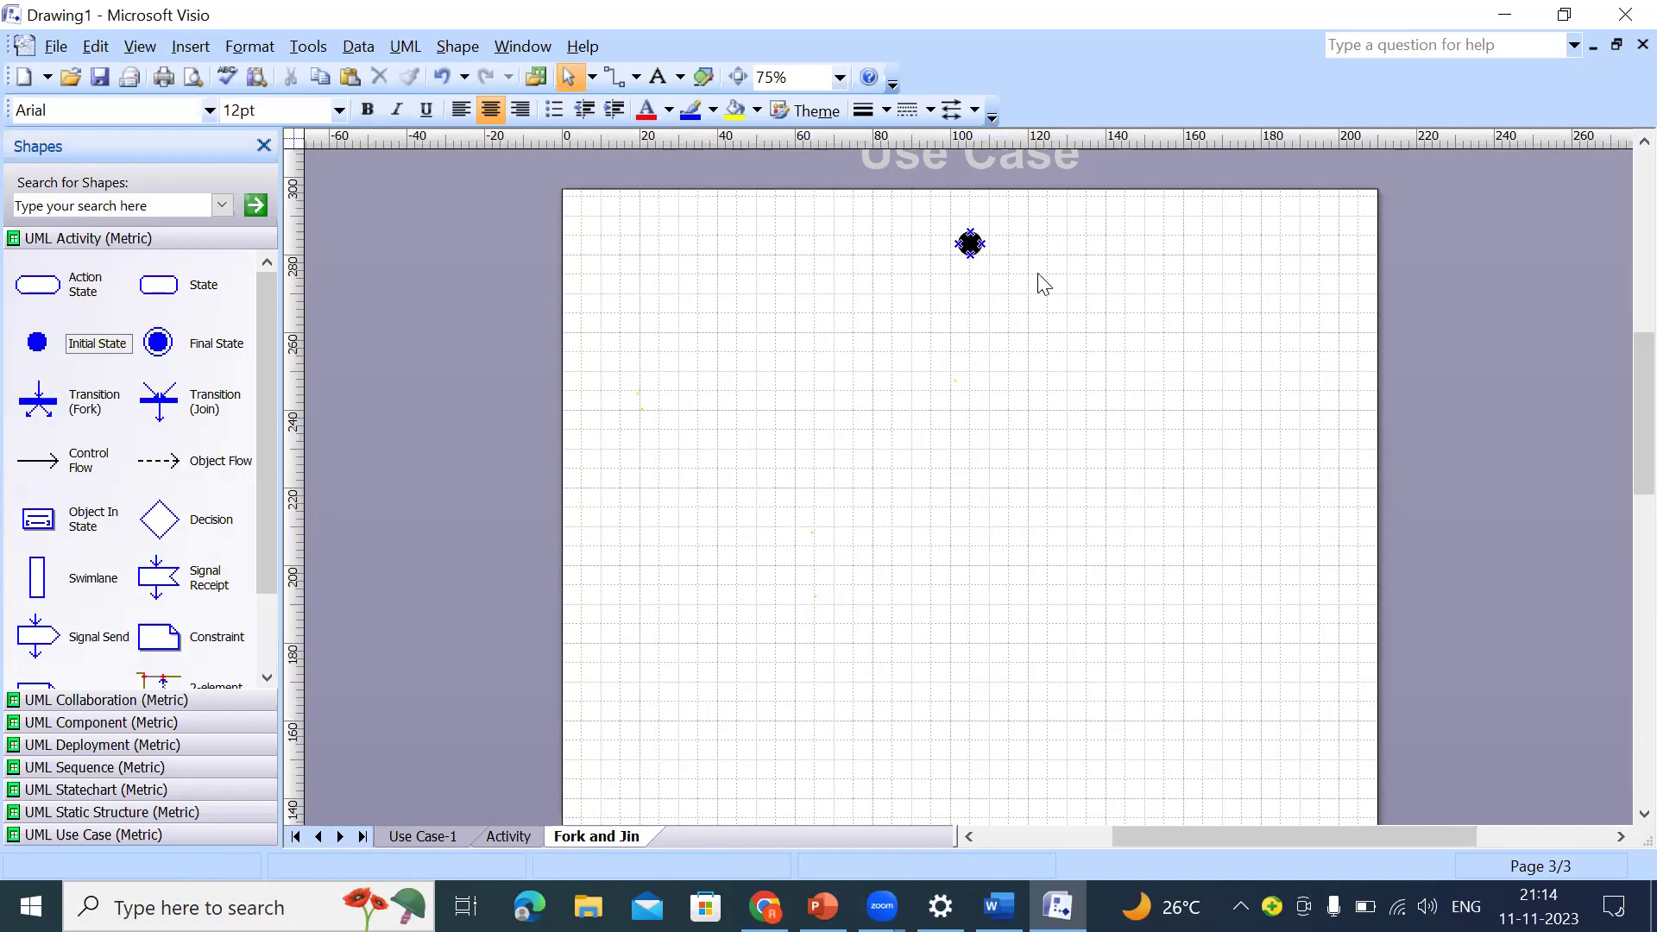
Step: Attach a control flow to the bottom of the initial state and shape it into a short vertical arrow pointing down
drag(52, 460, 1045, 250)
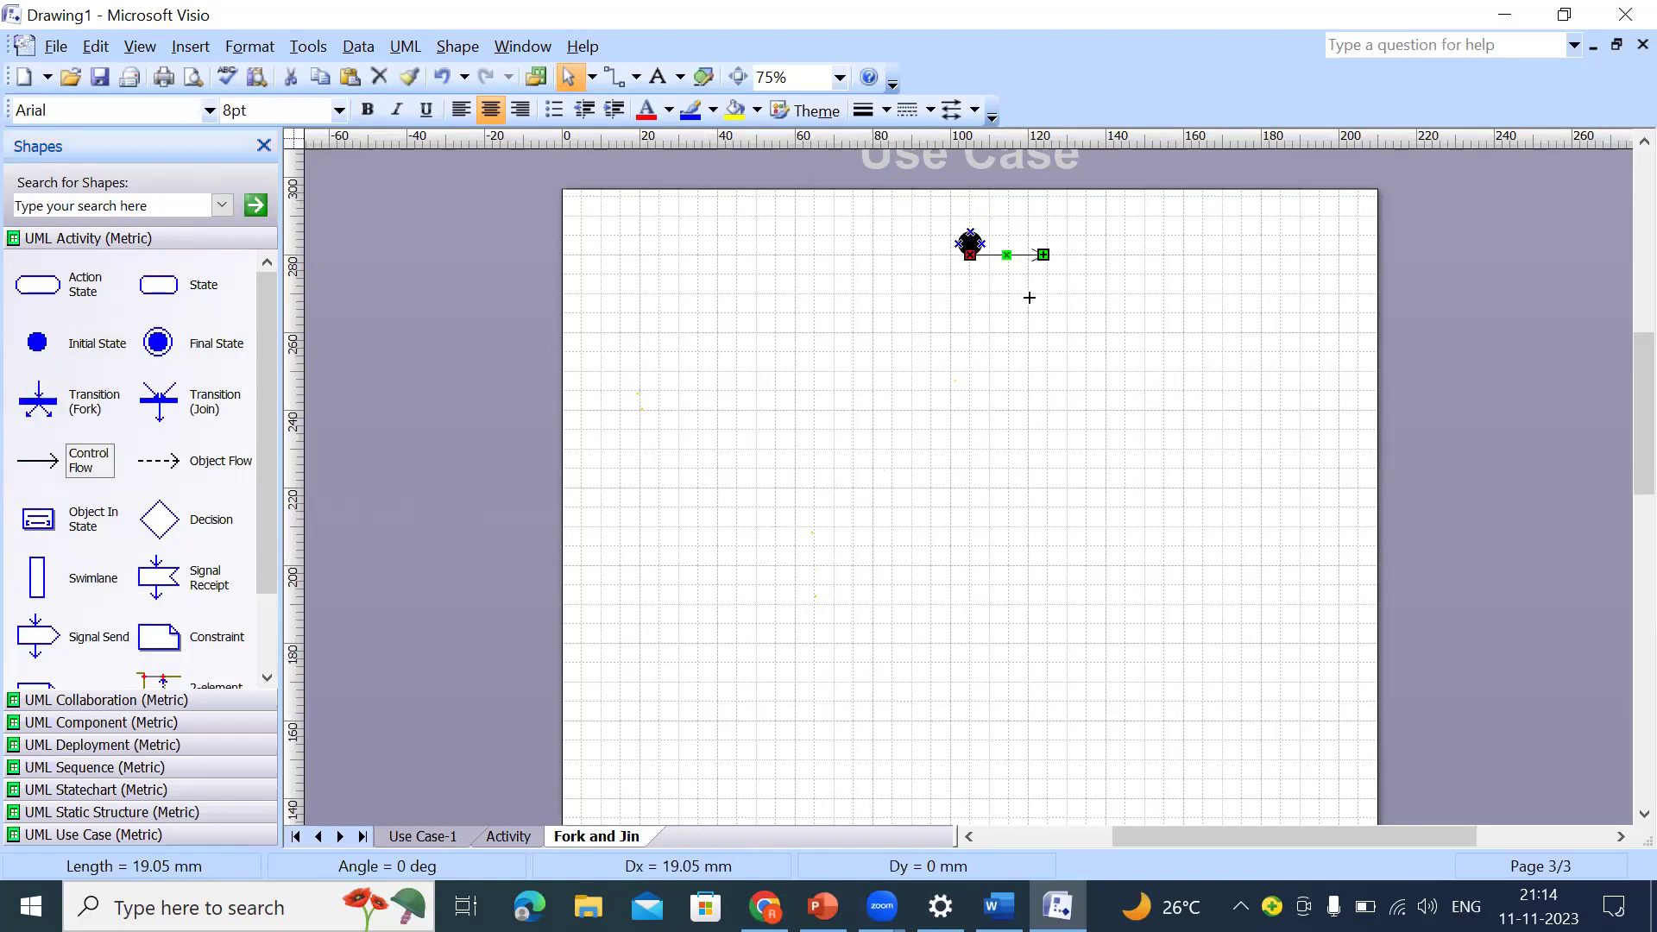
drag(970, 284, 970, 288)
click(1071, 300)
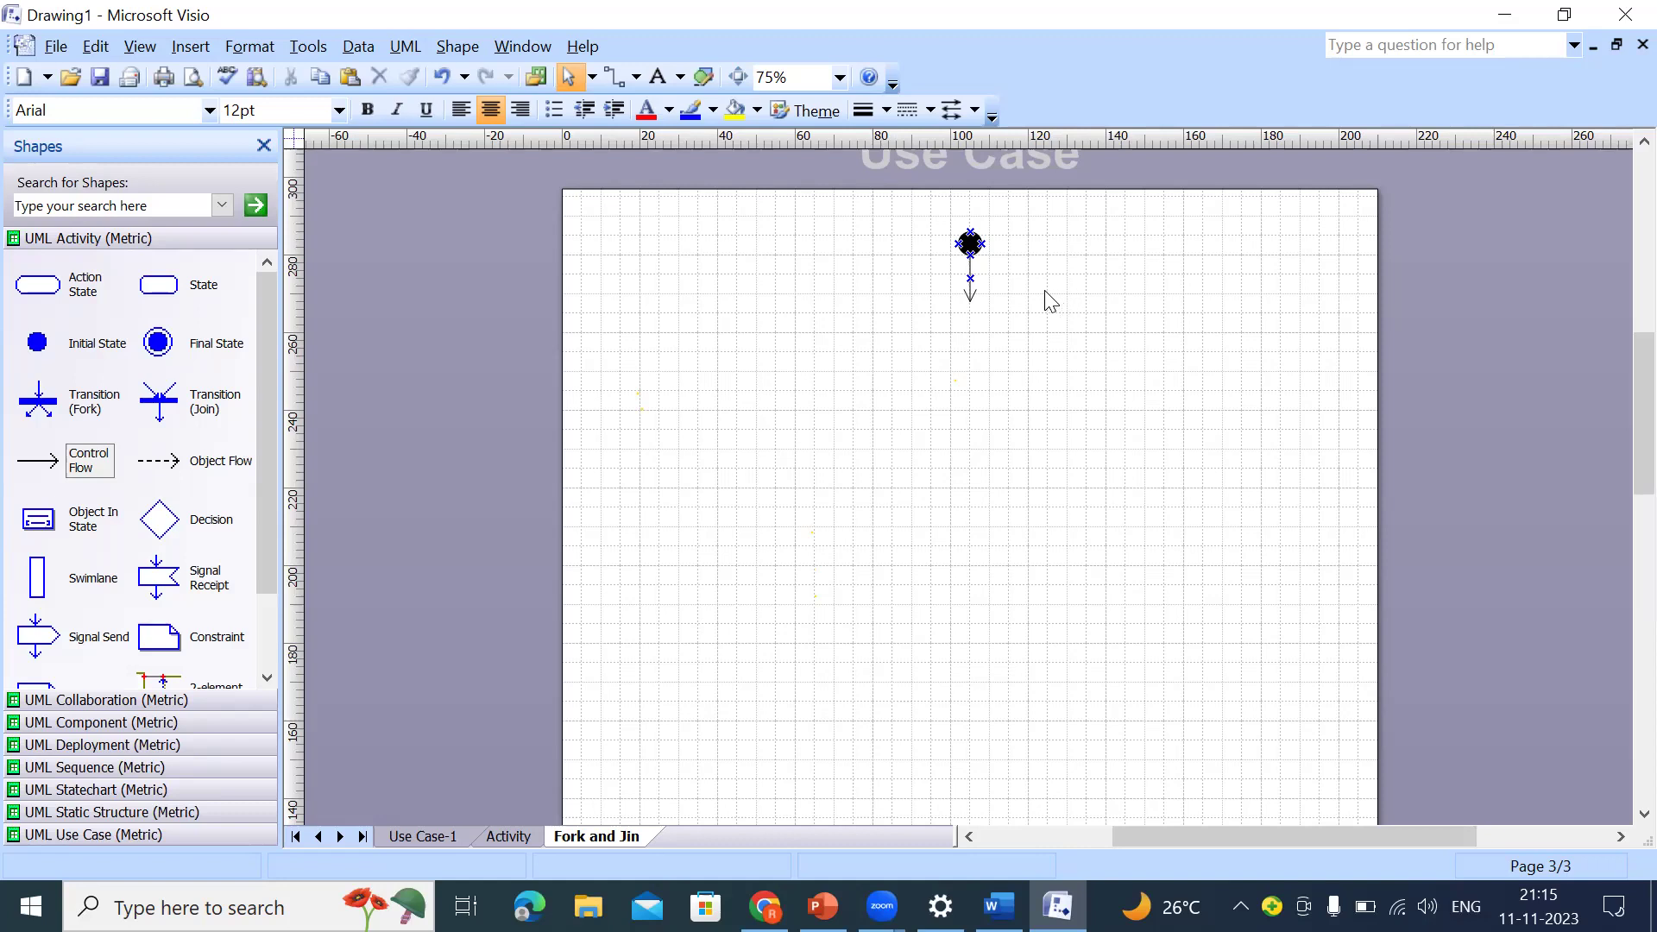
click(969, 299)
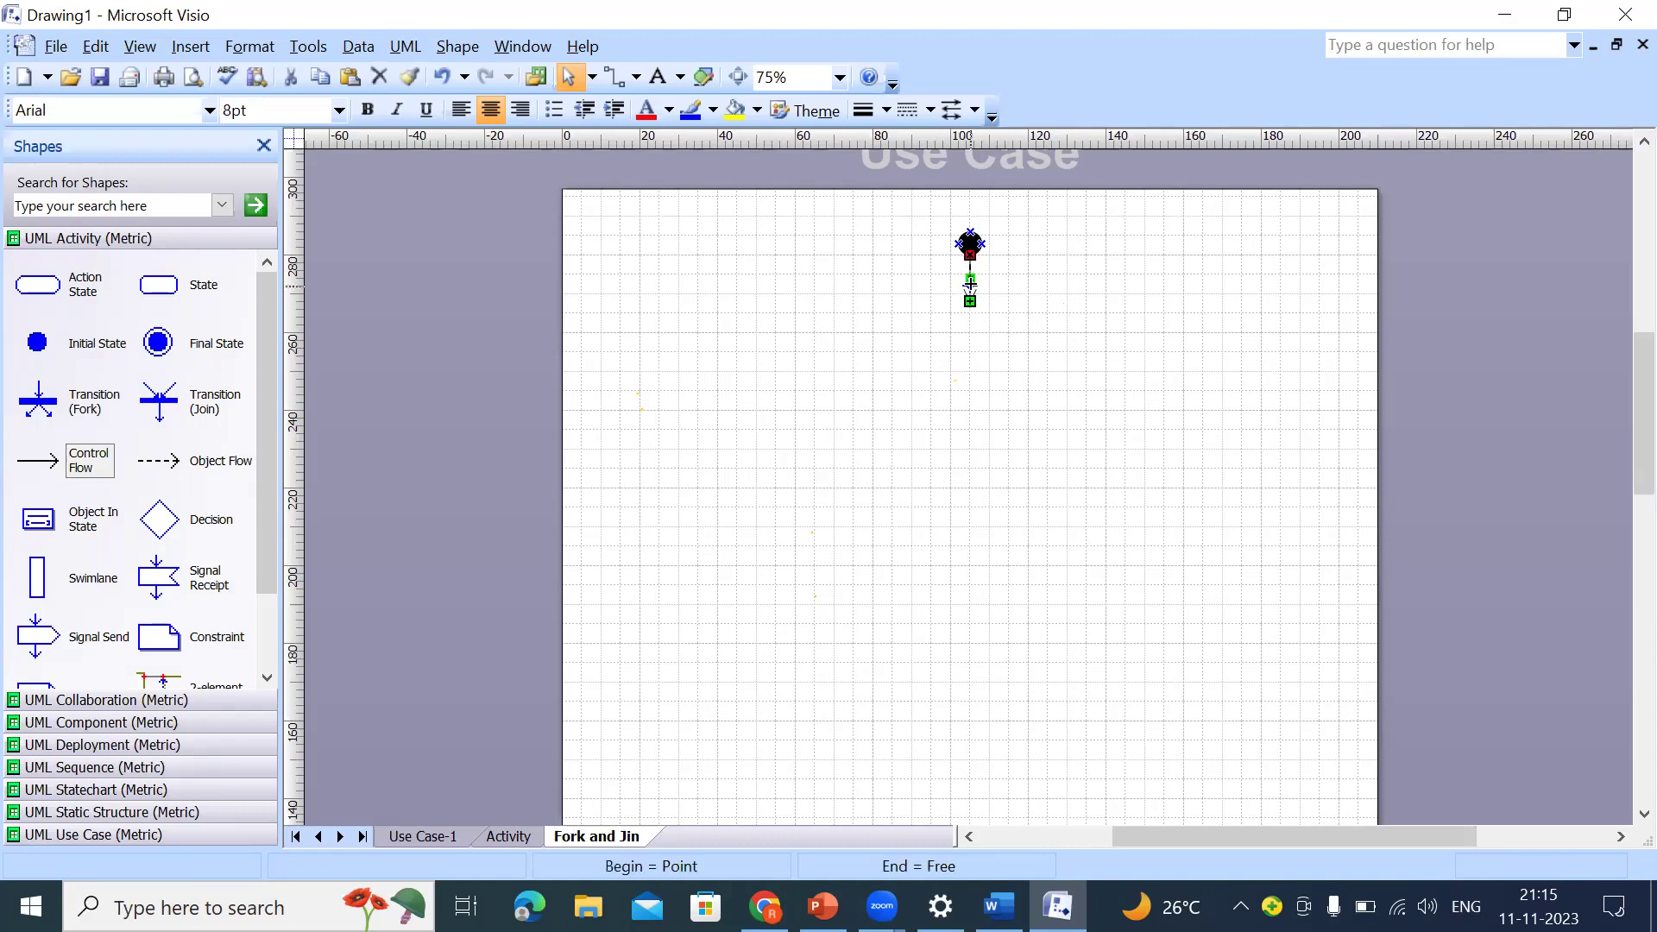
drag(970, 300, 969, 293)
click(1004, 367)
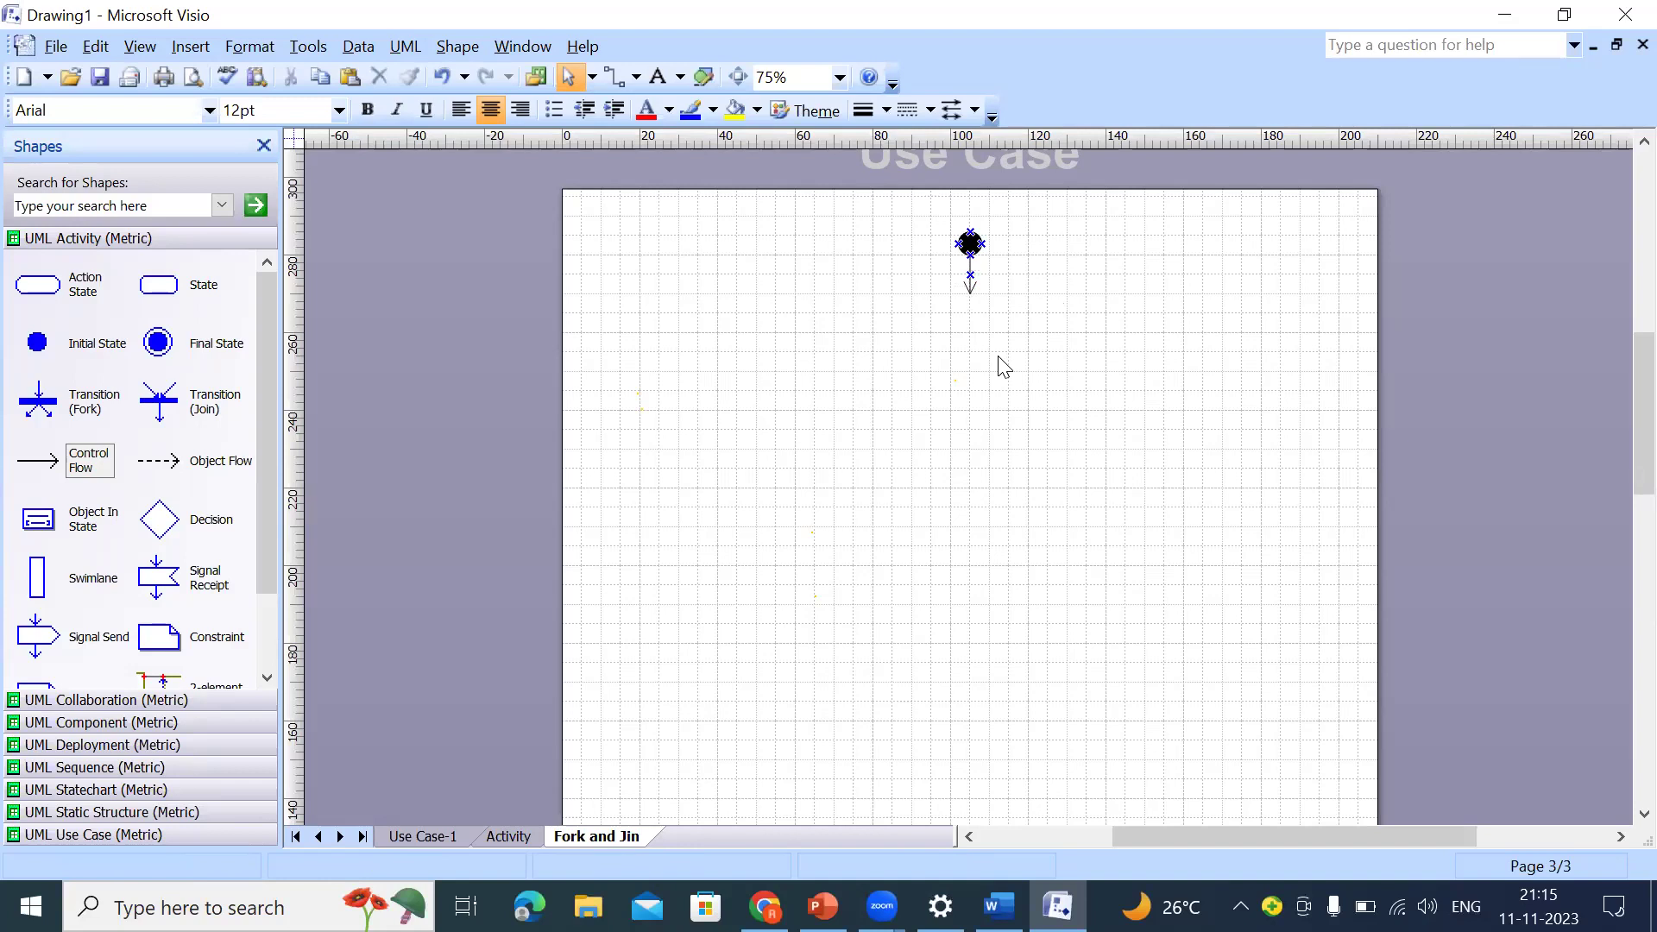
Step: Add an action state at the end of the control flow below the initial state, keeping its default name
drag(55, 282, 974, 327)
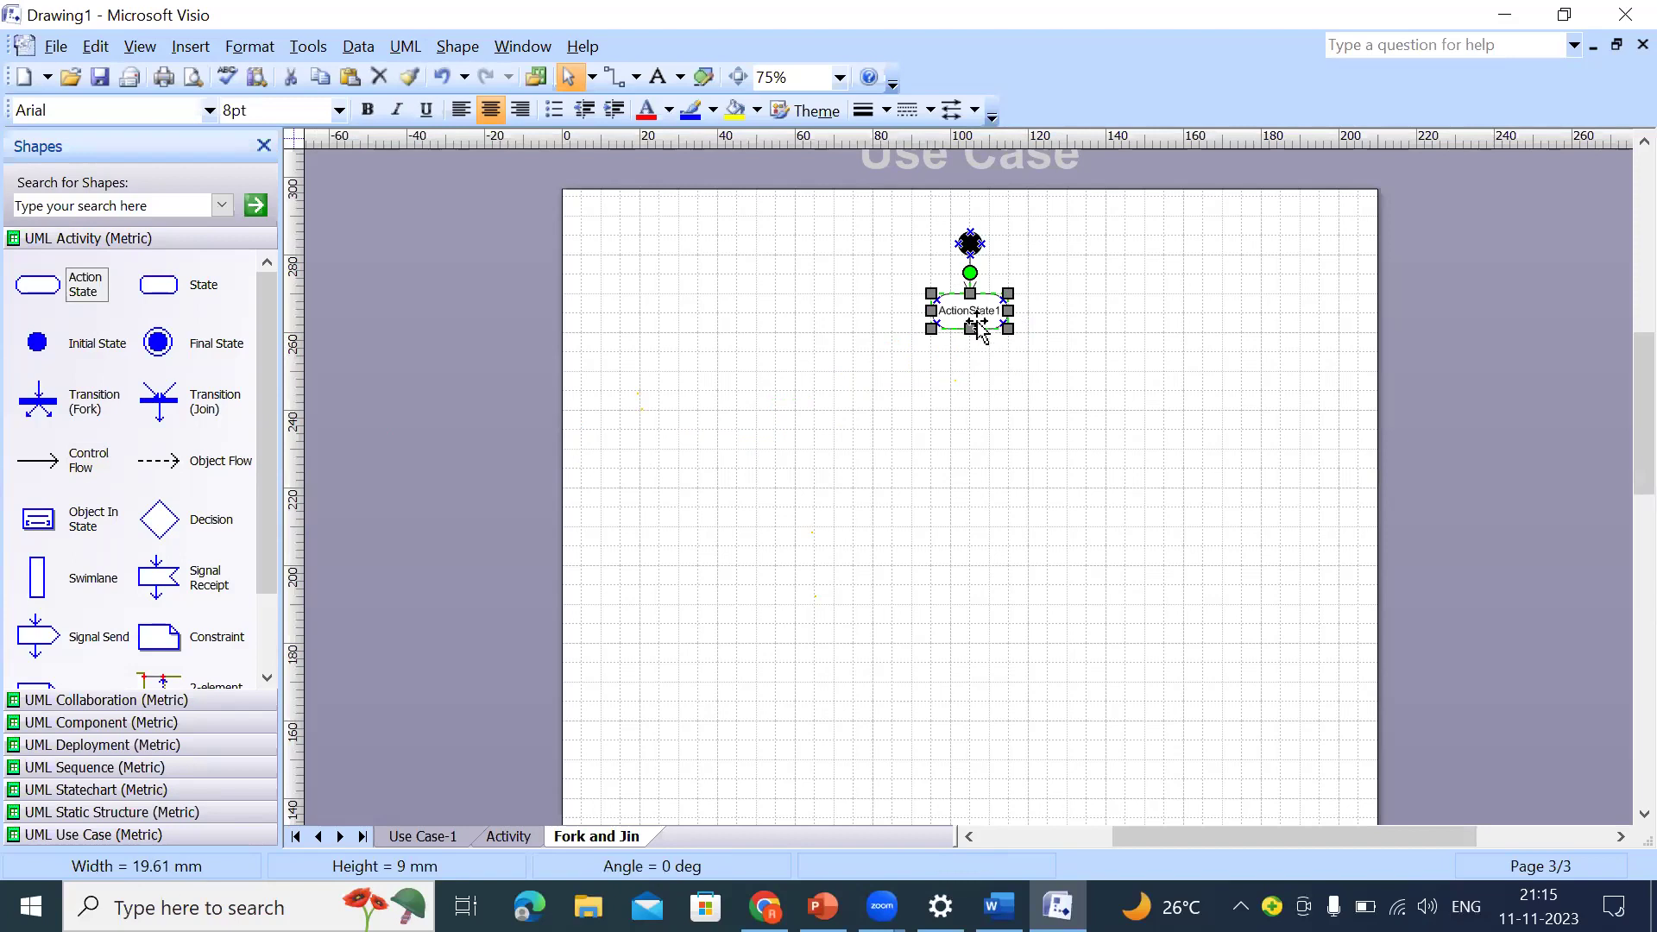
double_click(977, 316)
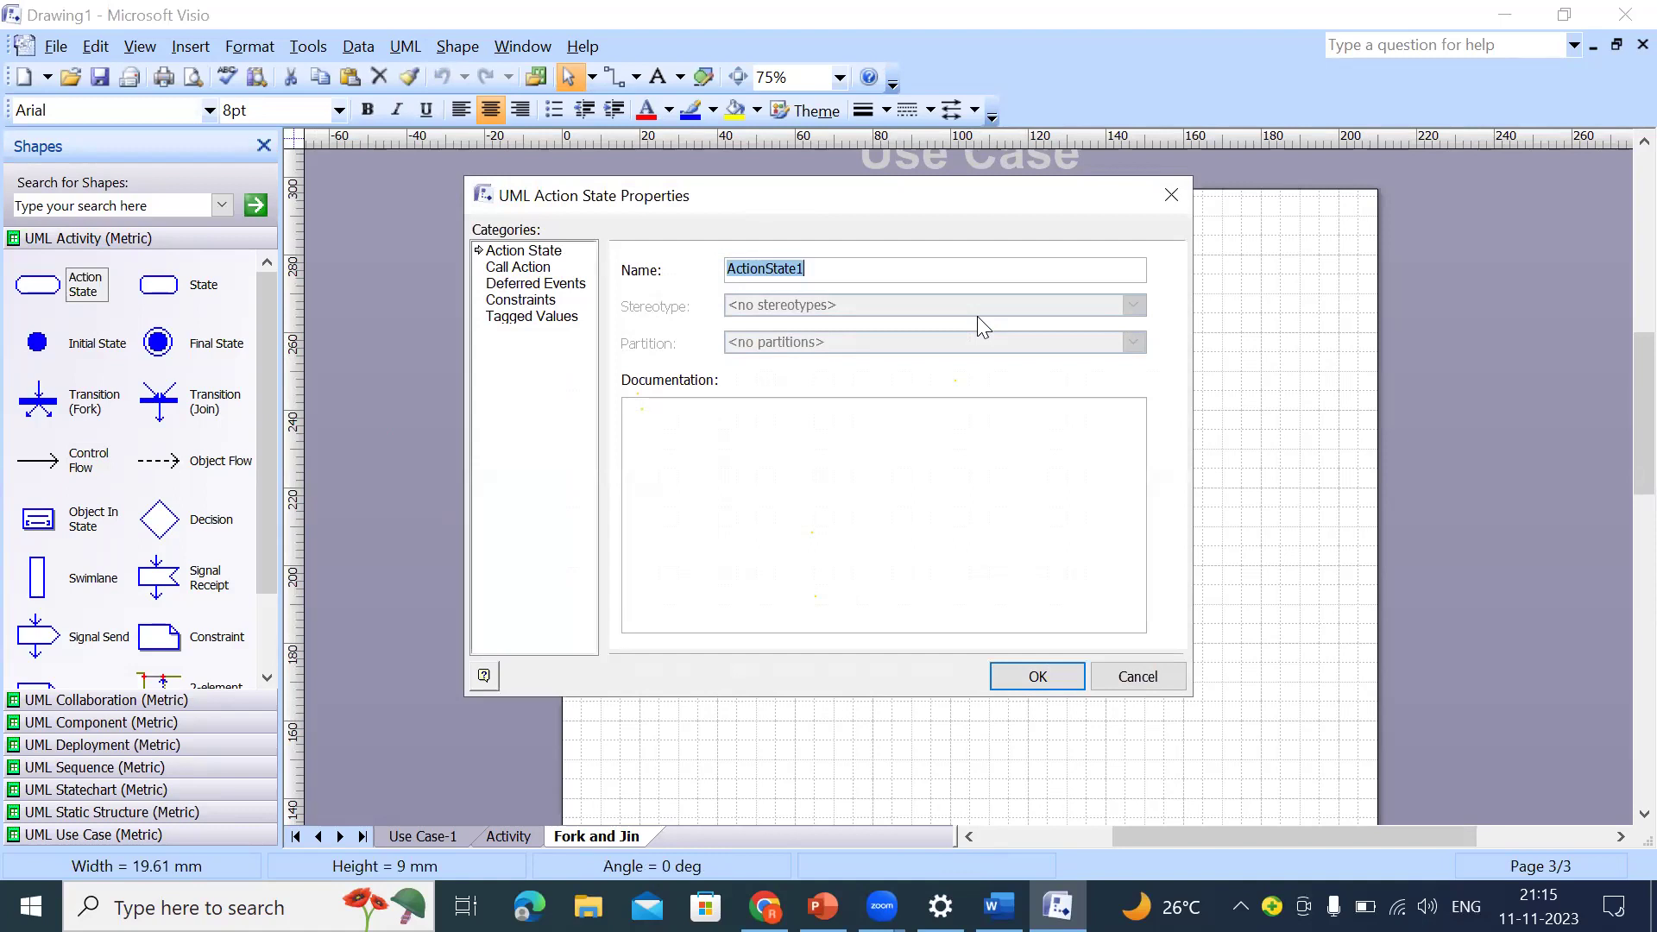
click(1170, 196)
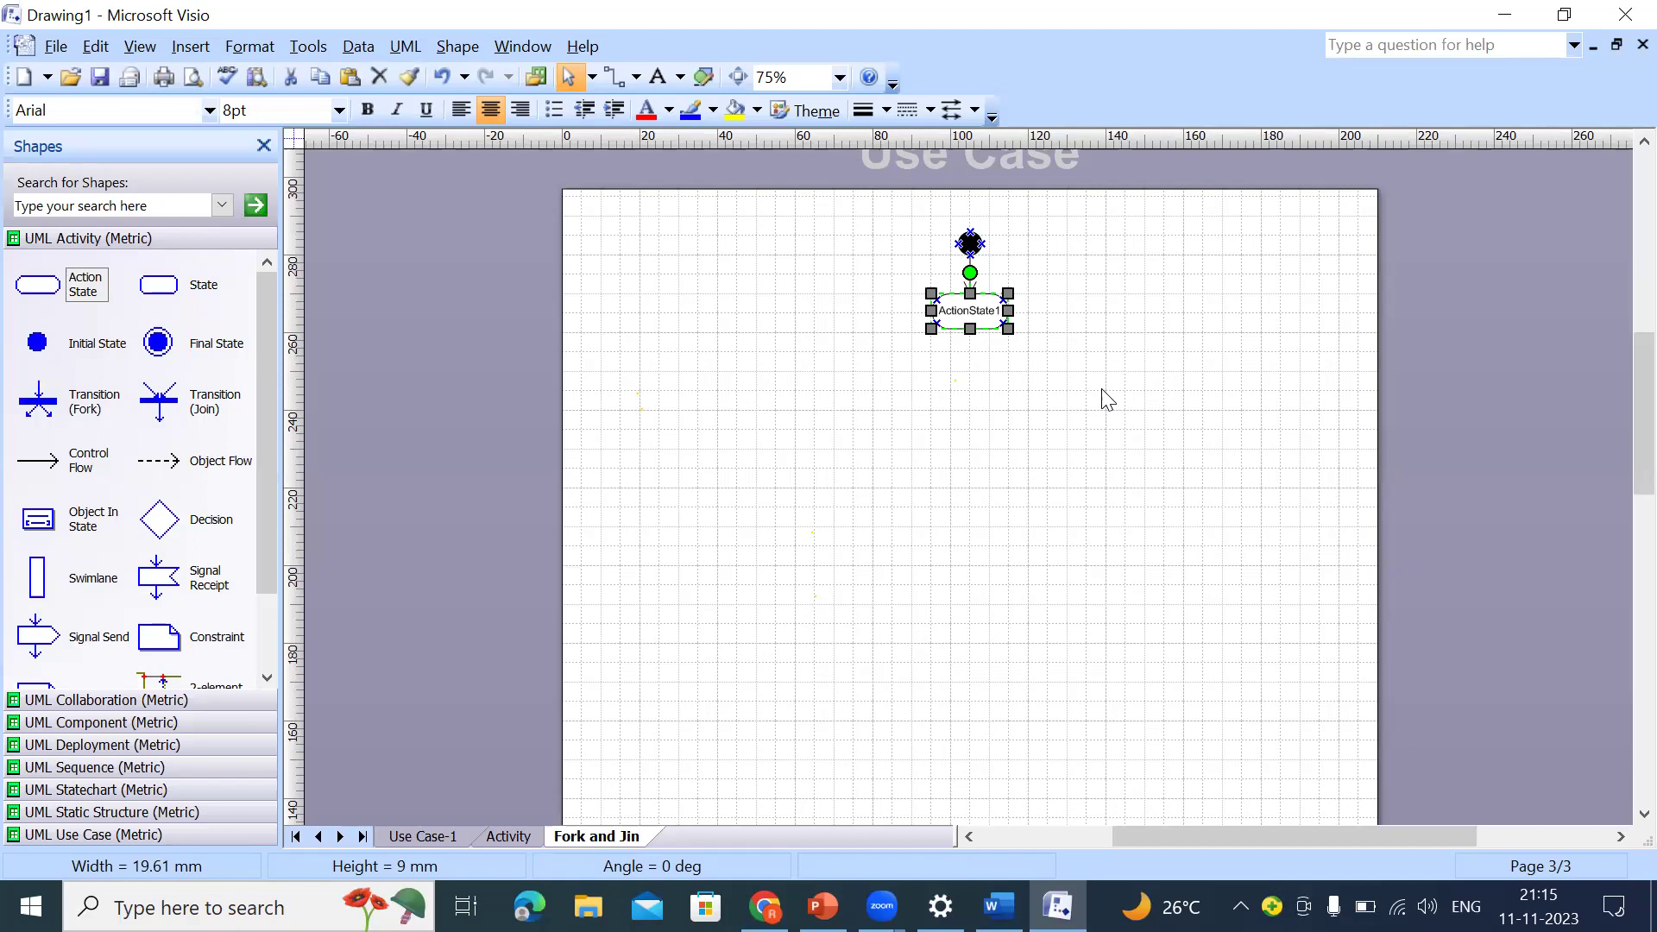
Step: Review the payment flow on the Activity page, including its payment options, and return to the Fork and Jin page
click(490, 834)
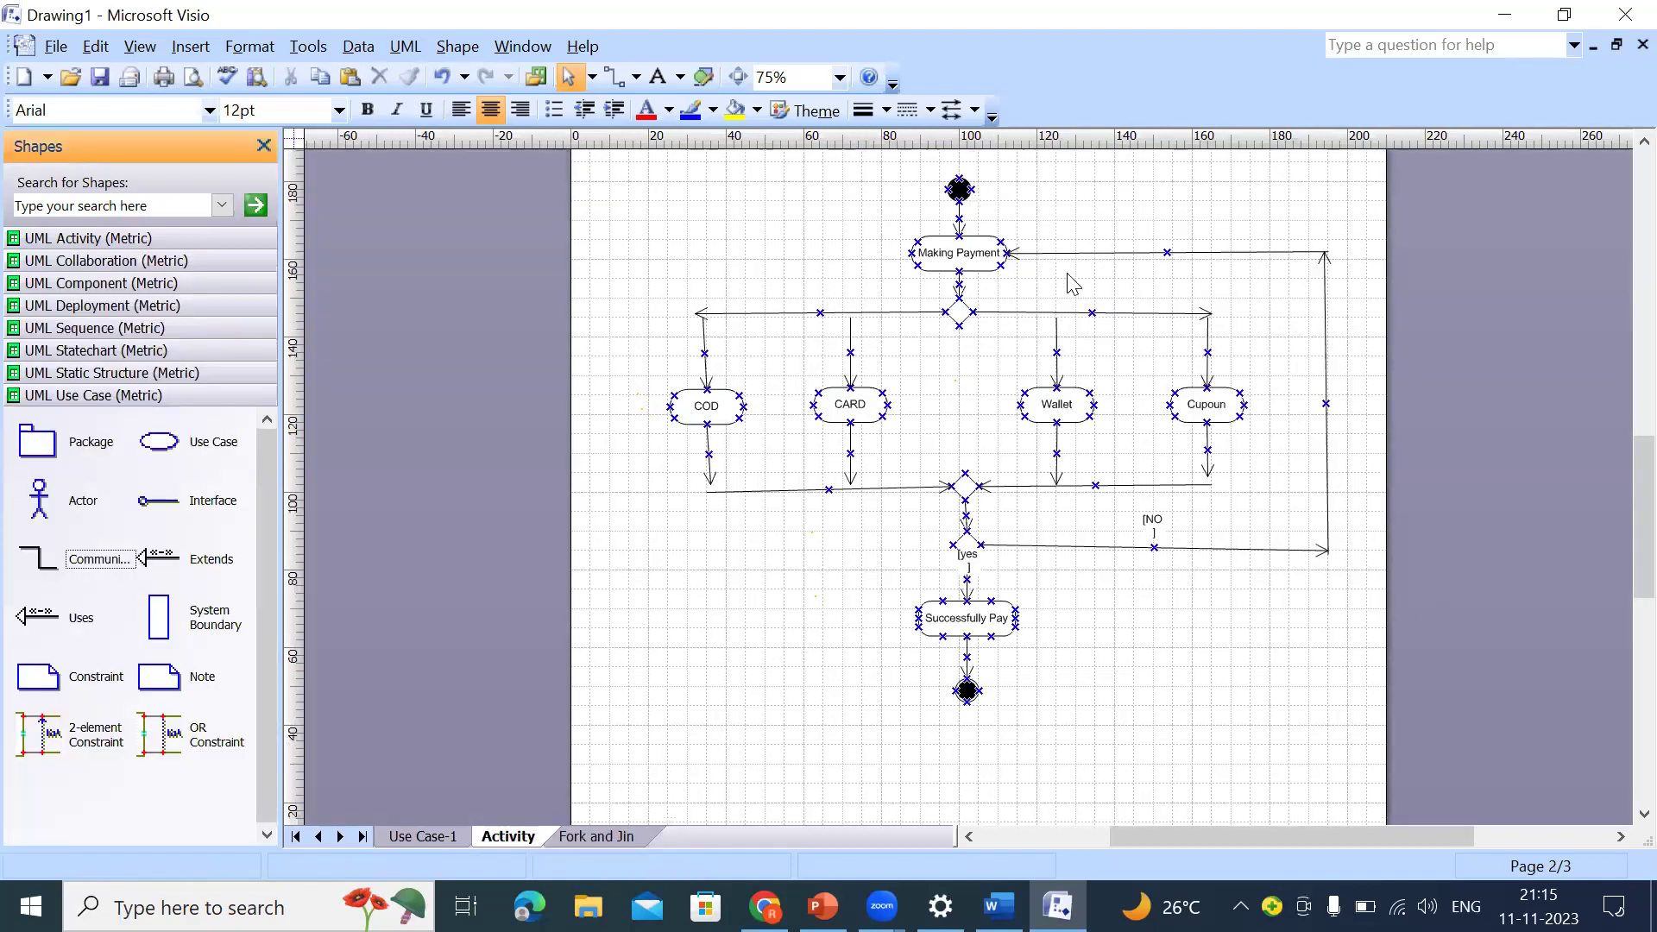
click(1268, 675)
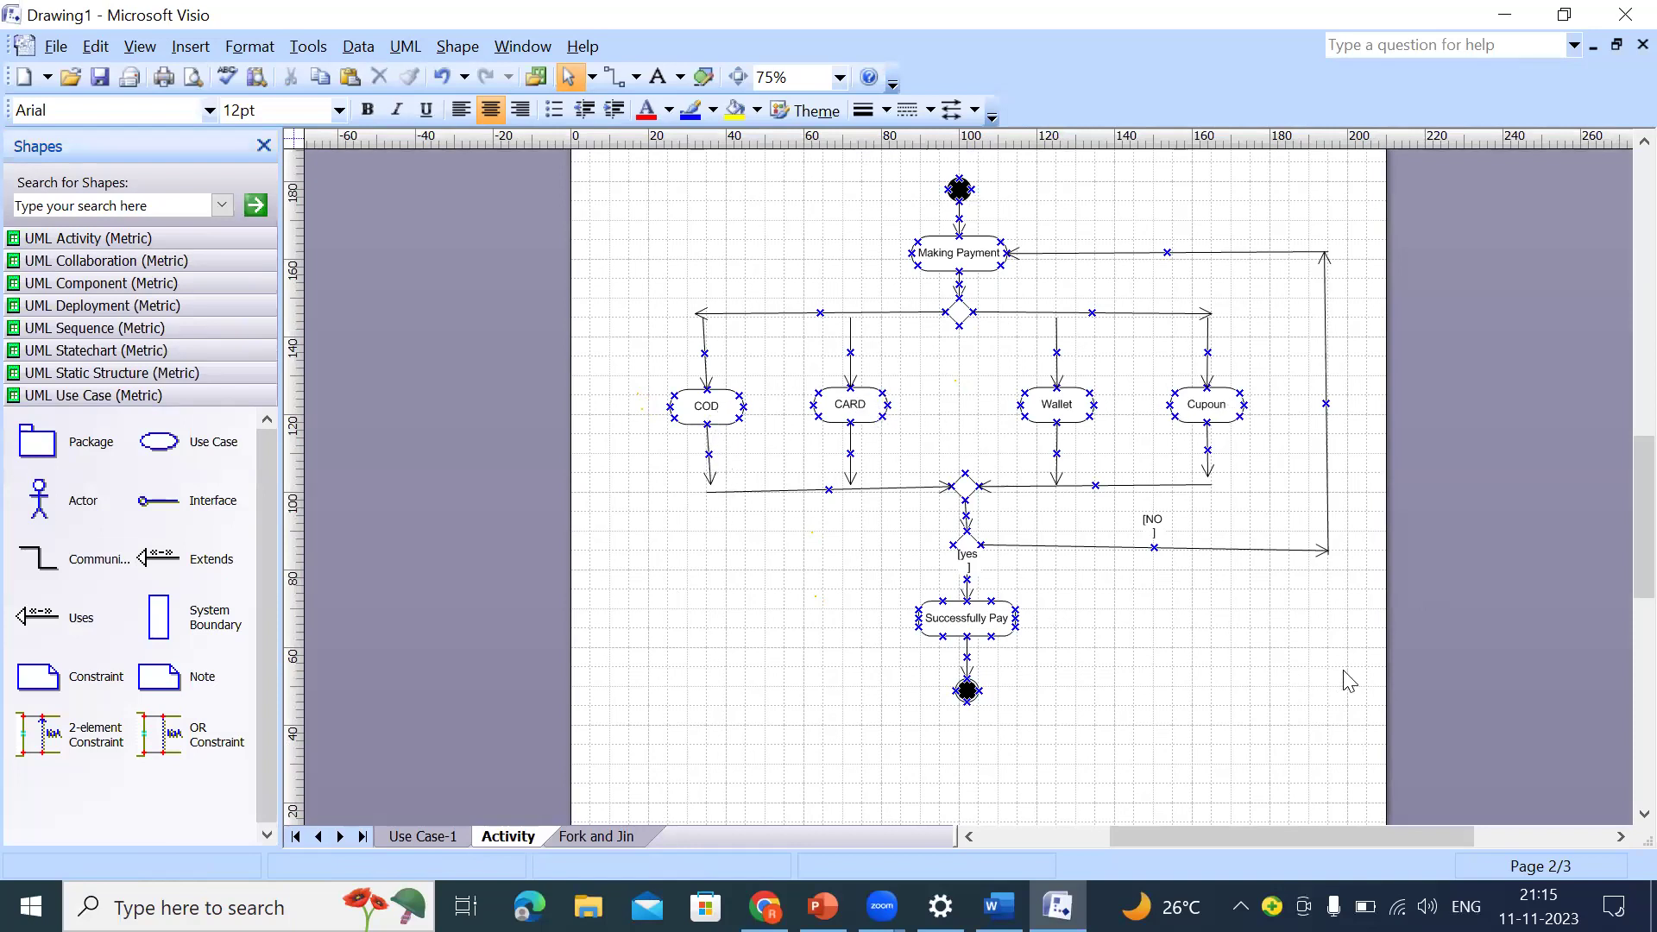
drag(1358, 686, 614, 160)
click(1320, 729)
click(1063, 413)
key(Tab)
key(Tab)
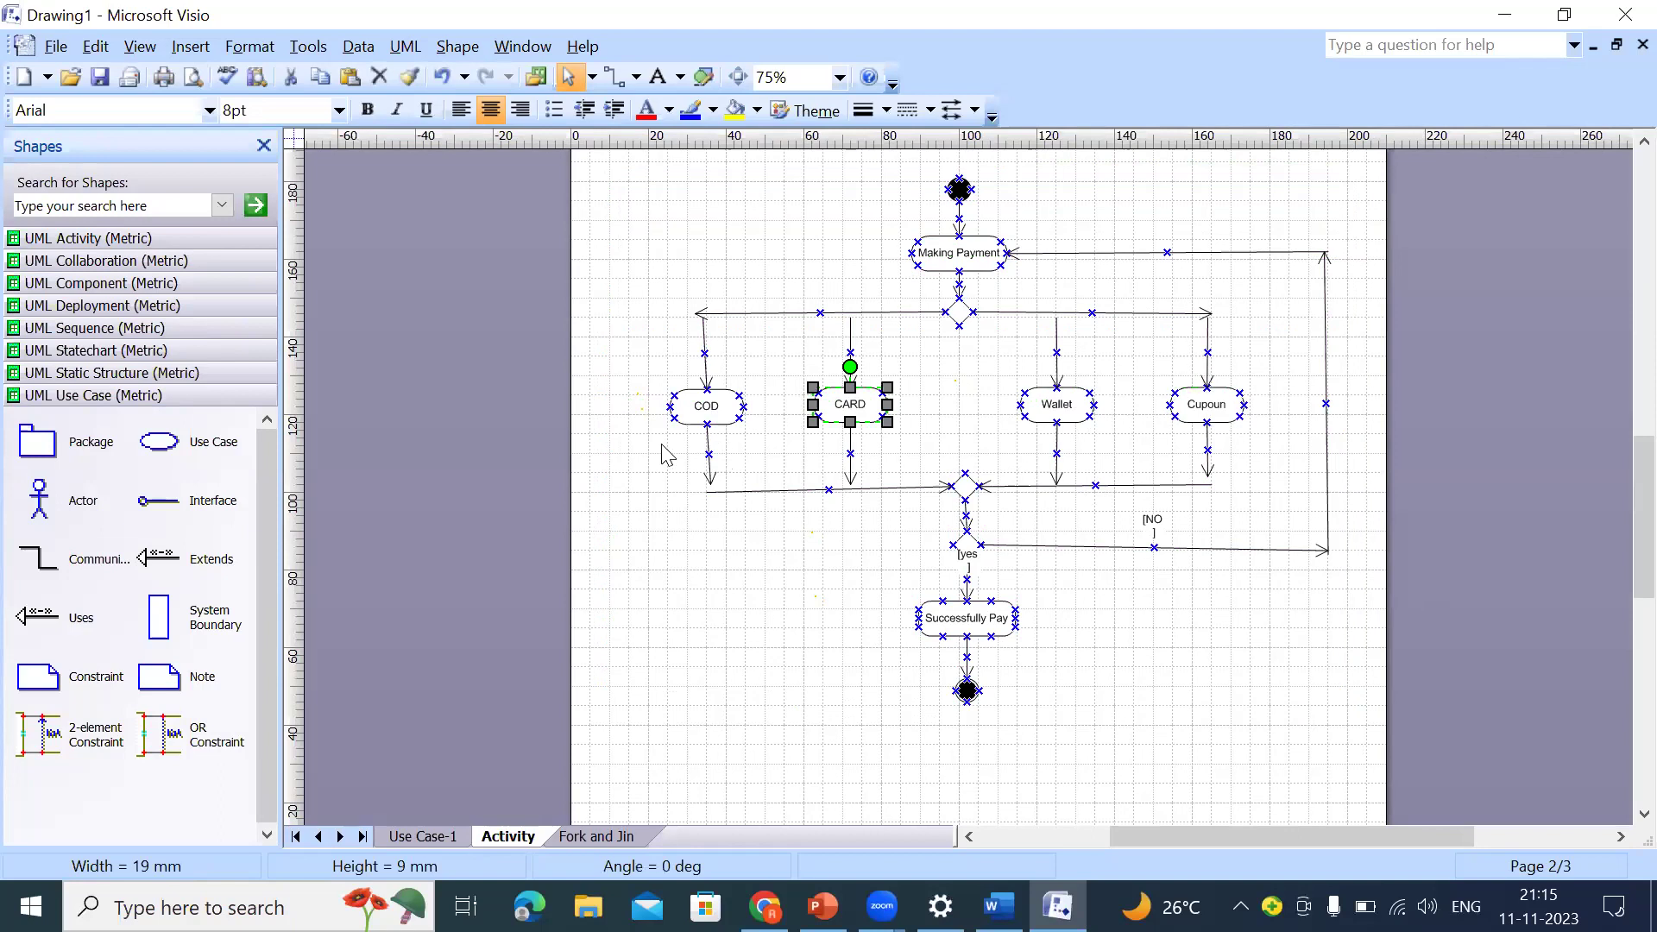
click(1131, 637)
click(616, 836)
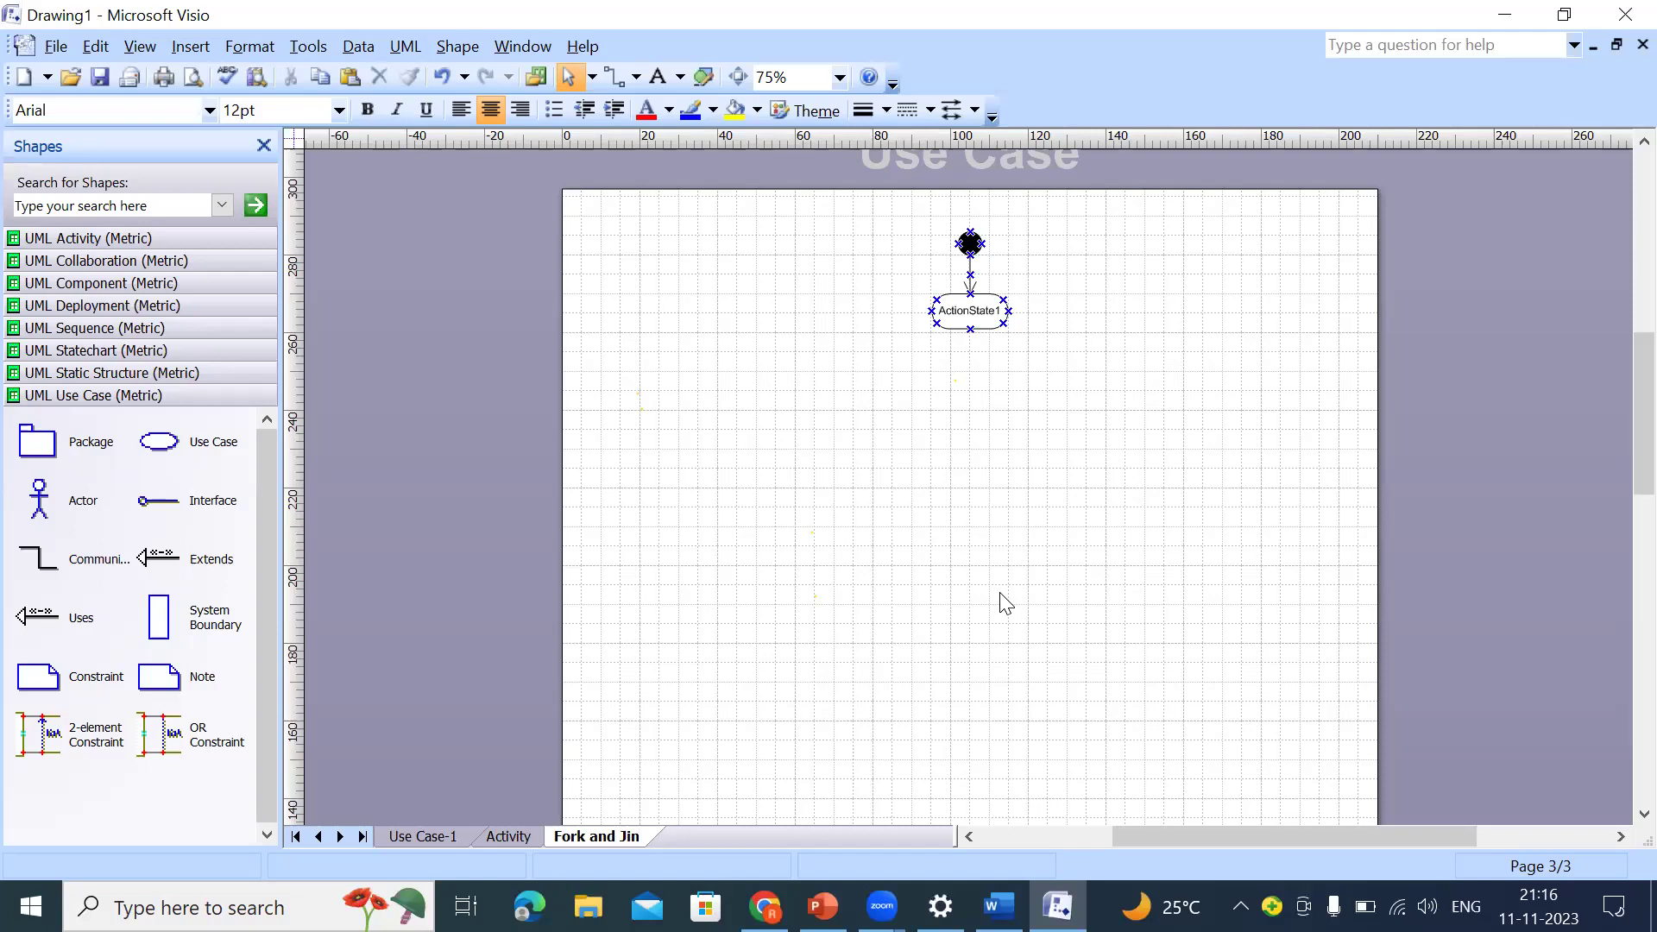
Step: Examine the Use Case-1 diagram from Login down to Order Delivered and return to the Fork and Jin page
click(407, 837)
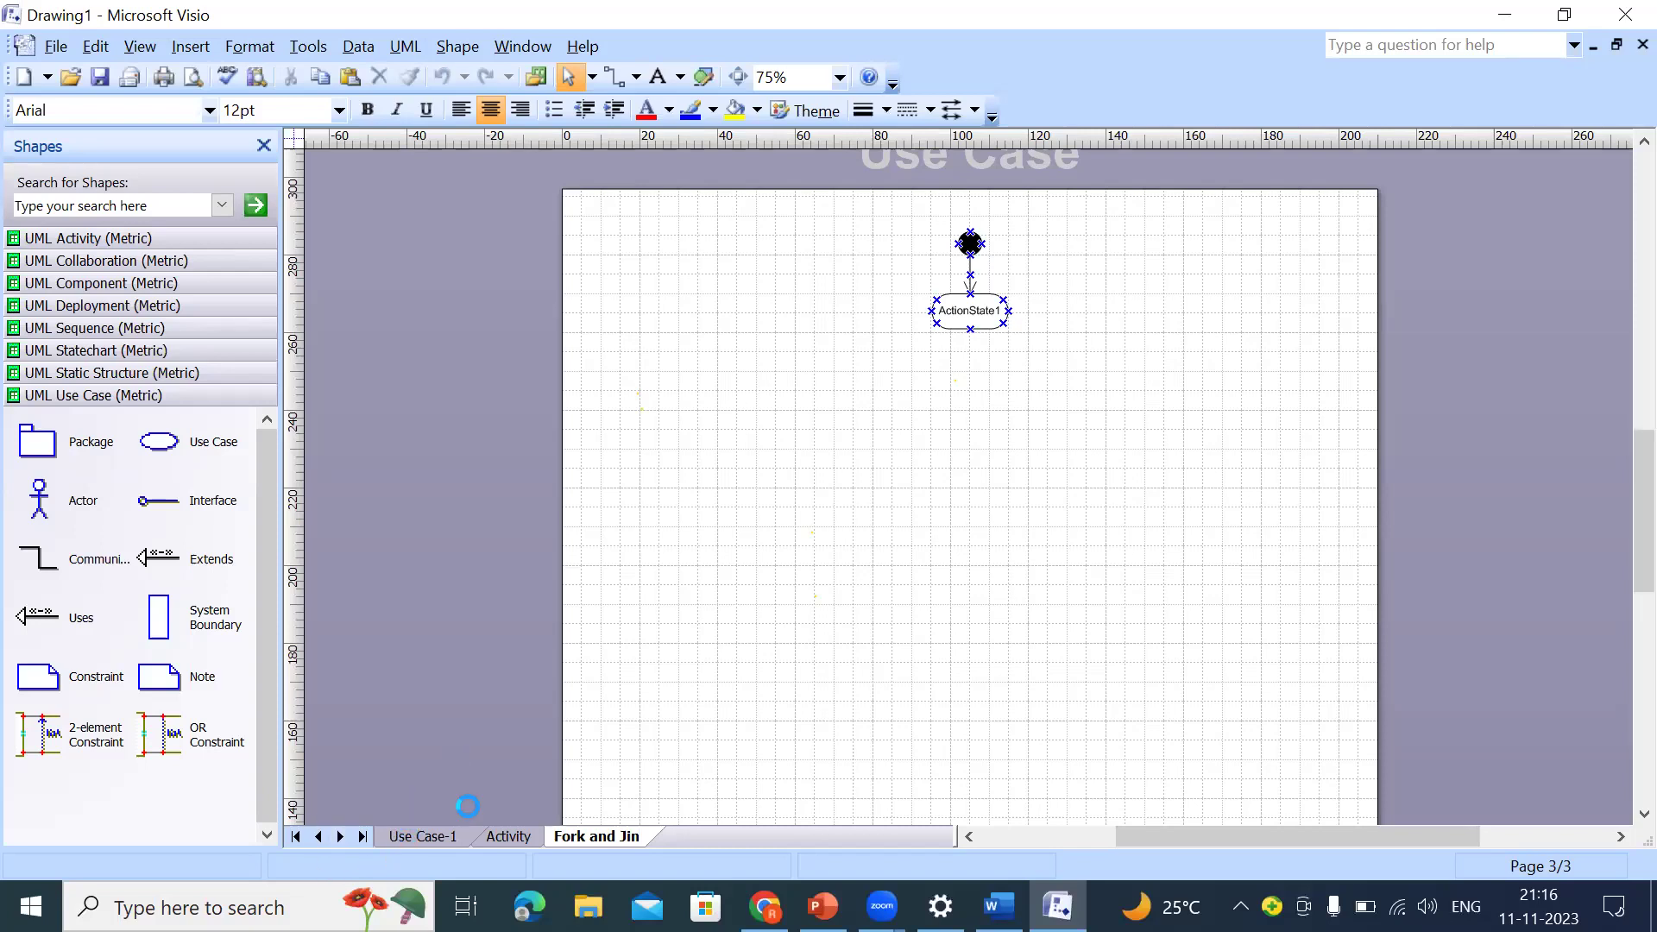
scroll(971, 488, up, 3)
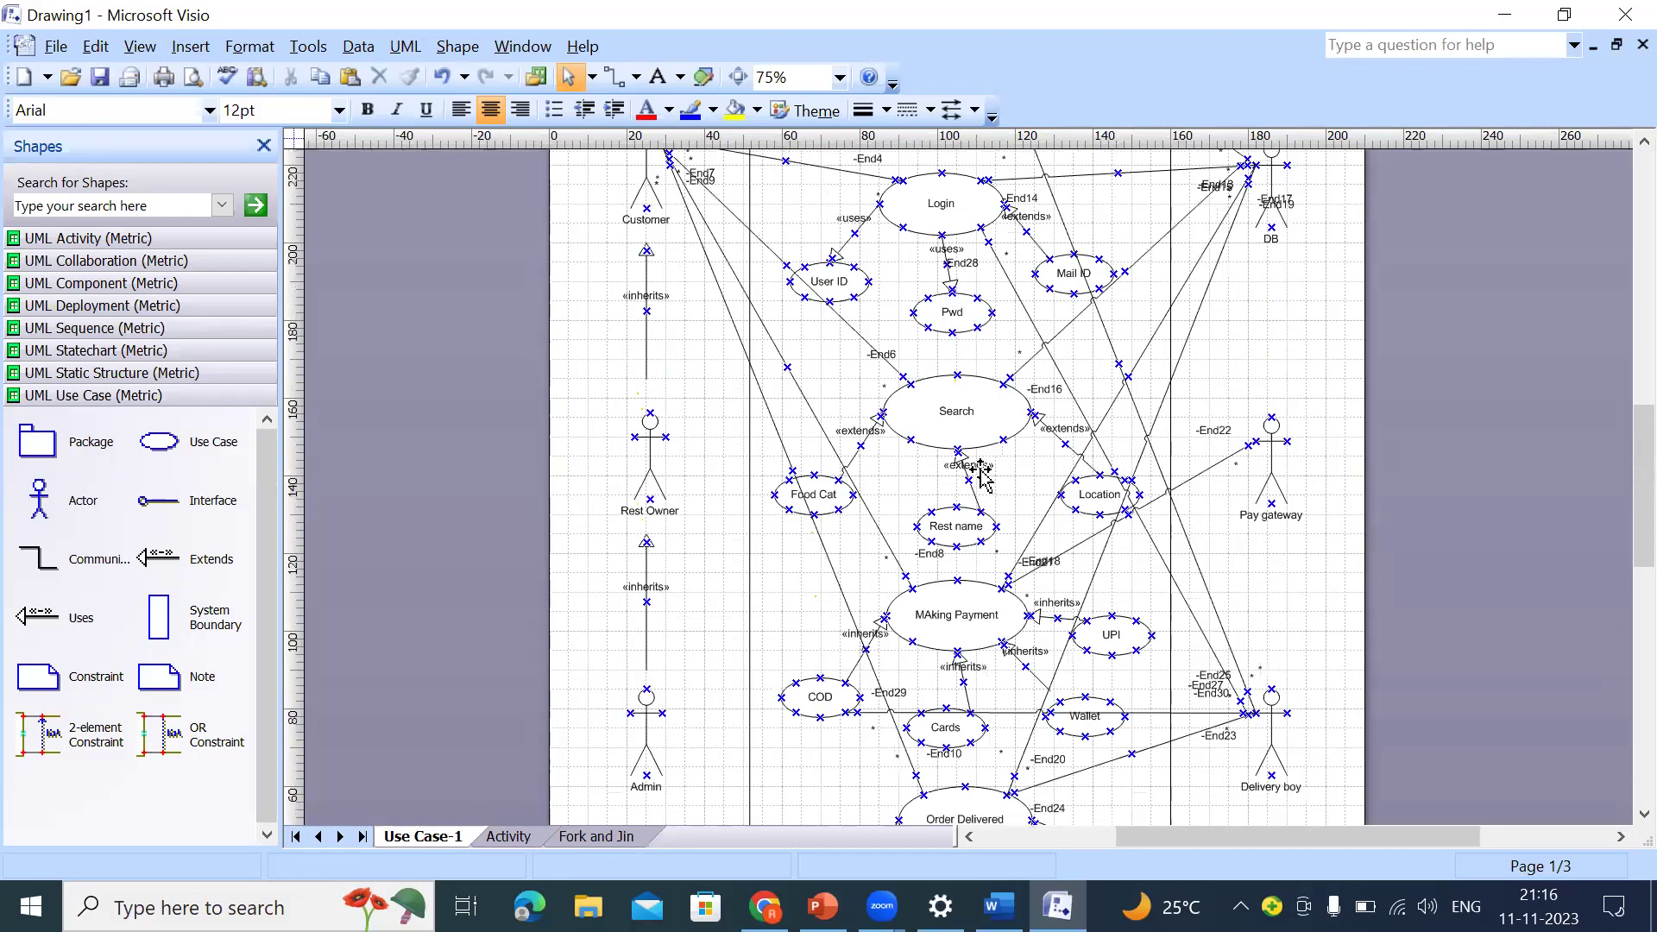
scroll(979, 473, down, 1)
scroll(1122, 453, down, 1)
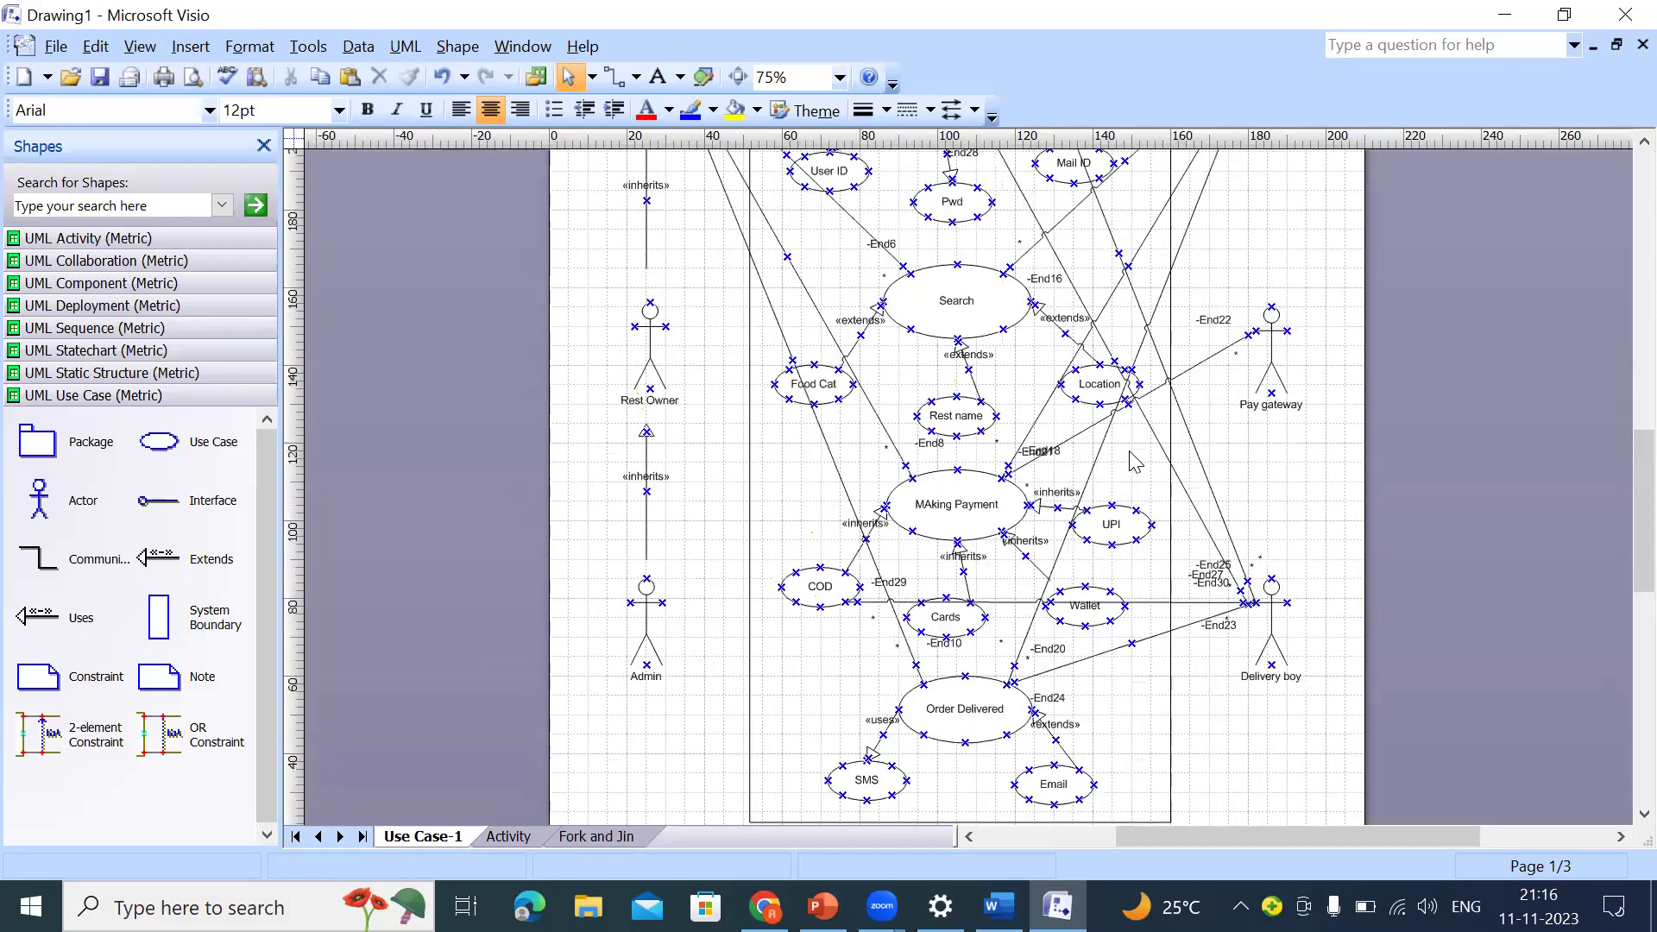
scroll(1056, 549, up, 2)
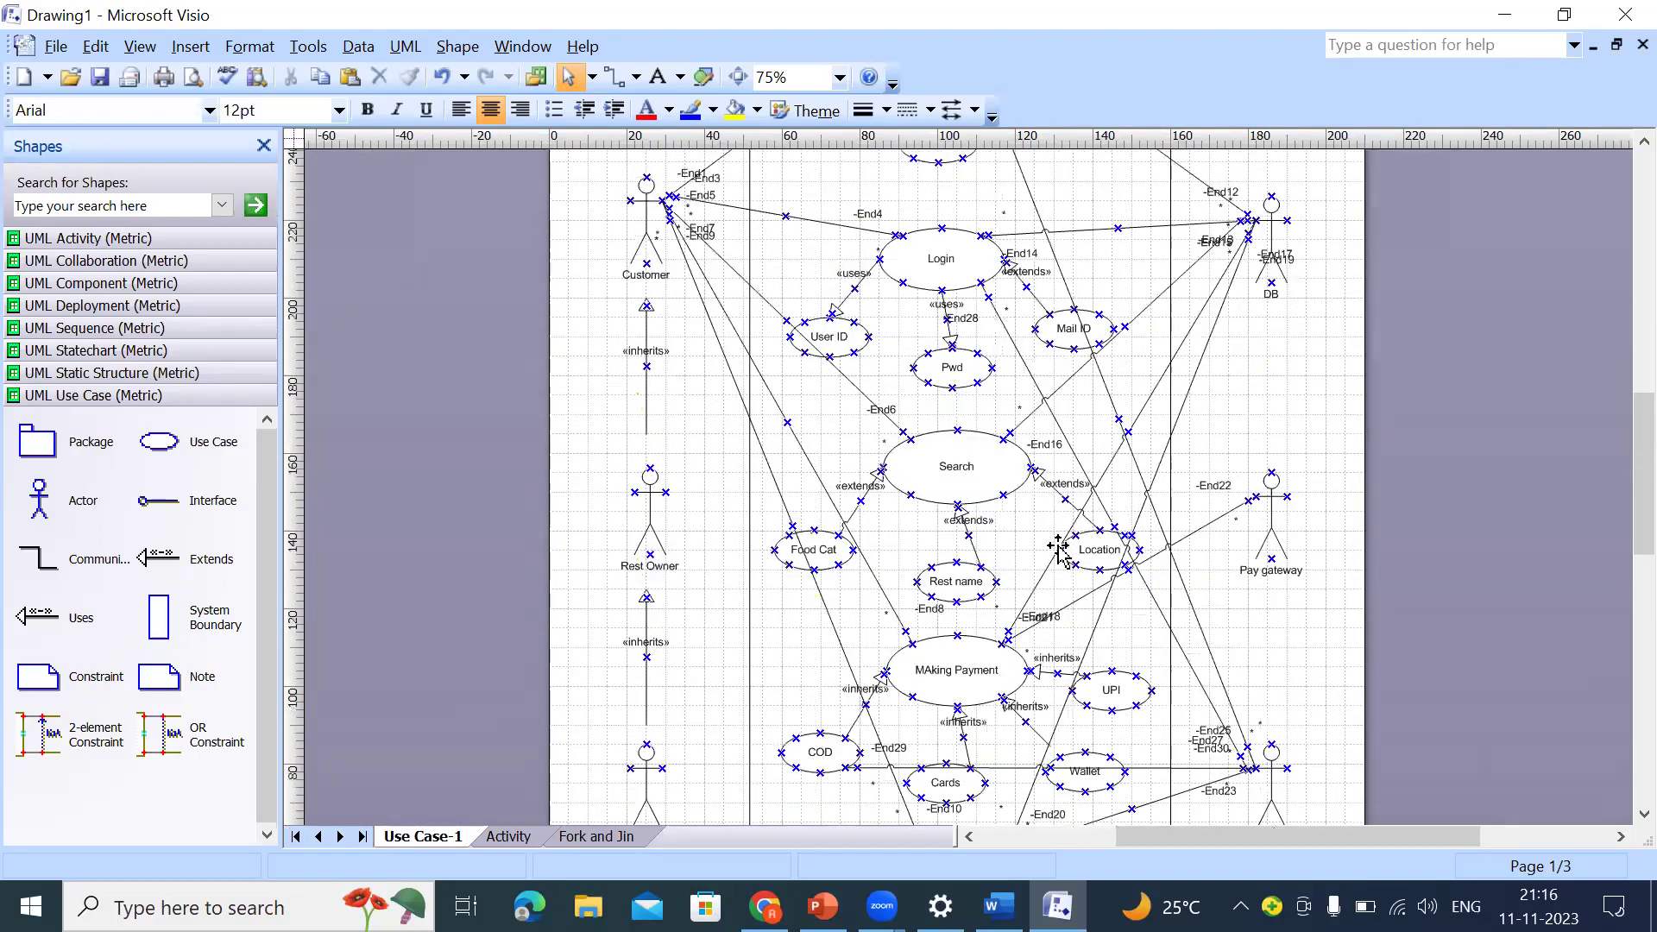
scroll(1058, 549, down, 4)
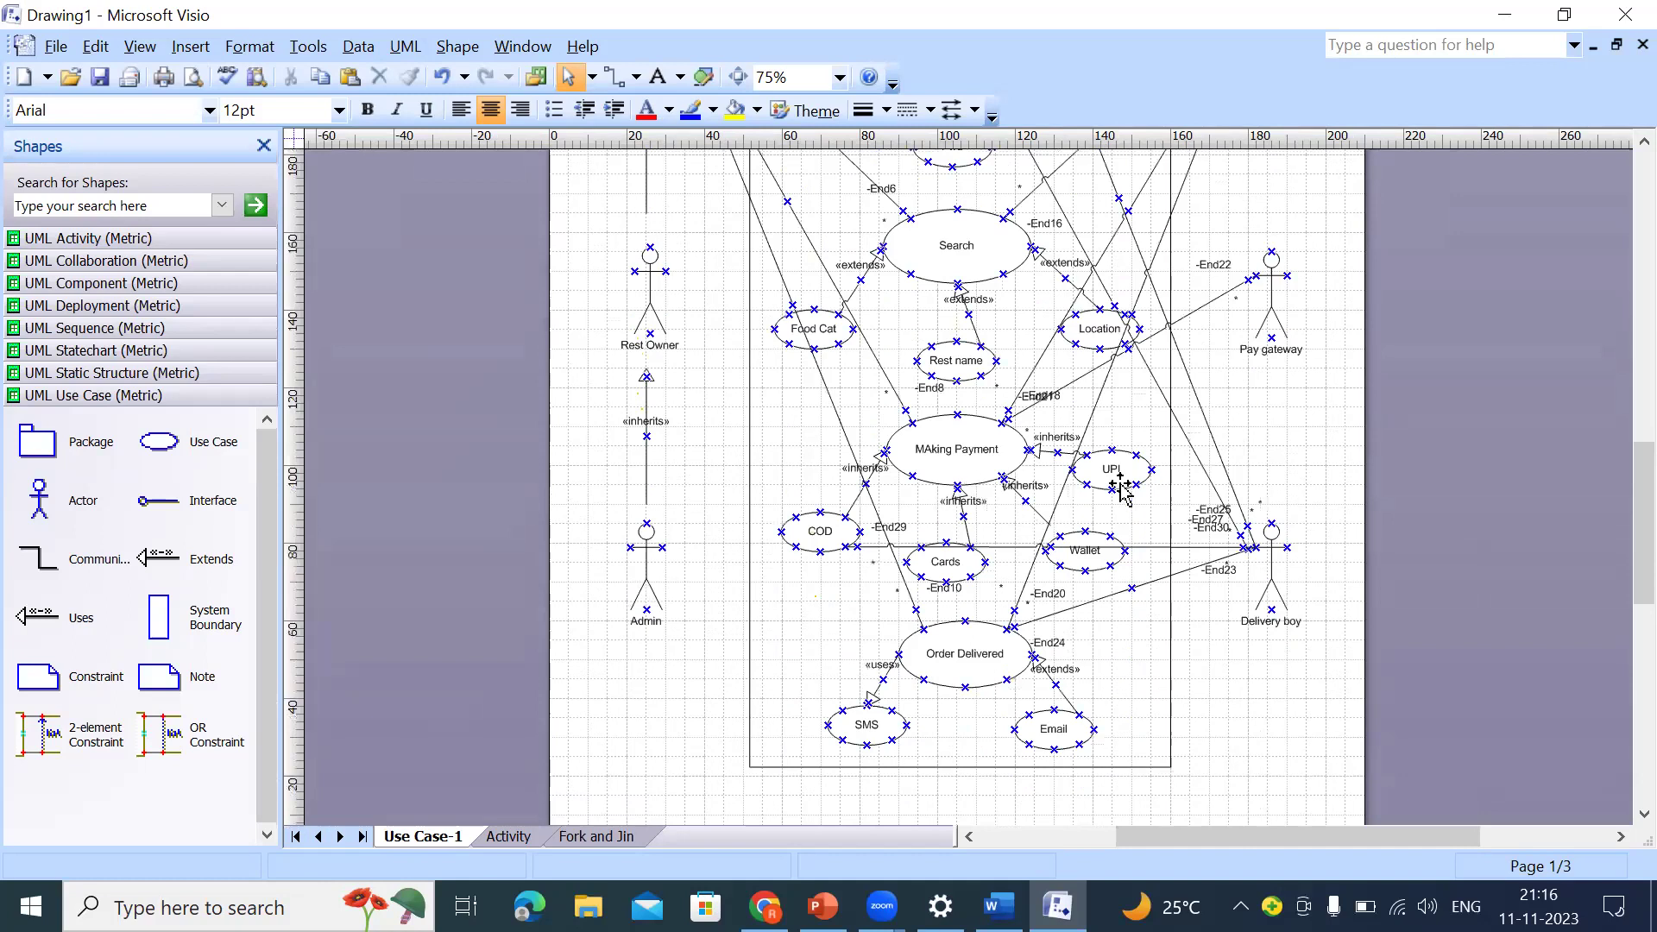
click(607, 837)
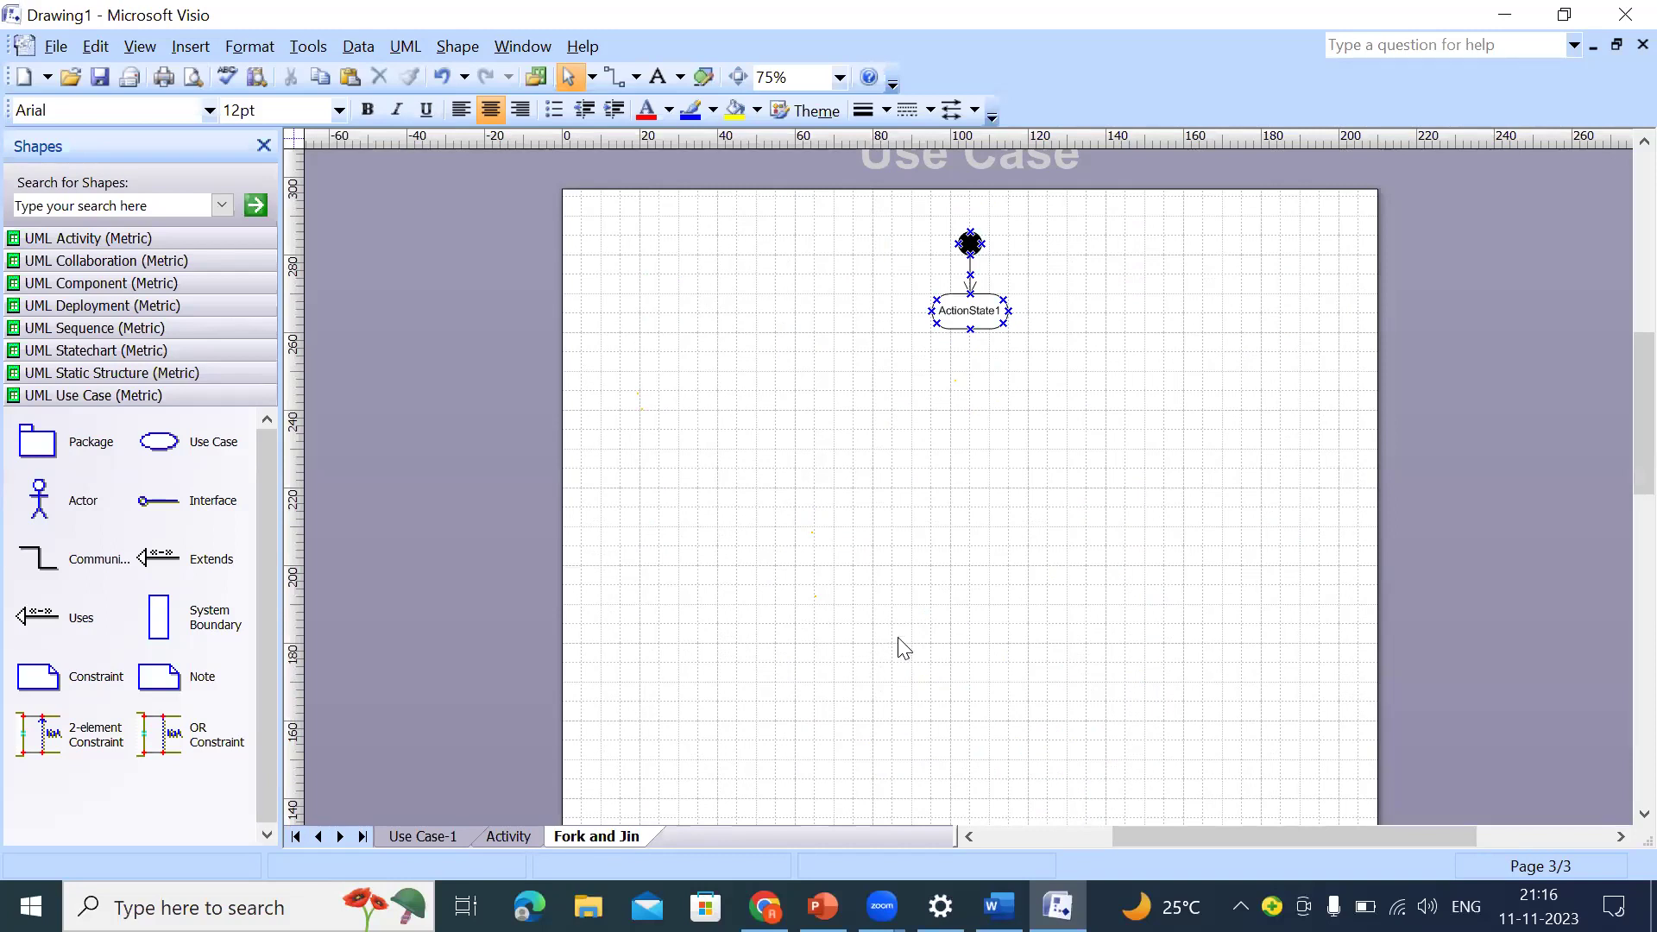
scroll(902, 649, down, 1)
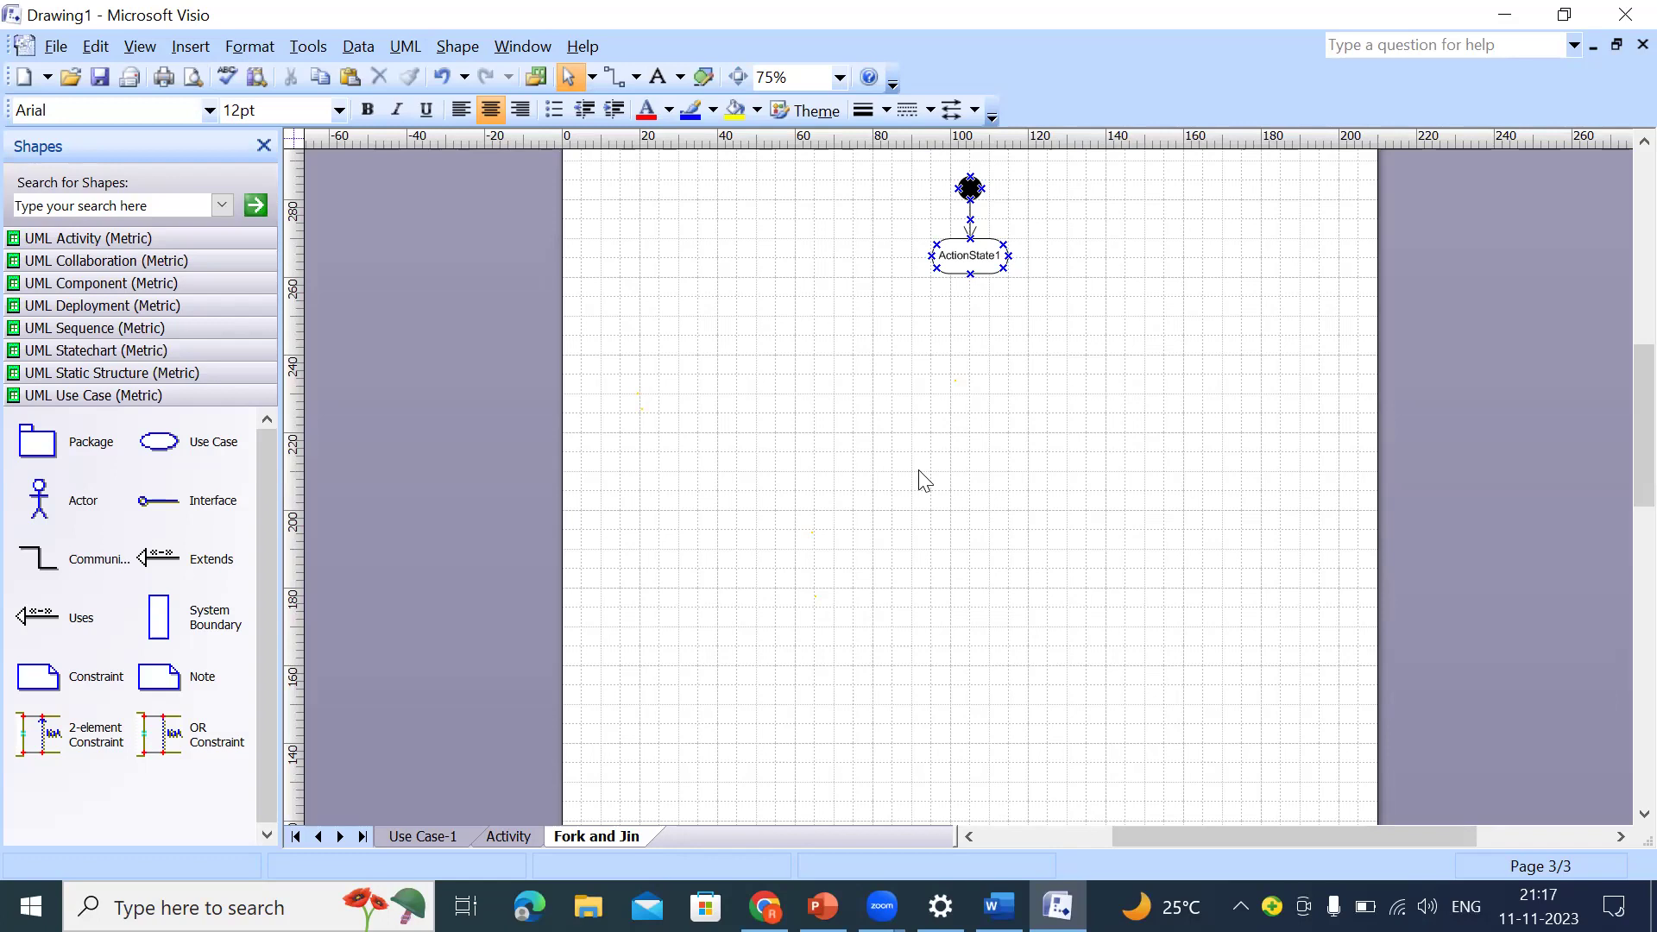
Step: Rename the action state below the initial state as "Ordee delivered"
double_click(974, 264)
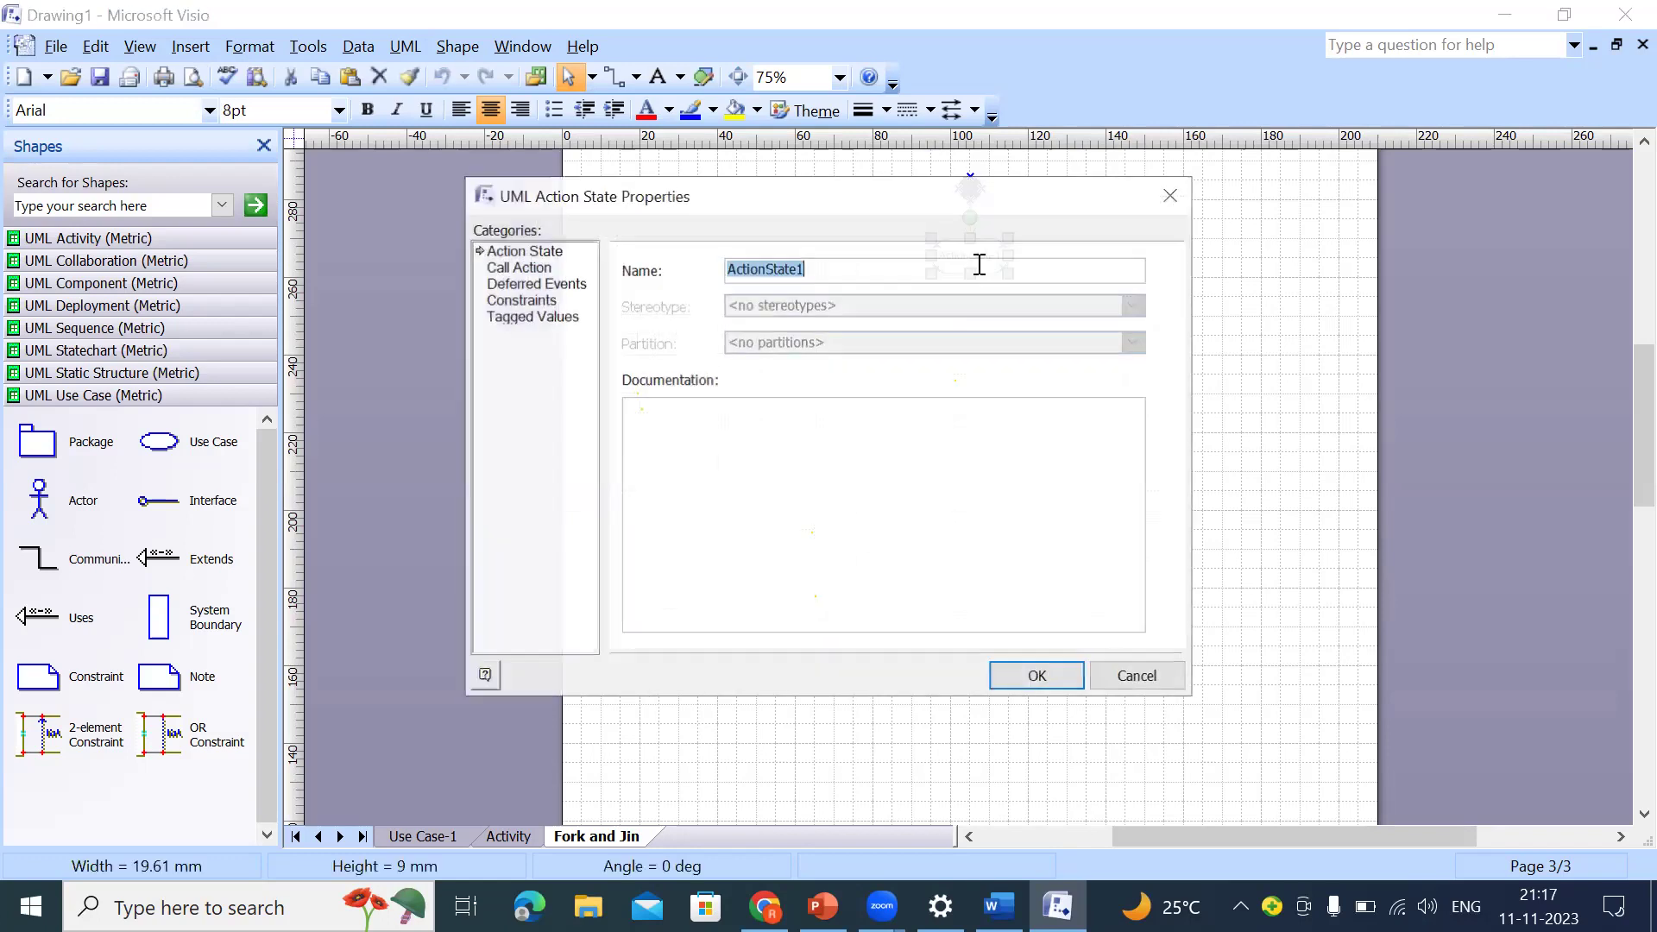
text(O)
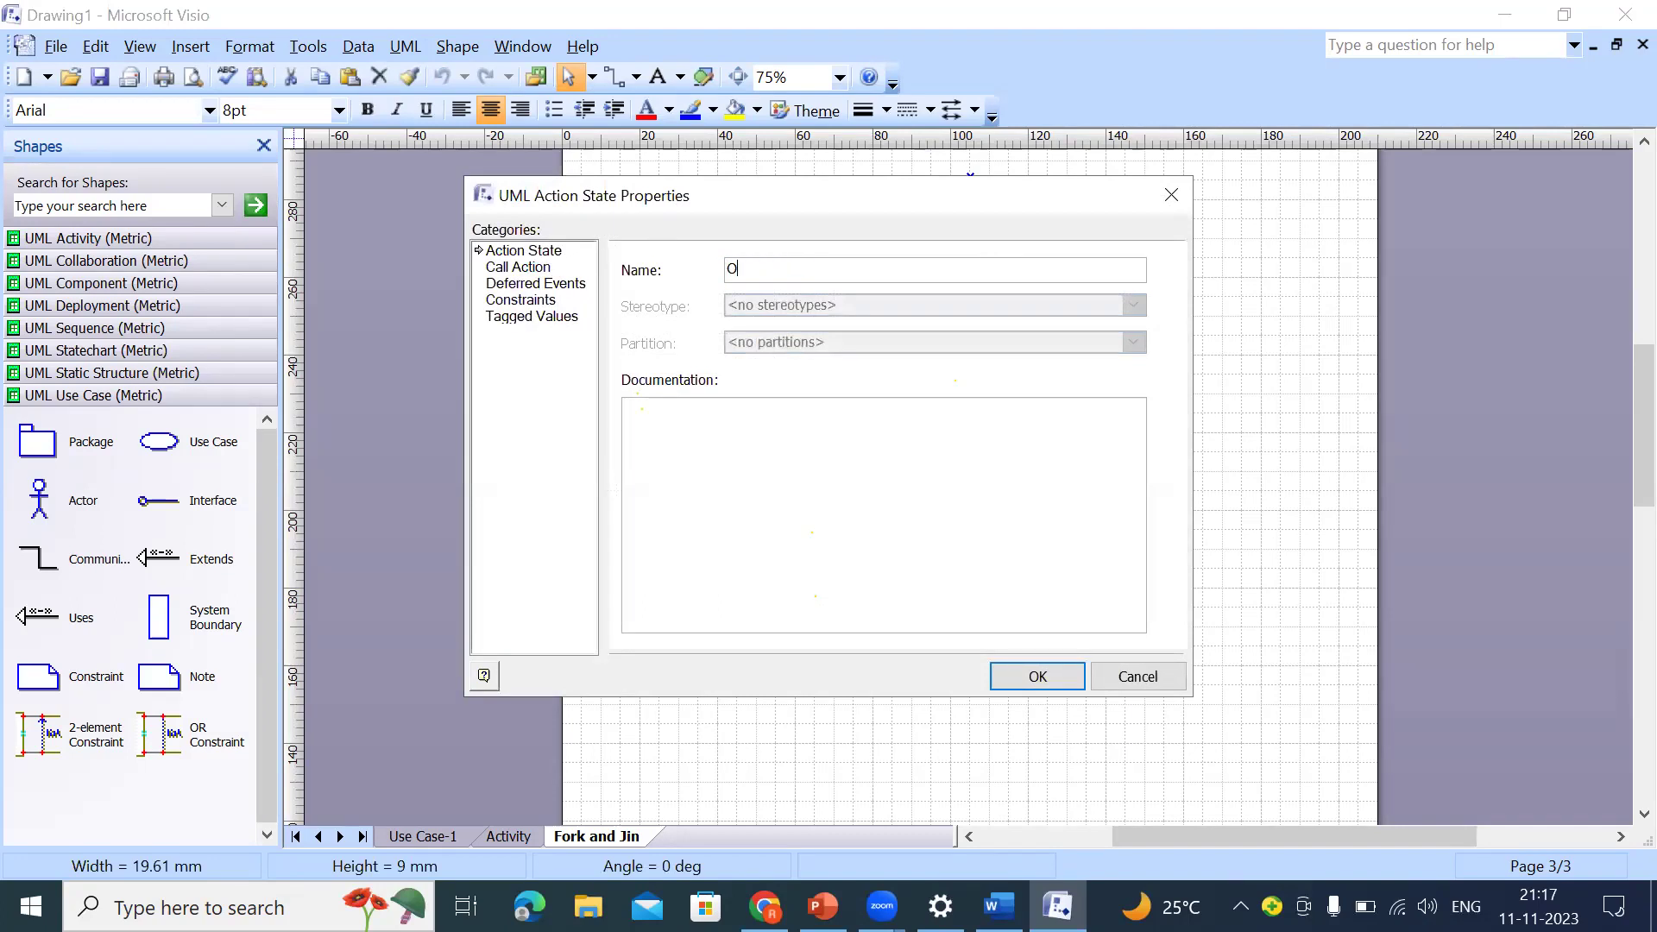
text(rdee delivered)
key(Return)
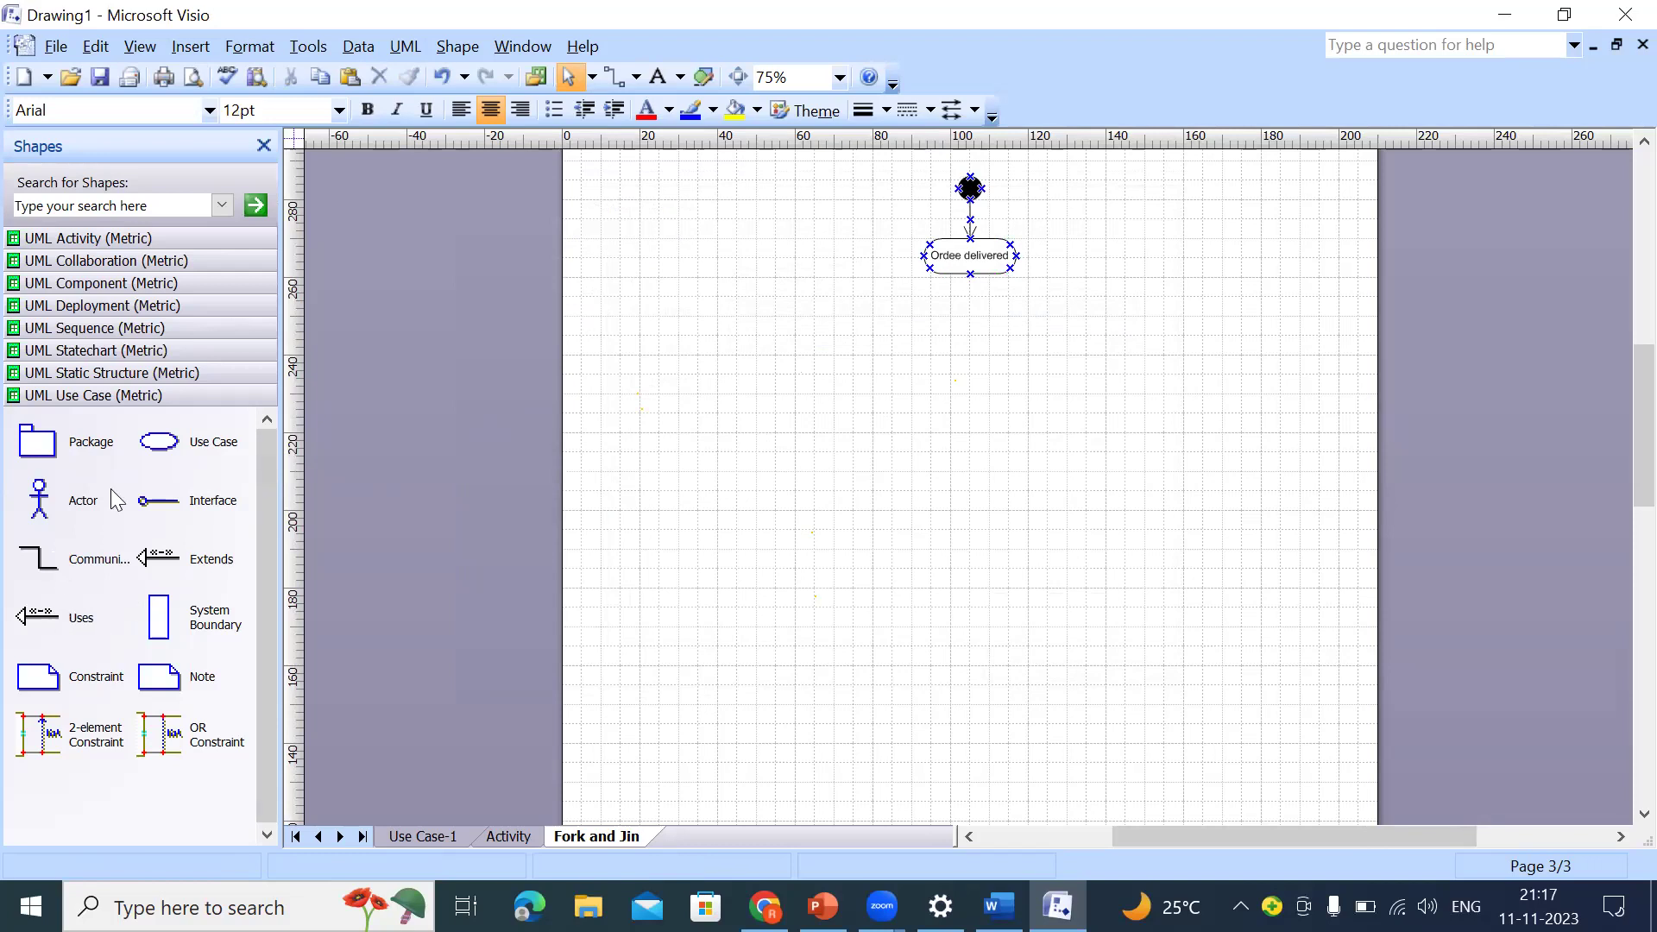
Step: Attach a short downward control flow to the bottom of the Ordee delivered action state
click(129, 240)
drag(44, 473, 970, 300)
click(995, 362)
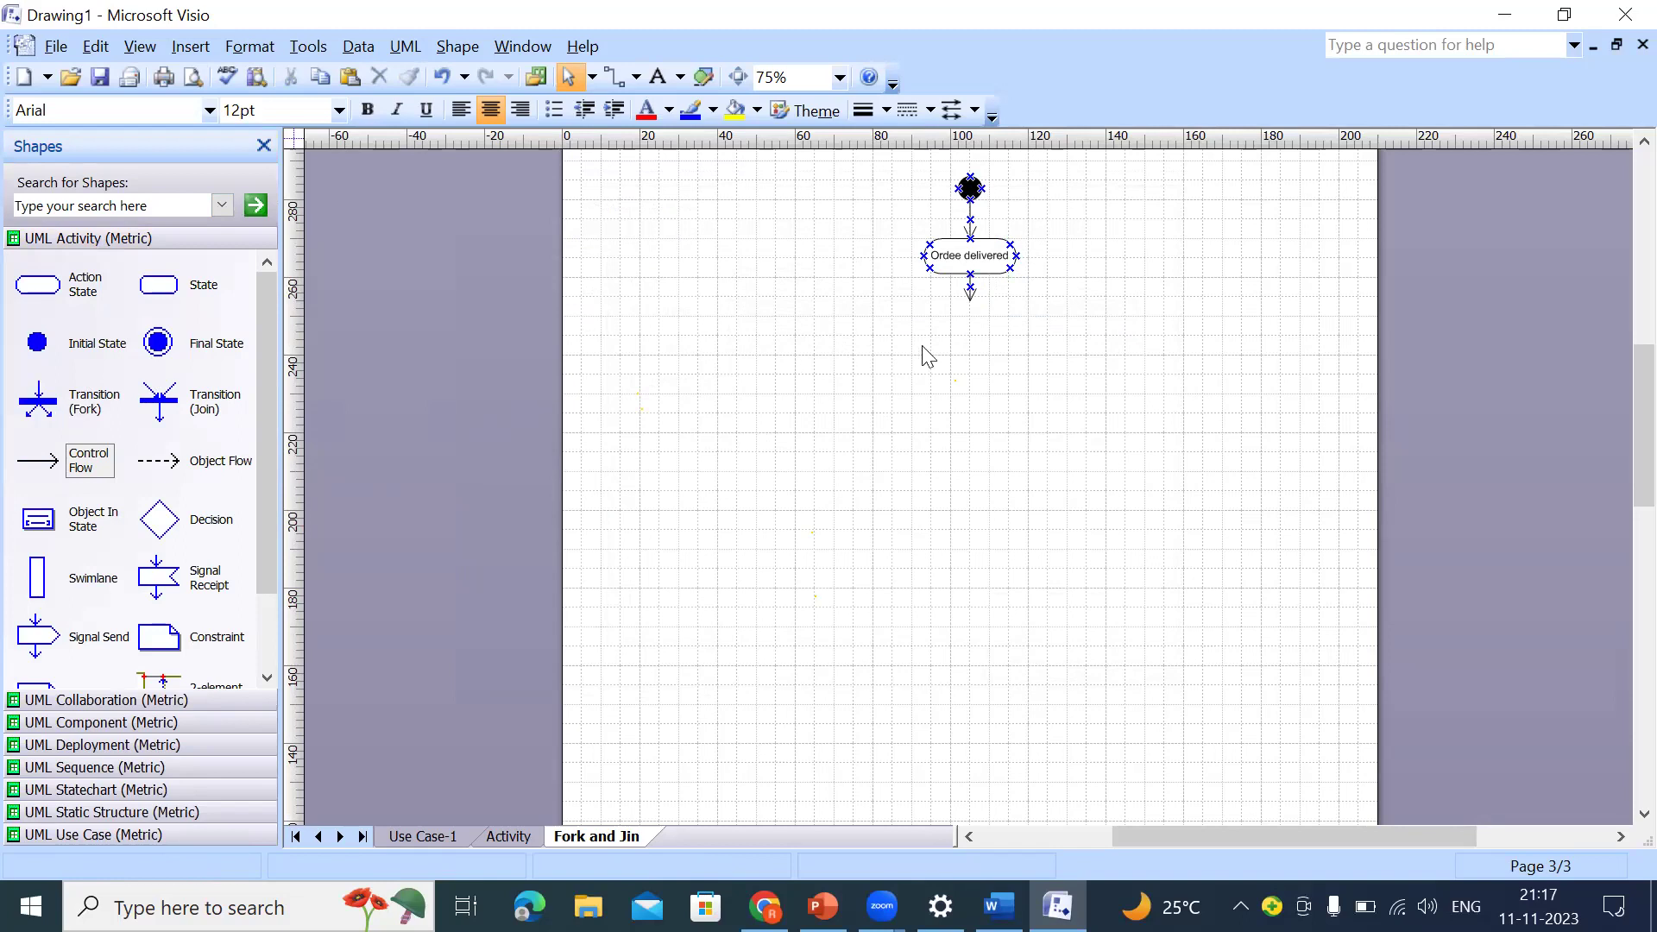
drag(970, 274, 970, 299)
key(ctrl+z)
Step: Add a horizontal fork bar at the end of the control flow below Ordee delivered and stretch it both ways to about 154 mm long
drag(38, 405, 964, 316)
drag(78, 462, 1176, 301)
click(983, 319)
drag(938, 299, 671, 299)
drag(1164, 301, 1268, 300)
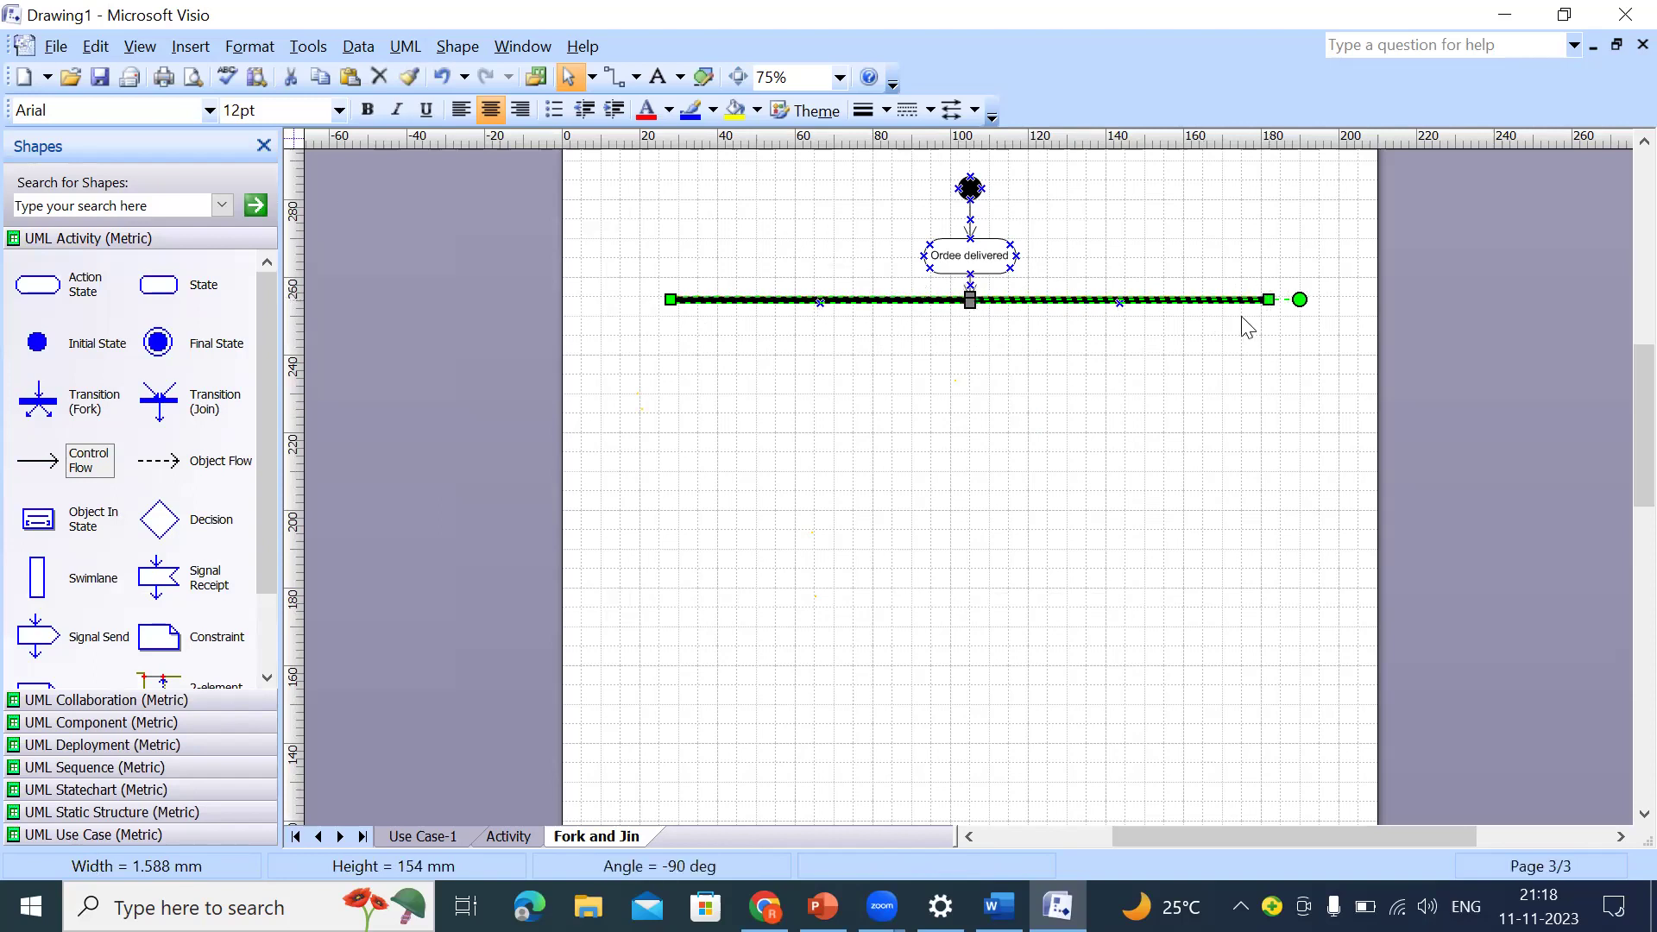
click(1041, 275)
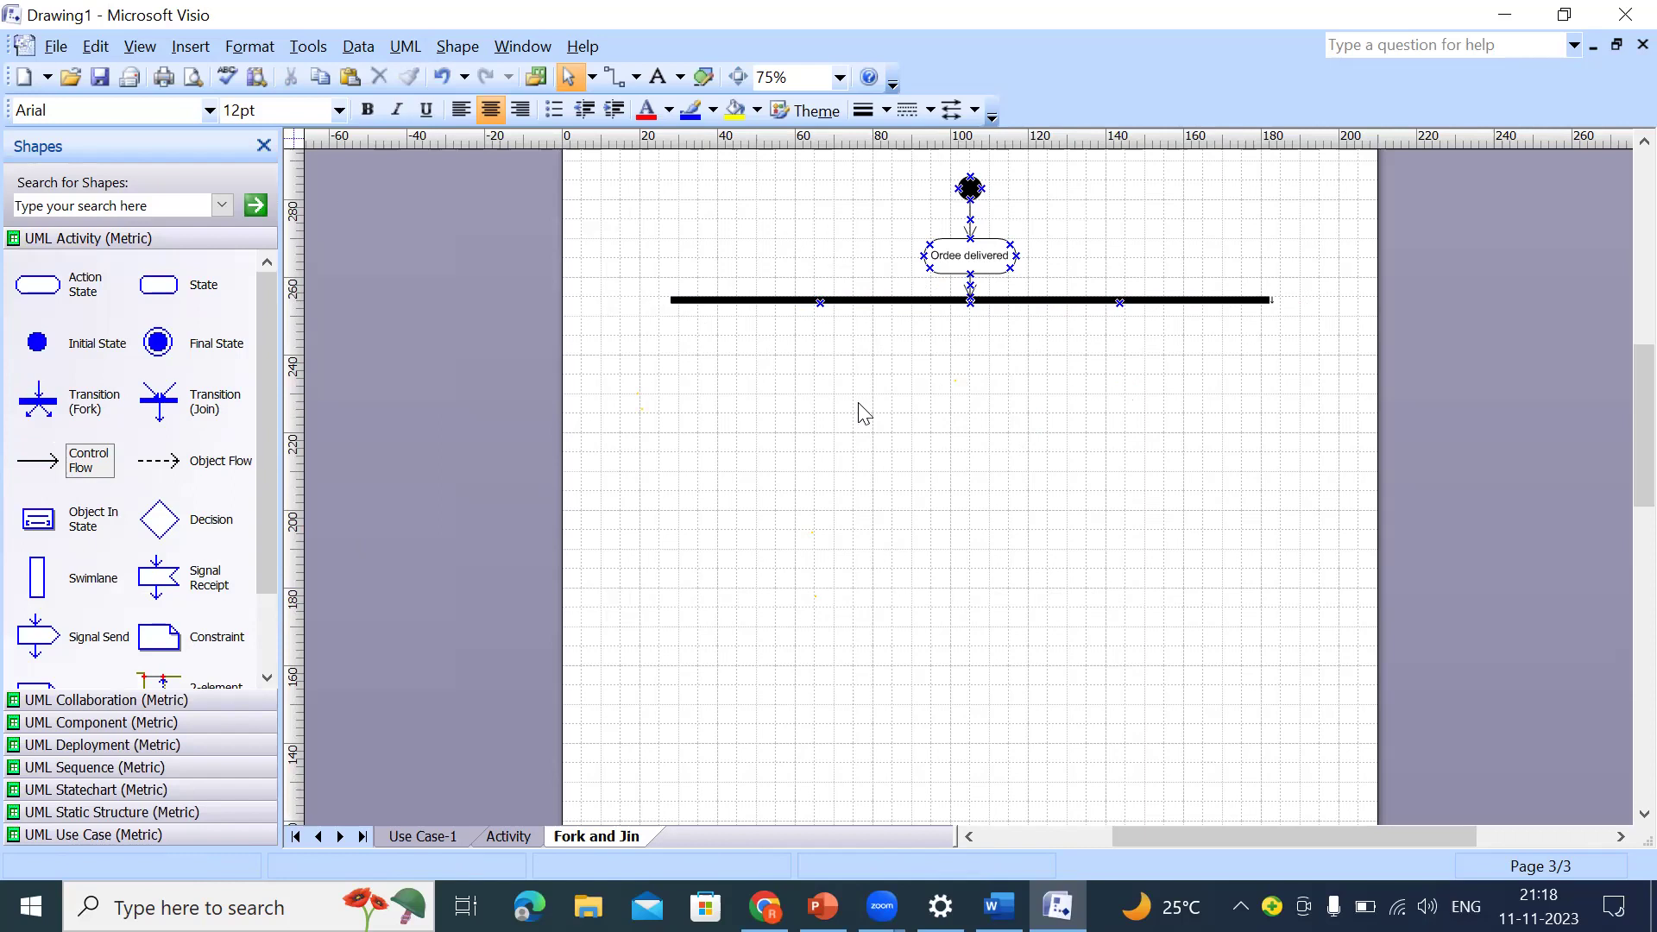
Step: Add three action states in a row below the fork bar on the Fork and Jin page
click(423, 836)
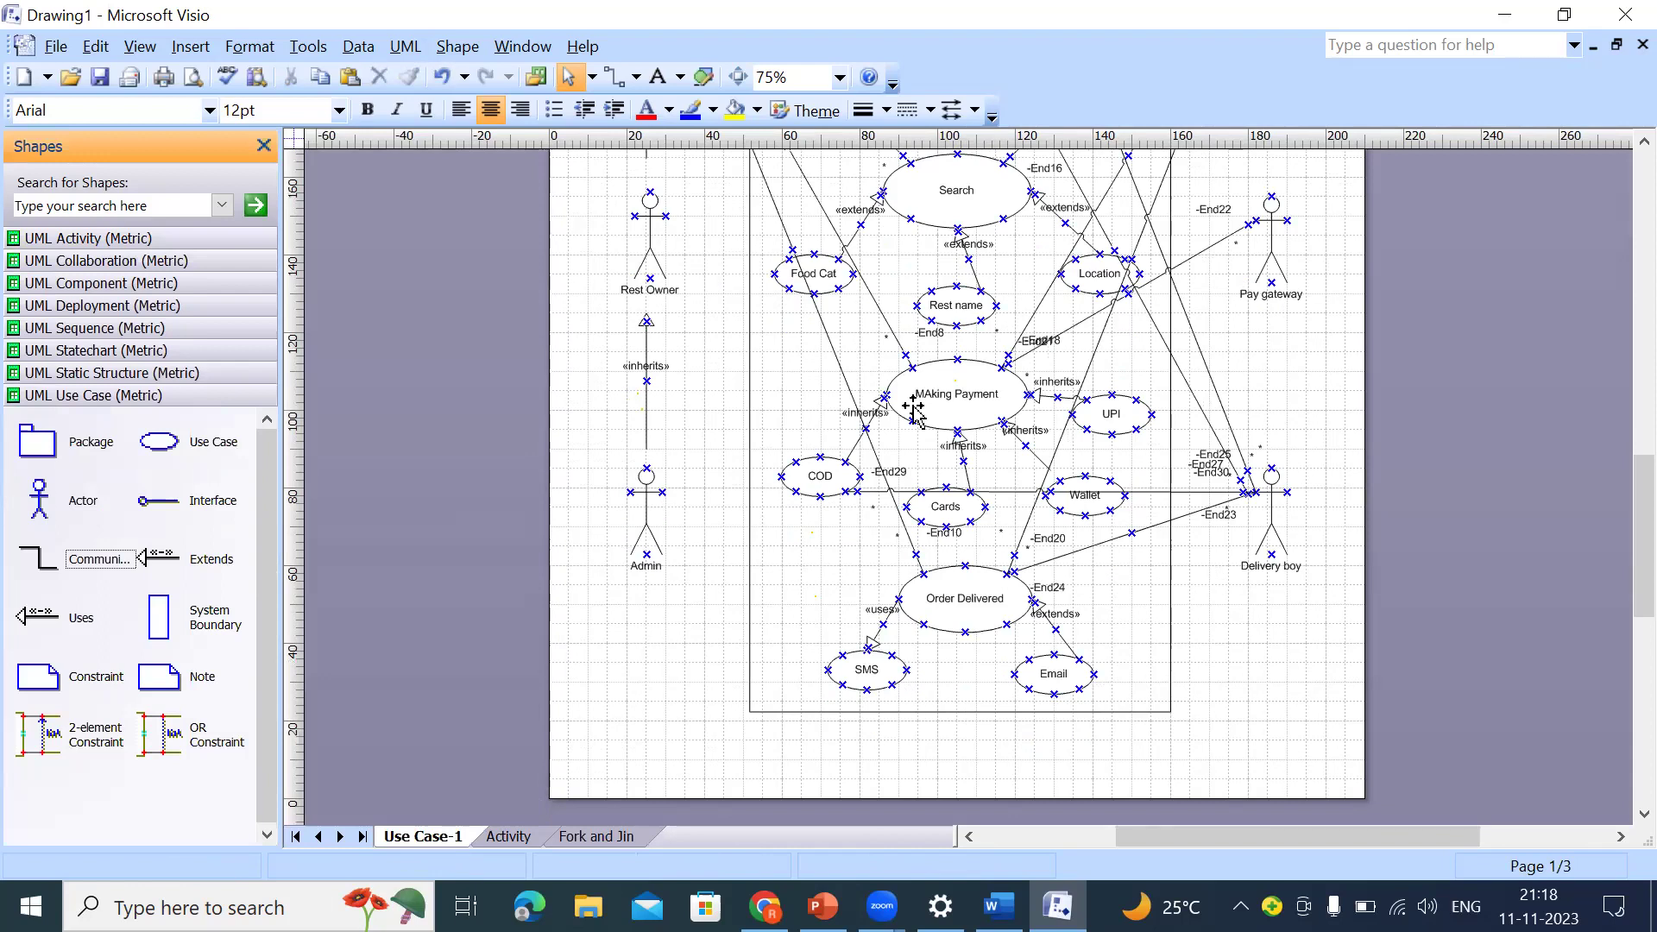
click(608, 837)
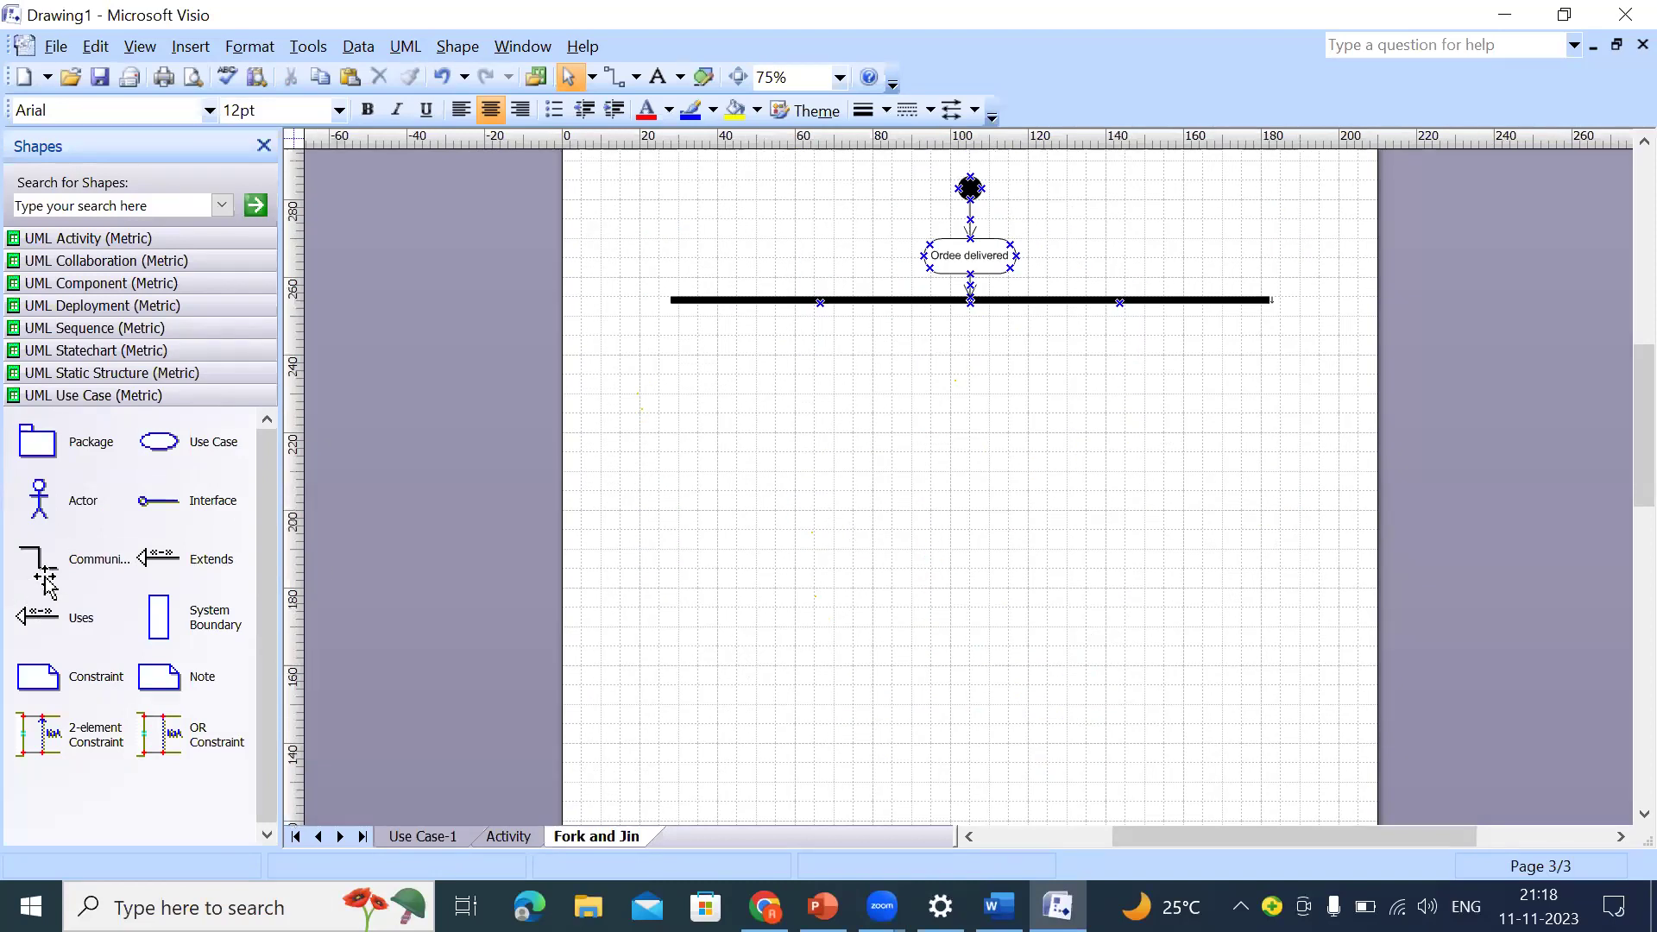
click(55, 240)
drag(66, 297, 835, 399)
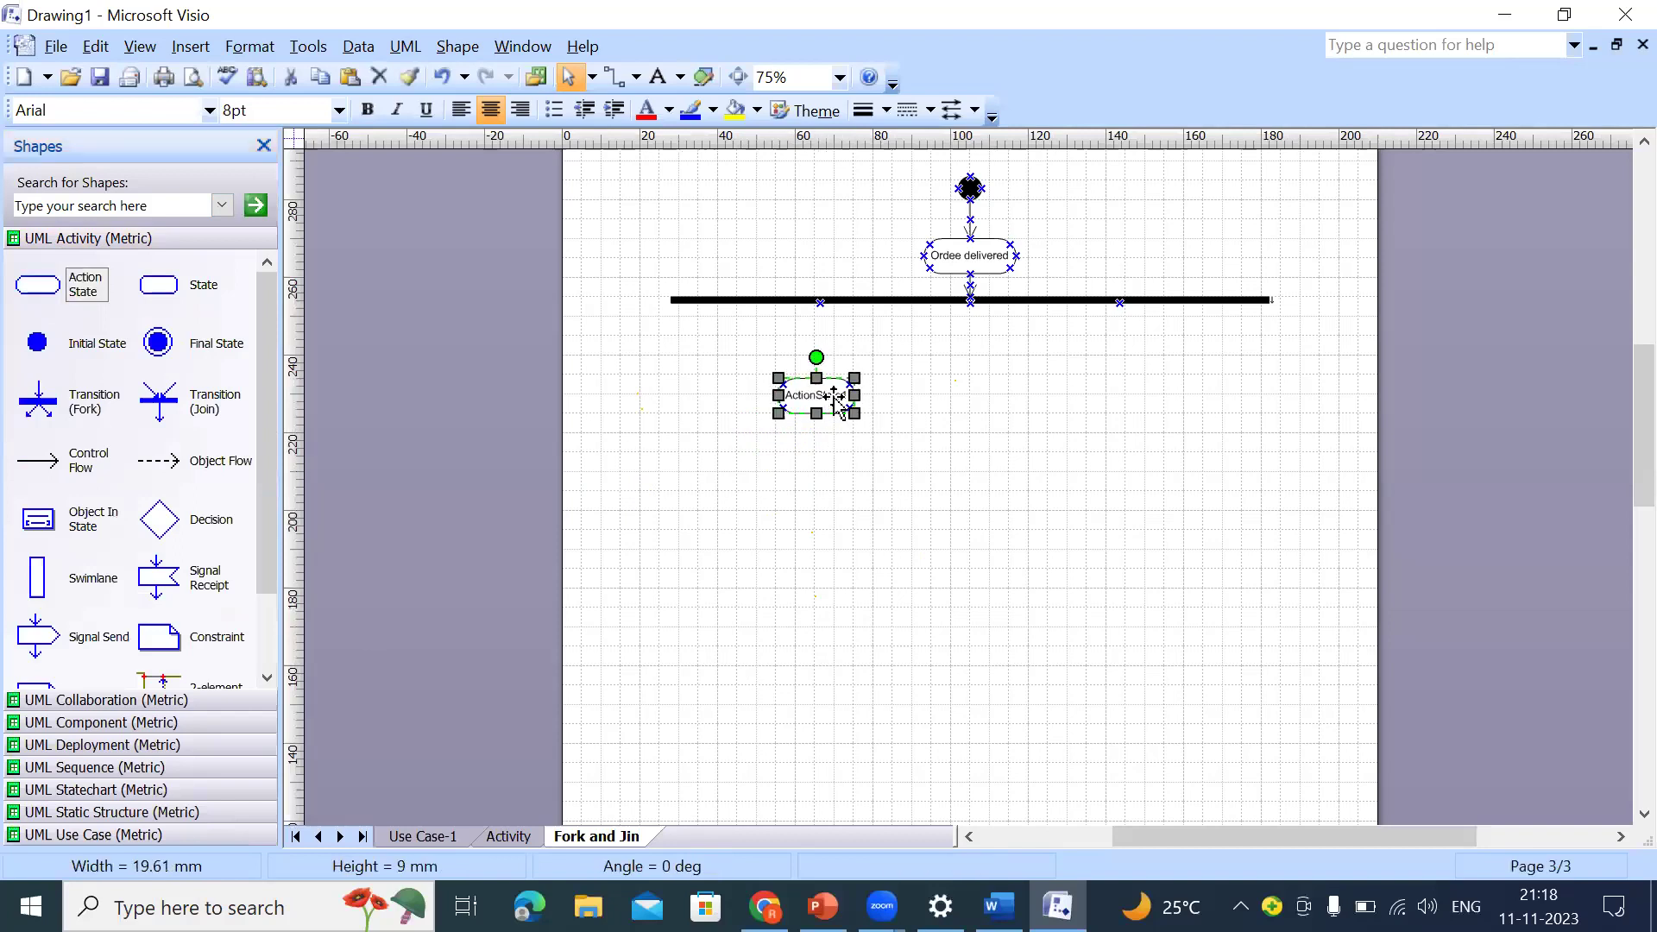
drag(38, 285, 967, 400)
drag(37, 298, 1137, 402)
Step: Name the leftmost action state below the fork bar SMS
click(816, 397)
double_click(816, 397)
text(SM)
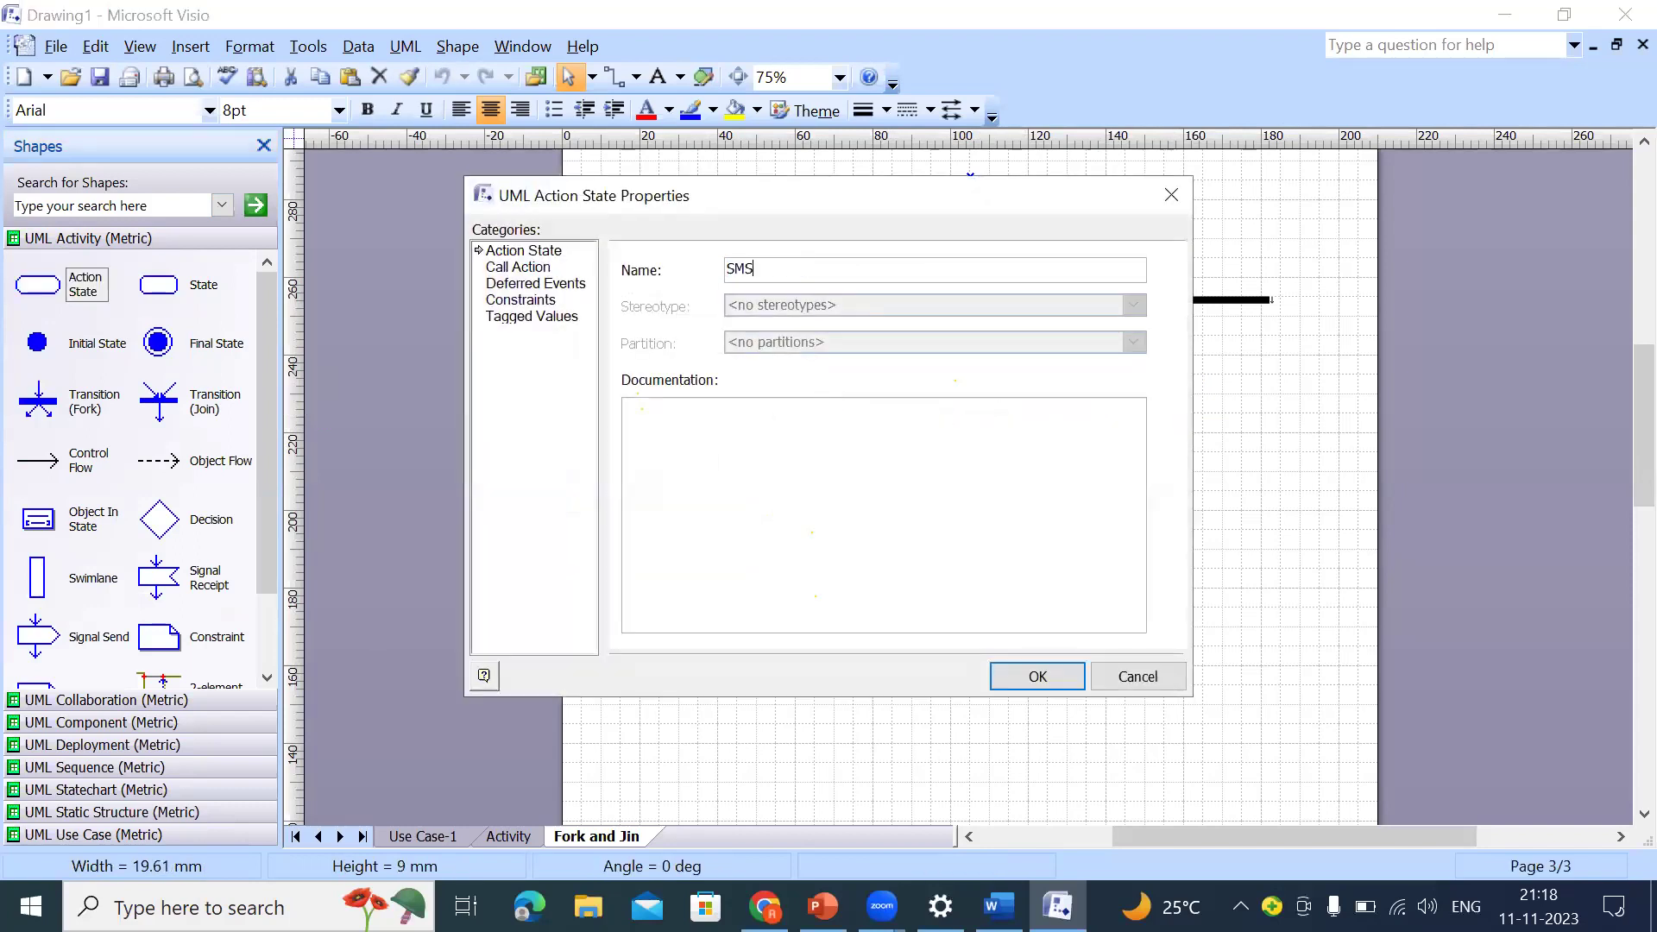
text(S)
click(1037, 677)
Step: Name the middle action state below the fork bar EMAIL and the rightmost one OTP
click(979, 397)
double_click(979, 397)
text(EMAIL)
key(Return)
click(1137, 399)
double_click(1137, 396)
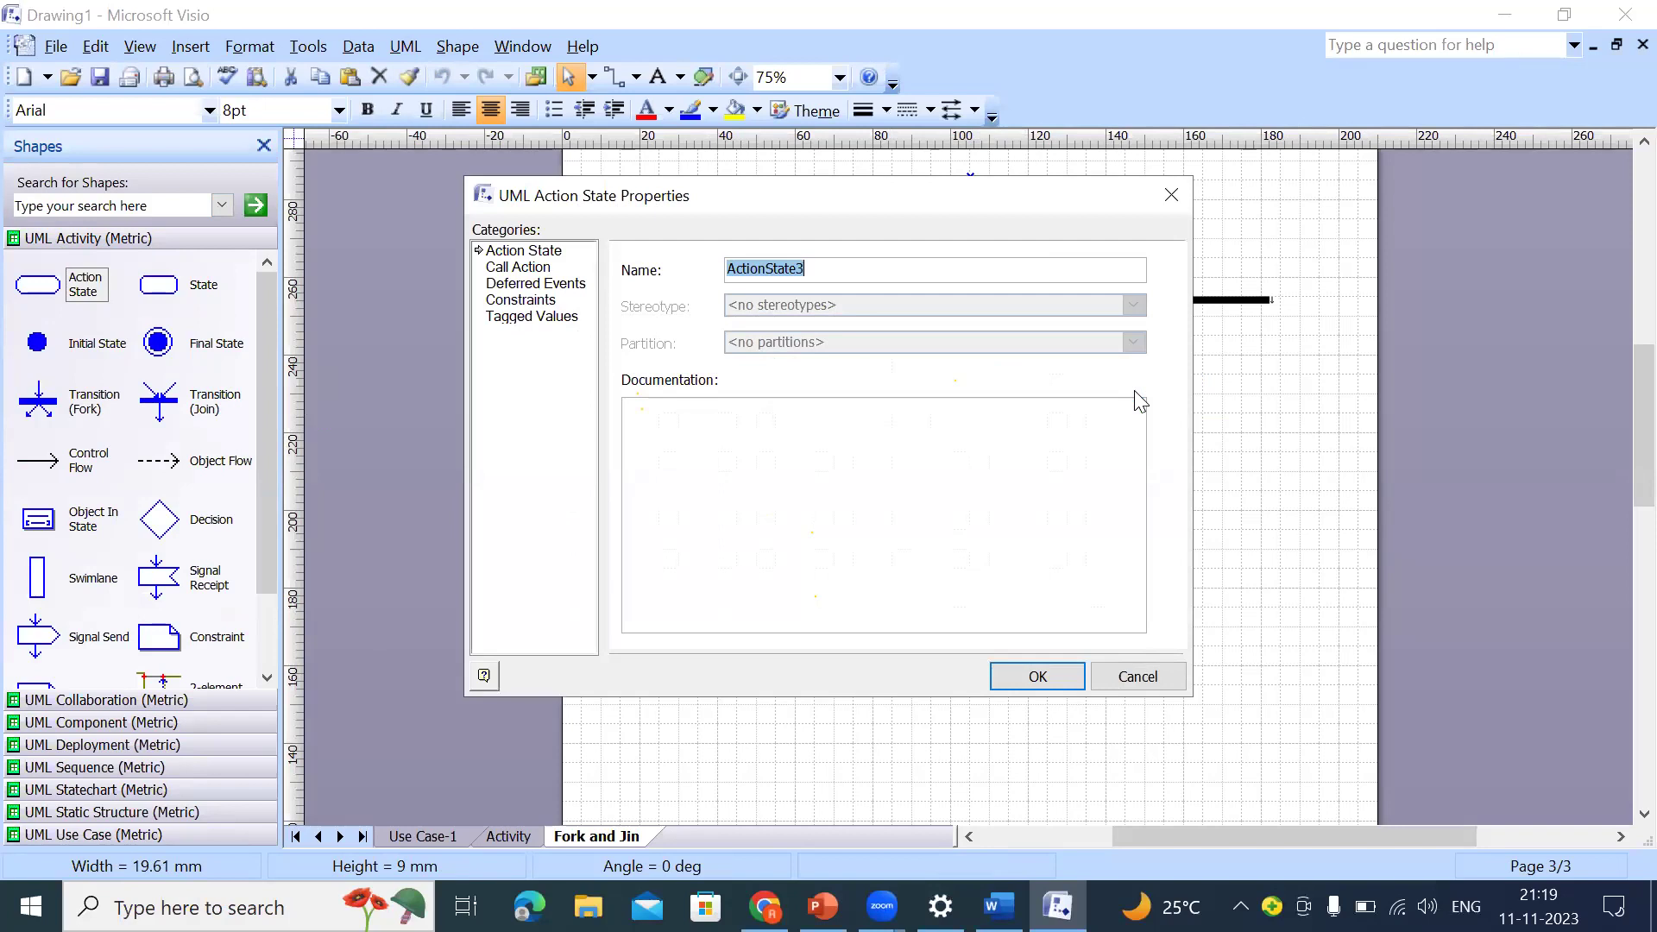
text(OTP)
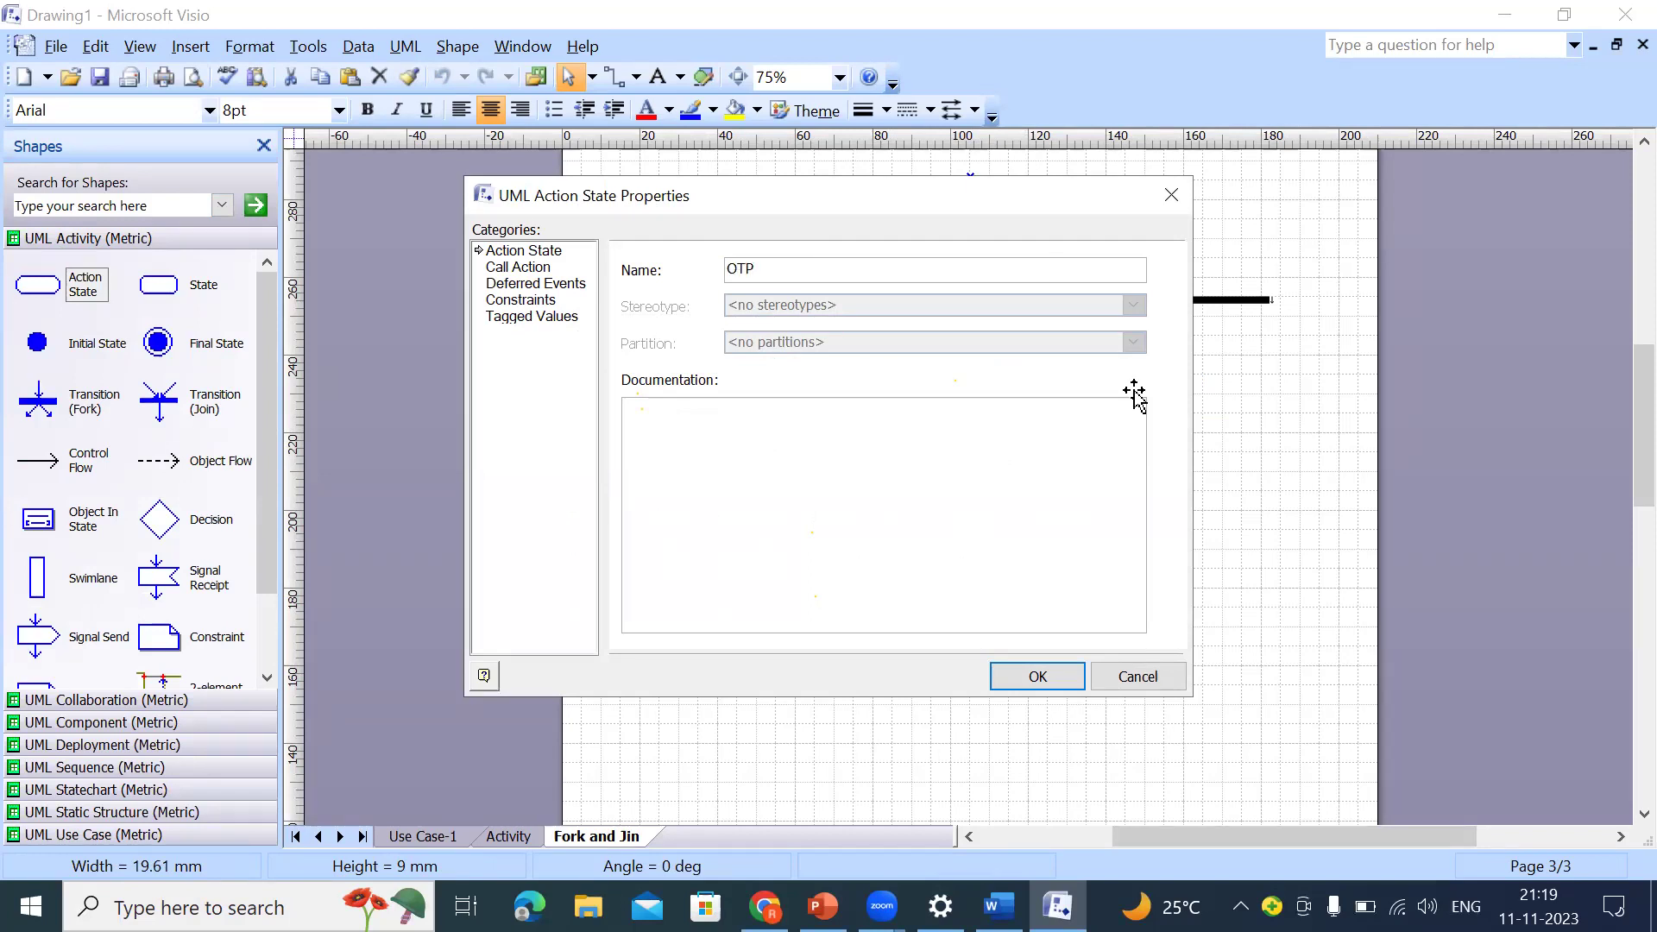
key(Return)
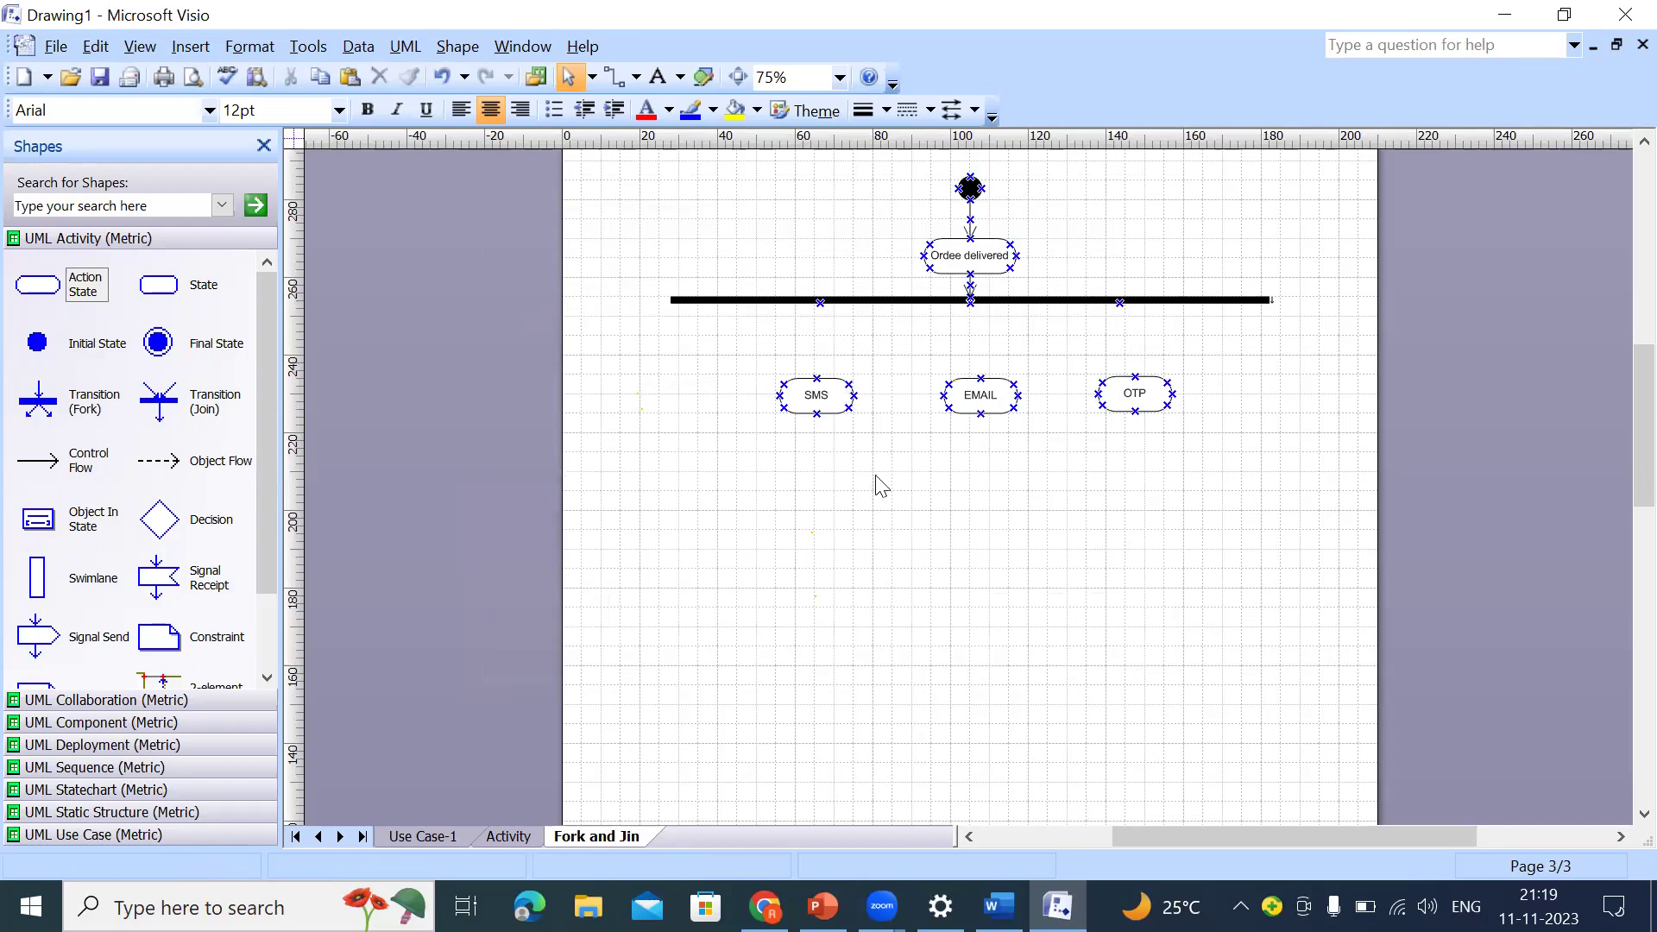
Step: Connect the fork bar to SMS, EMAIL and OTP with control flows, shifting EMAIL and OTP slightly left to straighten their arrows
scroll(903, 328, down, 1)
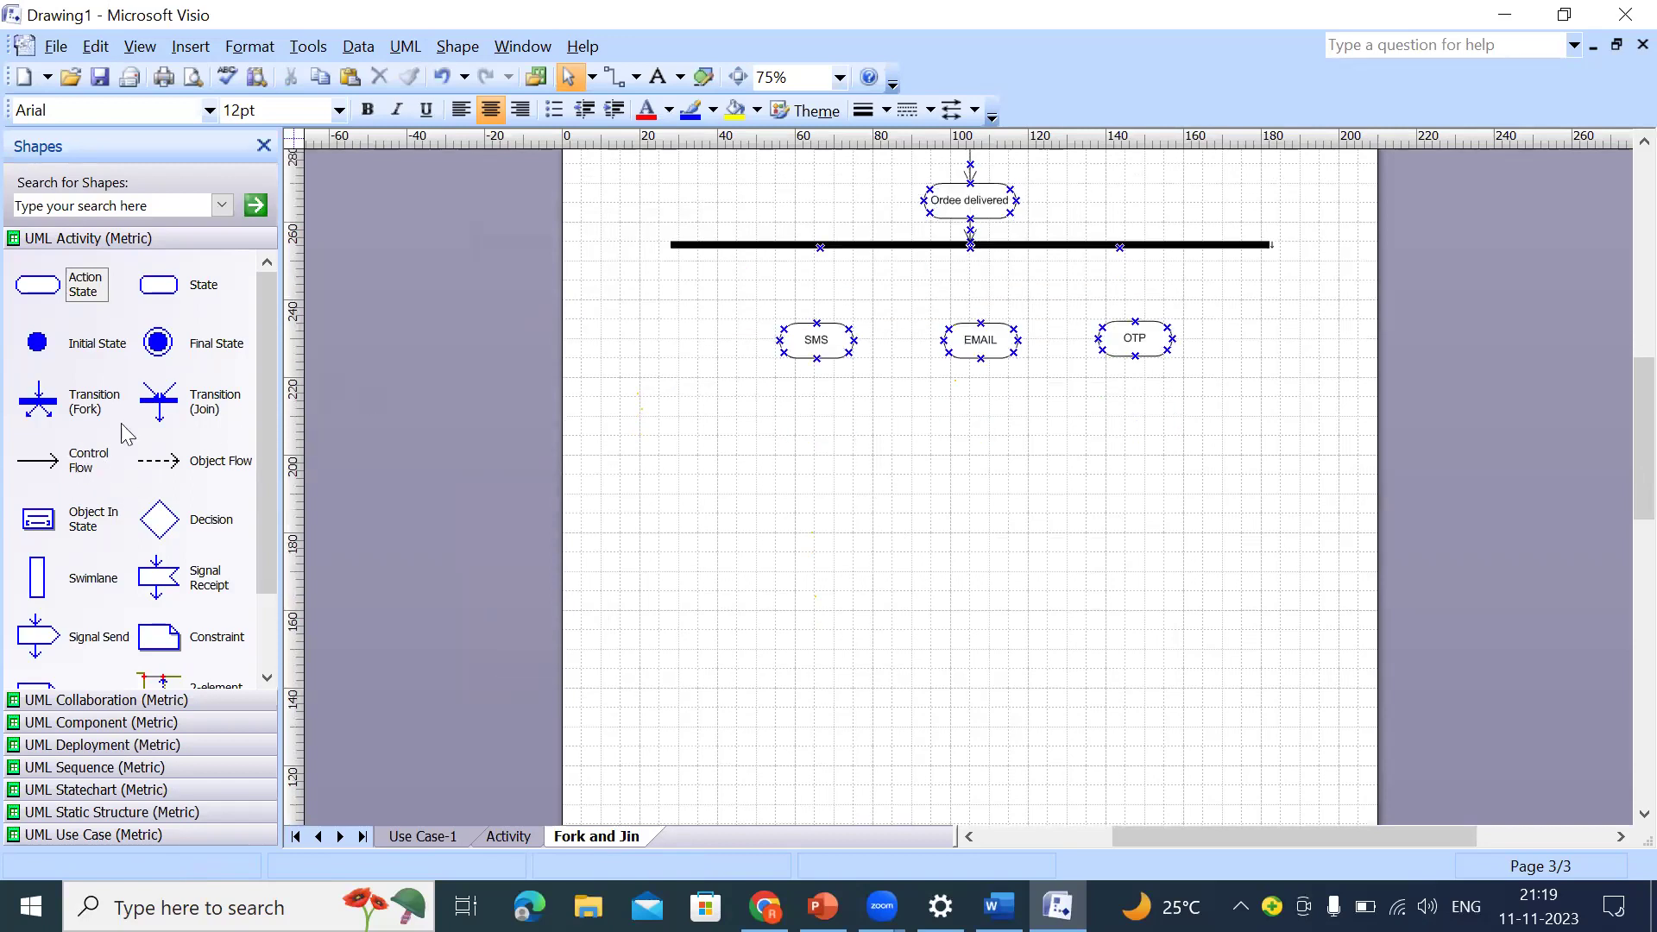
drag(87, 460, 639, 436)
mouse_move(767, 346)
mouse_down()
mouse_move(872, 271)
mouse_move(850, 259)
mouse_move(906, 250)
mouse_move(818, 324)
mouse_up()
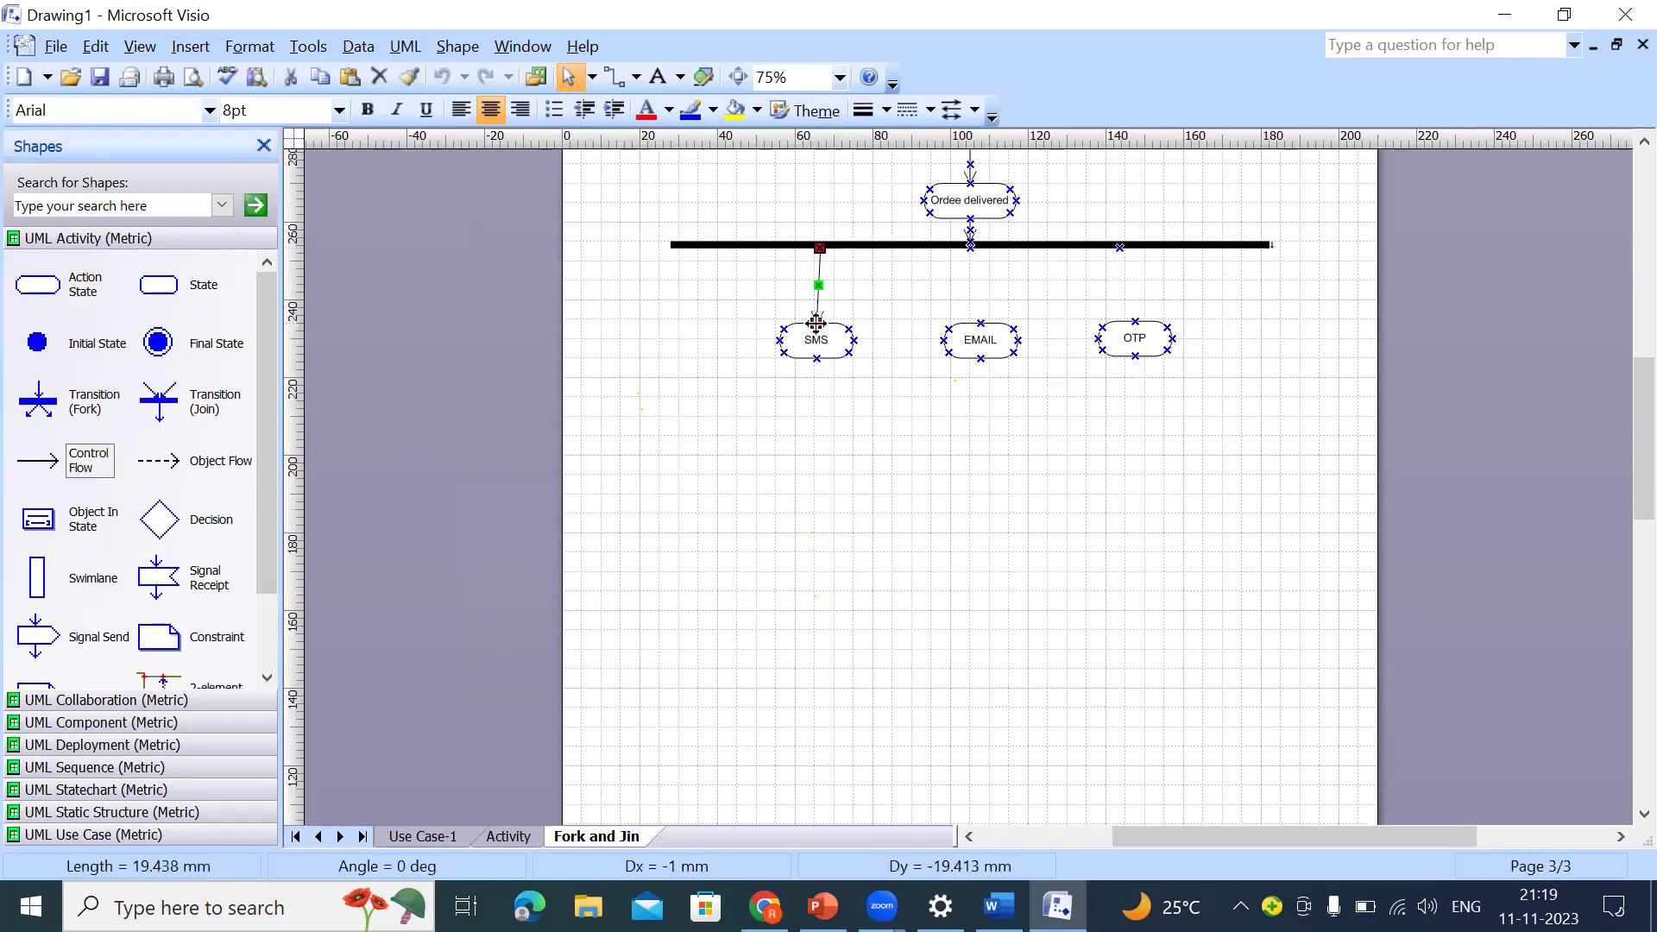
drag(35, 470, 980, 324)
drag(68, 462, 1153, 342)
click(899, 374)
drag(981, 340, 971, 342)
click(976, 407)
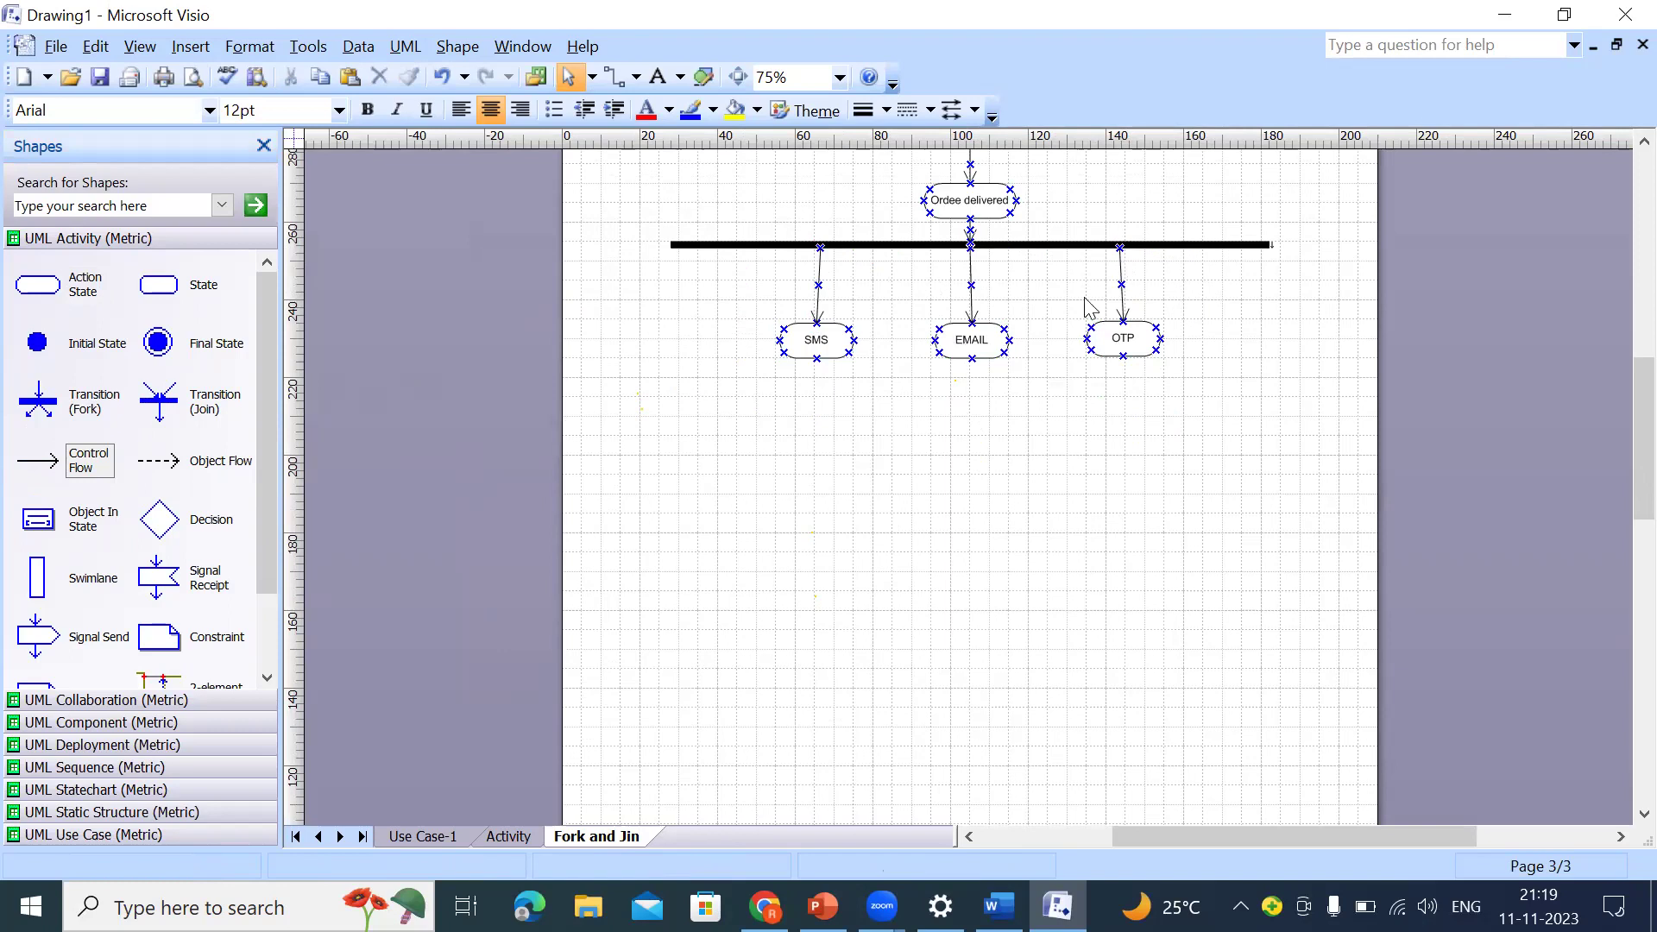
Step: Place a loose control flow on the empty lower area and a horizontal join bar about 150 mm long below the three action states
drag(42, 466, 721, 625)
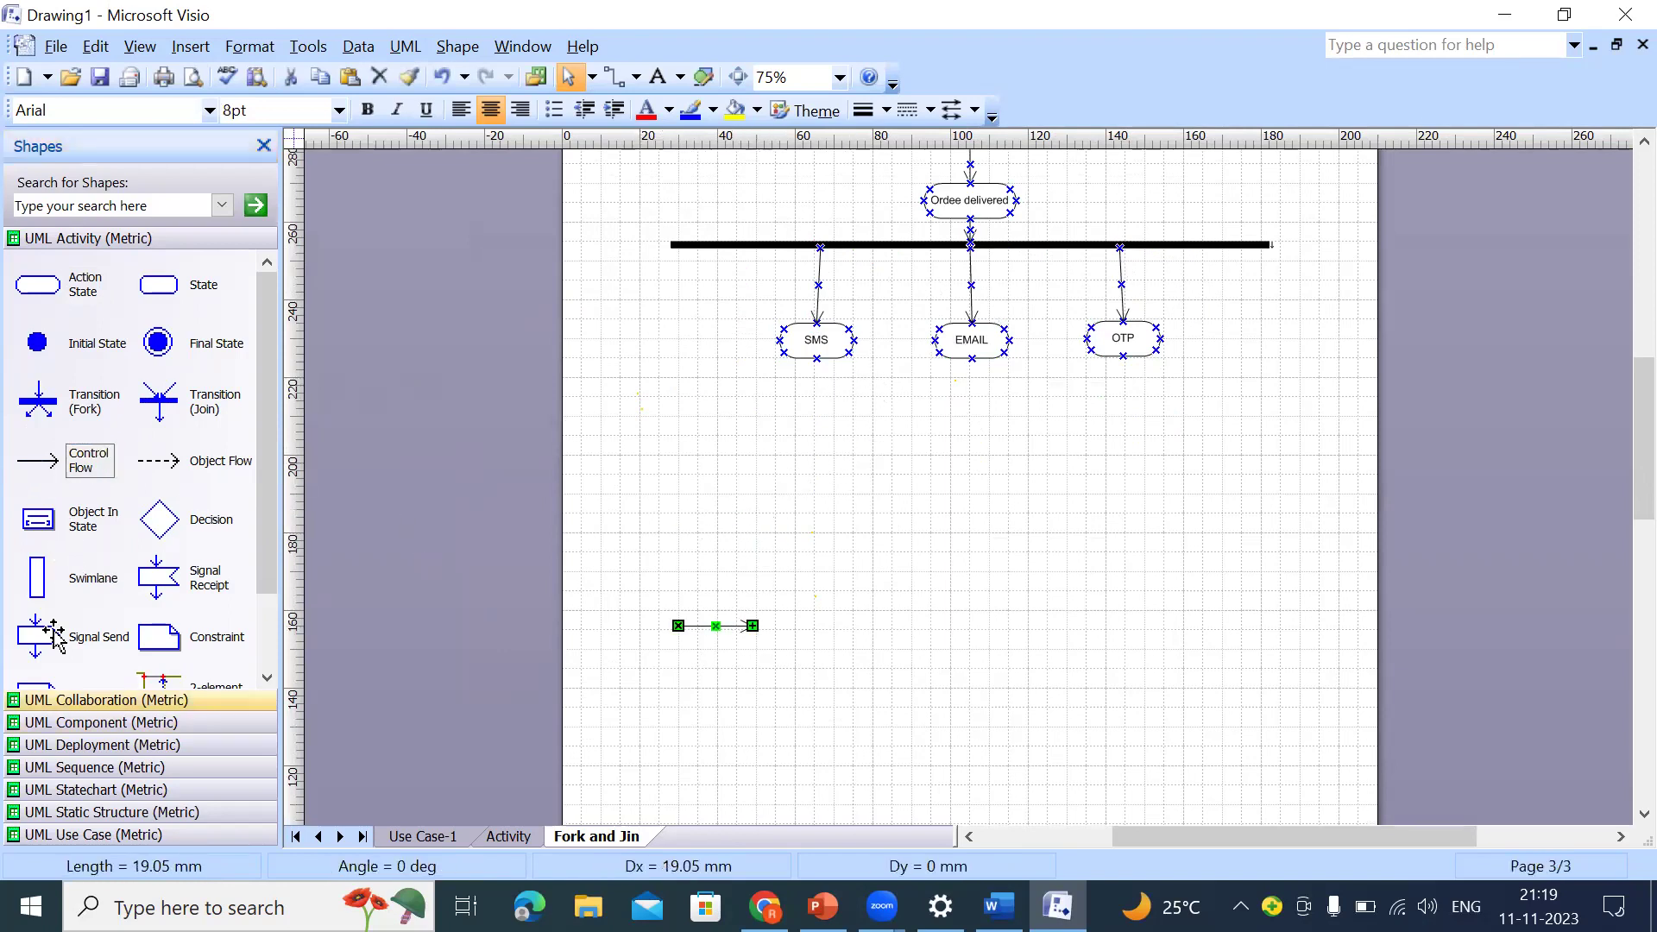
drag(159, 417, 1260, 439)
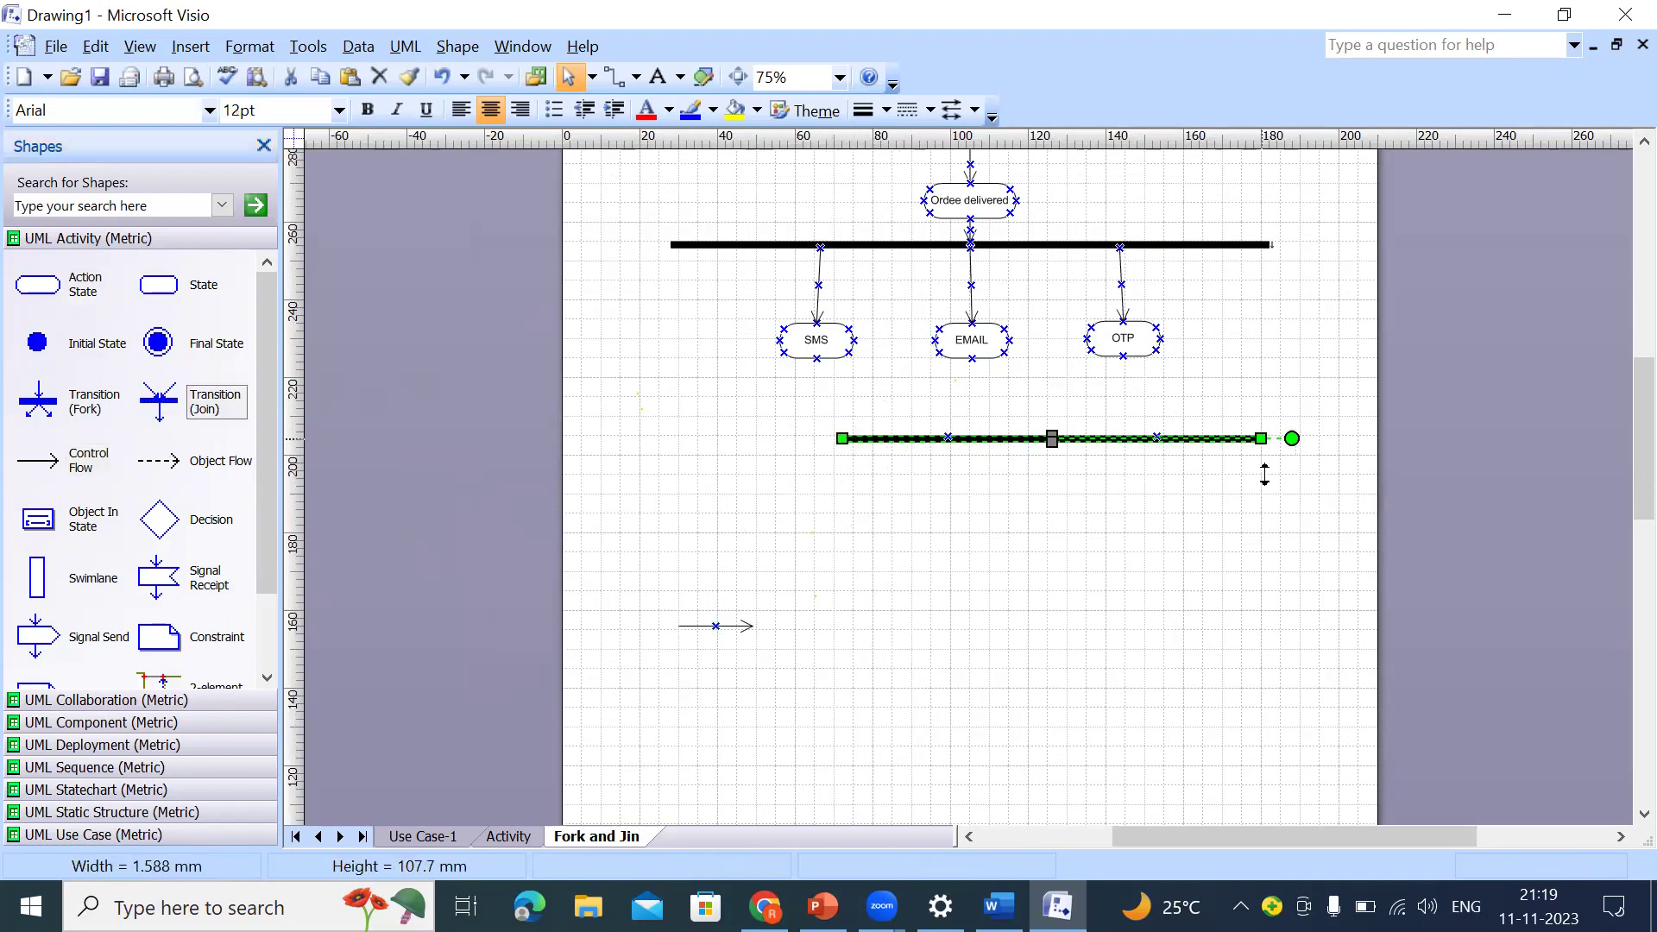
drag(841, 439, 678, 440)
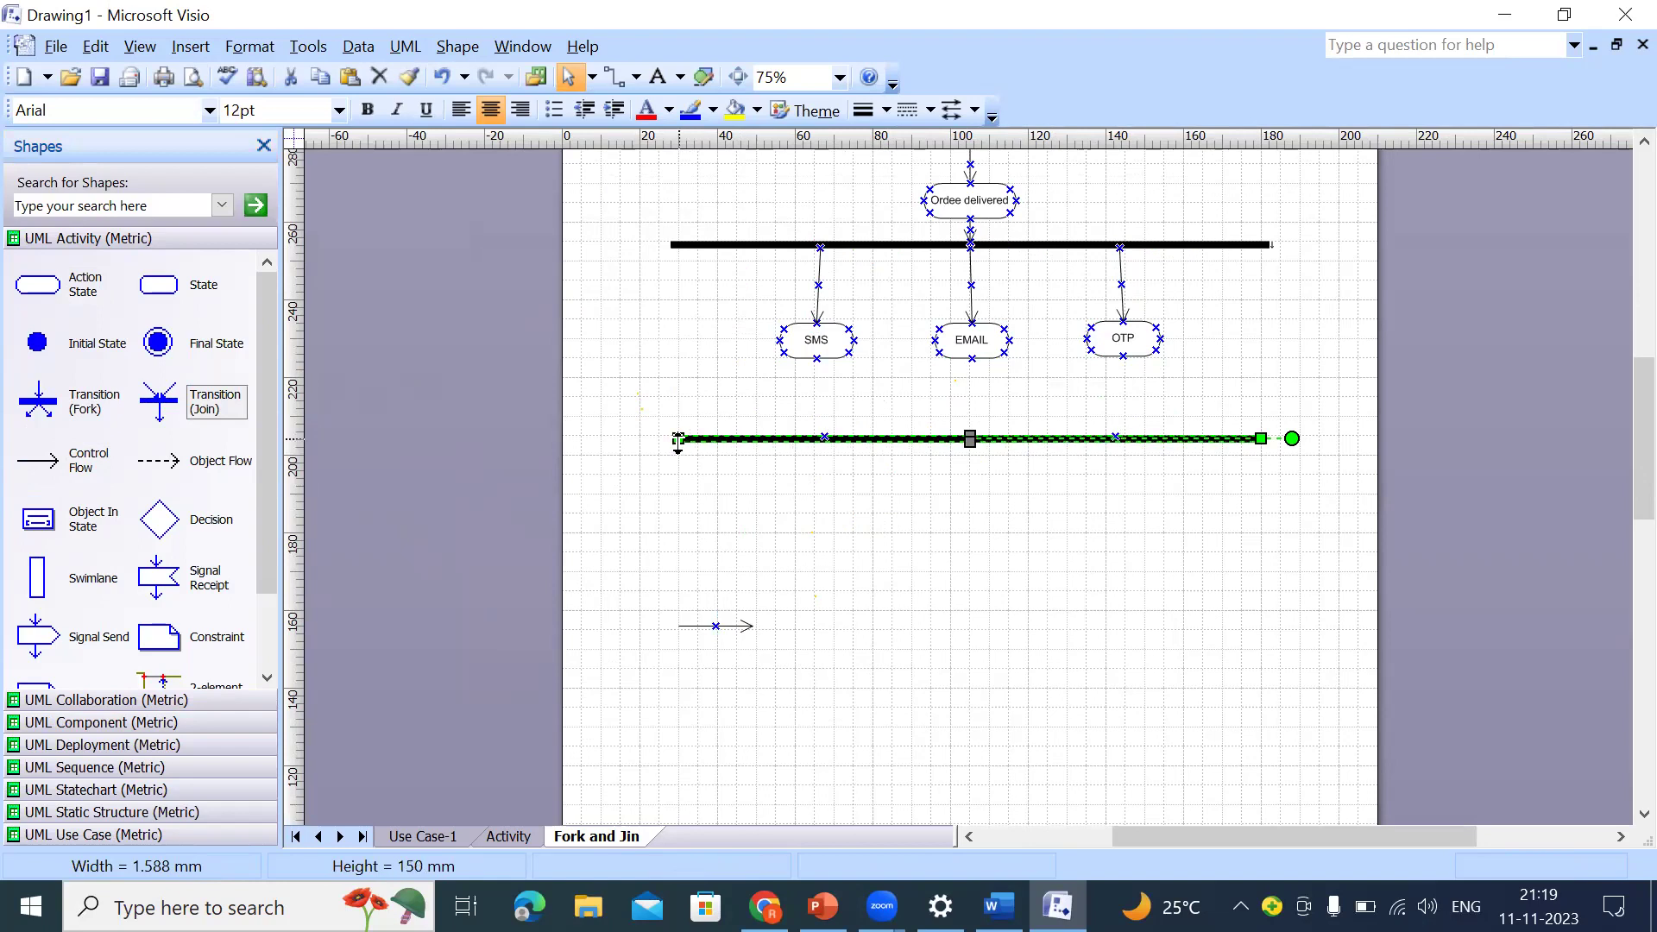
click(1053, 522)
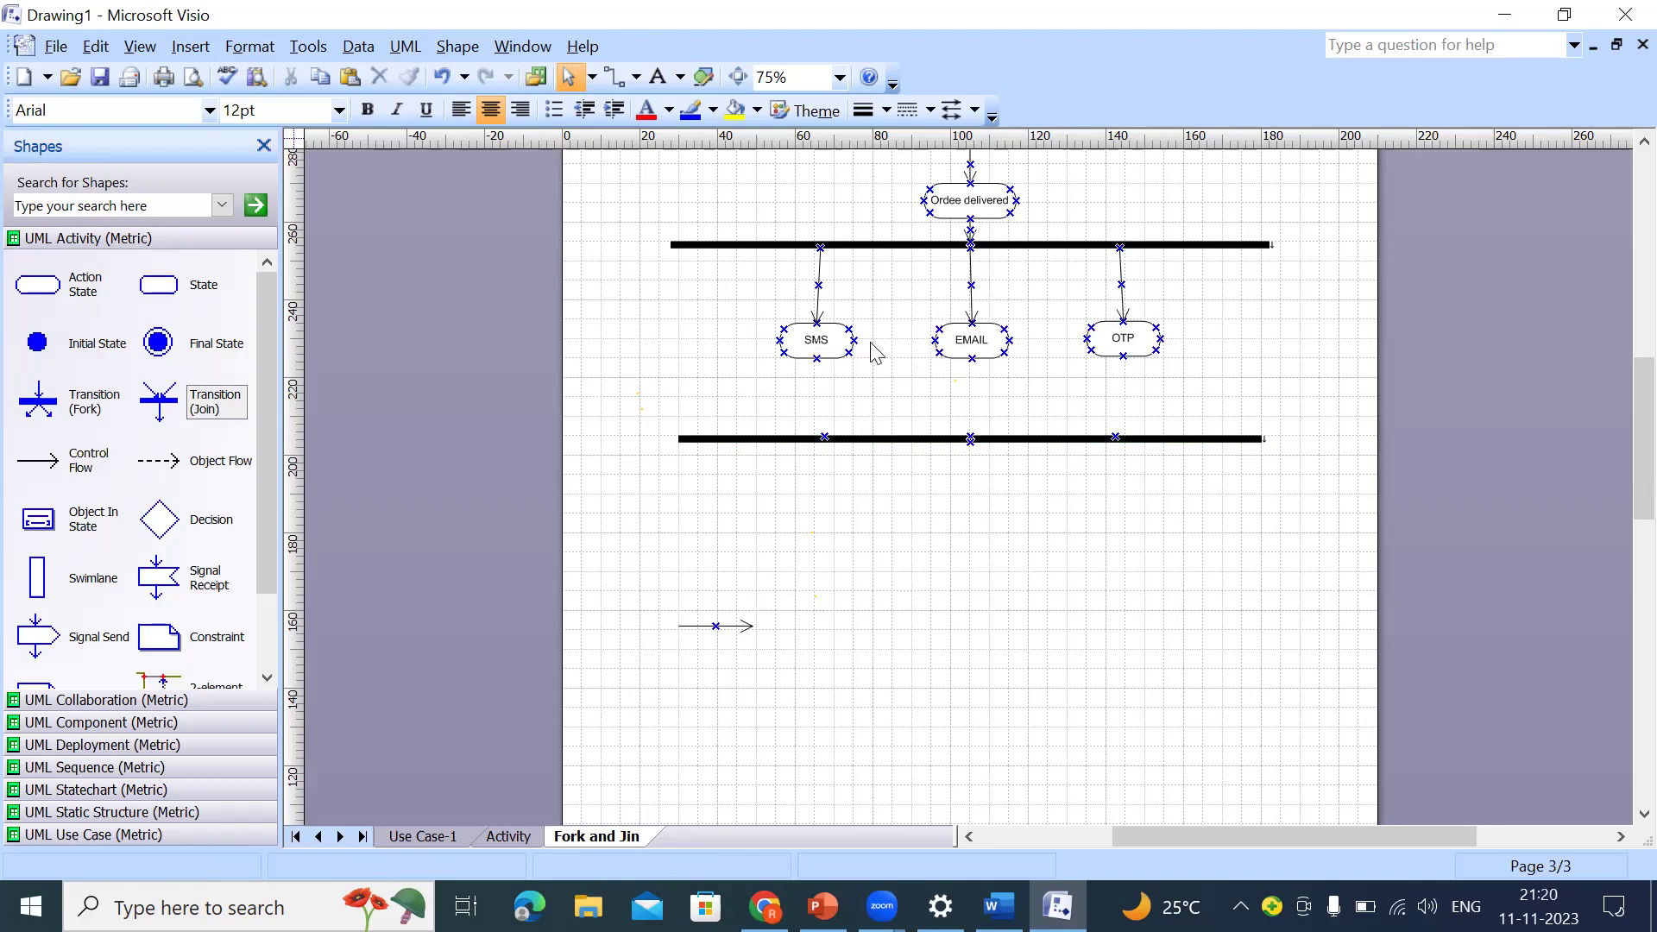
drag(1237, 297, 751, 412)
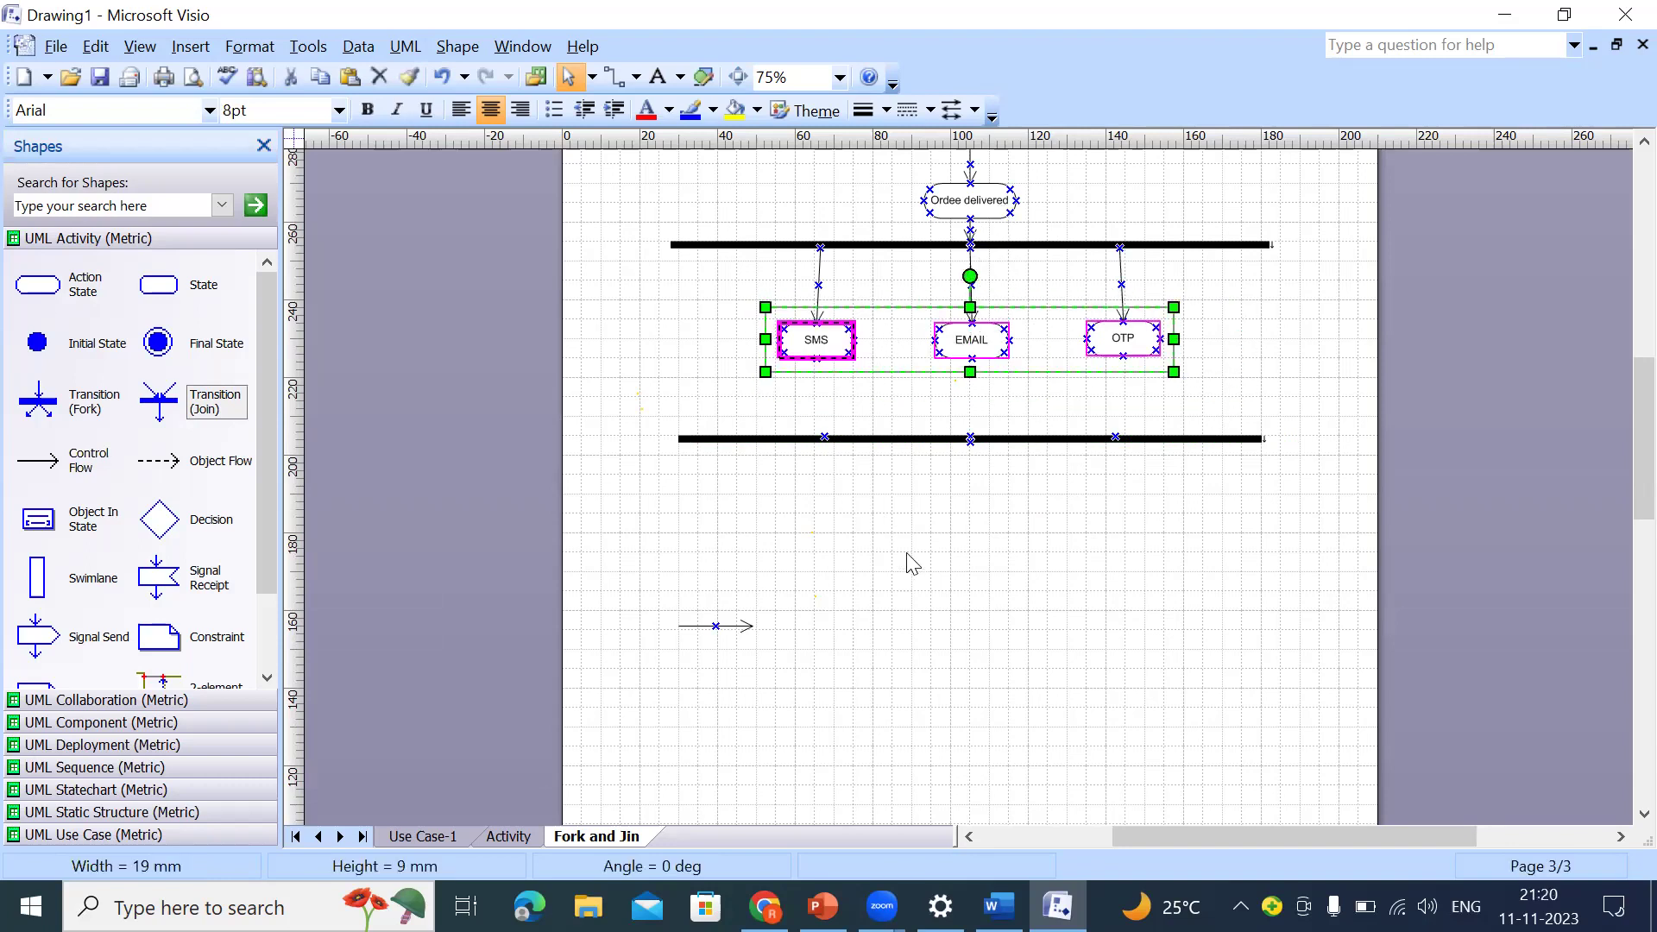
click(992, 622)
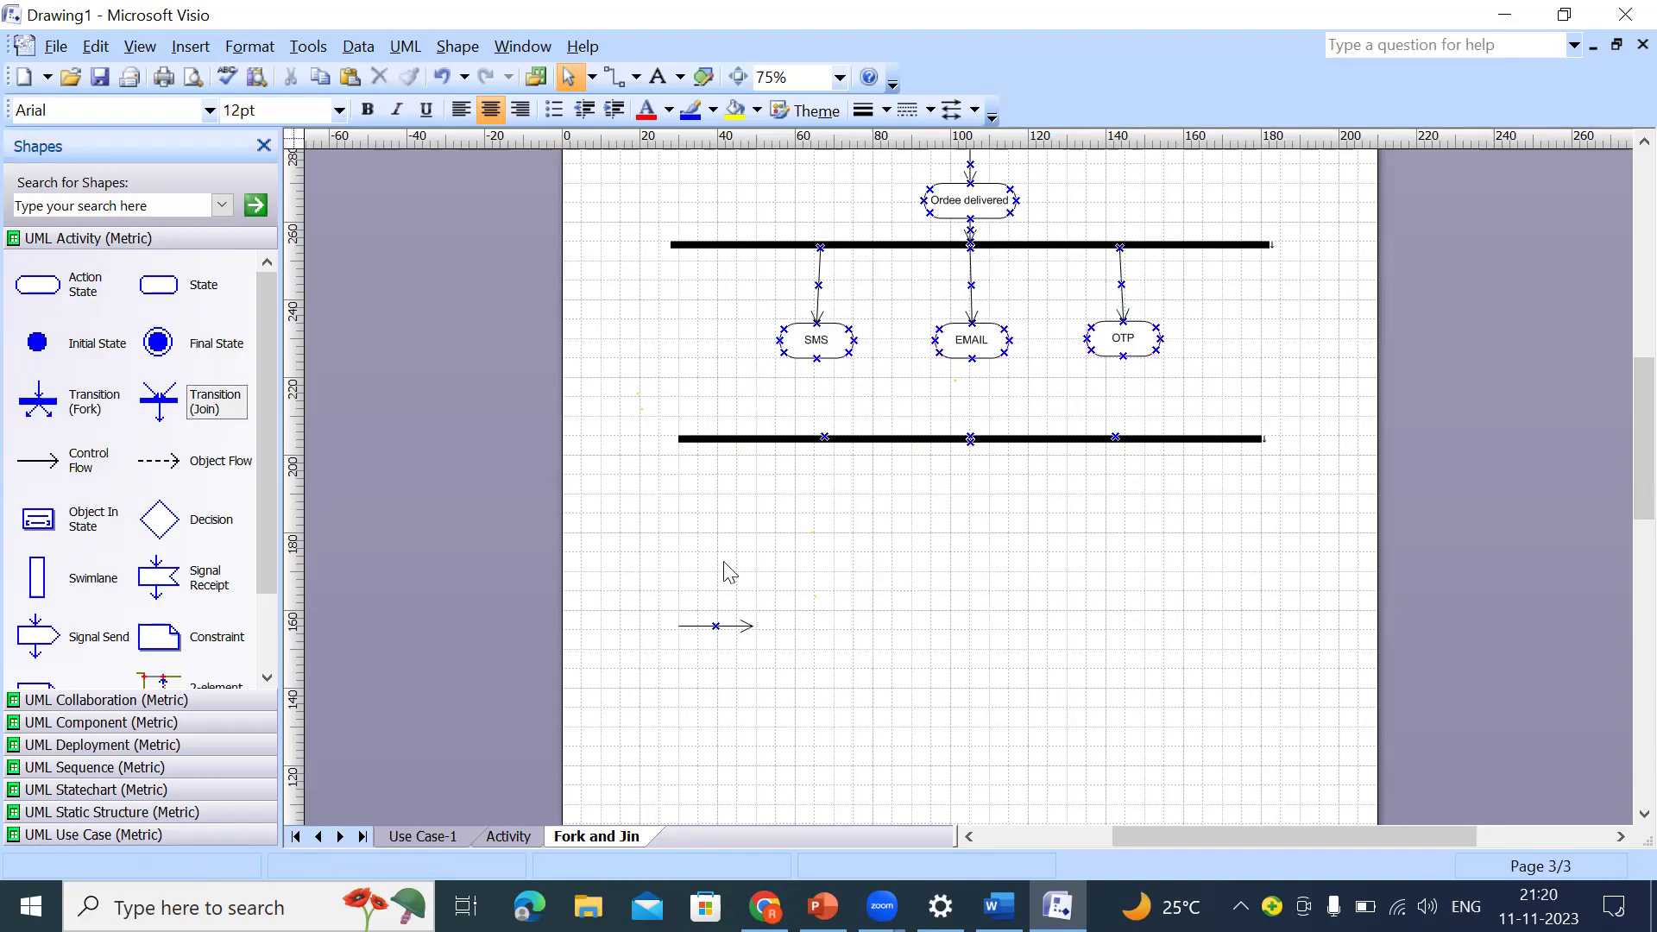
Step: Connect the bottoms of SMS, EMAIL and OTP to the join bar with control flows, reusing the loose one for SMS
click(742, 626)
drag(750, 624, 824, 435)
drag(673, 624, 817, 358)
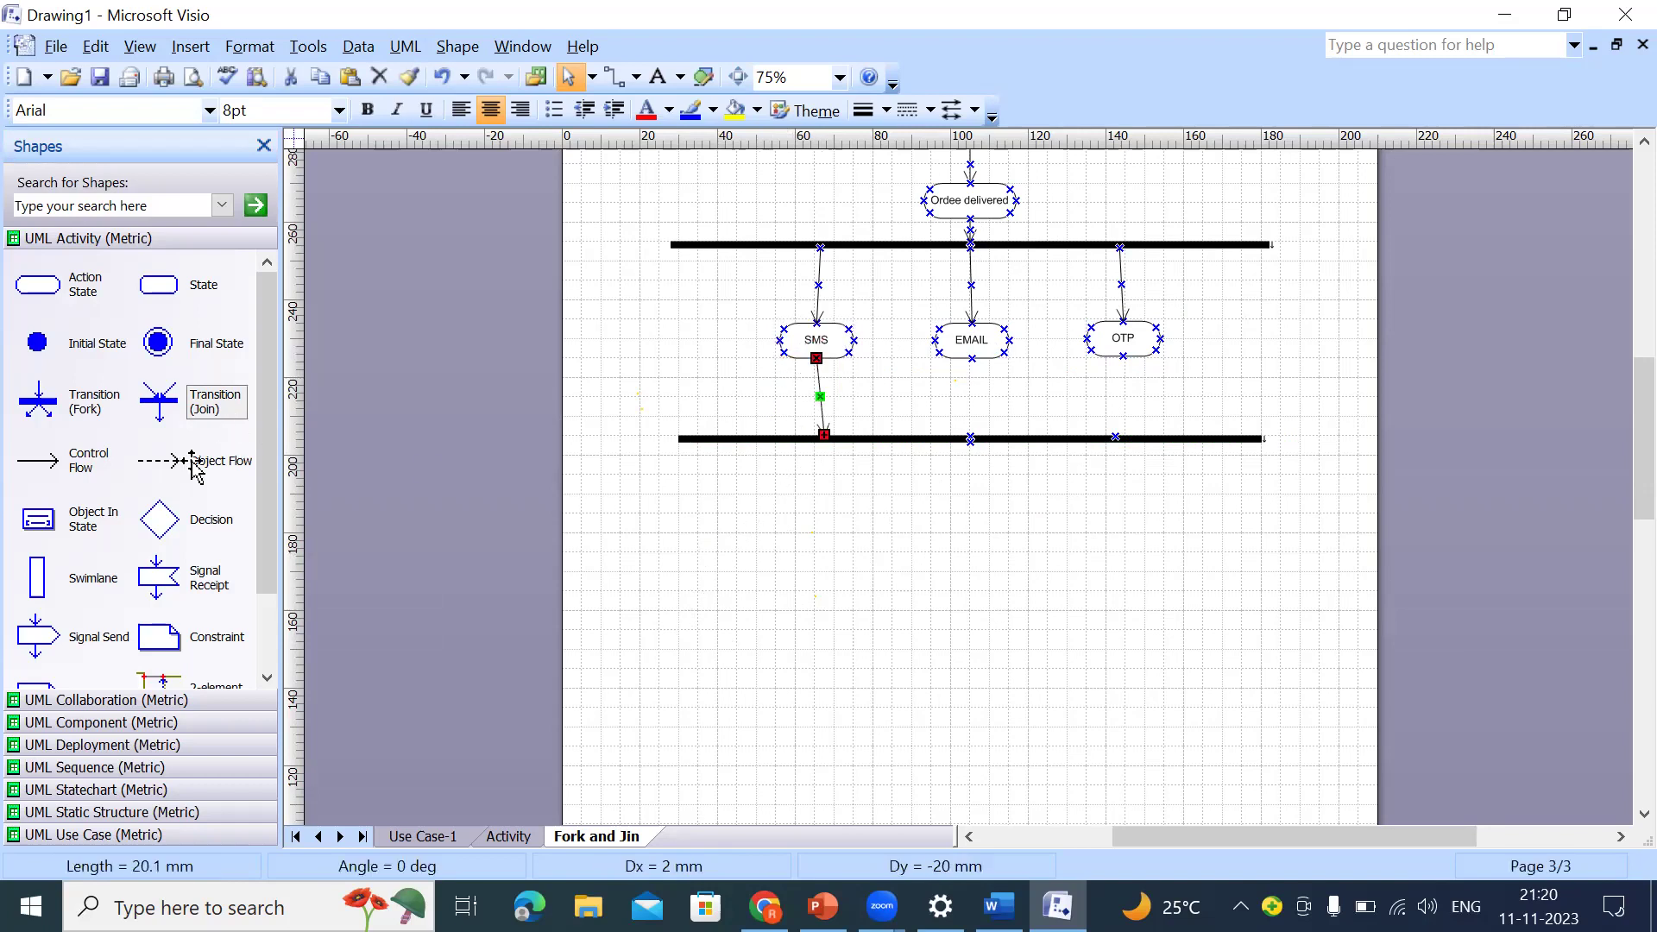
drag(52, 462, 971, 436)
drag(74, 466, 1115, 437)
click(1100, 583)
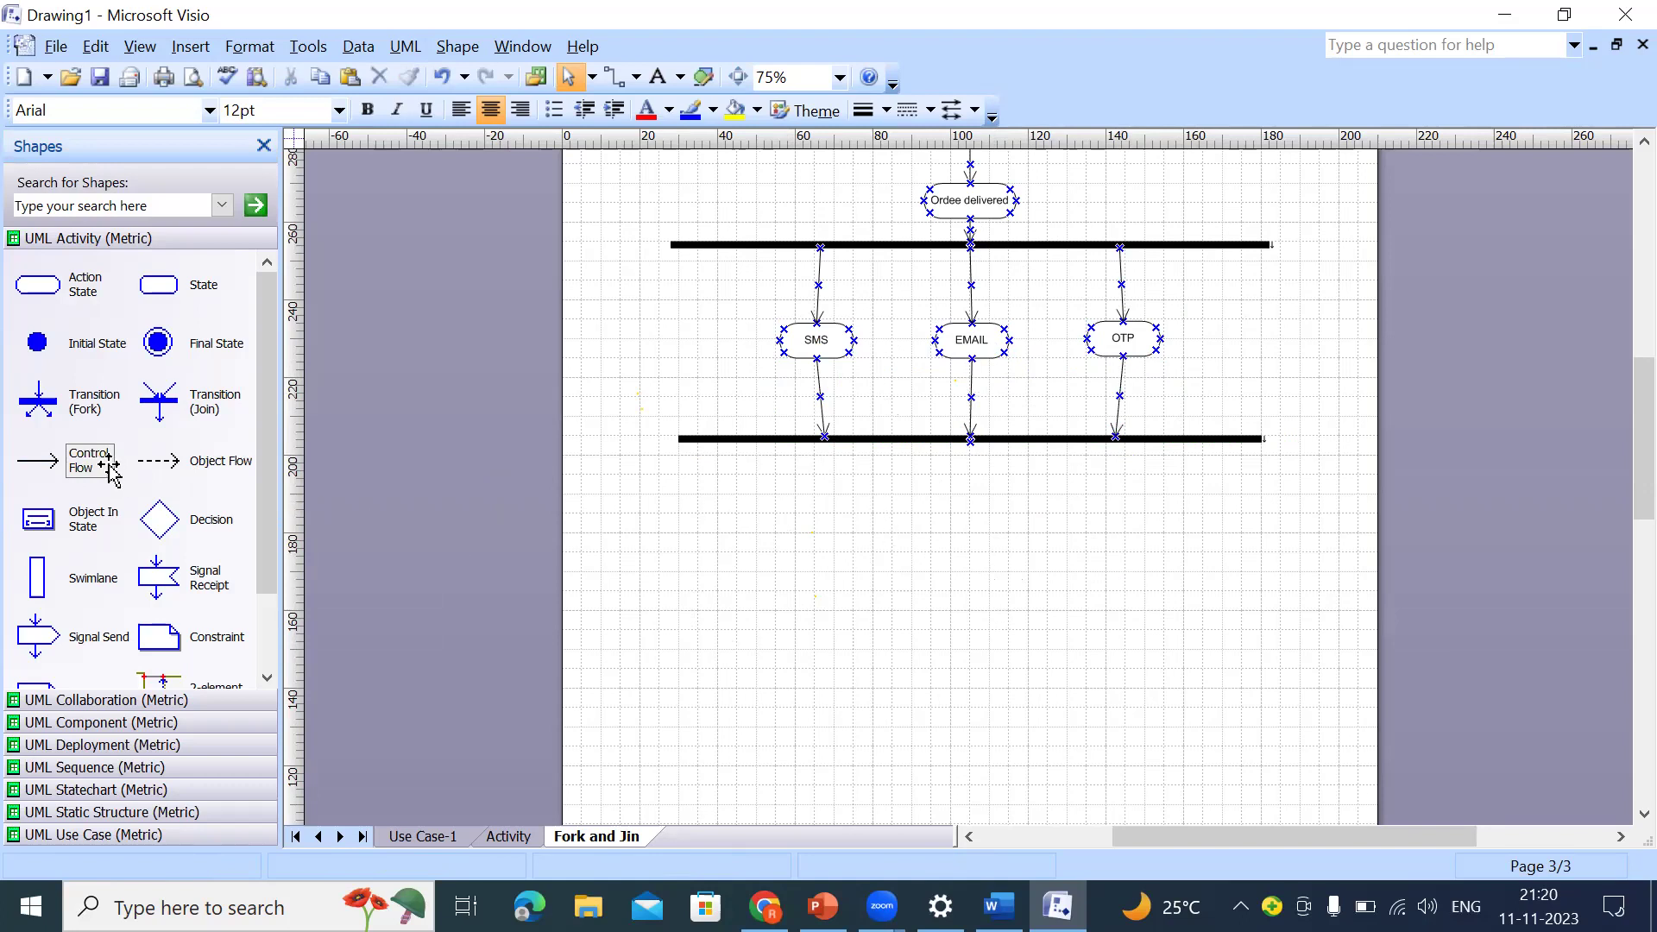
Step: Attach a downward control flow to the join bar and add a state at its end named "Successfully order Delivered"
drag(43, 466, 970, 478)
click(990, 541)
drag(183, 308, 992, 507)
double_click(992, 509)
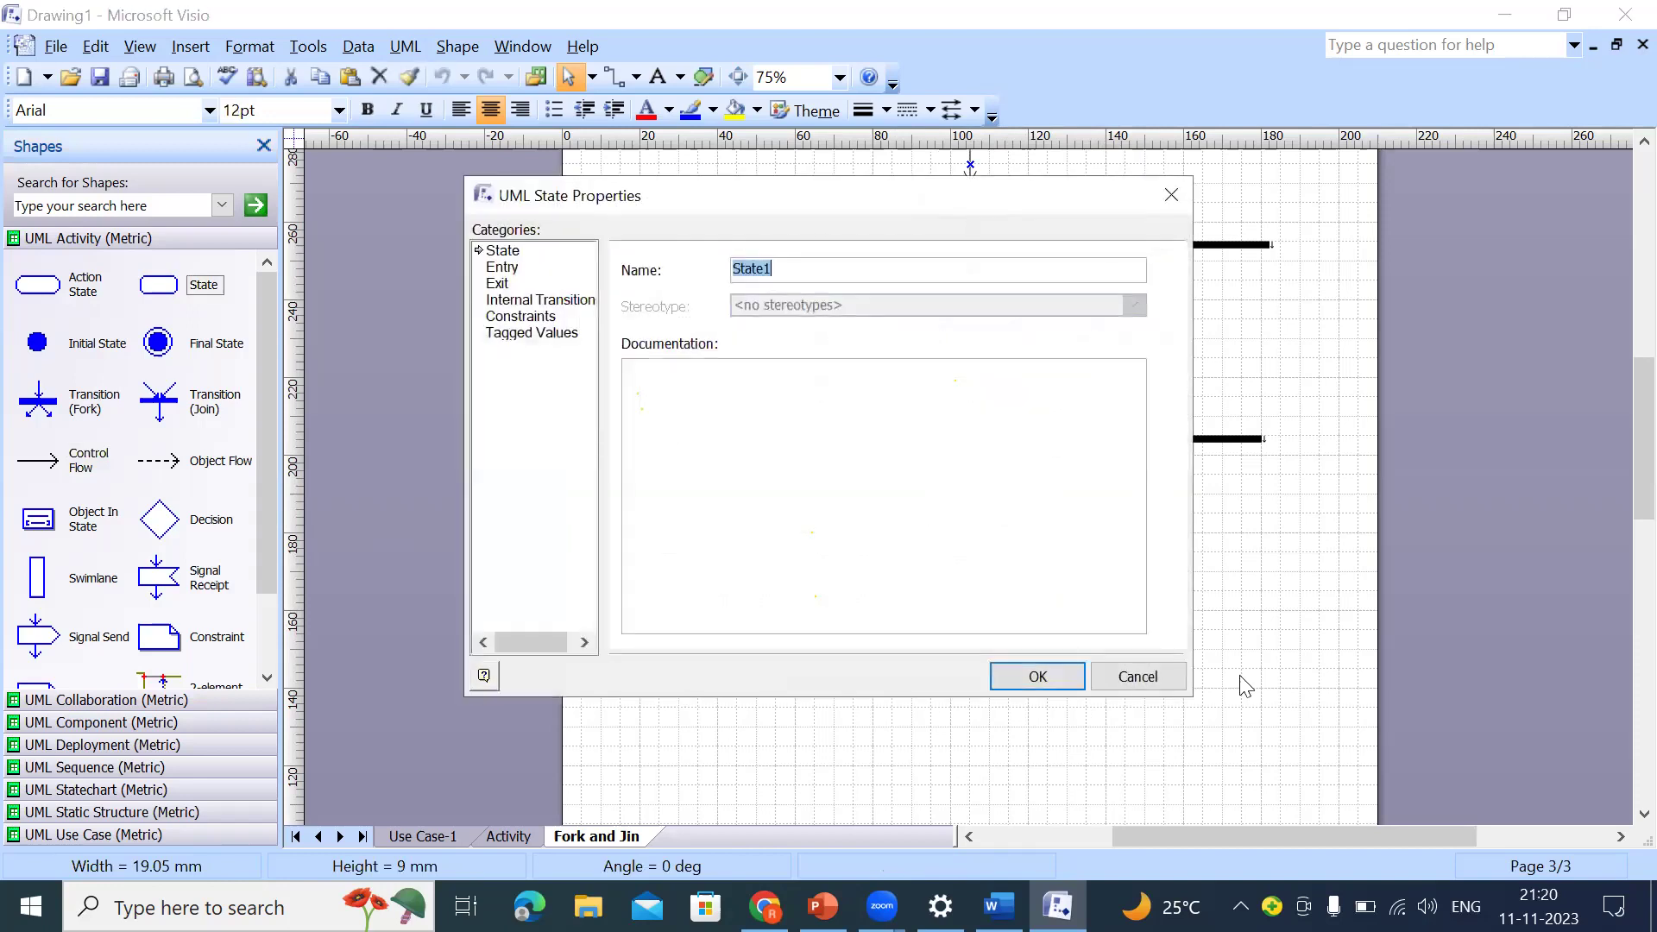
text(Successfully order Delivered)
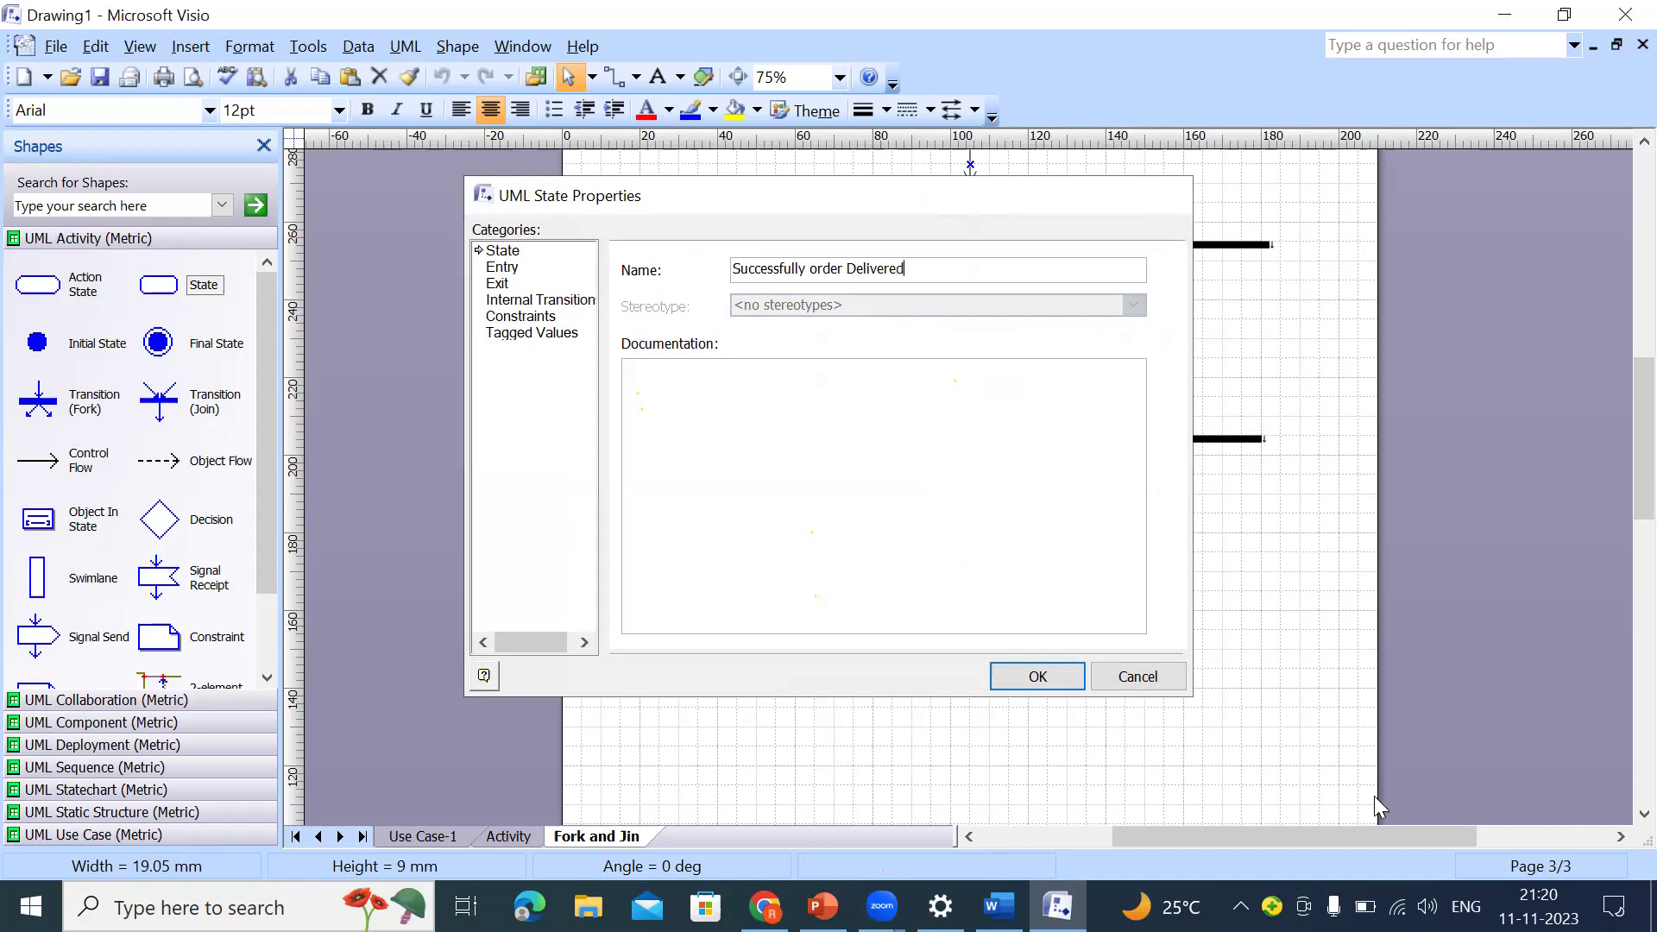
key(Return)
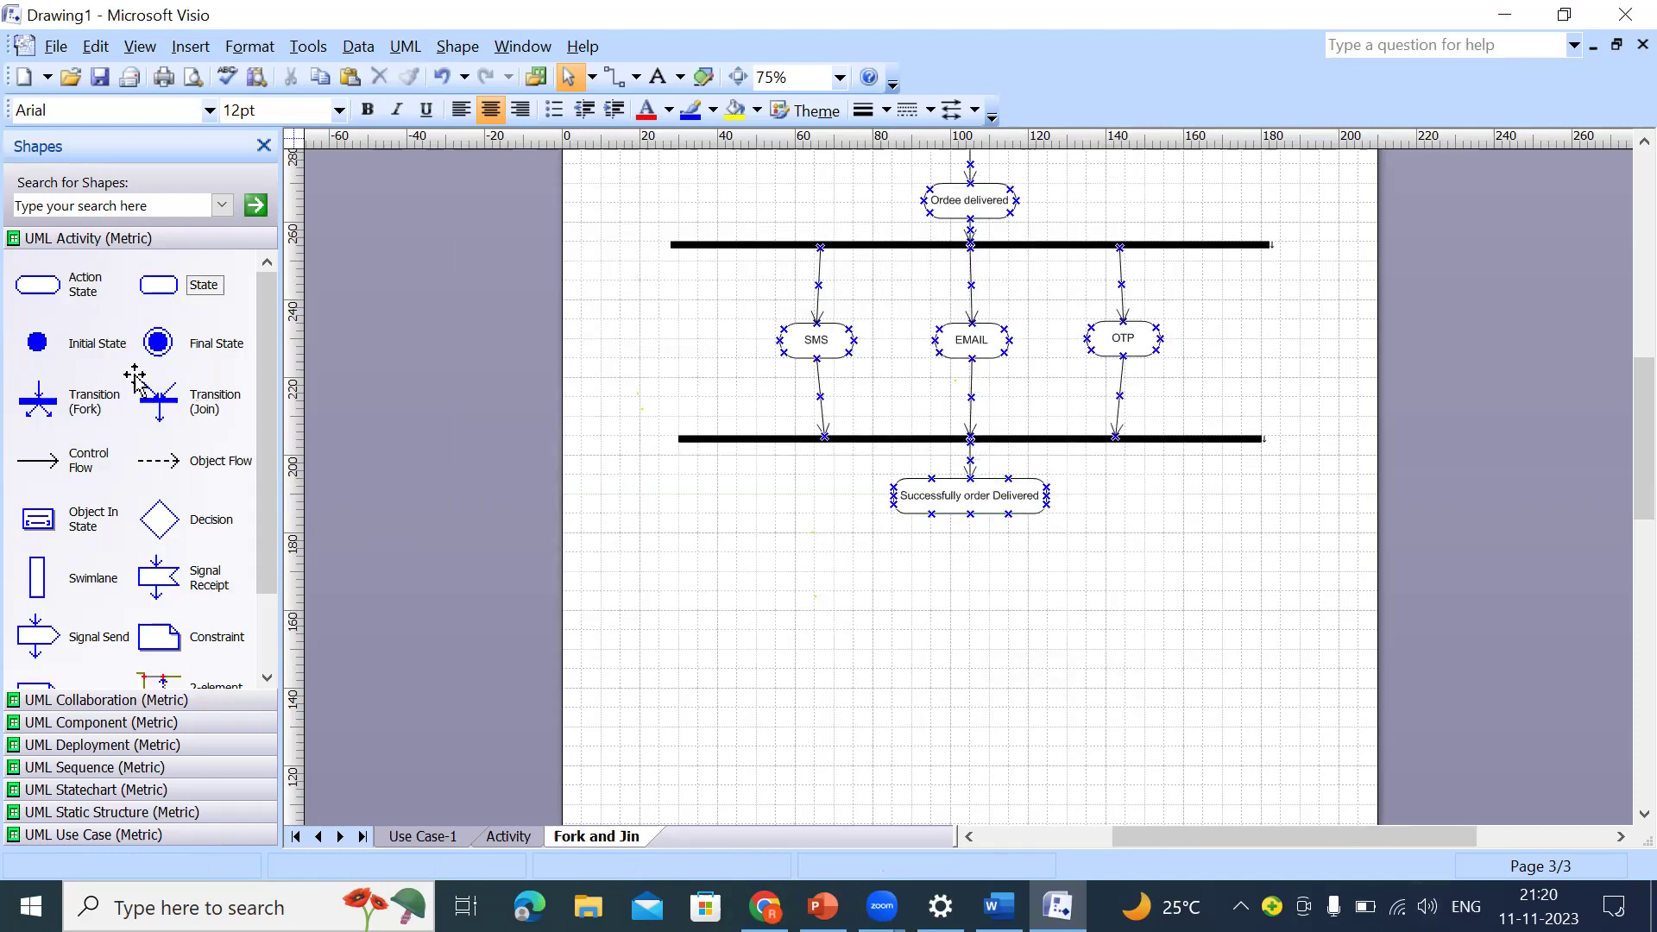
Step: Attach a downward control flow to the Successfully order Delivered state and place a final state at its end
drag(95, 460, 970, 562)
drag(142, 345, 972, 583)
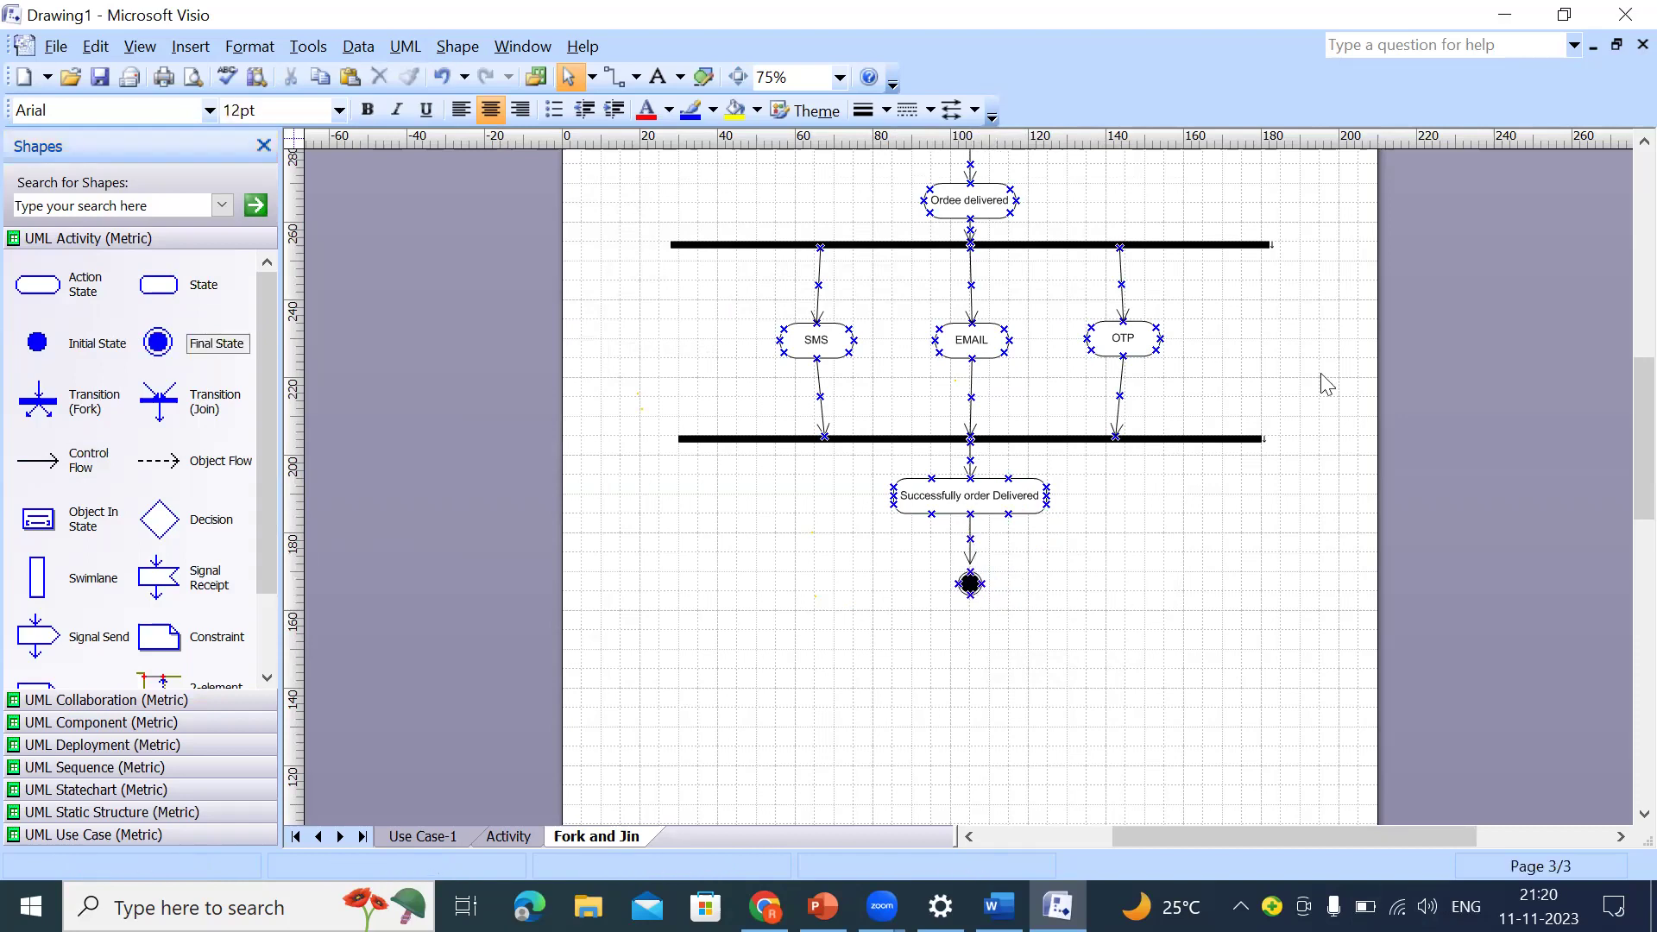
scroll(1320, 499, up, 3)
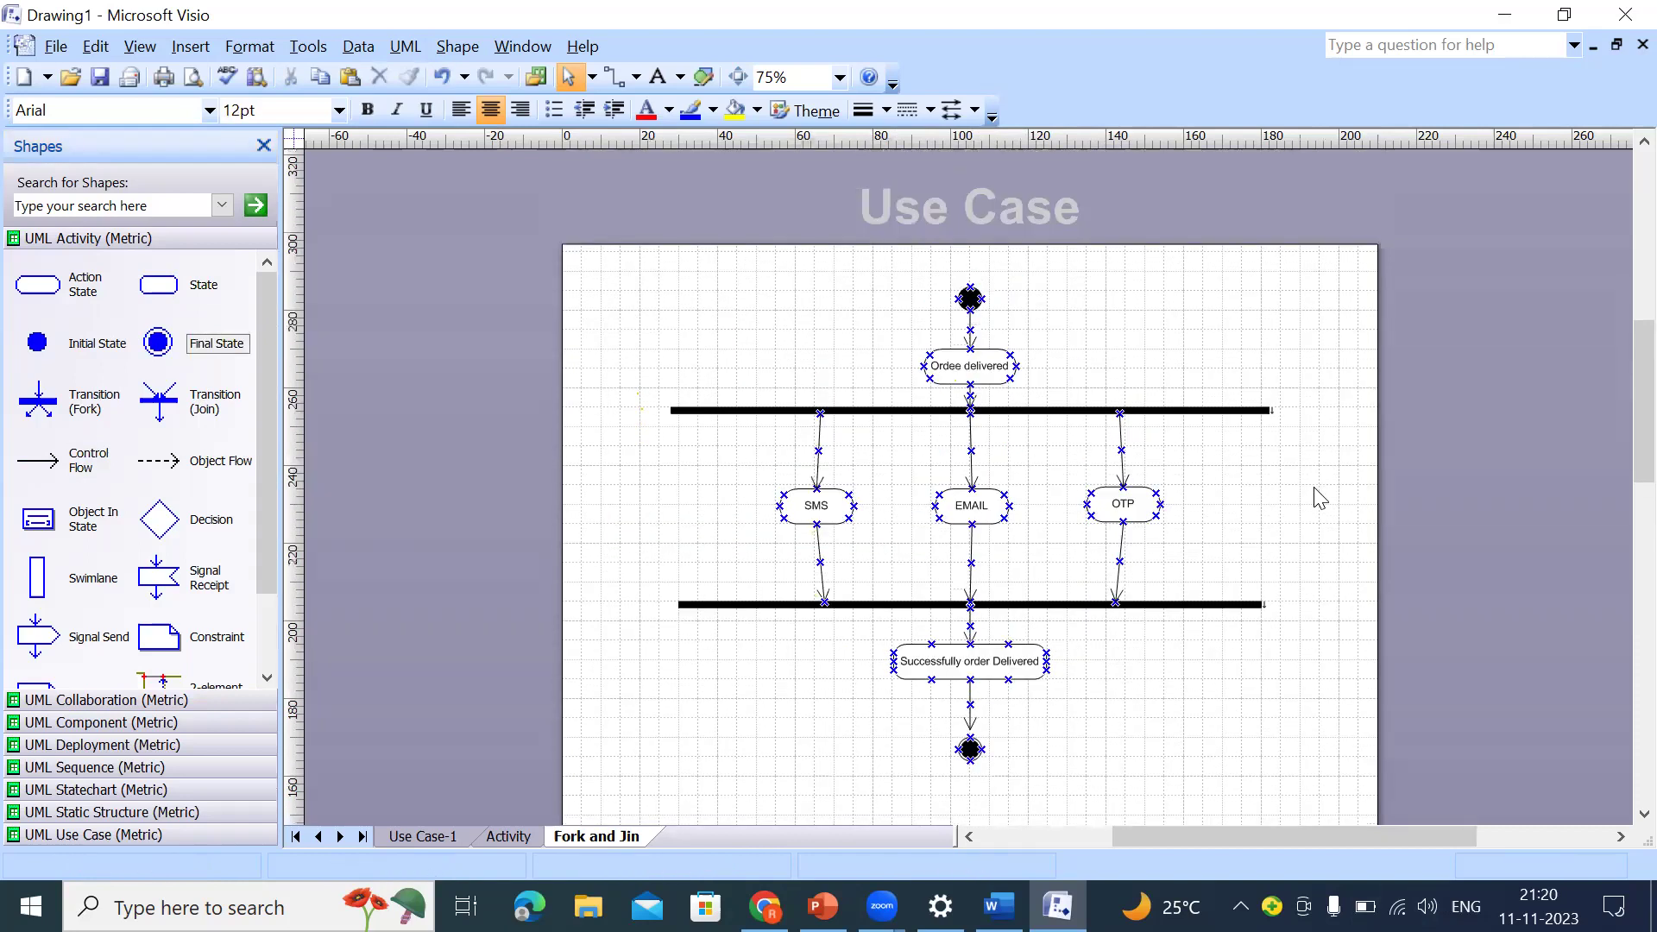
Step: Examine the login and payment flows on the Activity page, including the decision branches and the four payment options
click(528, 835)
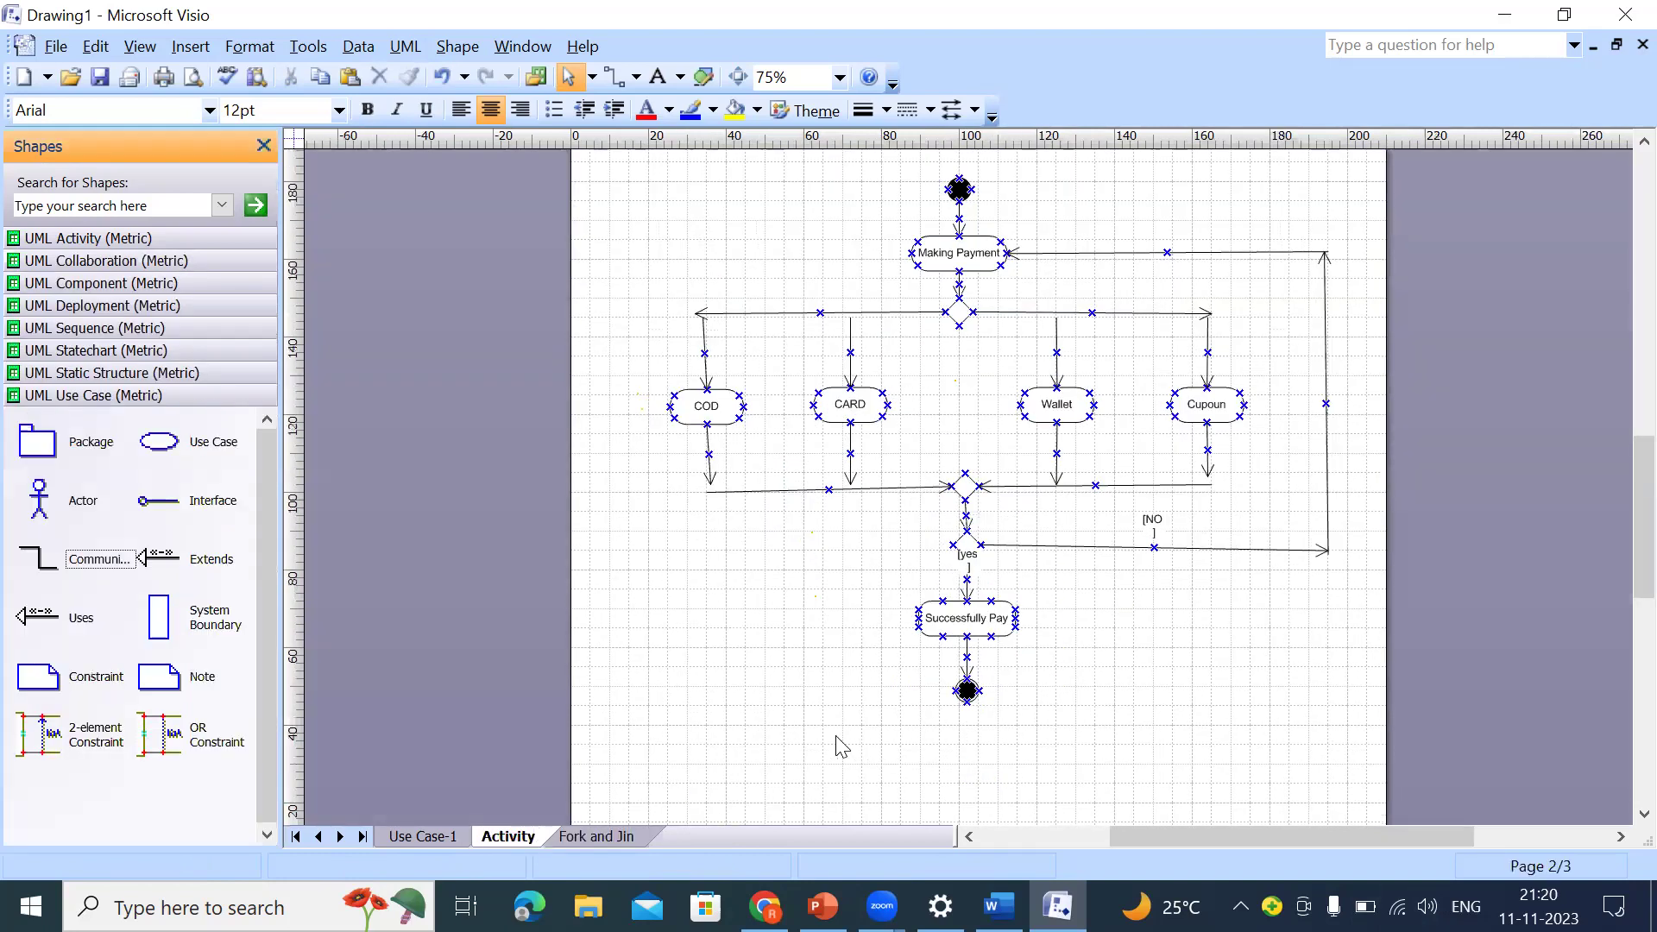
scroll(945, 551, up, 9)
scroll(952, 549, down, 7)
scroll(952, 549, down, 3)
drag(1356, 747, 633, 203)
click(1027, 367)
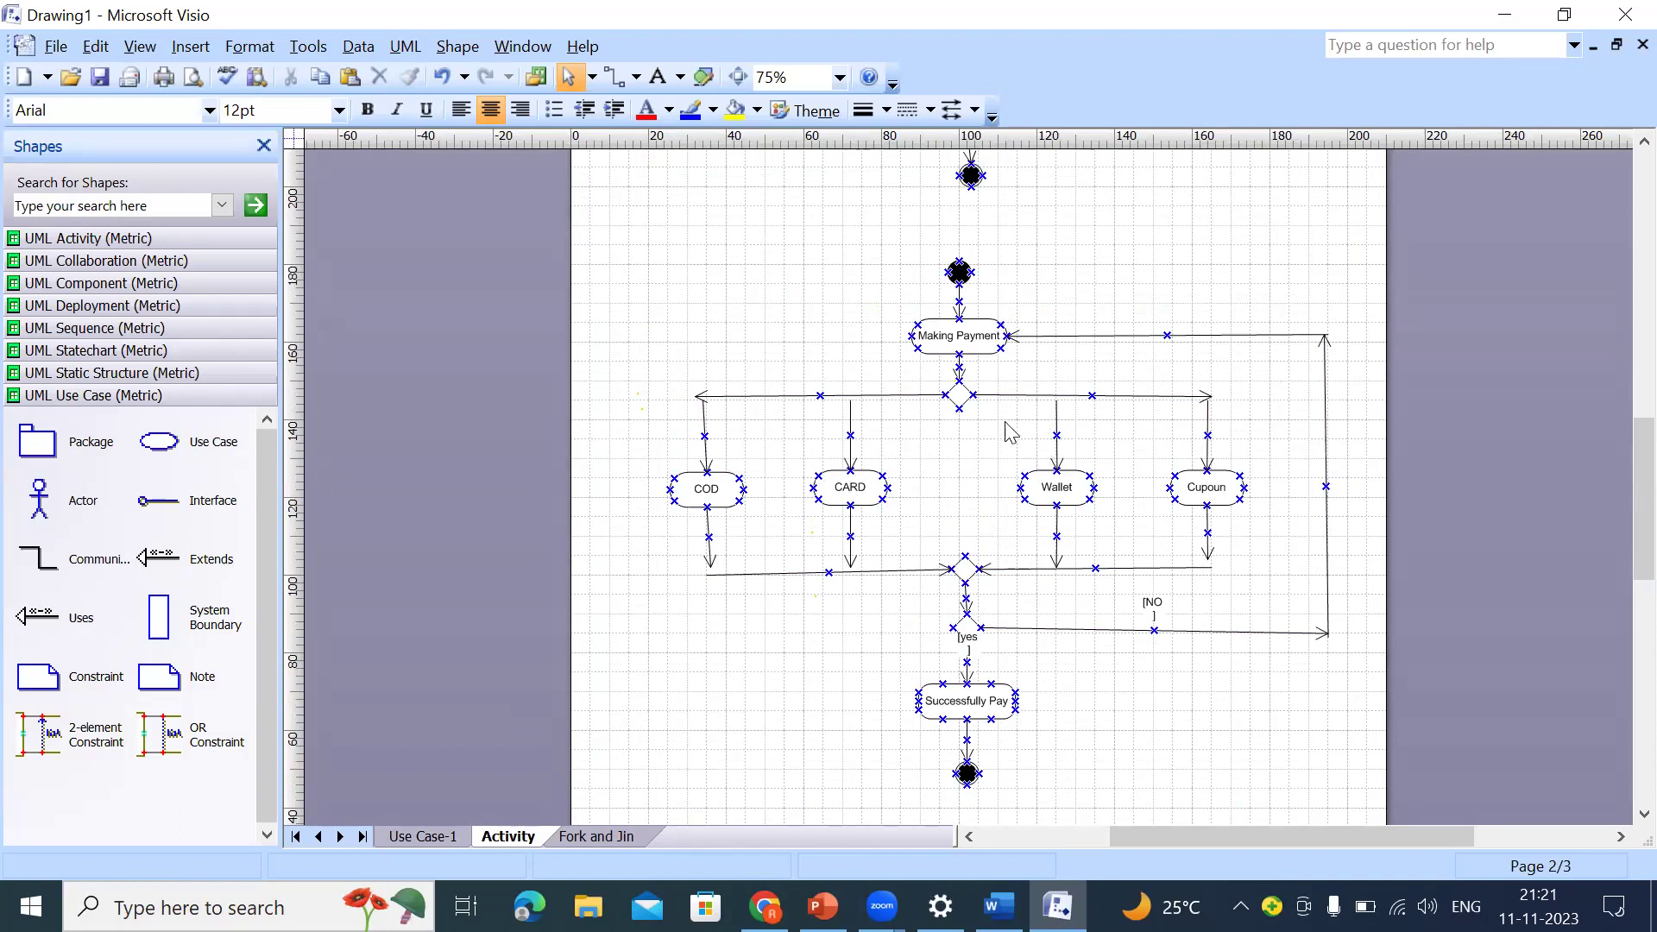
drag(1355, 287, 732, 782)
click(1207, 674)
drag(555, 429, 1345, 559)
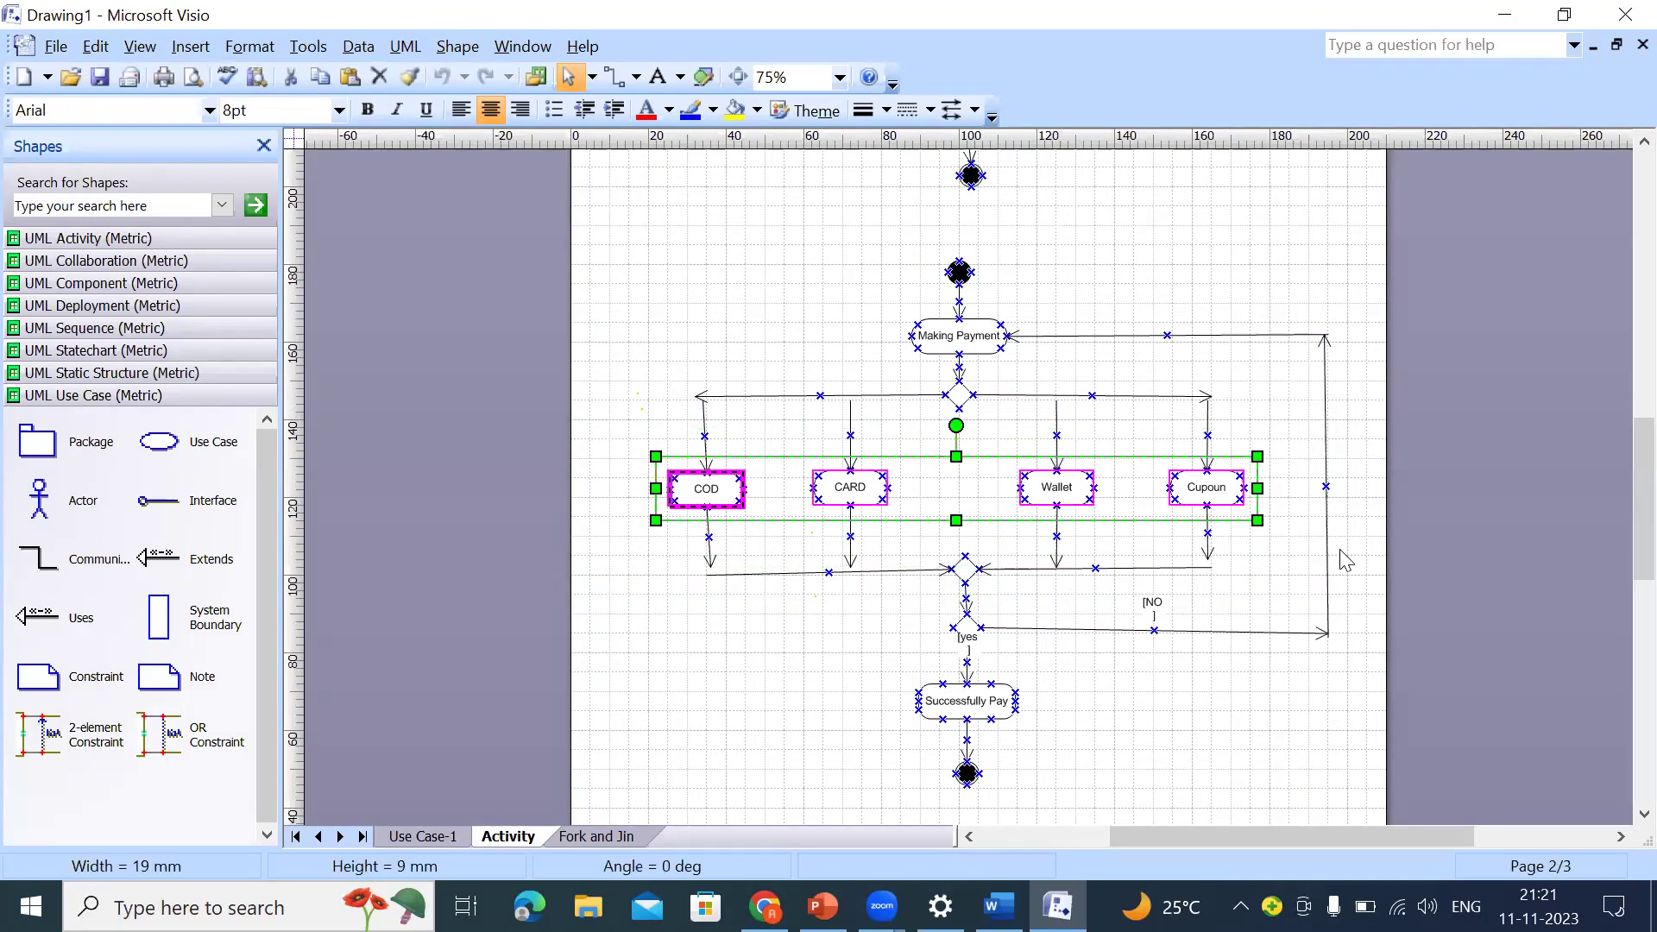
click(1209, 769)
scroll(1148, 733, up, 2)
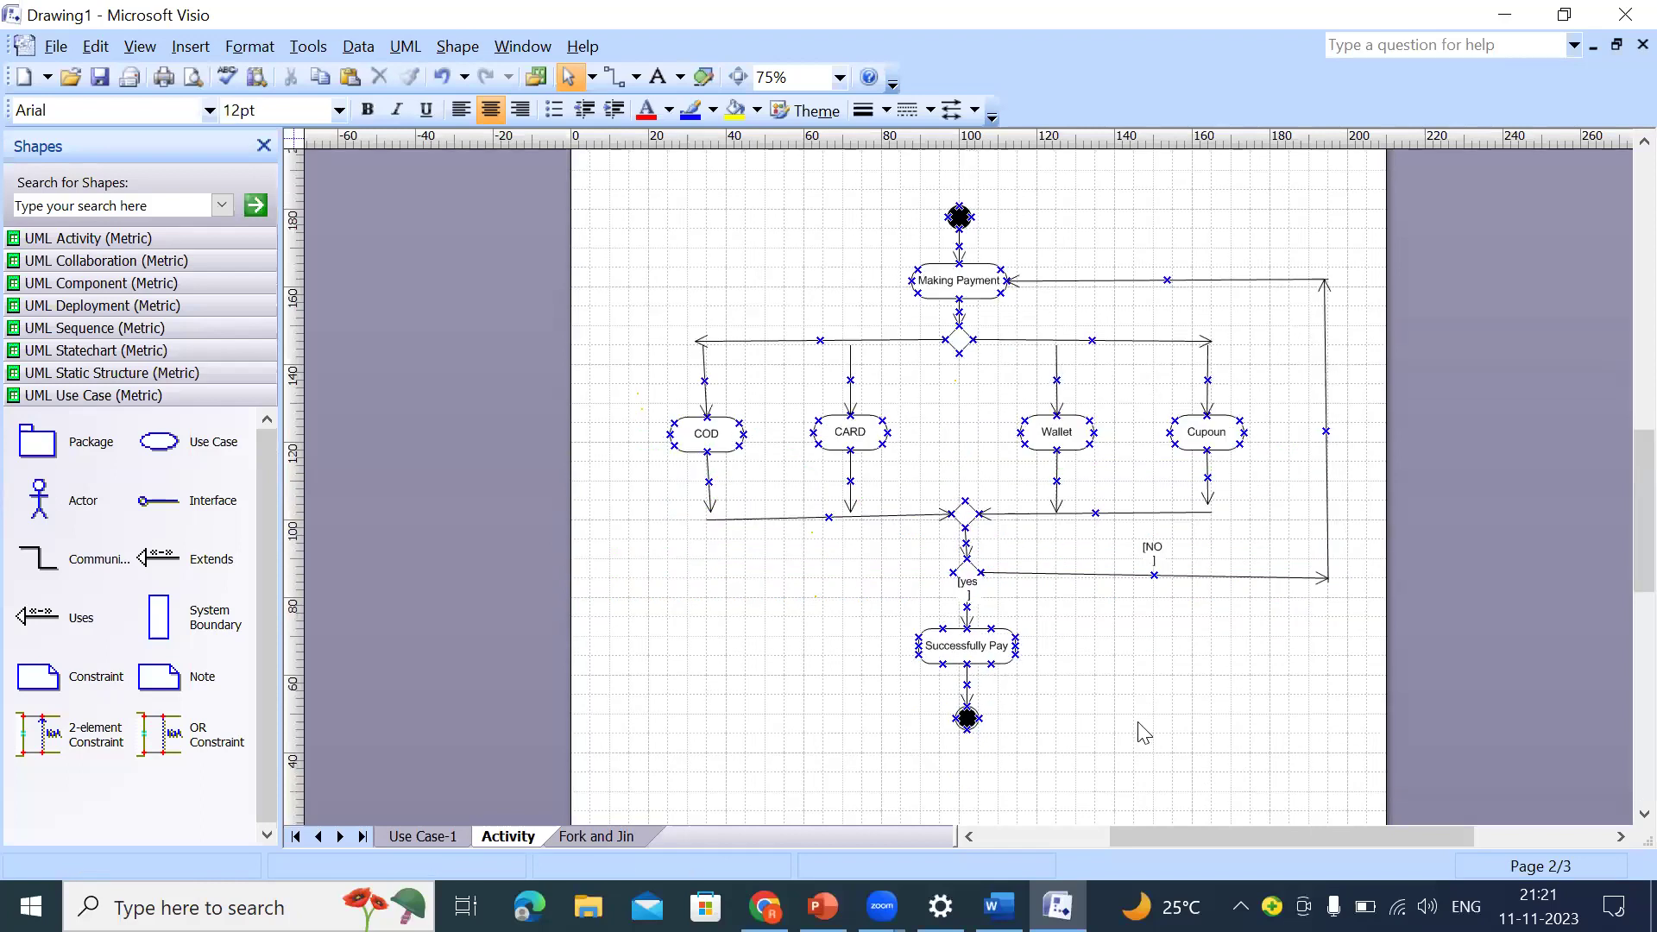
scroll(1147, 716, up, 6)
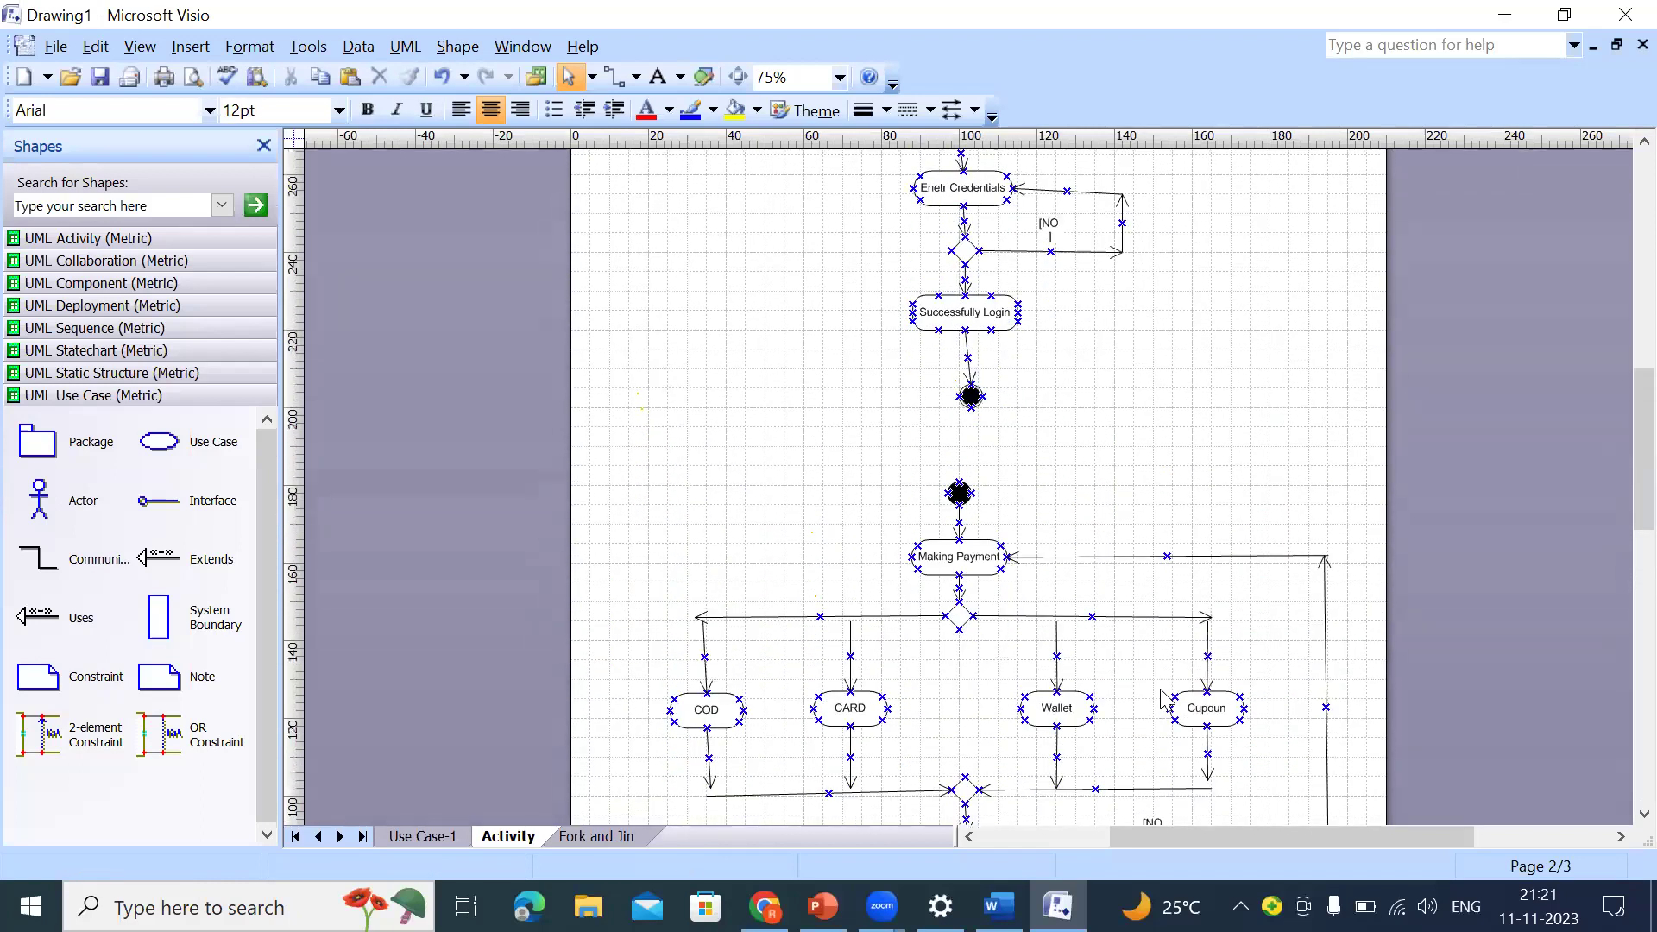
scroll(1161, 630, up, 2)
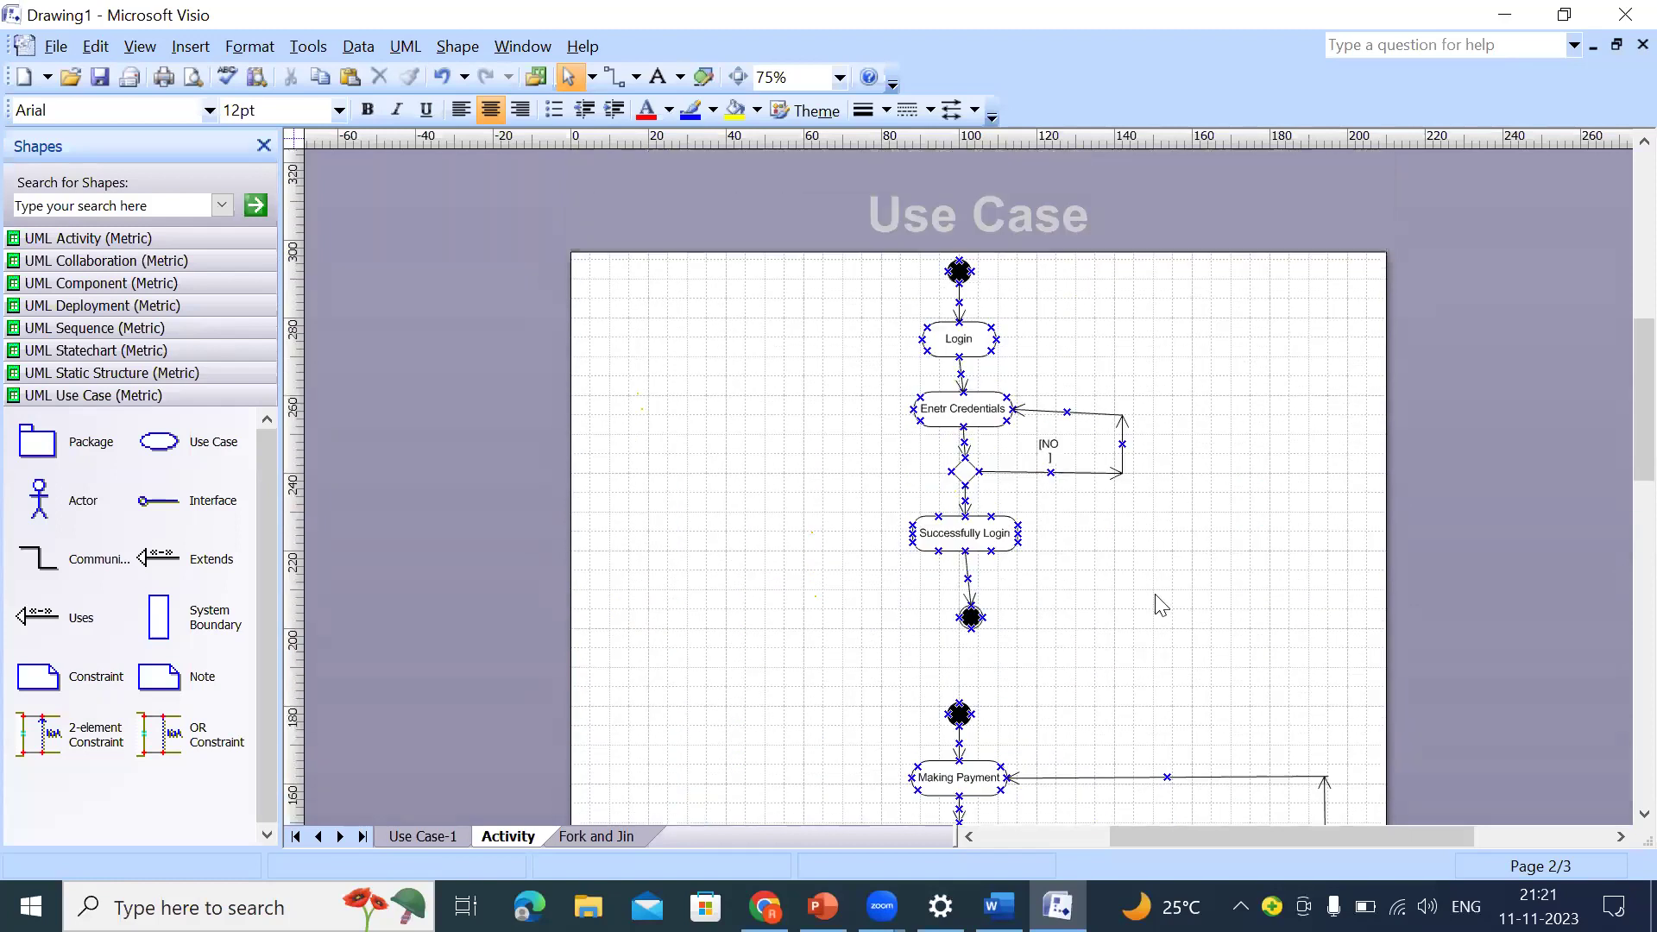
Step: Examine where the separate login and payment flows end and begin on the Activity page, and check them against the Fork and Jin page
scroll(1158, 603, down, 1)
drag(1140, 606, 767, 204)
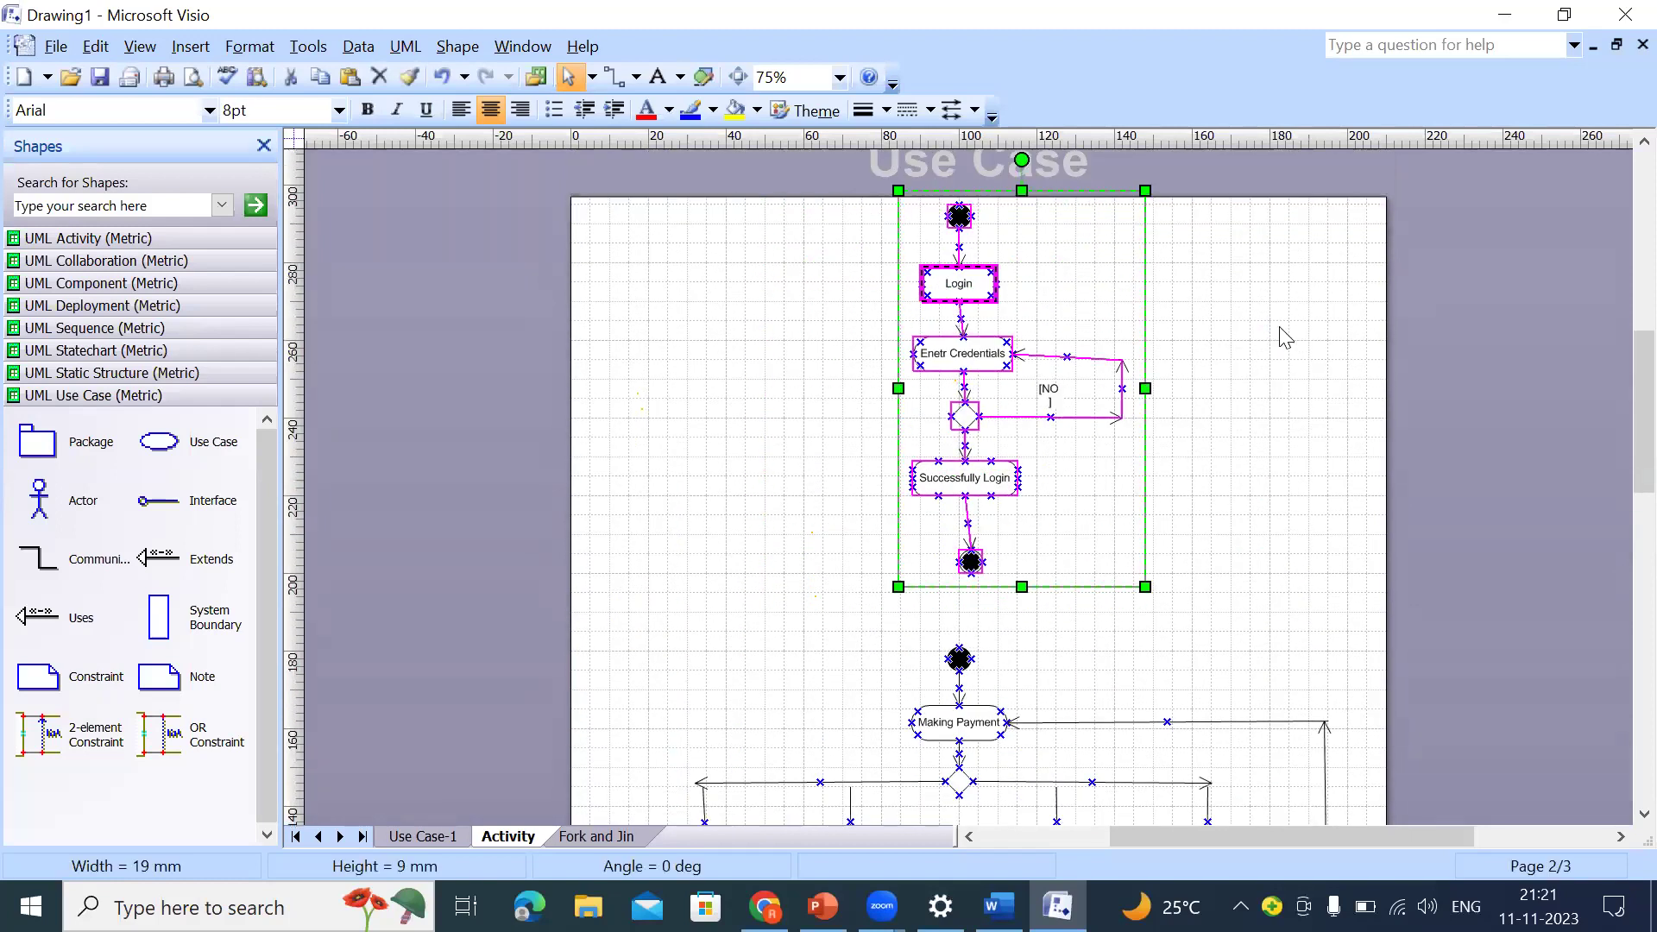
click(1268, 353)
drag(1240, 212, 802, 580)
click(1366, 537)
scroll(1244, 517, down, 10)
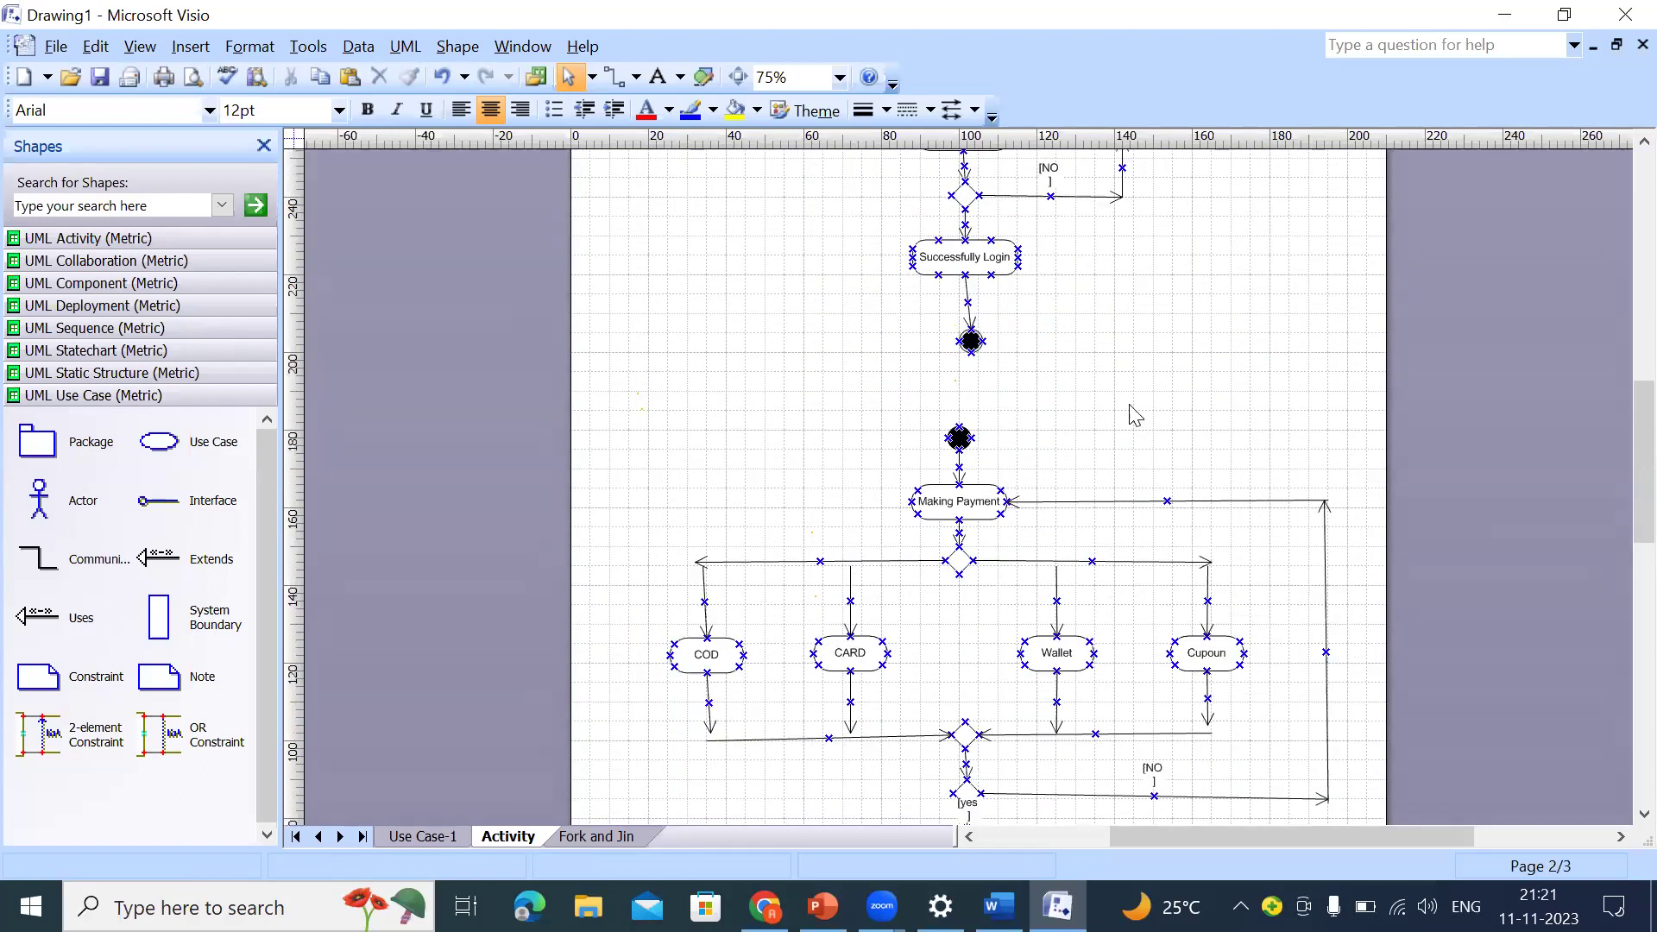
click(602, 836)
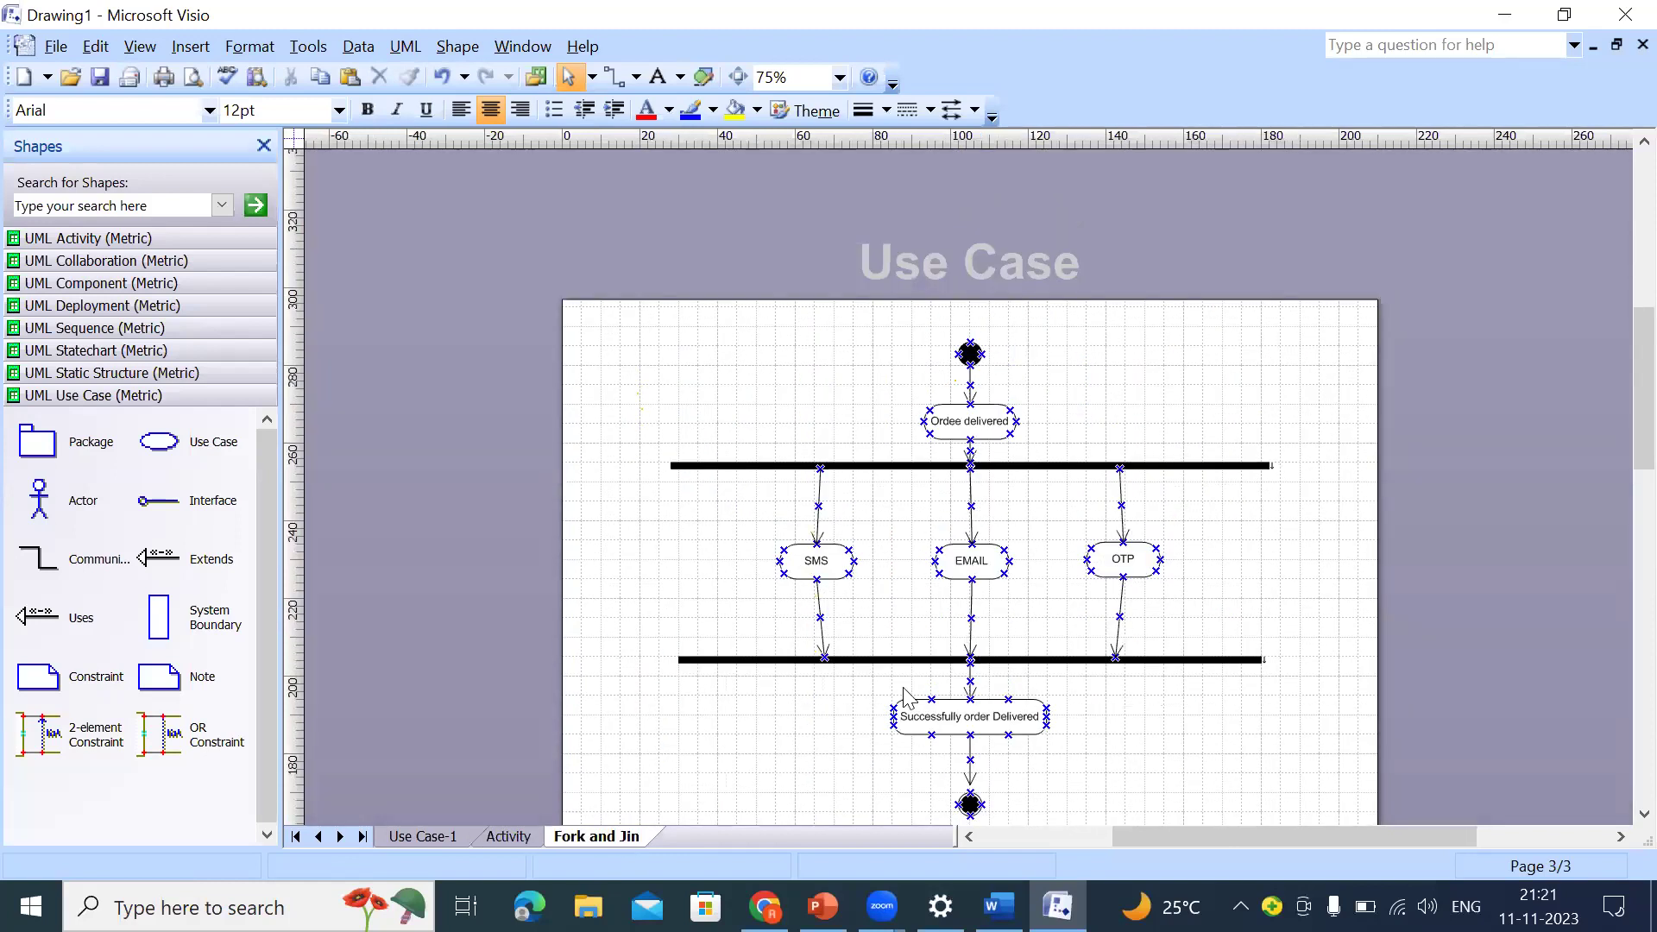
key(ctrl+Page_Up)
scroll(915, 630, up, 5)
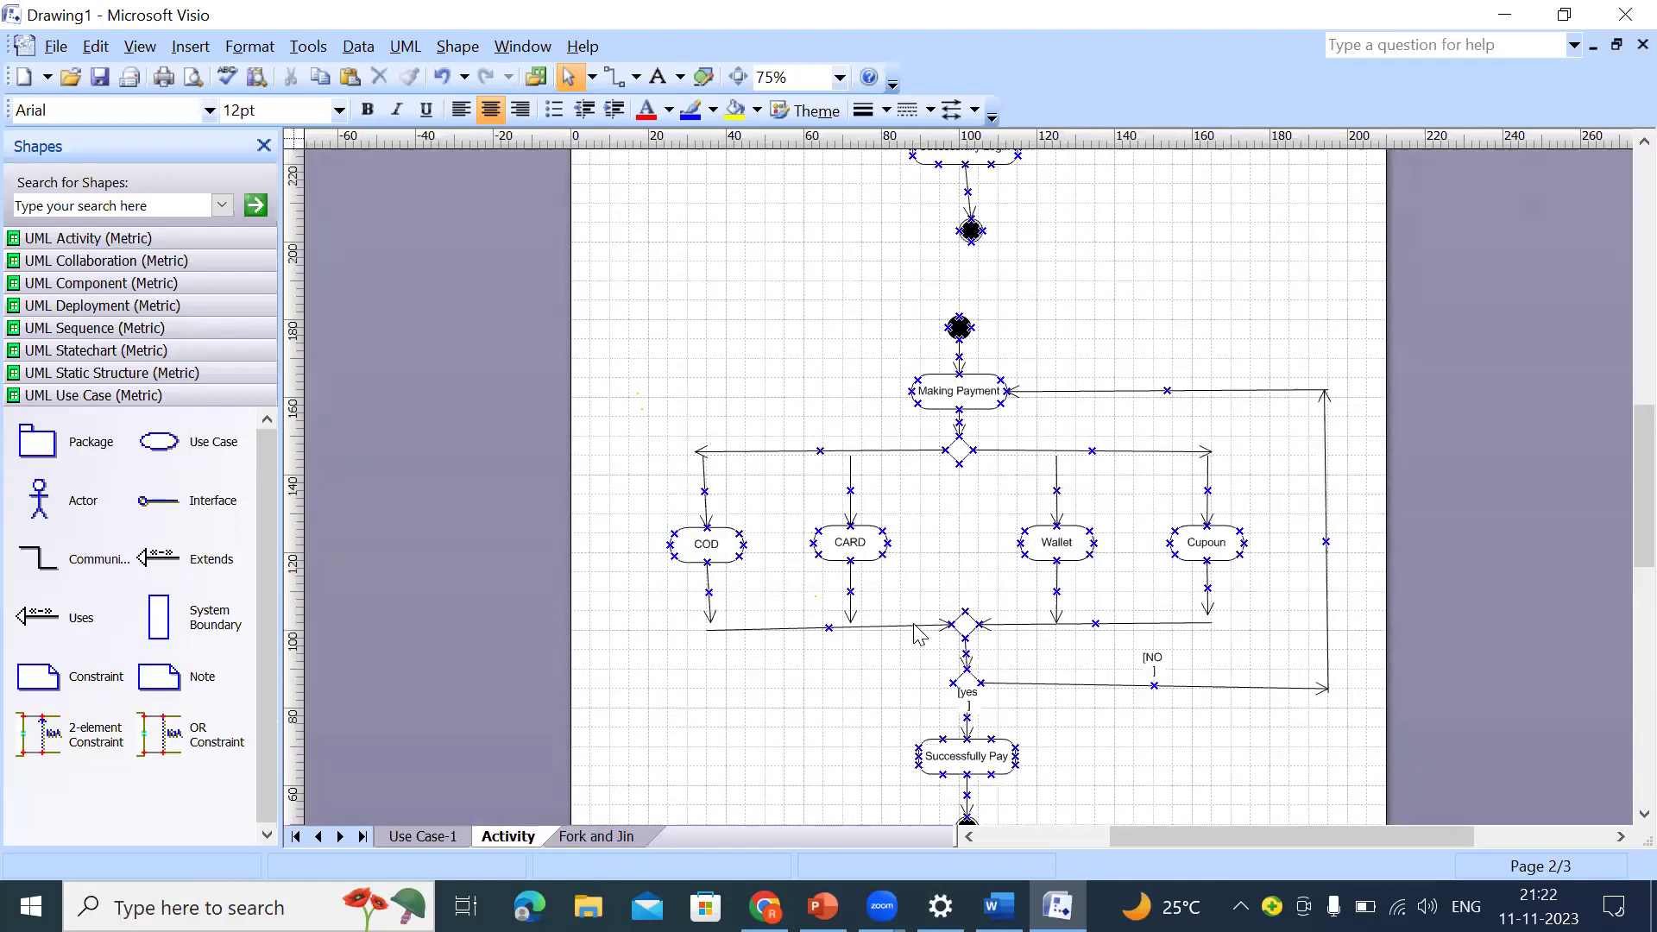
scroll(922, 634, up, 4)
scroll(932, 622, down, 2)
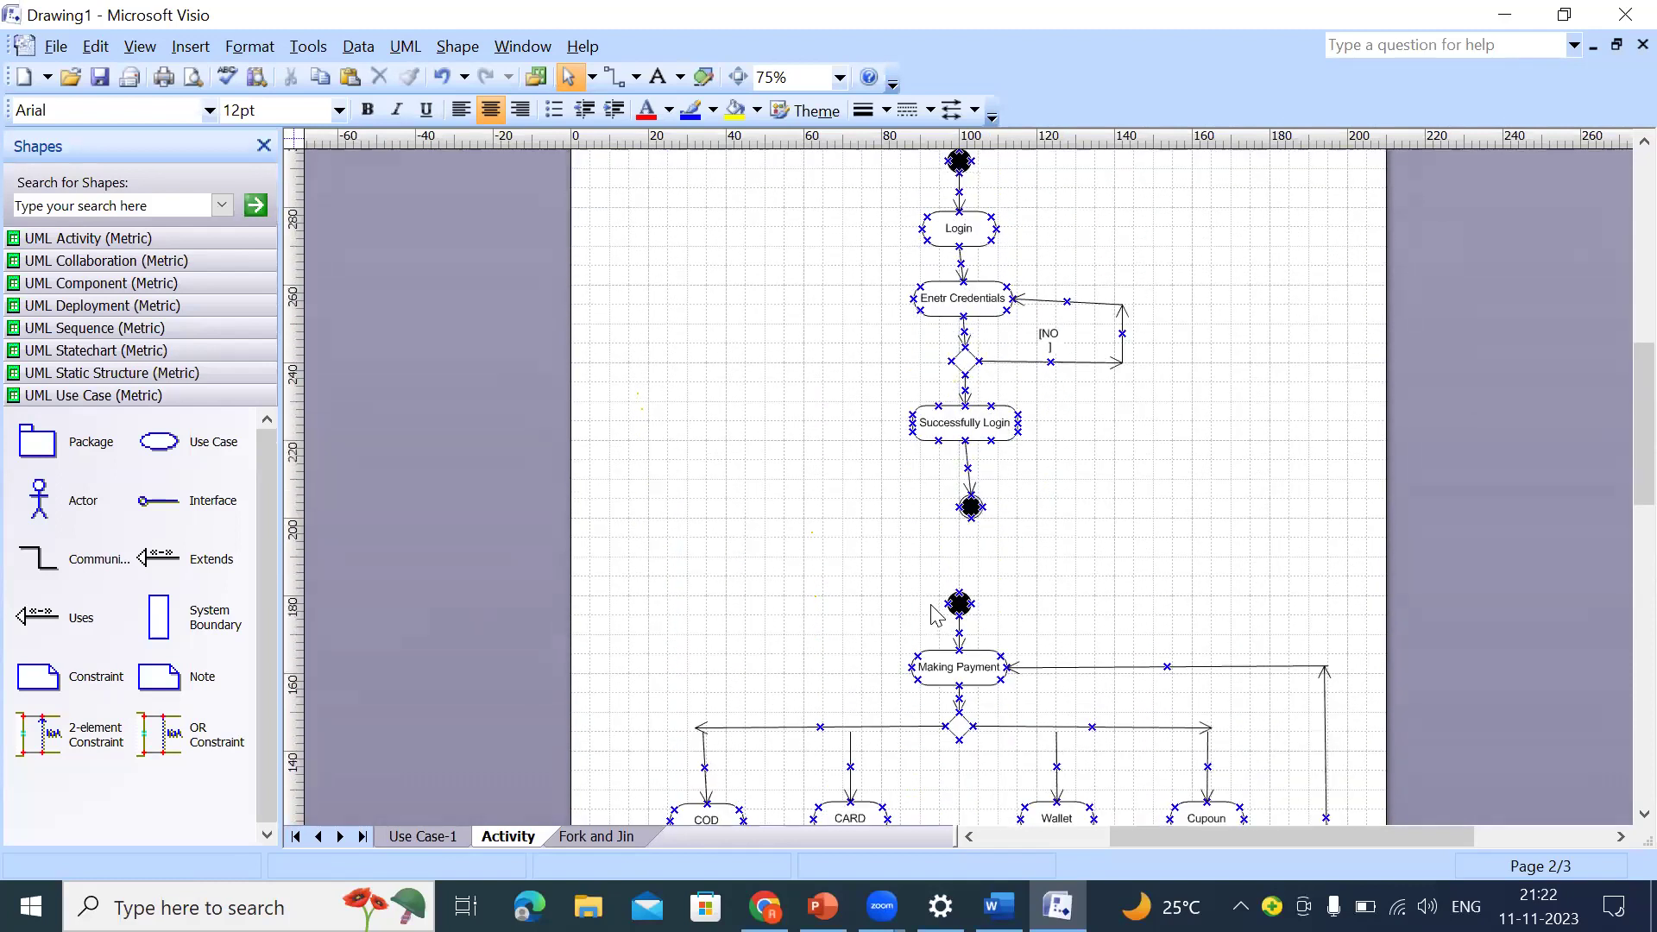
scroll(936, 613, up, 1)
scroll(1216, 544, down, 1)
scroll(1260, 420, down, 1)
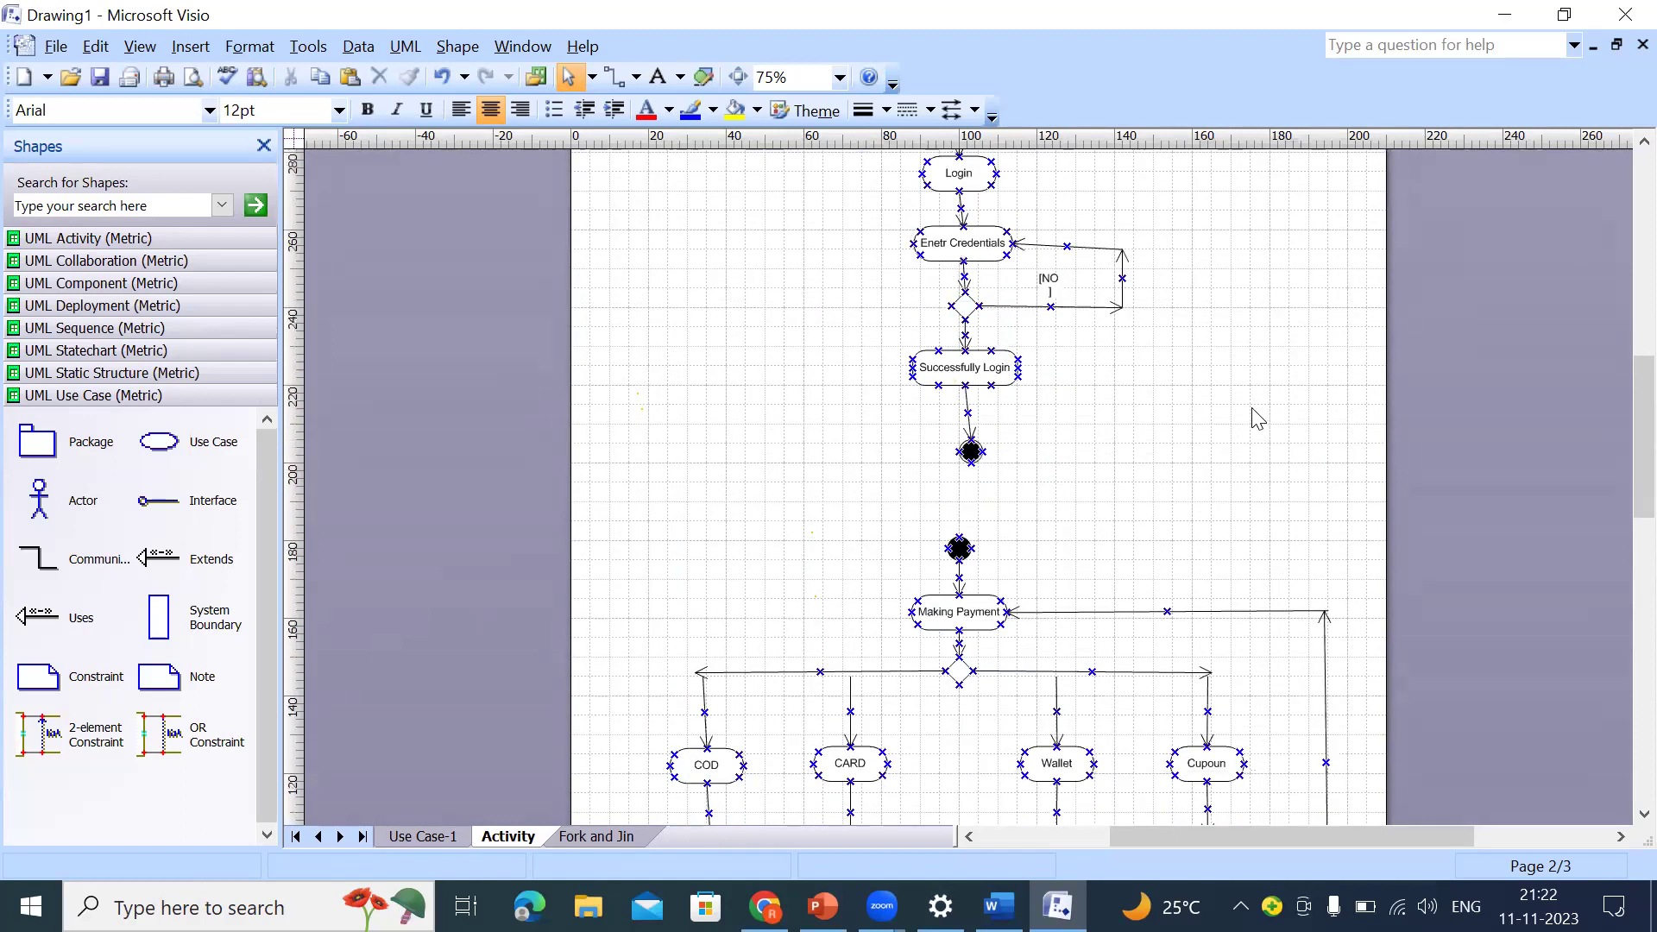
scroll(1256, 418, up, 1)
scroll(1254, 415, down, 1)
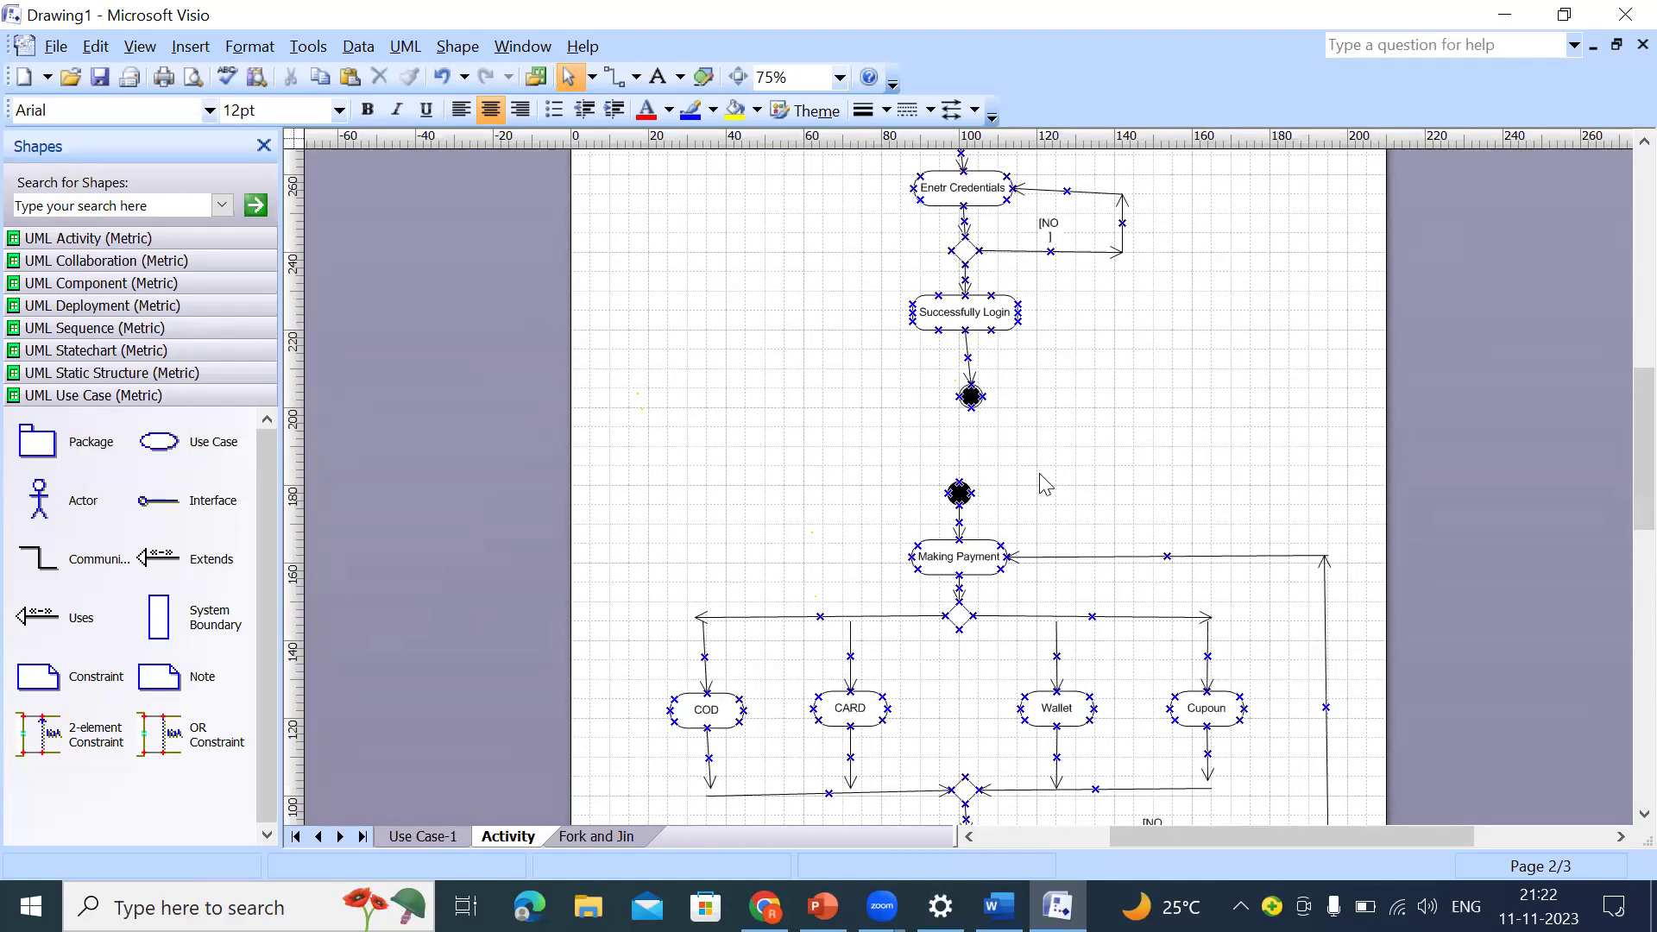
Step: Delete the login flow's final state and the payment flow's initial state together with the control flow leading into Making Payment
click(958, 492)
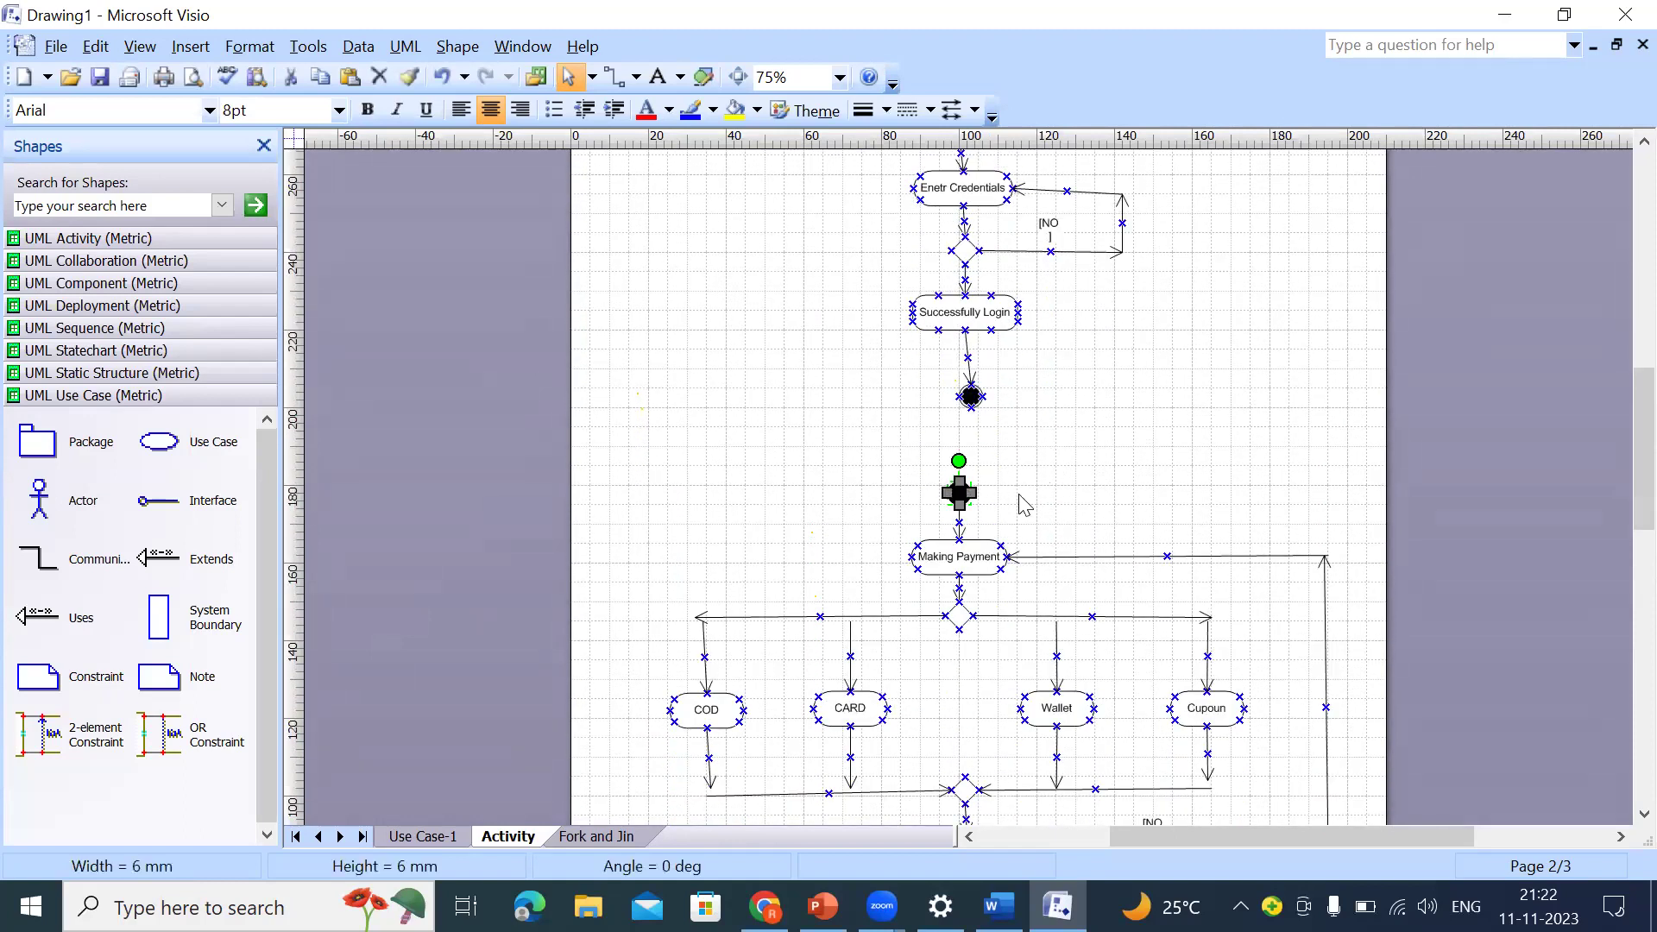
click(972, 397)
click(959, 492)
drag(959, 493, 972, 398)
key(Delete)
click(968, 360)
key(Delete)
Step: Move the whole payment flow up so Making Payment sits at the end of the control flow from Successfully Login
scroll(1295, 453, down, 3)
mouse_move(1349, 288)
mouse_down()
mouse_move(1419, 673)
mouse_move(1278, 839)
mouse_move(1320, 629)
mouse_move(1343, 611)
mouse_move(1243, 458)
mouse_move(1396, 507)
mouse_up()
scroll(1372, 457, down, 2)
mouse_move(1349, 362)
mouse_down()
mouse_move(1336, 820)
mouse_move(703, 820)
mouse_move(656, 804)
mouse_move(658, 759)
mouse_up()
scroll(906, 659, up, 2)
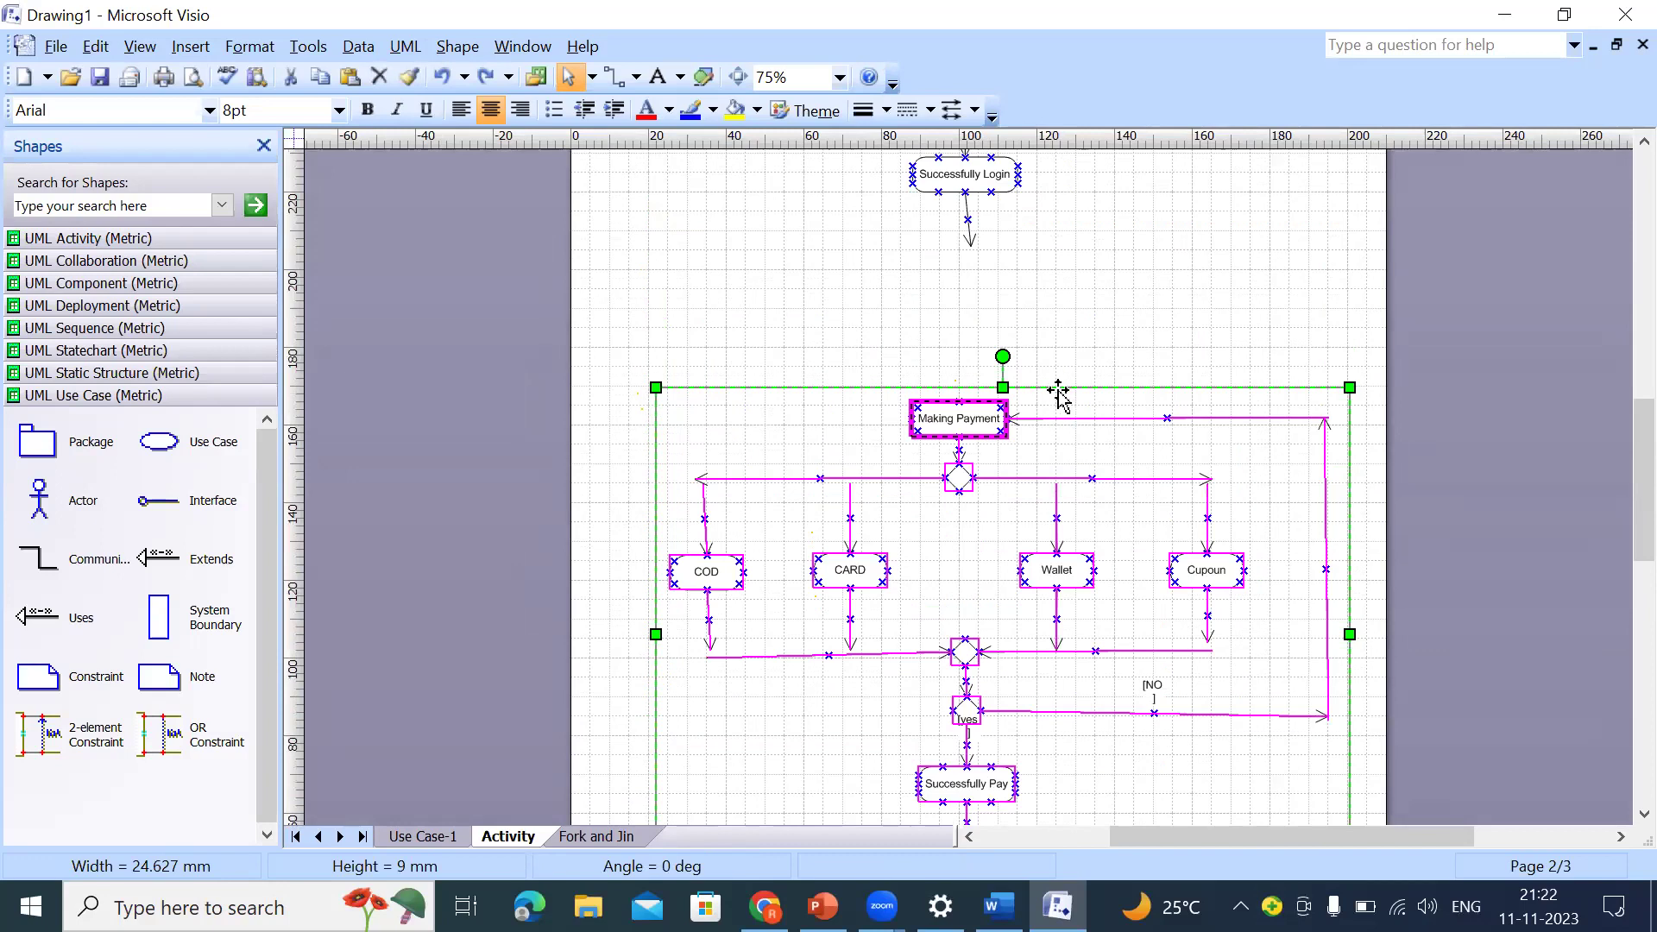
drag(1058, 390, 1057, 258)
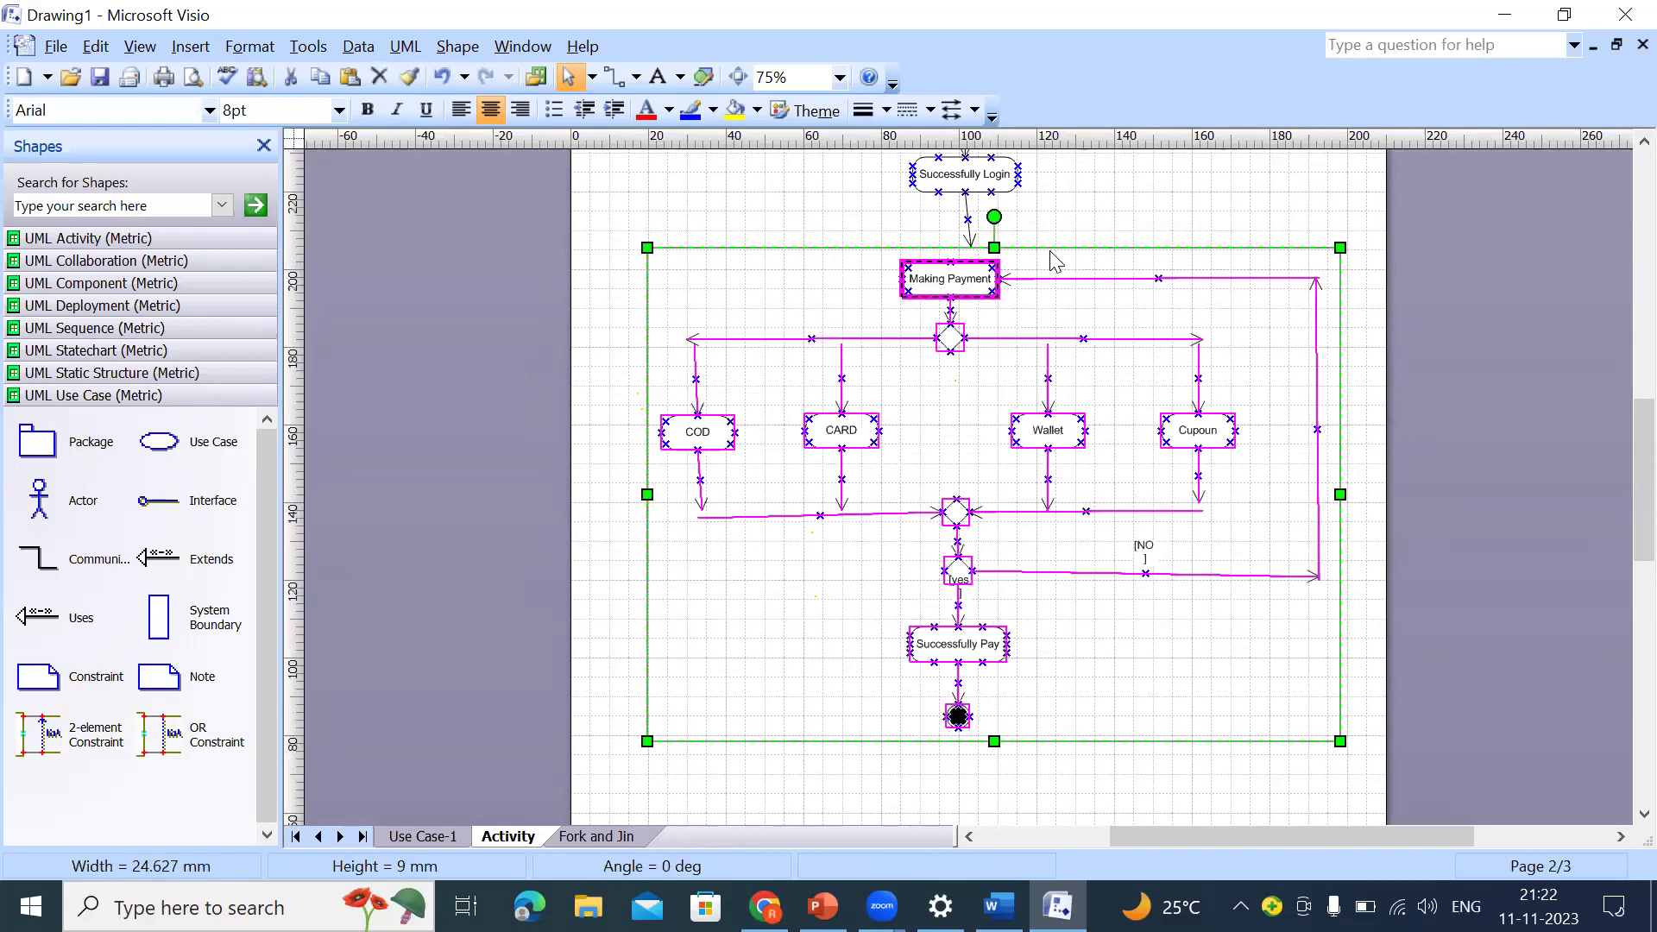
click(1268, 220)
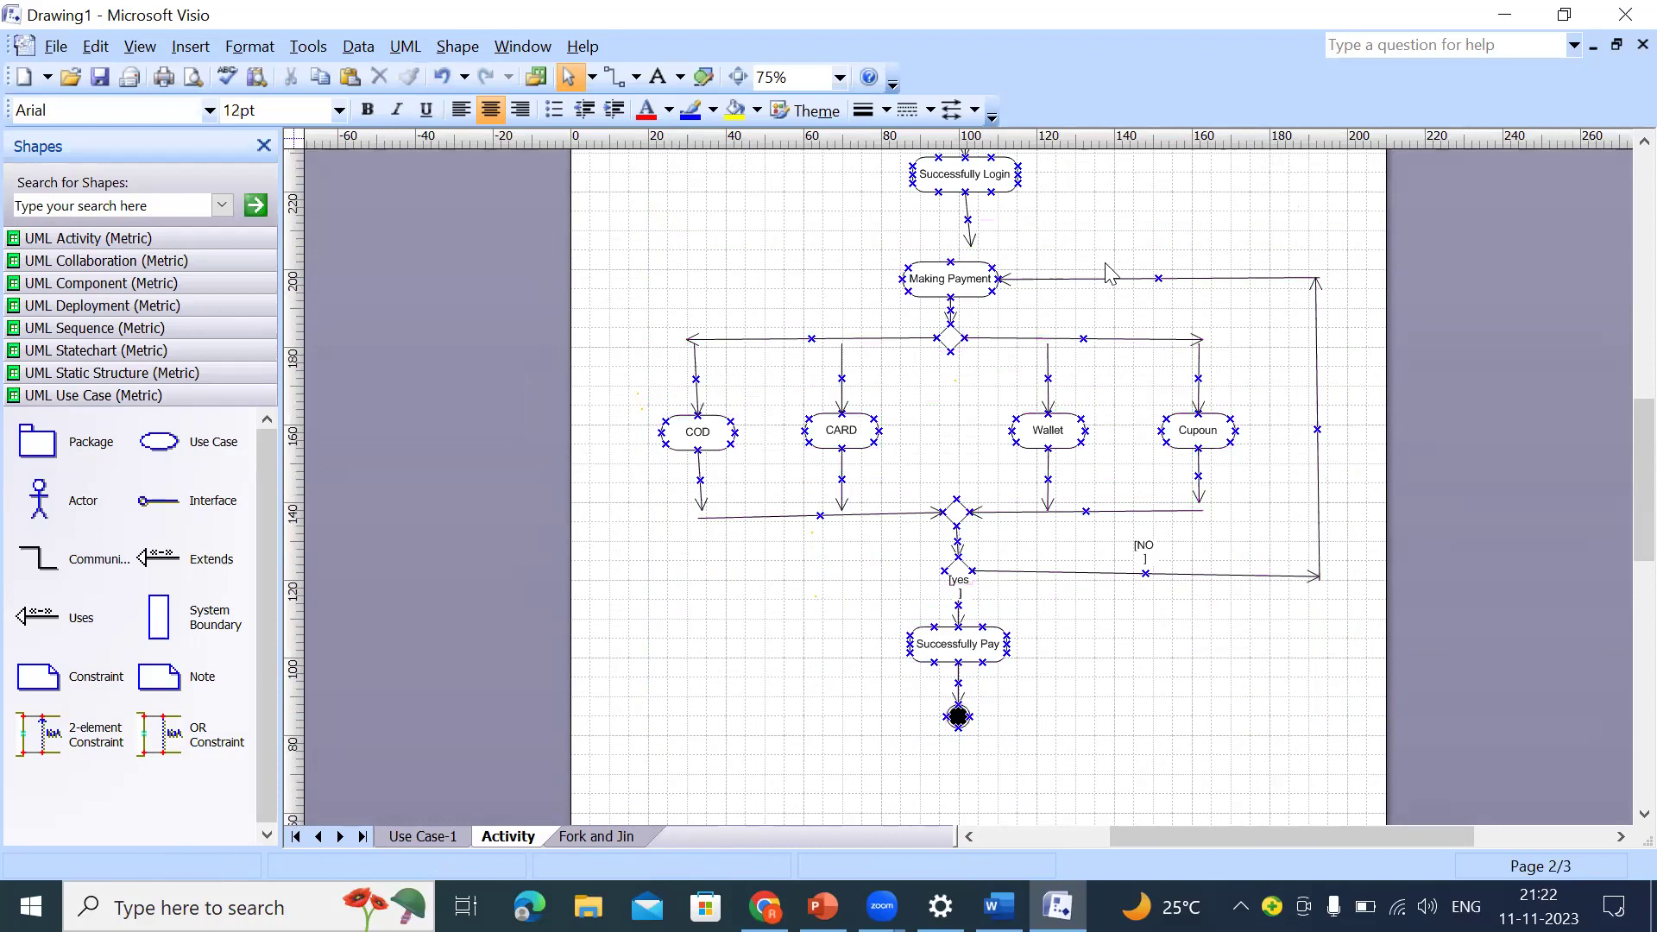
drag(1328, 764, 610, 220)
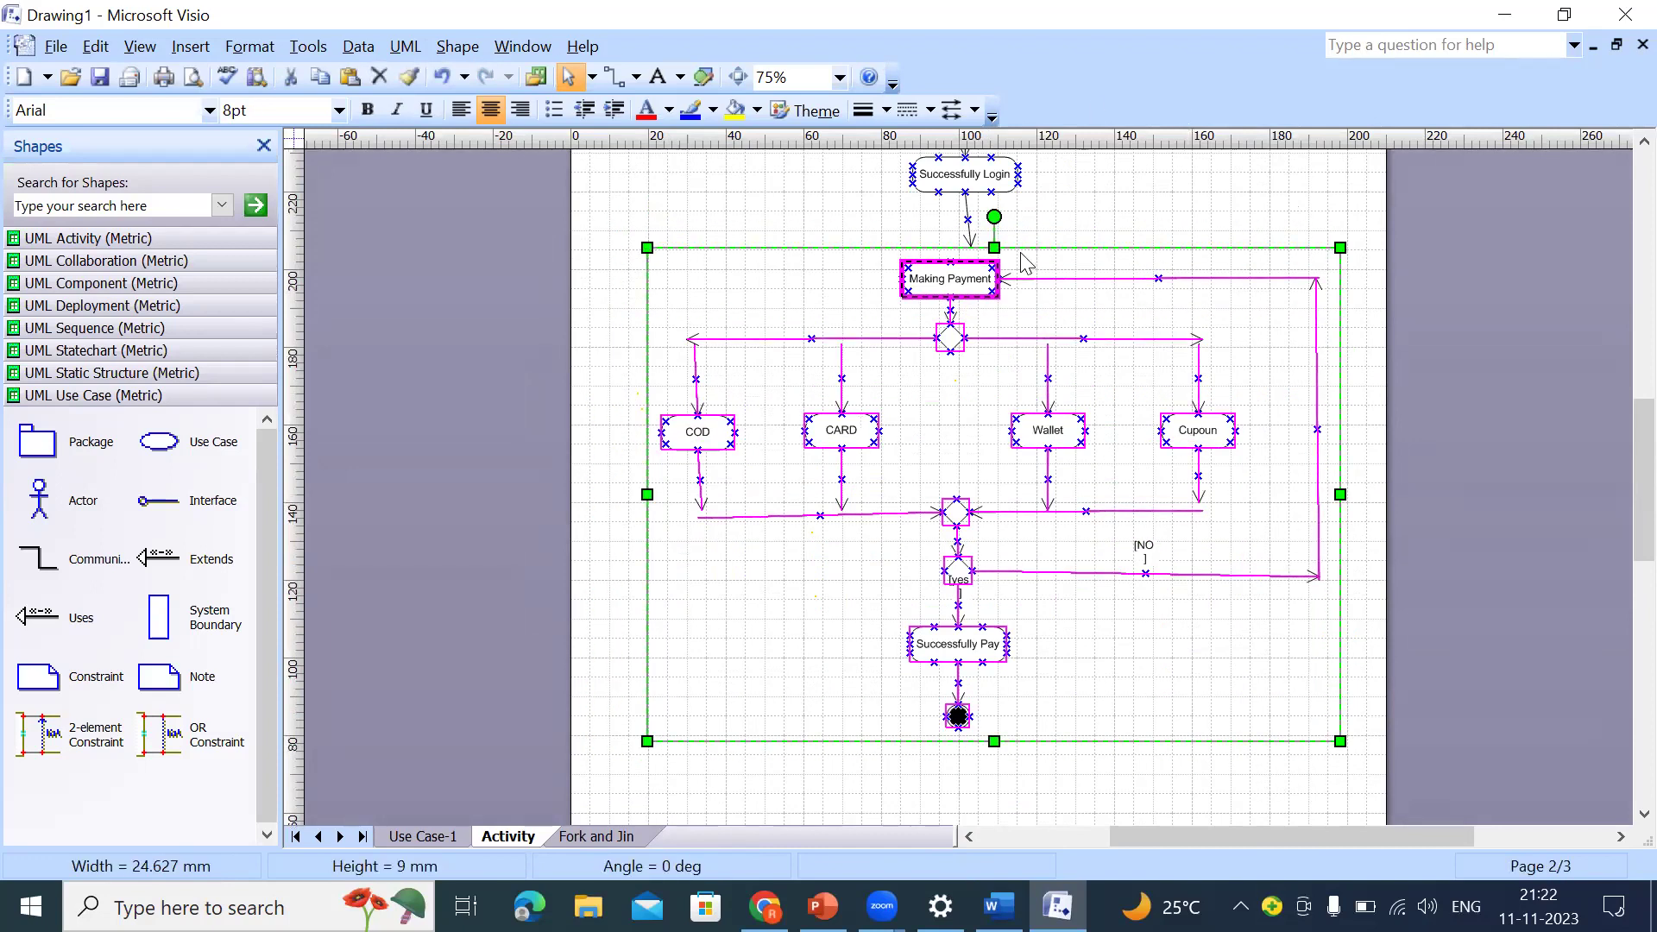
drag(1029, 250, 1055, 235)
click(1177, 177)
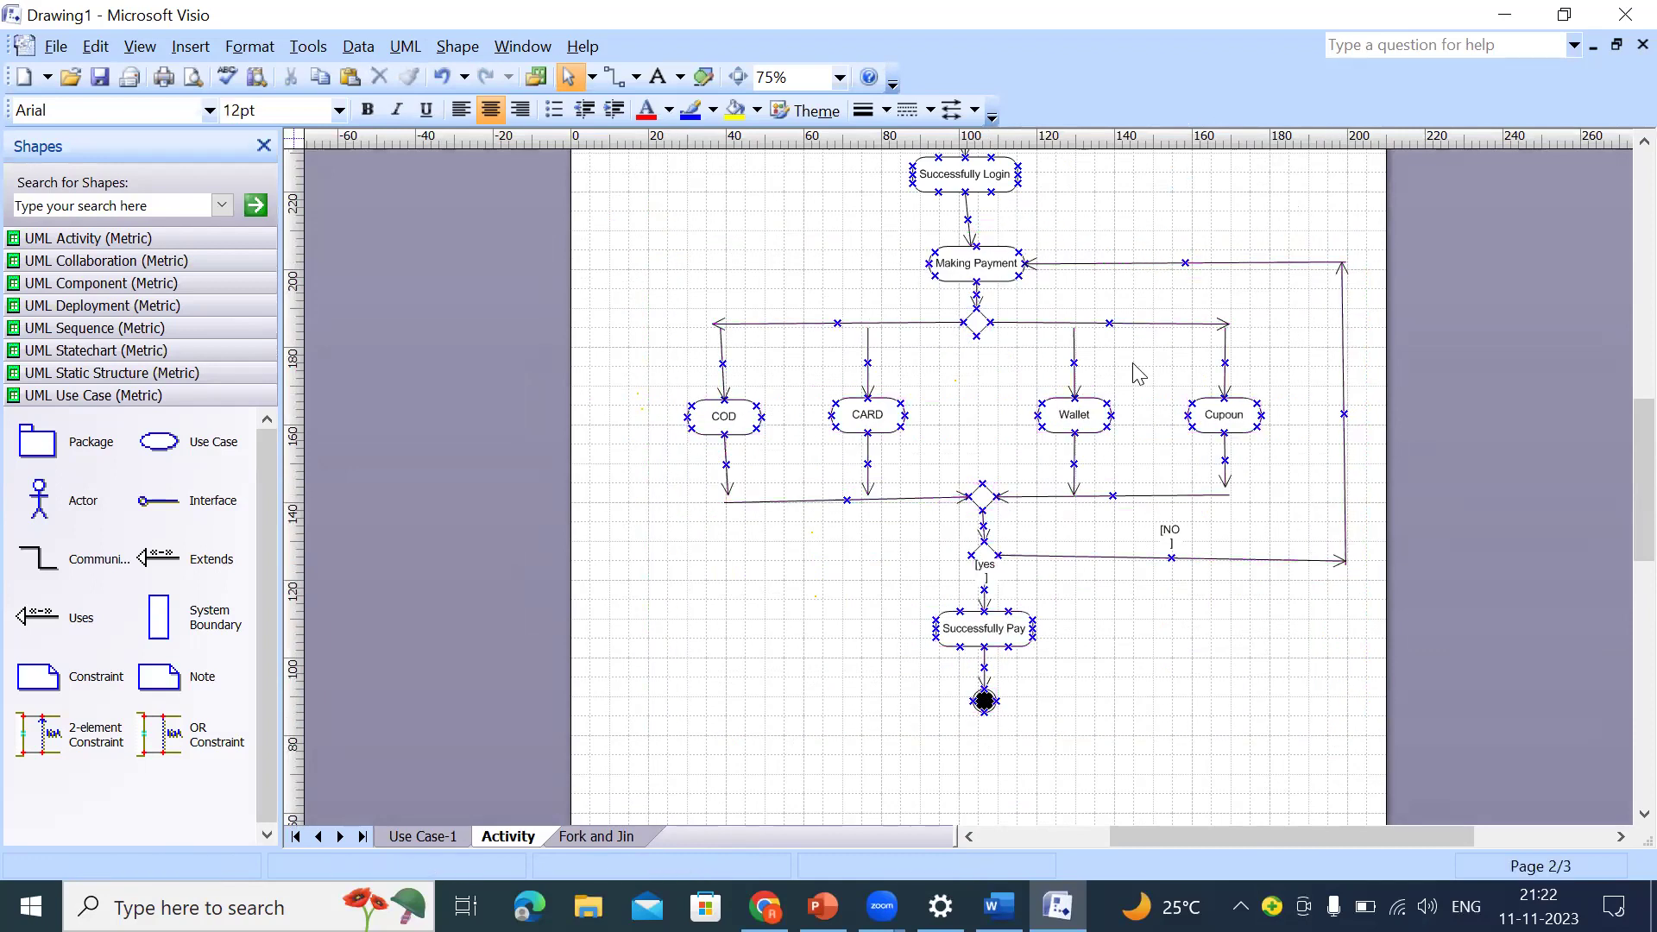
Step: Examine the merged Activity flow from Login through Making Payment and the payment options down to the final state
scroll(1139, 380, up, 3)
scroll(1135, 391, up, 3)
scroll(1295, 233, up, 3)
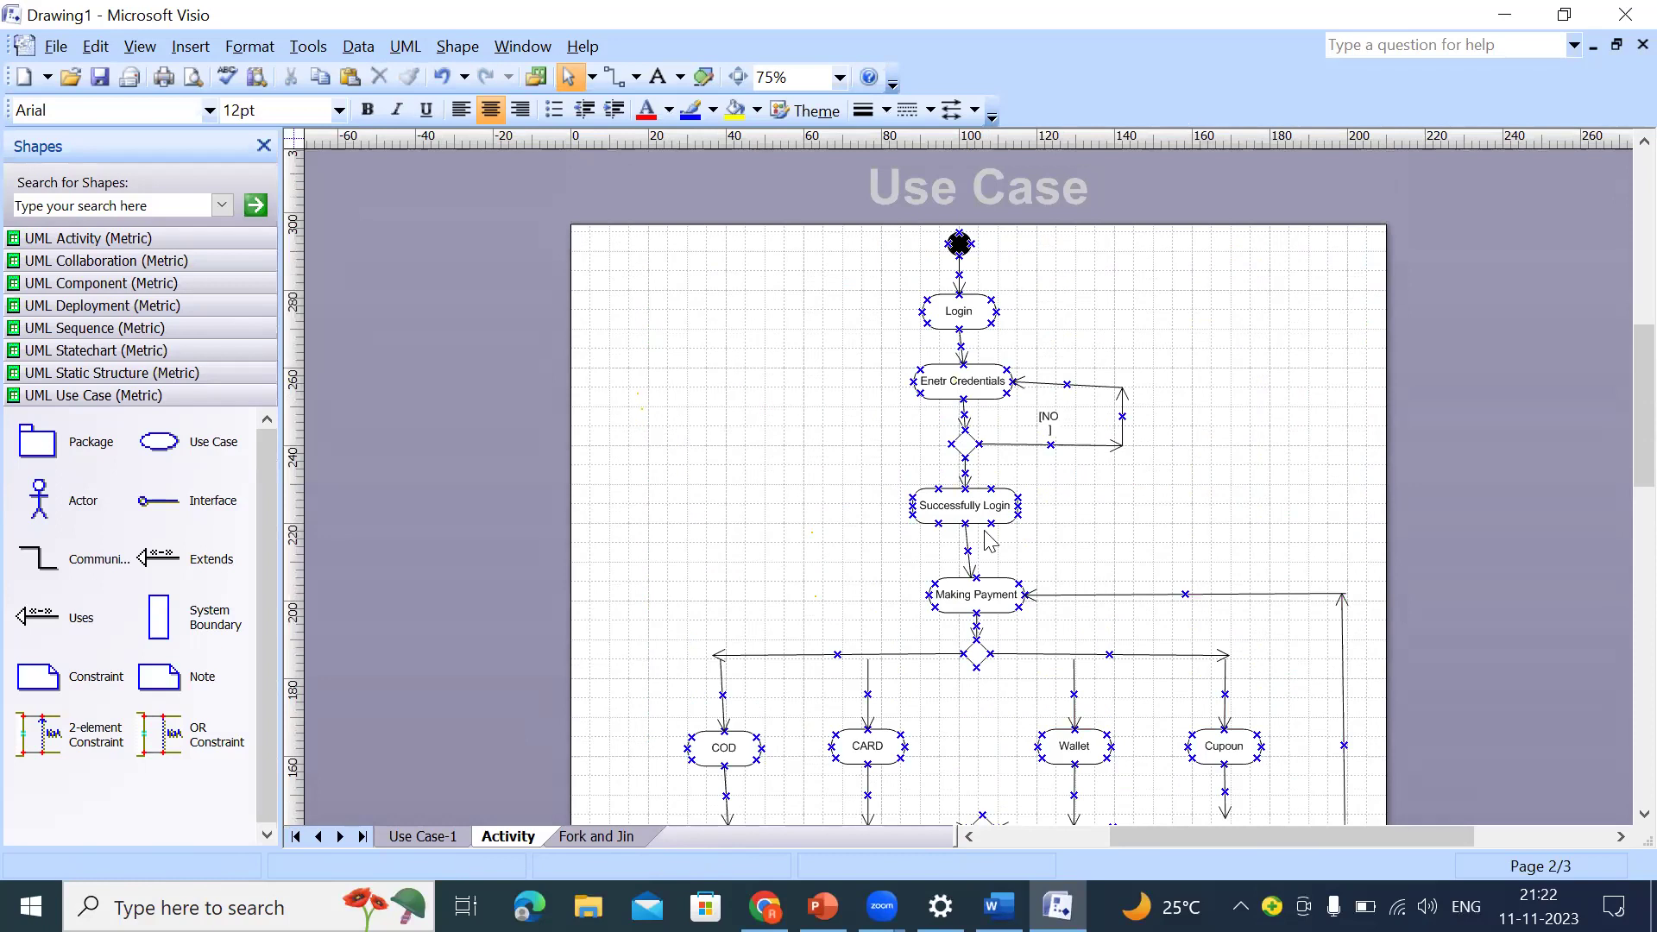
scroll(992, 541, down, 2)
scroll(1021, 515, down, 1)
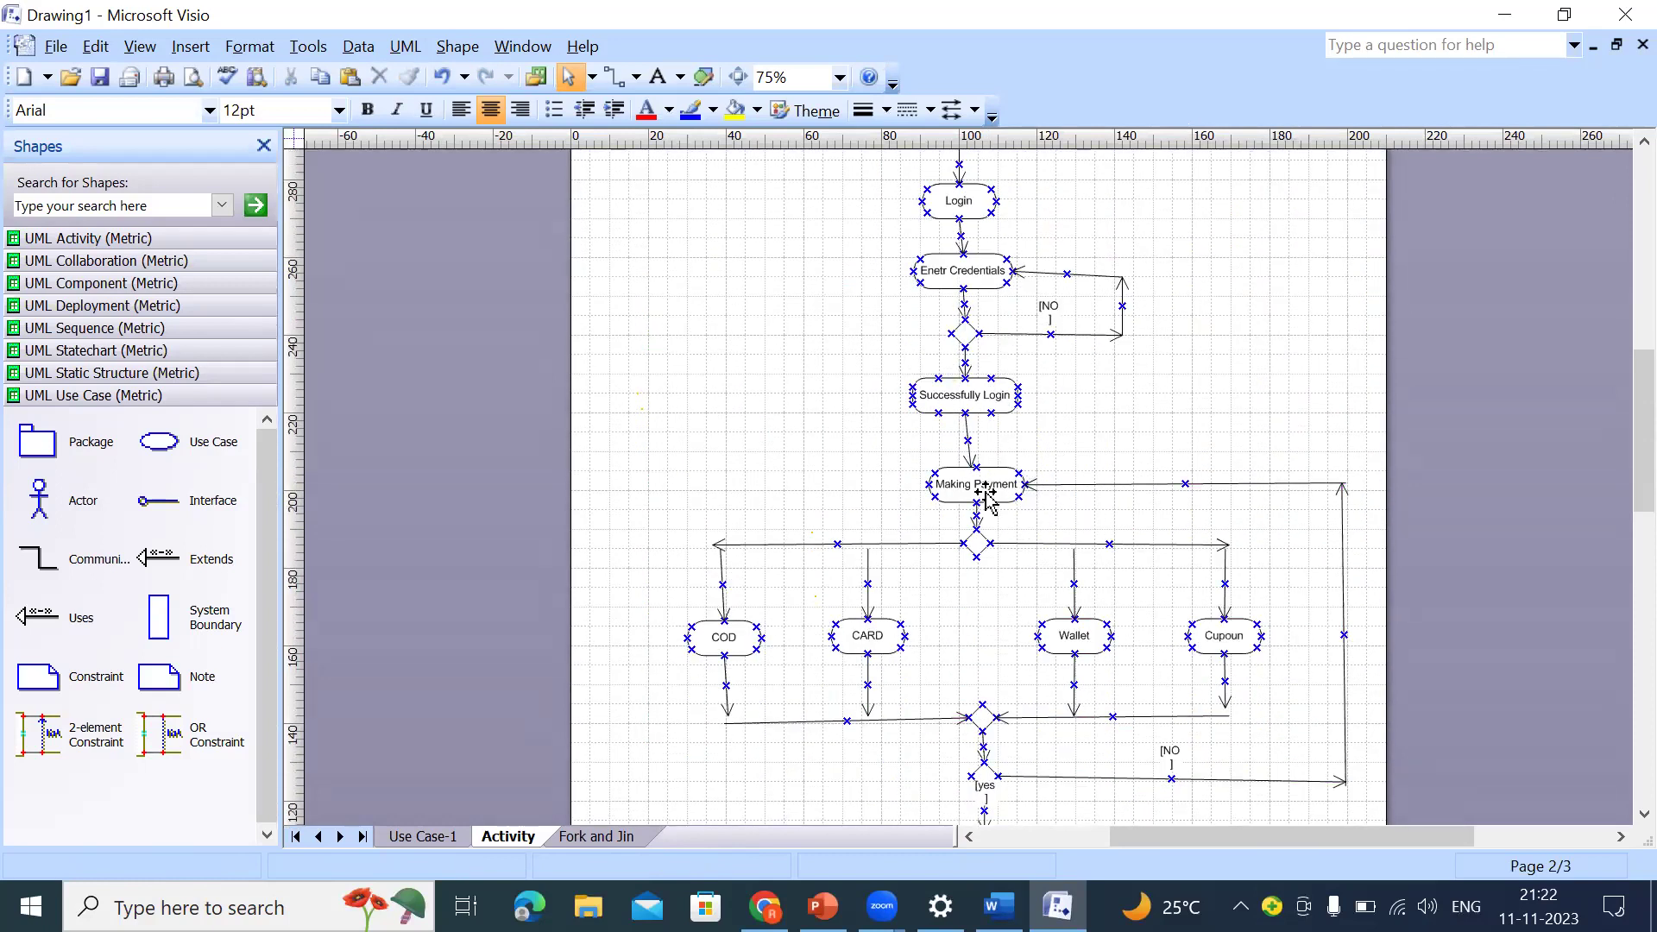
scroll(992, 496, up, 2)
scroll(997, 501, down, 2)
scroll(1001, 485, up, 1)
scroll(994, 483, down, 2)
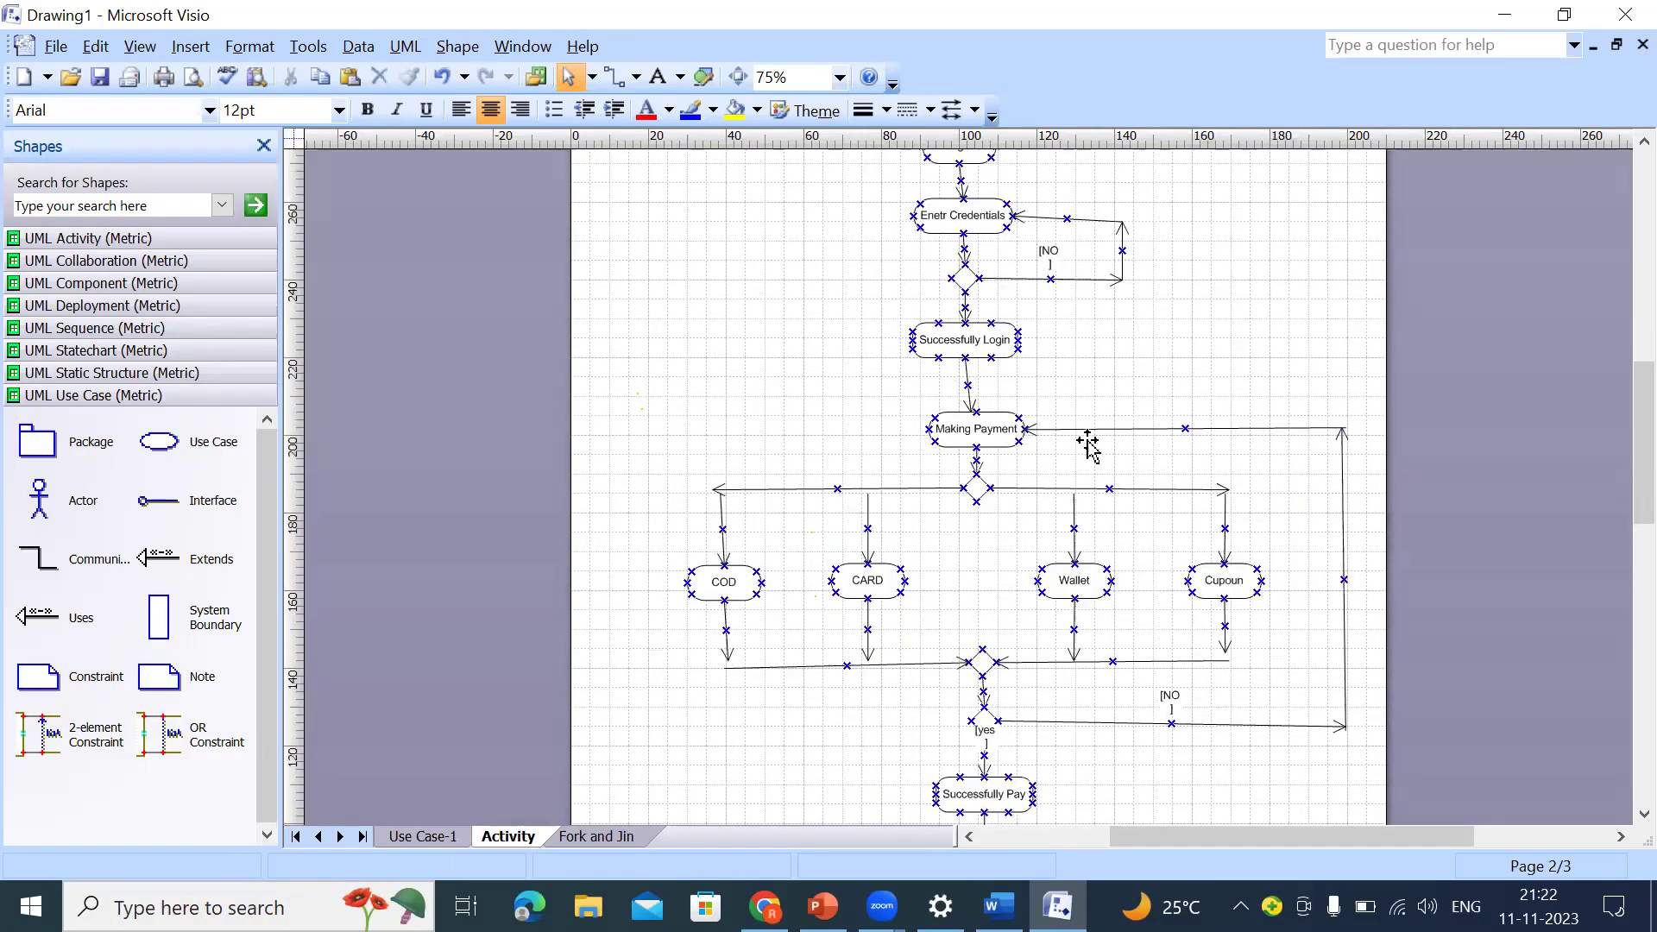
scroll(1005, 442, down, 3)
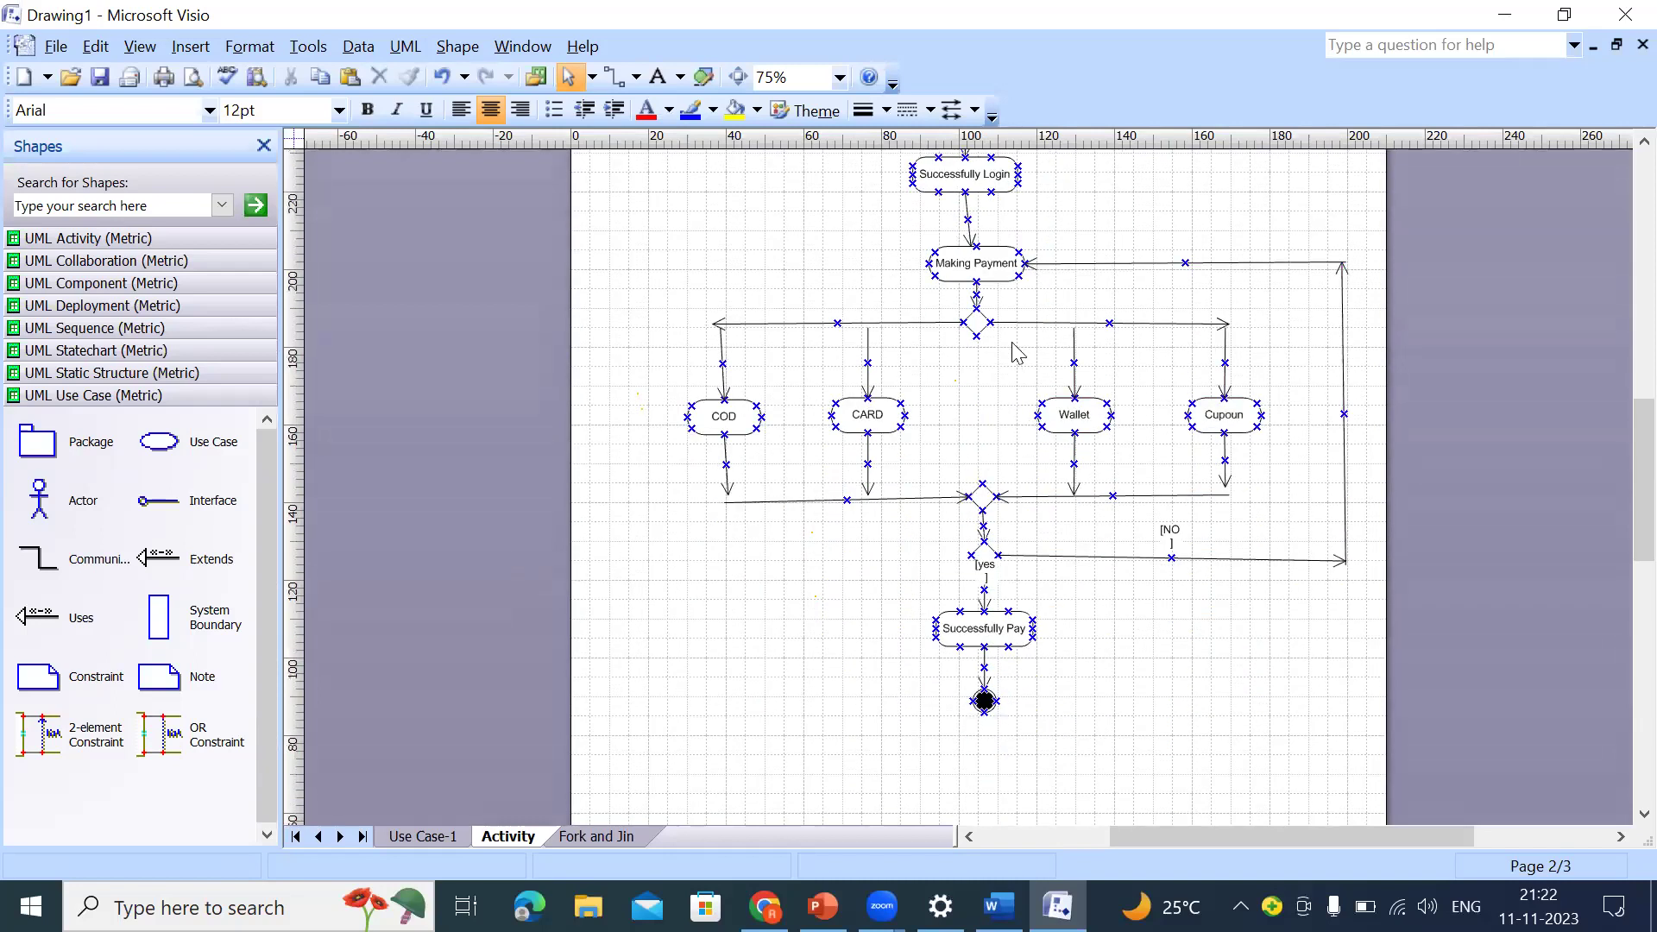
scroll(1109, 552, down, 1)
scroll(1109, 553, down, 5)
scroll(975, 561, down, 1)
scroll(975, 561, up, 1)
Step: Compare the order delivery diagram on the Fork and Jin page with the merged login and payment flow on the Activity page
click(595, 835)
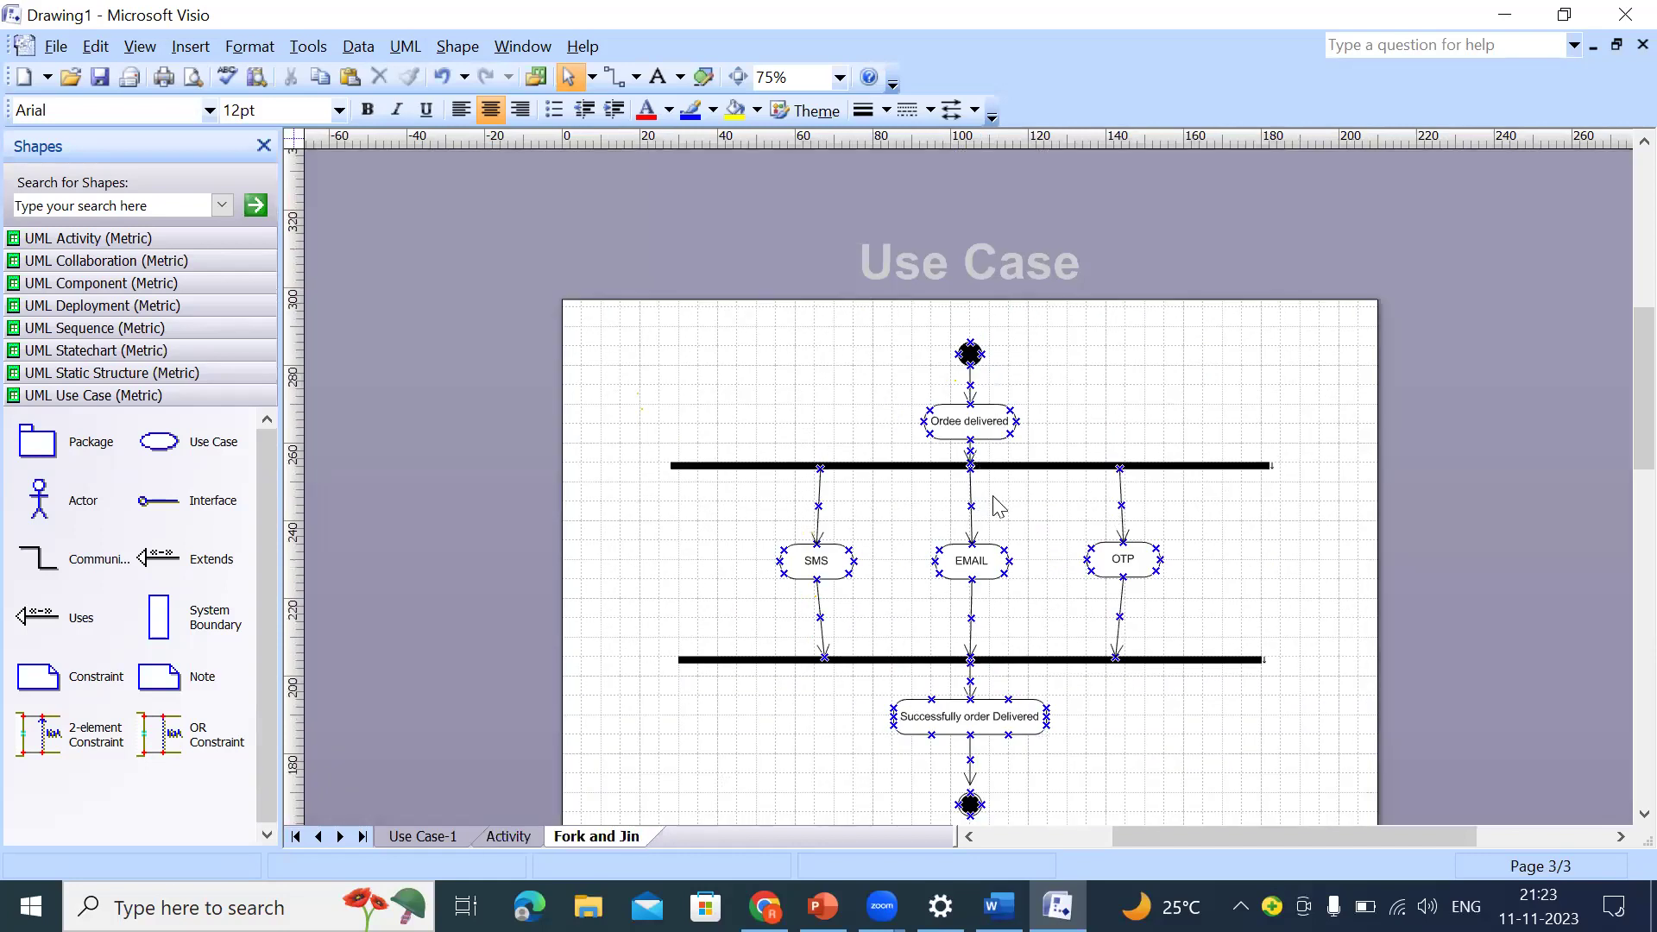
scroll(991, 491, down, 2)
click(508, 836)
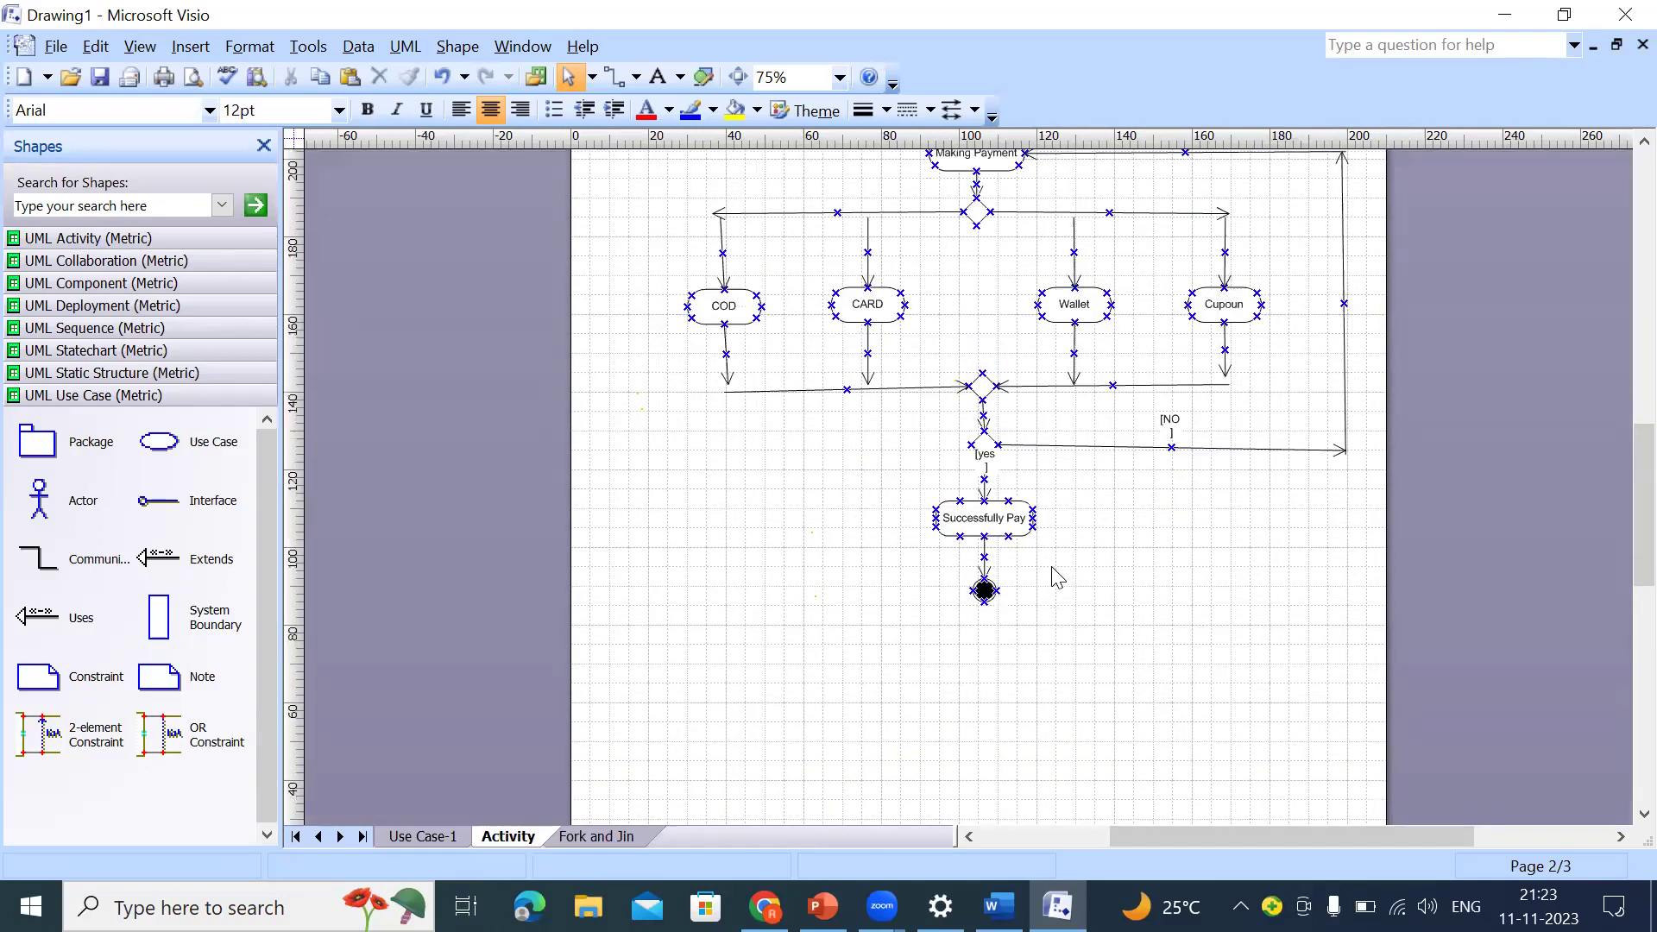
scroll(1057, 576, up, 6)
scroll(777, 600, down, 2)
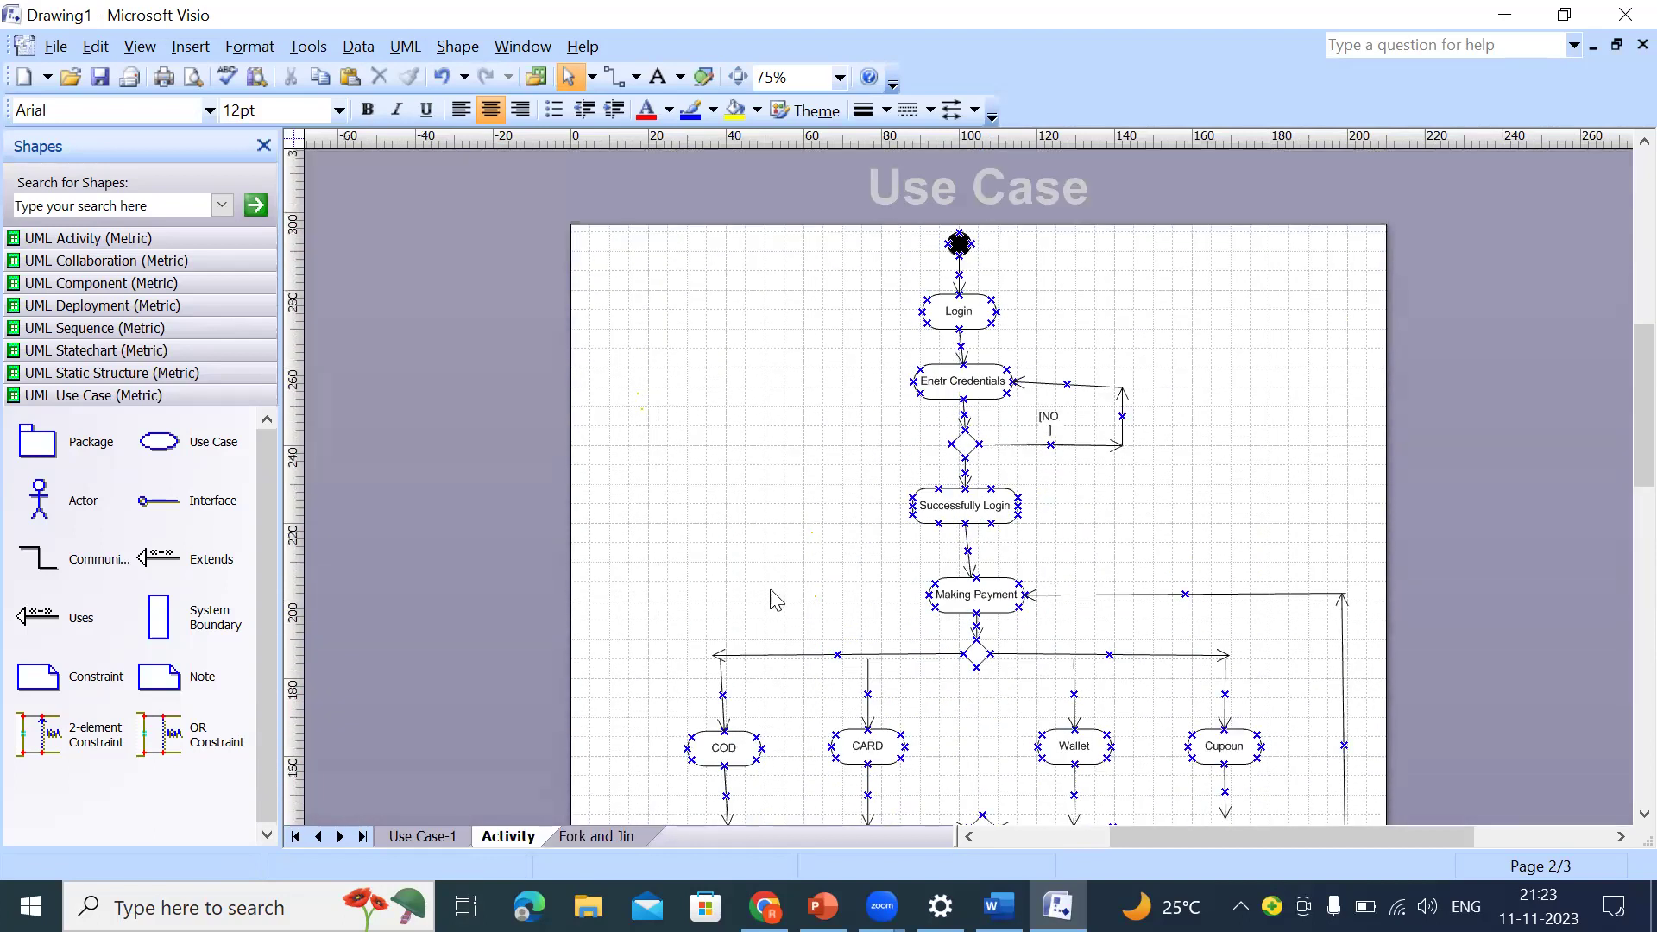
scroll(1183, 580, down, 3)
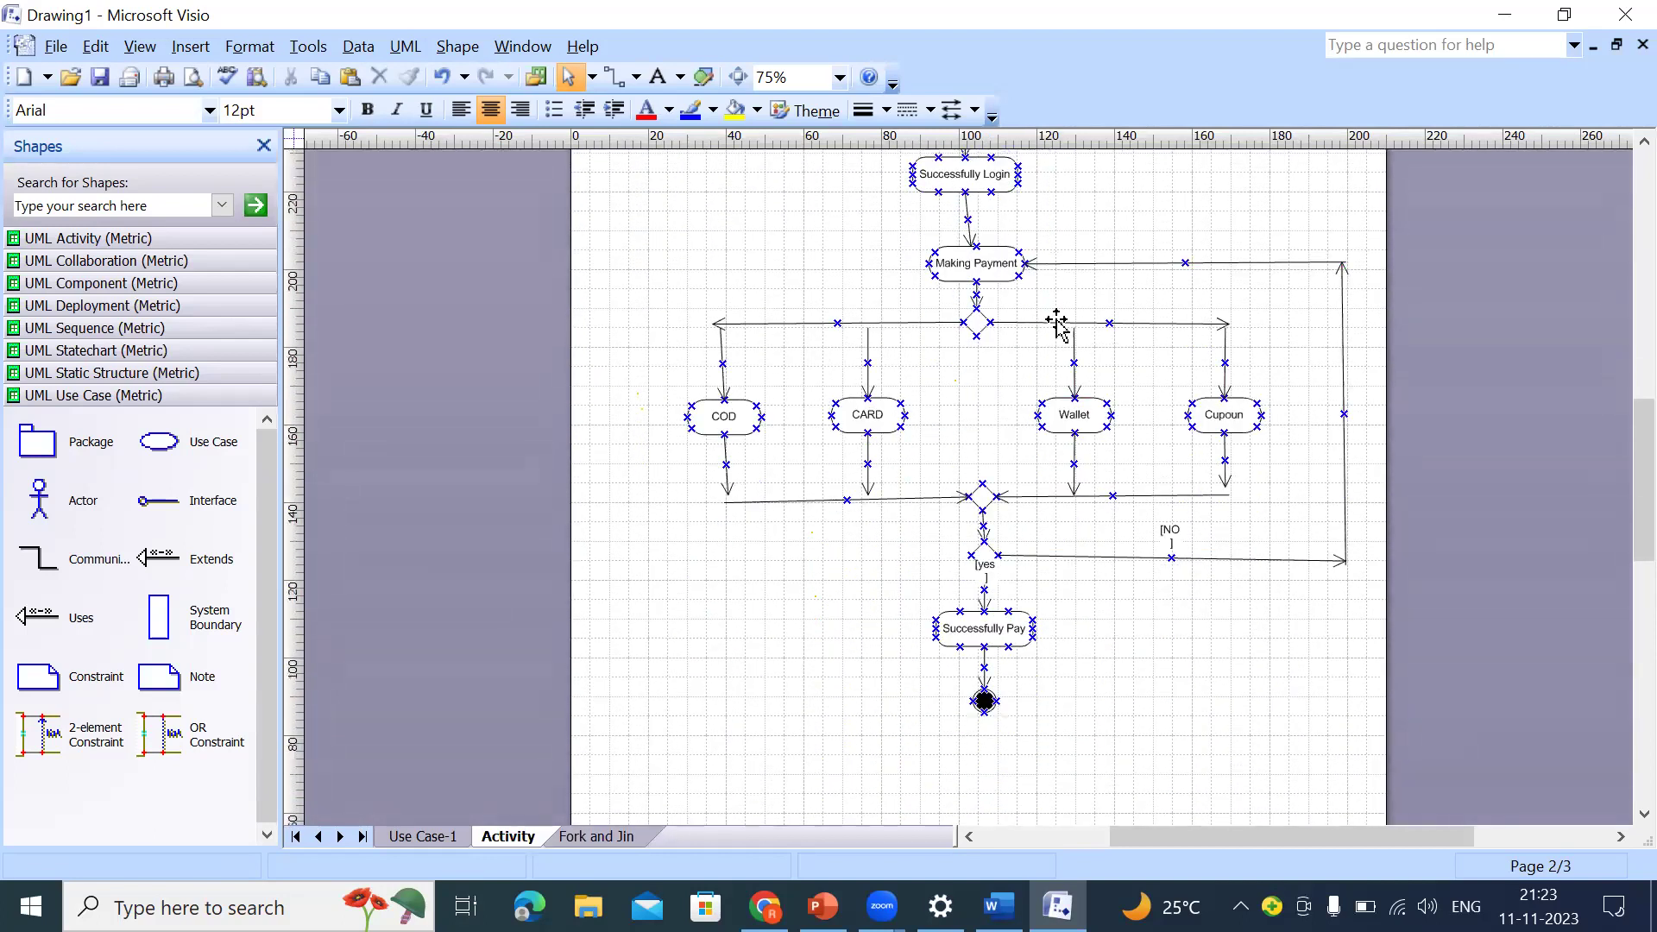
scroll(1054, 354, down, 2)
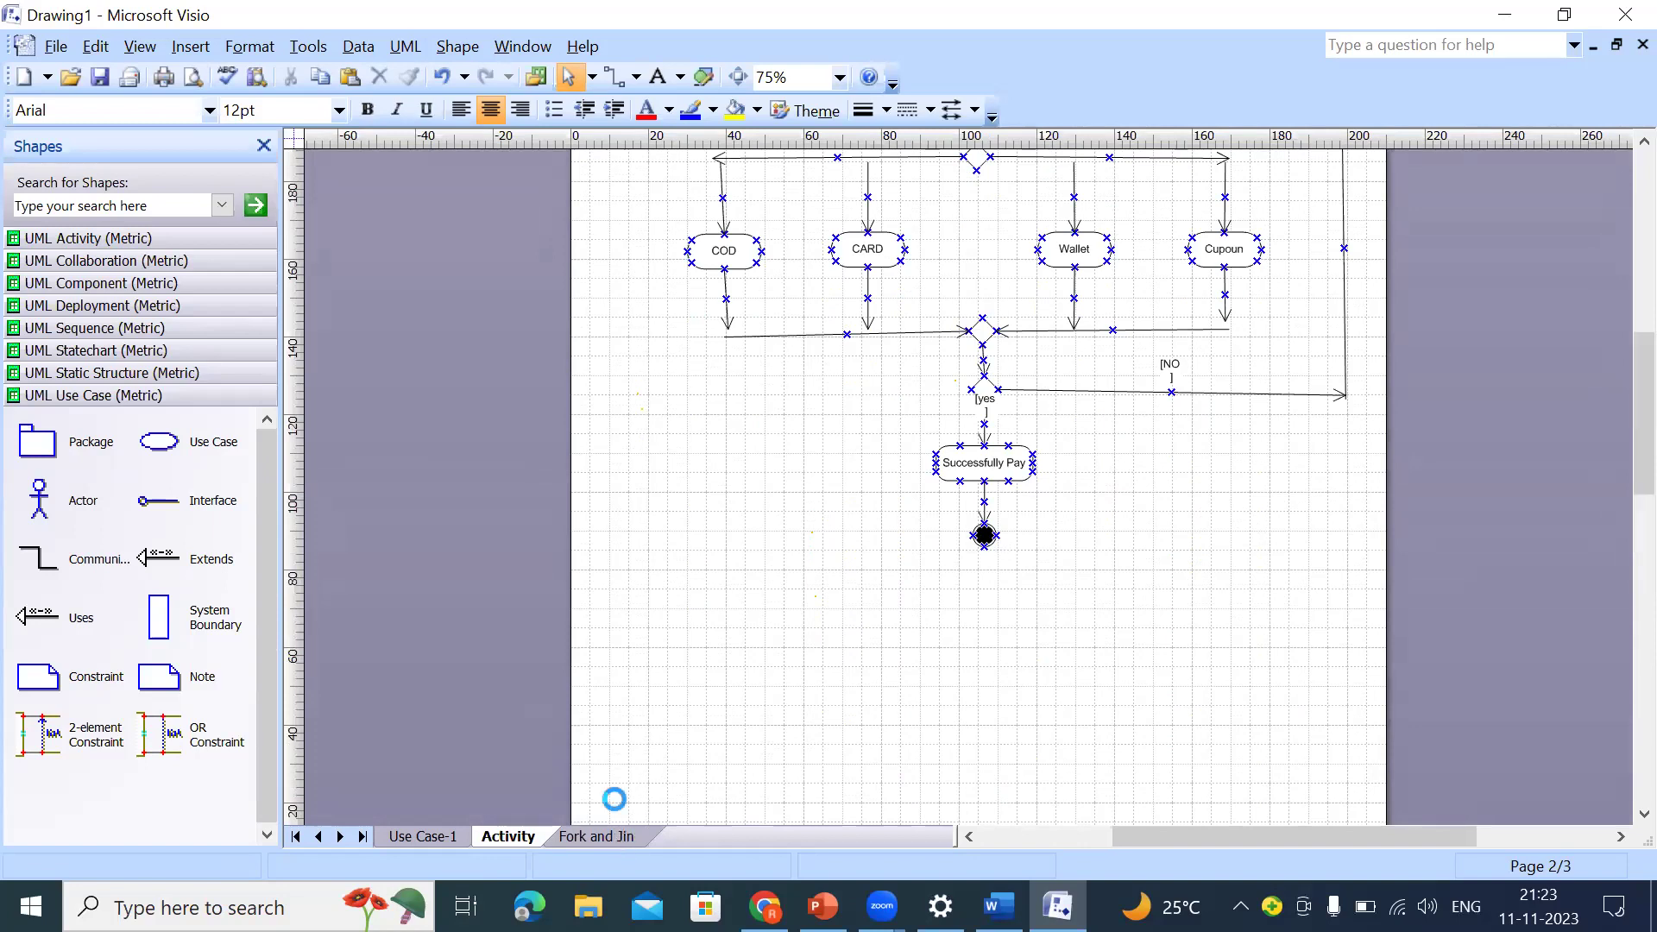
click(970, 693)
click(1050, 712)
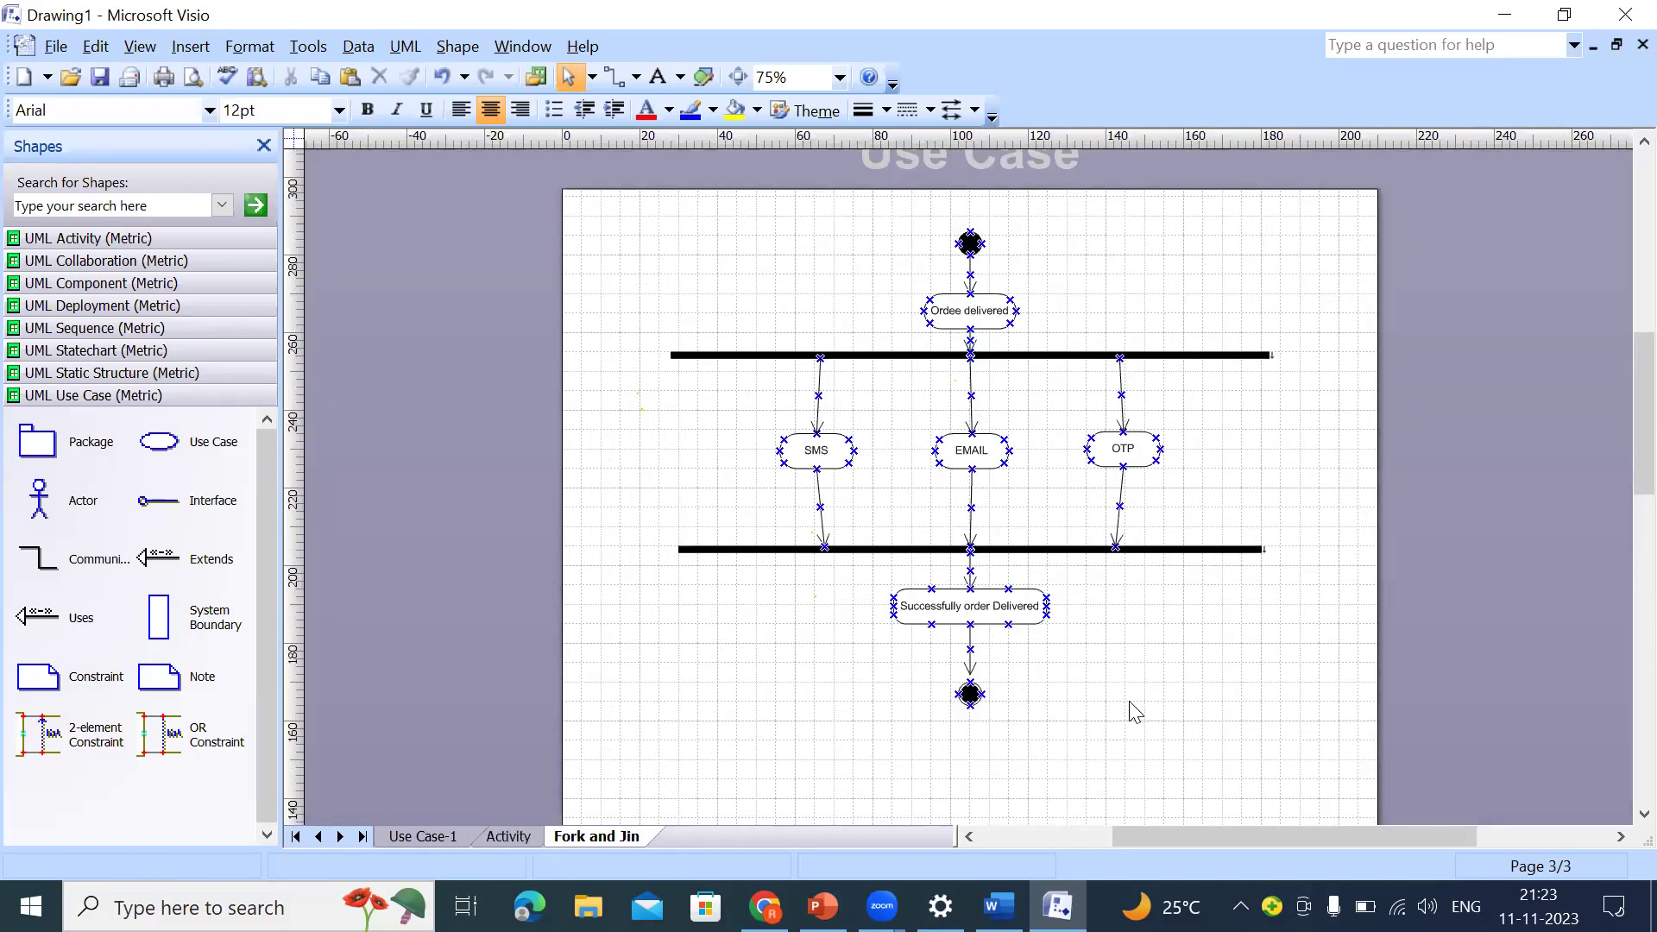
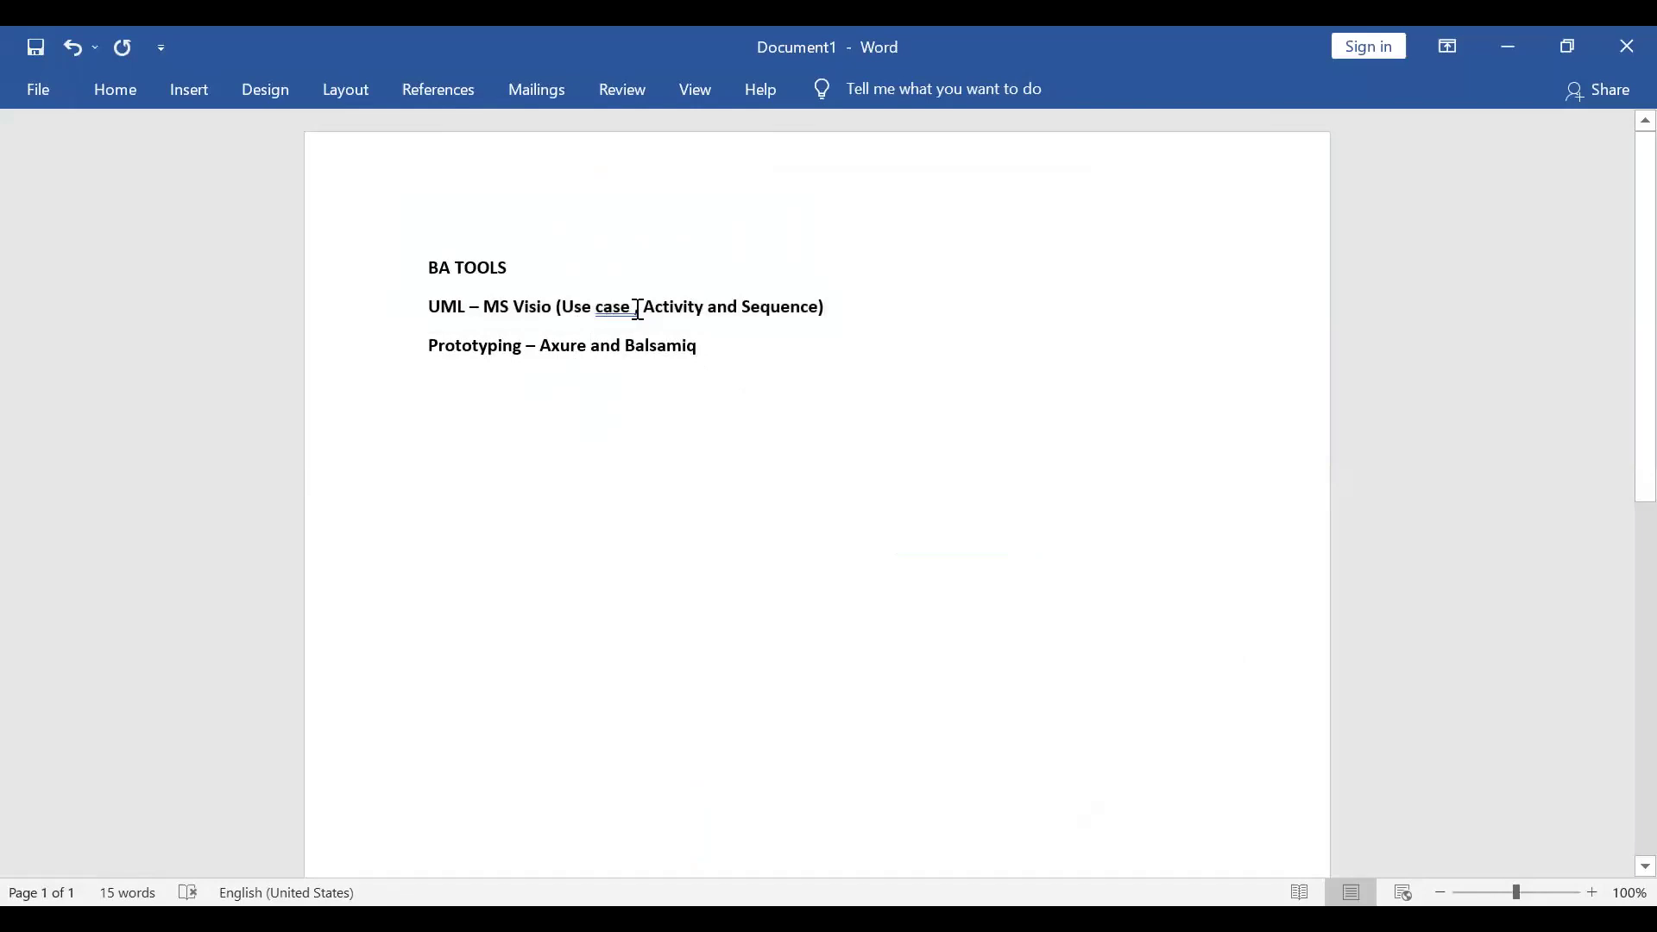
Step: Review the prototyping tools in the BA TOOLS list of the Word document
click(709, 343)
drag(728, 343, 558, 349)
click(670, 445)
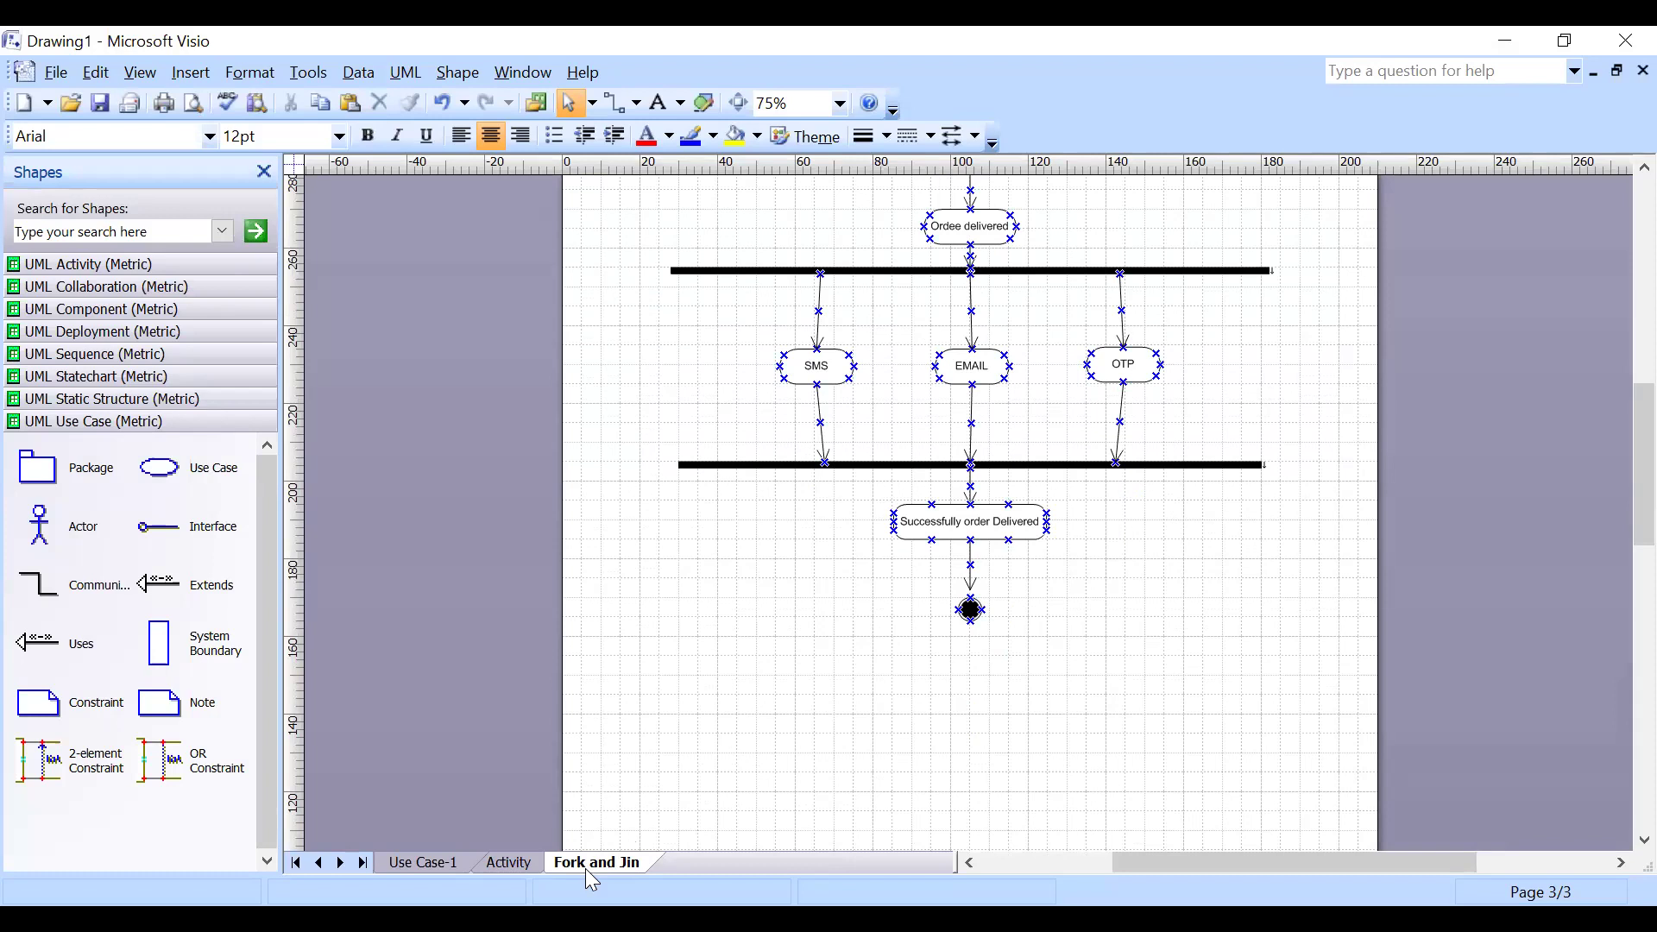
Step: Insert a new foreground page named "Sequence" into the Visio drawing
right_click(595, 863)
click(660, 755)
text(Sequence)
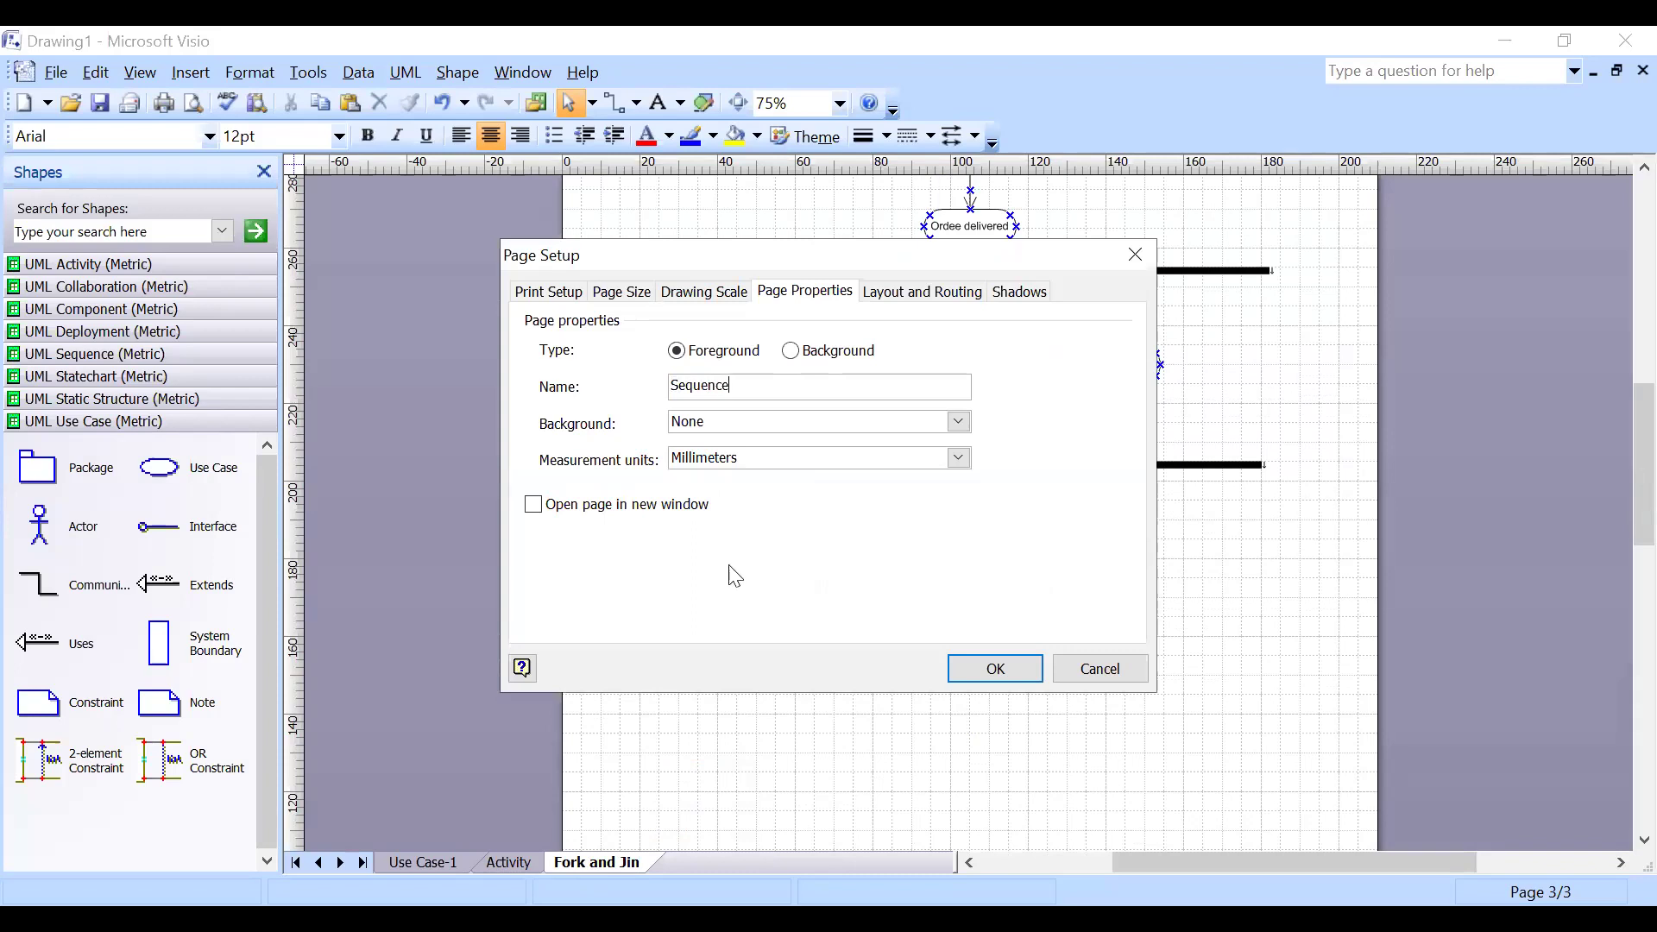
key(Return)
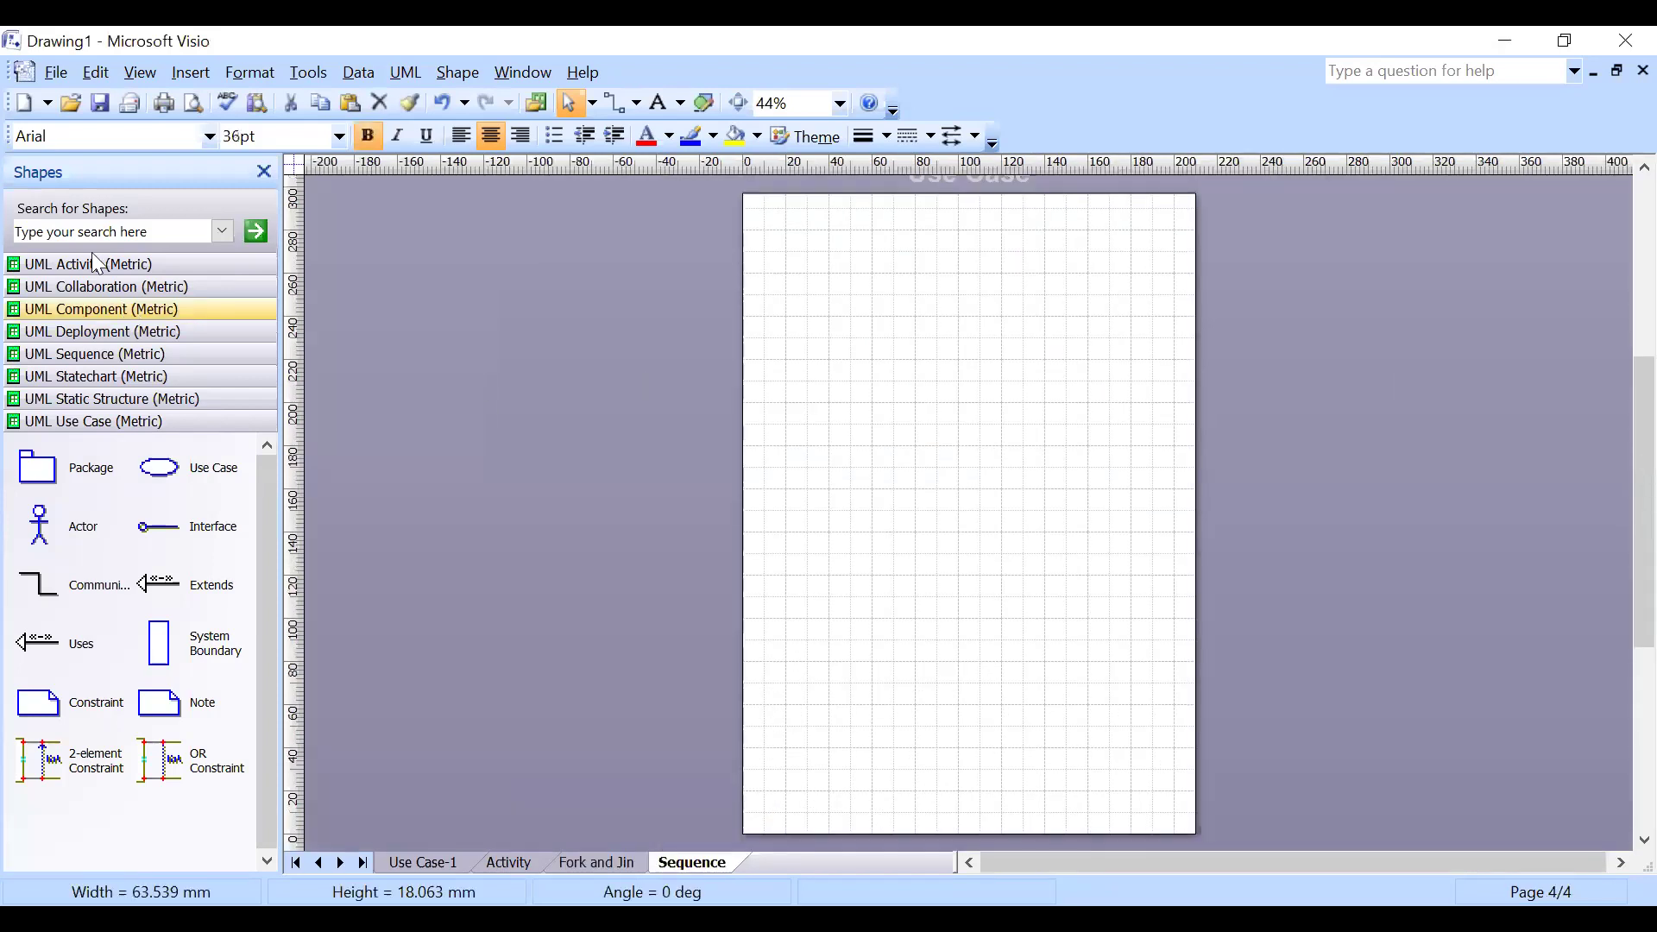
Step: Place three object lifelines side by side near the upper part of the Sequence page and connect the first two with a Message
click(105, 358)
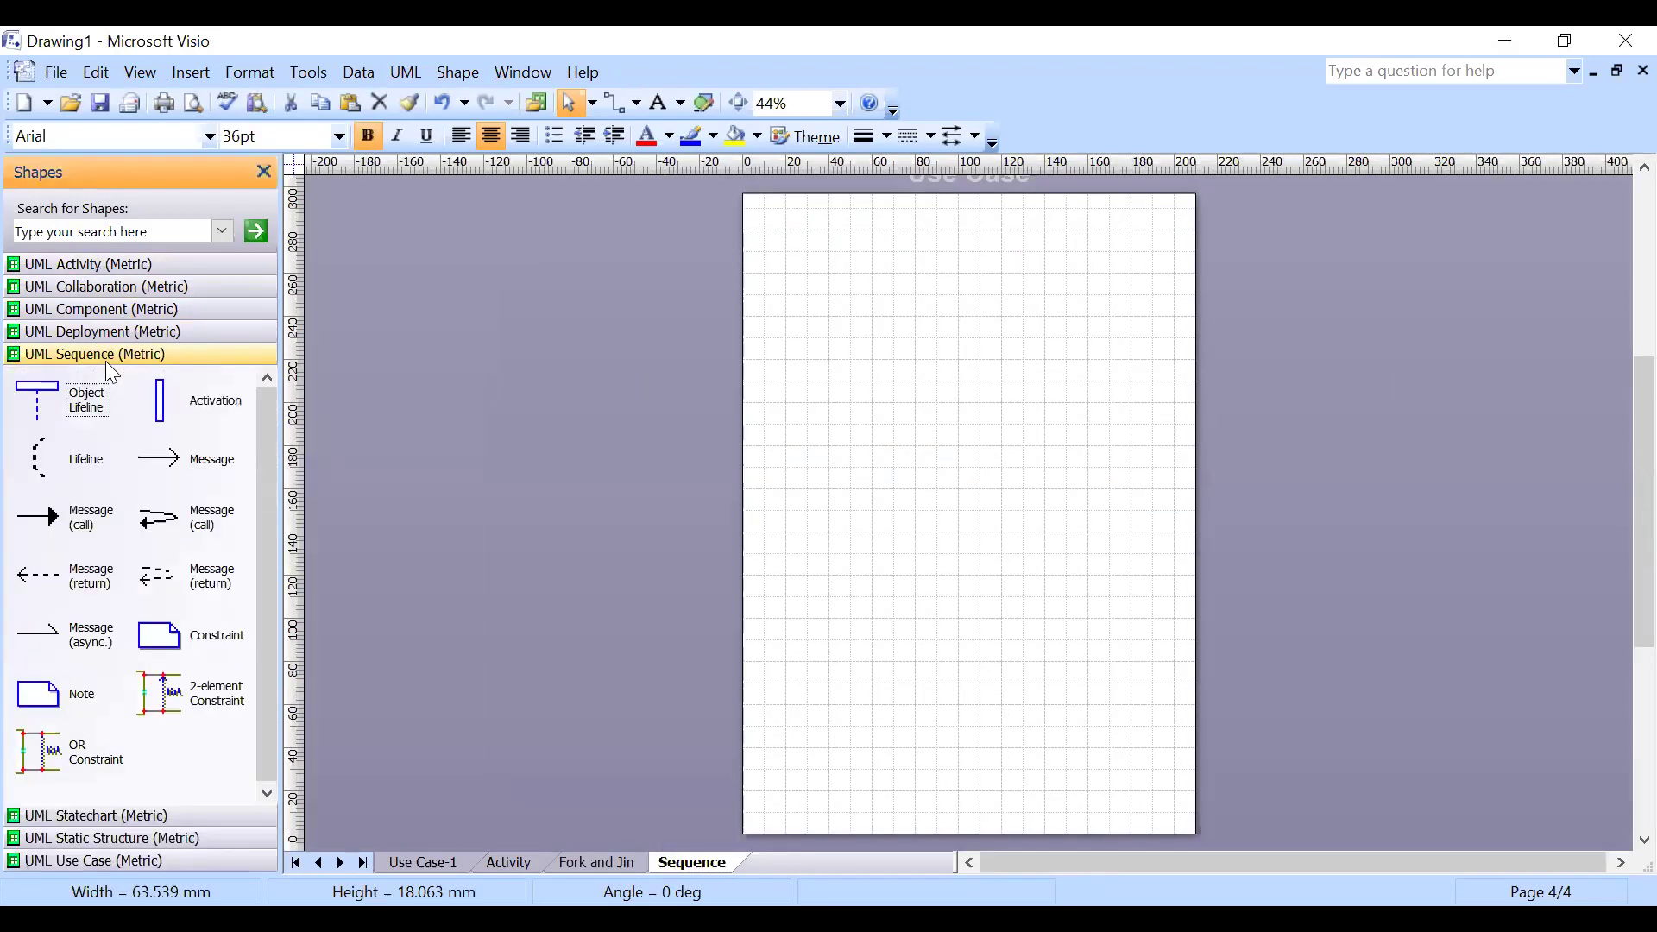
drag(45, 397, 822, 483)
click(903, 408)
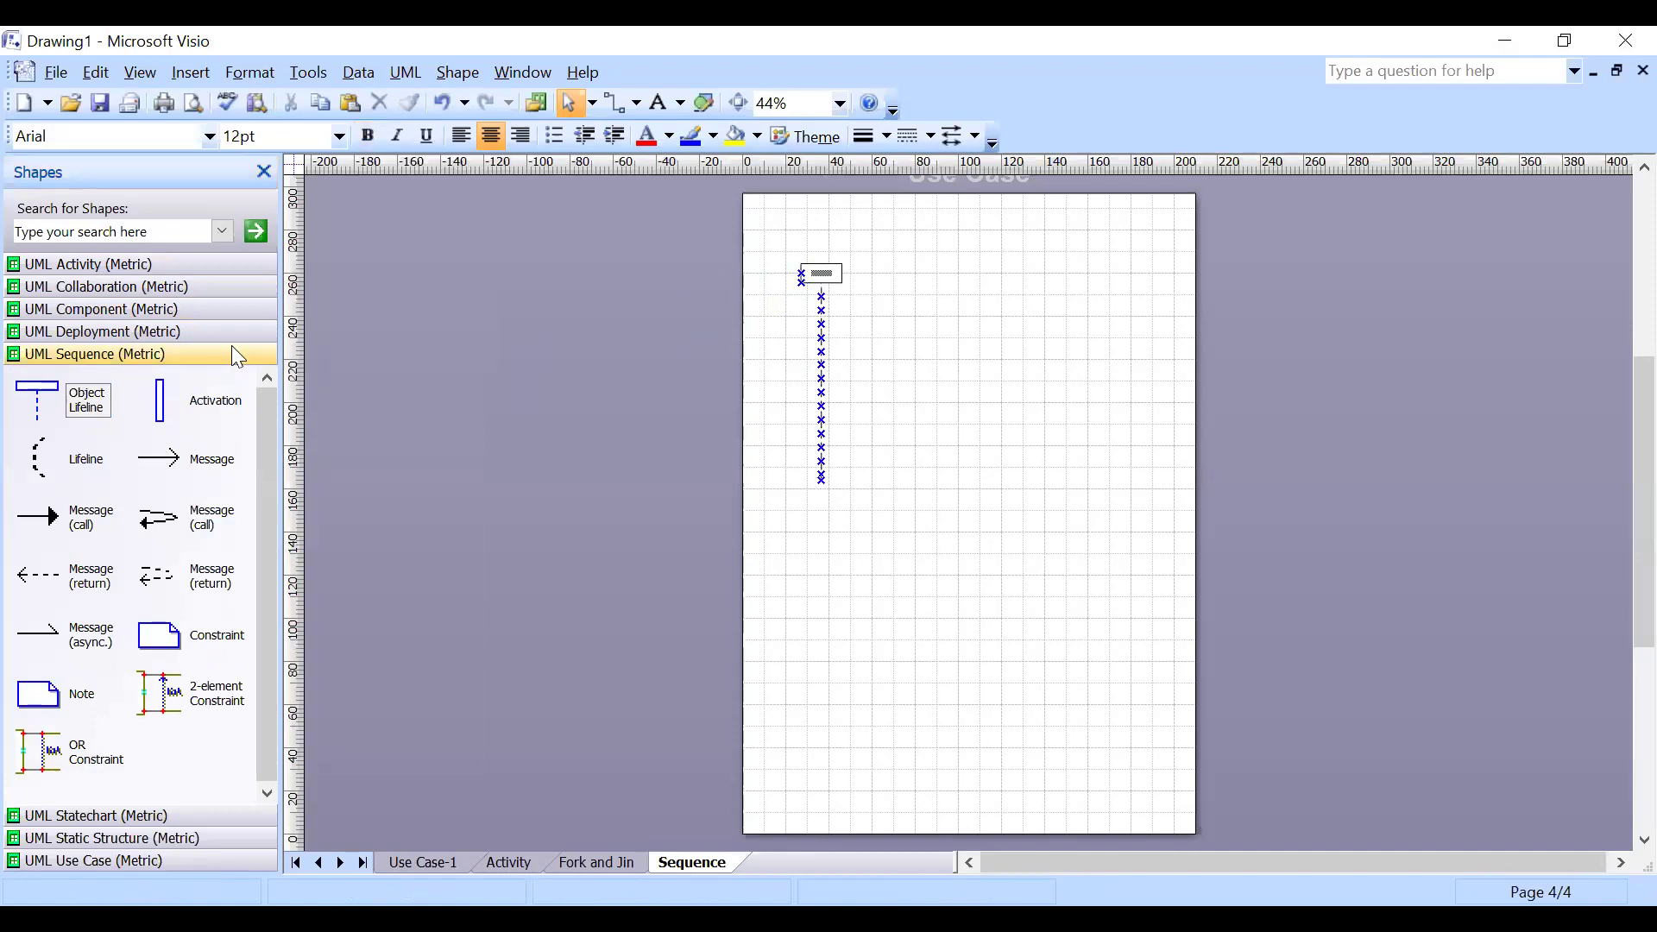
click(824, 275)
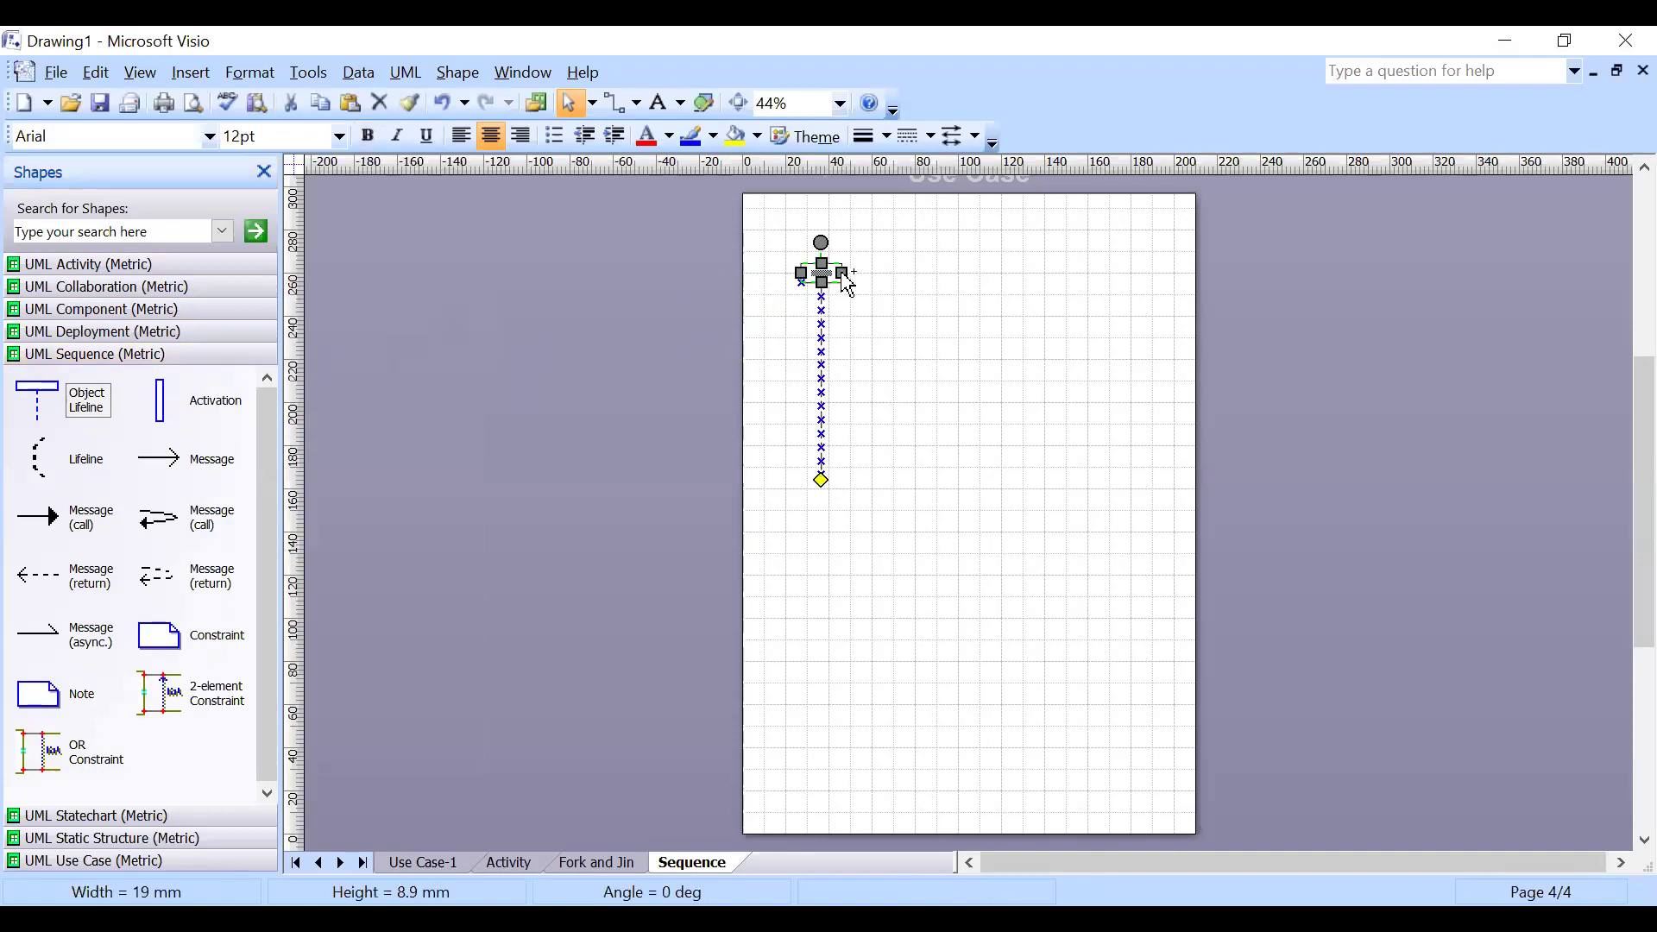
key(ctrl+d)
drag(853, 281, 1043, 271)
click(1078, 371)
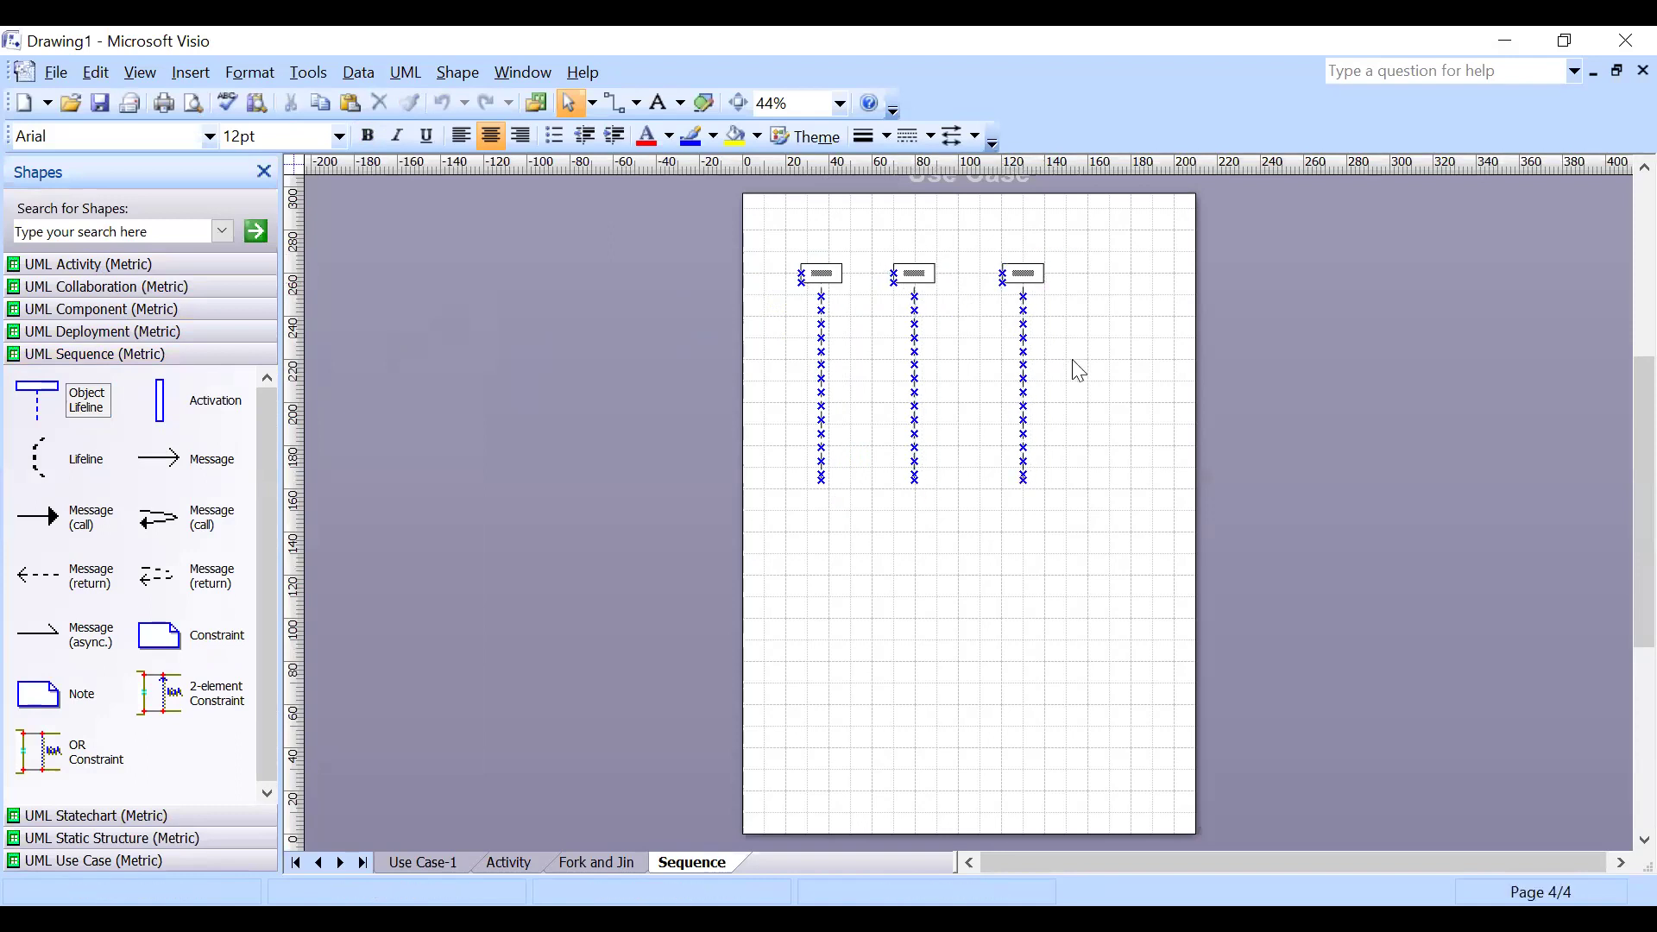
click(1027, 276)
click(1093, 320)
drag(188, 459, 915, 324)
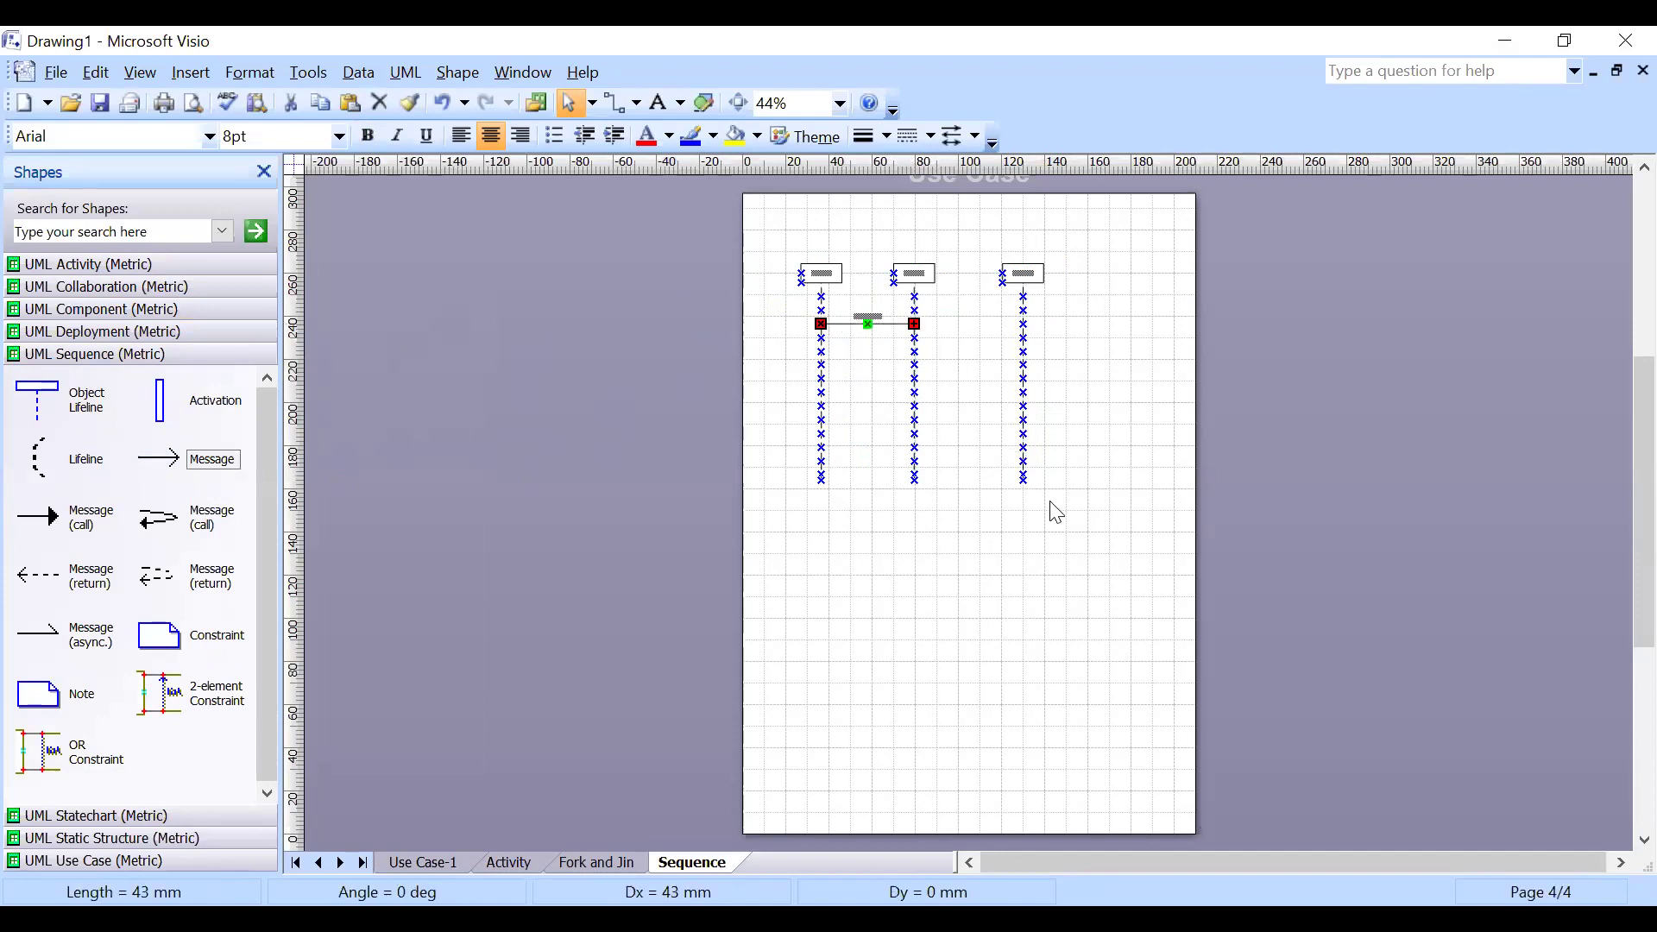
Step: Rename the first object lifeline on the Sequence page as User
scroll(1043, 518, up, 2)
scroll(1036, 517, up, 3)
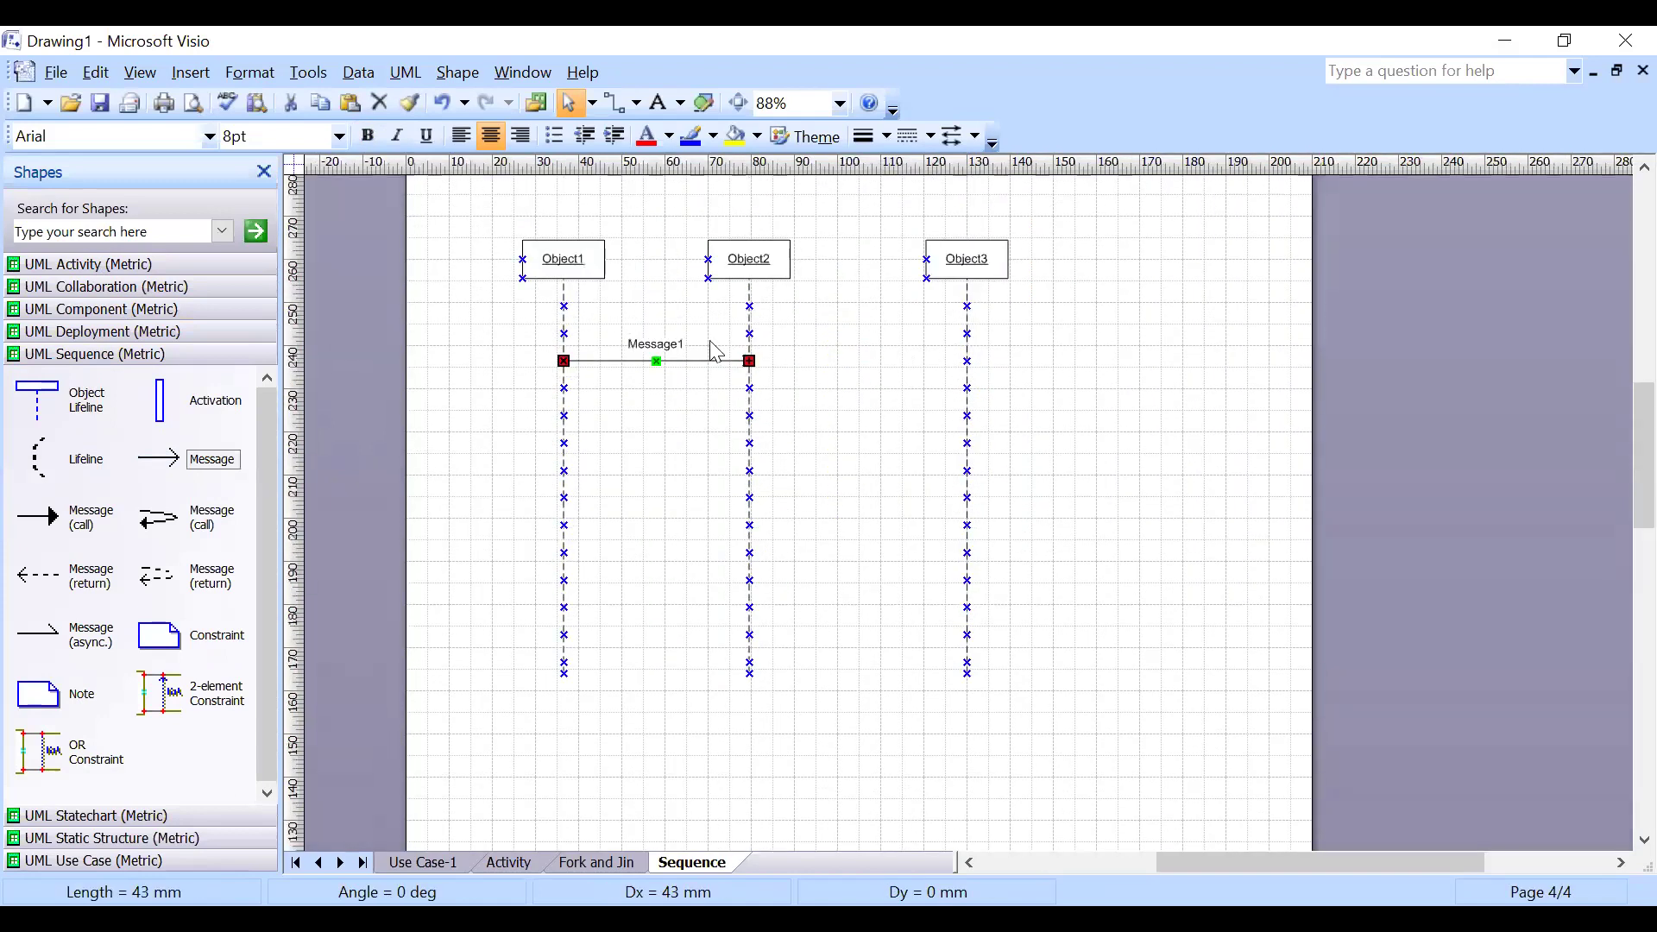
click(571, 266)
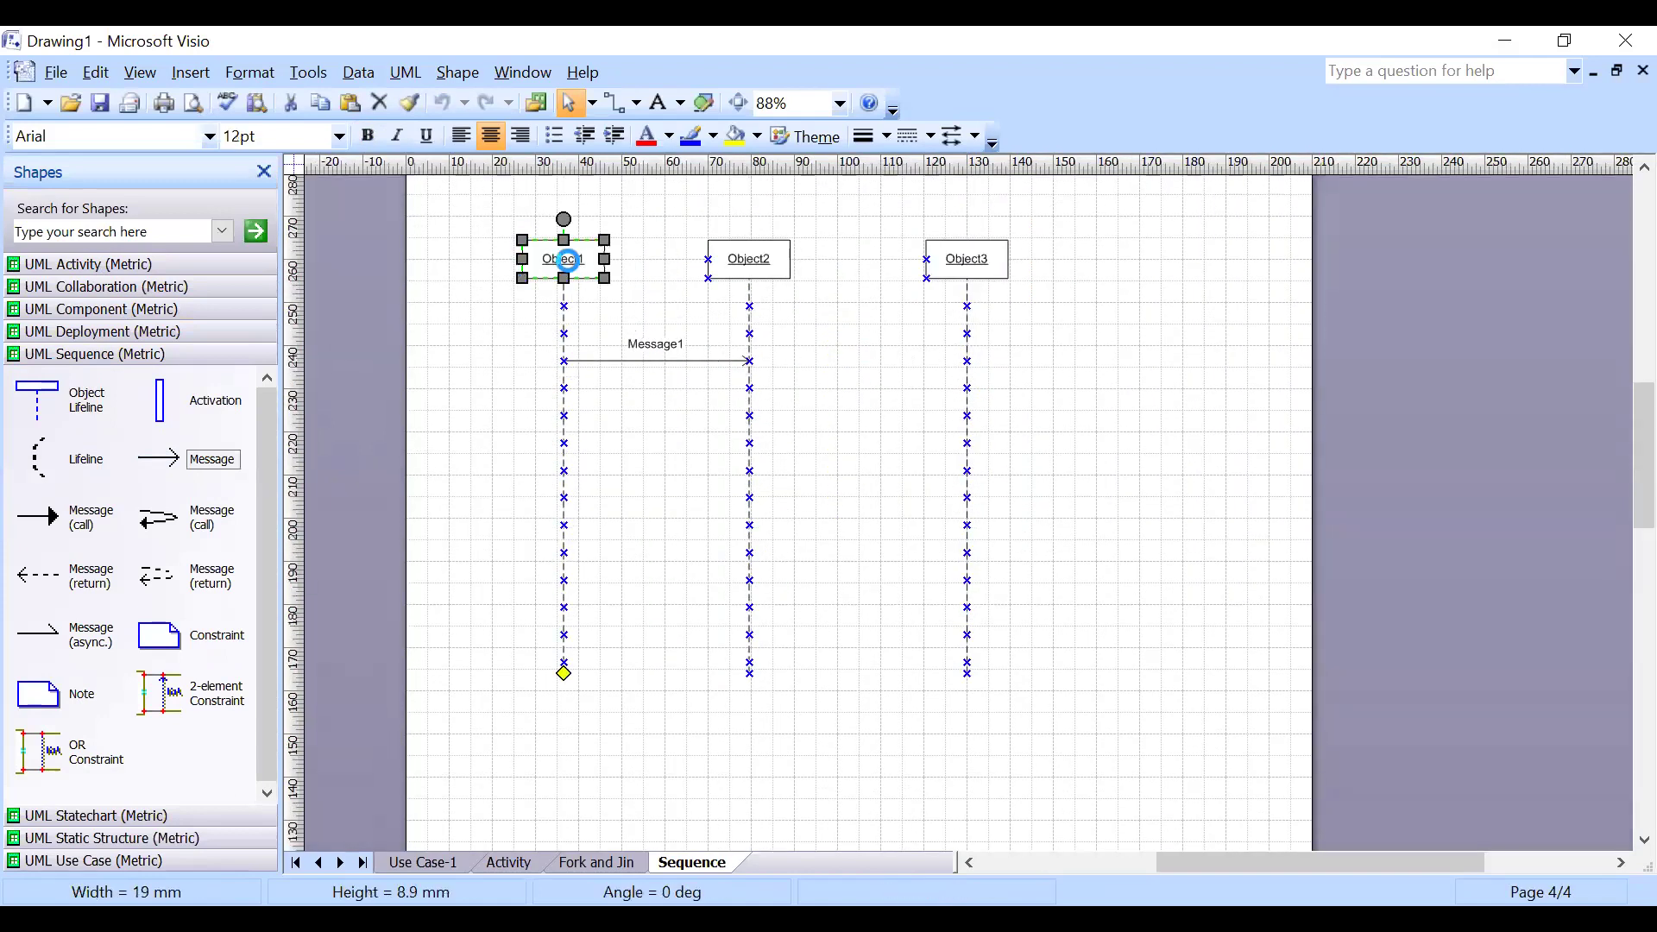
double_click(576, 273)
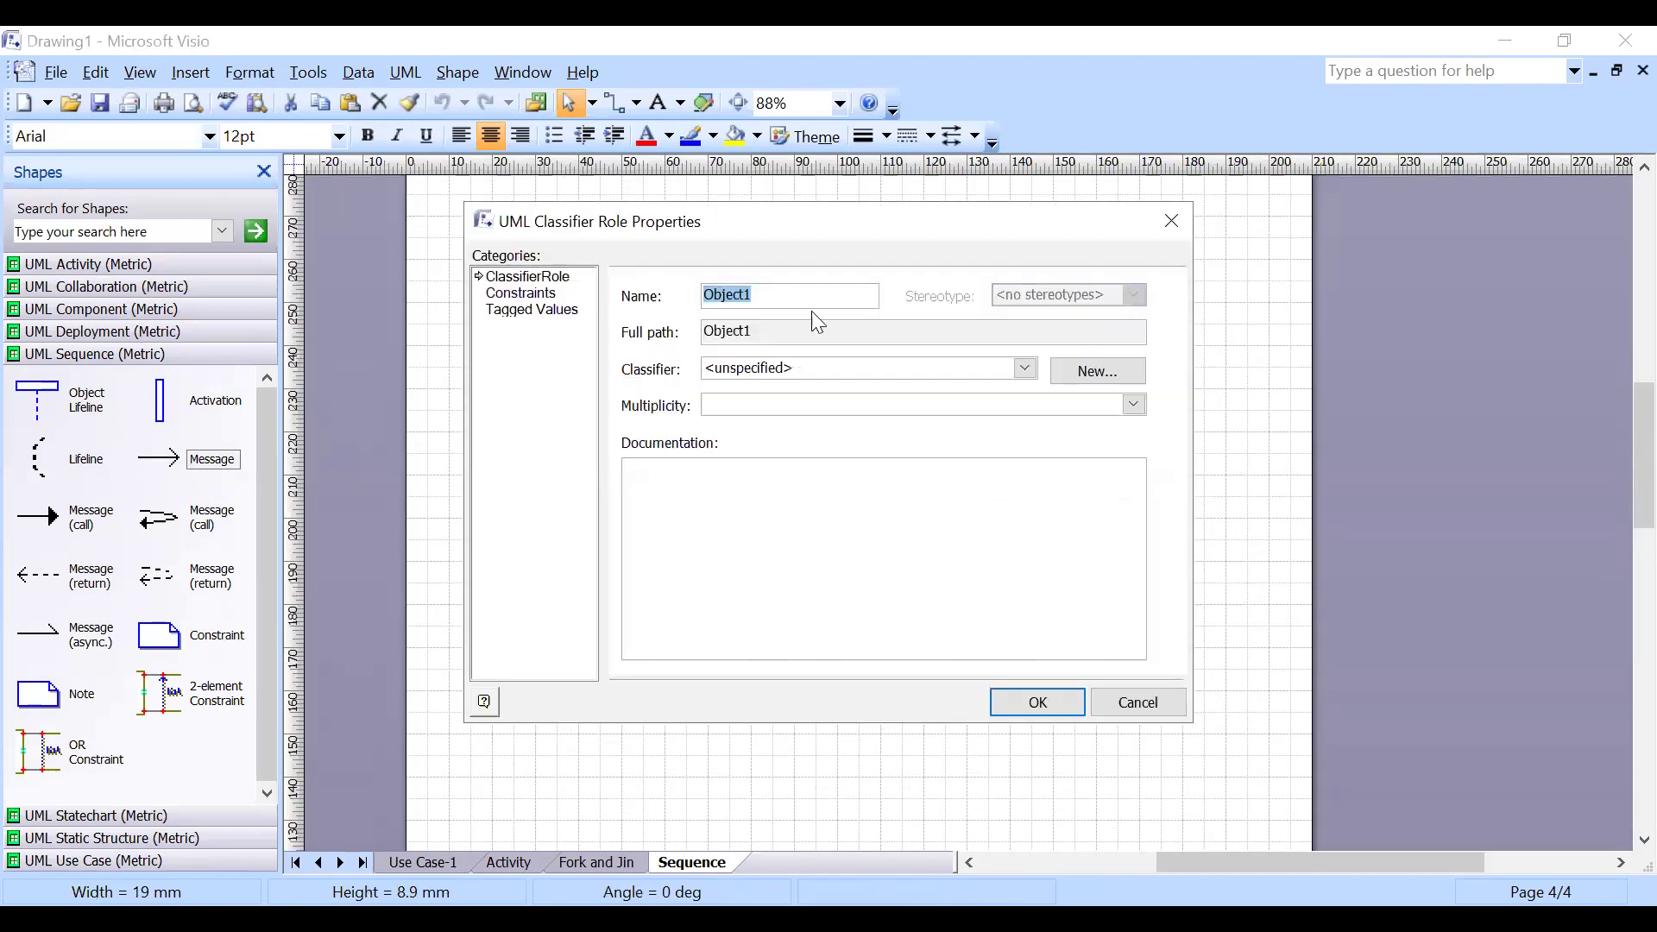
click(1188, 230)
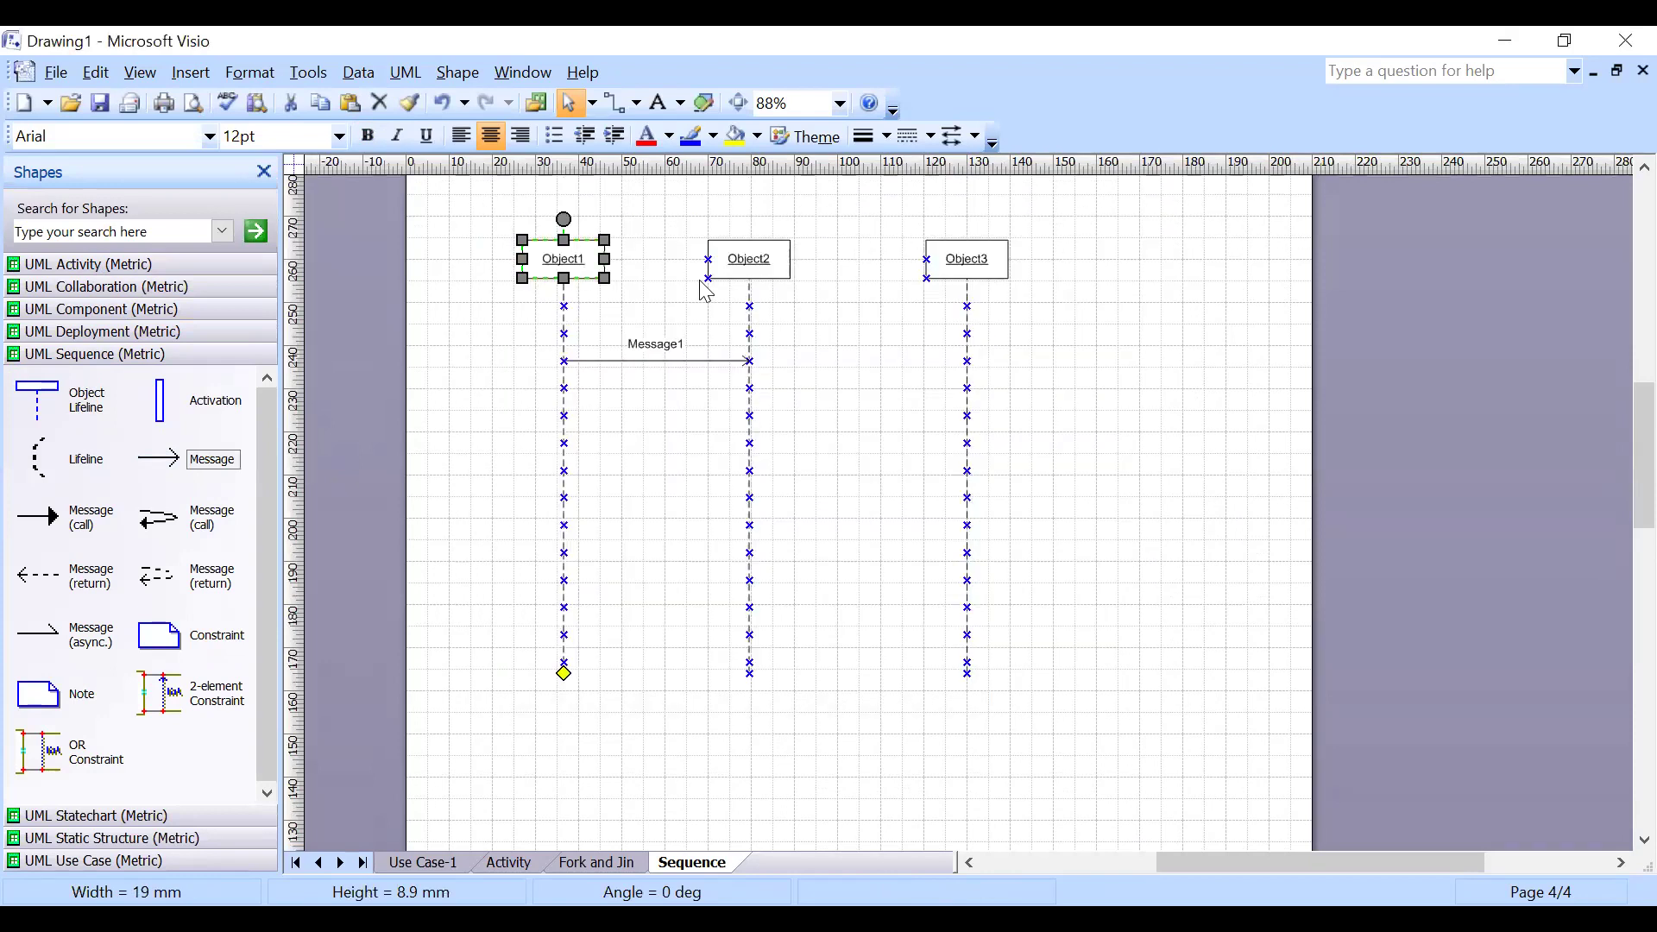
double_click(576, 263)
text(User)
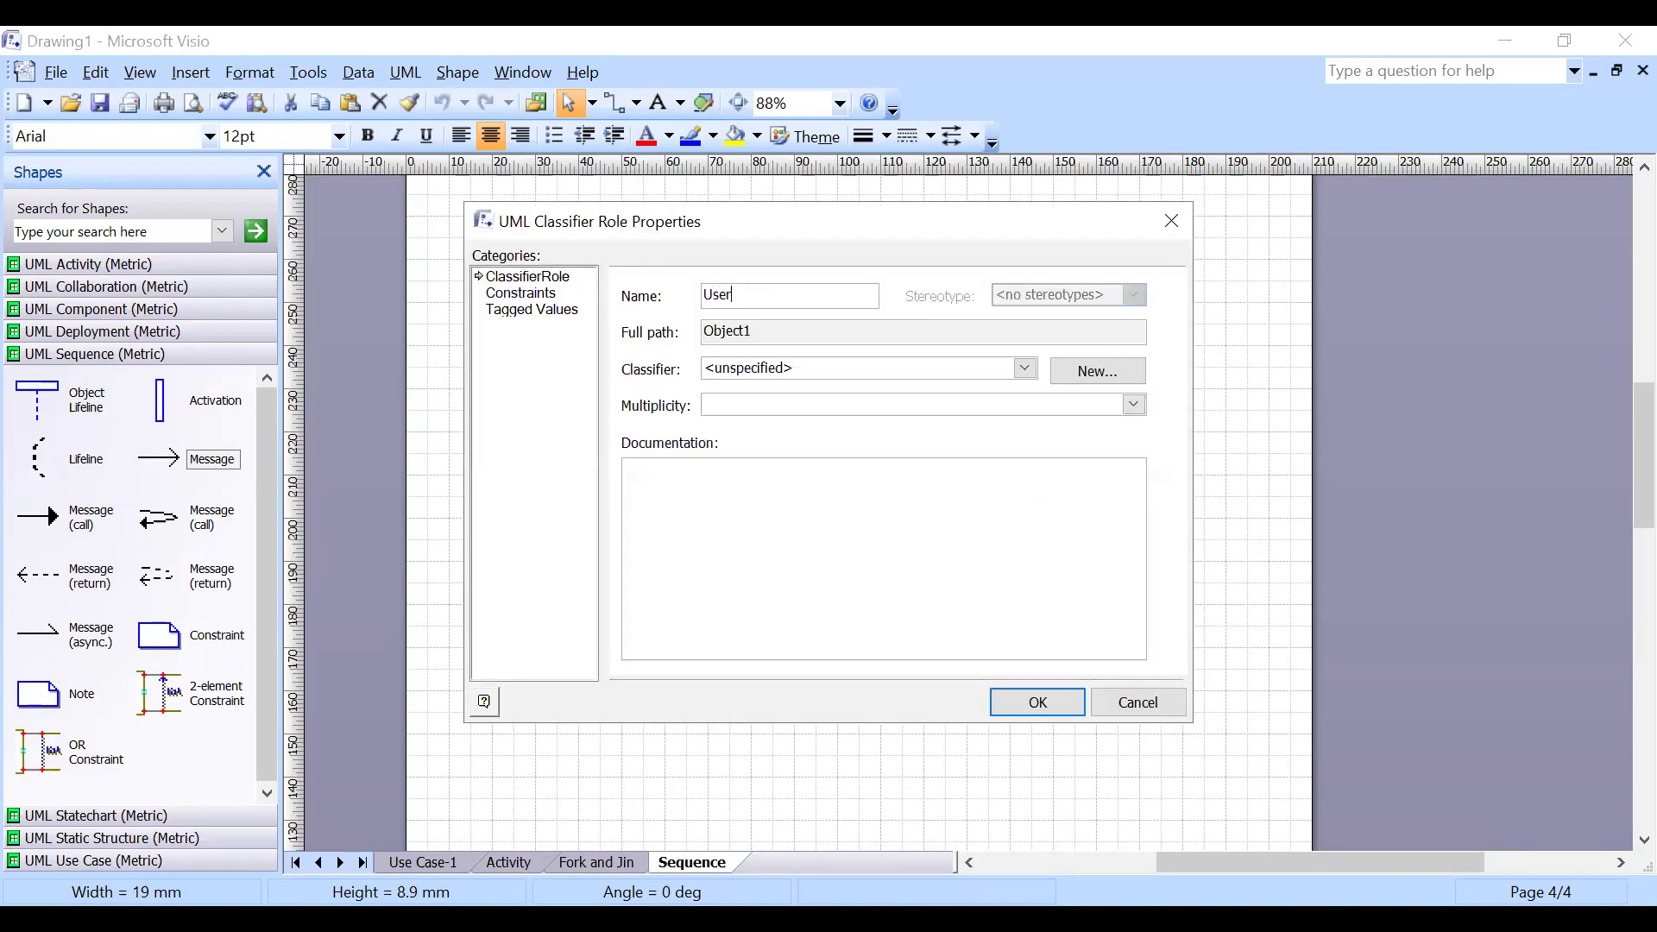
key(Return)
Step: Rename the second lifeline as ATM and the third lifeline as CONsortium
double_click(749, 263)
text(AR})
key(Return)
click(970, 263)
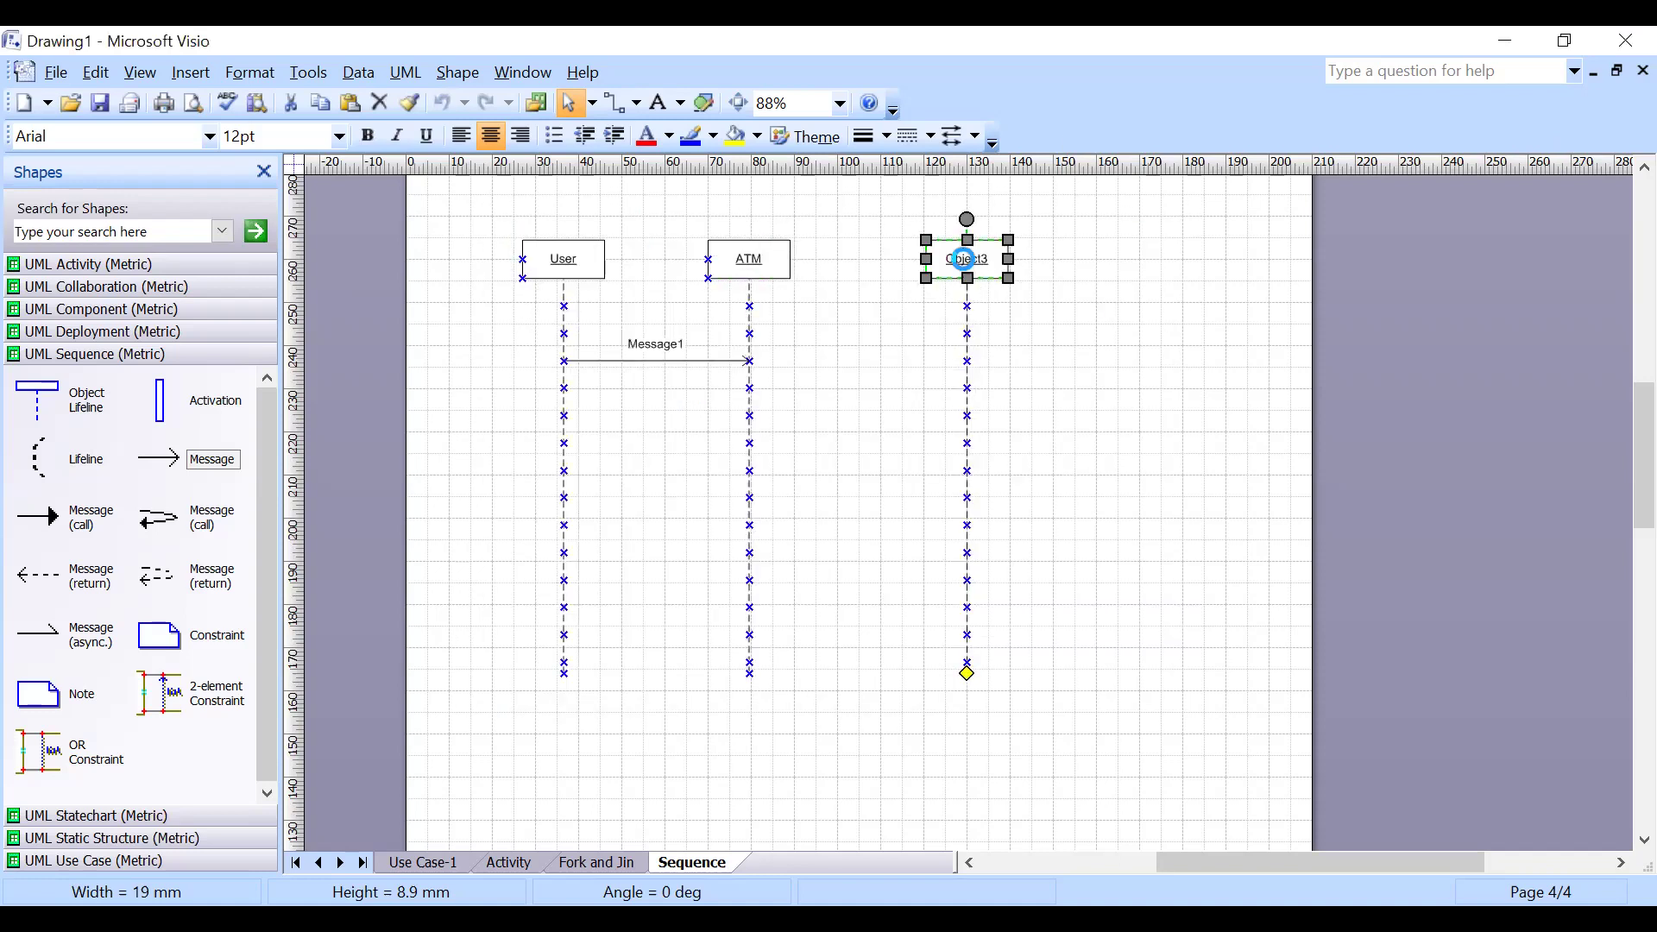
double_click(986, 270)
text(C)
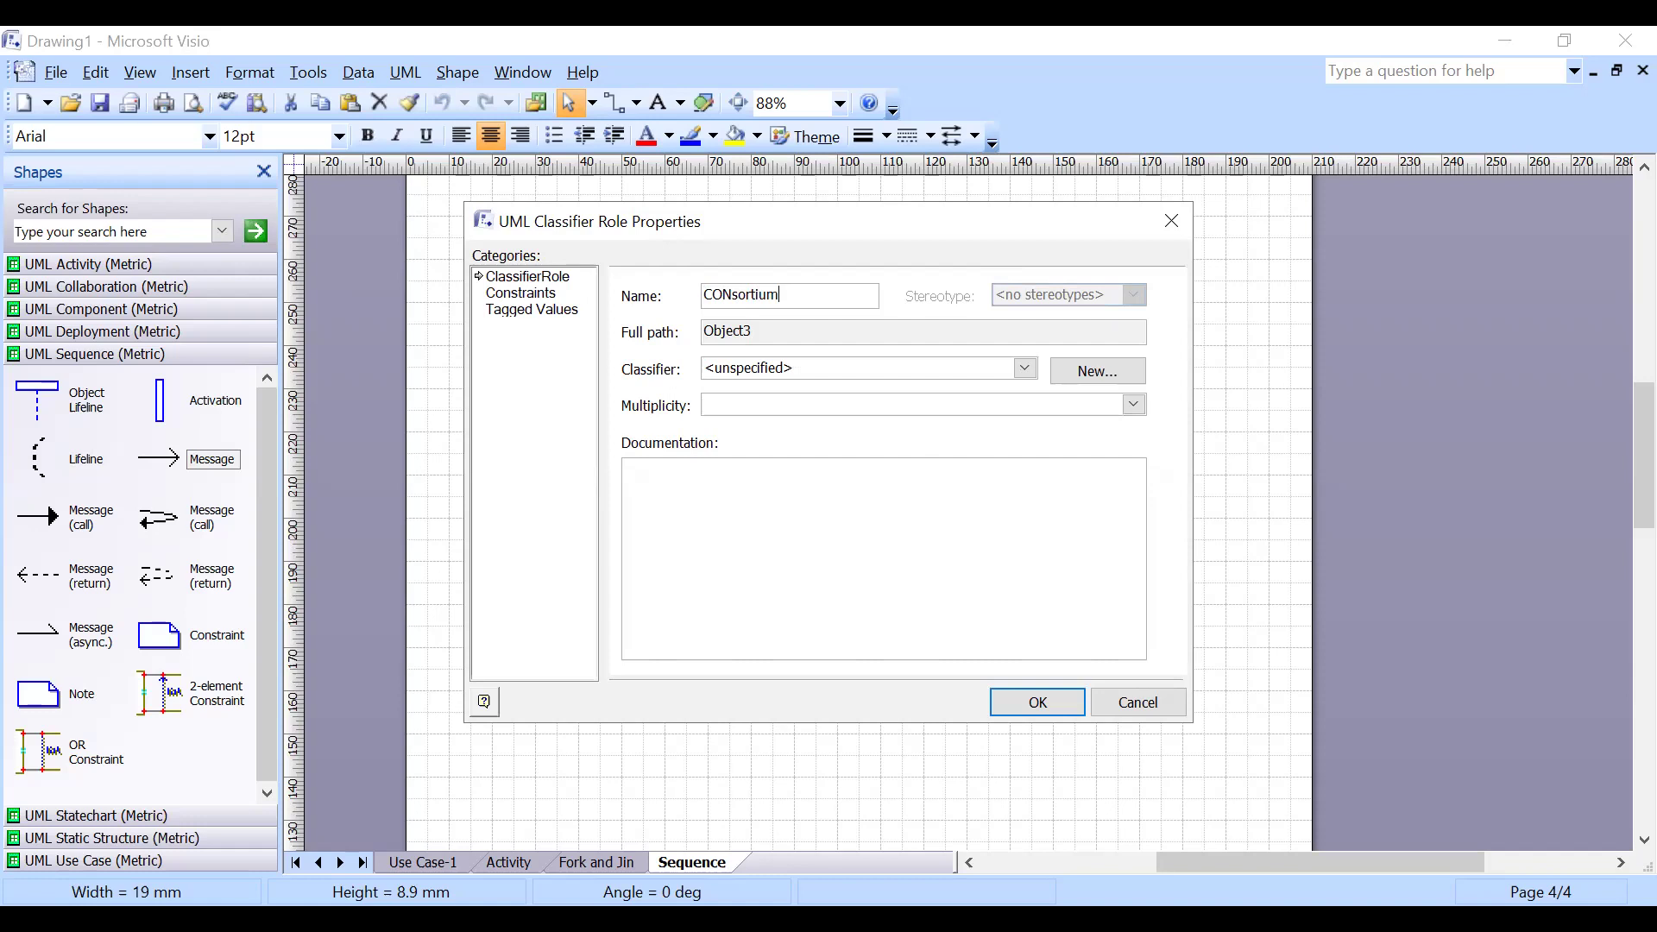
text(ONsortium)
key(Return)
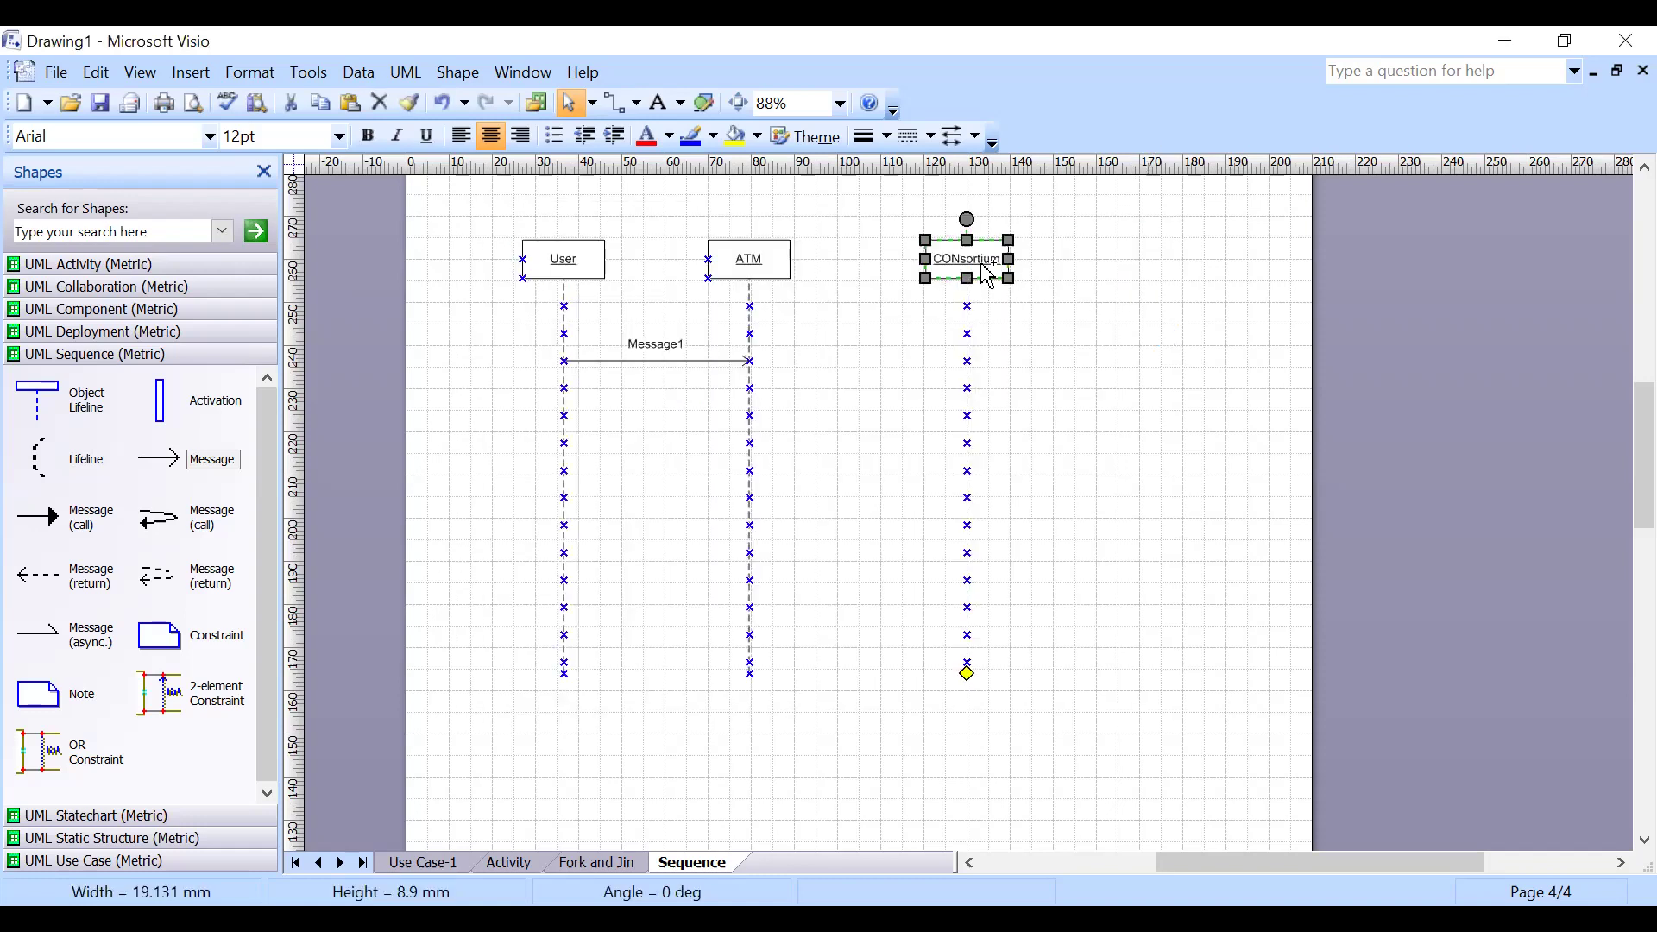
Step: Add a fourth object lifeline beside CONsortium, level with the others, and name it BANK
key(ctrl+d)
drag(1023, 294, 1133, 260)
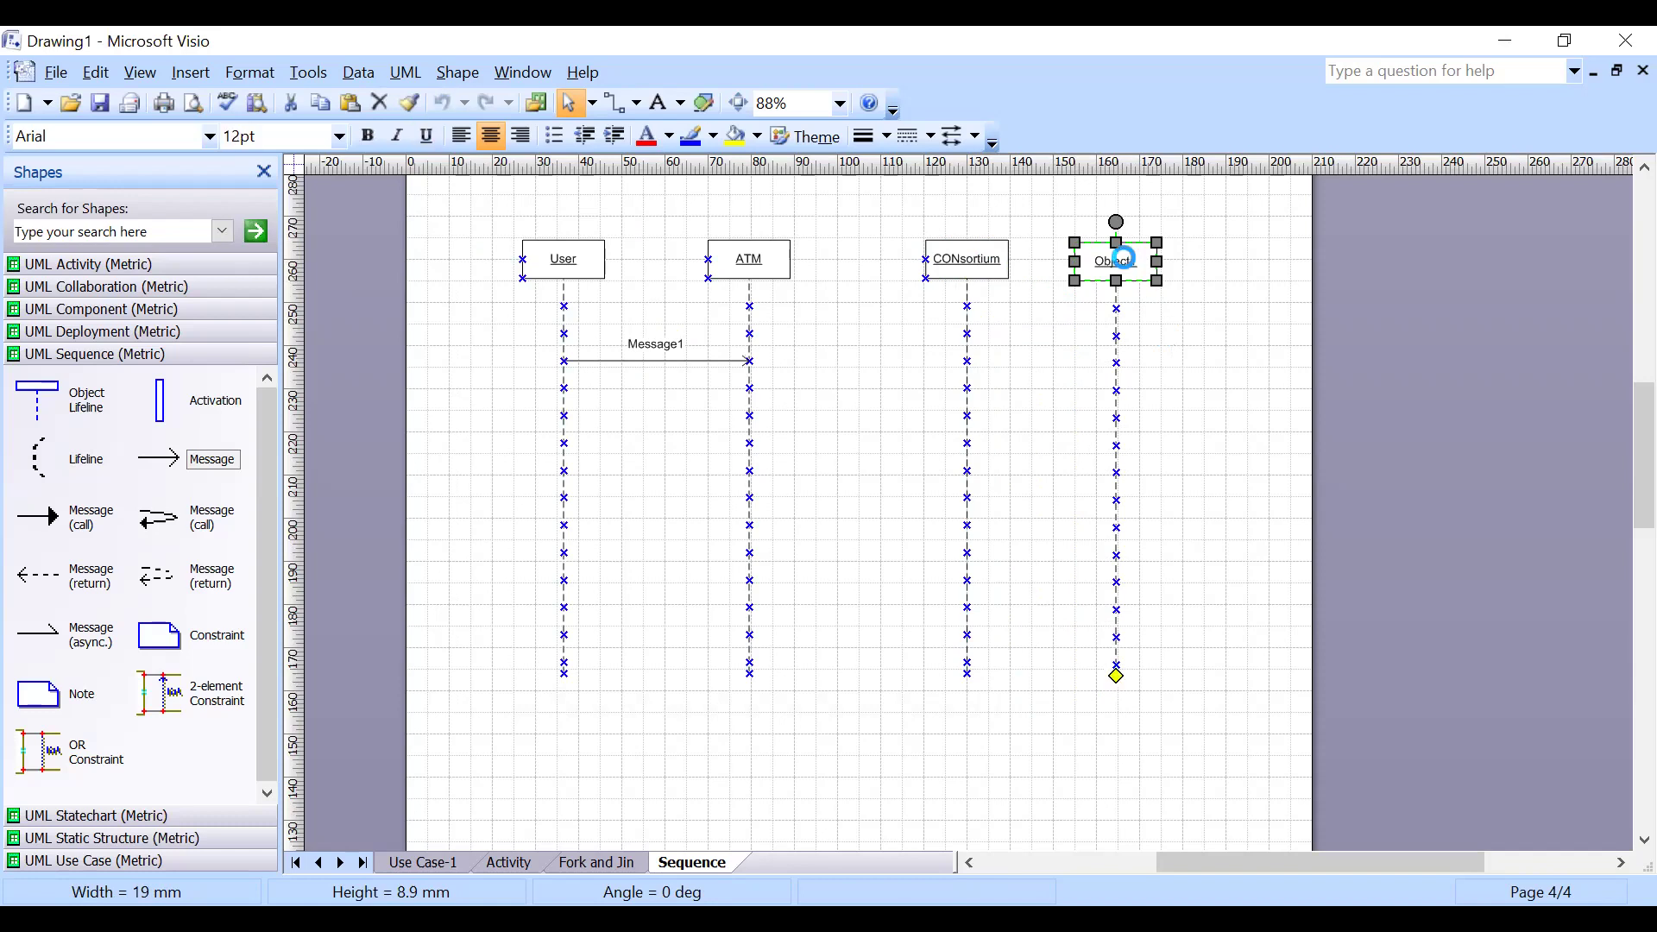
text(BANL)
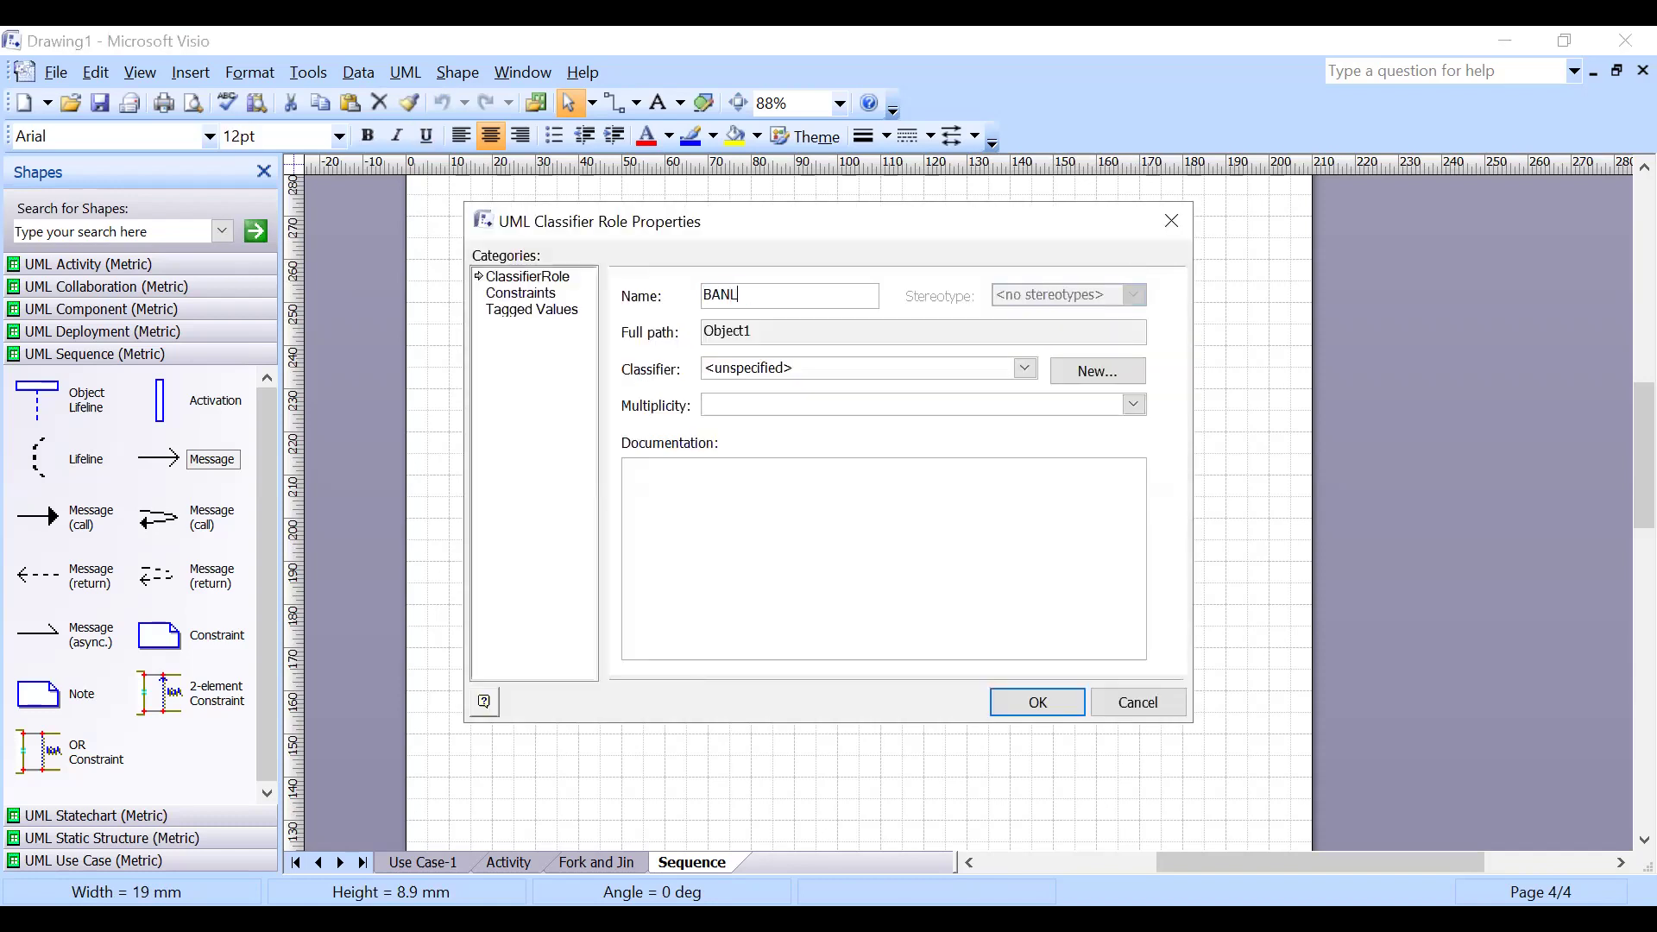
key(Return)
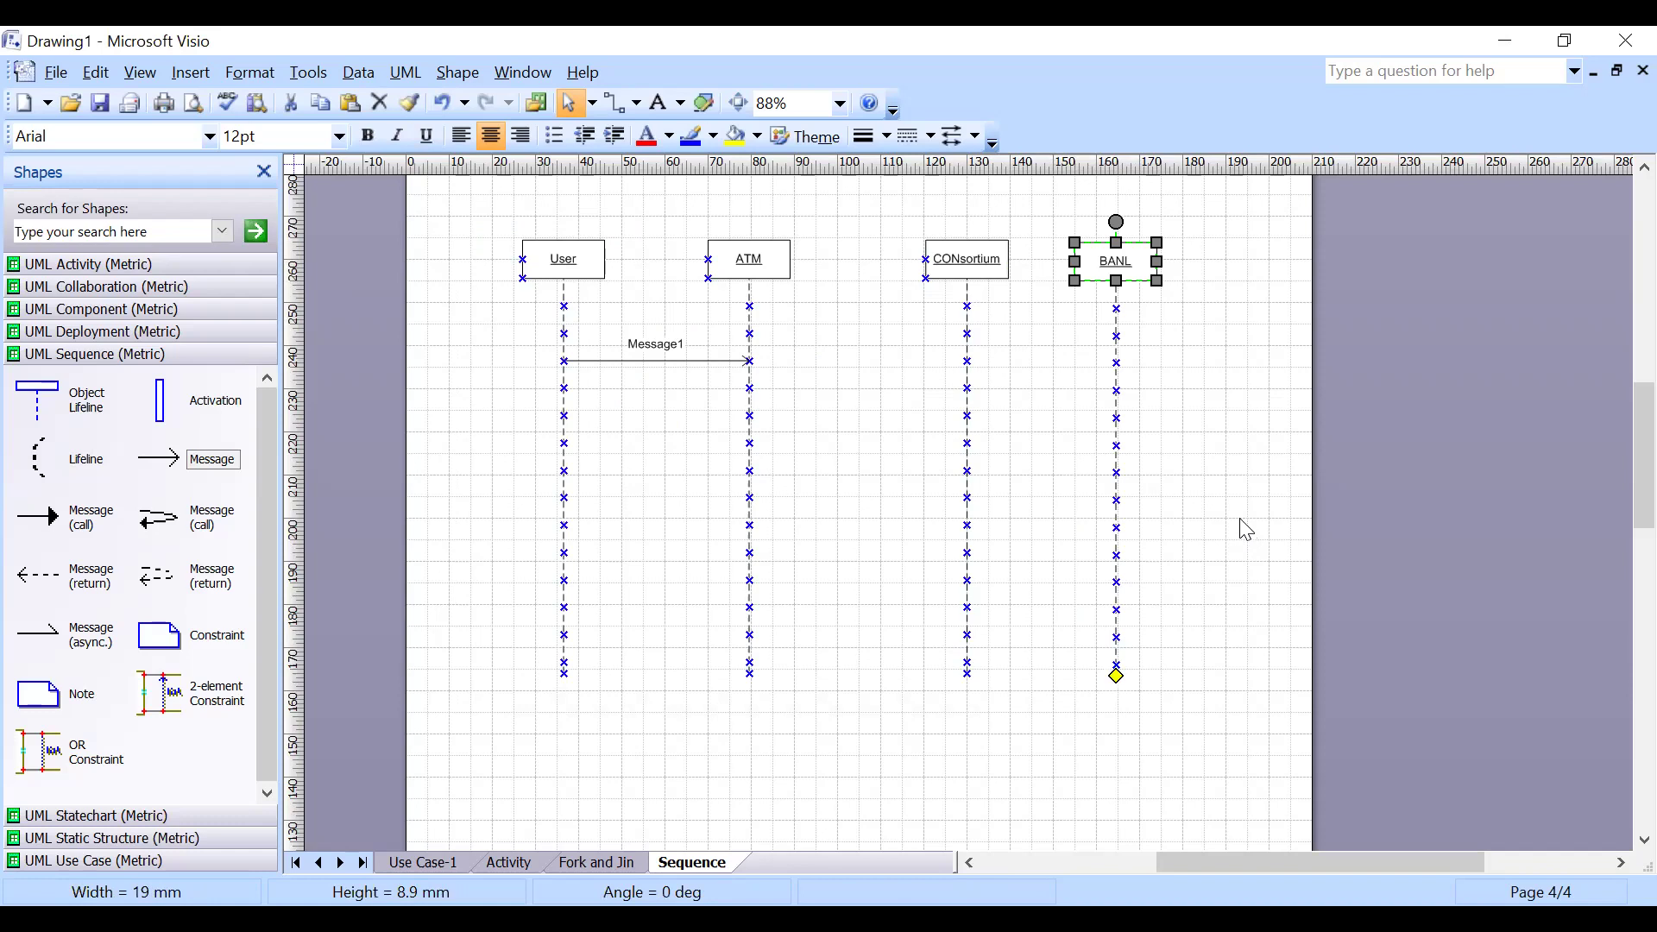
double_click(1134, 259)
click(775, 298)
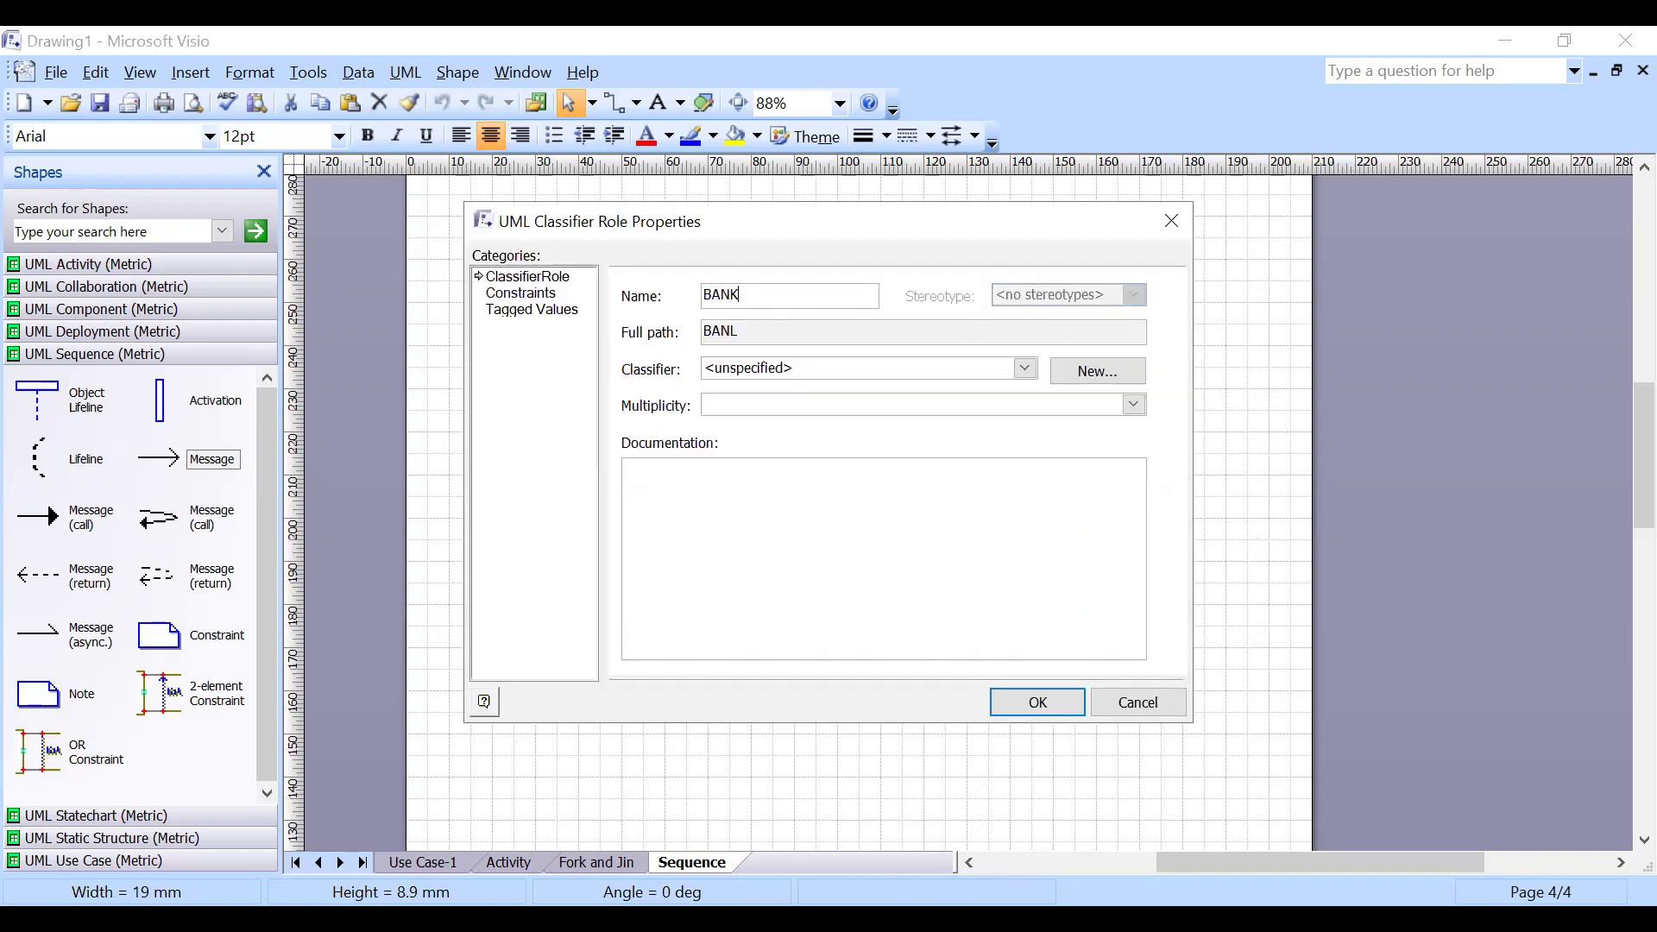
key(Return)
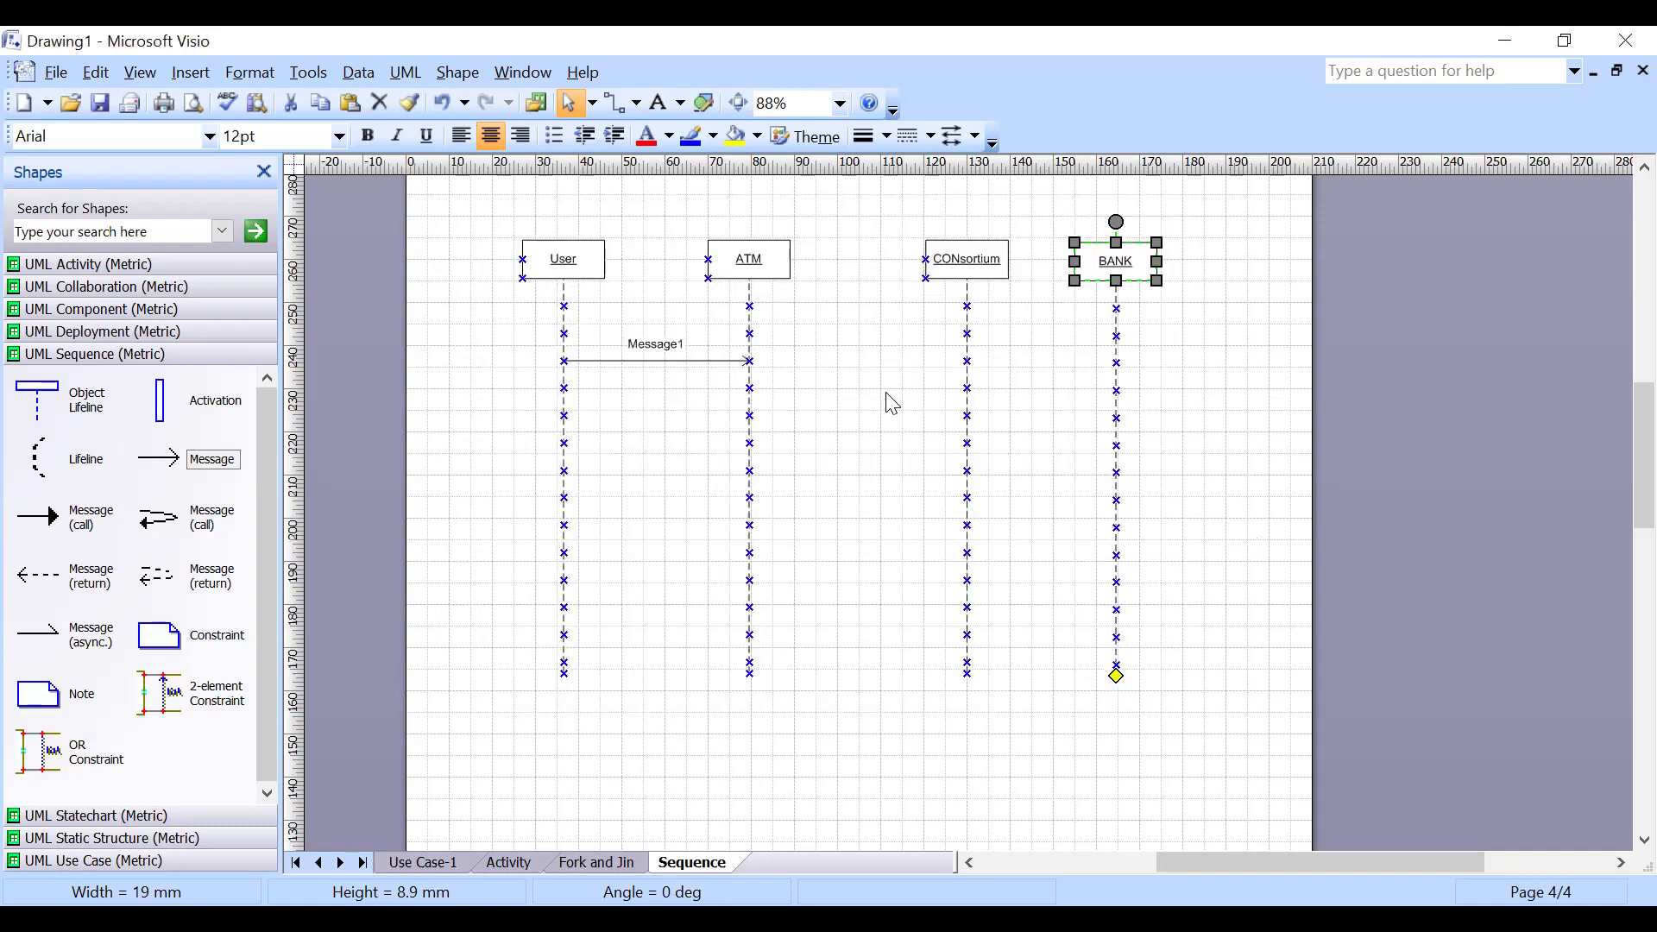
Step: Reverse the message between User and ATM so it points from ATM to User, and raise it by one connection point
click(884, 391)
double_click(653, 346)
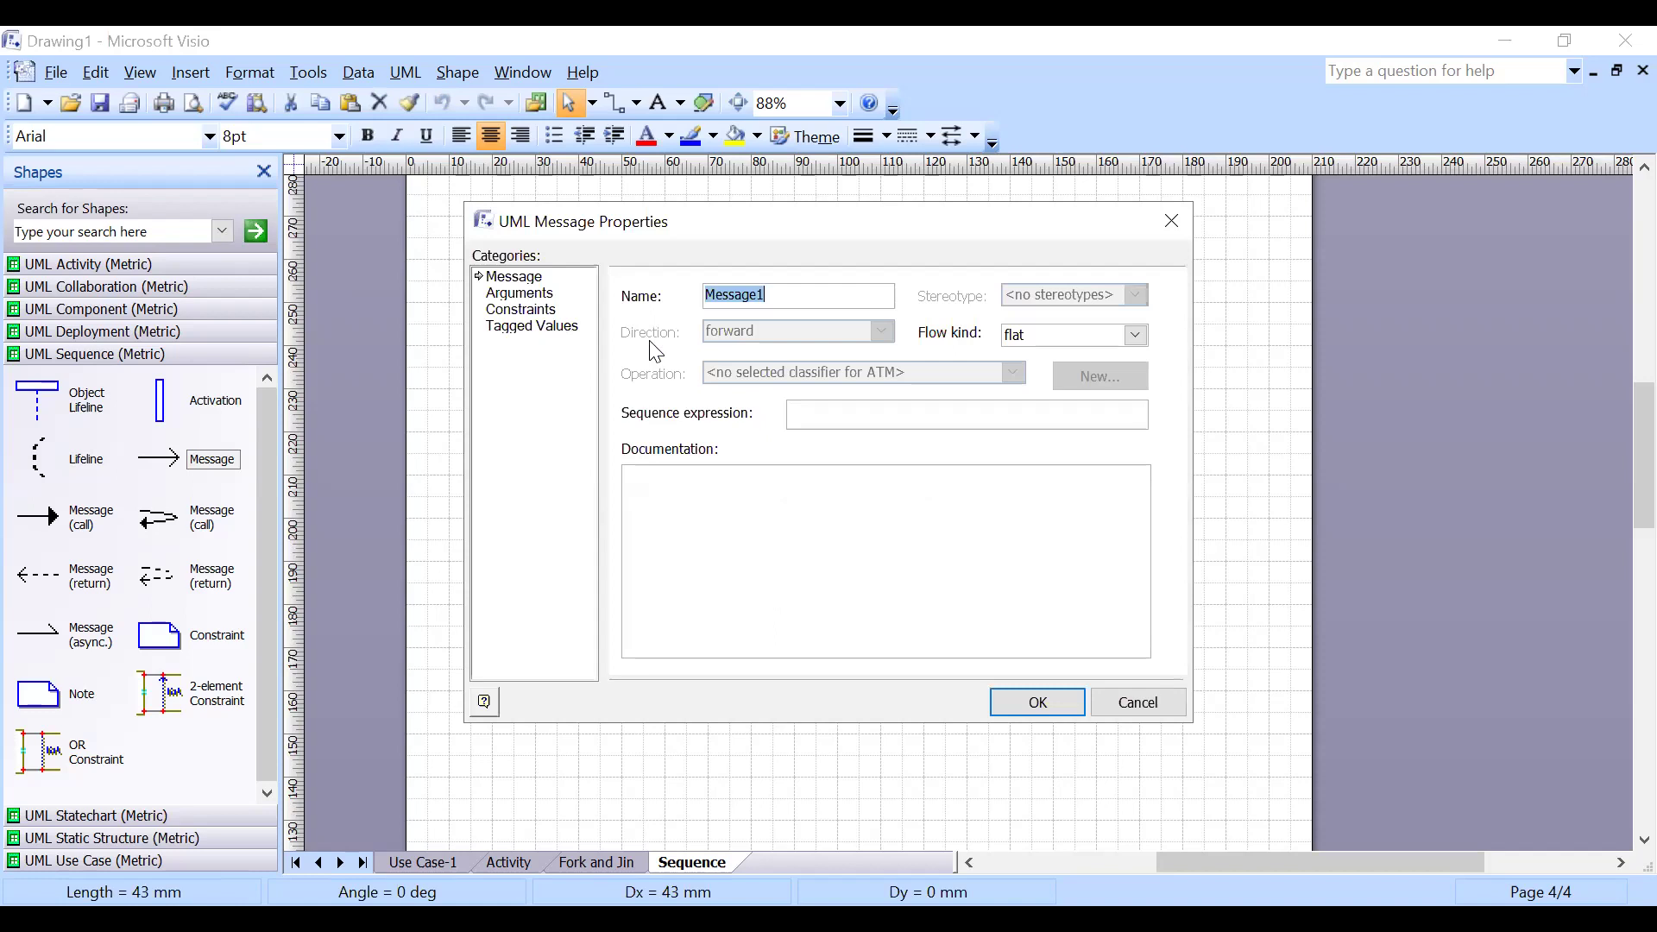
click(1172, 223)
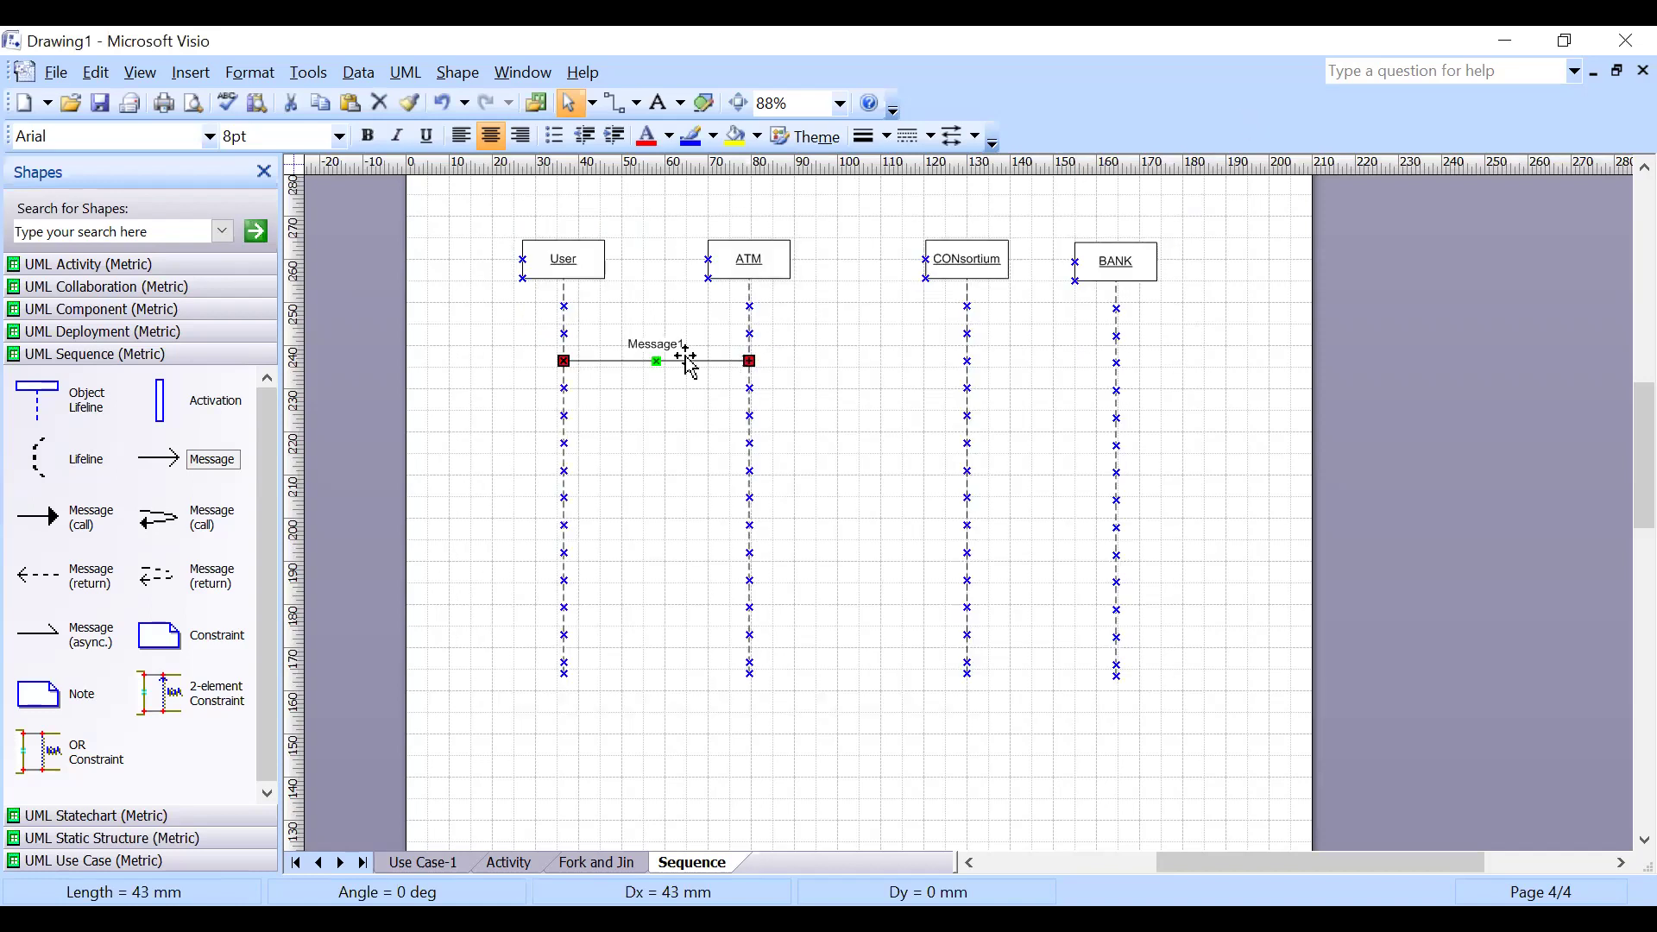
drag(745, 366, 566, 333)
drag(373, 332, 749, 333)
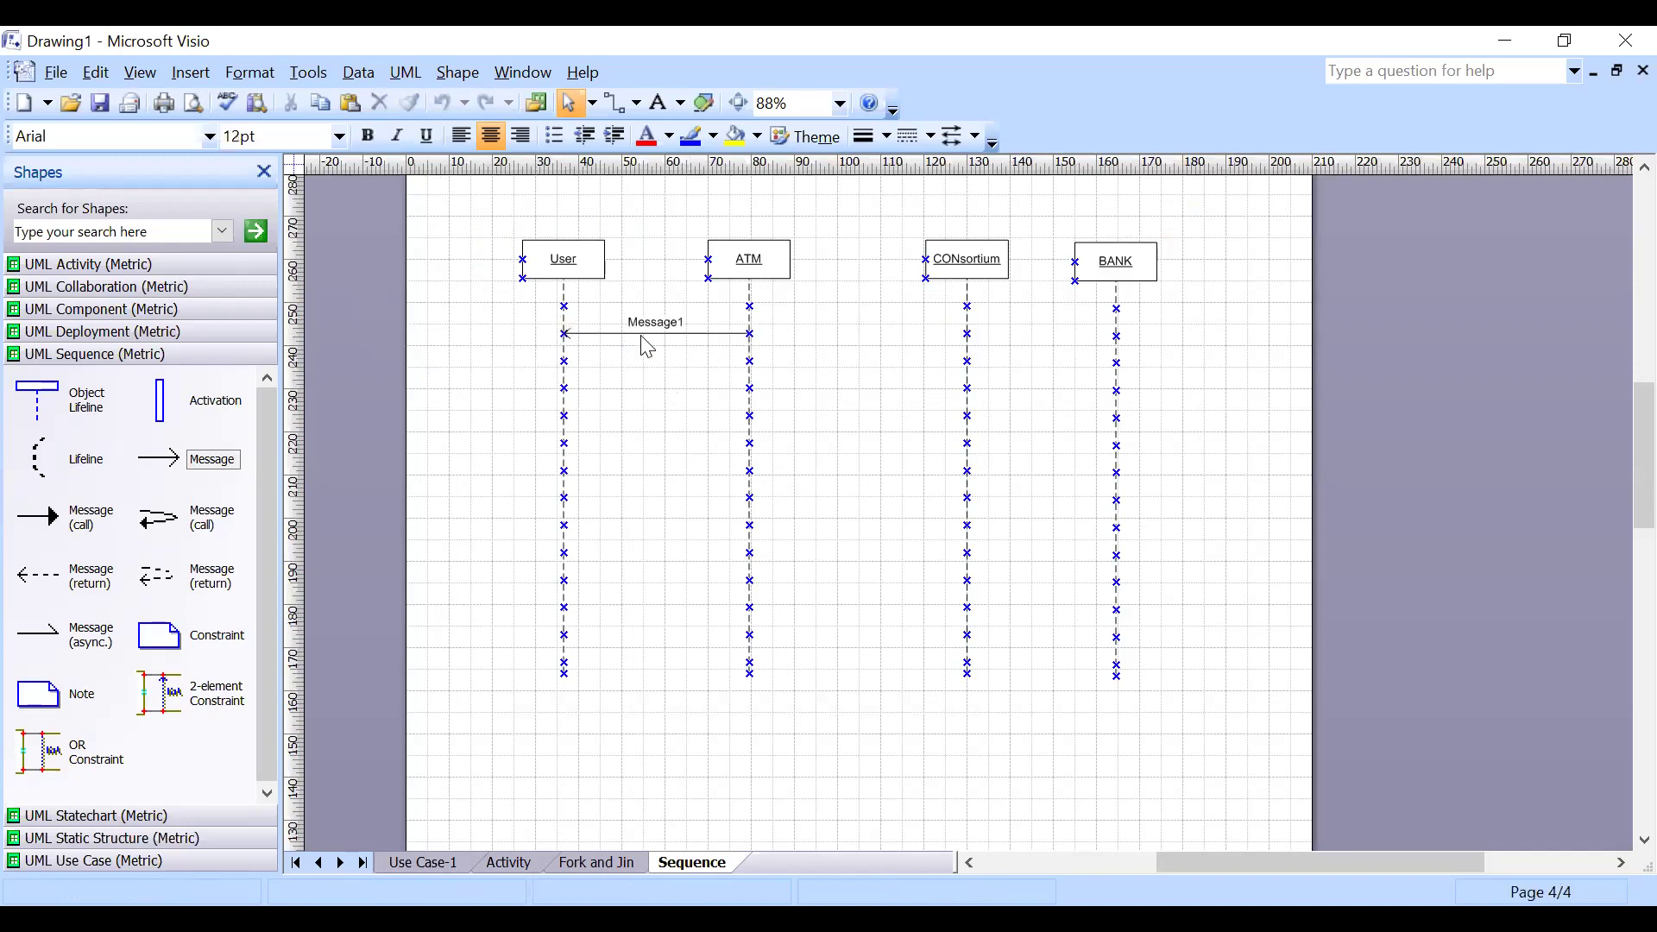
Step: Name the message running from ATM to User "Main screen"
click(649, 335)
double_click(649, 335)
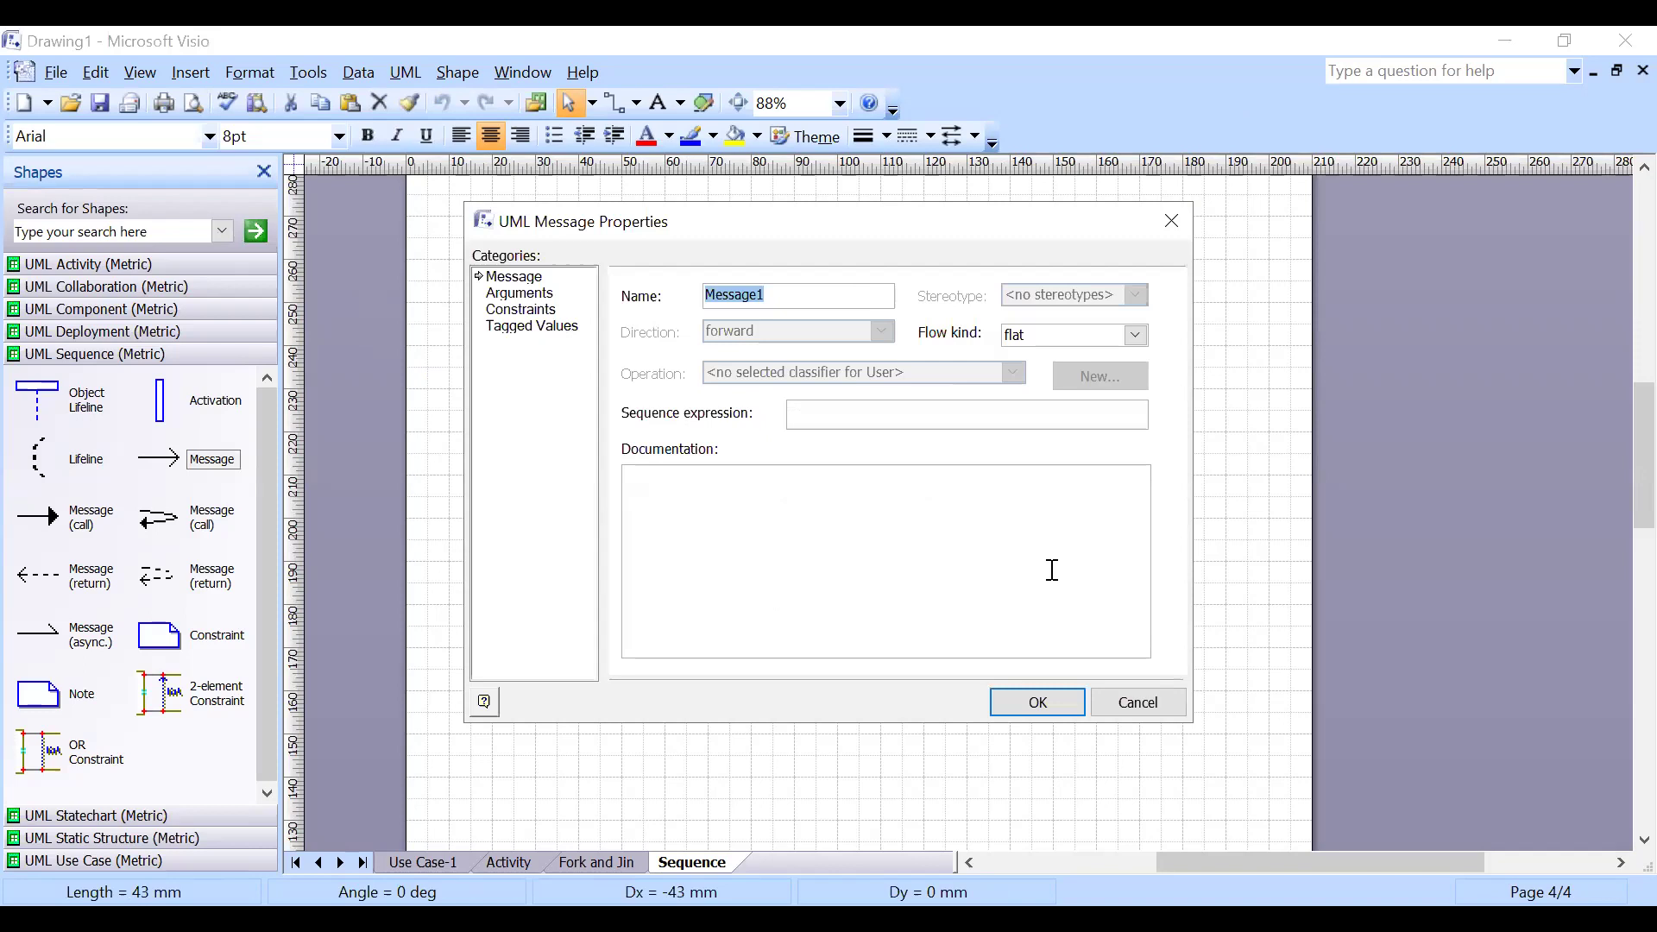
text(MAin screen)
key(Return)
click(1220, 522)
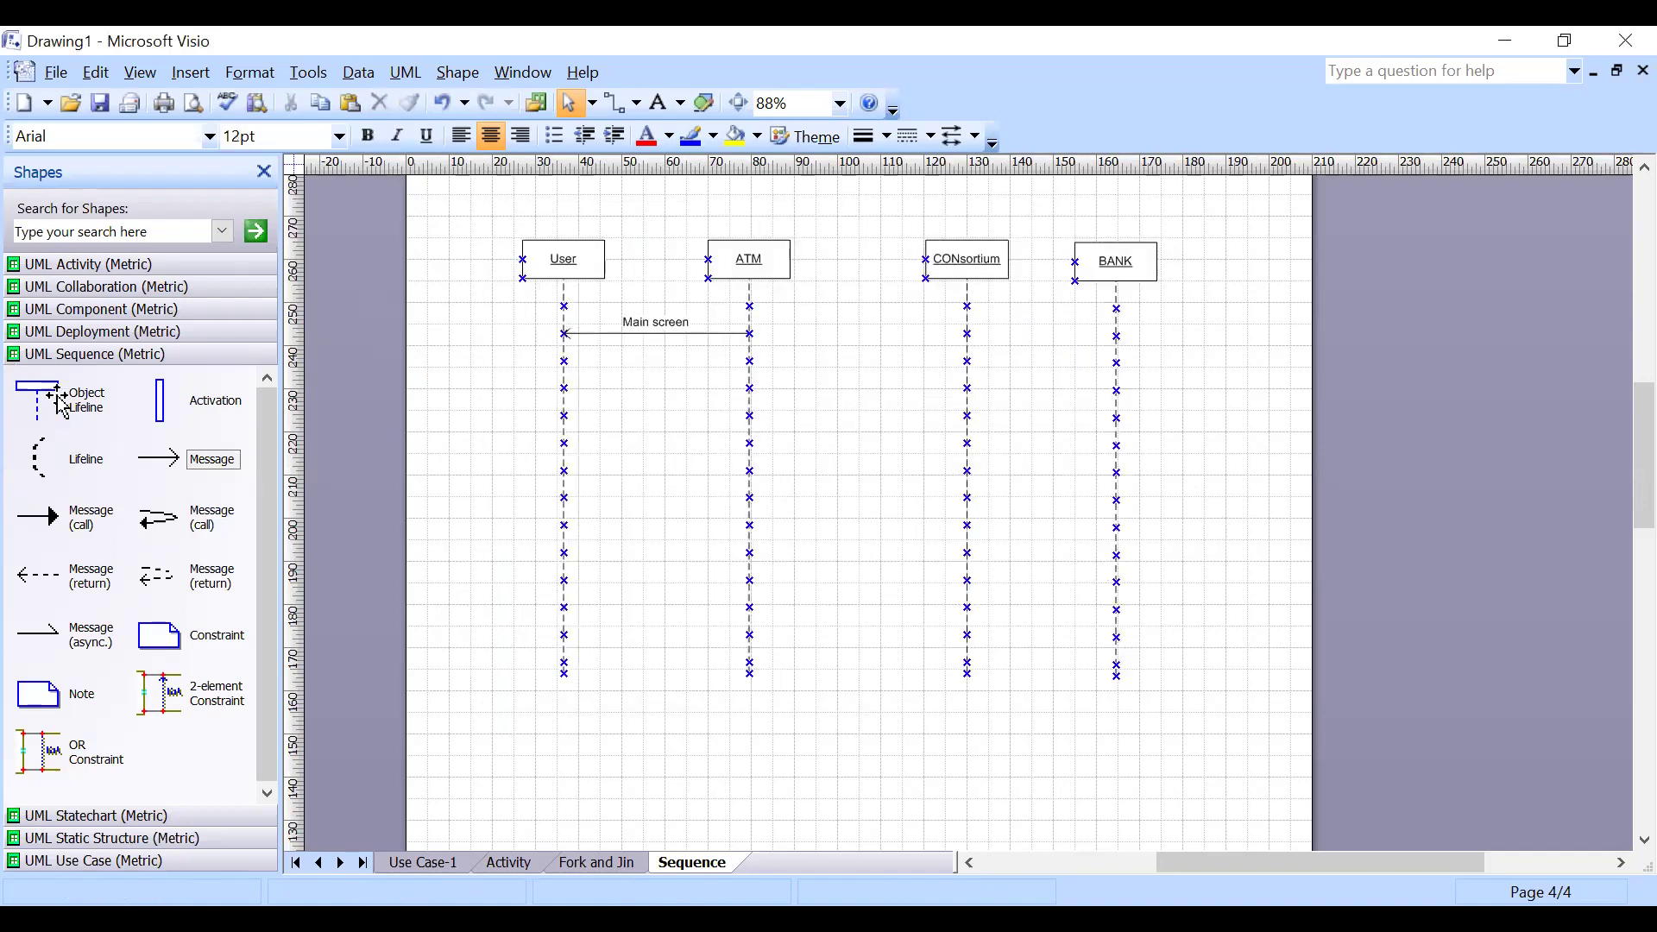
Step: Add a Message from User to ATM just below Main screen and name it "Enter card"
drag(156, 470, 750, 360)
click(643, 416)
double_click(673, 338)
text(Enter )
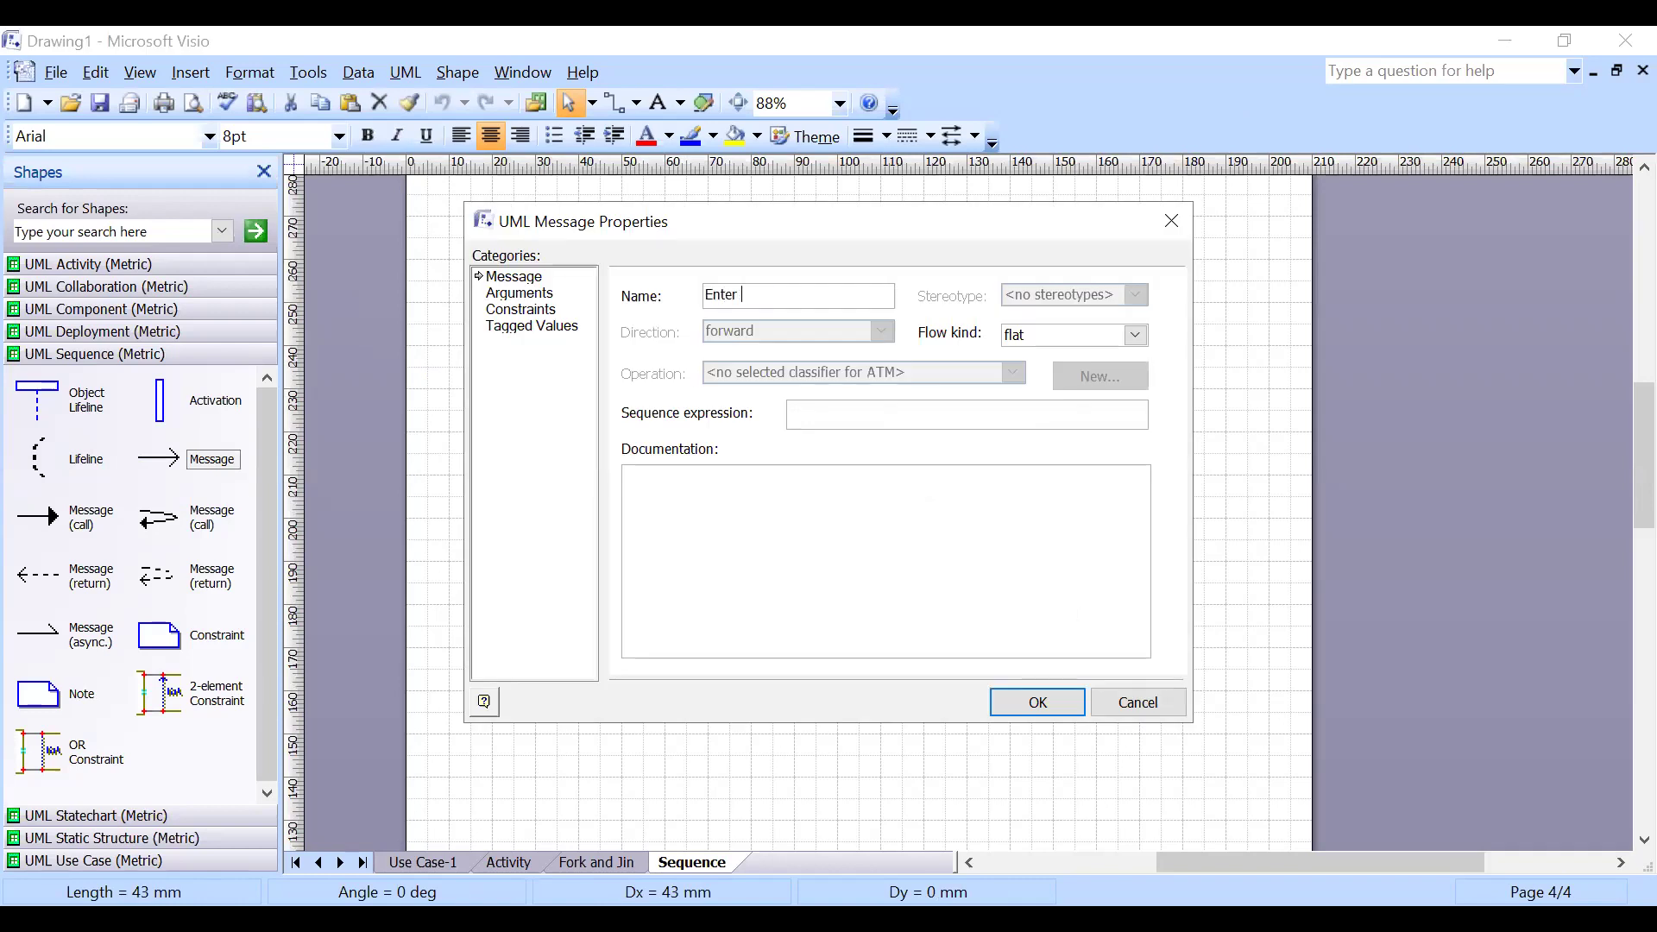
text(card)
key(Return)
click(863, 370)
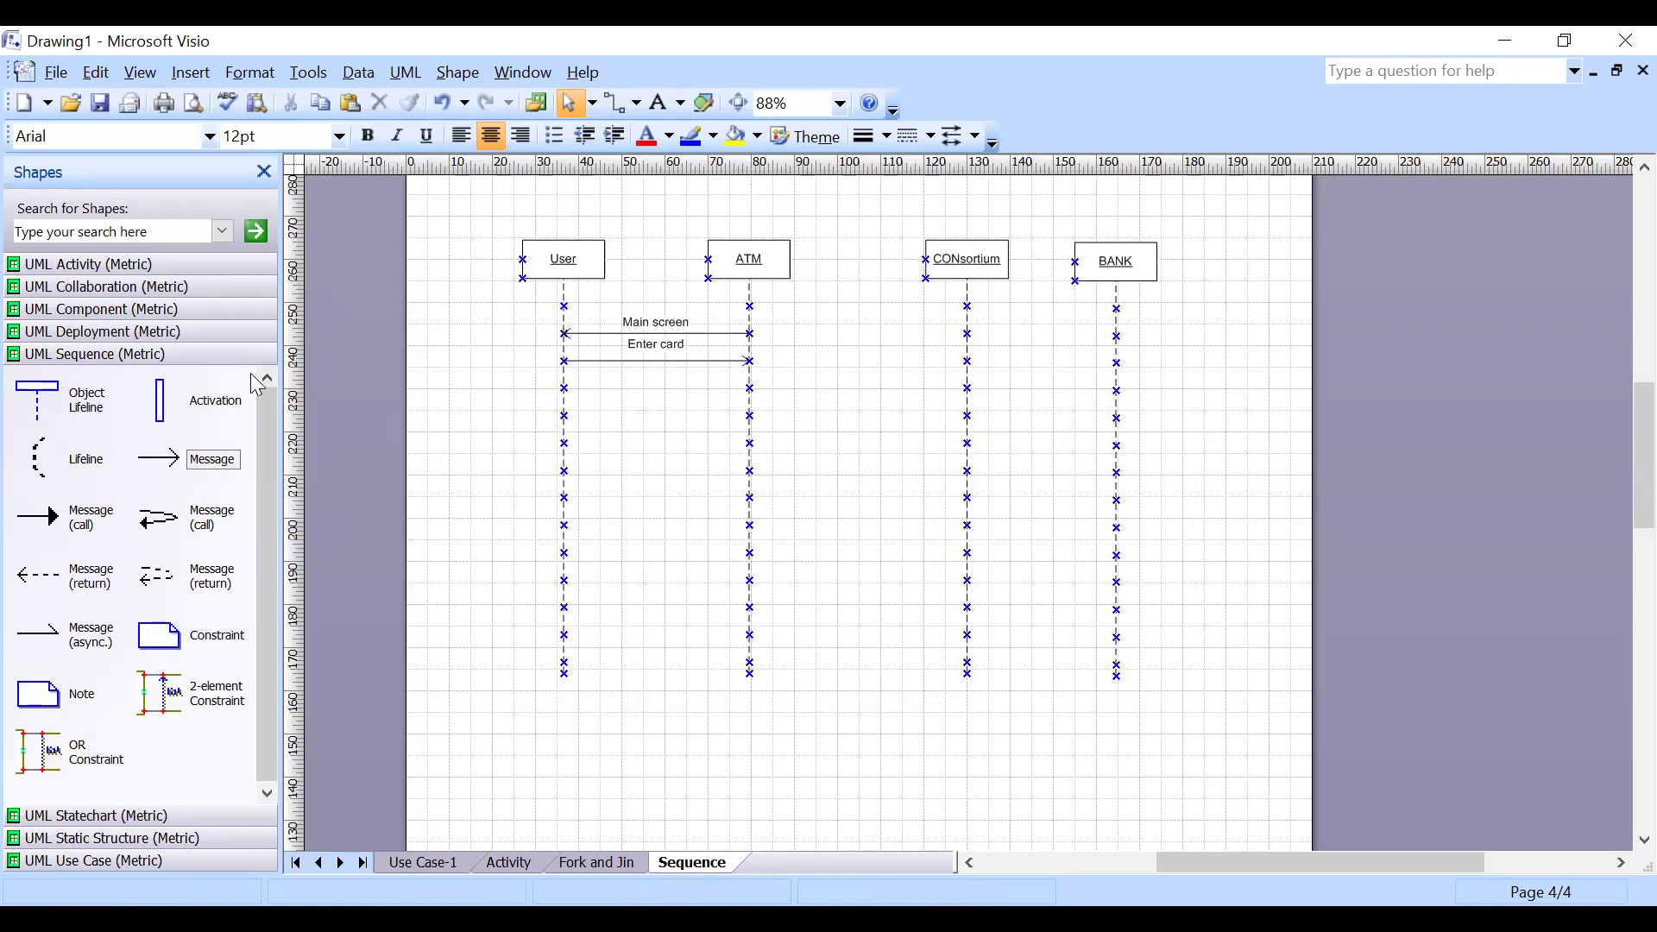
Step: Connect ATM to CONsortium with a Message (call) below Enter card and name it "Verify"
drag(83, 515, 967, 387)
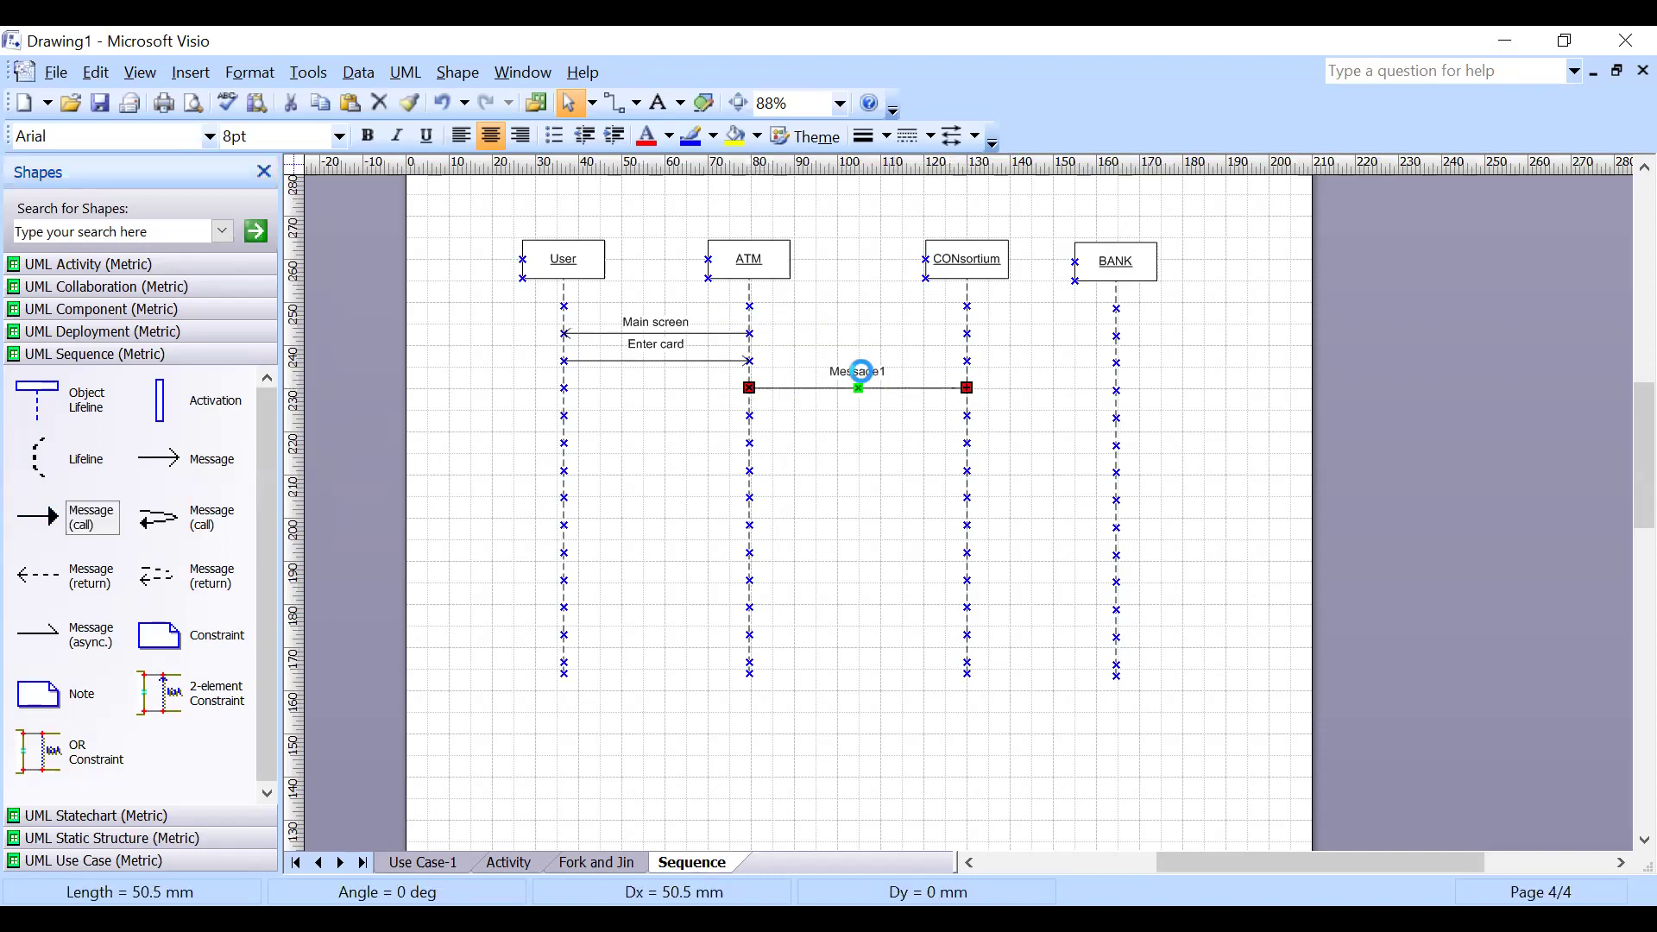
double_click(860, 372)
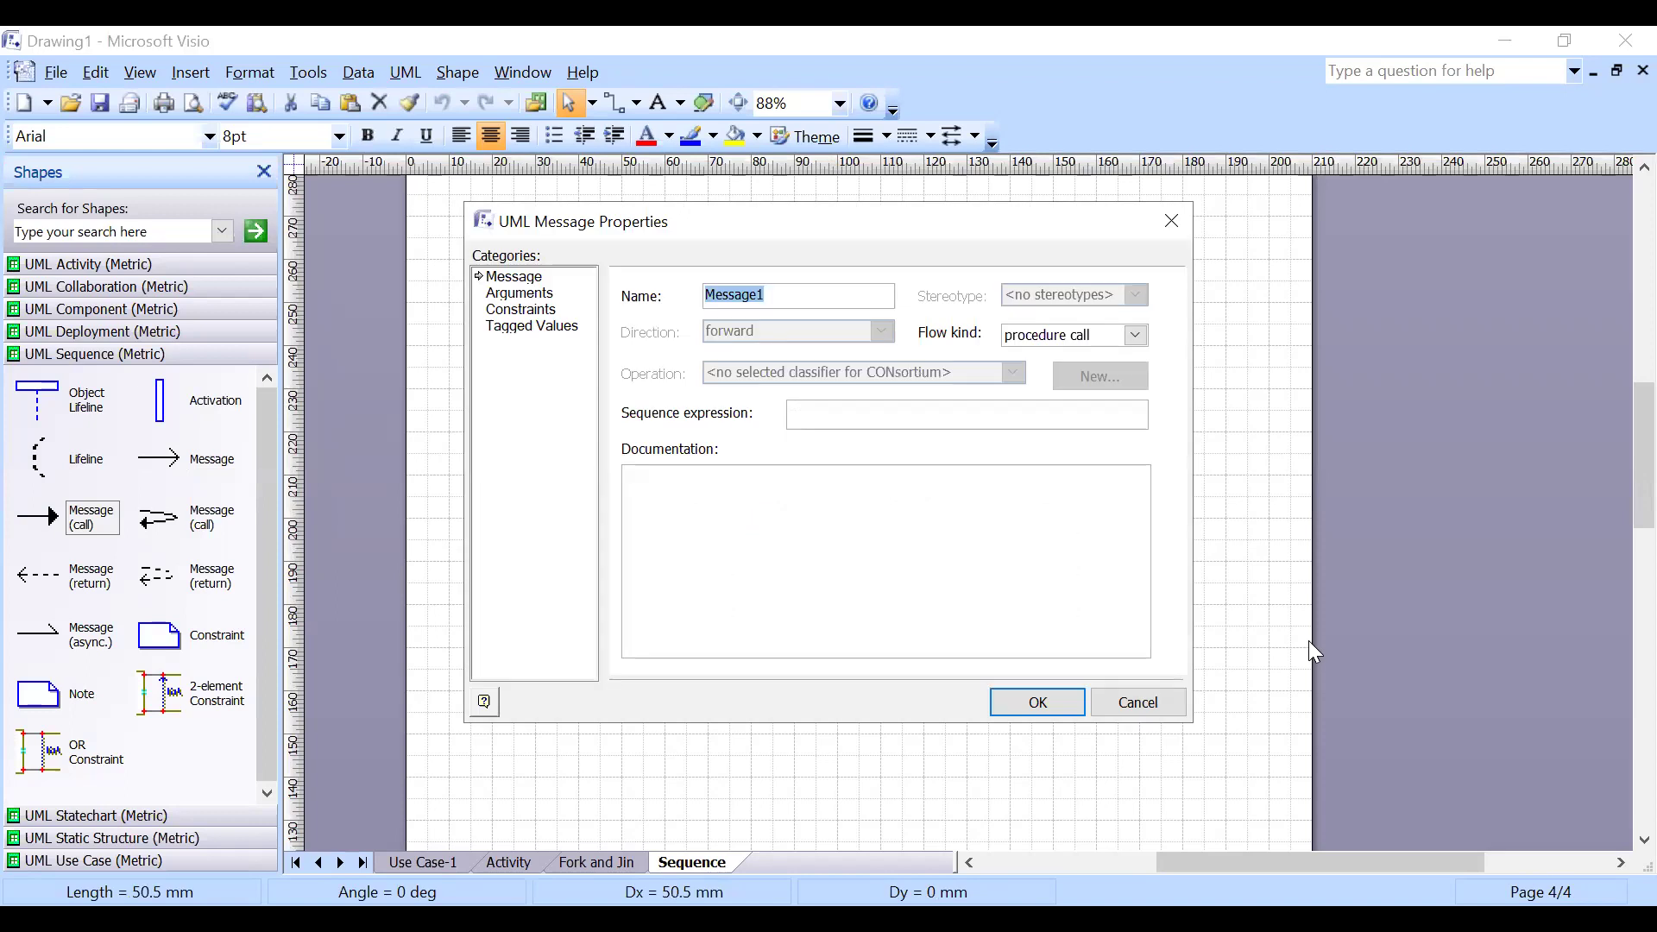
text(Verify)
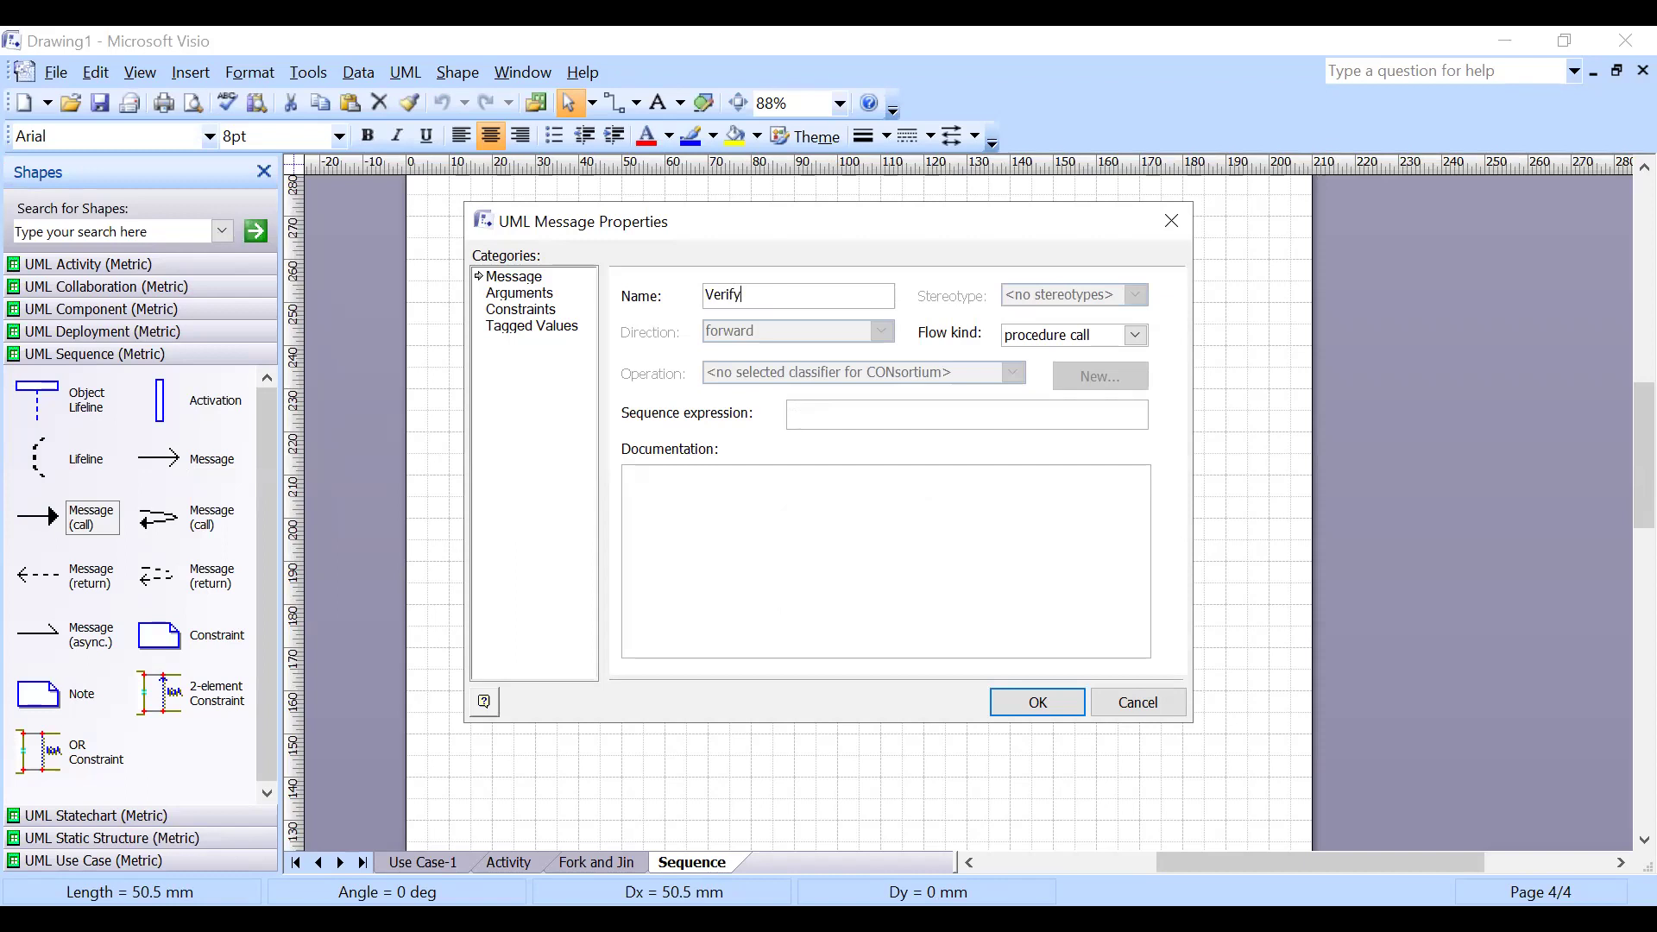
key(Return)
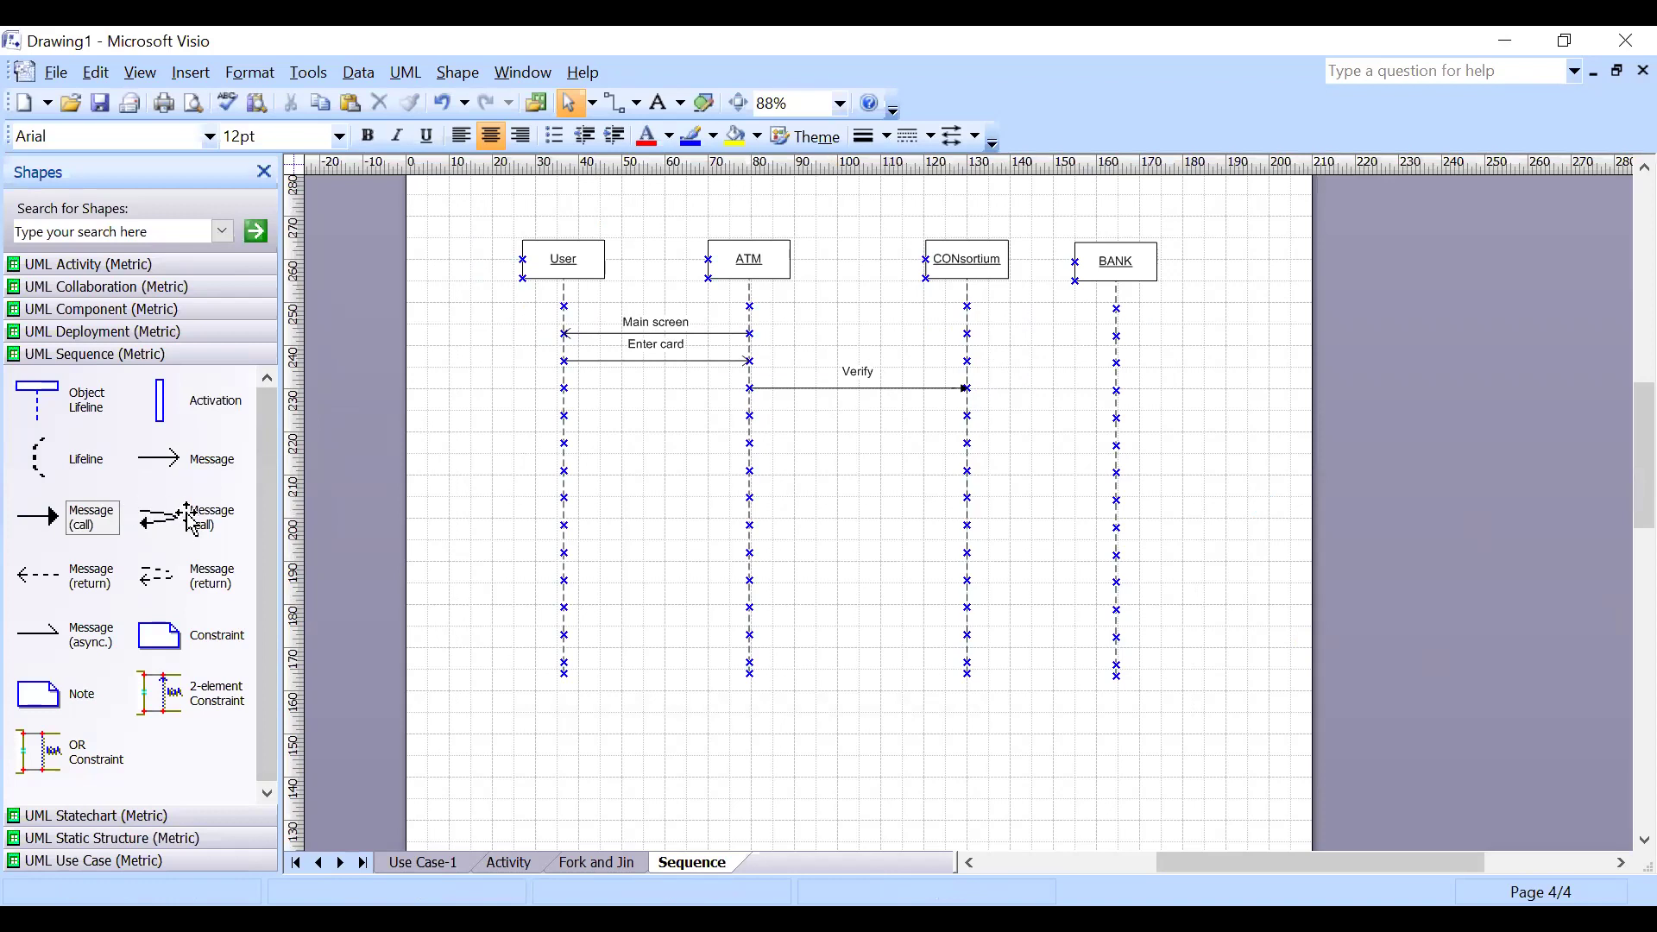
Step: Place an Activation bar on the ATM lifeline below Verify with a looping Message (call) returning to it
drag(190, 518, 769, 440)
drag(908, 402, 881, 444)
click(905, 429)
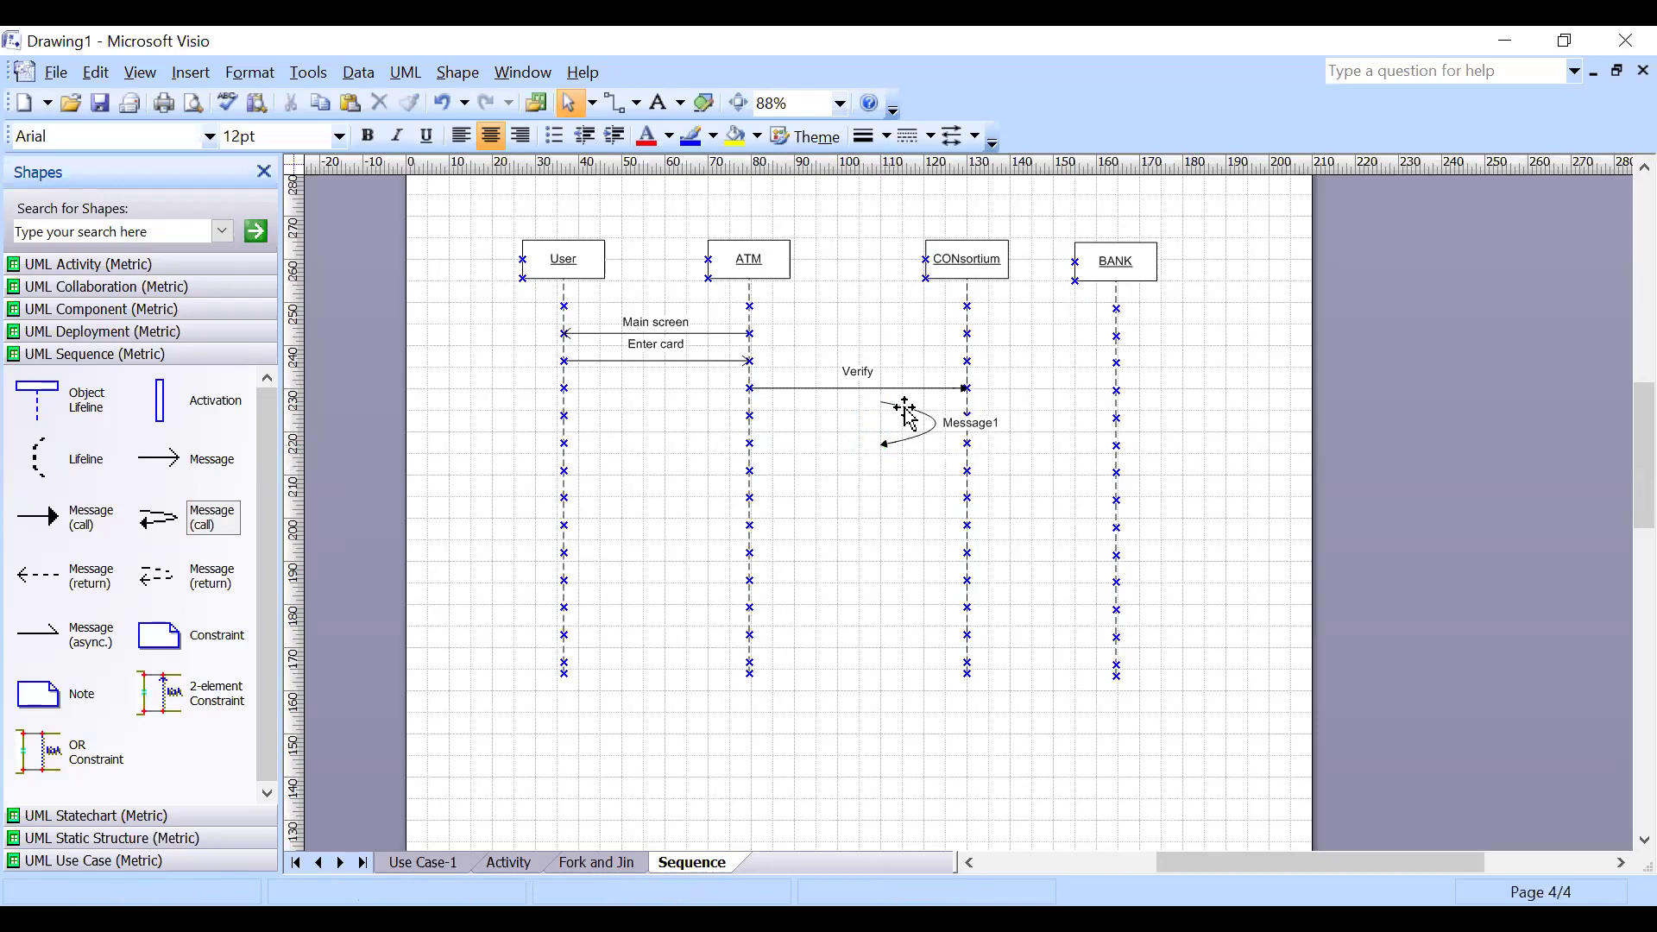
drag(927, 429, 819, 447)
click(806, 529)
drag(173, 402, 803, 441)
click(850, 502)
Step: Name the looping call message on the ATM activation "BAD"
double_click(853, 441)
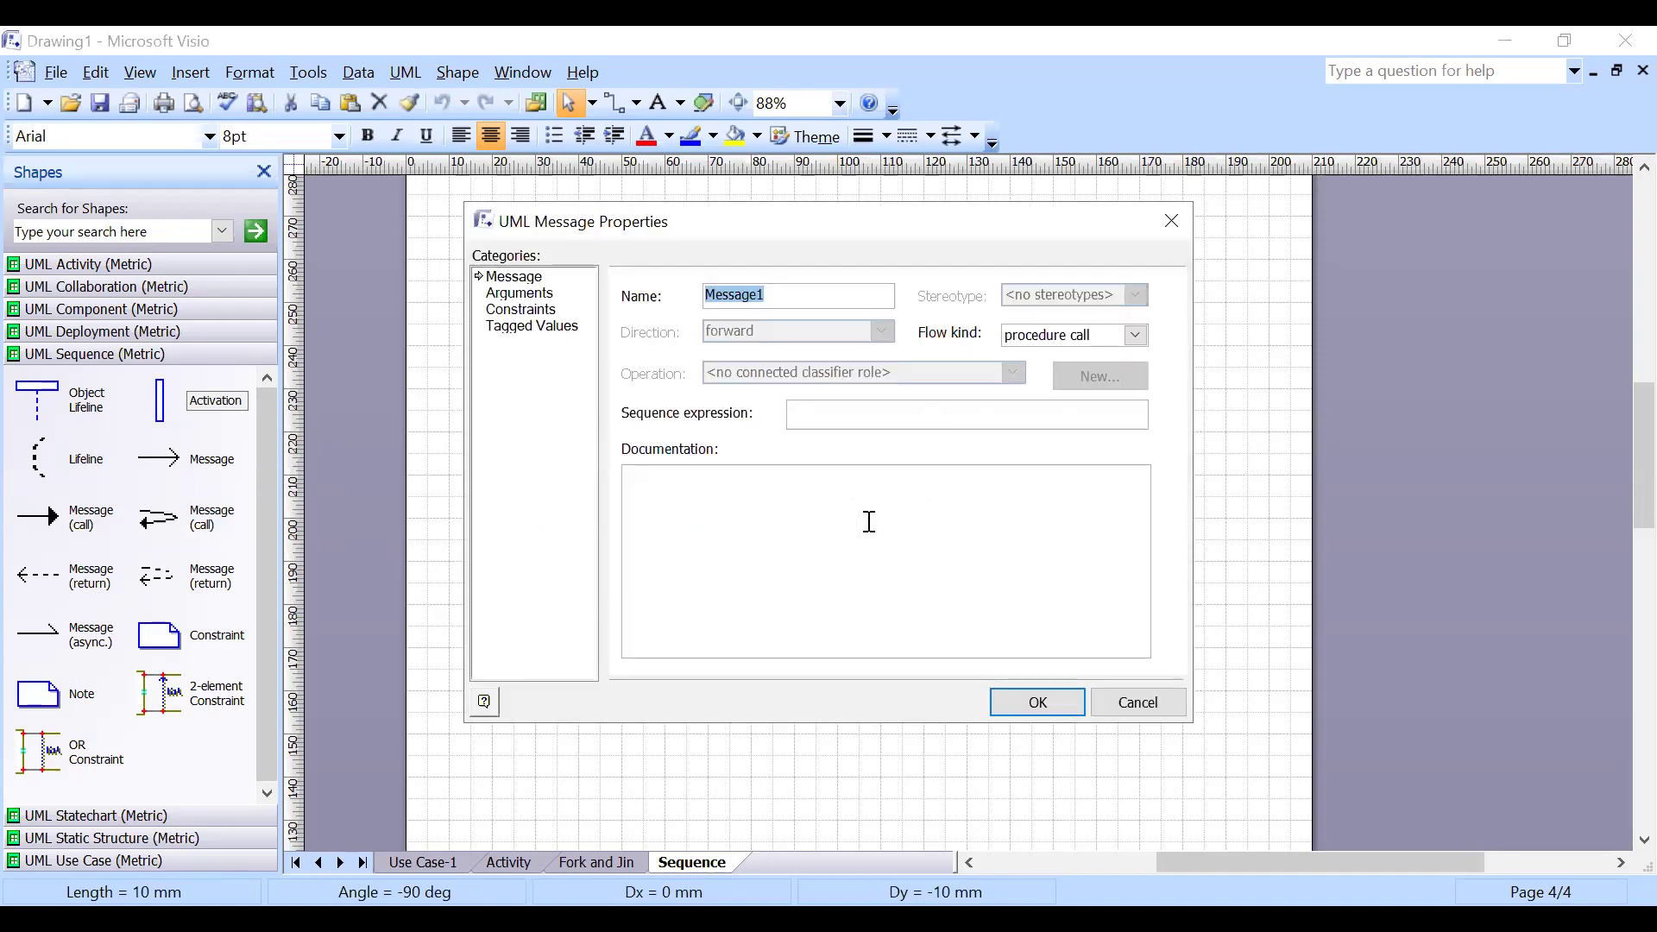
text(BAD)
key(Return)
click(789, 548)
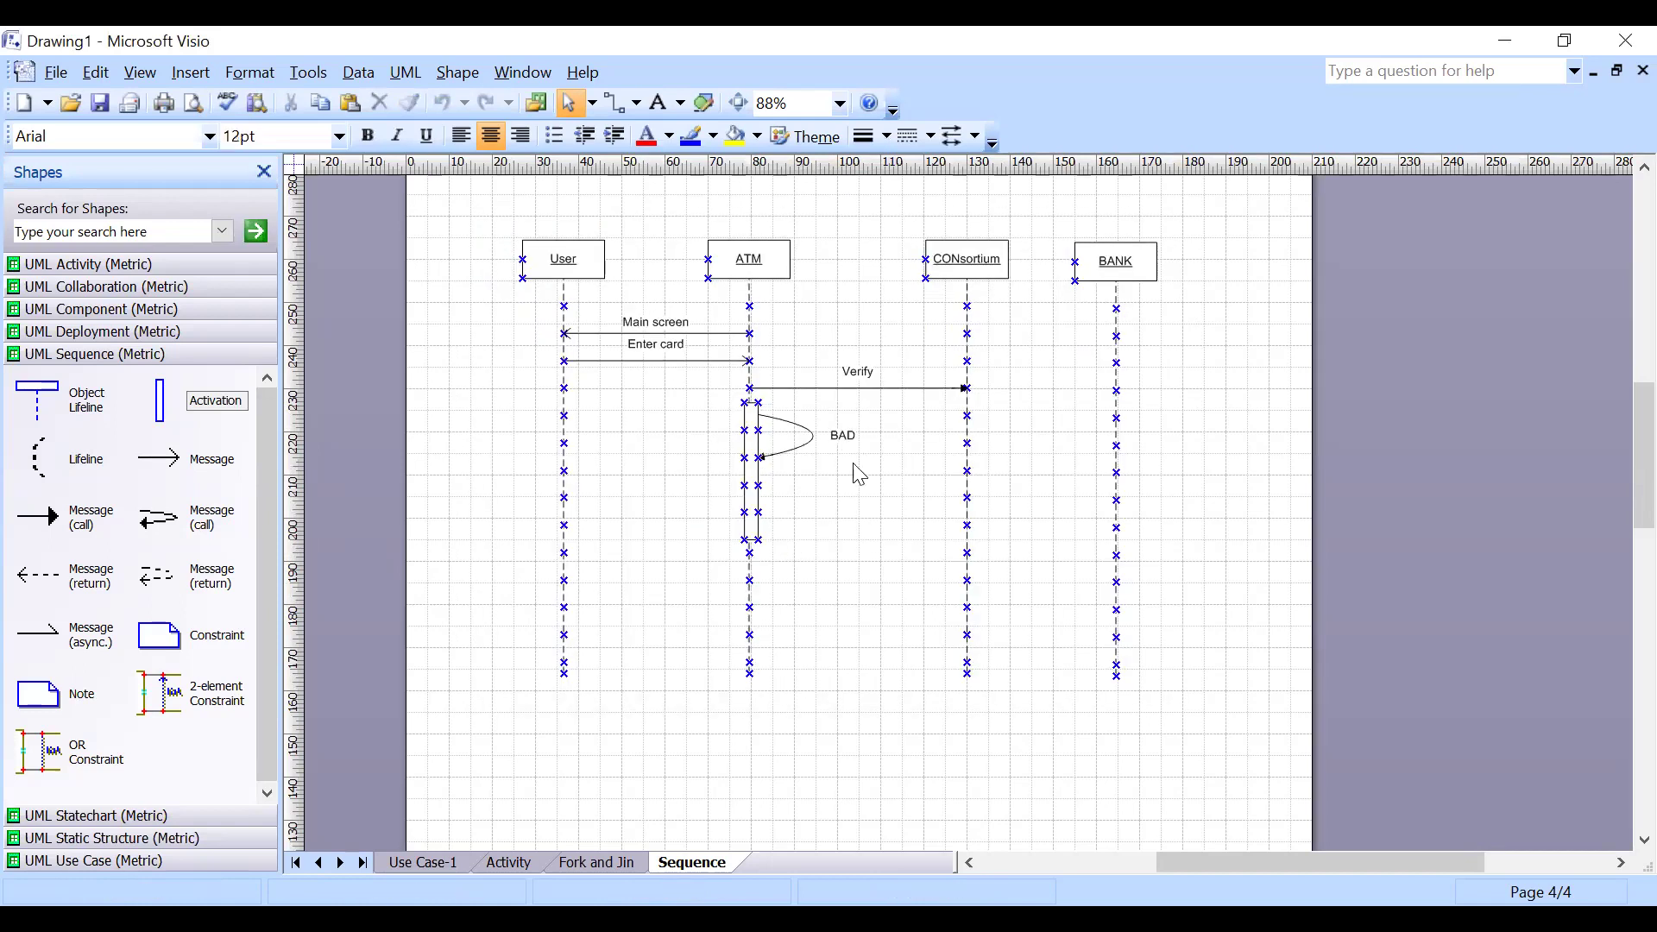
Step: Add a Message from ATM to User below the activation bar and name it "Reject card"
scroll(768, 440, down, 1)
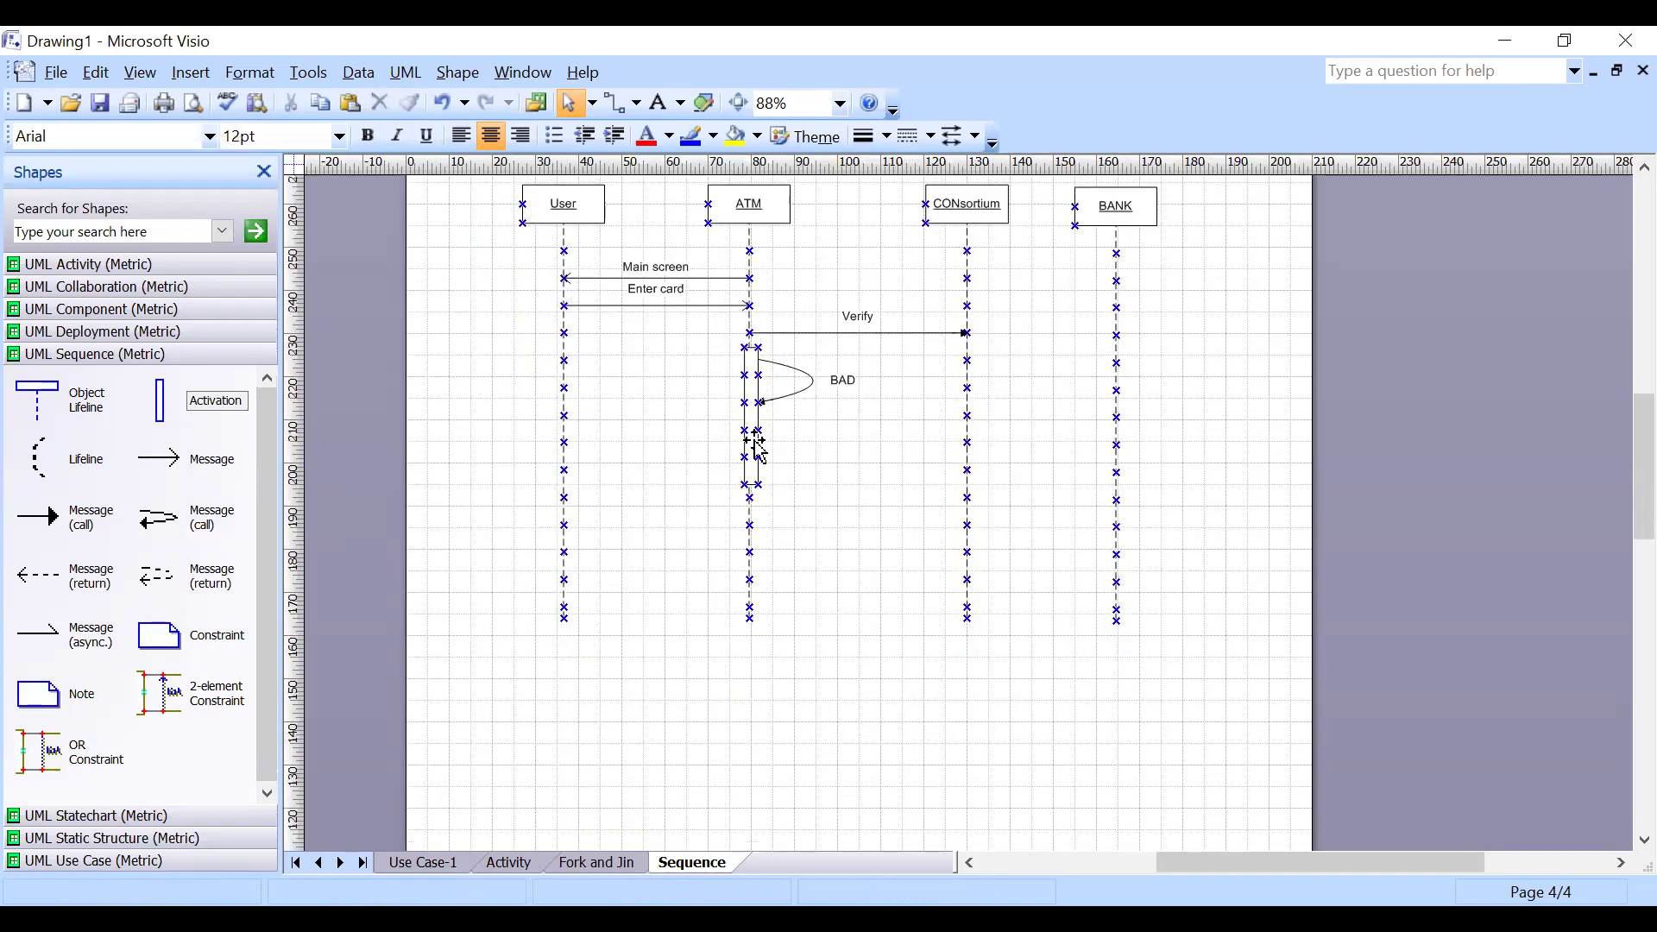
scroll(803, 428, up, 1)
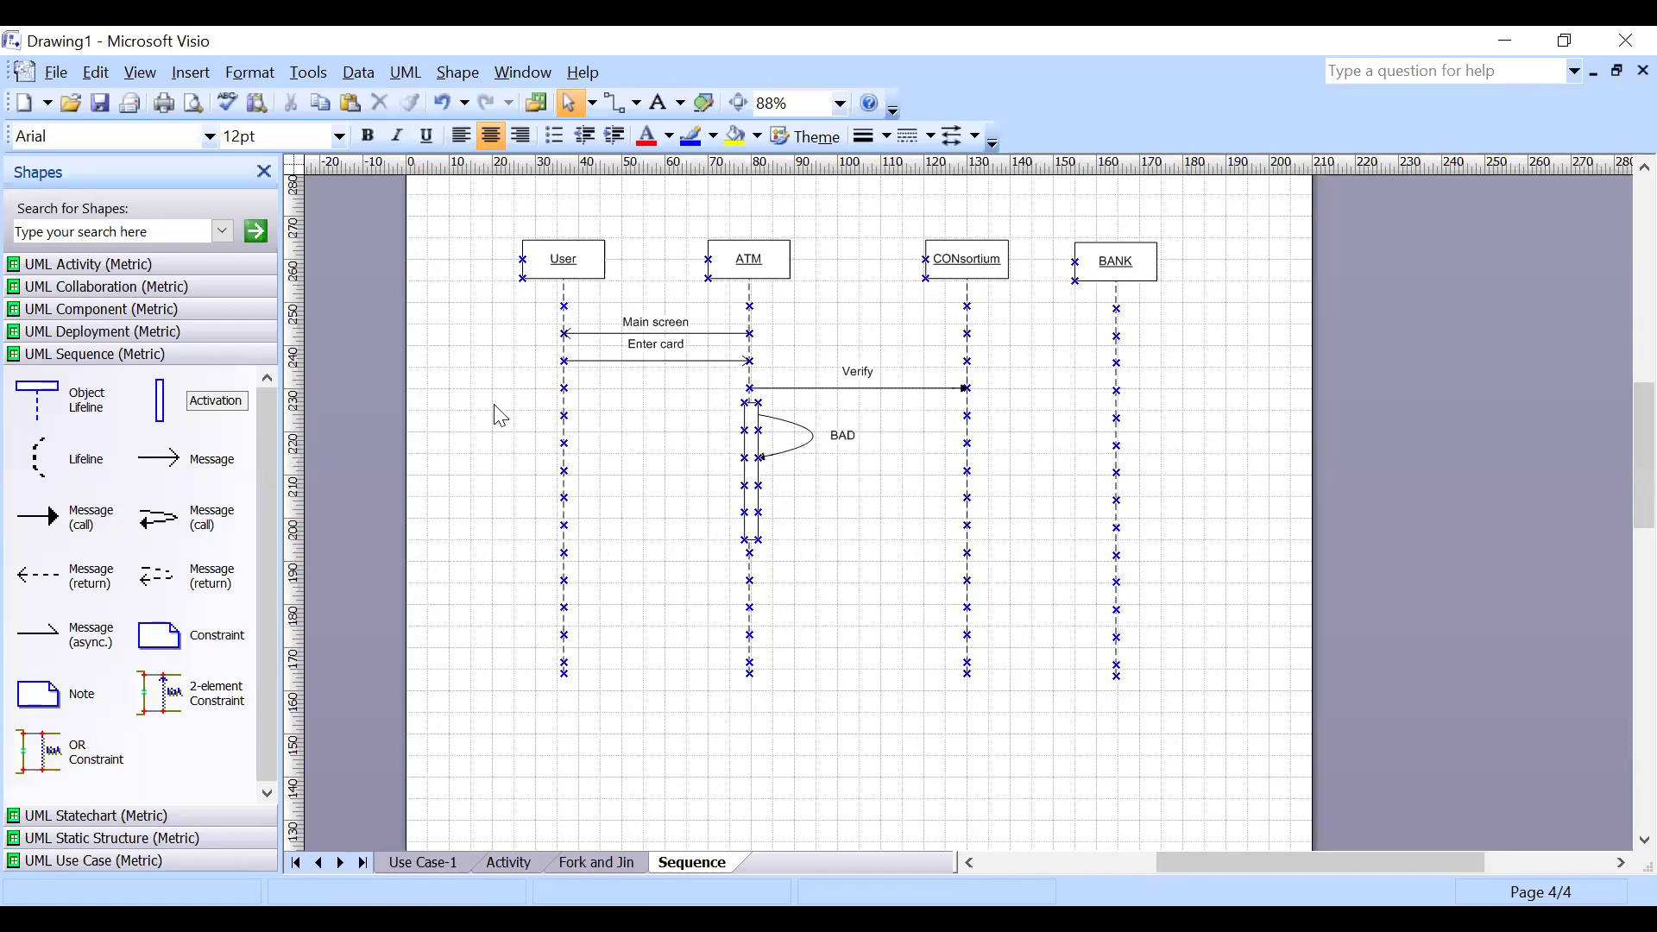
drag(108, 515, 789, 568)
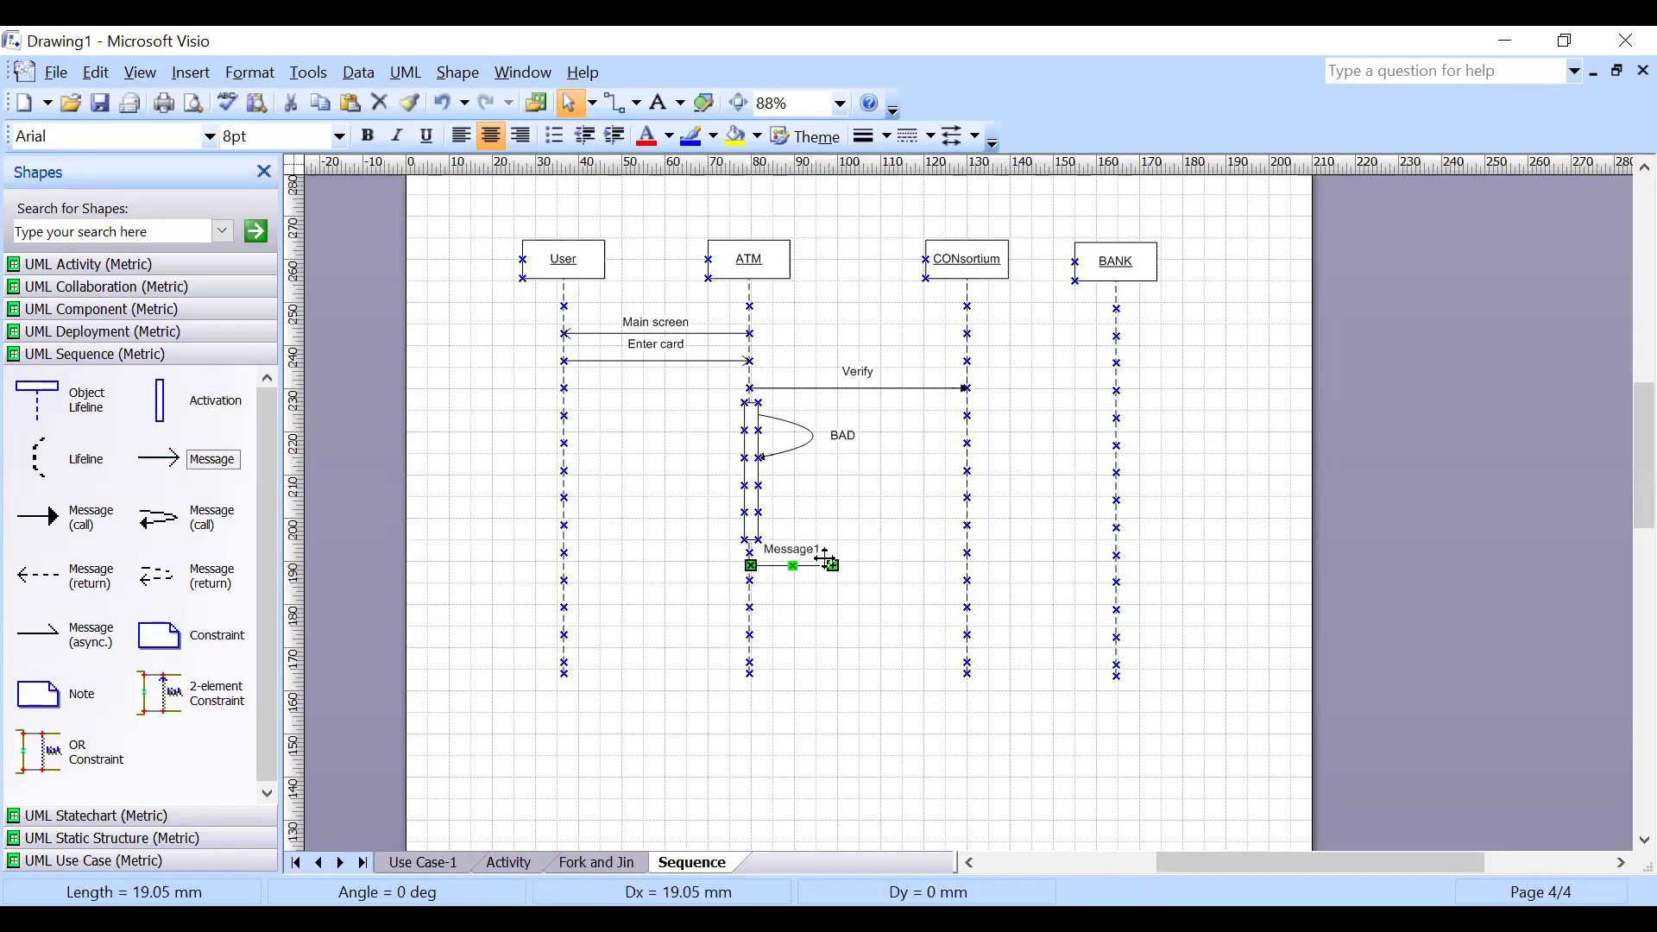
drag(587, 565, 566, 566)
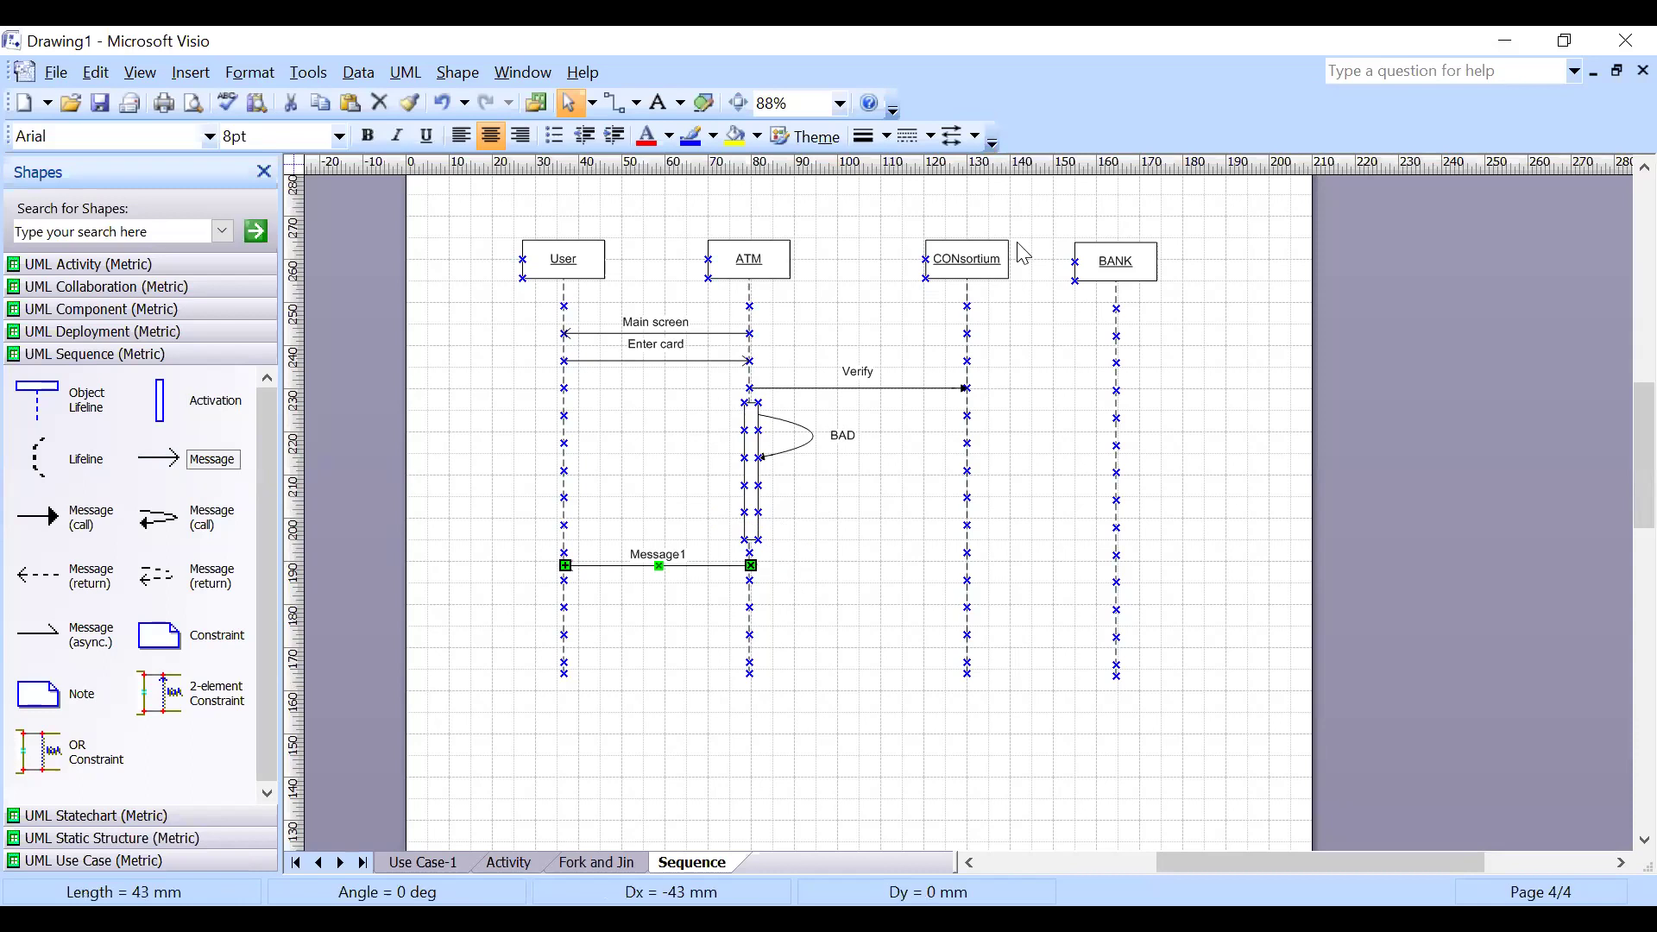
double_click(643, 557)
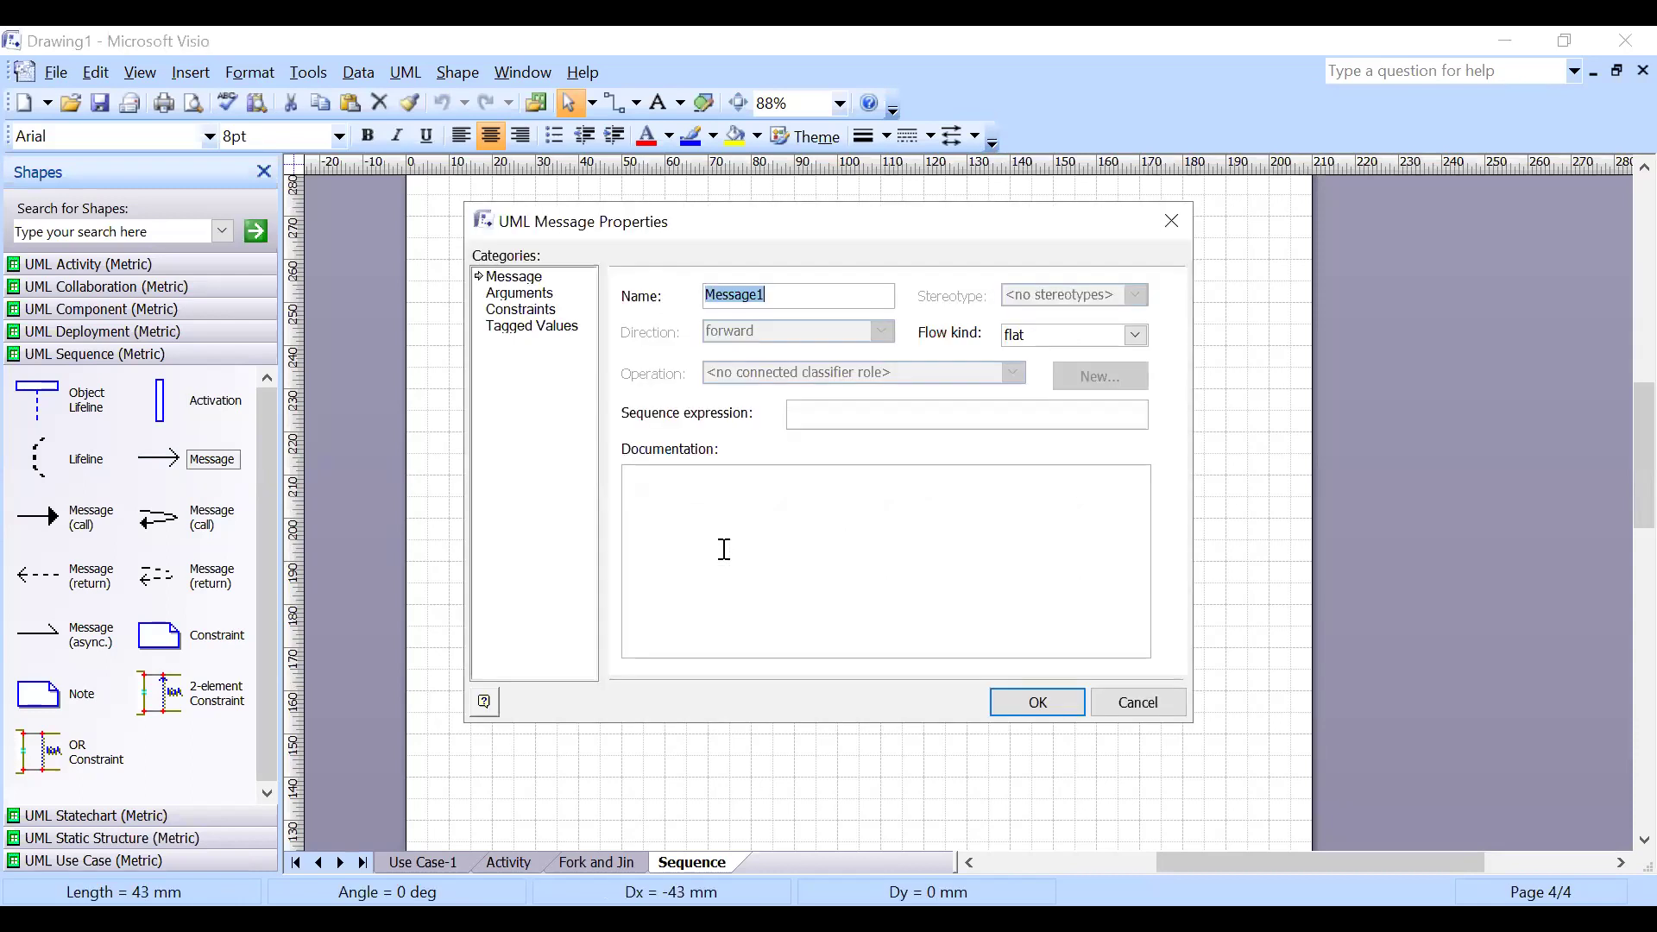
text(T)
key(Return)
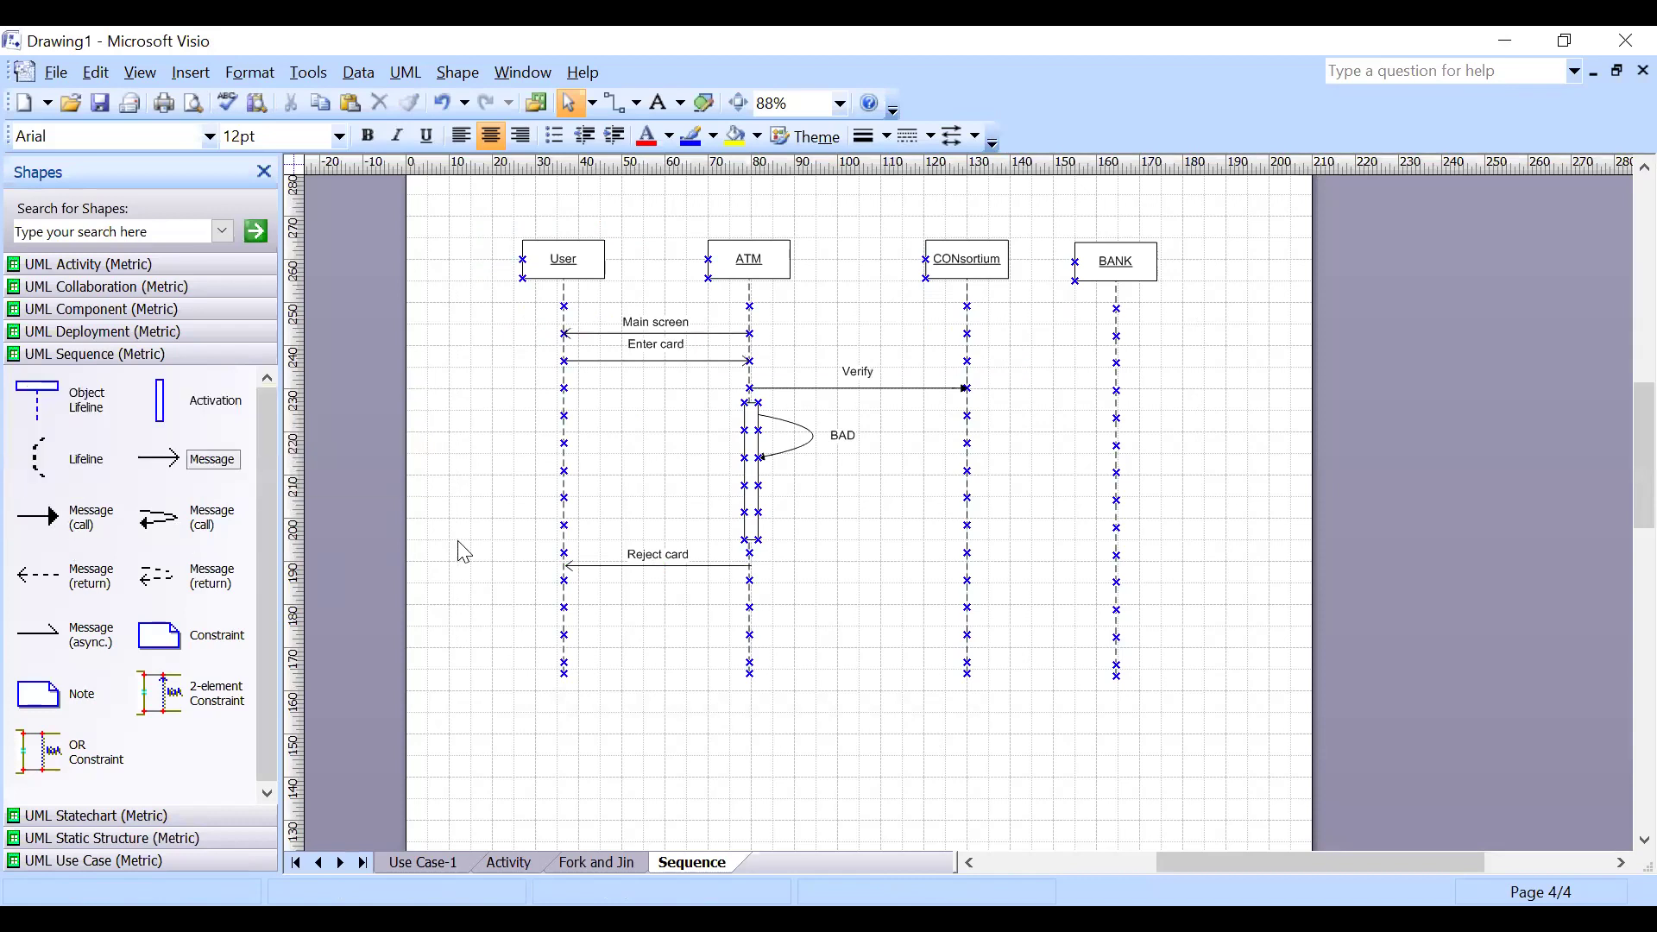
Step: Add a Message from ATM to User below Reject card and name it "Receipt generated"
drag(183, 473, 566, 592)
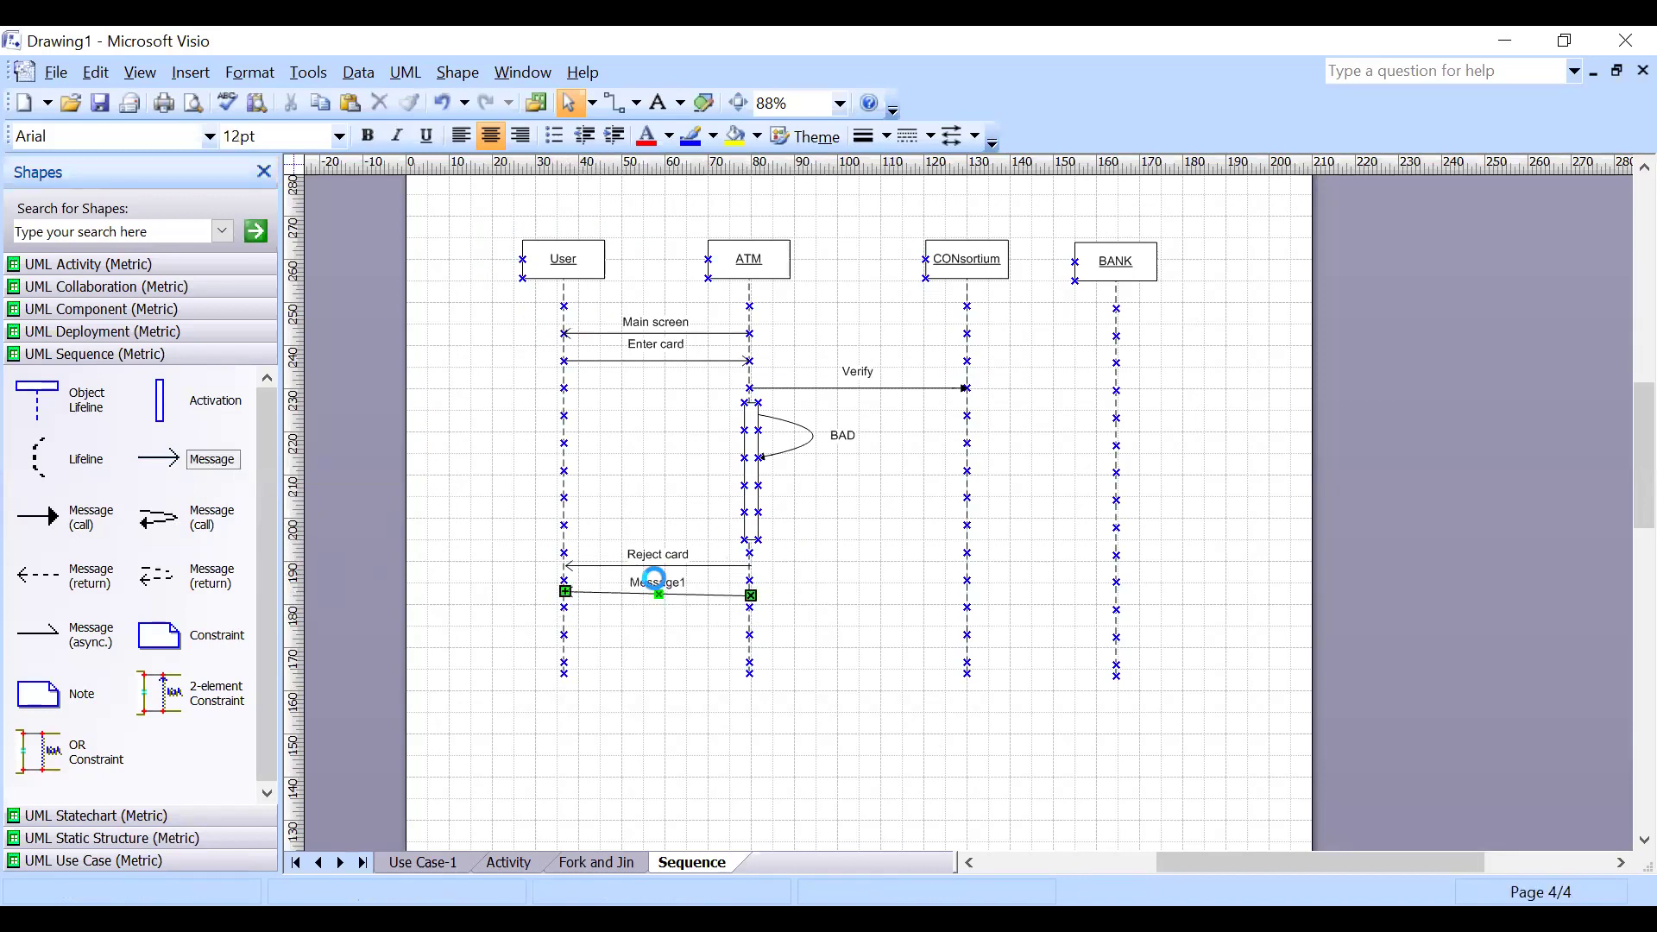
double_click(654, 580)
text(Receipt generated)
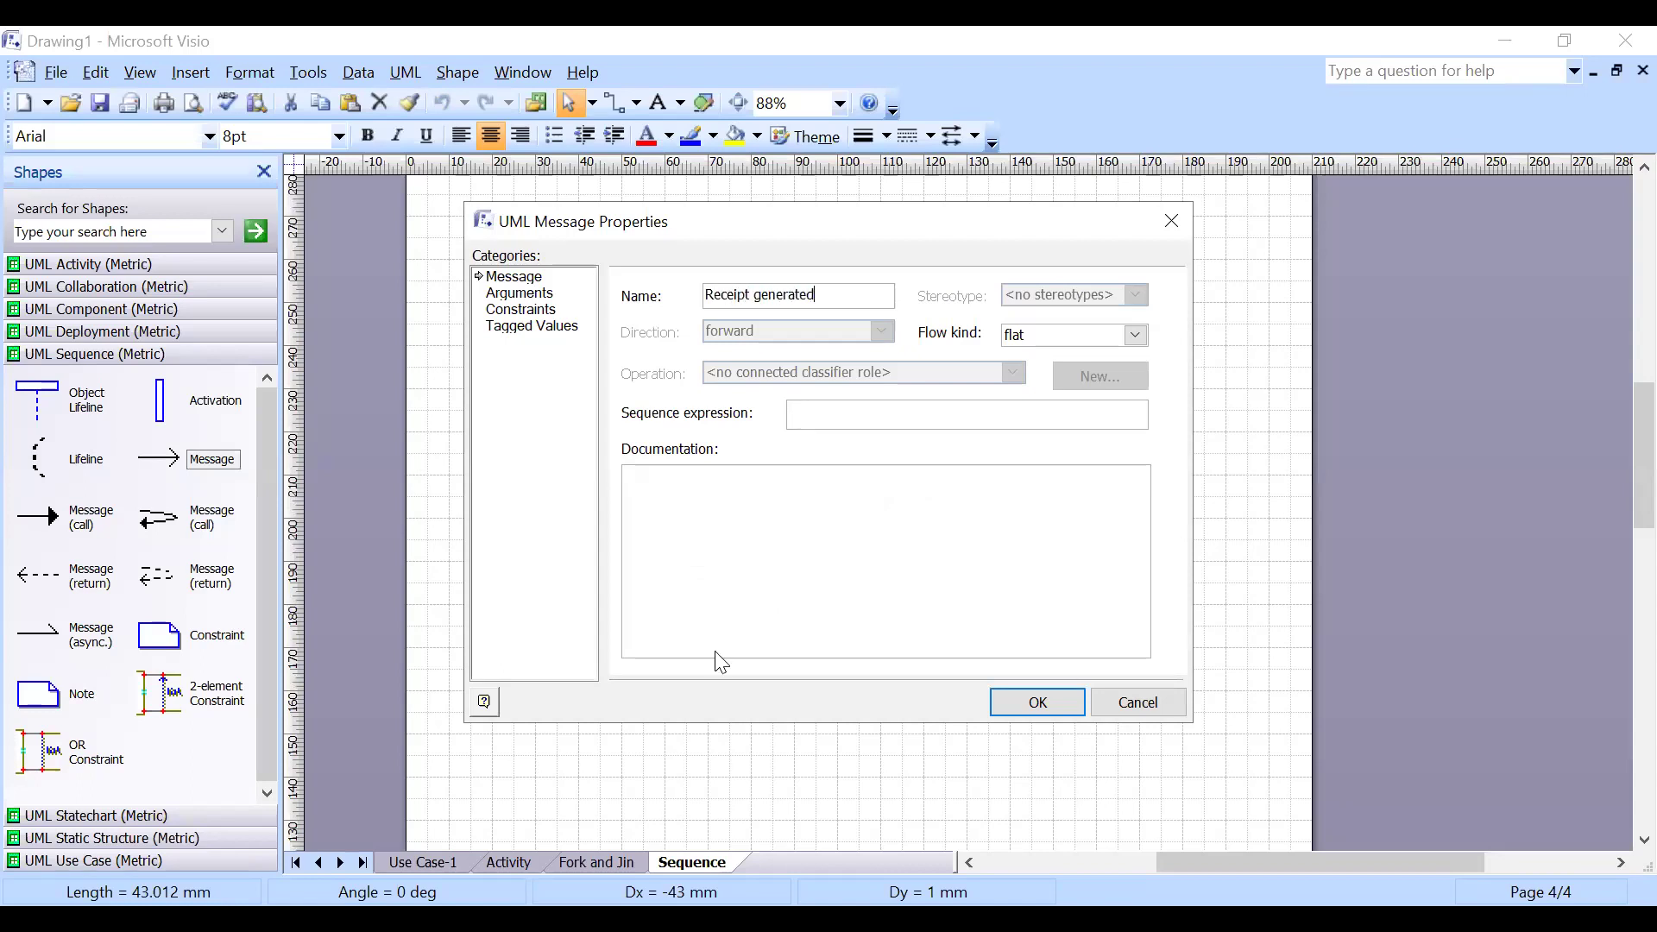
key(Return)
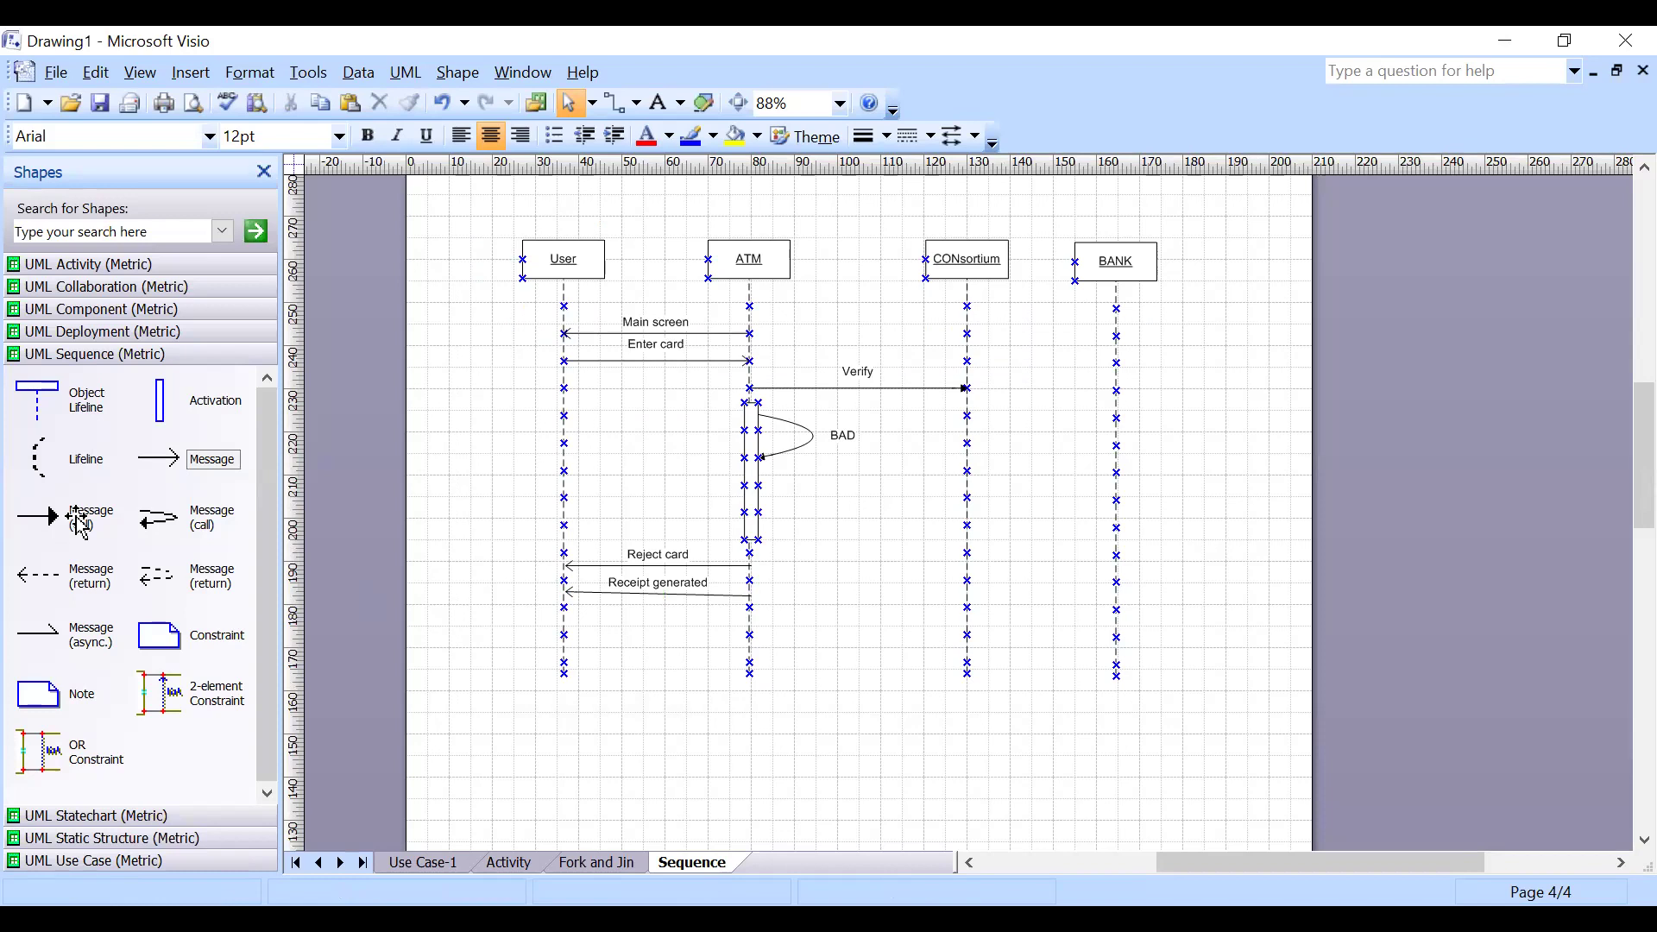
Step: Add a Message from User to ATM below Receipt generated and name it "Take card"
drag(191, 458, 749, 628)
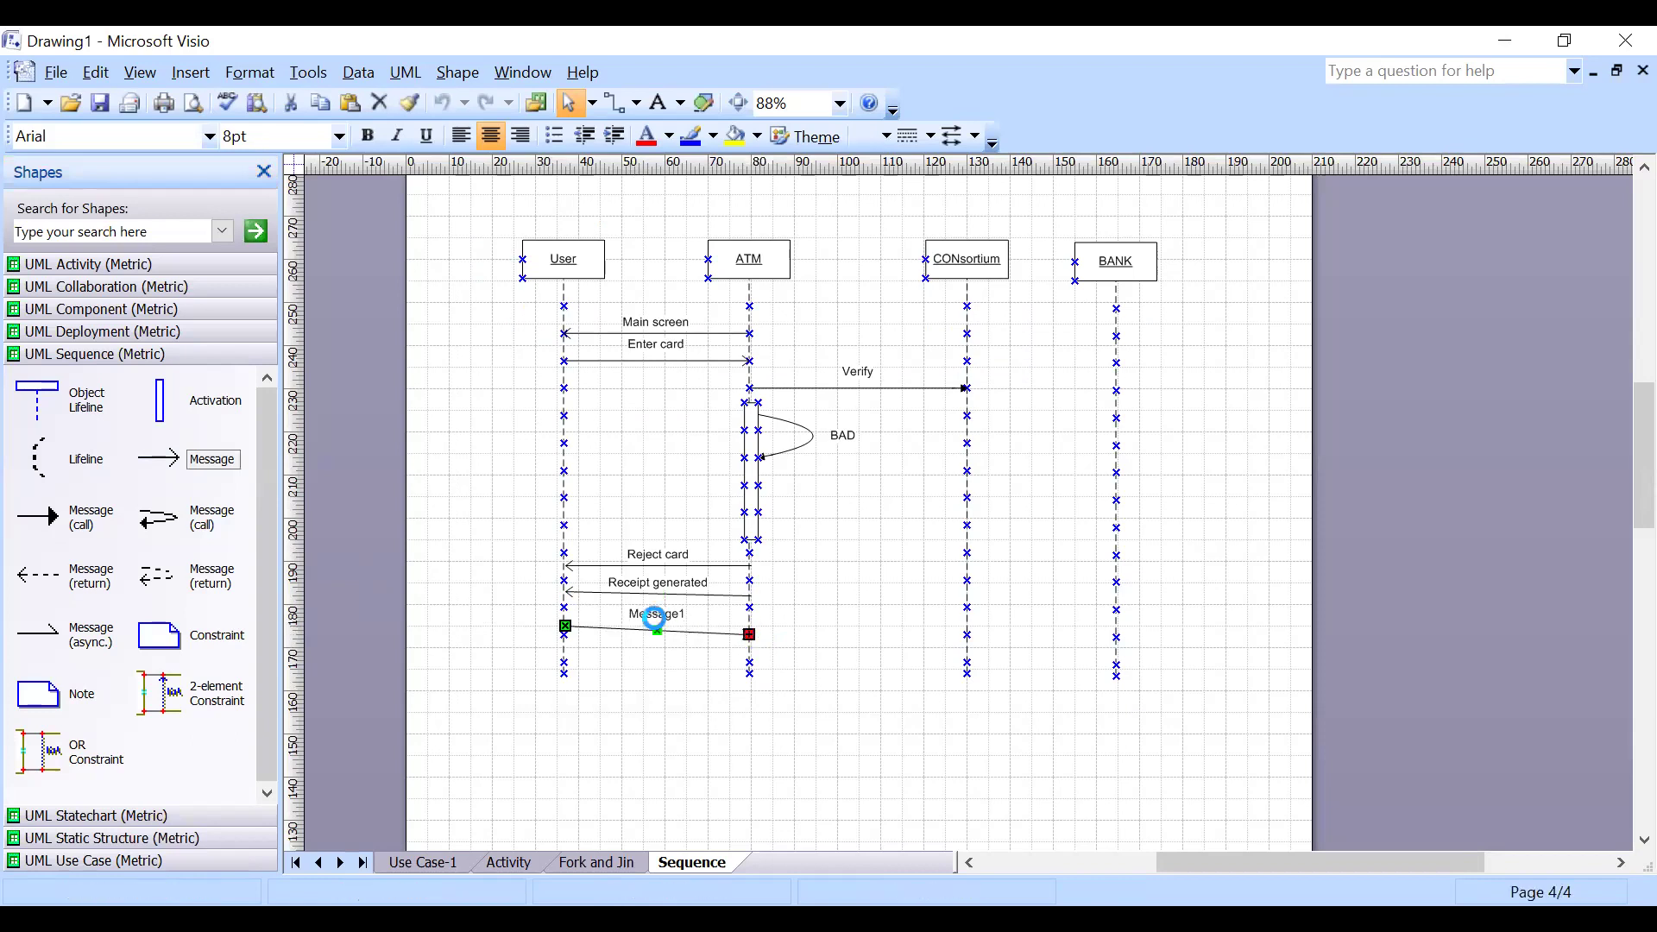
double_click(653, 624)
text(Take card)
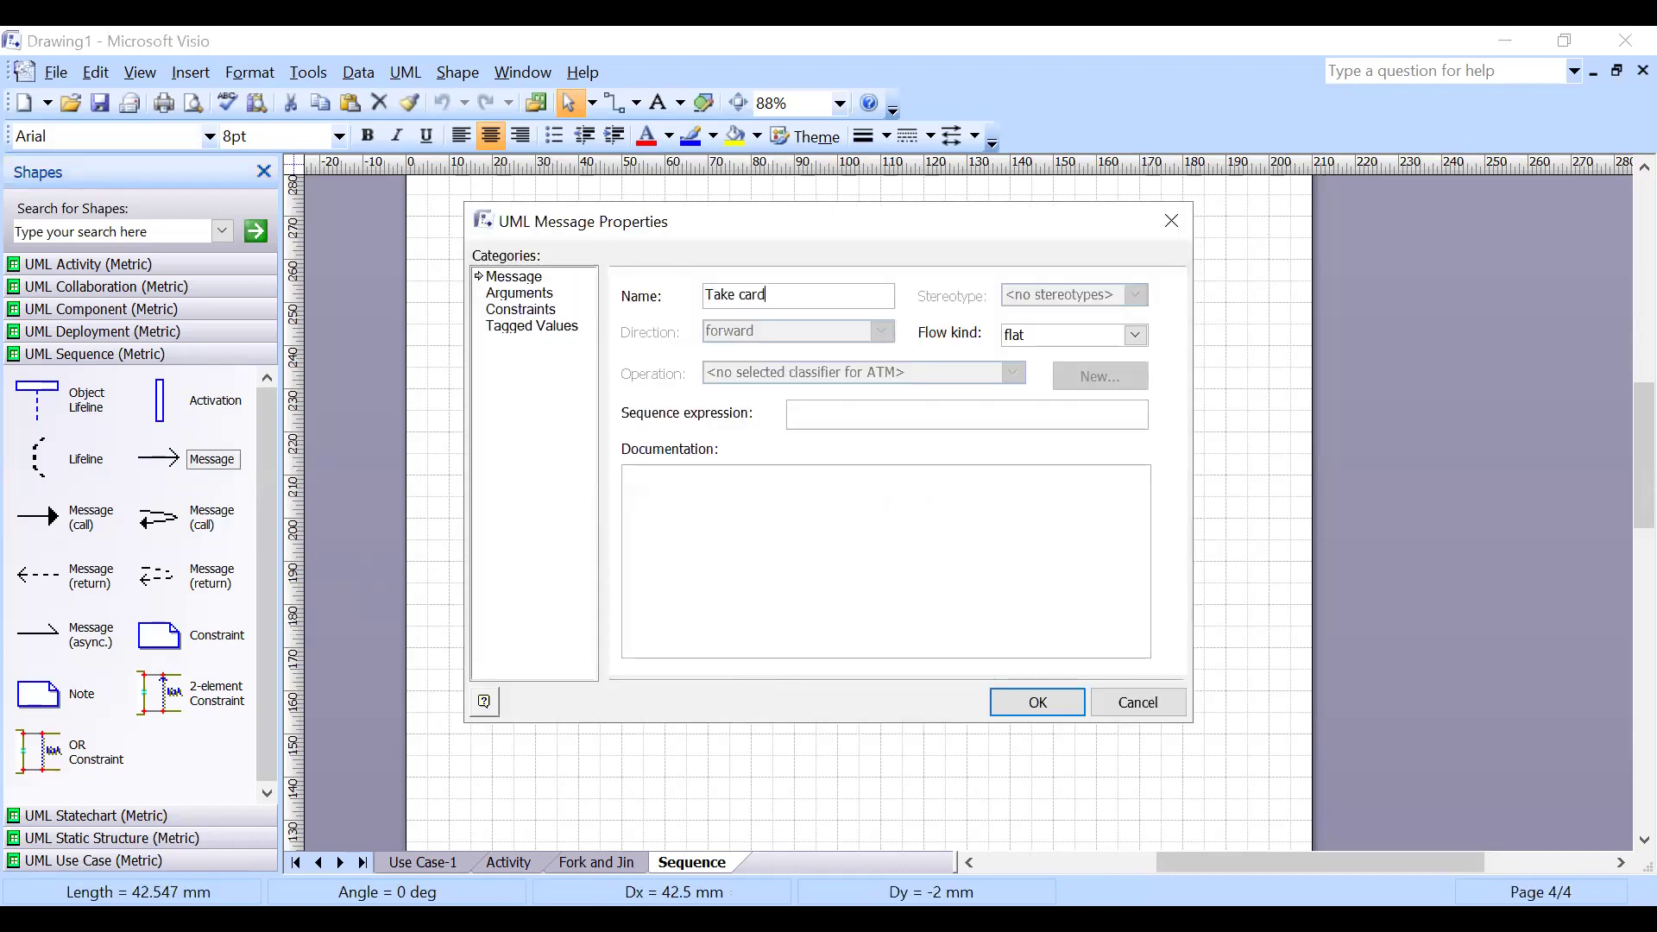
key(Return)
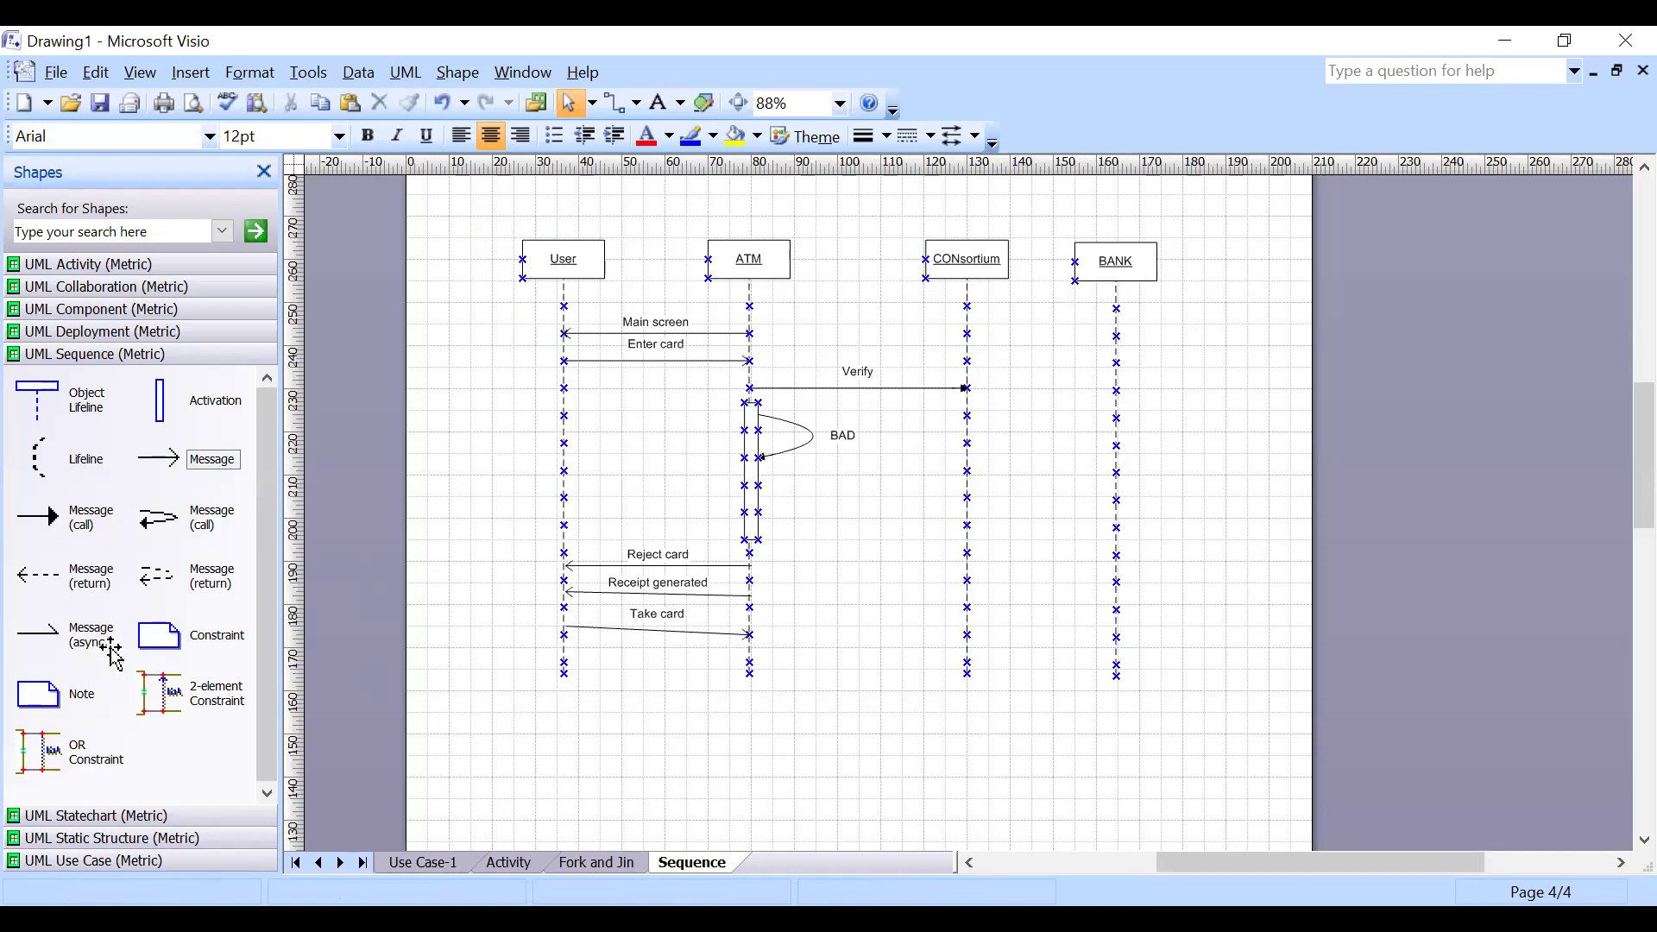
Step: Add a Message from ATM to User below Take card and name it "MAin screen display"
drag(160, 459, 565, 663)
double_click(651, 655)
text(MAin screen display)
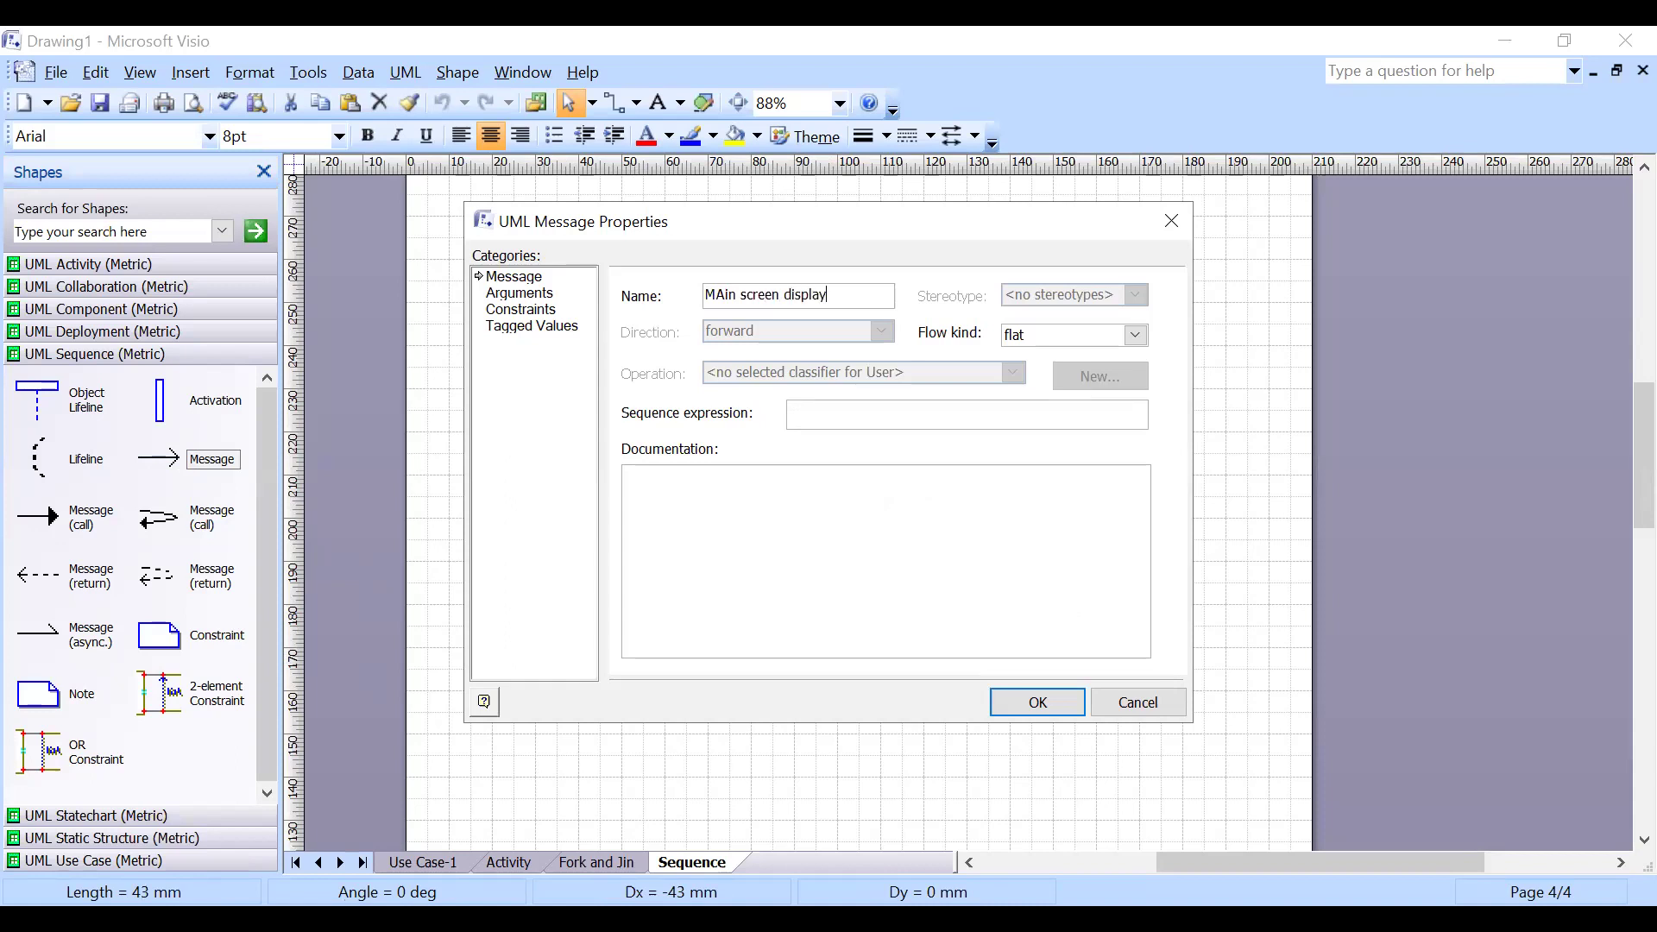
key(Return)
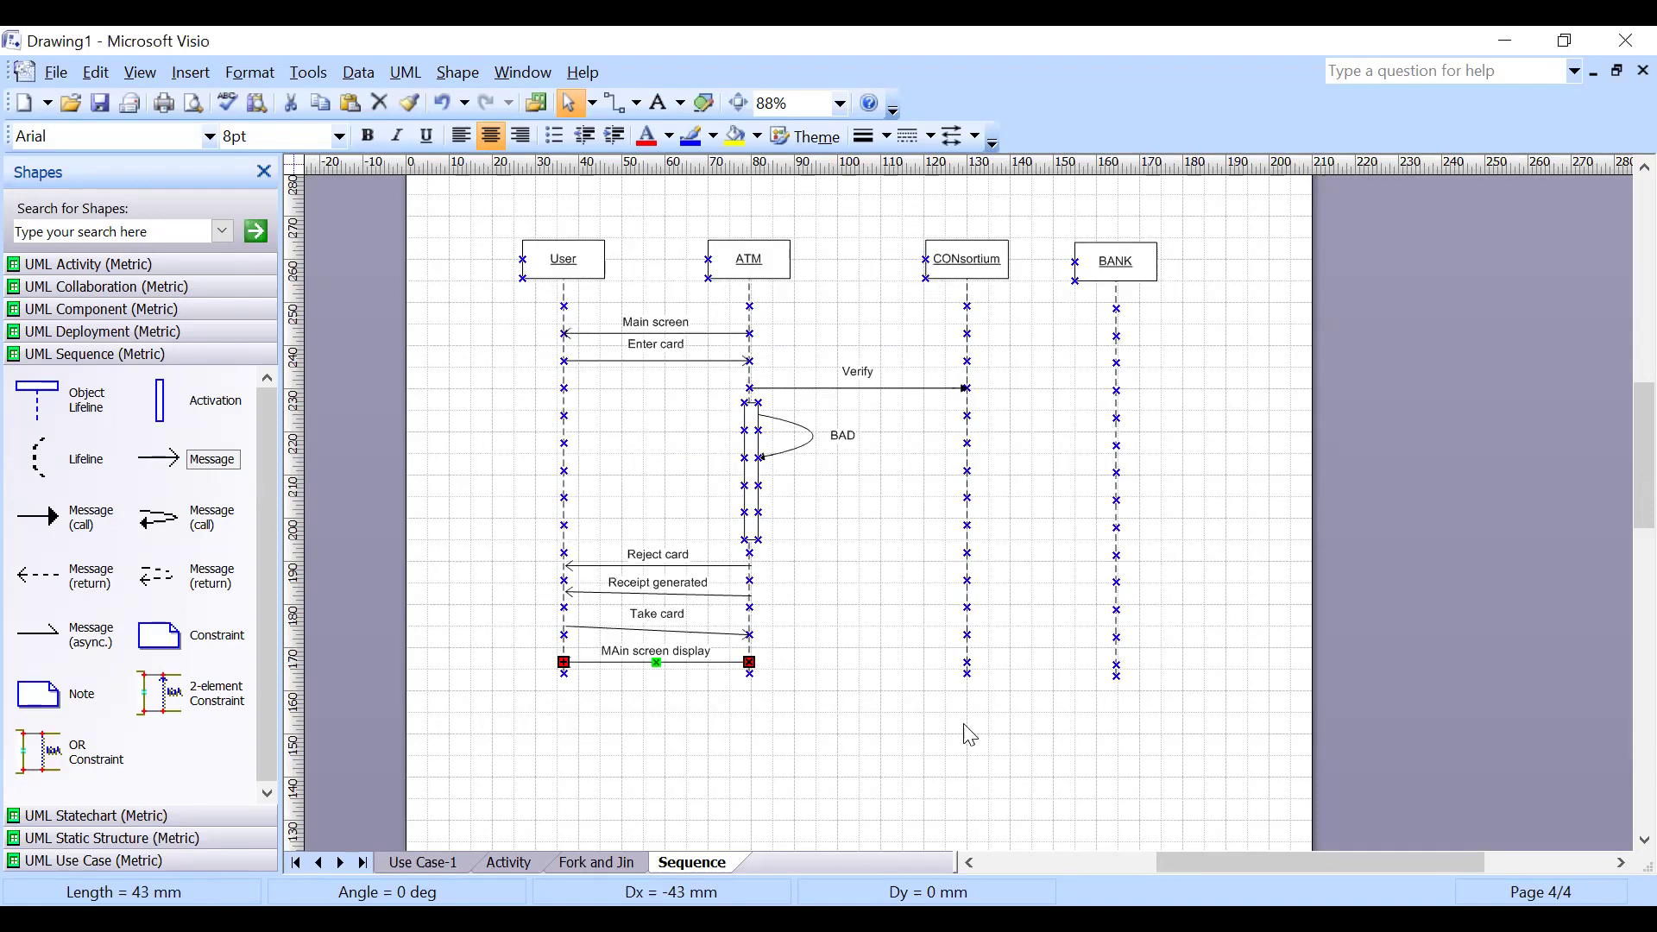
click(1191, 529)
Step: Look over the sequence diagram and compare it with the Online Food Application diagram on the Use Case-1 page
scroll(1083, 579, up, 3)
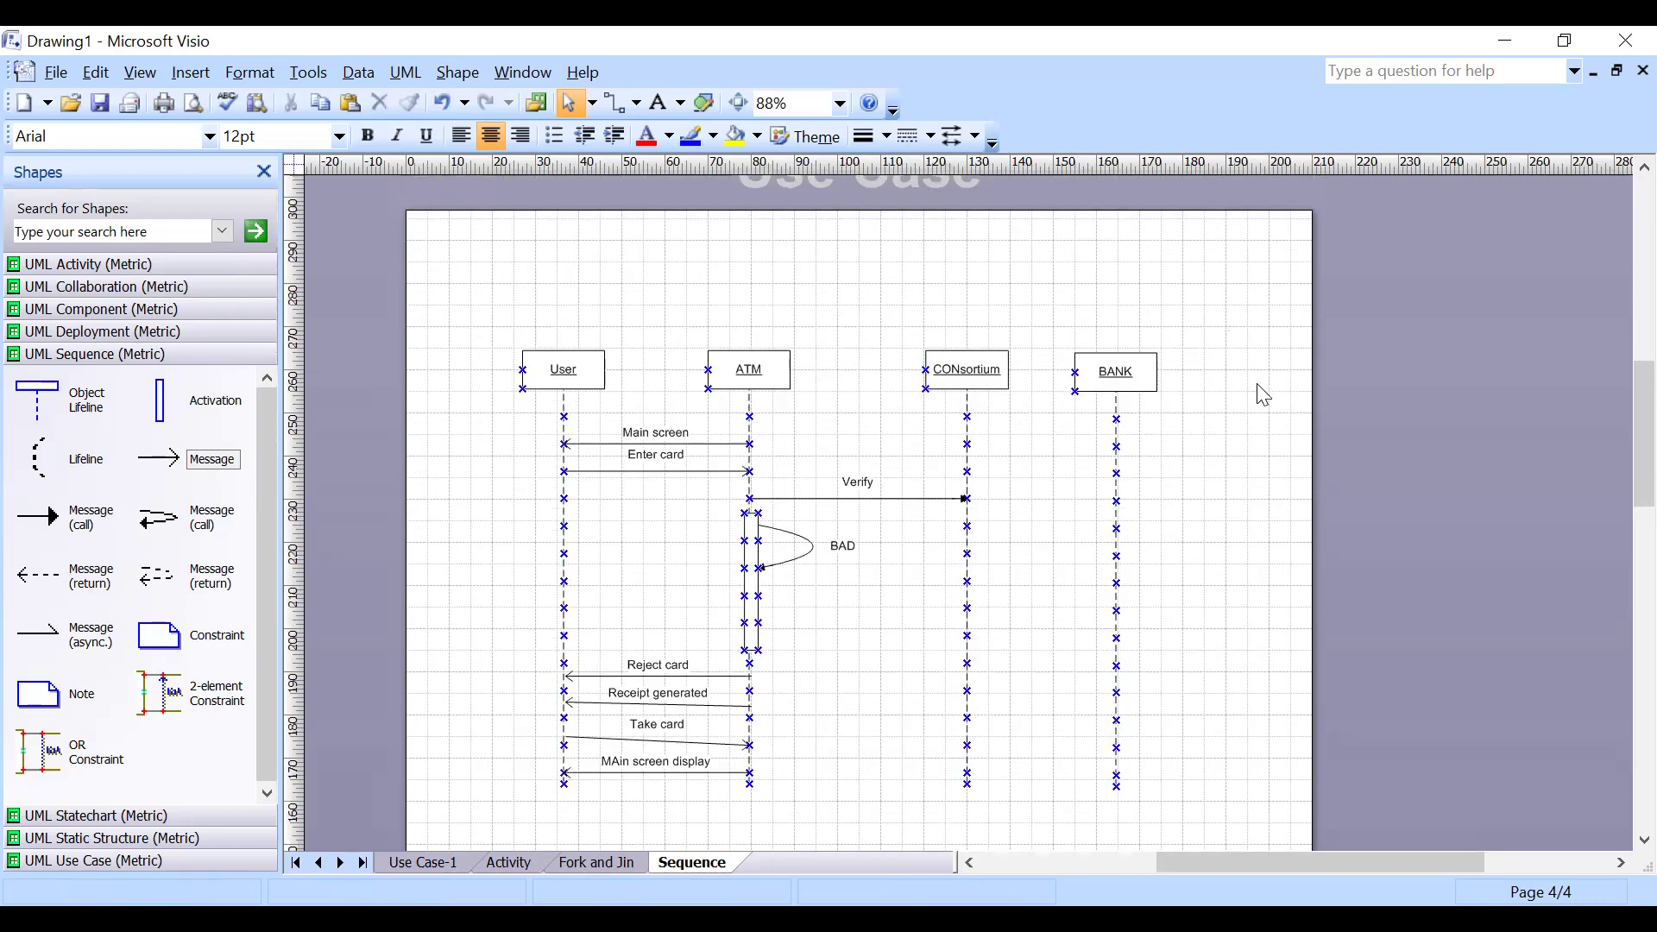
scroll(1252, 397, up, 1)
scroll(1243, 398, down, 1)
click(544, 865)
click(509, 863)
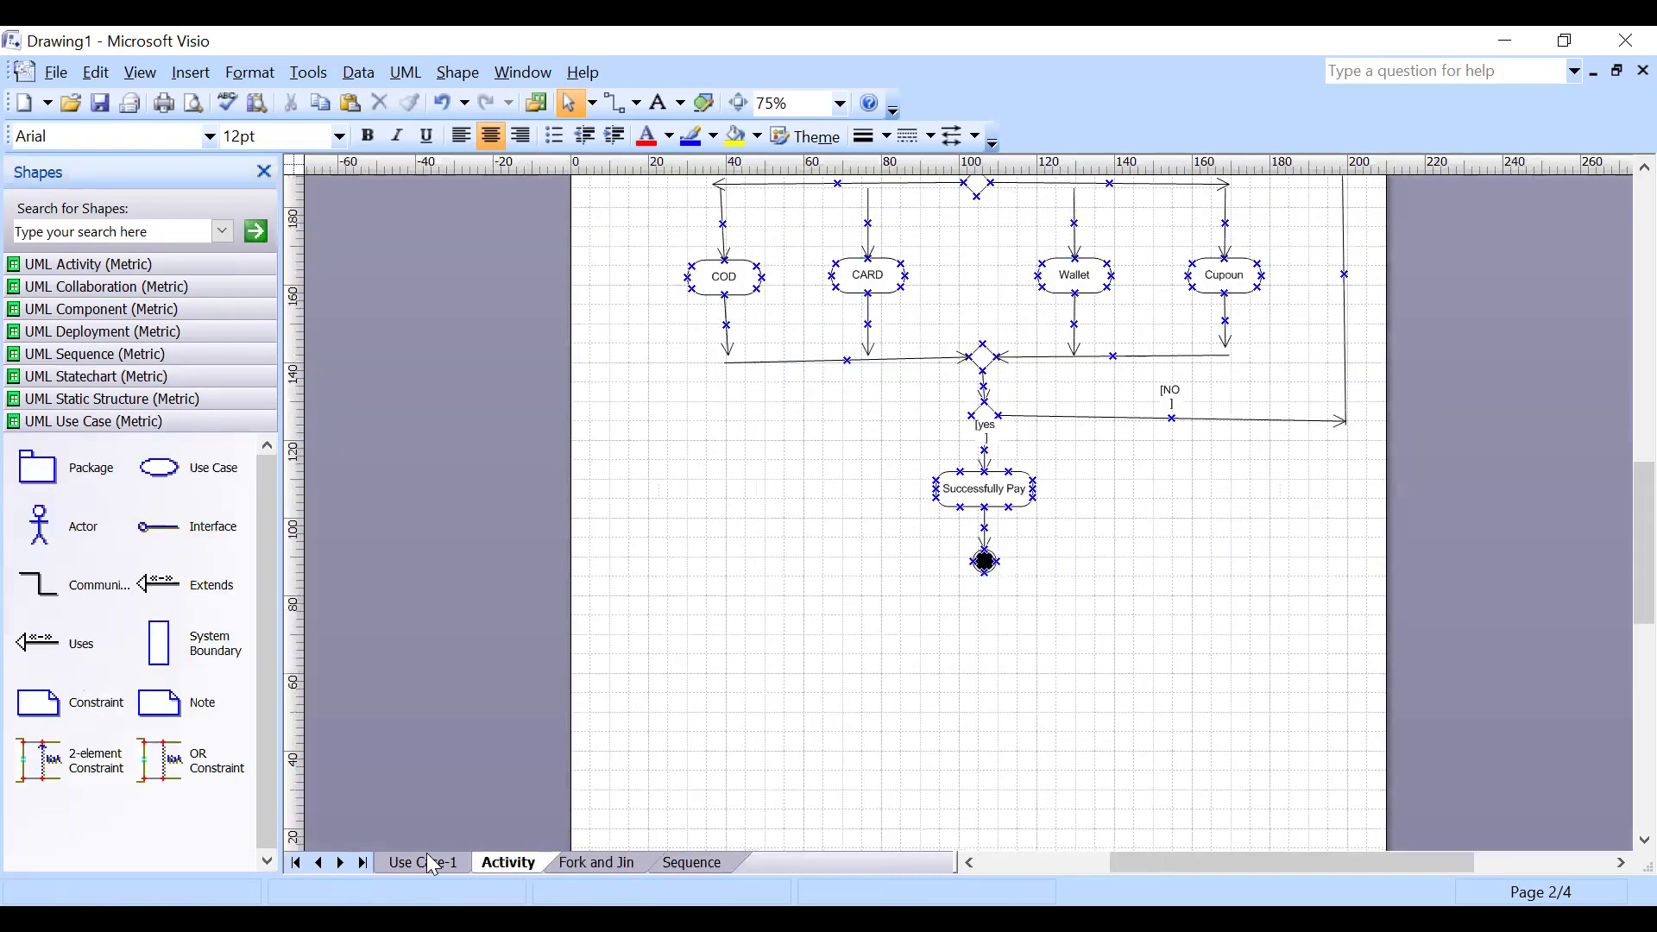
click(431, 863)
click(695, 861)
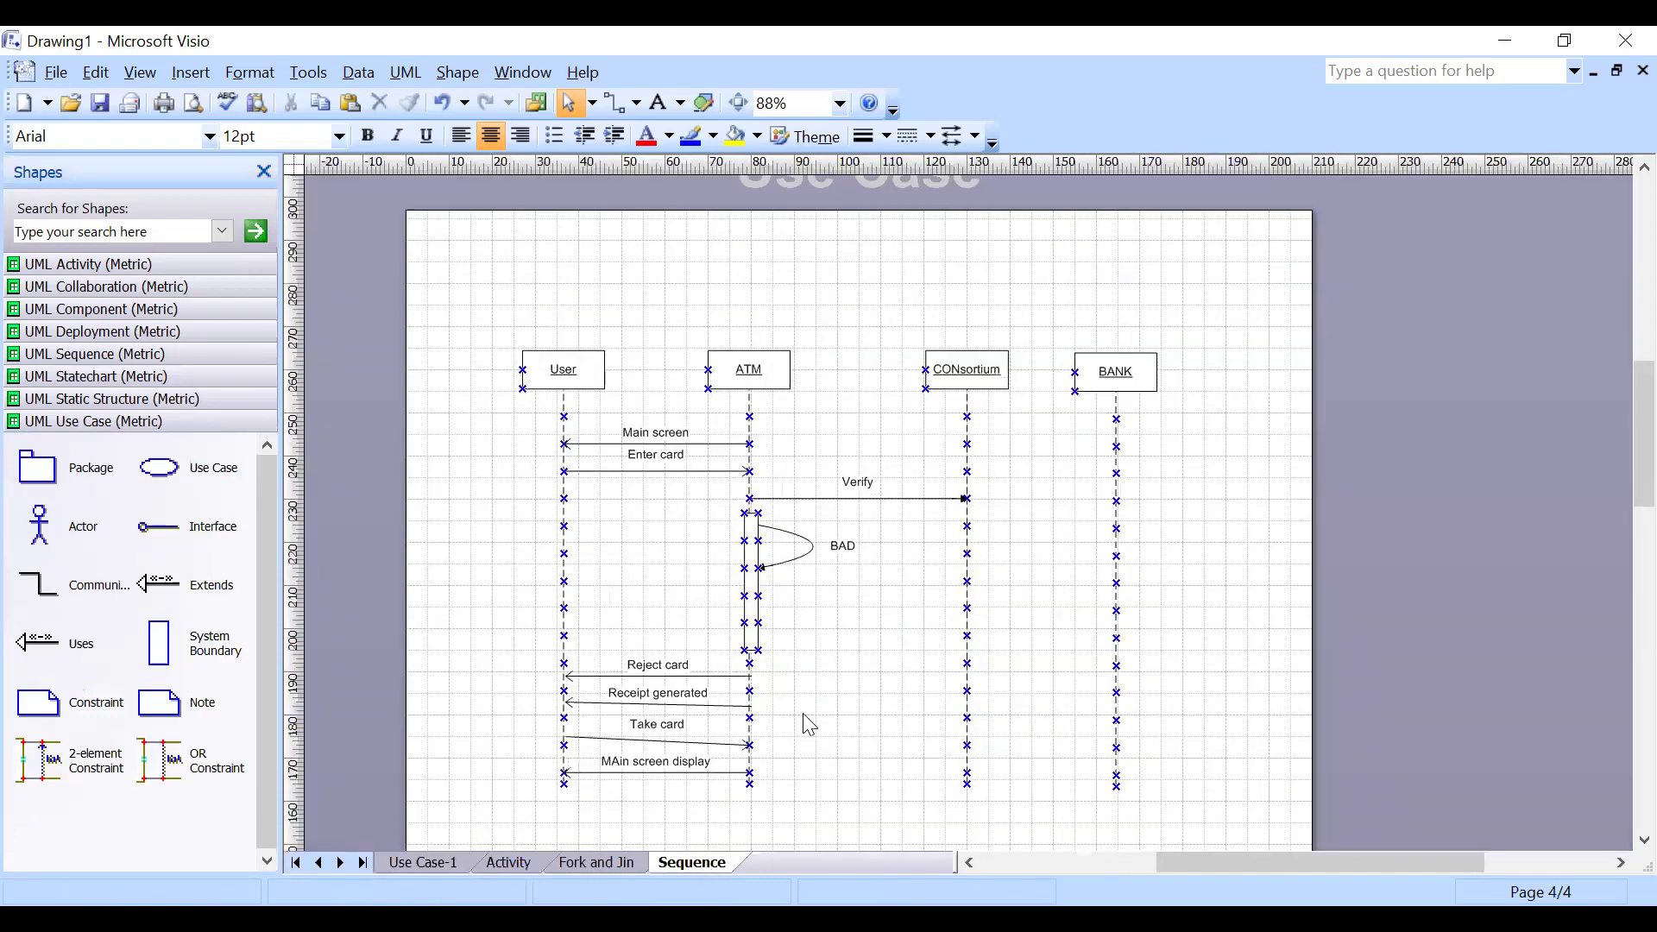
click(423, 862)
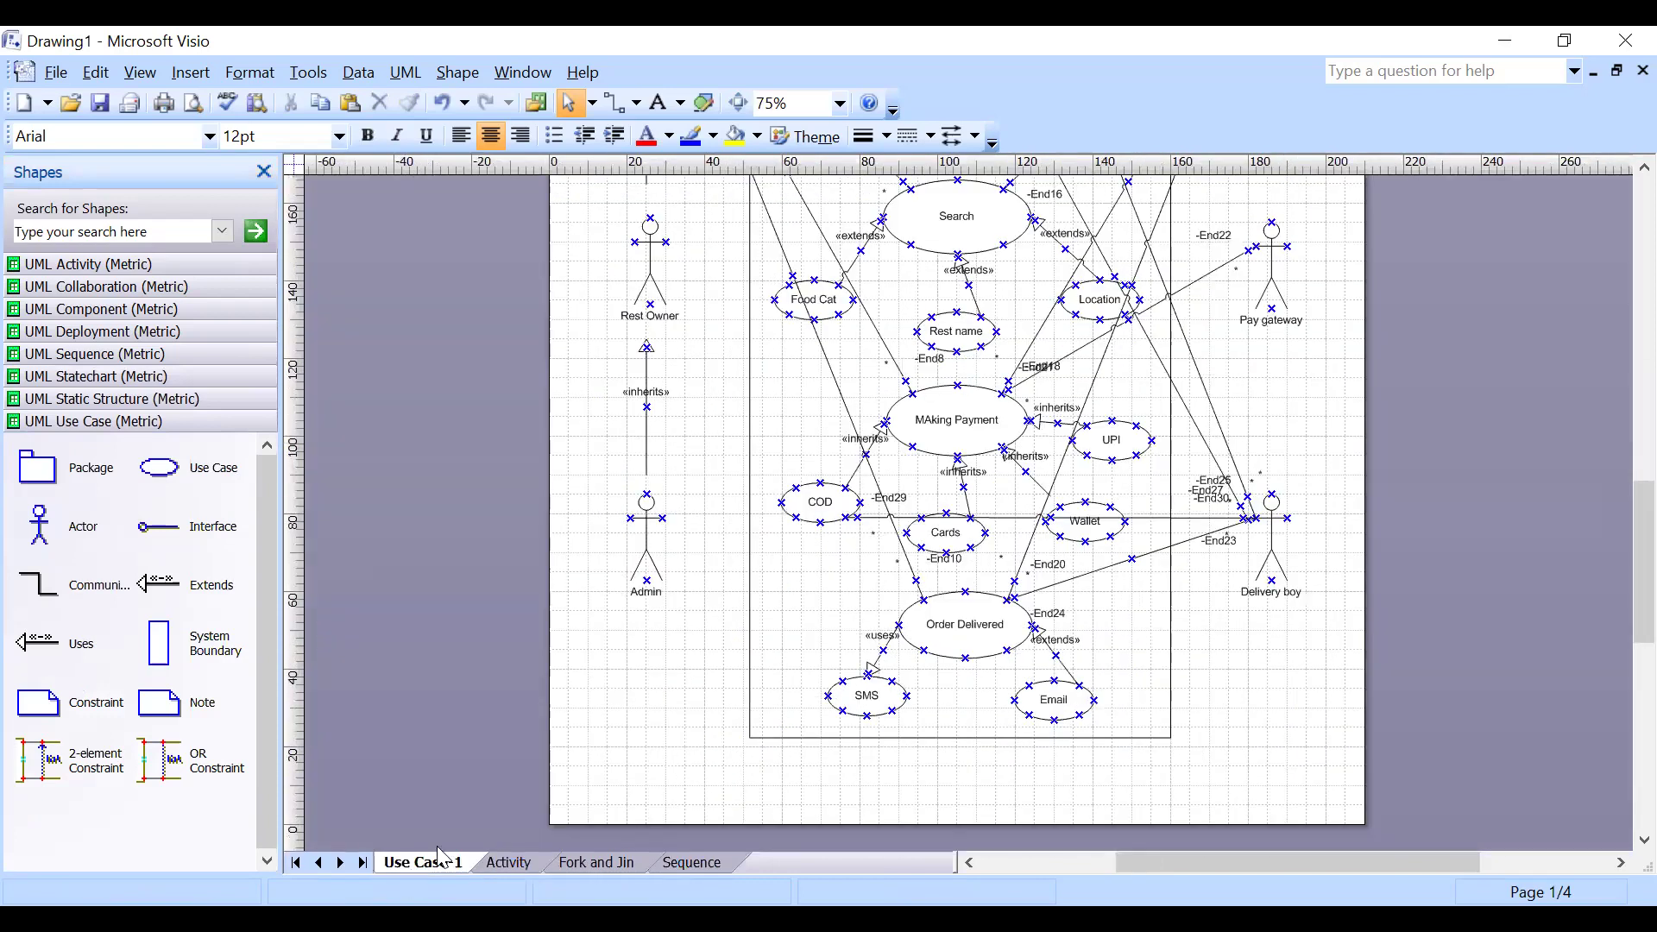
scroll(748, 736, up, 3)
scroll(748, 736, up, 4)
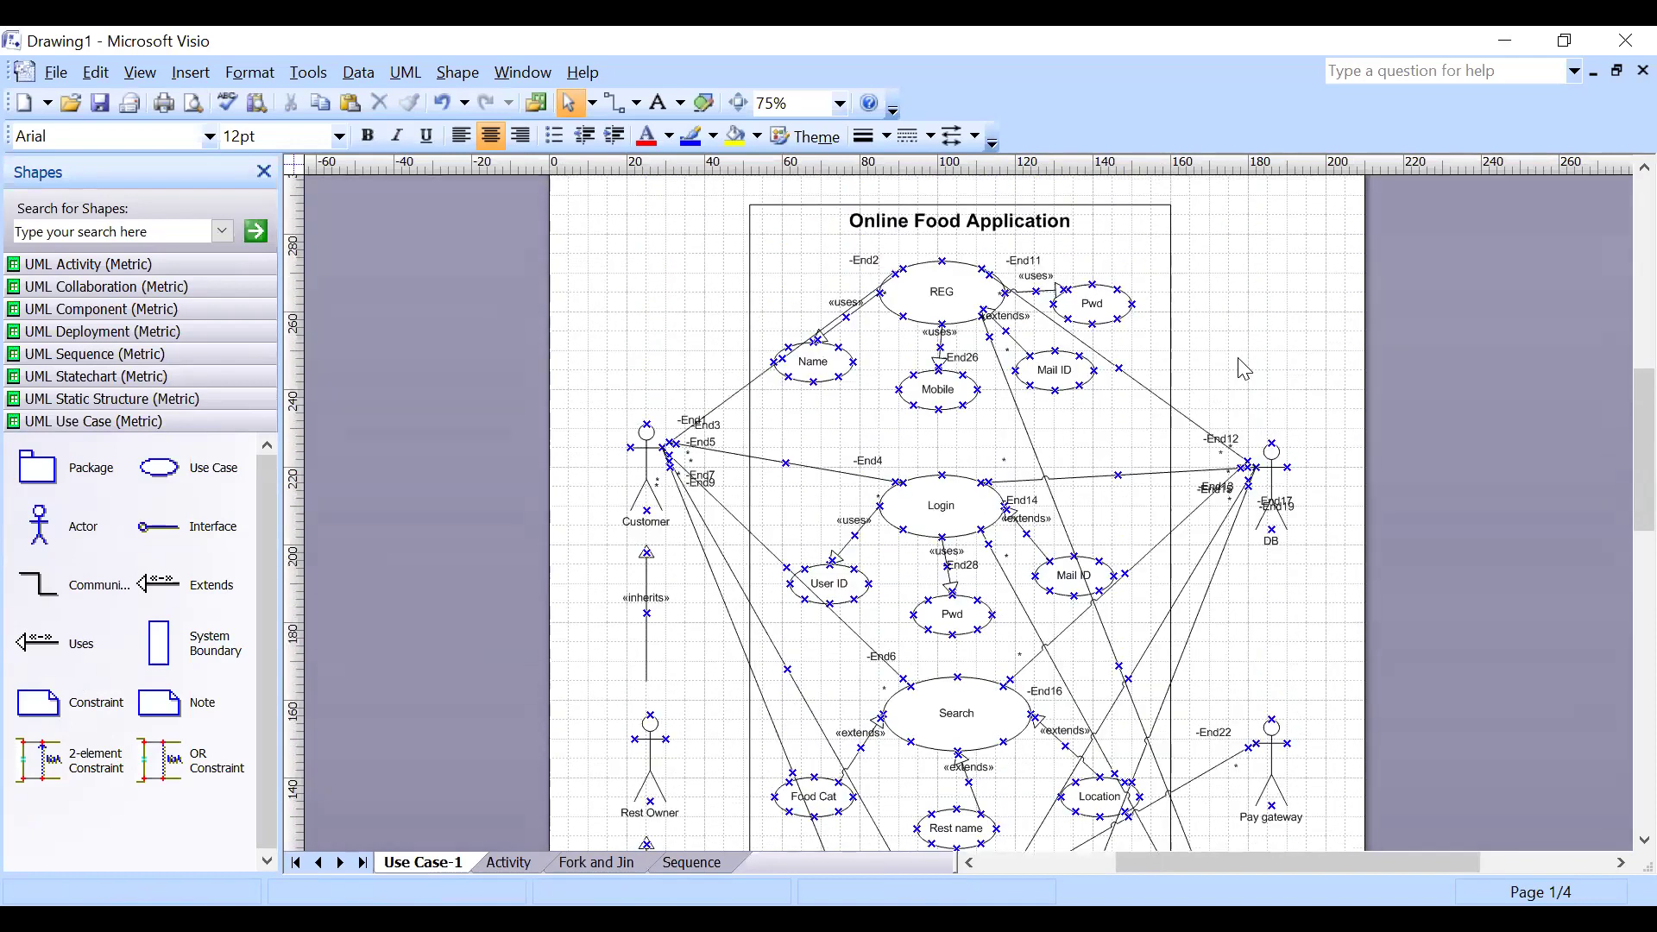
scroll(1242, 341, down, 2)
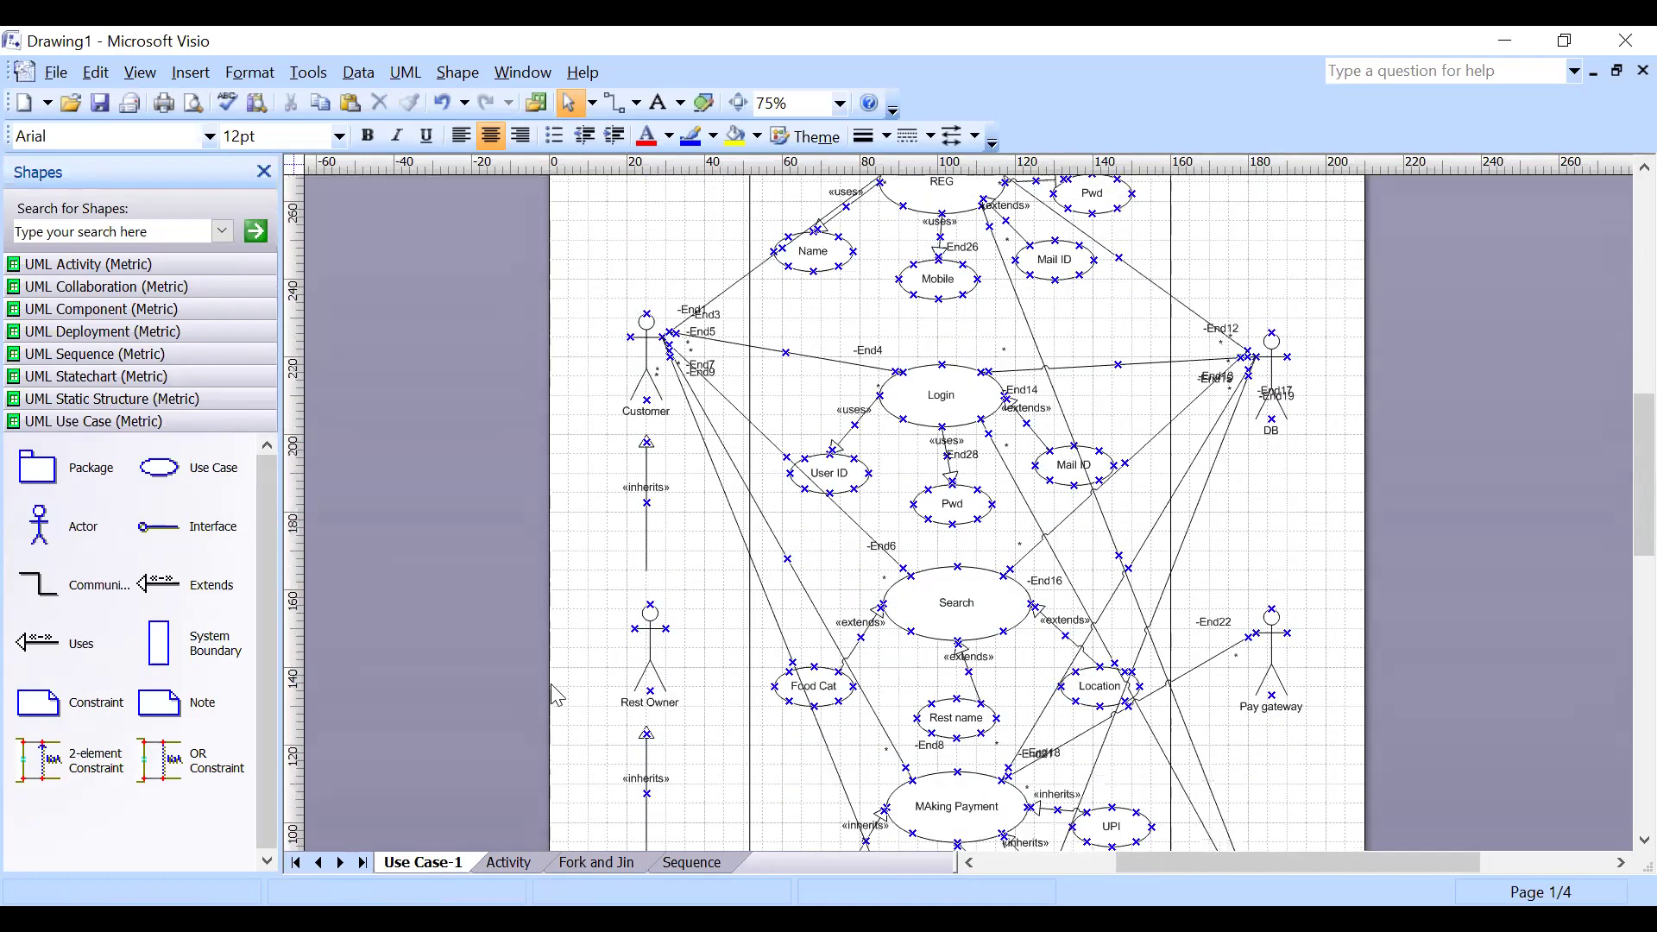
Step: Compare the Activity, Fork and Jin and Sequence pages, examining the activity flow from its start node
click(508, 859)
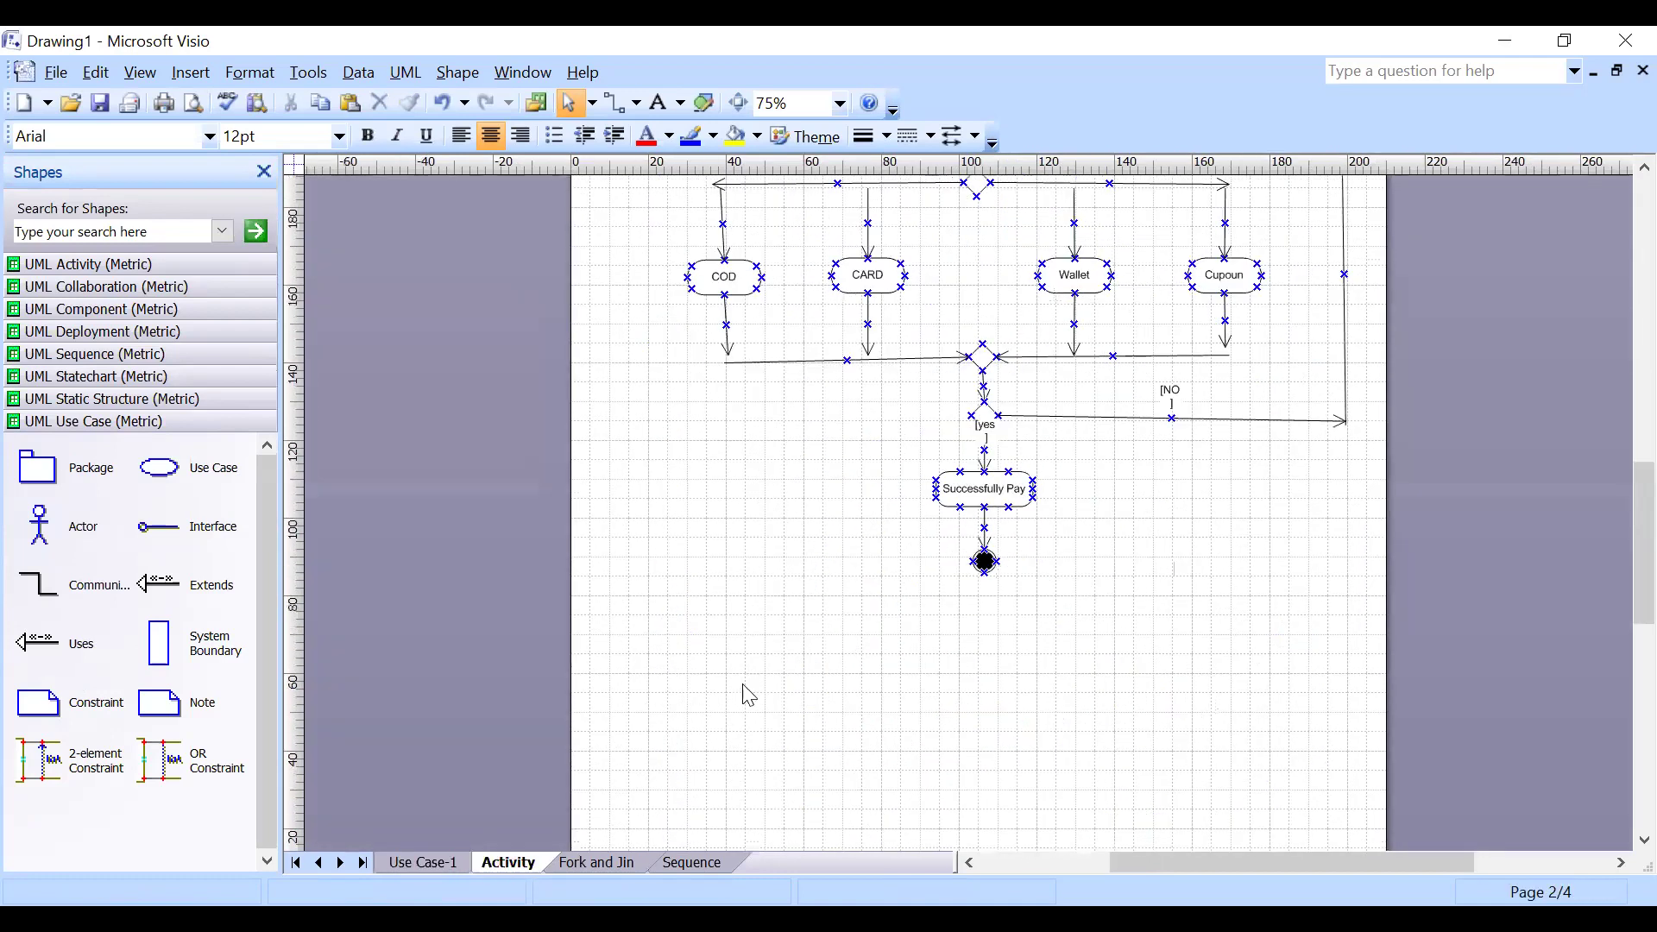
click(583, 860)
click(701, 860)
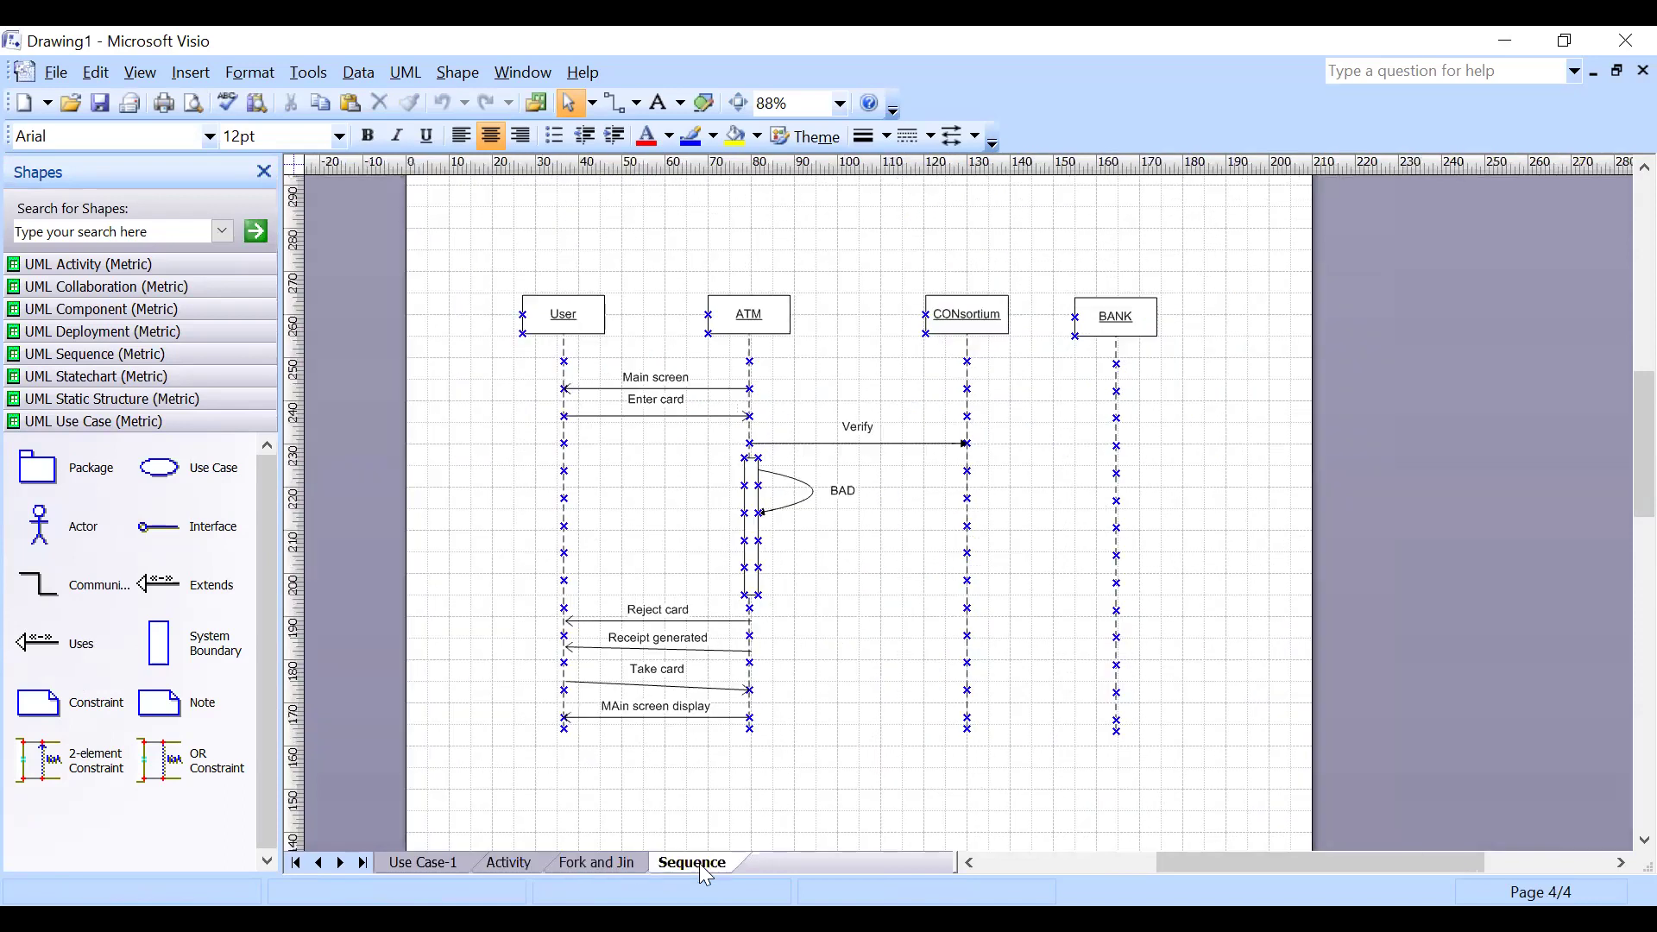
click(580, 863)
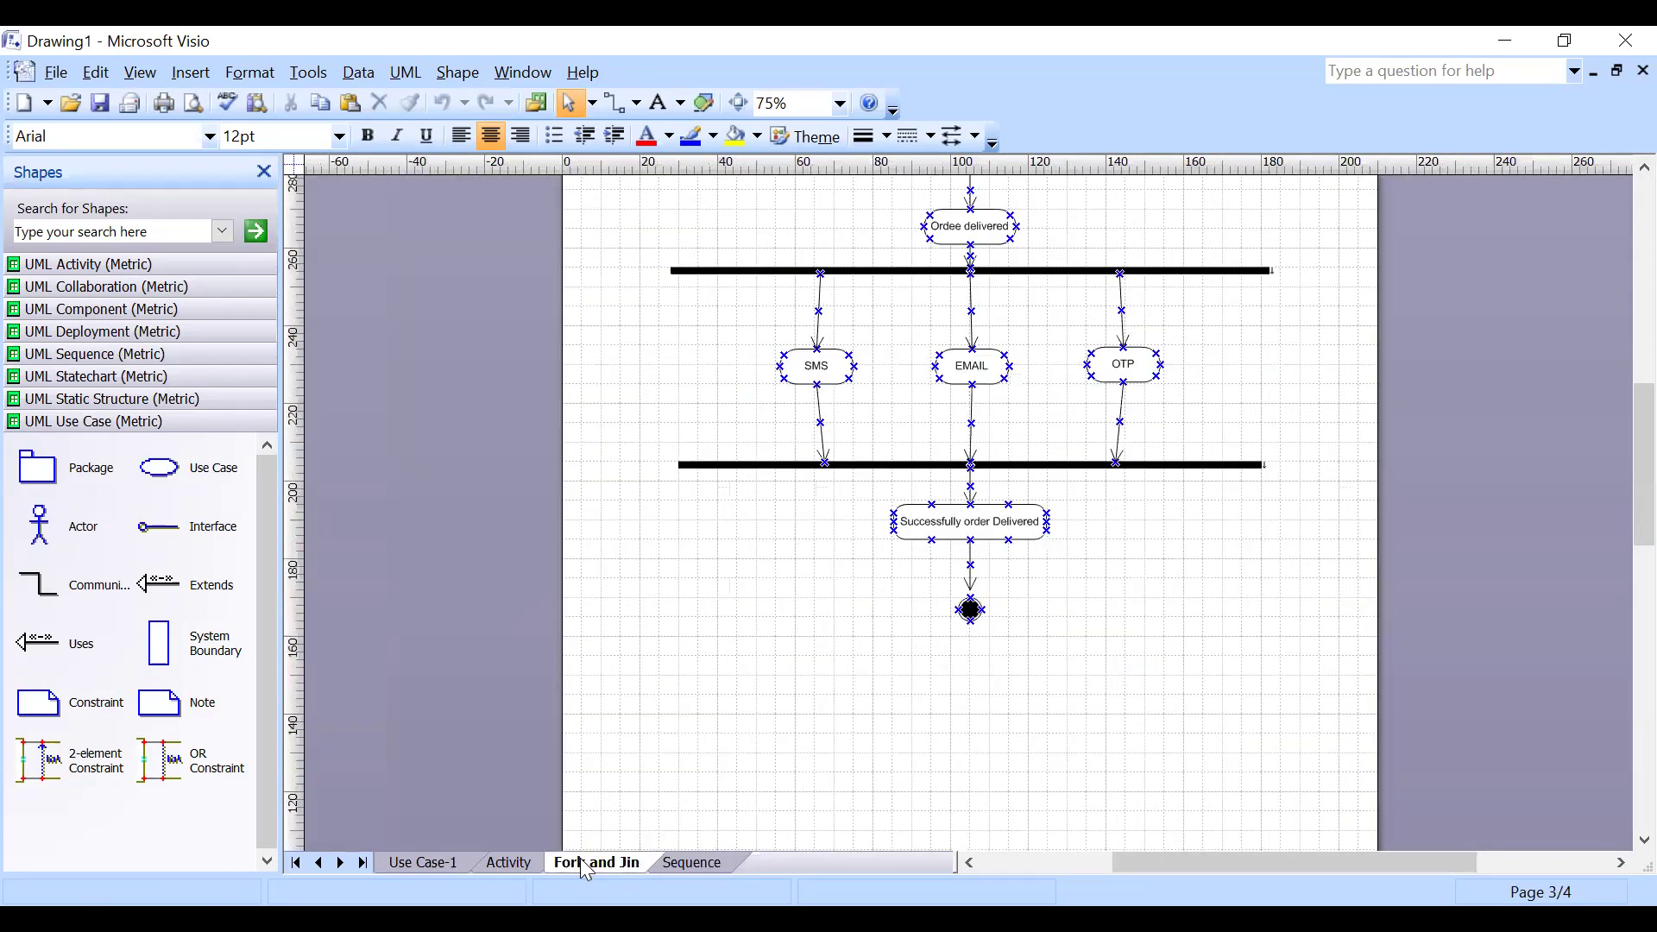
click(691, 867)
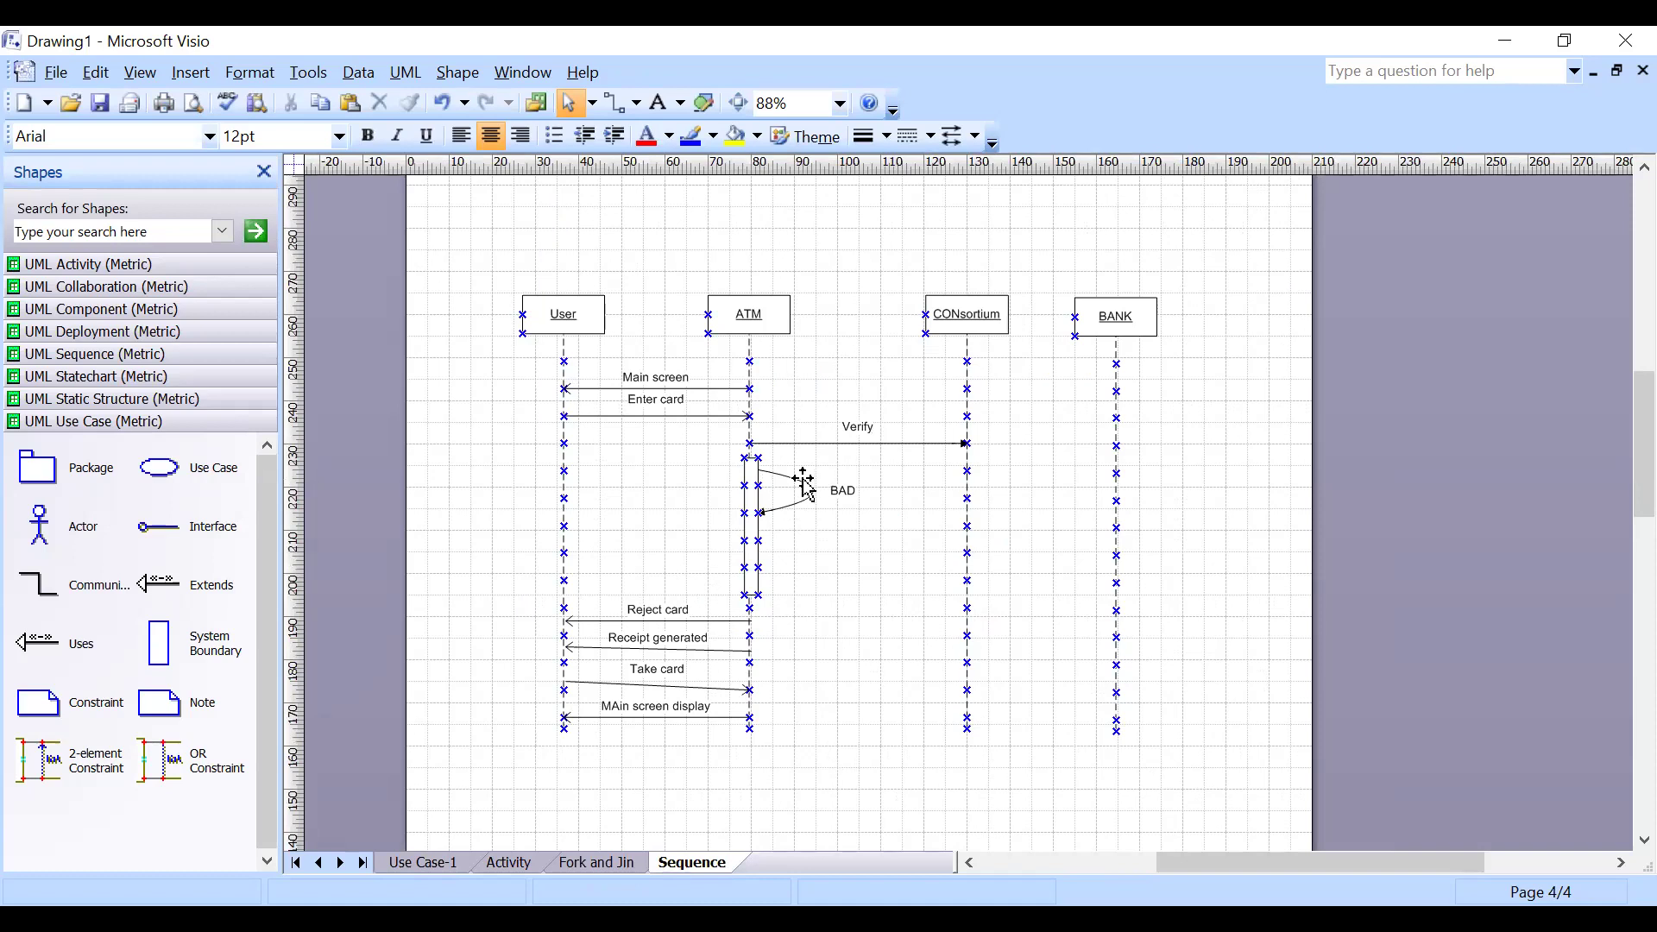
click(602, 863)
click(508, 862)
scroll(805, 673, up, 2)
scroll(811, 680, up, 3)
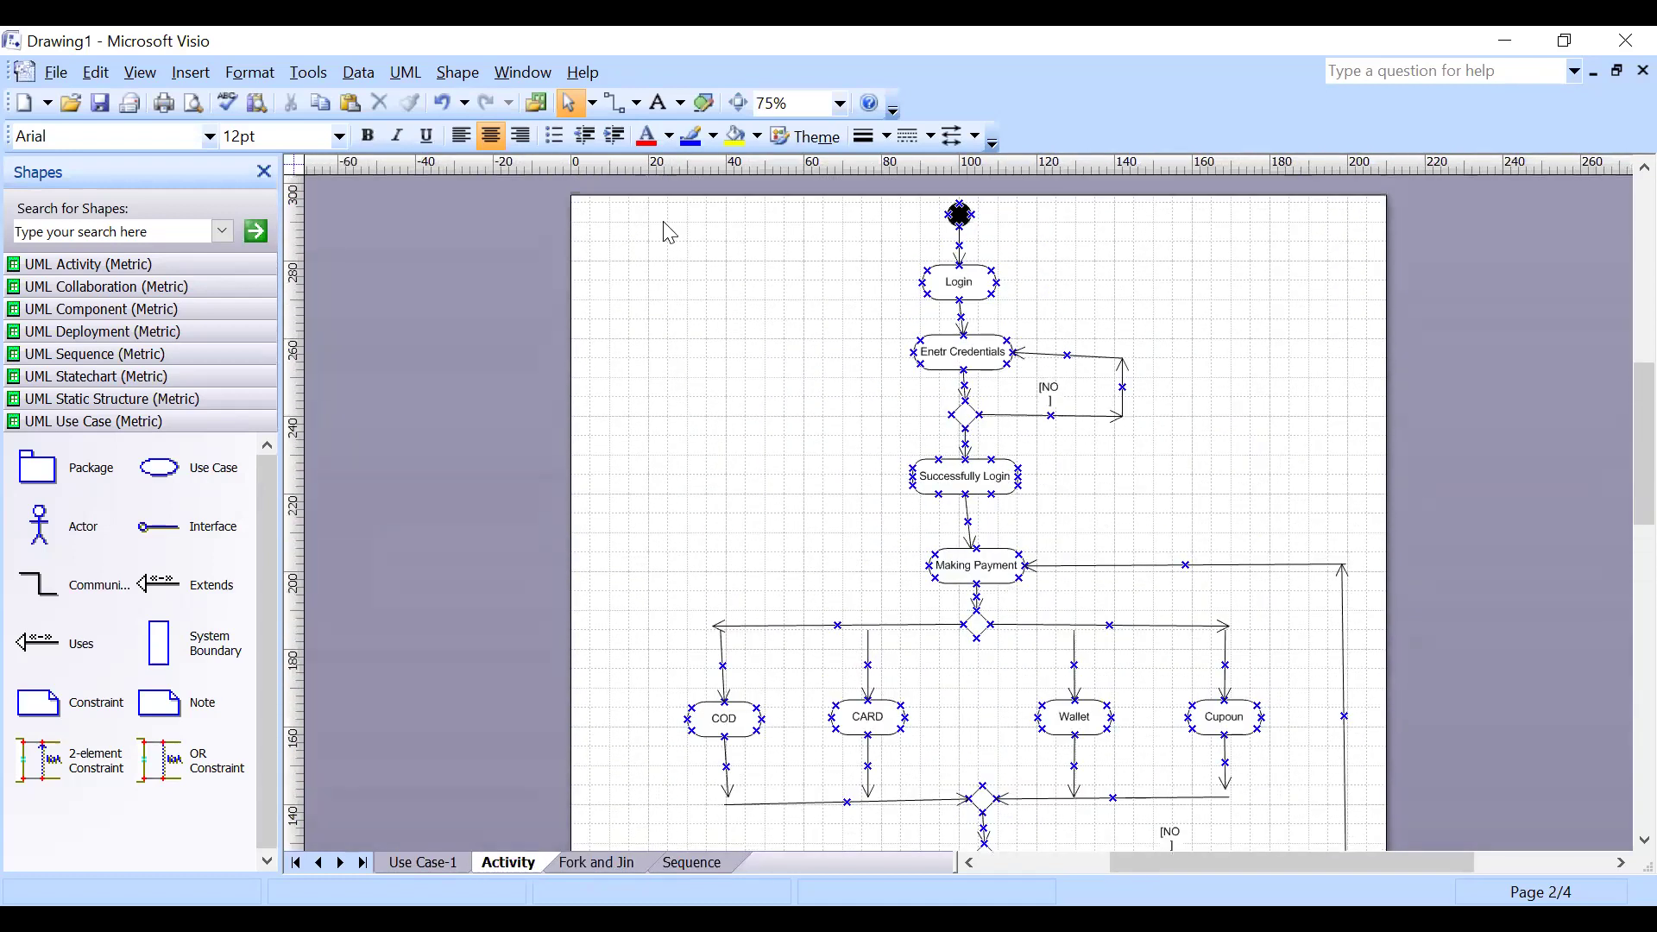
drag(652, 198, 820, 695)
Step: Review the whole ATM sequence diagram, followed by the Fork and Jin and Activity pages
click(711, 866)
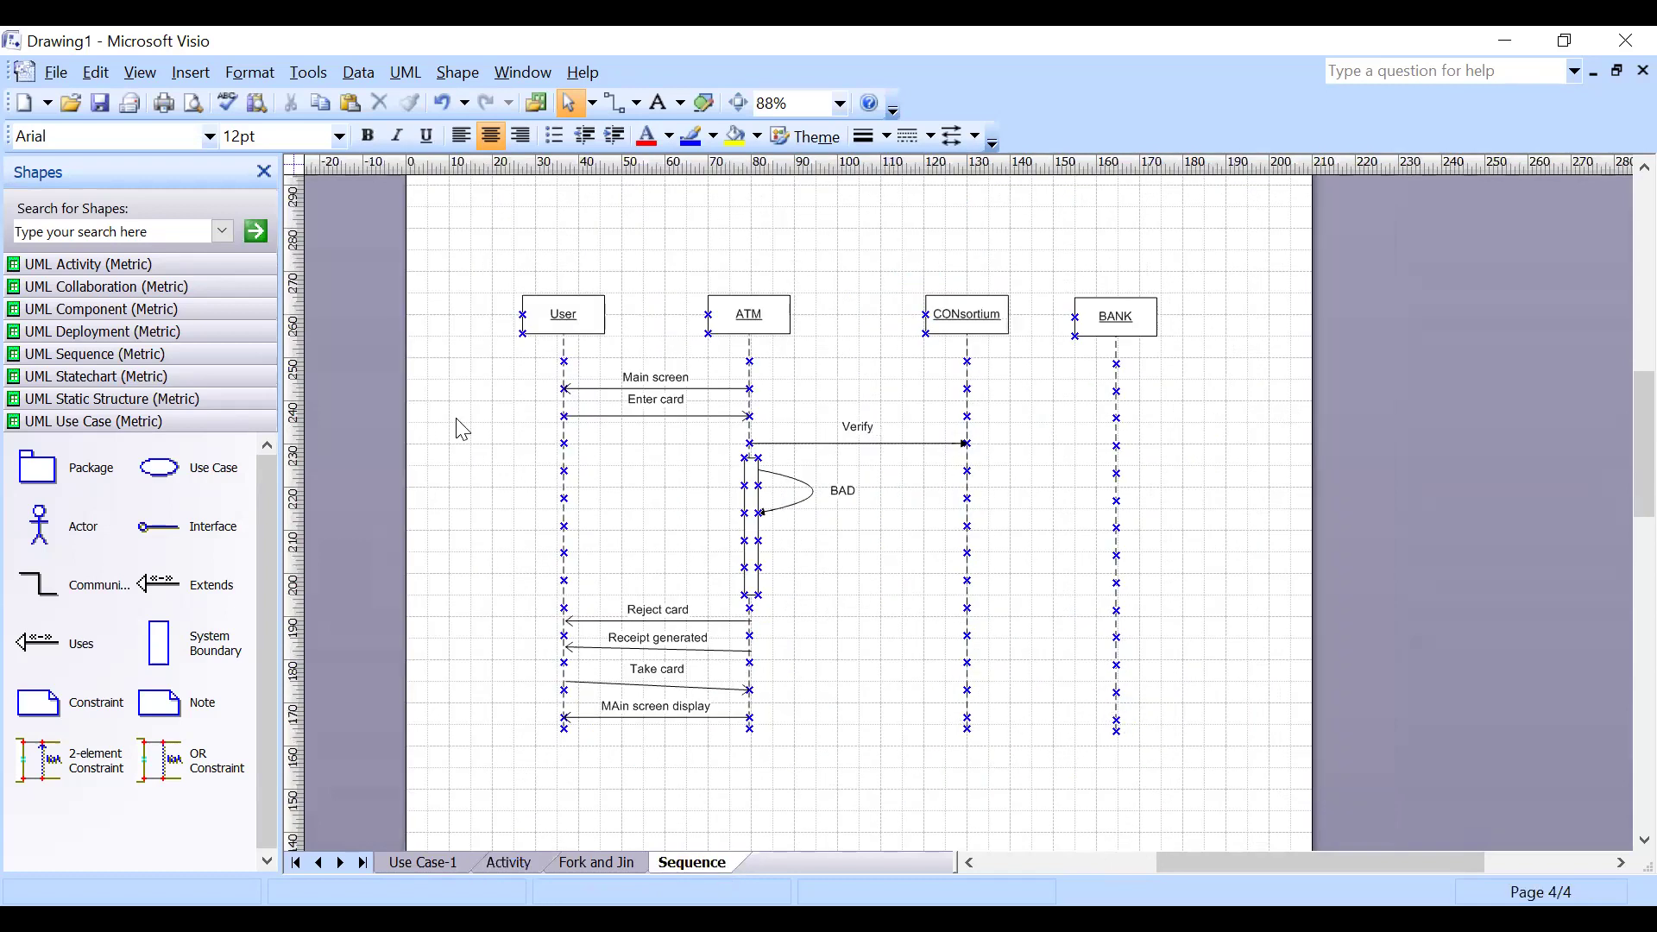
drag(444, 261, 1200, 789)
click(1285, 627)
click(601, 863)
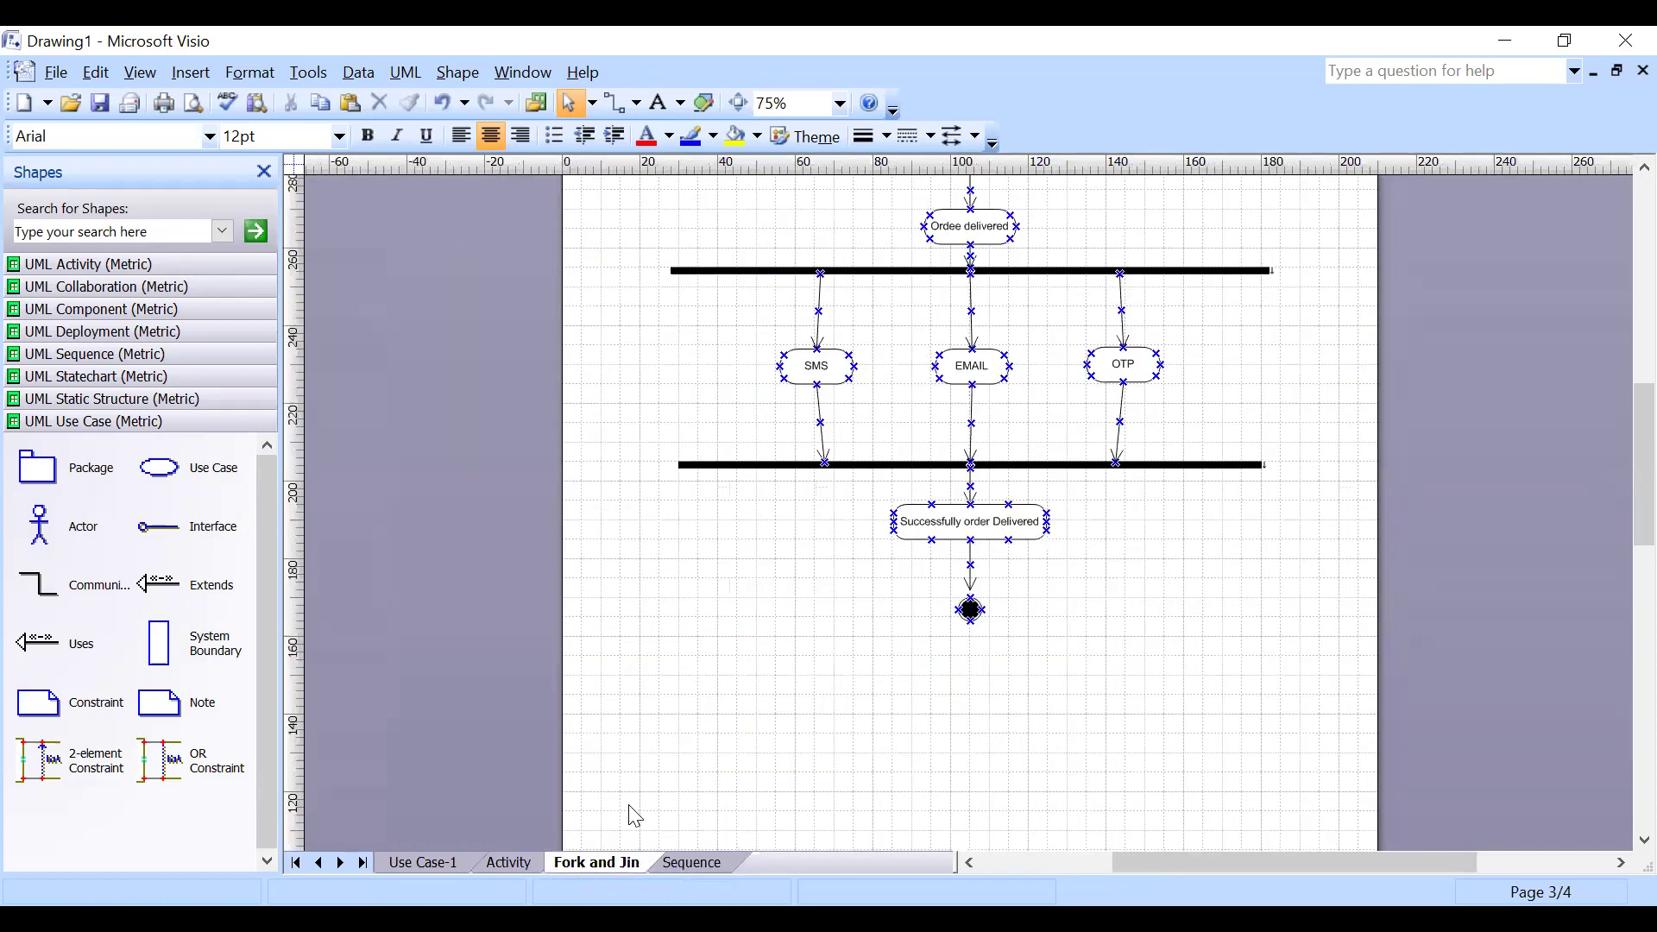
click(509, 863)
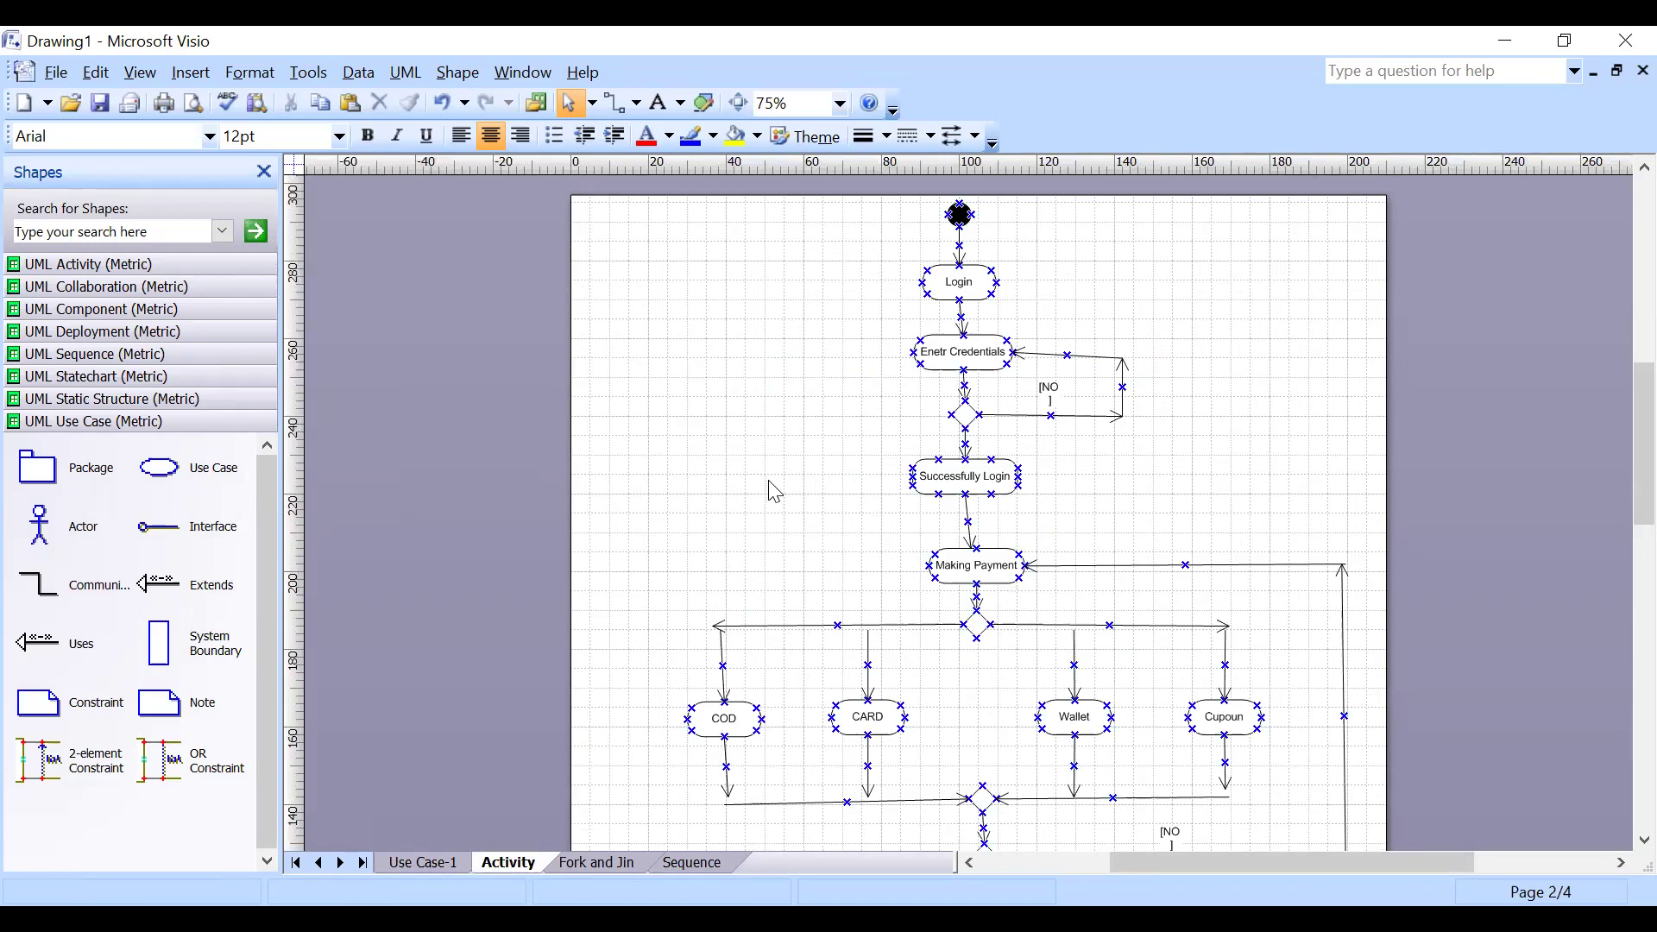
scroll(785, 488, up, 1)
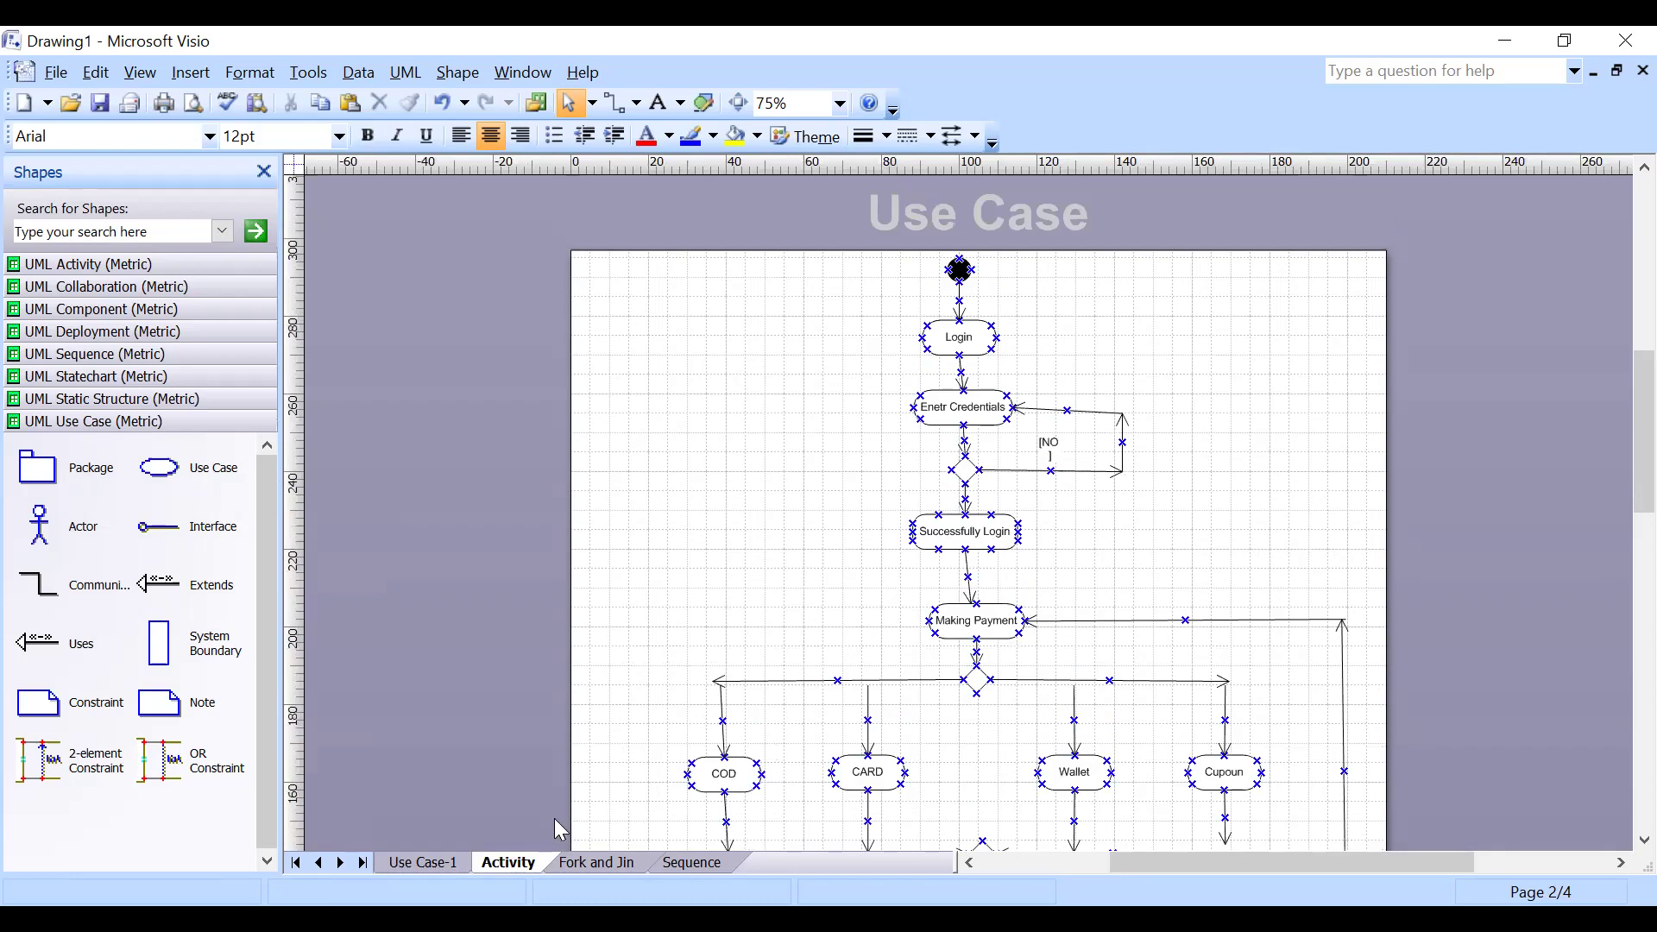
scroll(777, 401, up, 1)
scroll(807, 404, down, 1)
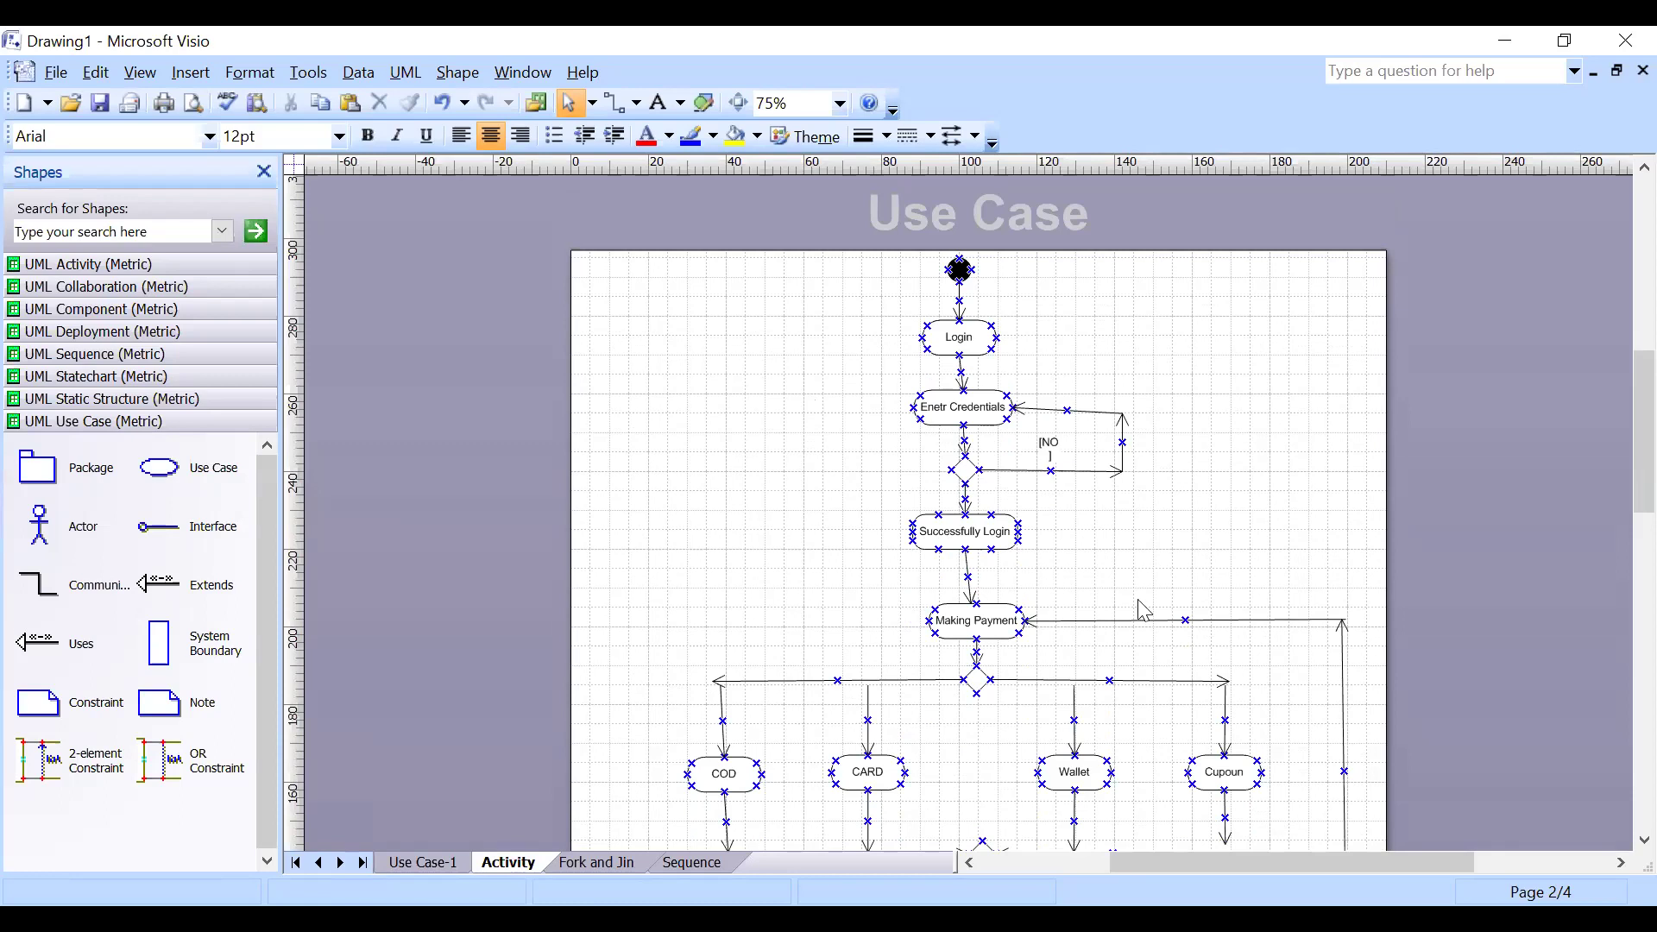
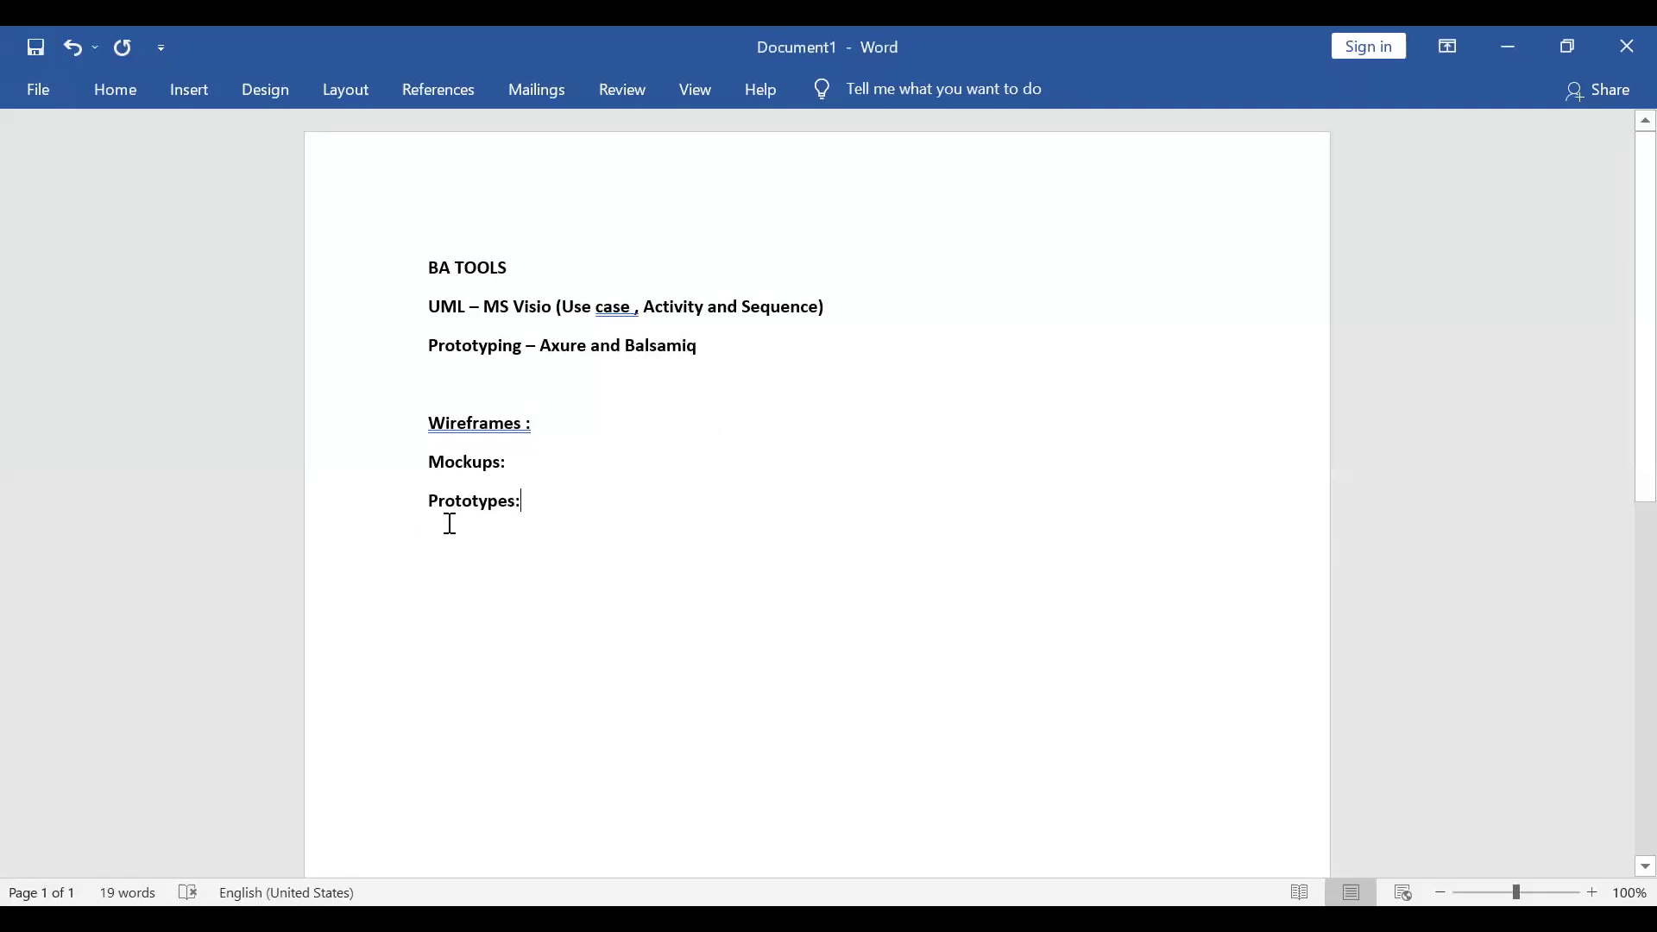
Step: In the Word document, turn the Wireframes, Mockups and Prototypes lines into a bulleted list
drag(562, 496, 404, 440)
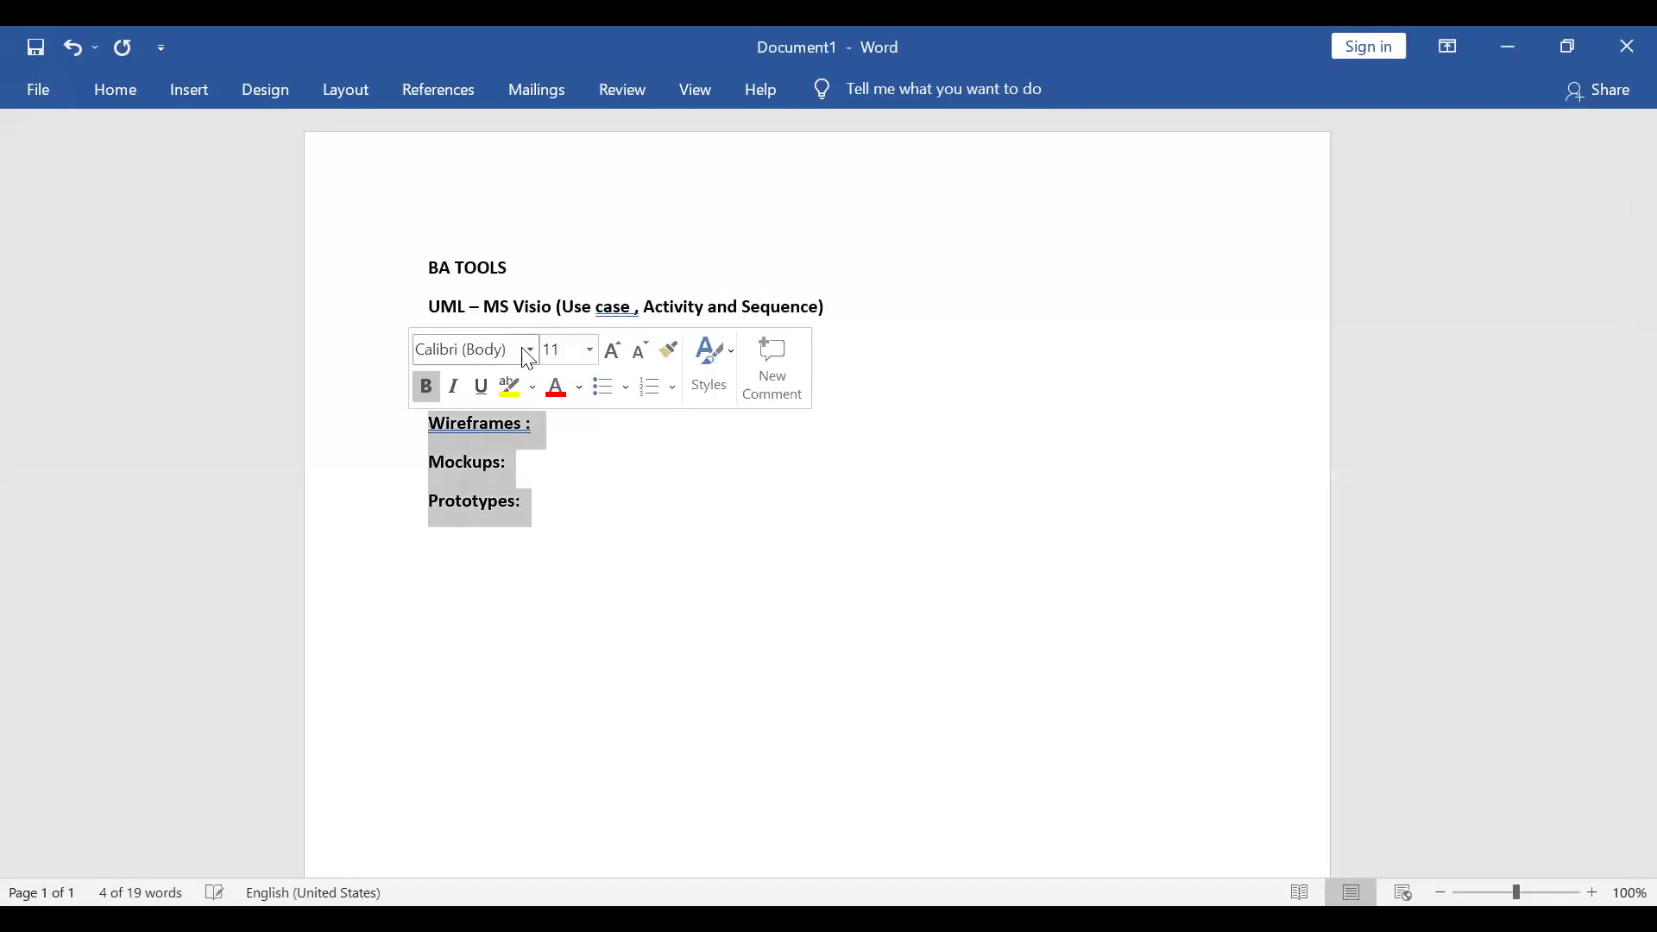
click(627, 395)
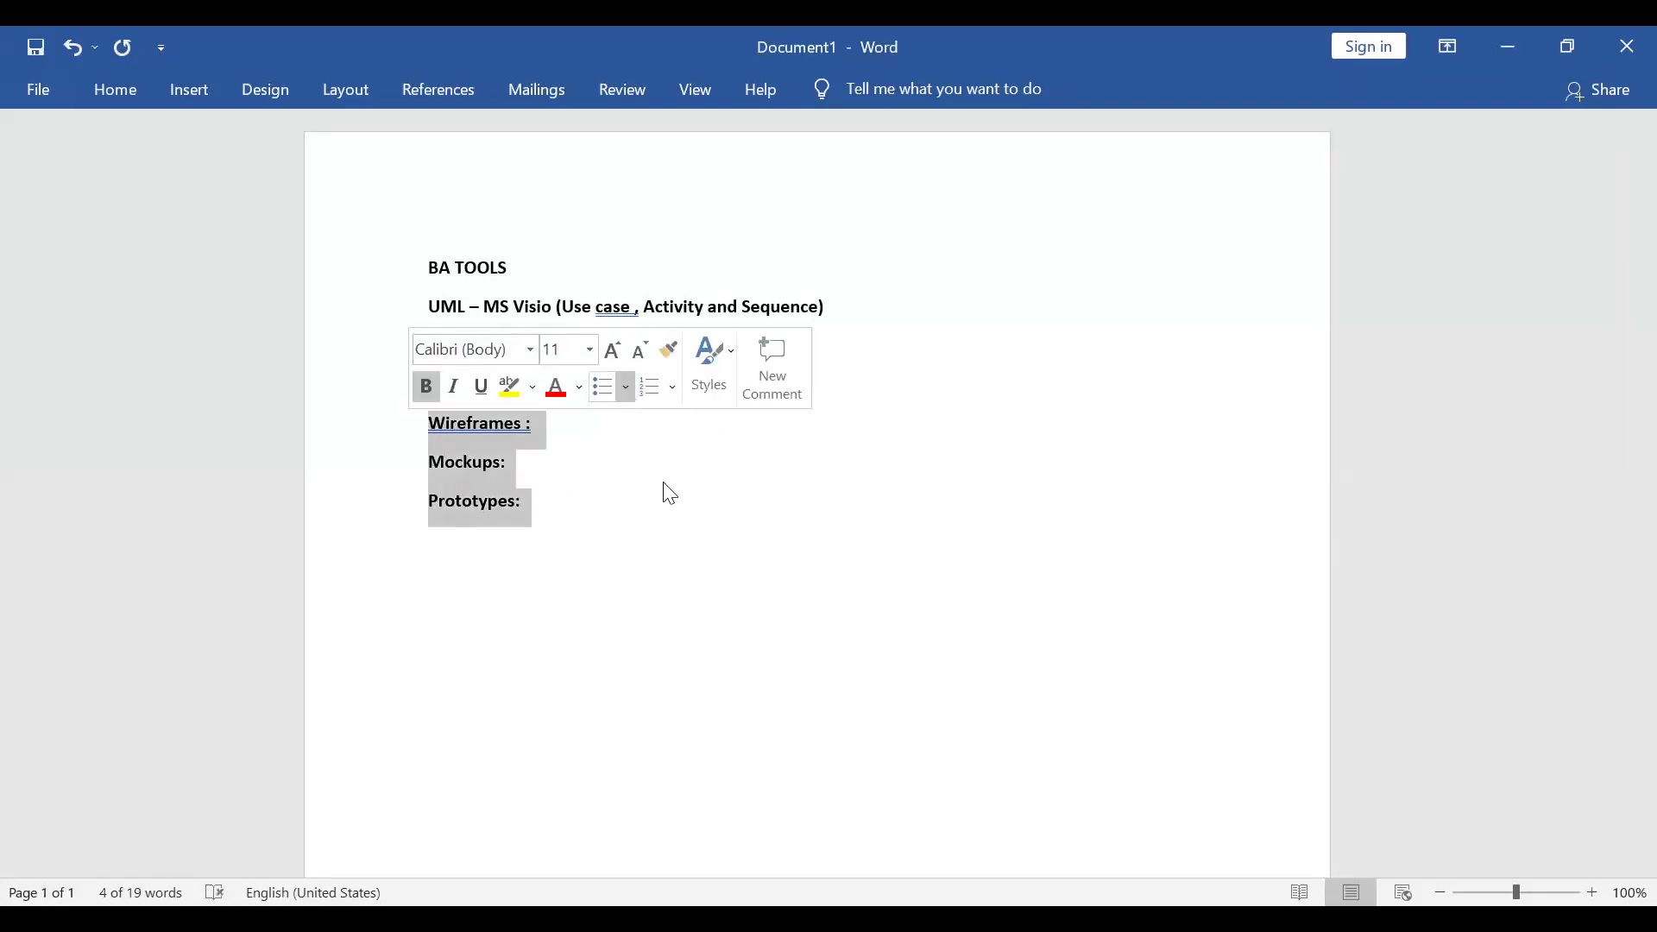
click(688, 479)
click(775, 526)
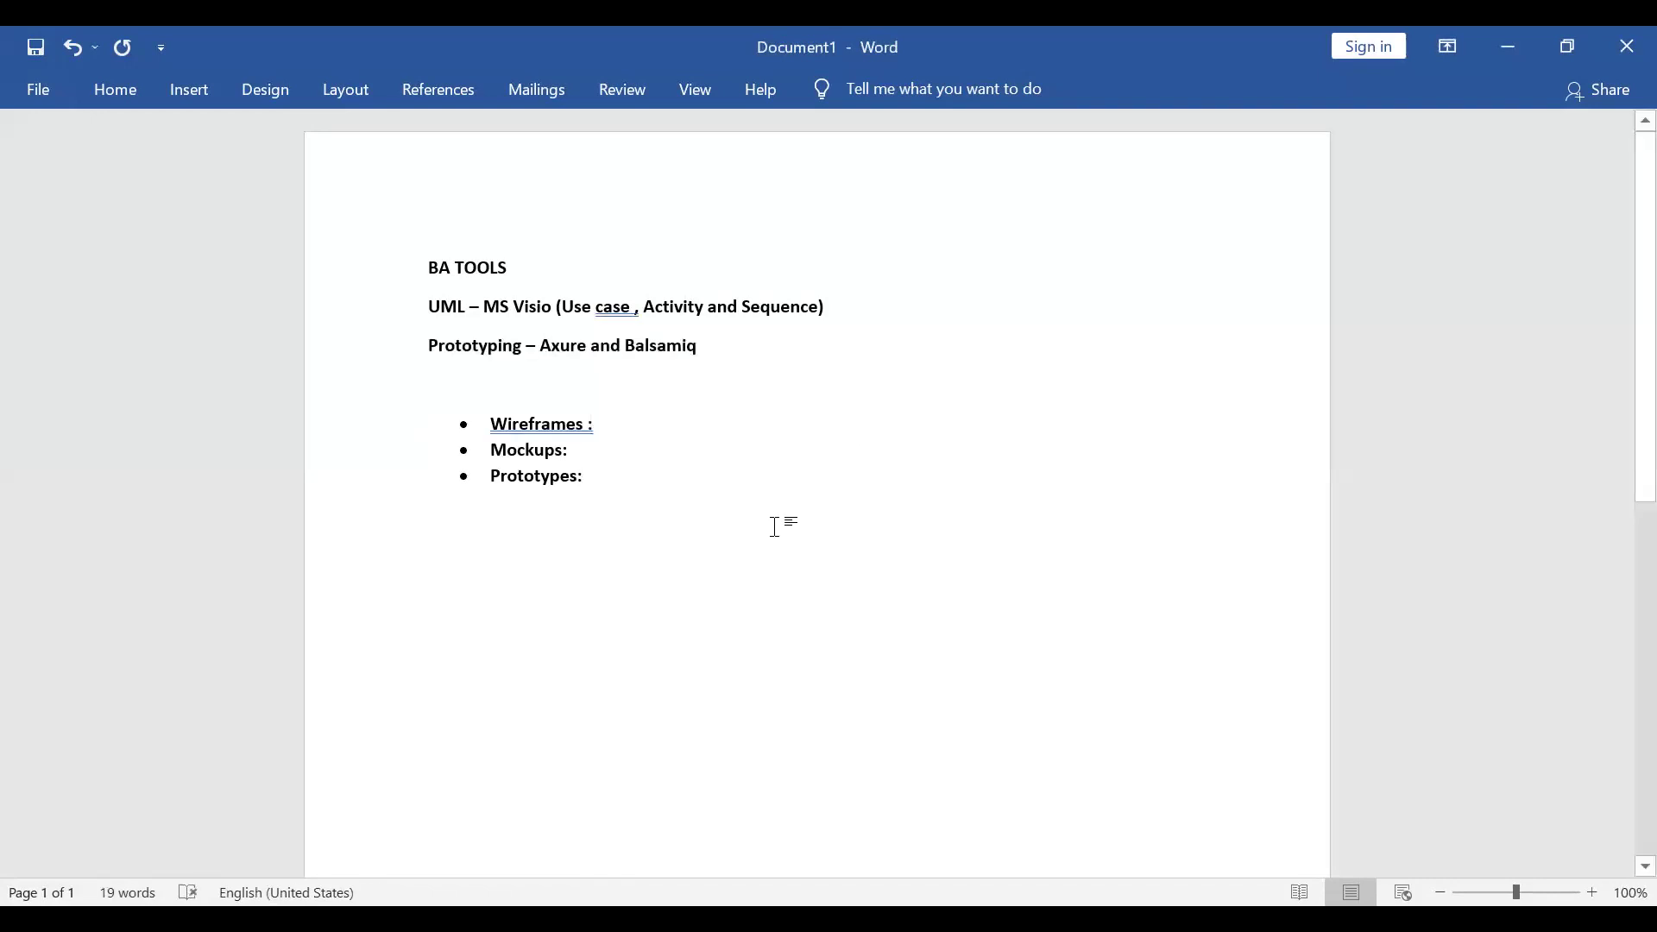
Step: Correct the flagged "Wireframes :" to "Wireframes:" by removing the space before the colon
key(Up)
key(Up)
key(Up)
right_click(563, 429)
click(523, 459)
Step: Enlarge the text of the Wireframes, Mockups and Prototypes bullets by three font-size increments
drag(590, 477, 489, 424)
click(636, 492)
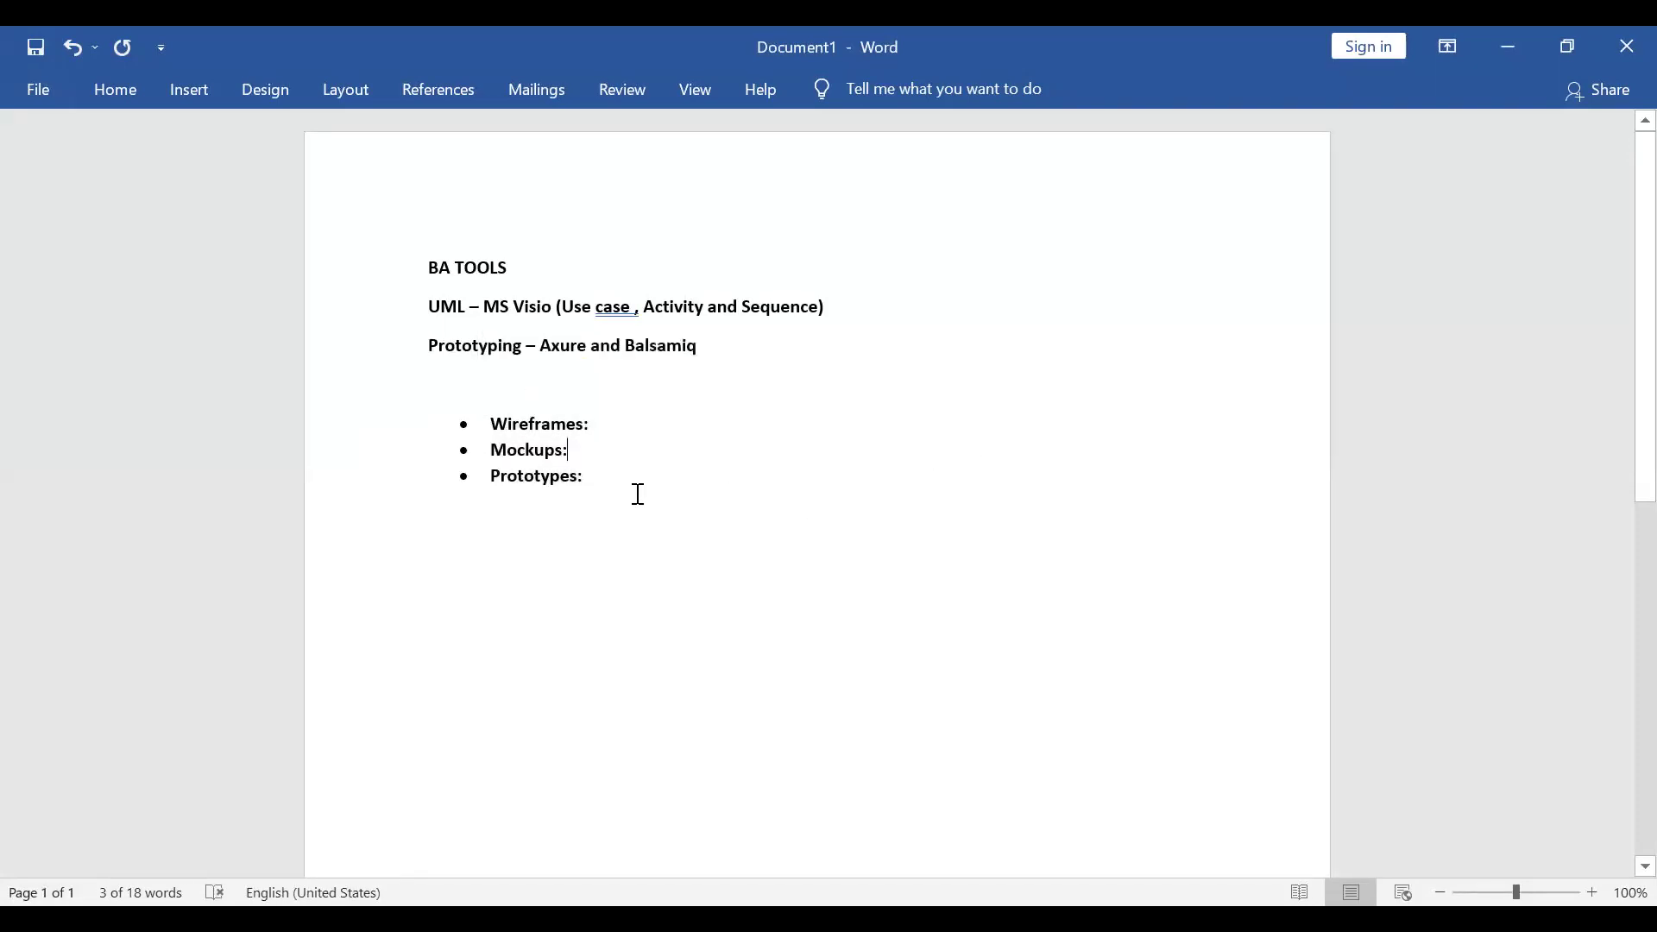
key(Up)
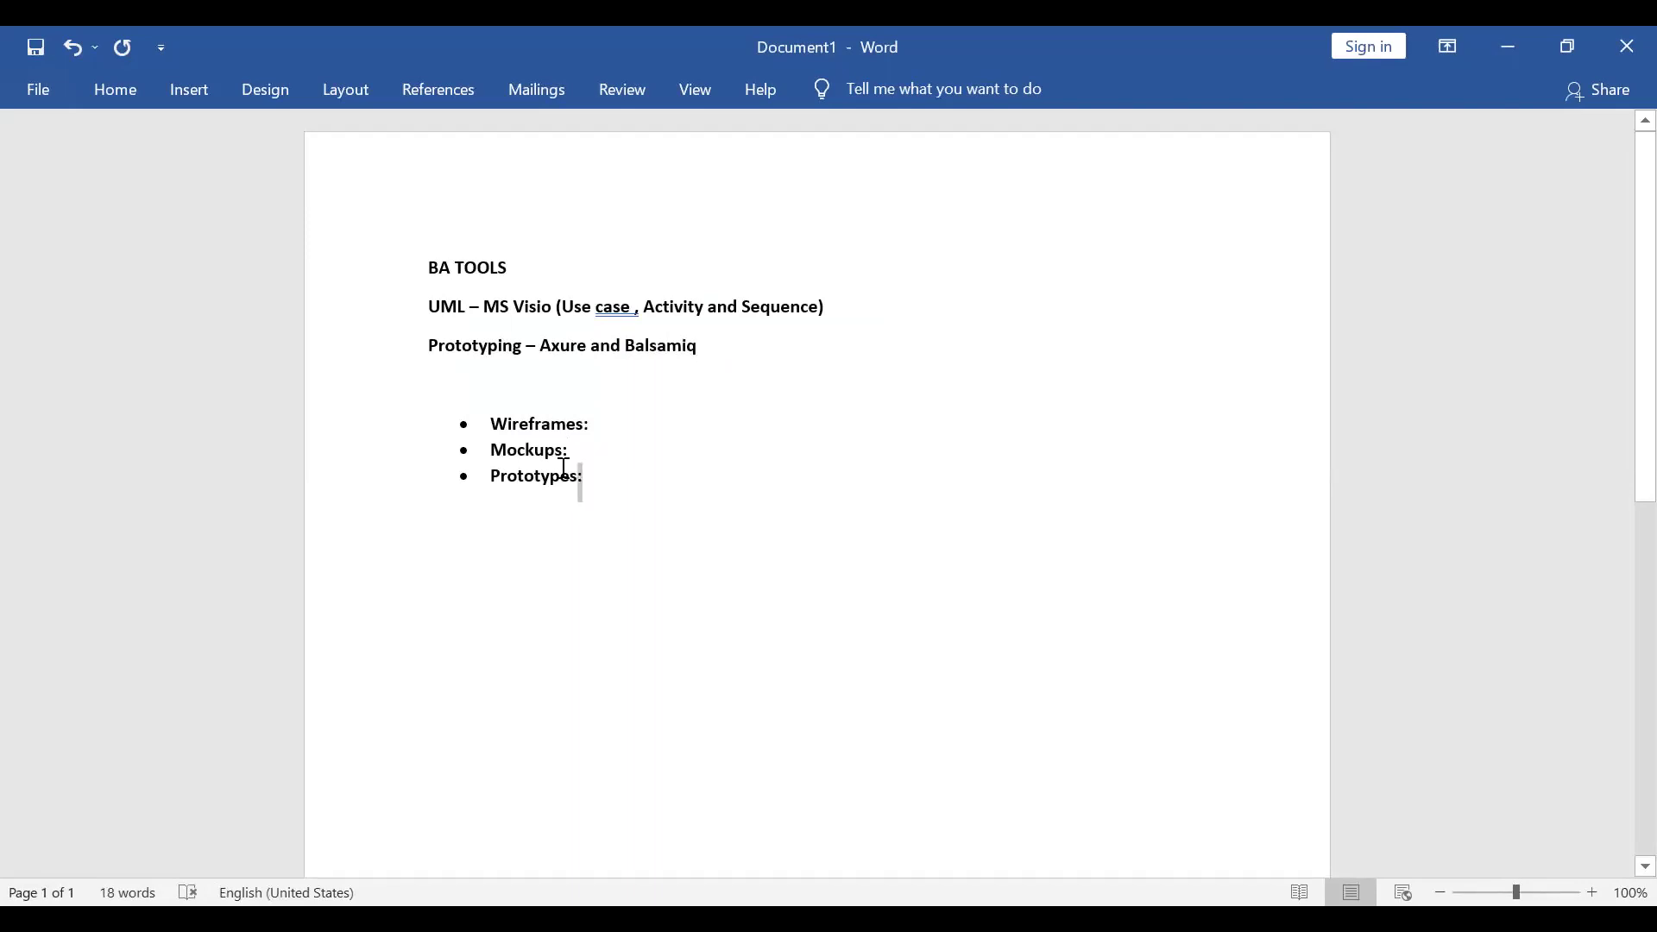
drag(584, 477, 489, 424)
click(690, 347)
click(690, 347)
click(691, 347)
Step: Add "Blueprint - BA" after the Wireframes bullet's colon
click(991, 535)
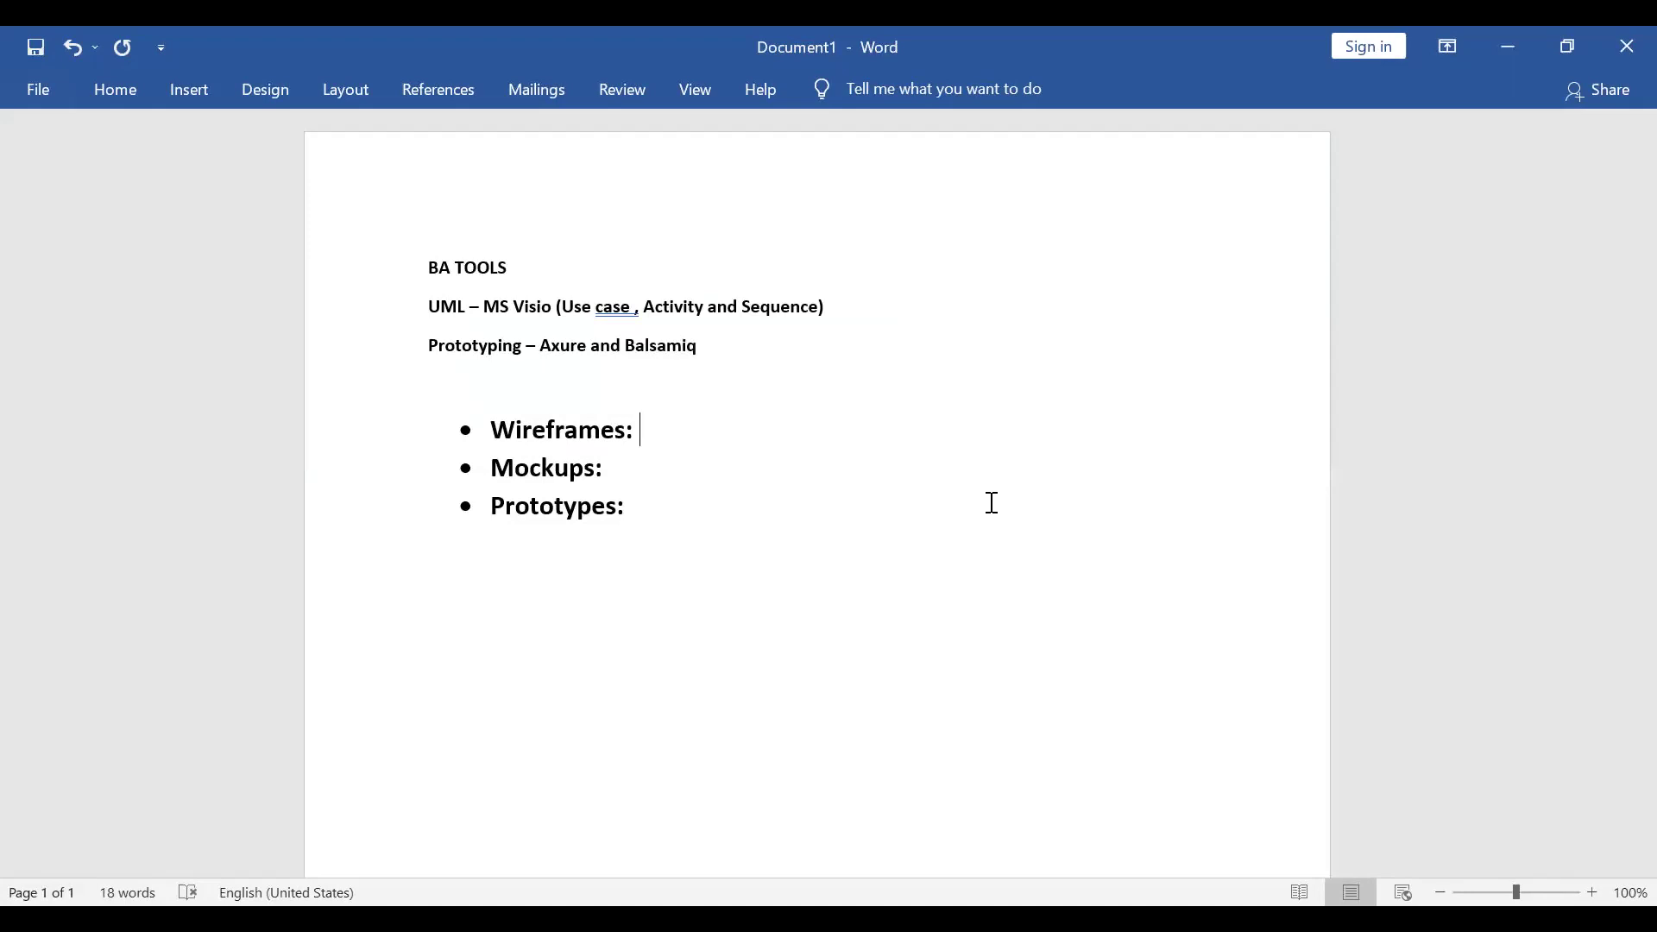
text(Blueprint)
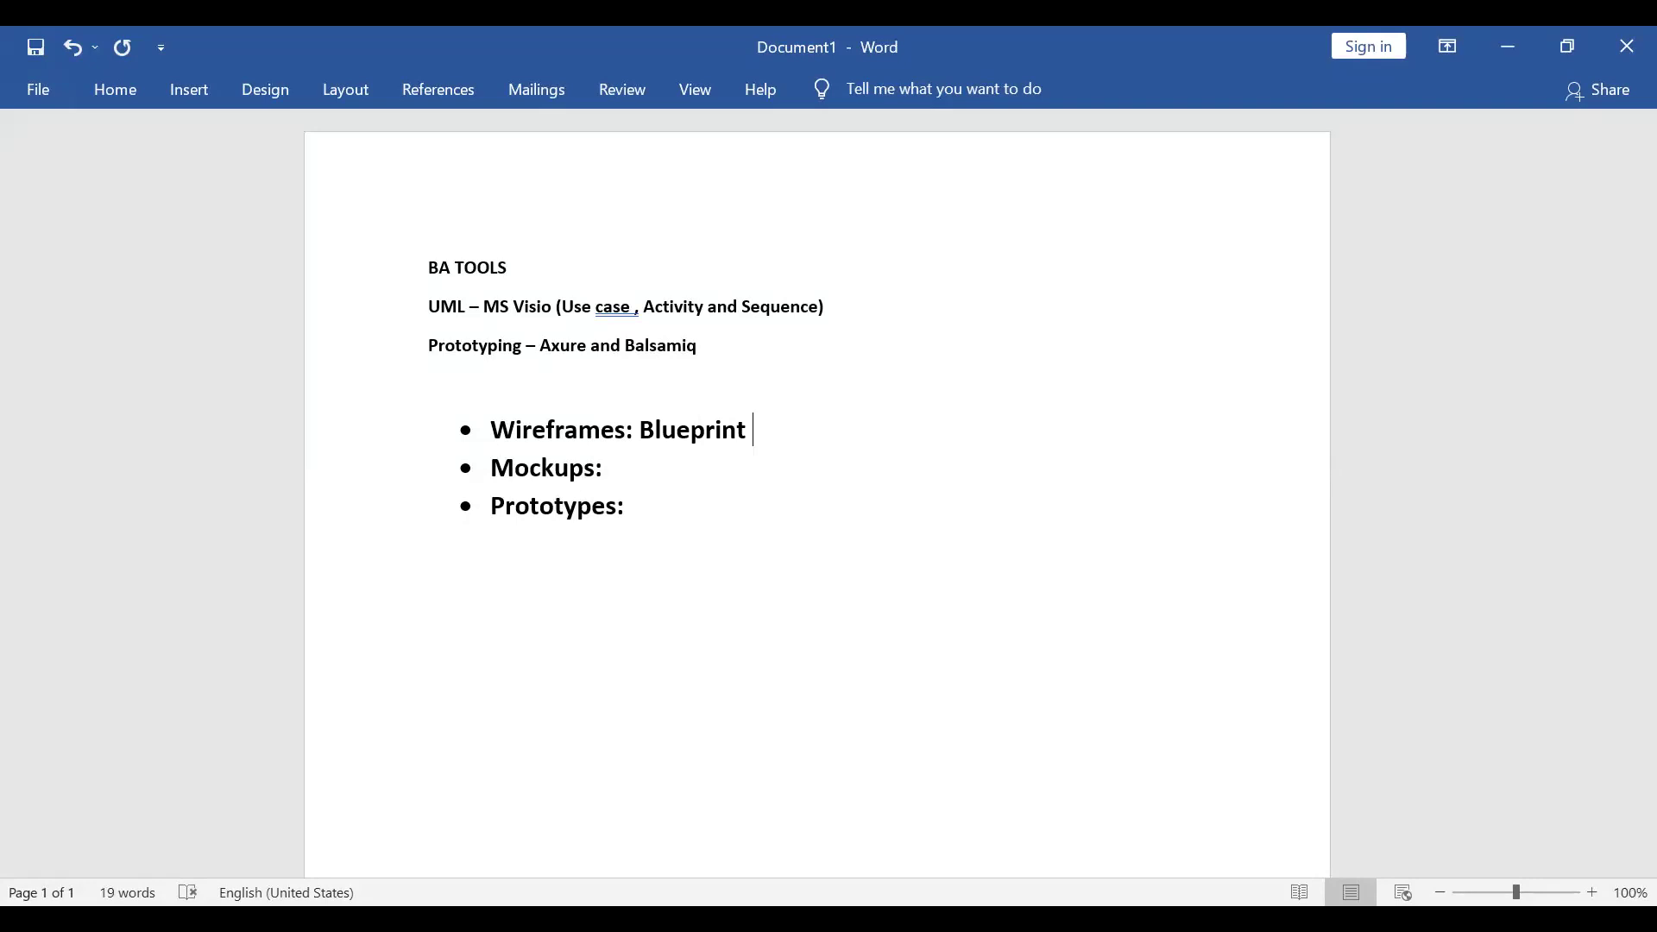
text(- BA)
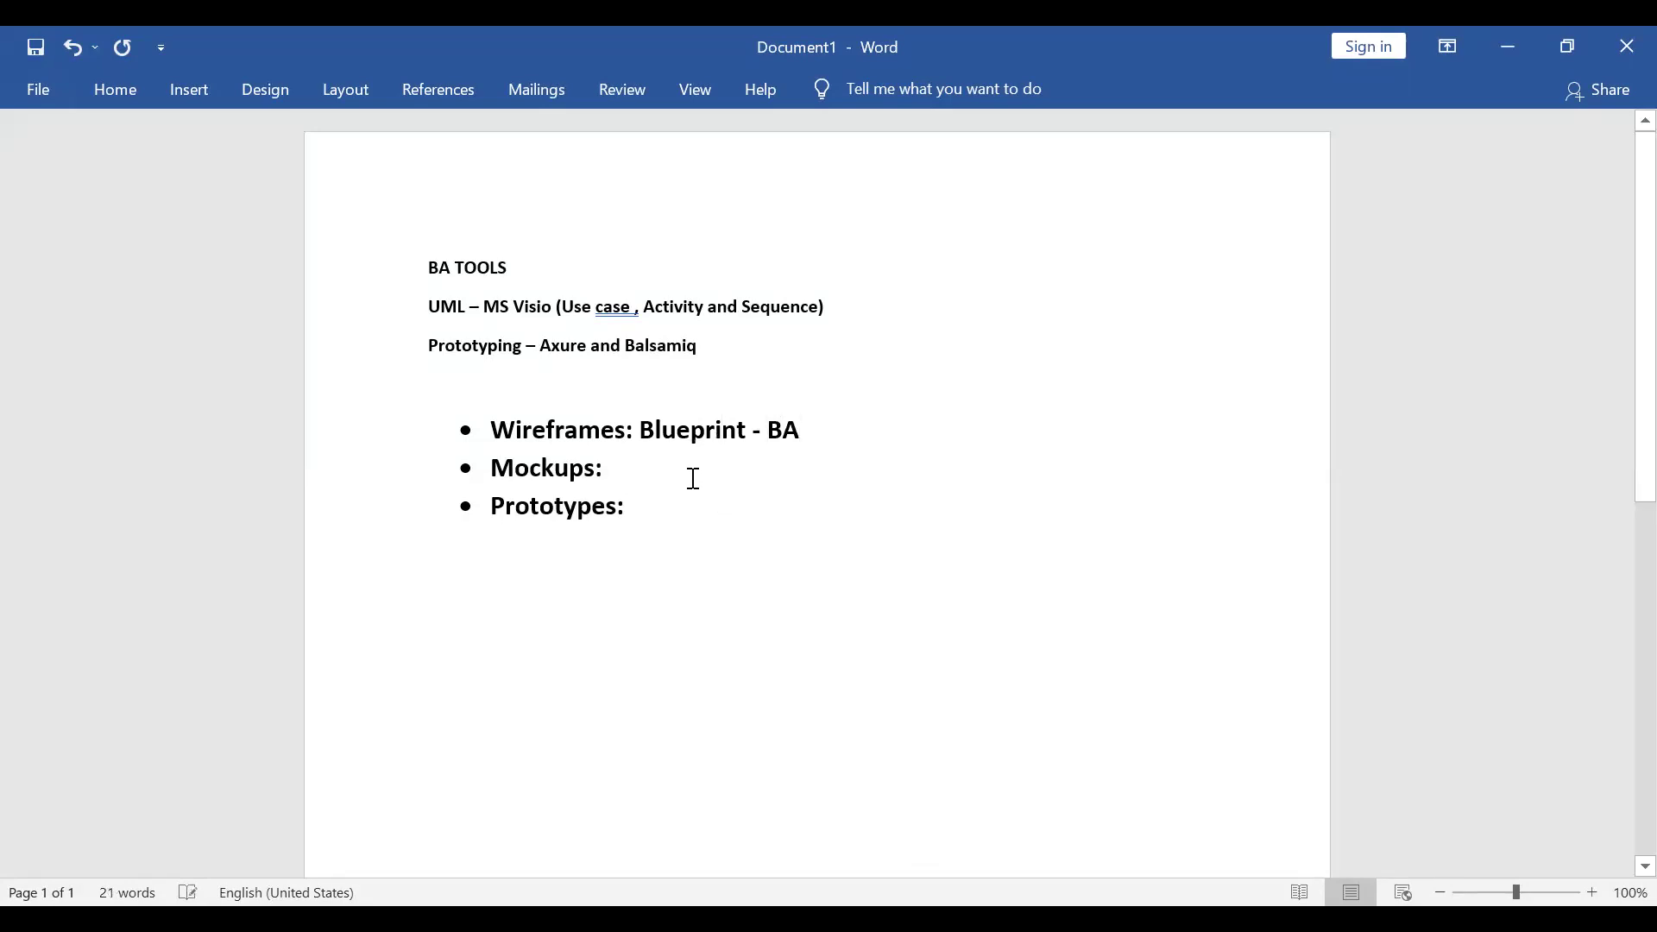
Step: Add "Advanced of Wireframes" after the Mockups bullet's colon
click(785, 455)
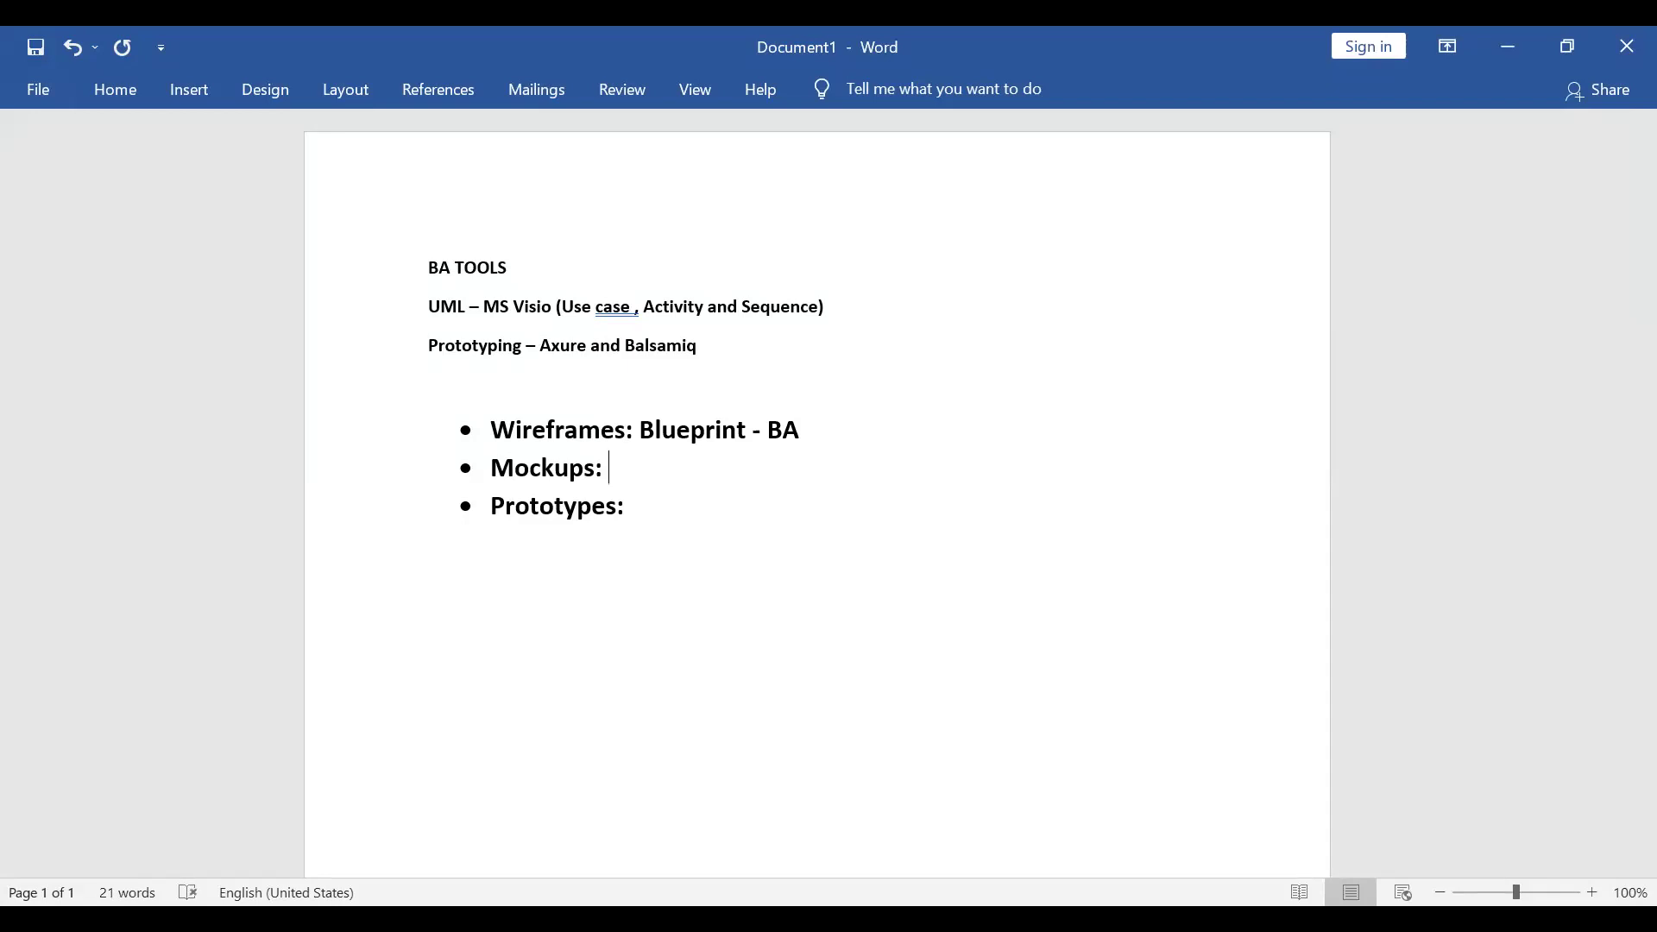
text(Advanced )
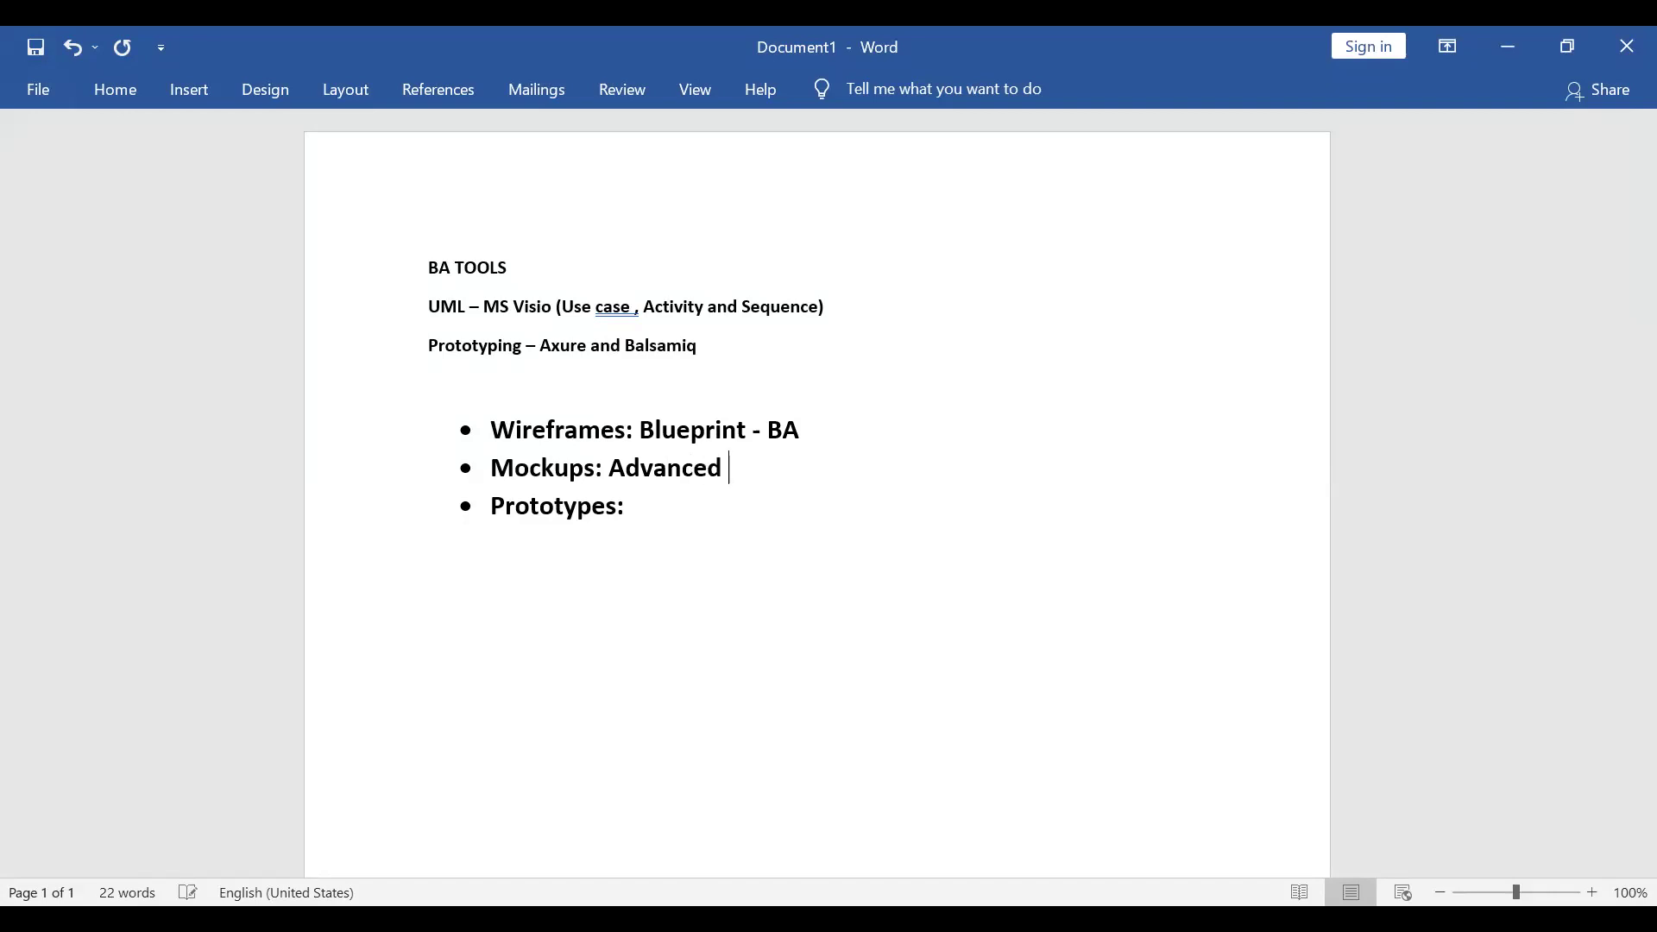
text(of Wireframes)
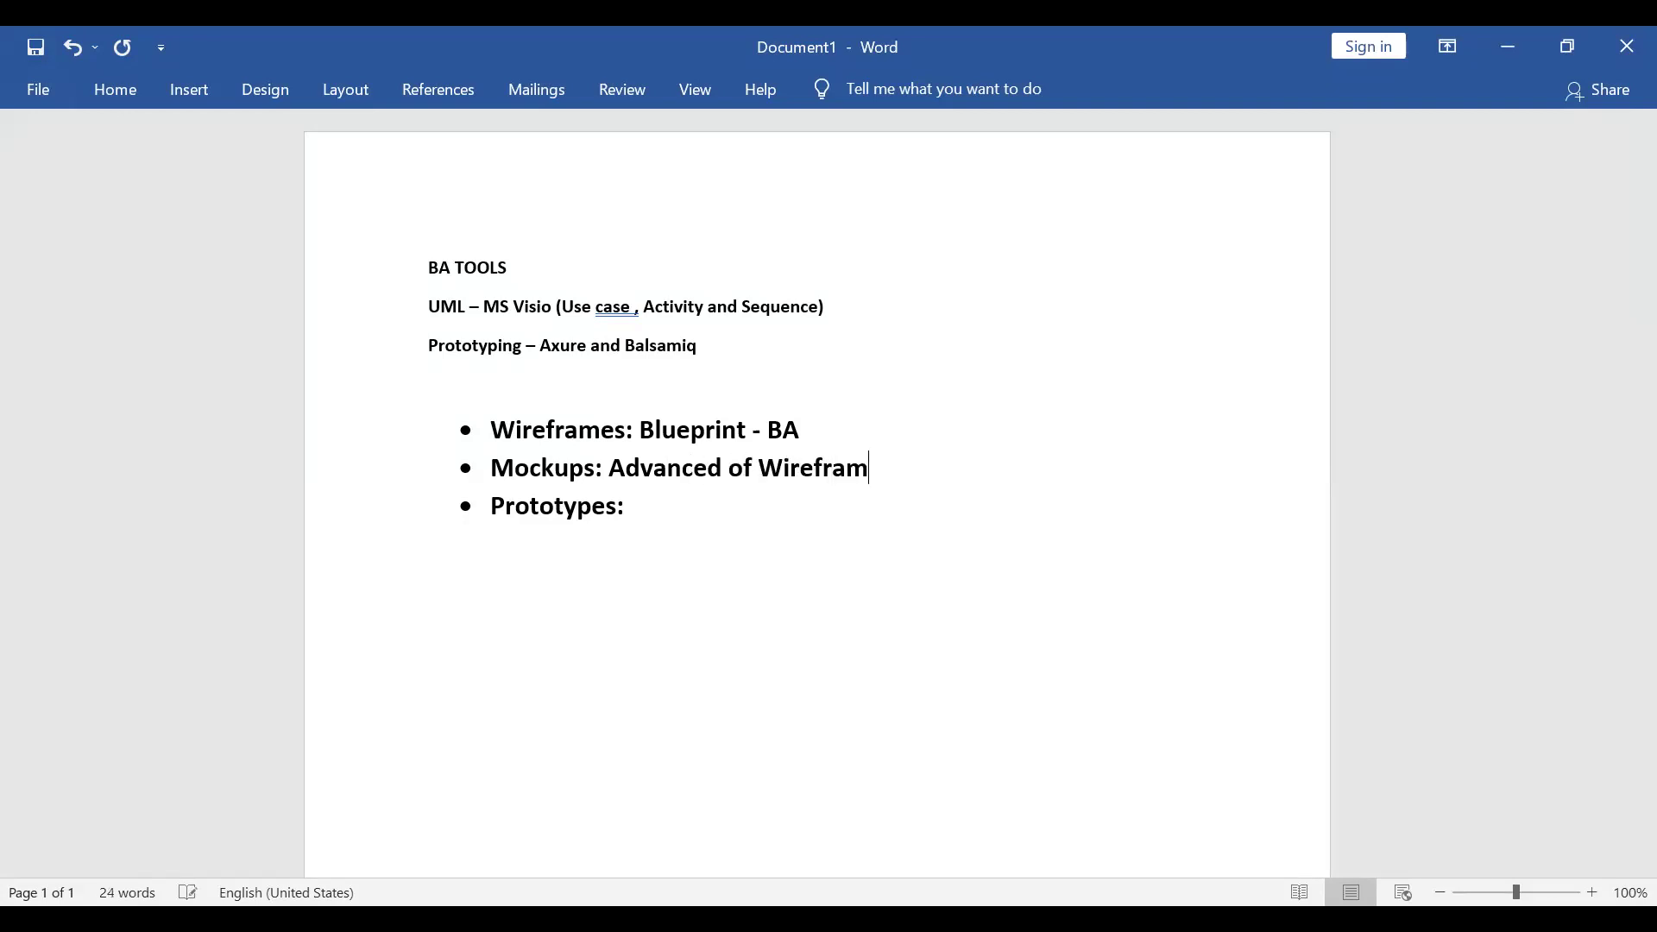
Step: Reduce the "Blueprint - BA" text in the Wireframes bullet to 12 pt
click(710, 513)
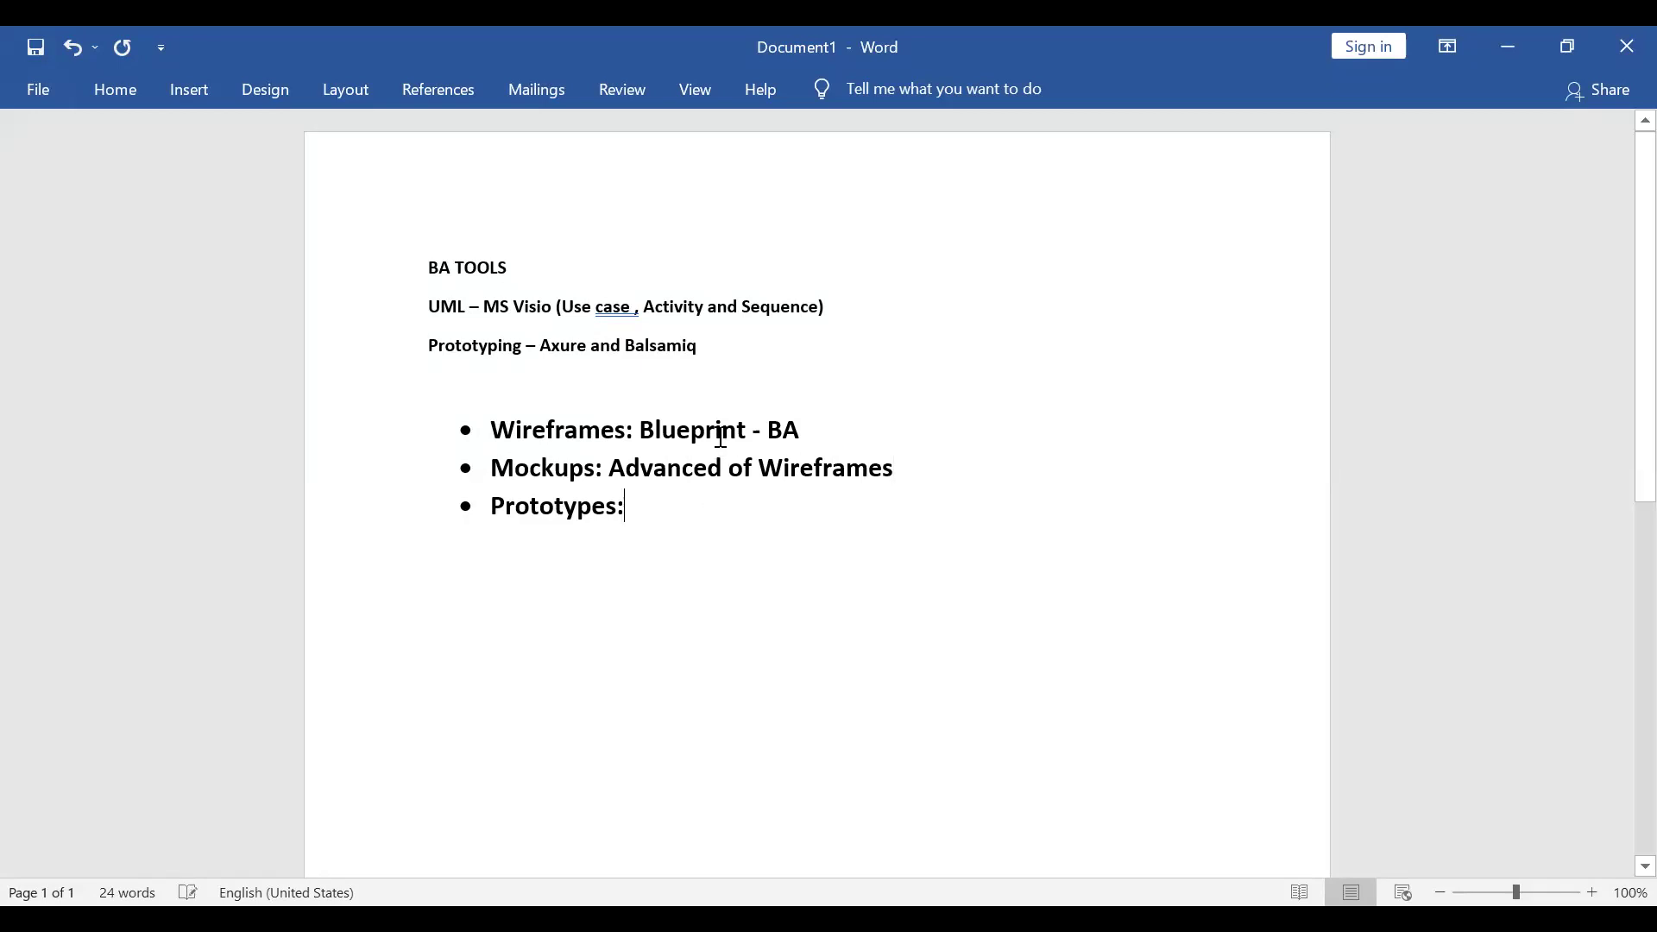
drag(801, 437, 647, 436)
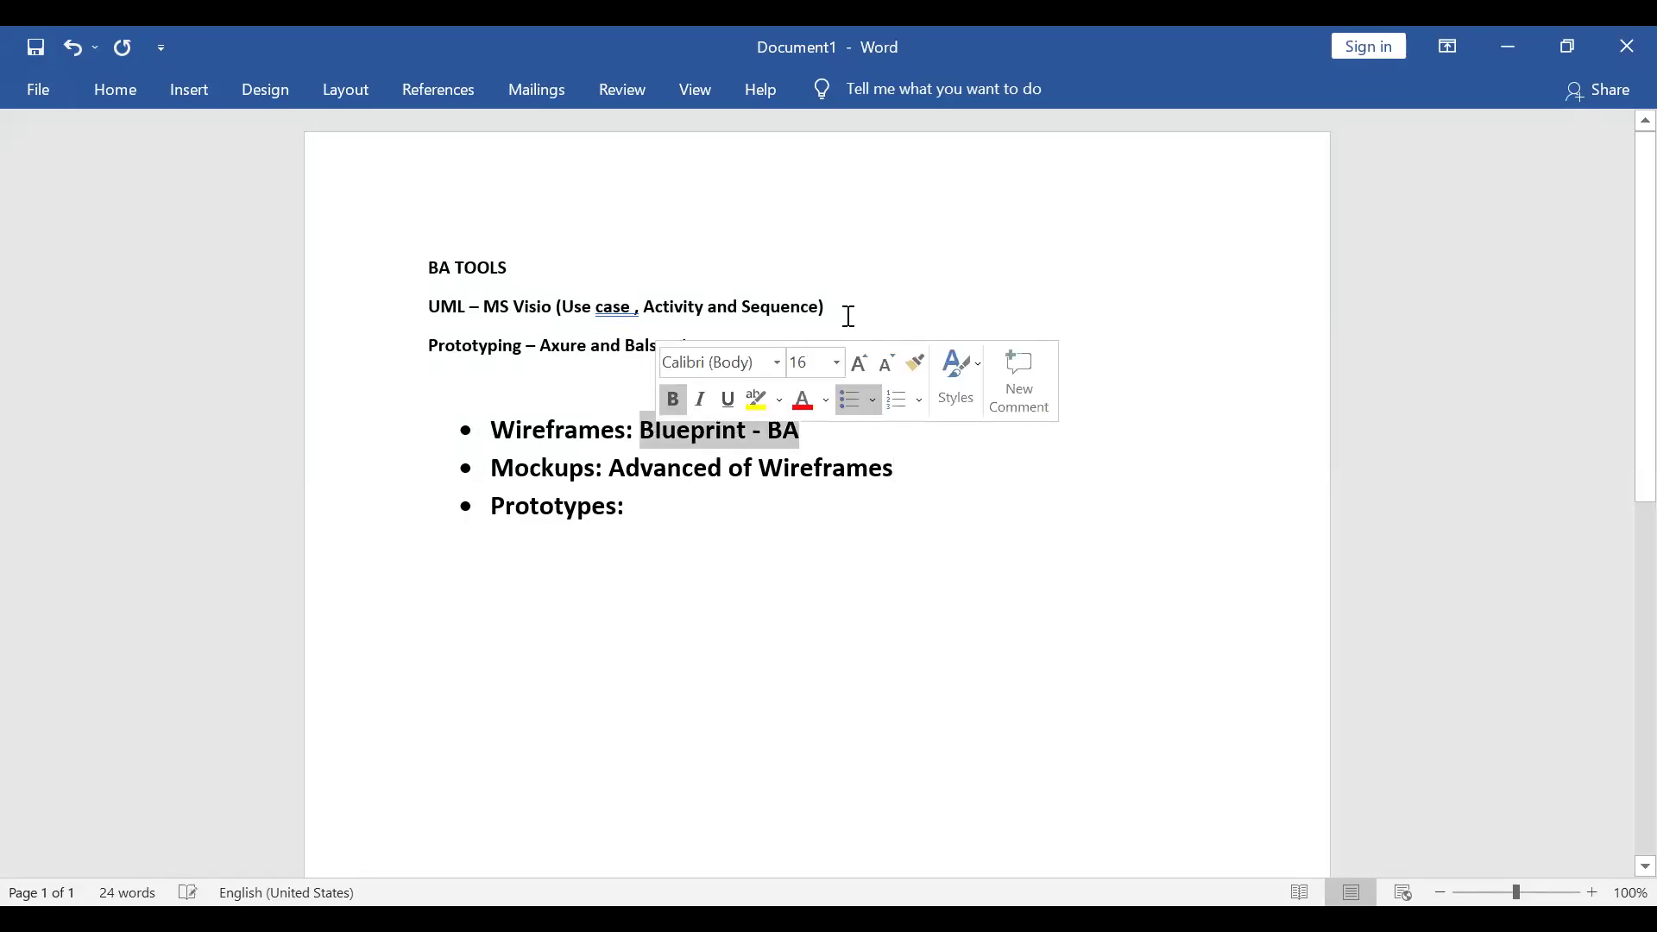
click(960, 491)
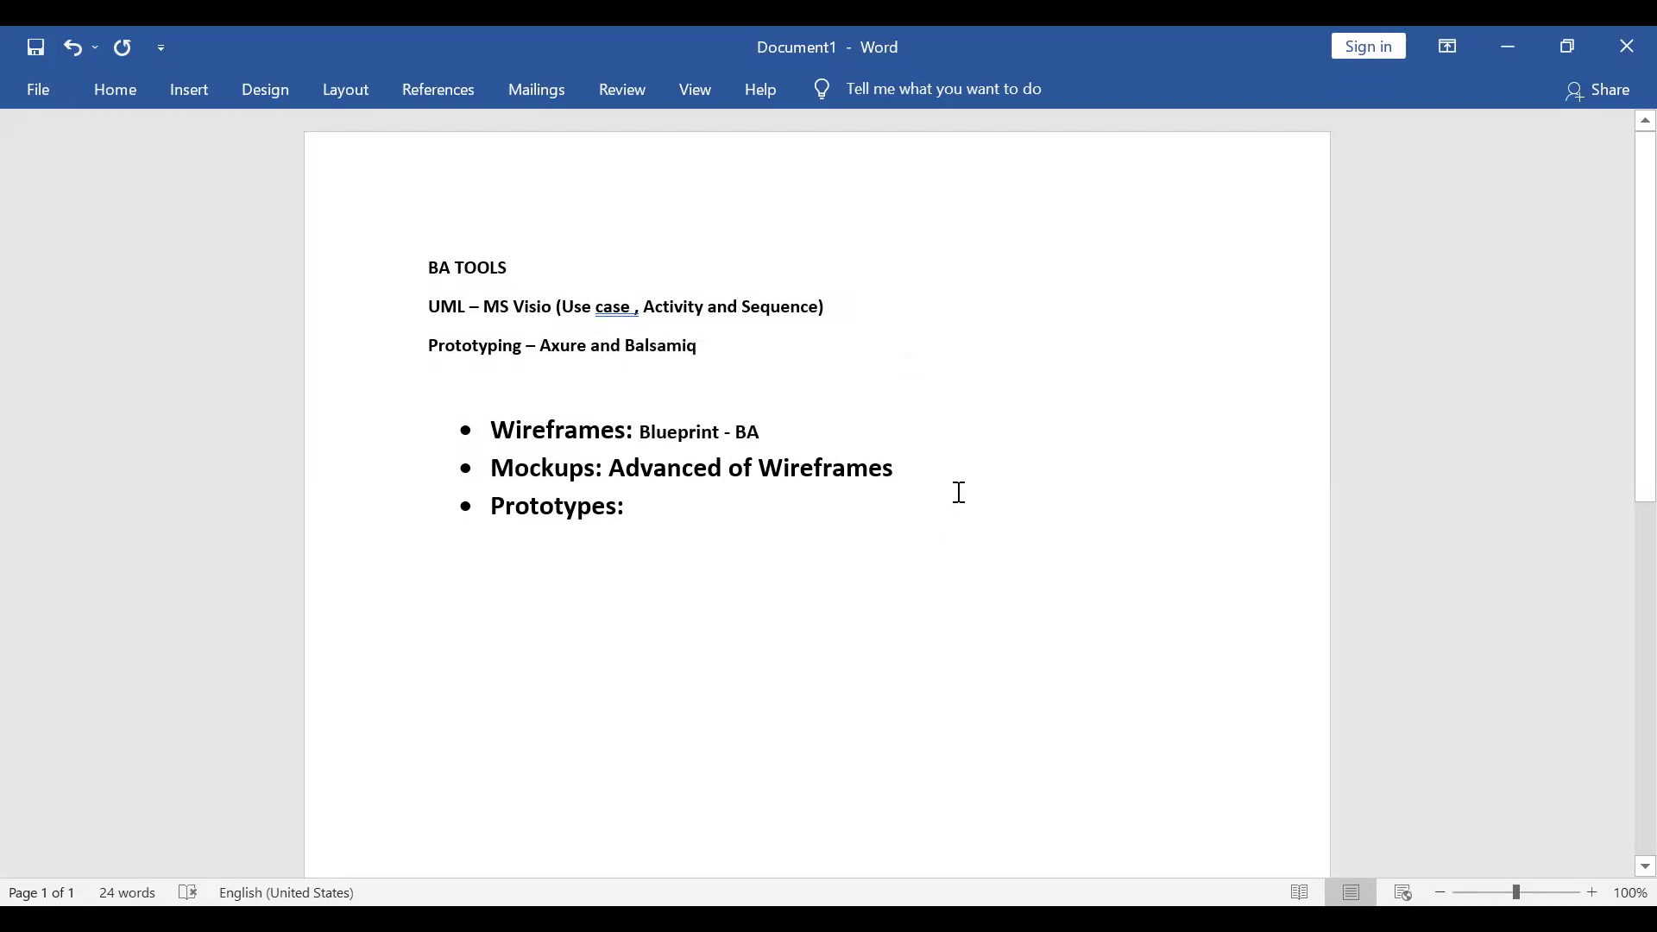
Step: Append "– BA and UIUX" to the end of the Mockups bullet
click(939, 479)
text(-)
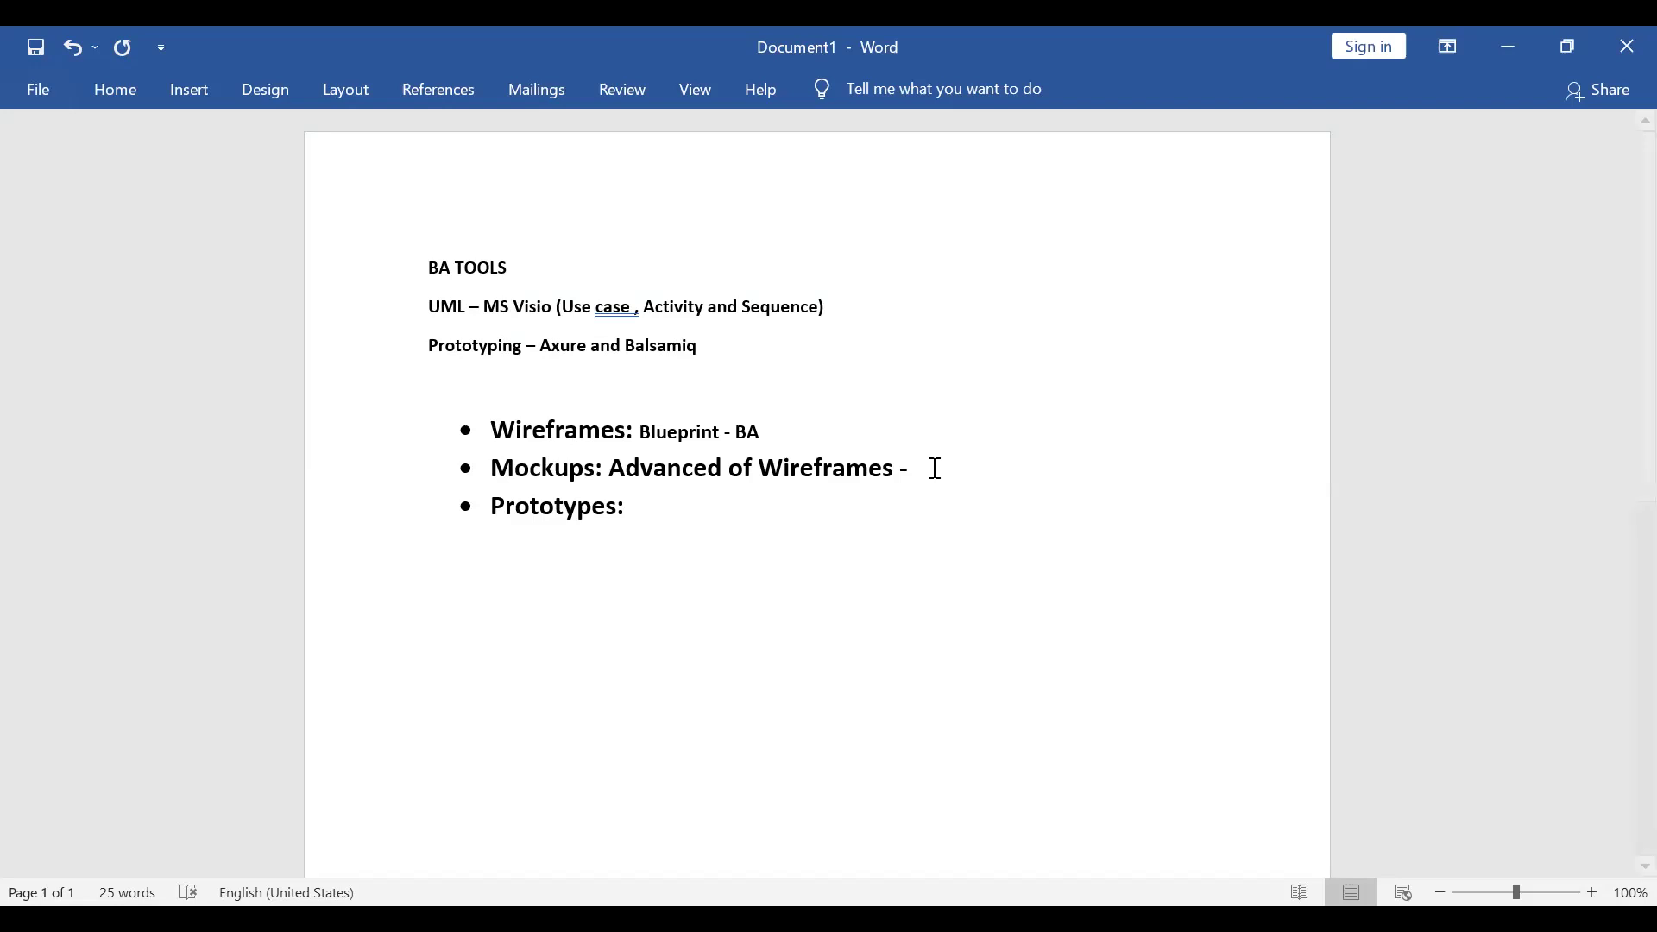
drag(694, 354, 555, 370)
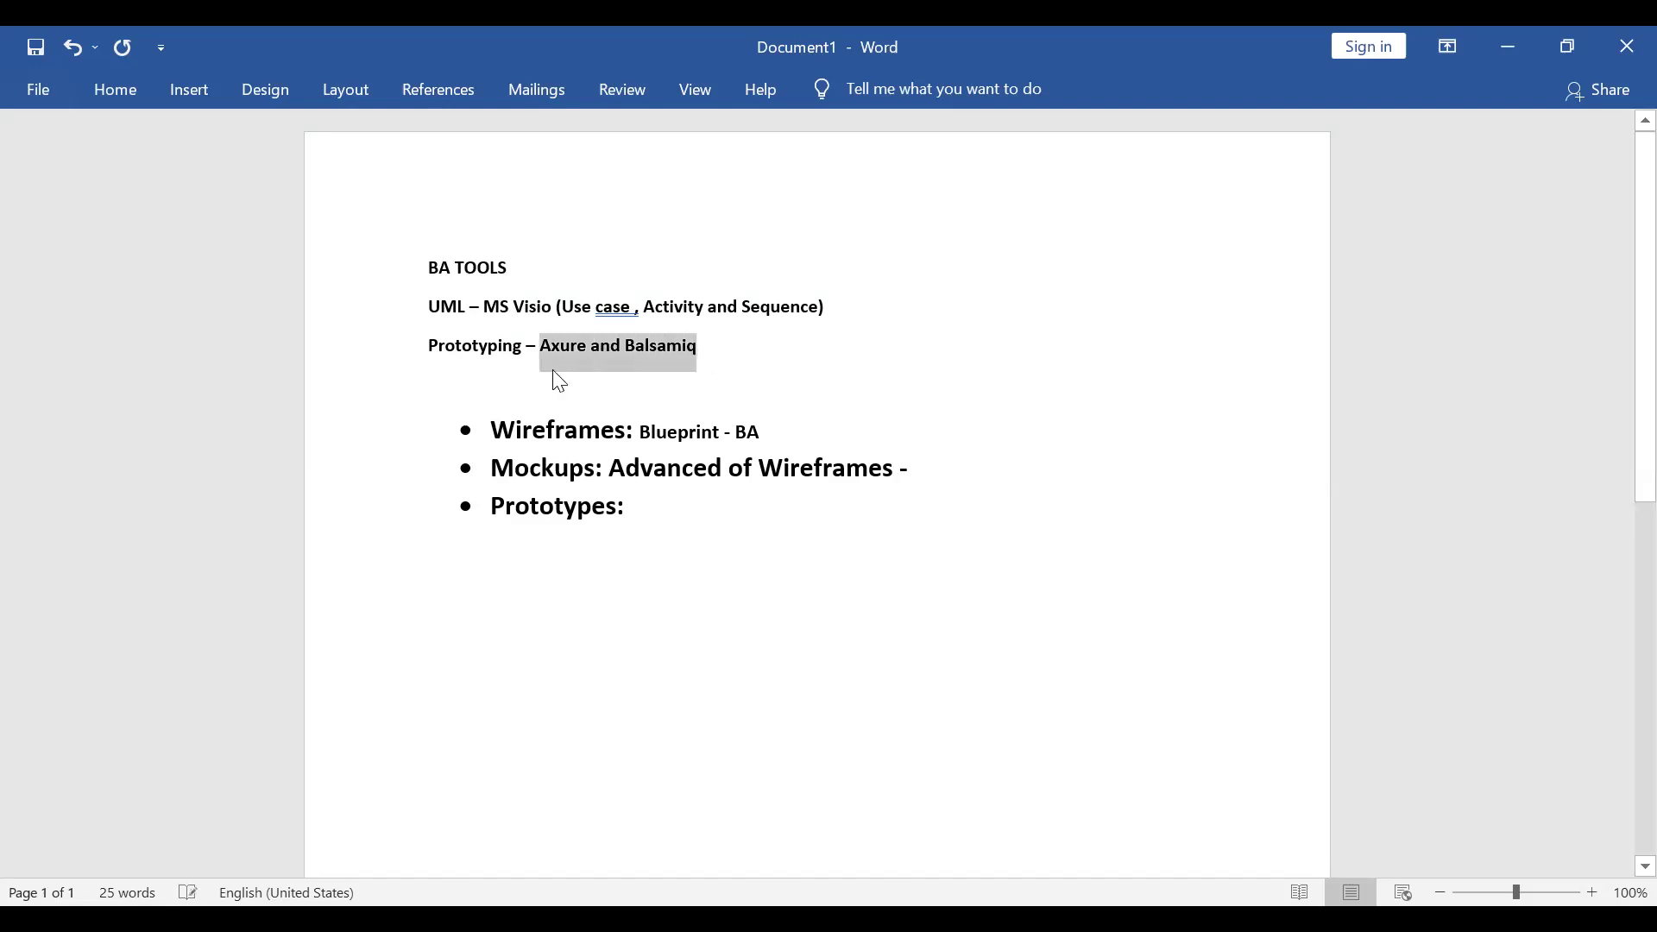
click(1036, 592)
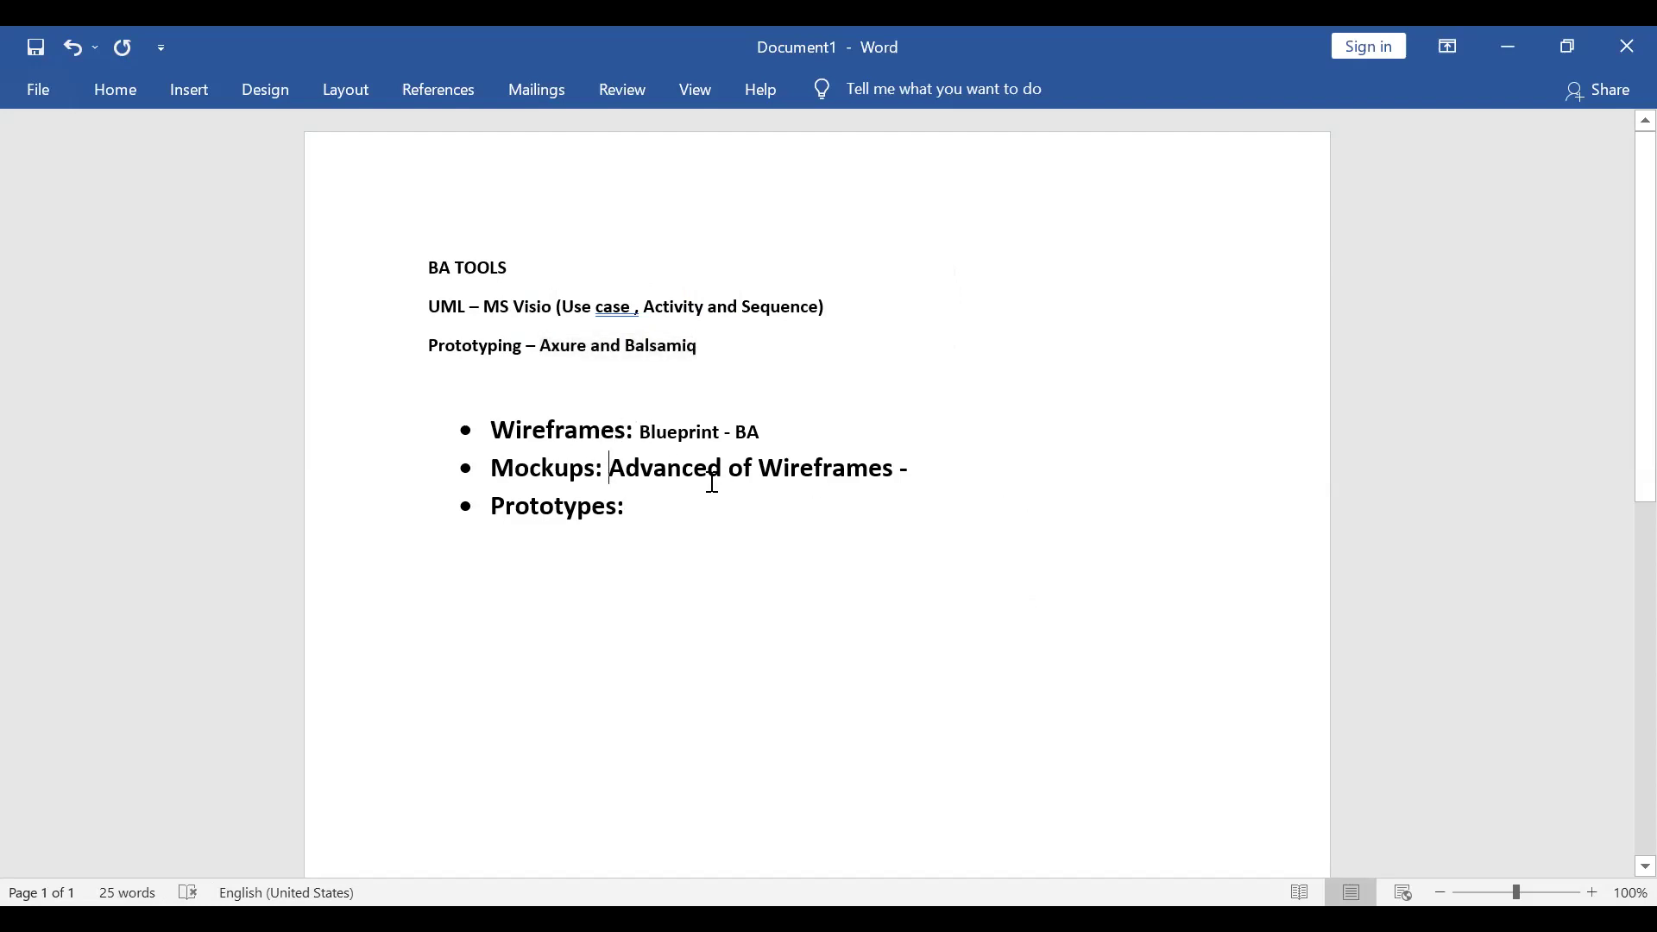
click(974, 479)
text(BA )
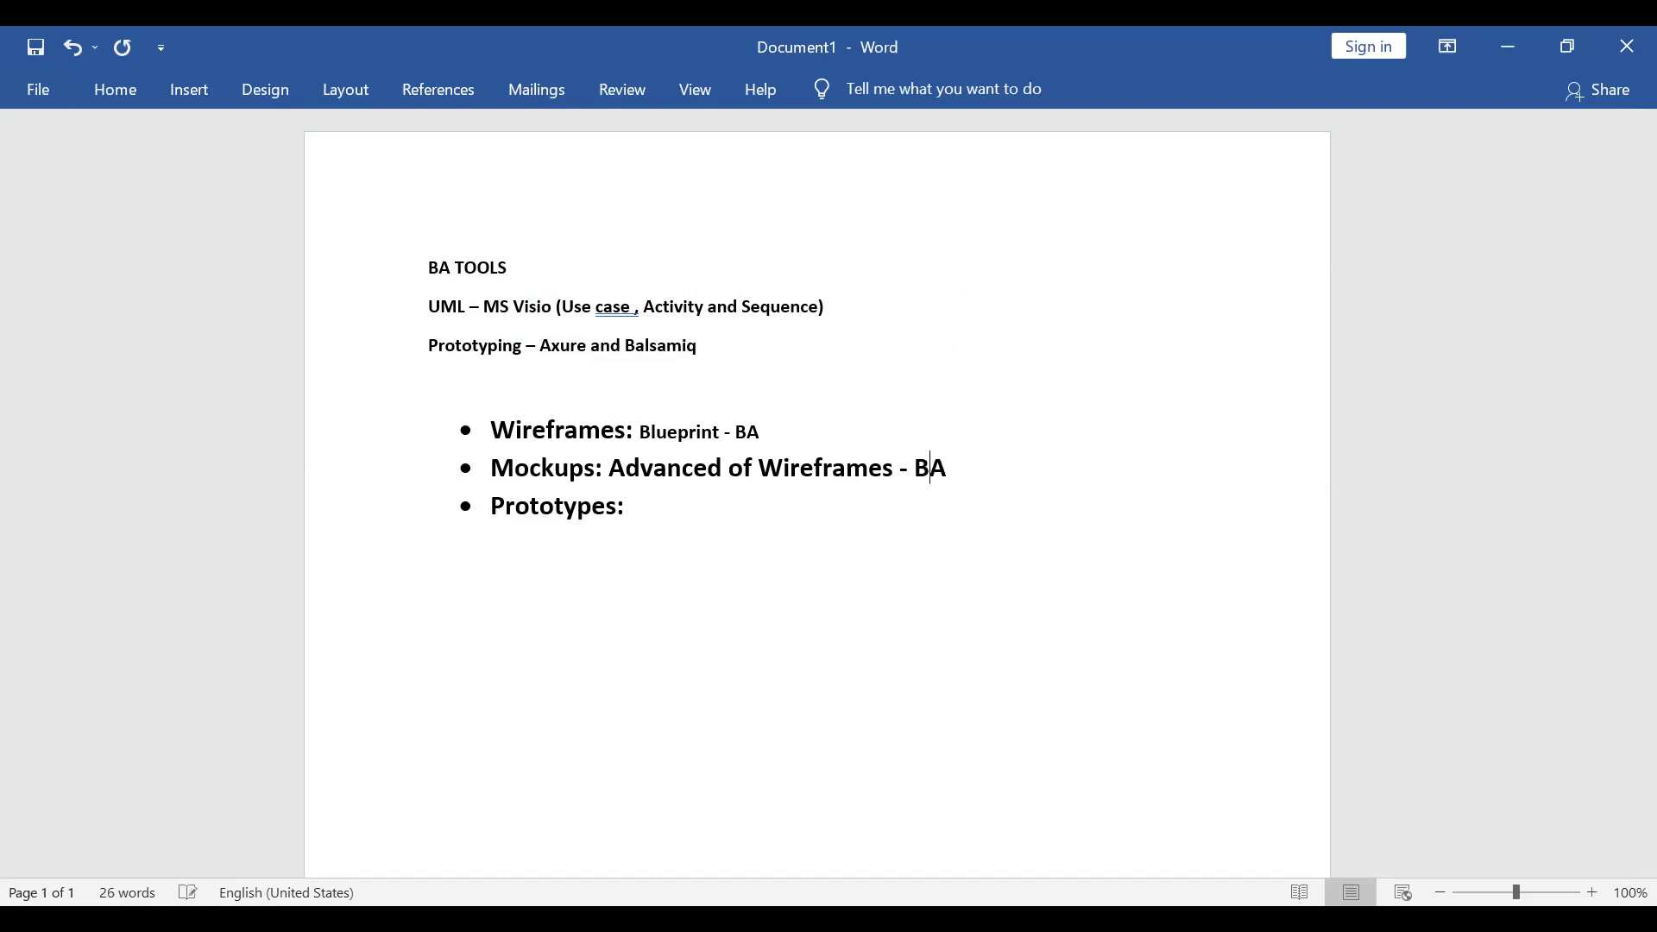
text(and UIUX)
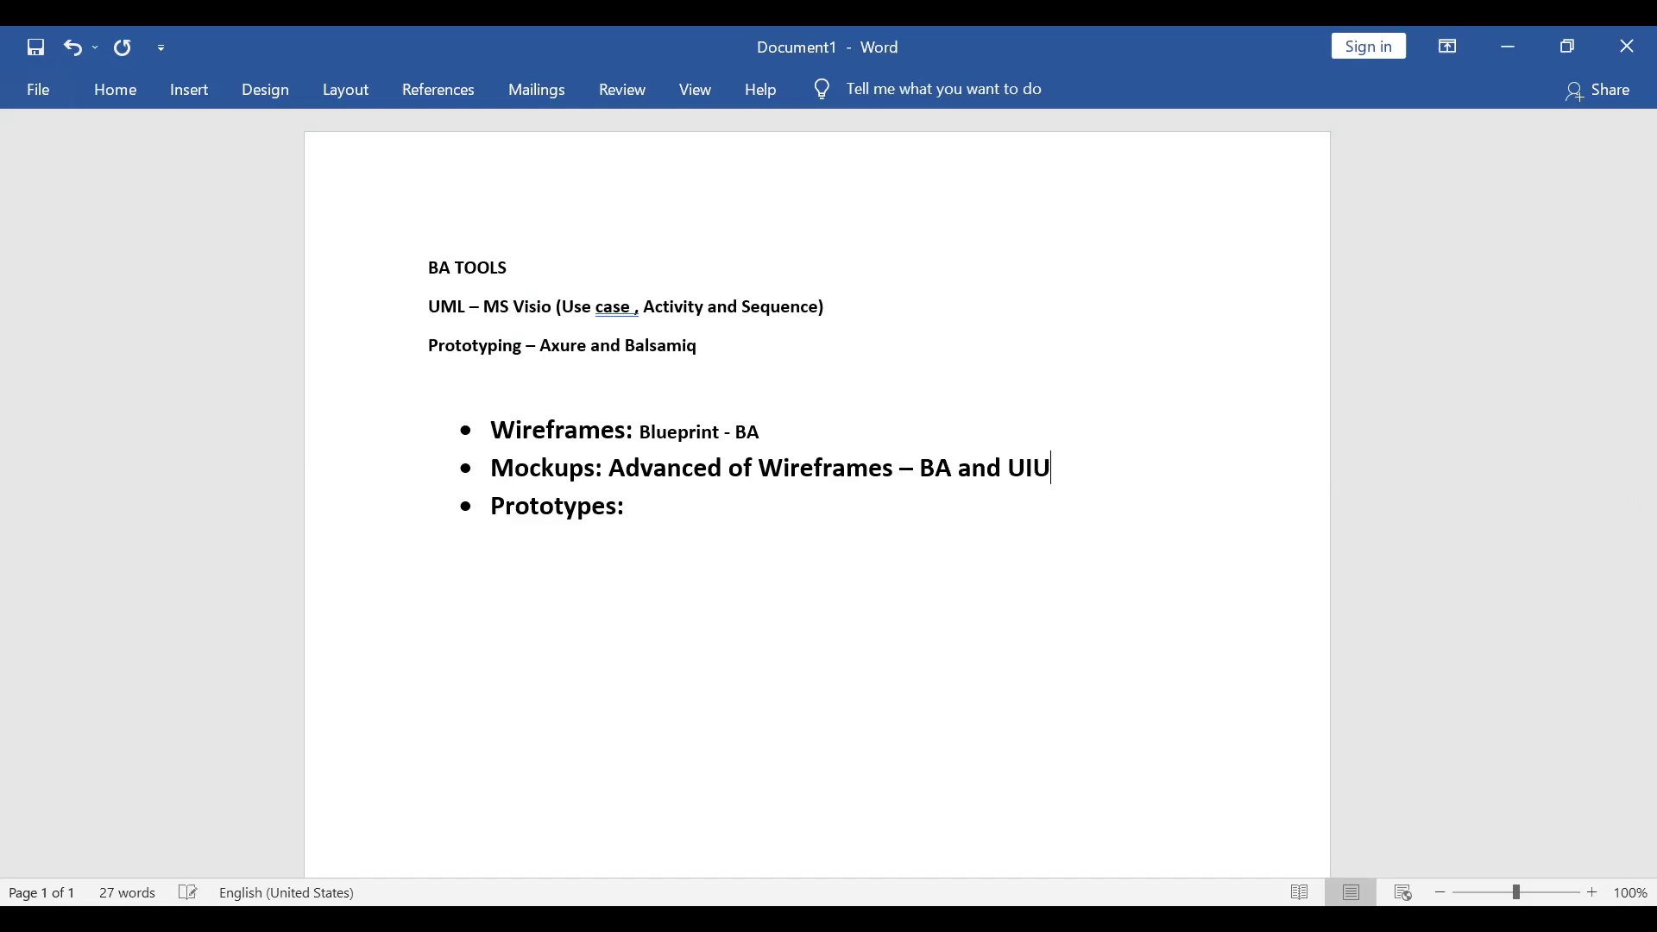
click(964, 596)
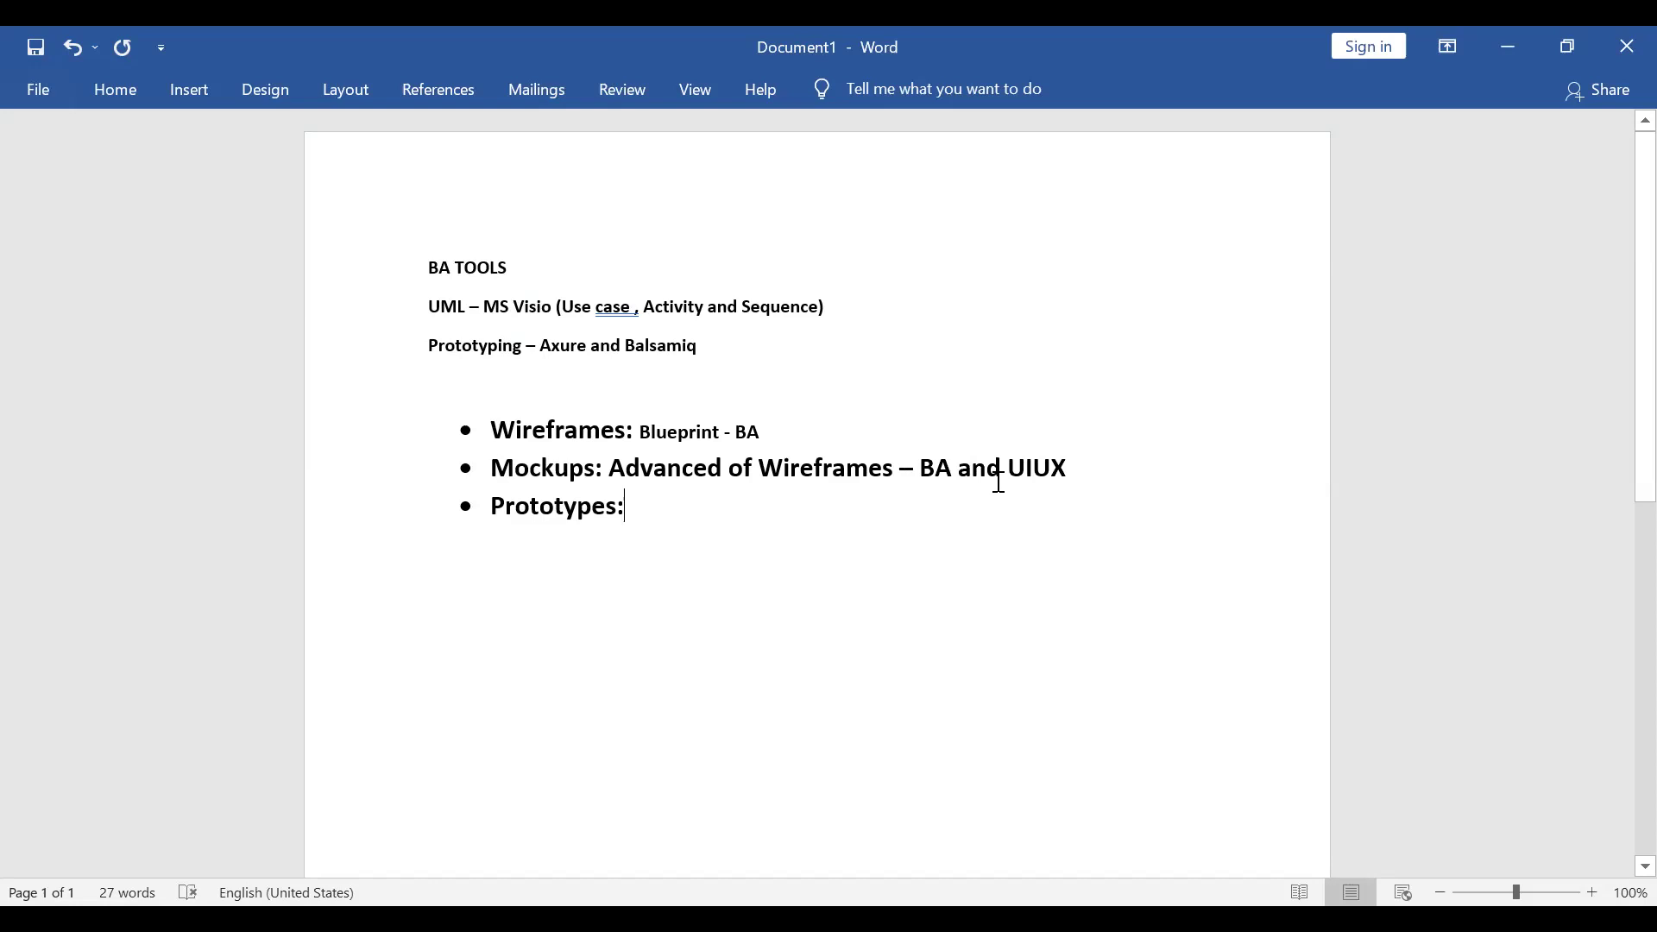
click(1047, 521)
drag(761, 431, 679, 444)
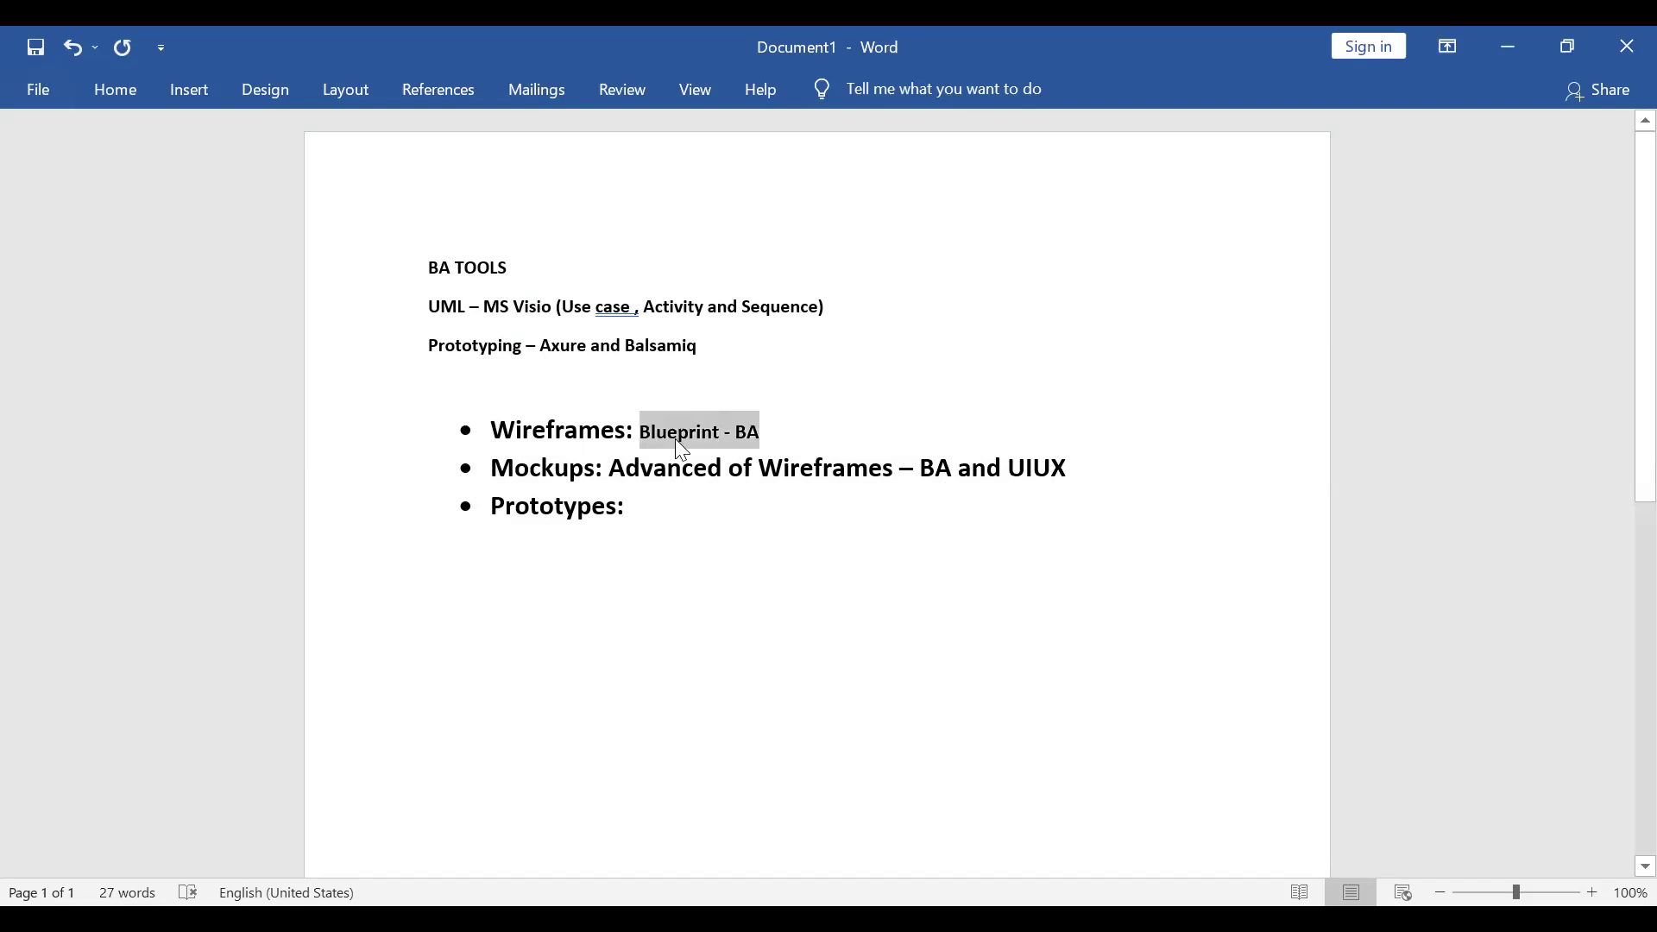
click(988, 570)
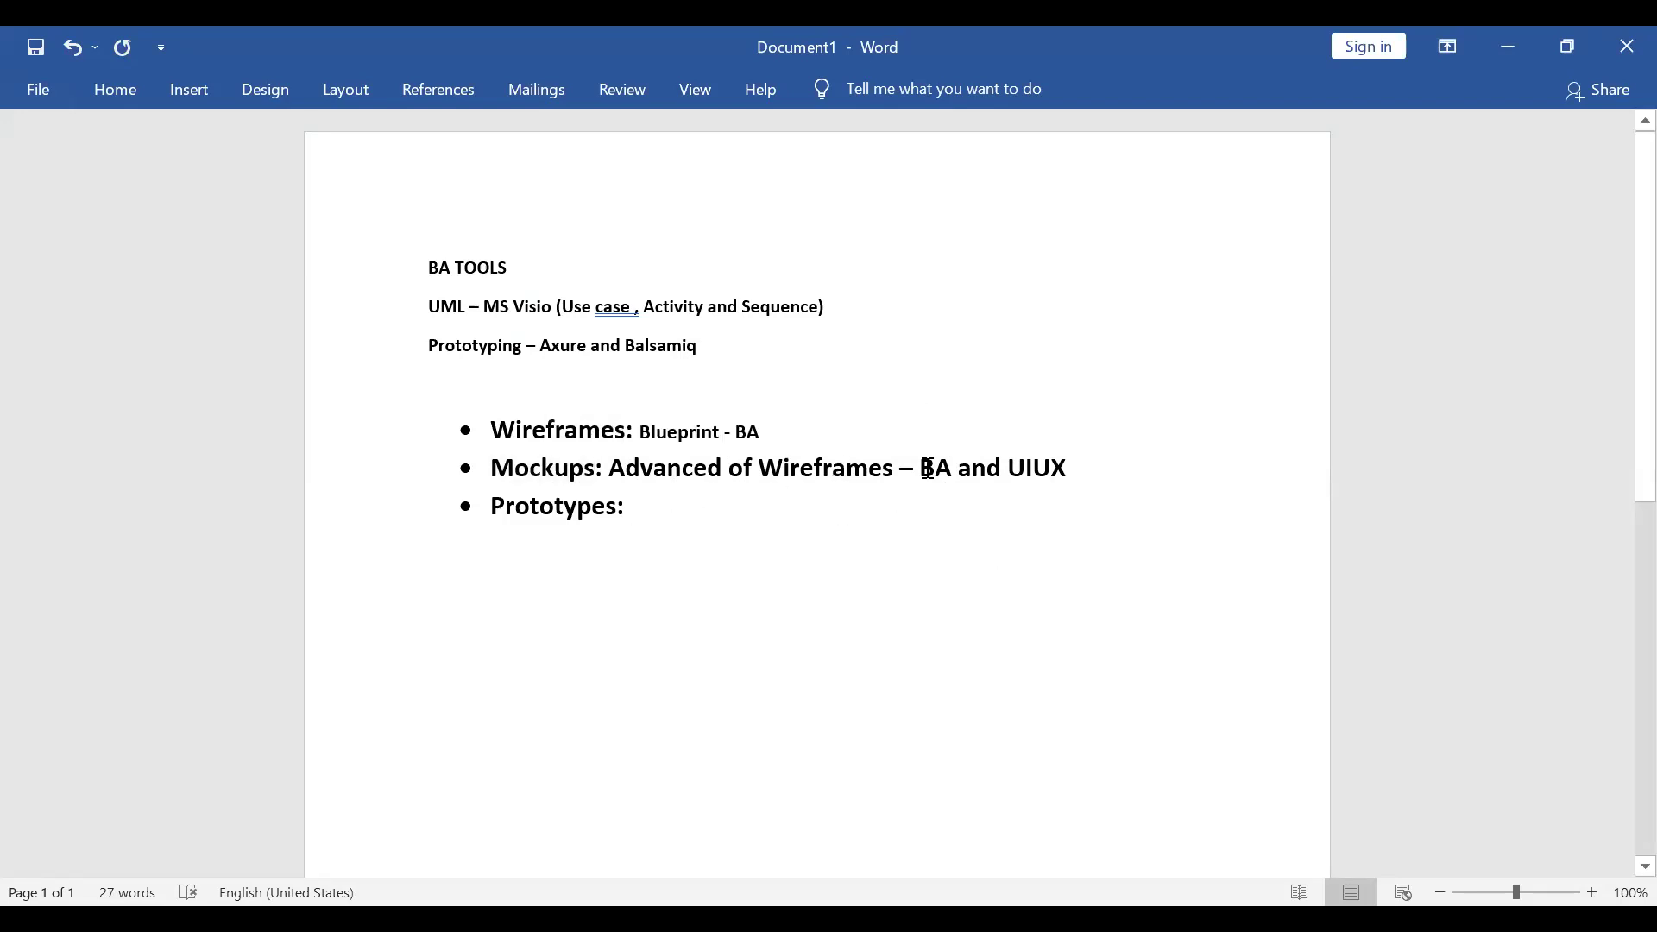
Step: Reduce "Advanced of Wireframes" in the Mockups bullet to 12 pt and remove its bold formatting
drag(898, 470, 679, 479)
click(894, 404)
click(894, 404)
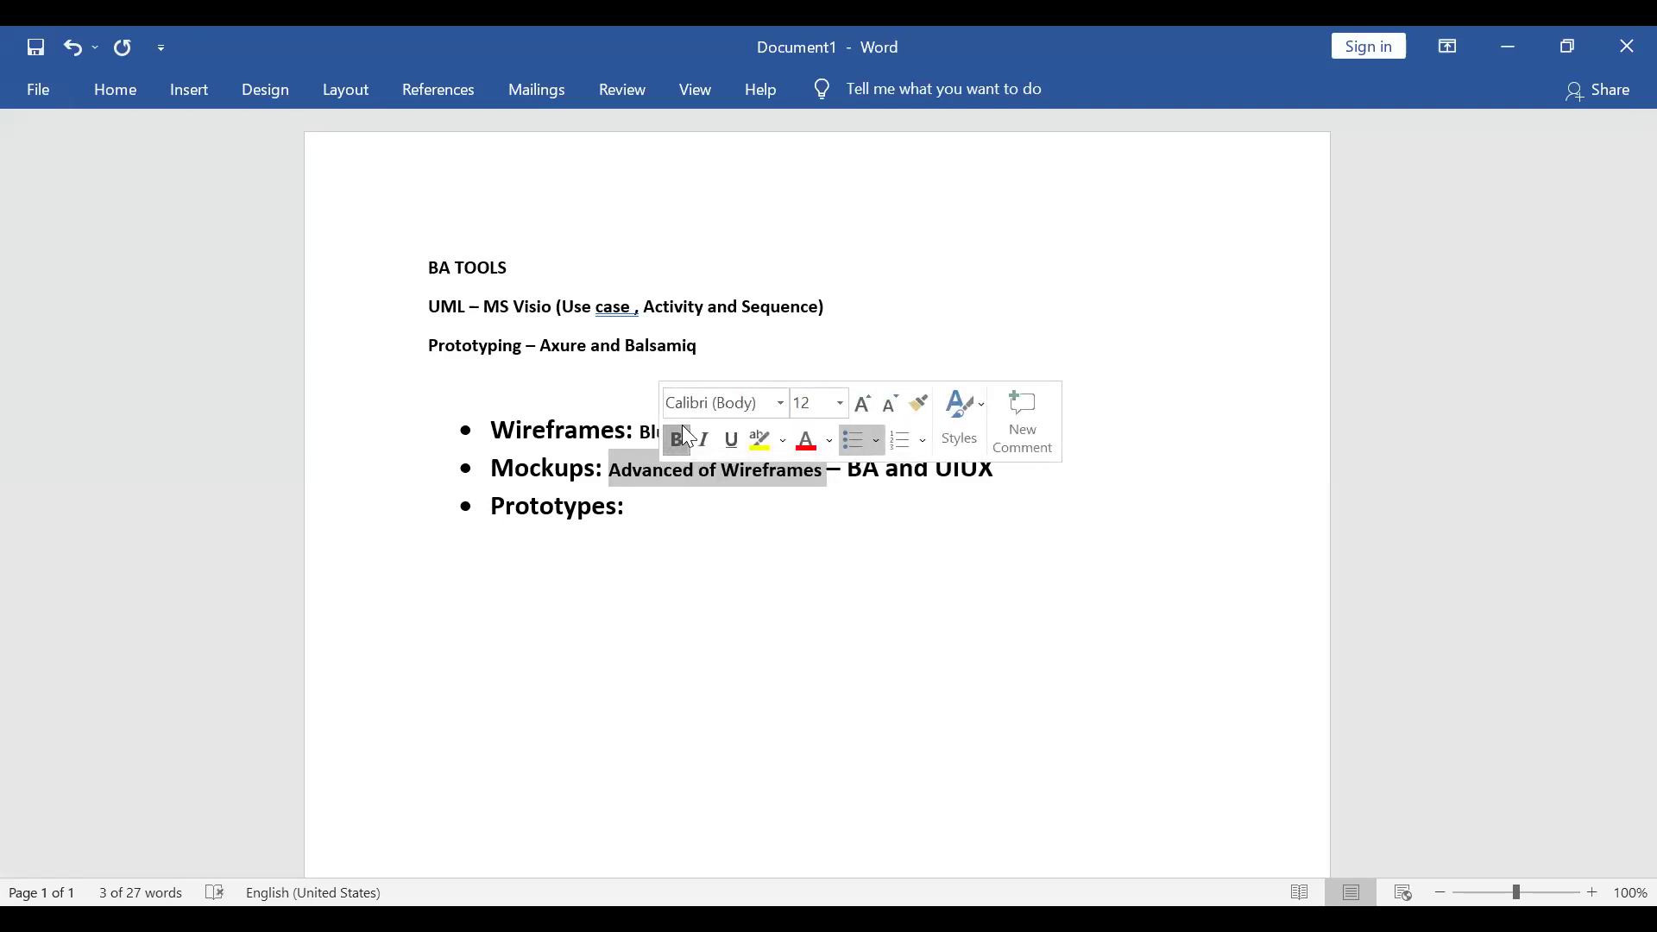
click(1131, 565)
Step: Set "Blueprint -" in the Wireframes bullet to regular weight, leaving only "BA" bold
drag(769, 432, 641, 434)
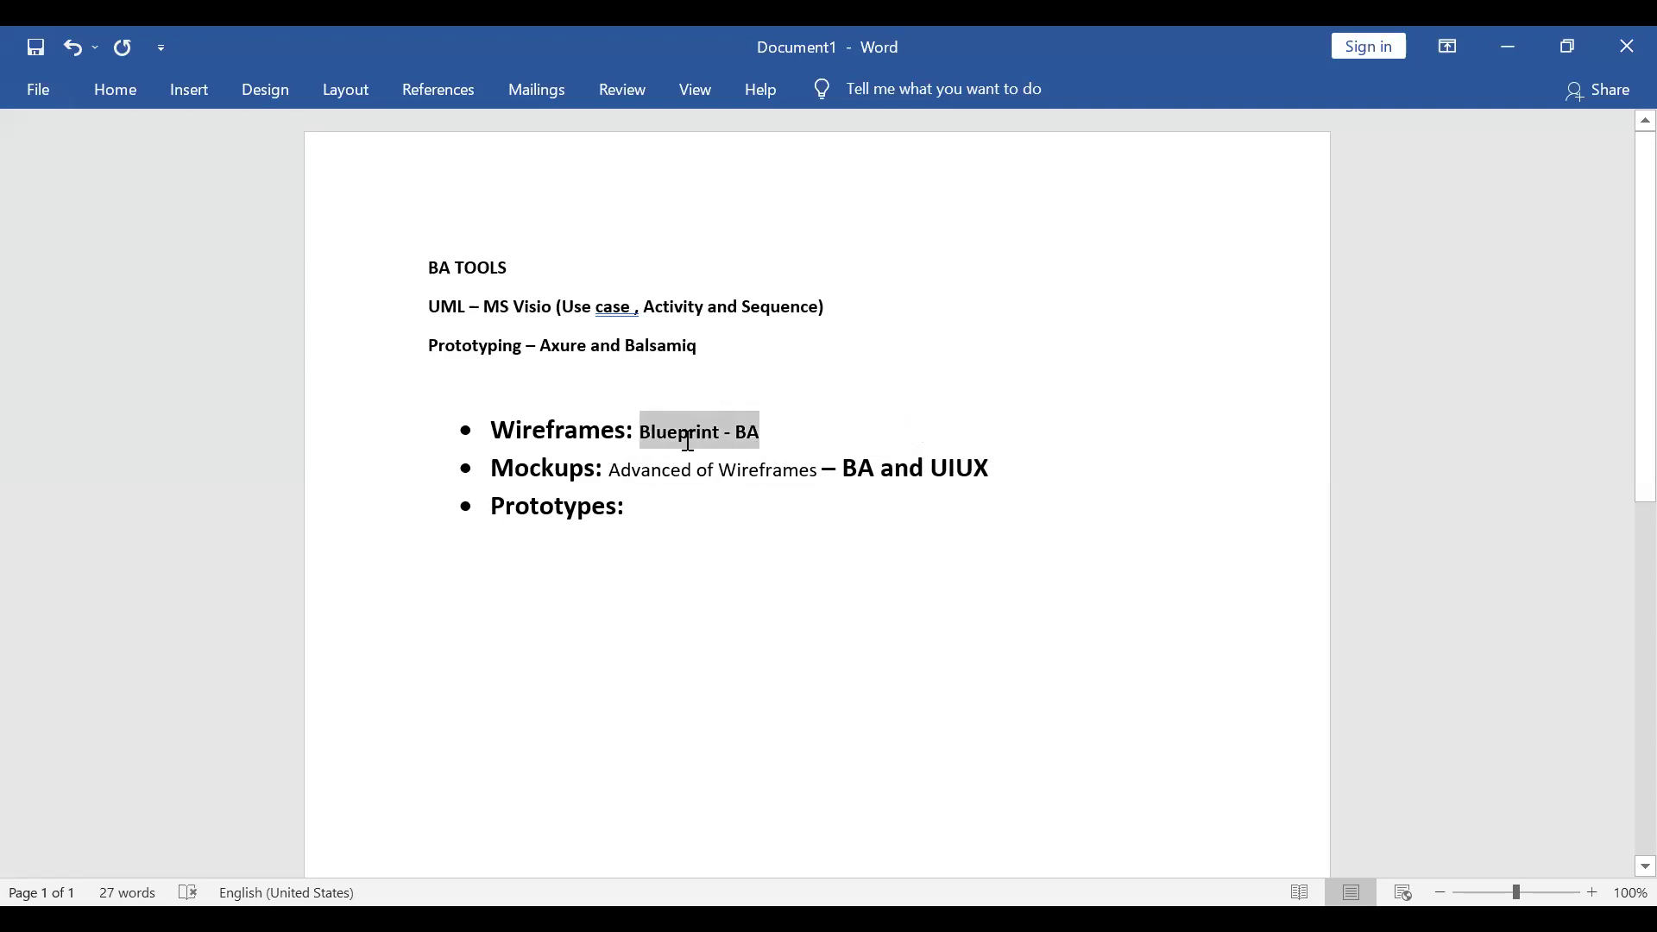
click(829, 613)
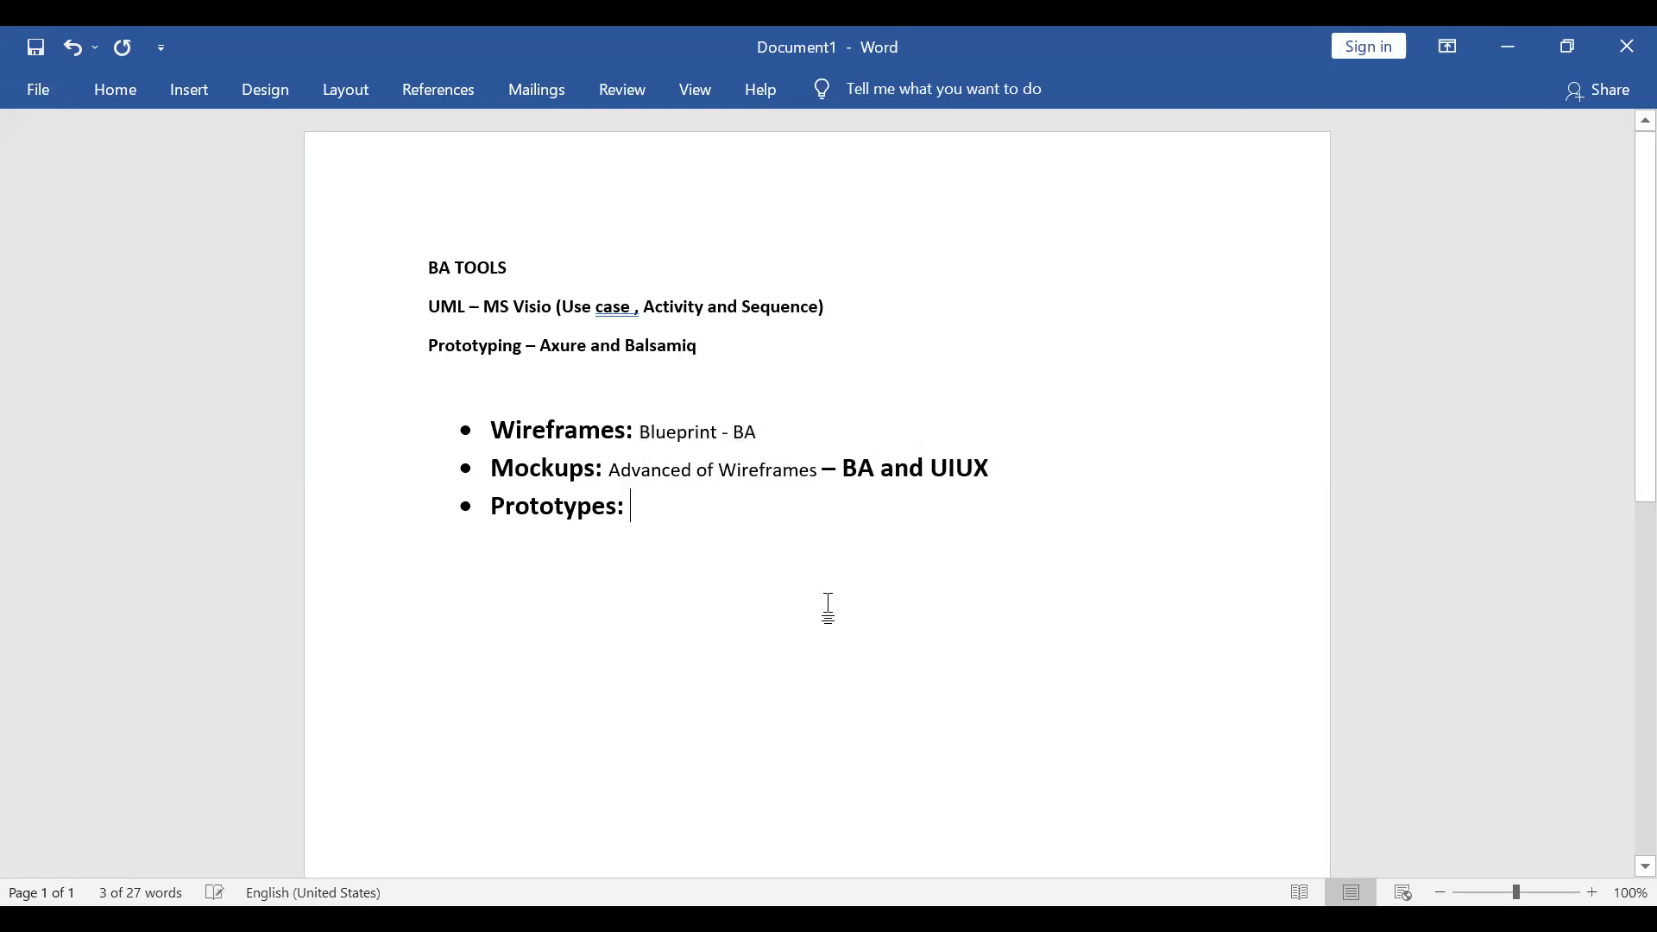
double_click(744, 433)
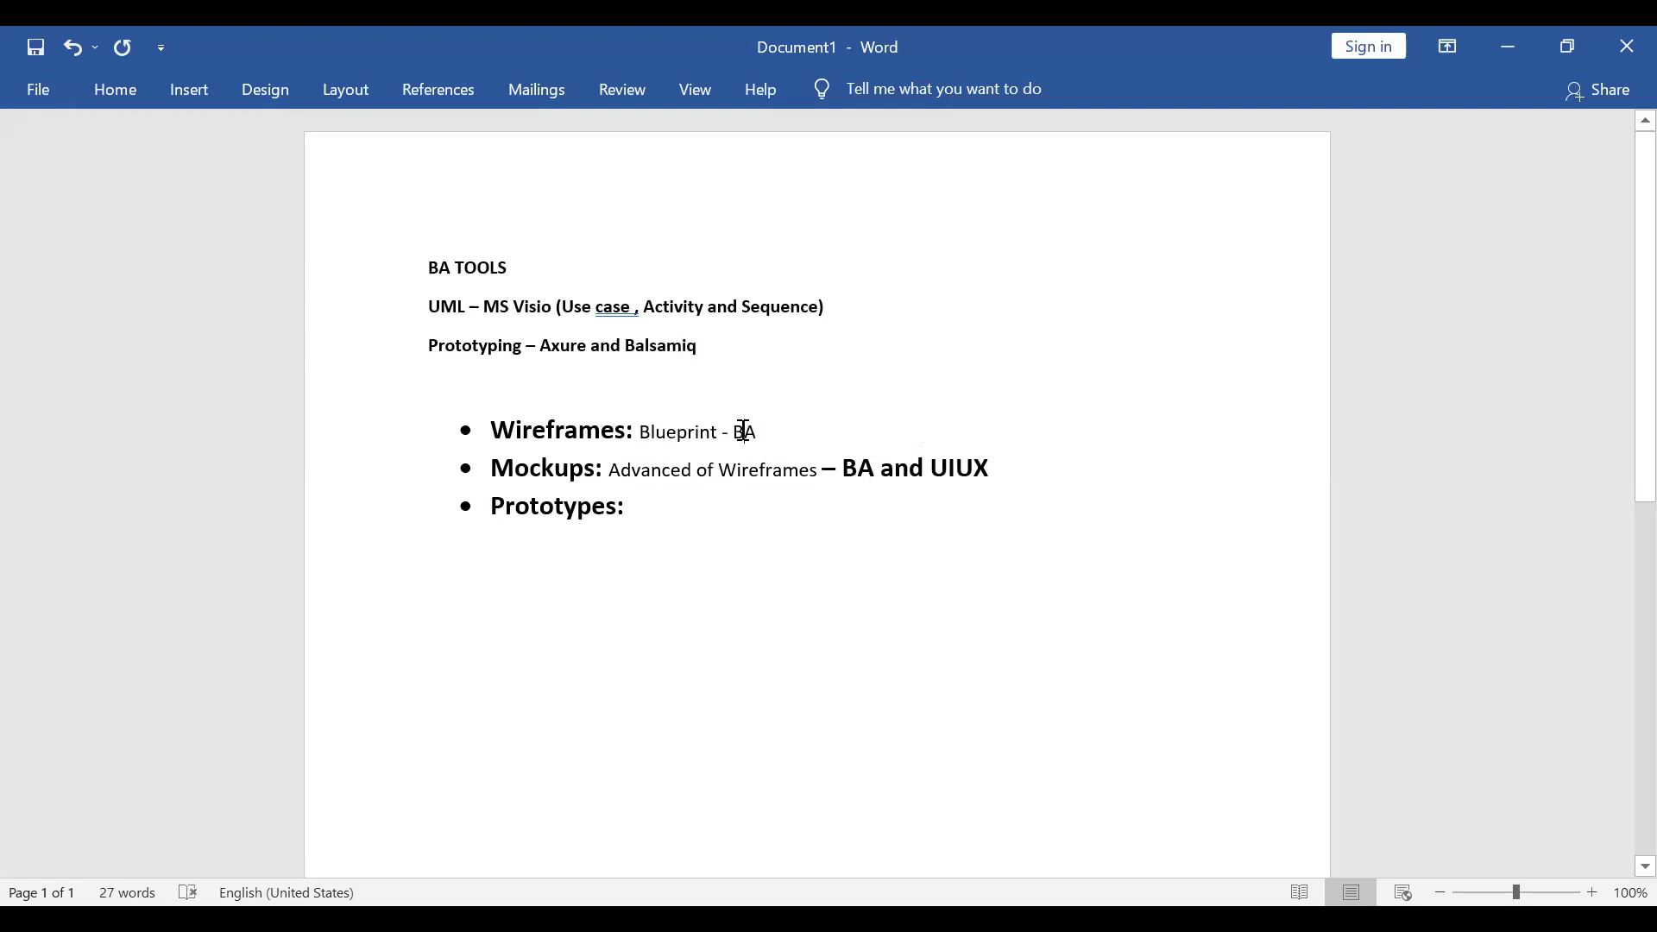
click(1261, 755)
Step: Review the Wireframes, Mockups and Prototypes labels by highlighting them one at a time in the bulleted list
double_click(571, 467)
click(788, 532)
triple_click(529, 467)
click(777, 509)
double_click(577, 424)
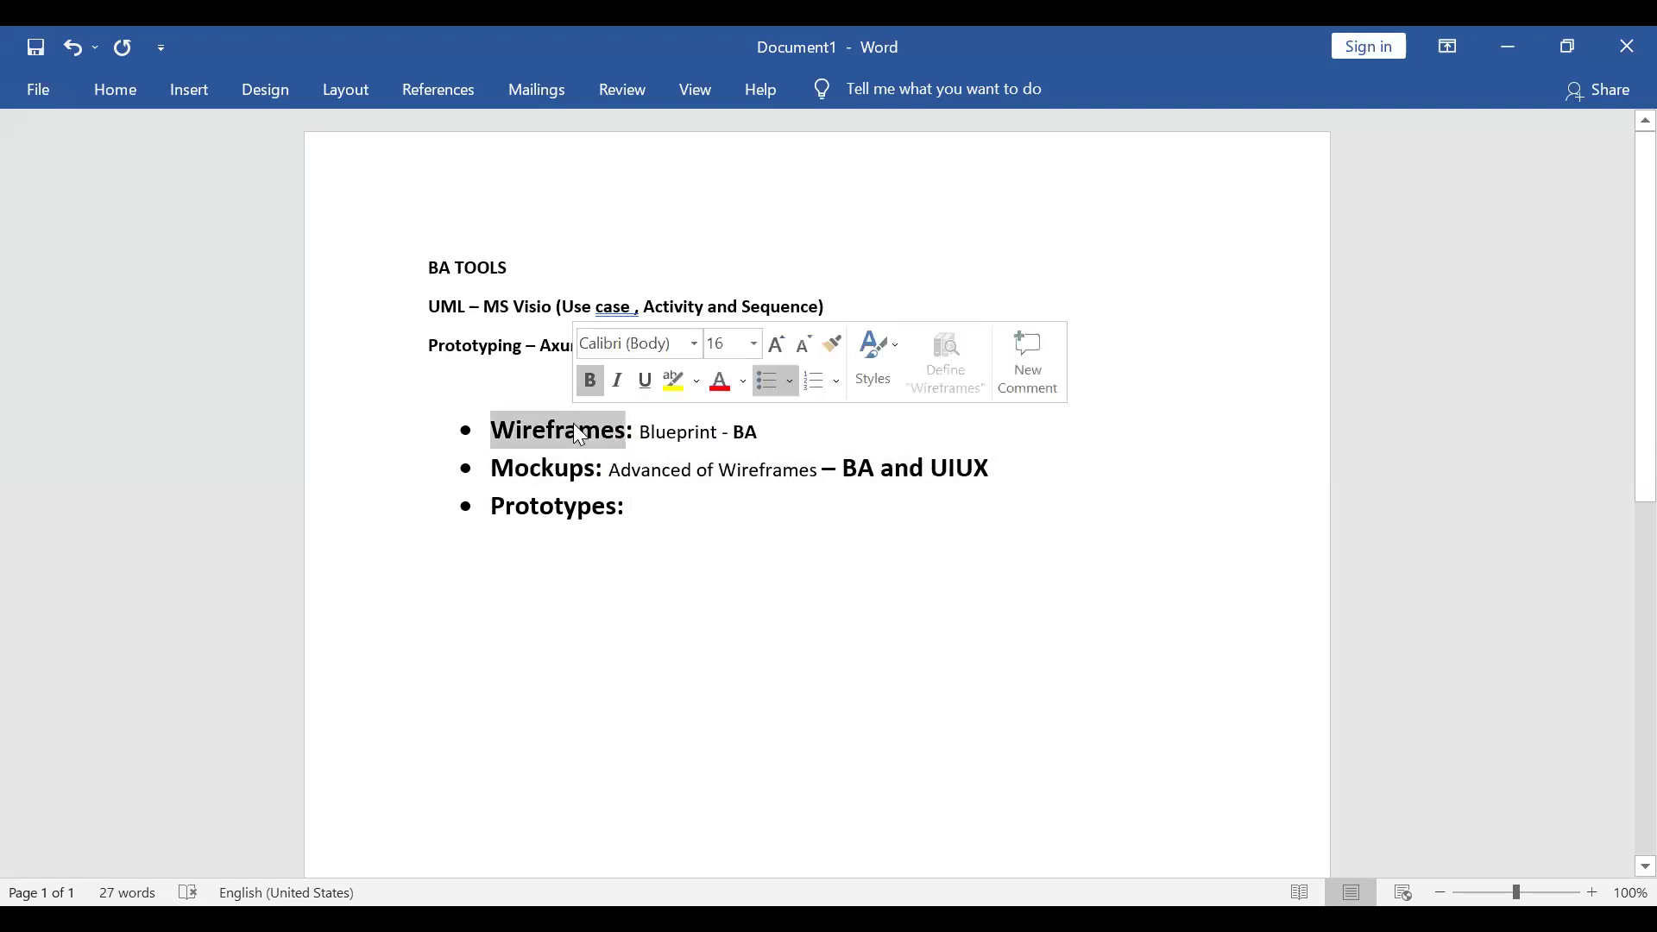
click(582, 432)
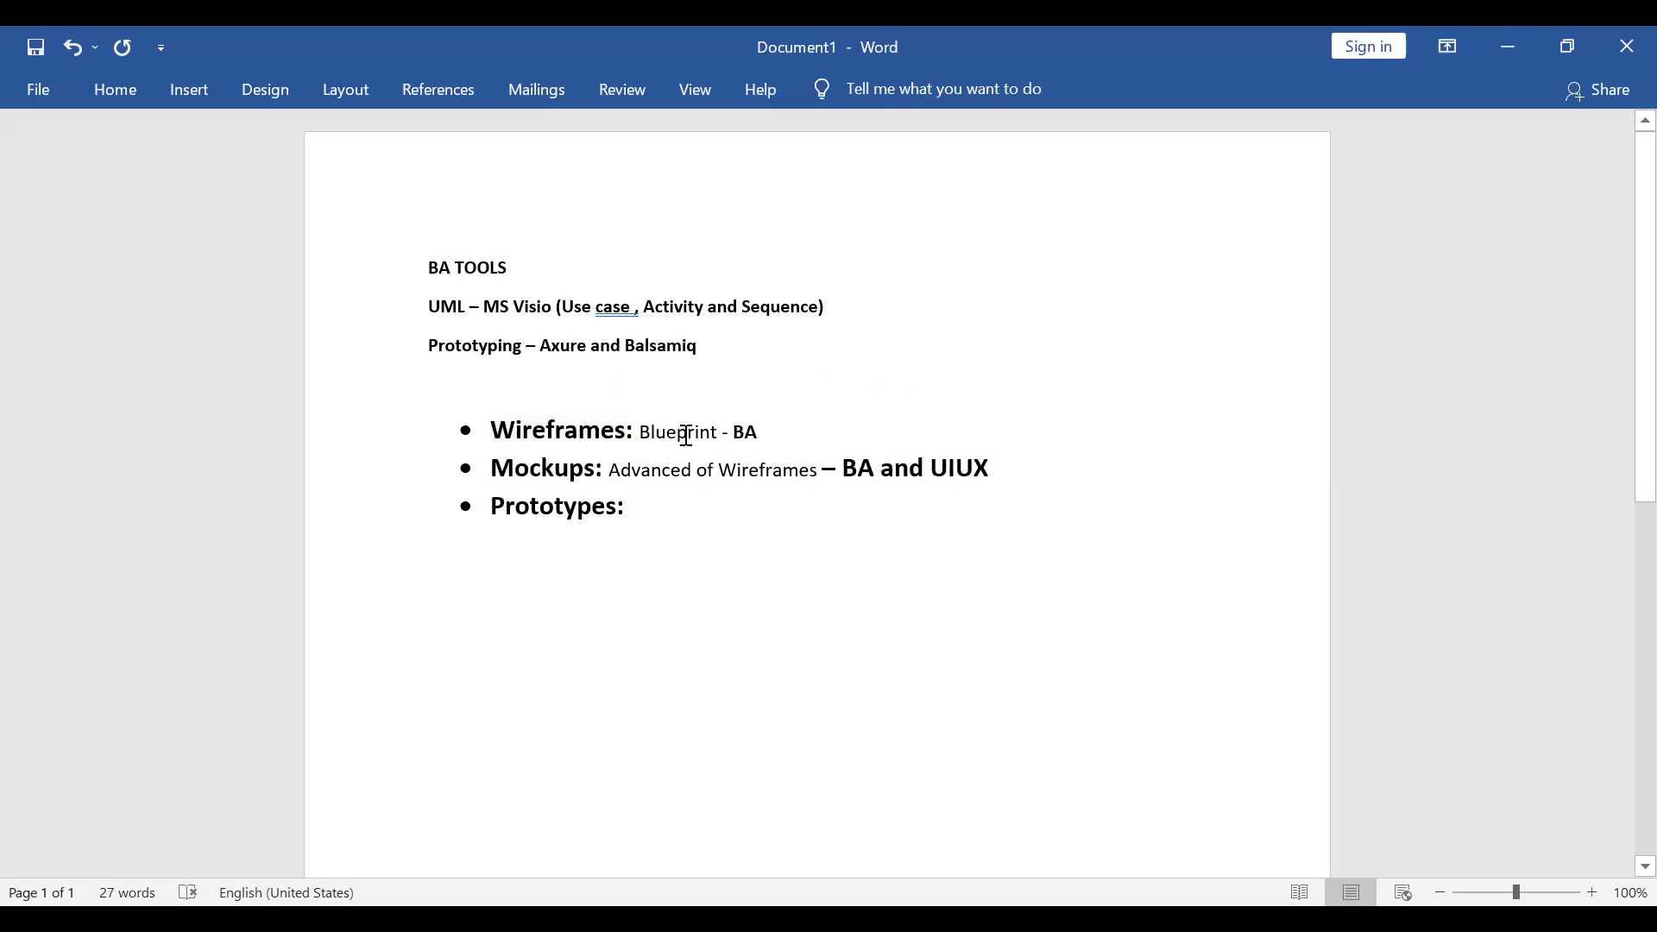
double_click(583, 467)
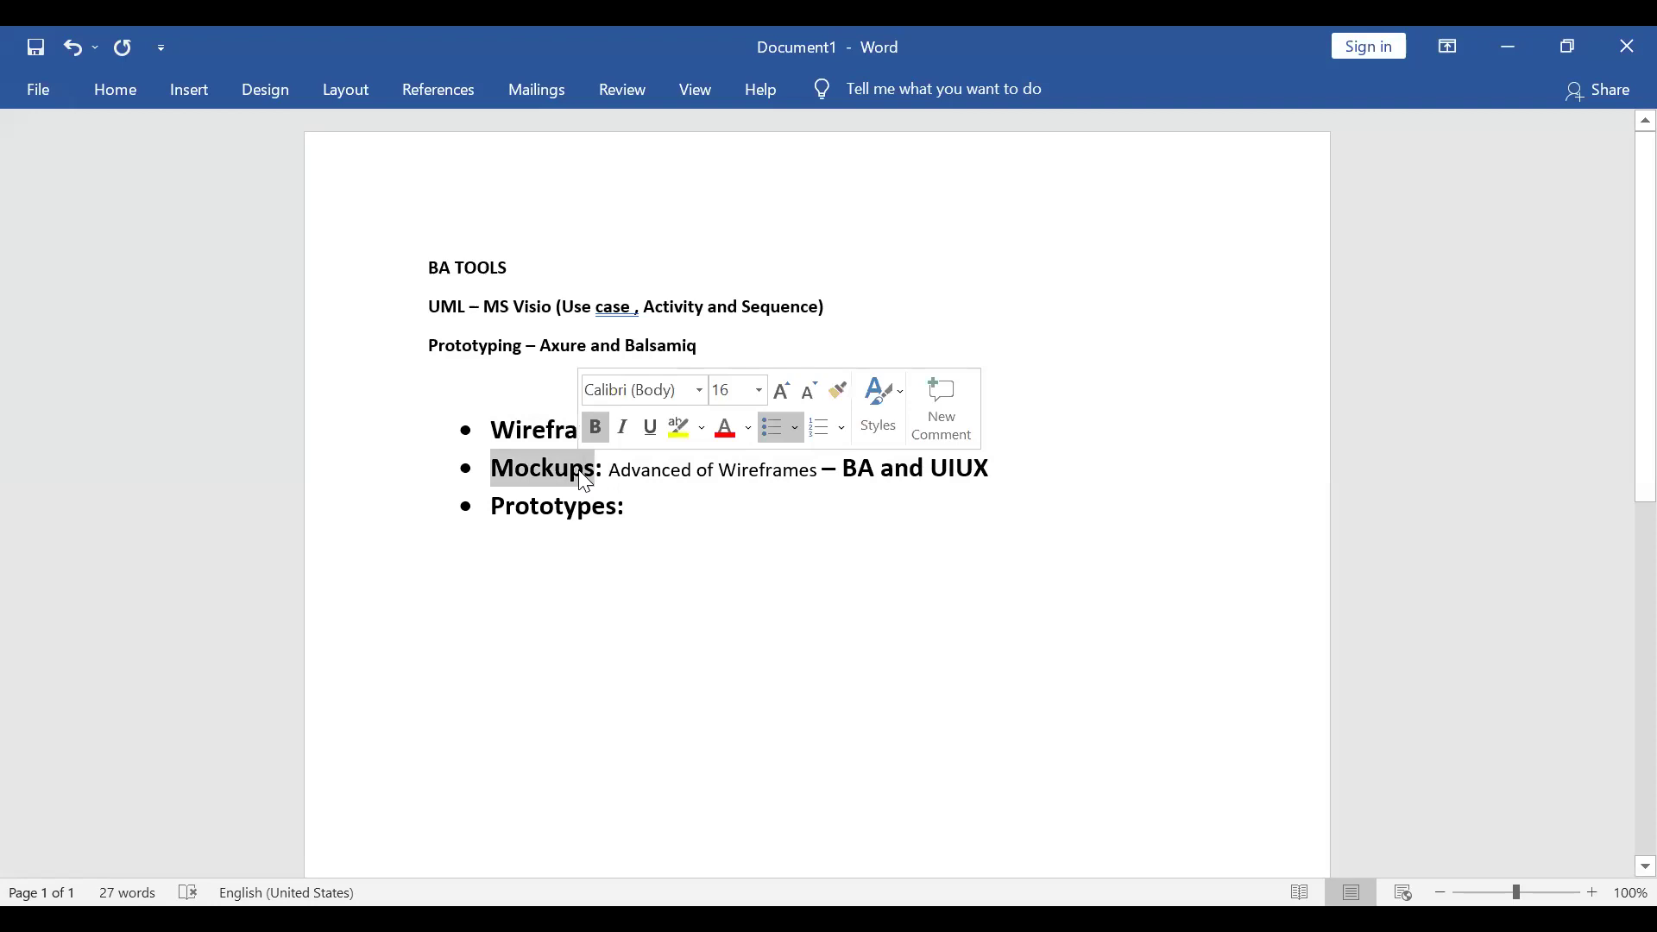
click(619, 507)
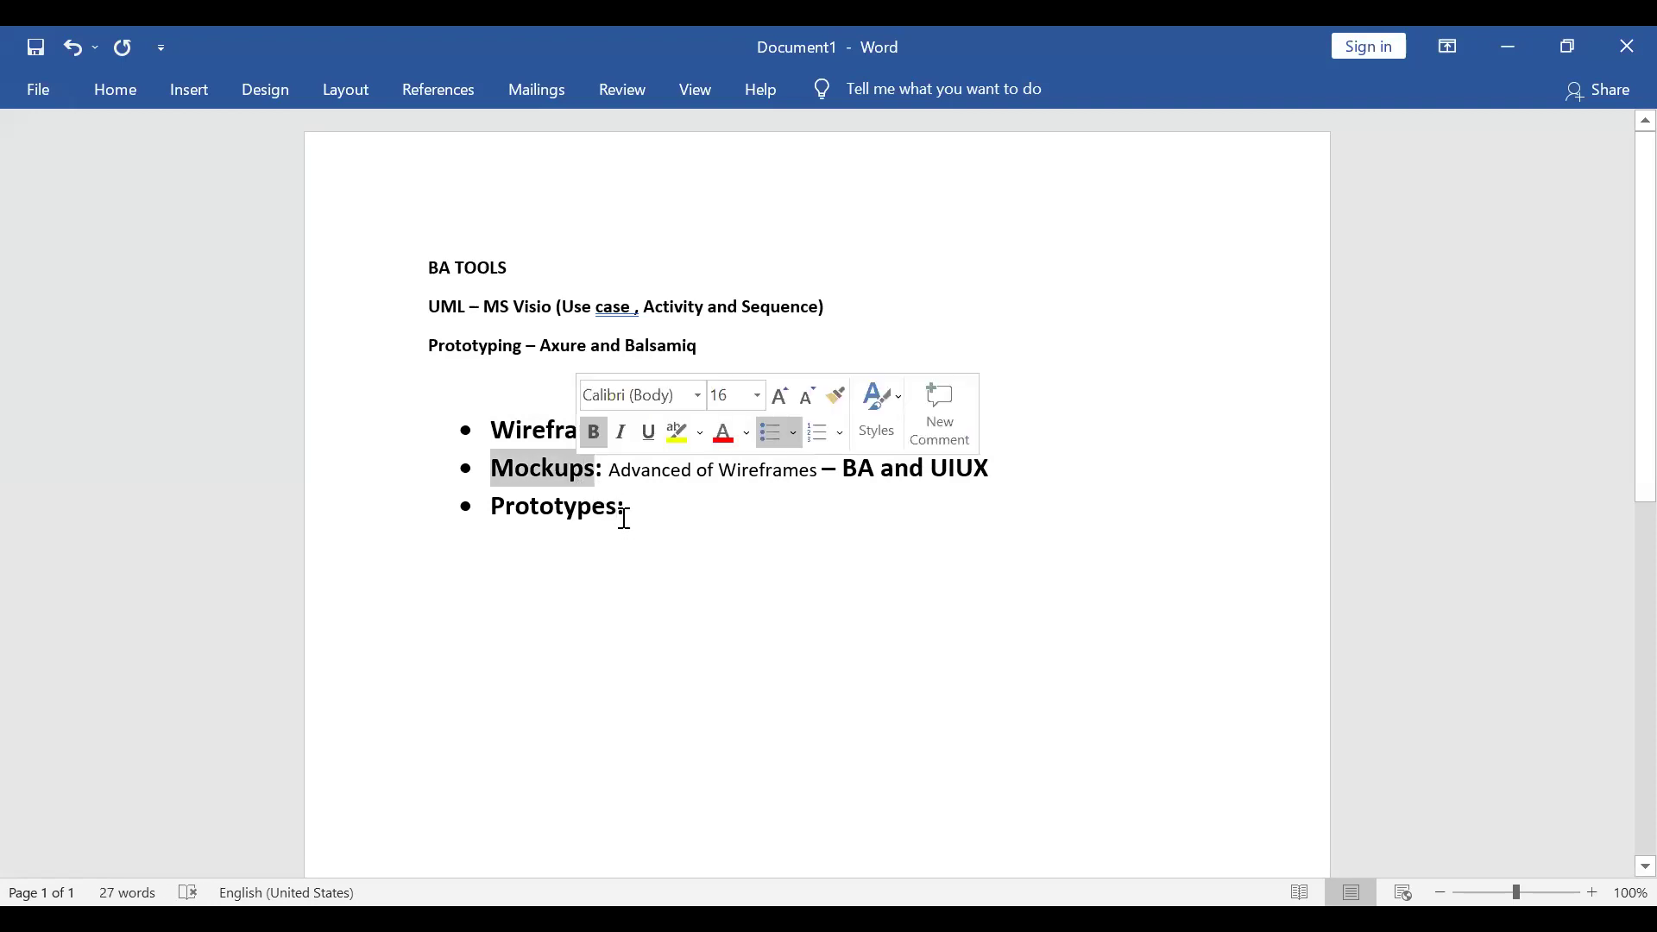
click(619, 509)
drag(640, 515, 464, 516)
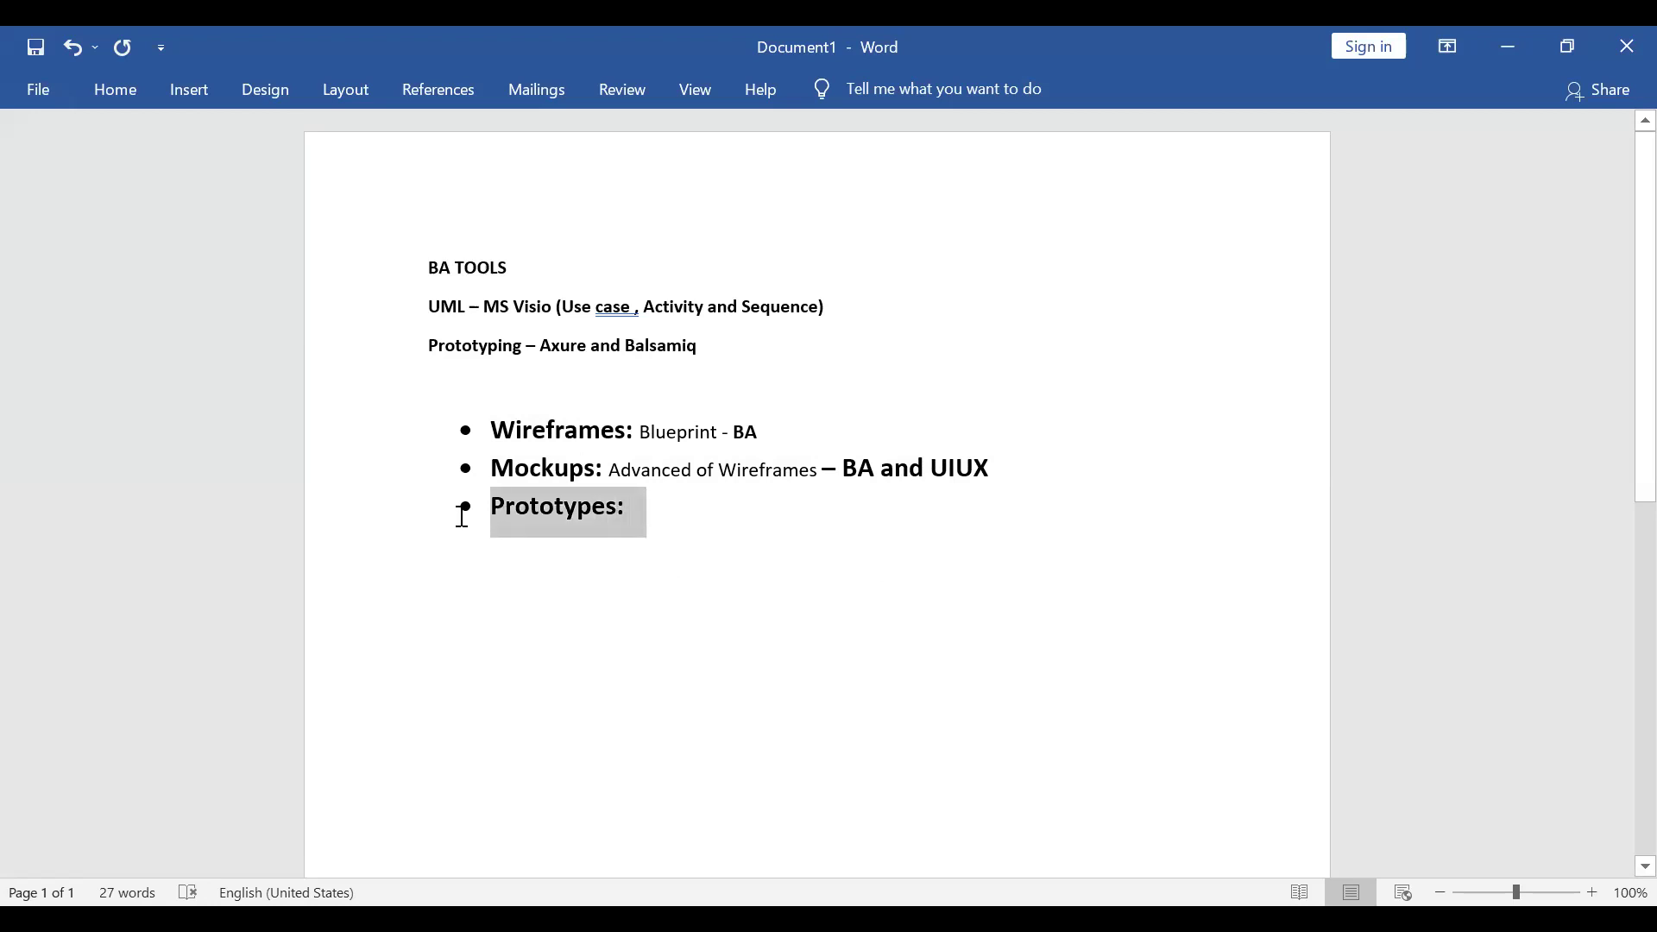
Step: Add "UIUX and Devp" after the Prototypes bullet's colon, correcting the mistyped words
click(679, 590)
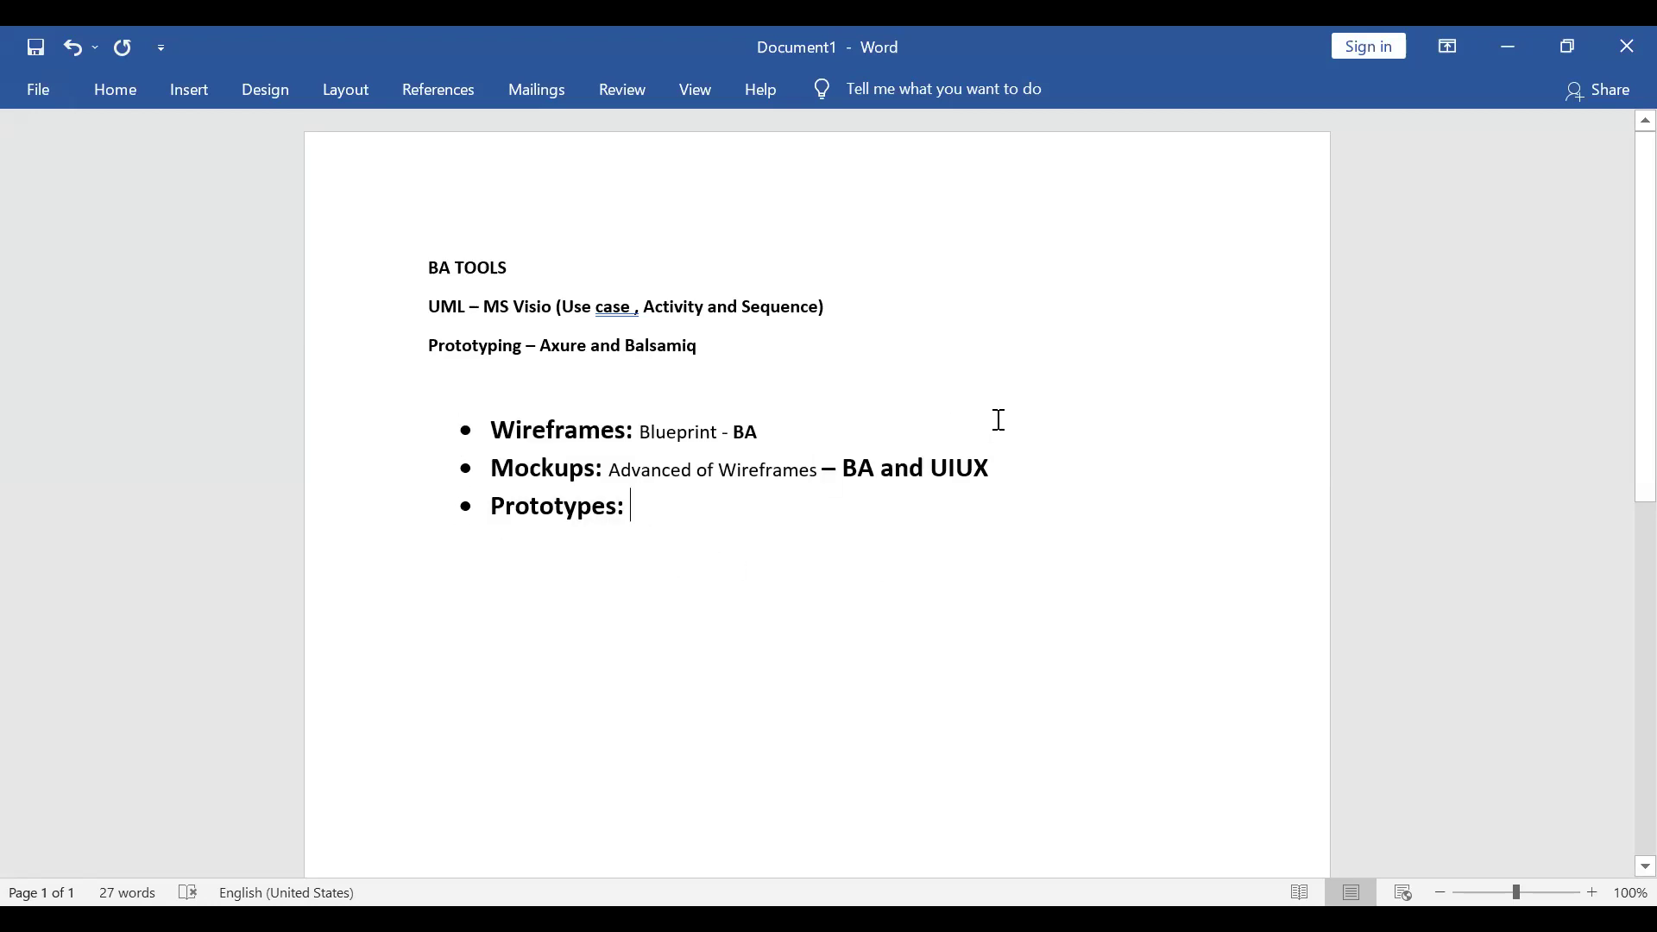
text(U)
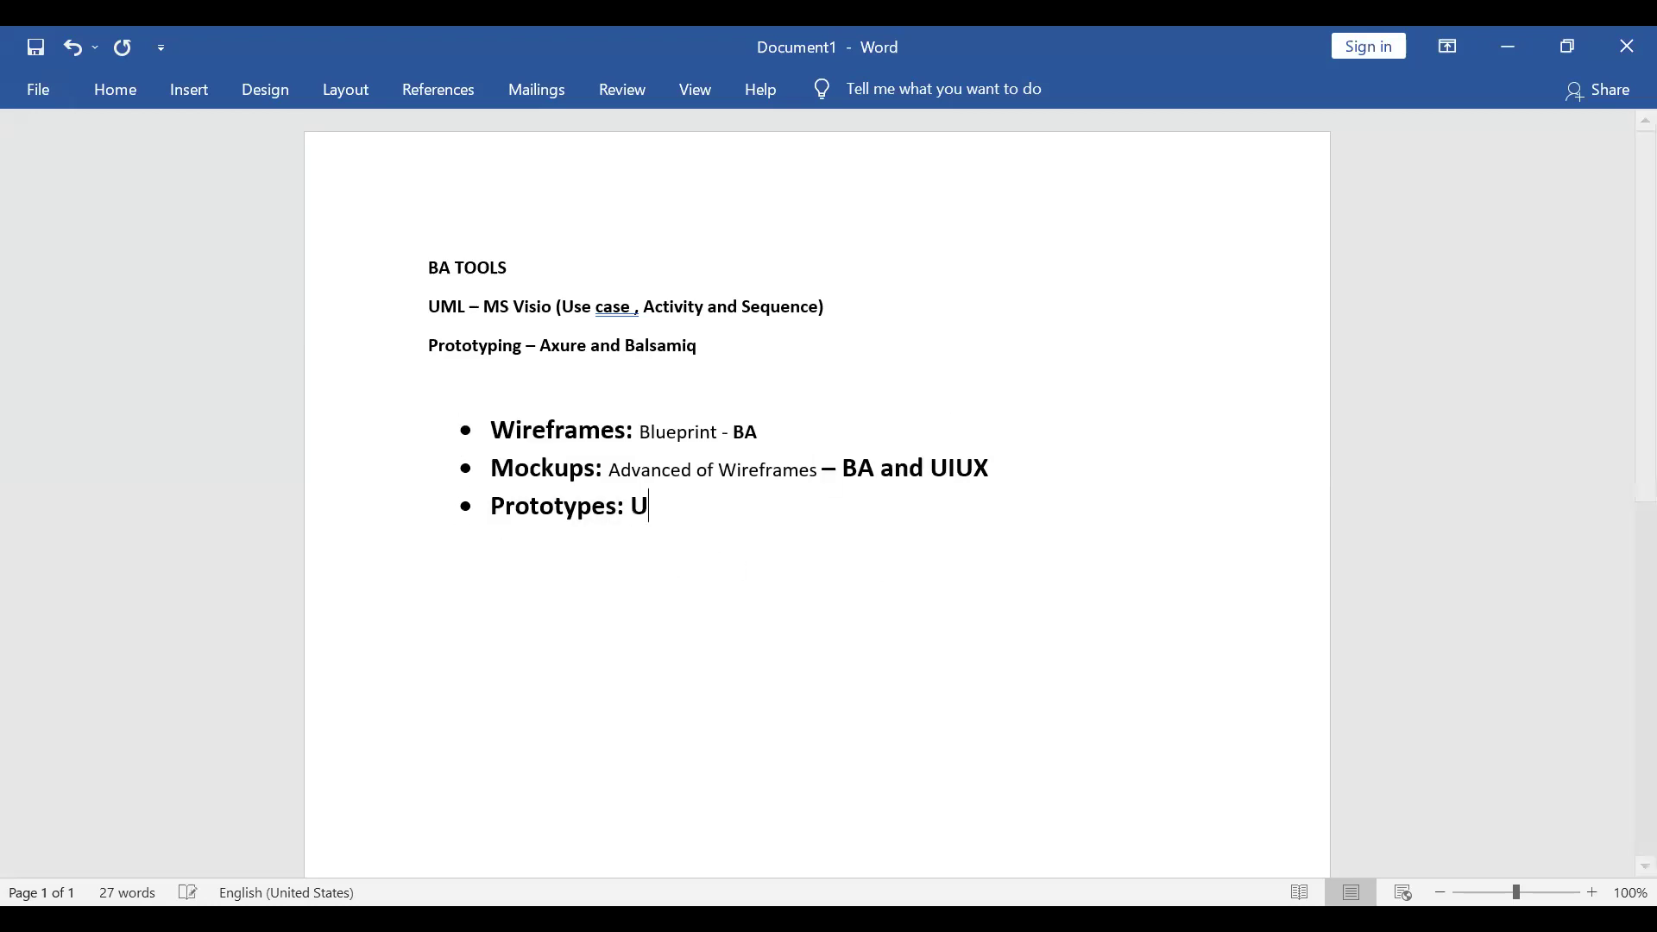
text(IUX abd DEvp)
key(BackSpace)
key(BackSpace)
key(BackSpace)
key(BackSpace)
key(BackSpace)
key(BackSpace)
key(BackSpace)
text(nd Devp)
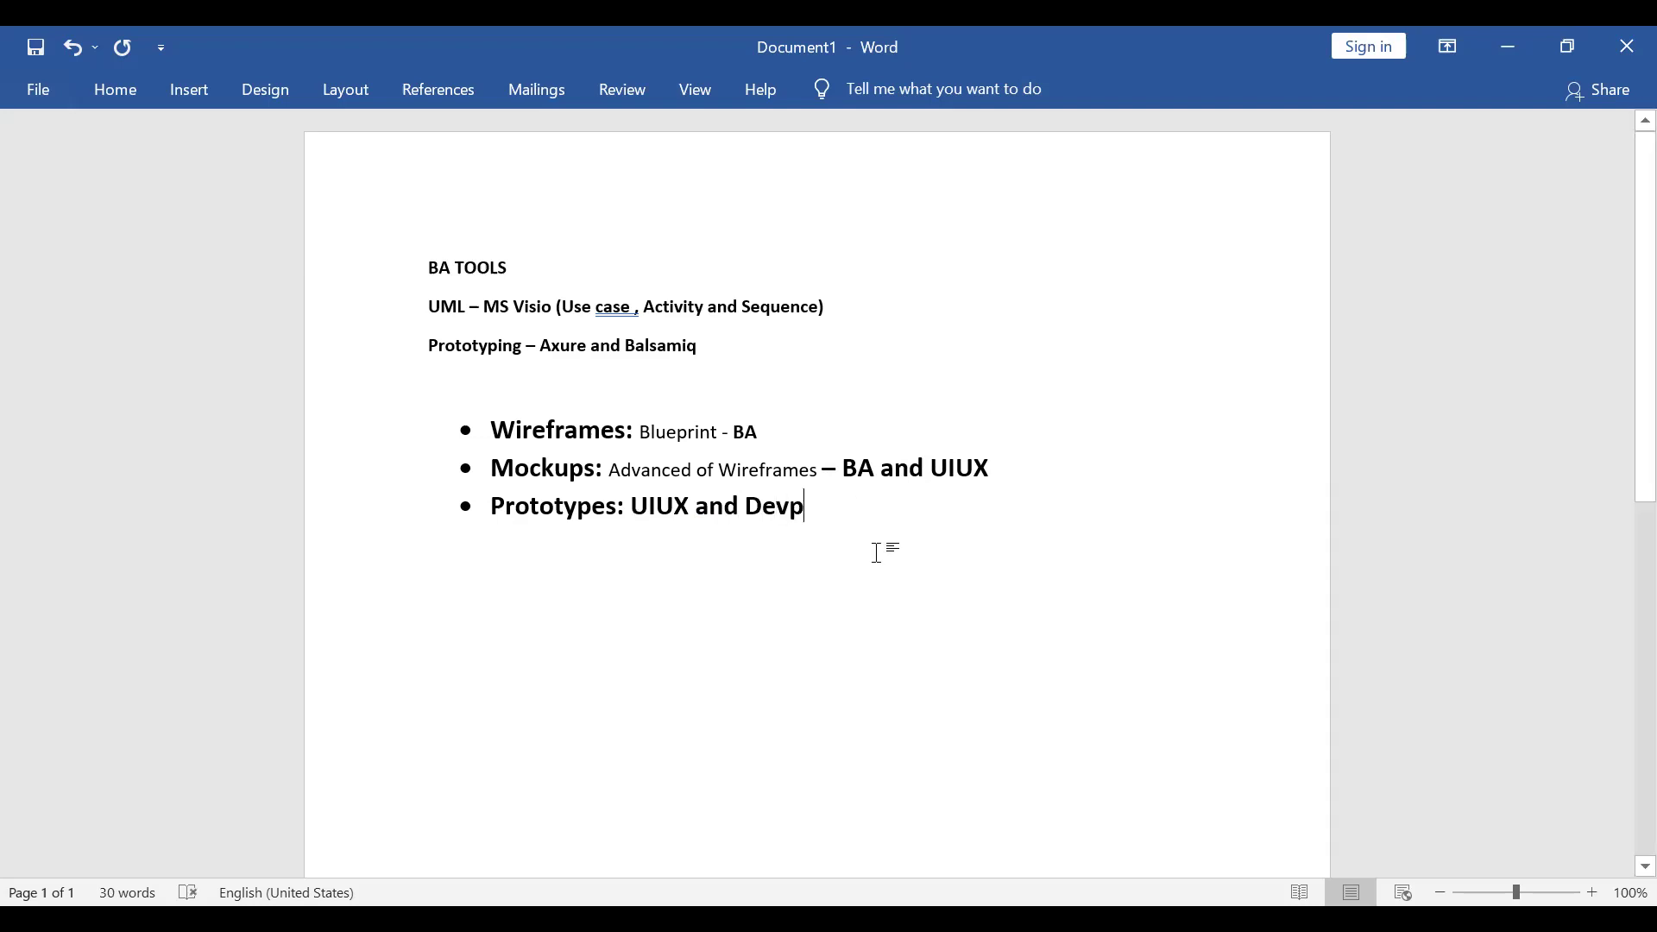
Step: Examine the descriptions and responsible roles in the Wireframes, Mockups and Prototypes bullets, highlighting each part in turn
drag(837, 505, 796, 511)
click(972, 536)
triple_click(626, 435)
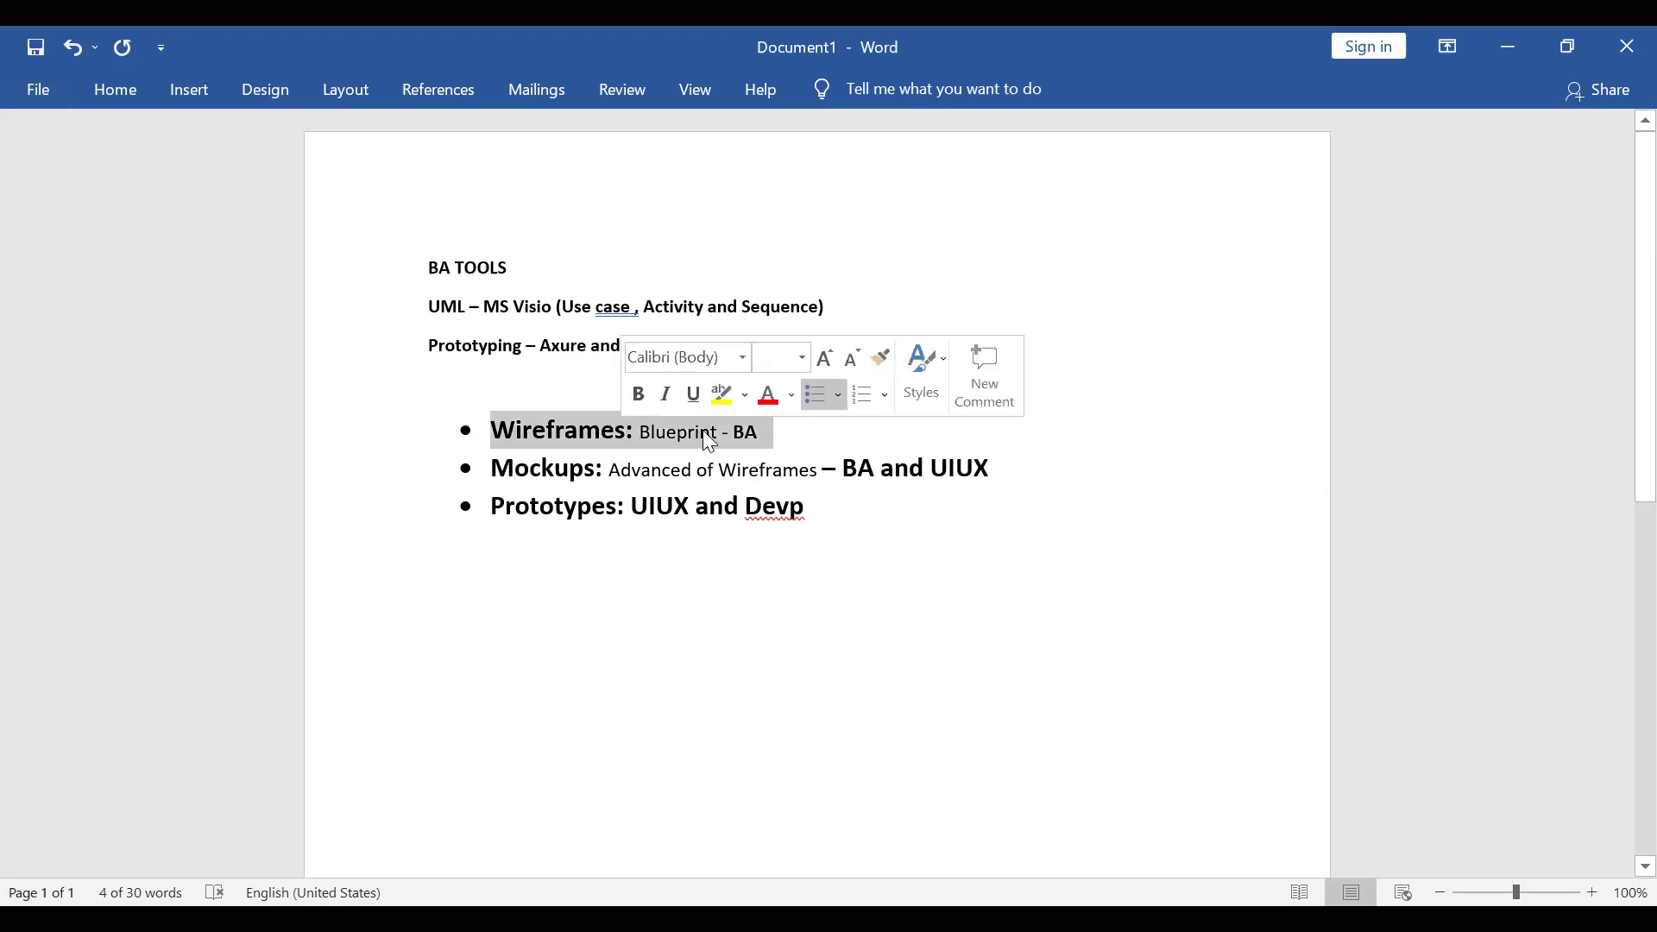
click(734, 433)
drag(761, 432, 773, 432)
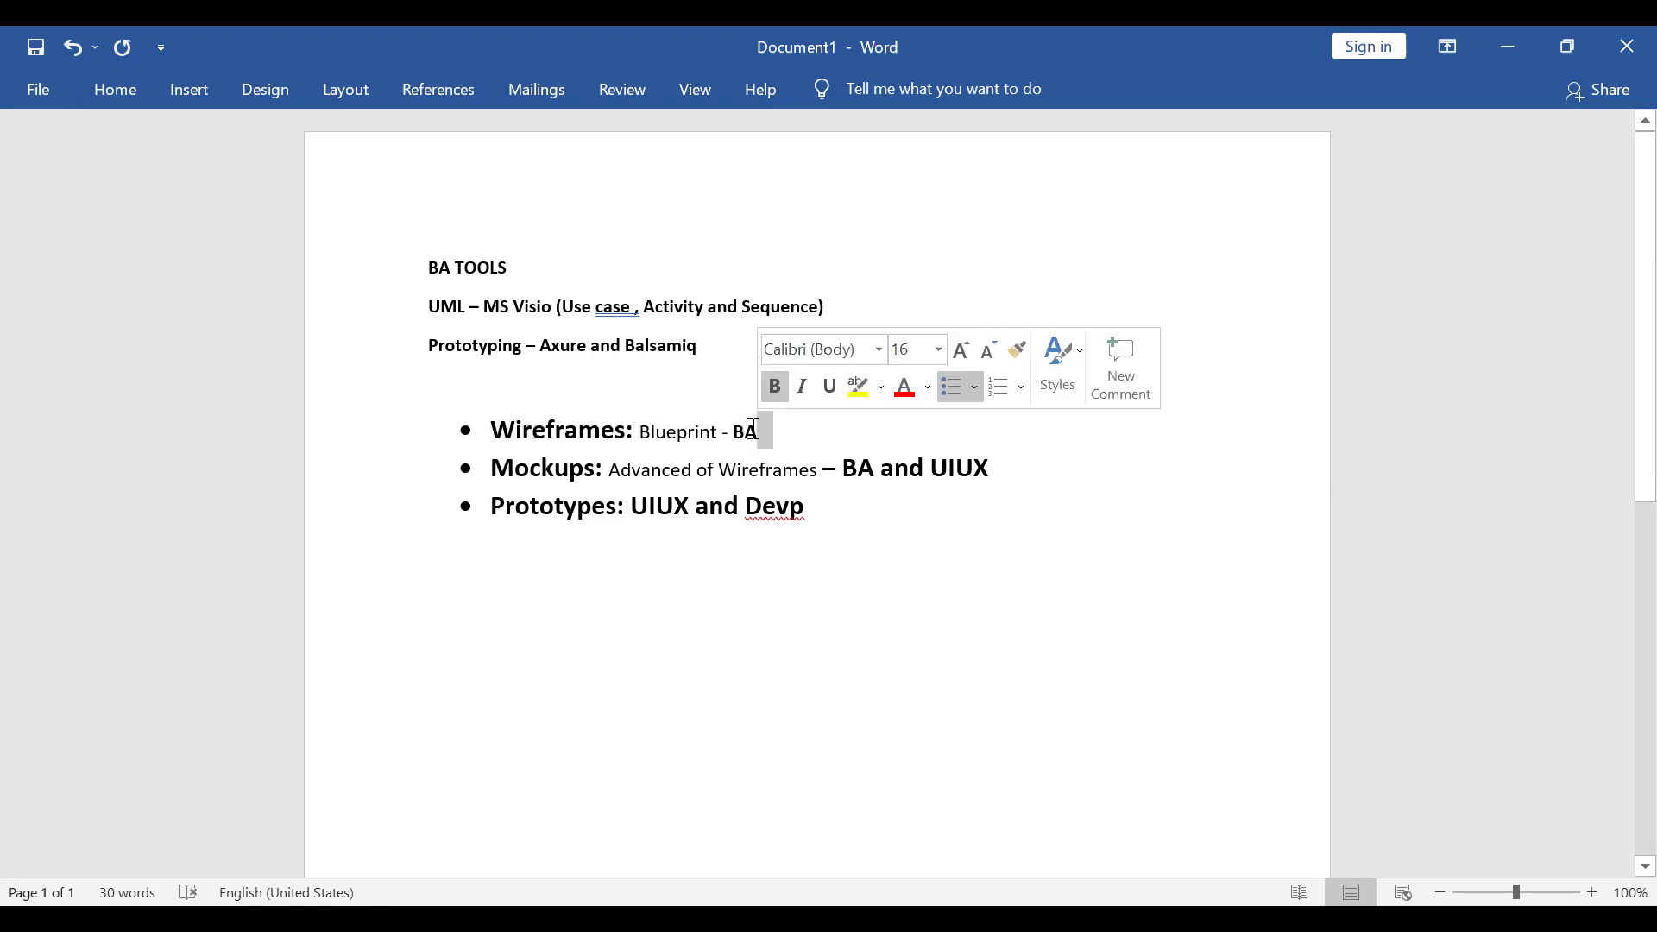
double_click(755, 431)
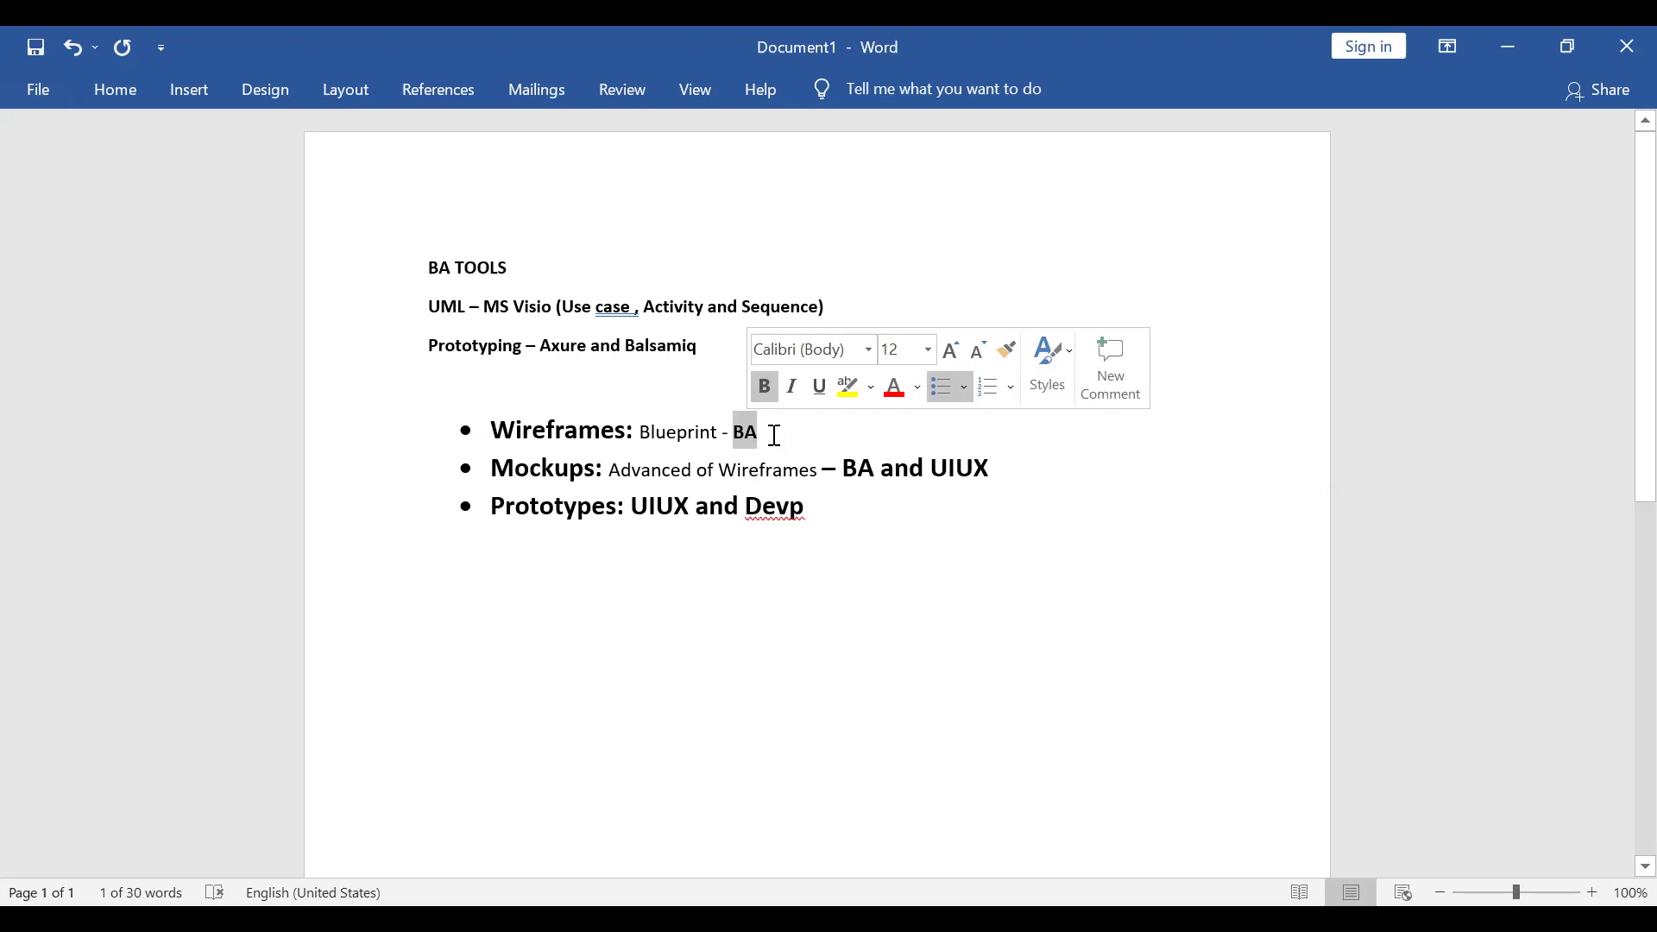
click(774, 436)
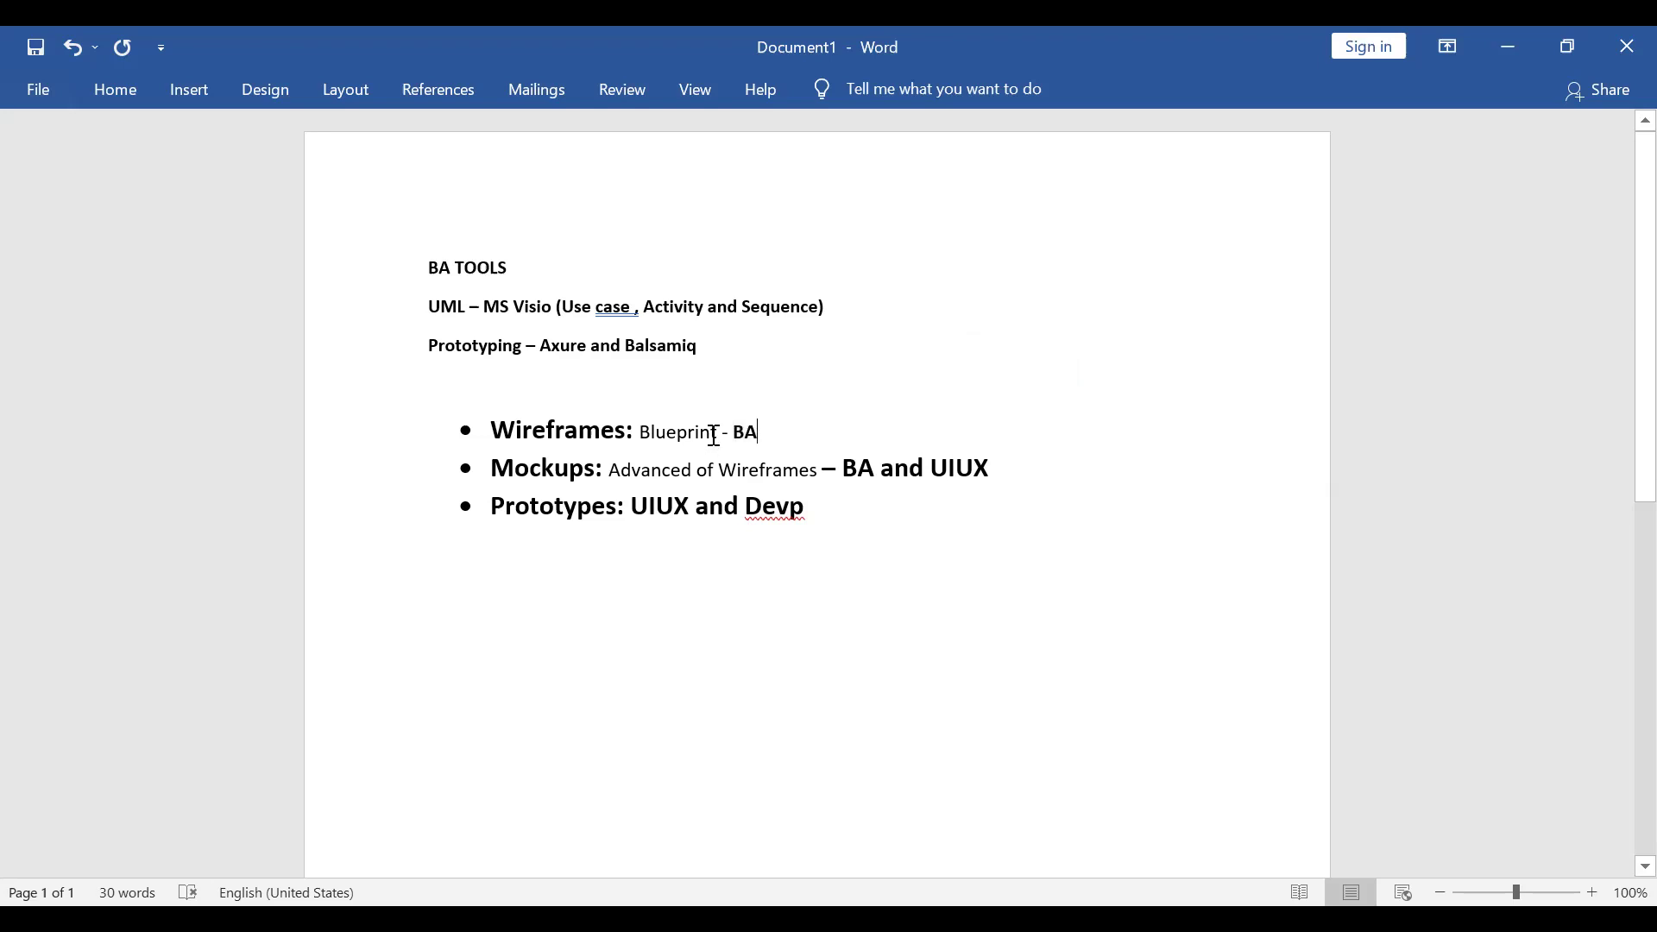
triple_click(791, 446)
click(792, 446)
double_click(797, 469)
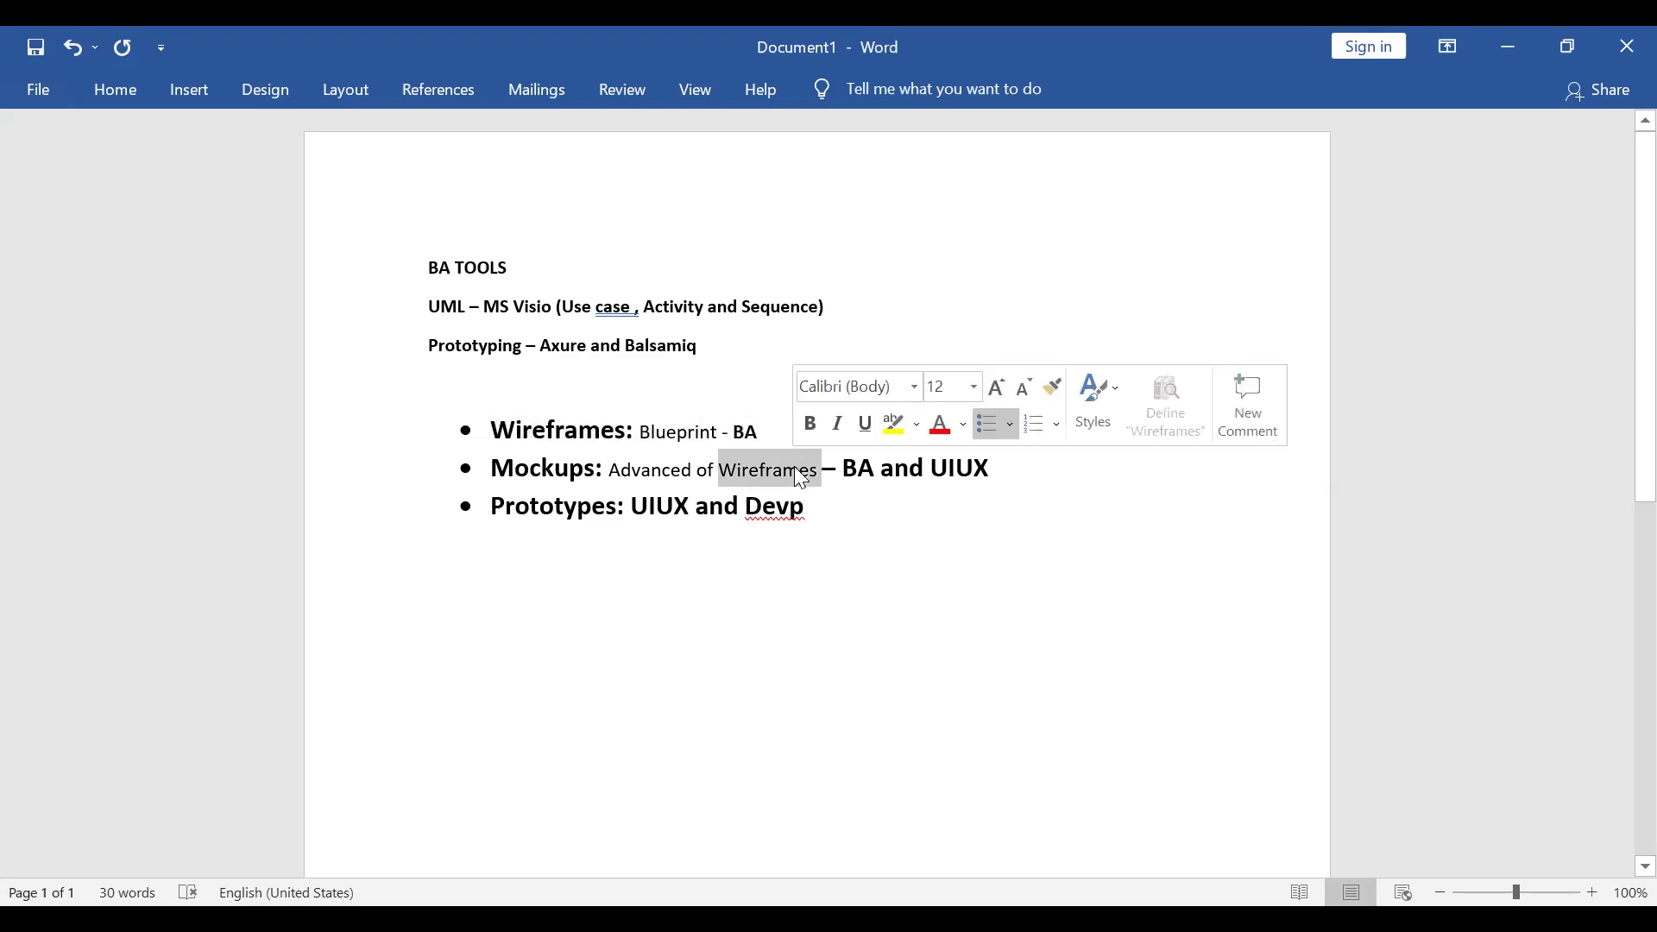
triple_click(797, 469)
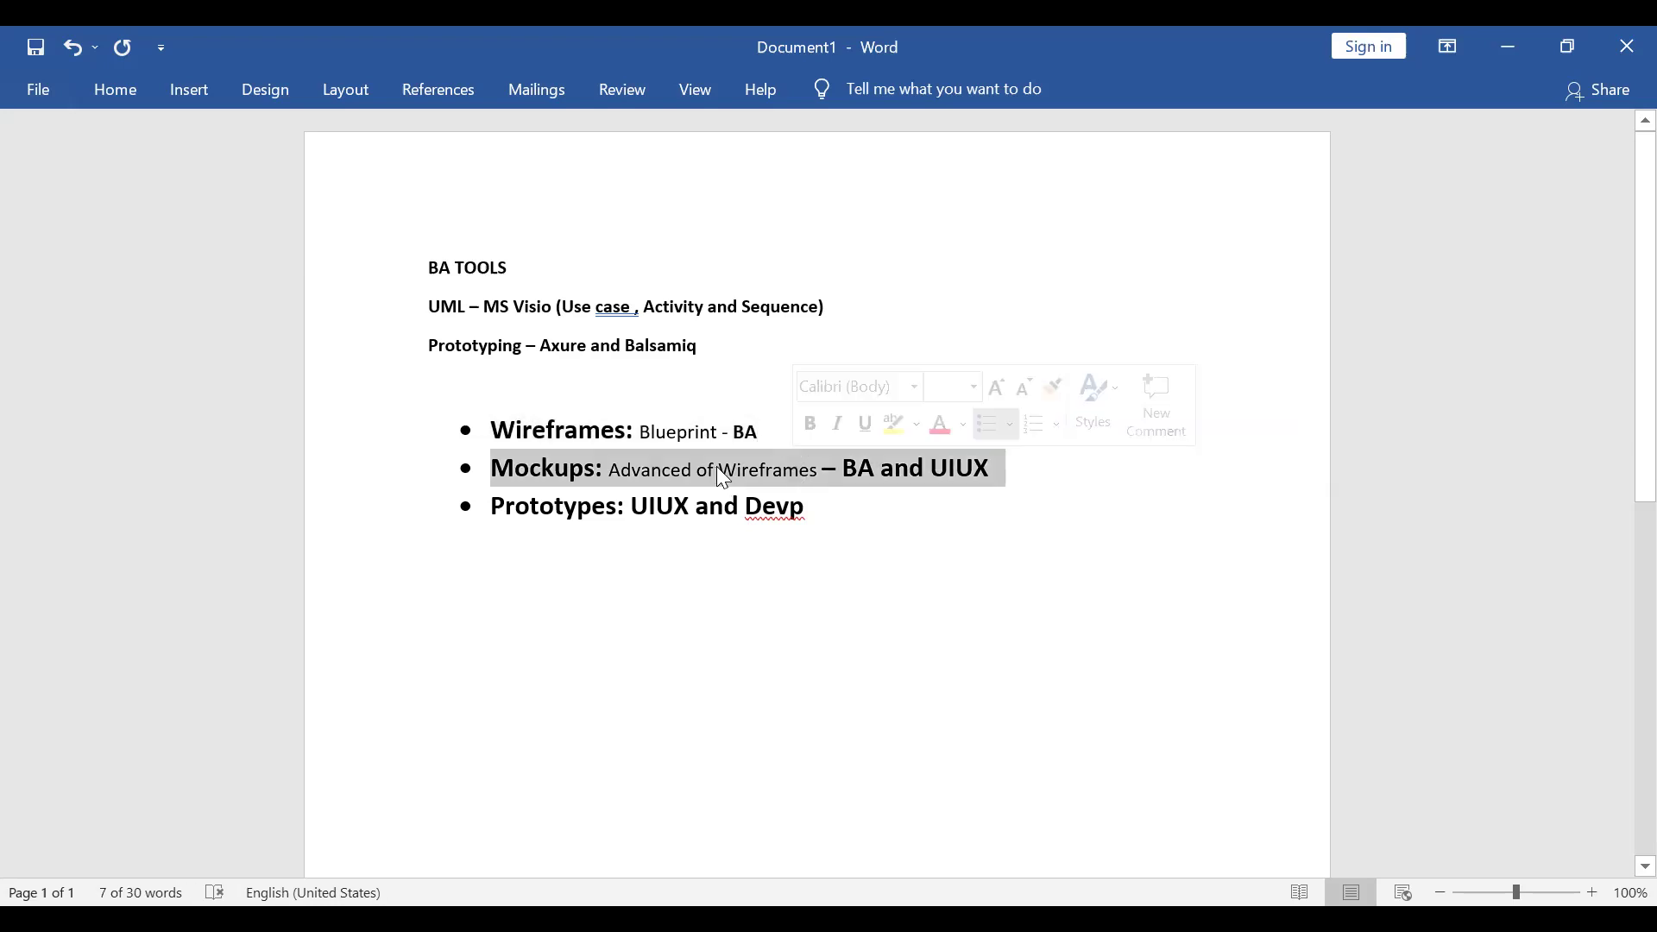
click(830, 507)
drag(768, 437, 489, 432)
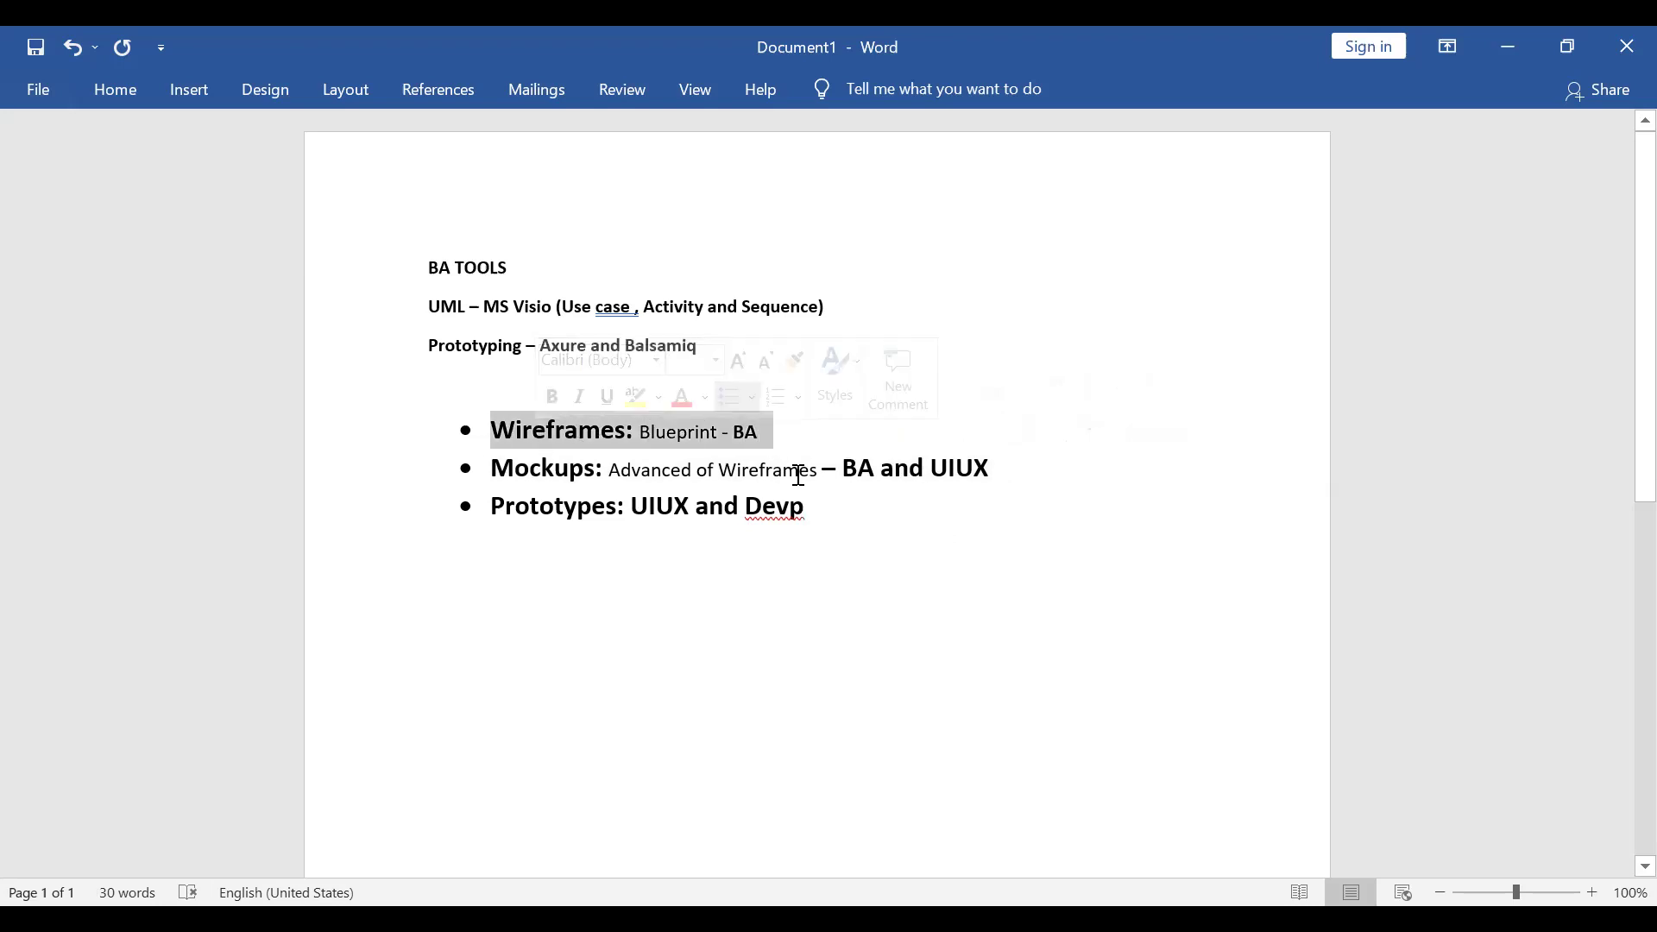
click(799, 468)
drag(817, 469, 543, 470)
click(680, 537)
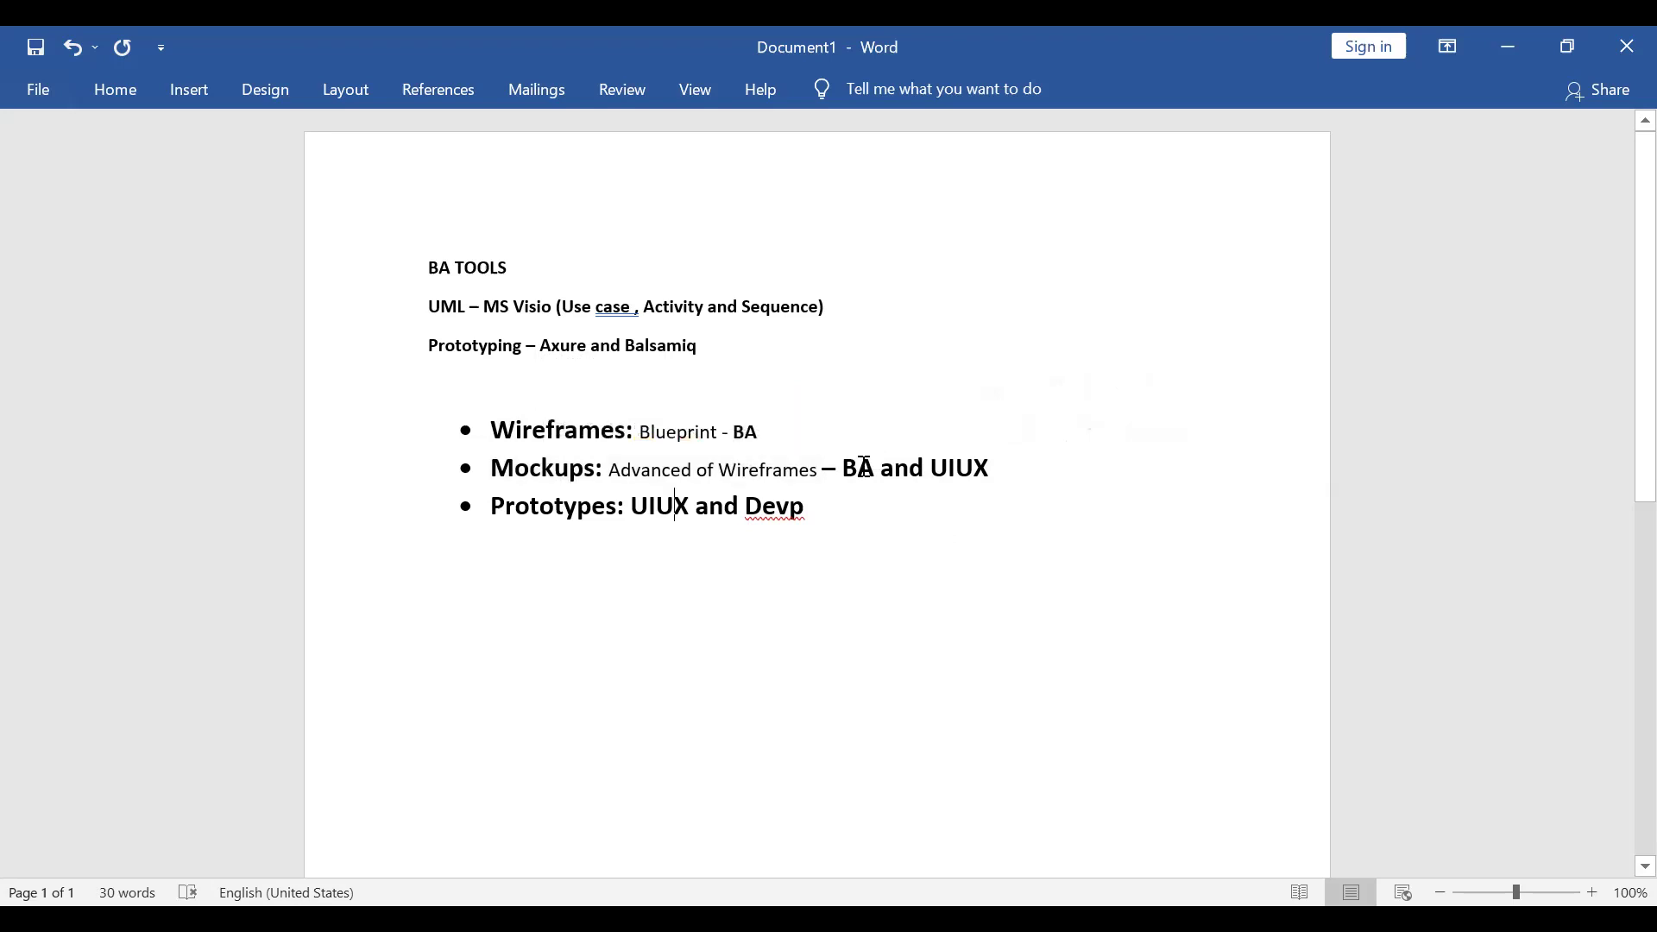
double_click(863, 469)
double_click(960, 474)
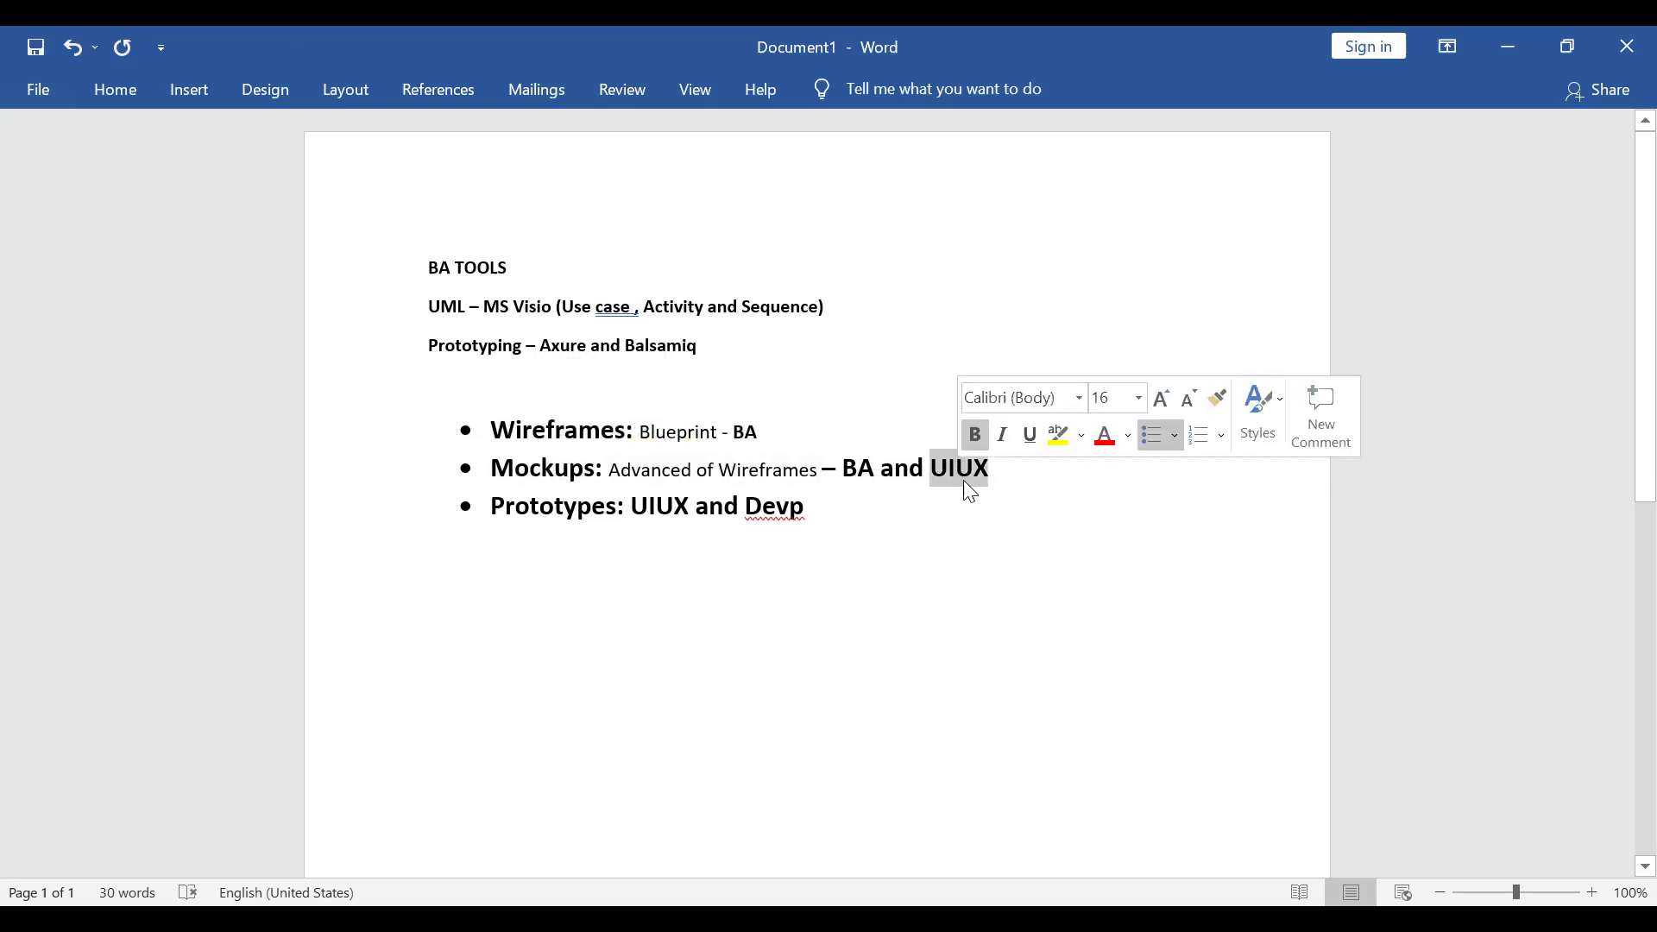
Step: Review the responsible roles at the end of the Mockups bullet and in the Prototypes bullet by highlighting them
double_click(970, 472)
click(980, 510)
drag(993, 470, 592, 543)
triple_click(677, 514)
click(566, 562)
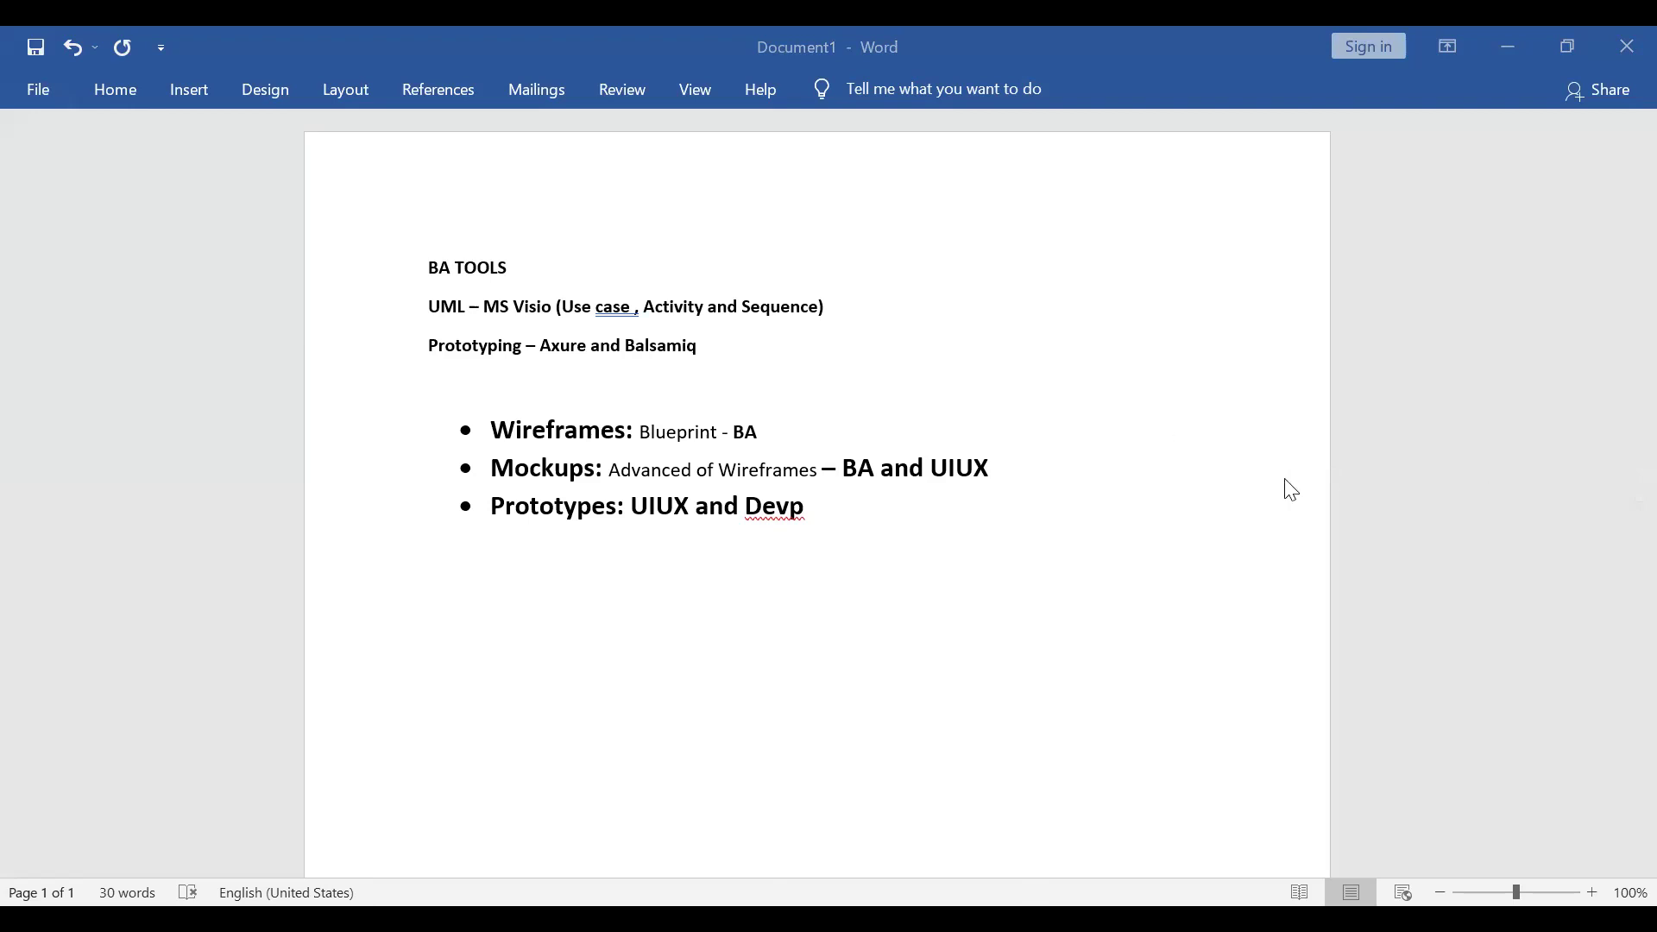
Step: Compare the full Wireframes, Mockups and Prototypes bullets by highlighting each line in turn, returning to Mockups and Prototypes
scroll(1292, 490, down, 1)
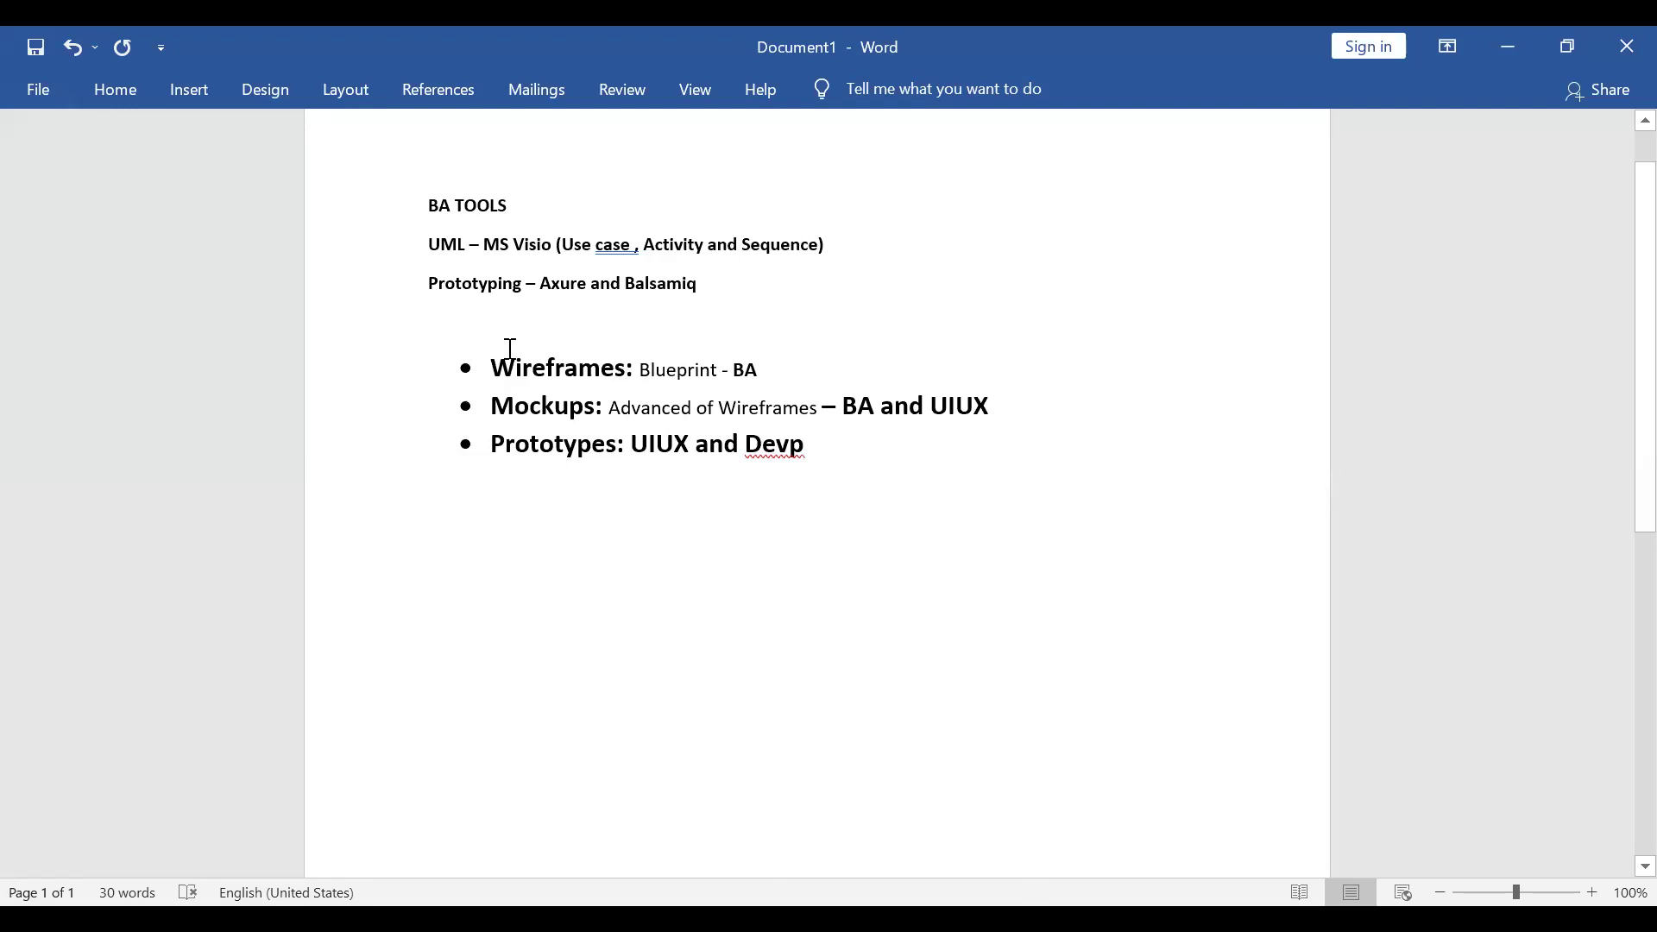
drag(492, 360, 769, 397)
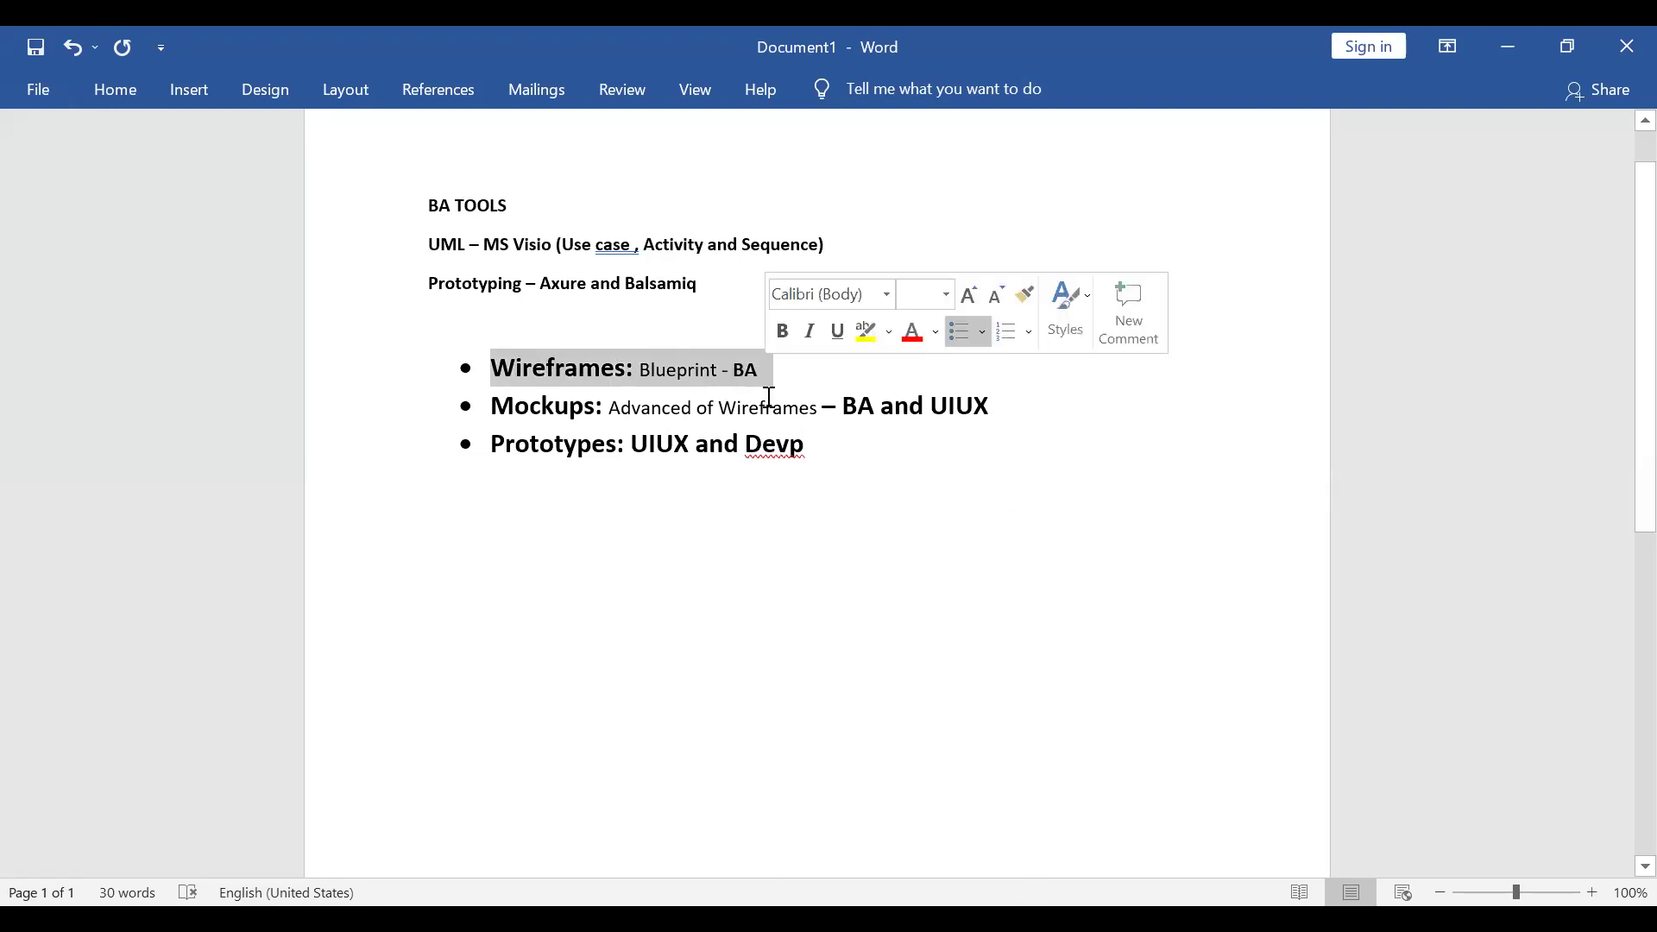
click(743, 399)
drag(494, 401, 969, 409)
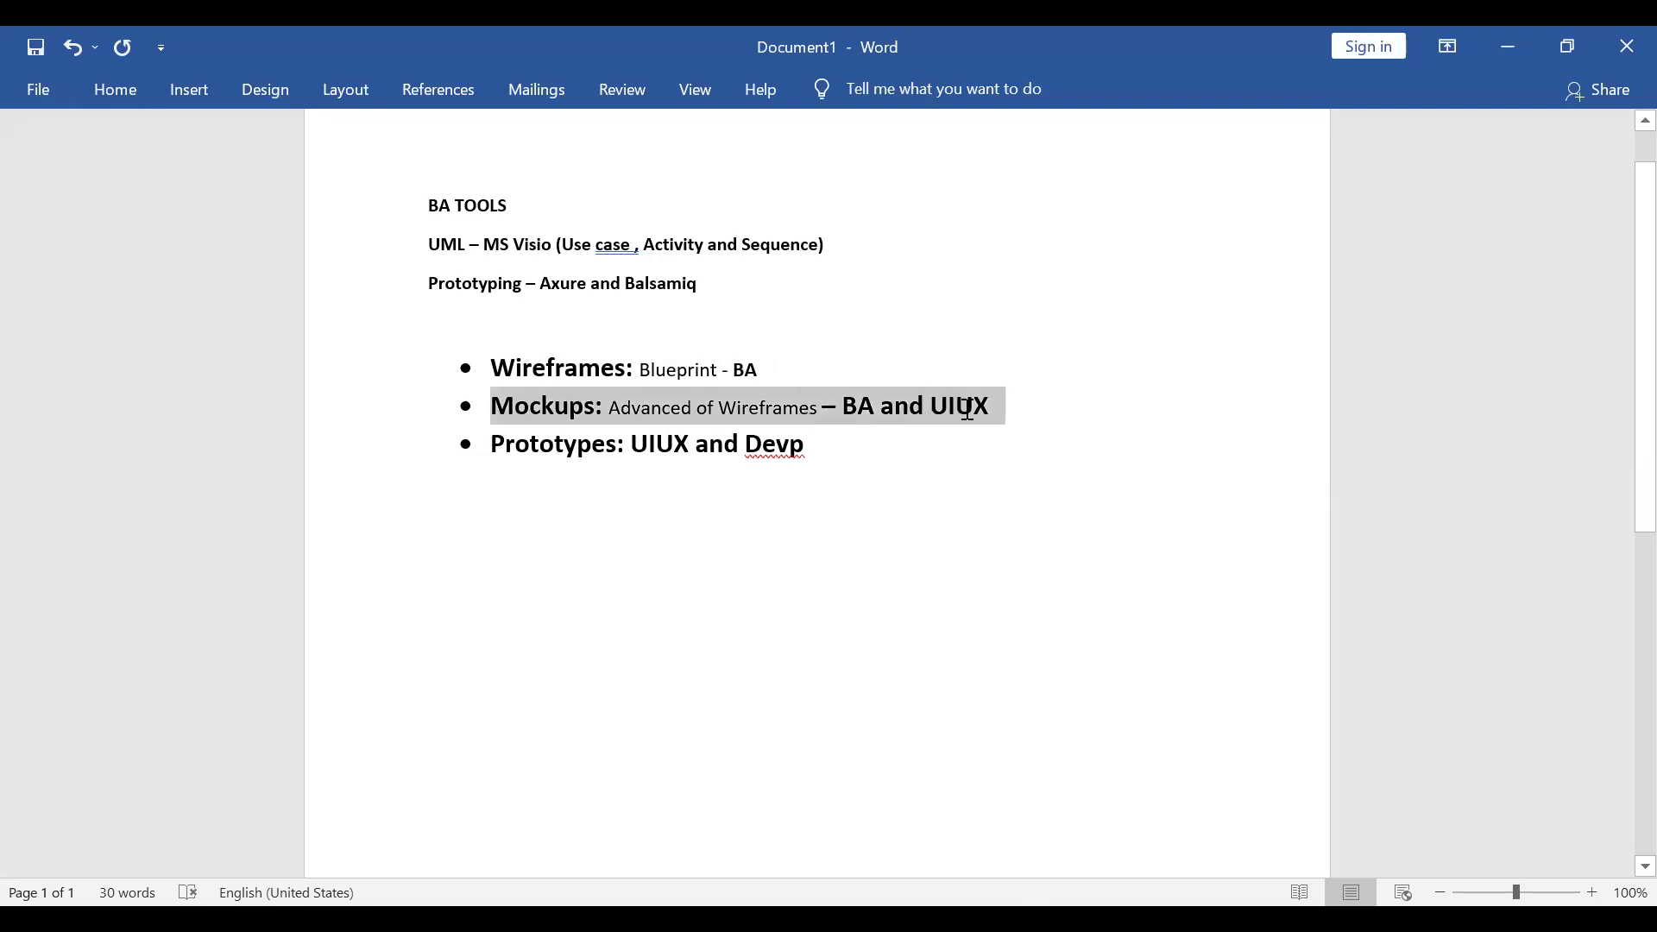
click(940, 487)
drag(812, 450, 528, 438)
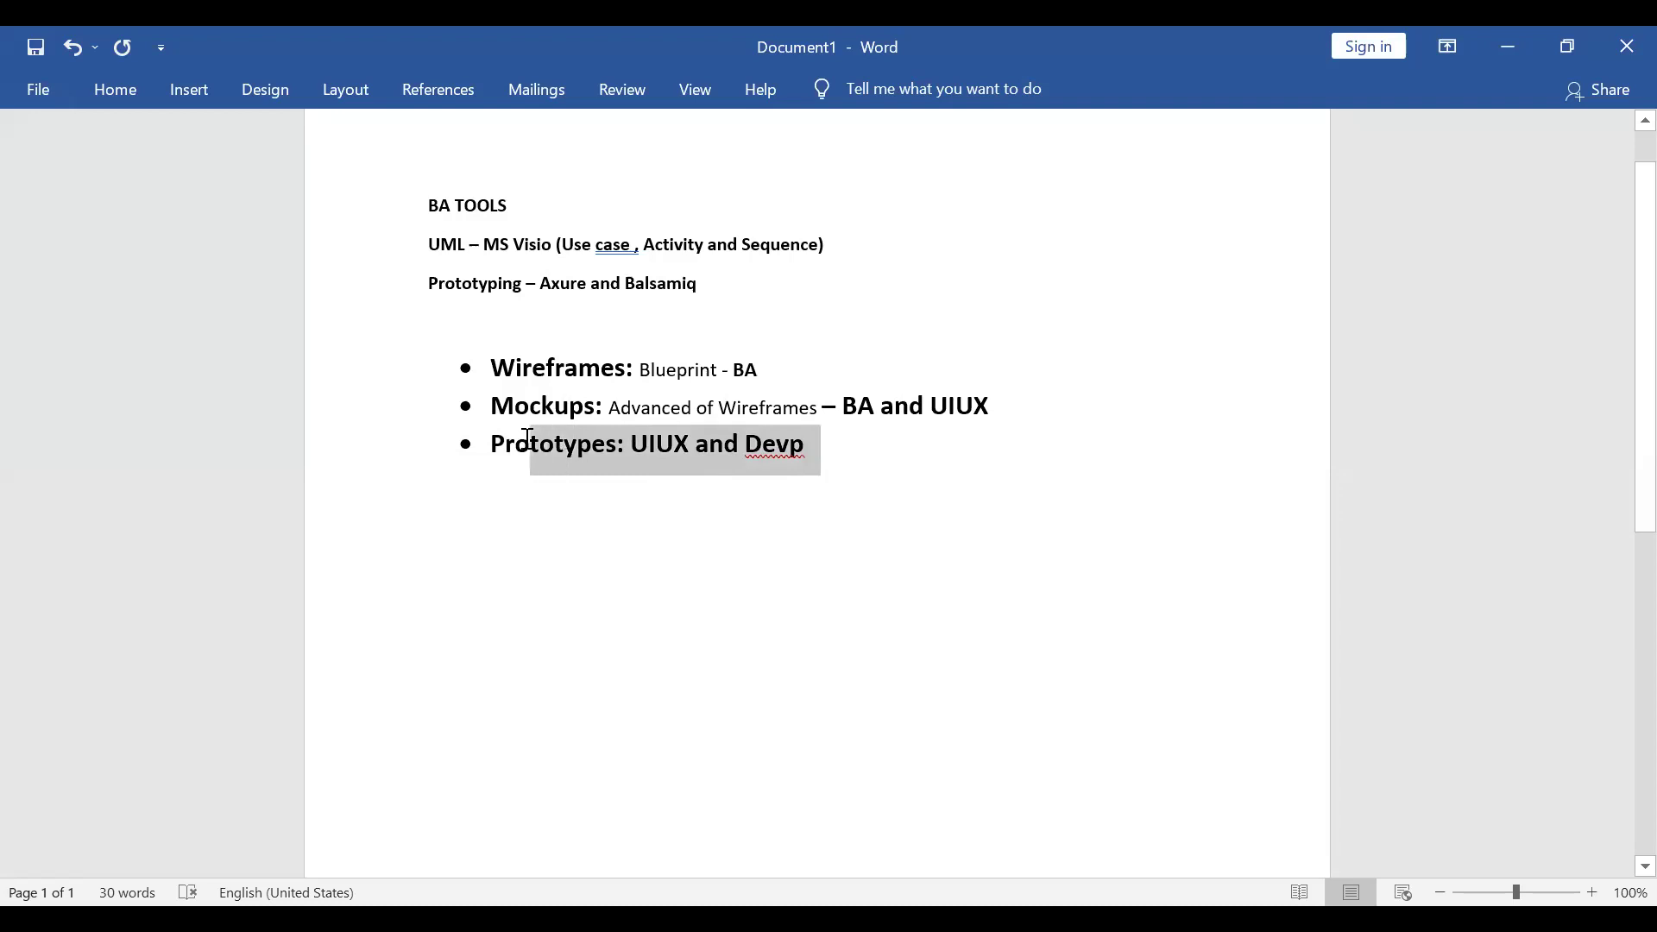
click(614, 517)
double_click(562, 445)
click(589, 526)
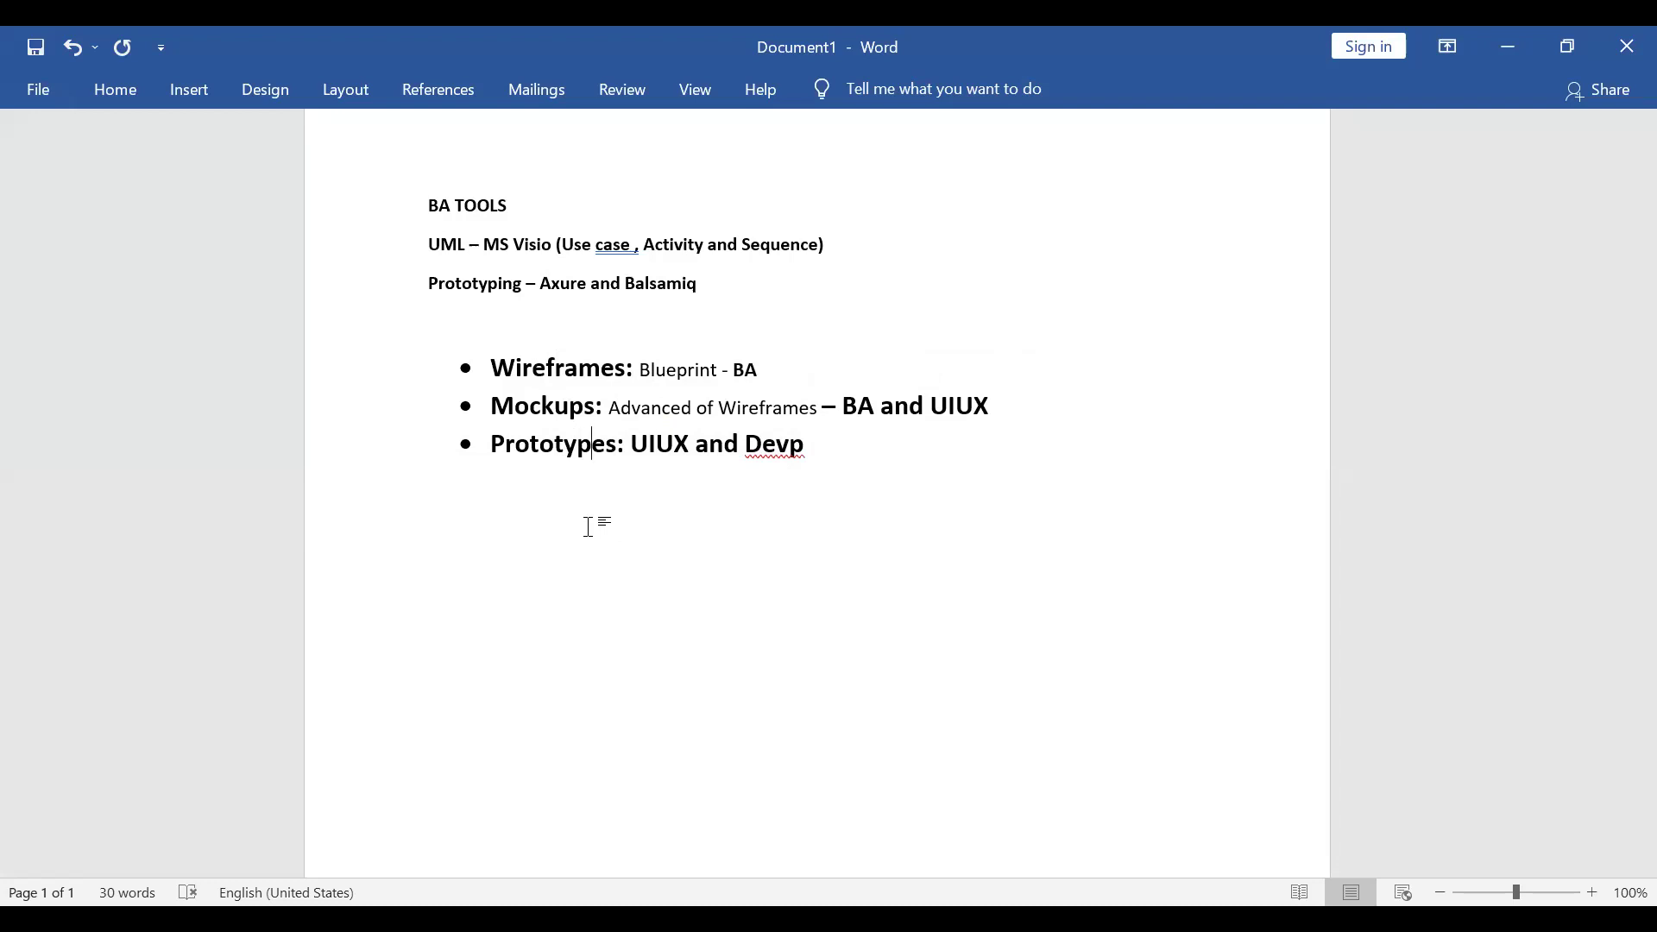
drag(1007, 406, 551, 405)
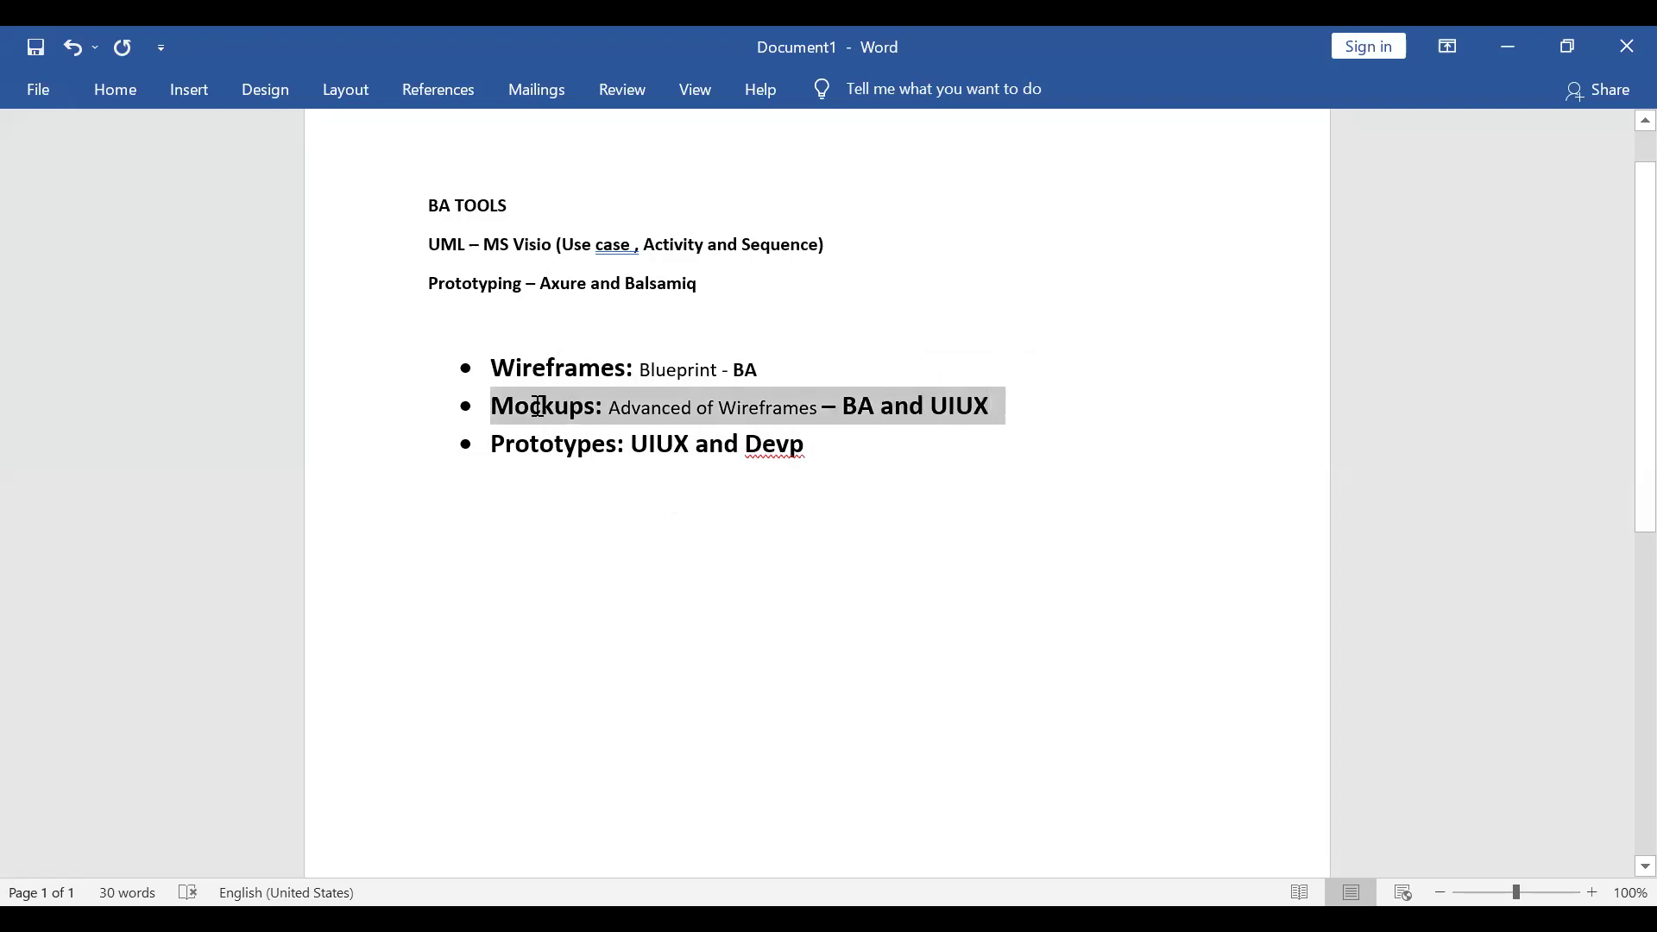
click(885, 439)
drag(804, 443, 492, 437)
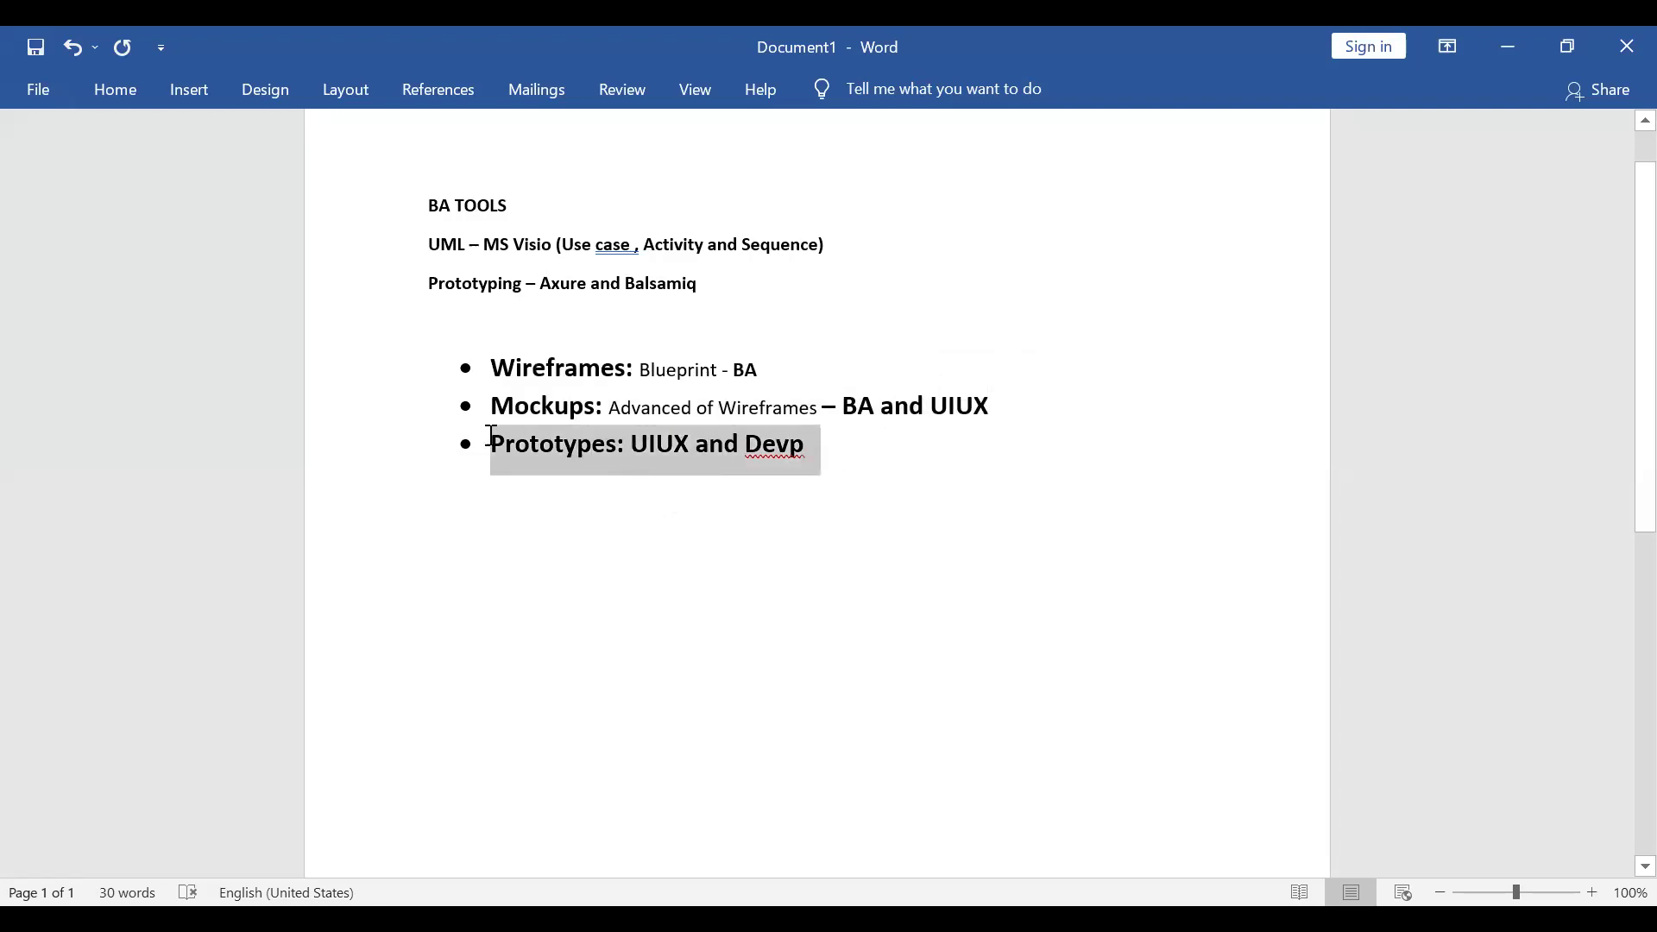
click(602, 632)
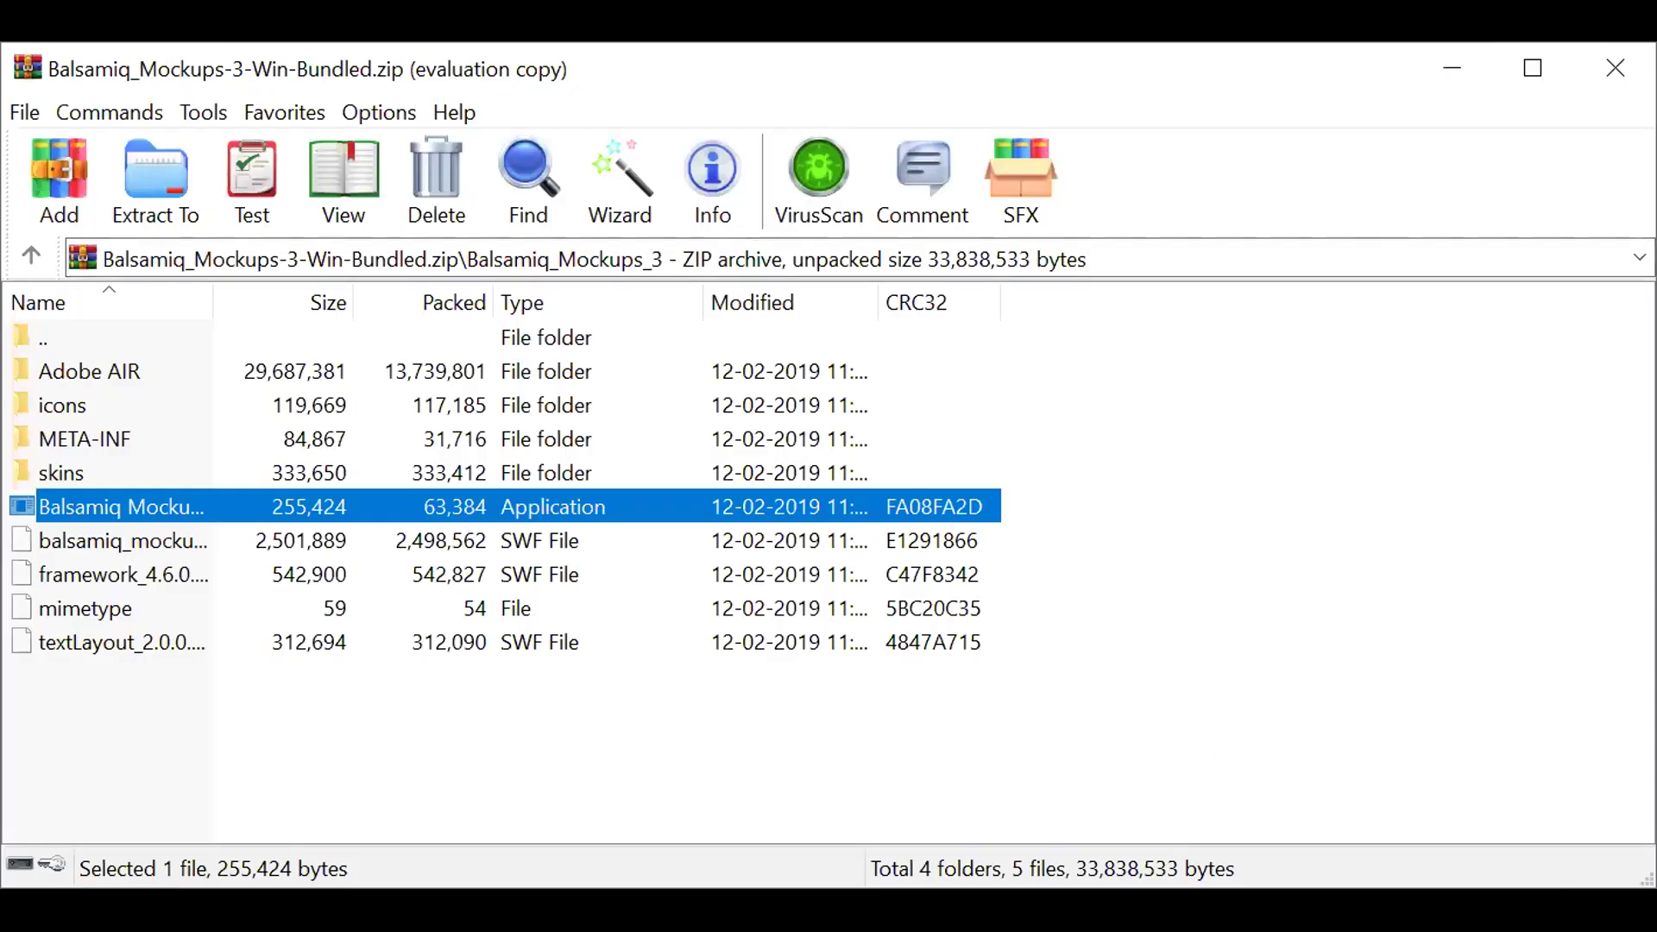
Step: Launch the Balsamiq Mockups application from the Balsamiq_Mockups-3-Win-Bundled.zip archive and look at its control library
double_click(140, 509)
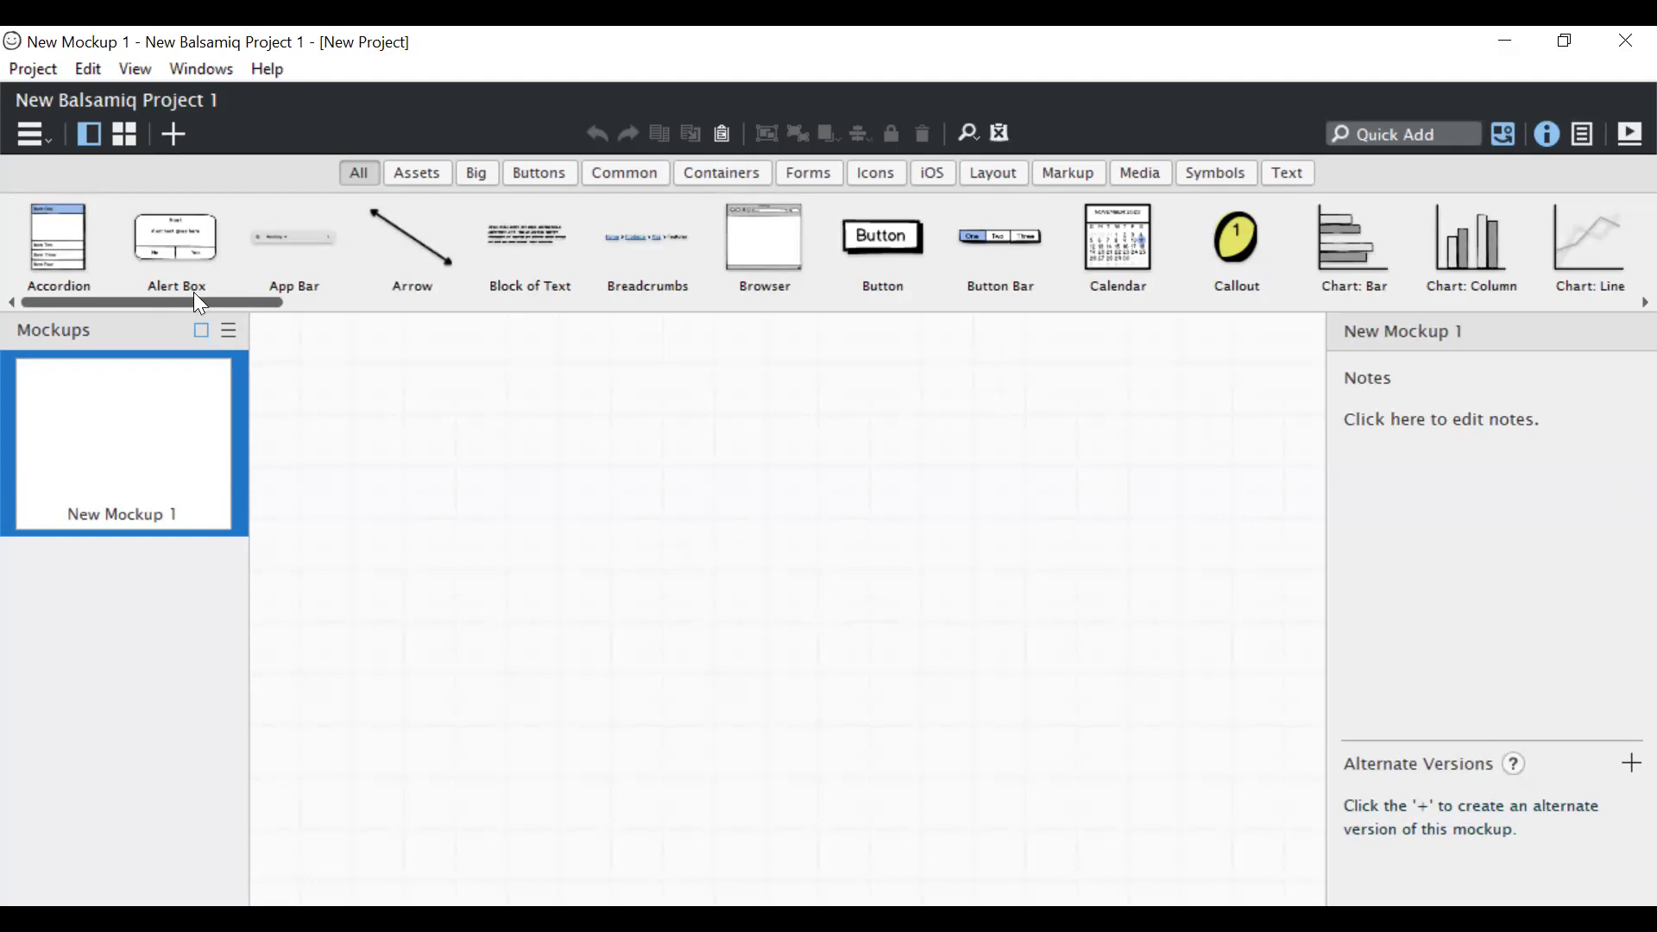
drag(262, 308, 7, 332)
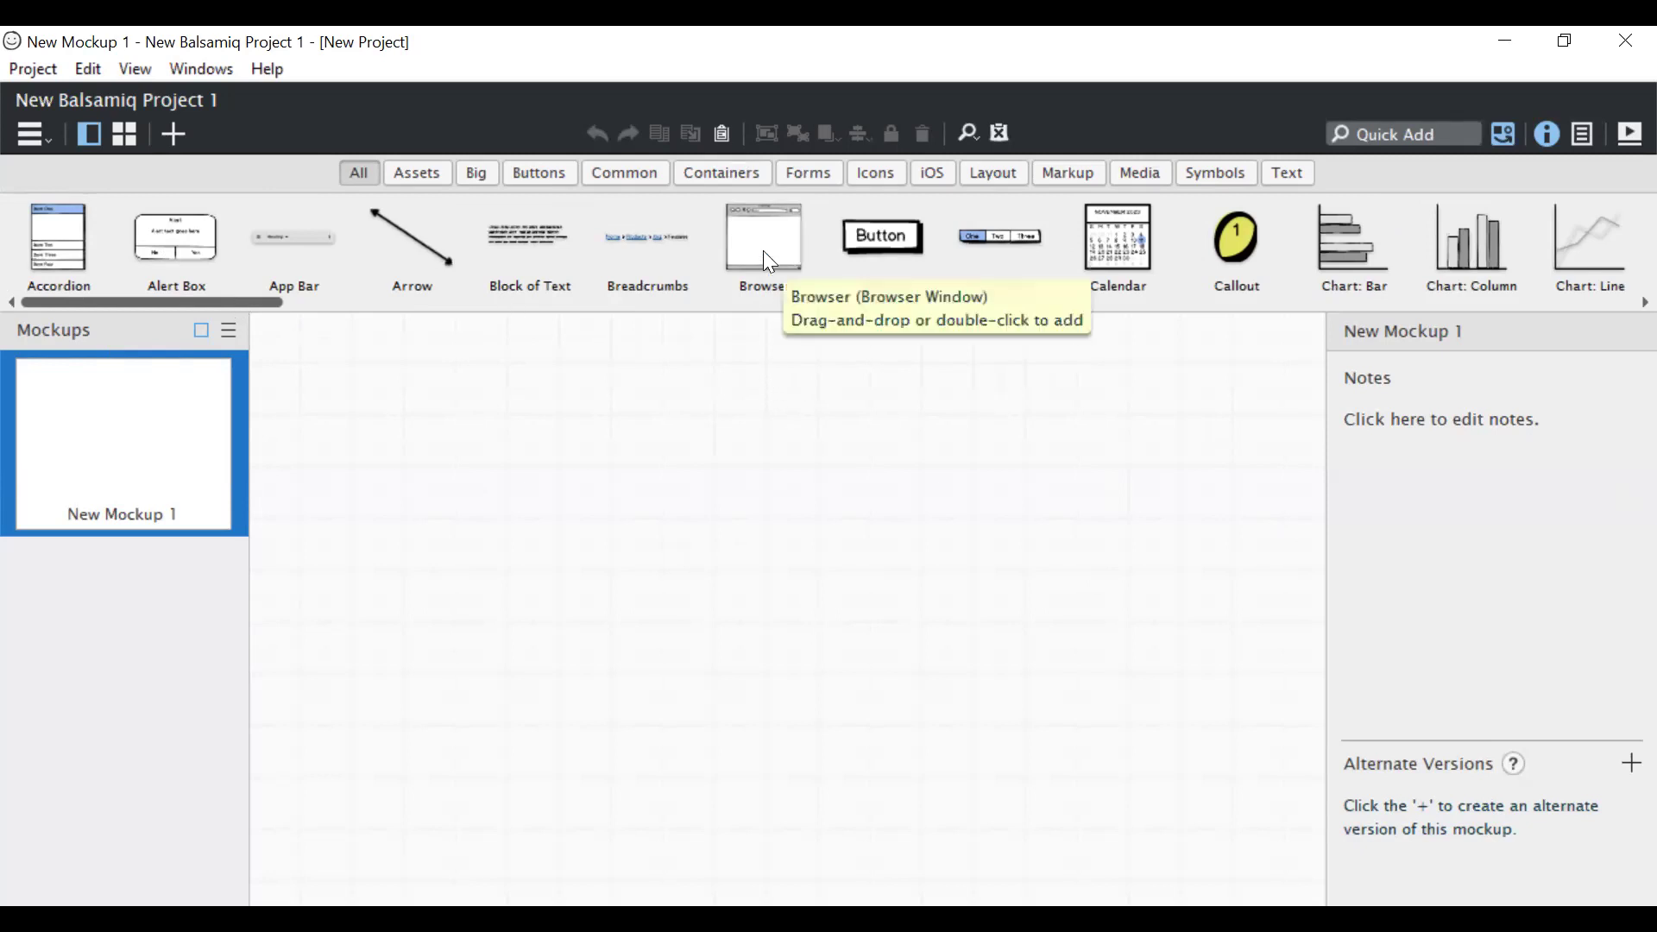
Step: Add a Browser window to the blank mockup, title it "Food App" without an address, and widen it
drag(776, 257, 422, 337)
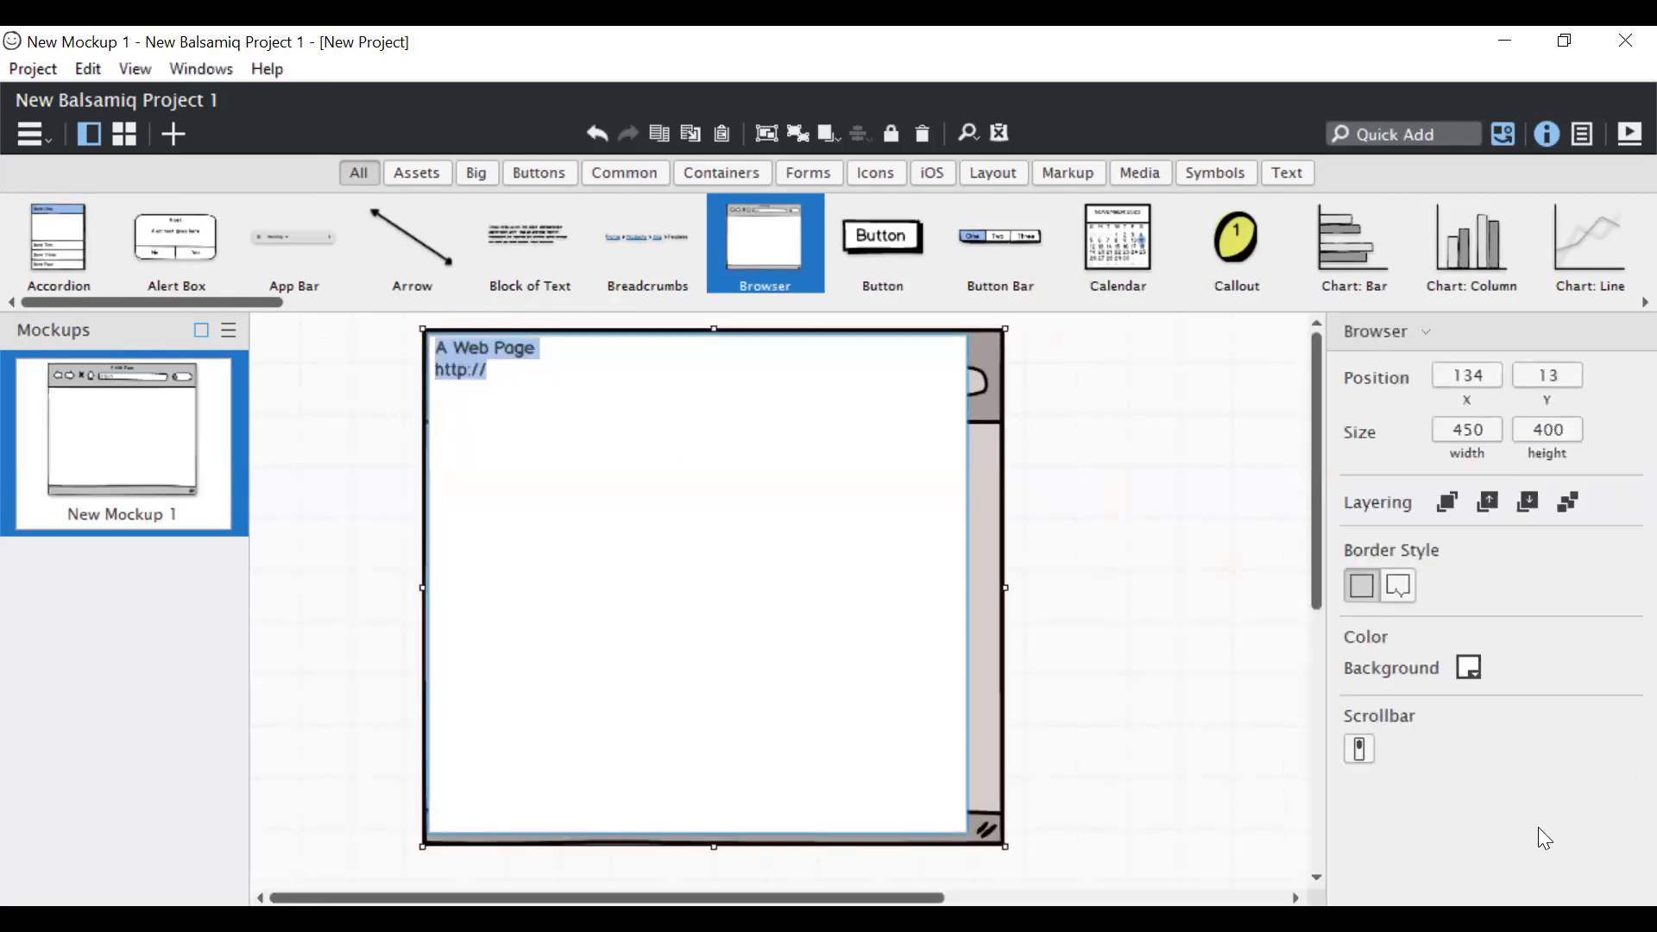
text(F)
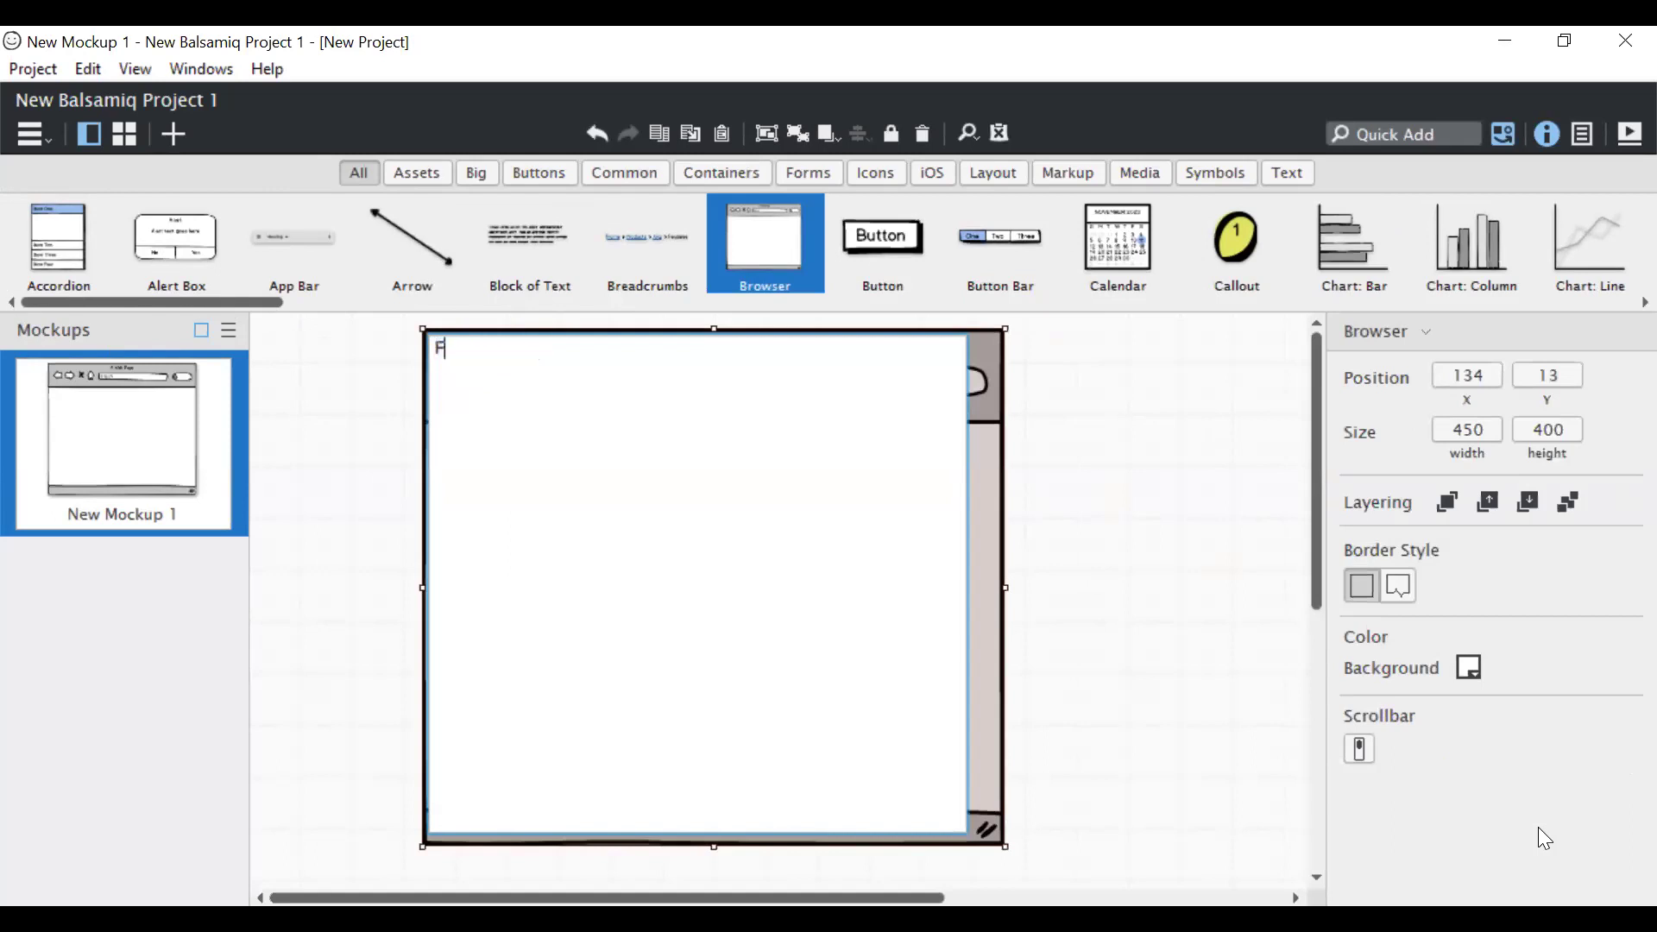
text(ood App)
click(1075, 517)
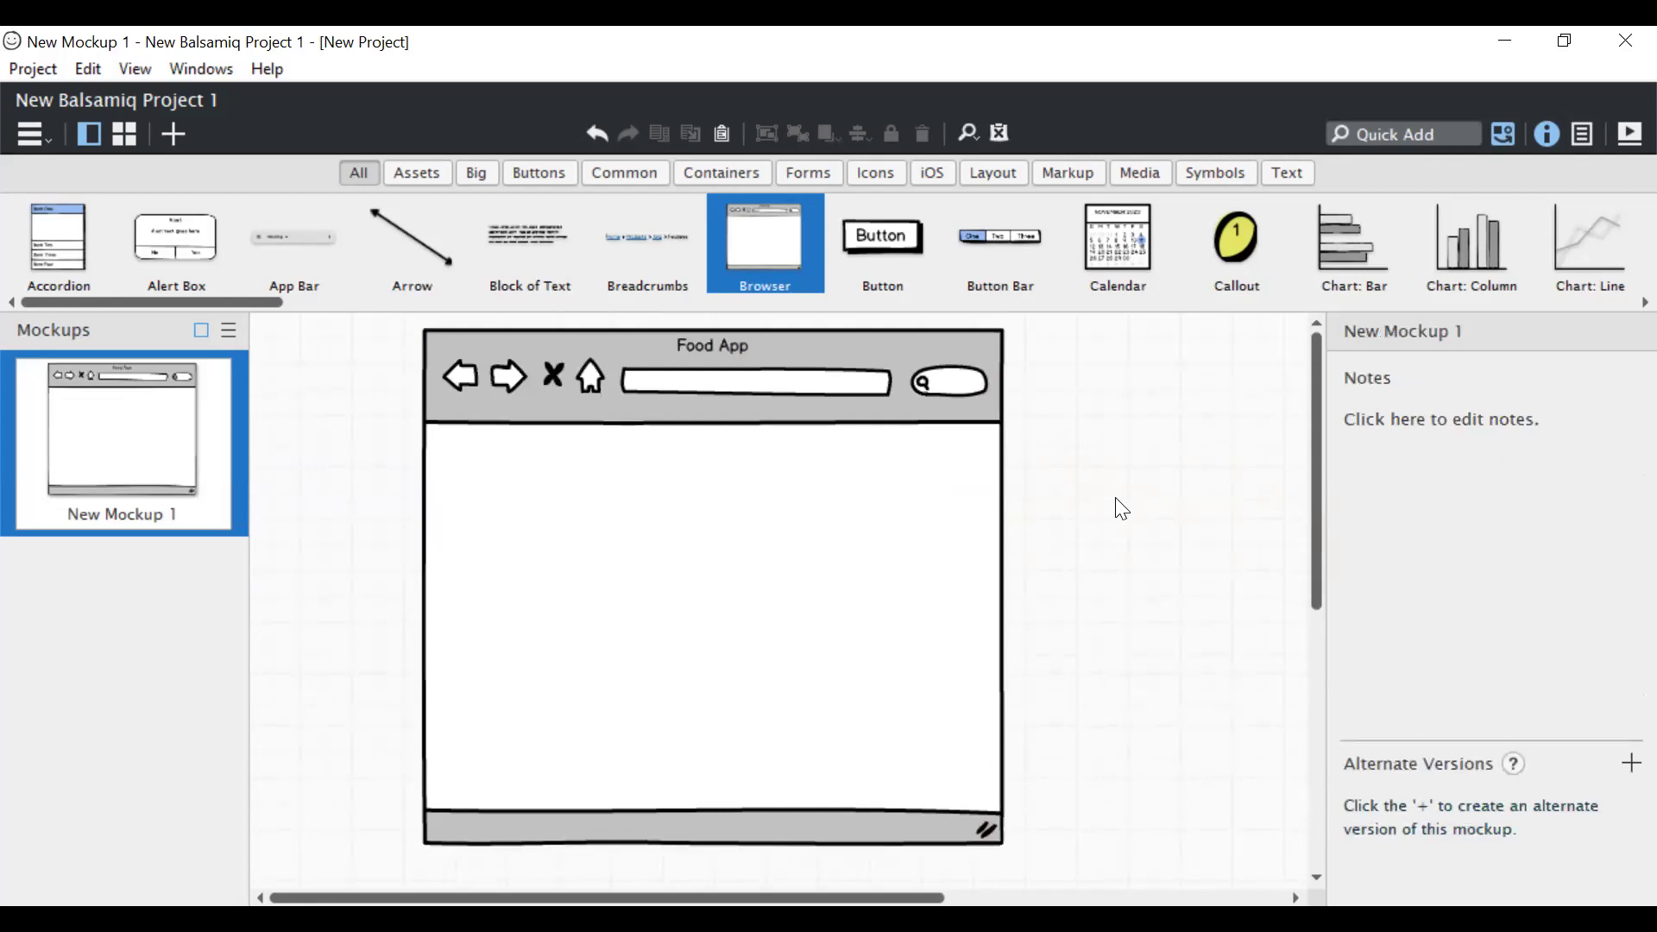
drag(1001, 576, 1158, 576)
click(1187, 574)
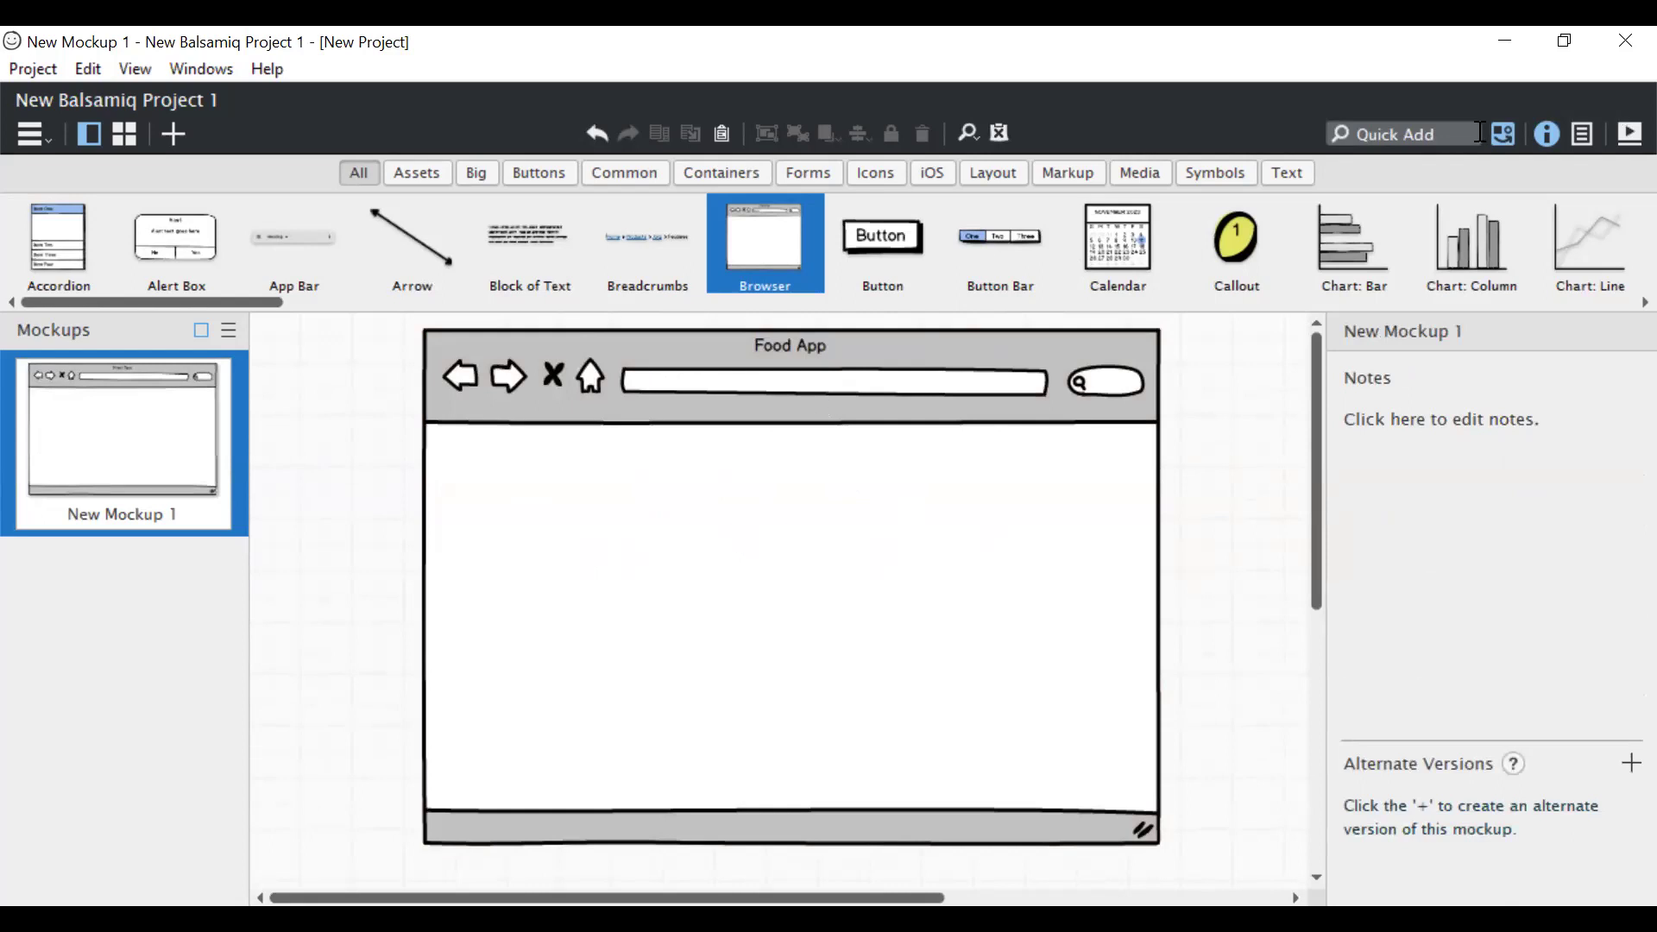
Step: Add a Text control just below the Food App browser's header and replace its sample text with "LOGIN PAGE"
drag(246, 308, 1222, 438)
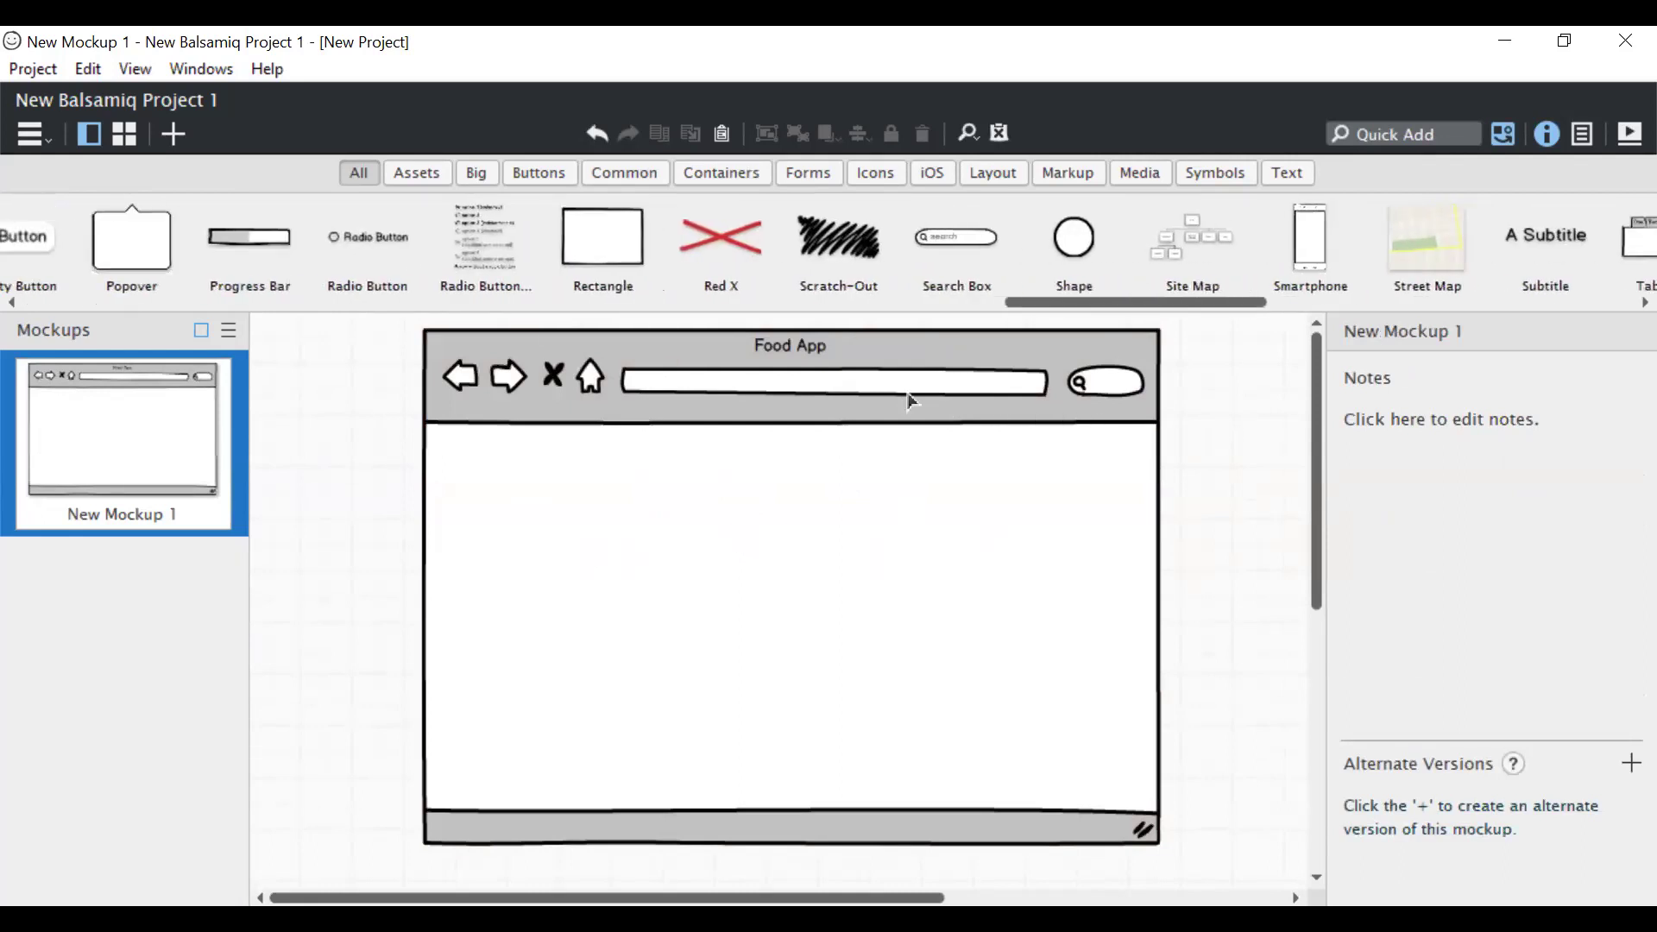
click(1395, 135)
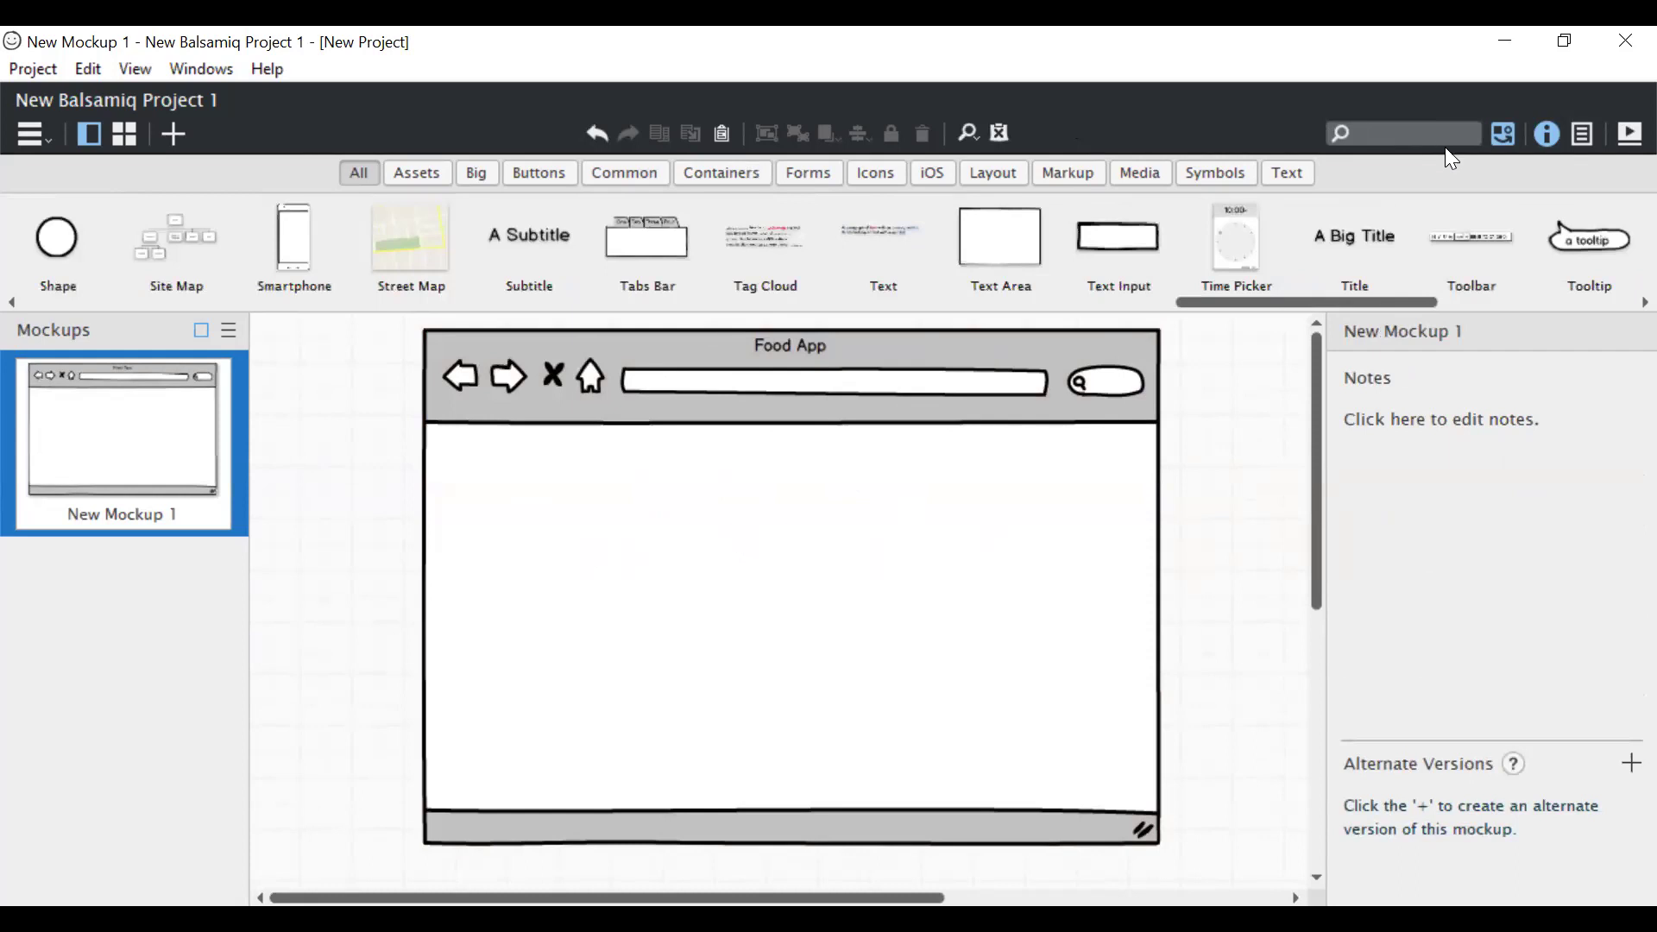
text(text)
key(Return)
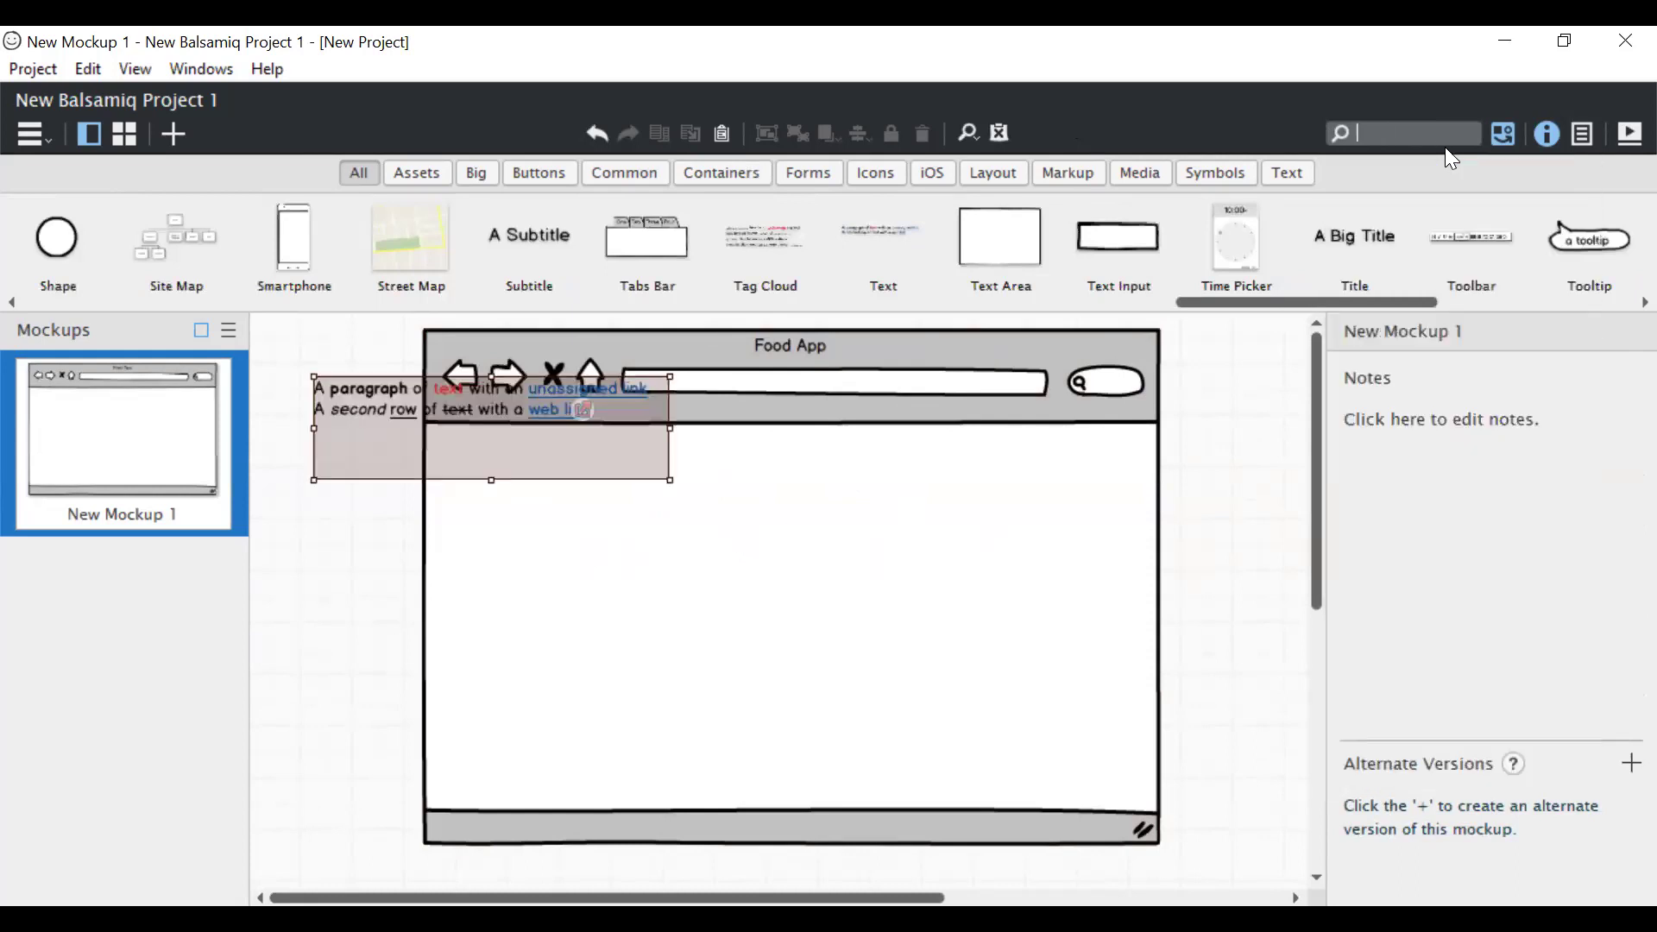
drag(591, 440, 848, 500)
double_click(822, 476)
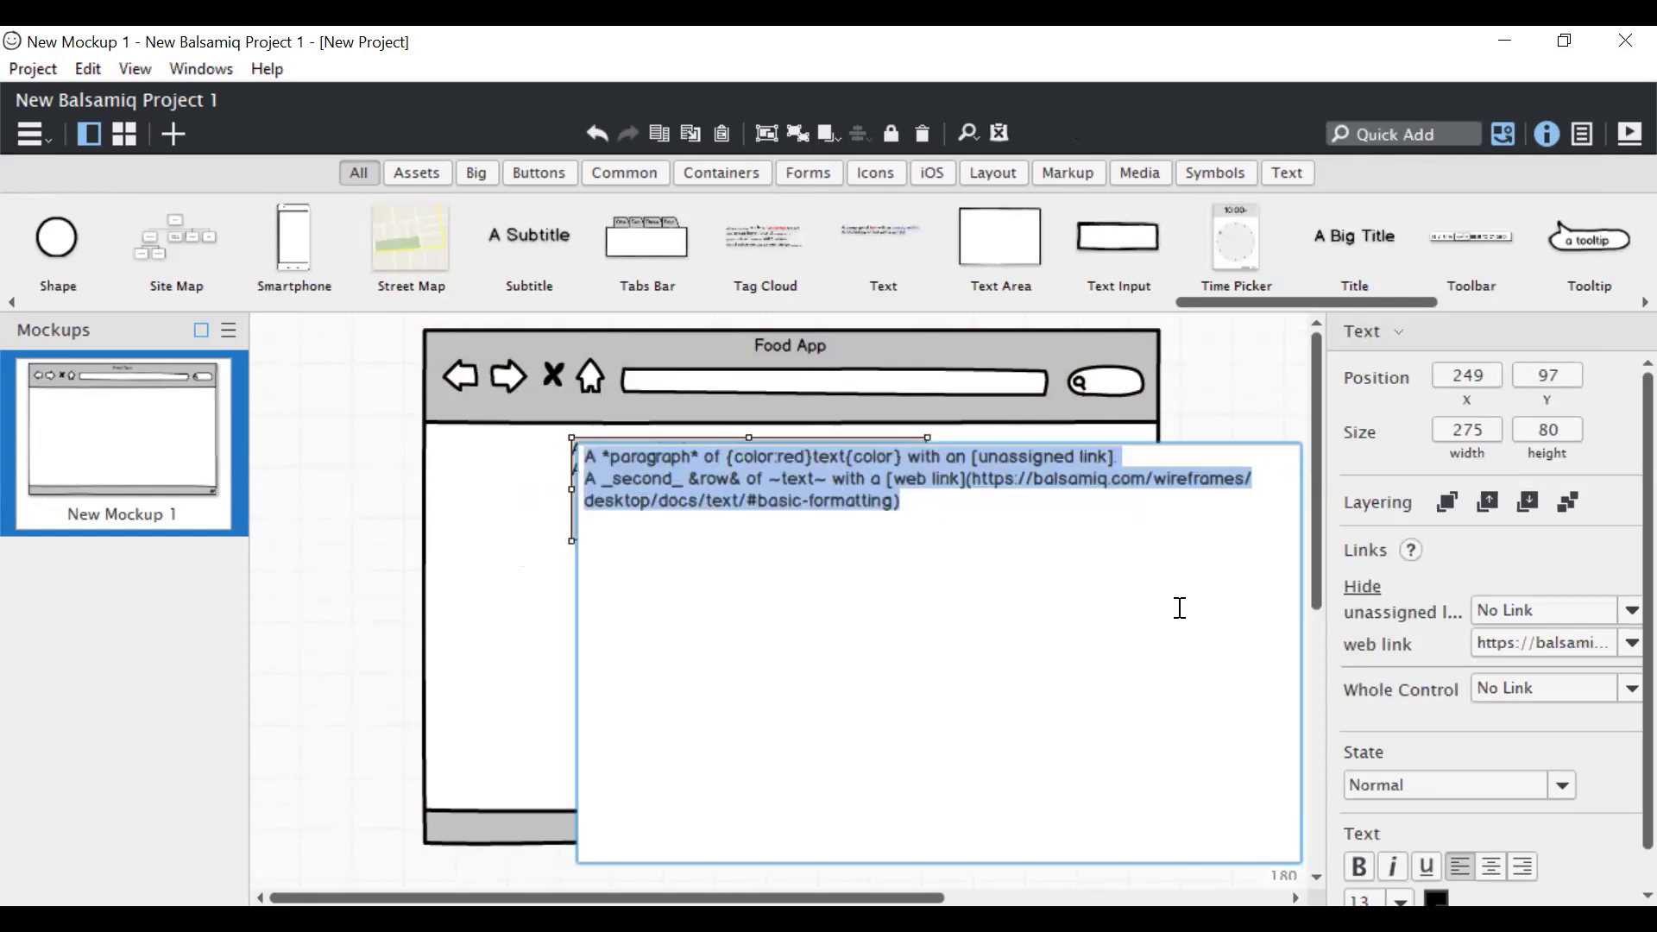
text(LO)
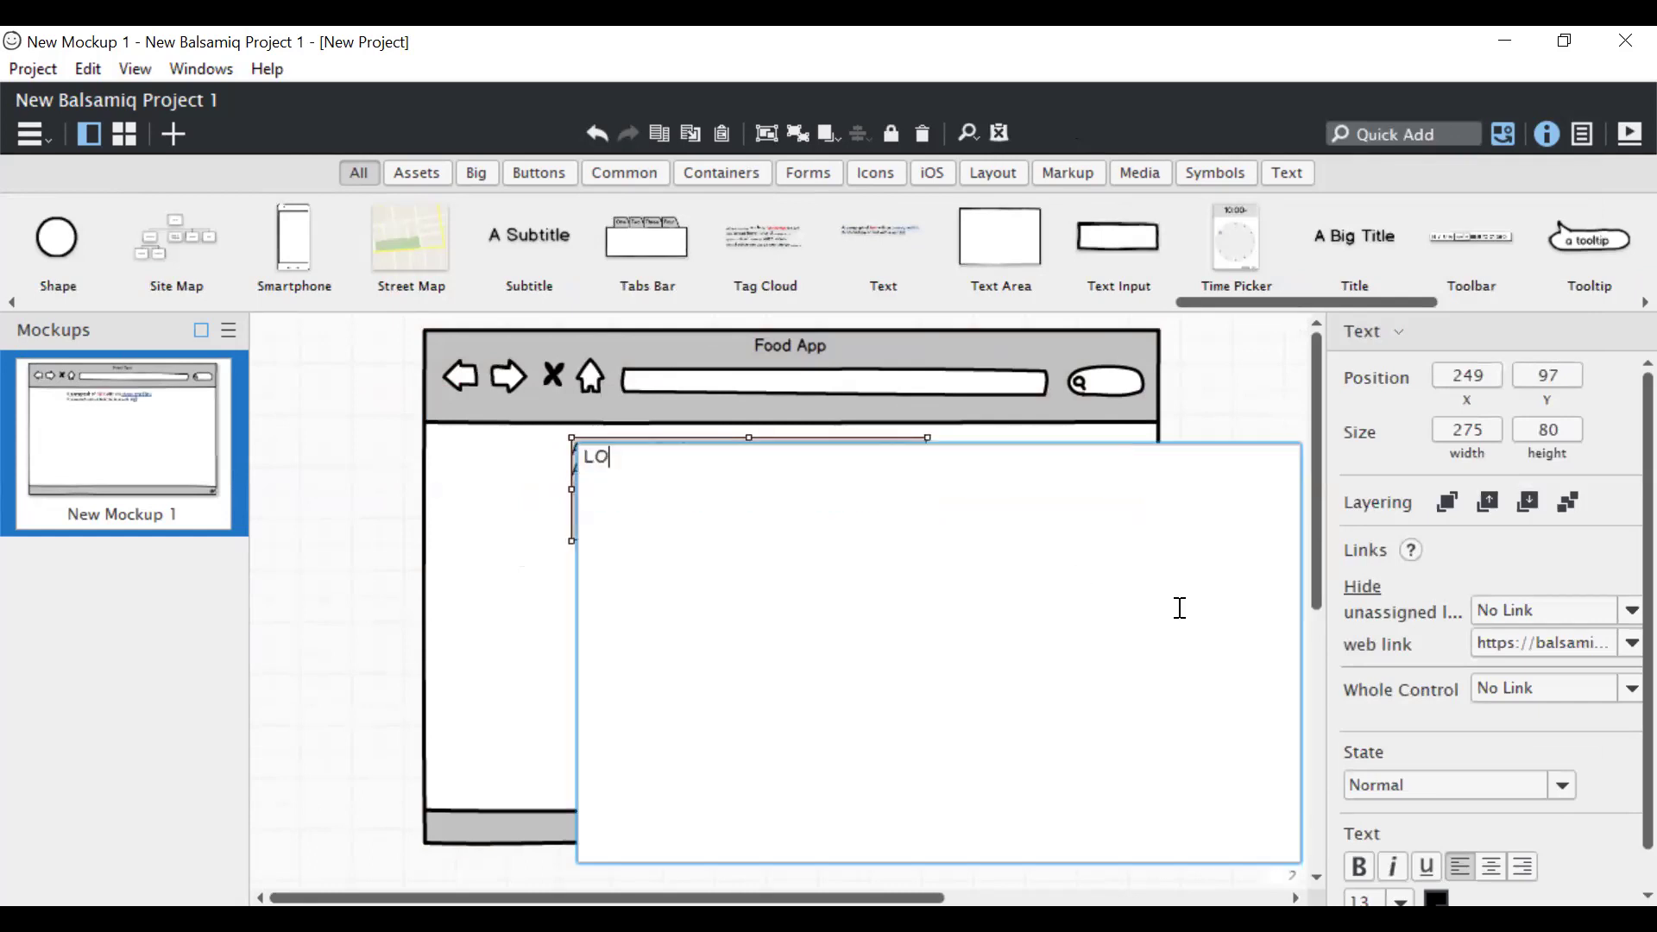
text(GIN PAGE)
click(1257, 418)
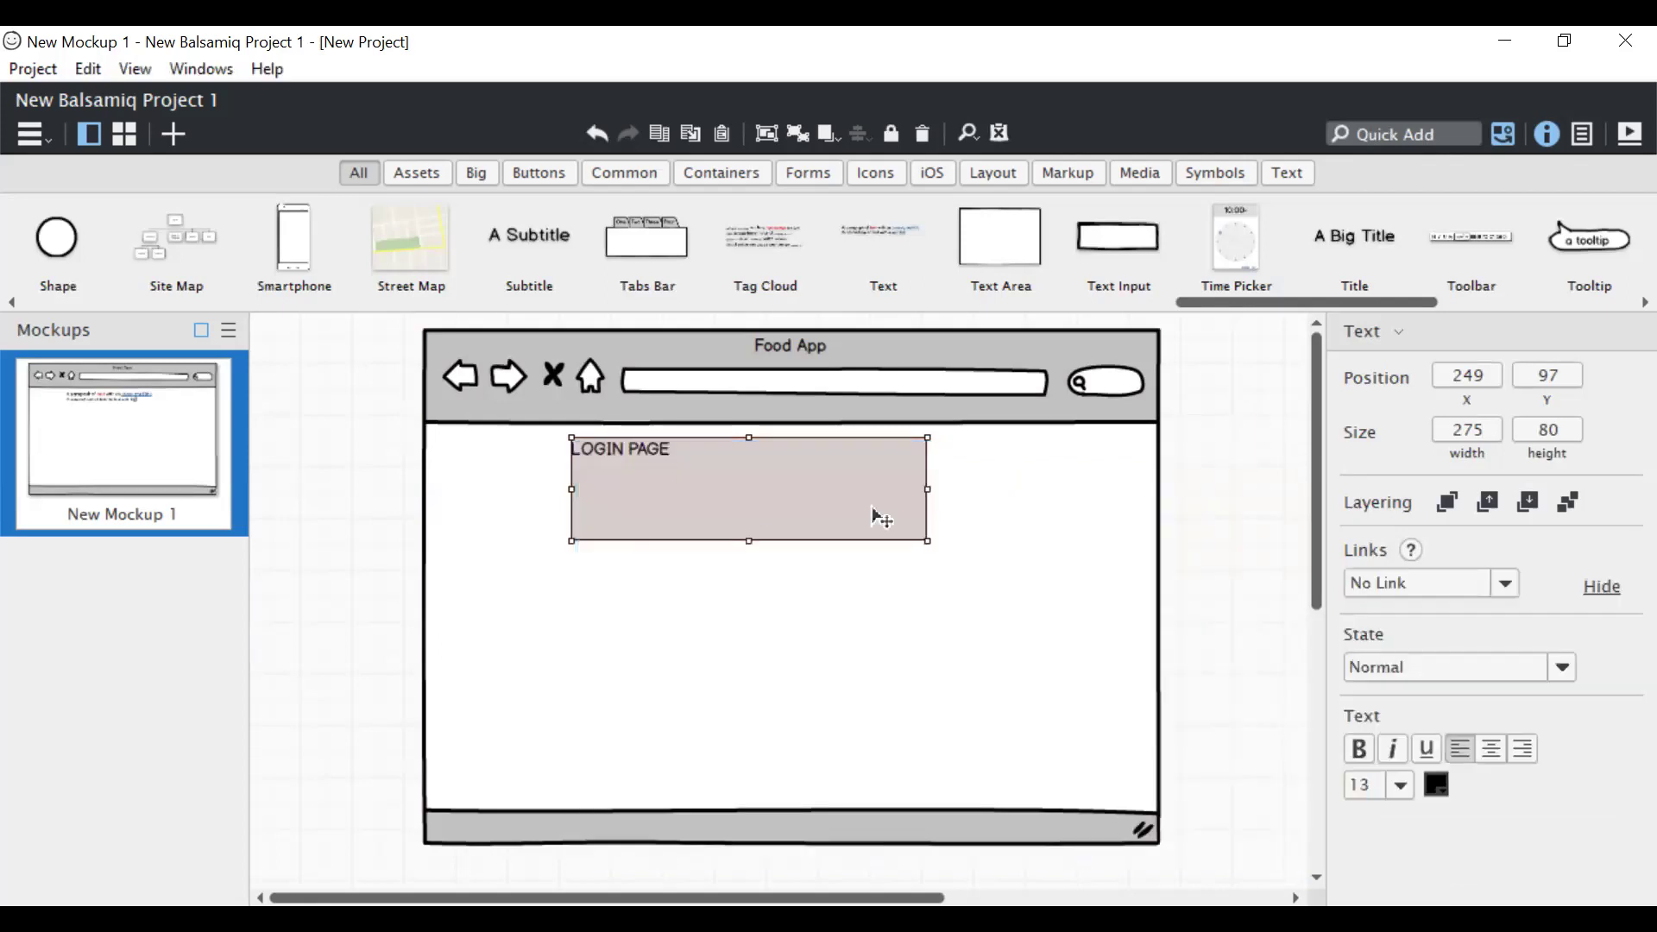
Step: Shrink the LOGIN PAGE text box to about 202 by 35 and format its text as size 20, bold, dark blue
drag(928, 541, 834, 483)
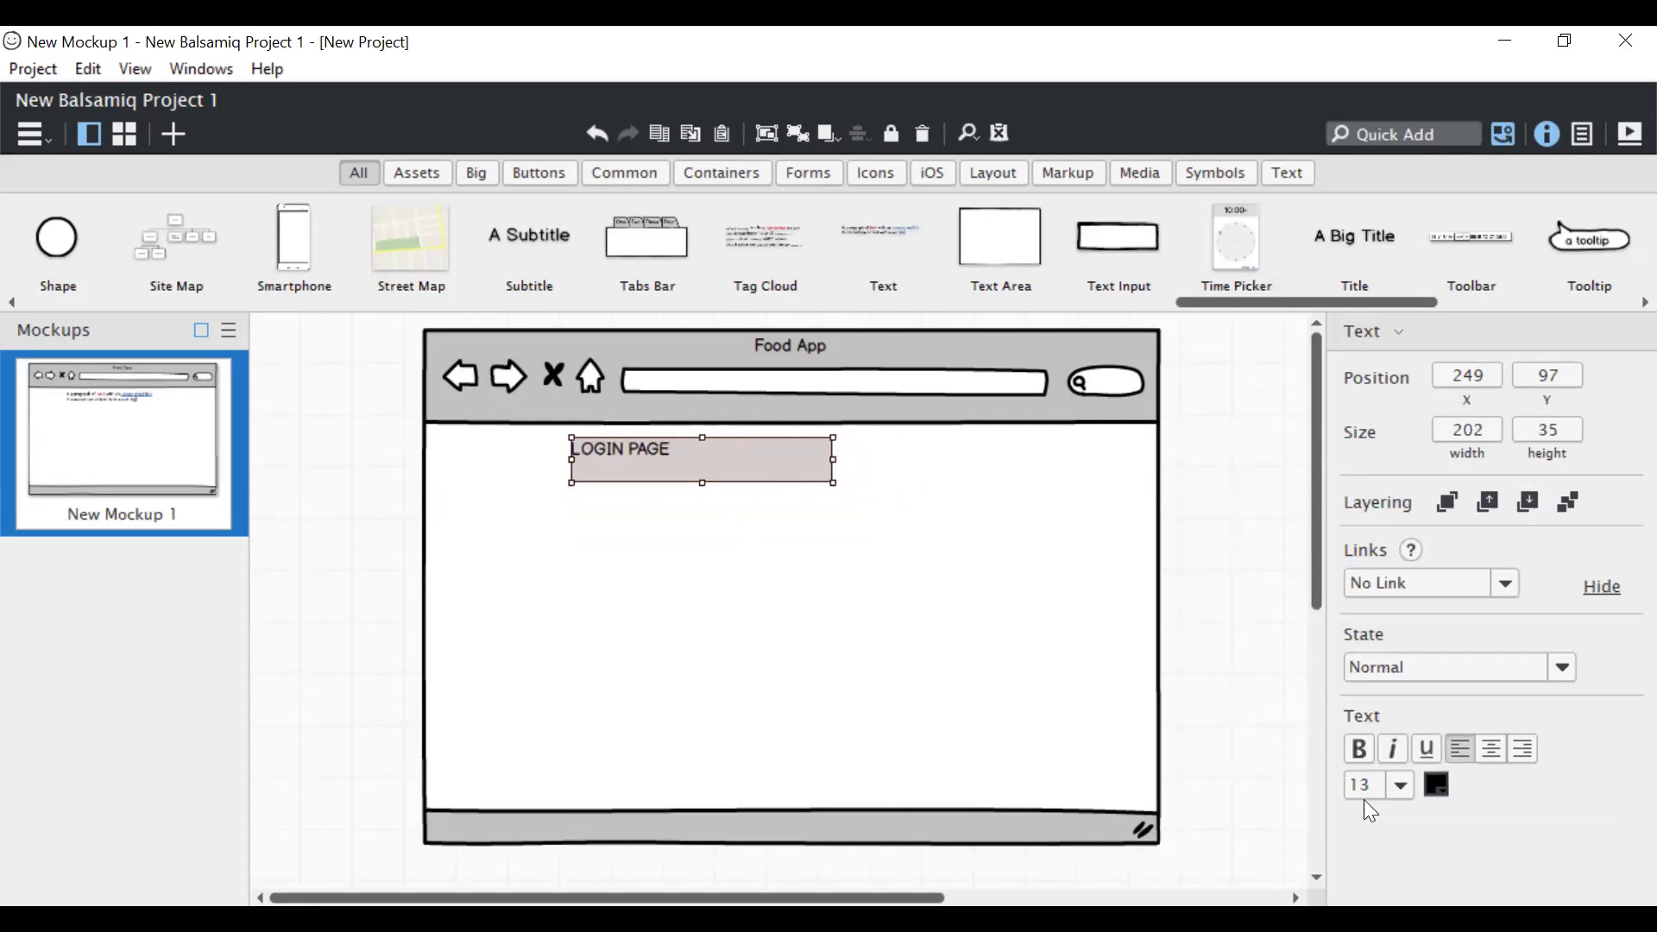
click(1410, 784)
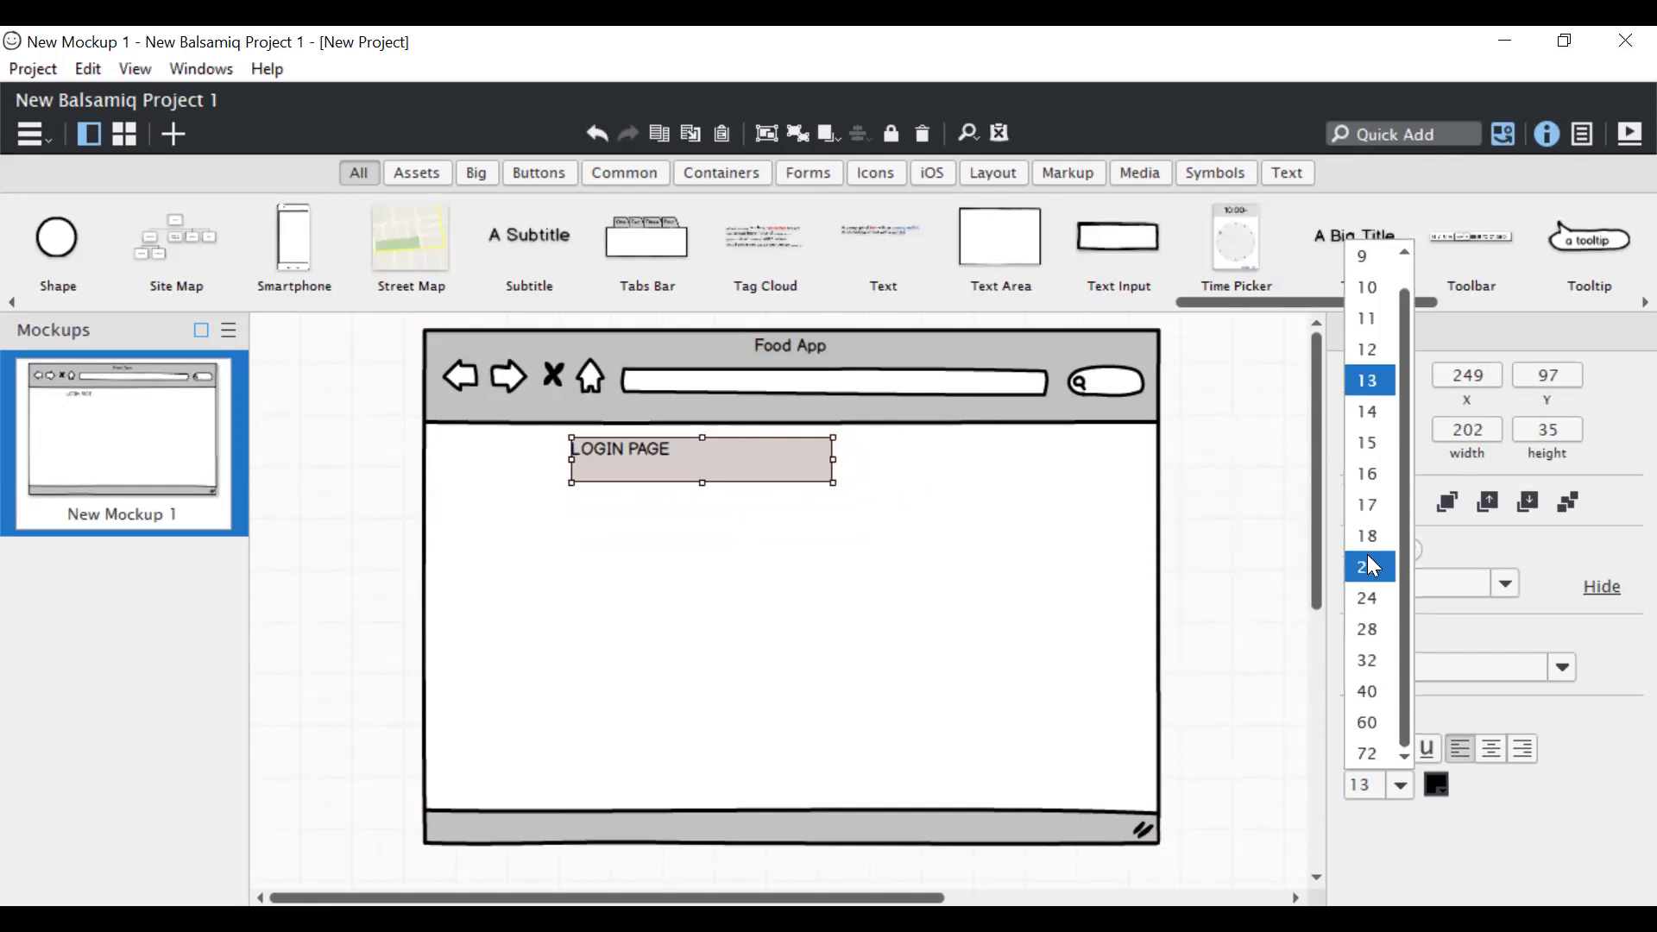
click(1370, 556)
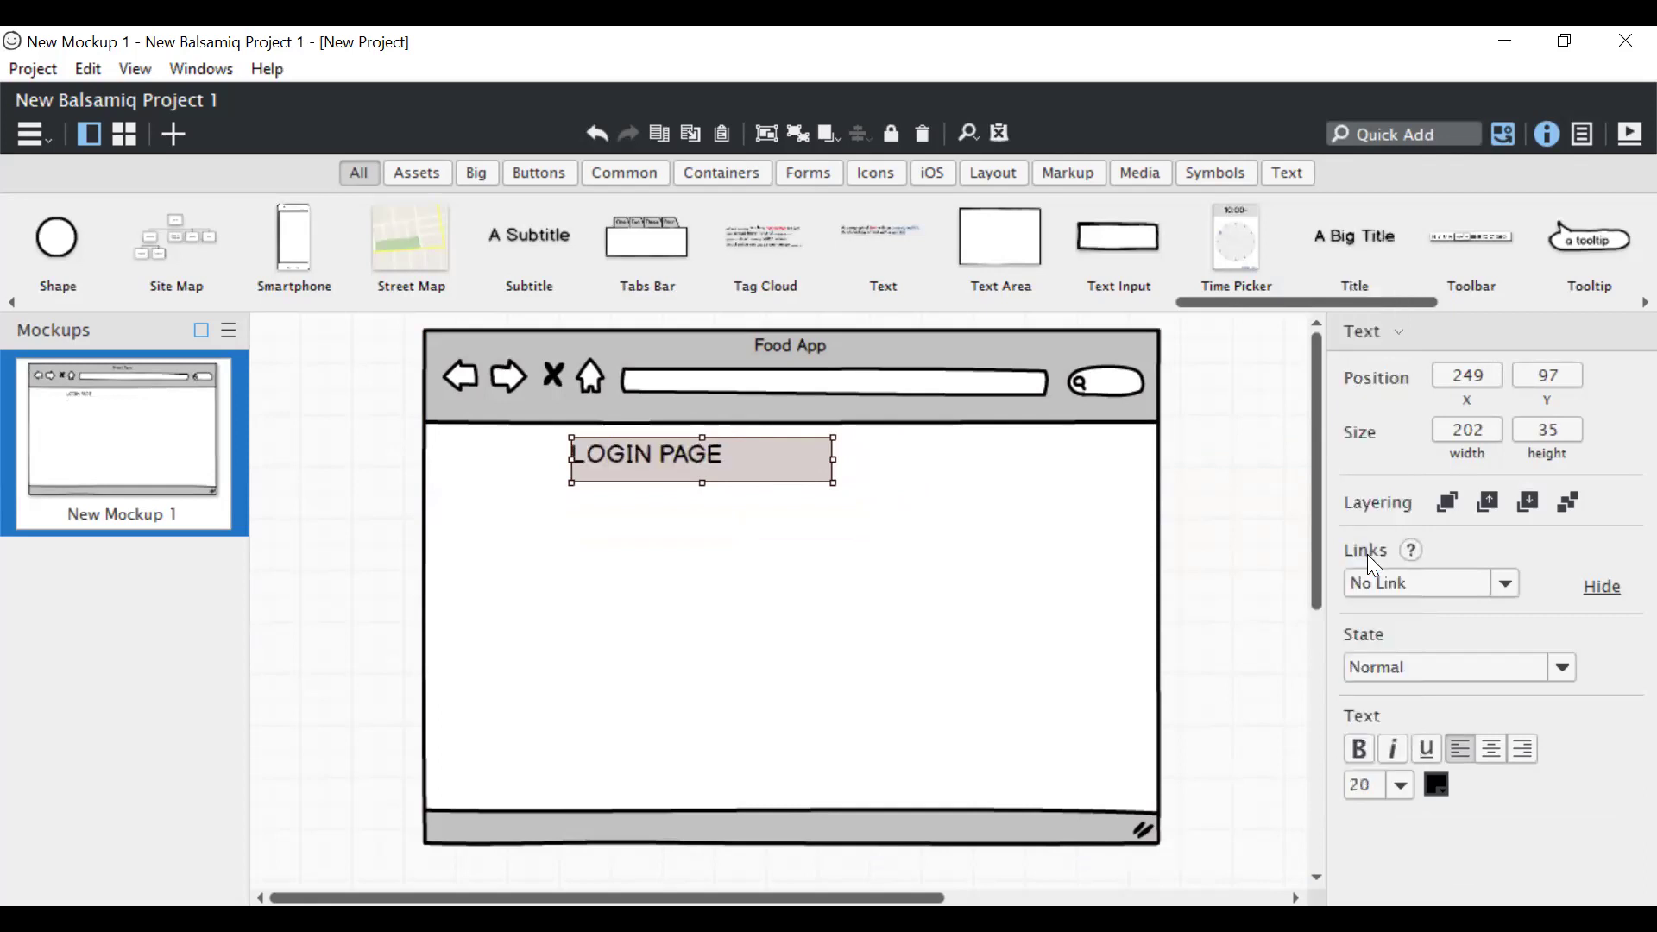
click(1357, 749)
click(1436, 786)
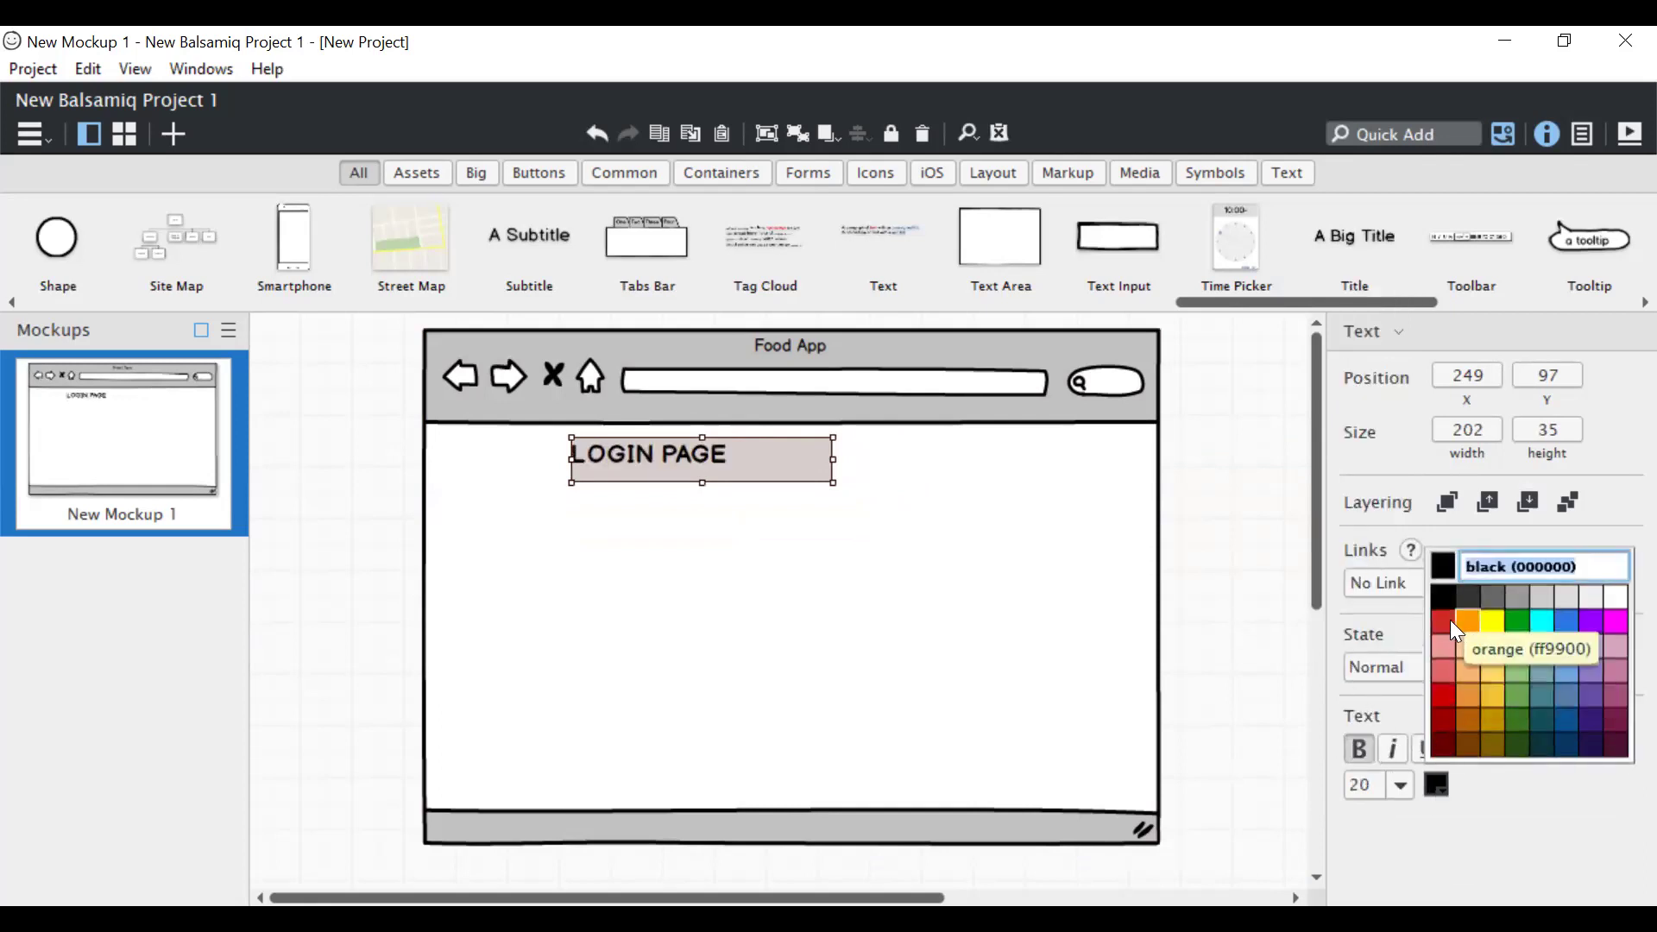
click(1564, 743)
click(1208, 580)
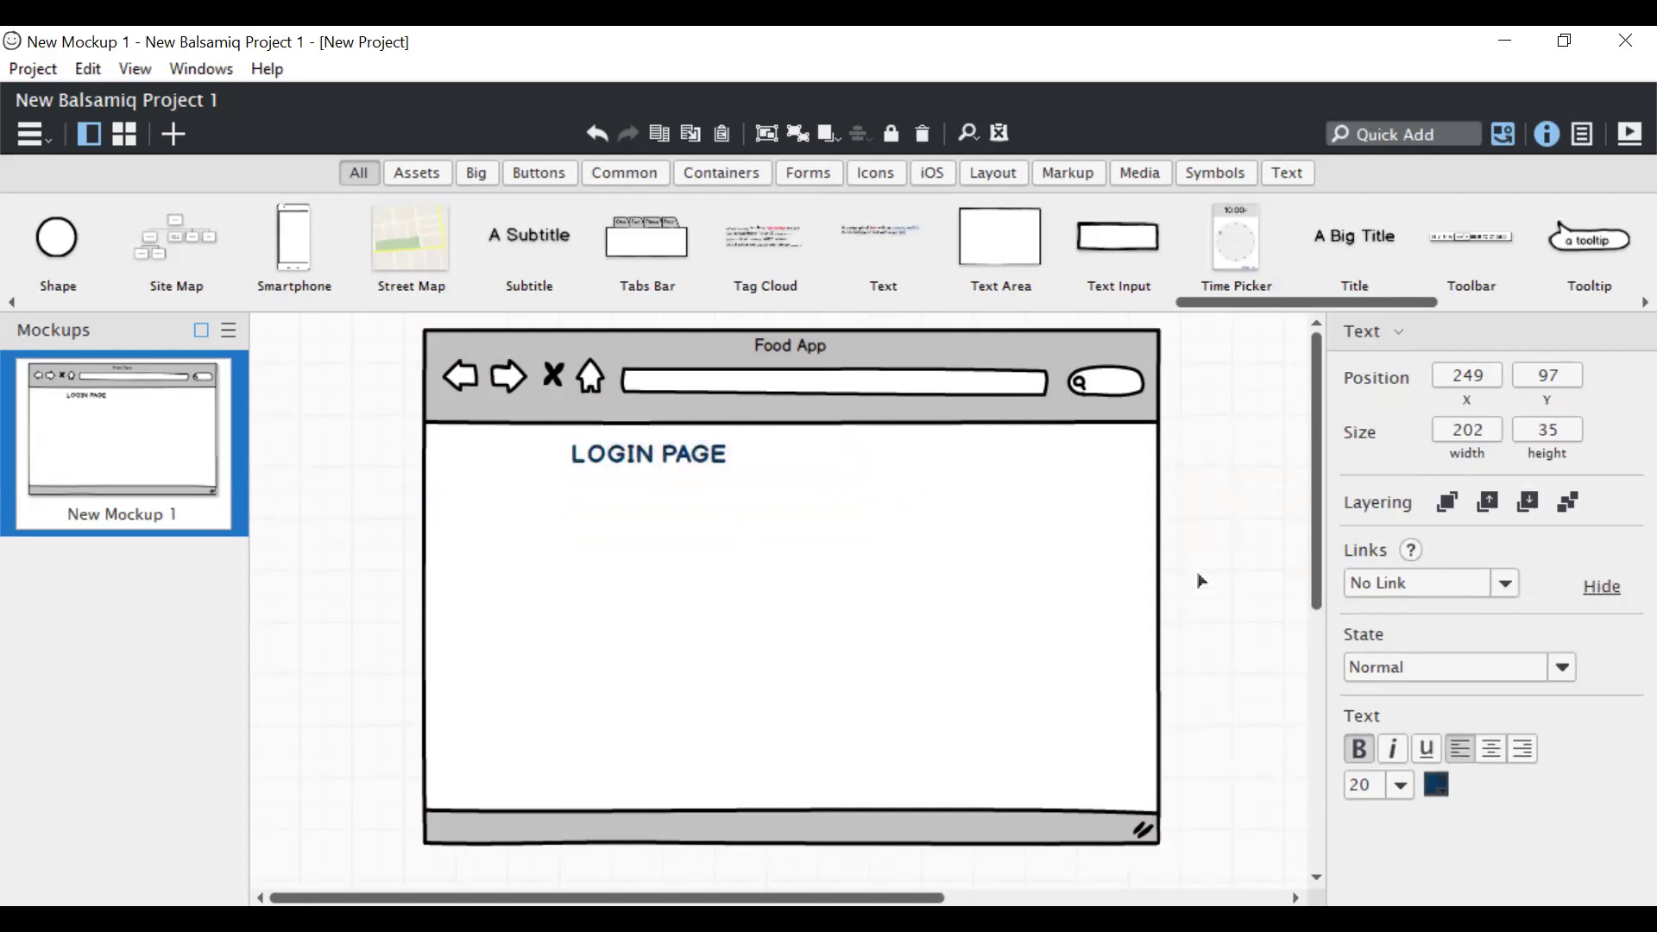
Step: Move the LOGIN PAGE heading toward the horizontal centre of the browser window, just under its header
click(710, 464)
drag(709, 463, 886, 470)
click(1200, 466)
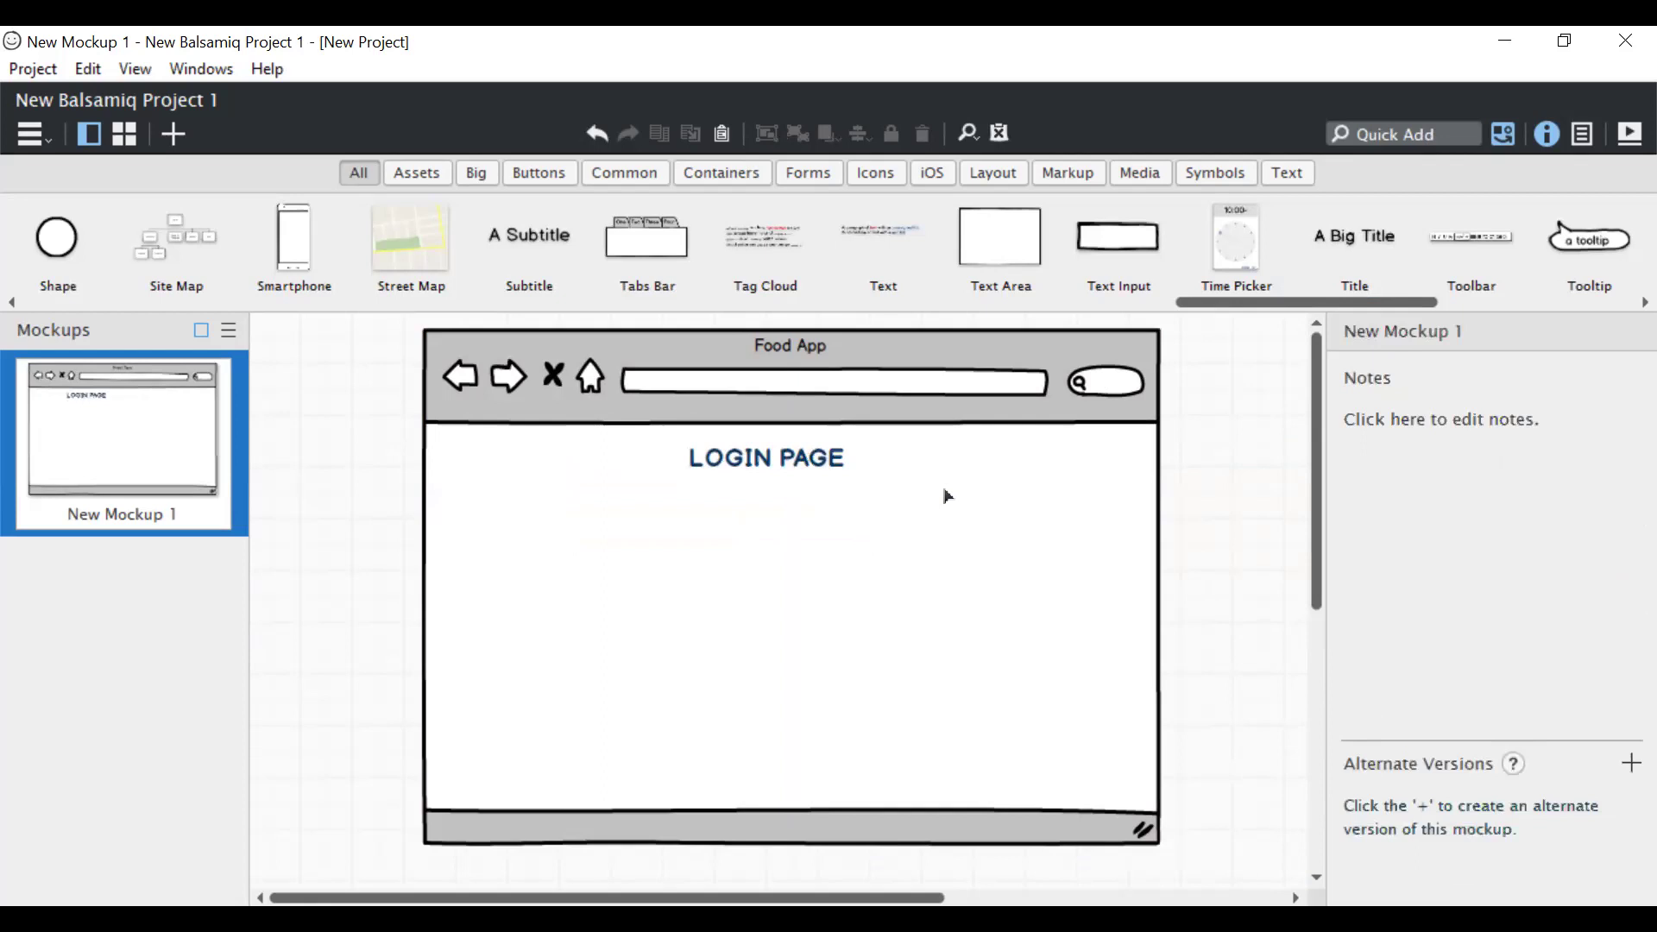
Step: Duplicate the LOGIN PAGE text twice, stacking the copies below the heading at about X 175, Y 160 and Y 196
click(833, 472)
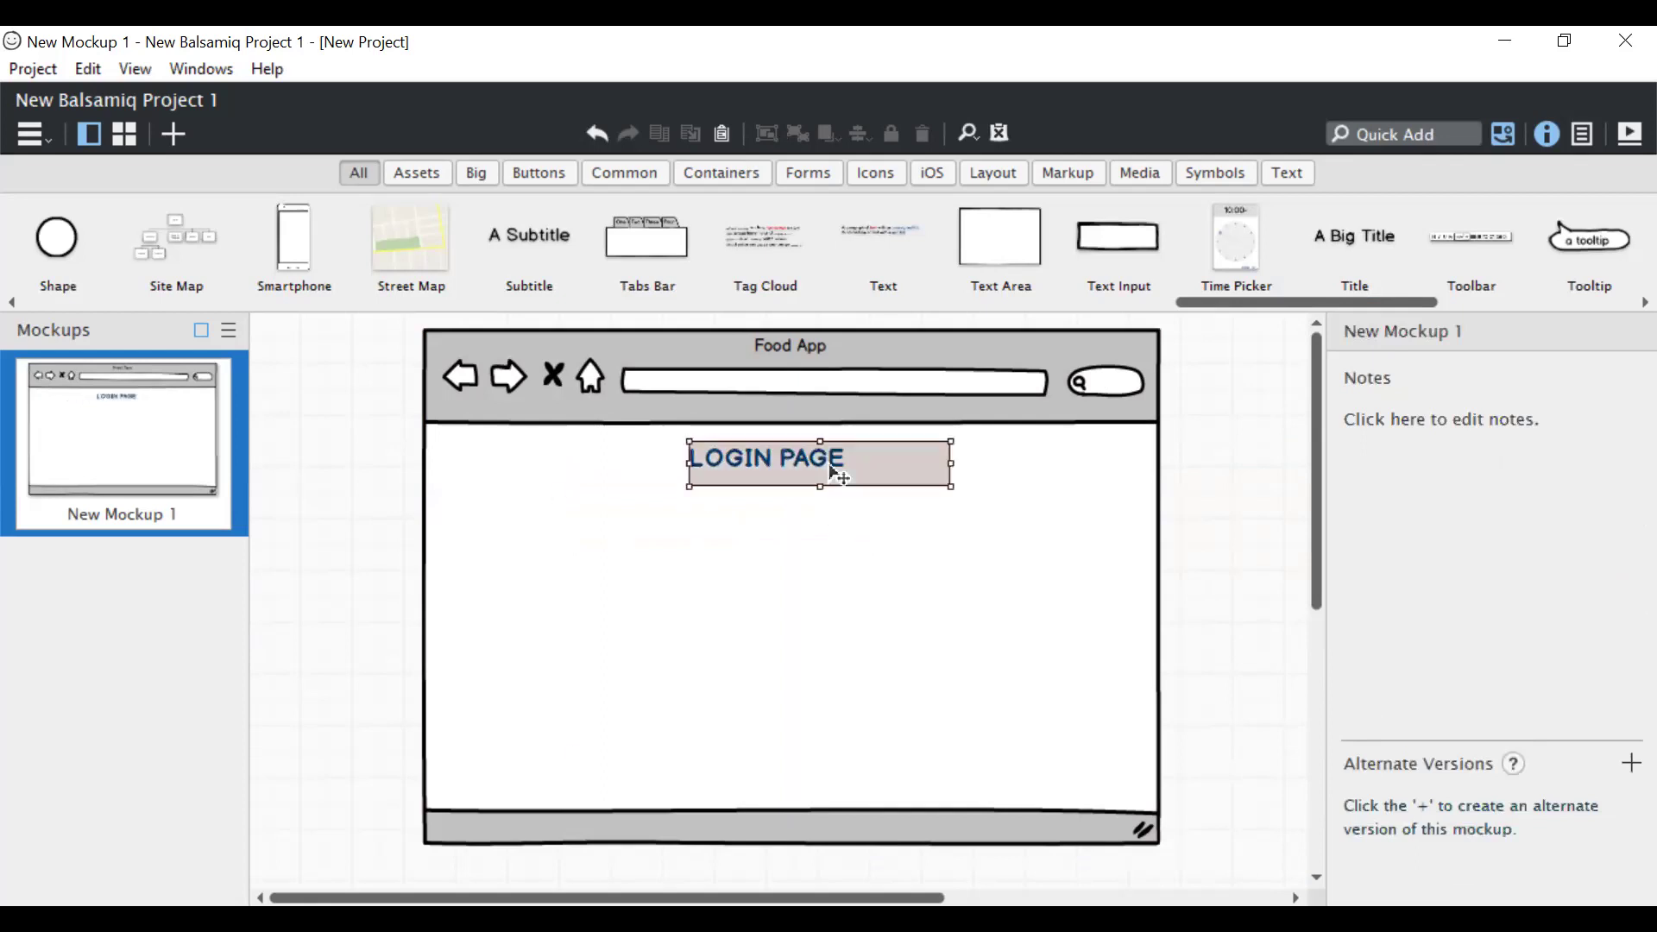
key(ctrl+d)
drag(833, 472, 627, 536)
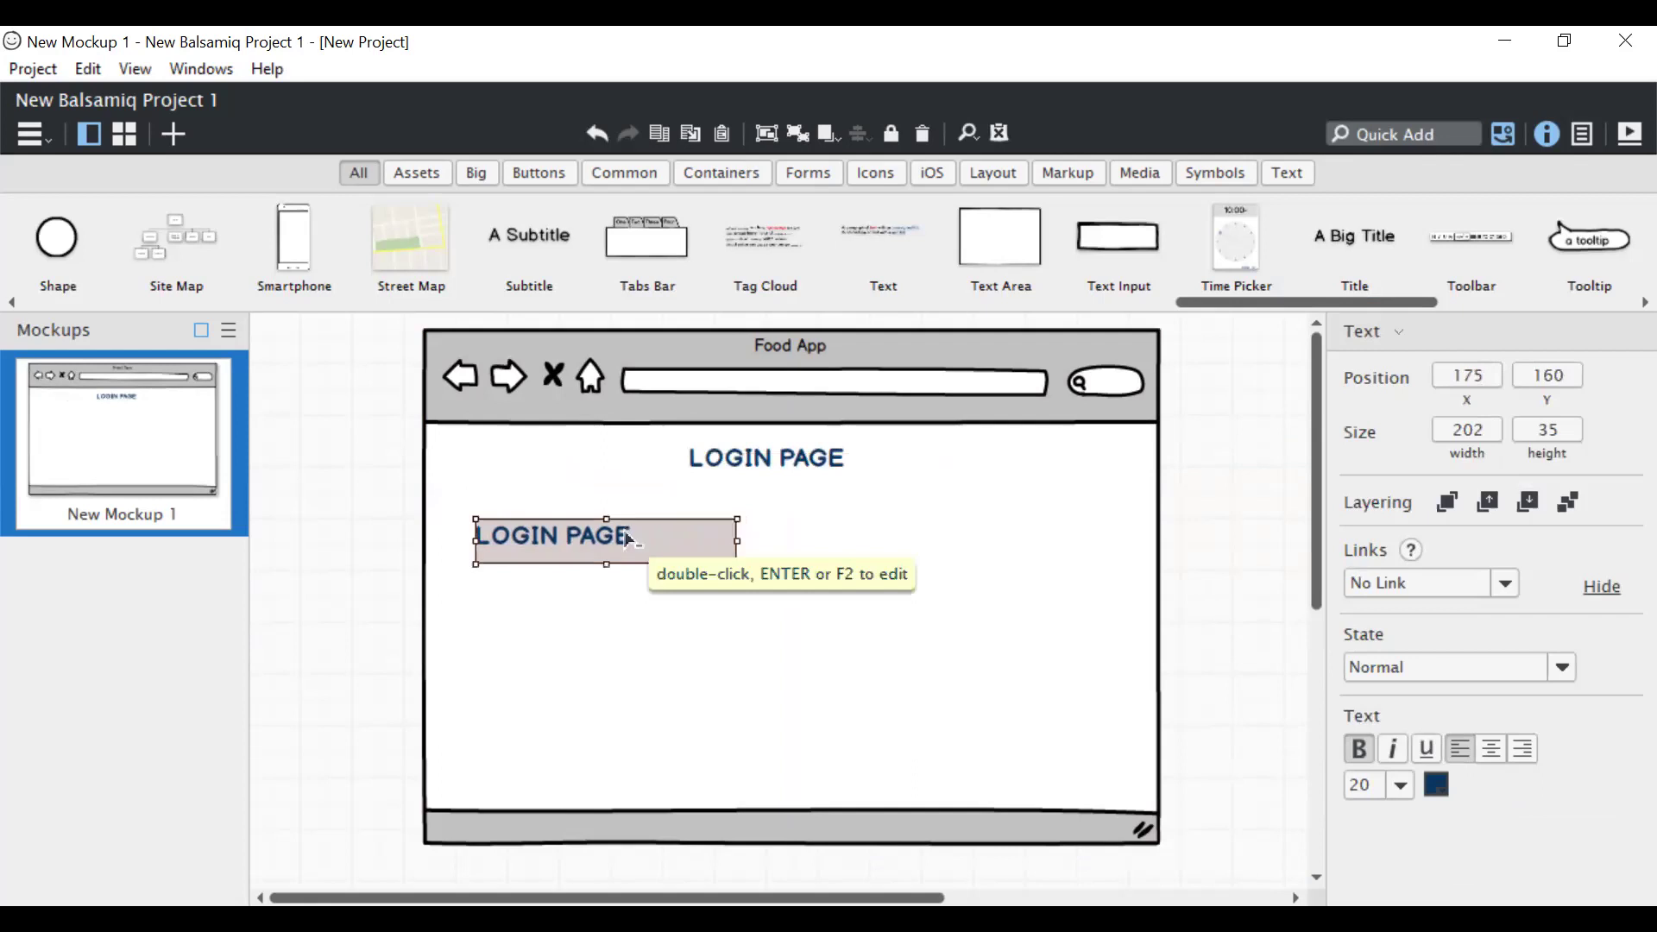
key(ctrl+d)
drag(404, 627, 620, 595)
Step: Change the upper copied label's text to "USER ID" and the lower copied label's text to "PWD"
click(596, 537)
double_click(604, 535)
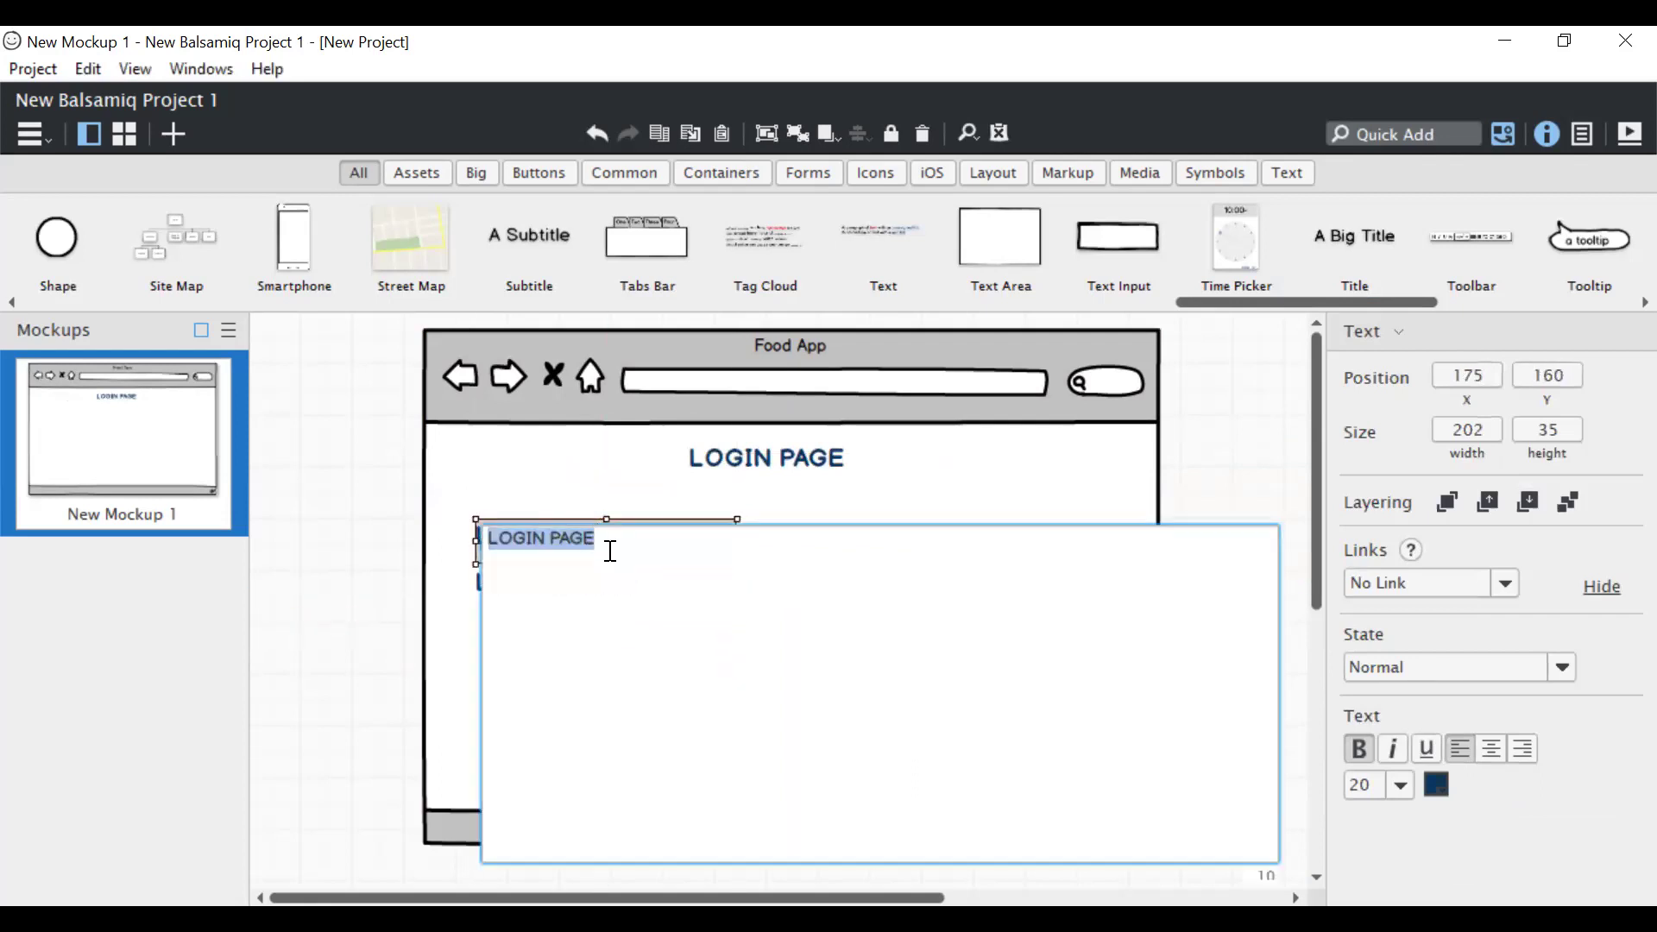
text(USER ID)
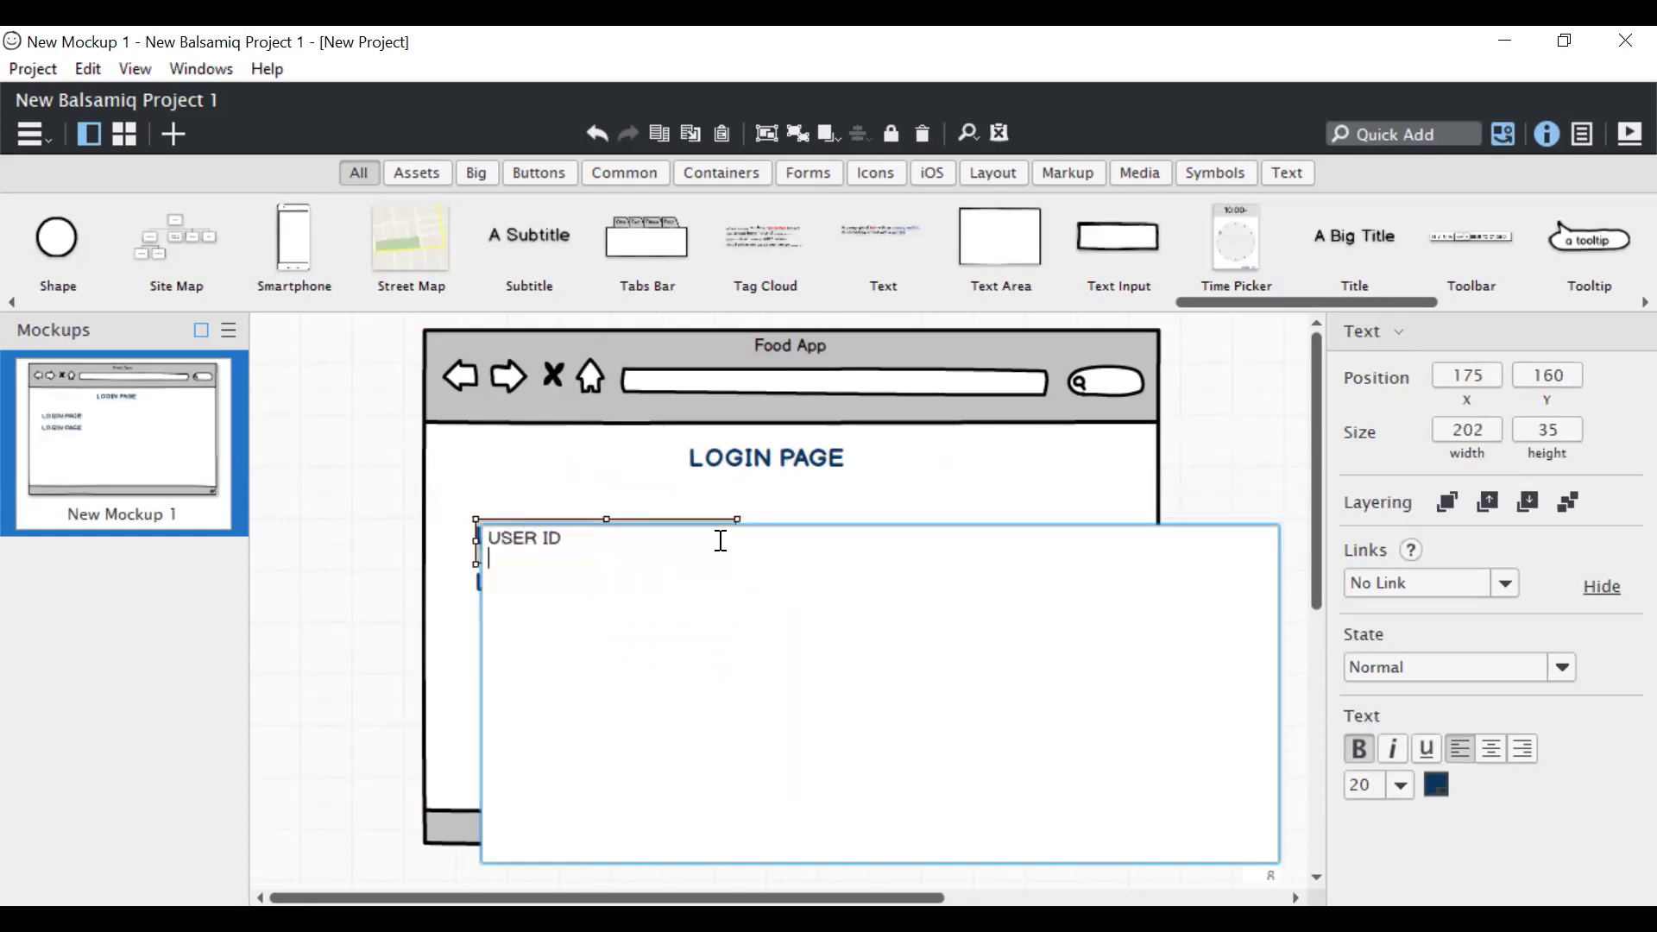
click(772, 489)
click(611, 584)
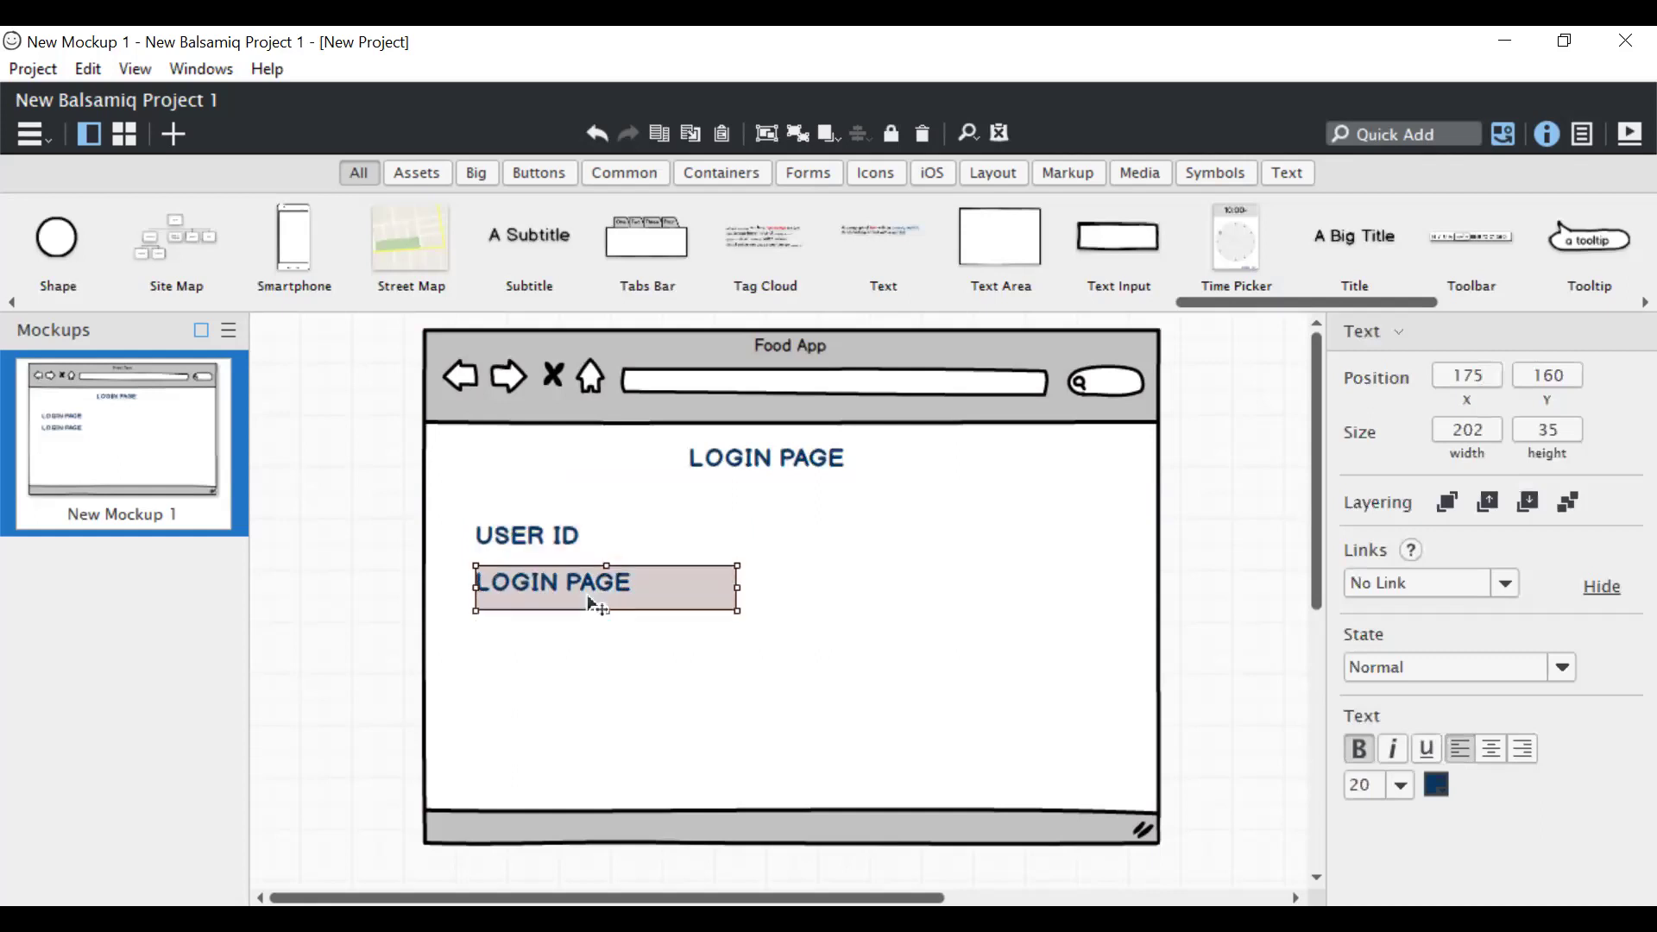
double_click(592, 597)
text(PWD)
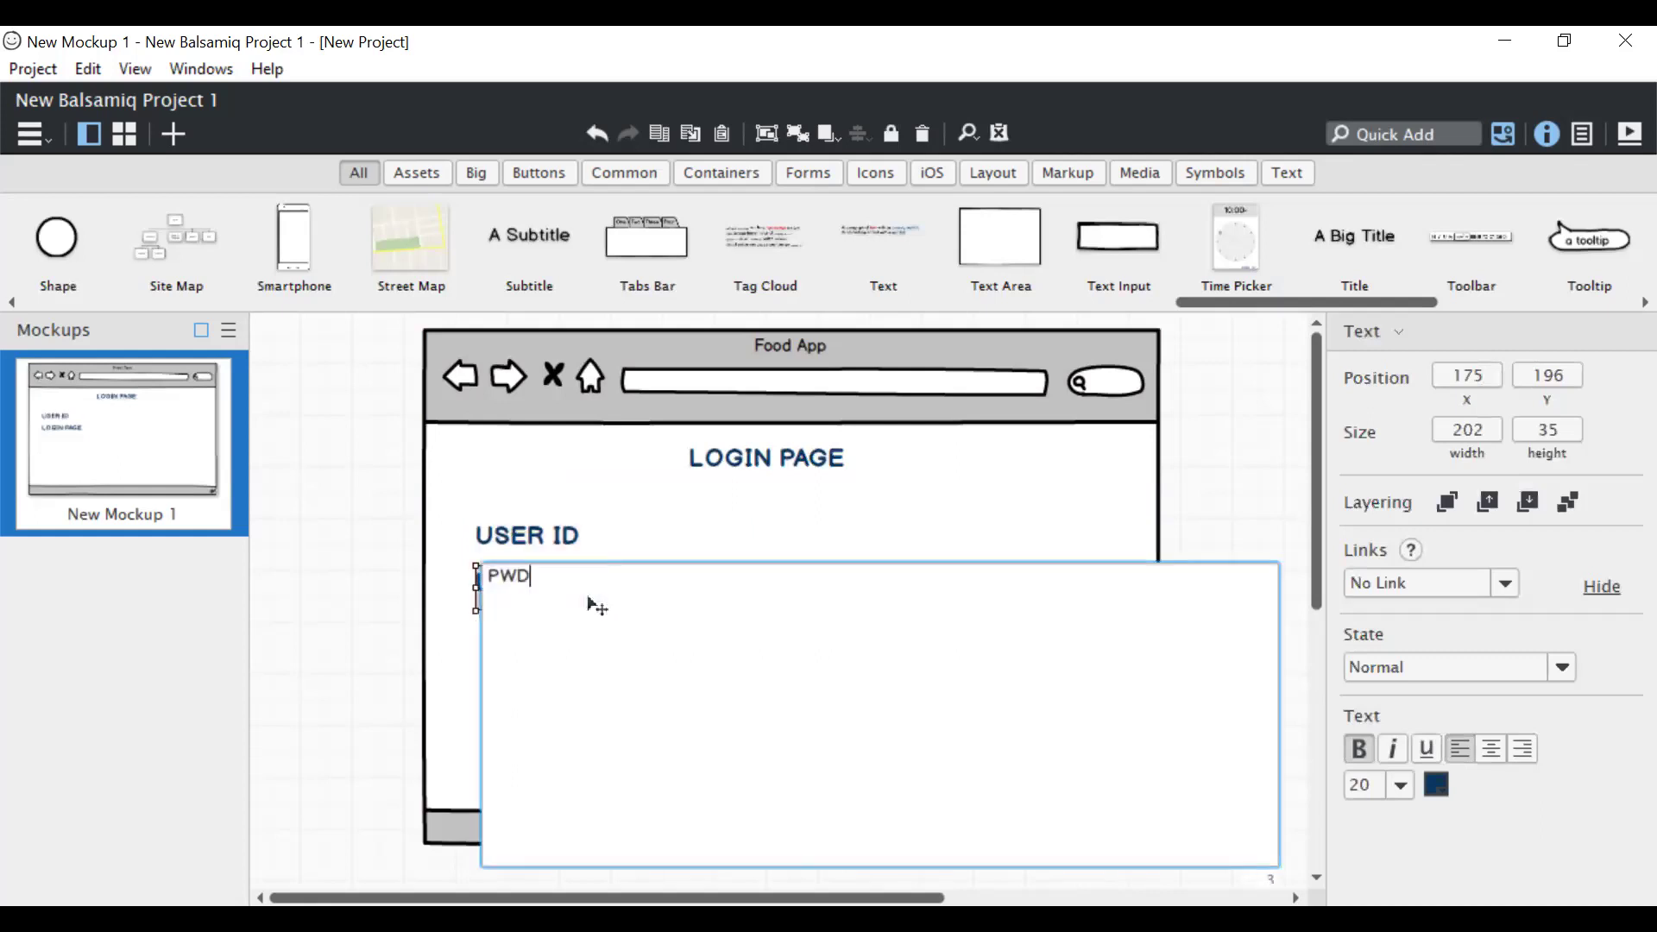
click(1191, 512)
click(1234, 514)
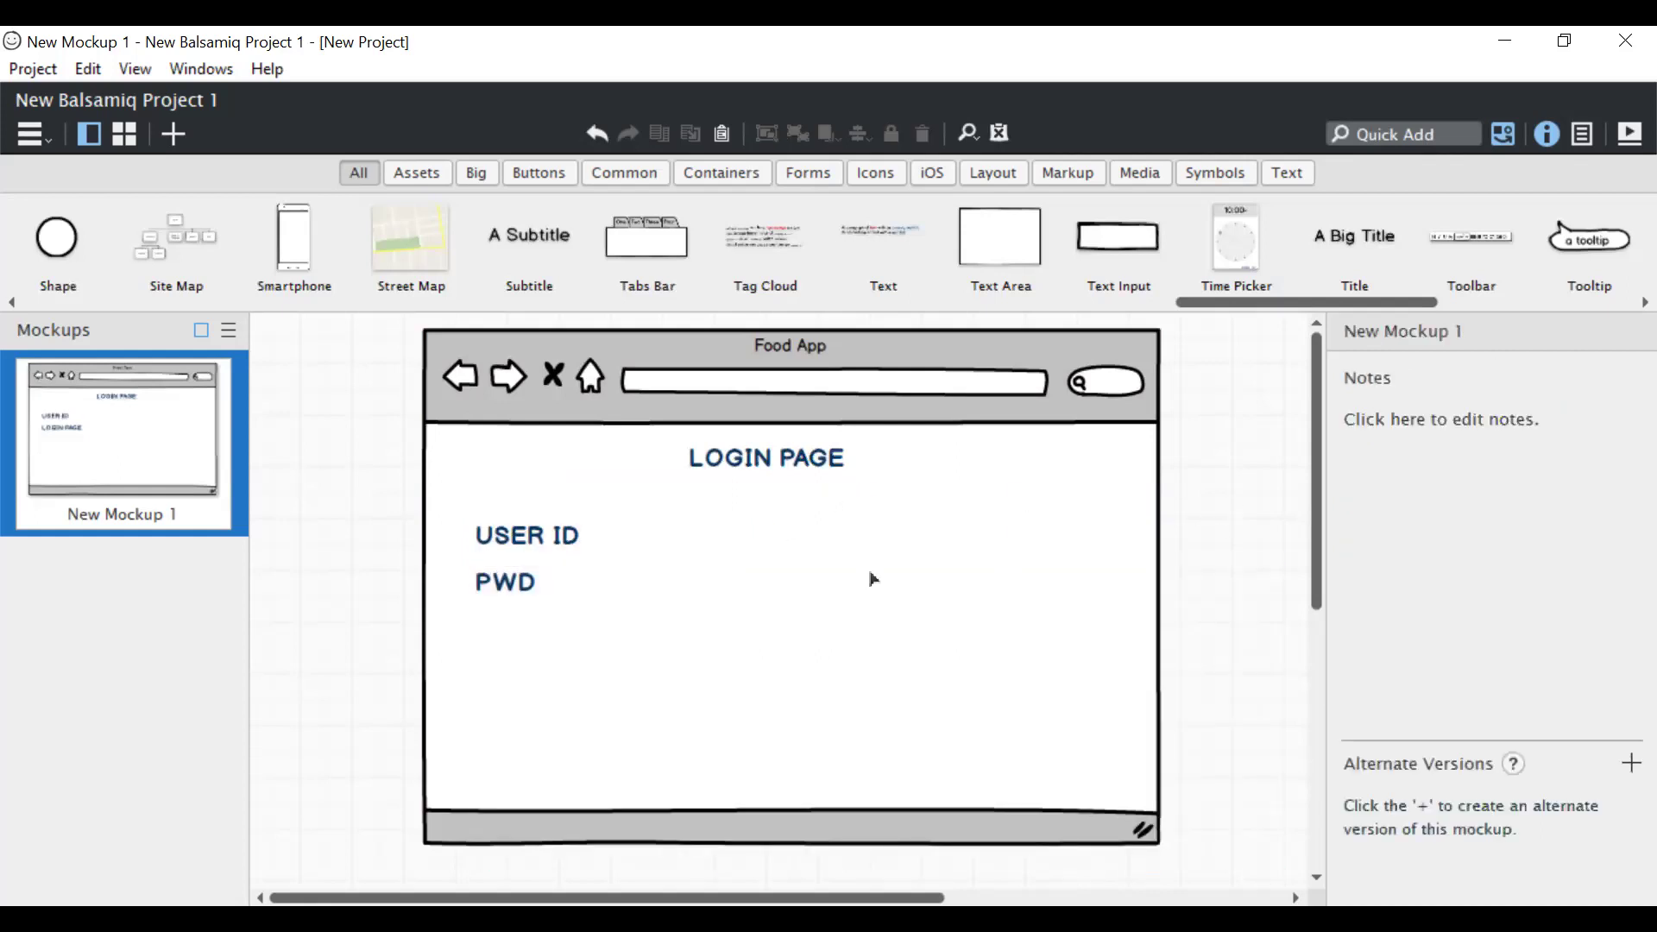
Step: Change the text colour of the USER ID and PWD labels to red (cf2a27)
click(563, 536)
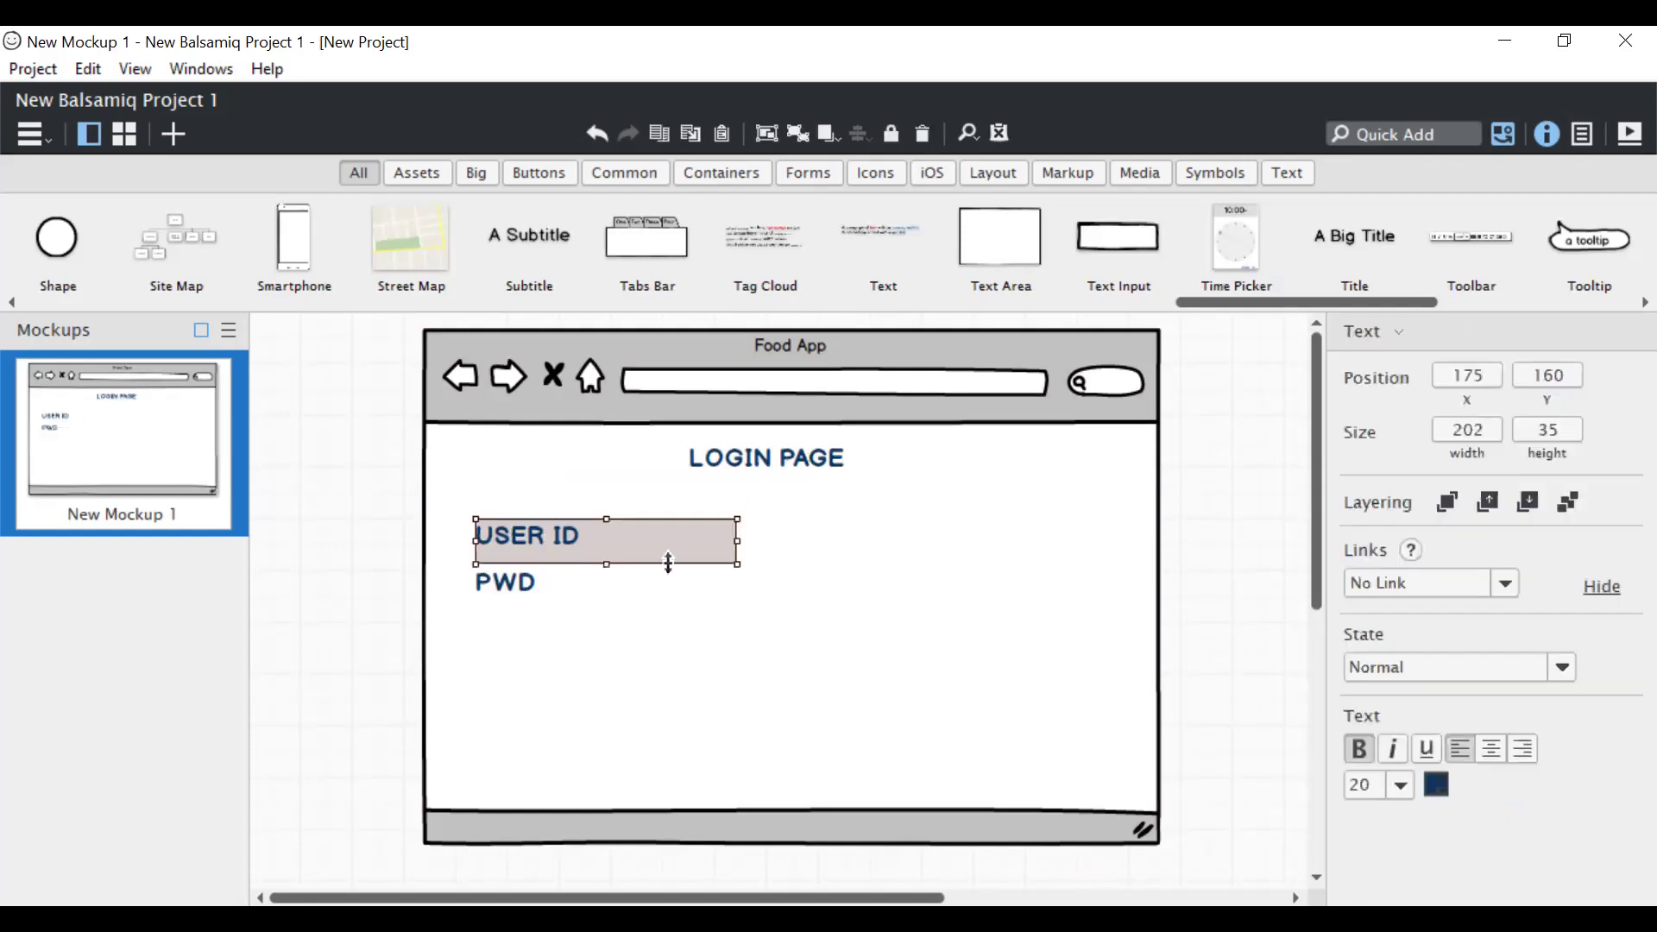
click(1438, 787)
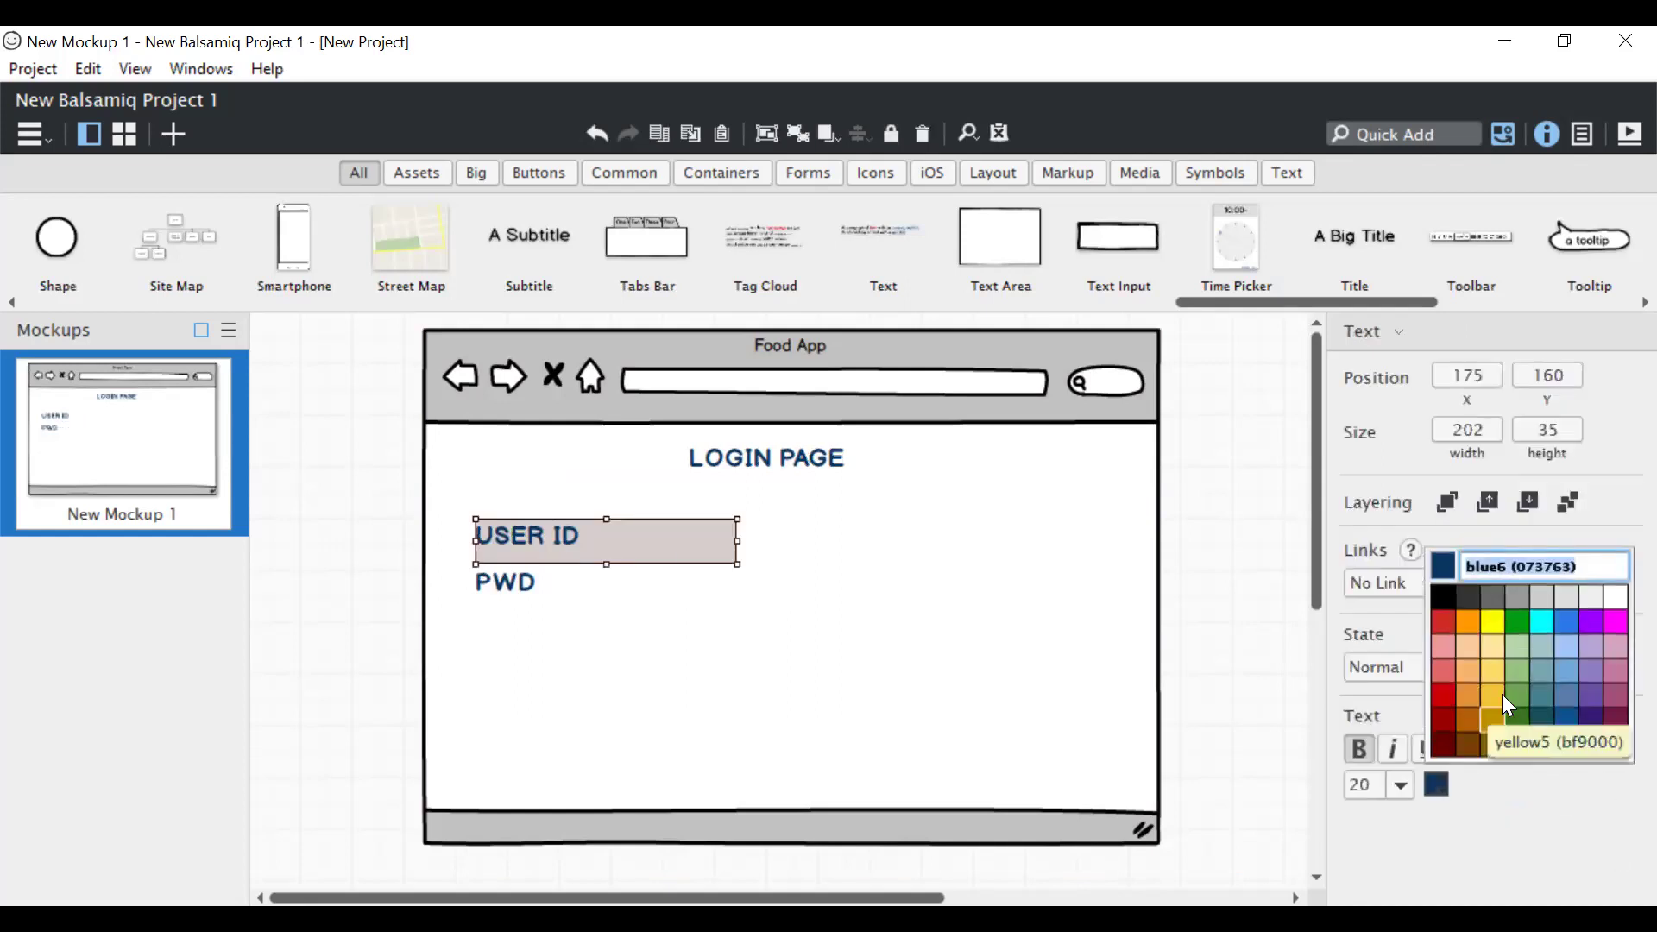
click(1446, 623)
click(505, 590)
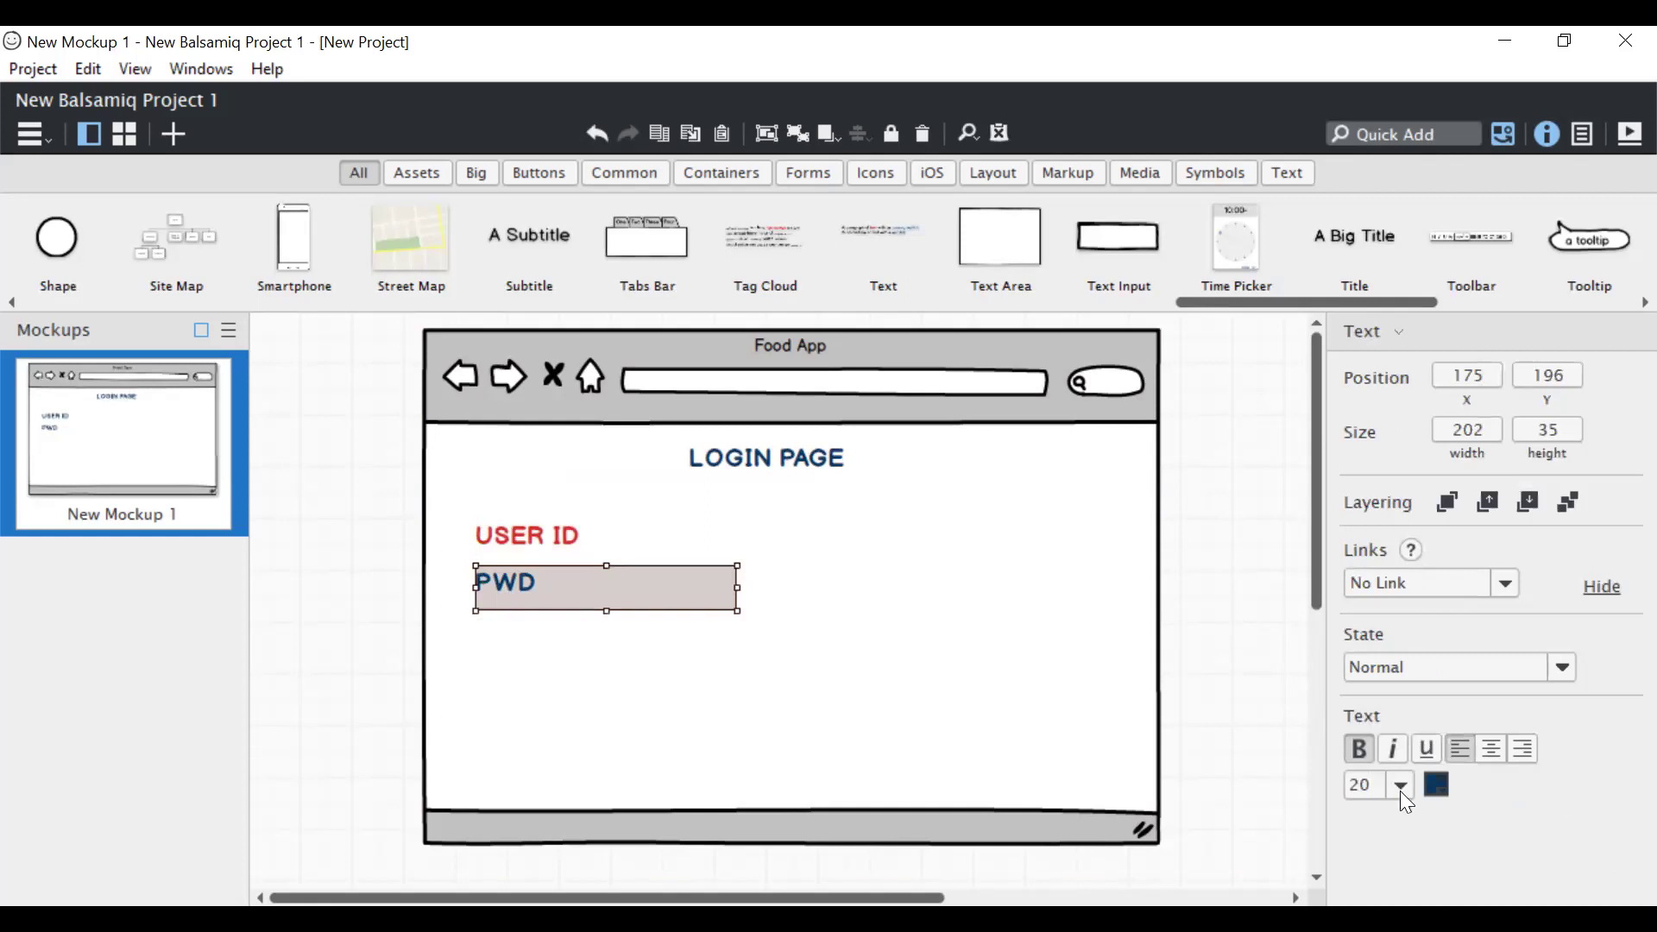
click(1437, 781)
click(1437, 621)
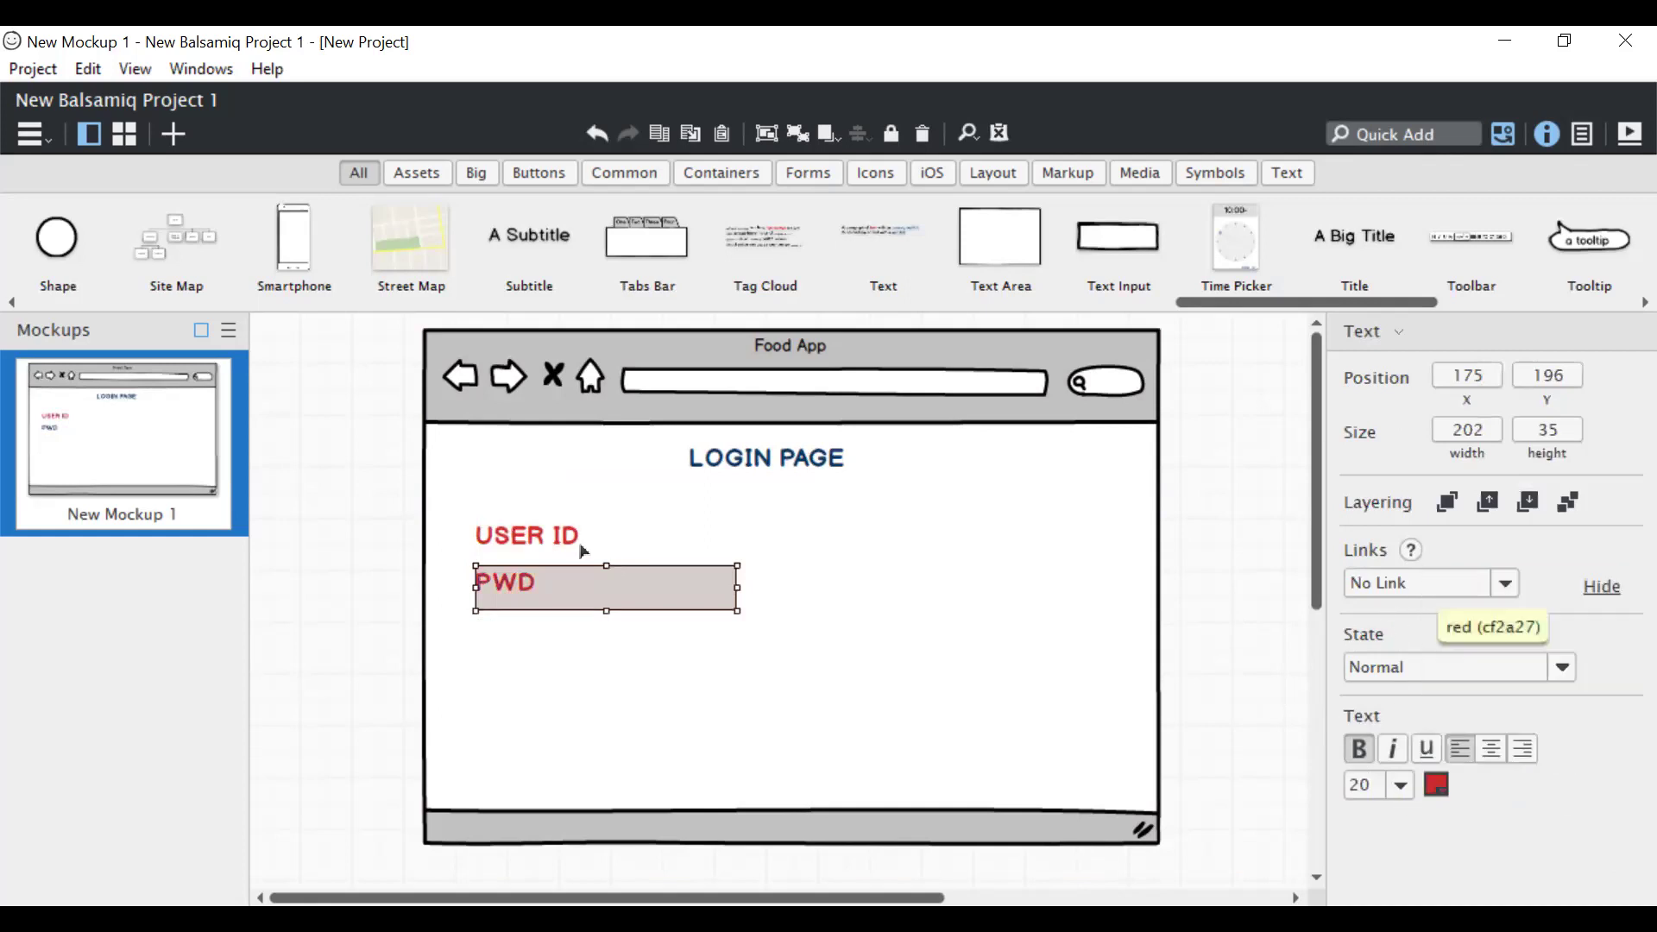
Step: Set the font size of both the USER ID and PWD labels to 16
click(541, 544)
shift+click(504, 590)
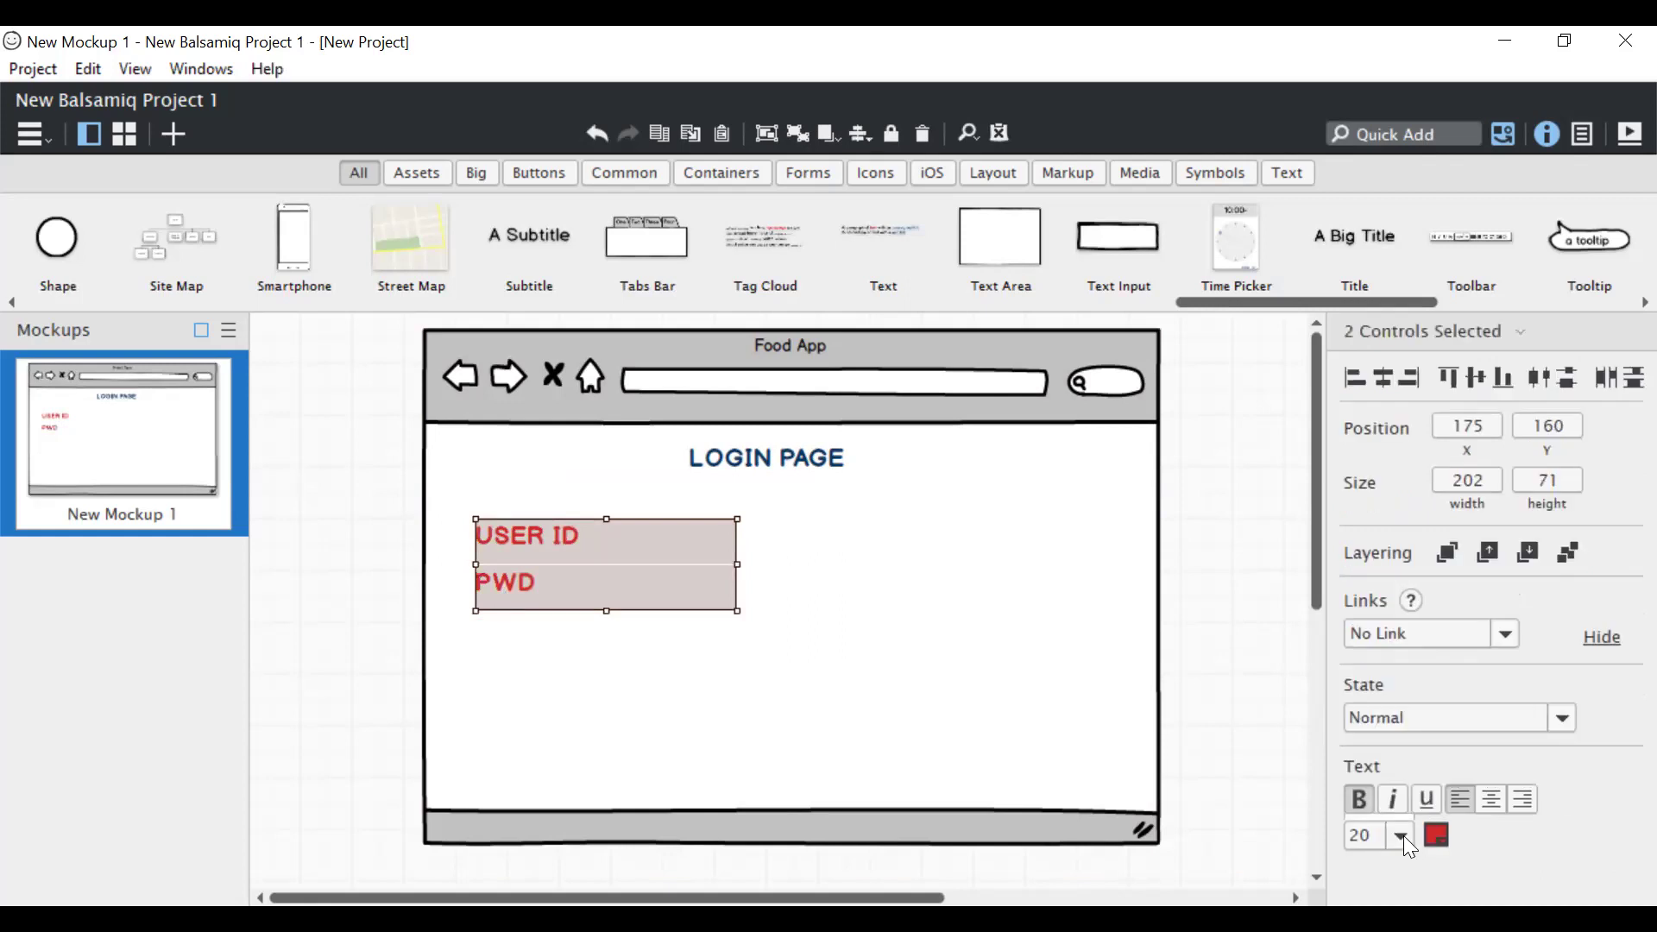
click(1401, 836)
click(1370, 523)
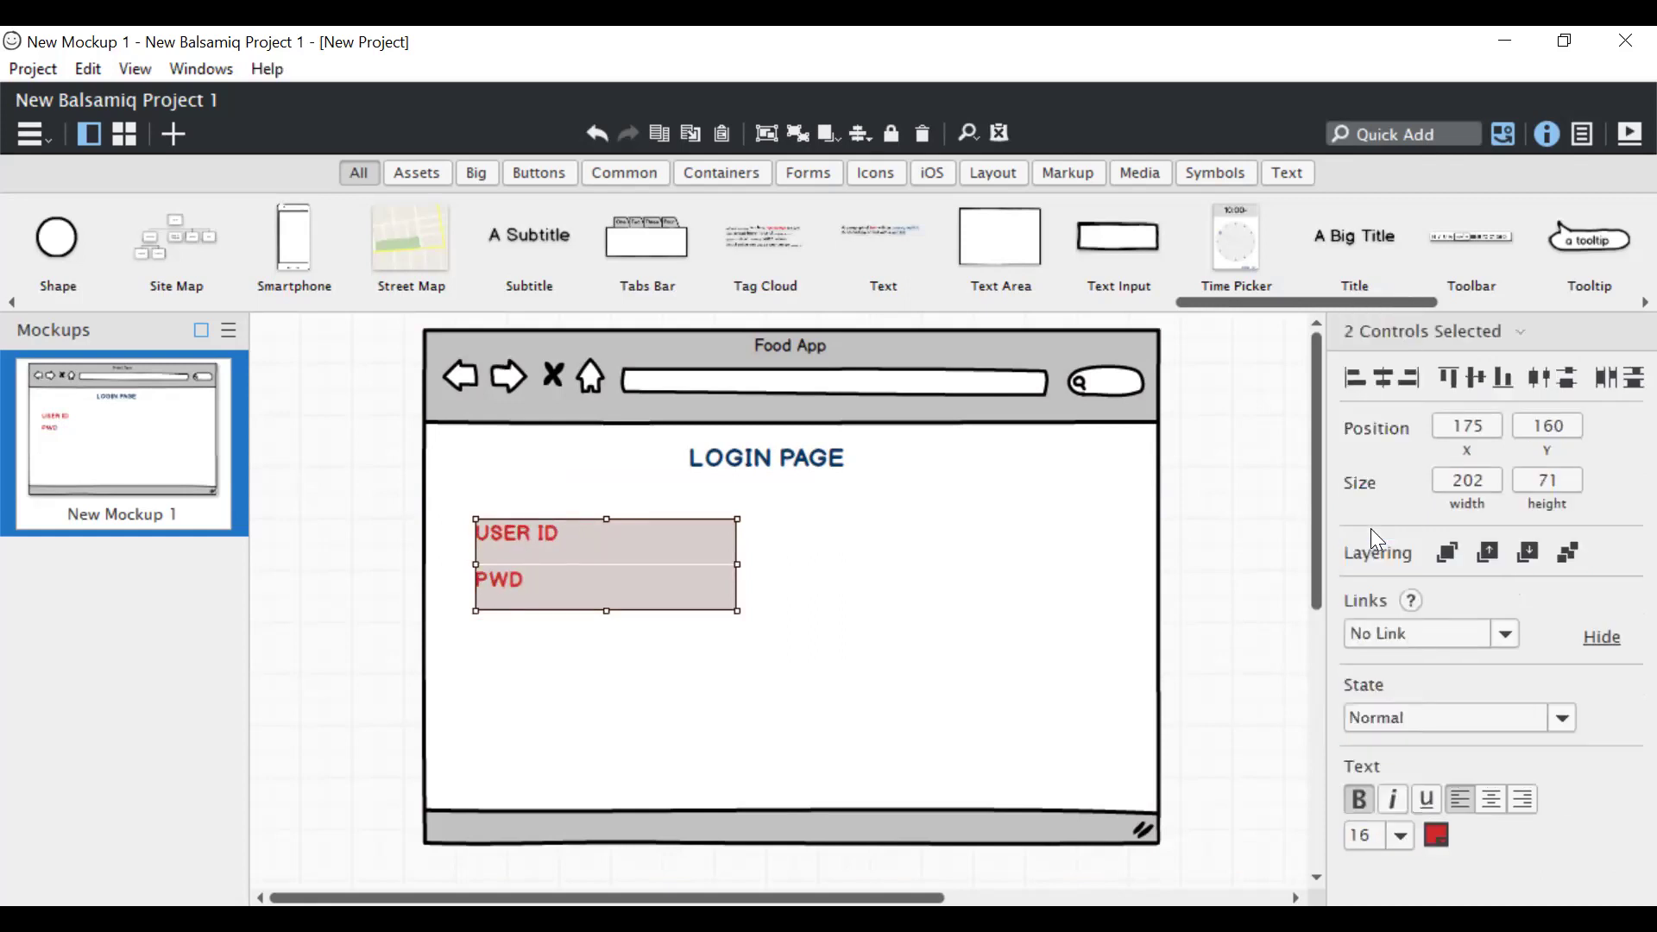
click(1241, 537)
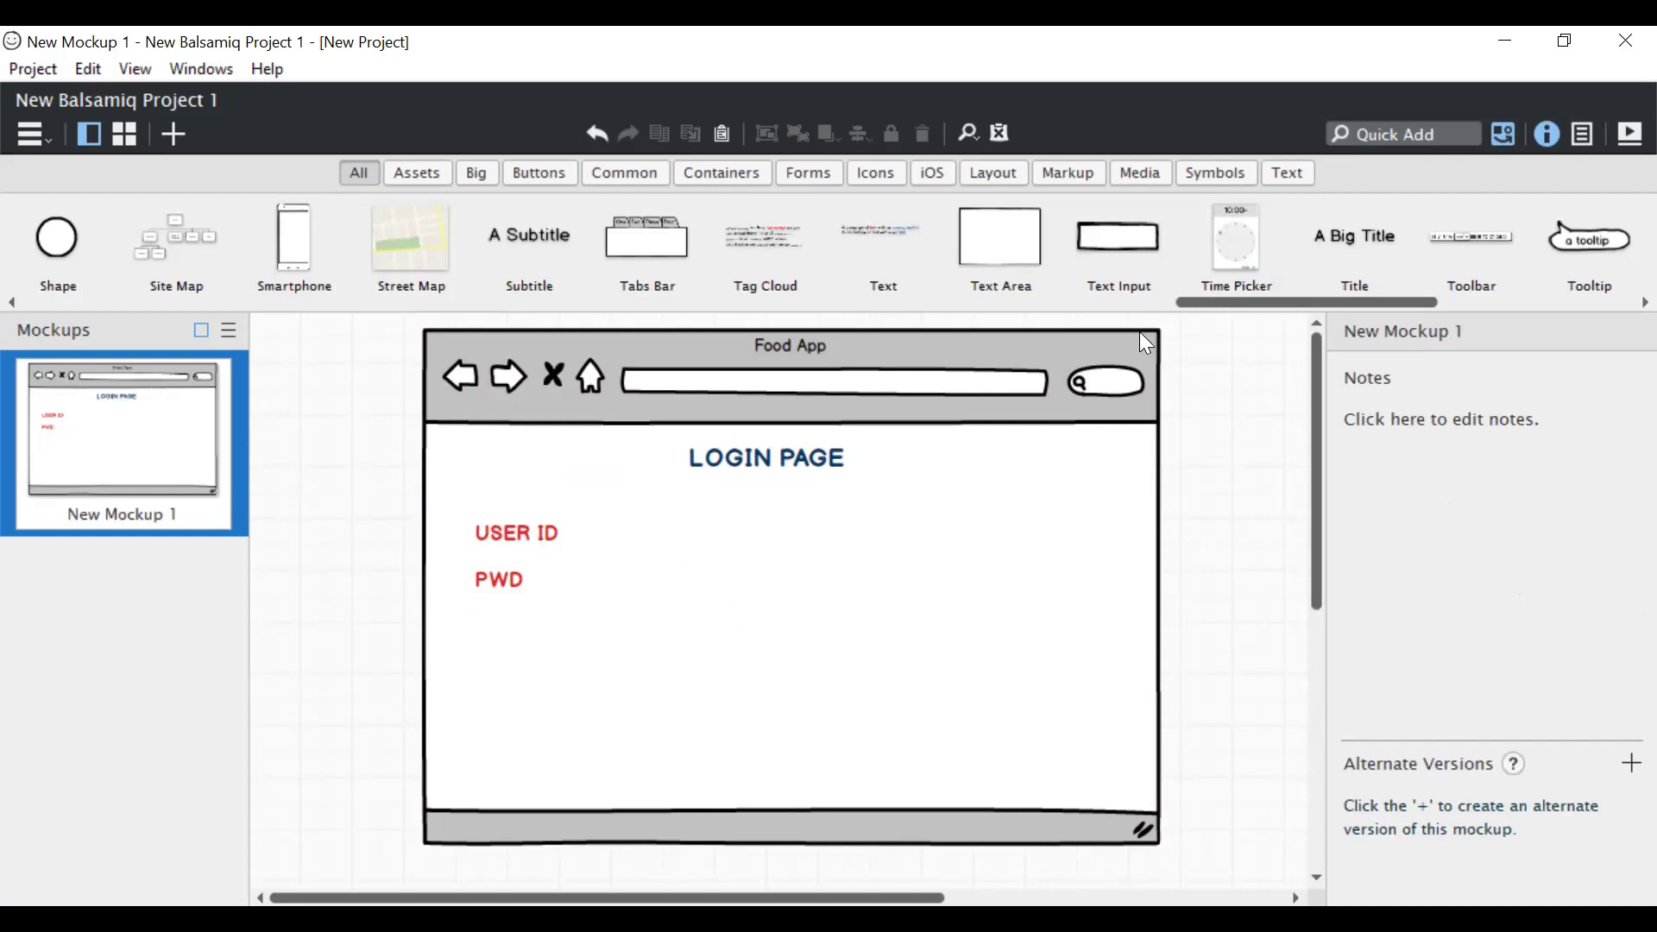
Step: Place two Text Input fields about 175 wide at X 275, one beside USER ID and one beside PWD at about Y 200
click(1122, 237)
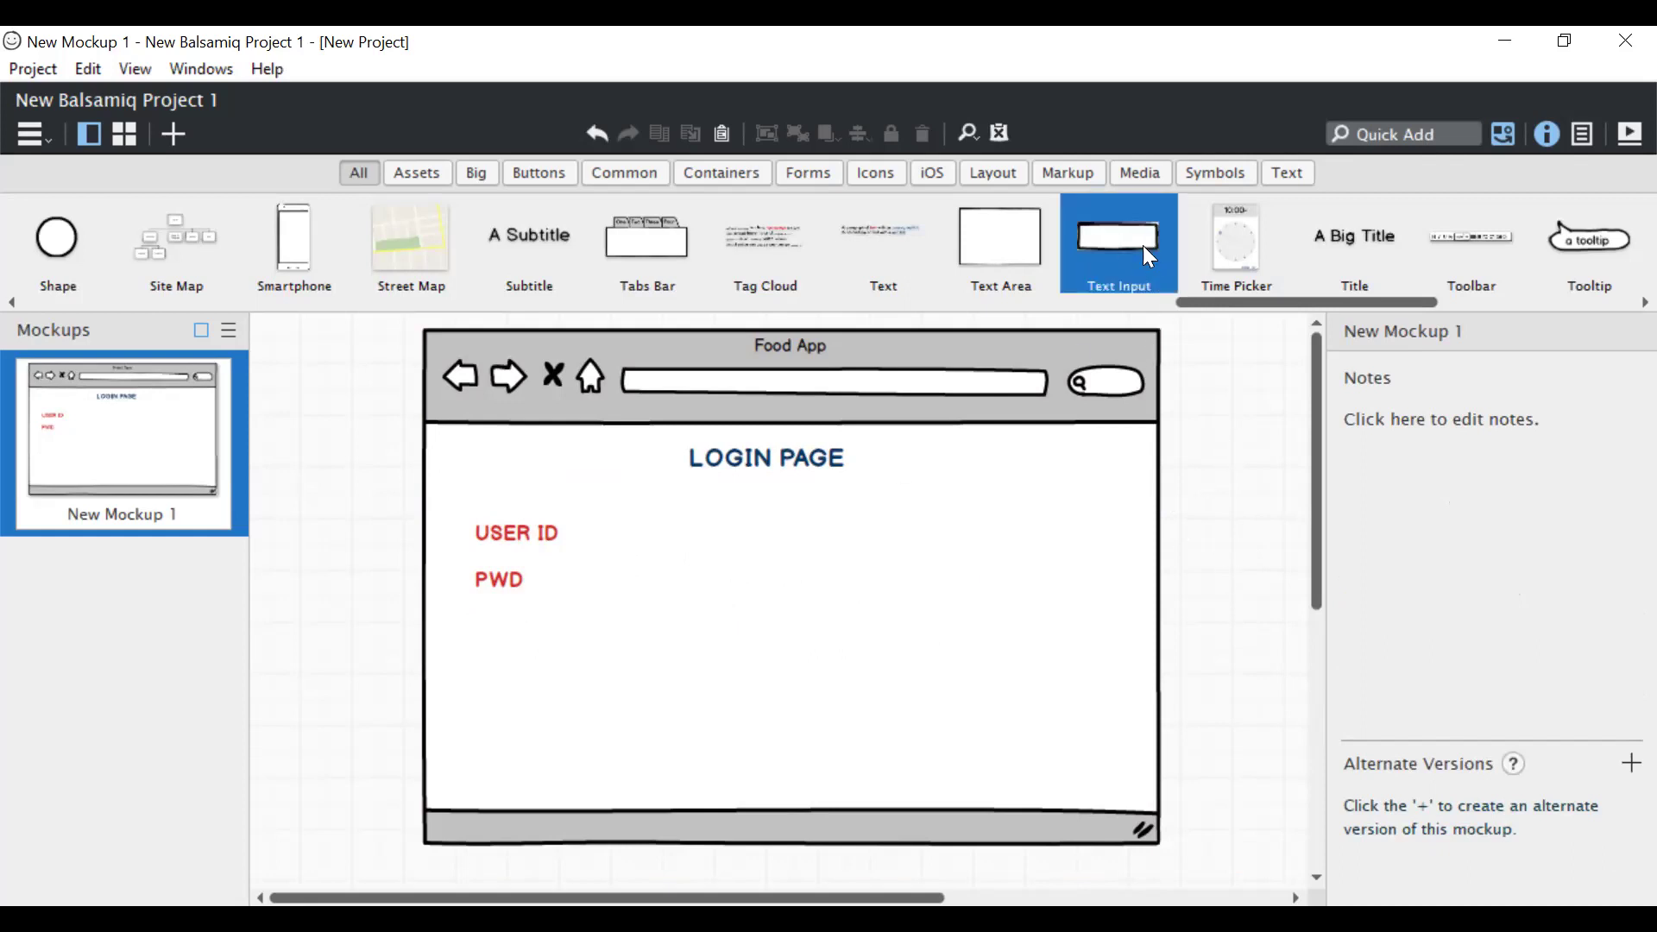
drag(1129, 245, 763, 597)
click(737, 565)
click(708, 536)
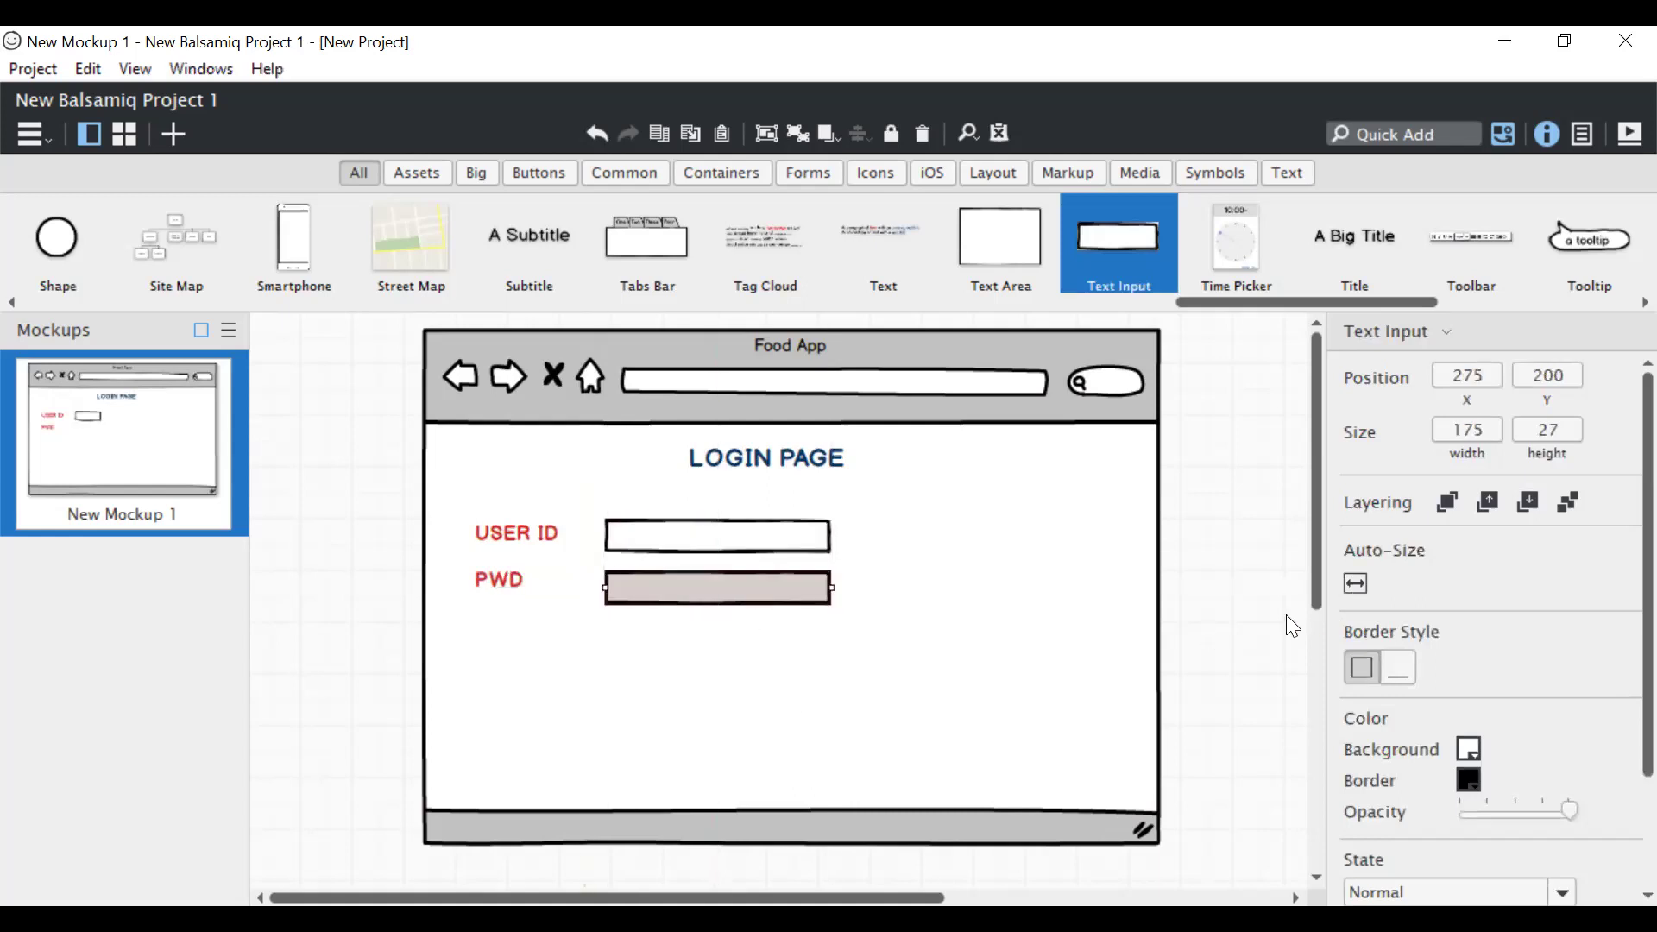
click(813, 655)
Step: Add a Button control and place it centred below the input fields at about X 388, Y 295
drag(1221, 302, 867, 298)
click(1383, 132)
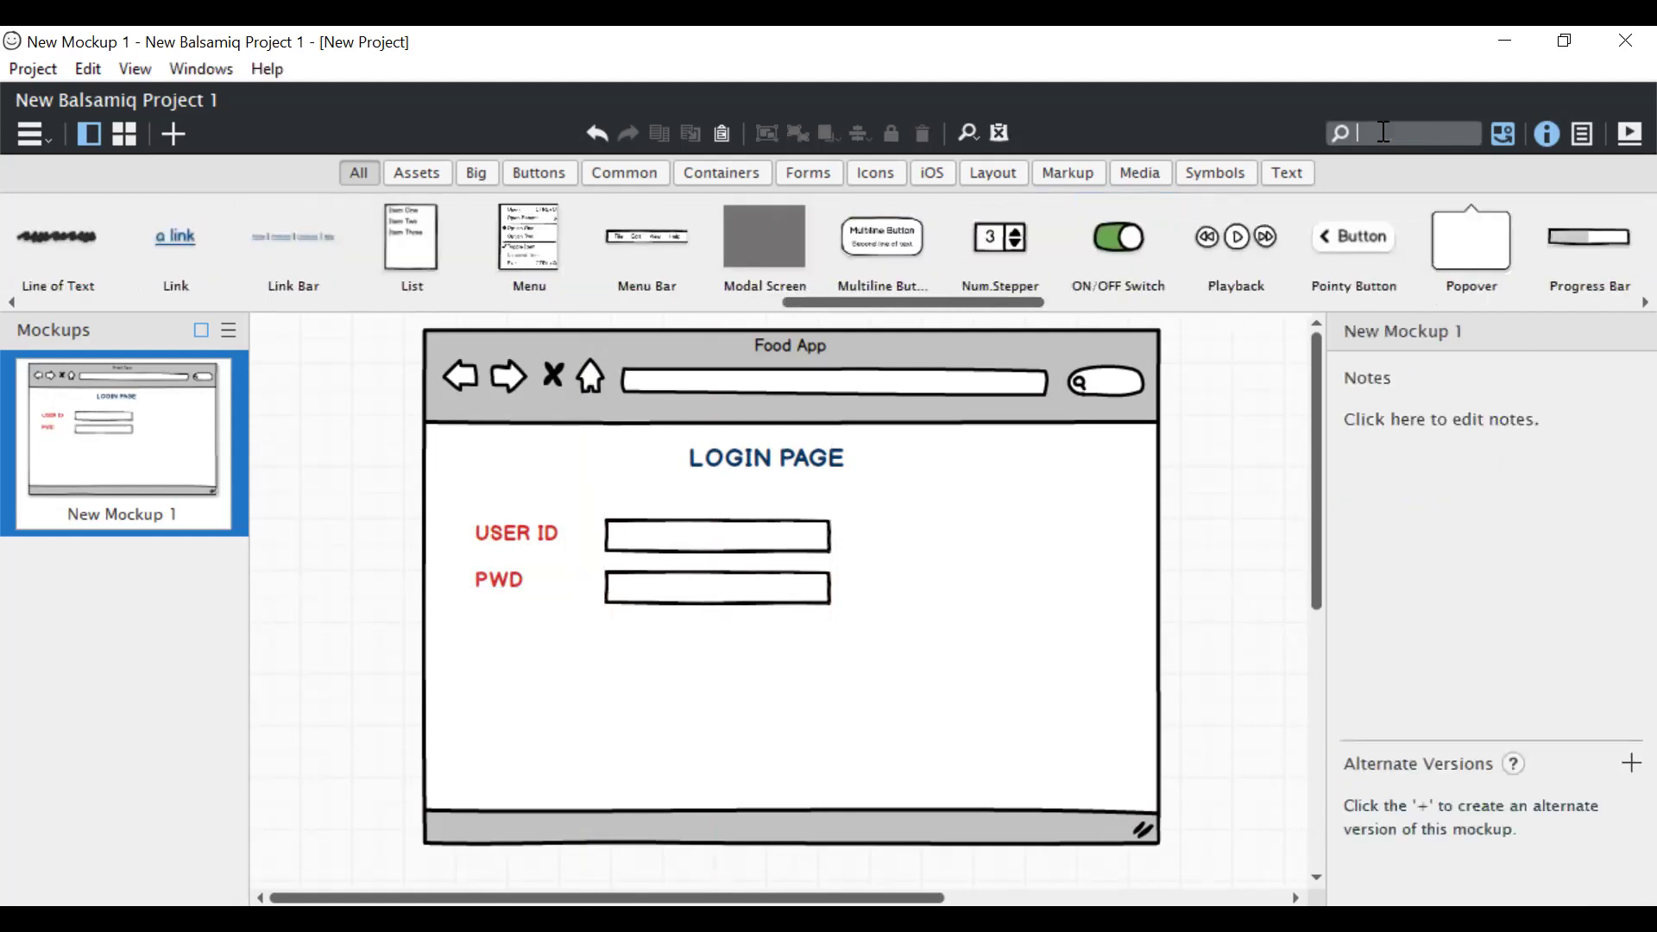
text(button)
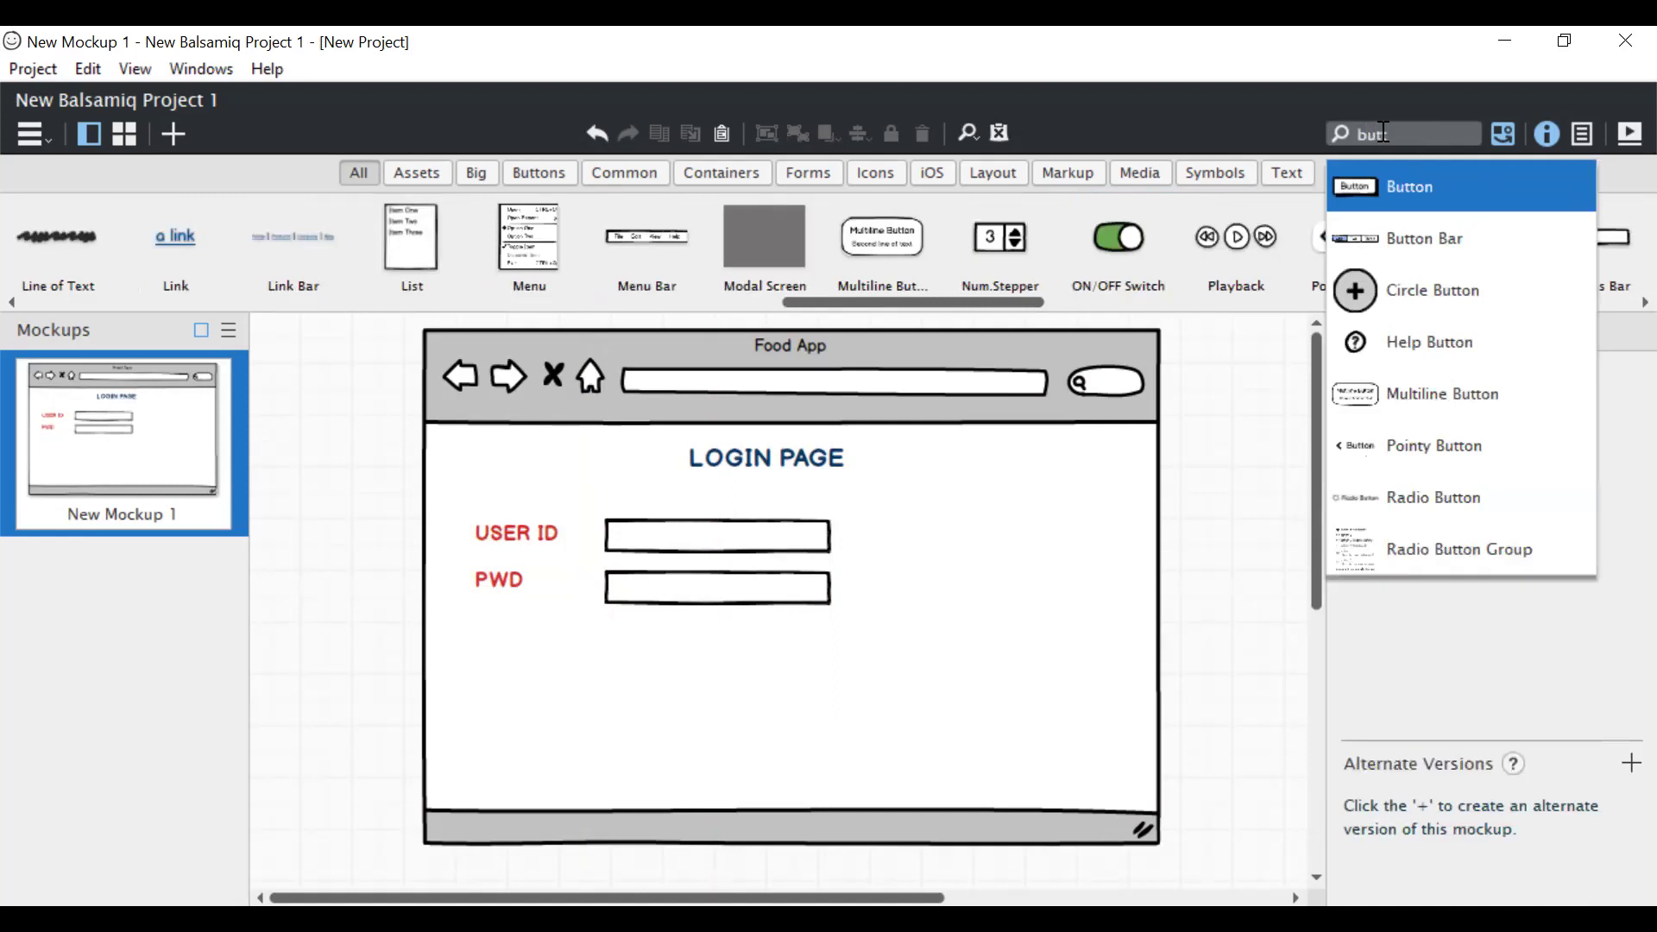
key(Return)
drag(368, 401, 804, 722)
drag(832, 716, 792, 708)
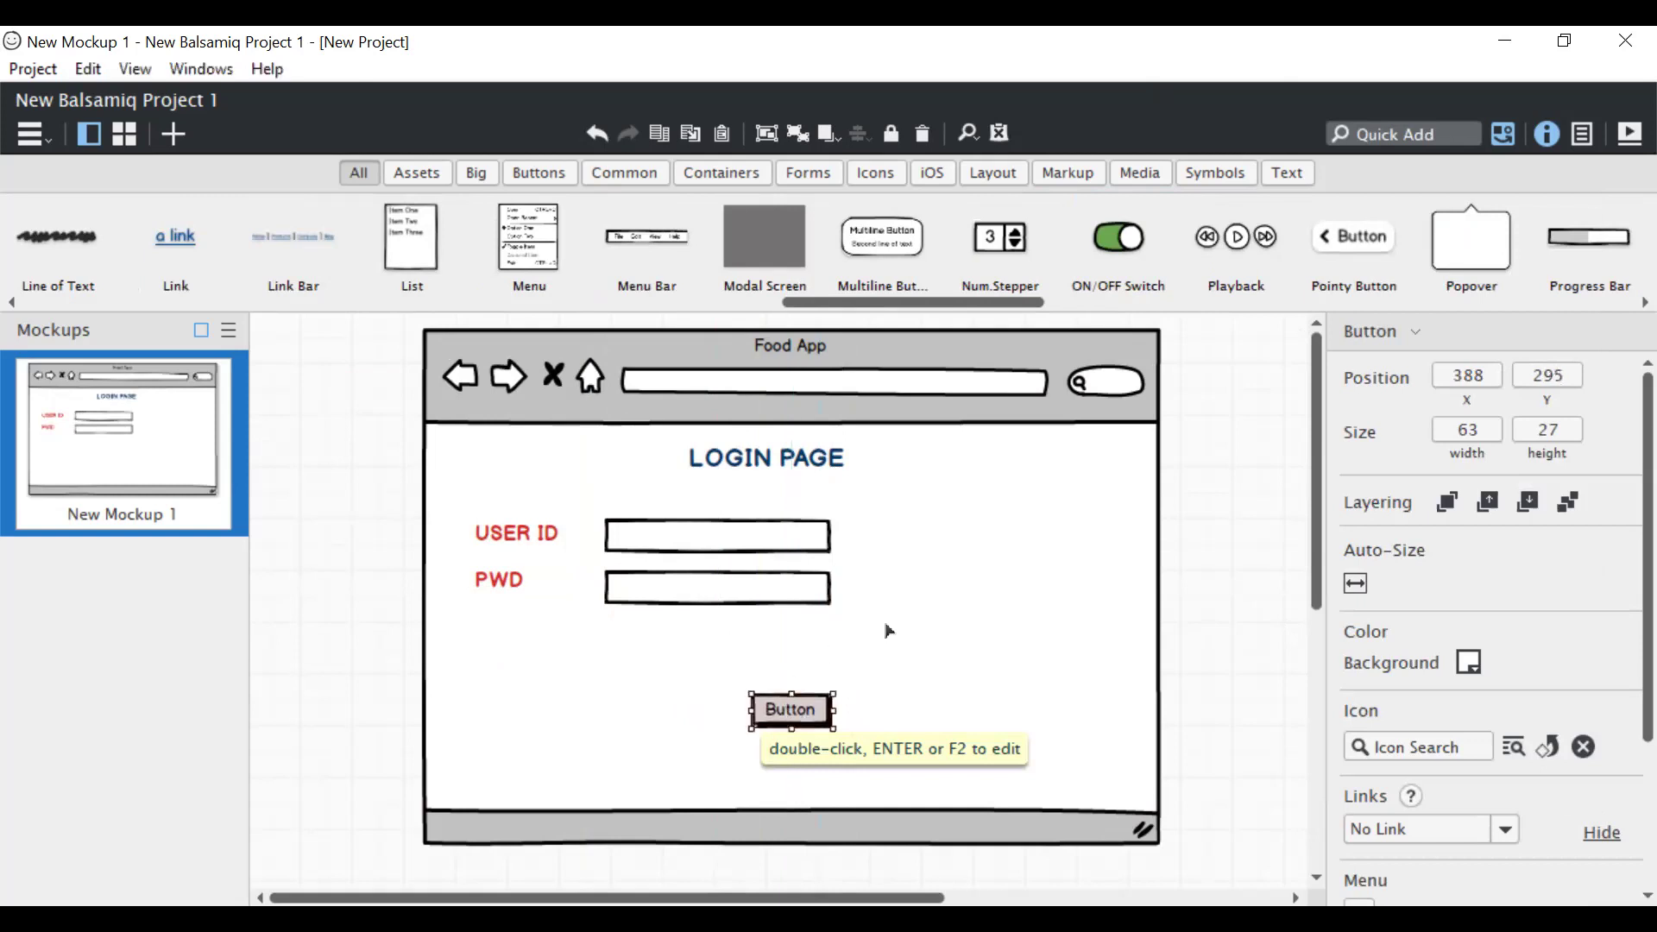
click(739, 628)
key(ctrl+z)
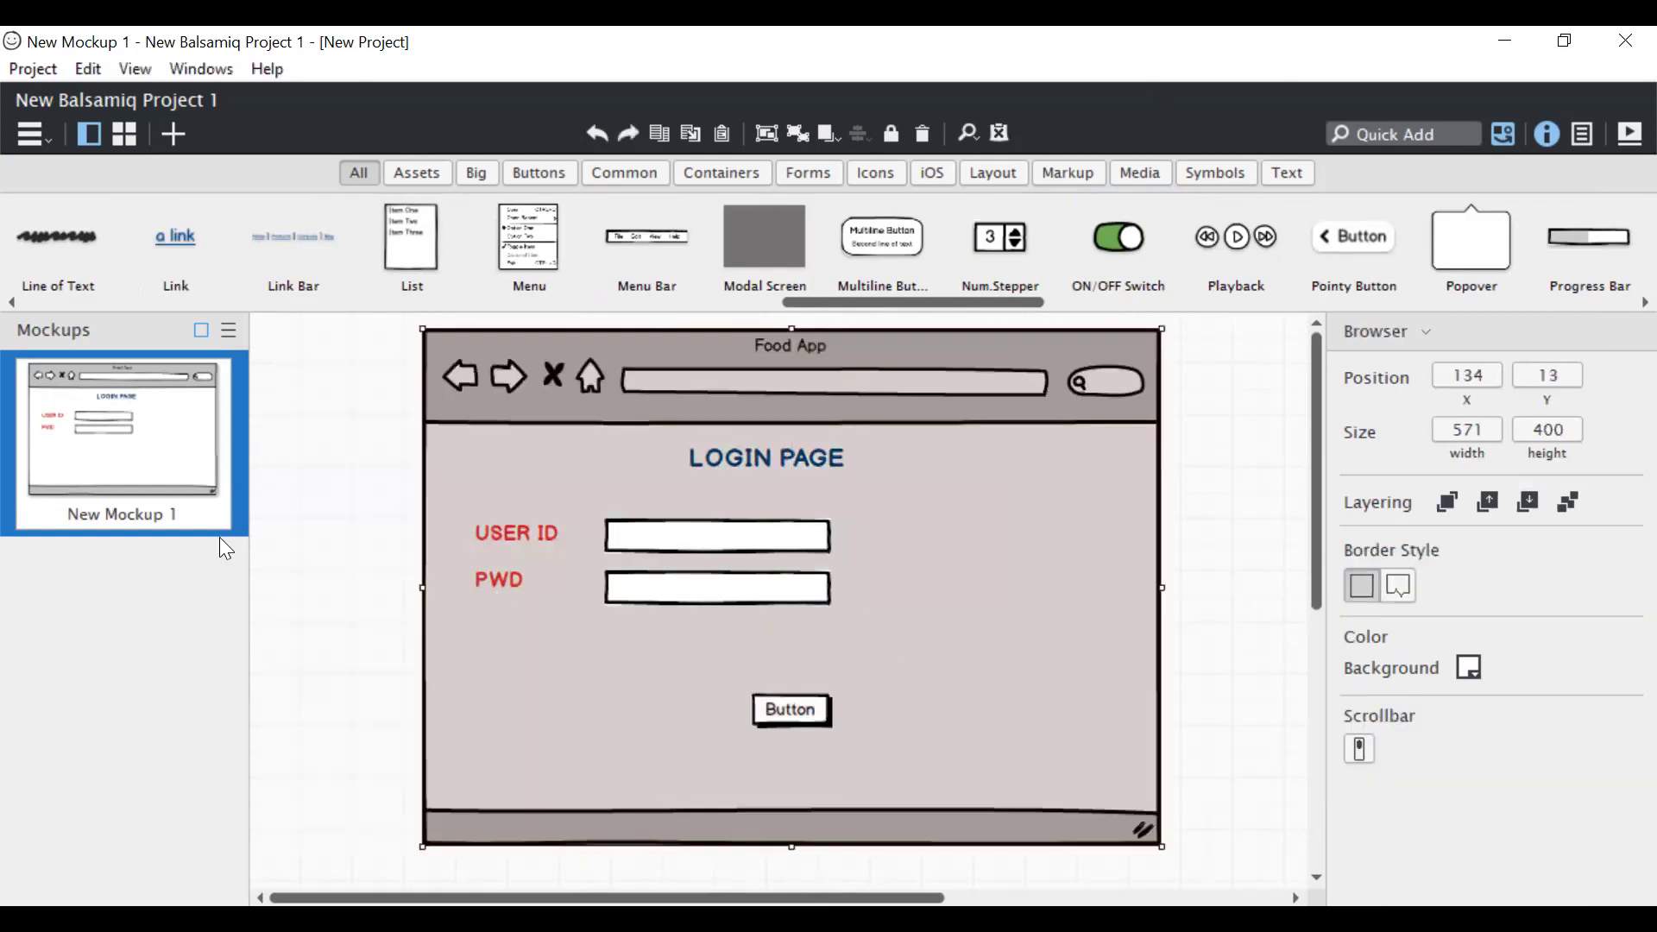
click(367, 620)
Step: Move the USER ID and PWD labels together with their input fields to about X 282, Y 164
drag(332, 500, 938, 677)
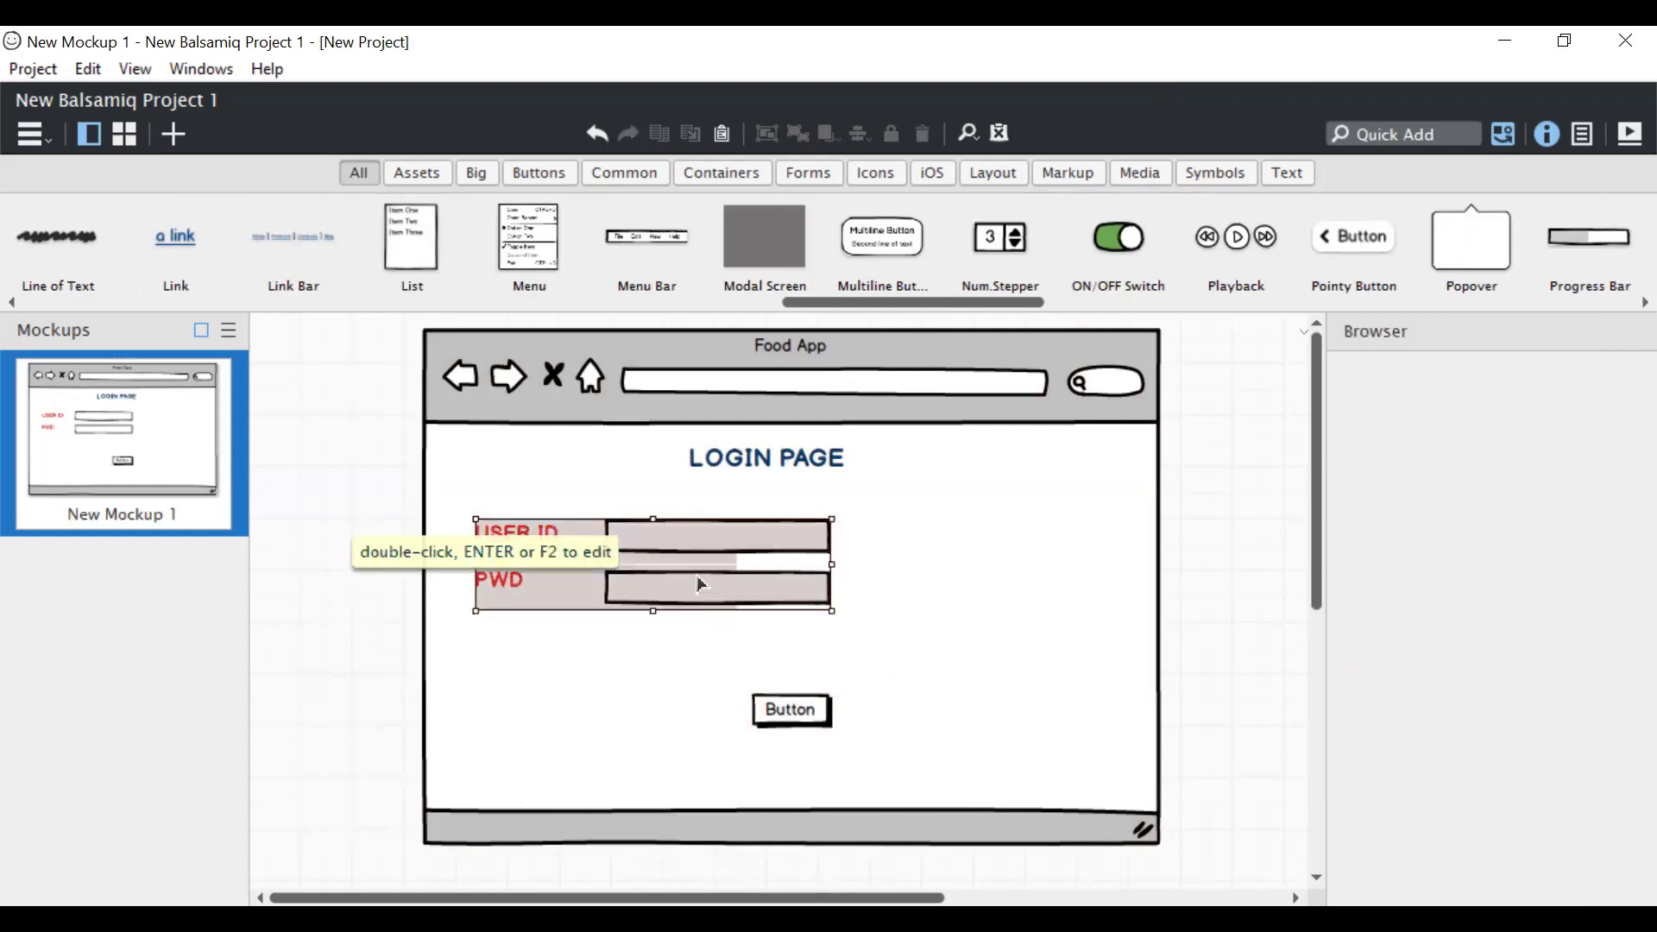
drag(696, 596, 828, 599)
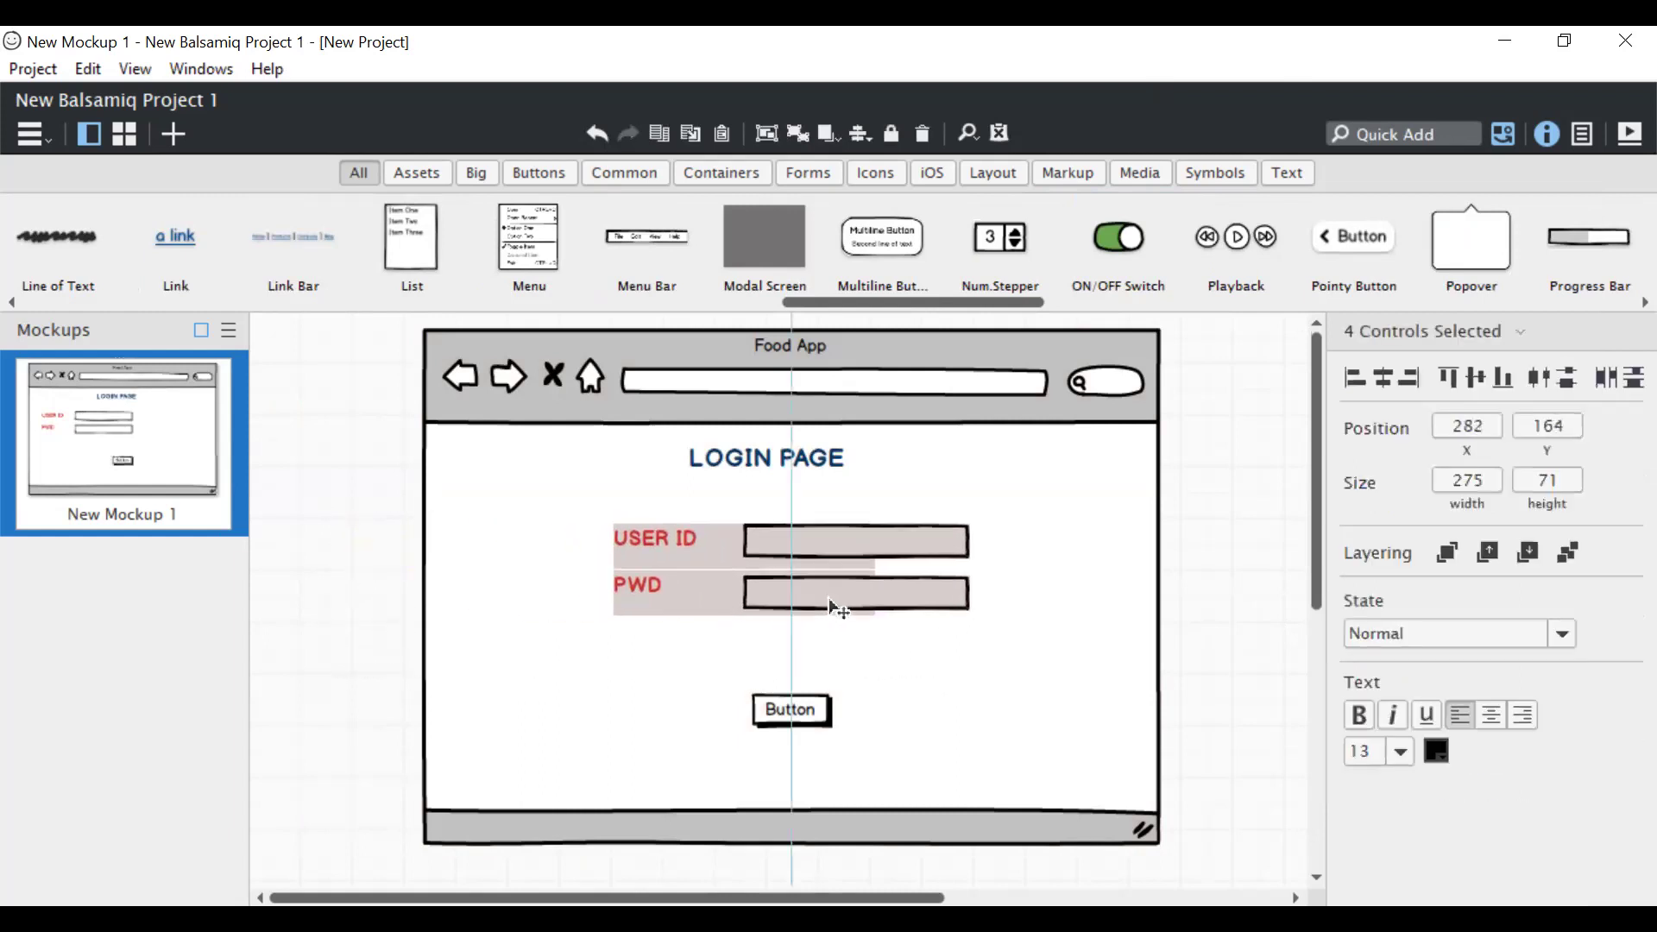
click(1166, 623)
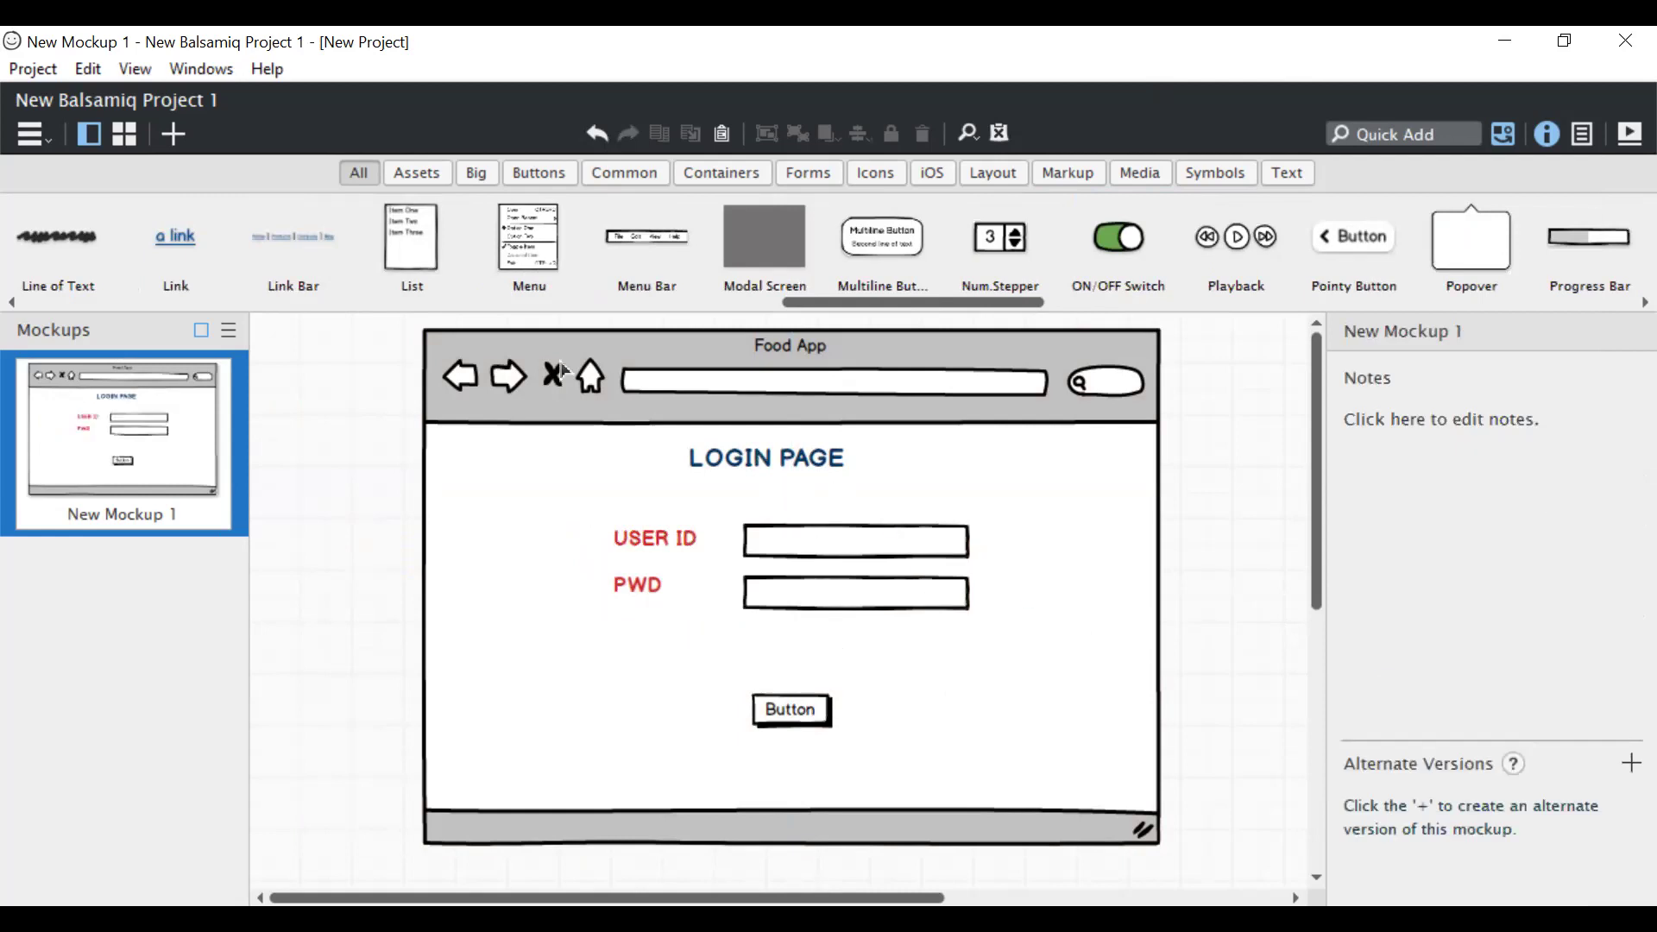
Step: Add a Link reading "Forgetpwd?" and place it just below the PWD field at about X 487, Y 243
click(169, 250)
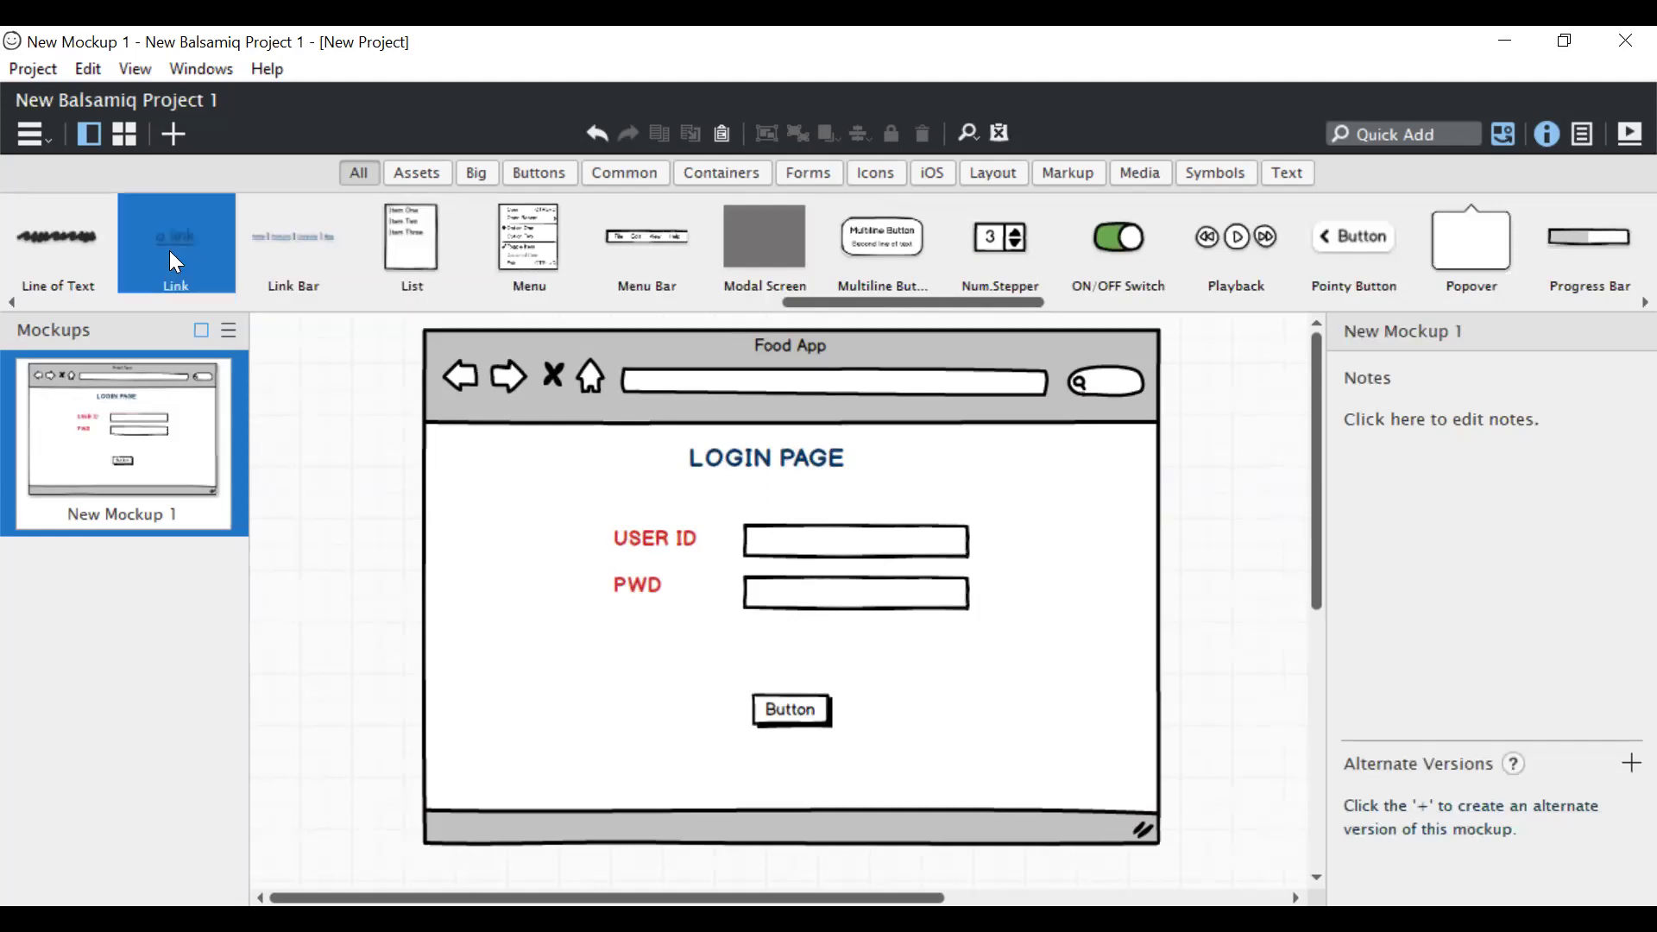
drag(178, 227, 316, 367)
text(Forget)
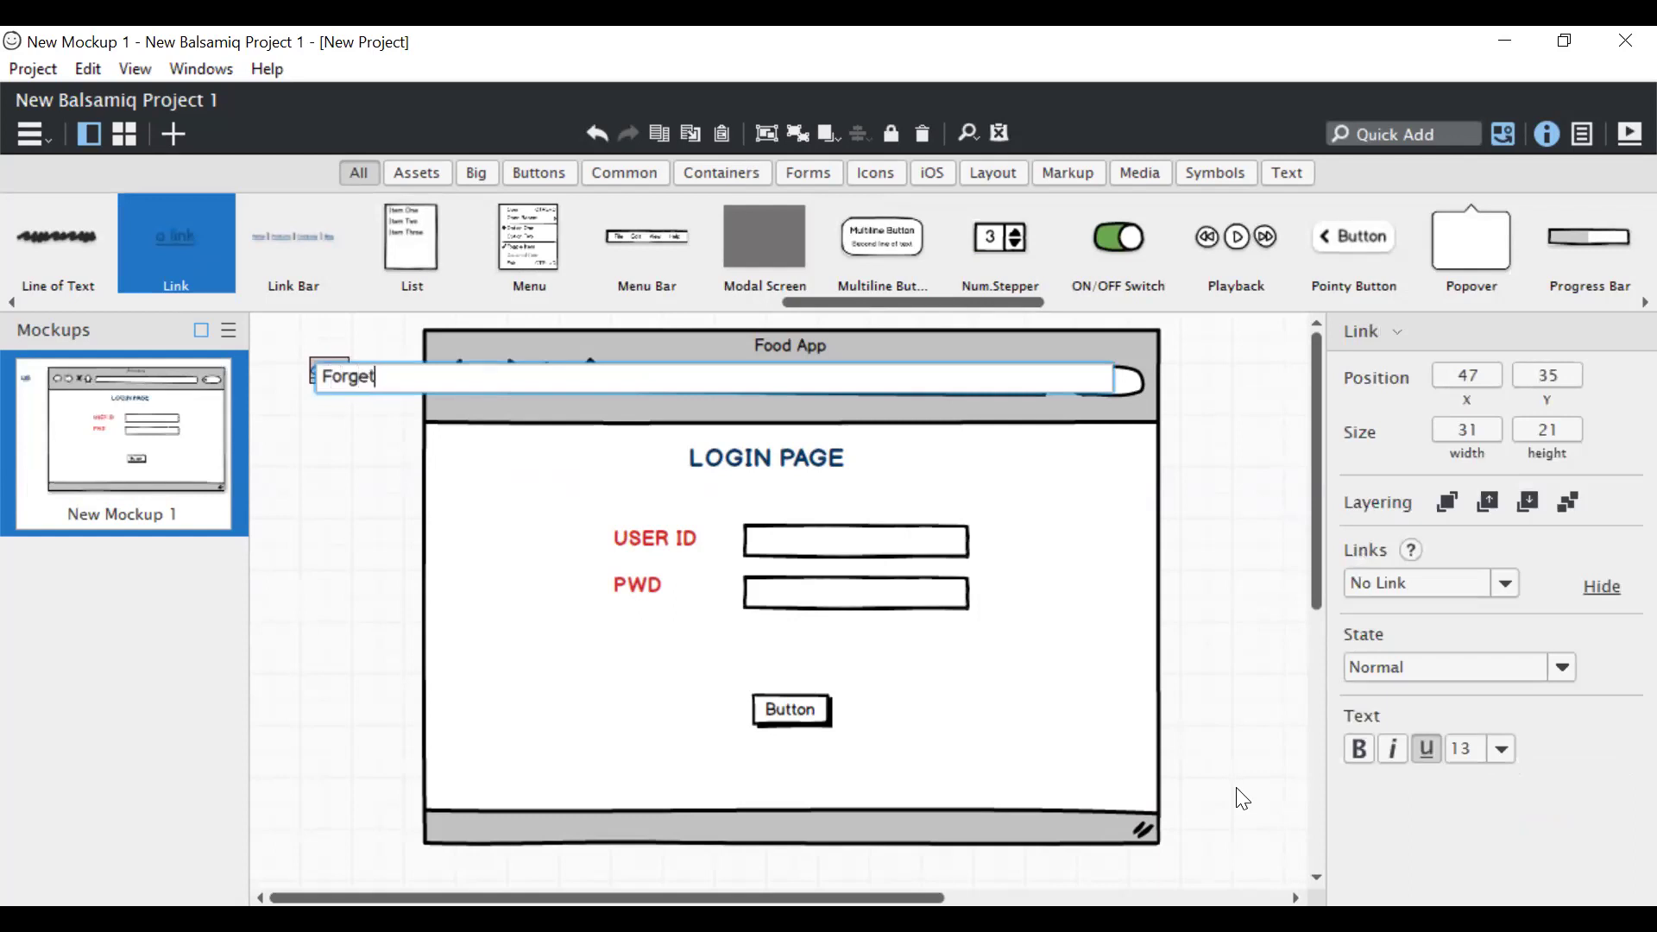
text(pwd?)
key(Return)
drag(402, 390, 947, 645)
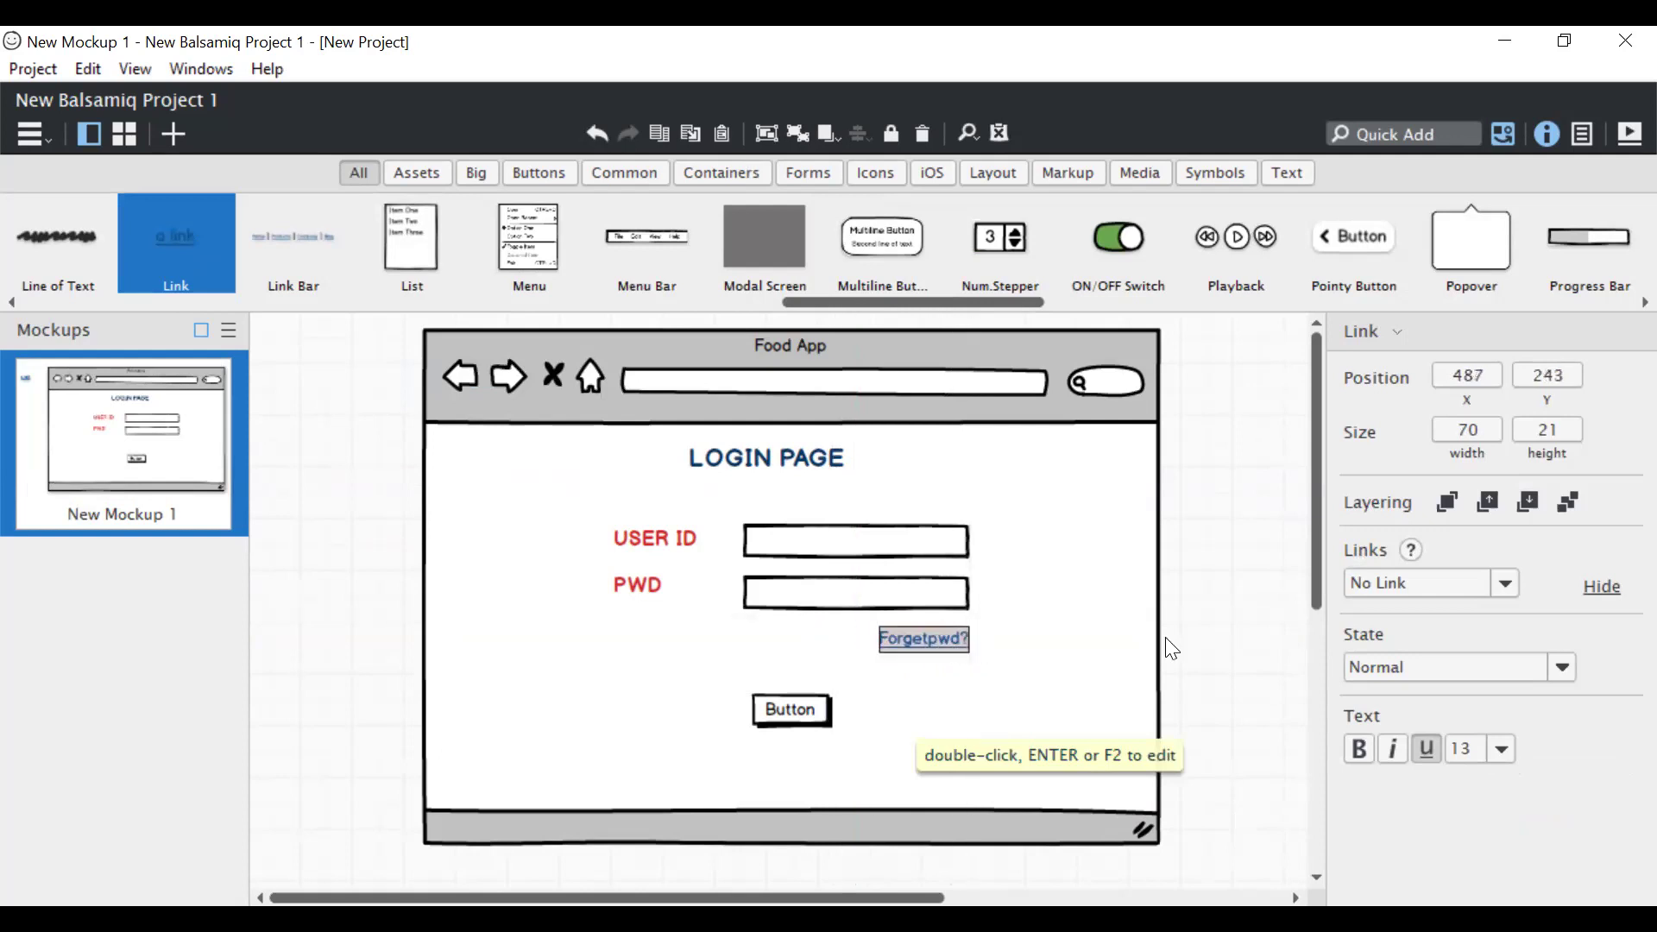
click(1209, 621)
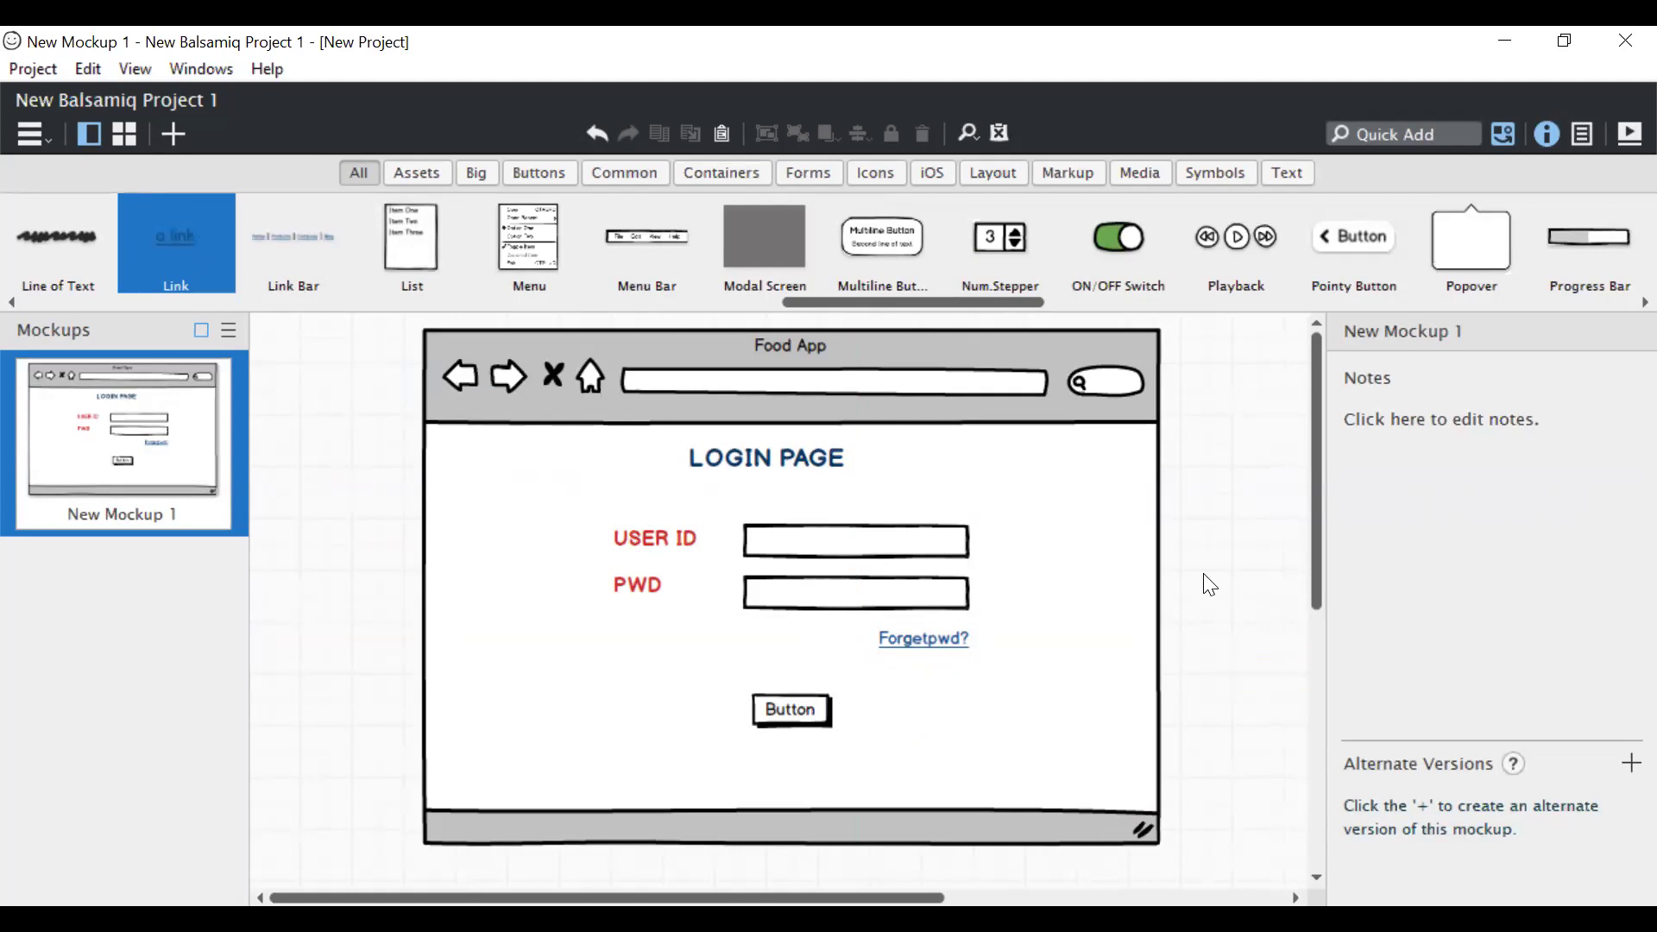
Step: Create a second blank mockup in the project and open it
click(157, 497)
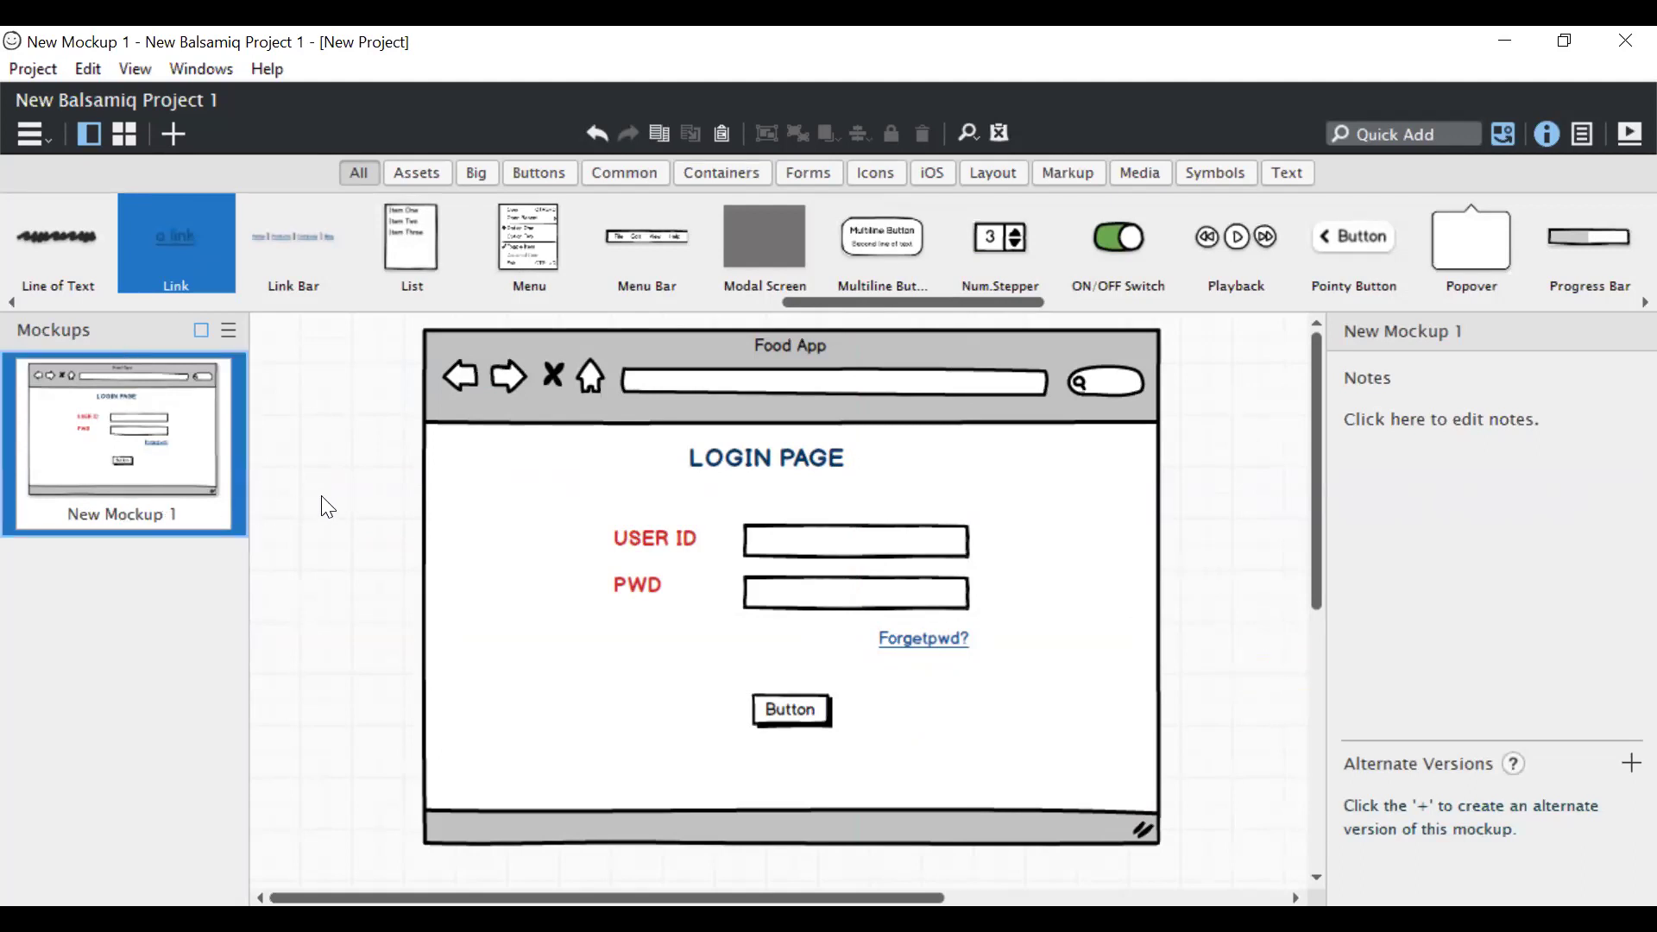
key(ctrl+n)
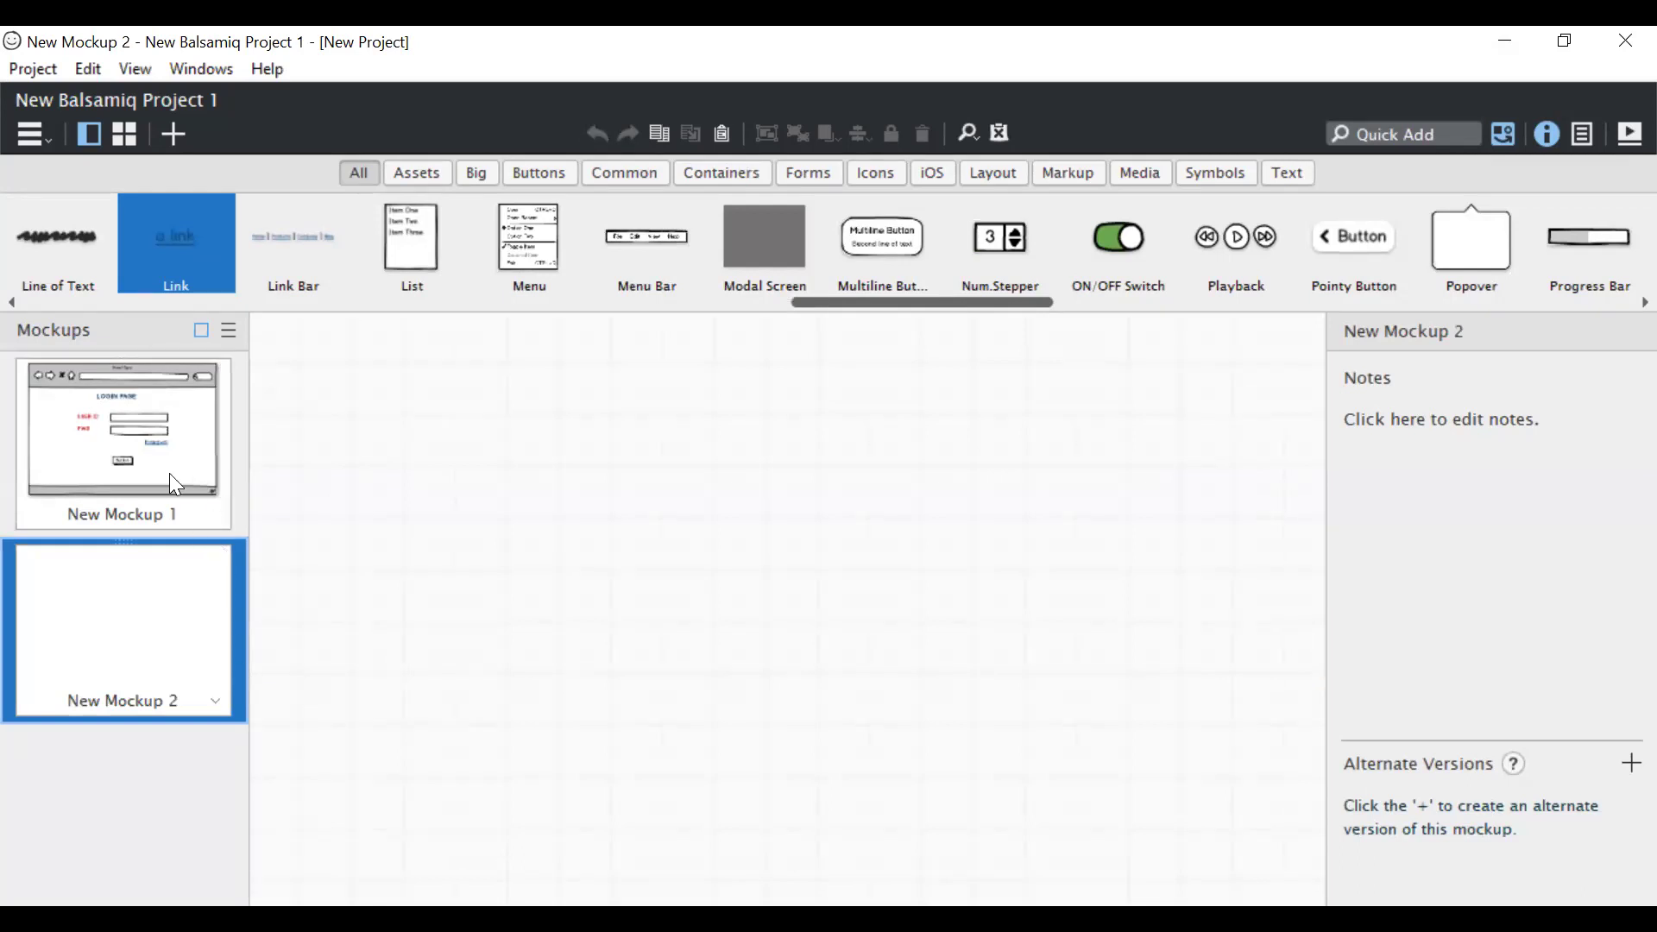
click(178, 441)
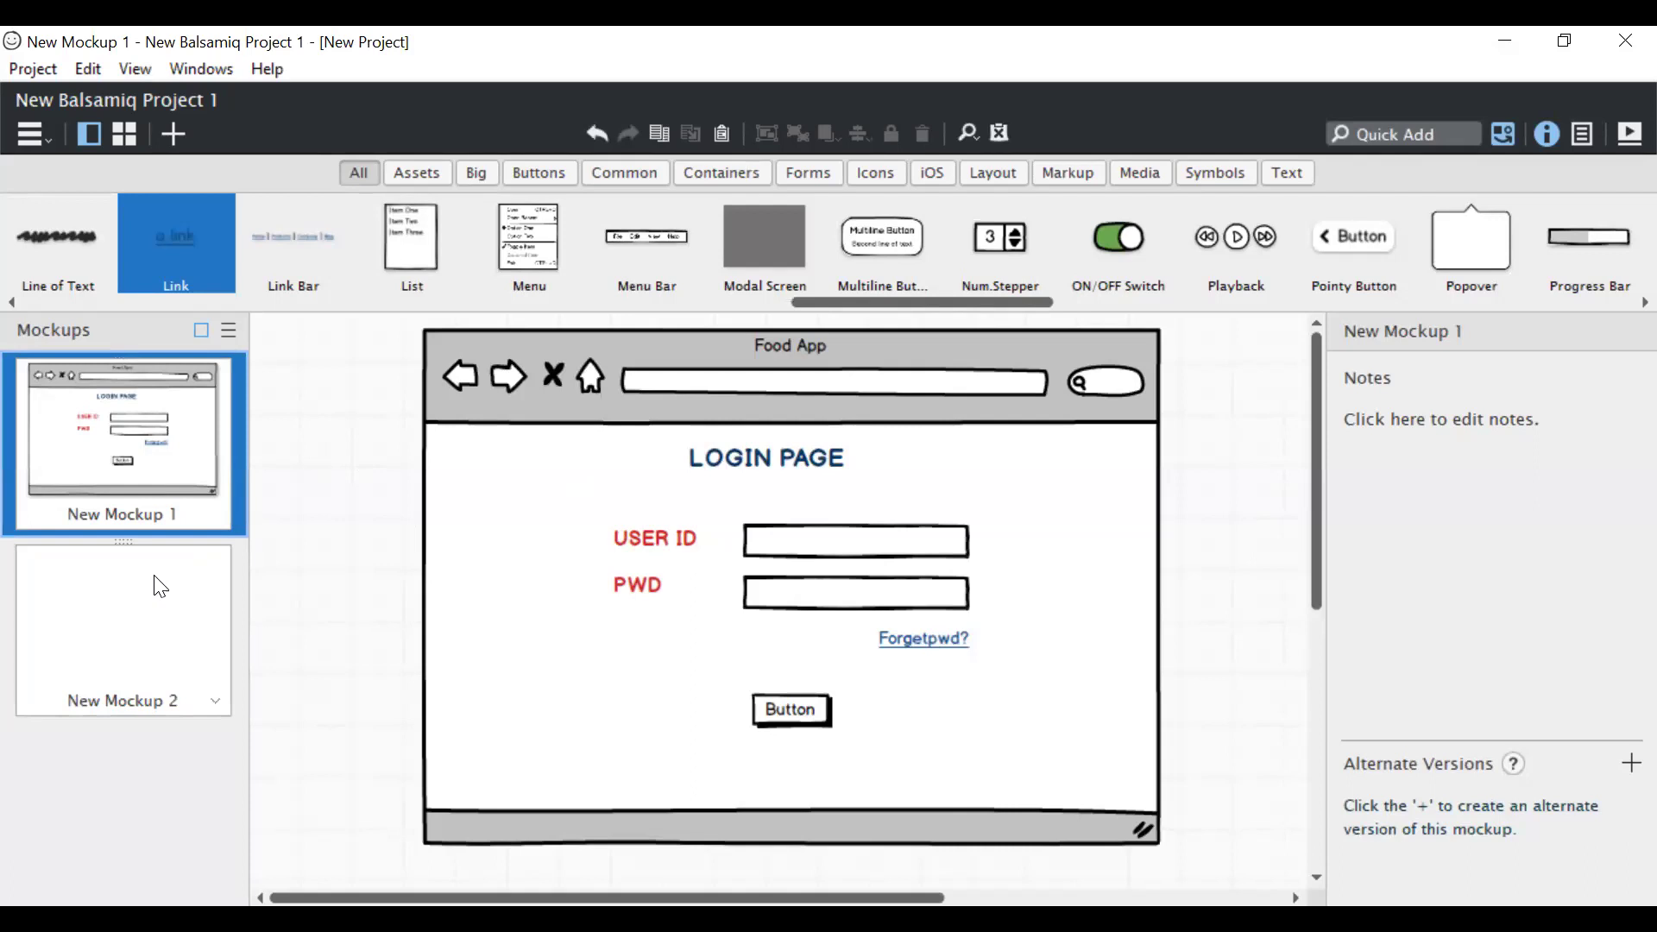
click(155, 641)
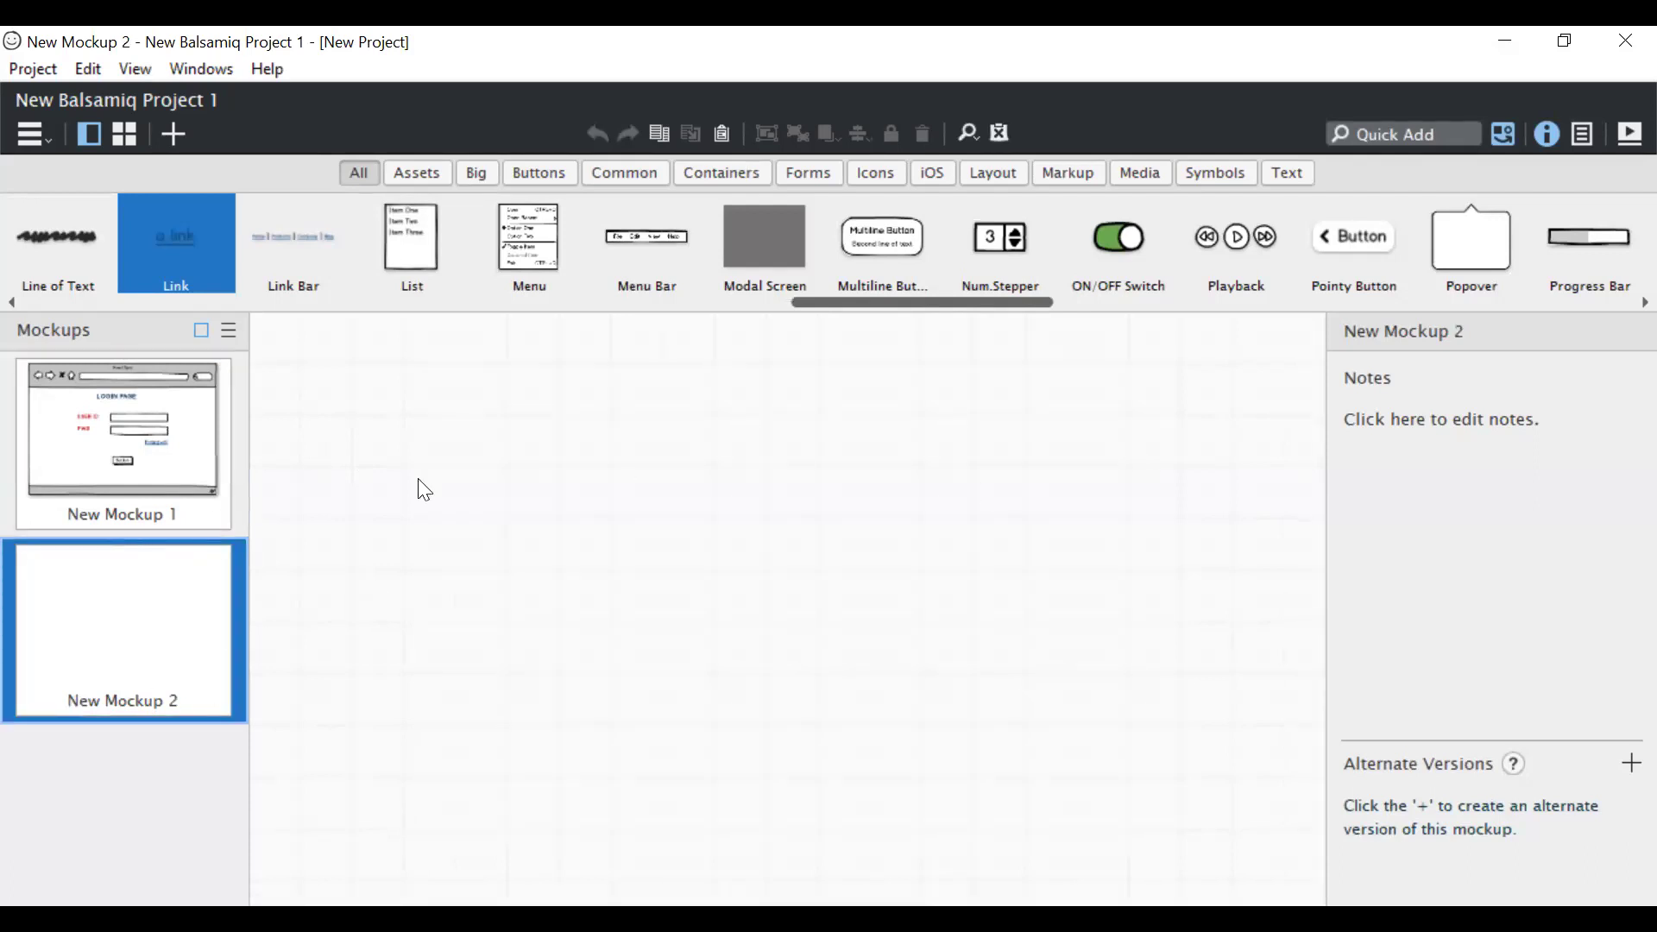
Step: Return to the login page mockup and select its Food App browser window
click(143, 388)
click(548, 482)
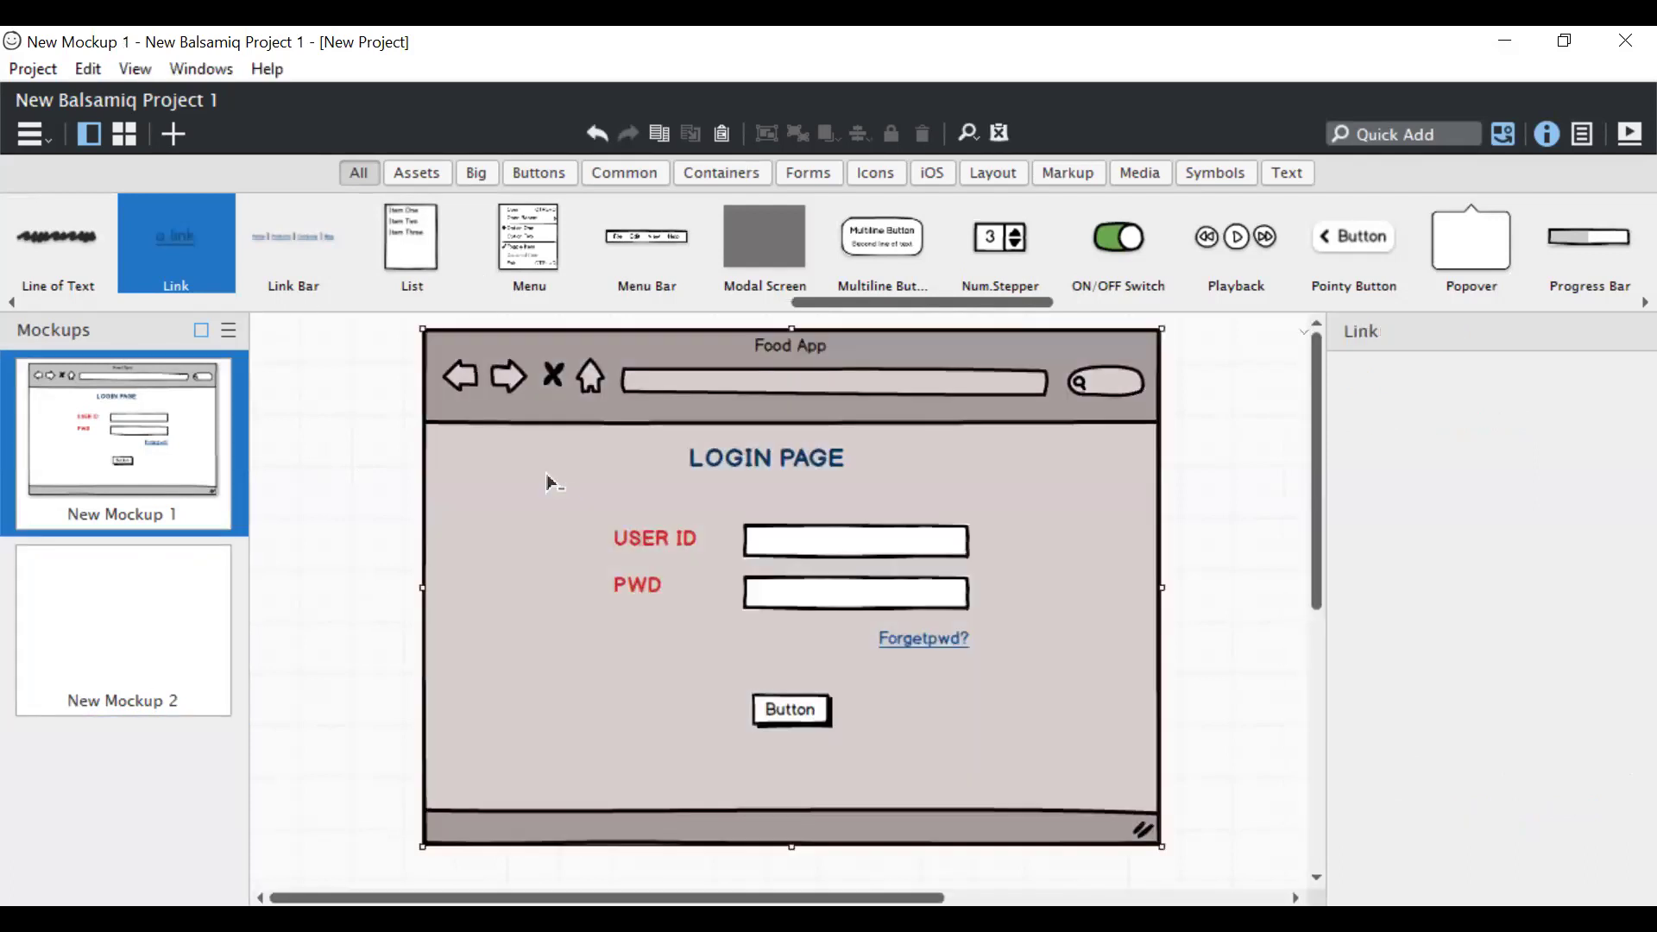
Step: Paste the copied Food App browser window into the empty New Mockup 2
click(126, 612)
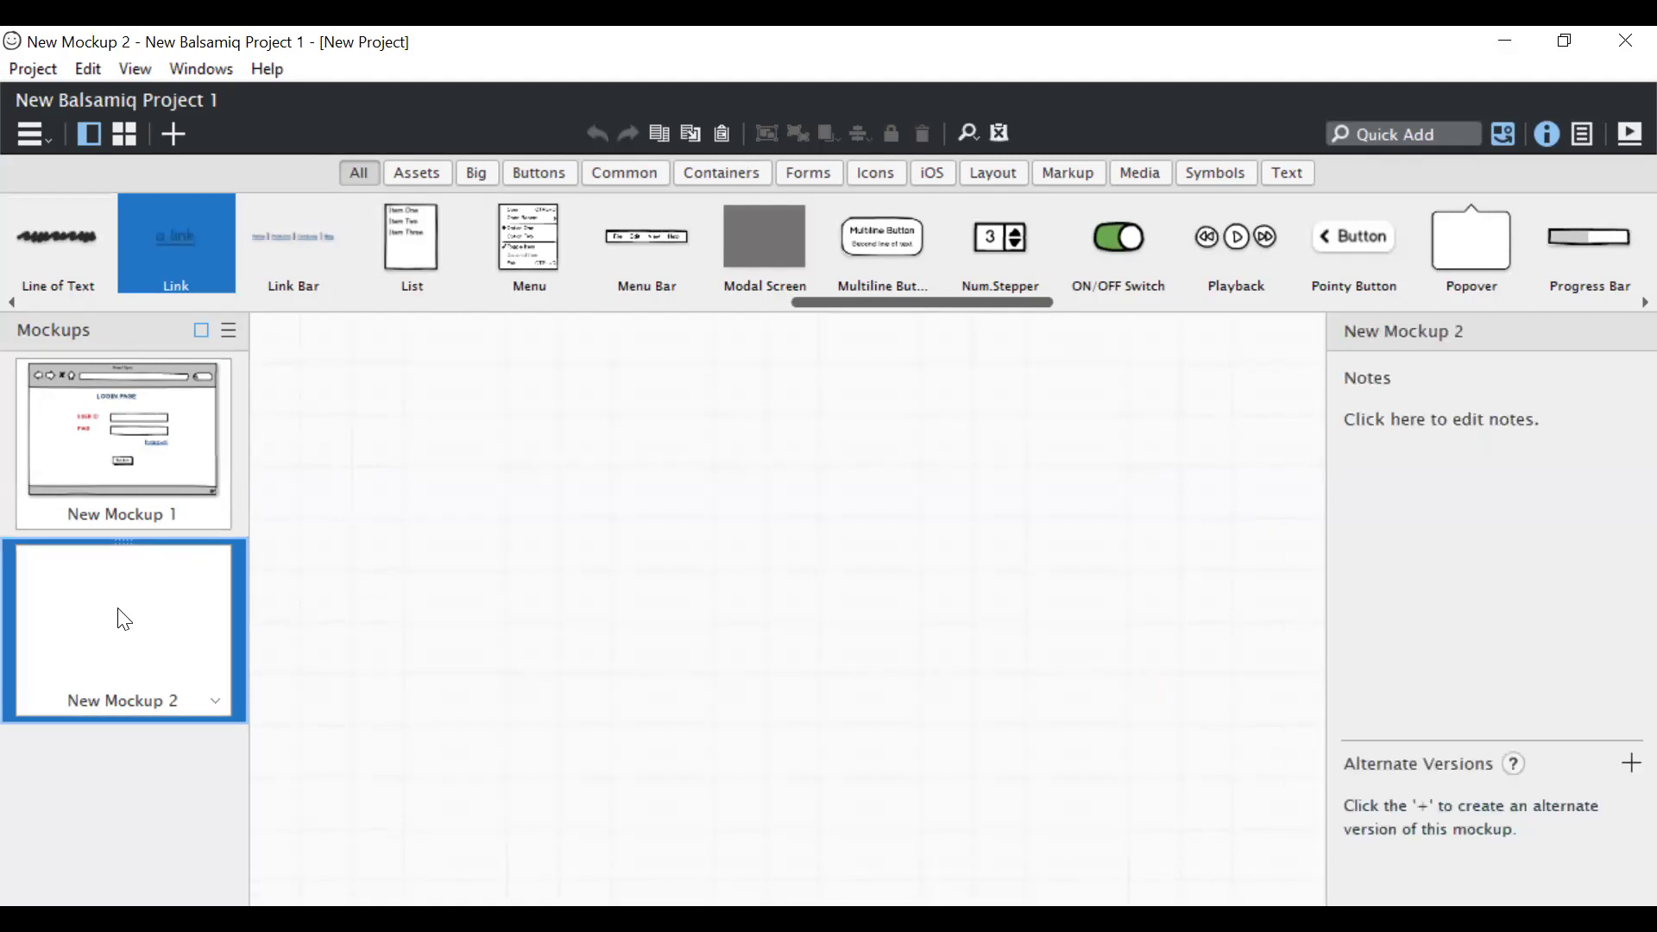
key(ctrl+v)
click(1217, 570)
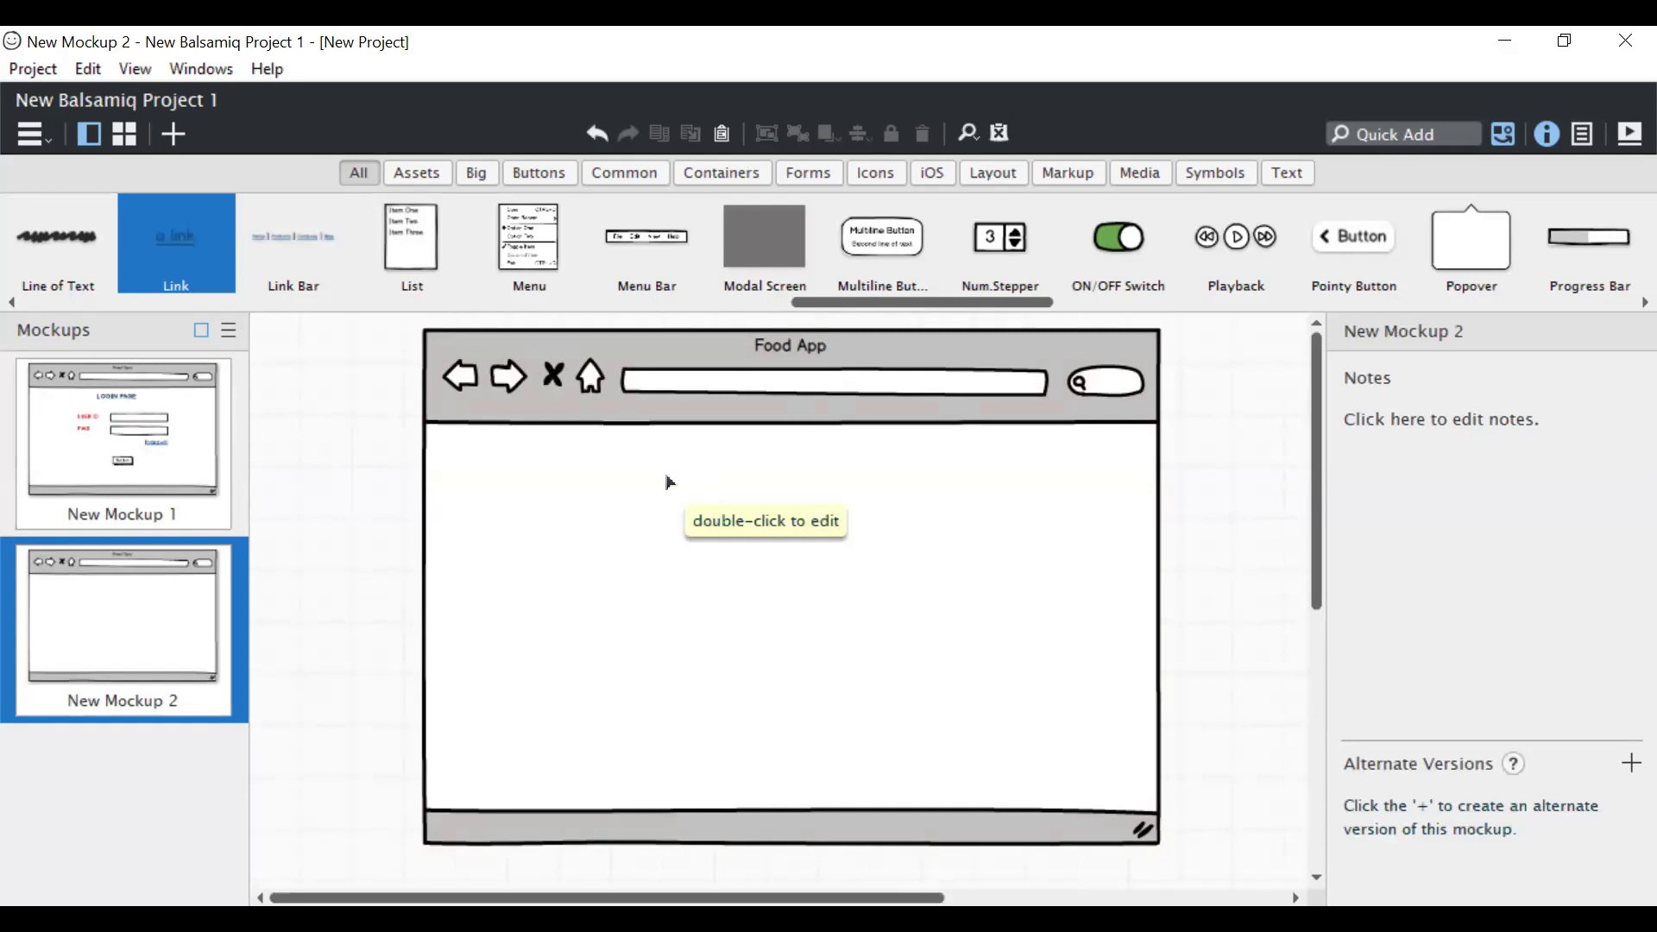
Step: Search the UI component library for "logo" and clear the search term
drag(922, 301, 740, 312)
click(1405, 133)
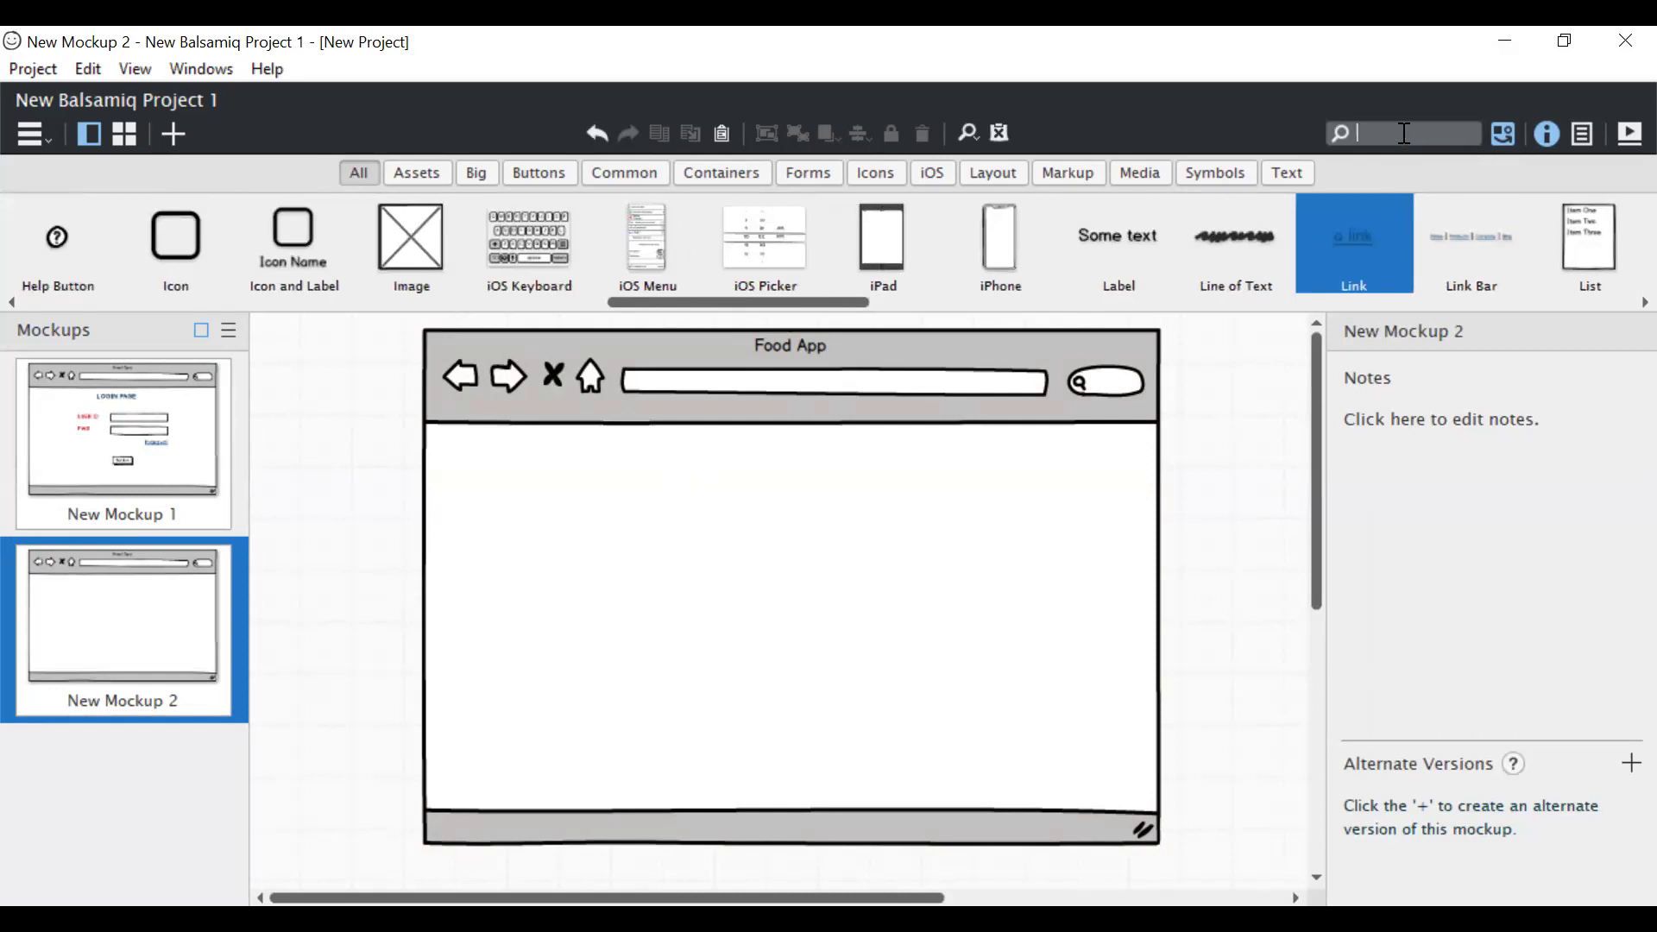
text(i)
key(BackSpace)
text(l)
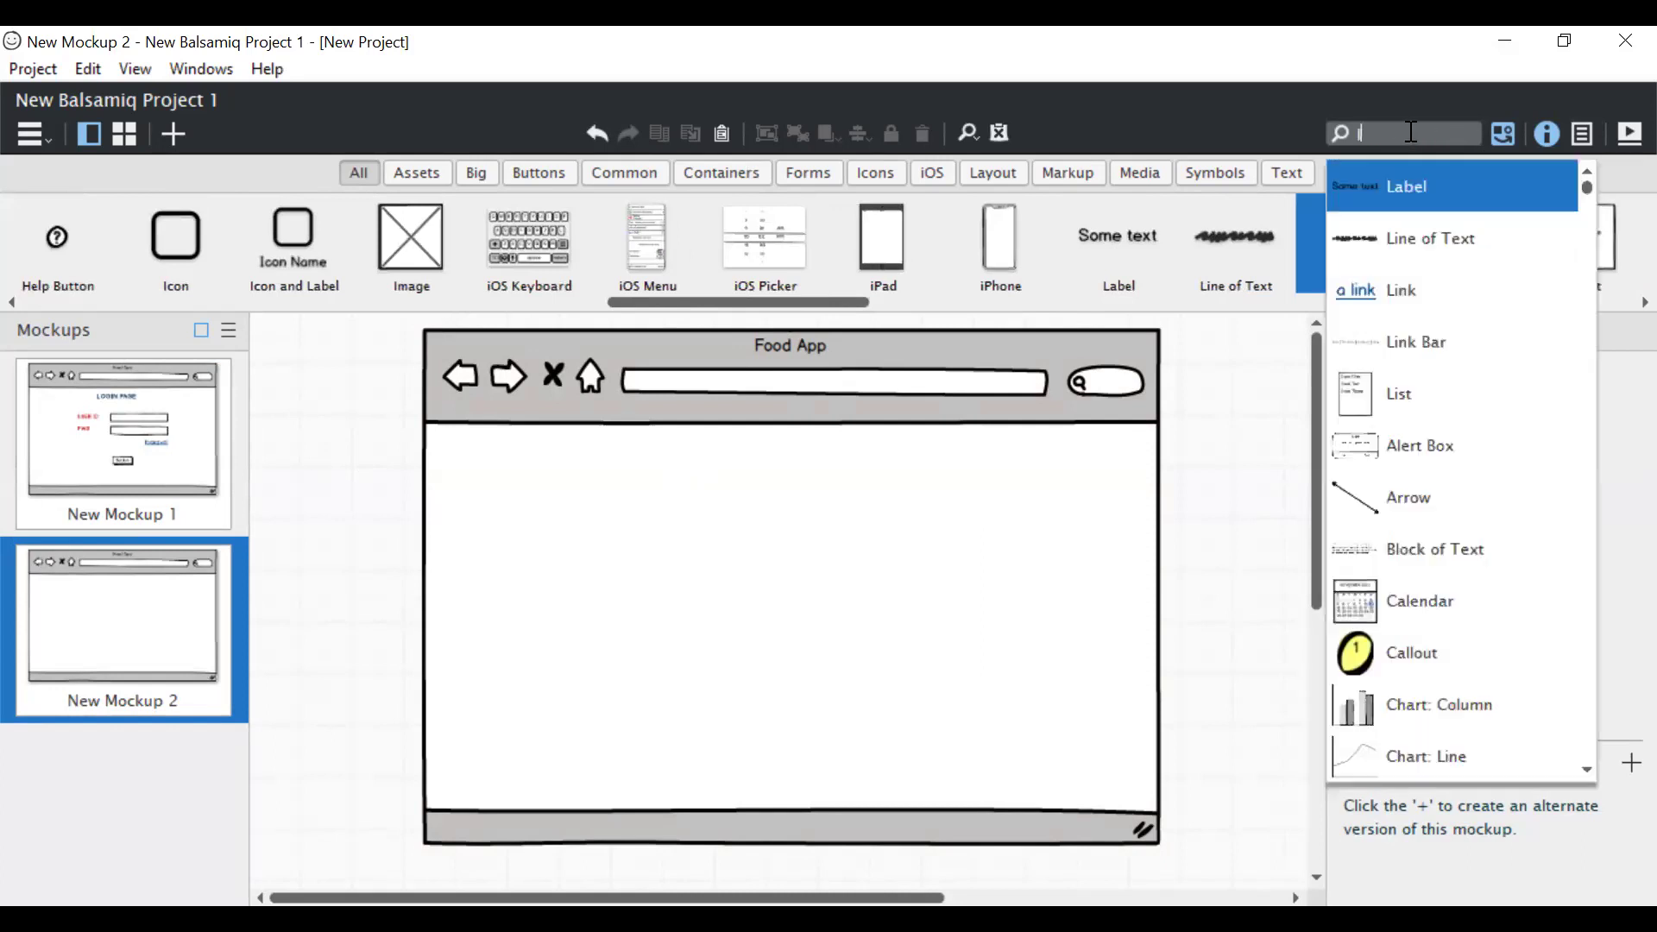
text(ogo)
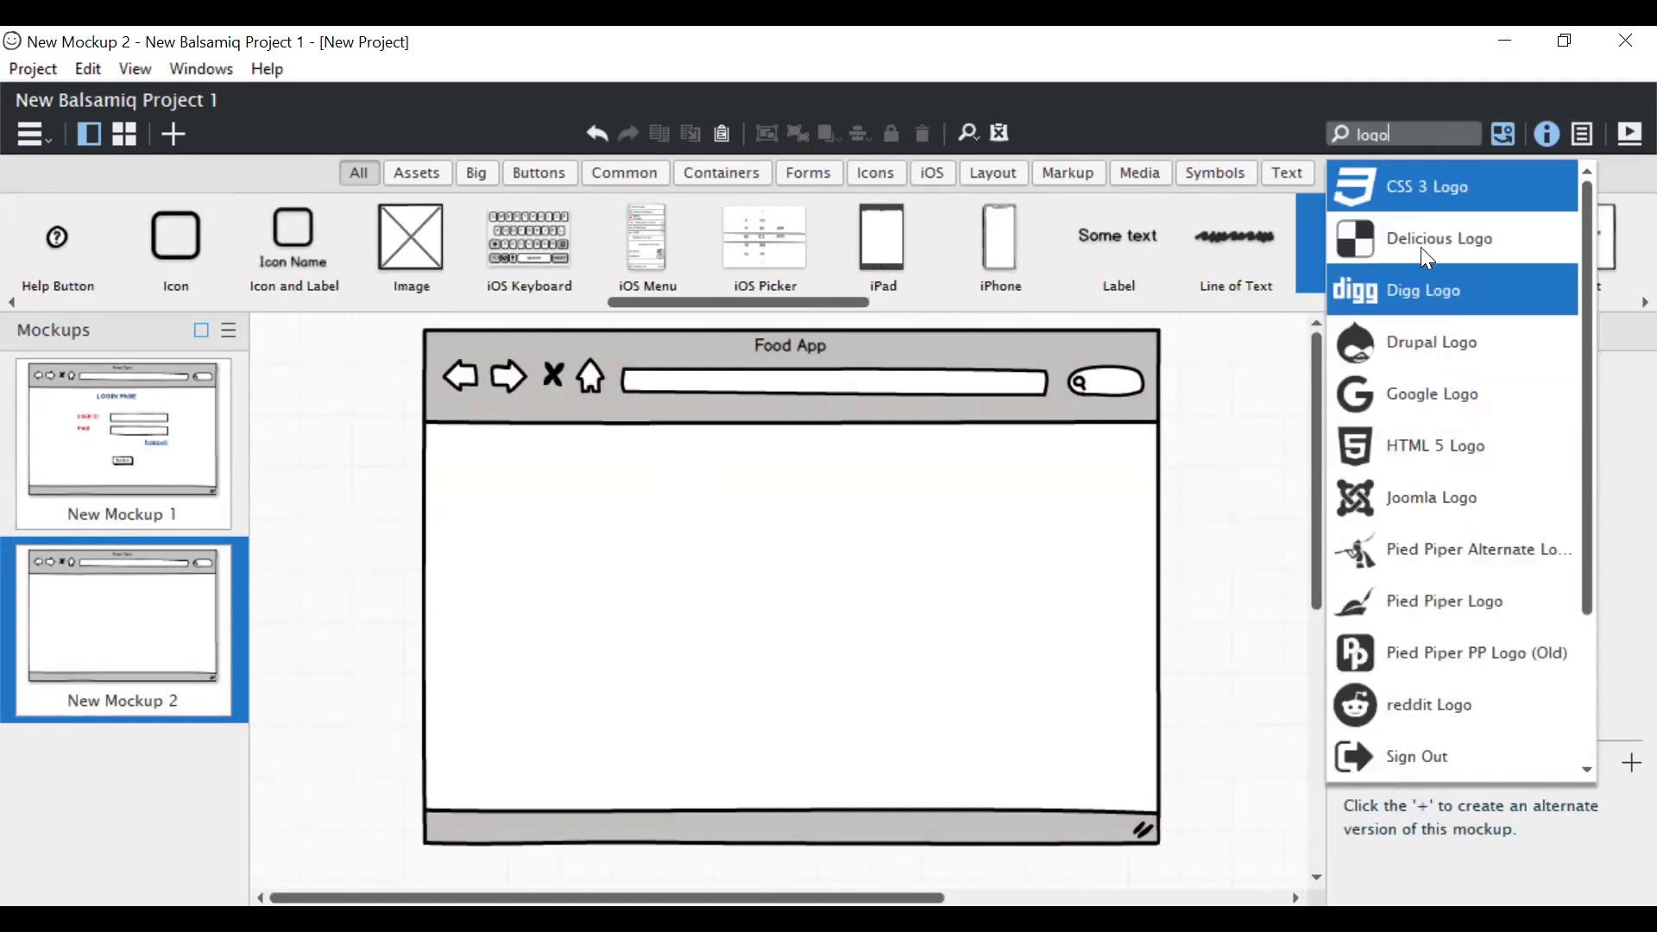
key(BackSpace)
key(BackSpace)
key(BackSpace)
key(BackSpace)
Step: Add an Image placeholder just below the browser's navigation arrows and shrink it to about 53 by 37
text(ima)
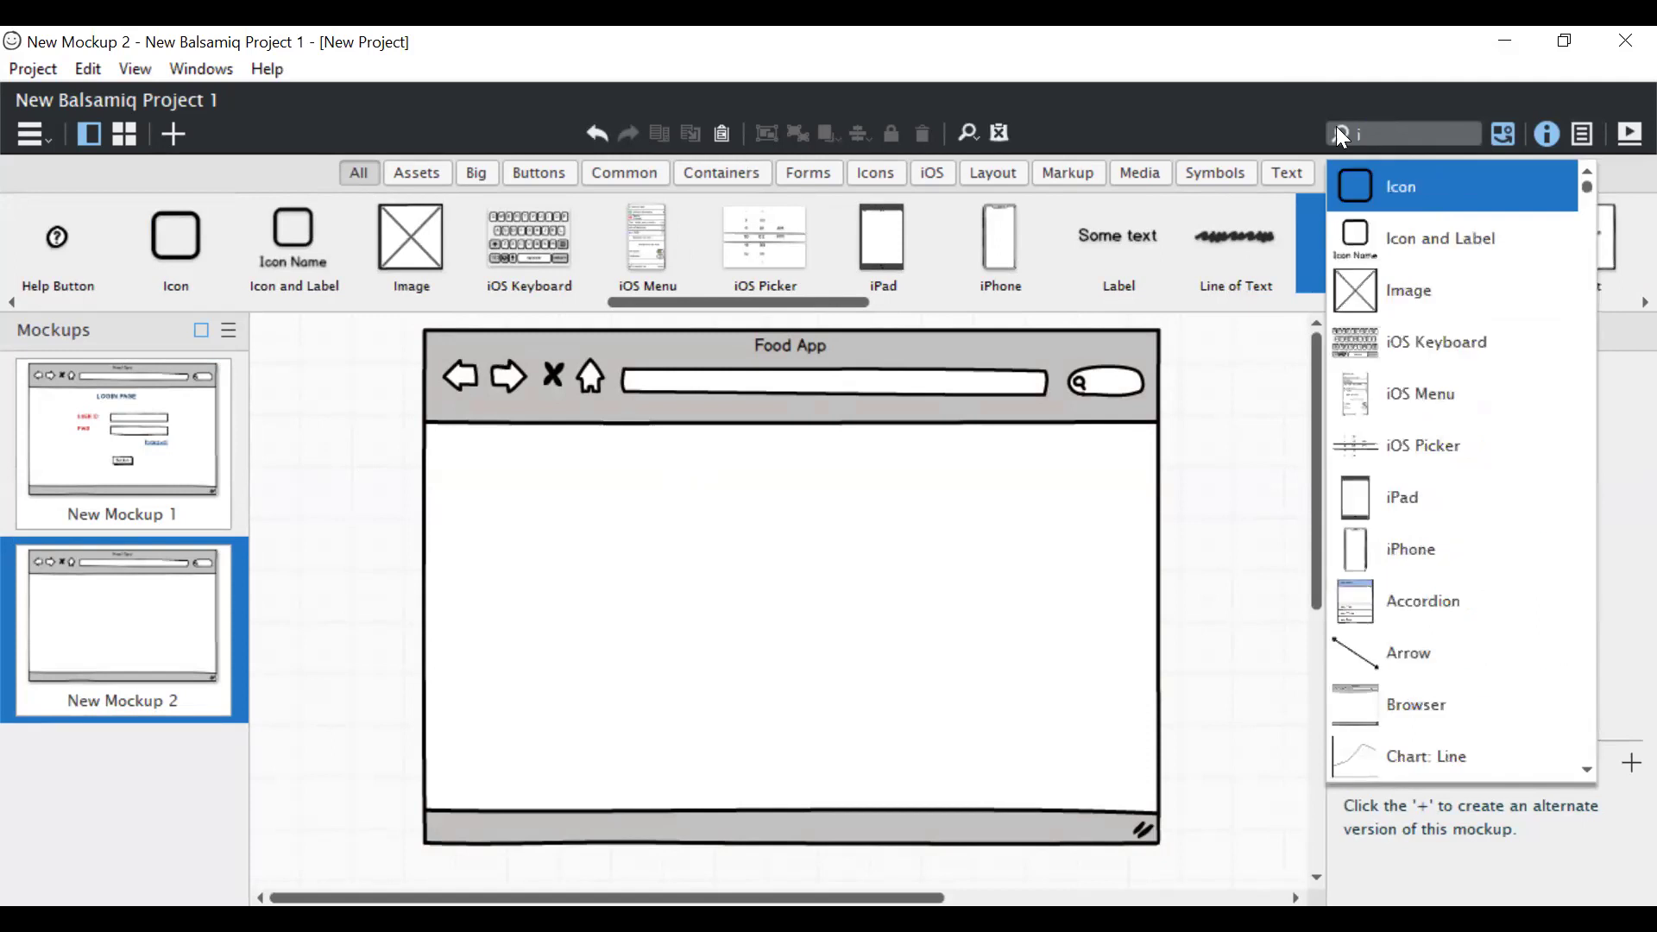
click(1428, 194)
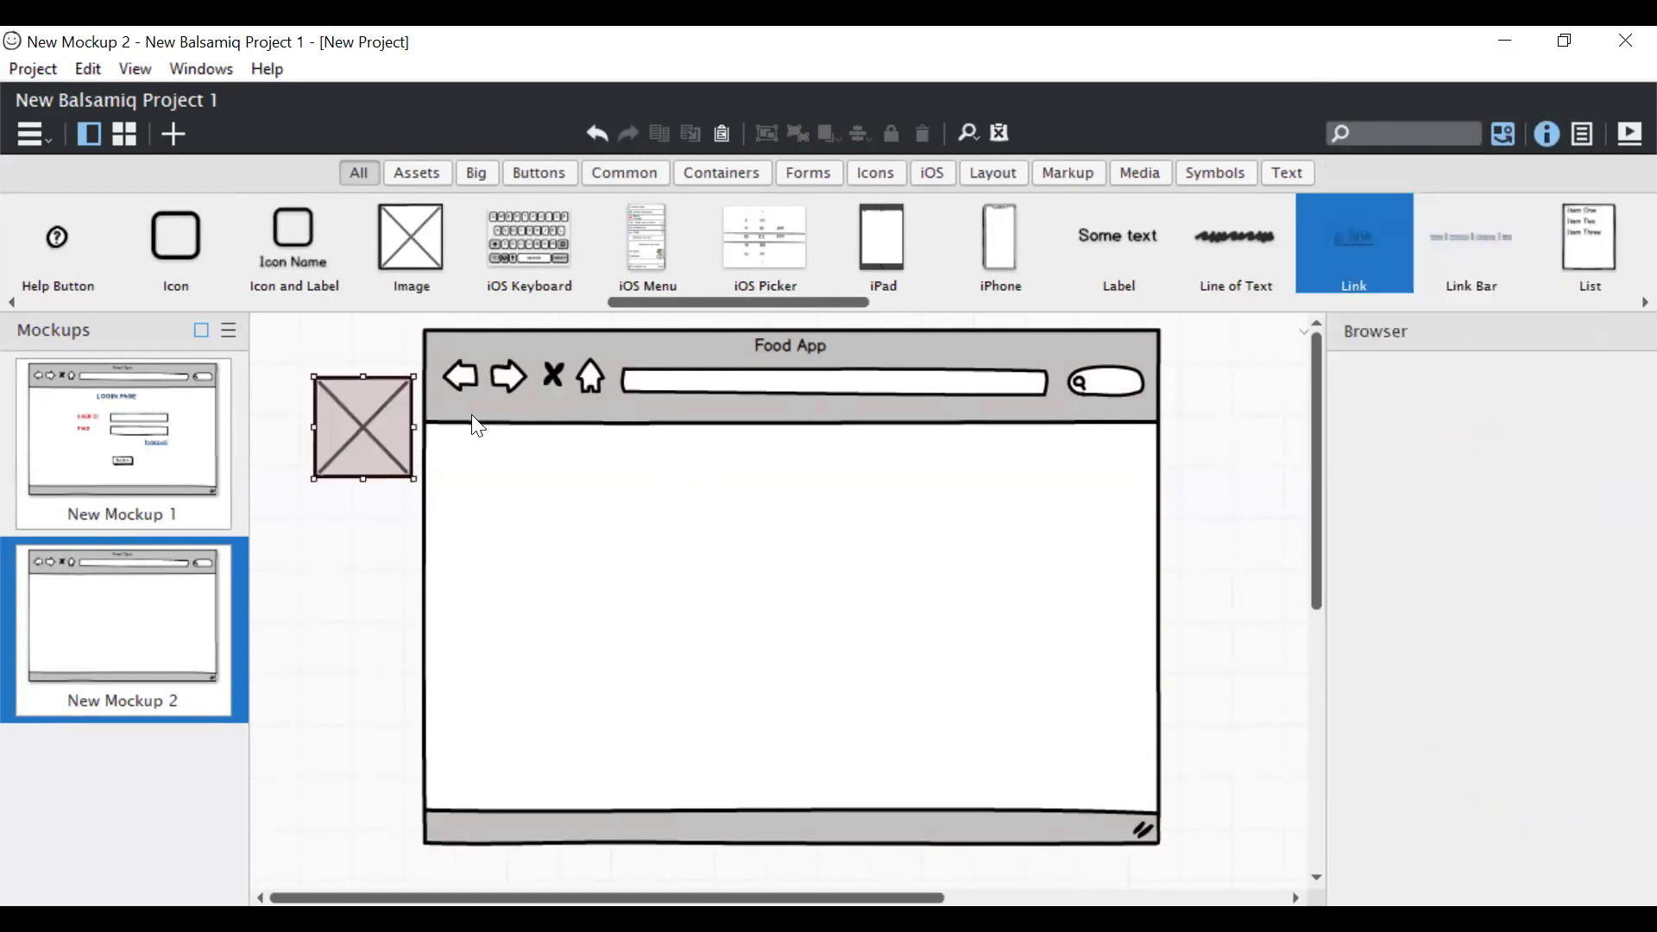
drag(354, 410, 475, 470)
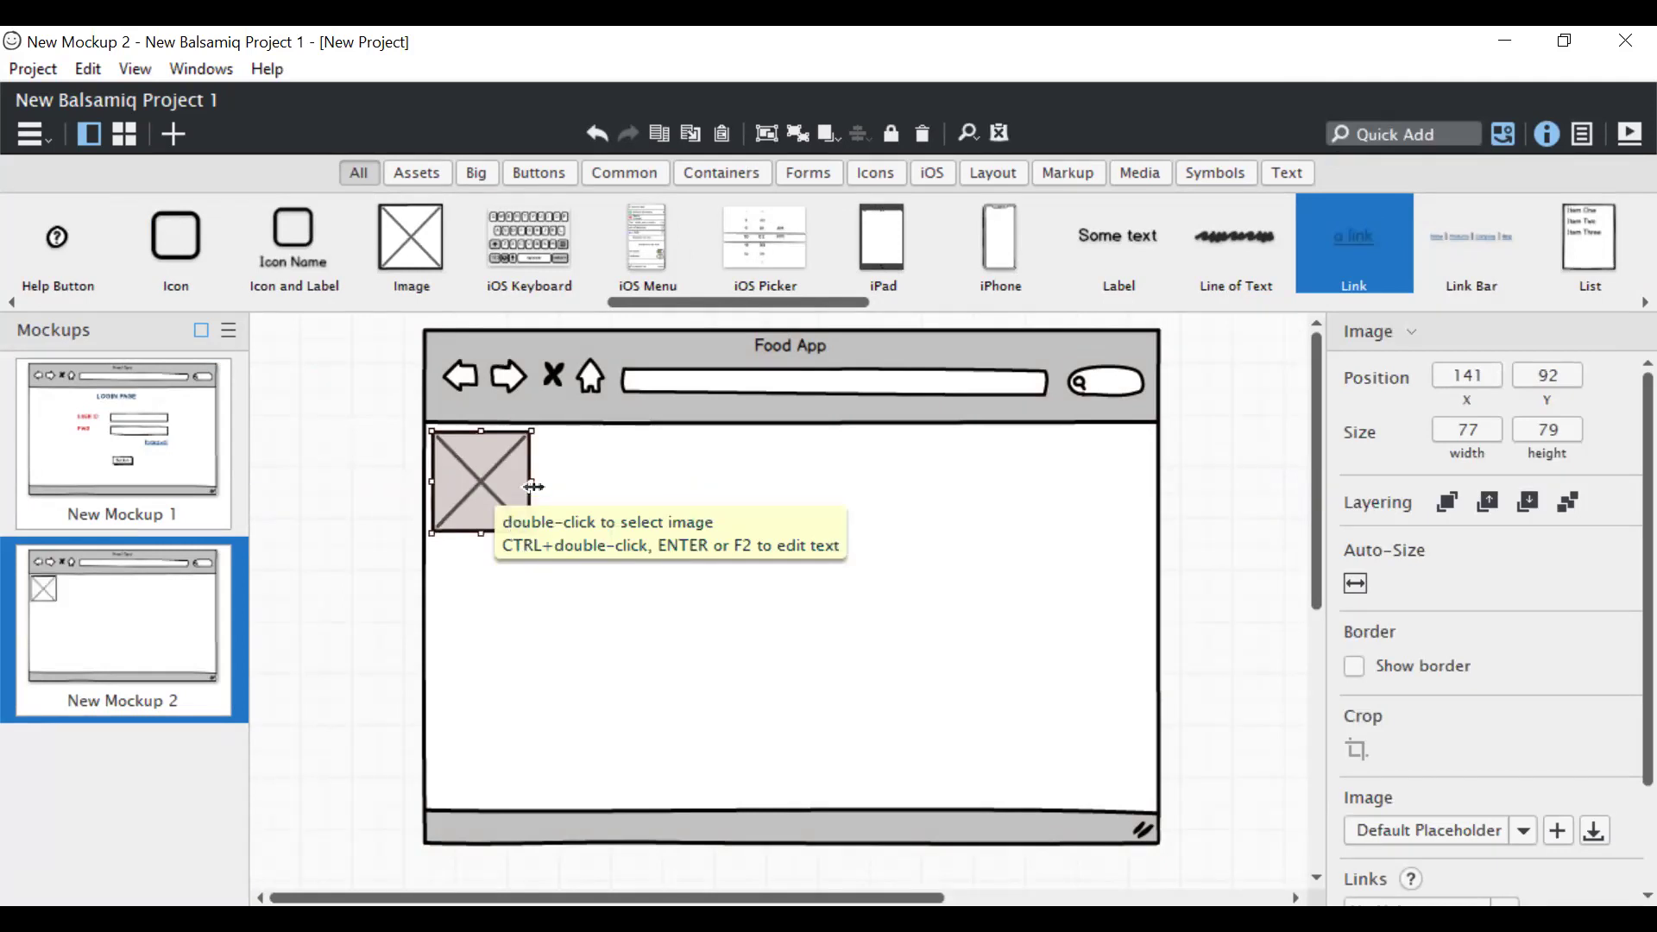
drag(432, 532, 479, 462)
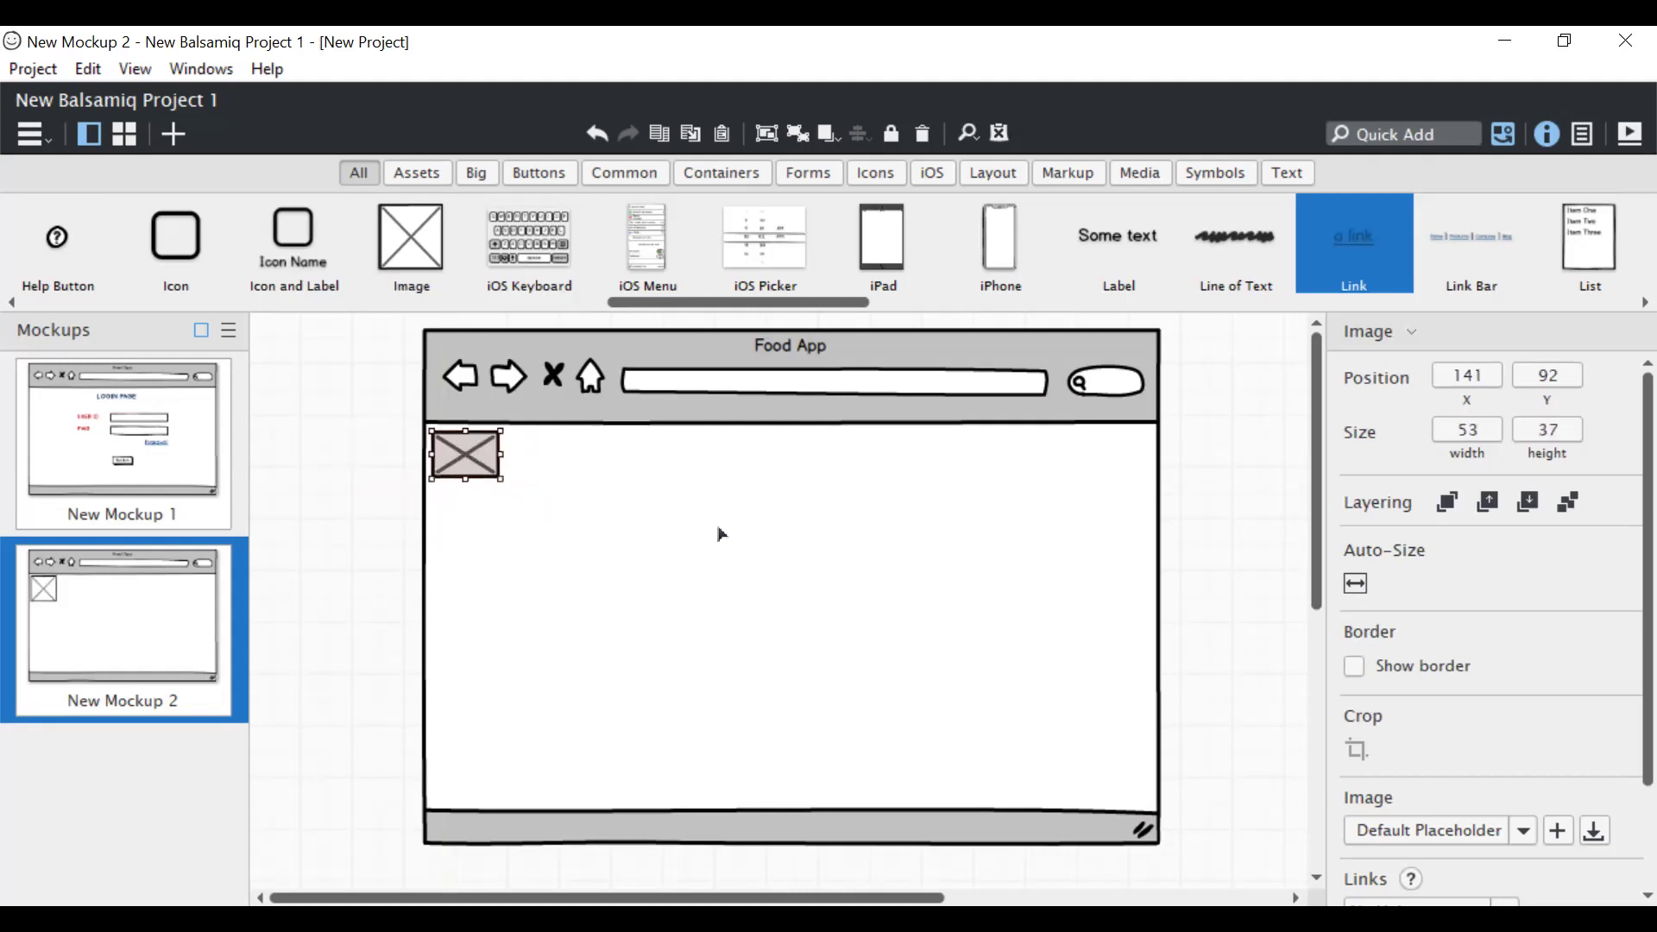
click(1217, 514)
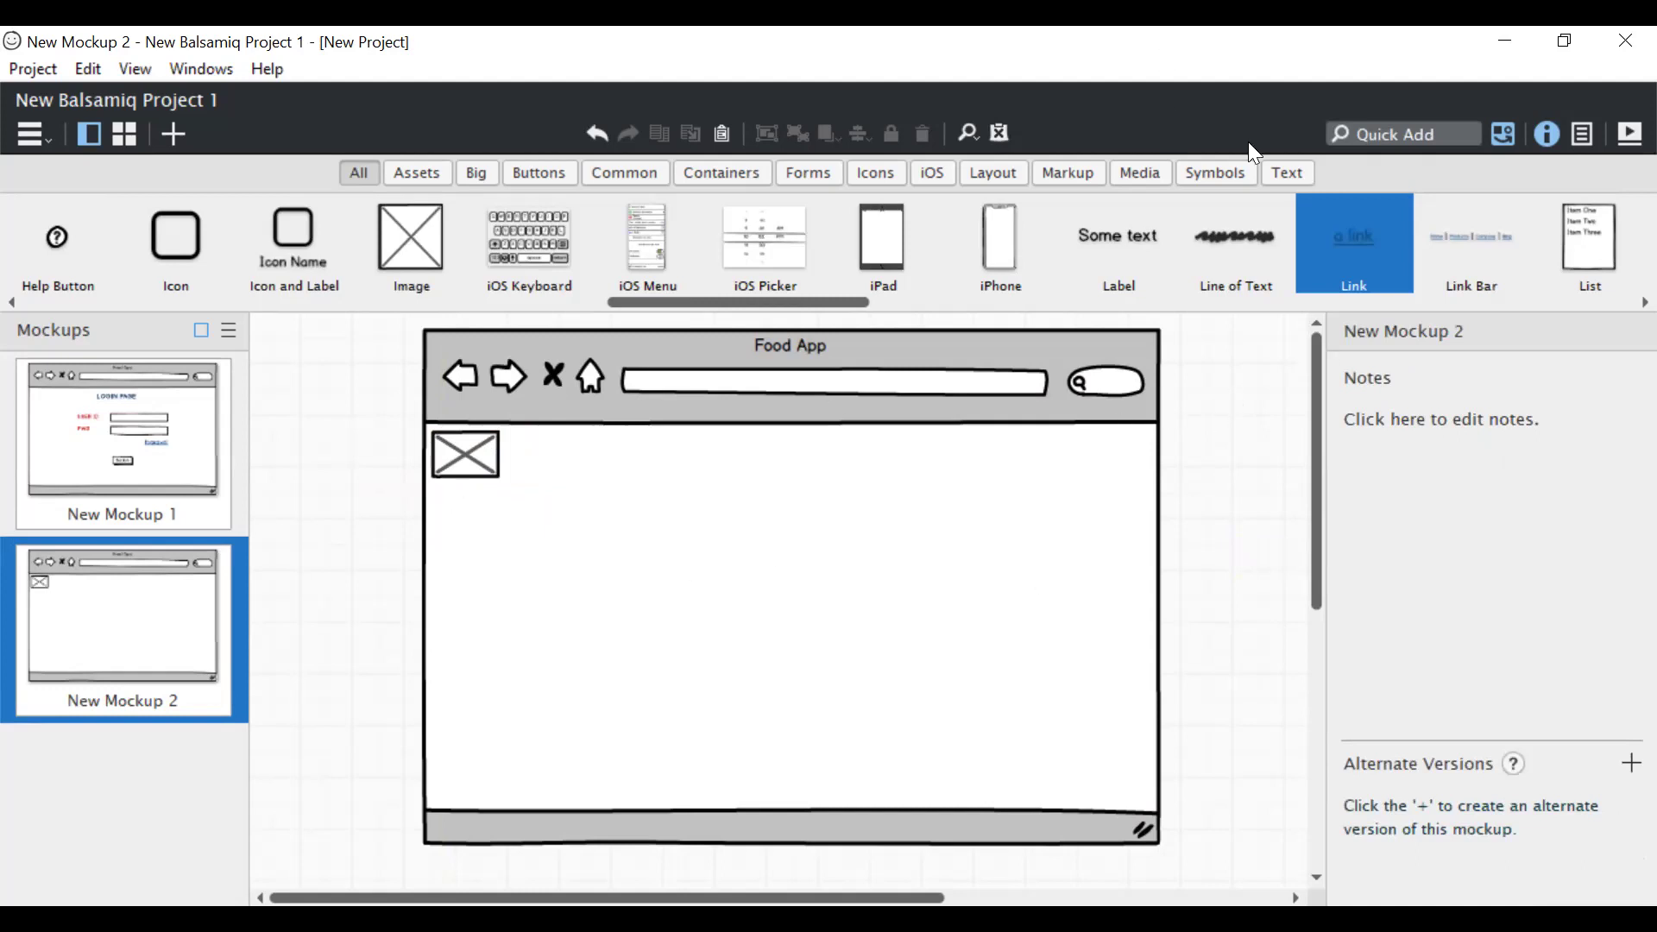
Step: Add three more Image placeholders and space them evenly in one aligned row below the small image
click(1407, 134)
double_click(416, 243)
drag(414, 245, 676, 536)
drag(418, 233, 932, 539)
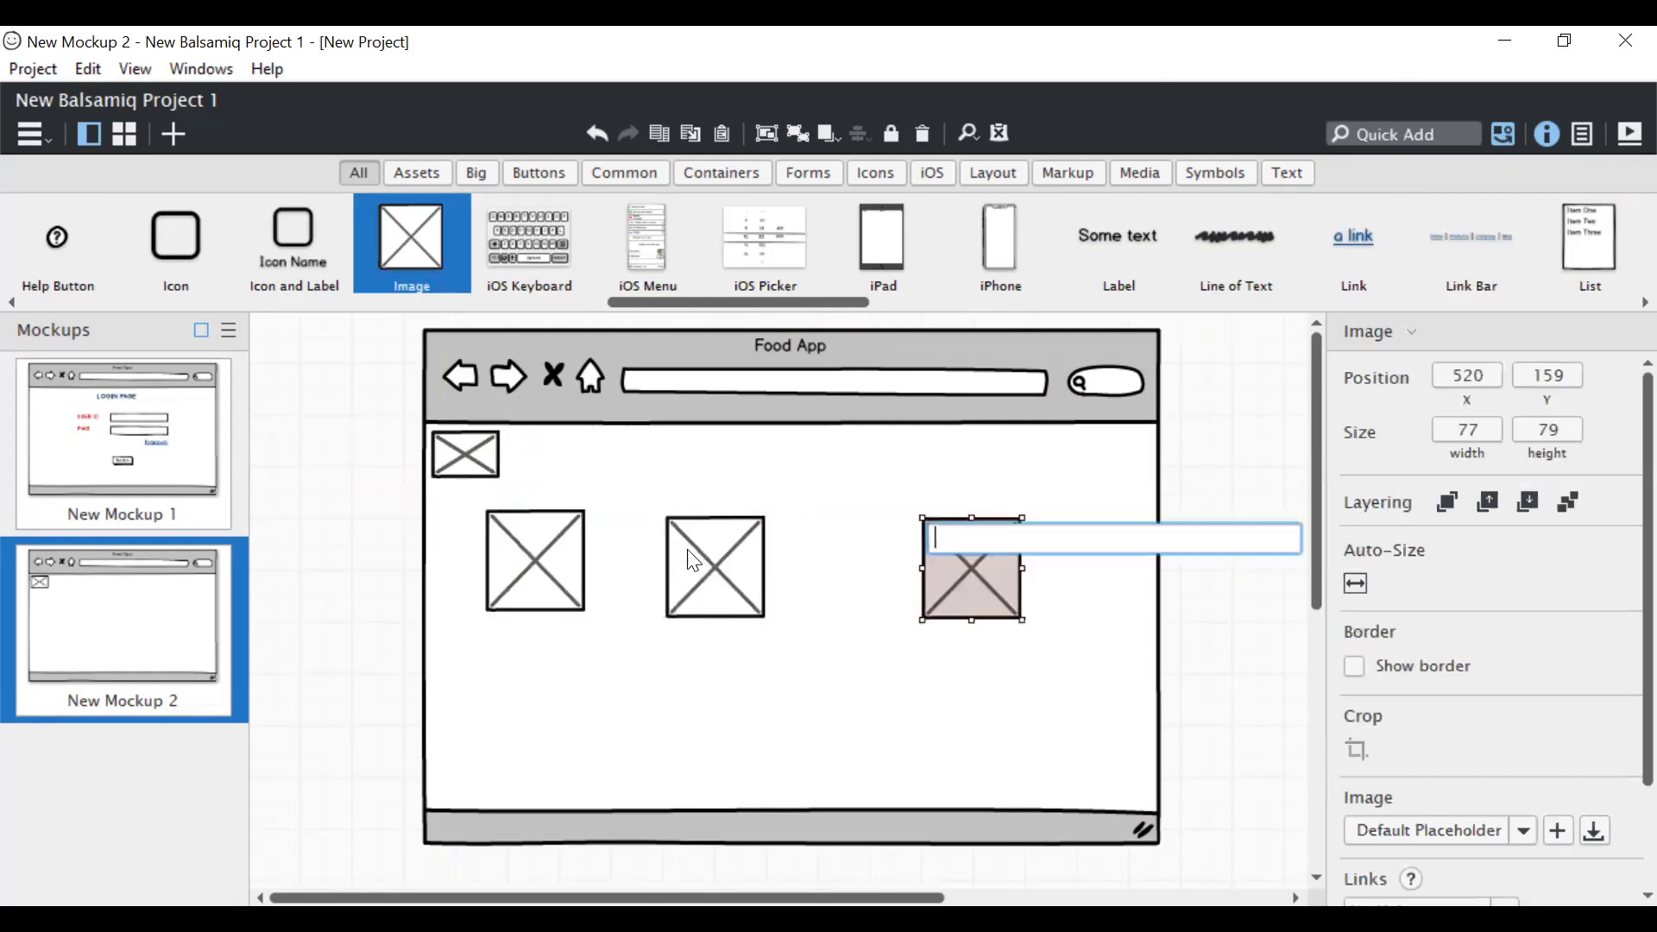
drag(703, 576, 710, 568)
drag(972, 593, 920, 591)
click(1243, 571)
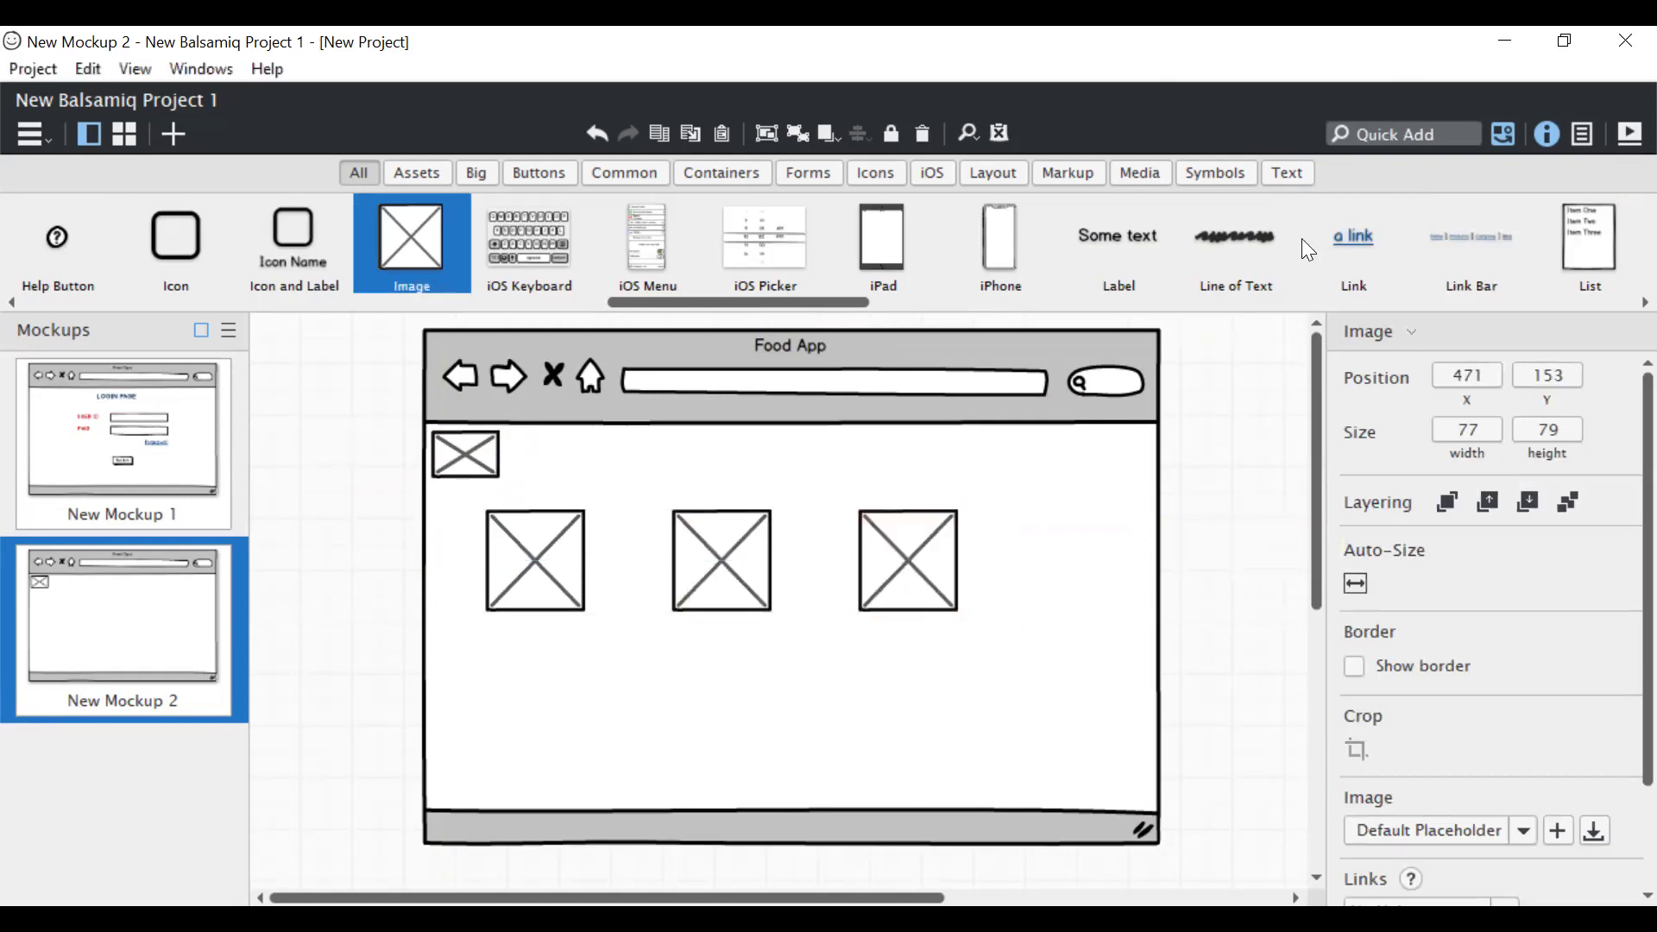
Step: Find the Text component and place it on the page below the row of images
click(1401, 132)
text(text)
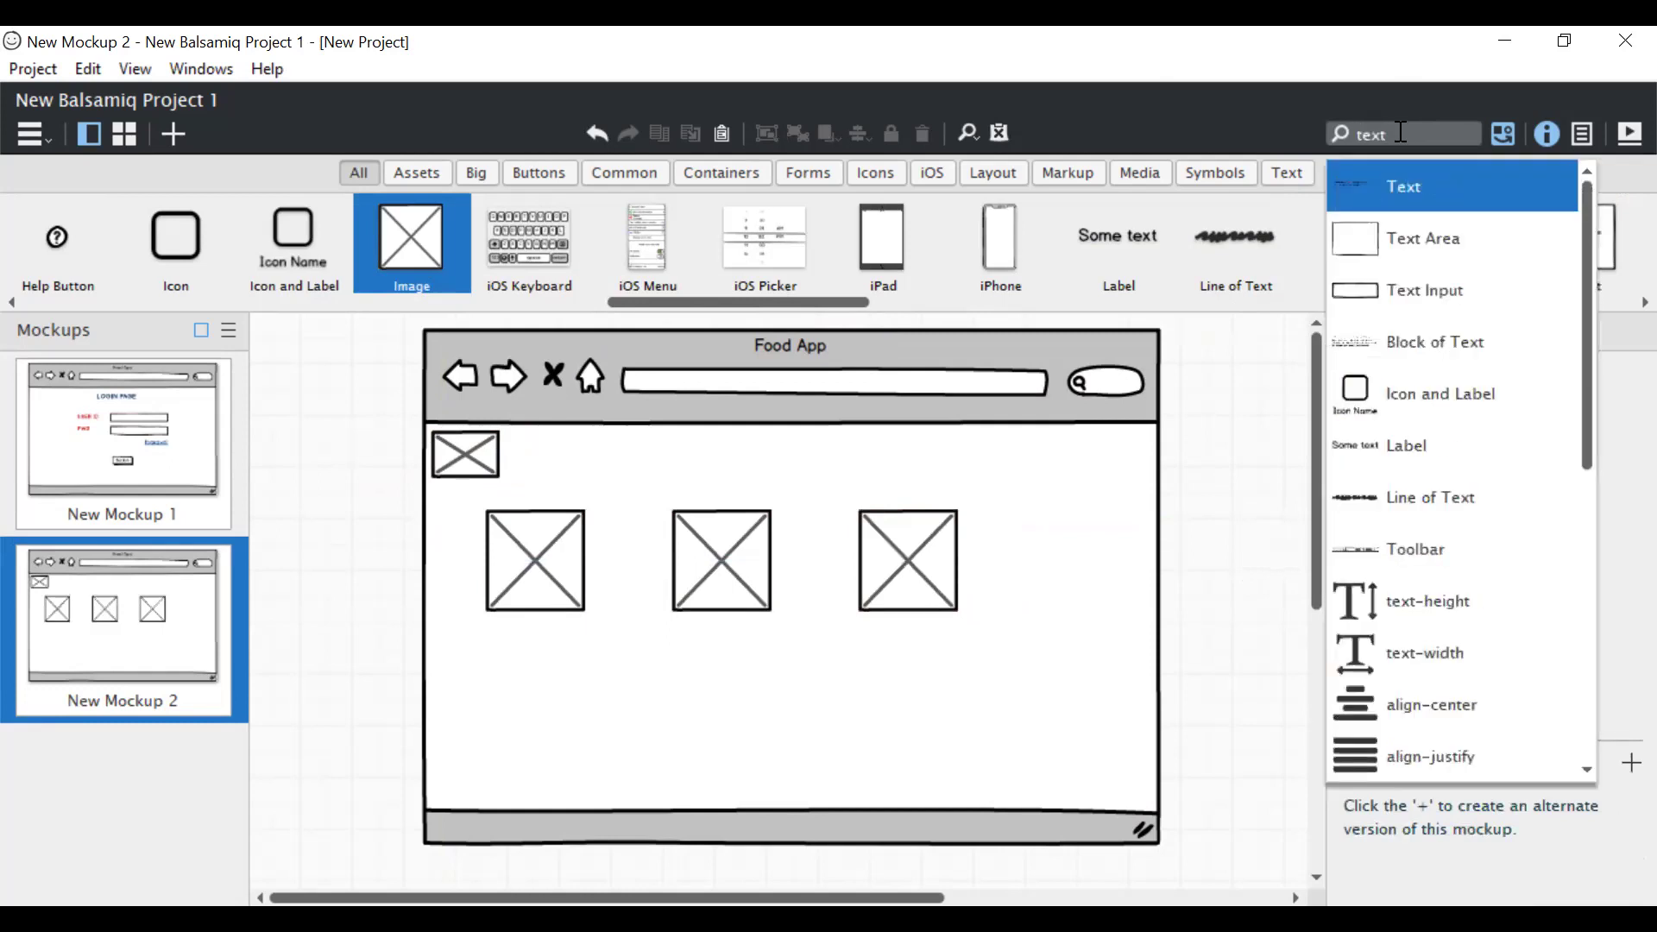
key(Return)
drag(540, 423, 665, 669)
Step: Replace the sample text with three lines: "ABC", "1 KG" and "4$"
double_click(664, 668)
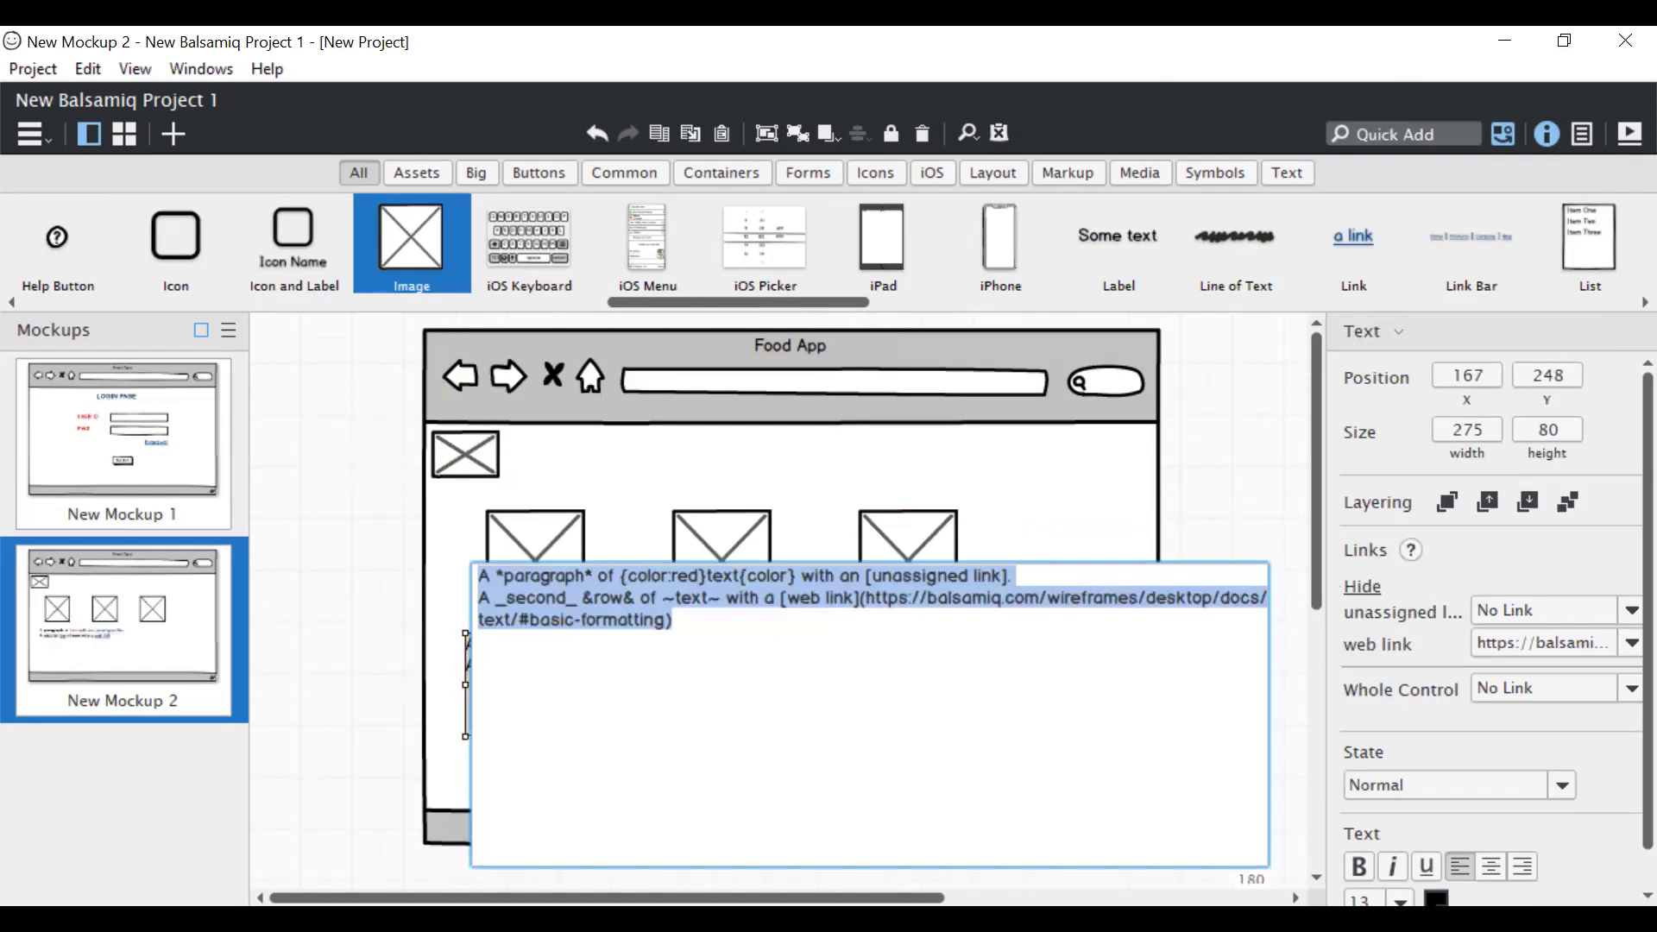
text(ABC )
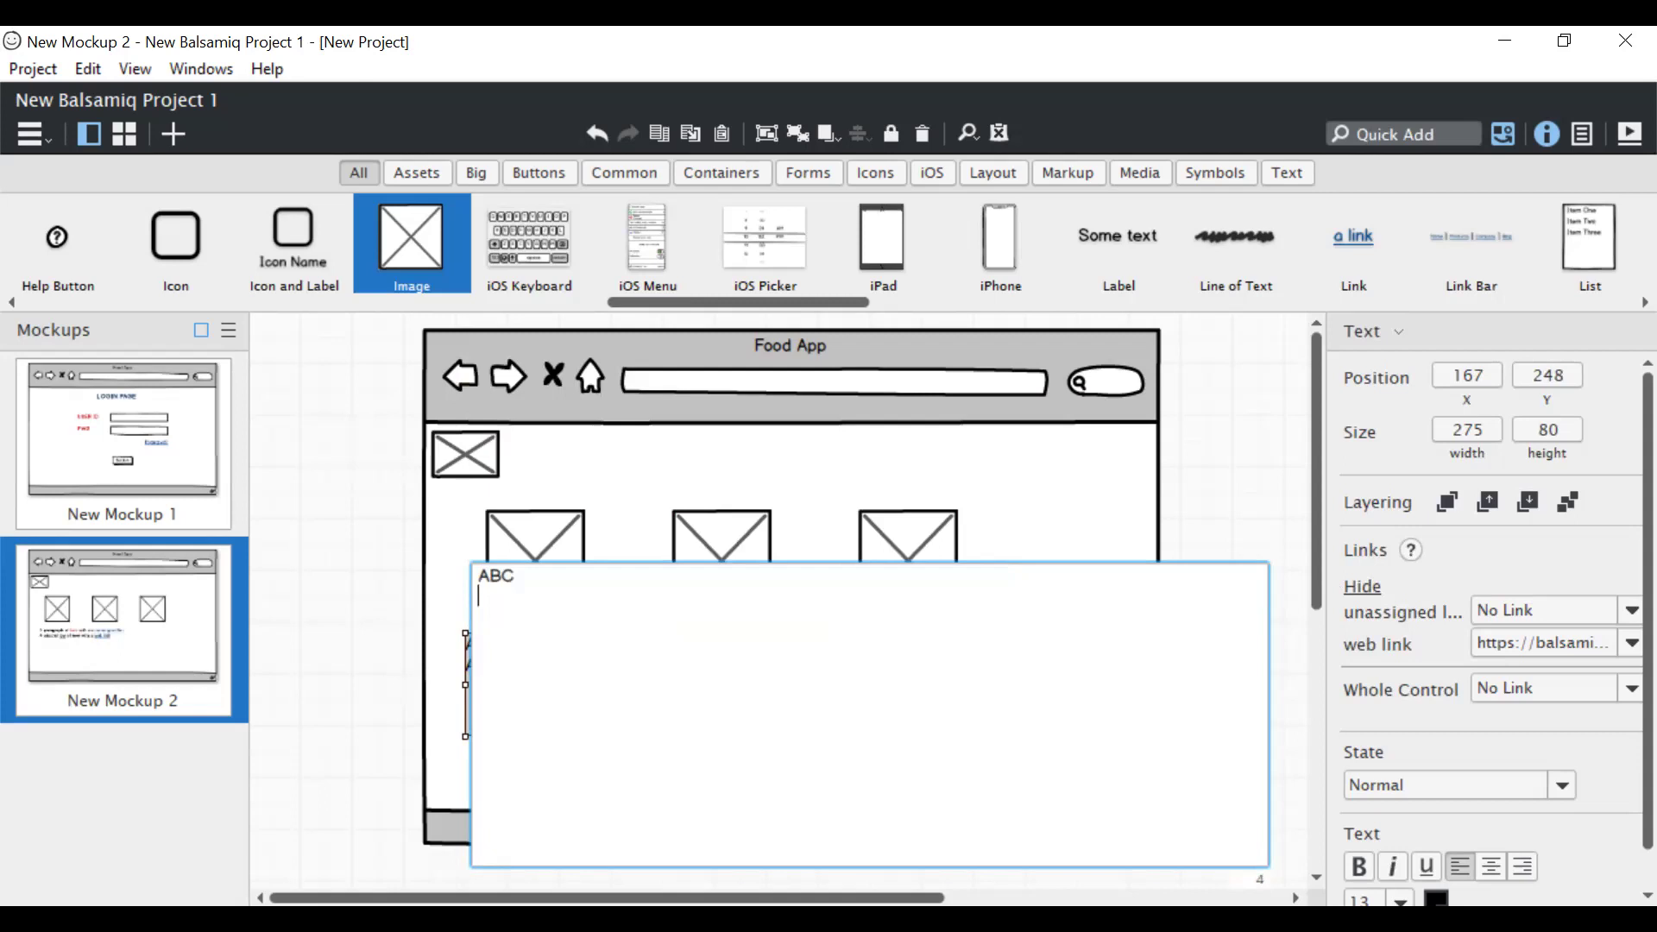
text(4$)
key(BackSpace)
key(BackSpace)
key(BackSpace)
text(1 KG 4$)
key(ctrl+Return)
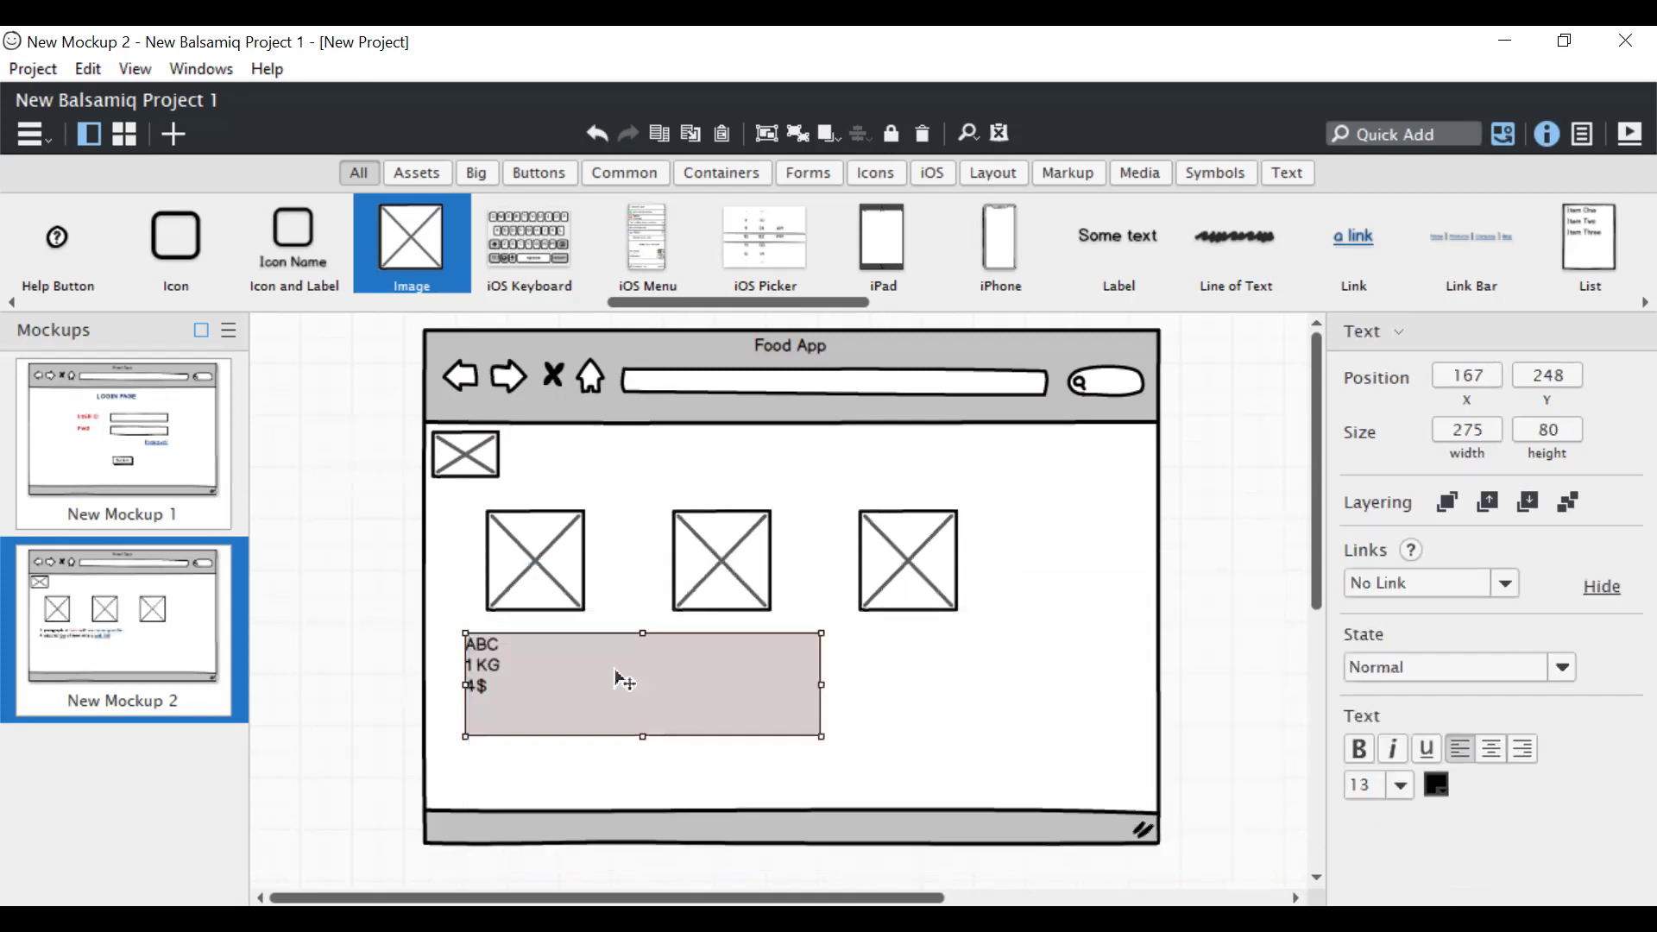
Step: Shrink the product text block to about 58 by 55 and place it directly under the first image
drag(818, 736, 539, 666)
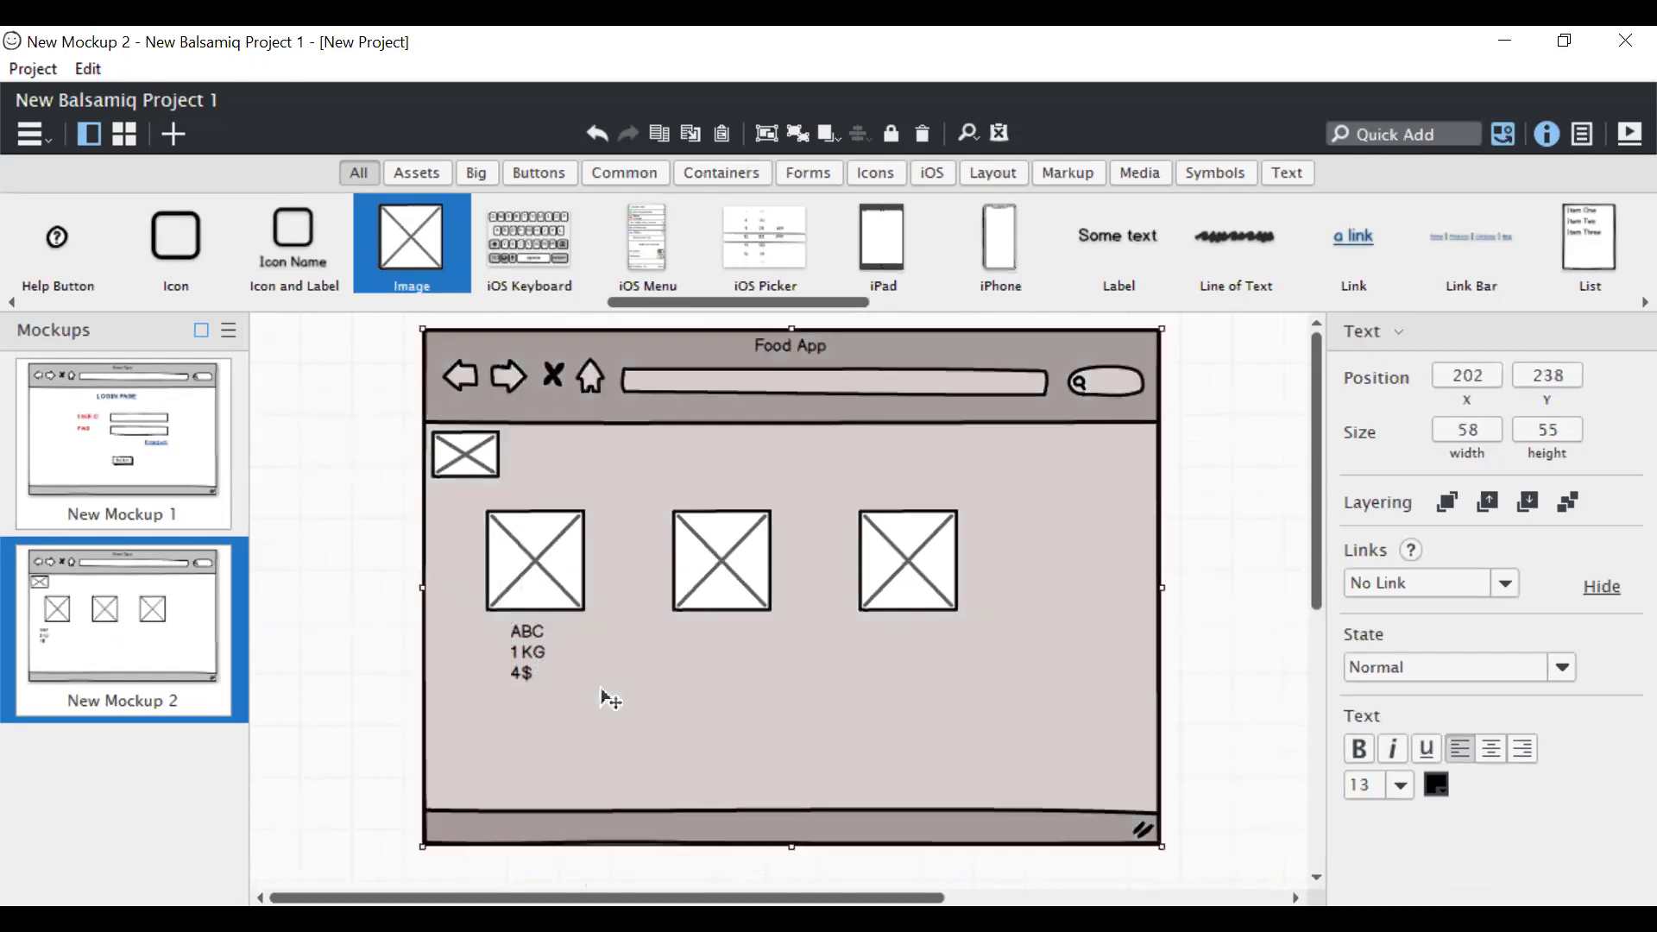
click(1148, 669)
click(1222, 605)
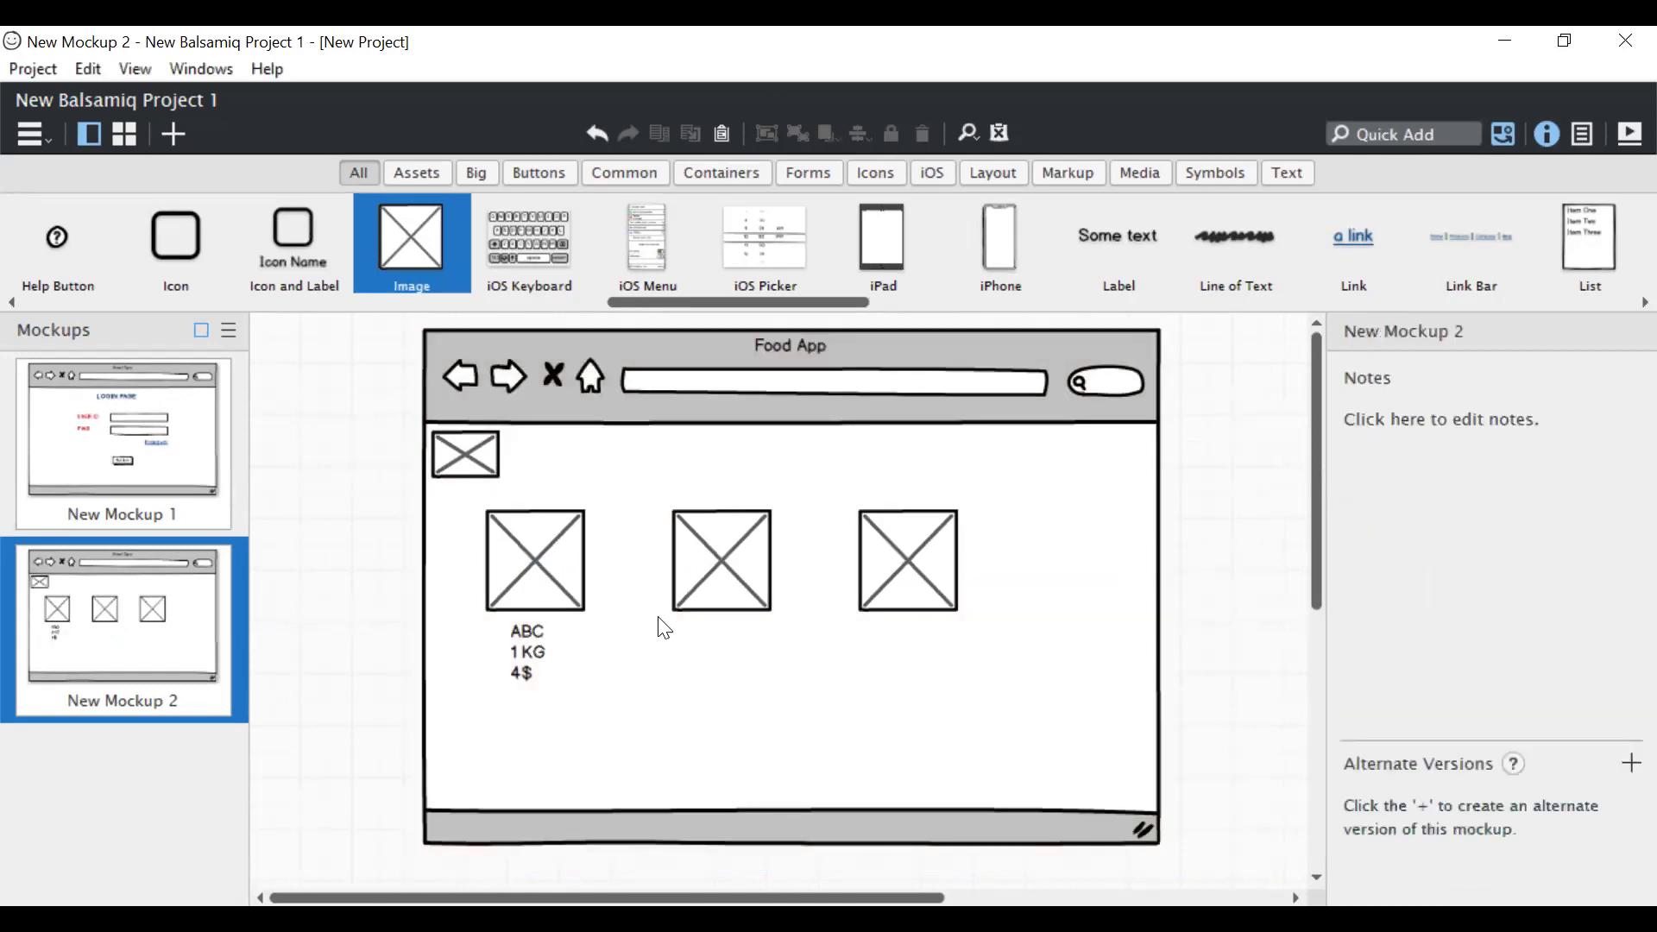
Step: Duplicate the product text block twice and place the copies under the second and third images
click(532, 649)
key(ctrl+d)
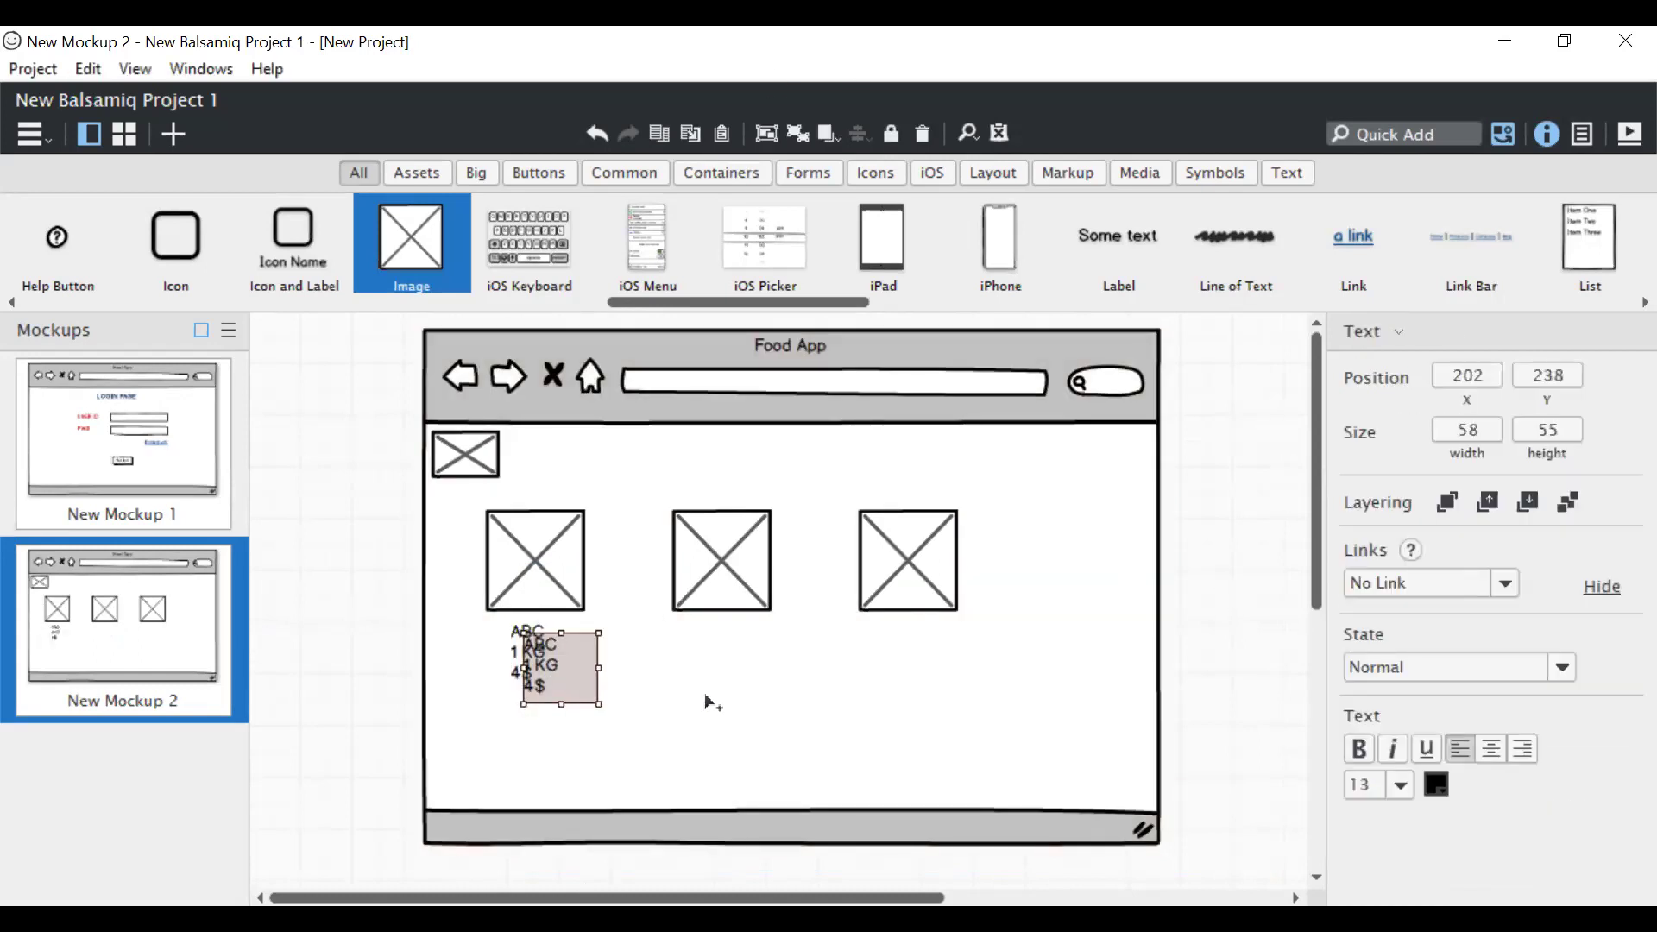
key(ctrl+d)
drag(576, 686, 931, 664)
drag(553, 678, 727, 662)
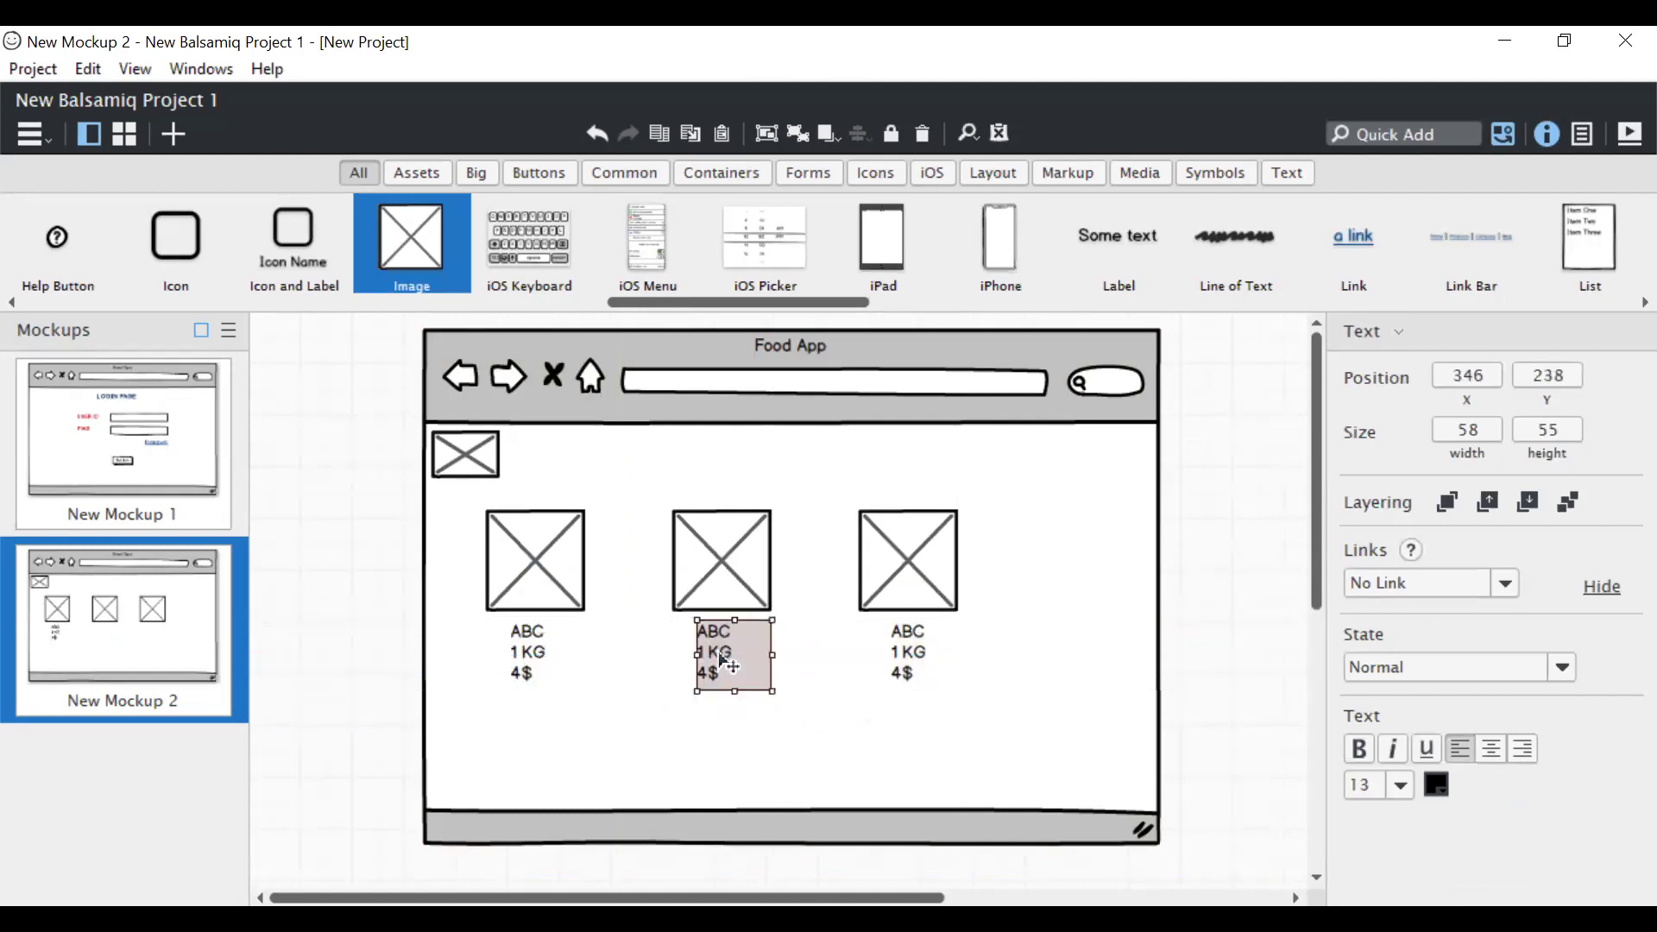
click(1196, 592)
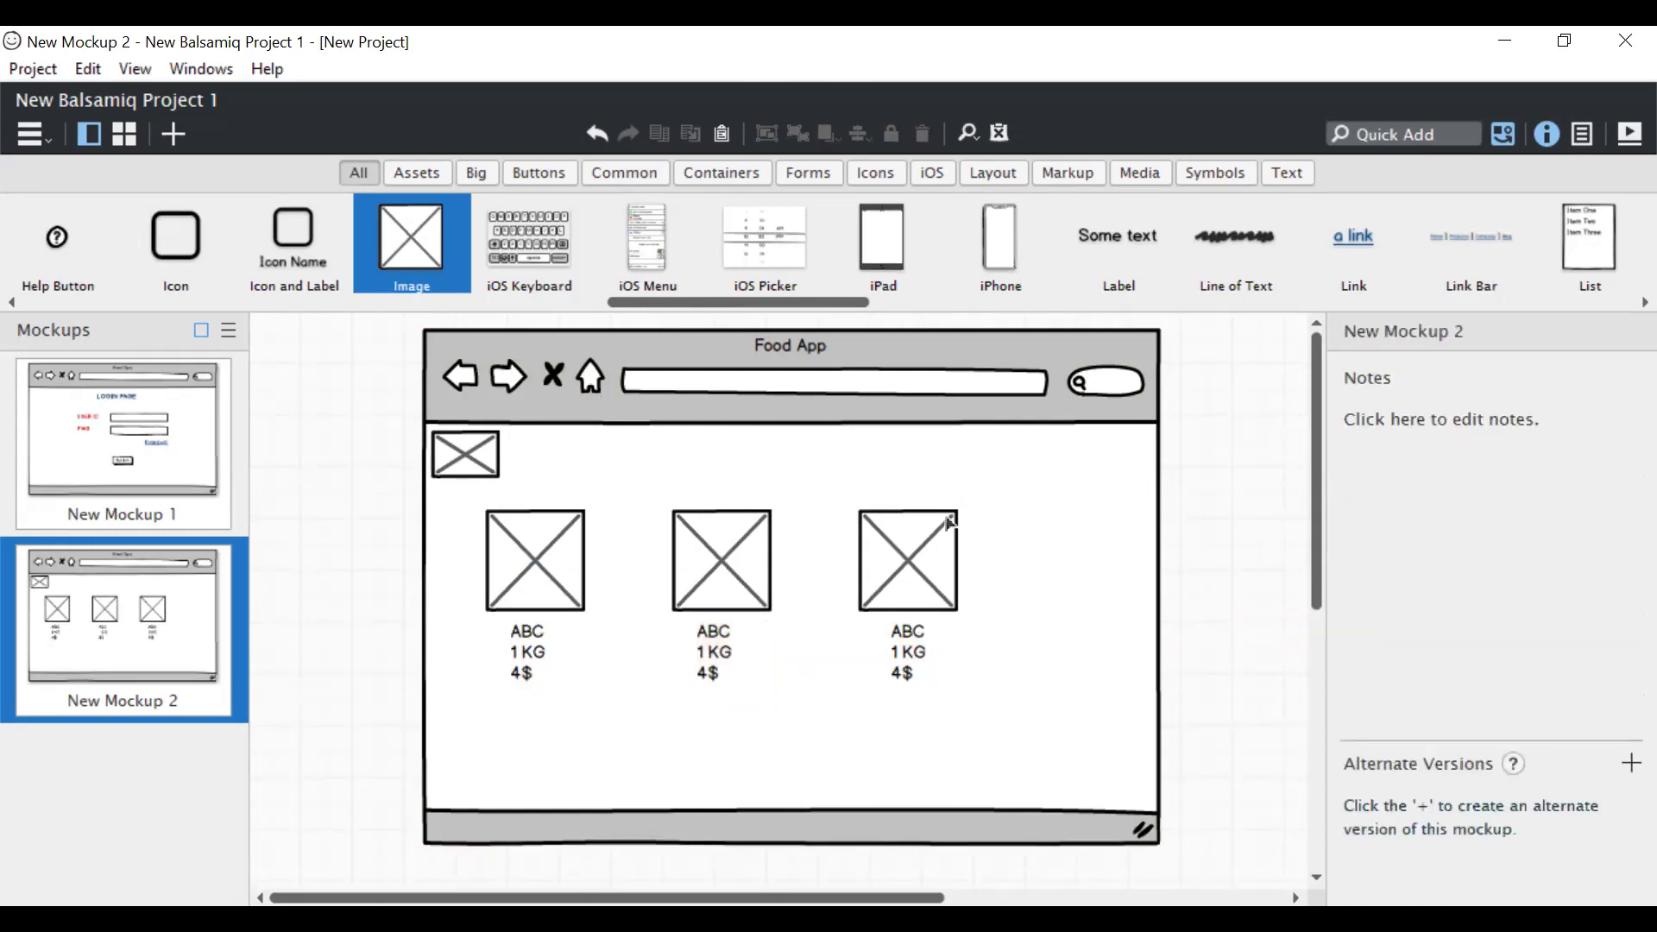
scroll(681, 447, down, 1)
scroll(894, 531, up, 1)
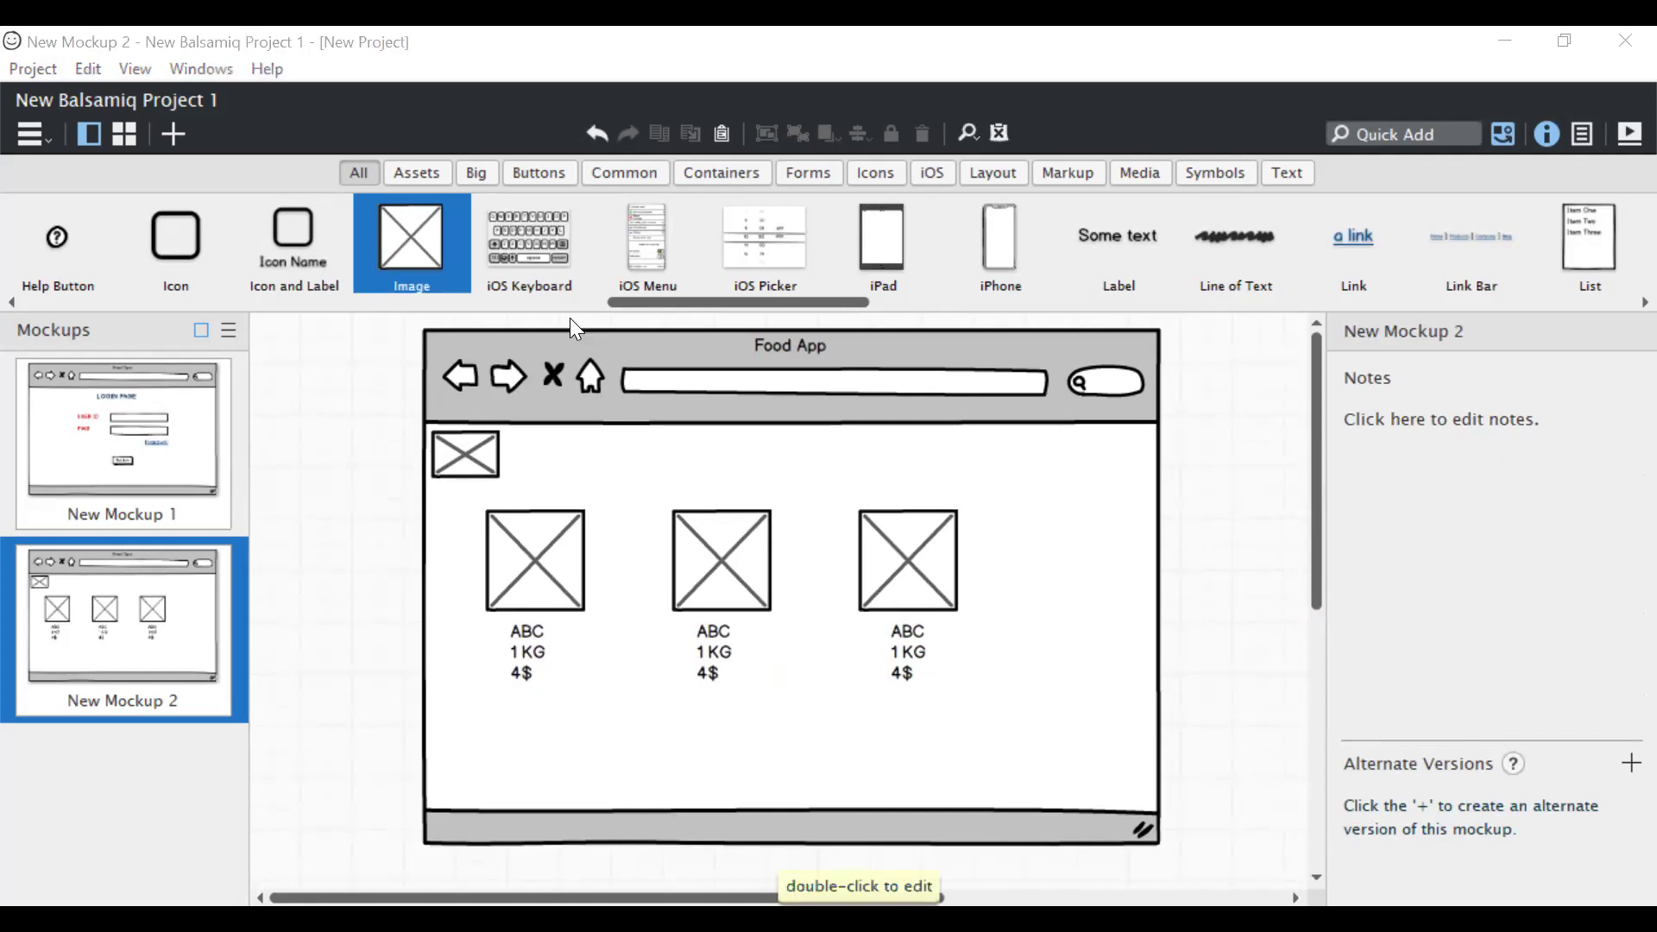
Step: Switch to Google Chrome and search Google for "images" in a new tab
key(super)
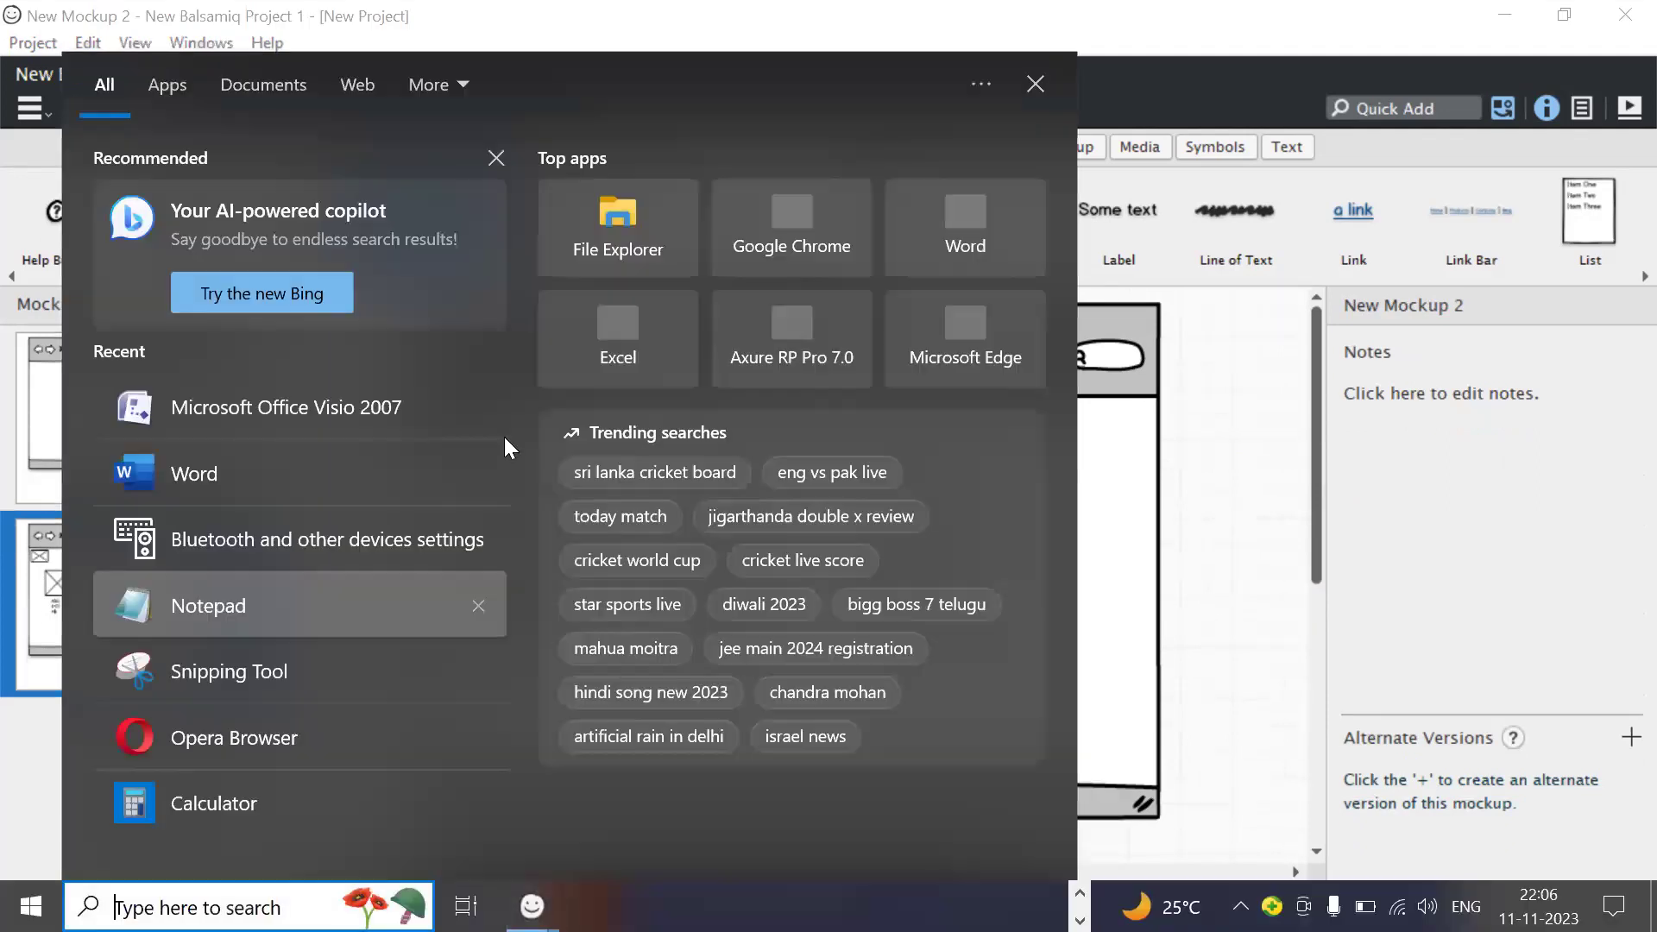
click(806, 239)
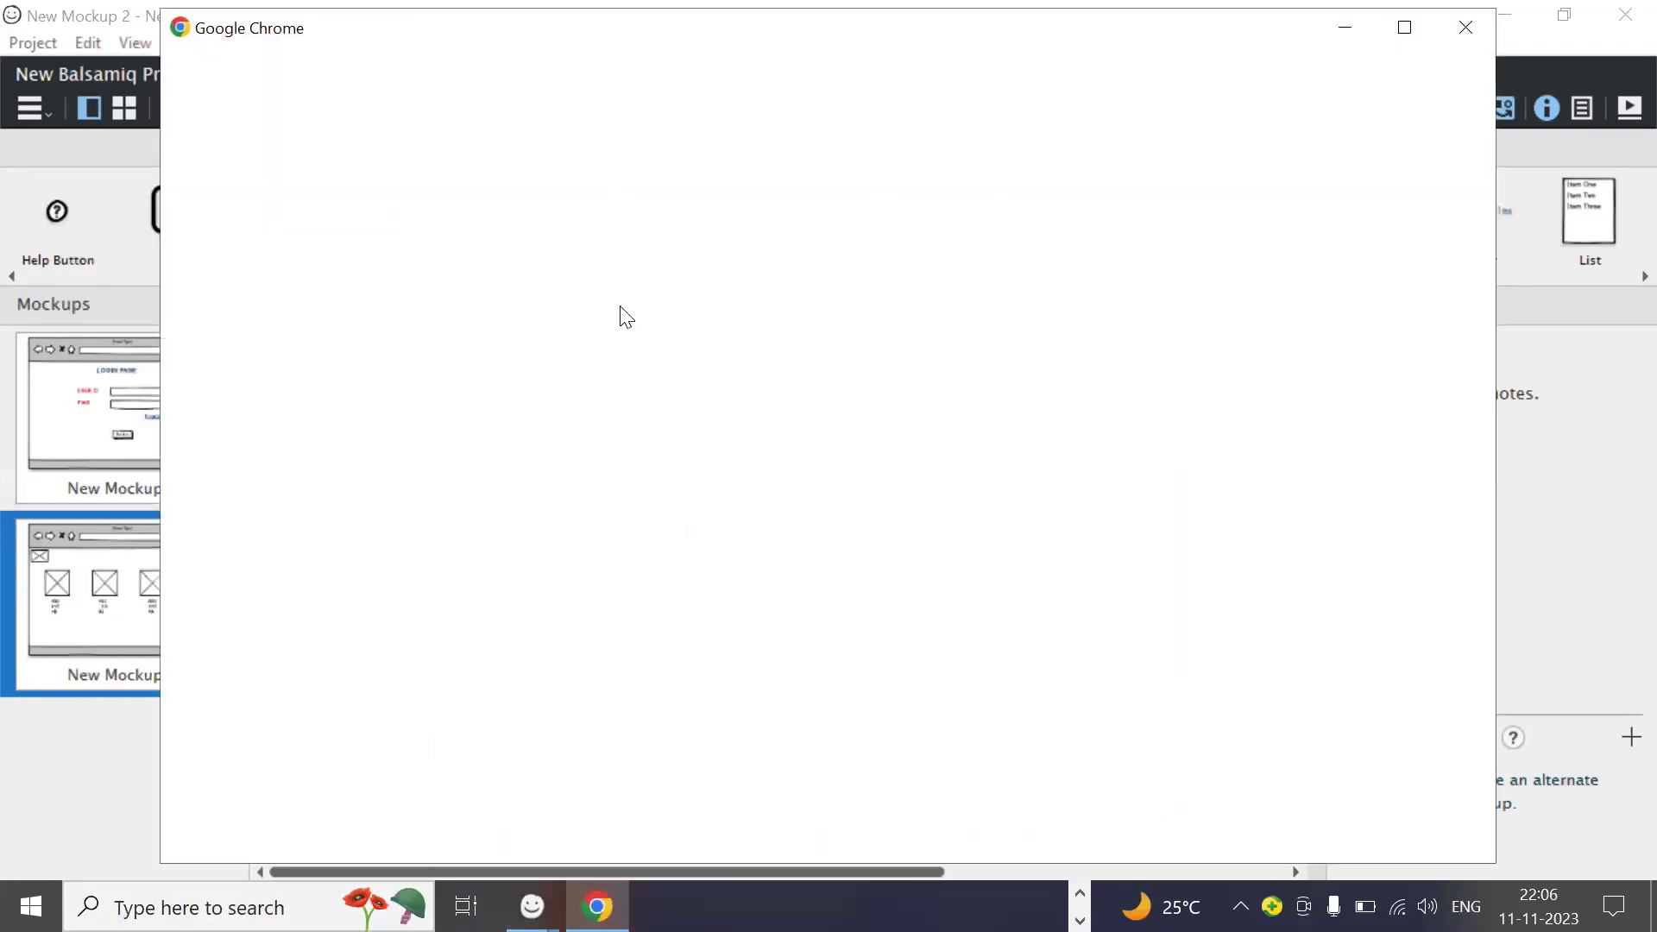
click(536, 414)
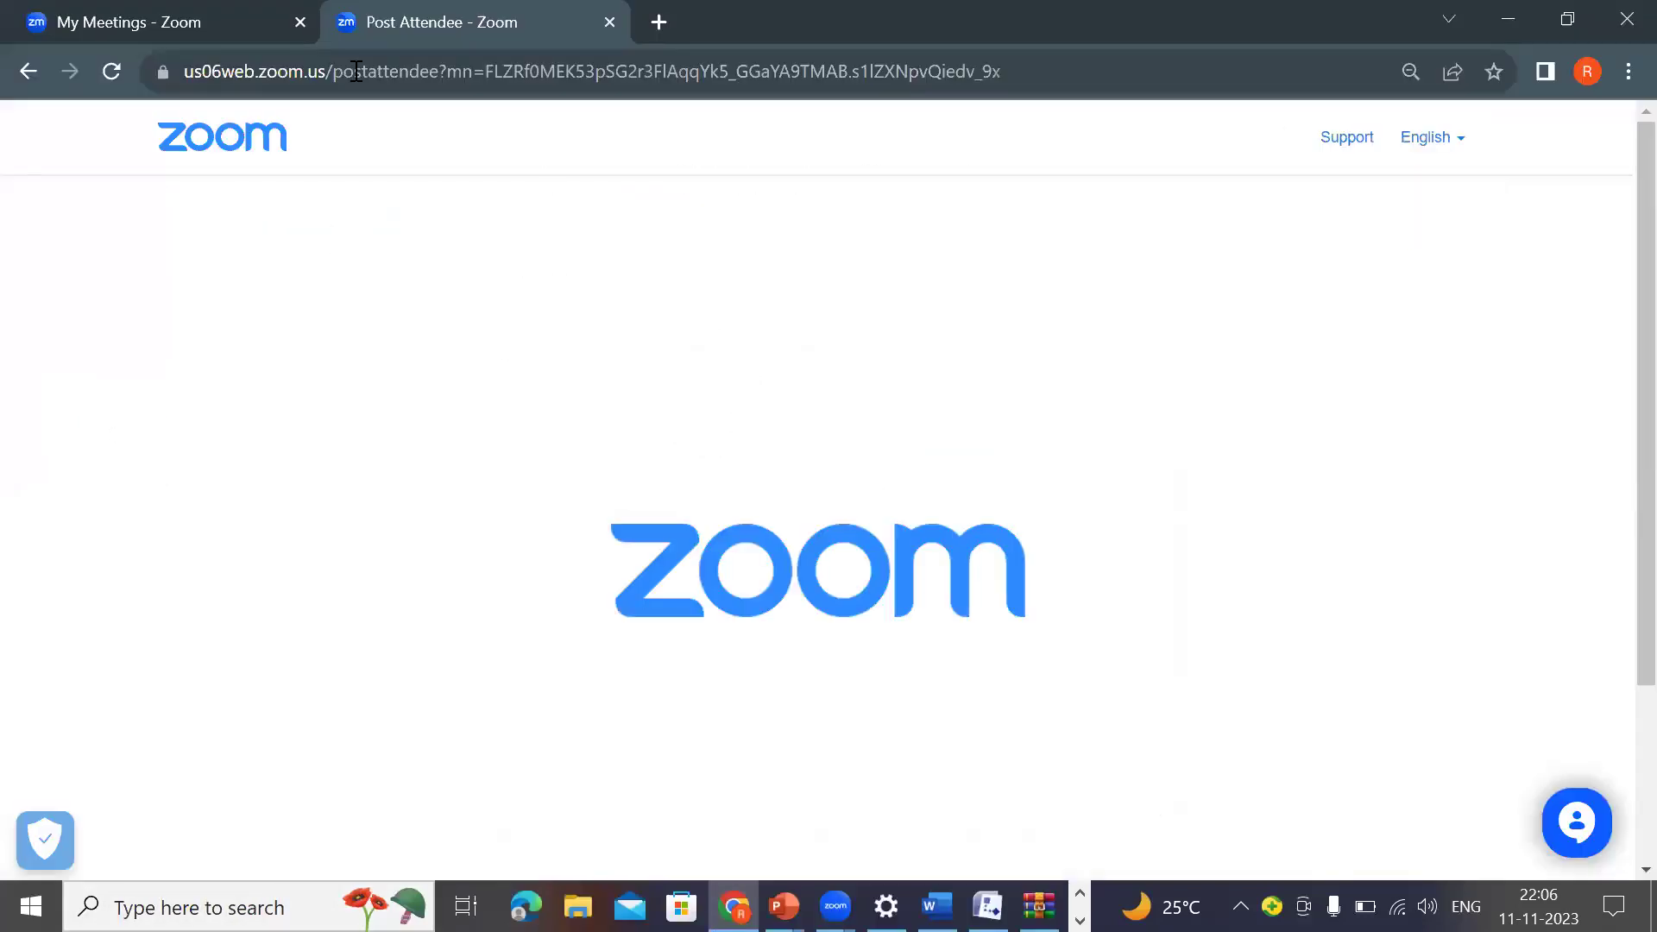
click(658, 19)
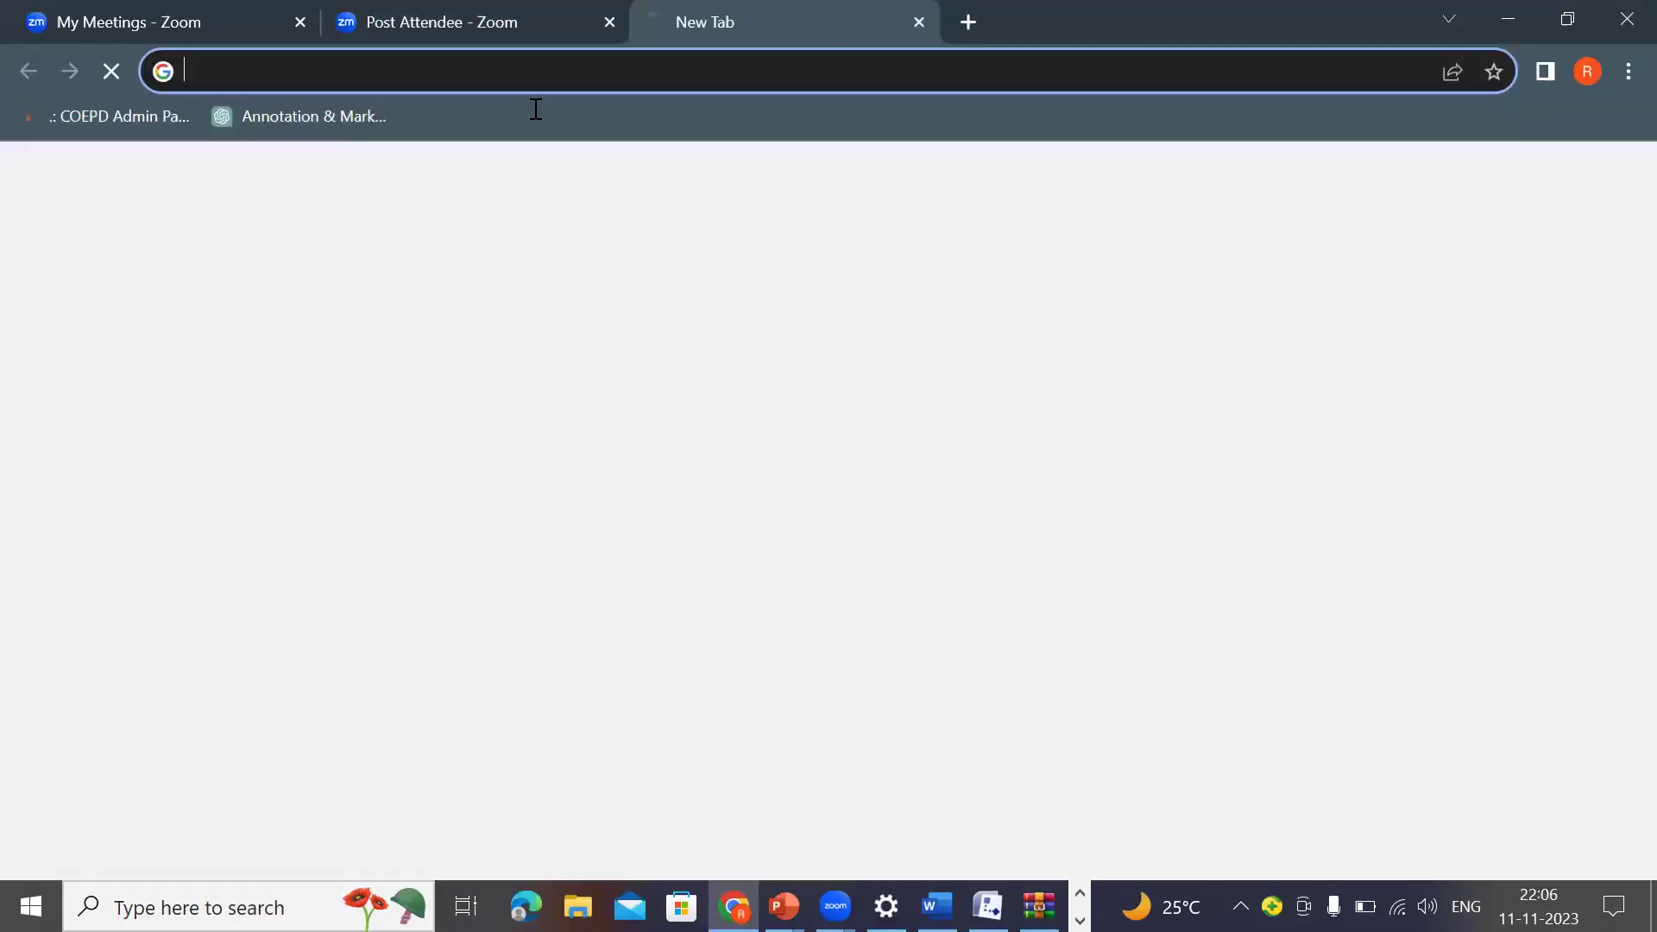
click(619, 546)
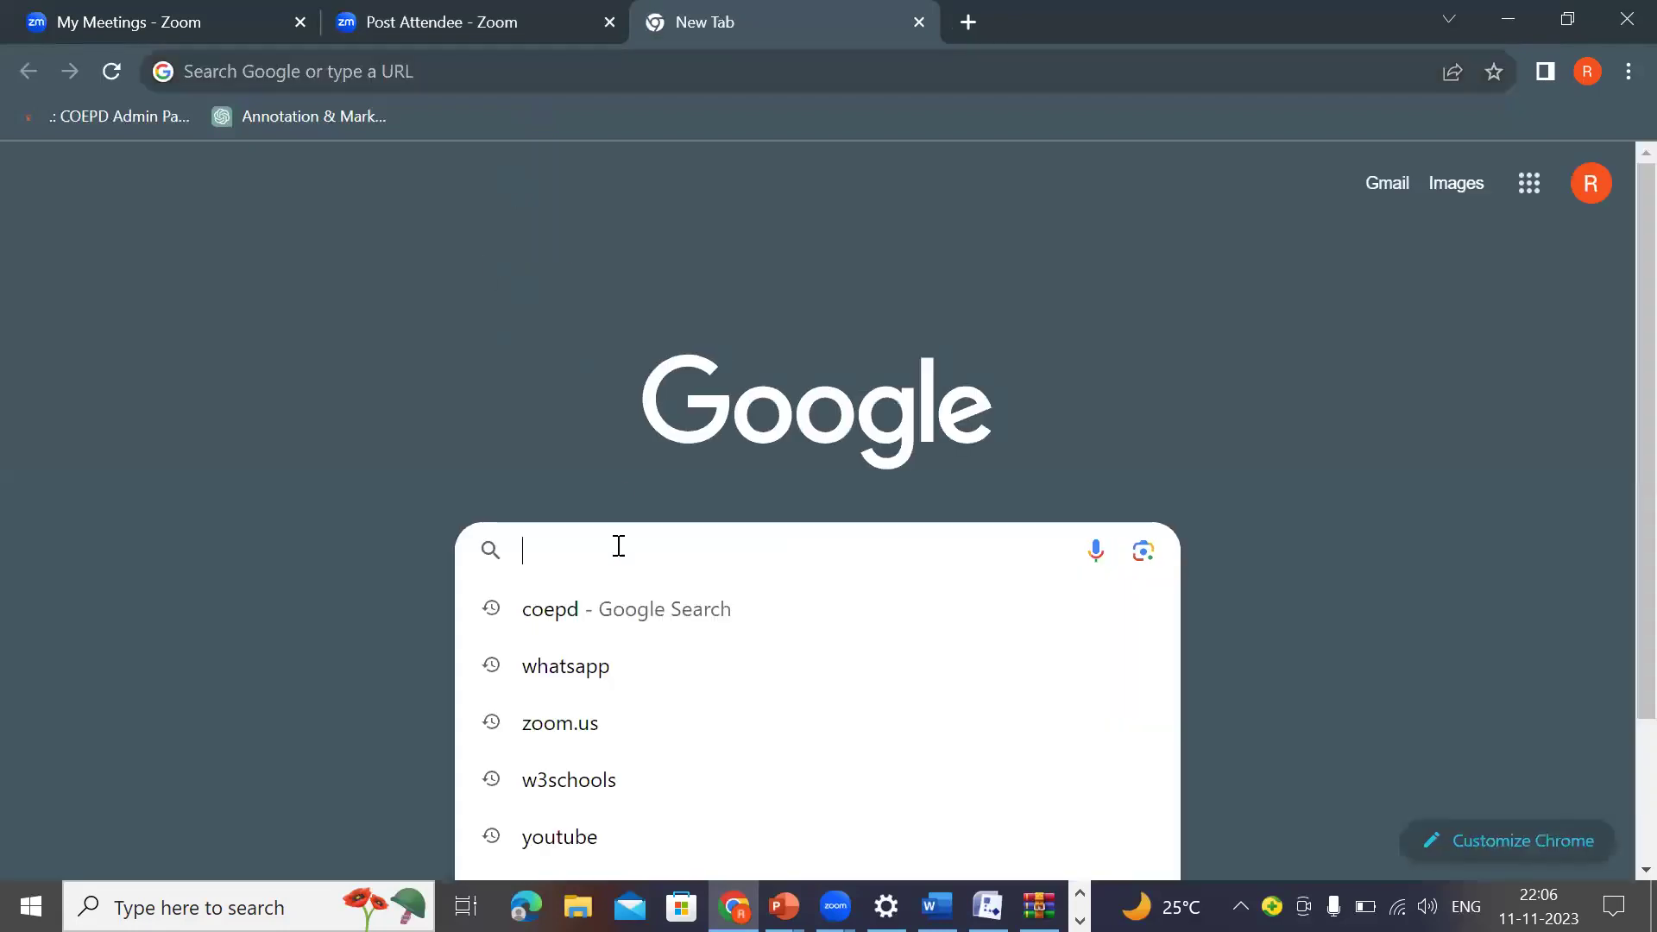
text(images)
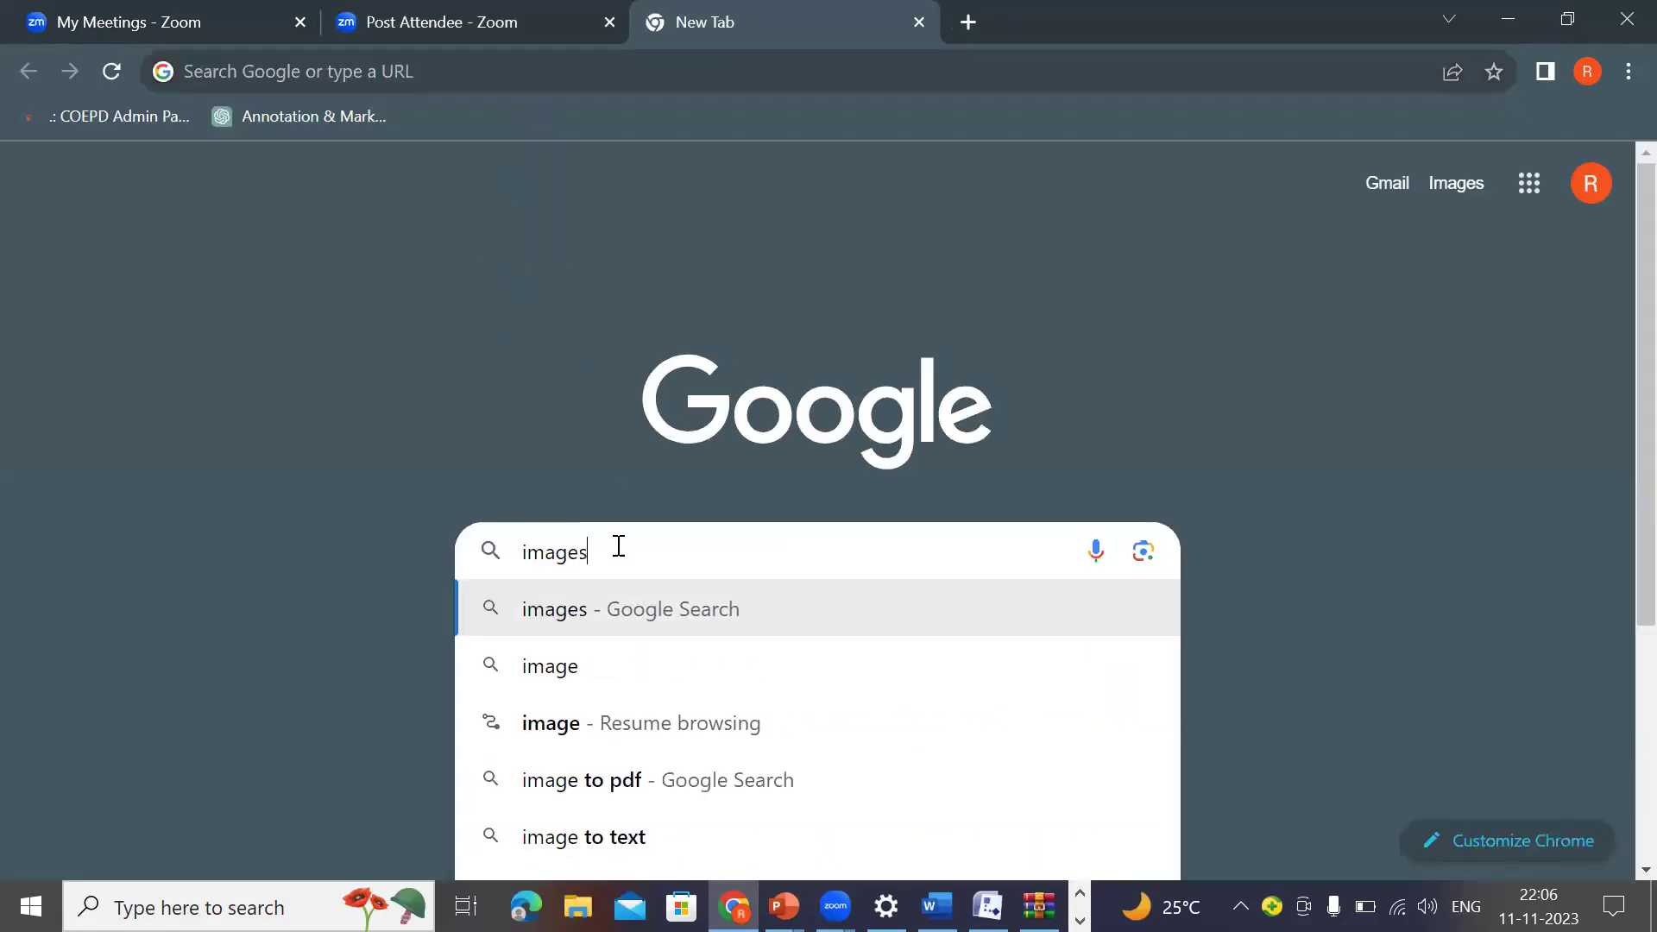
key(Return)
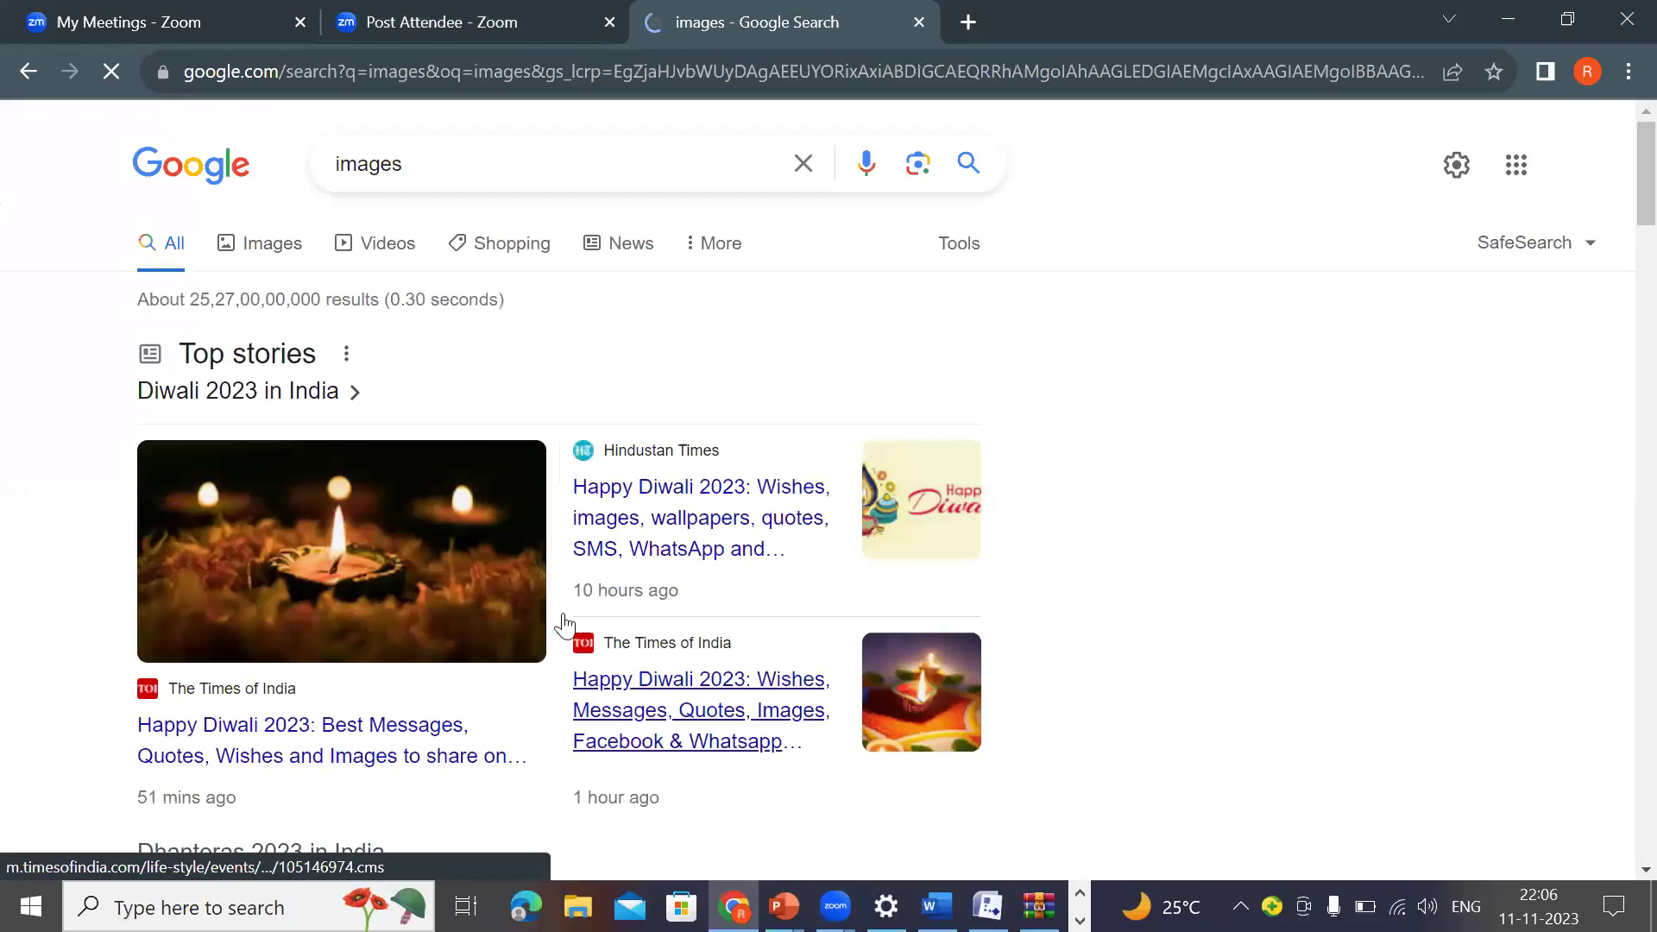
Step: Show the image results and refine the search to "food images"
click(250, 250)
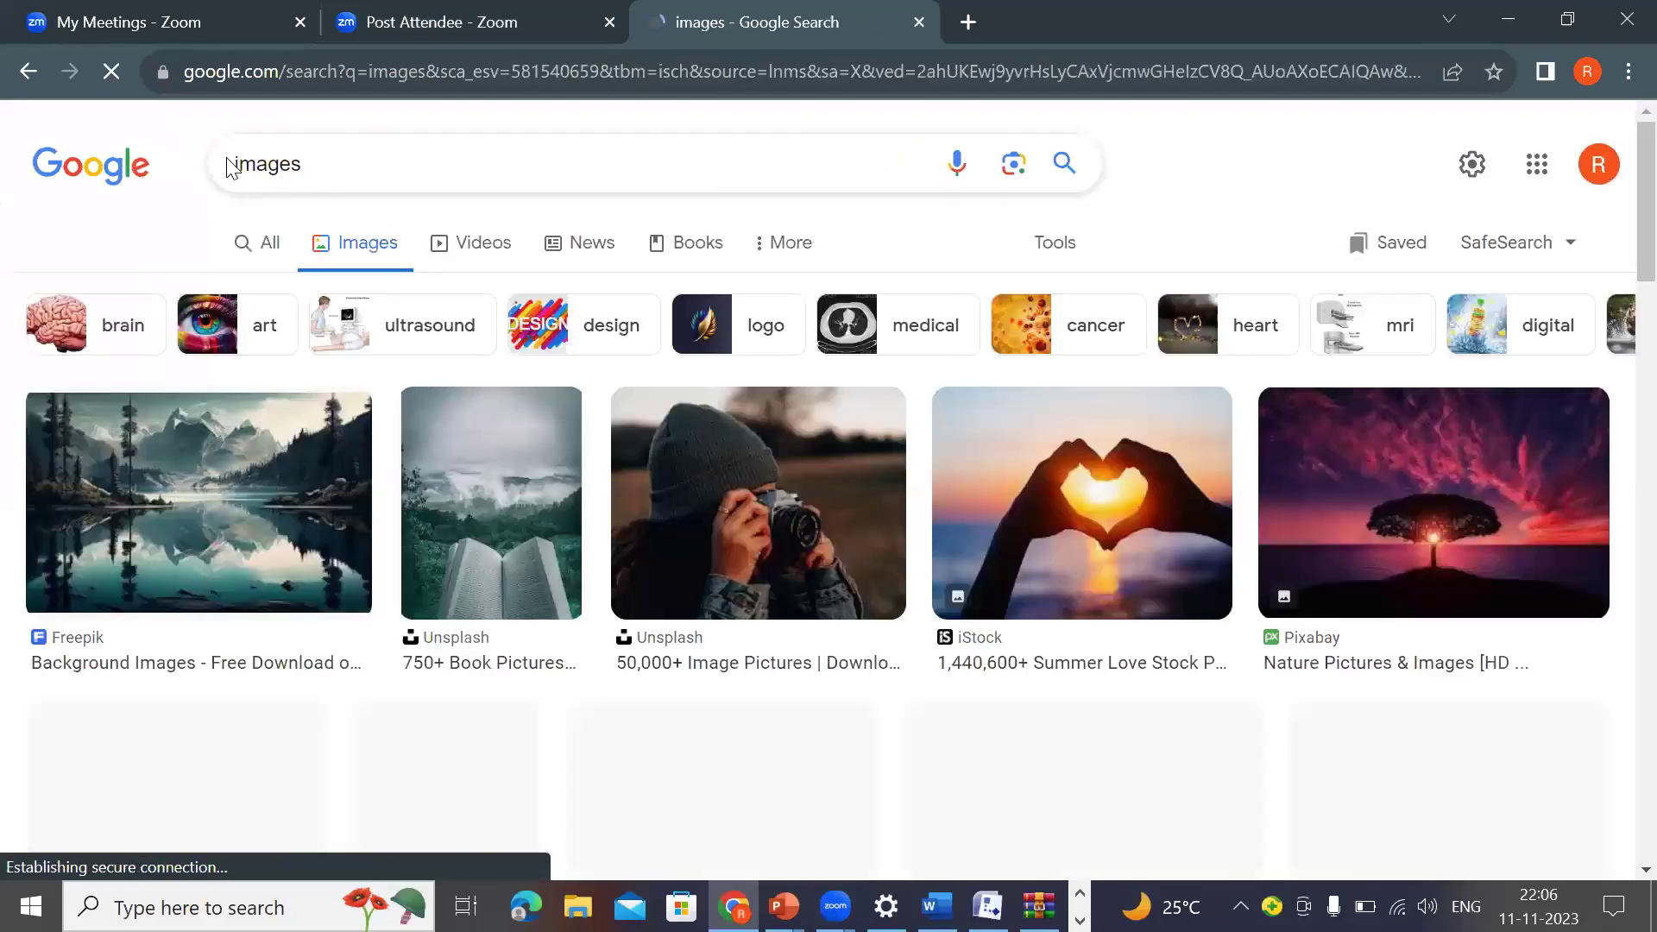
click(235, 166)
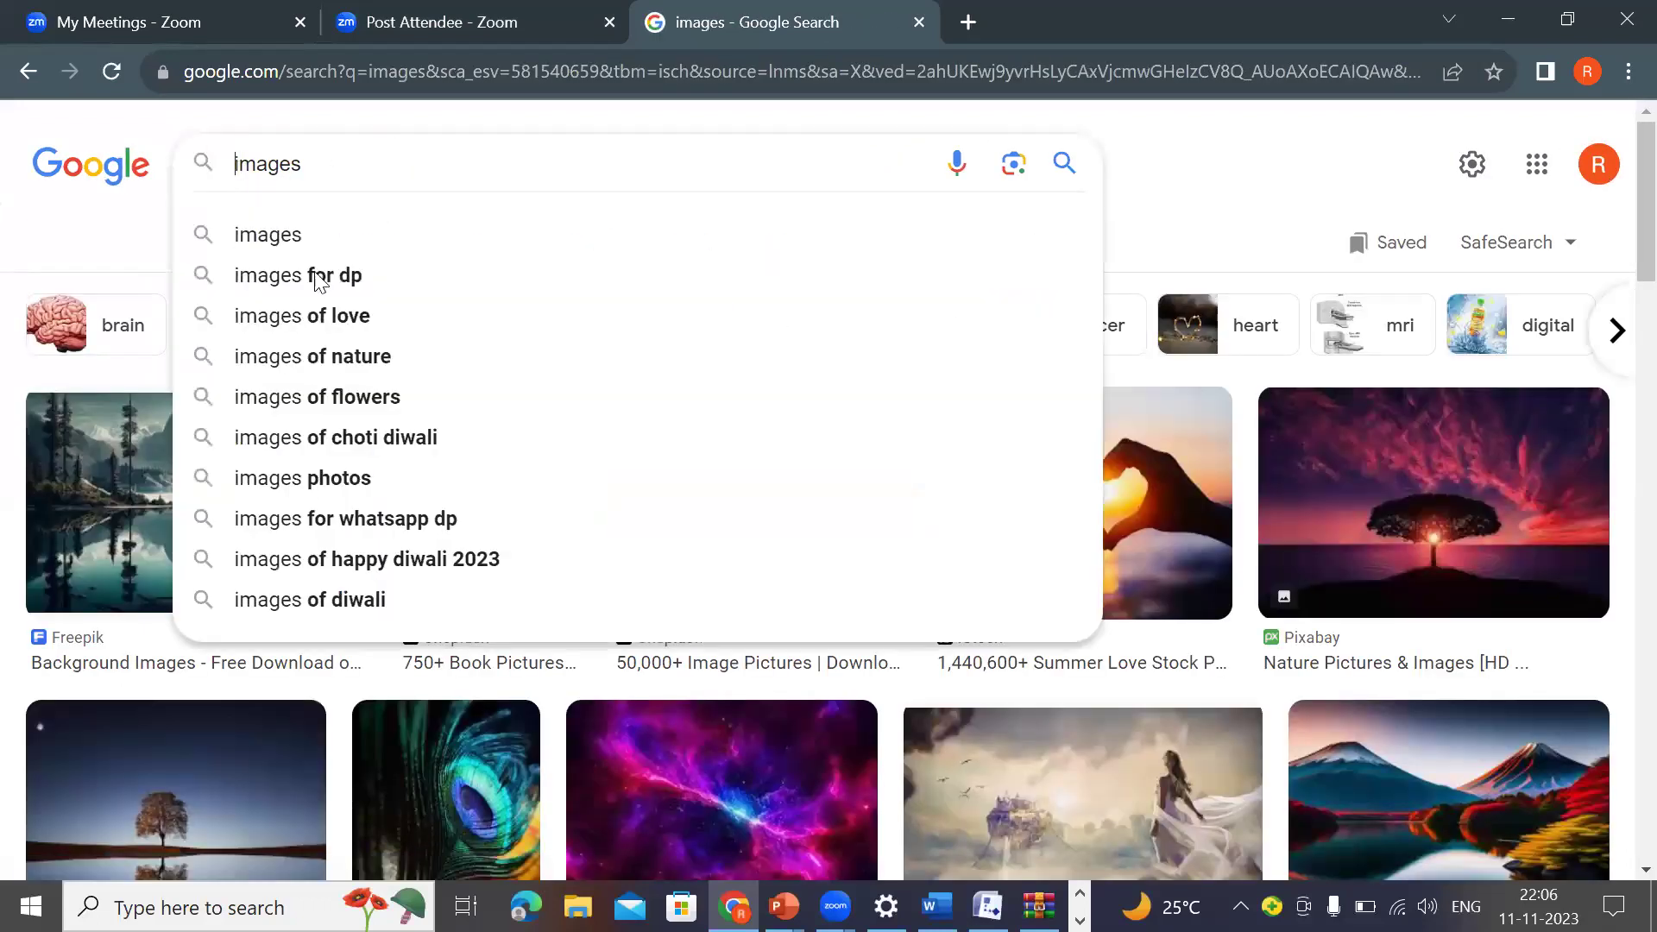
text(food)
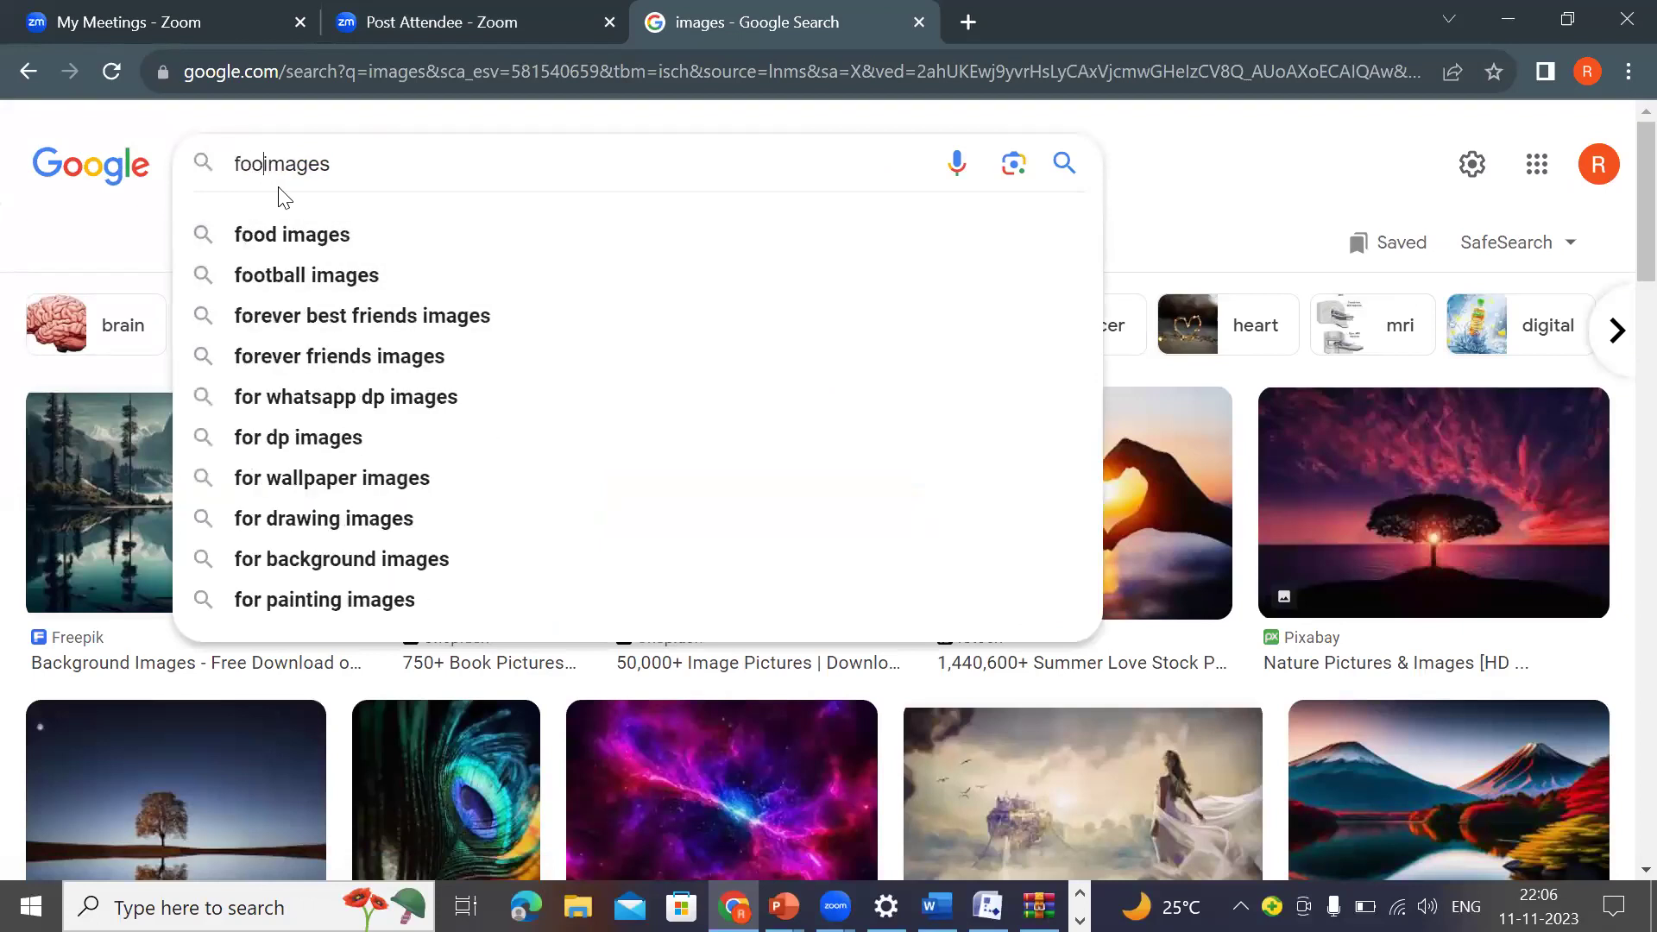
key(Return)
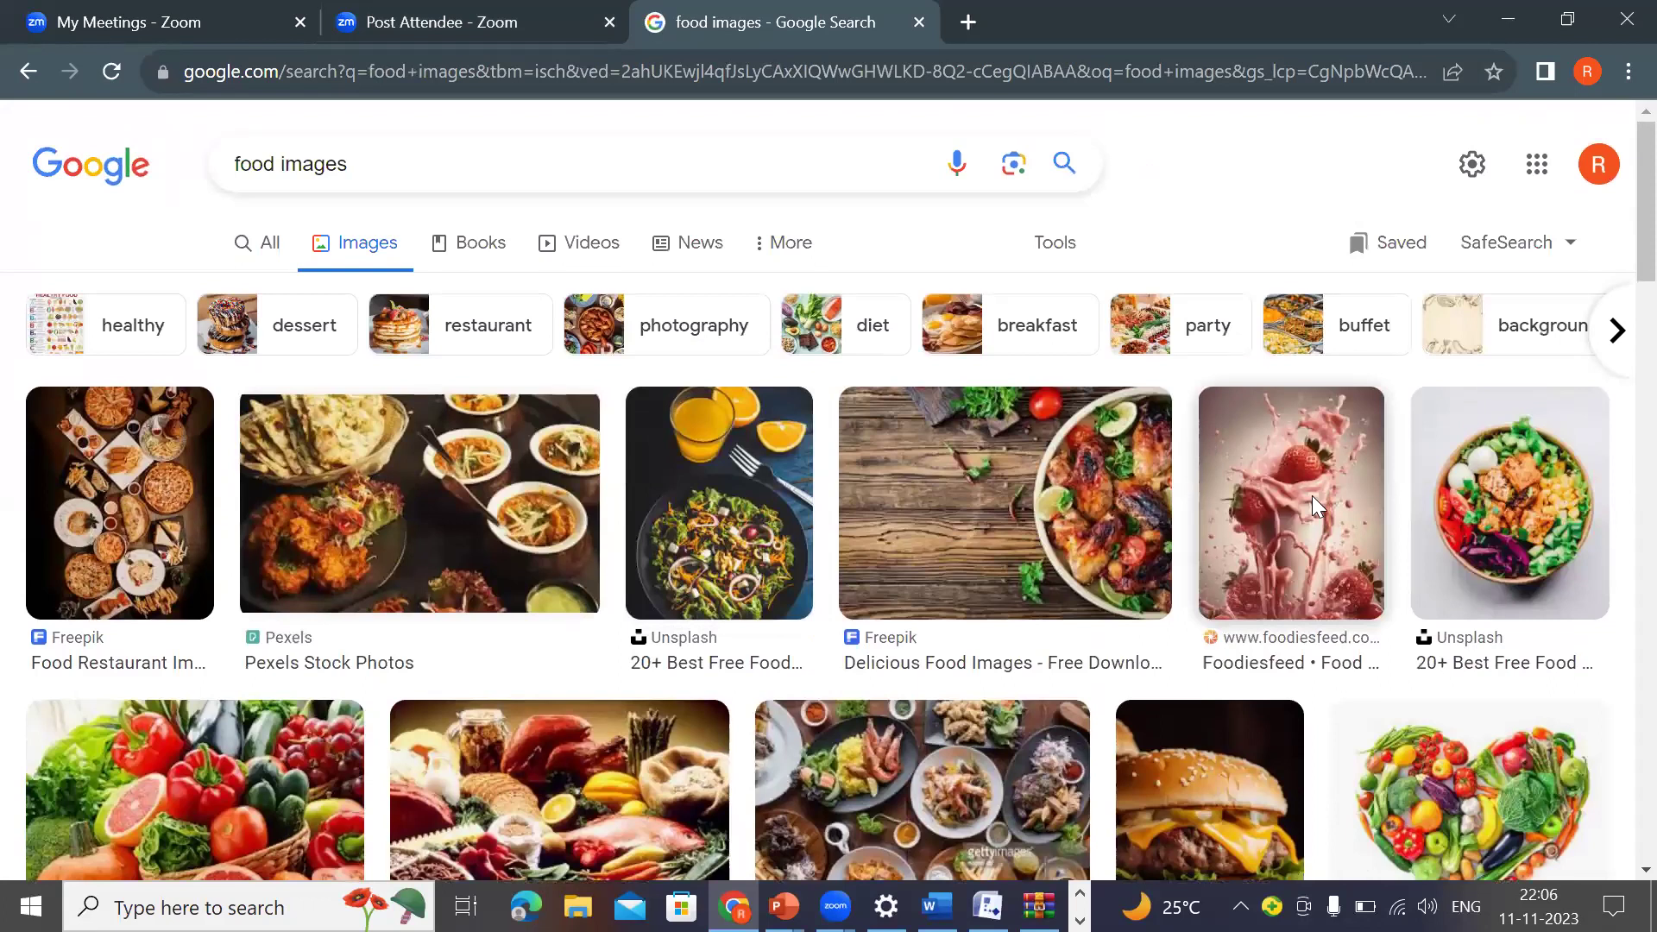
Step: Copy the strawberry milkshake picture from the results and switch back to the Balsamiq mockup
right_click(1312, 497)
click(1385, 729)
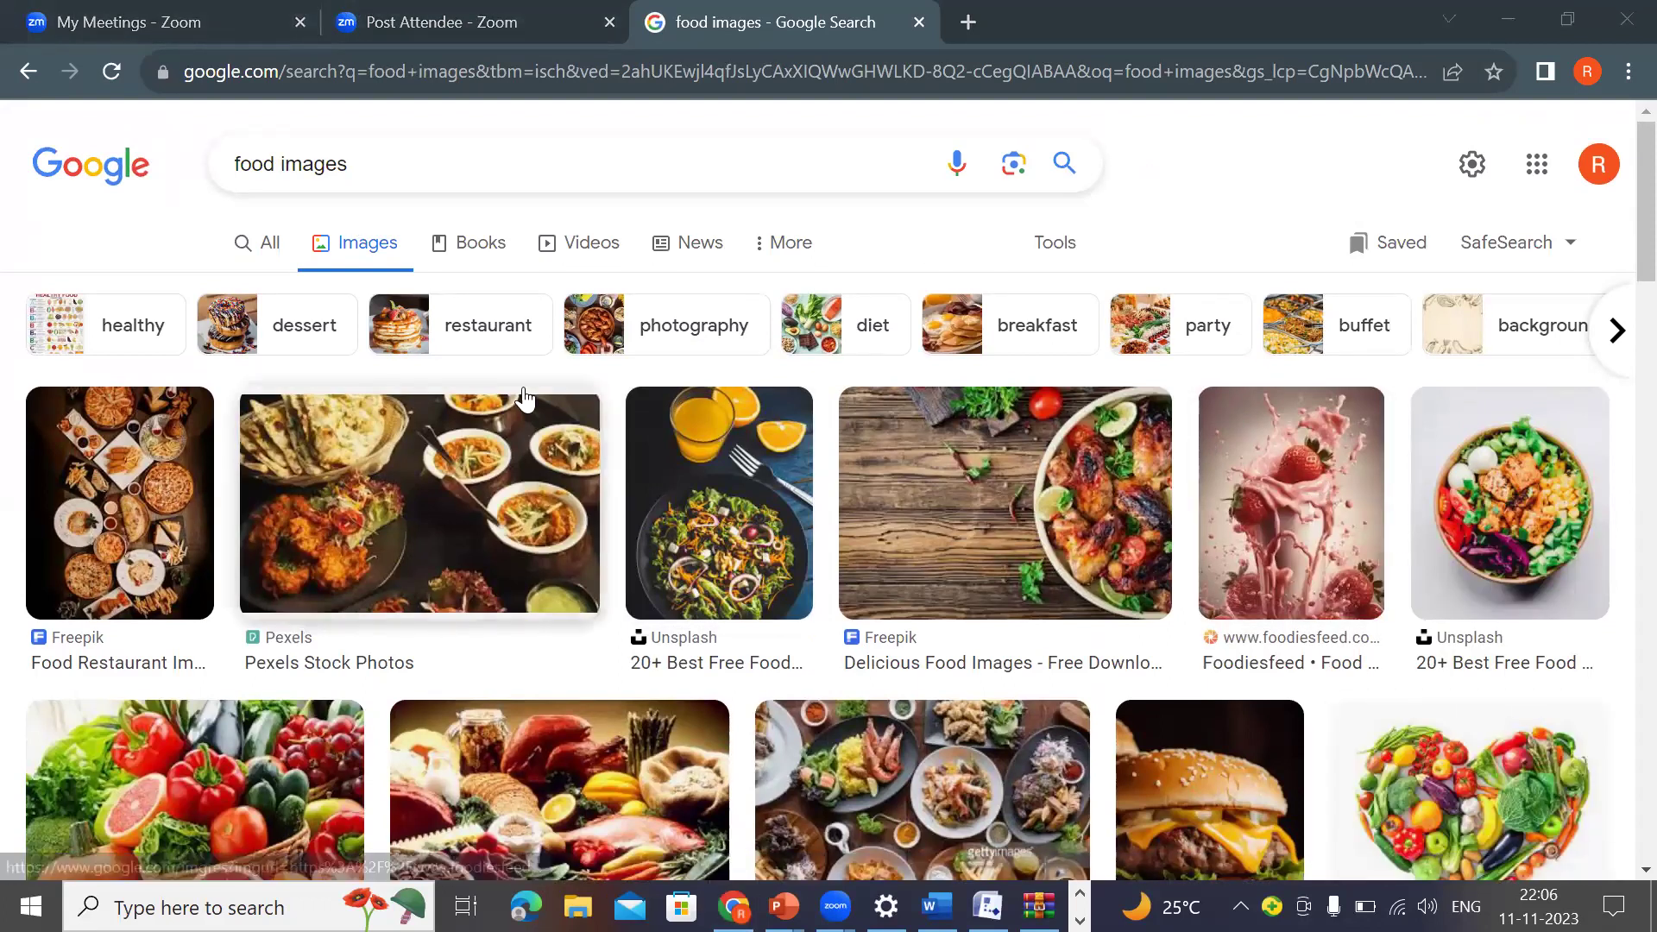
key(alt+Tab)
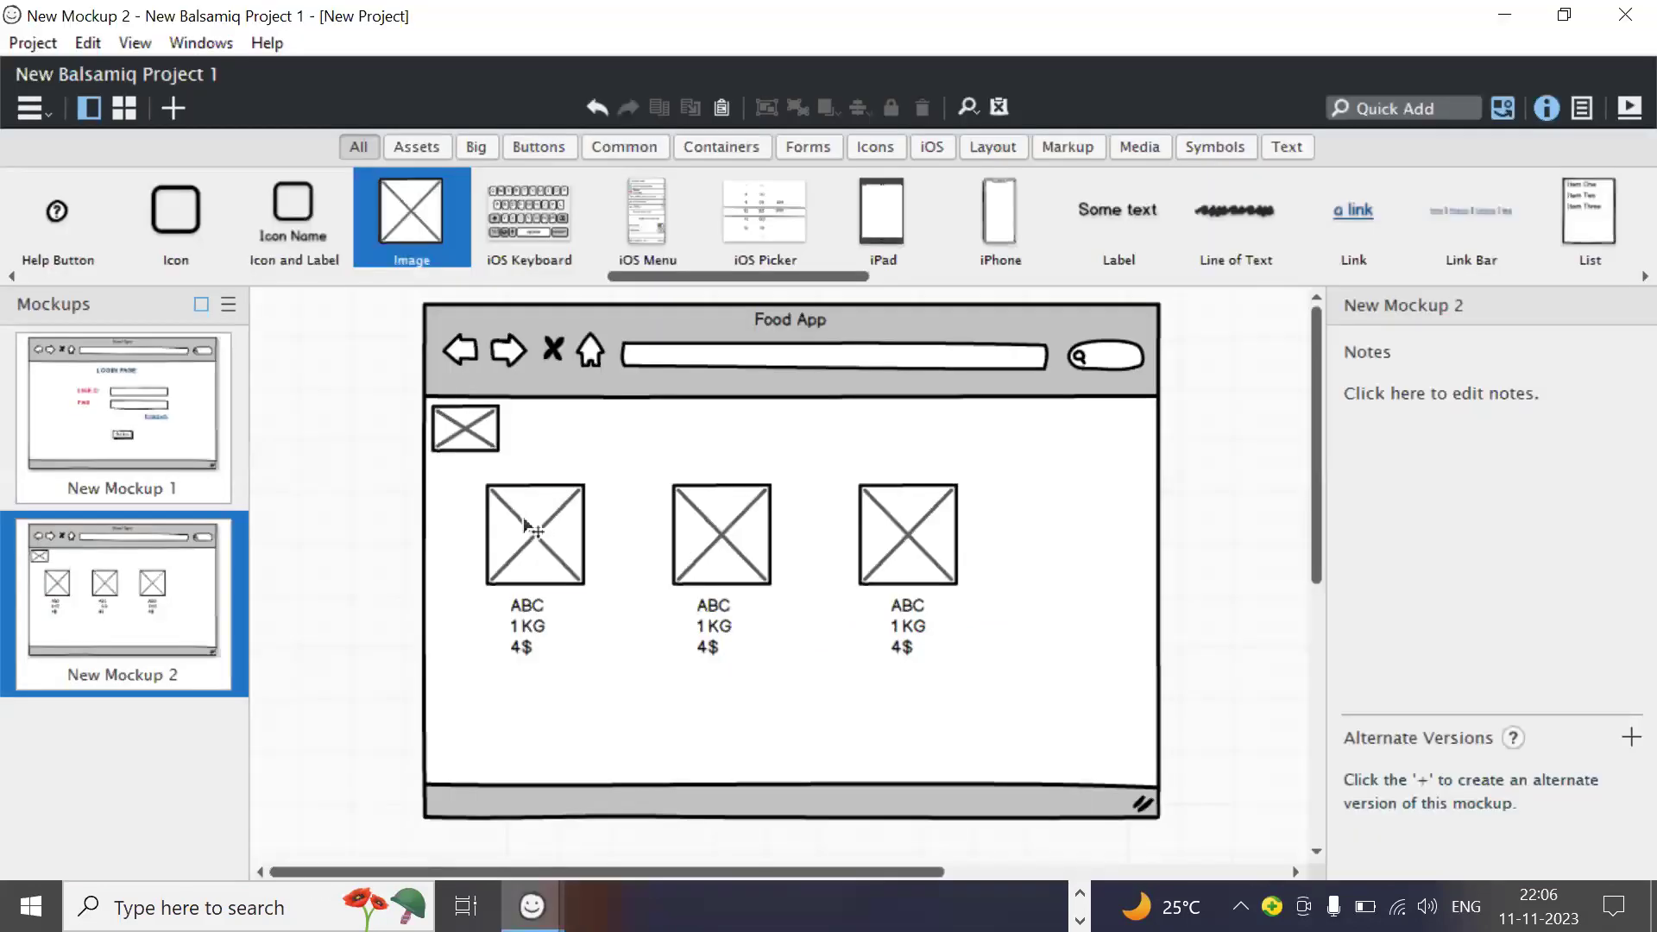
Step: Replace the first product's image placeholder with the copied strawberry milkshake picture, sized about 60 × 83 above its text block
click(535, 528)
key(Delete)
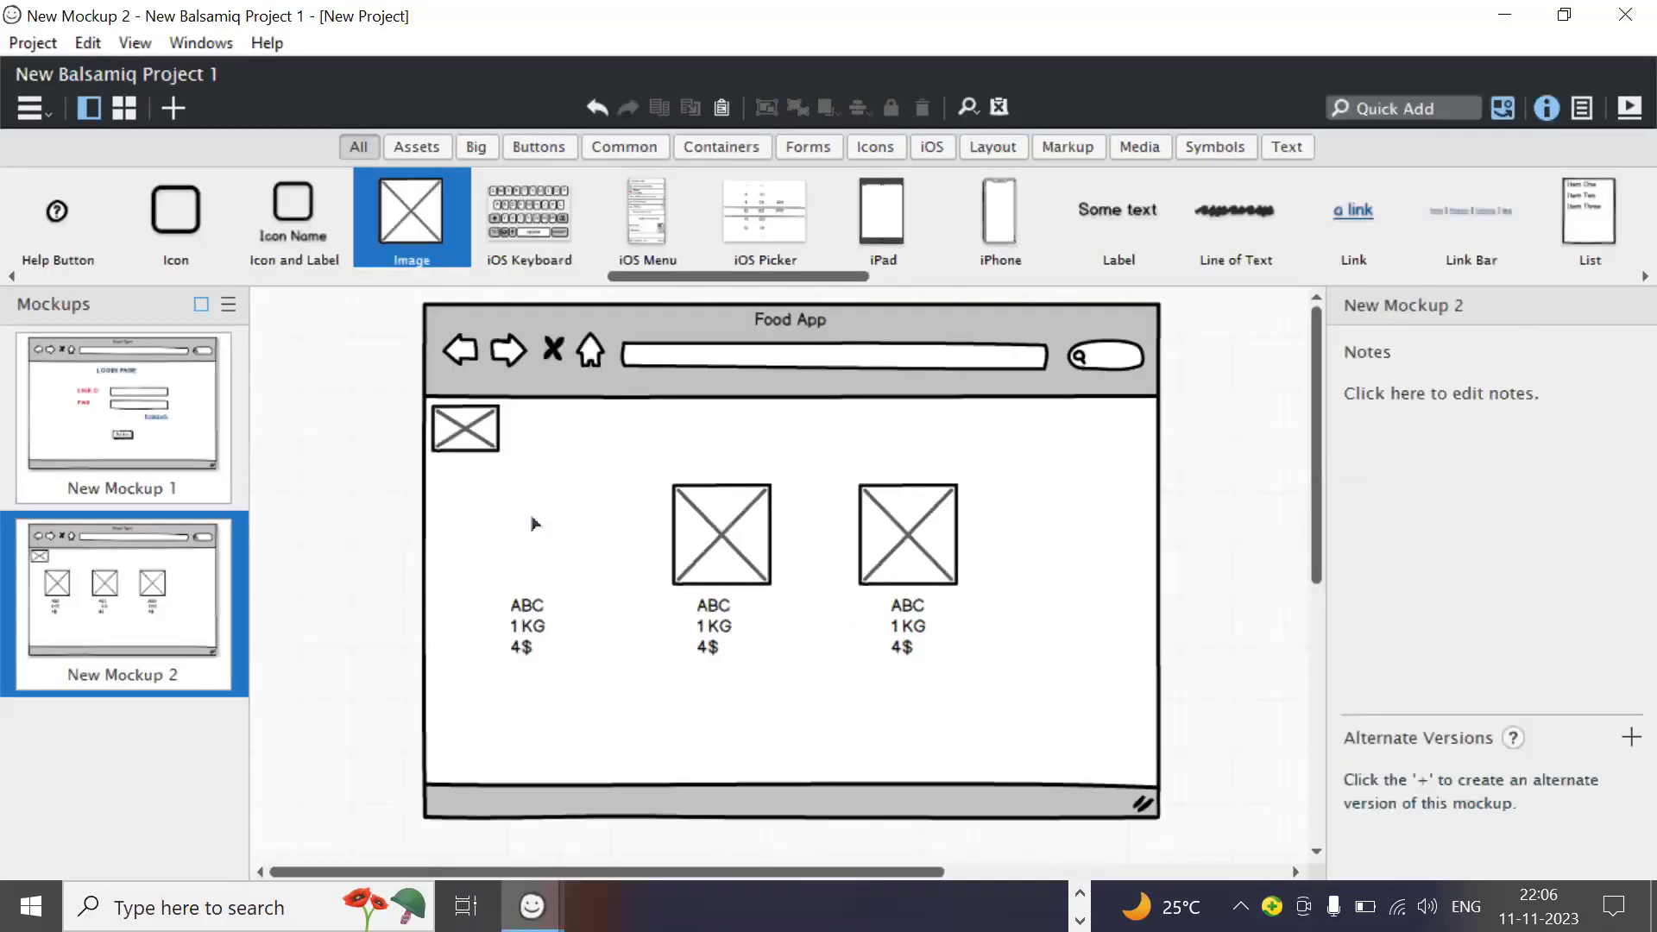
key(ctrl+v)
drag(323, 359, 595, 666)
drag(654, 734, 550, 551)
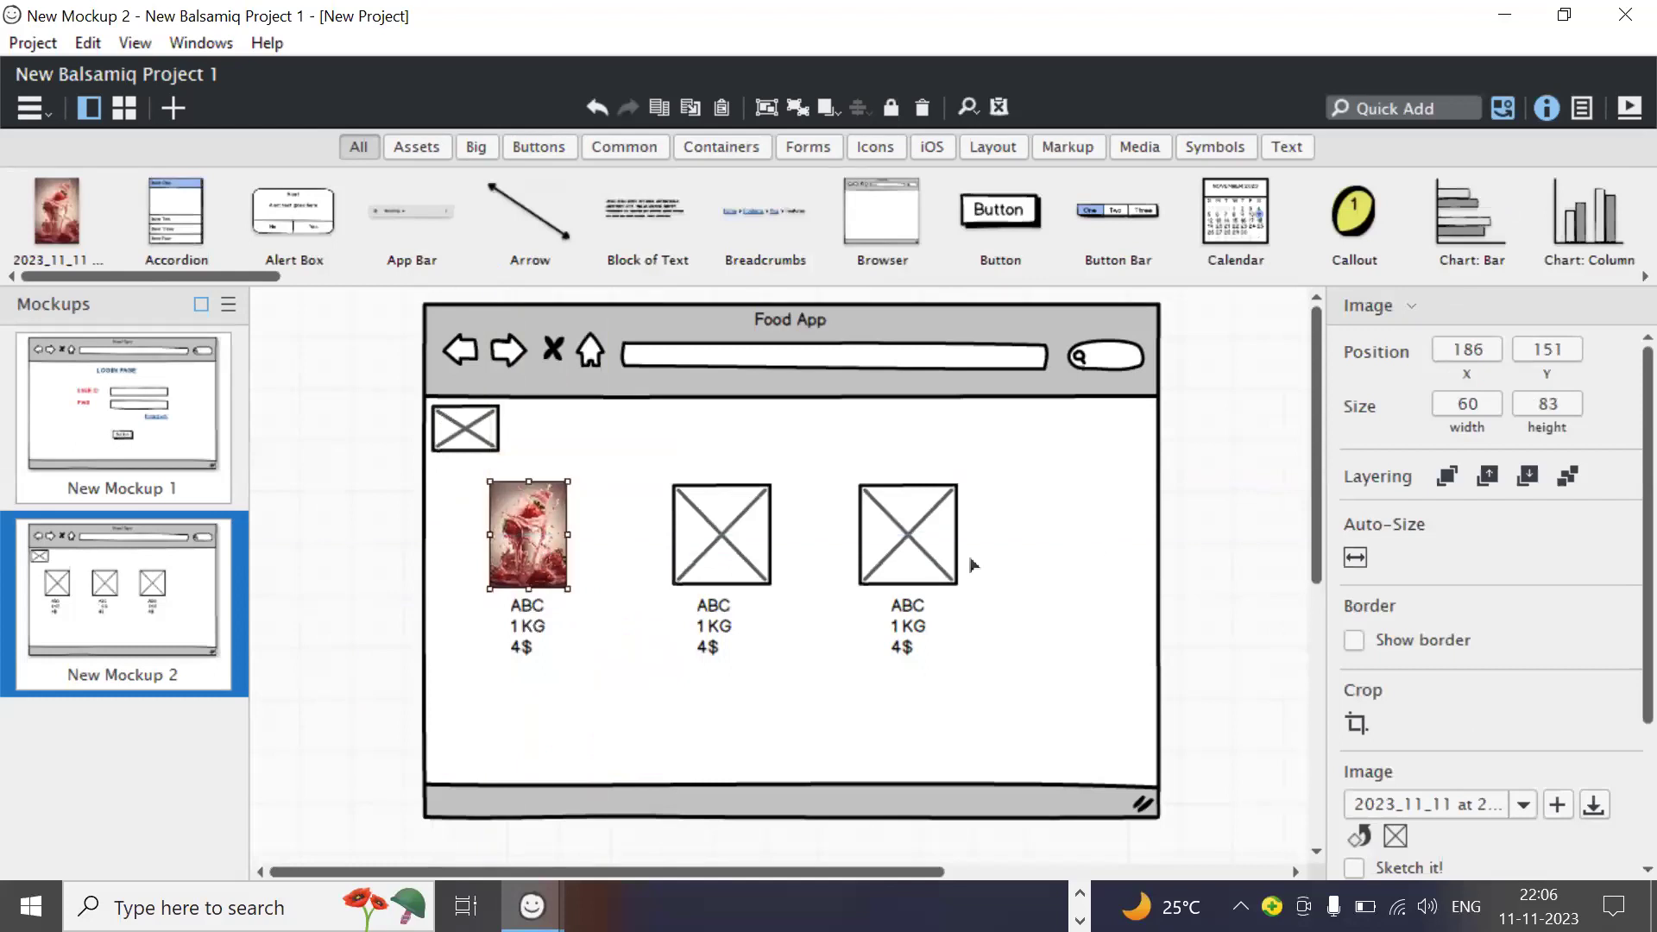
click(1176, 602)
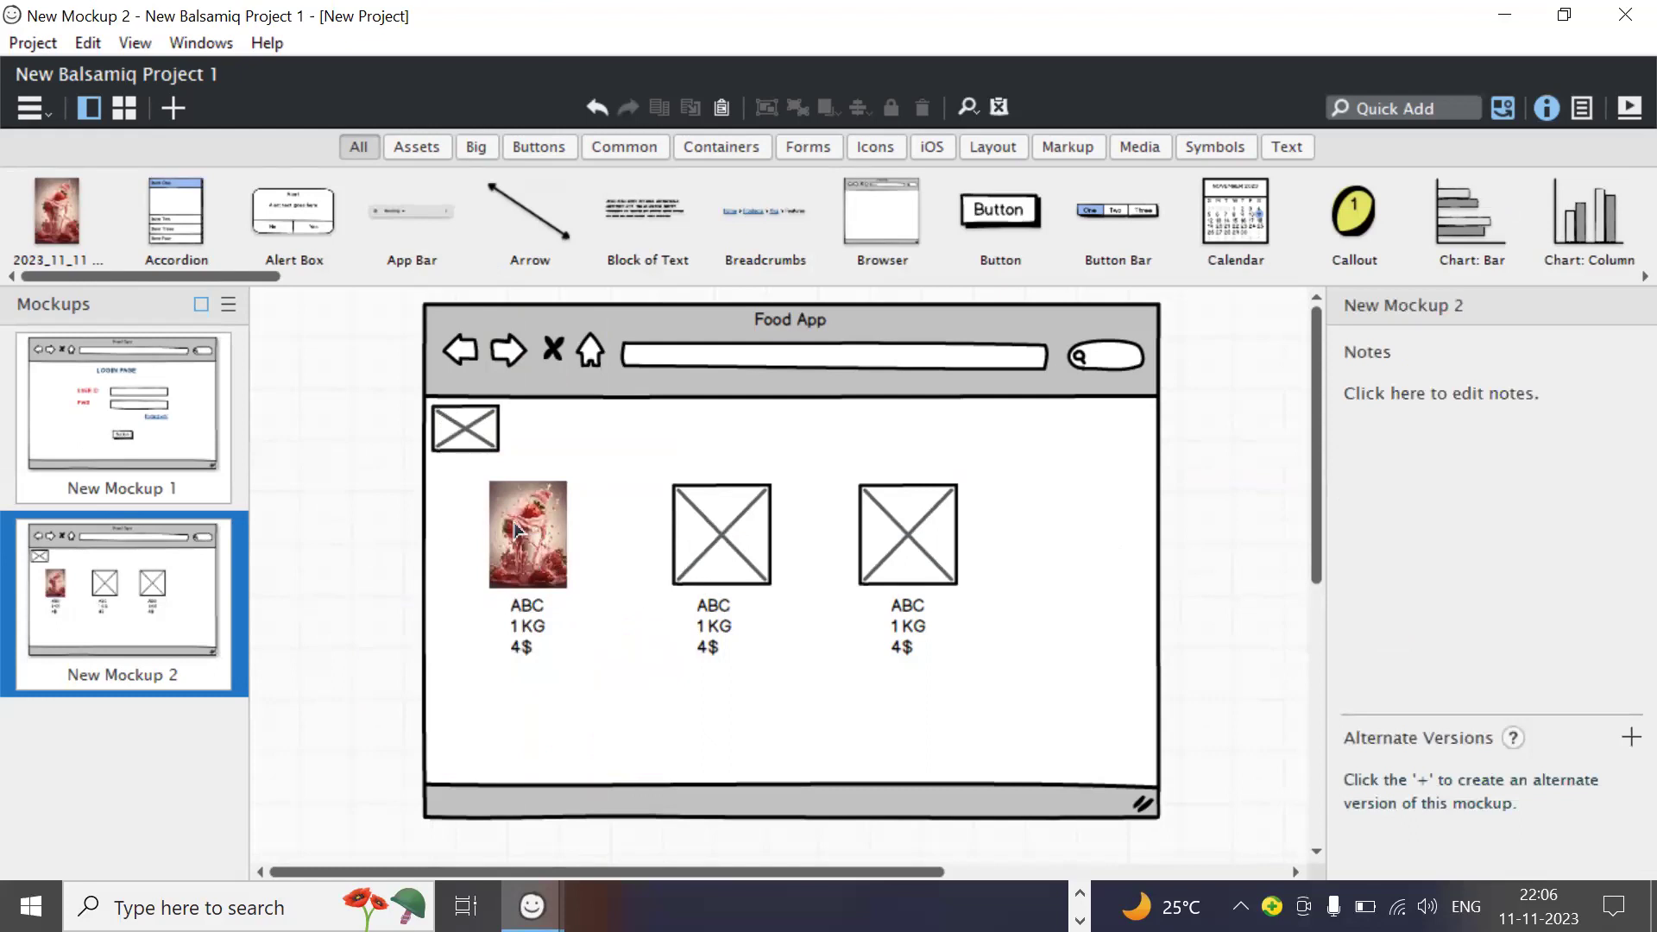
Step: Copy the salad bowl picture from the food images results in Google Chrome and return to the Balsamiq mockup
click(717, 534)
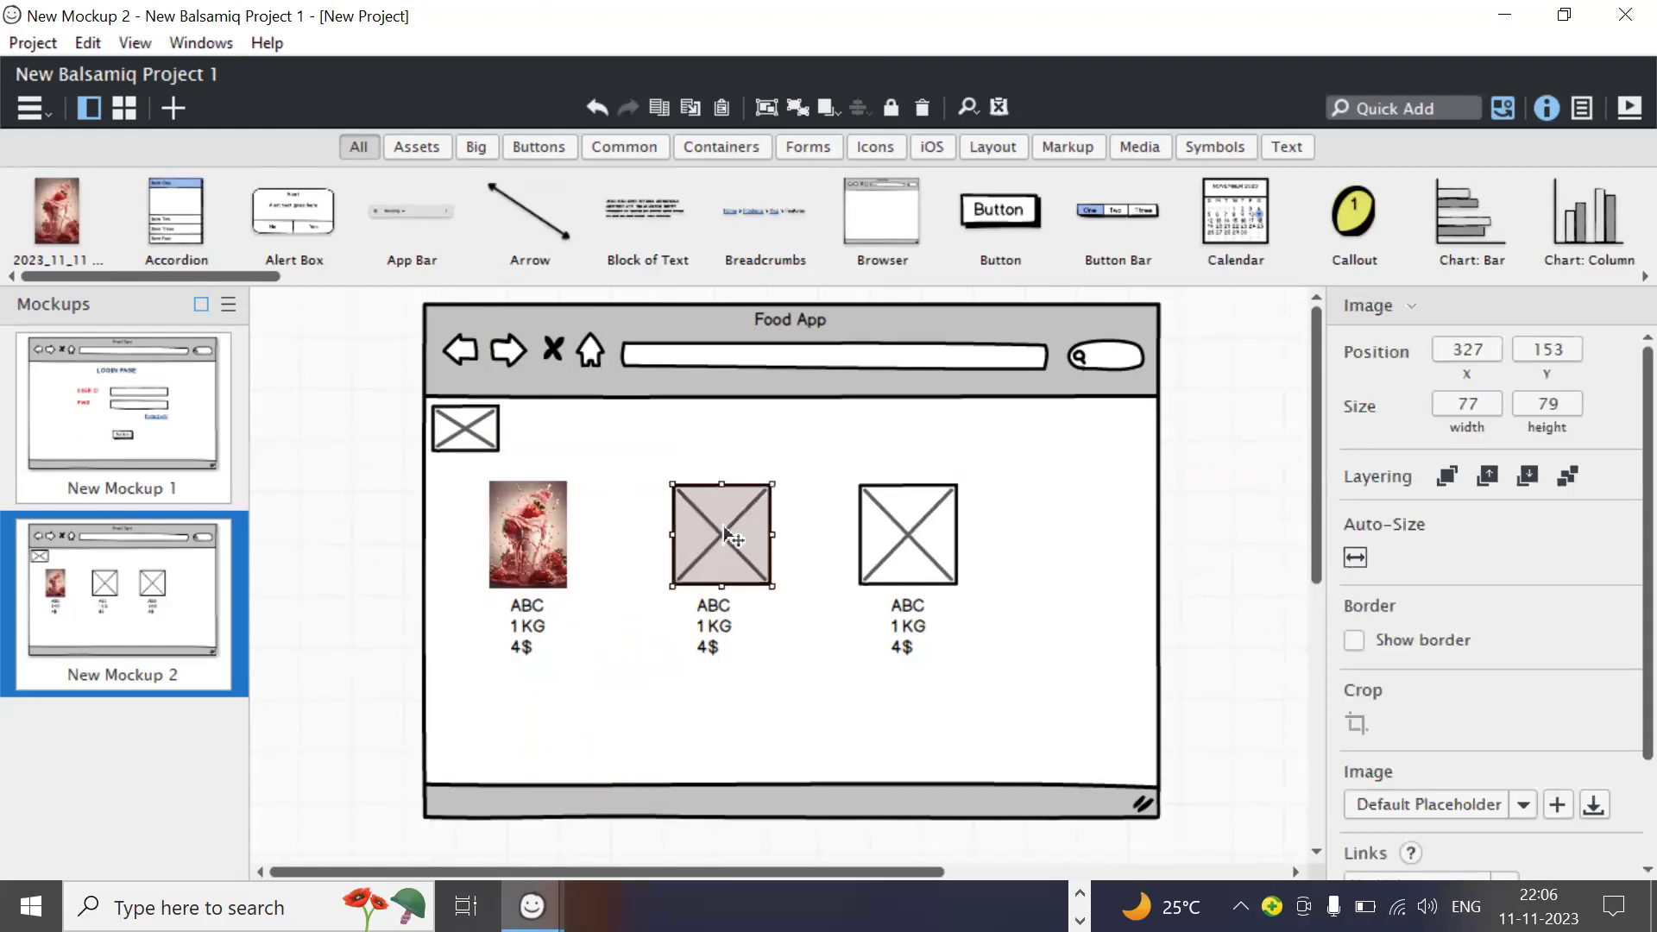
click(1260, 473)
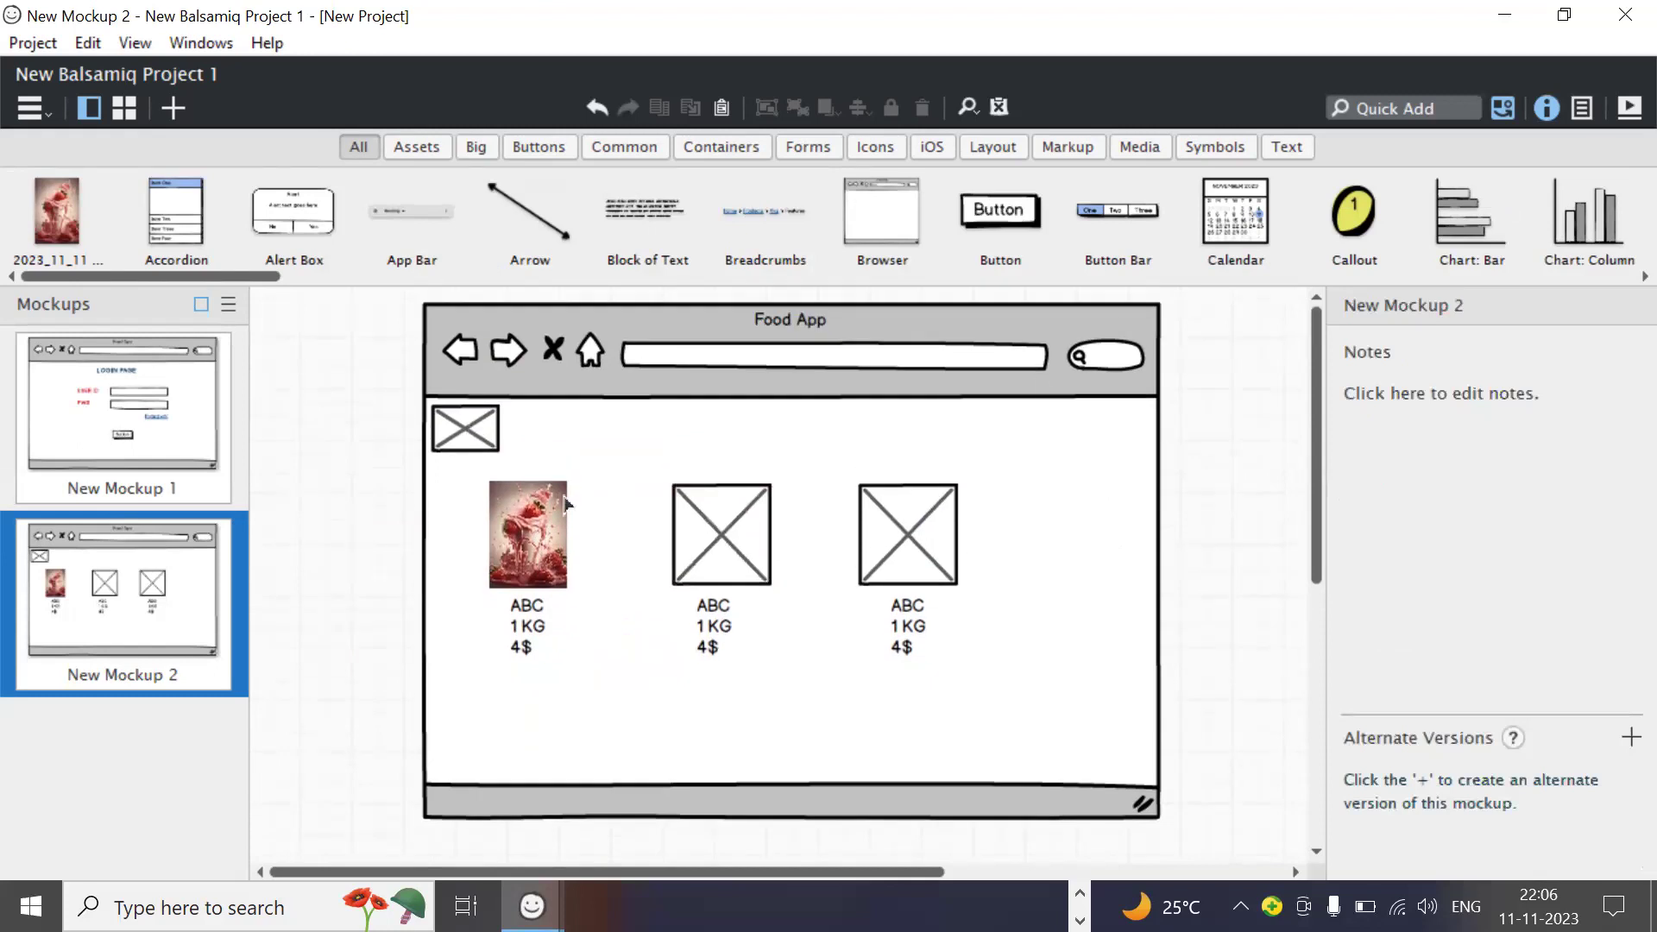
click(723, 539)
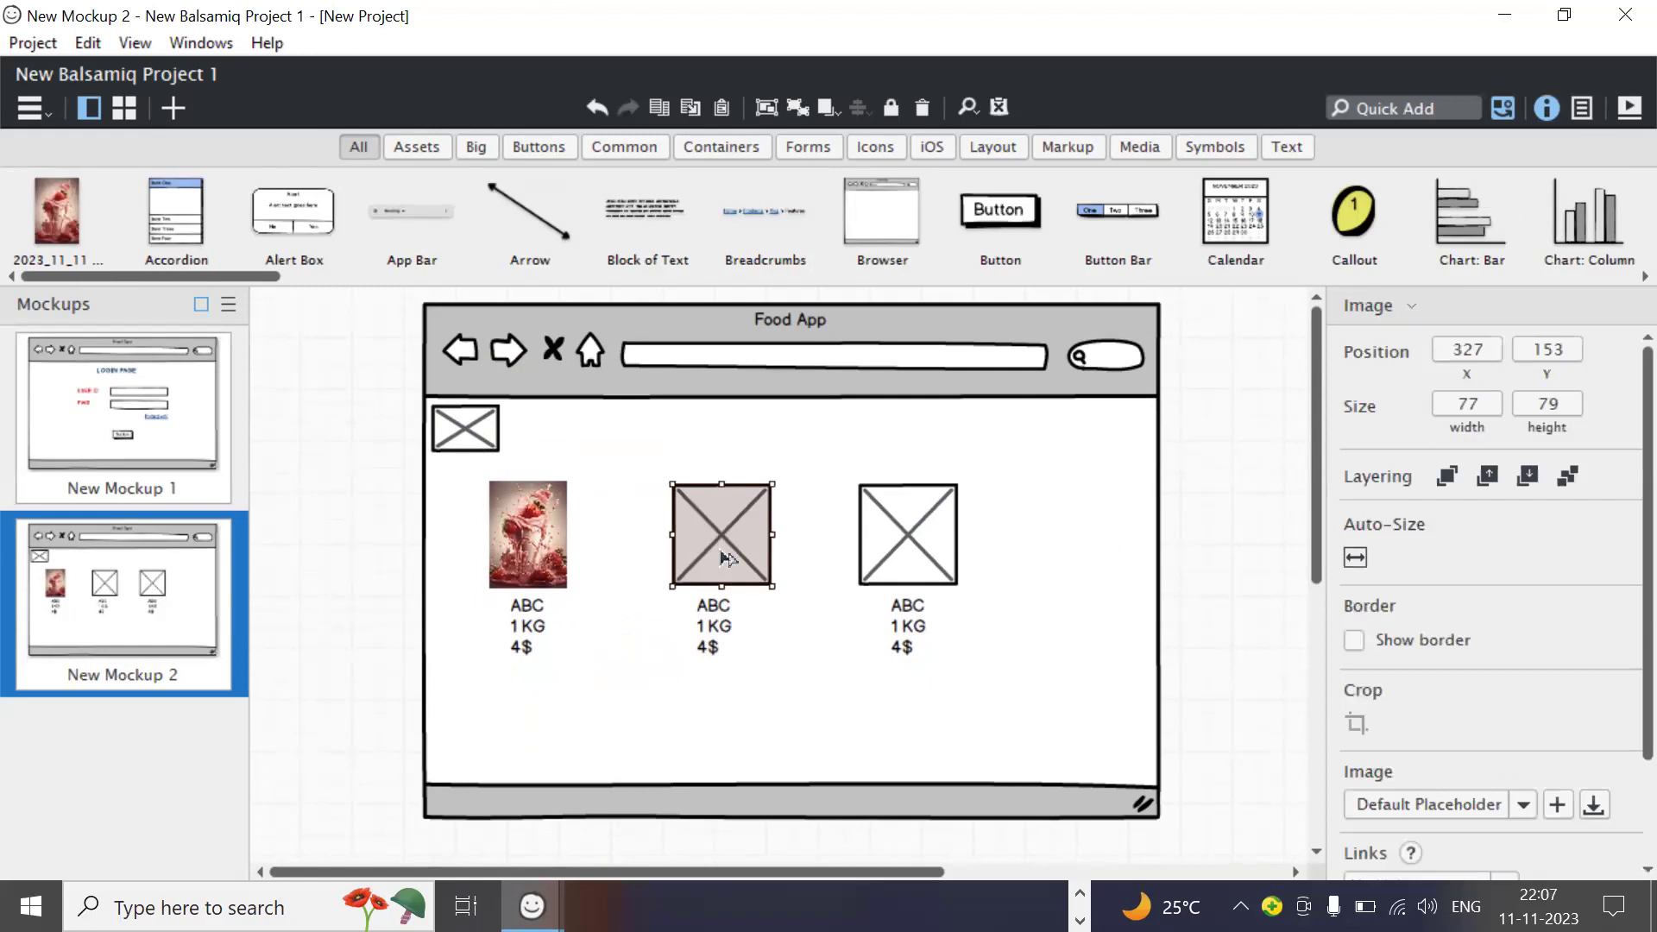
key(alt+Tab)
key(alt+Tab)
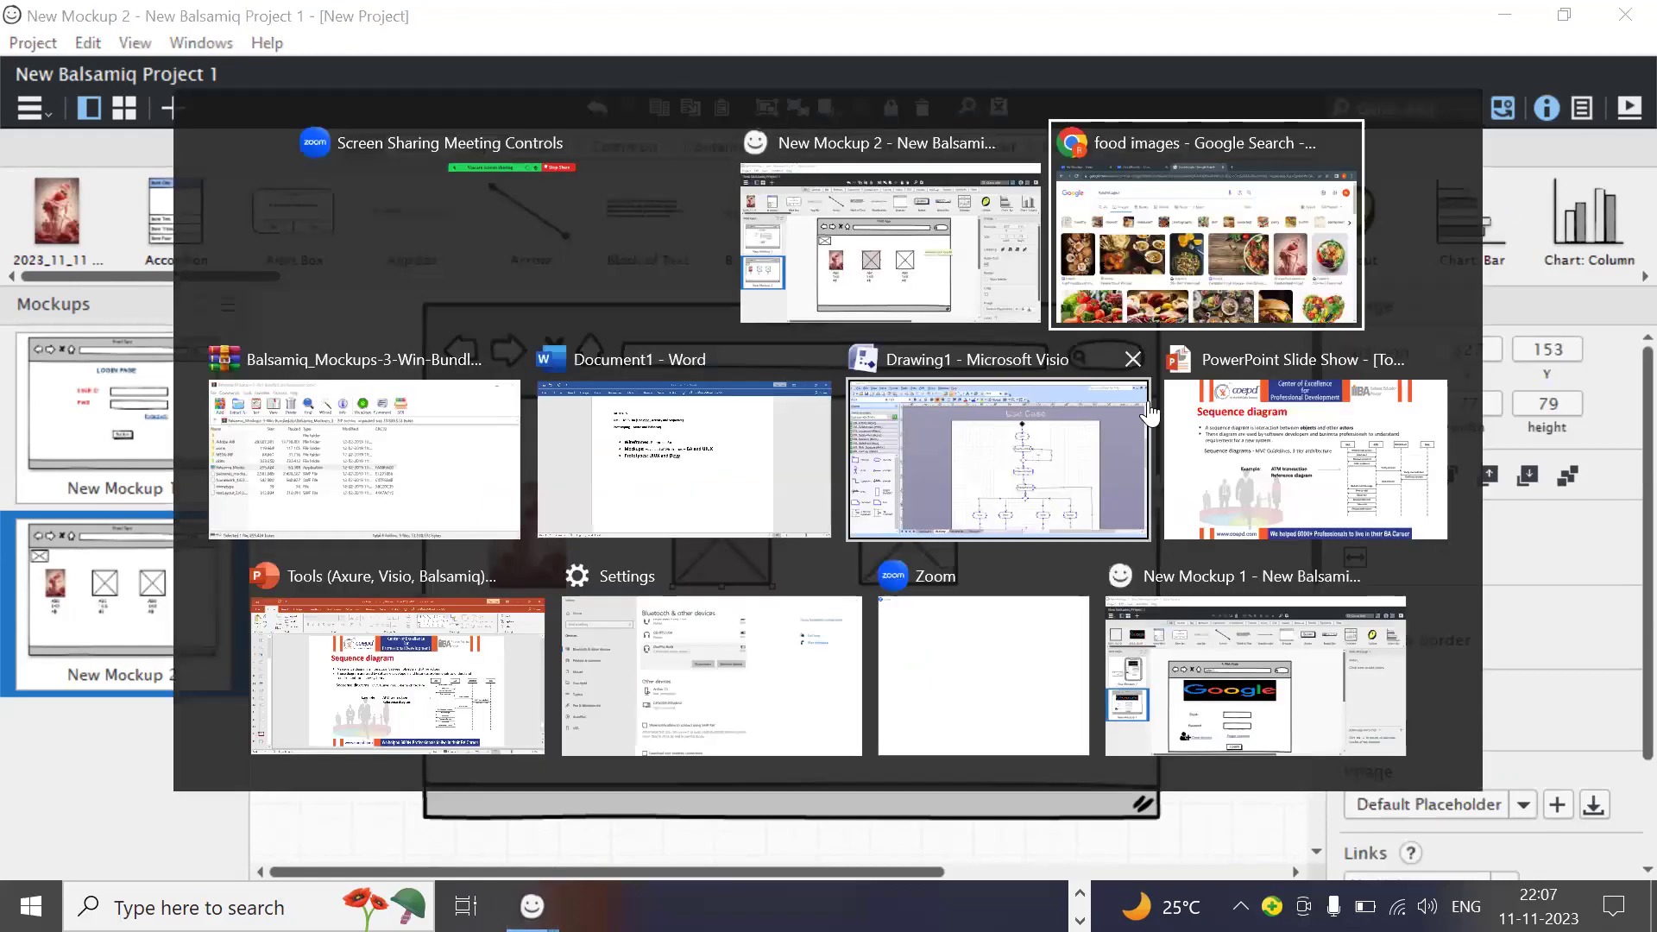
scroll(1035, 496, down, 2)
click(1446, 384)
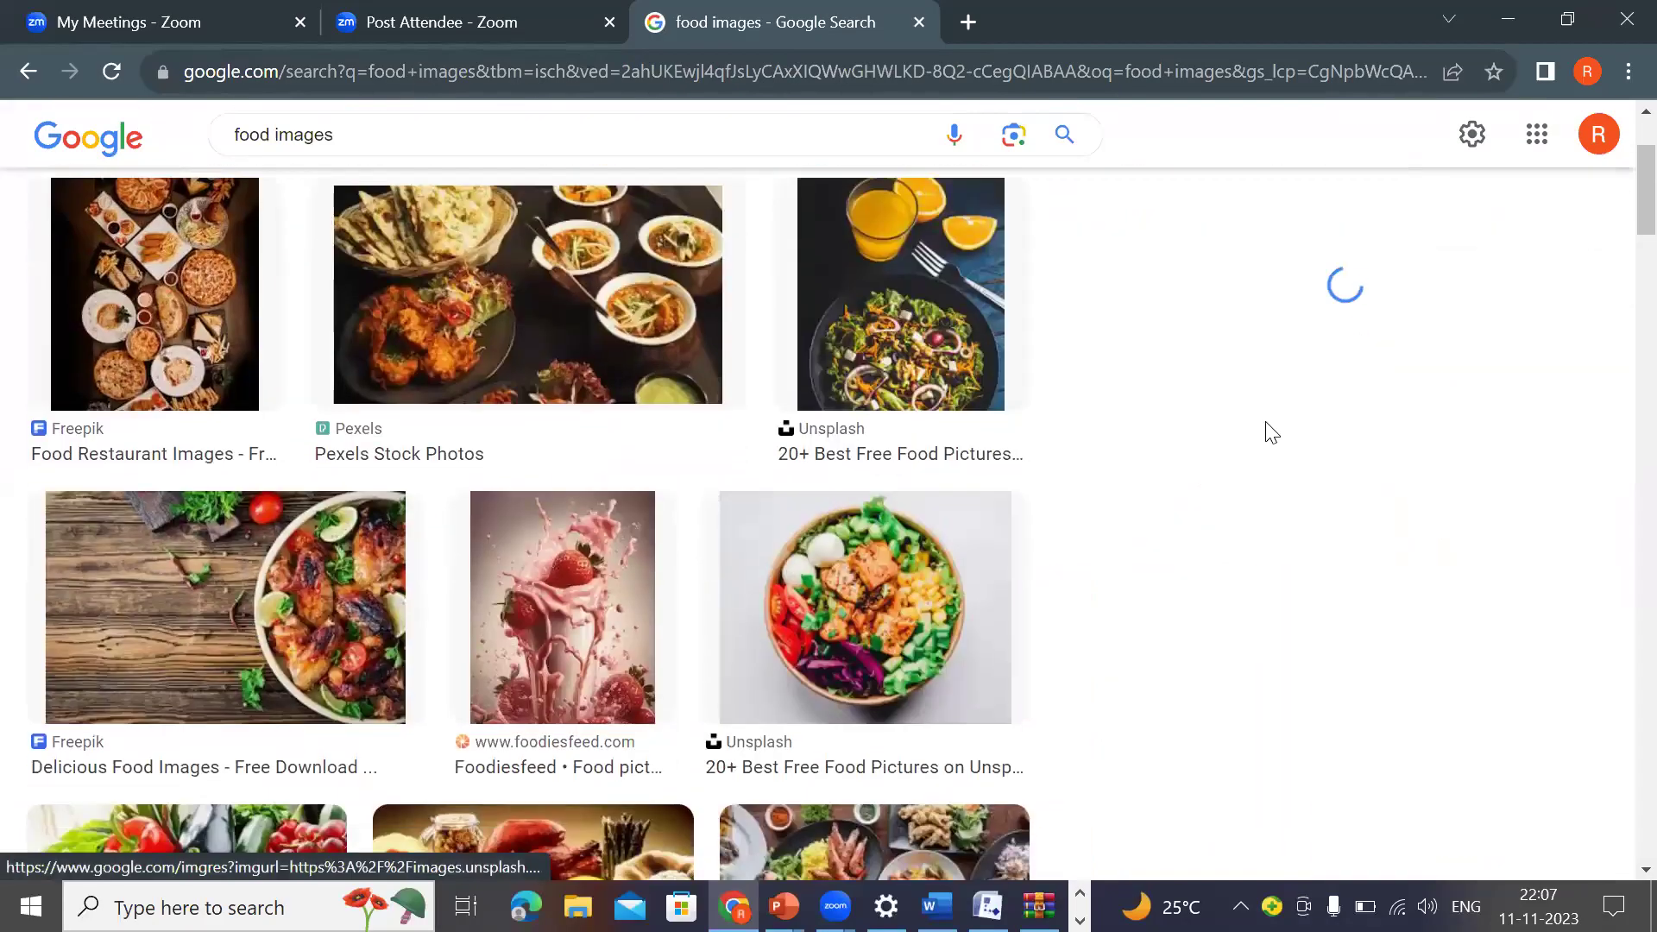
right_click(952, 557)
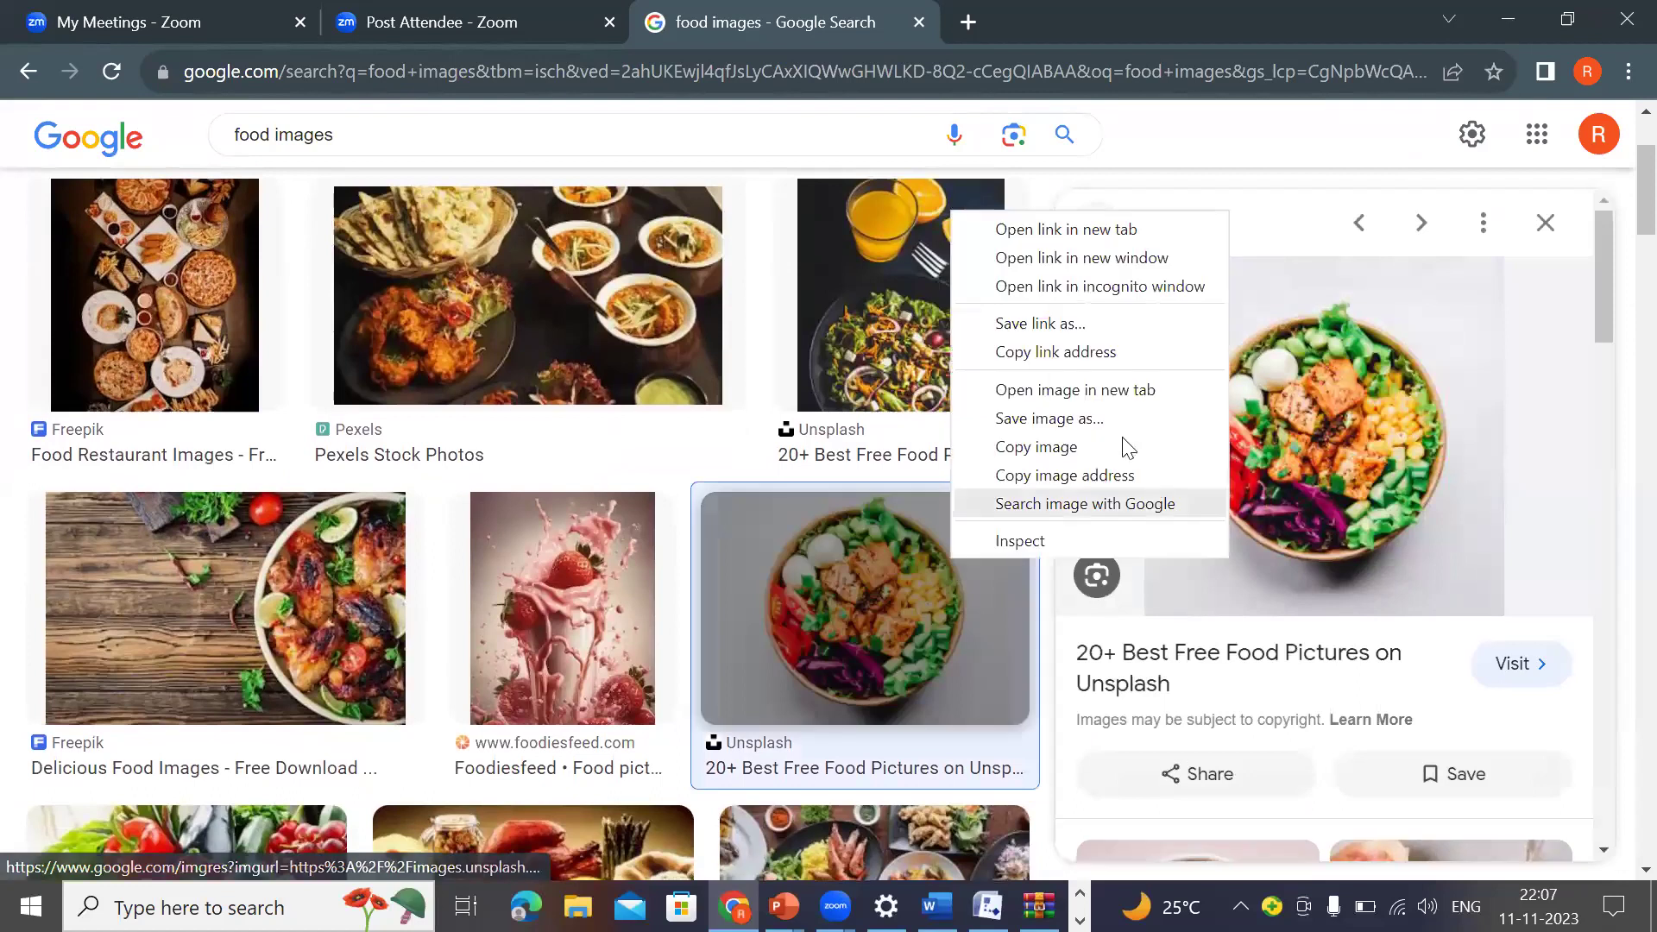
click(1064, 448)
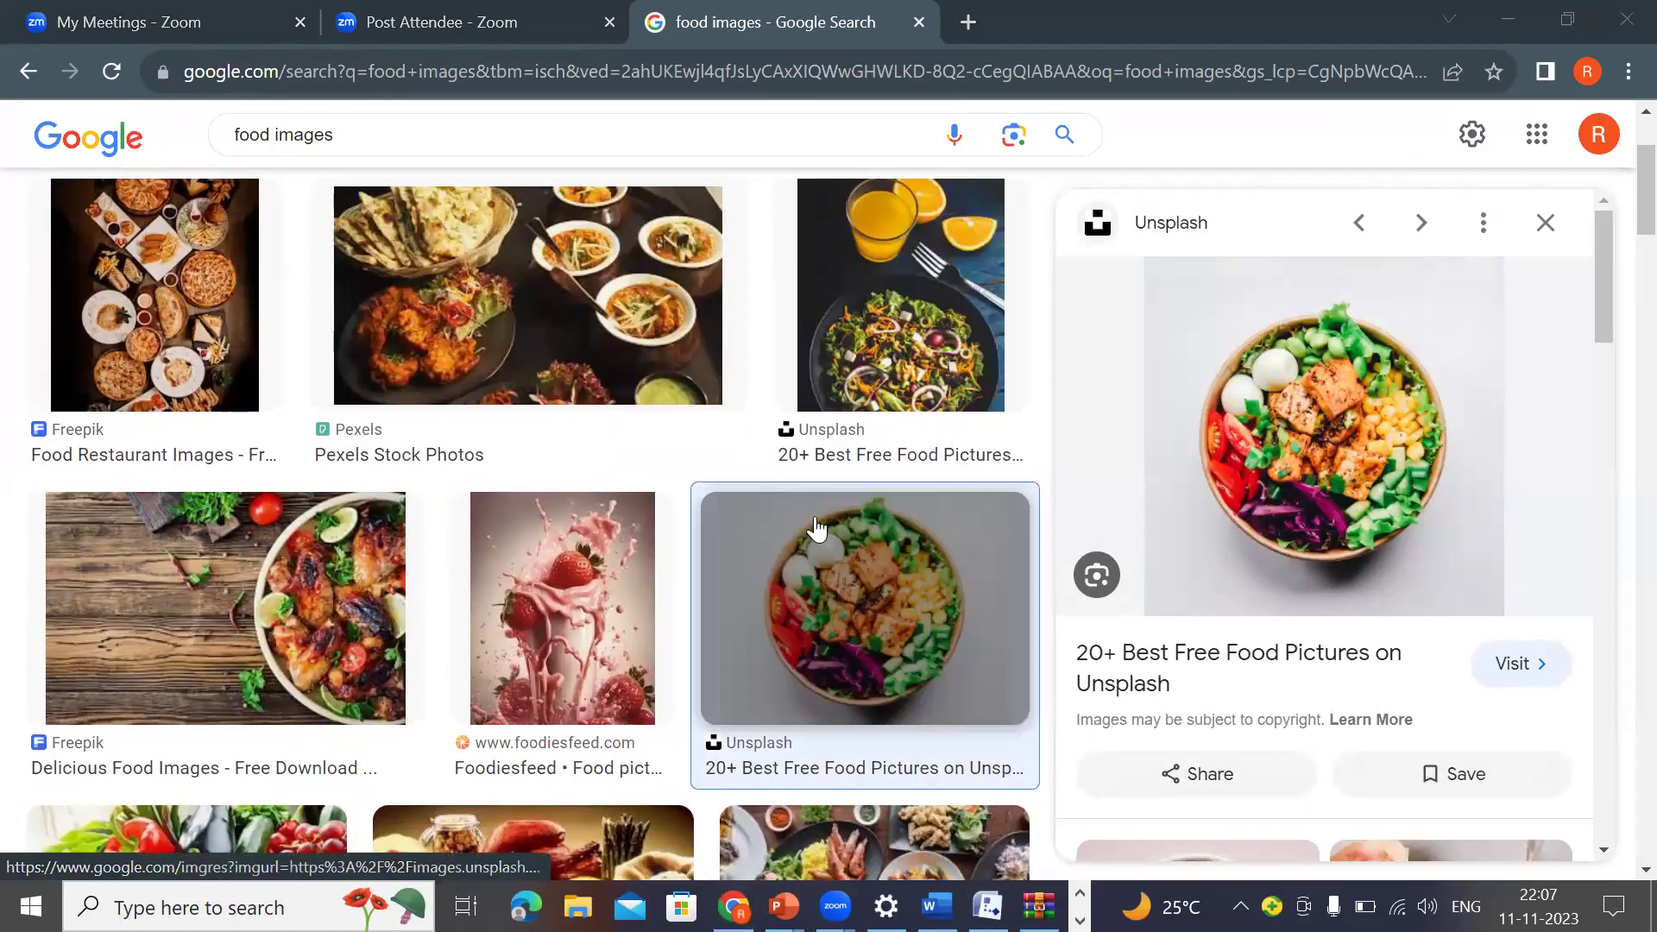
key(alt+Tab)
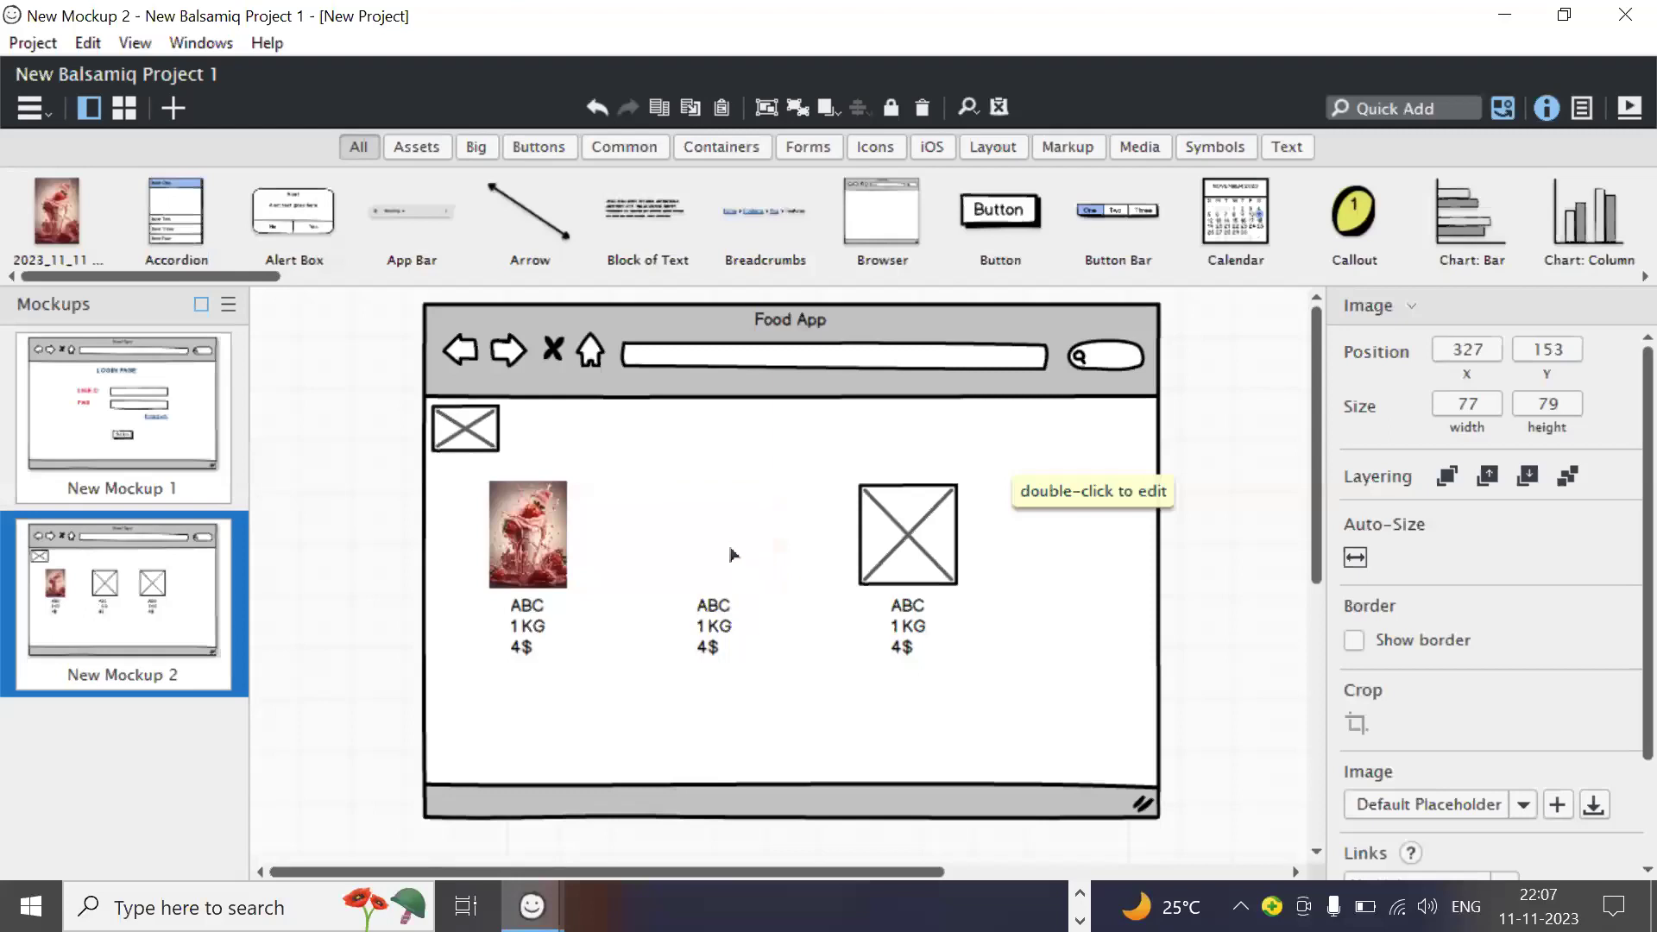
Step: Paste the salad bowl picture in place of the second image placeholder, sized about 67 × 85 above the product text
key(ctrl+v)
drag(553, 517, 819, 652)
drag(876, 777, 730, 542)
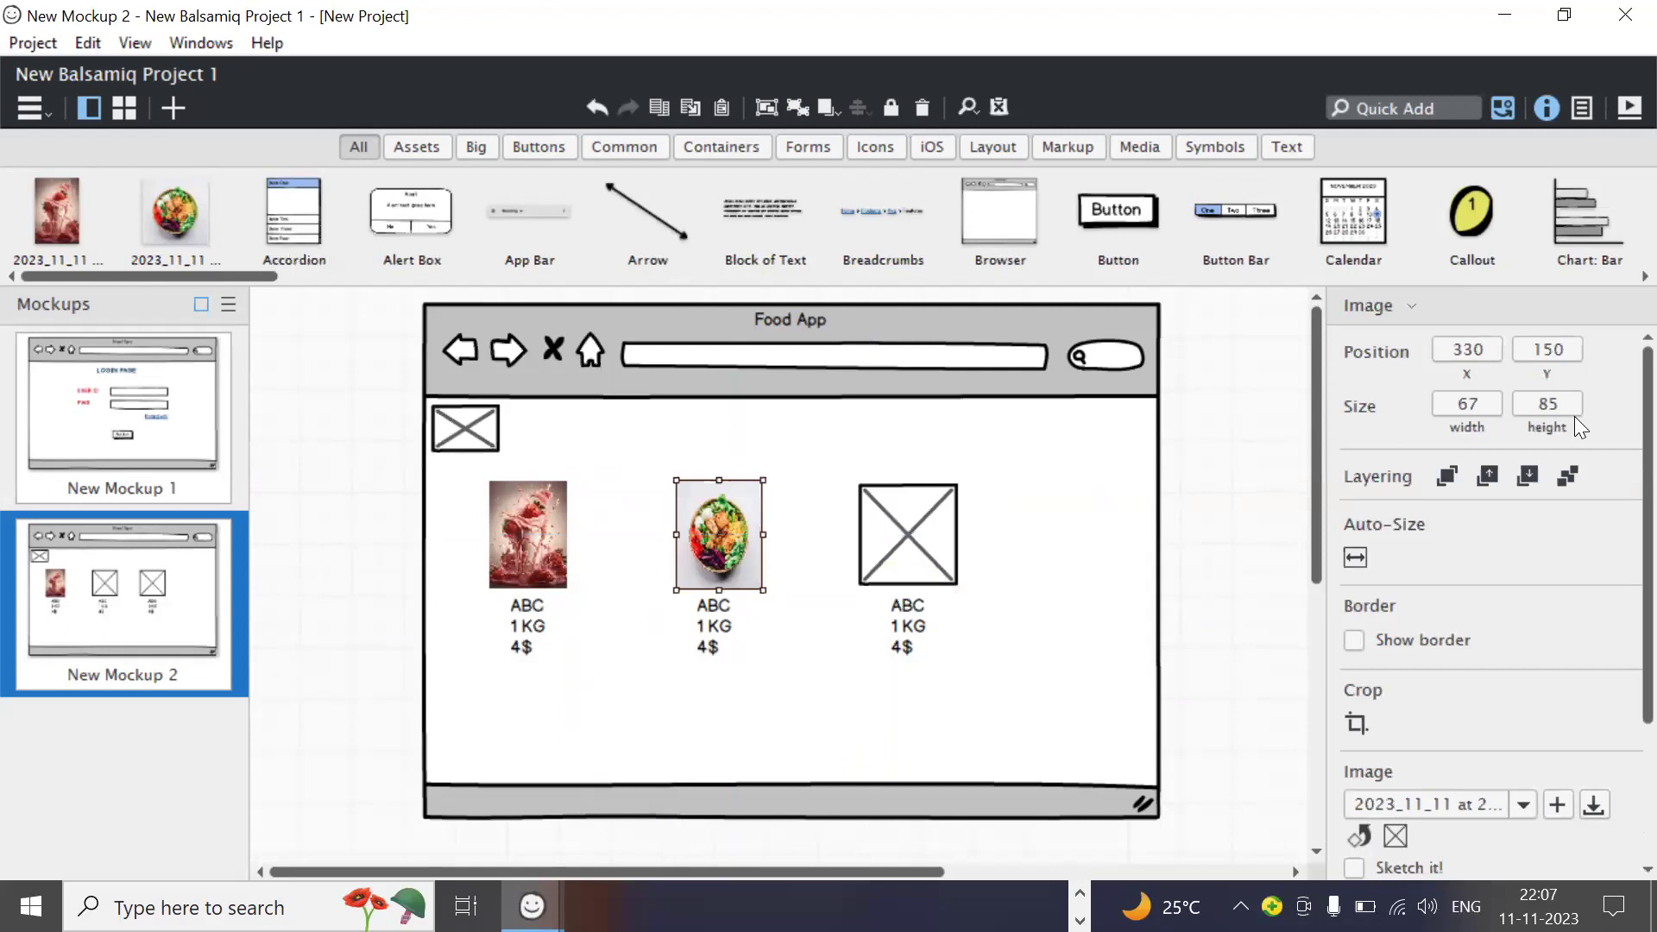
click(1257, 463)
Step: Replace the third image placeholder with a duplicate of the strawberry milkshake picture, aligned above the third text block
click(875, 536)
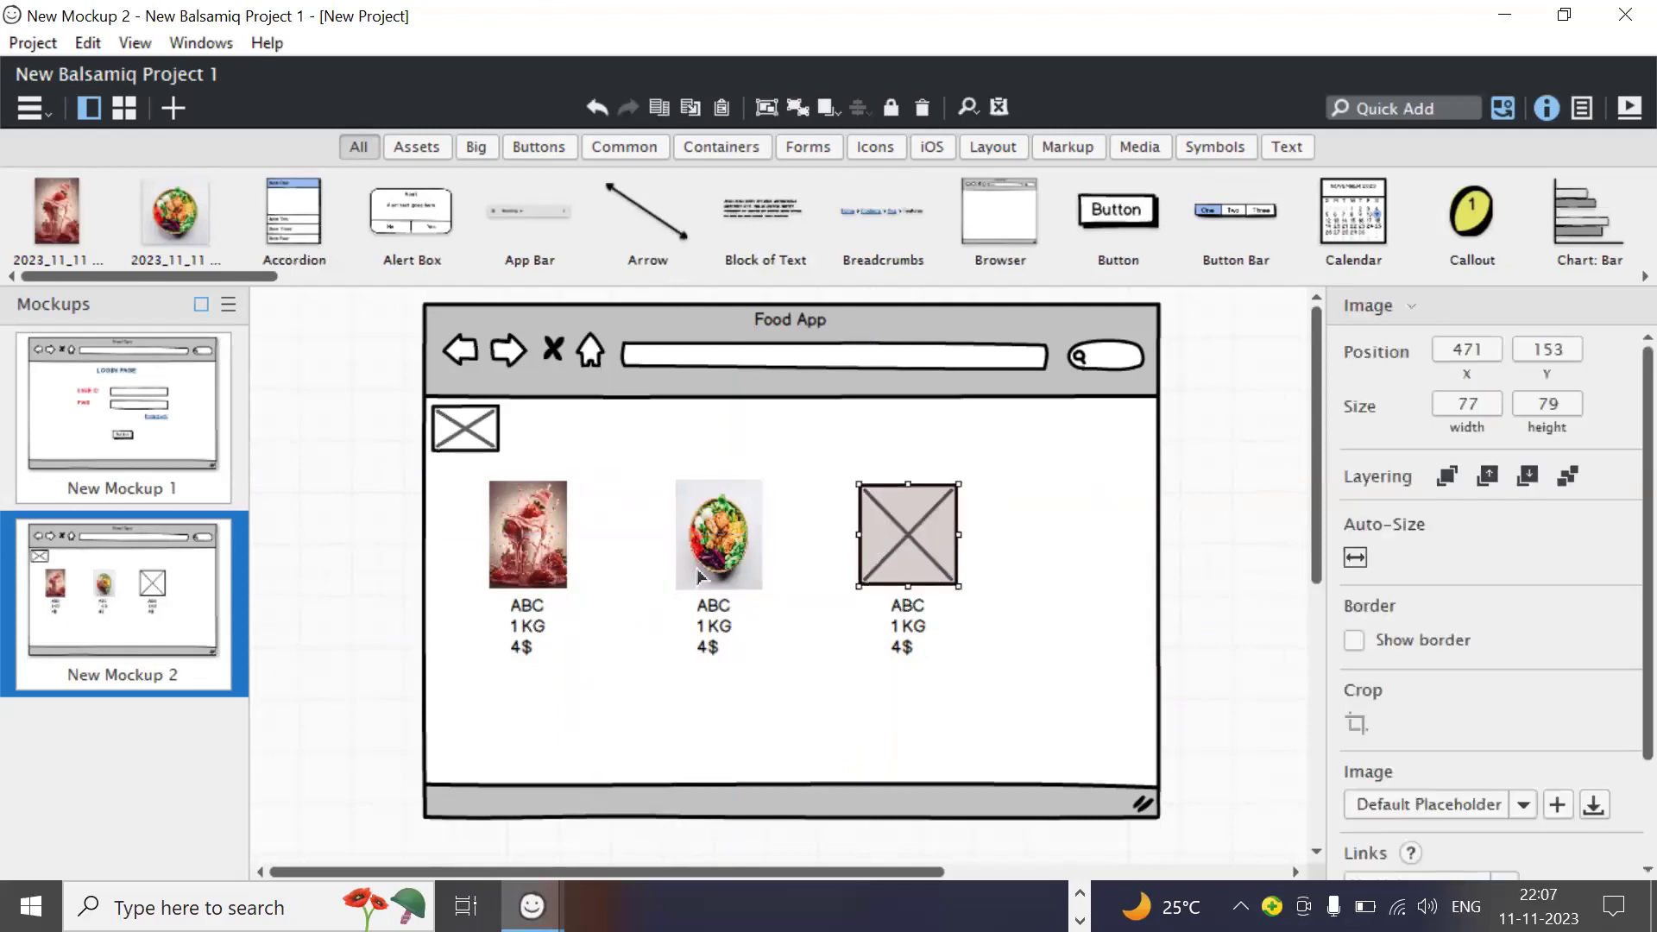
drag(547, 539, 893, 522)
click(893, 522)
key(Delete)
drag(553, 549, 936, 544)
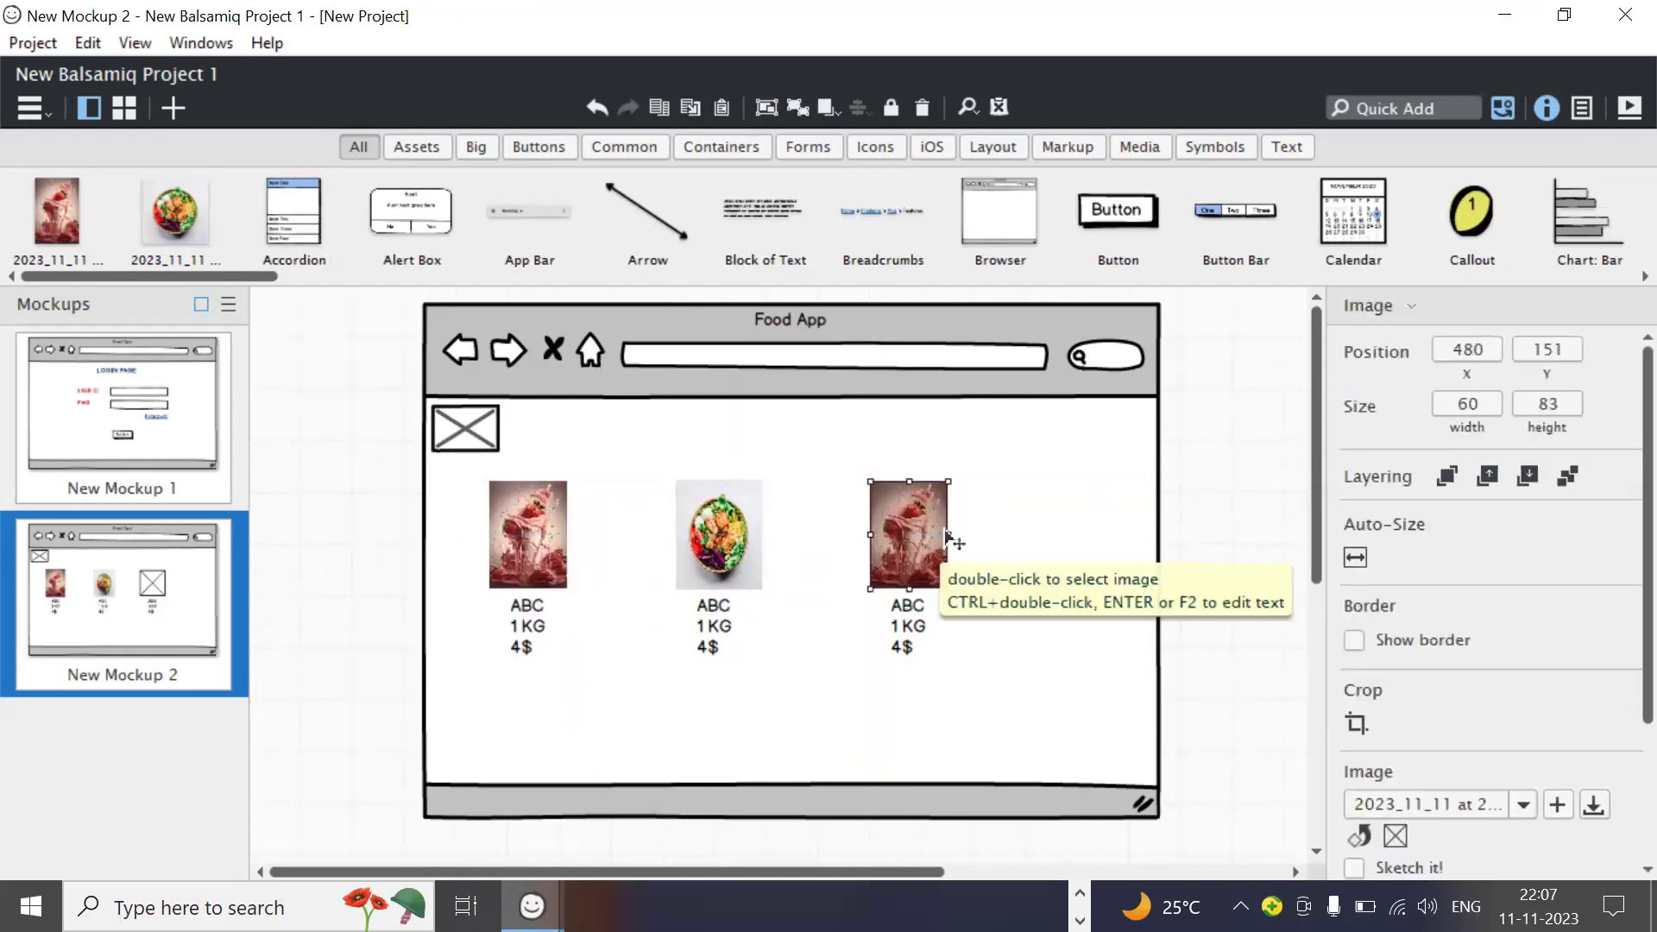
click(1206, 521)
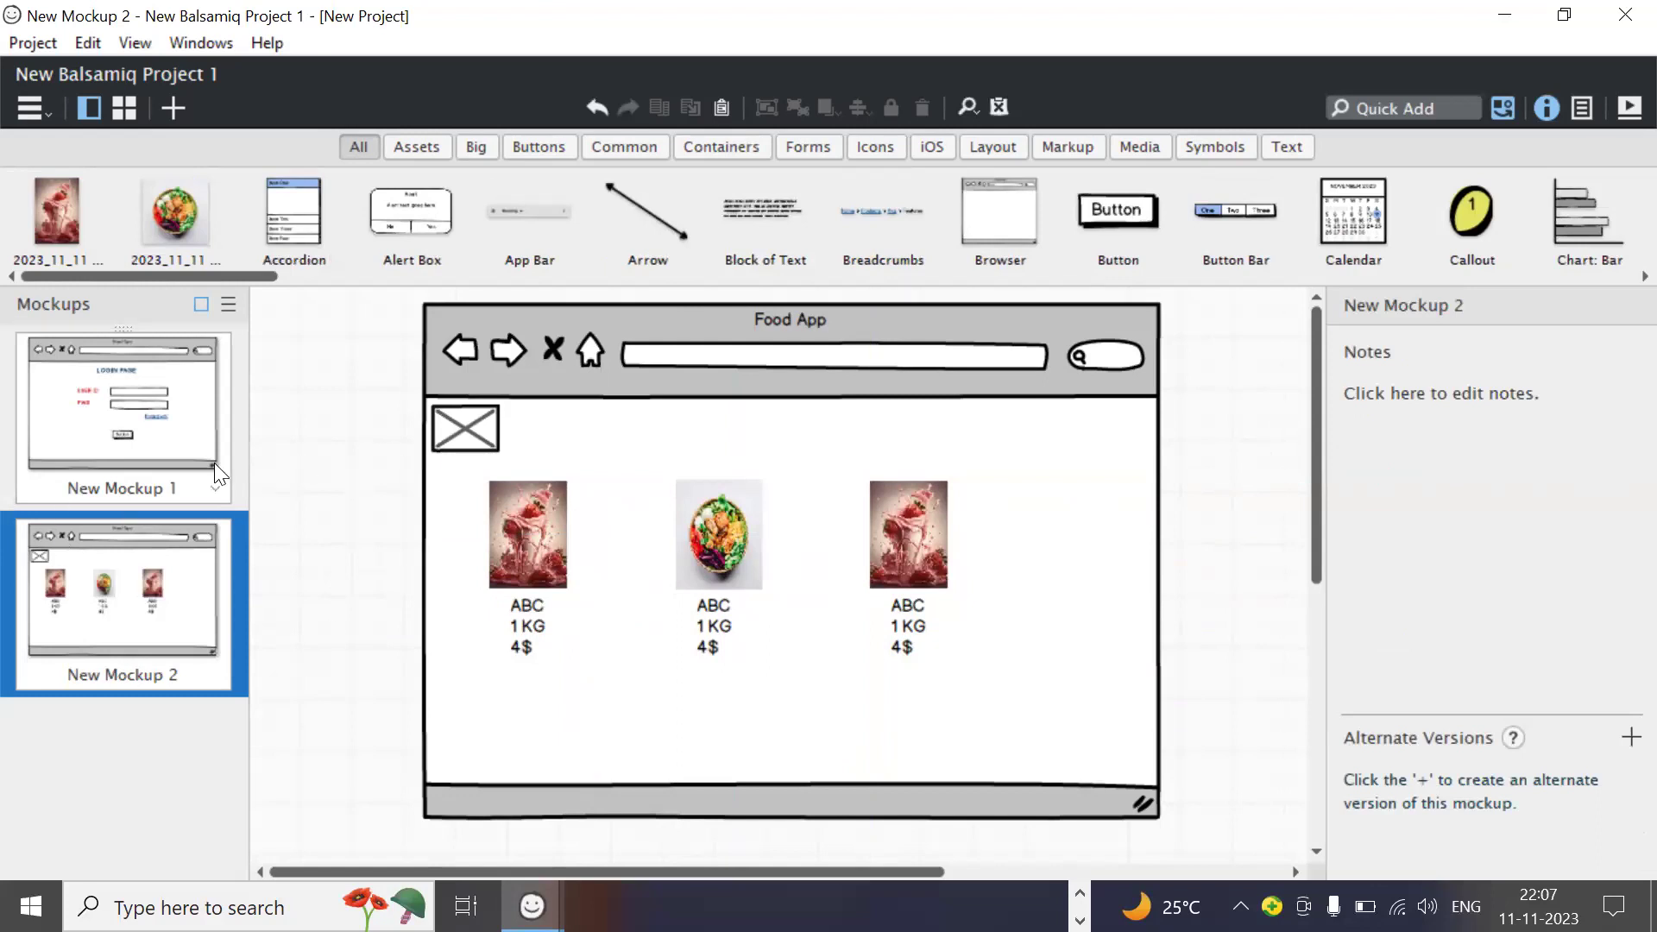
Step: Add a new blank mockup to the project after New Mockup 2
click(200, 583)
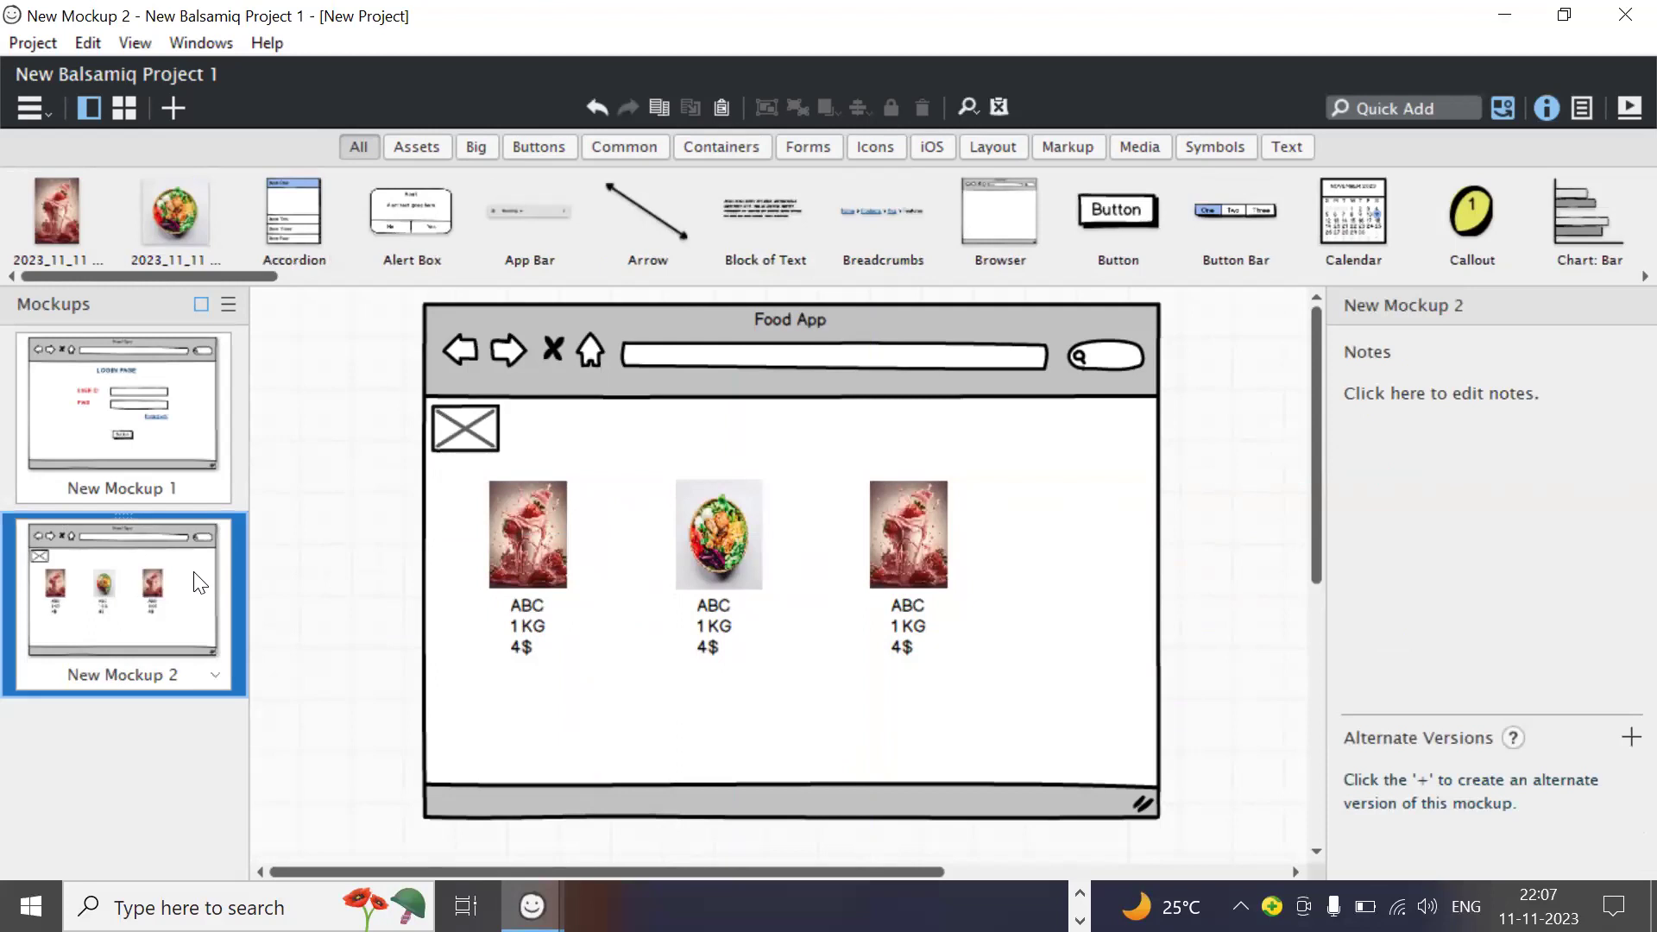
key(ctrl+n)
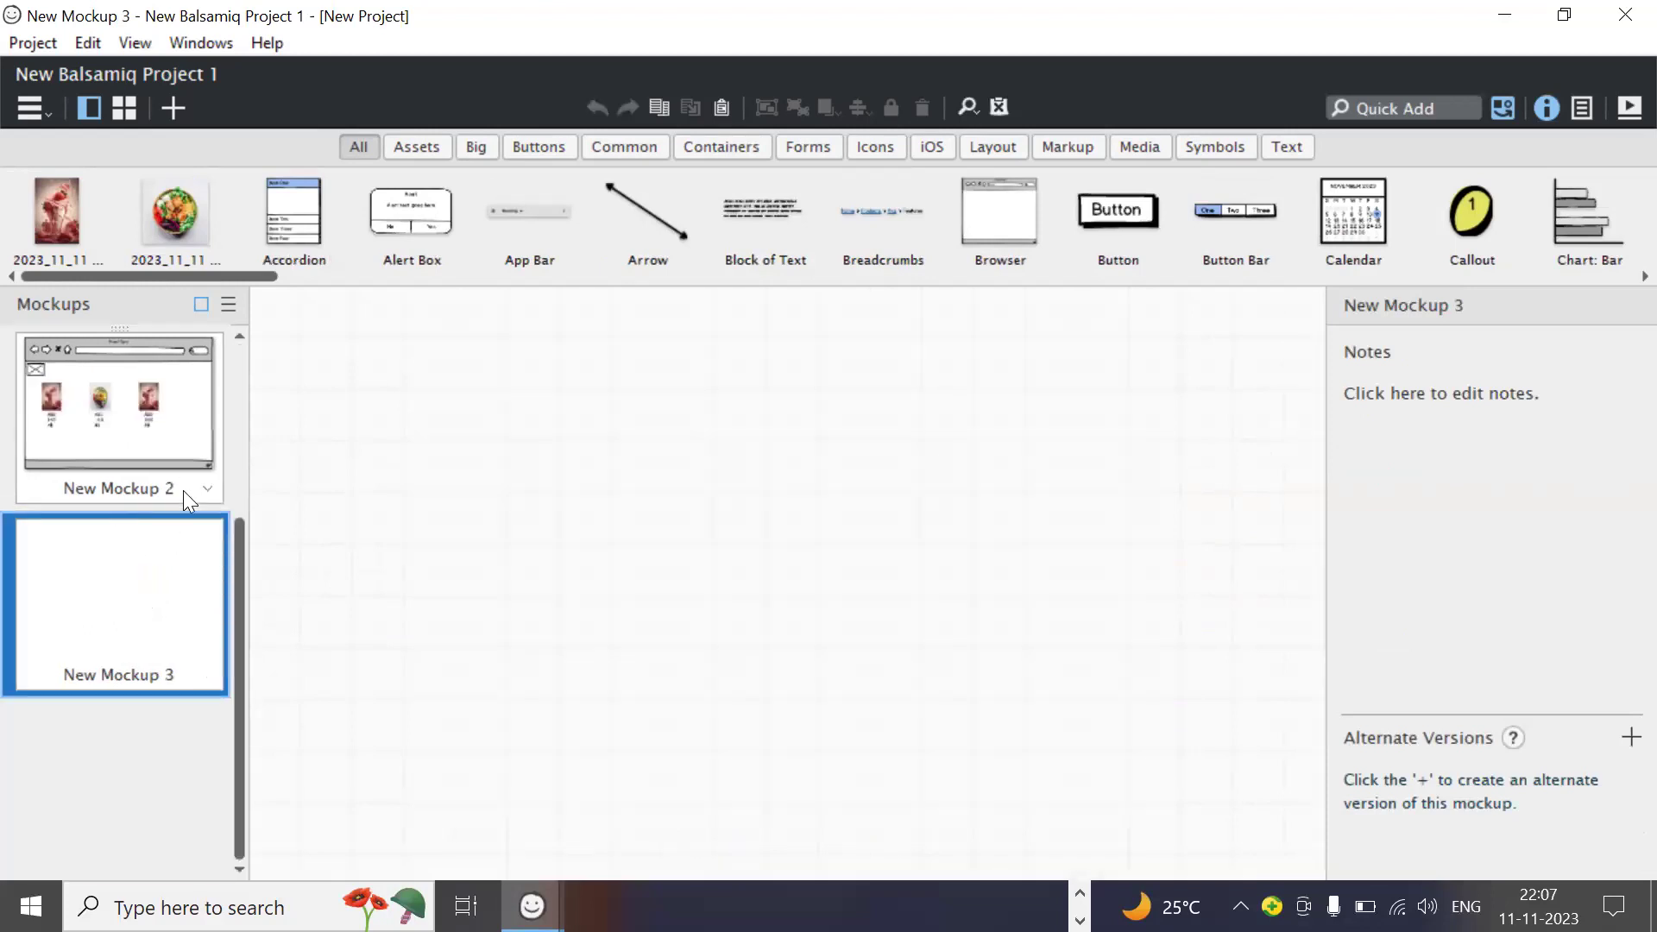
scroll(193, 768, up, 2)
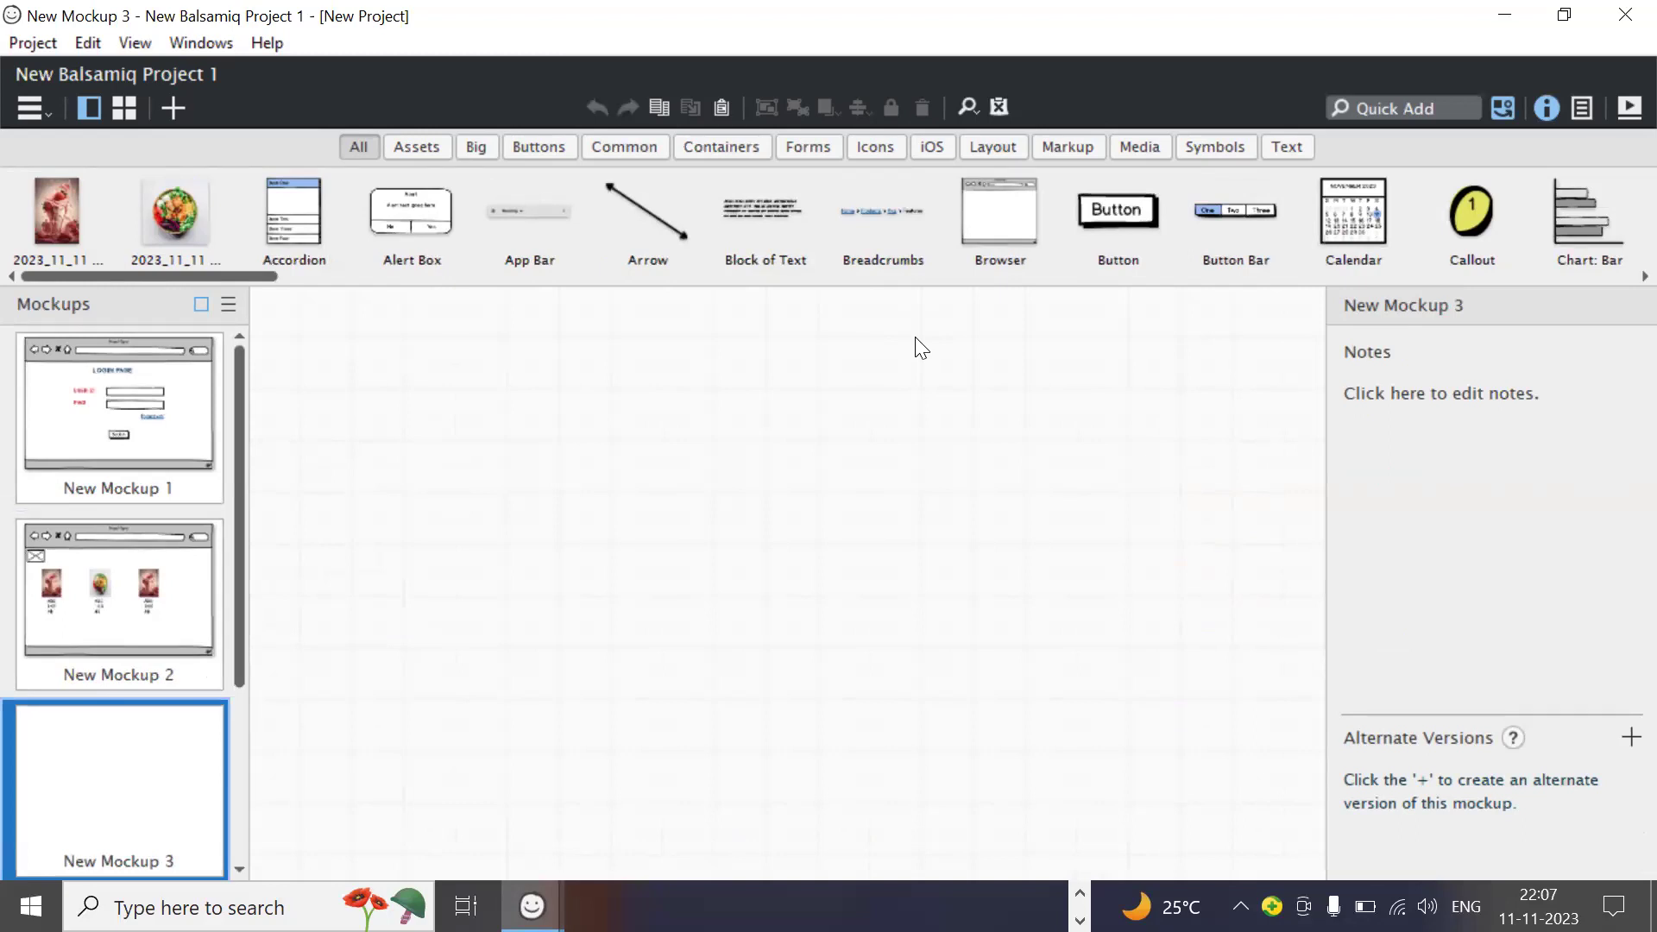
Step: Review the login page in New Mockup 1 and its button alongside the product page in New Mockup 2
click(165, 371)
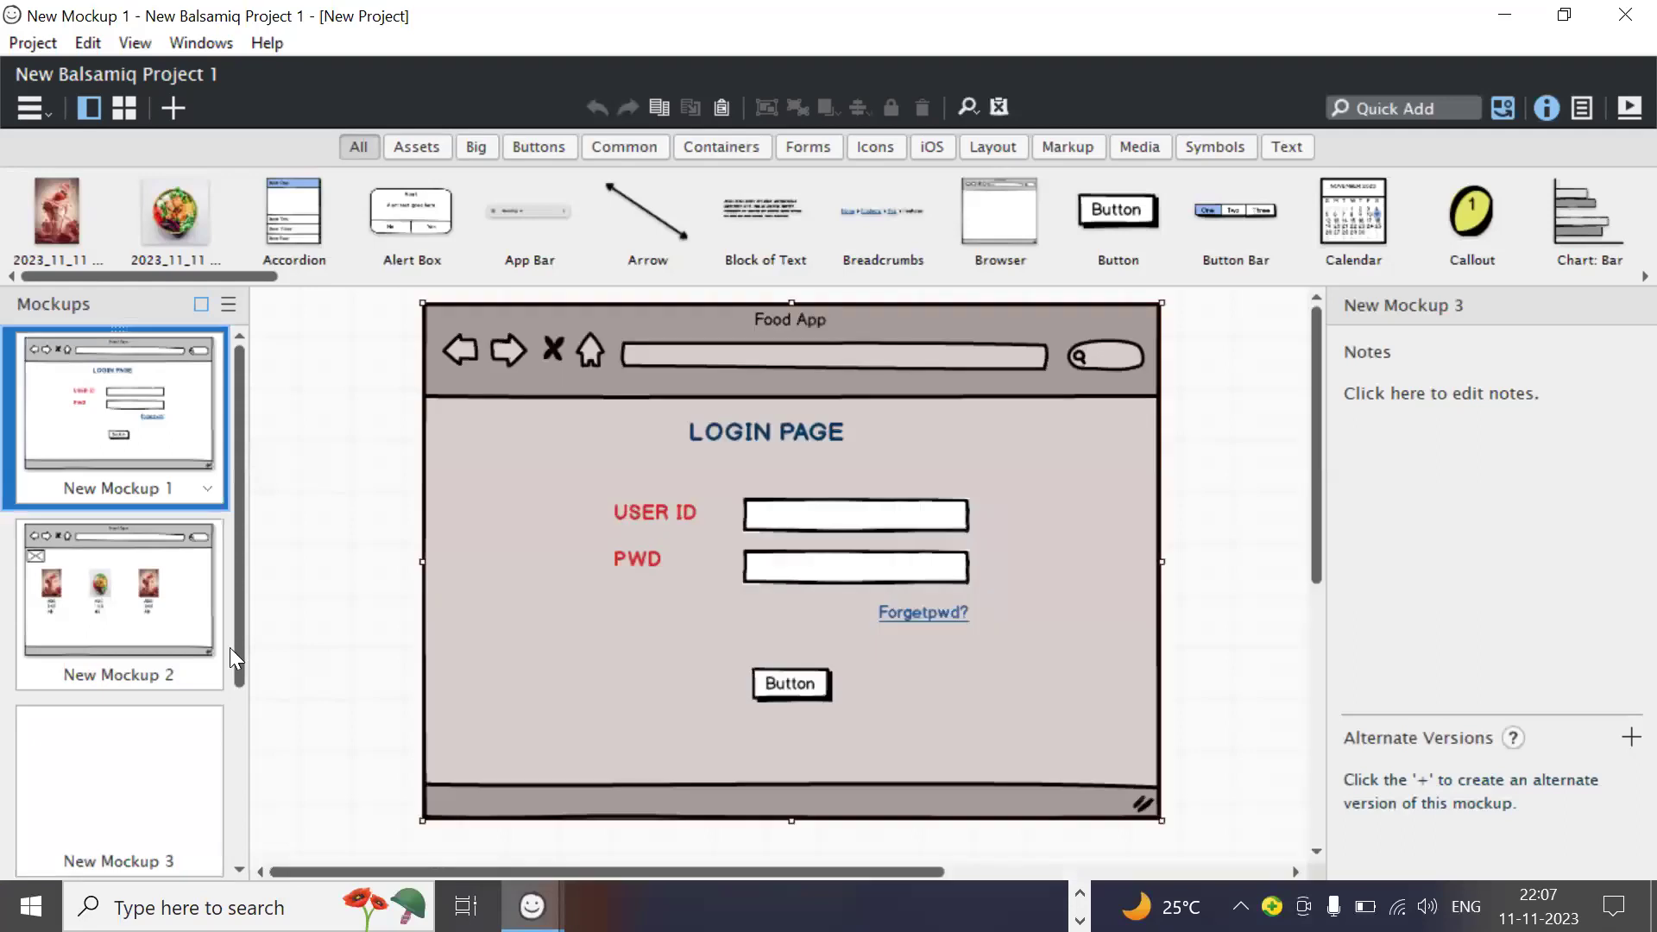
click(178, 428)
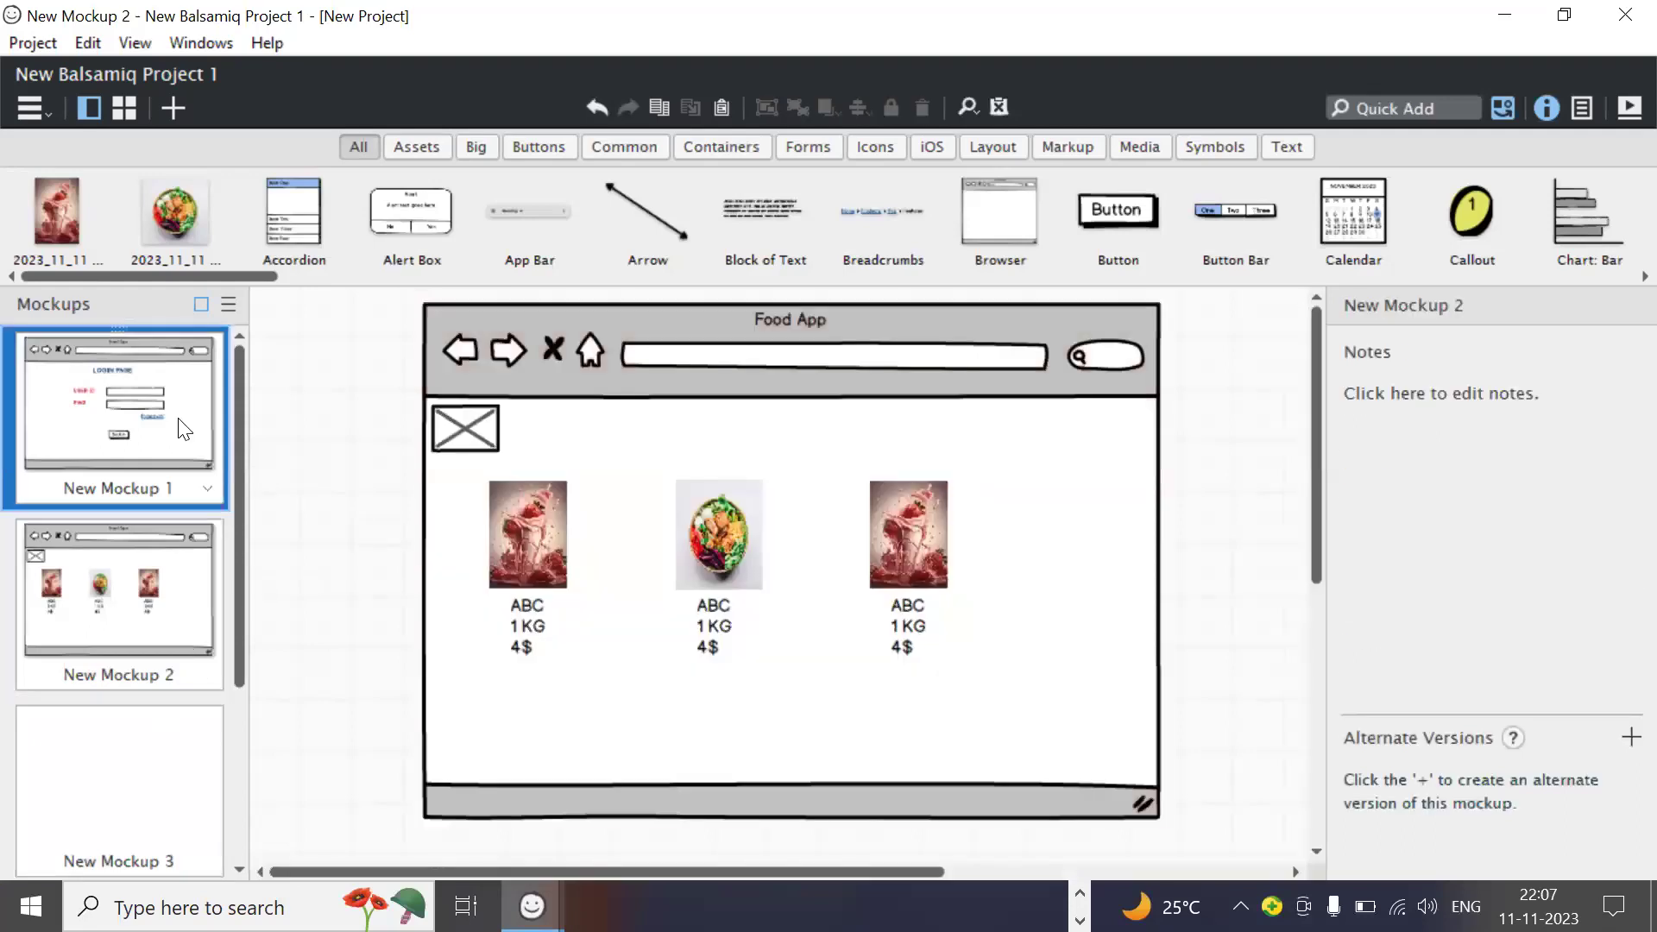
click(1196, 411)
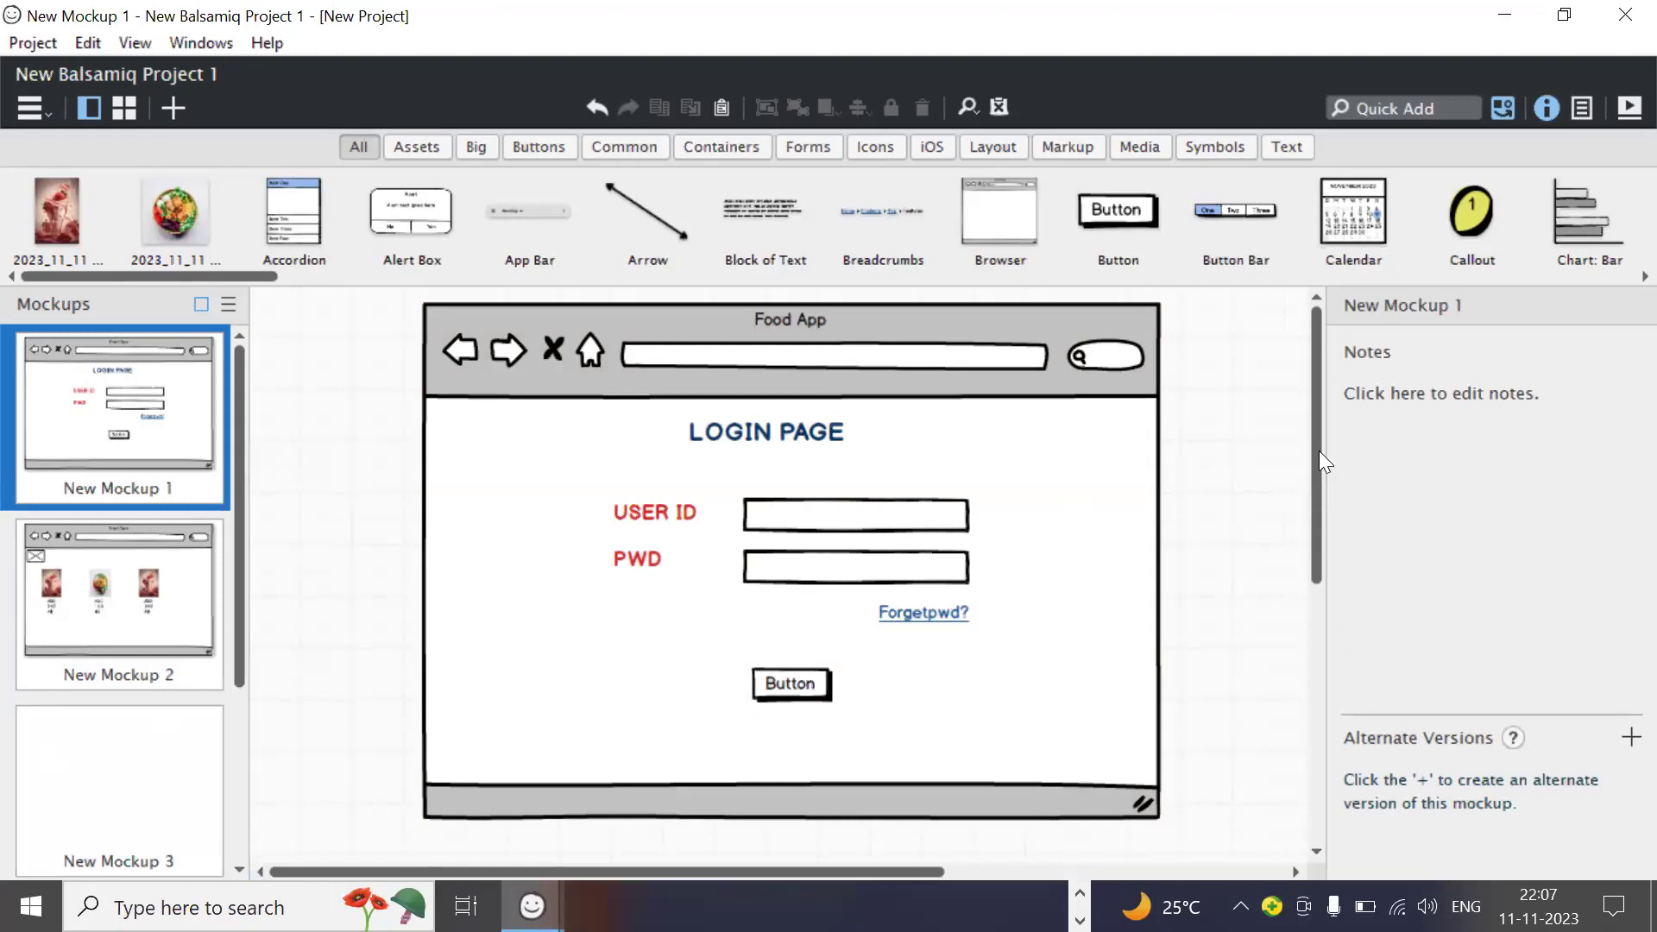
click(165, 442)
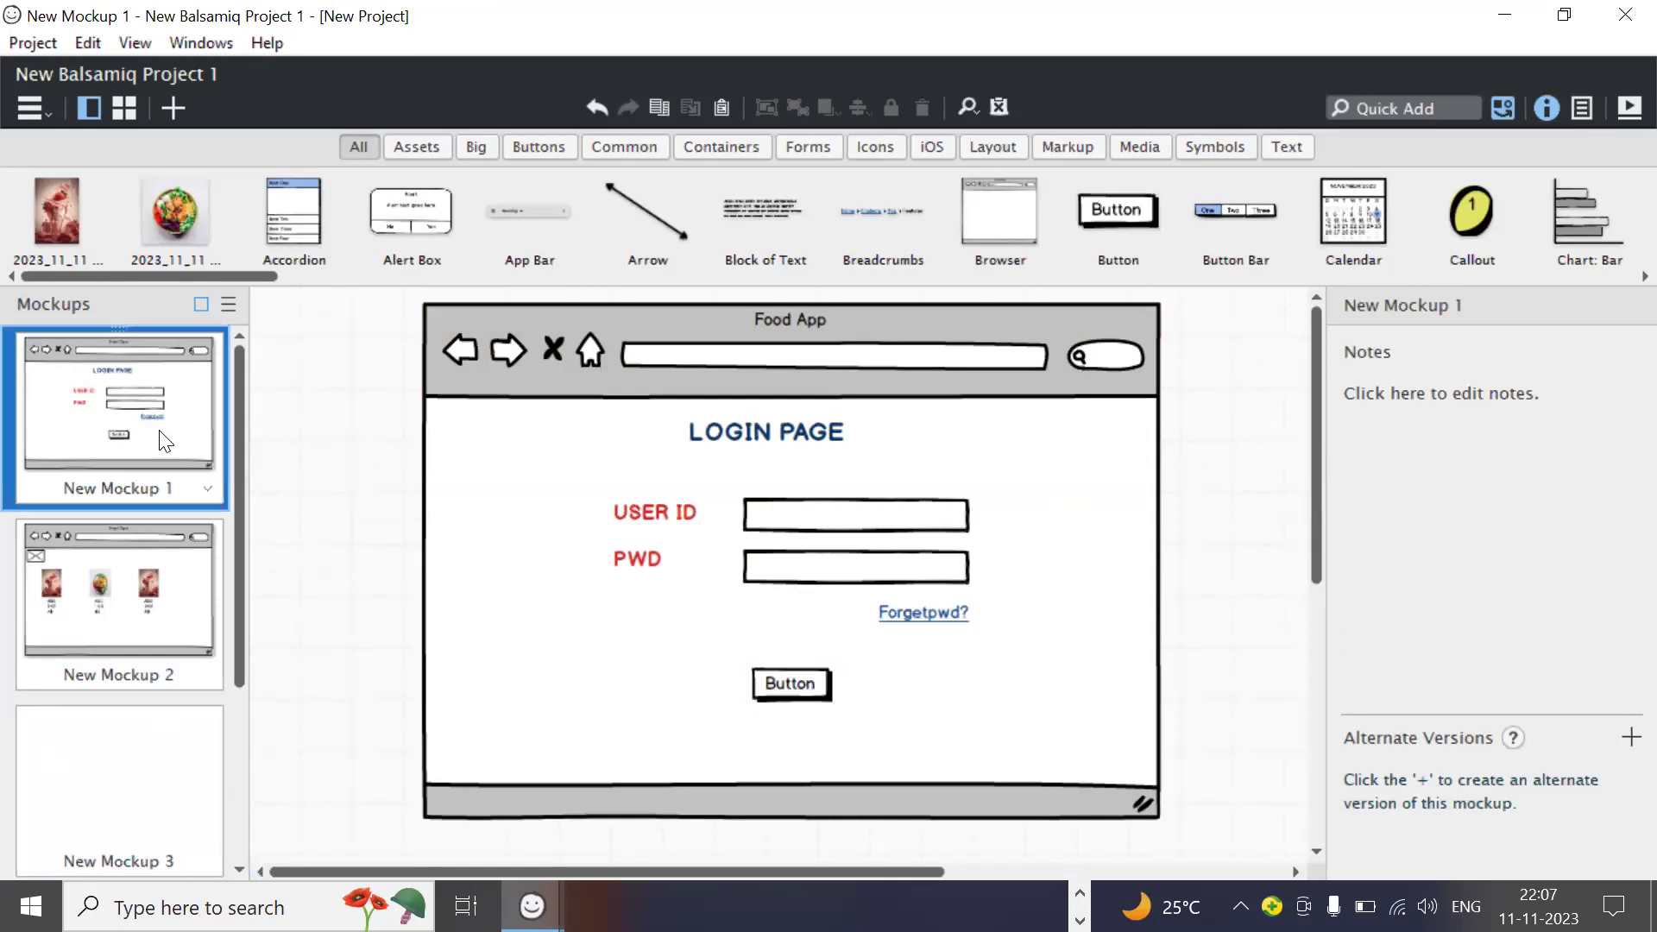
click(806, 678)
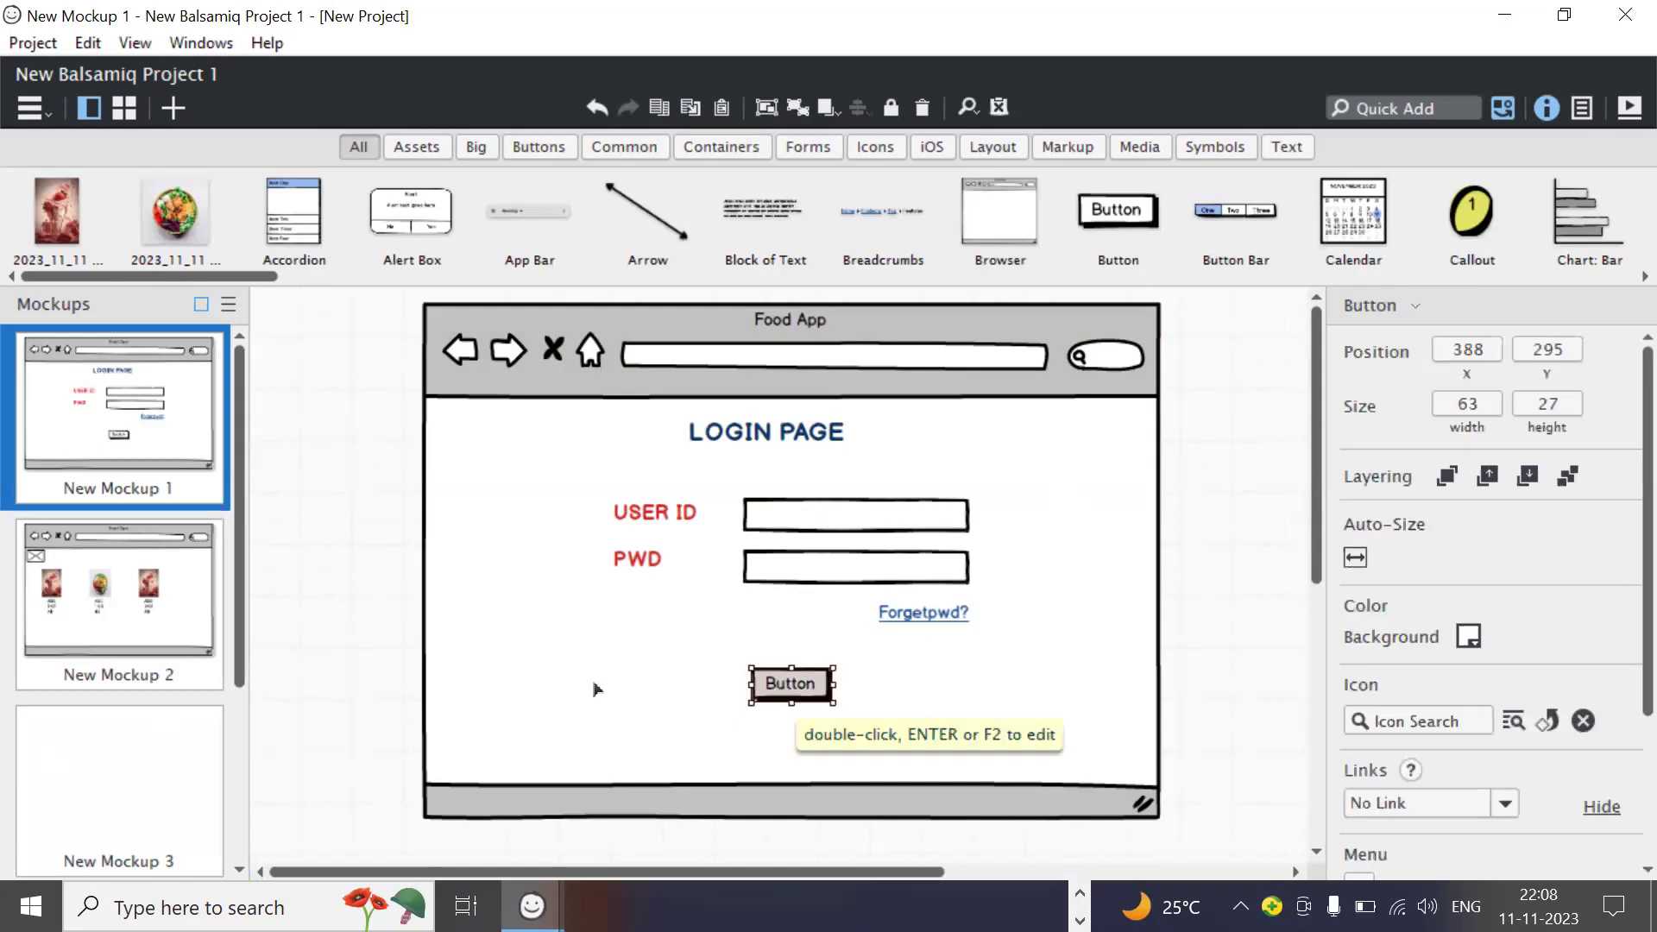
click(191, 613)
click(179, 435)
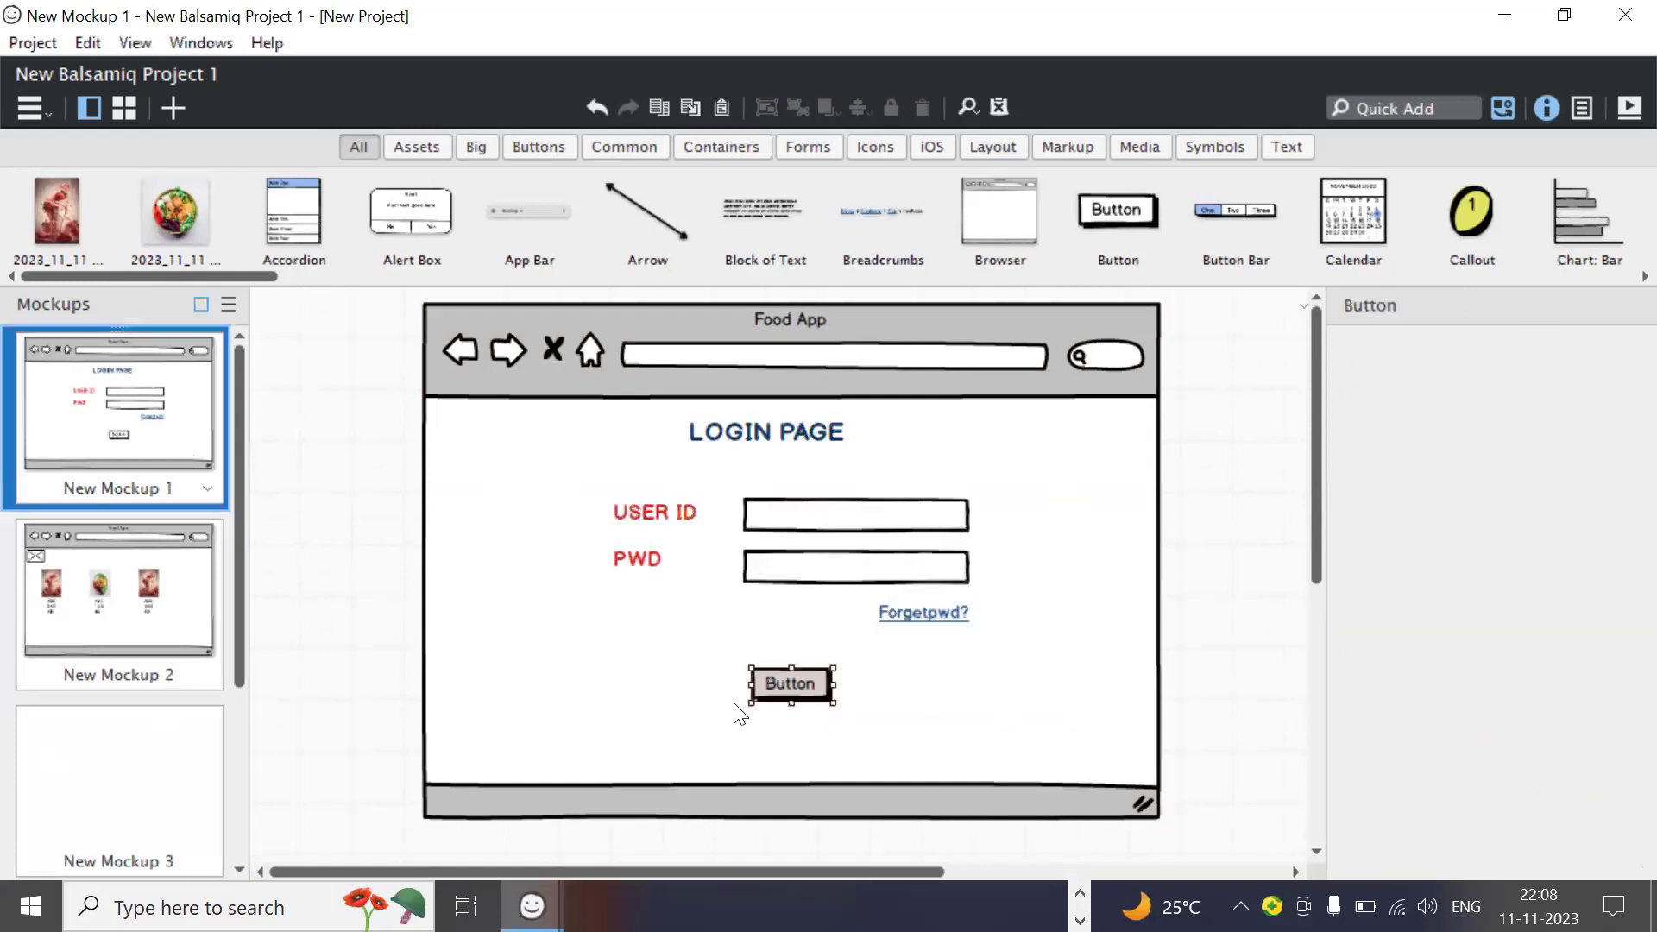
Step: Relabel the button on the login page in New Mockup 1 as SUBMIT
click(790, 690)
double_click(789, 686)
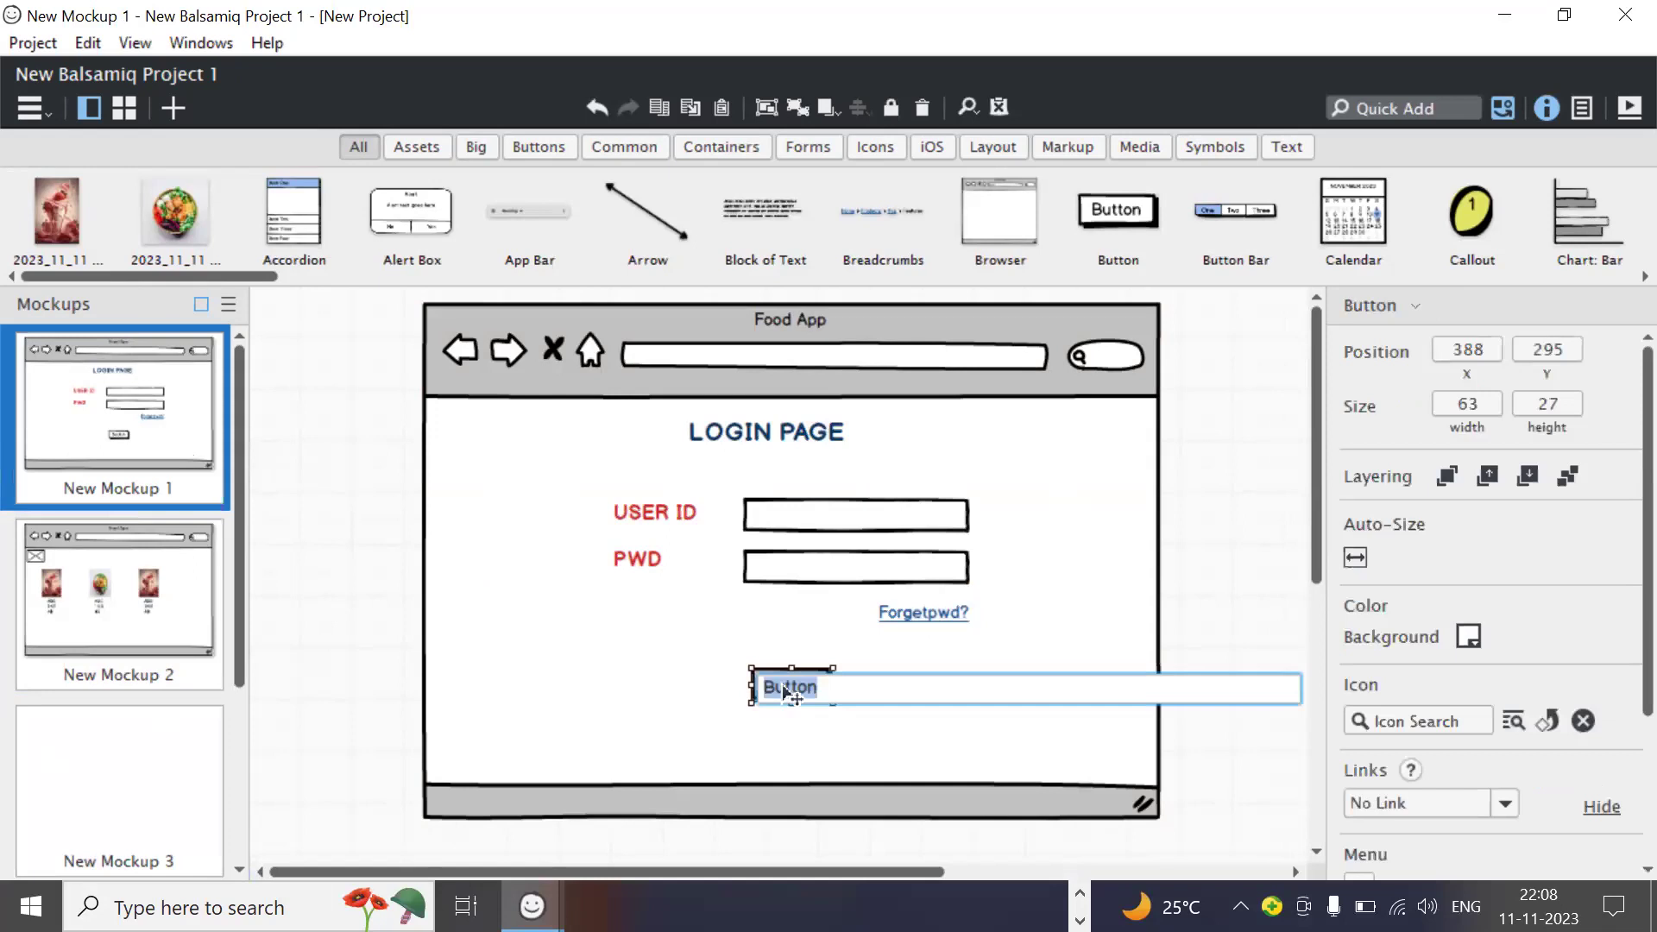
text(SU)
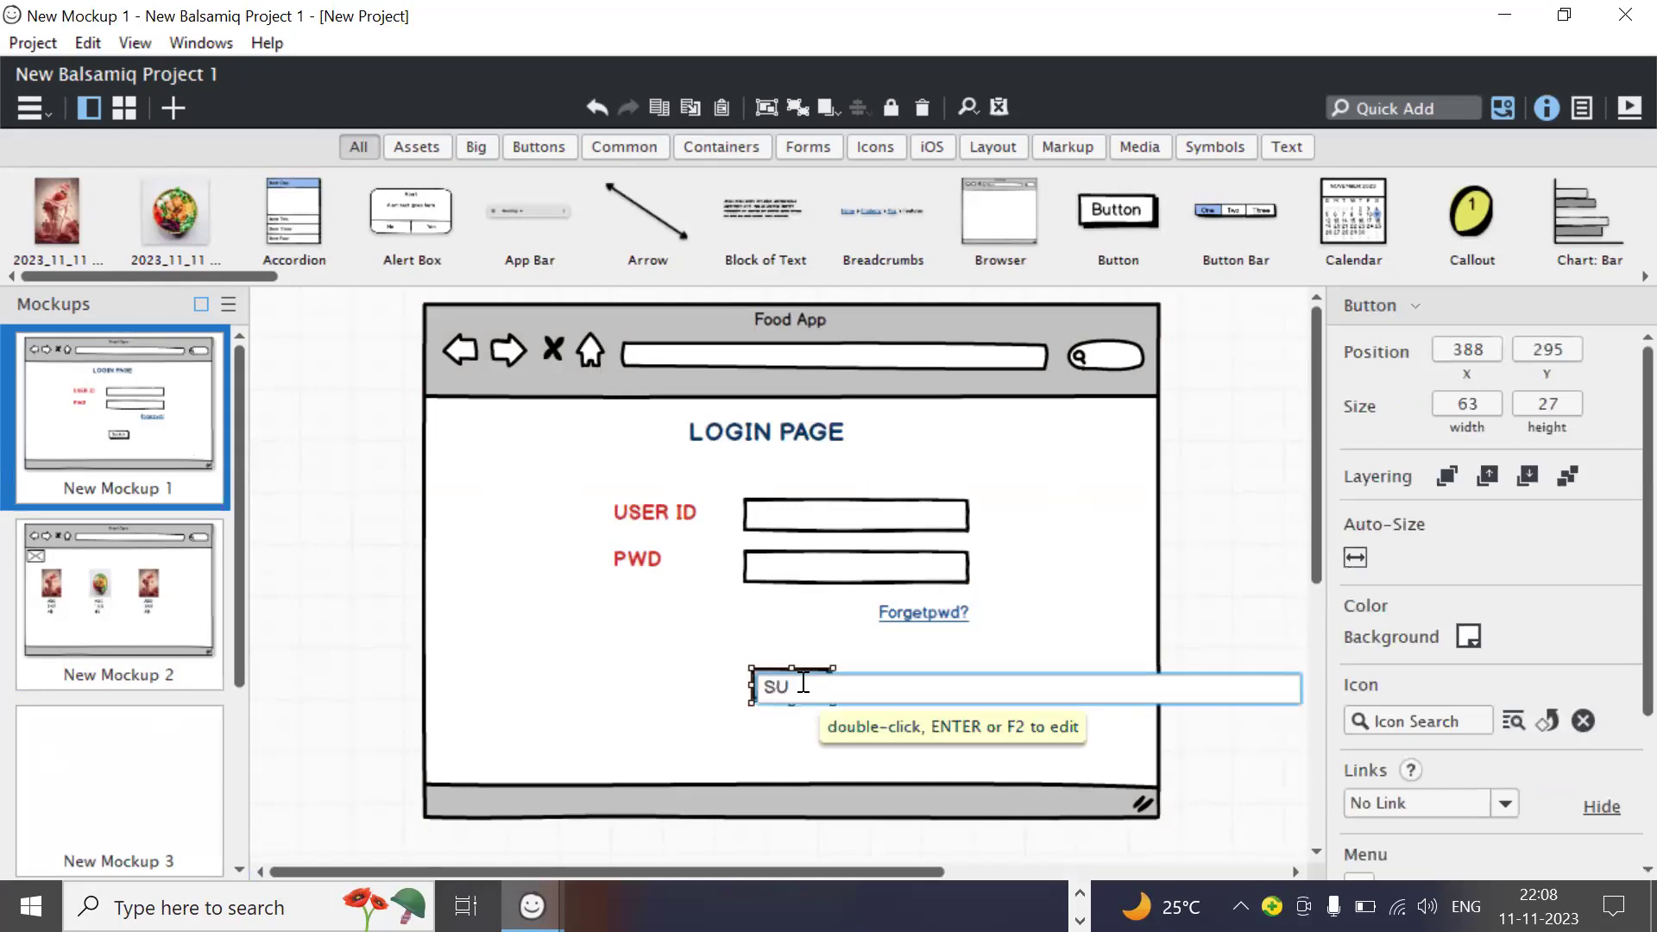
key(BackSpace)
key(BackSpace)
key(BackSpace)
key(BackSpace)
key(BackSpace)
key(BackSpace)
key(Escape)
click(1021, 636)
click(1222, 622)
Step: Link the SUBMIT button on the login page to New Mockup 2
click(83, 596)
click(118, 474)
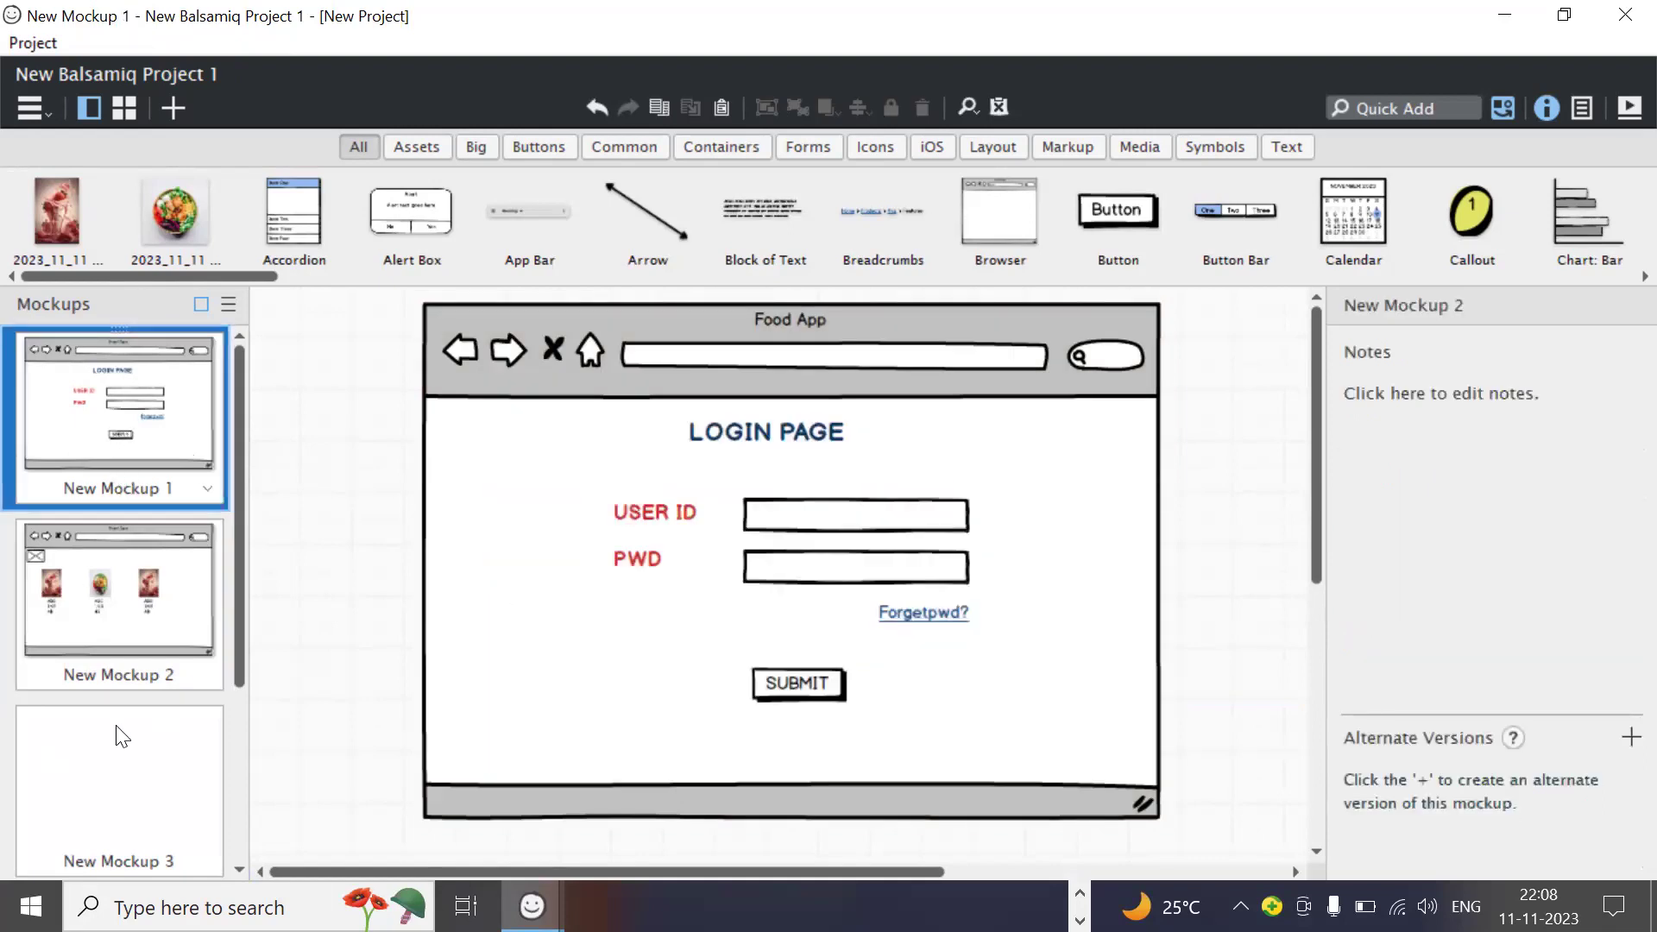
click(756, 686)
click(1196, 640)
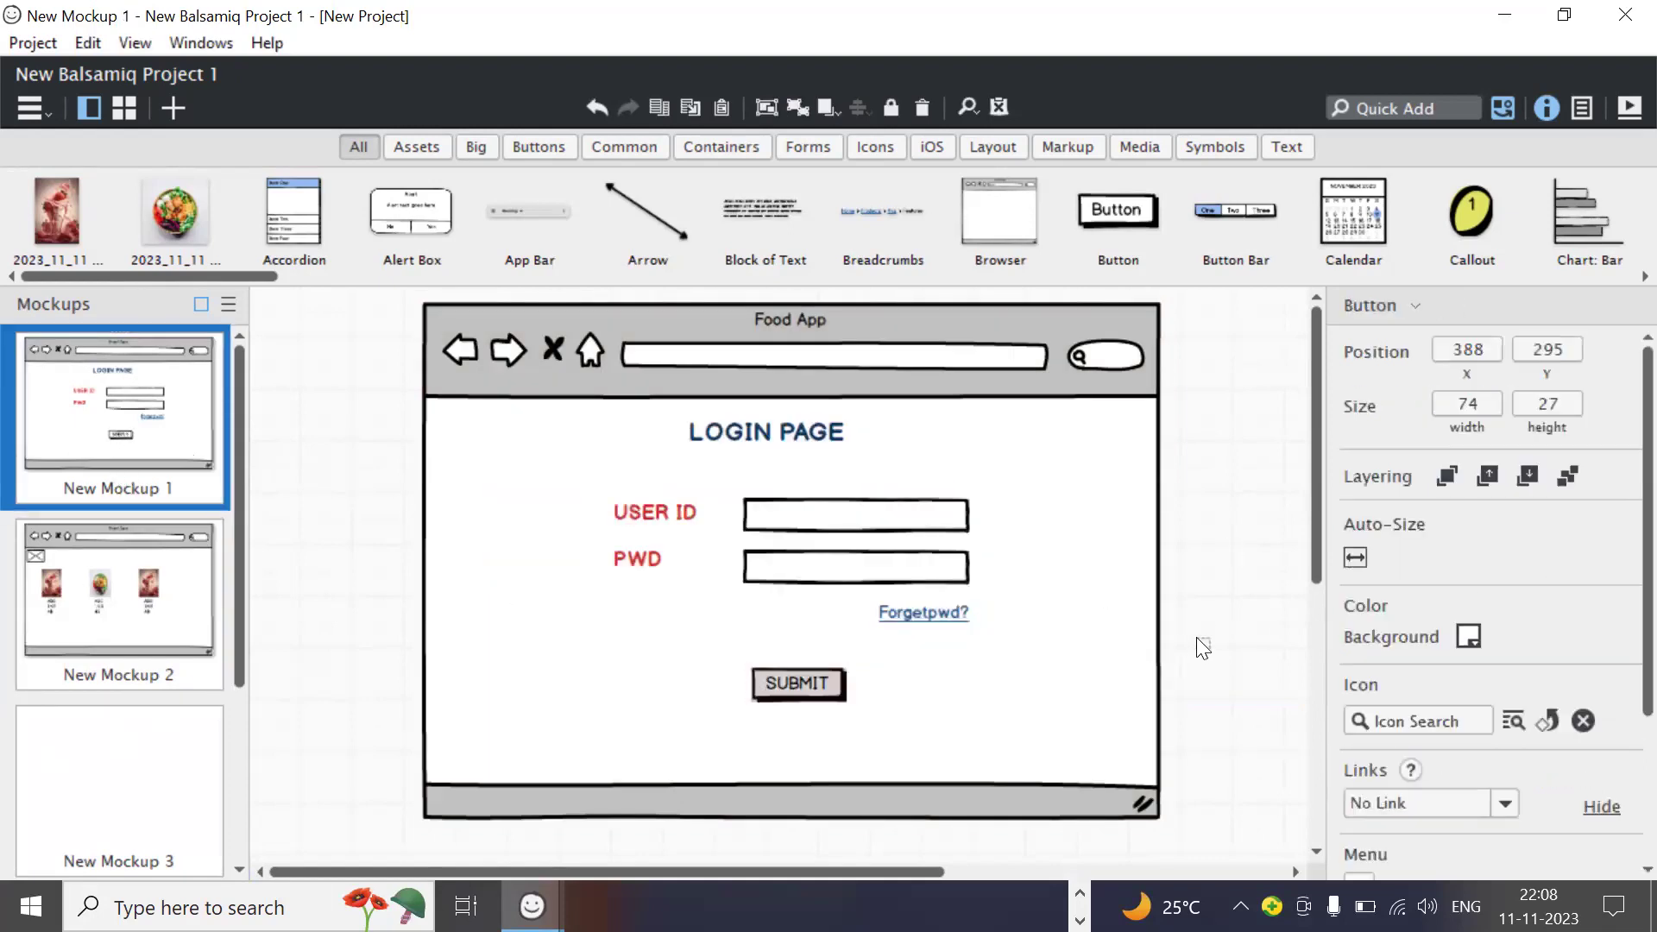
click(792, 686)
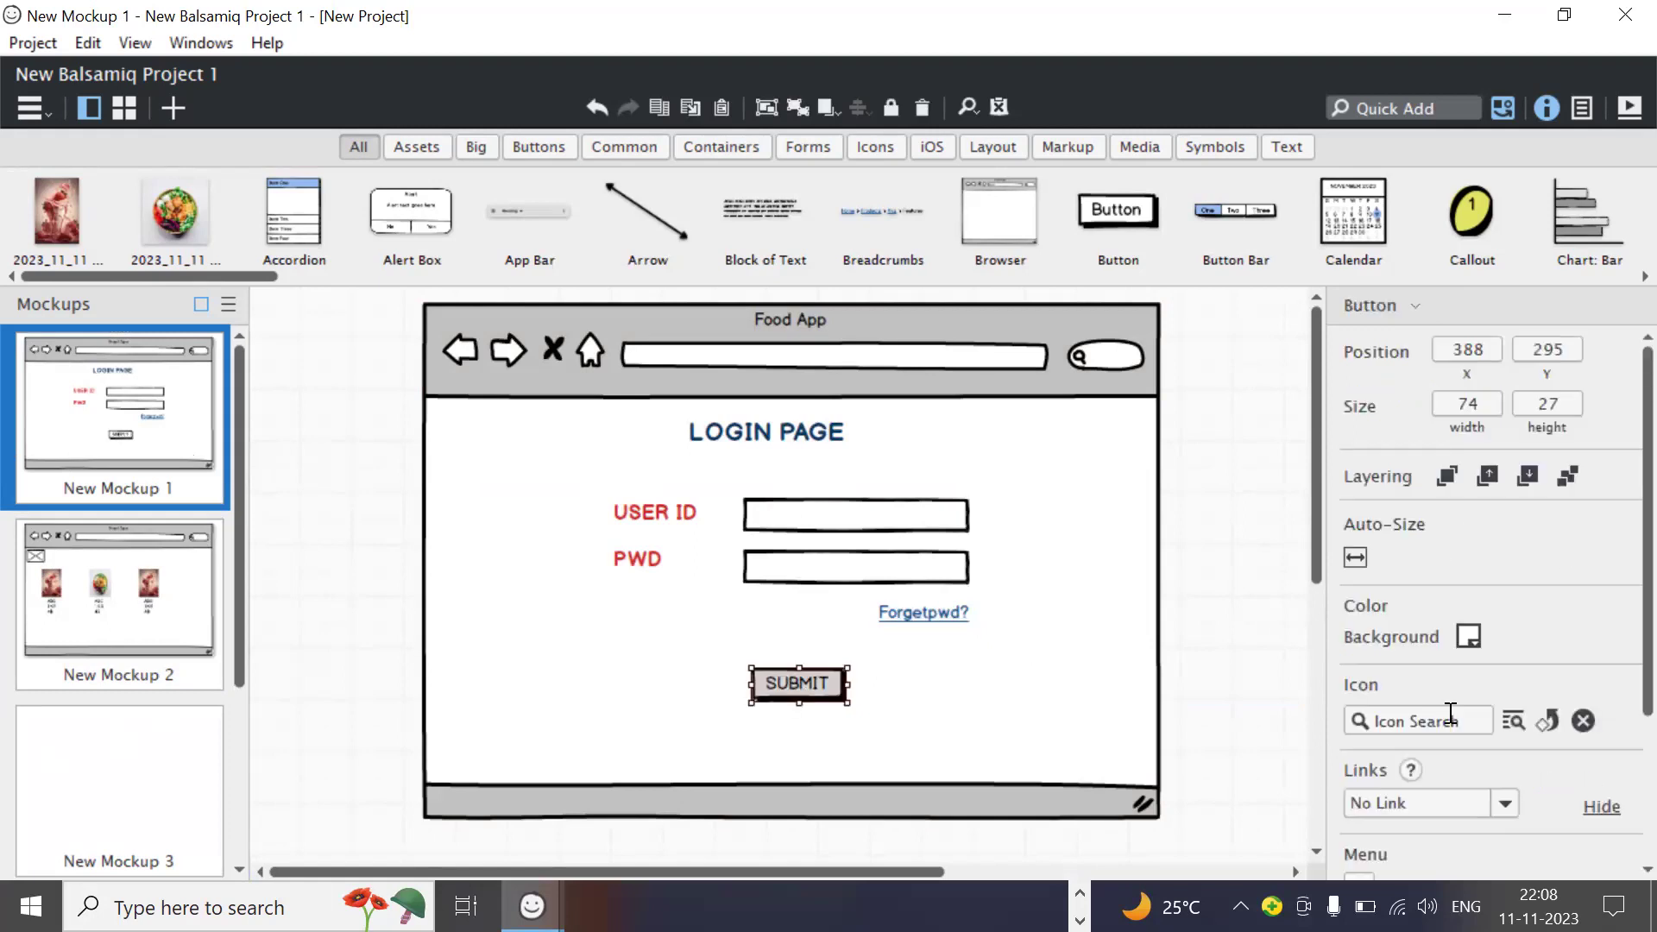
scroll(1451, 713, down, 1)
click(1486, 784)
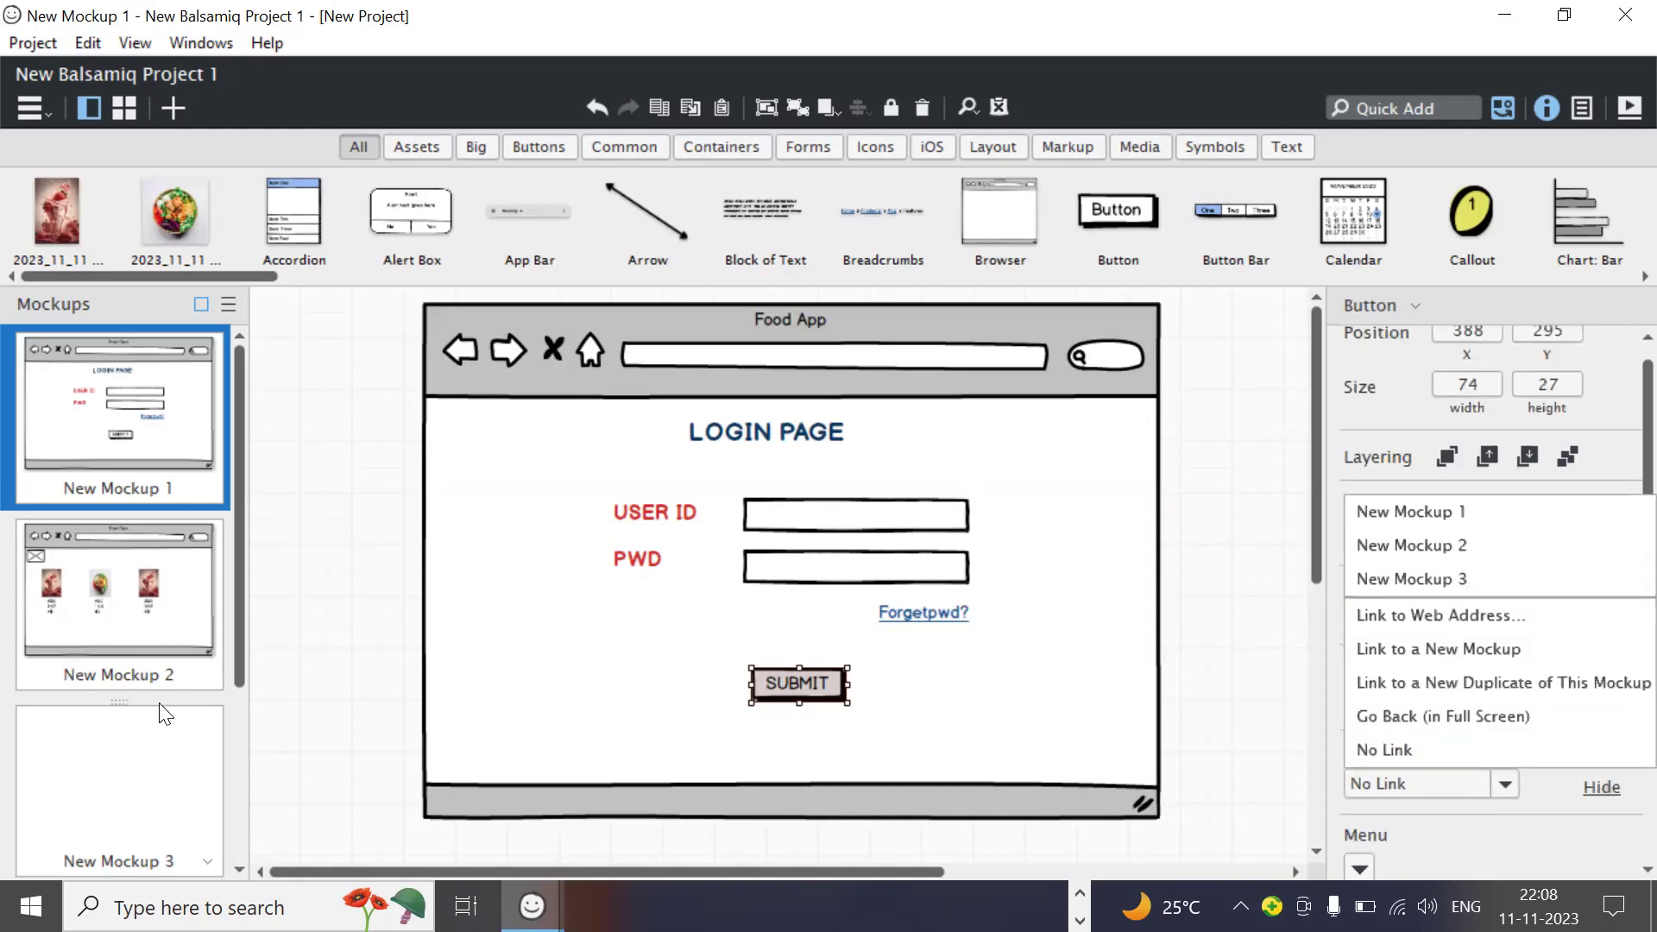
click(1466, 547)
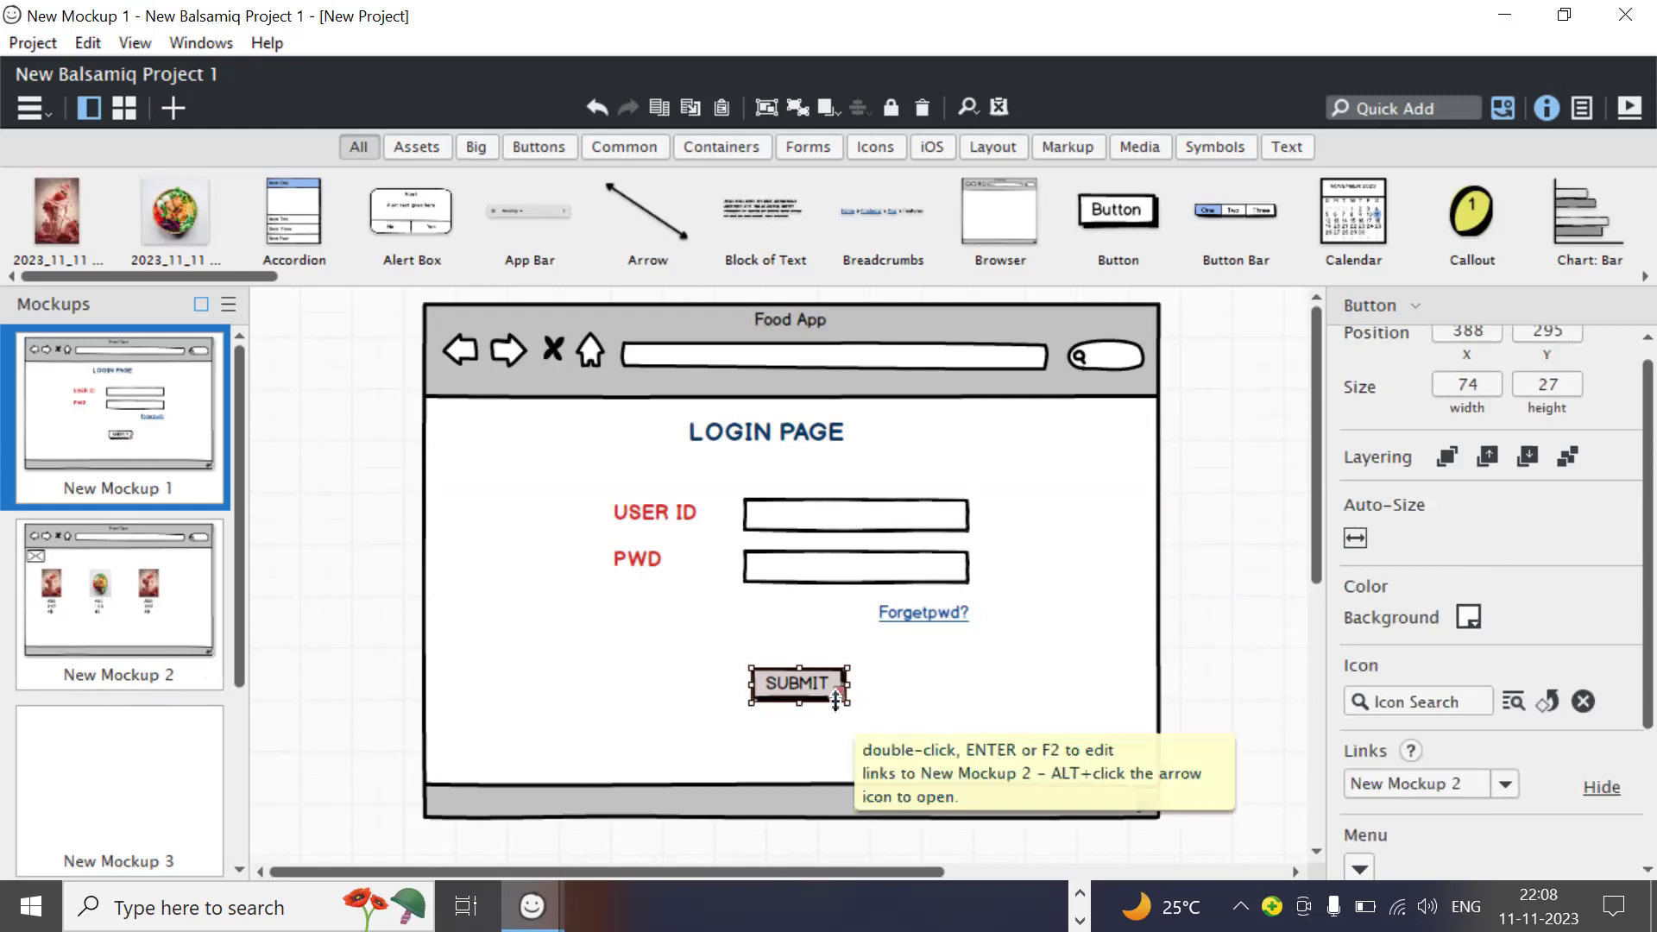
click(1267, 641)
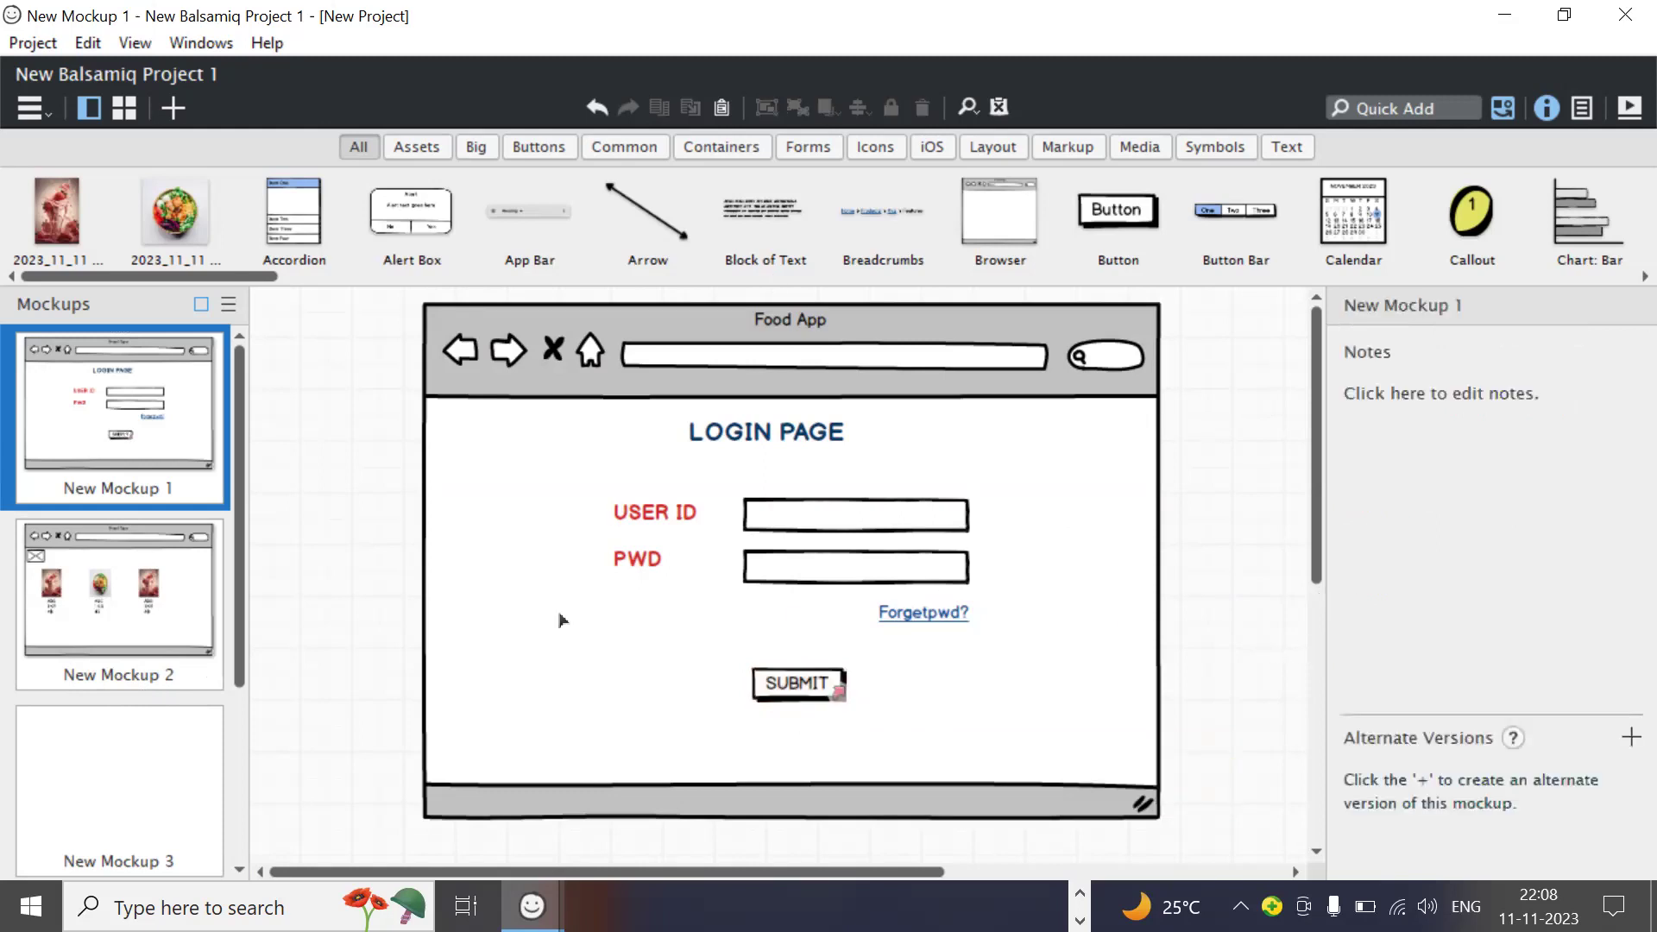
Step: Copy the Food App browser frame from New Mockup 2 into the blank New Mockup 3
click(168, 739)
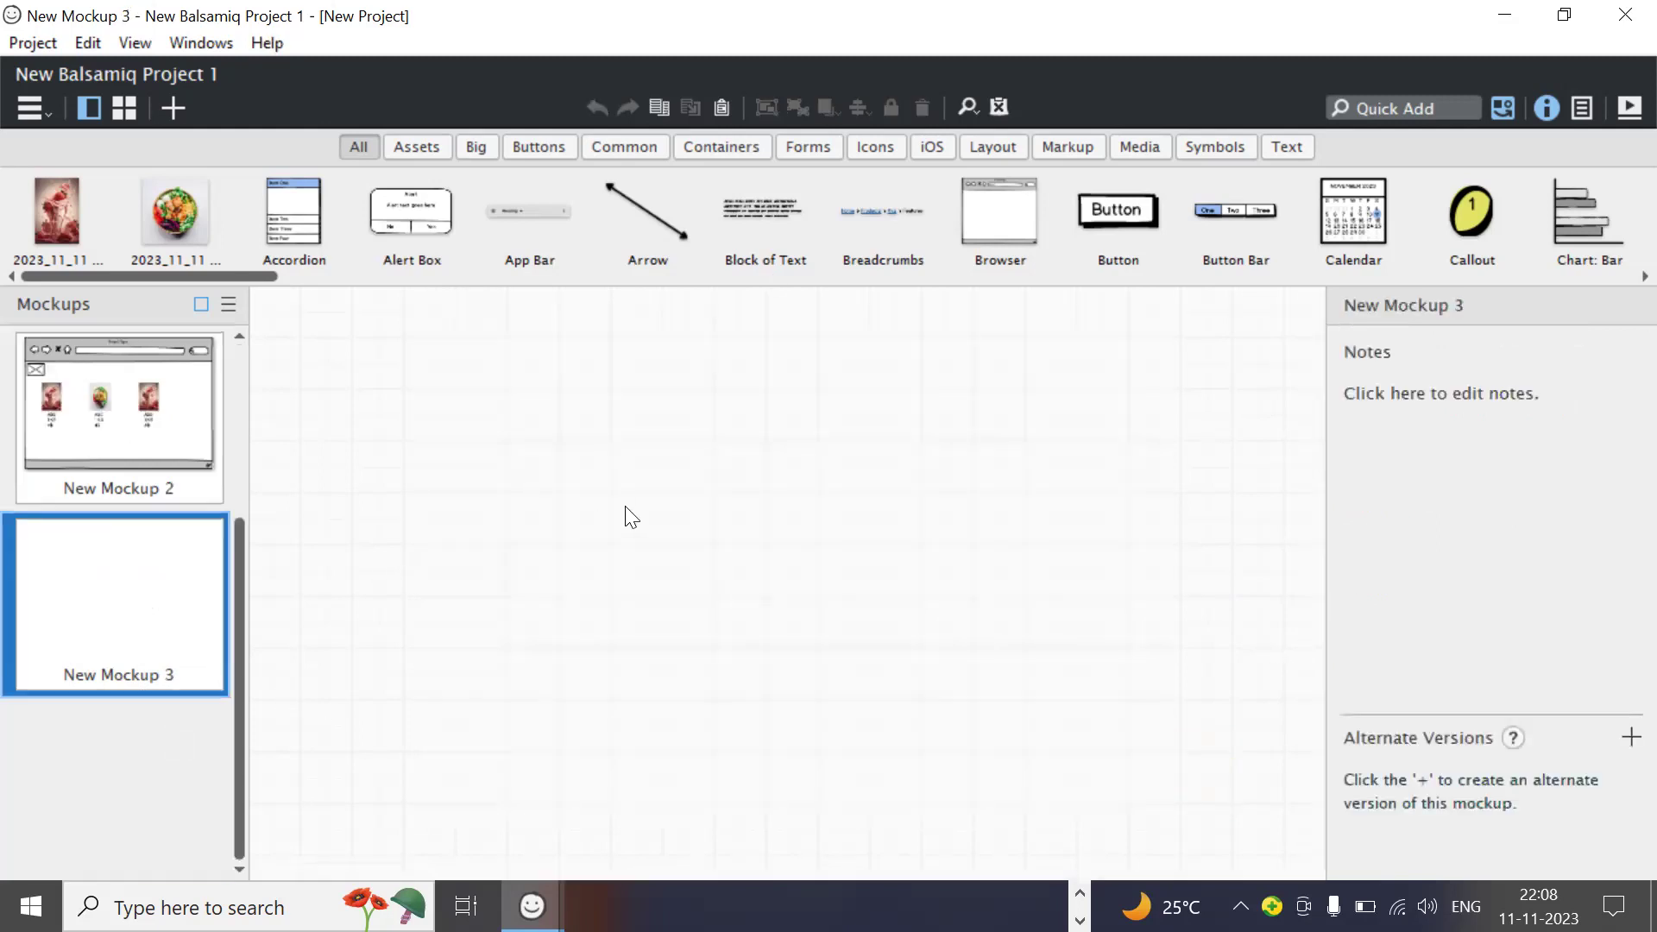
click(204, 411)
click(661, 420)
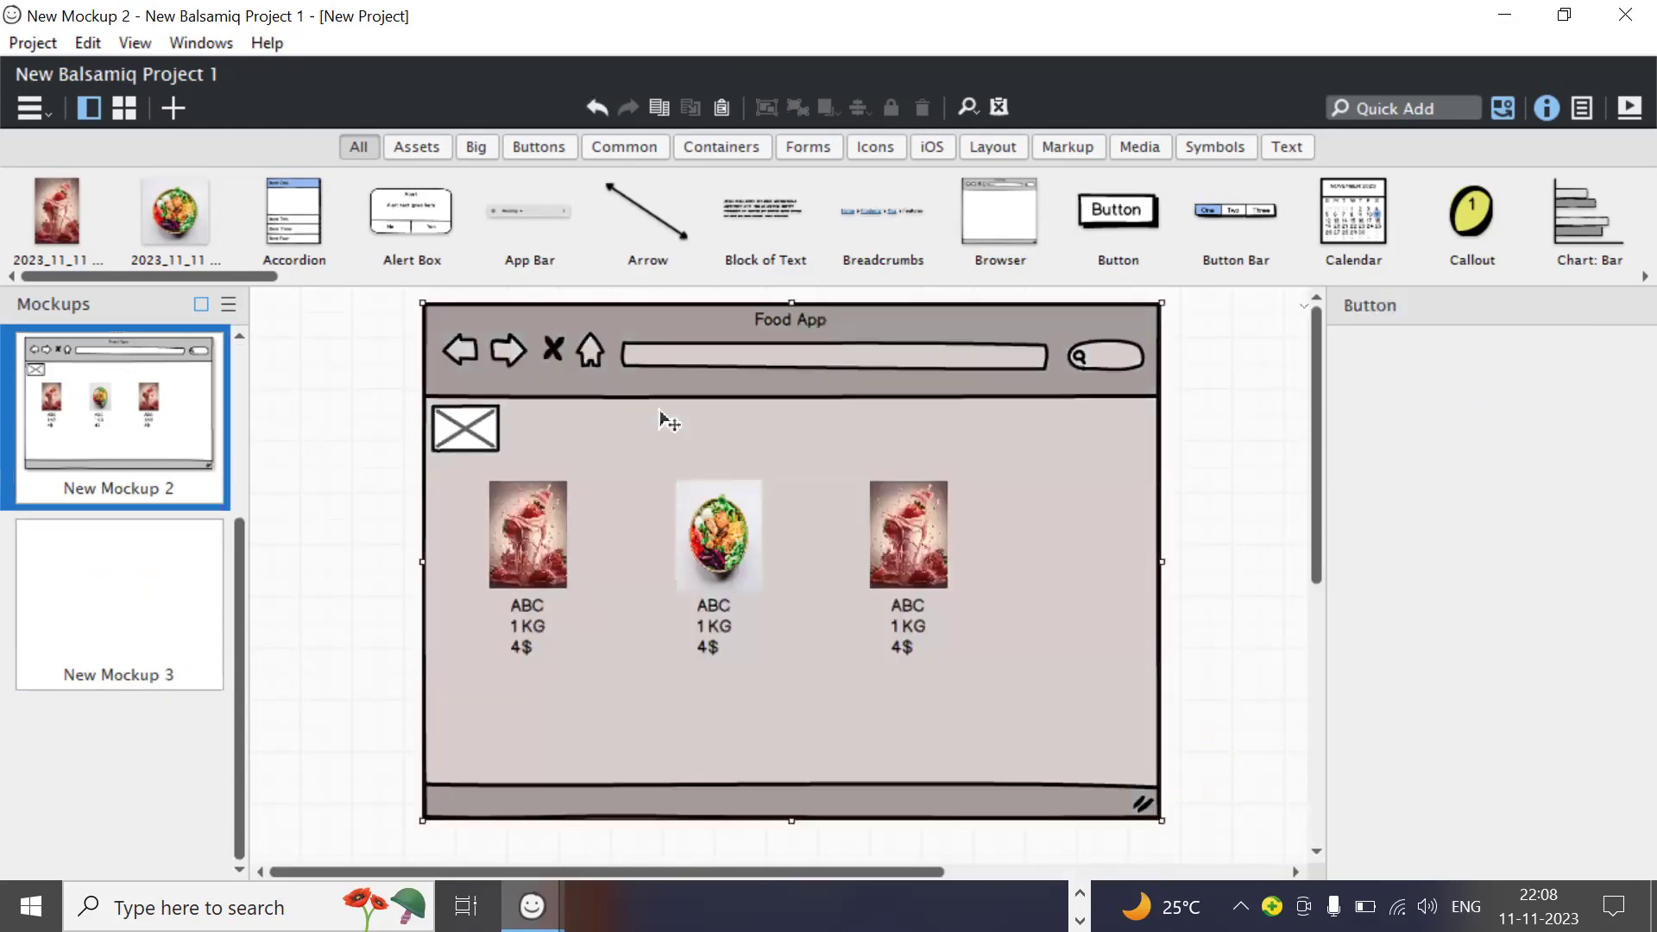
click(88, 616)
key(ctrl+v)
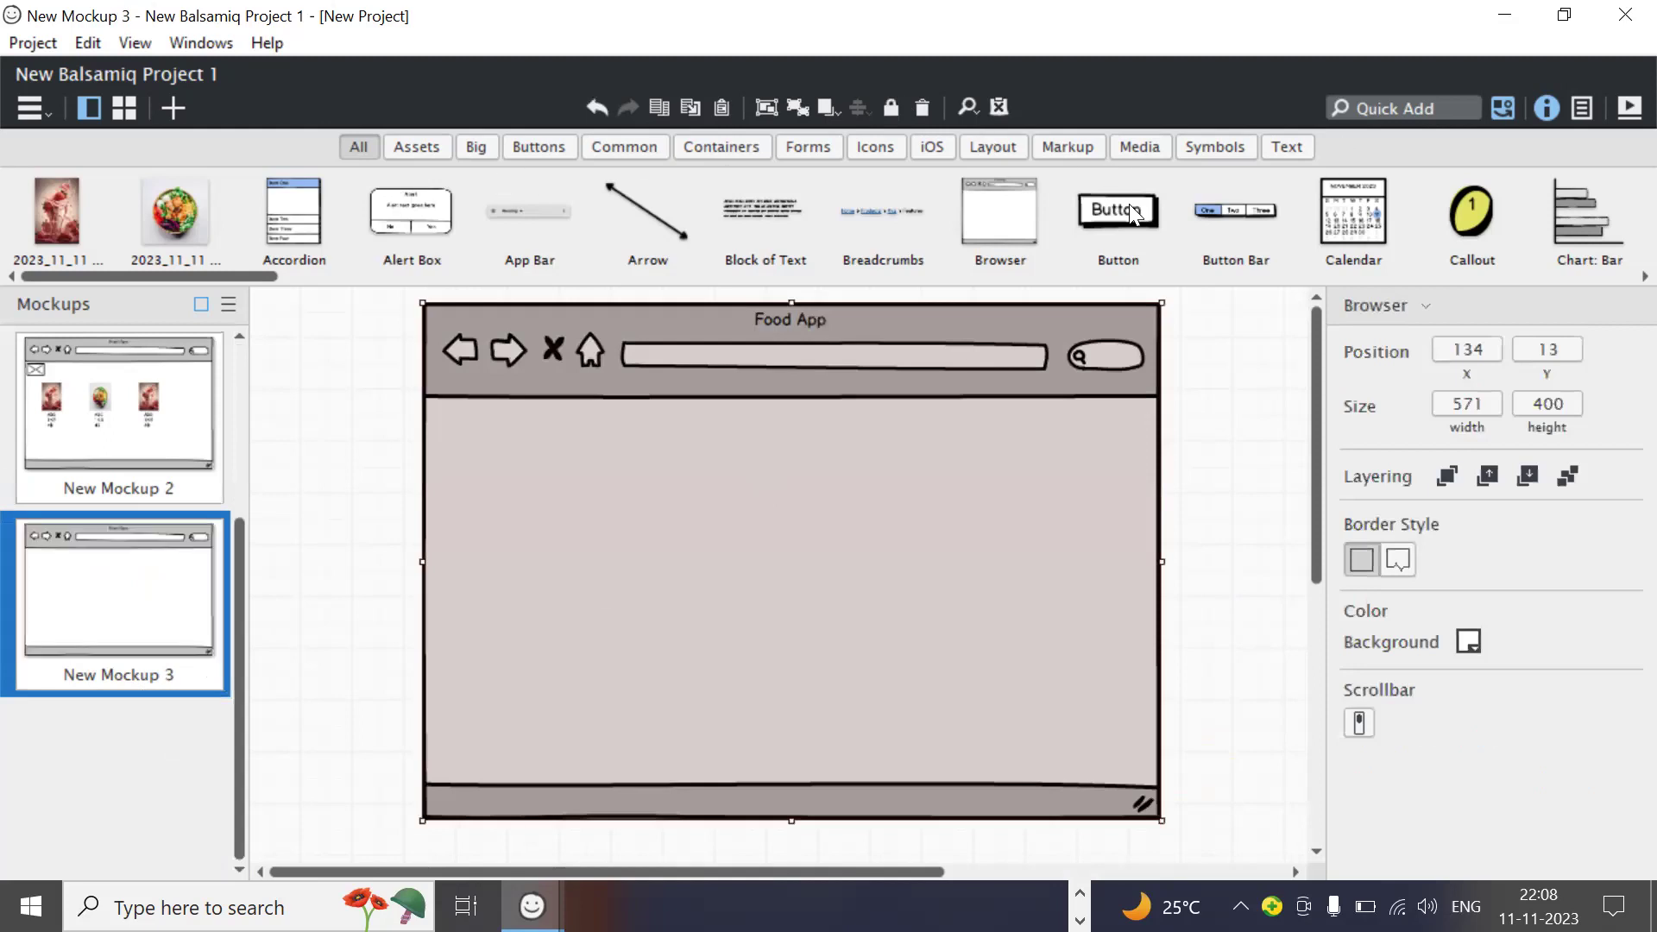
Step: Add a text control reading CART Page inside the Food App browser frame in New Mockup 3
click(1425, 109)
text(tex)
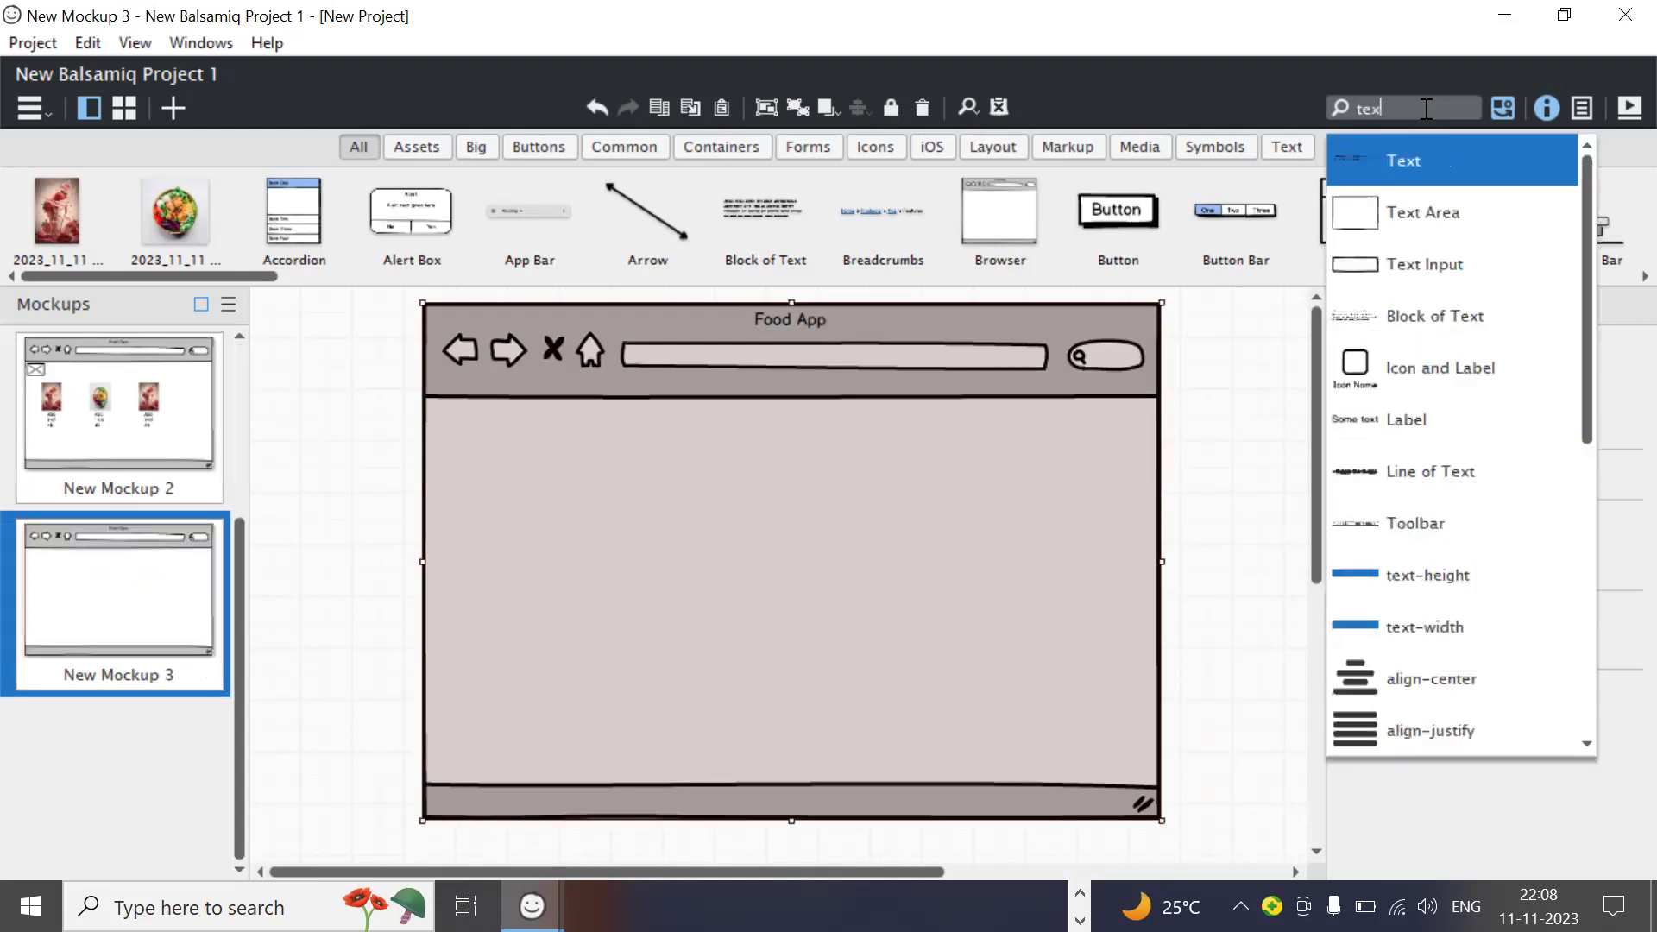
click(1390, 145)
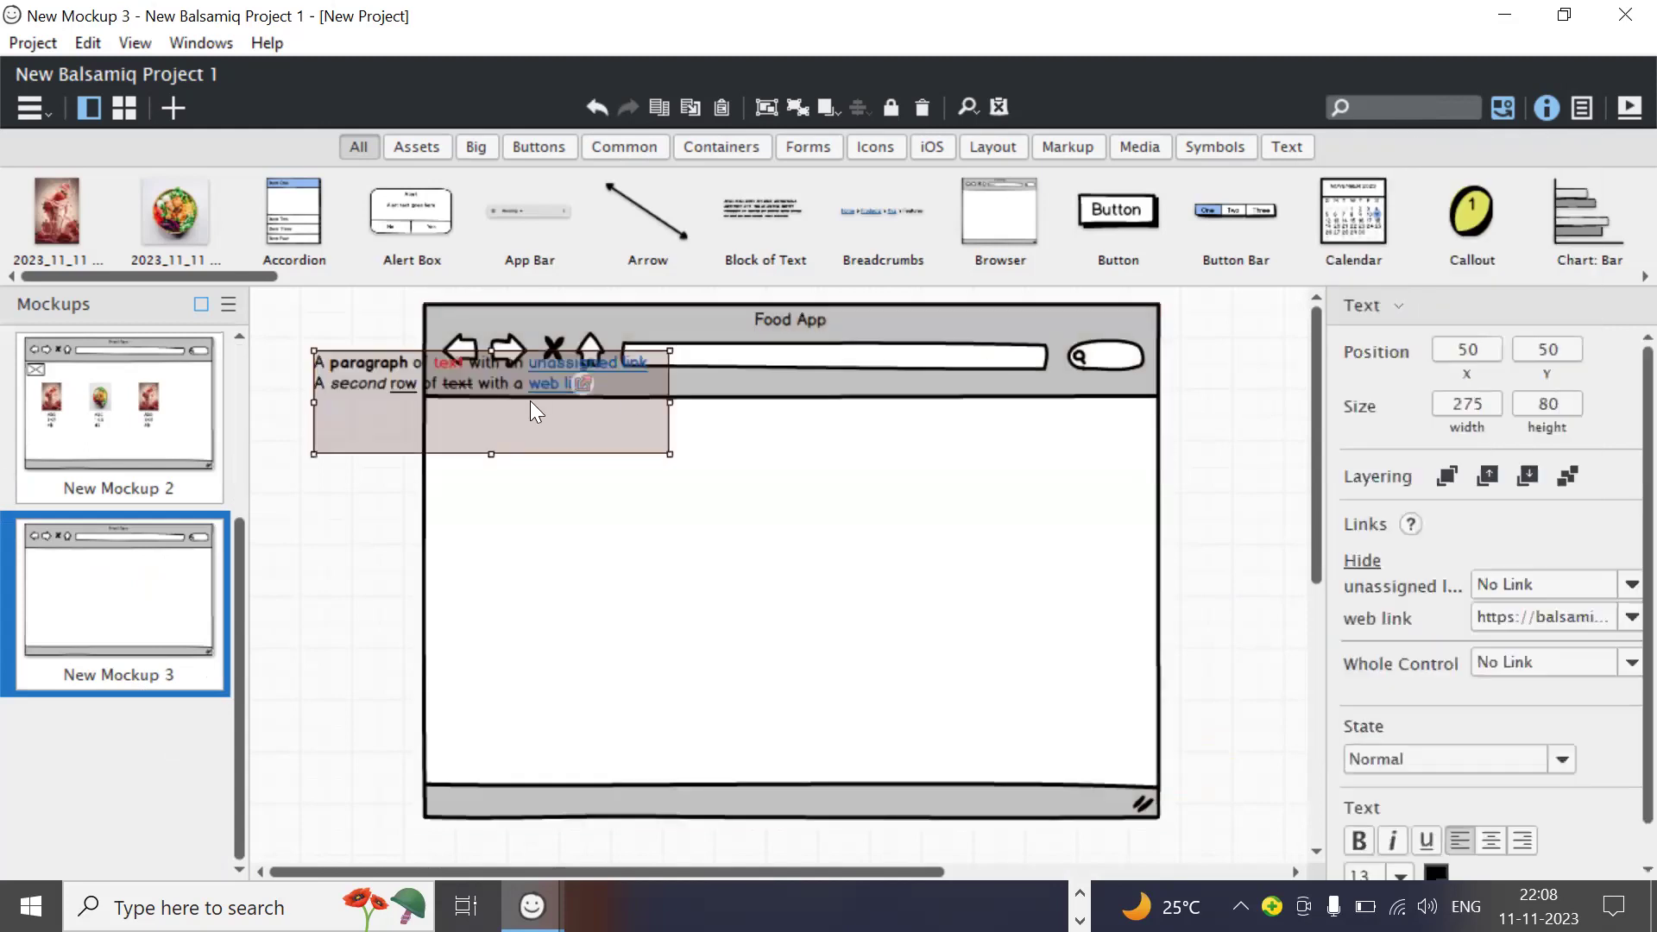
drag(530, 401, 761, 508)
double_click(762, 507)
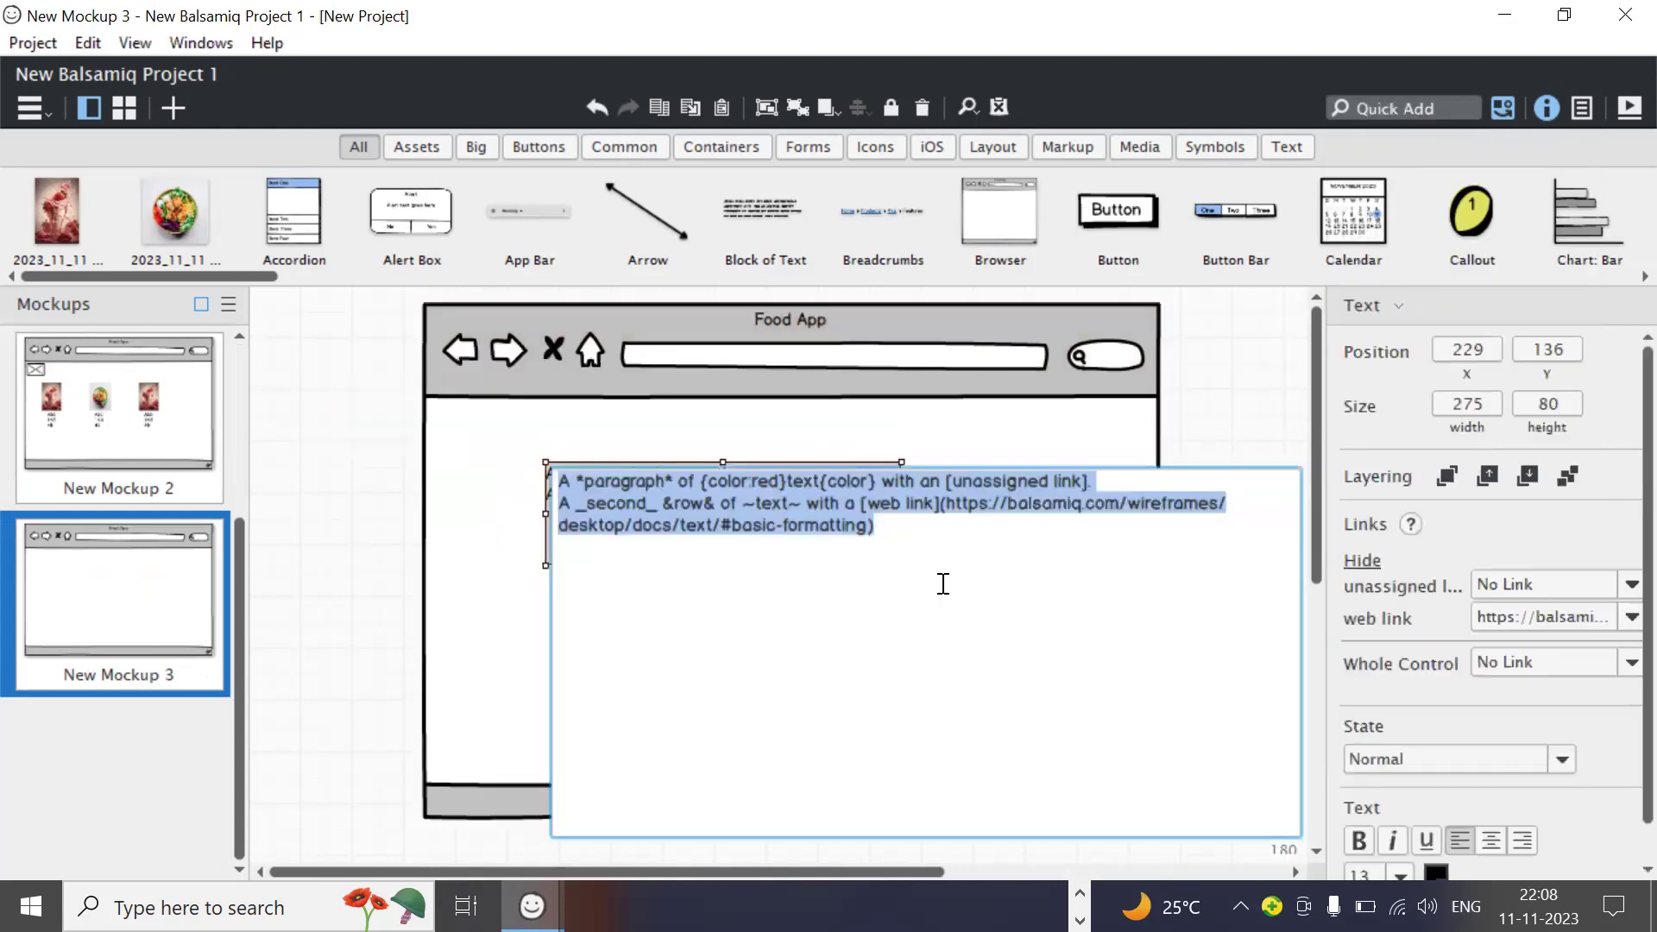
text(CART Page)
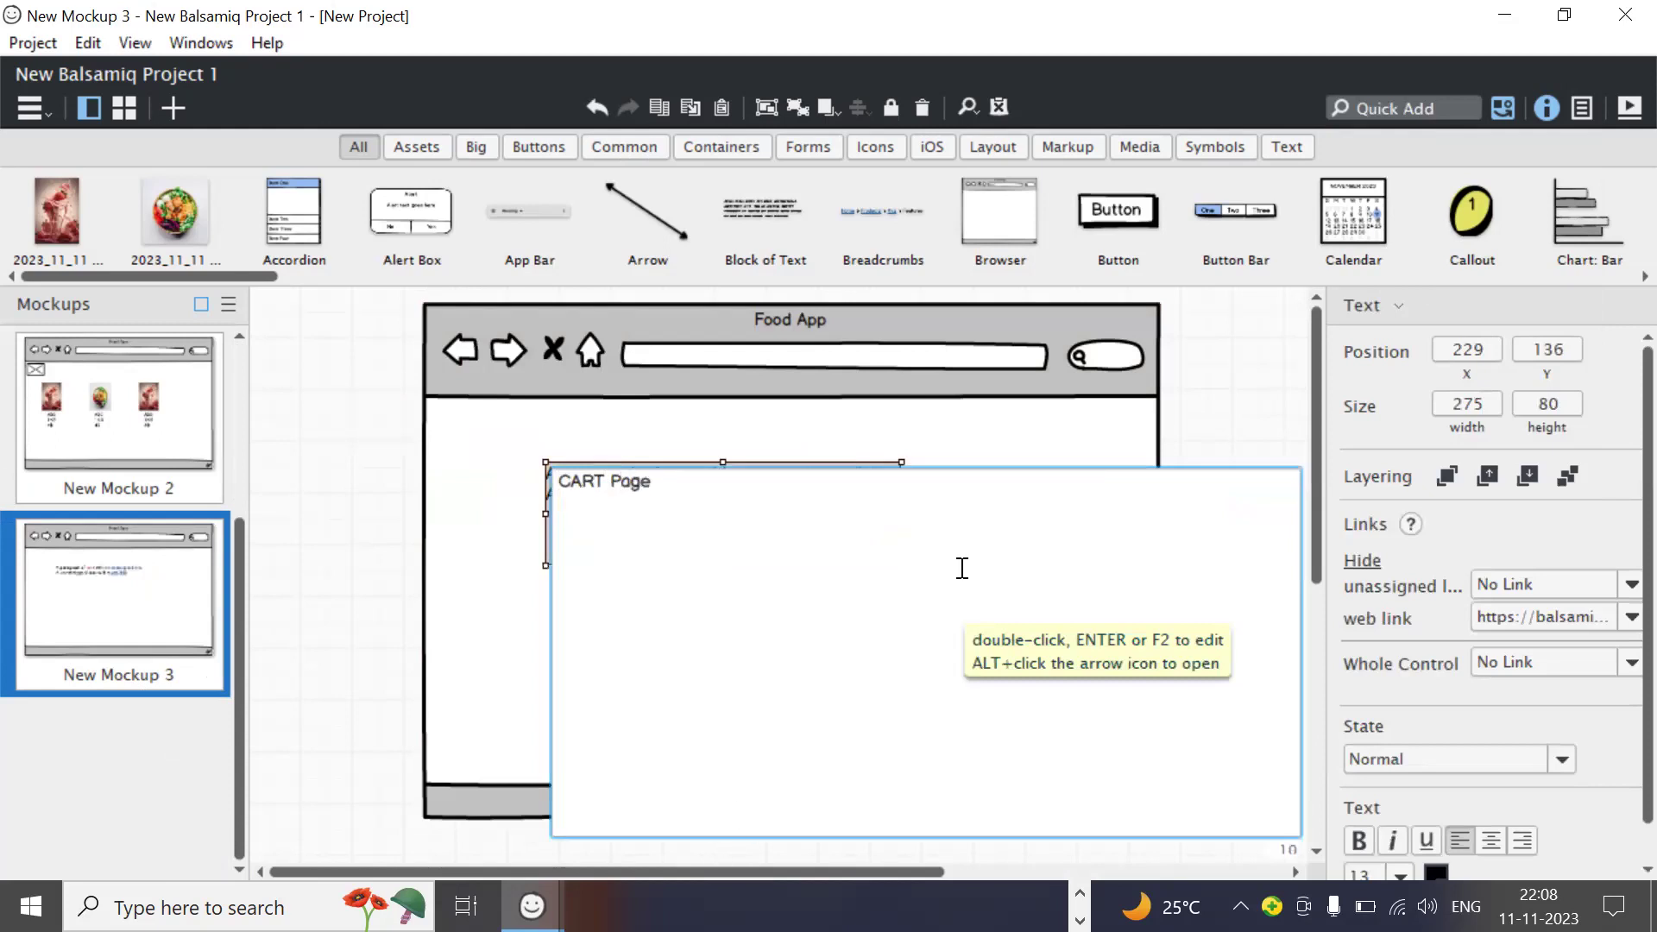
click(990, 440)
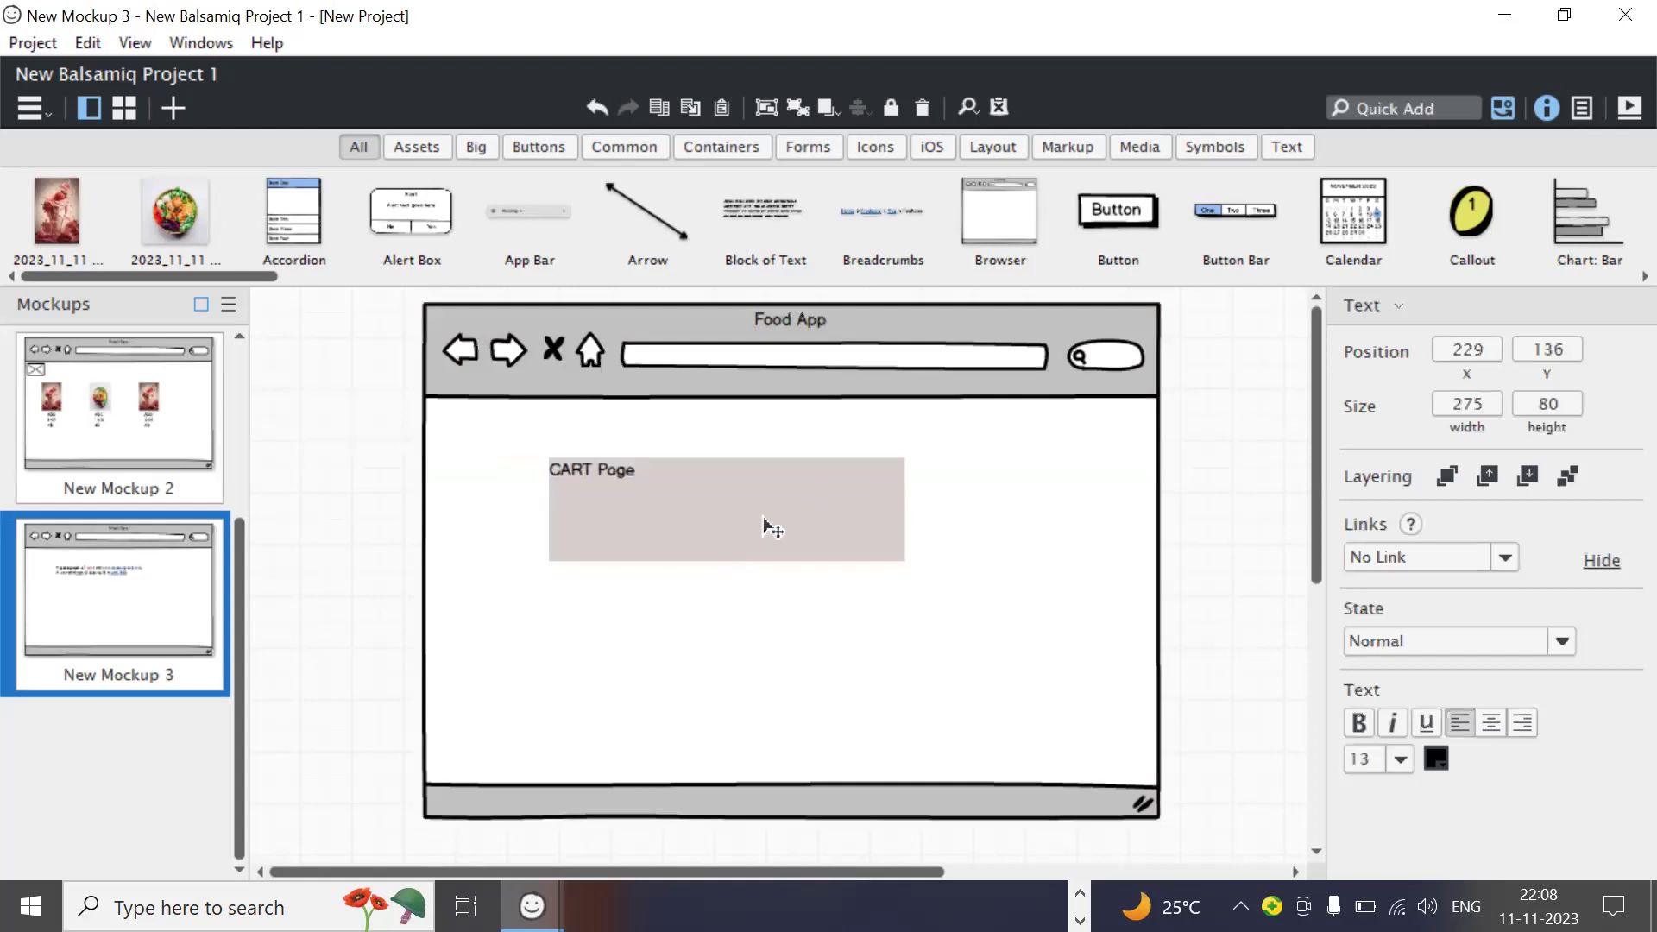
Step: Move the CART Page text to the upper middle of the page, just below the browser header
drag(766, 525, 873, 501)
click(774, 622)
click(1276, 526)
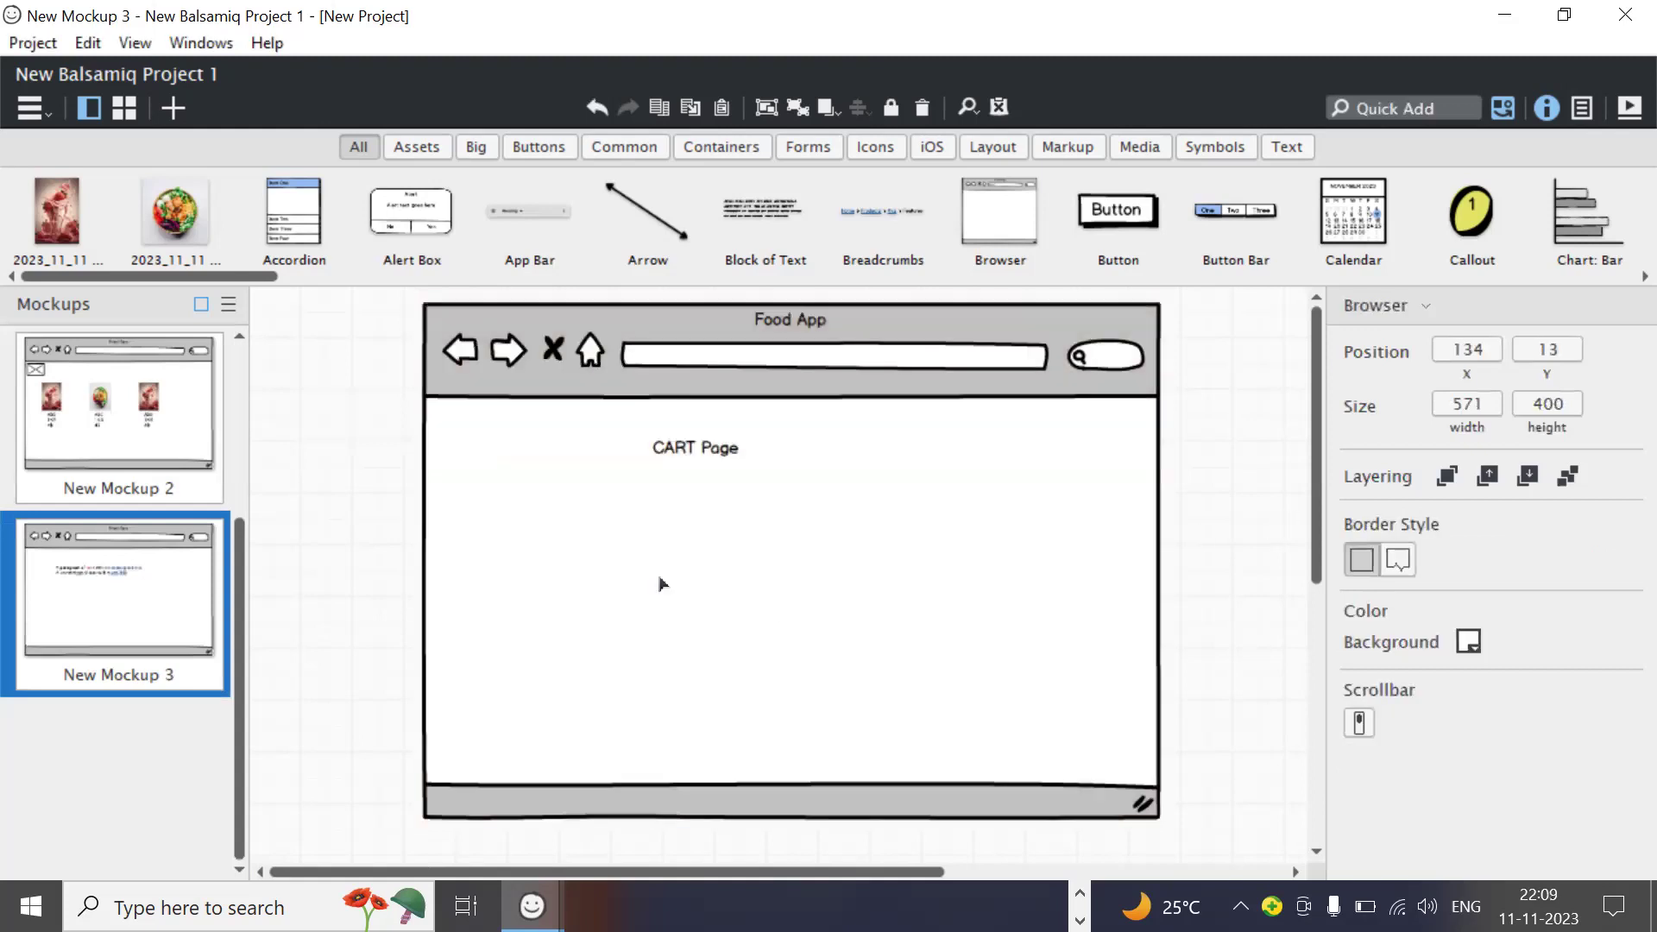
click(743, 463)
mouse_move(743, 462)
mouse_down()
mouse_move(863, 439)
mouse_move(743, 447)
mouse_move(769, 451)
mouse_up()
click(817, 621)
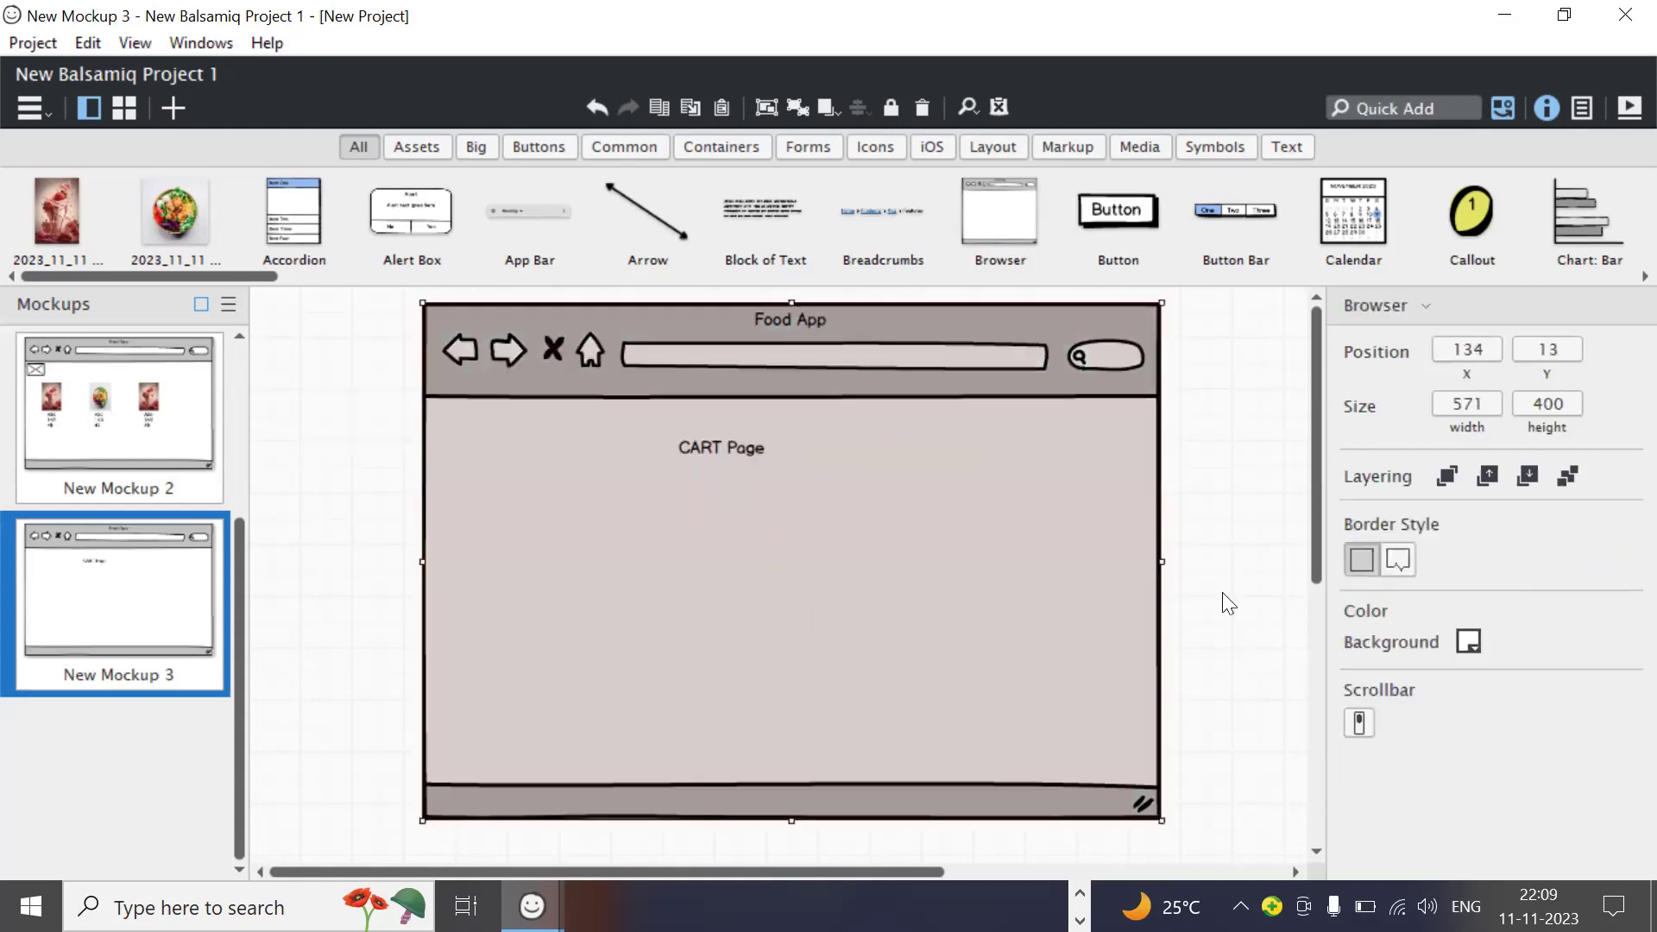
click(1229, 604)
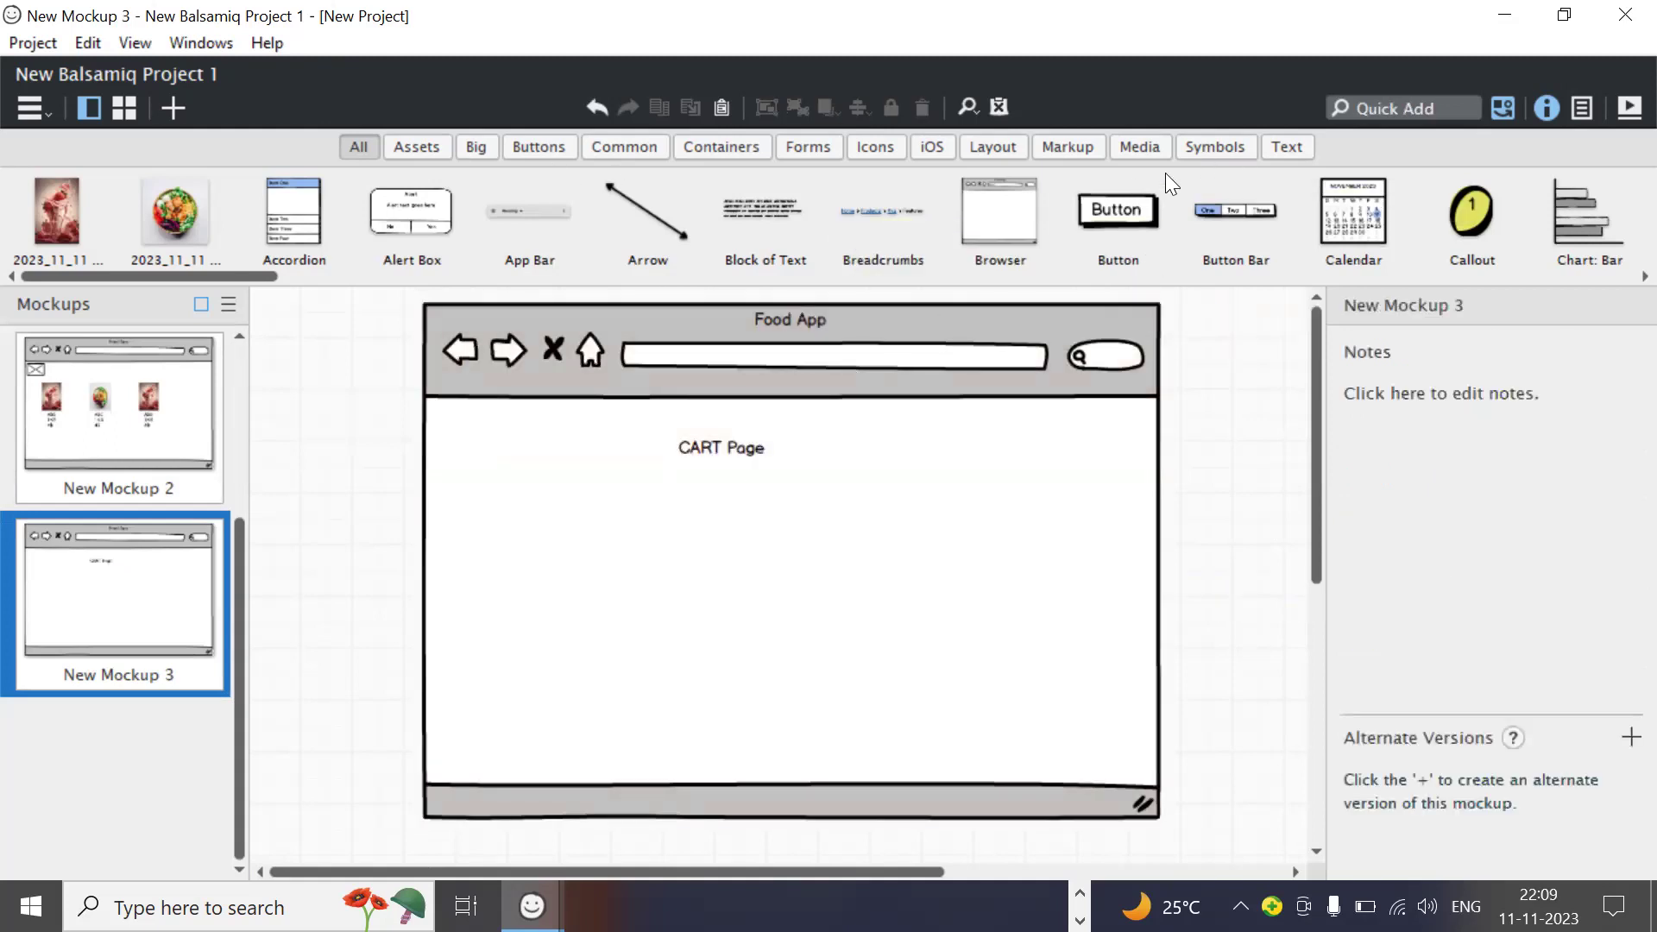
Step: Place a button near the lower middle of the cart page and label it make pay
drag(1139, 207, 709, 689)
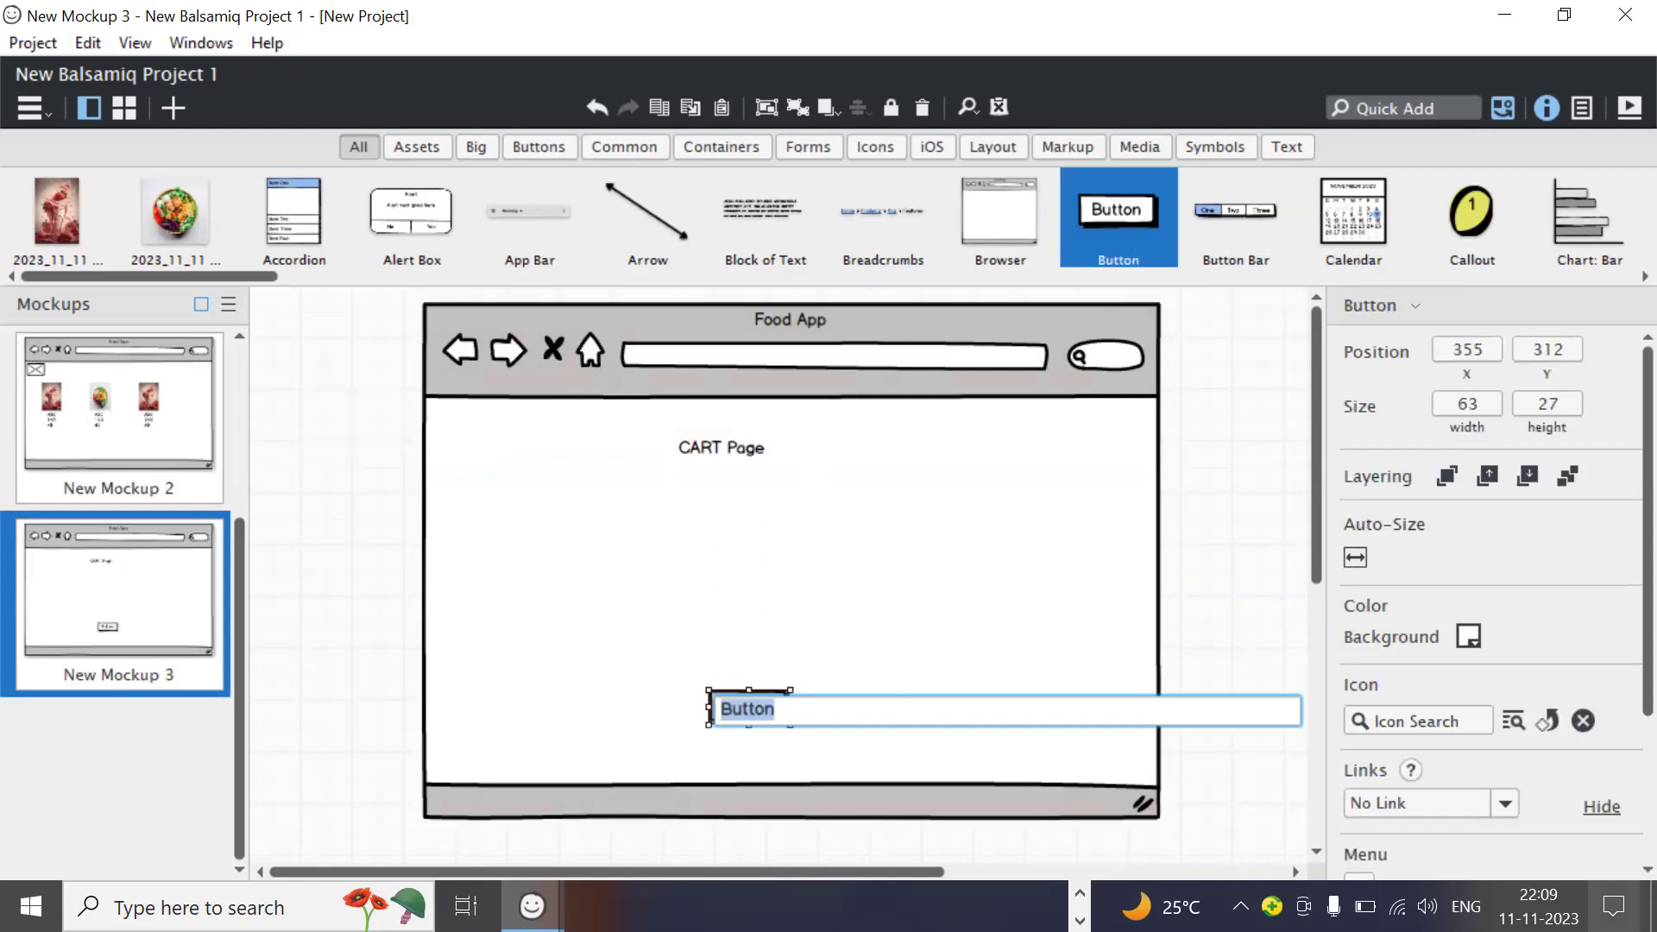
text(PAY)
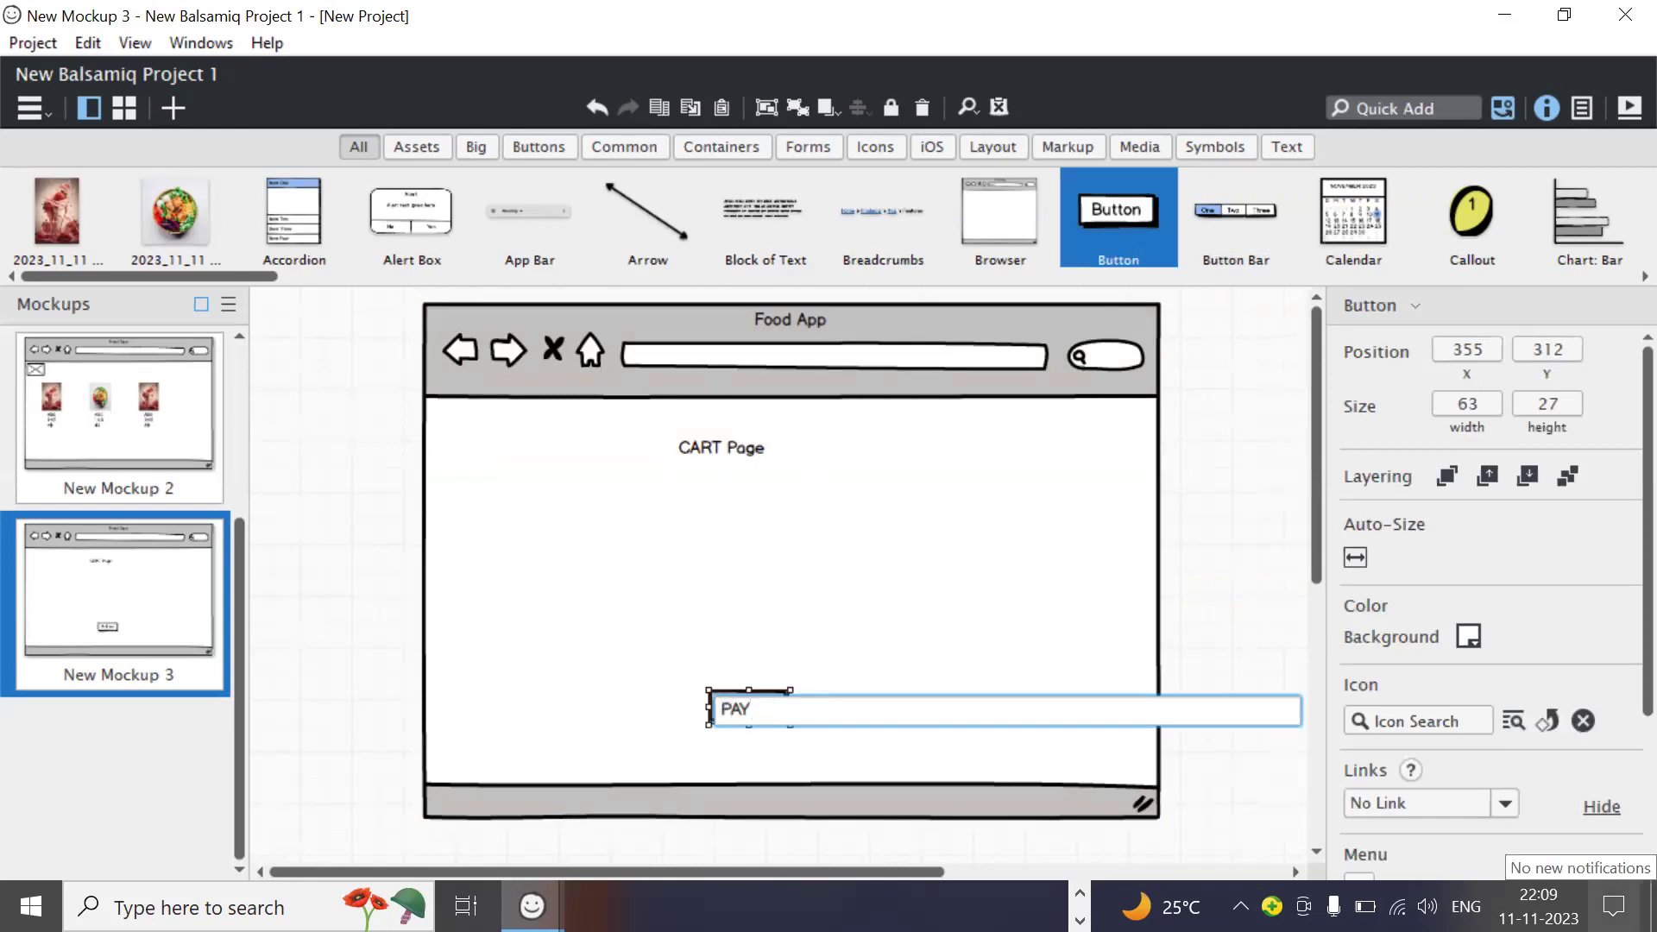
text(A)
key(BackSpace)
key(BackSpace)
text(moke apy)
key(BackSpace)
key(BackSpace)
key(BackSpace)
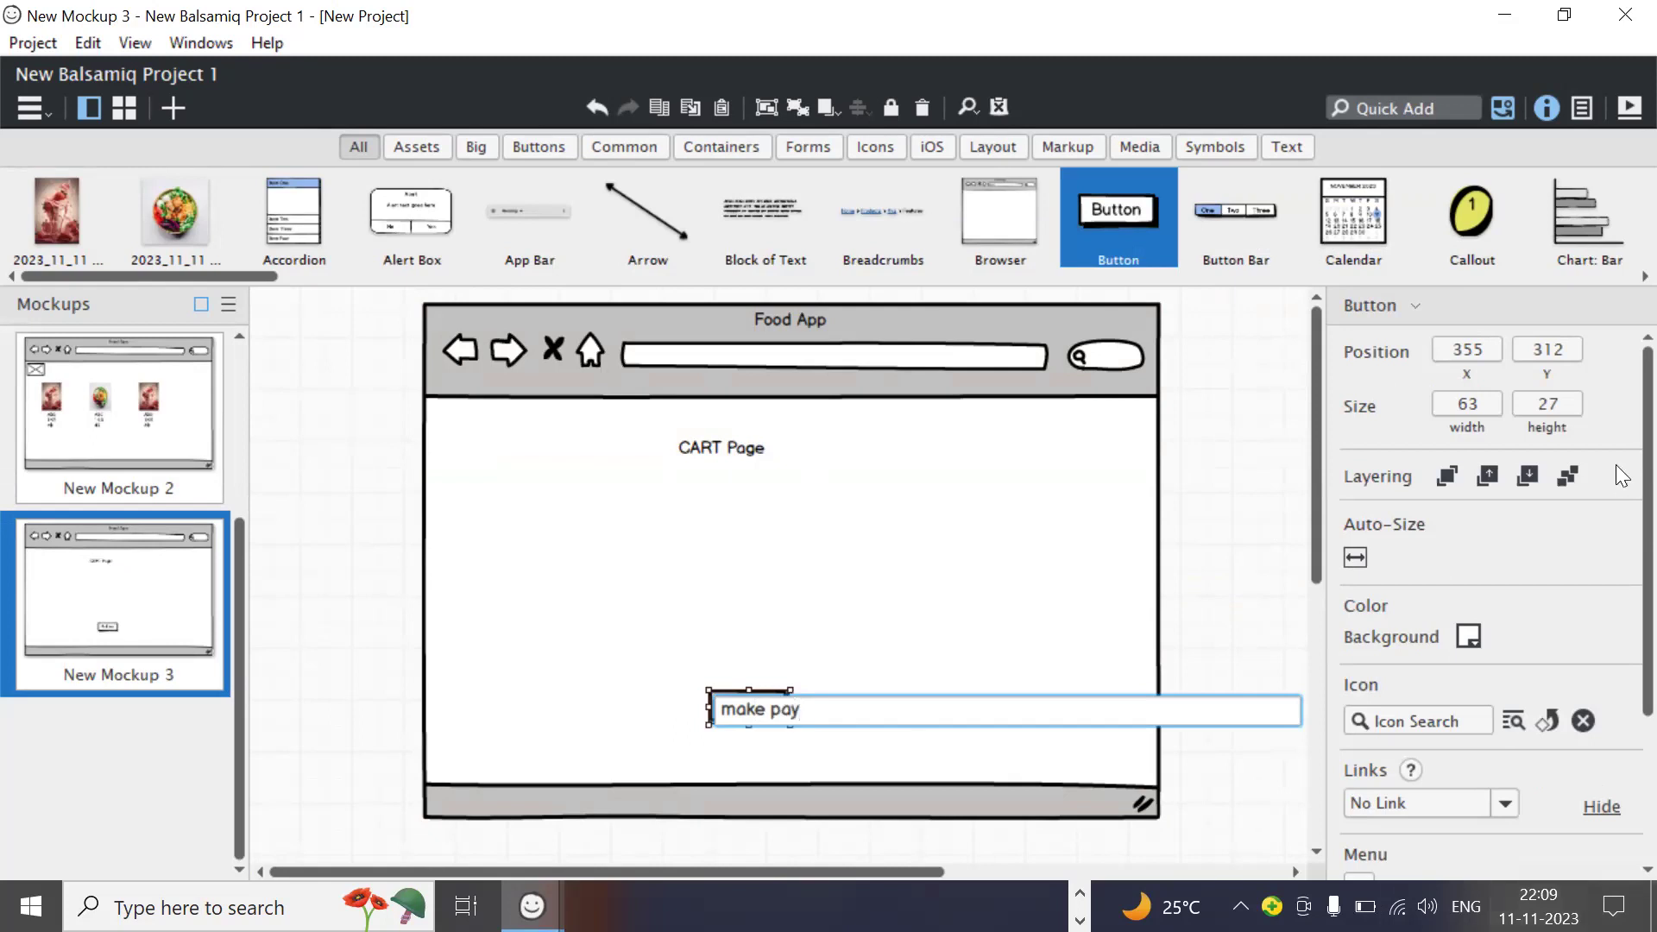
key(Return)
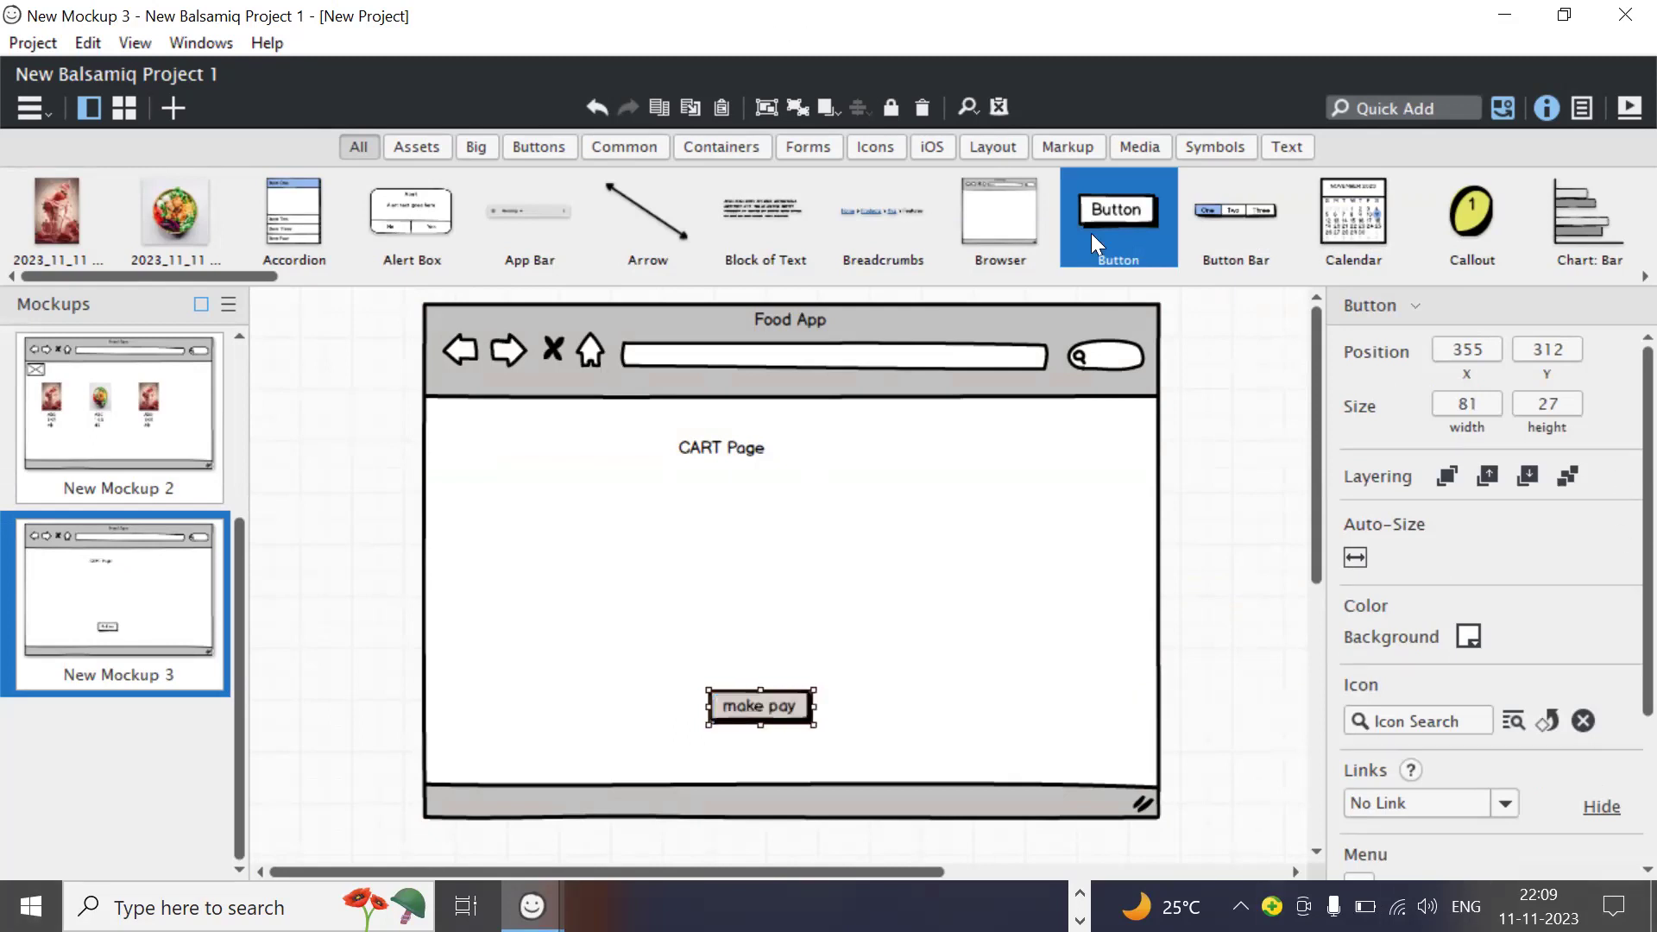
click(1256, 619)
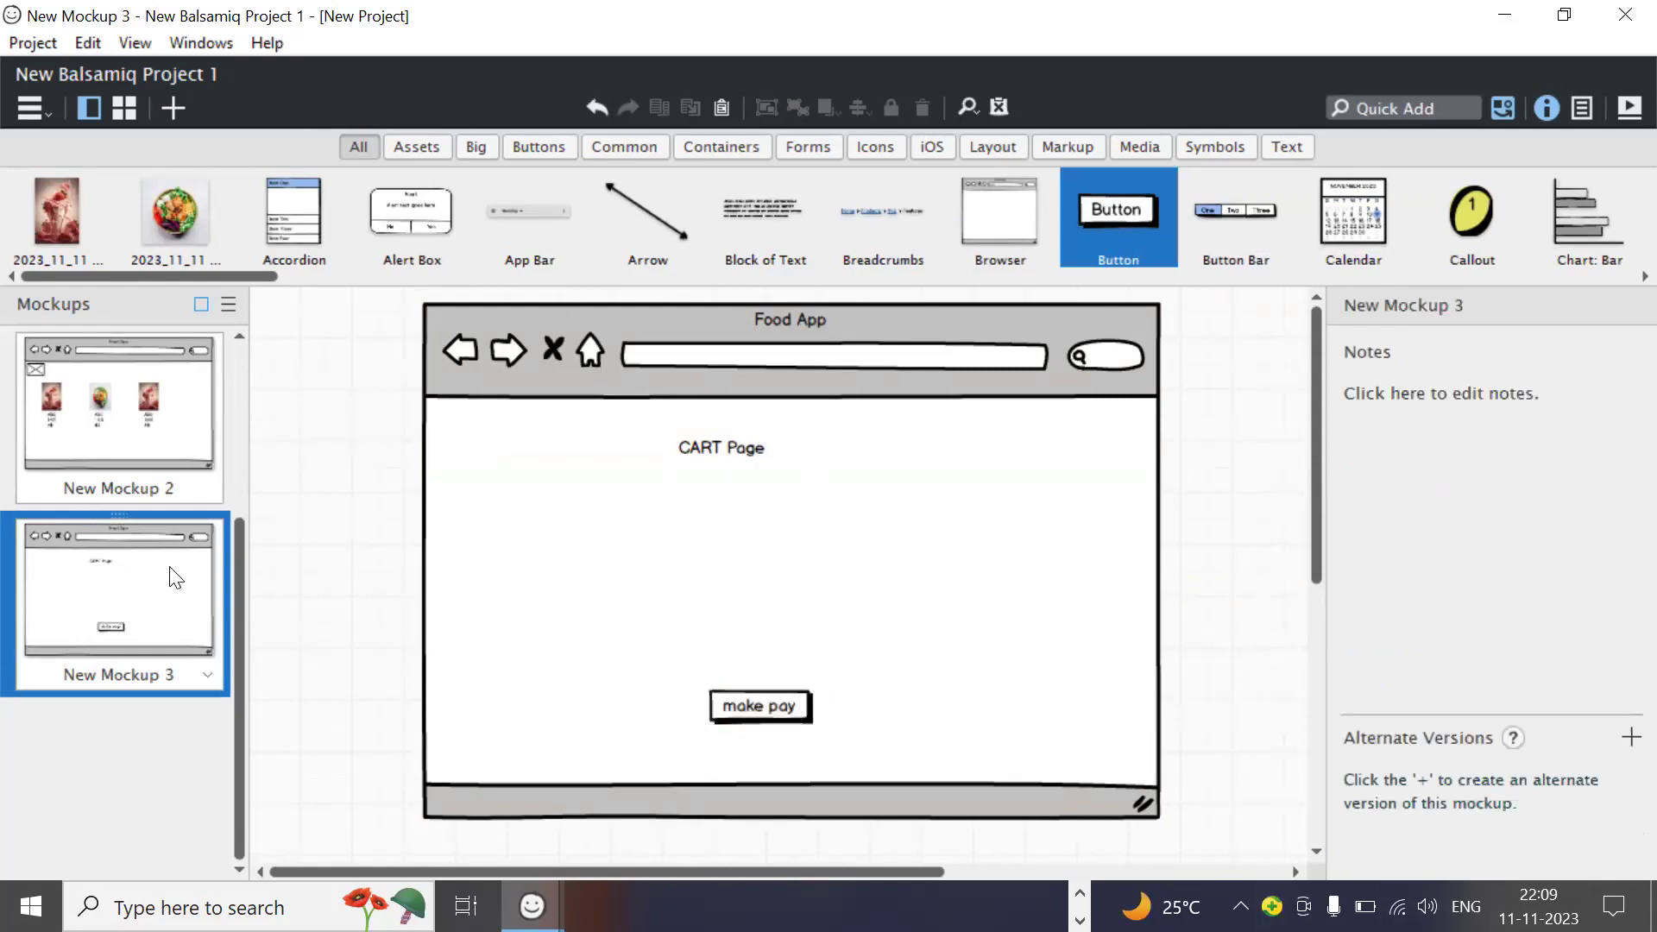
Step: Create a fourth mockup and copy the Food App browser frame and CART Page text from New Mockup 3 into it
key(ctrl+n)
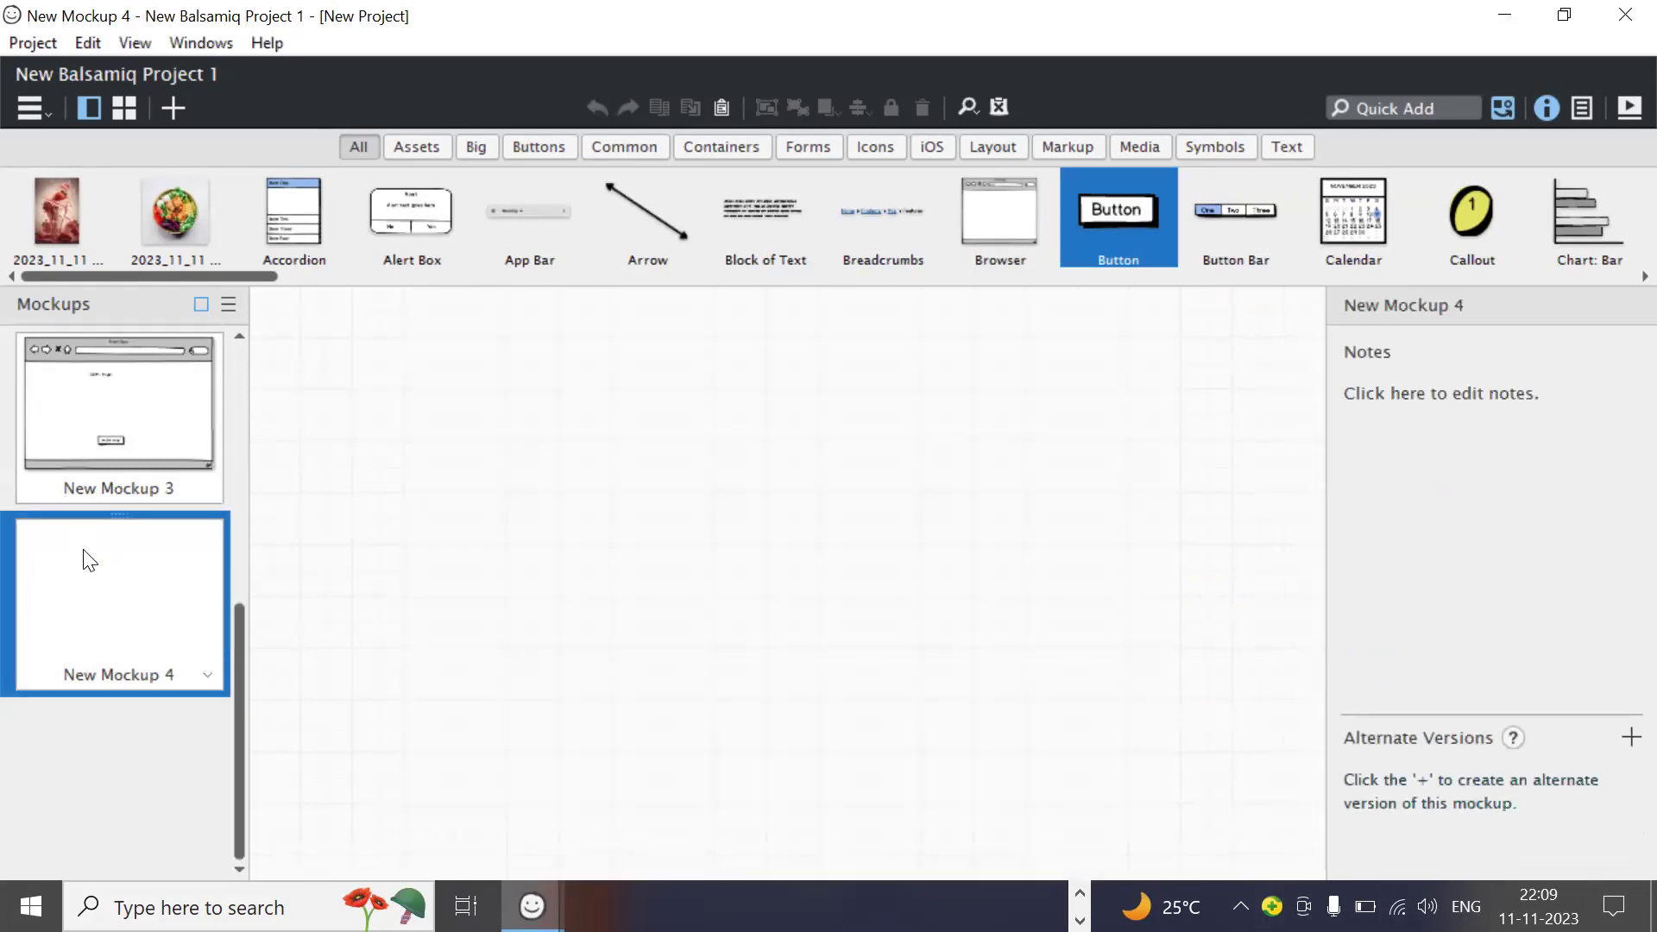
key(F2)
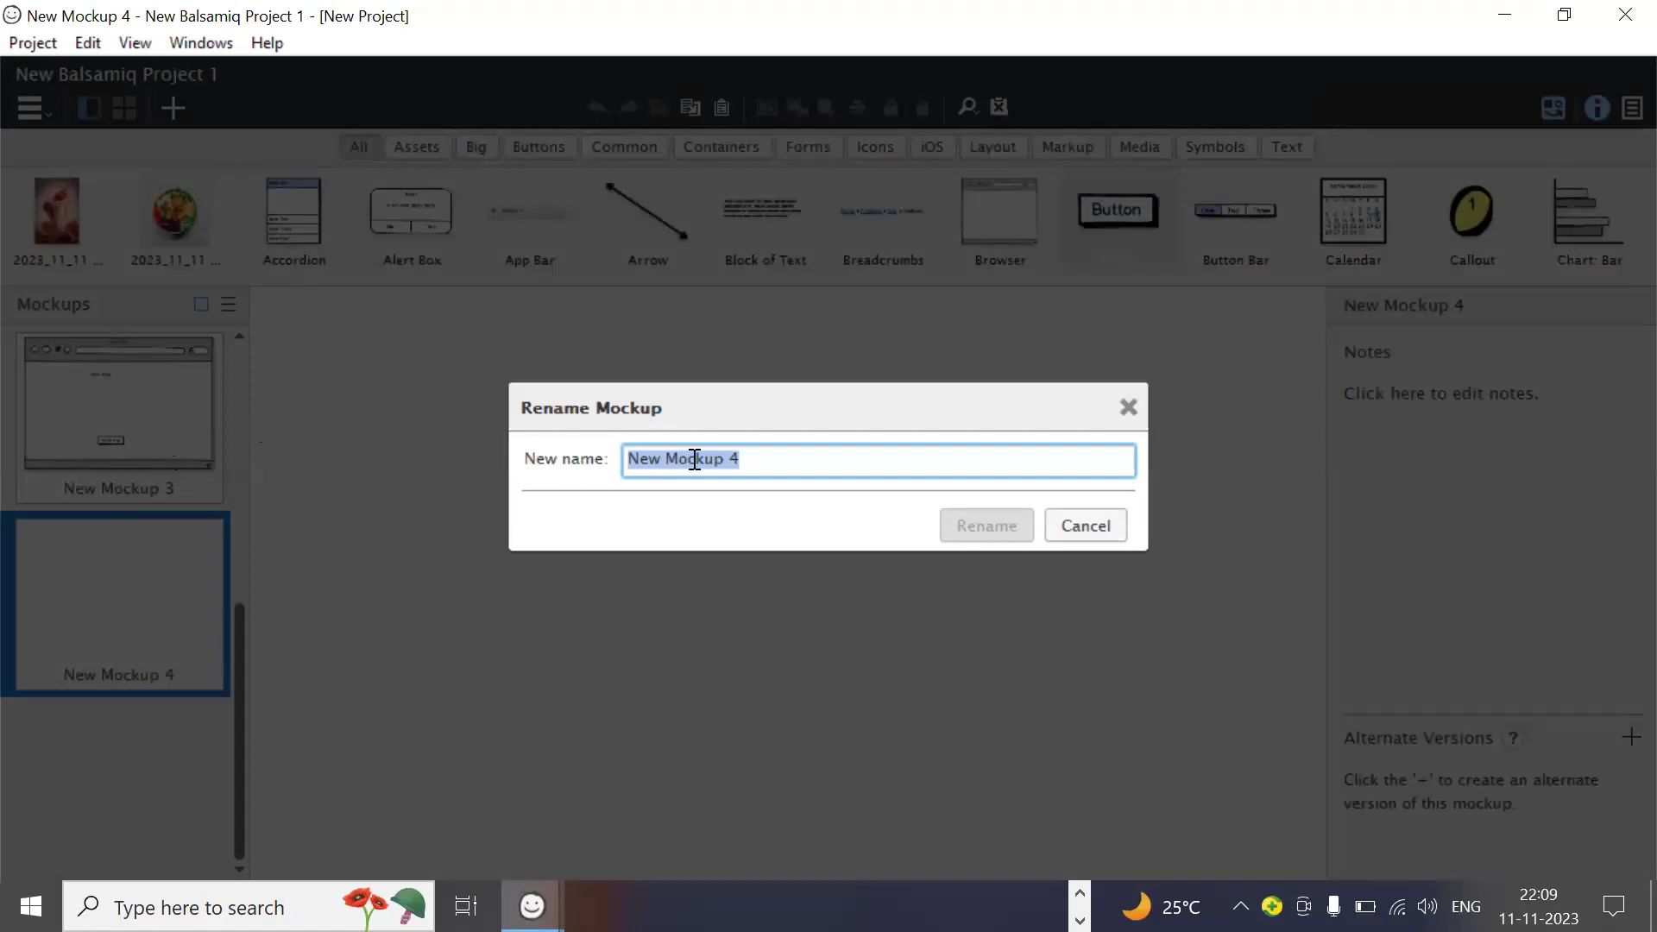
click(1127, 530)
click(197, 440)
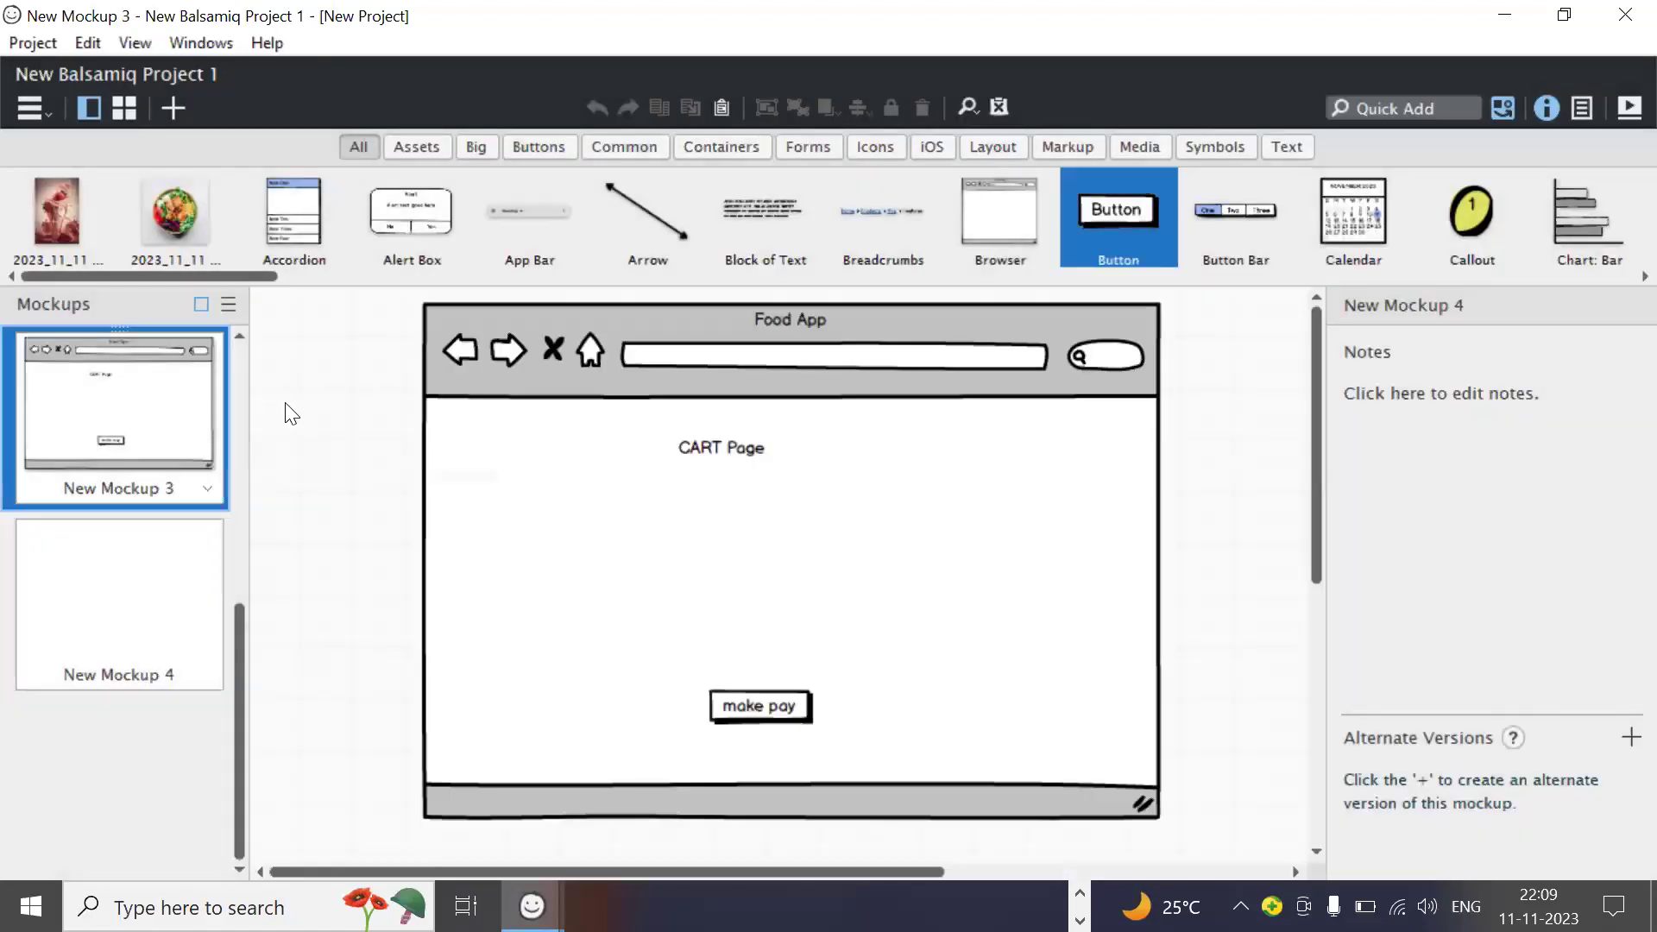
click(613, 437)
shift+click(700, 464)
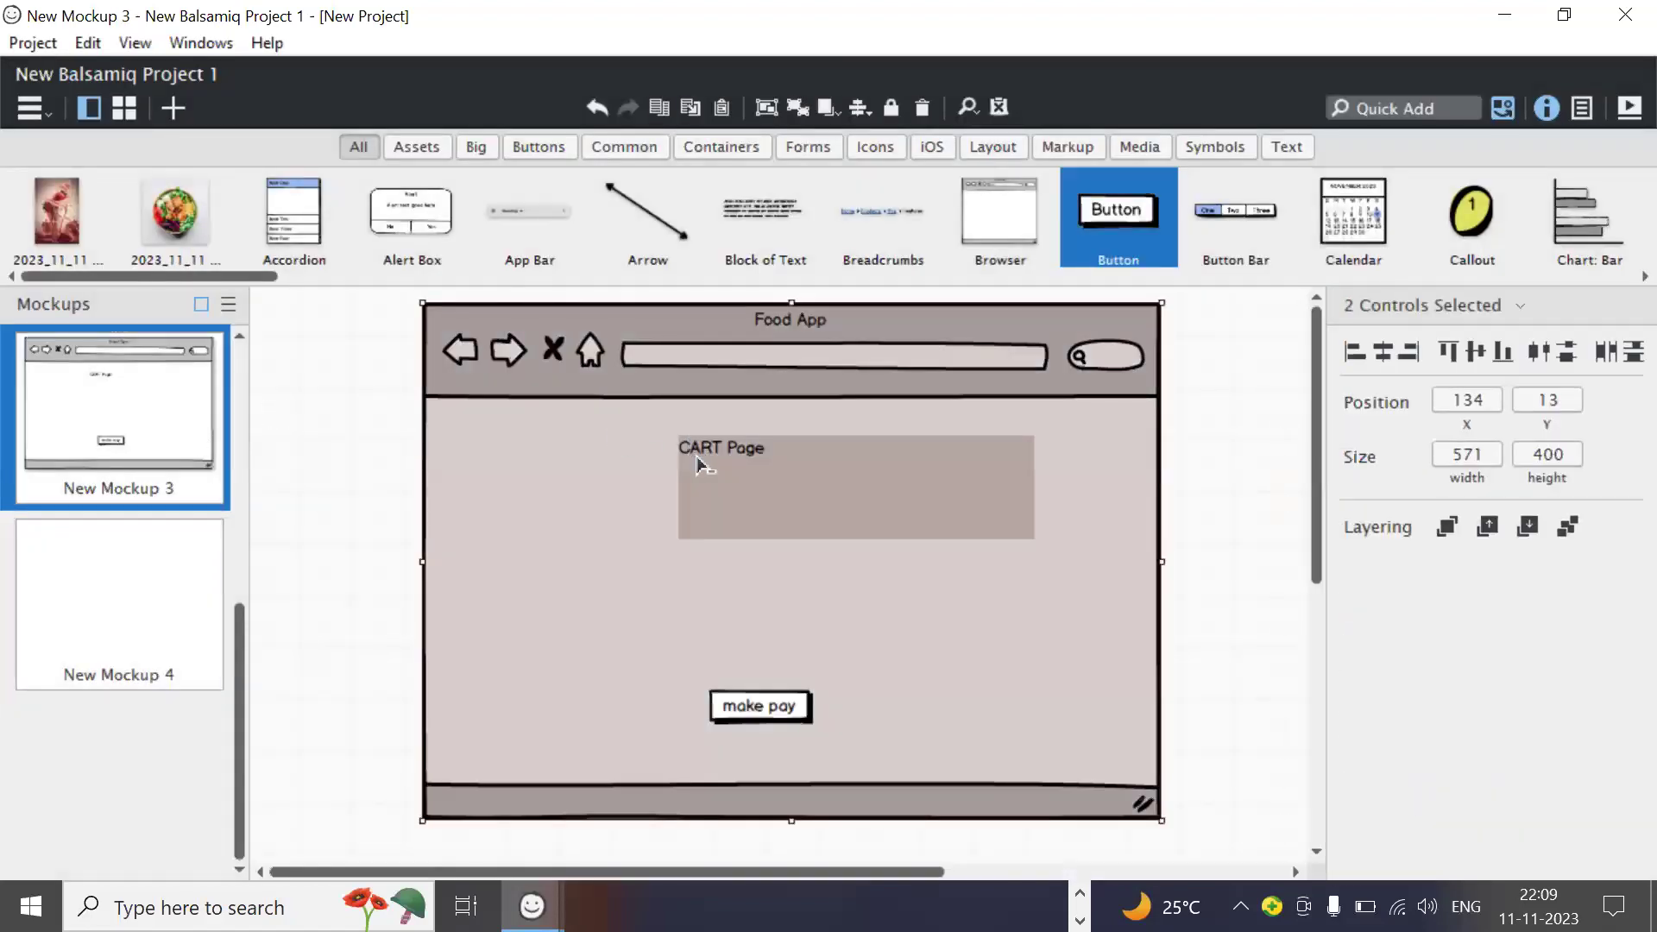
click(144, 647)
key(ctrl+v)
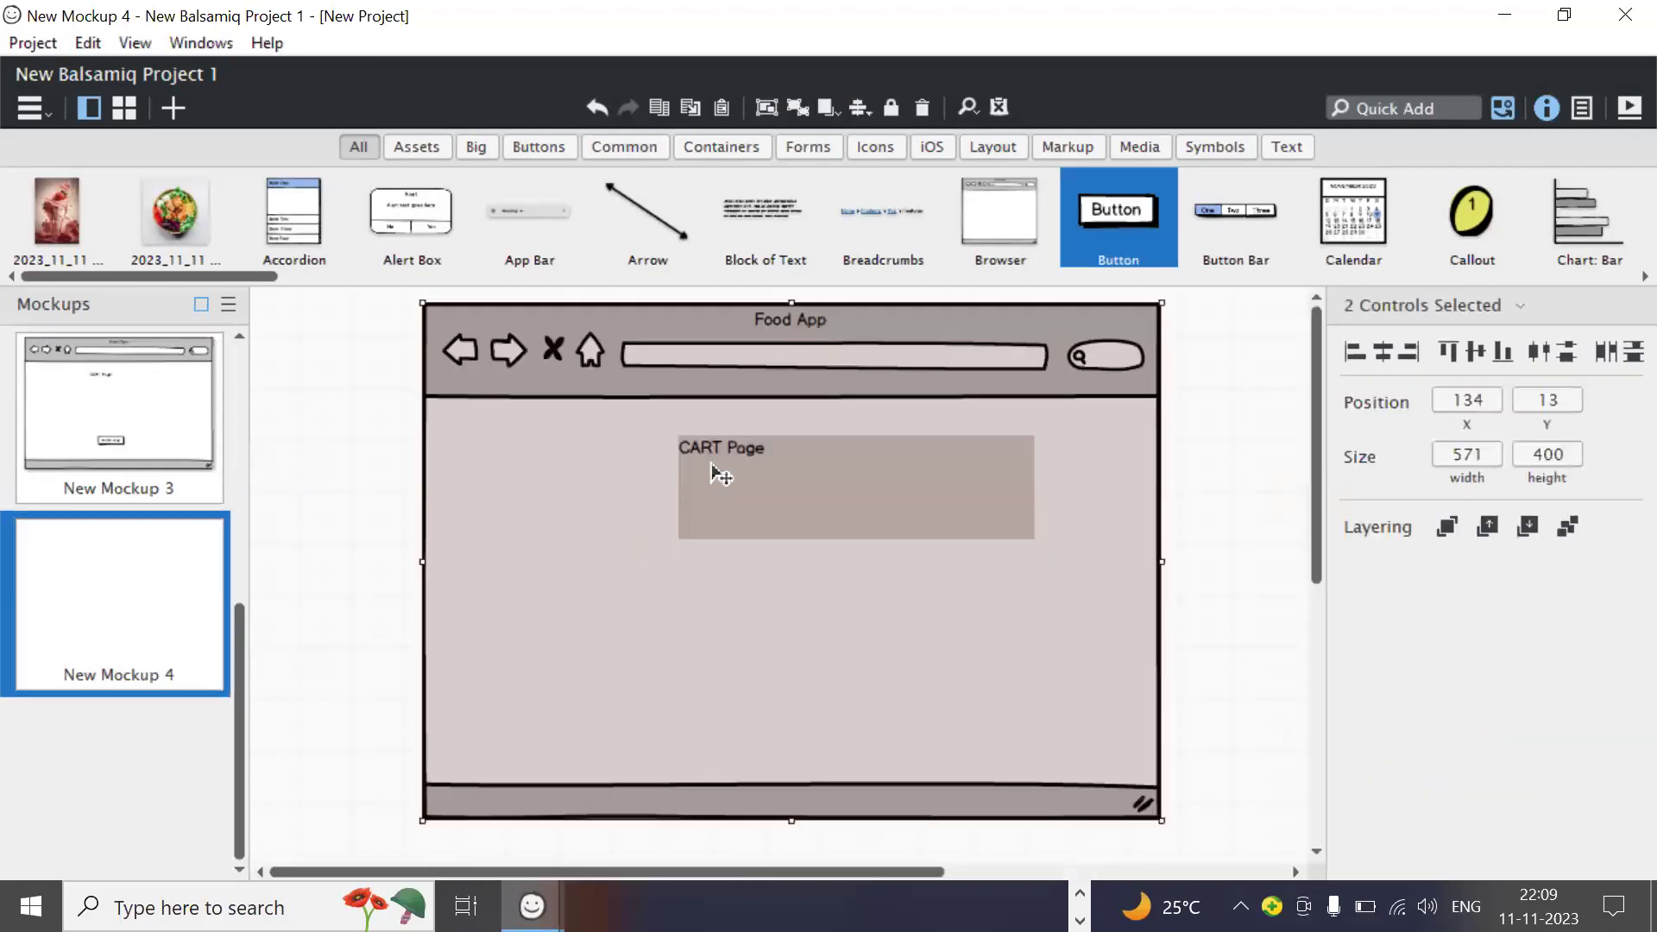
Step: Change the copied text in New Mockup 4 to PAy page and shift it slightly to the right near the page's top
double_click(715, 471)
text(PAY)
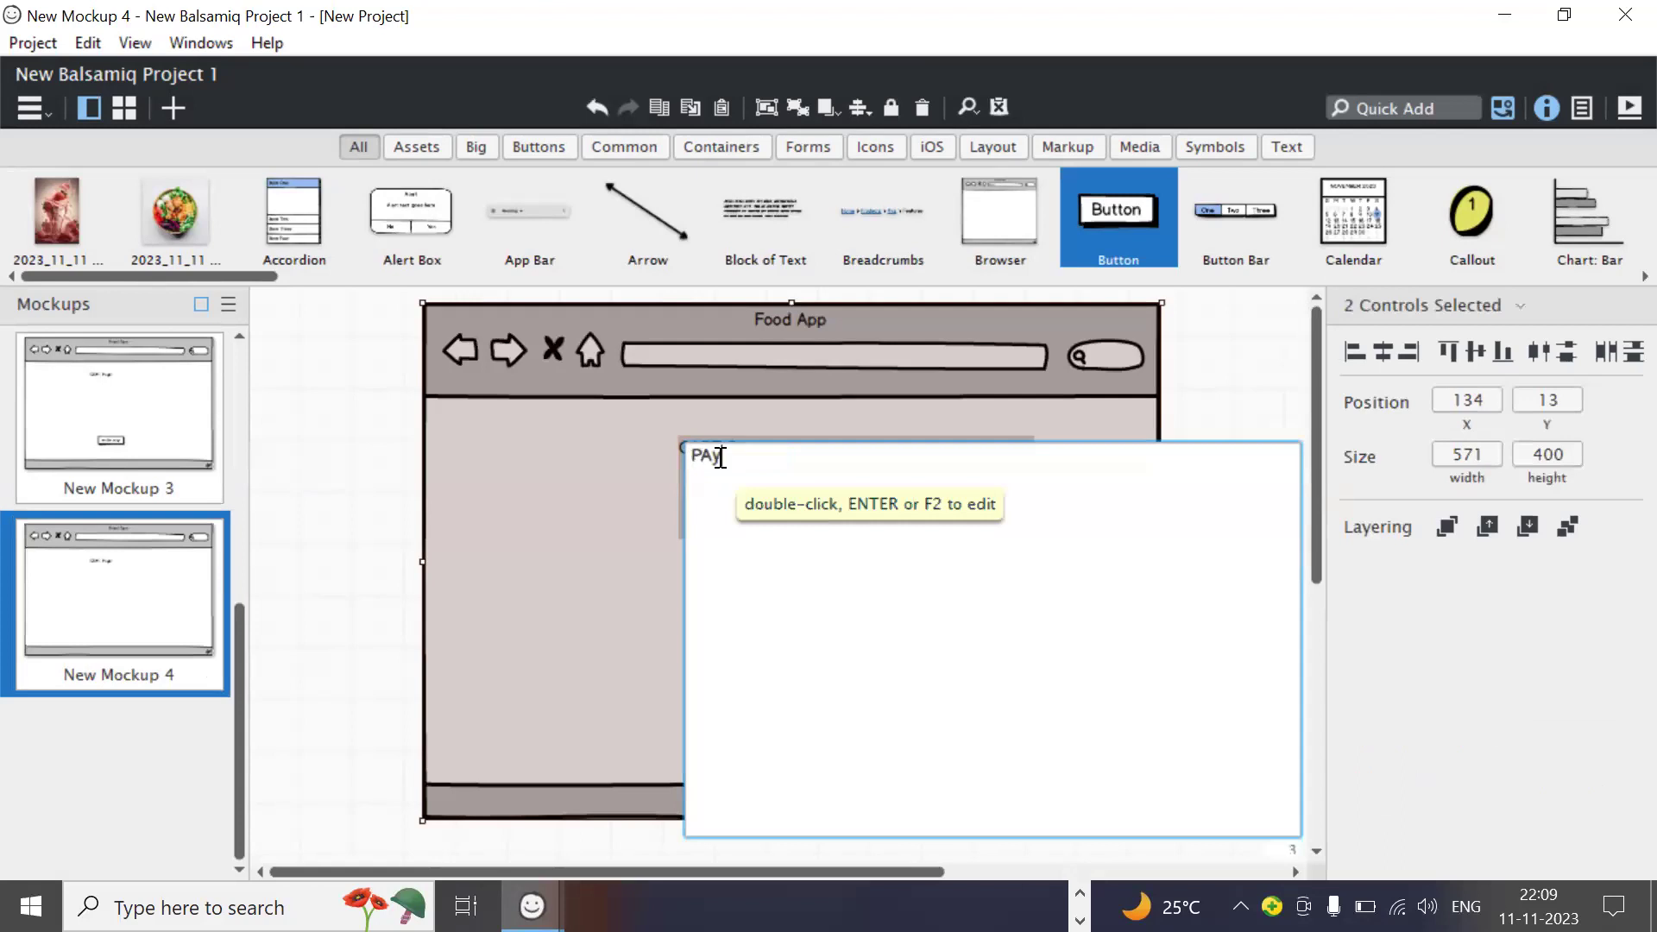
text( pag)
click(1182, 361)
click(1208, 466)
drag(727, 473, 758, 465)
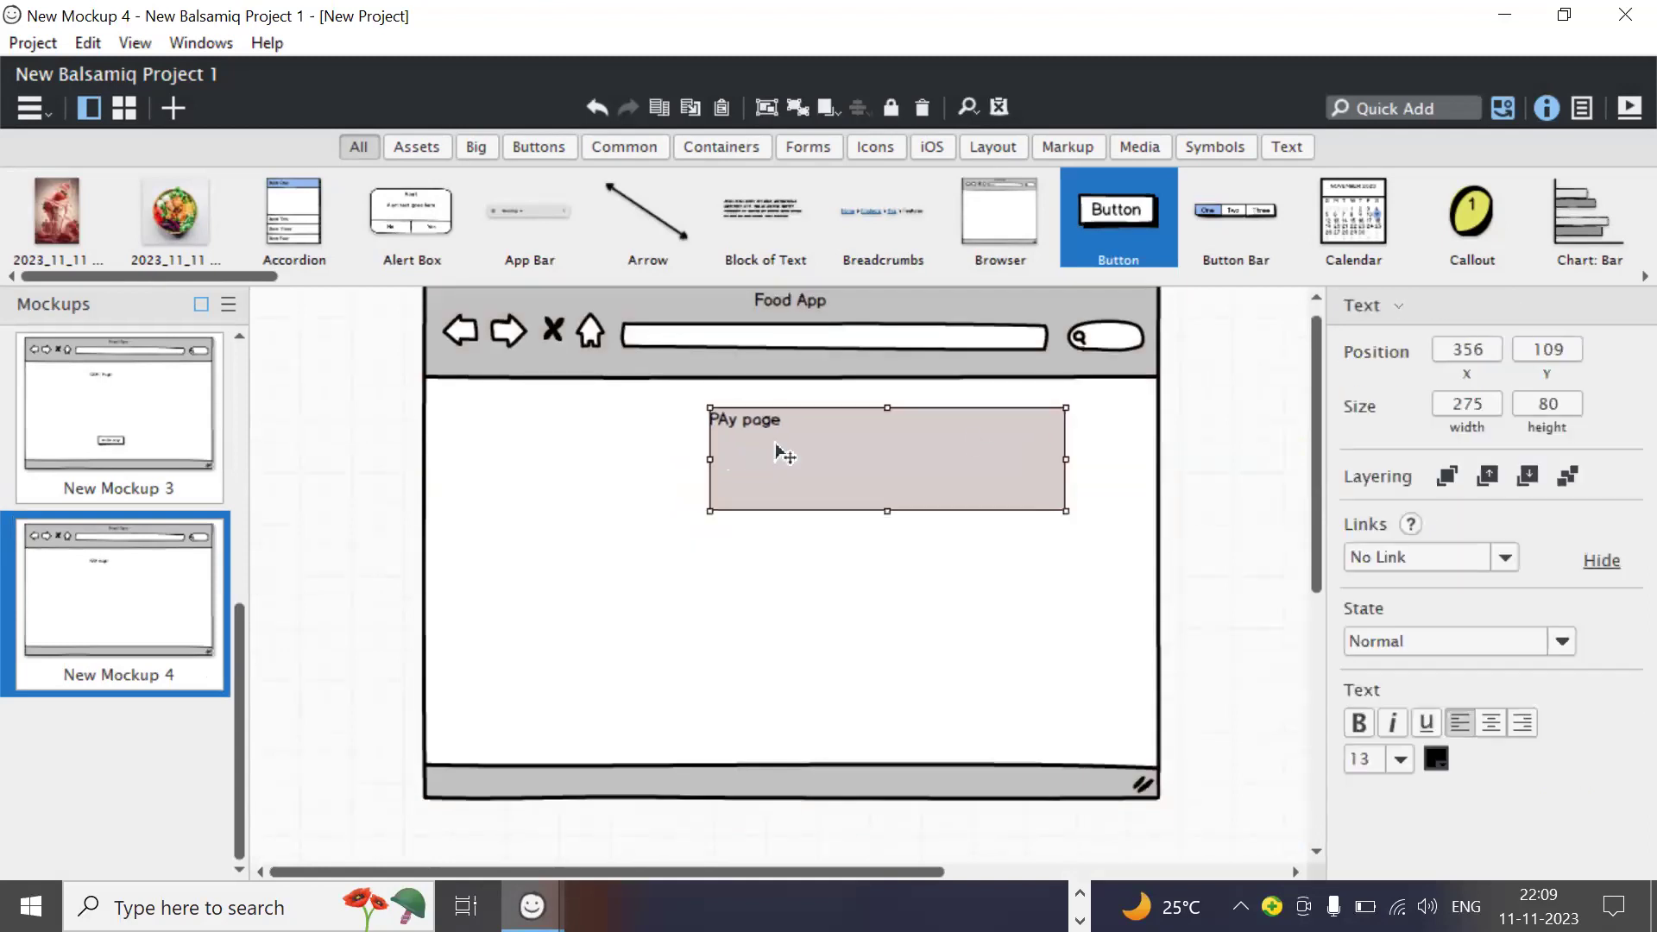
click(1254, 405)
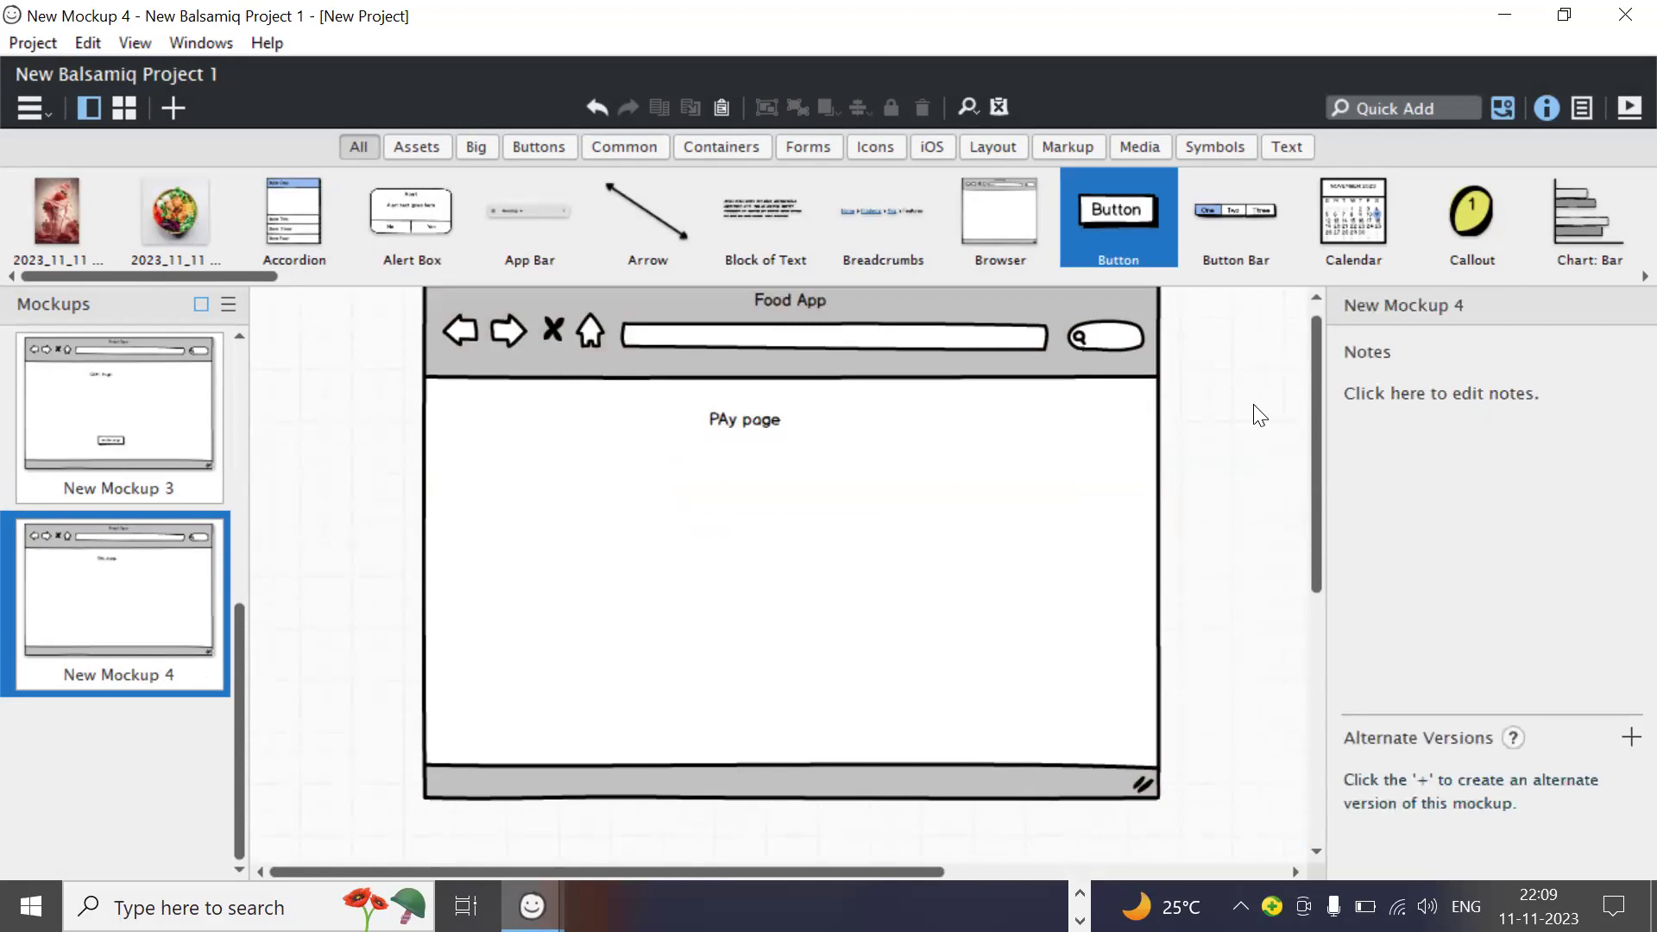
scroll(1112, 524, up, 1)
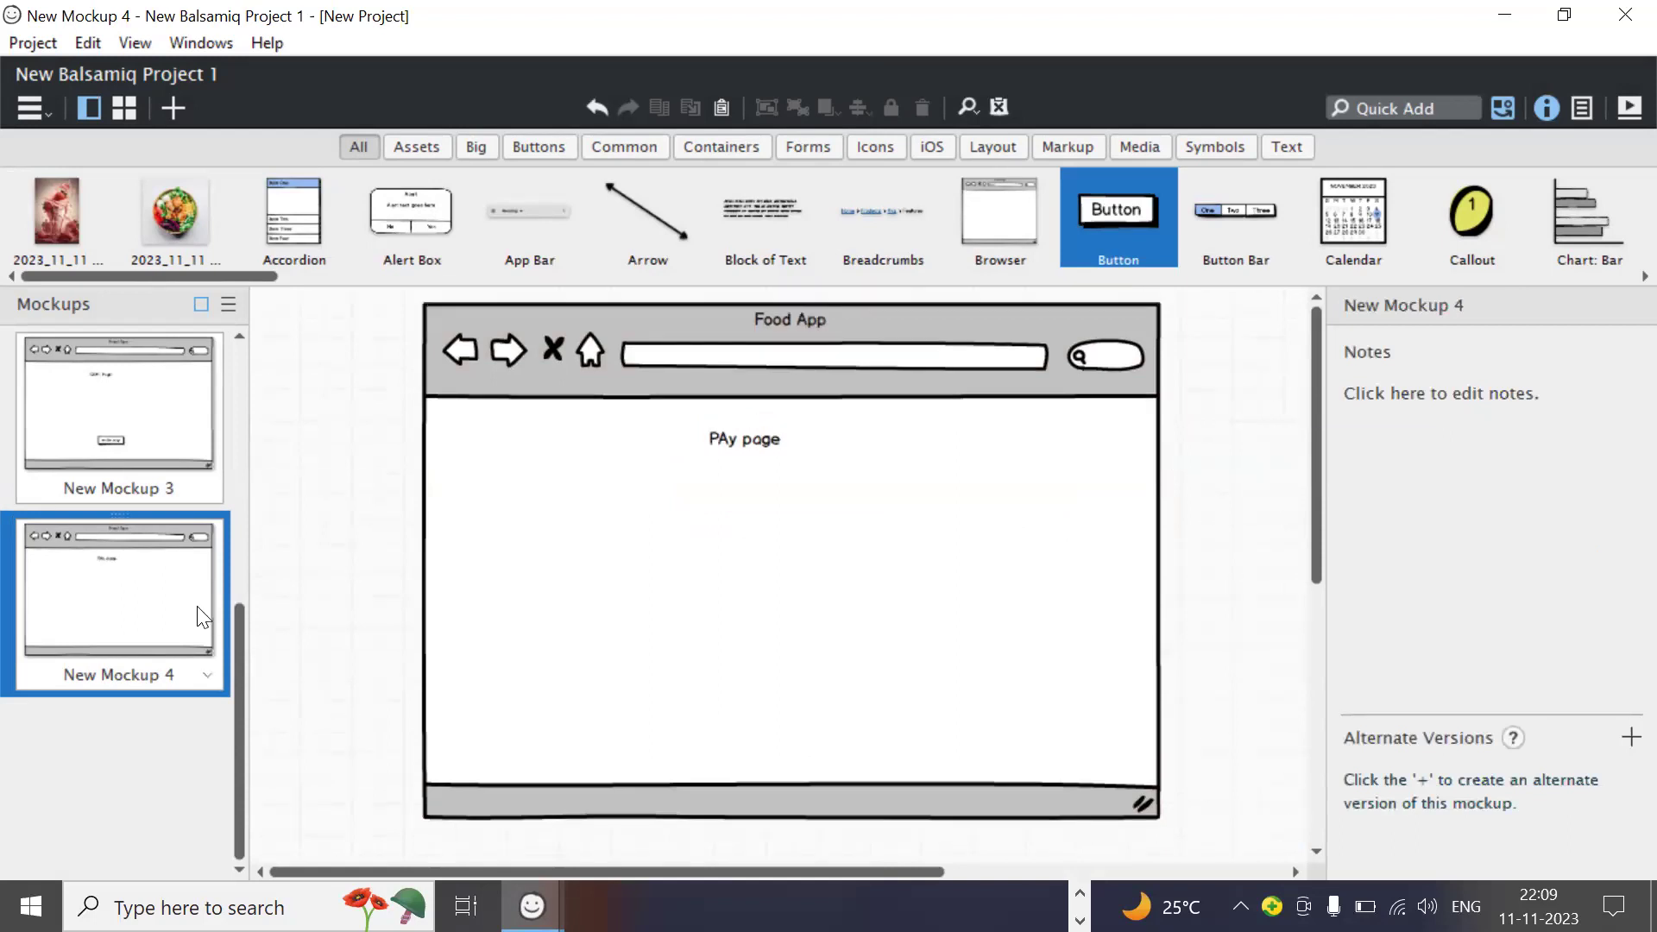
Step: Check which mockup the SUBMIT button on the login page in New Mockup 1 links to
scroll(199, 614, up, 4)
click(187, 450)
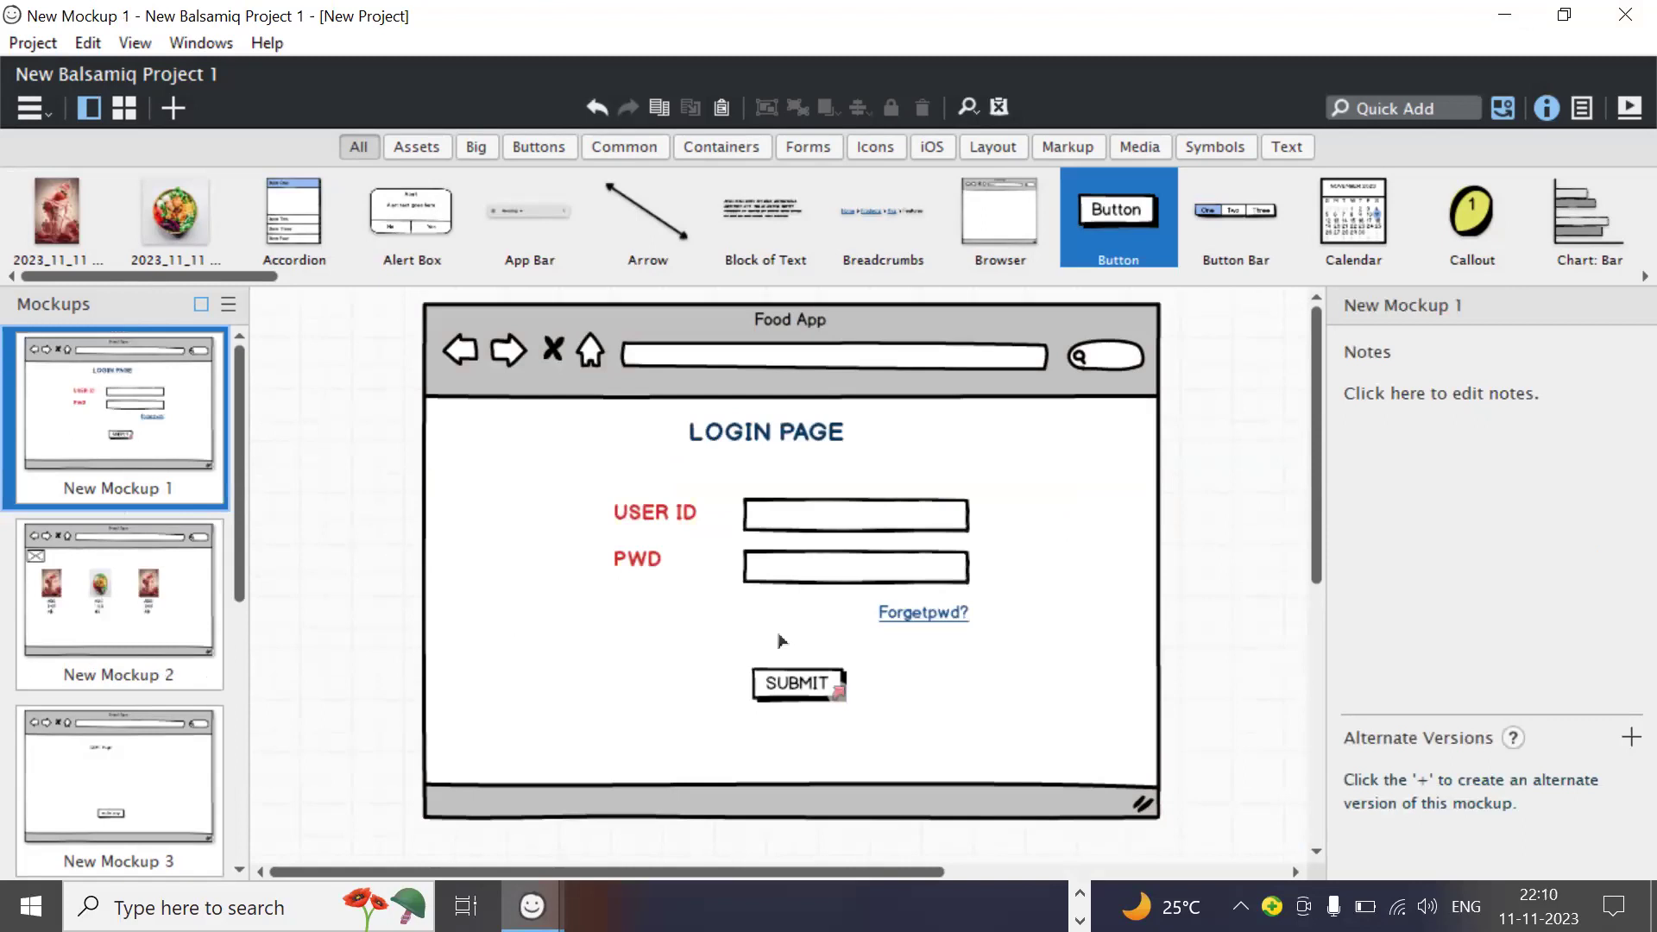
click(787, 688)
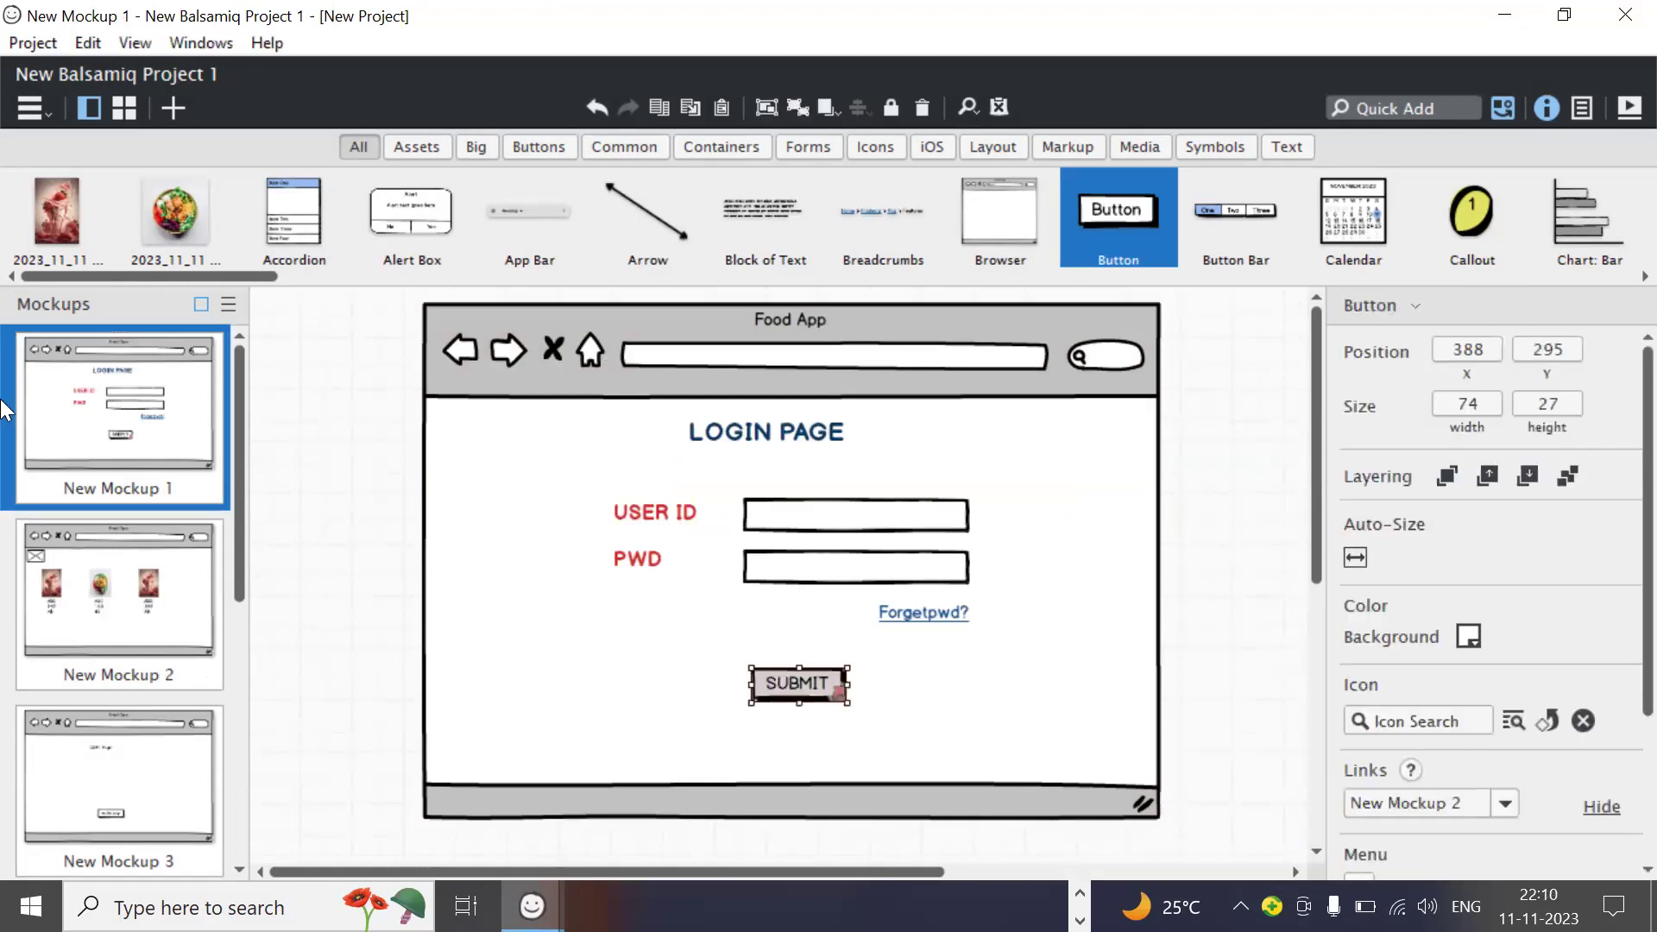
Step: Add an Add to Shopping Cart icon to the product page in New Mockup 2, above and right of the third food picture
click(151, 596)
click(1232, 581)
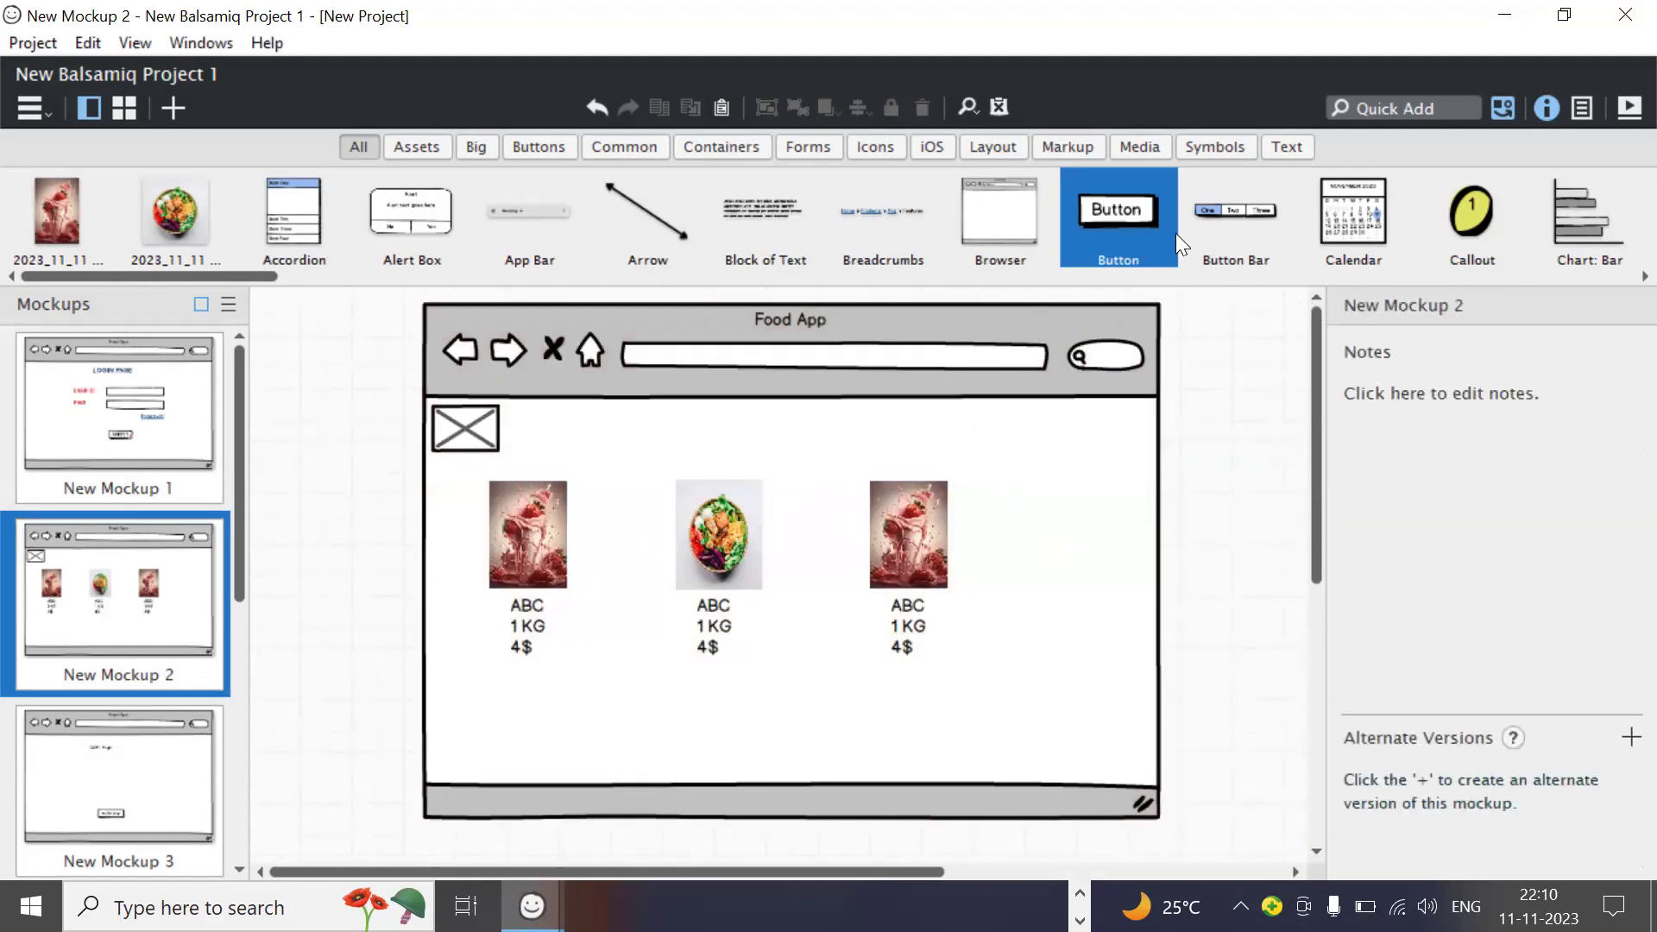
click(1407, 108)
text(cal)
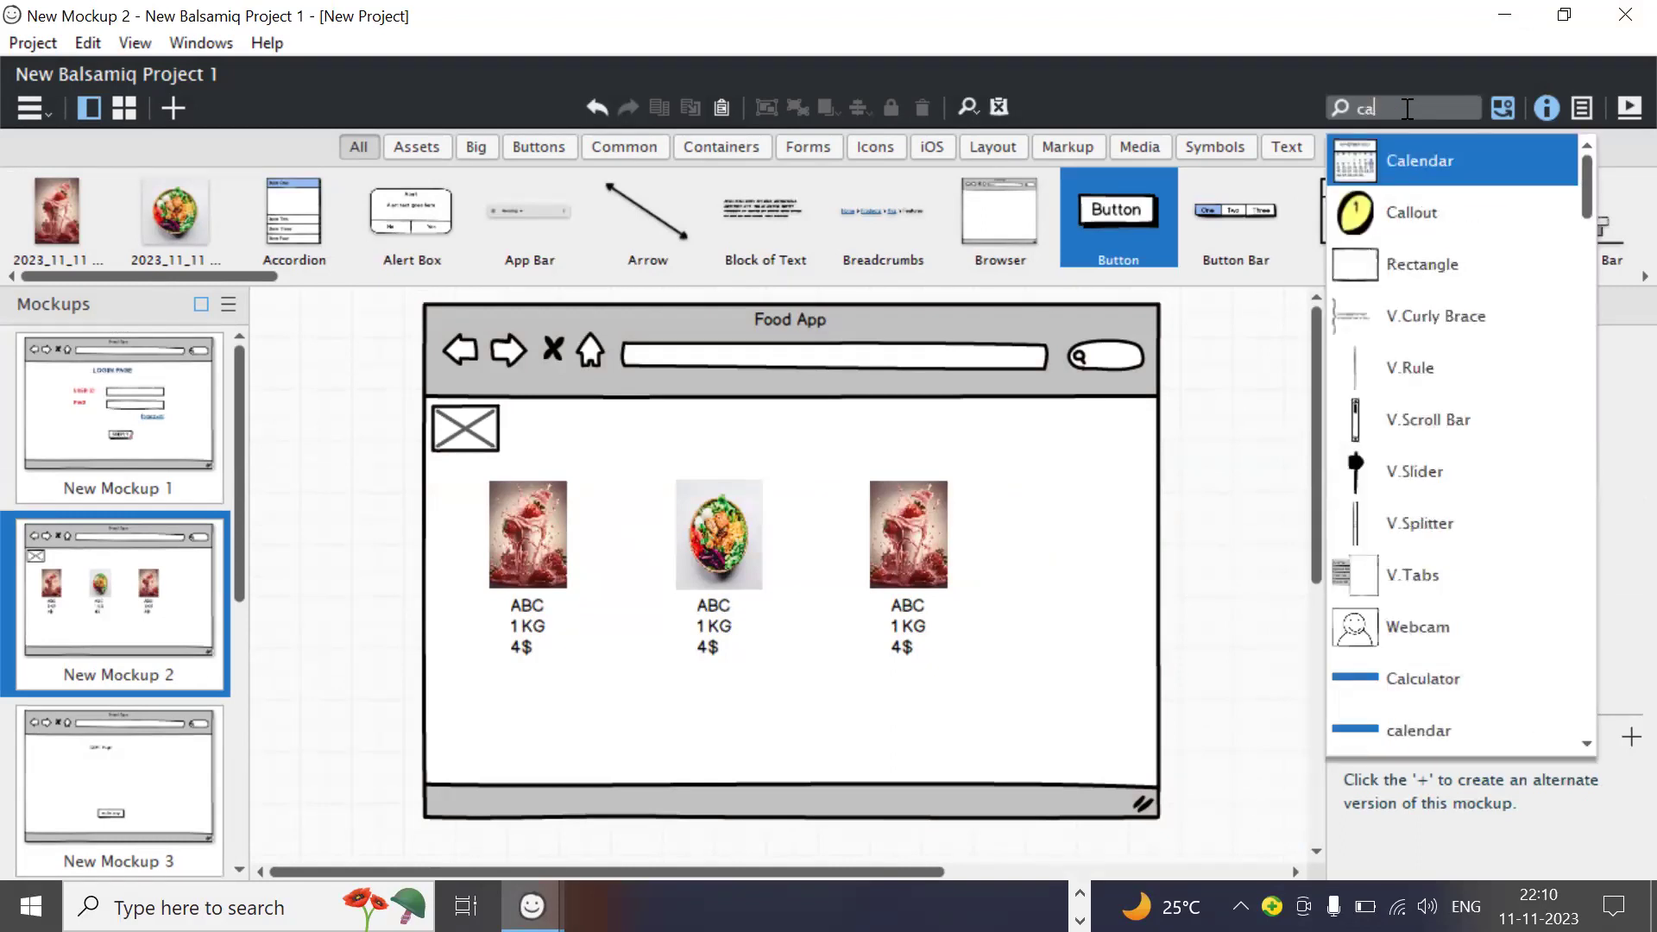
key(BackSpace)
text(rt)
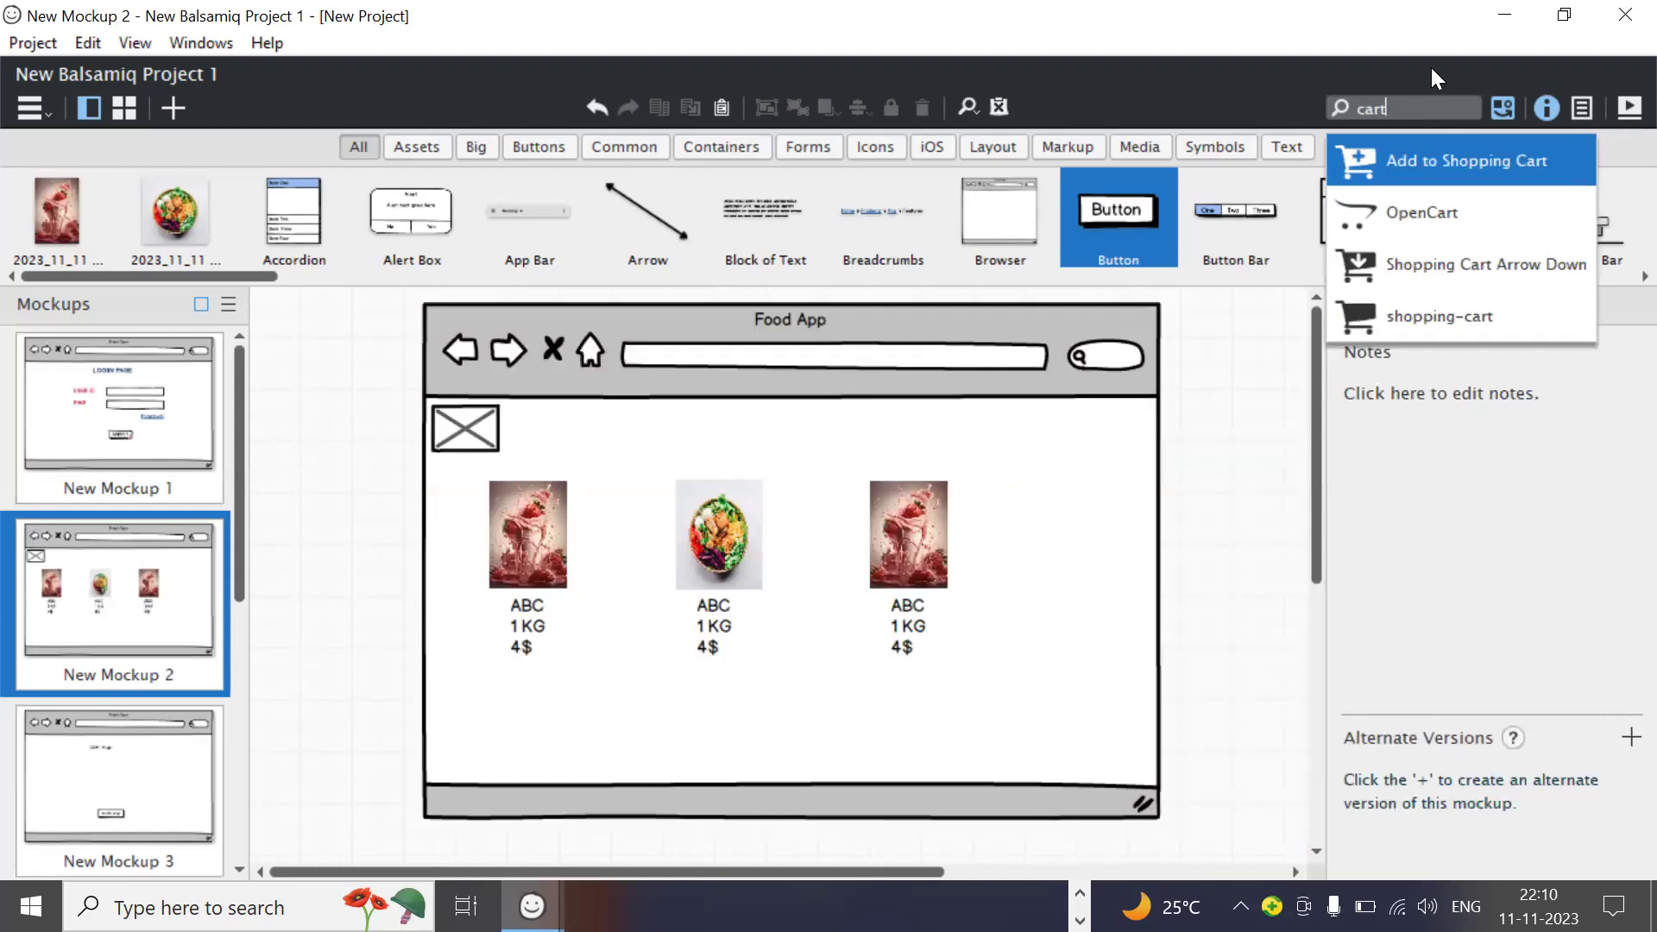
click(1378, 173)
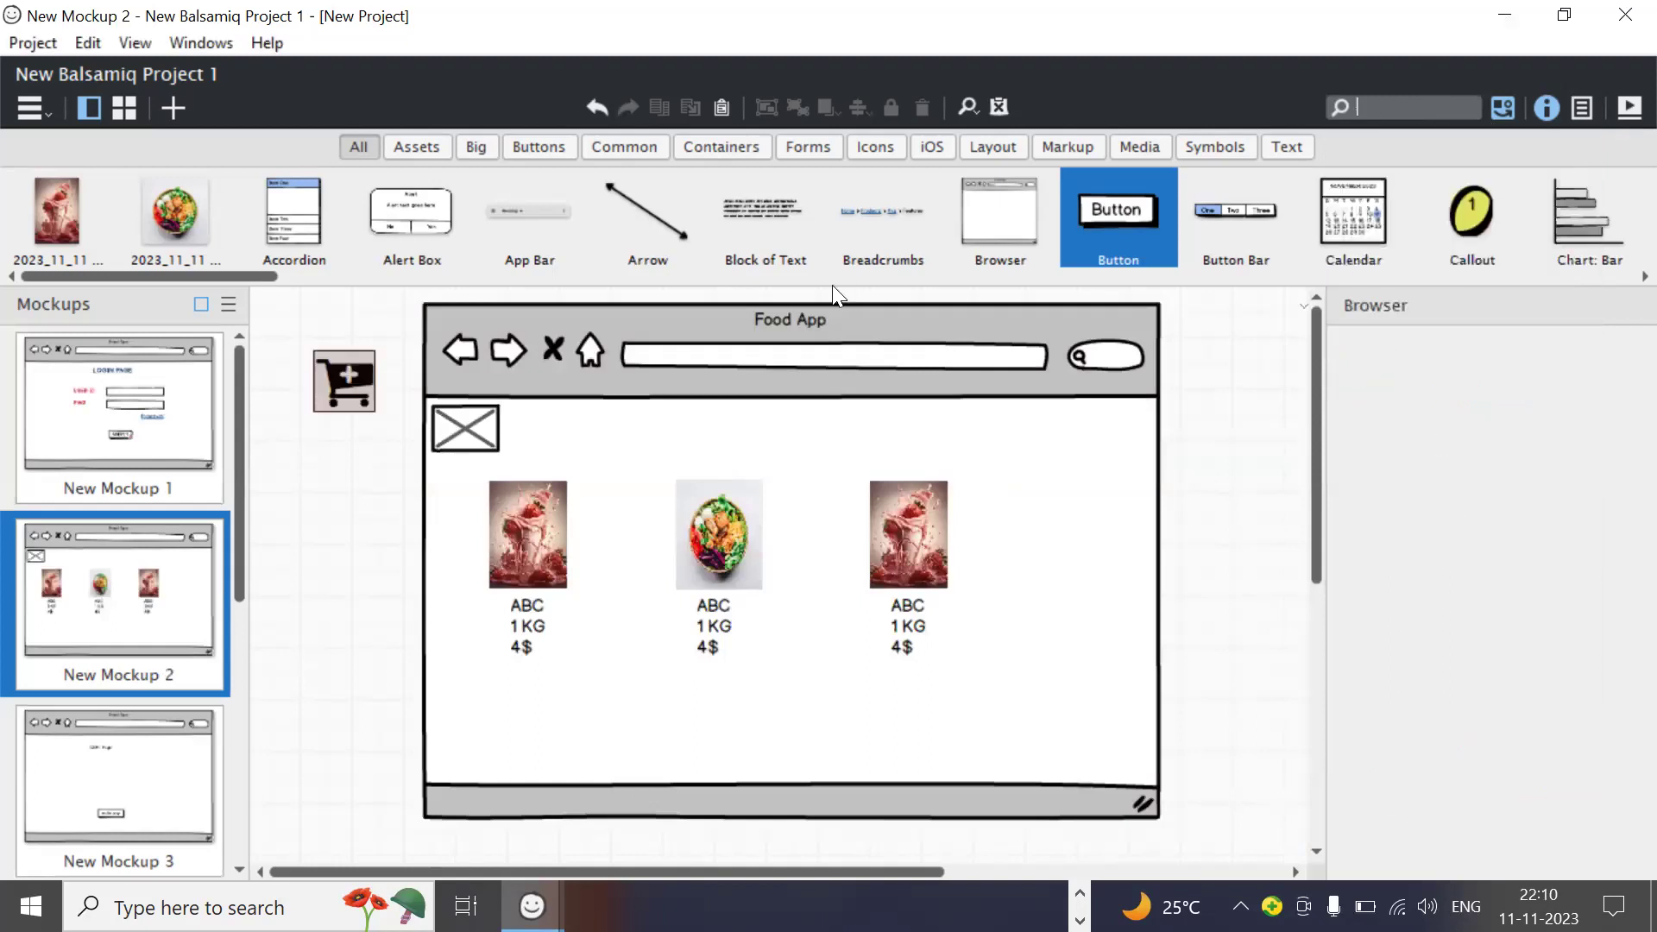
drag(367, 393, 1001, 449)
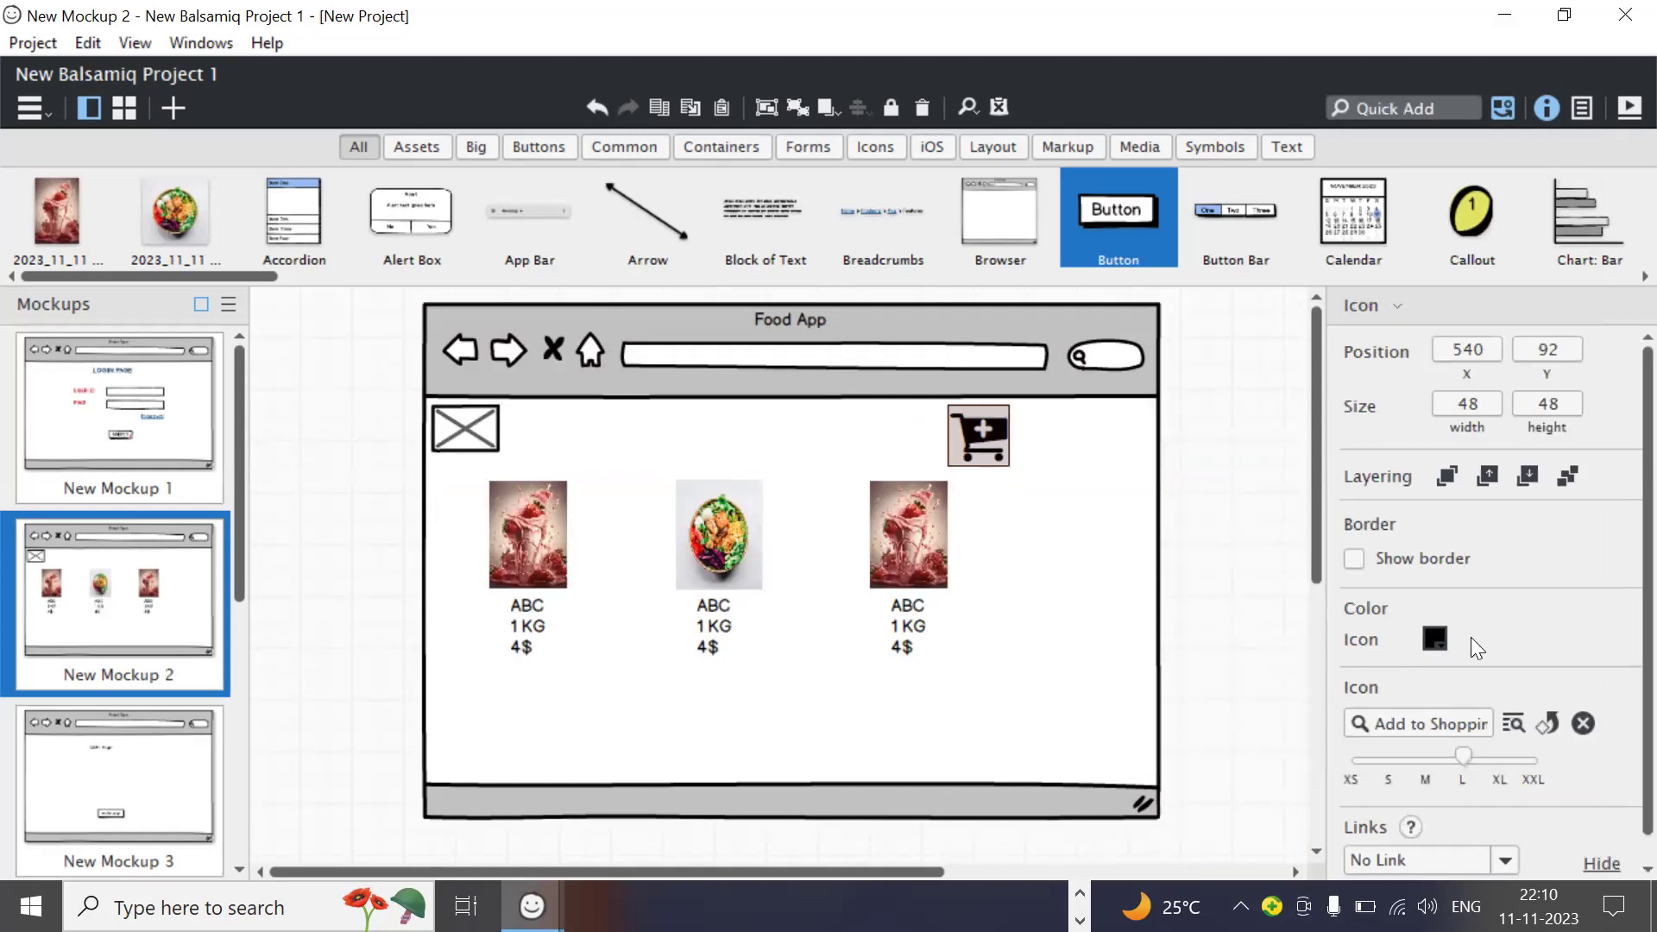
Step: Reduce the cart icon on the product page to size S and shift it slightly to the right
click(1391, 761)
drag(964, 426, 1004, 434)
click(1220, 469)
Step: Link the cart icon on the product page to New Mockup 3
click(1003, 428)
scroll(1457, 531, down, 2)
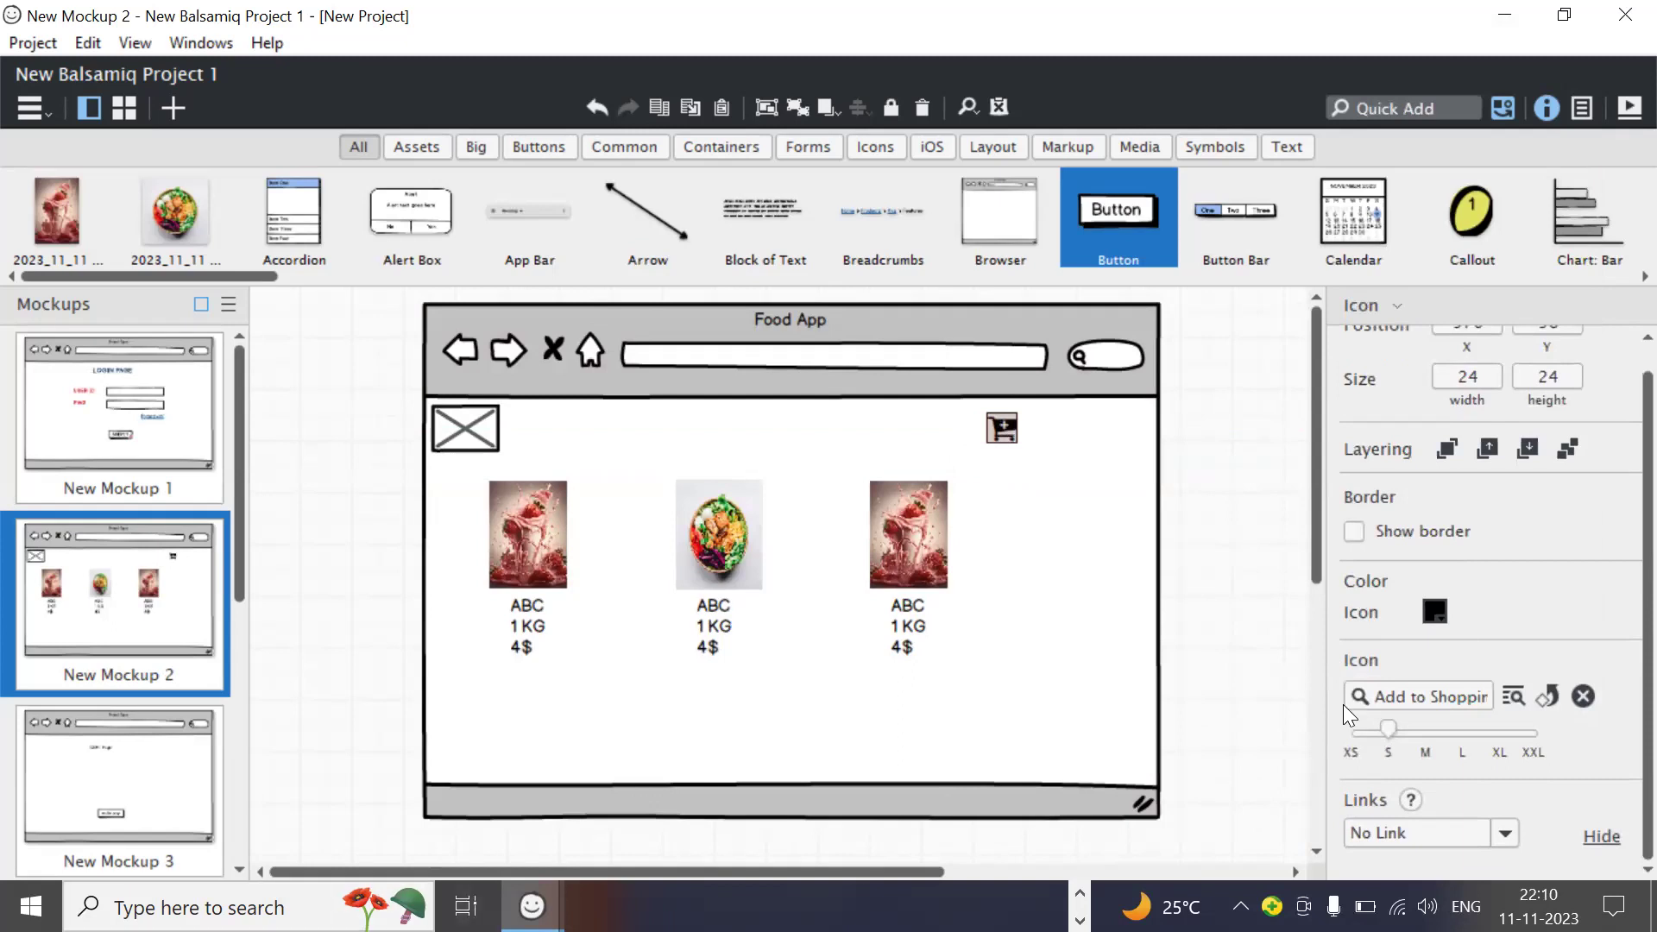
click(1398, 832)
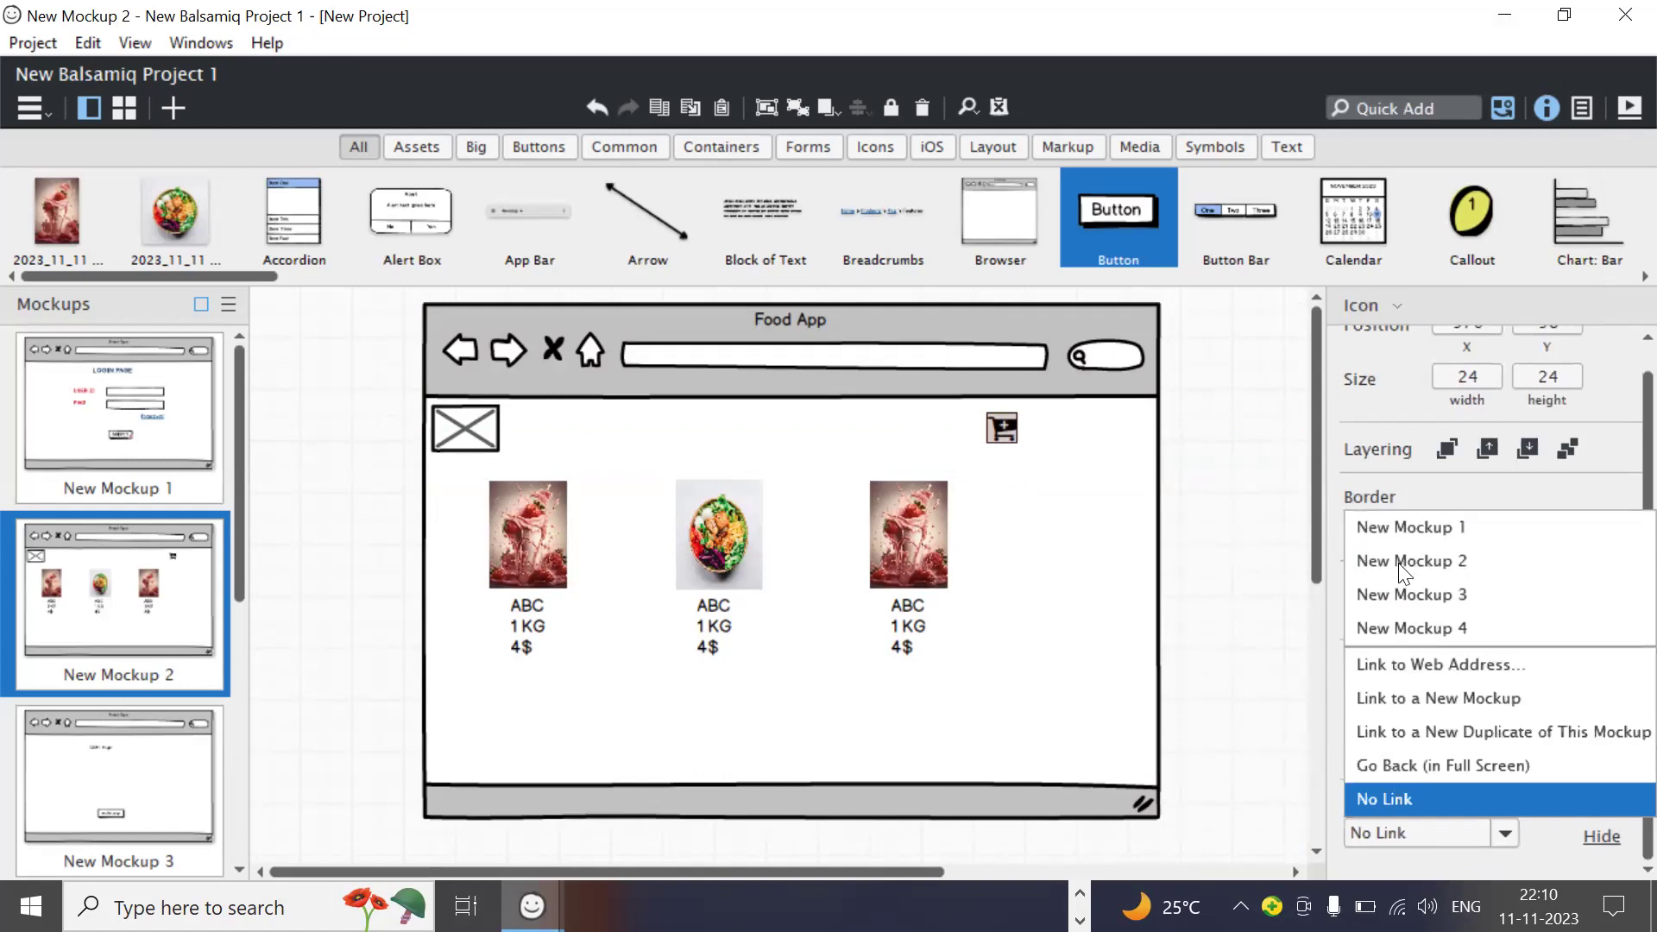
click(1432, 592)
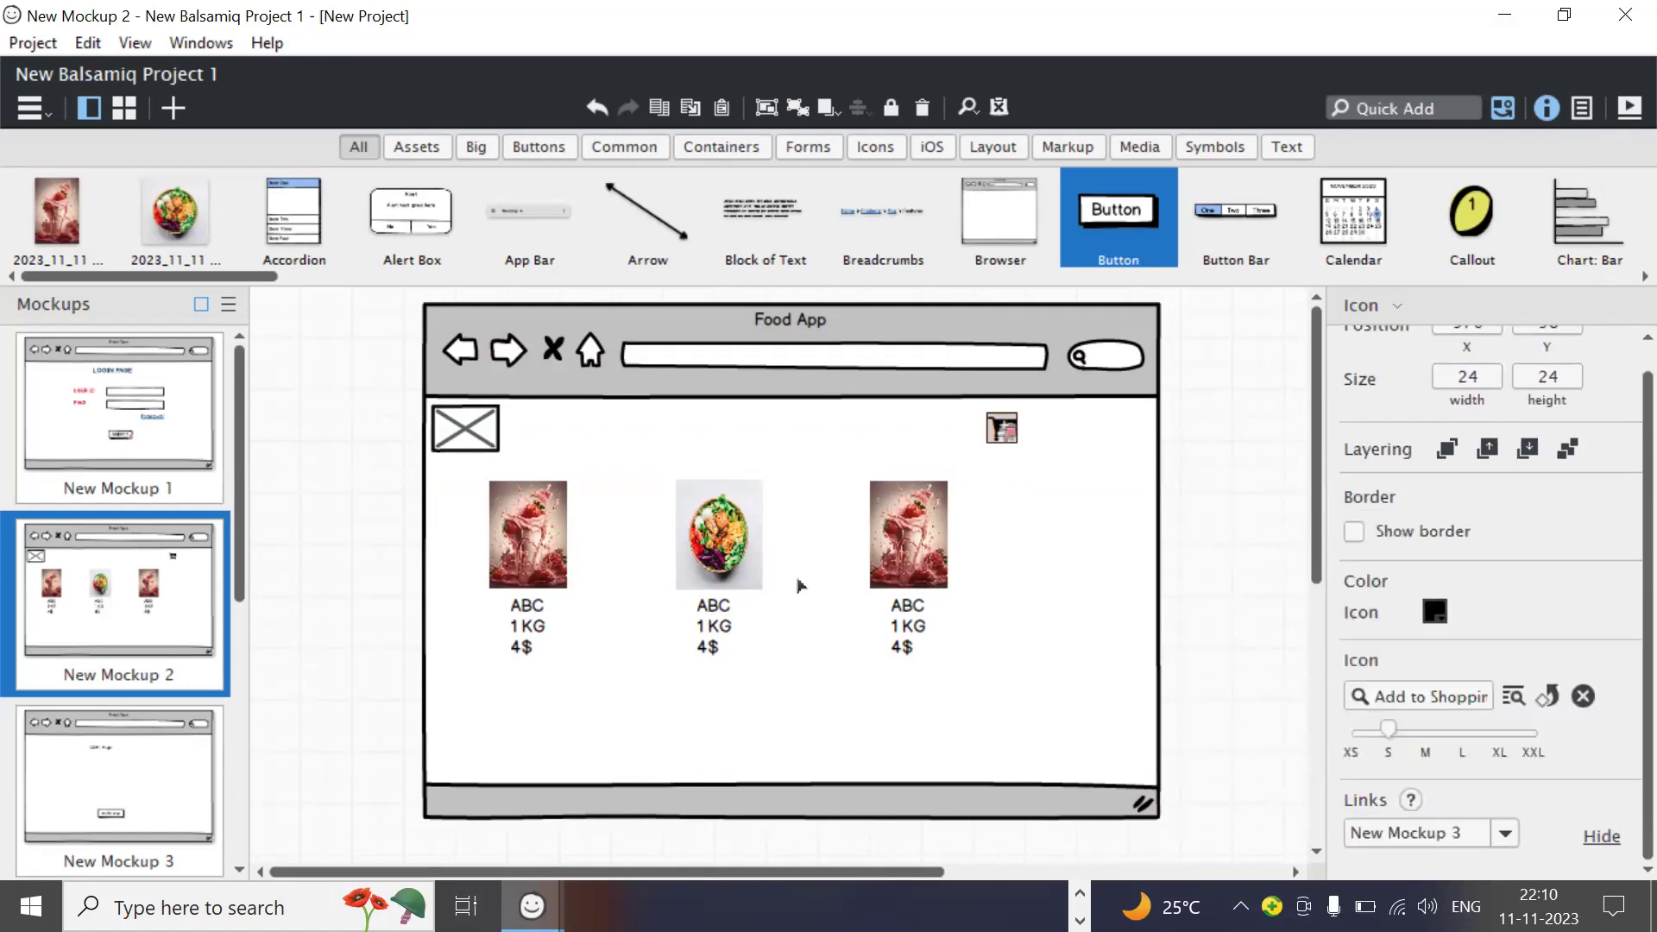
Step: Link the make pay button on the cart page in New Mockup 3 to New Mockup 4
click(159, 718)
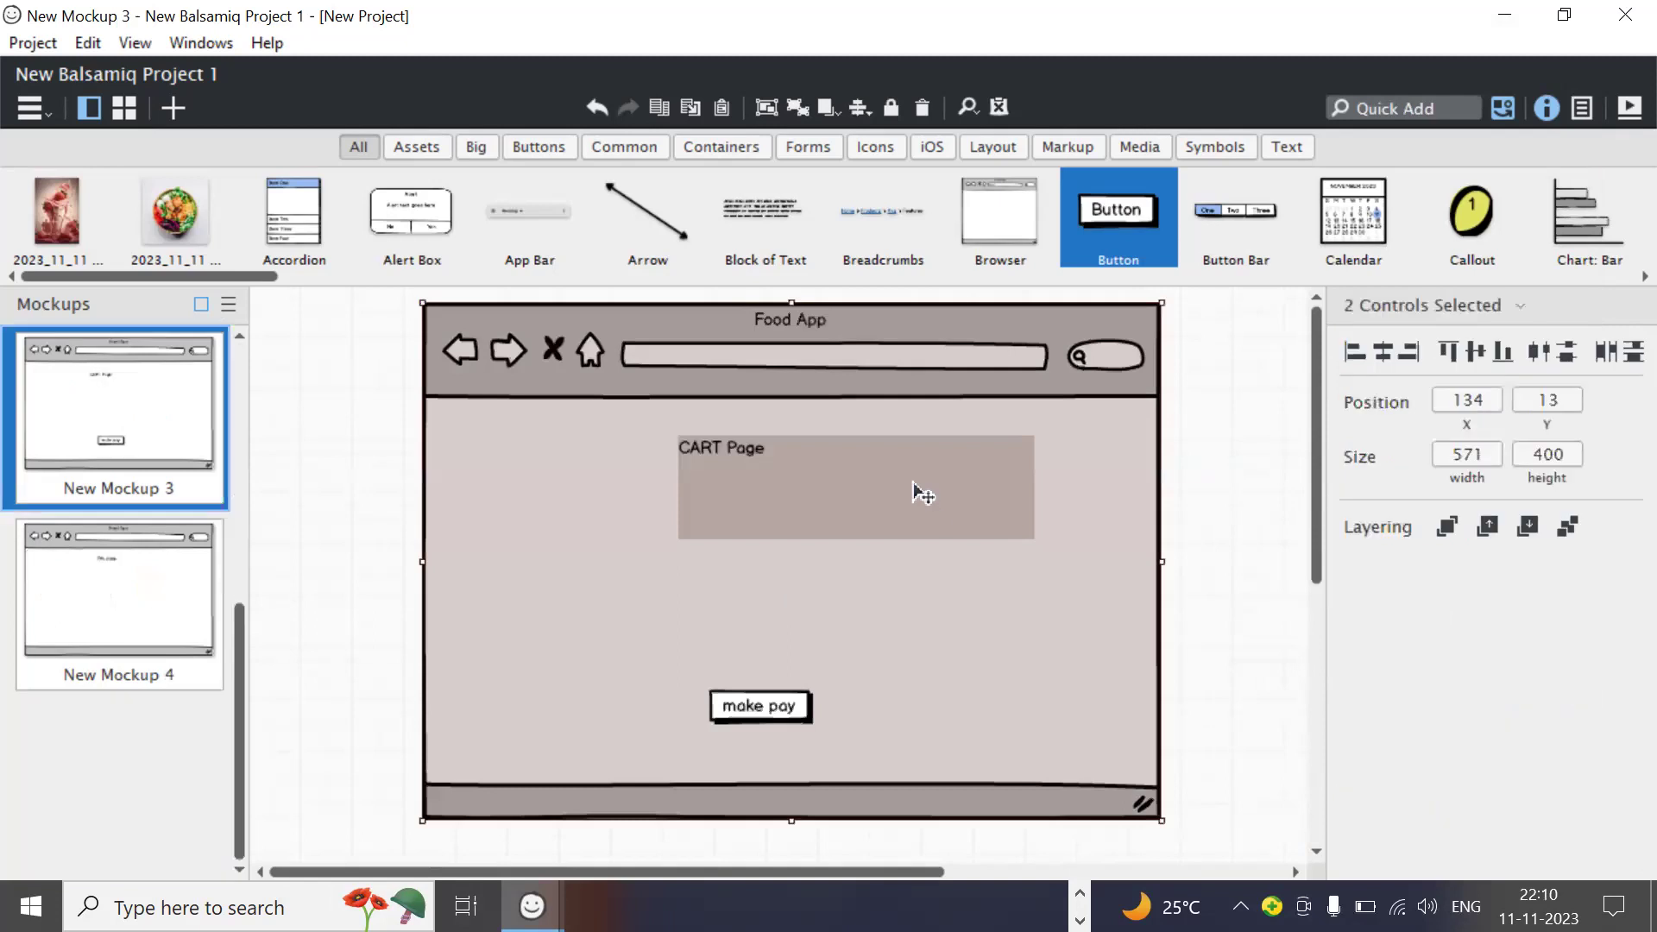
click(760, 716)
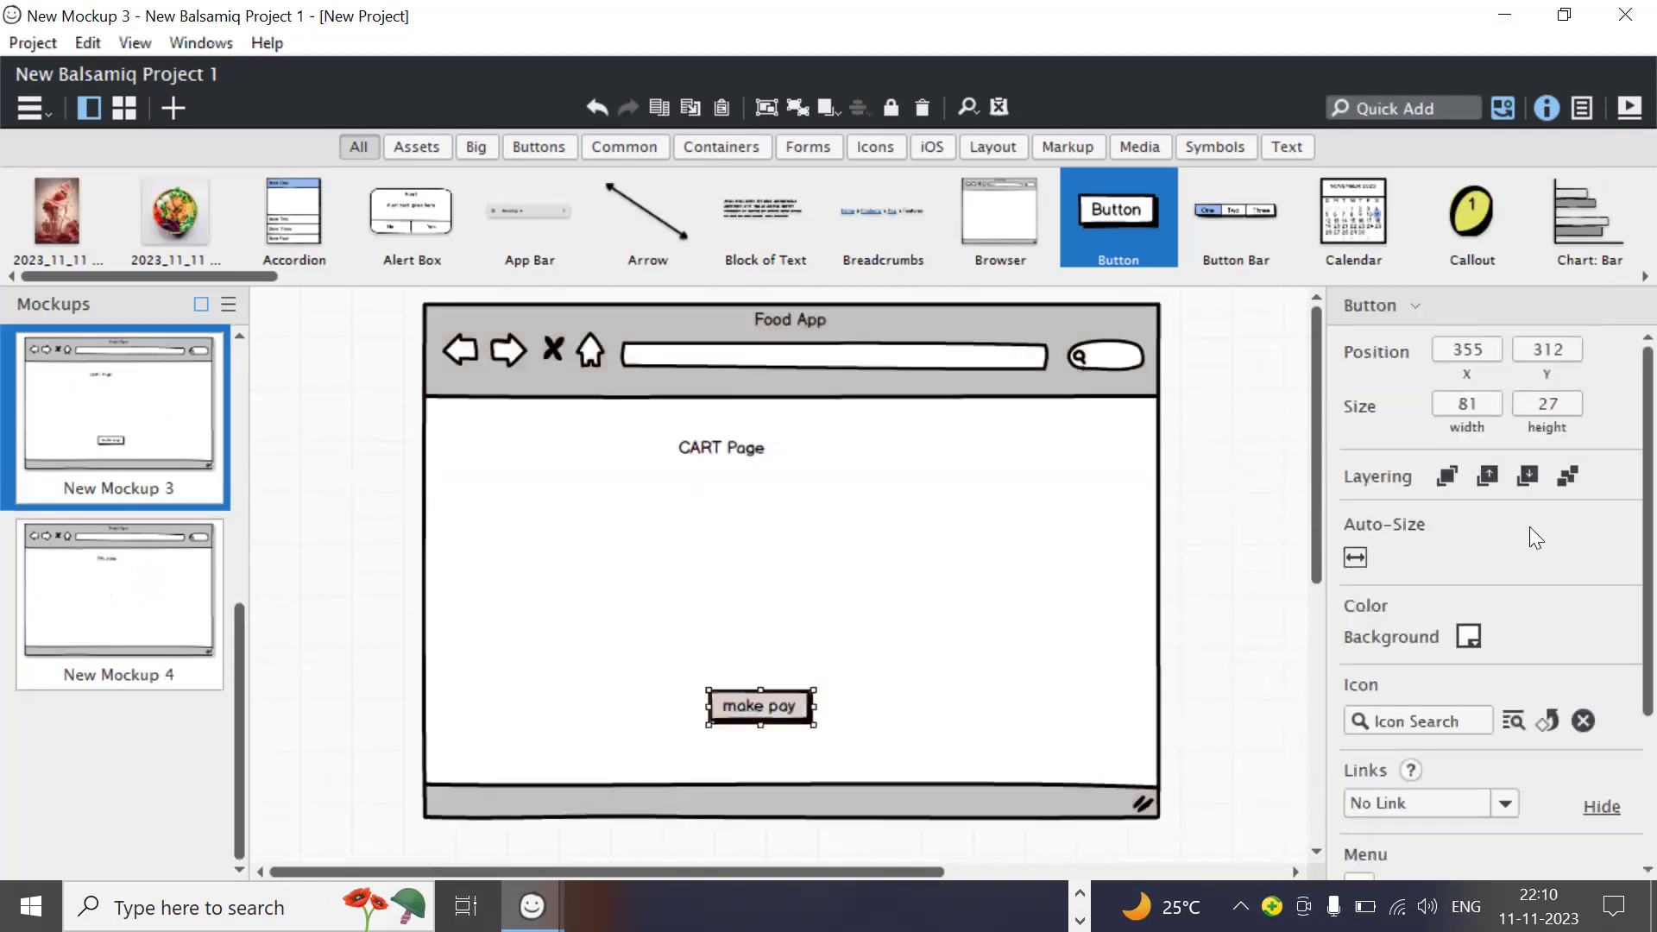
scroll(1530, 527, down, 1)
click(1496, 757)
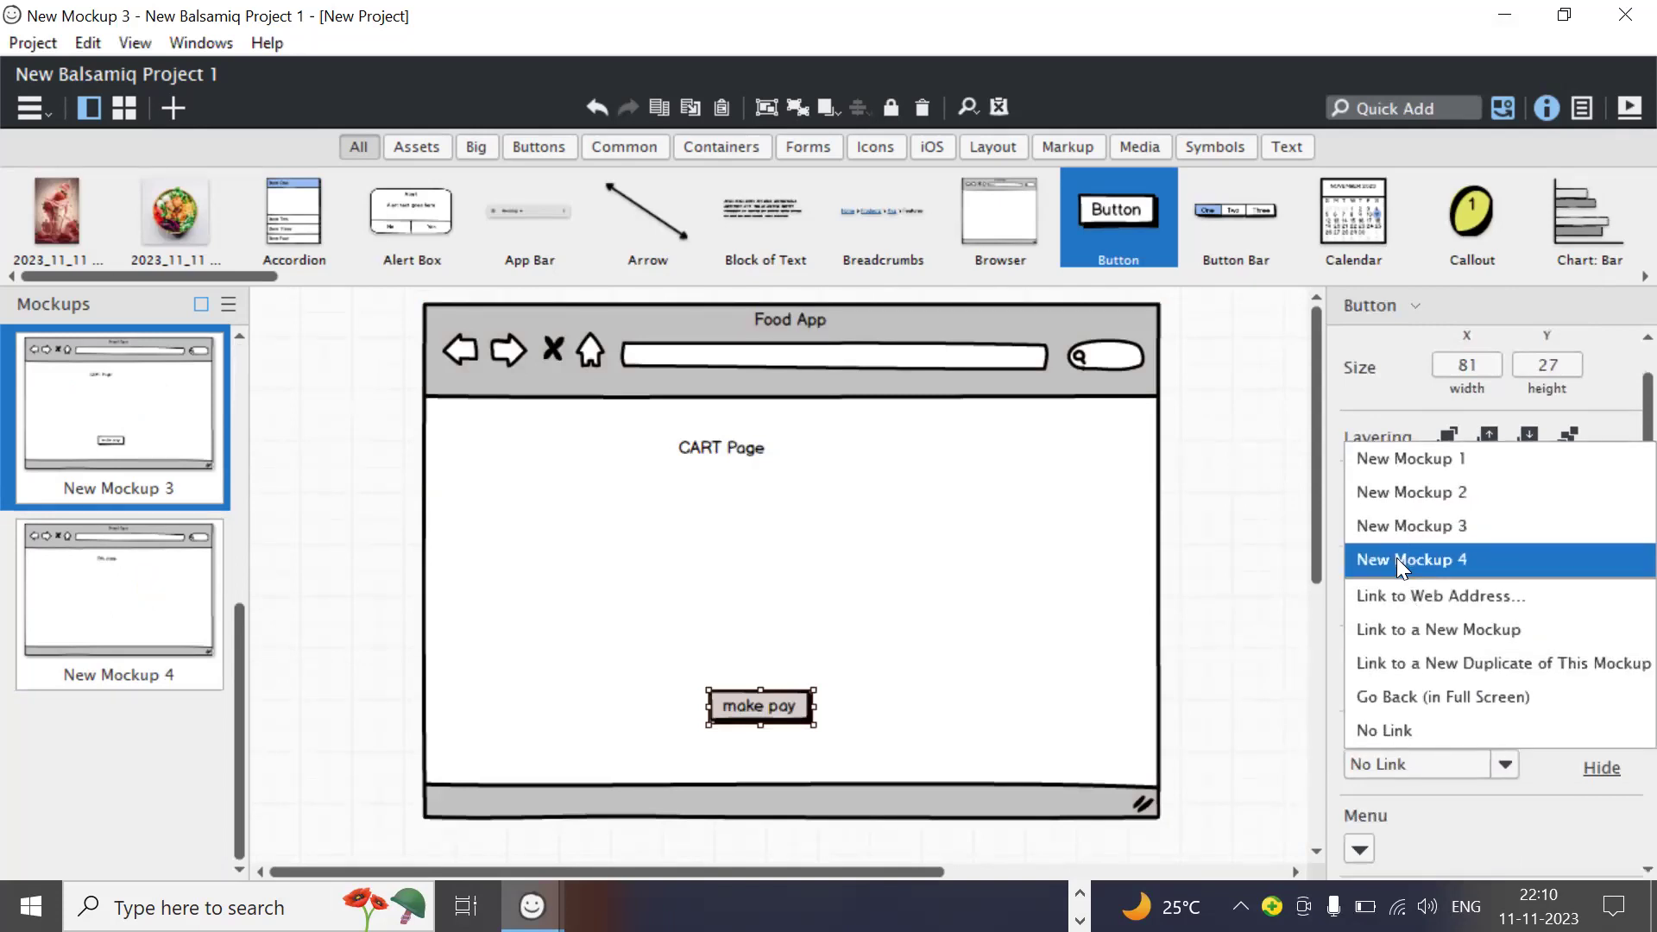
click(1397, 558)
Step: Look over the pay page, then start the full-screen preview from New Mockup 1 and point out the USER ID and PWD fields
click(164, 628)
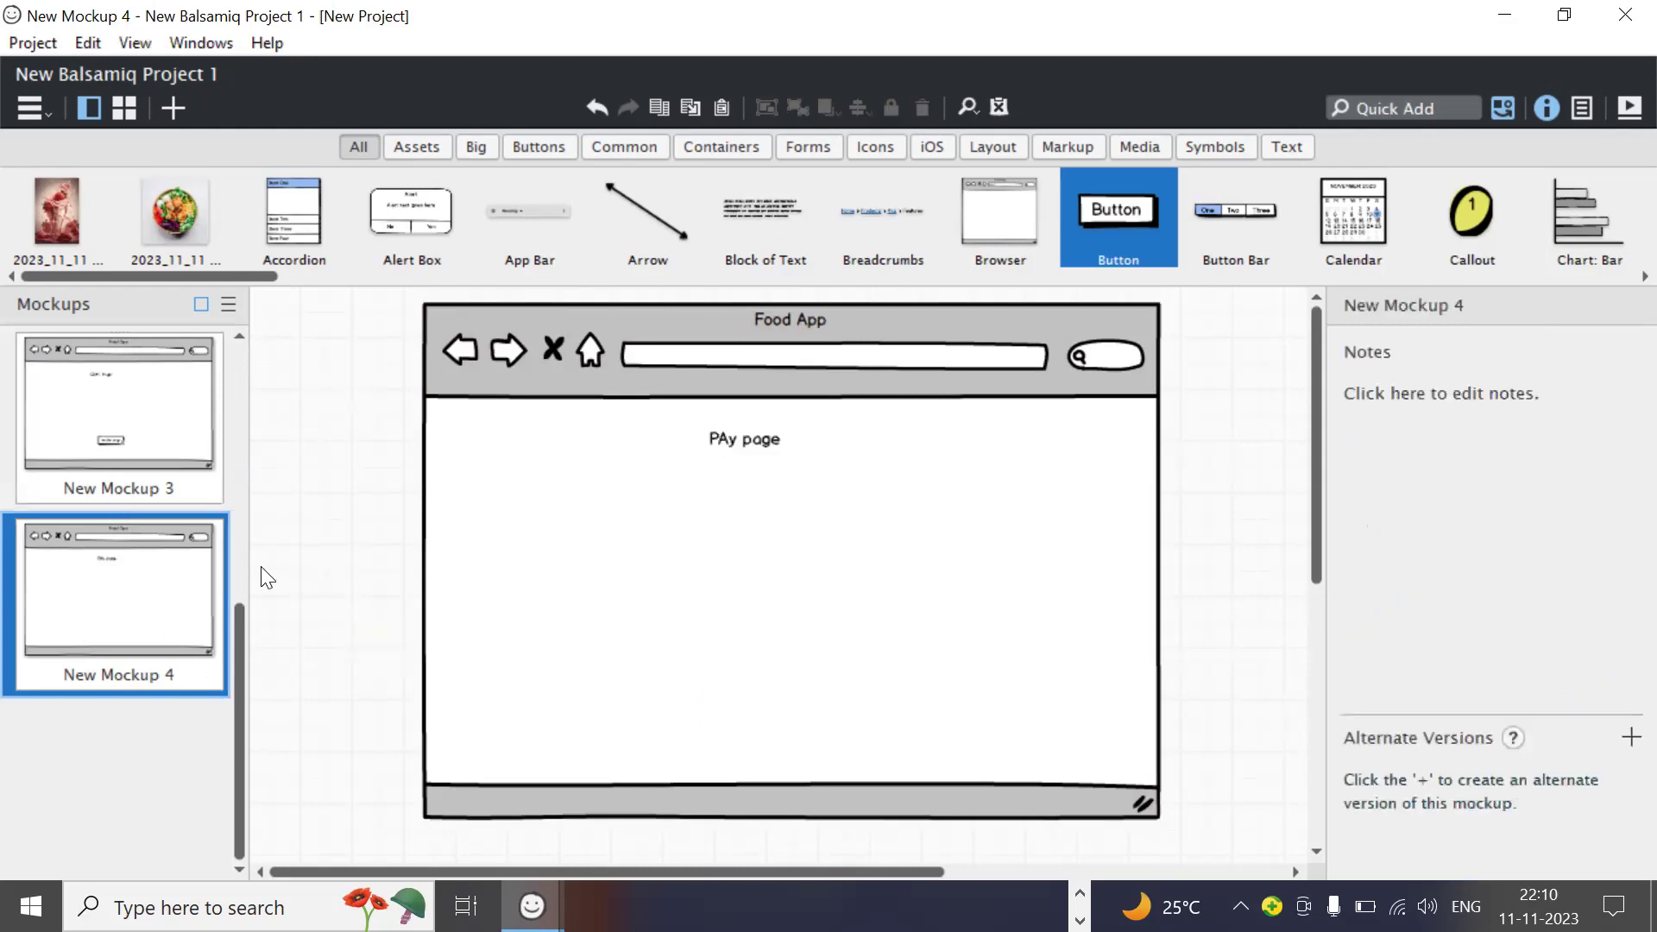
scroll(37, 506, up, 5)
click(135, 385)
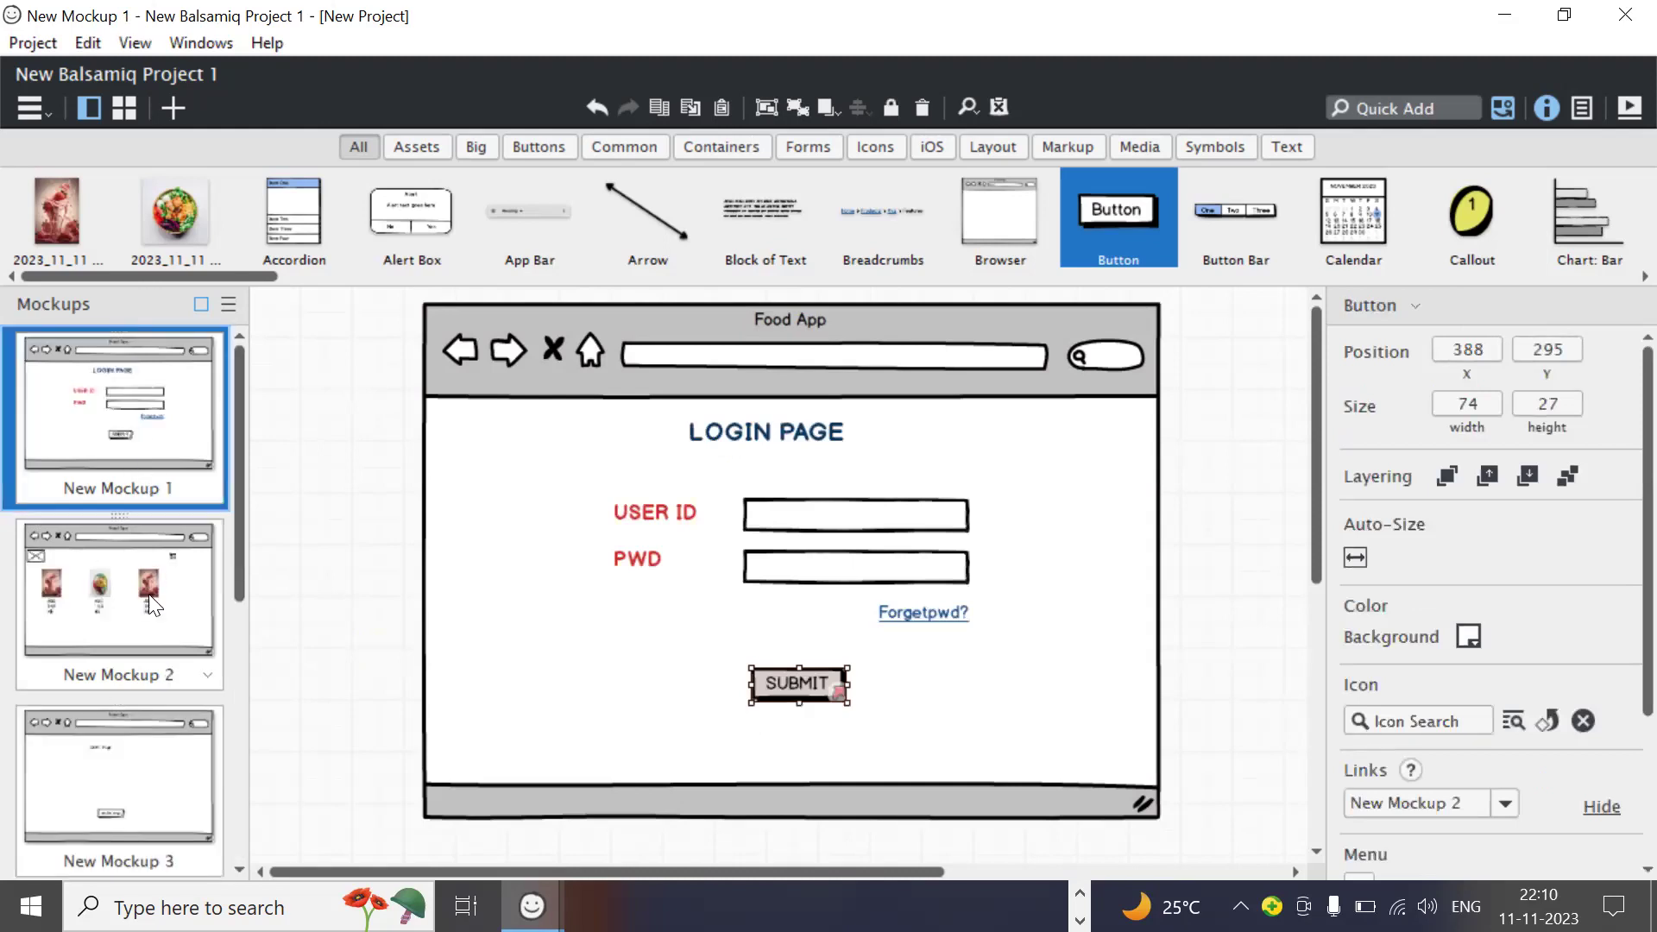
click(316, 469)
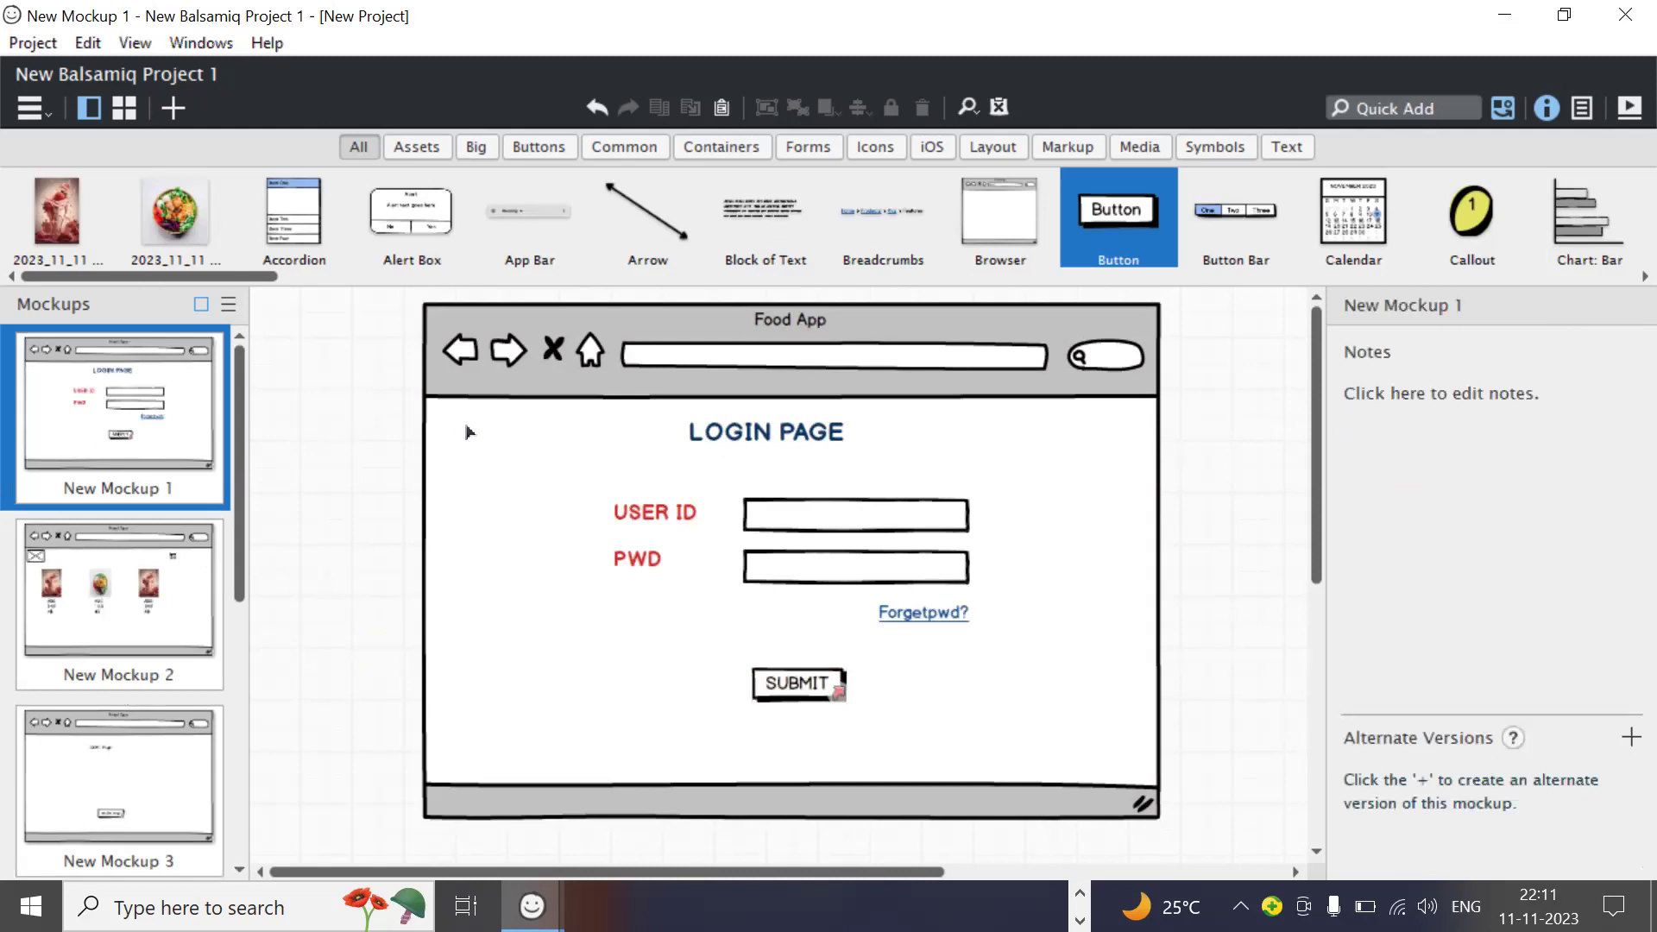
click(1626, 110)
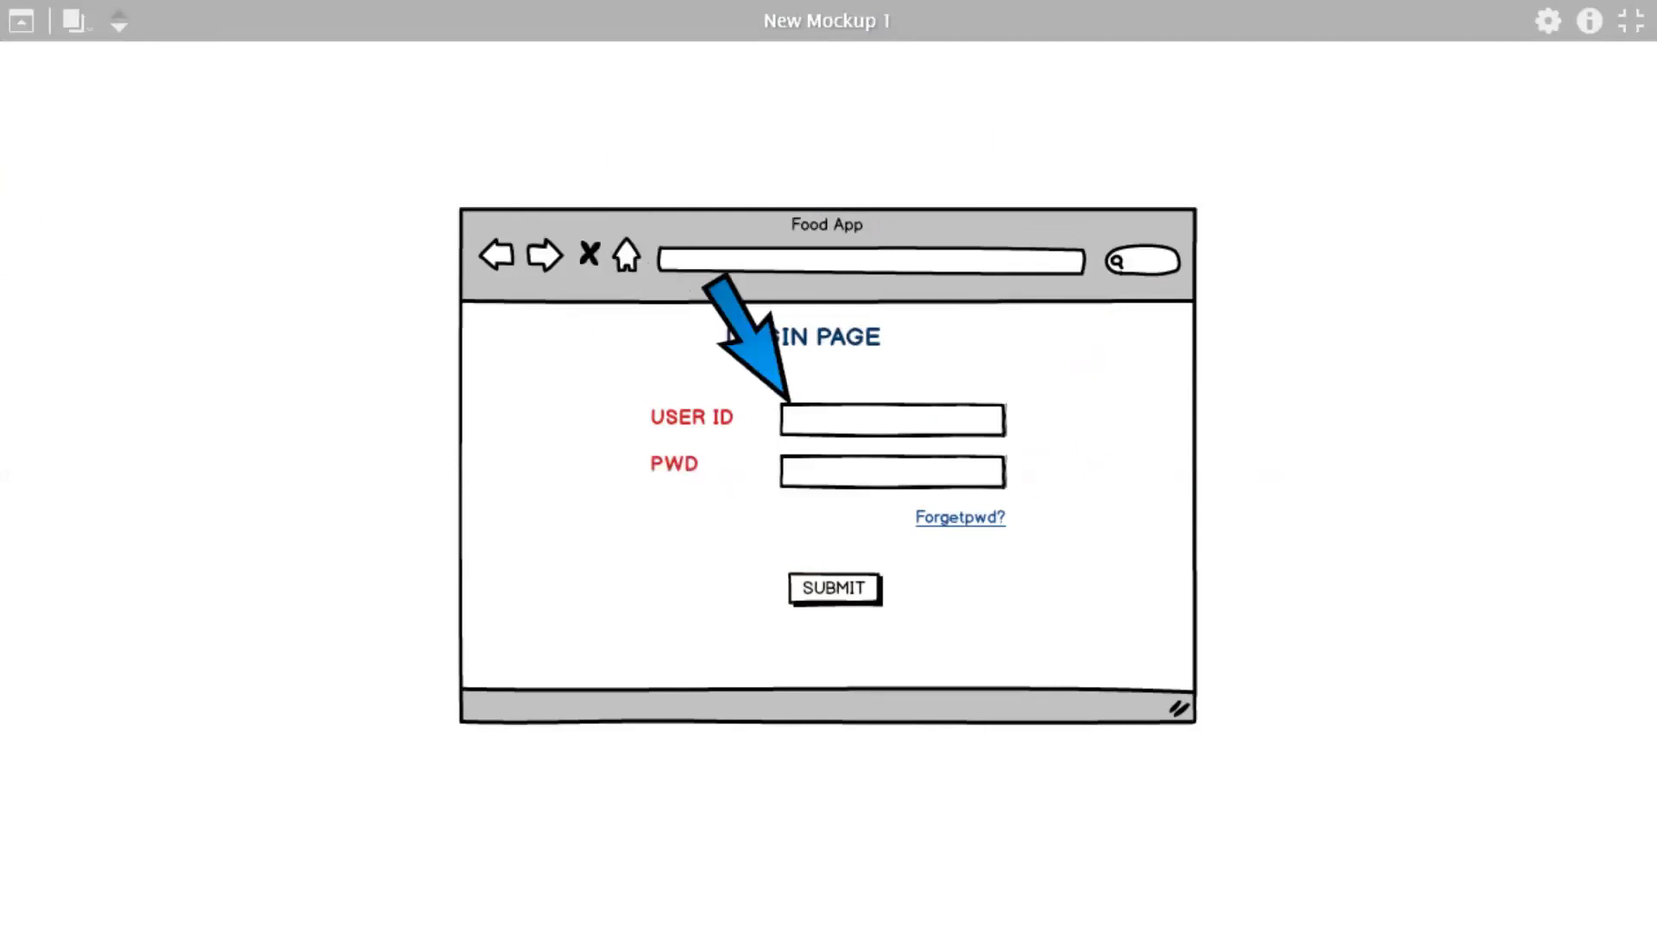
click(814, 418)
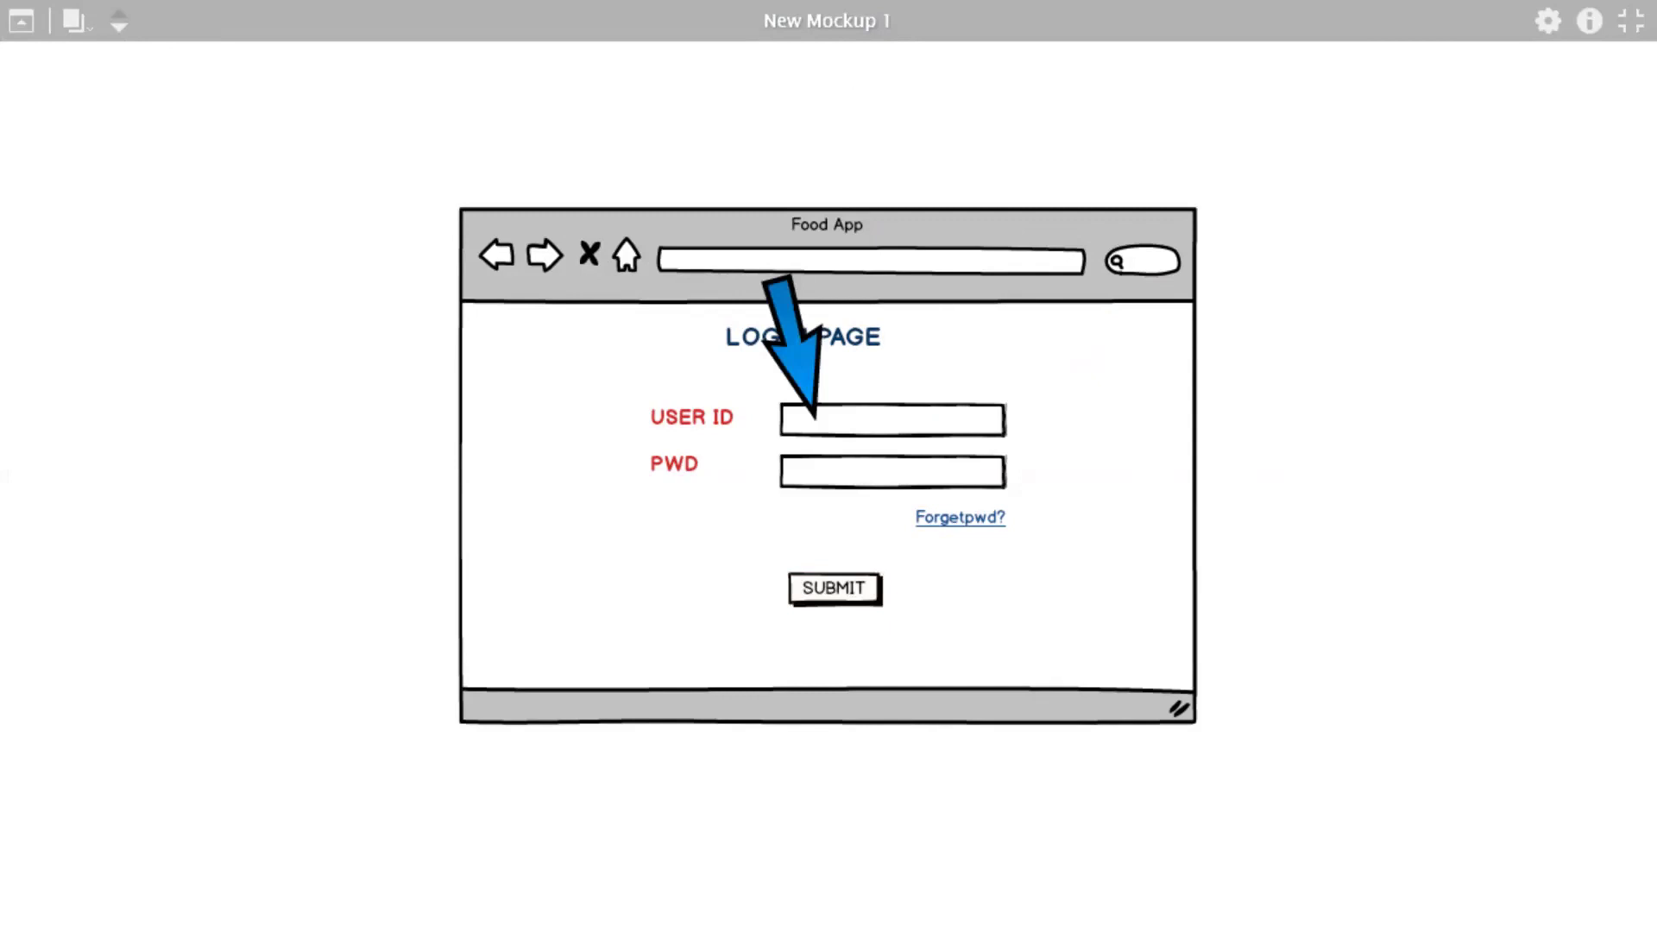
click(841, 410)
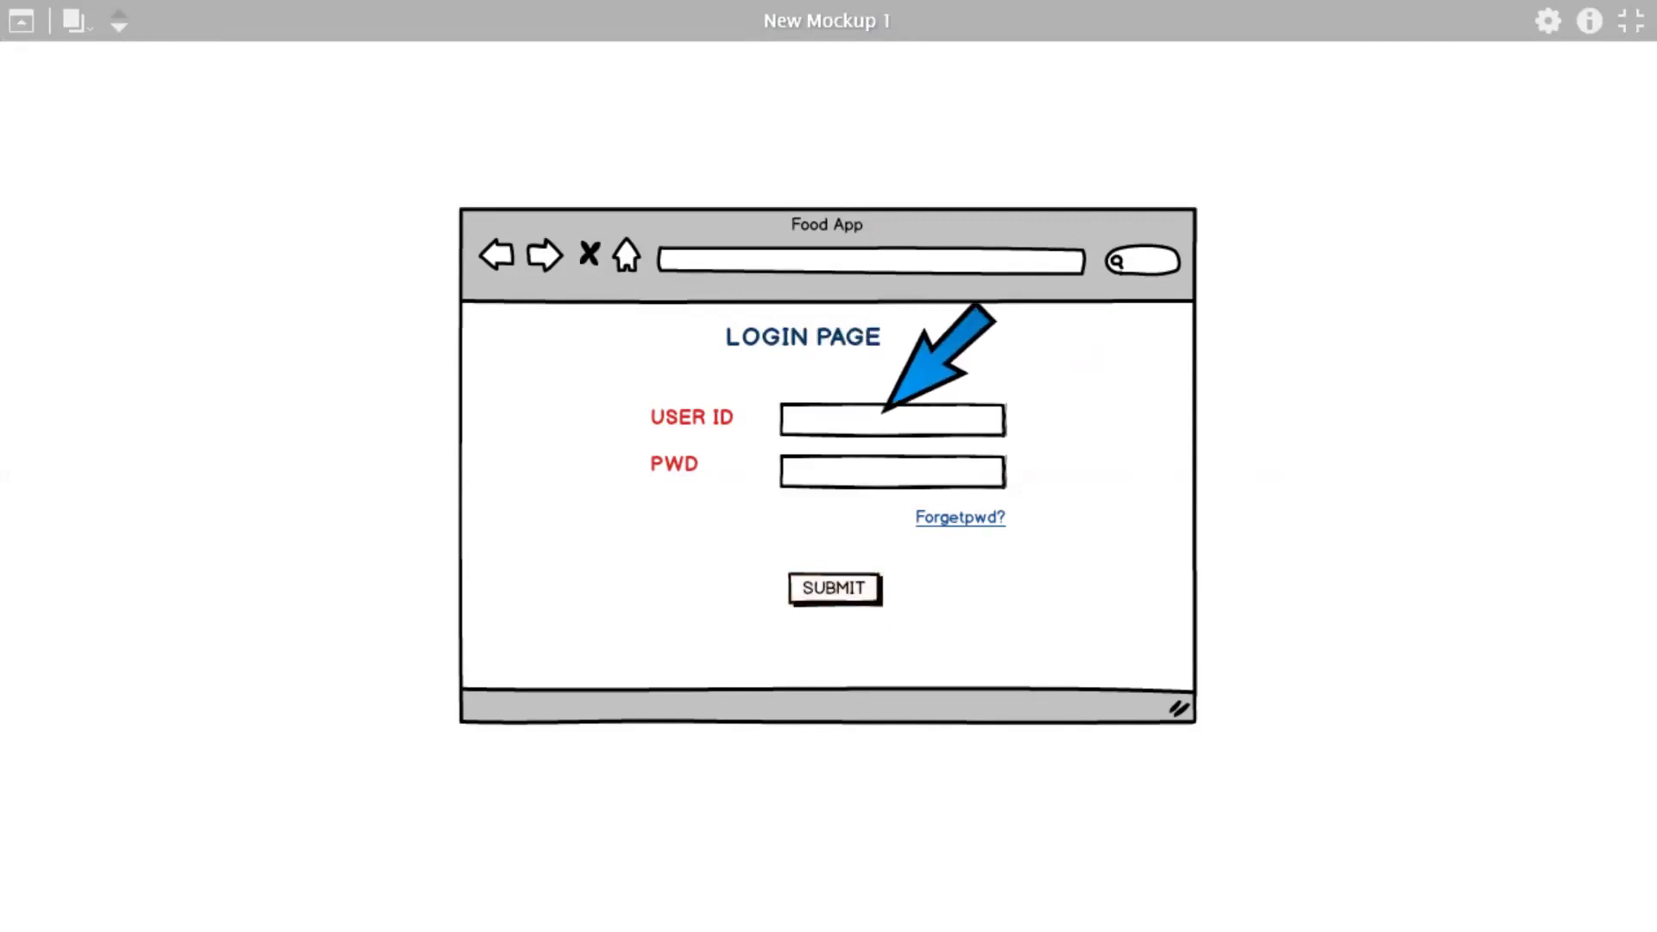
click(880, 408)
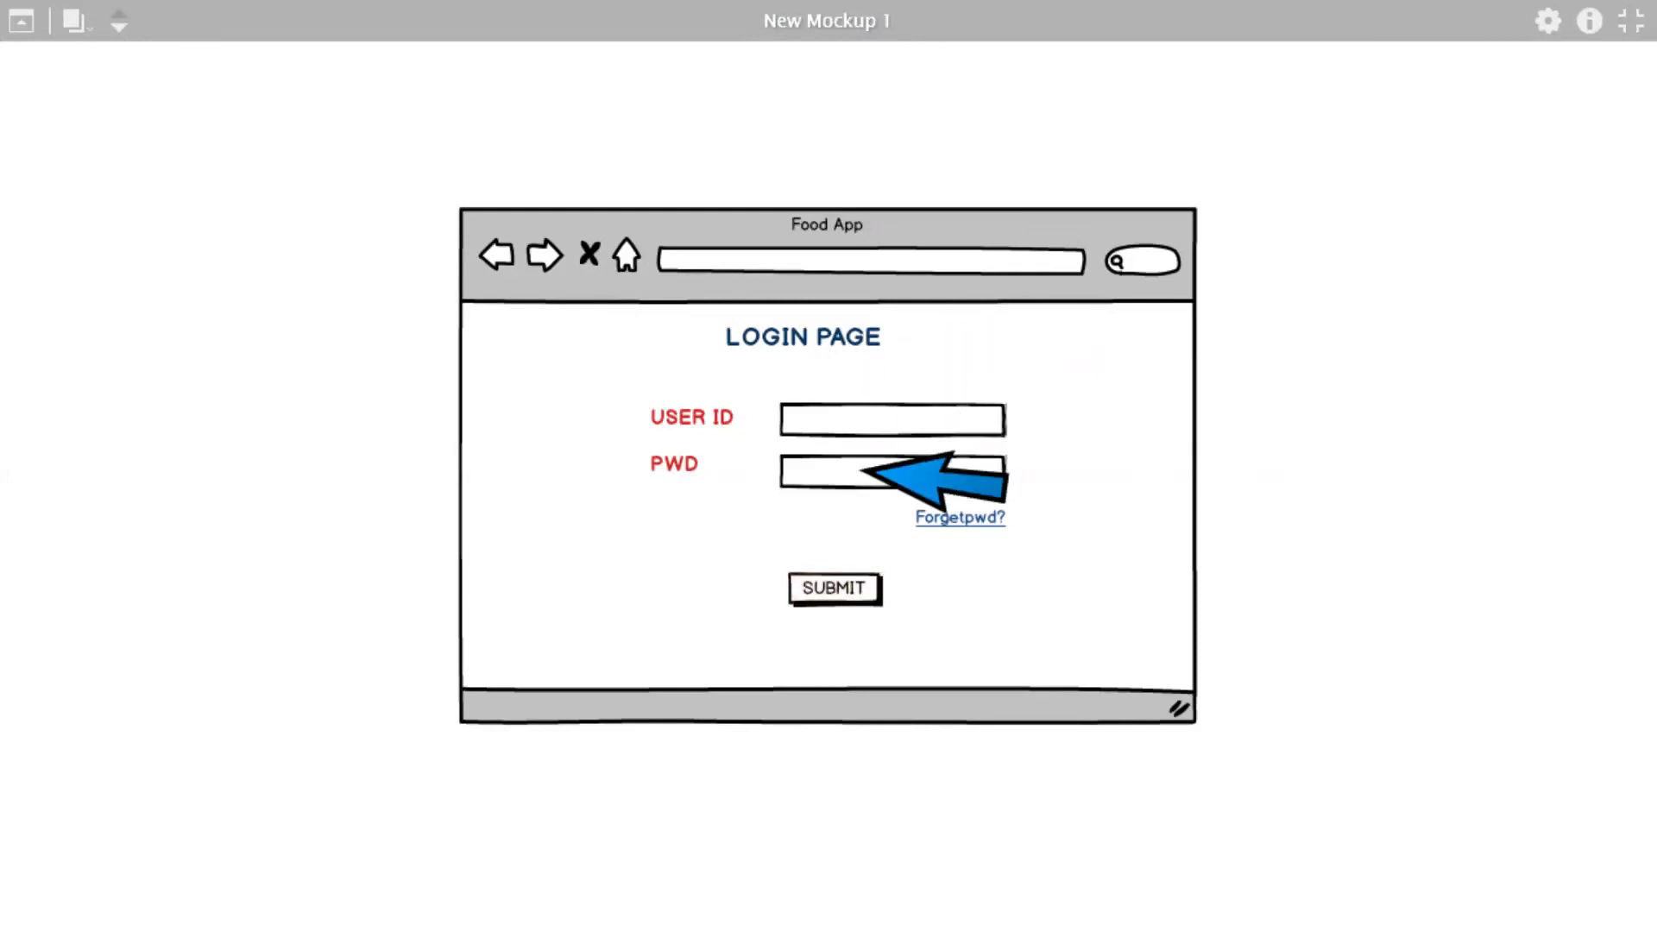
click(866, 472)
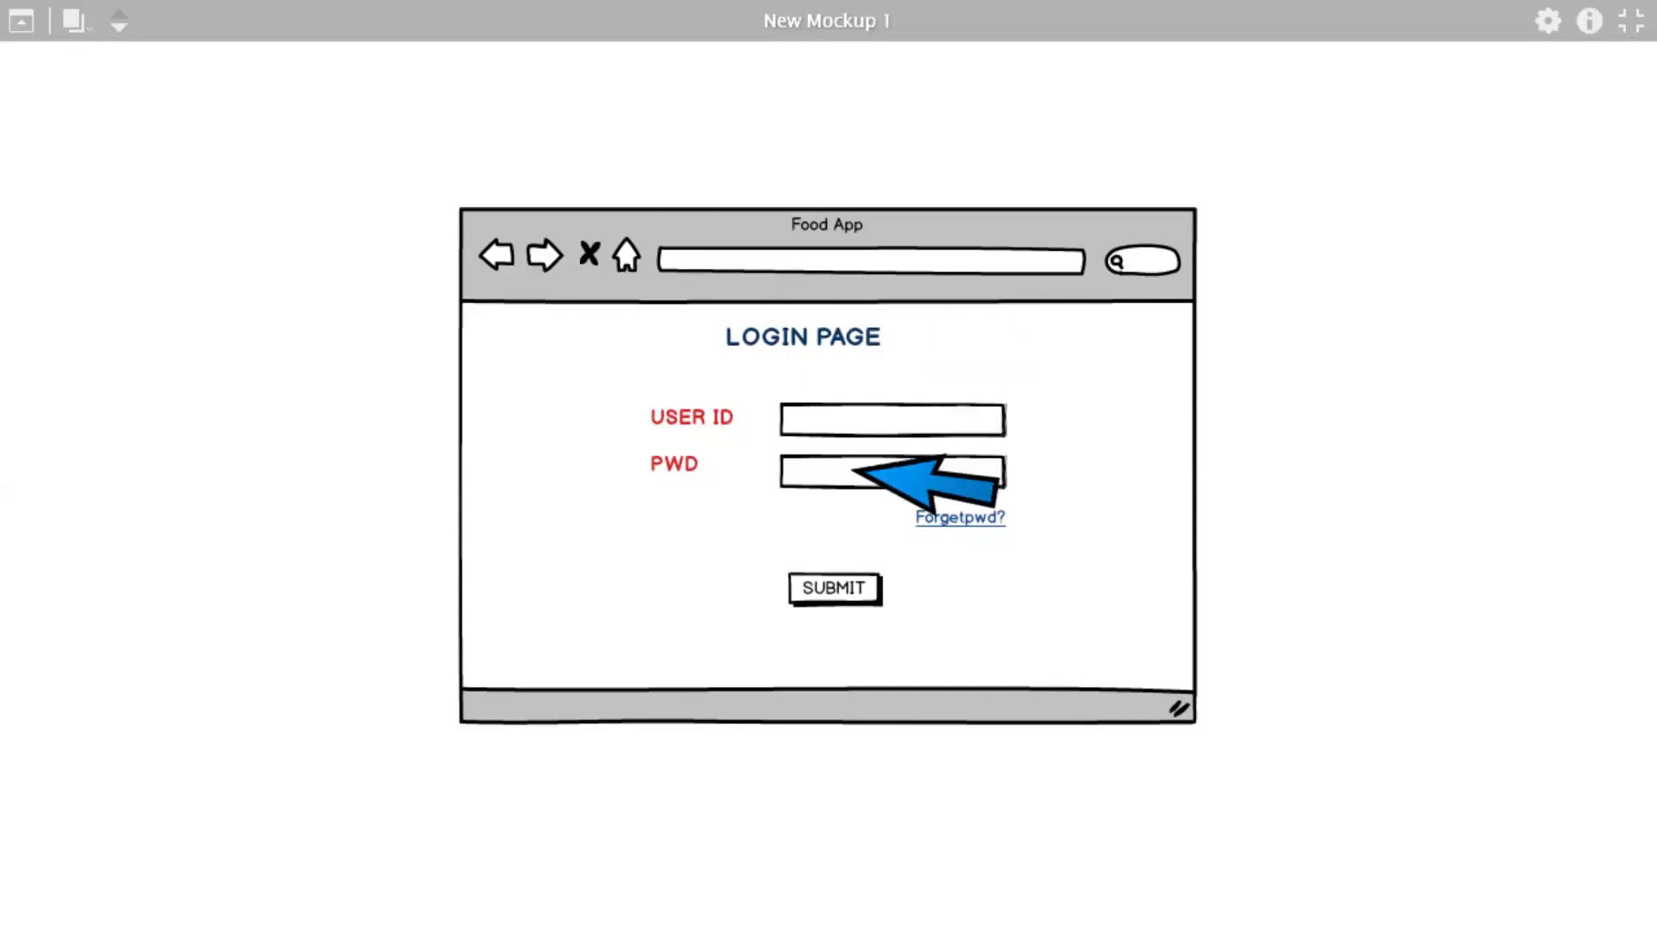
Step: Test the preview links from SUBMIT through the cart icon and make pay to the pay page, then exit the preview
click(861, 590)
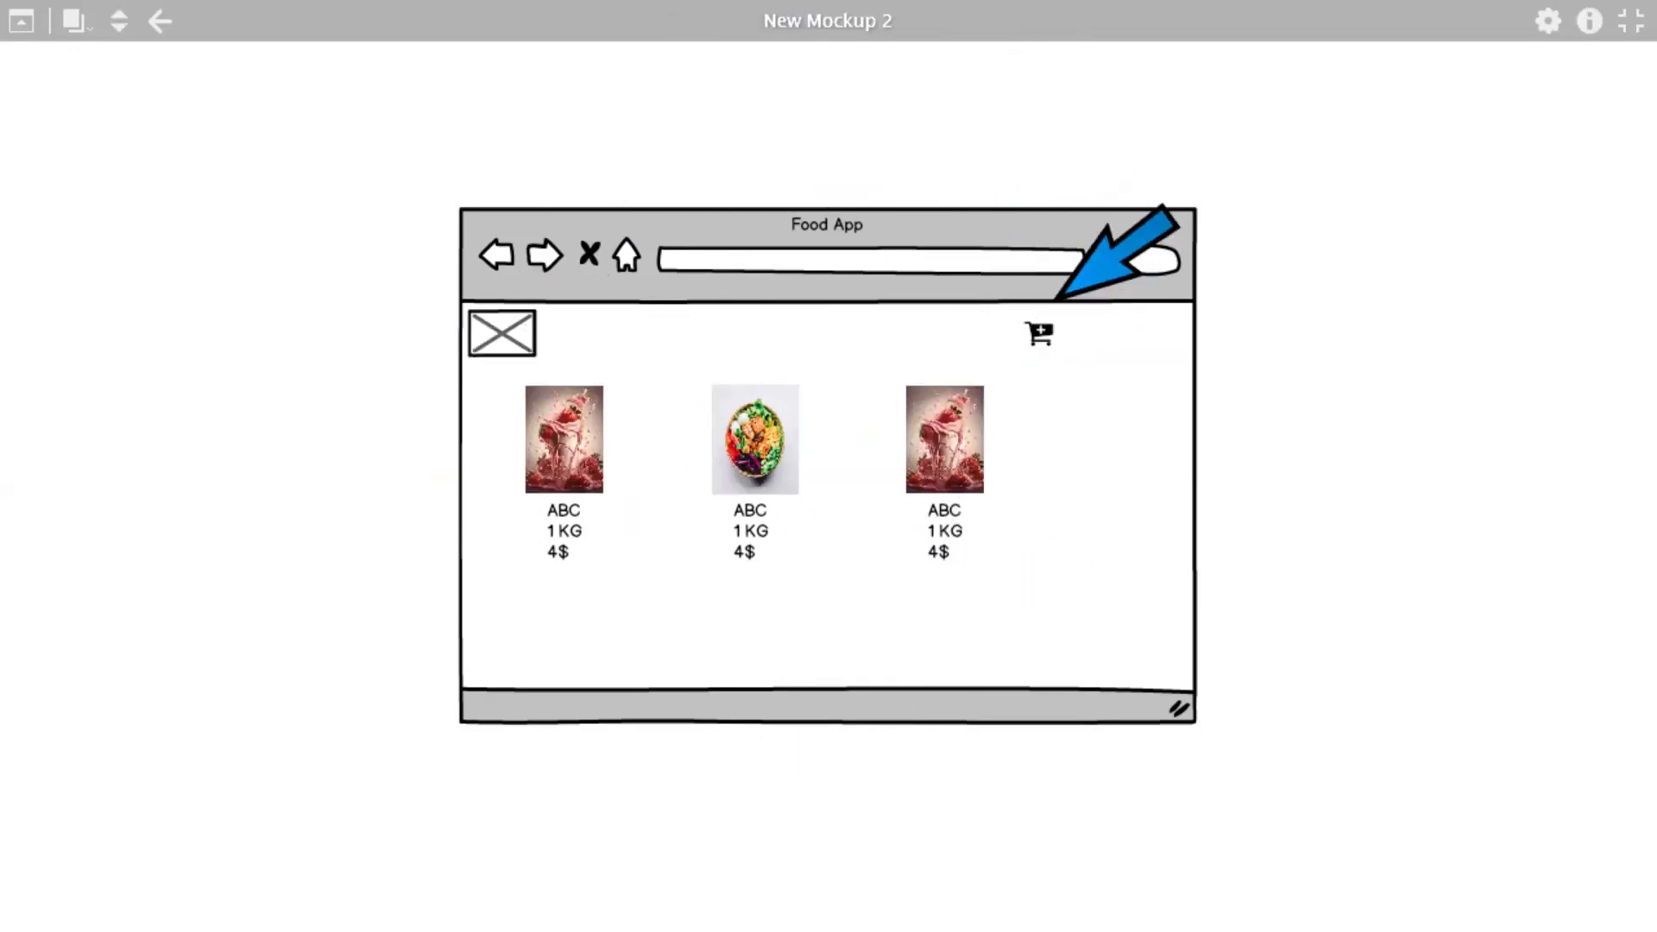
click(1040, 334)
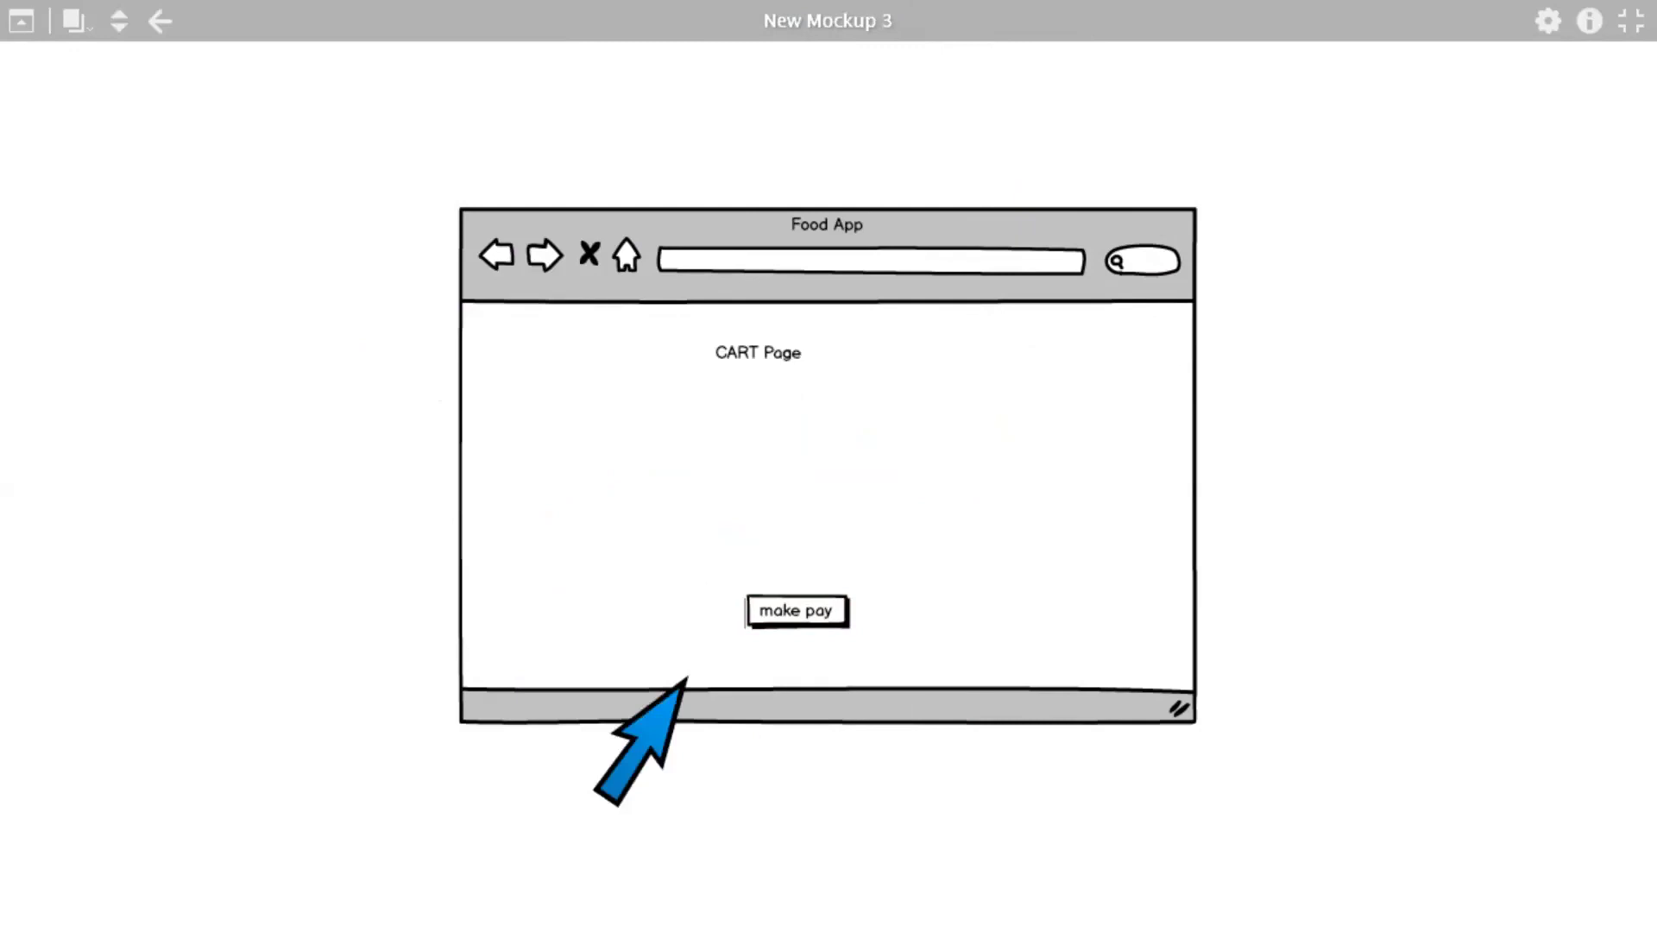
click(801, 614)
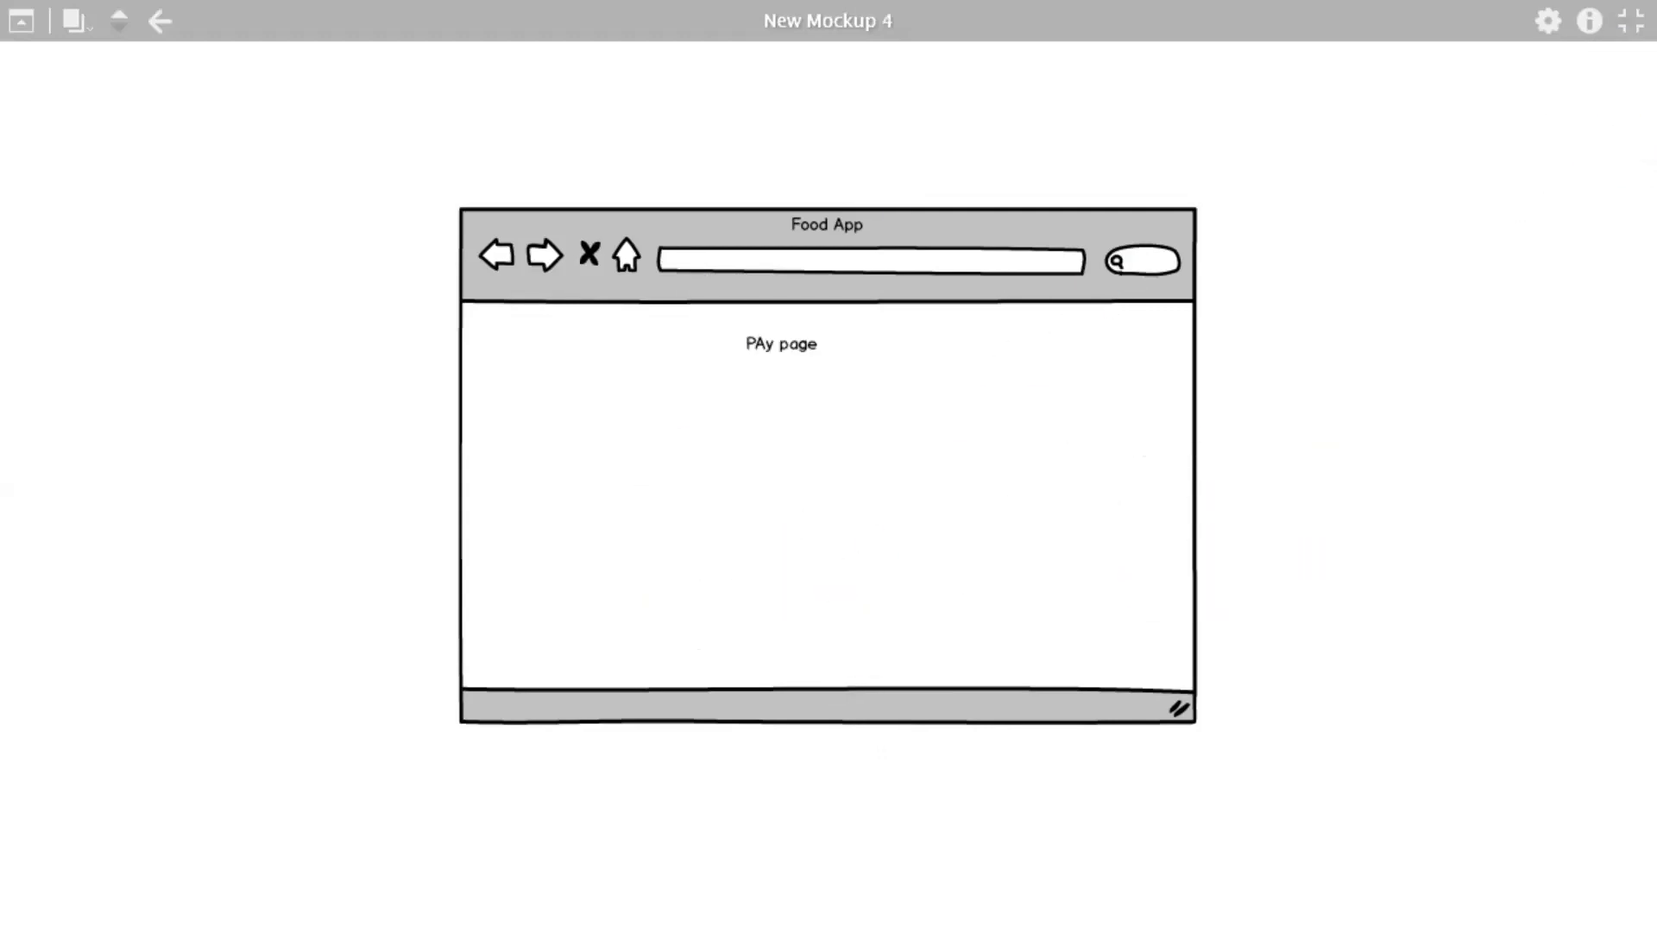
key(Escape)
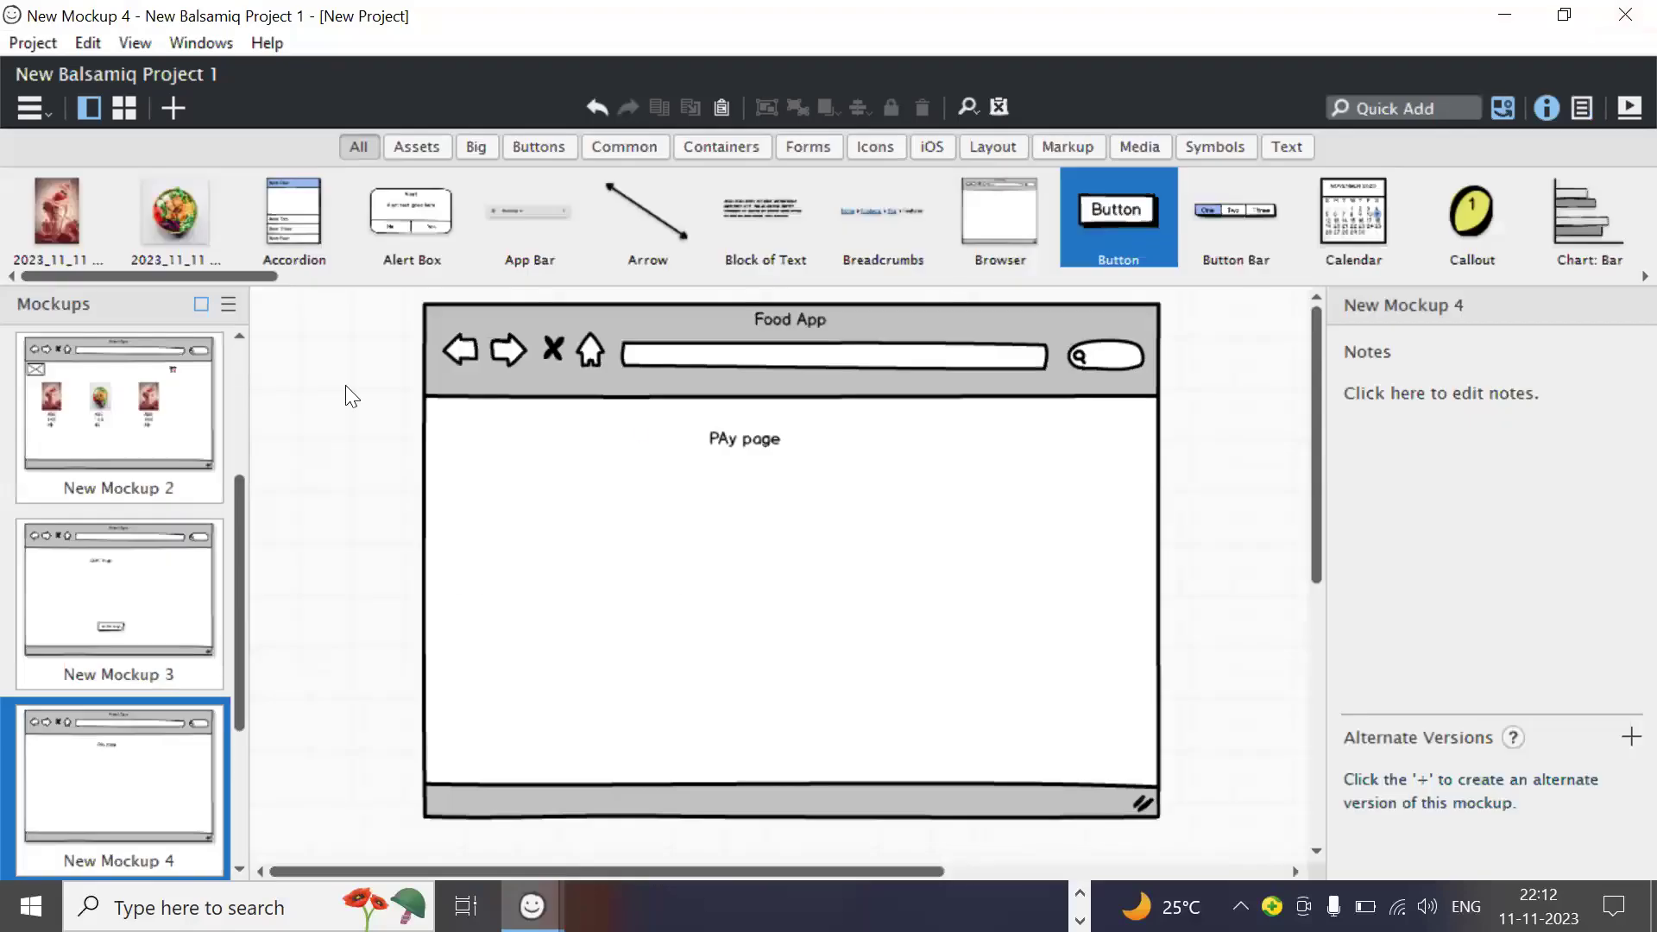
Step: Go back to the login page in New Mockup 1 and inspect its USER ID and PWD text inputs
scroll(147, 464, up, 3)
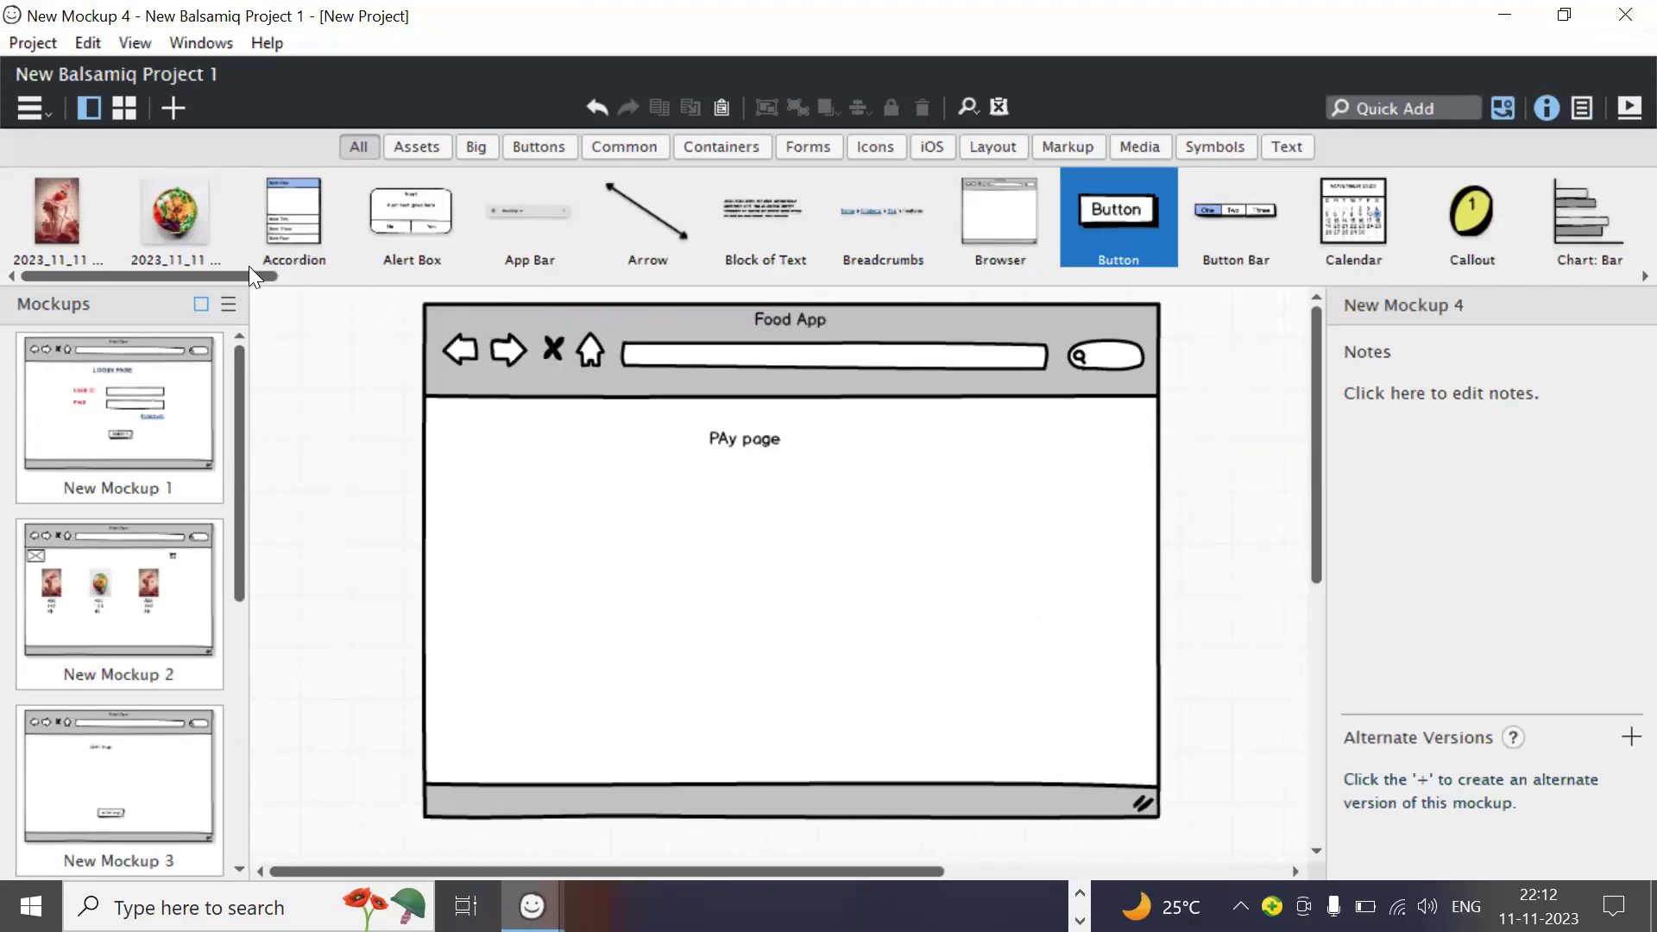
drag(236, 273, 110, 278)
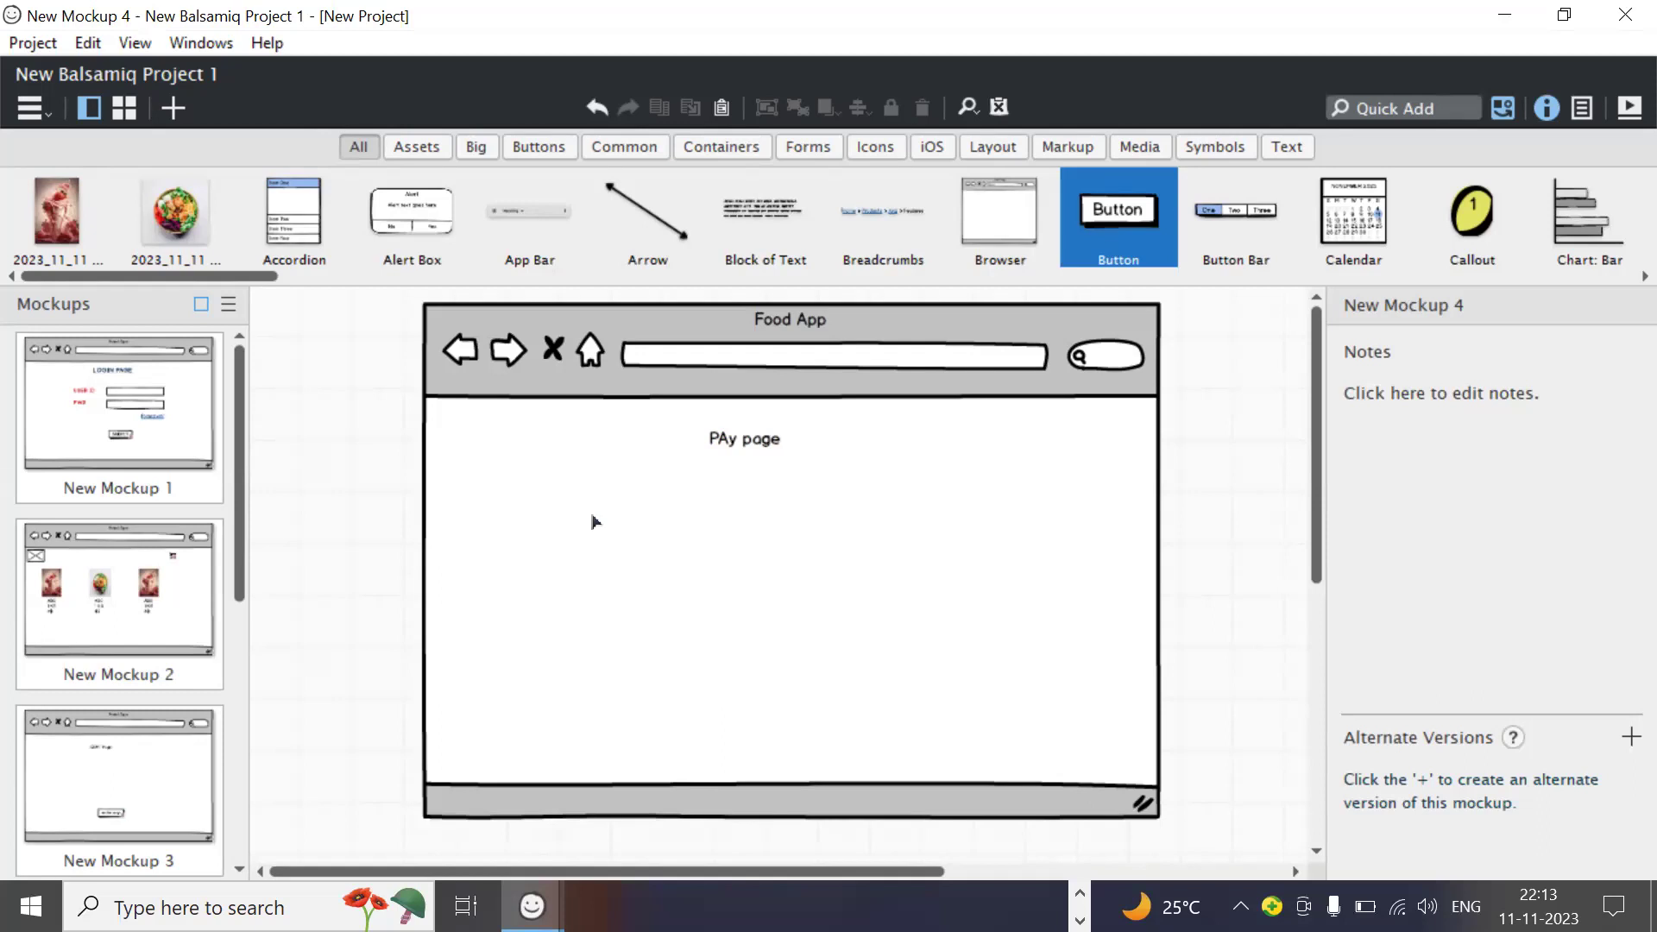
click(198, 403)
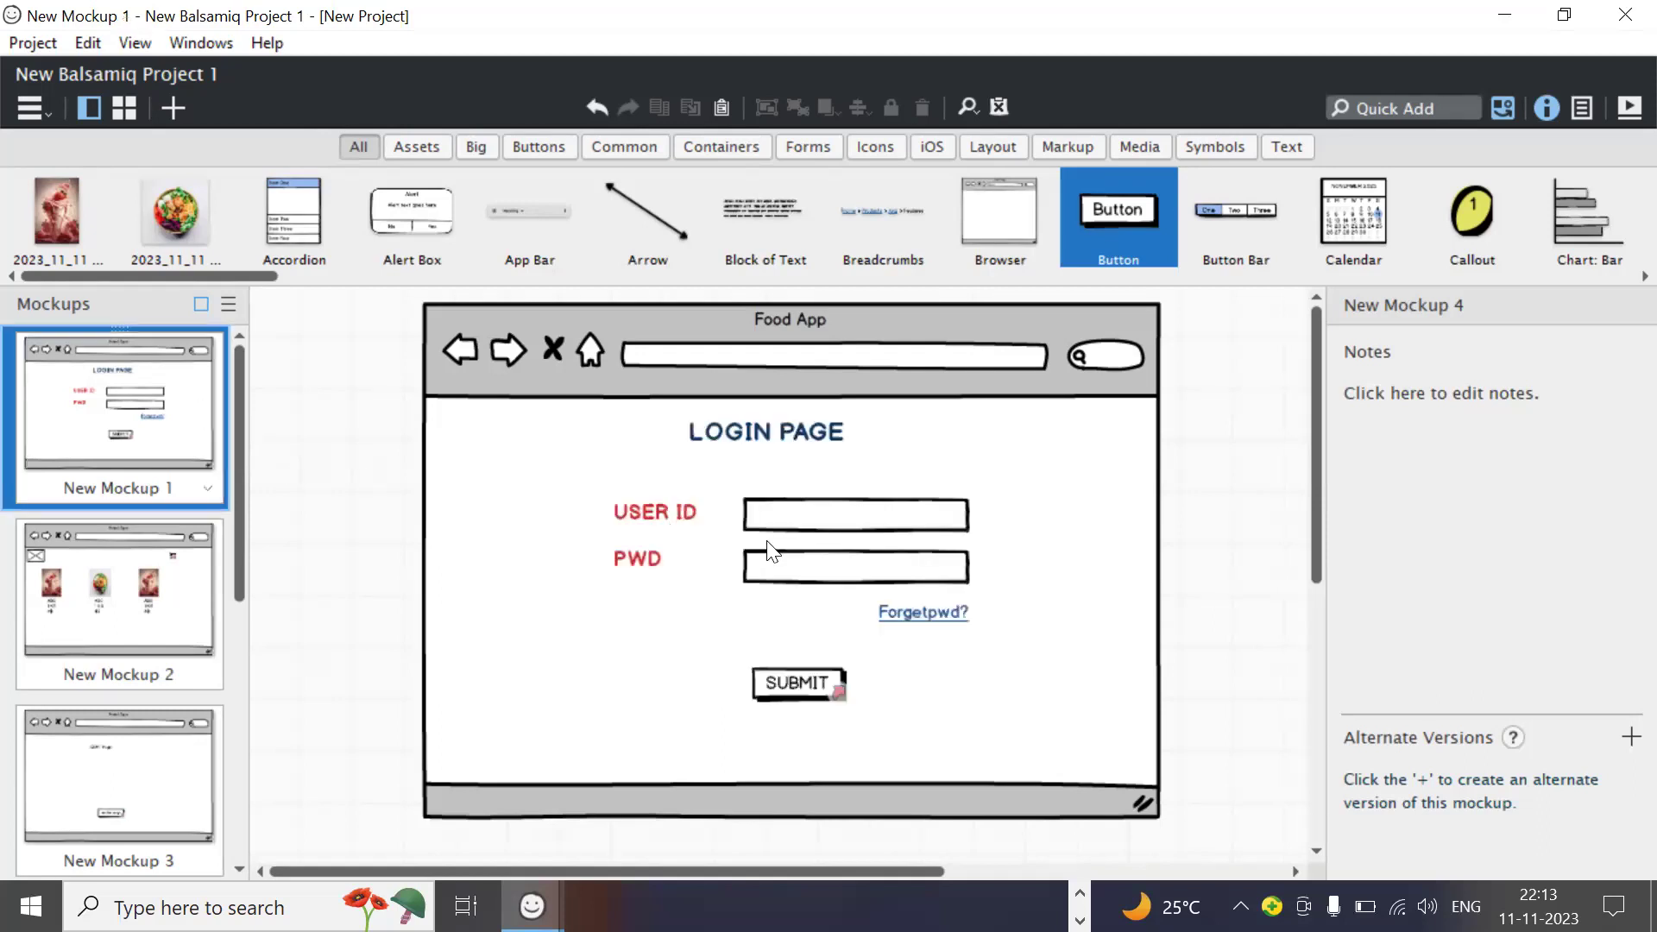
click(862, 521)
click(862, 565)
click(871, 524)
click(869, 569)
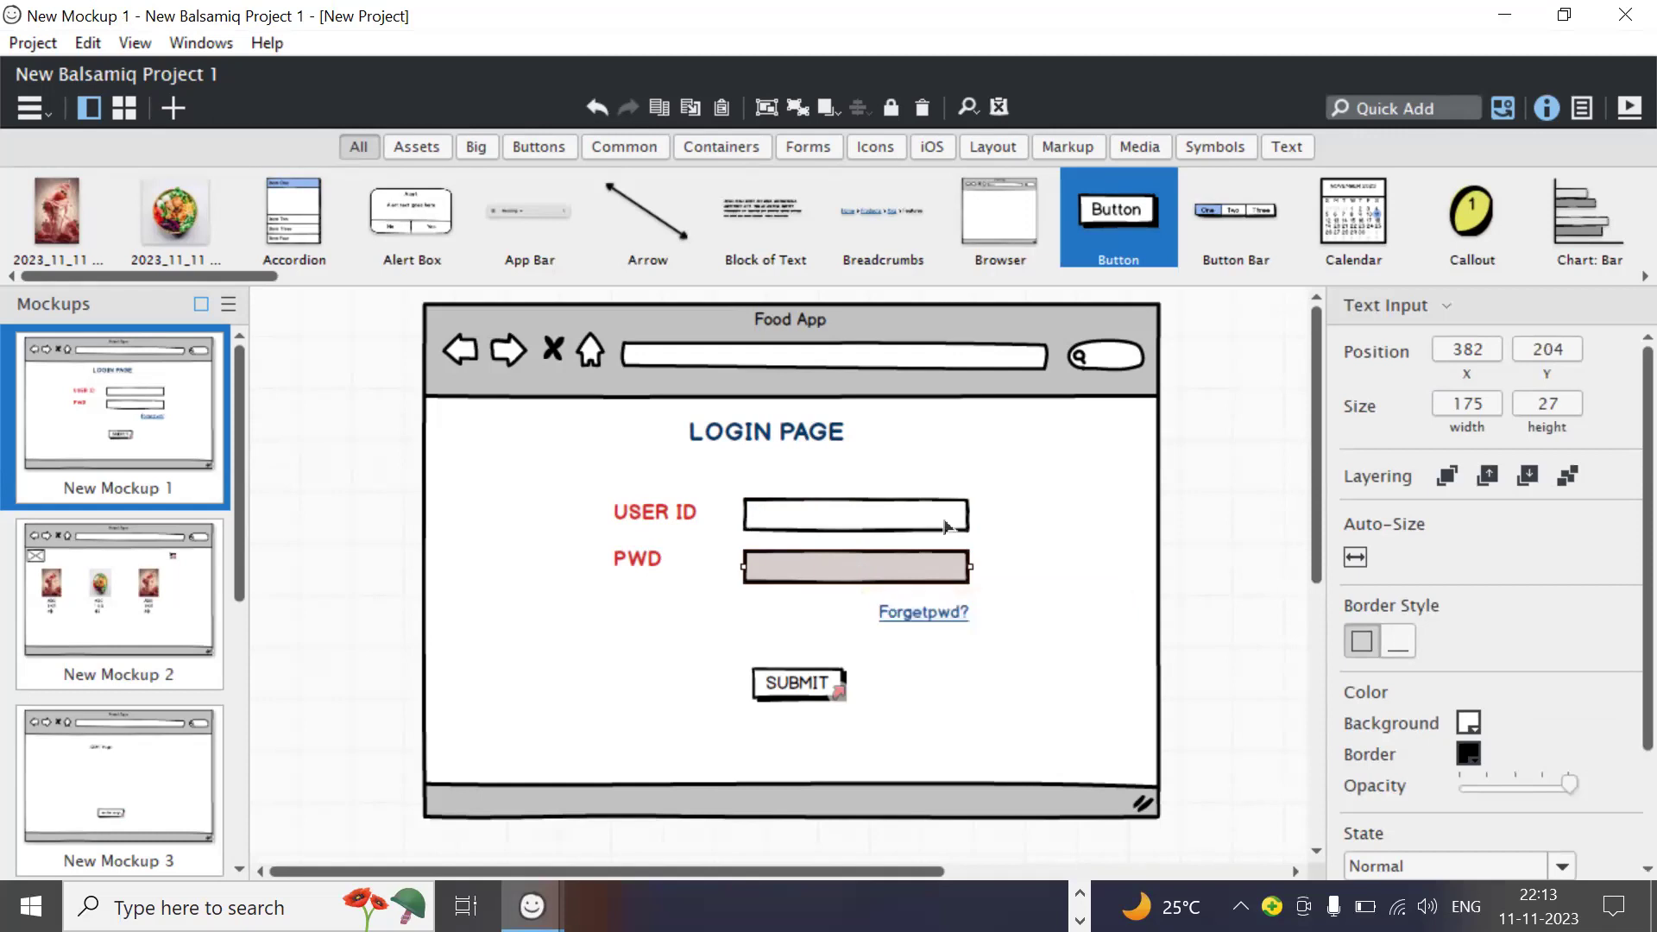
click(1084, 509)
click(1195, 504)
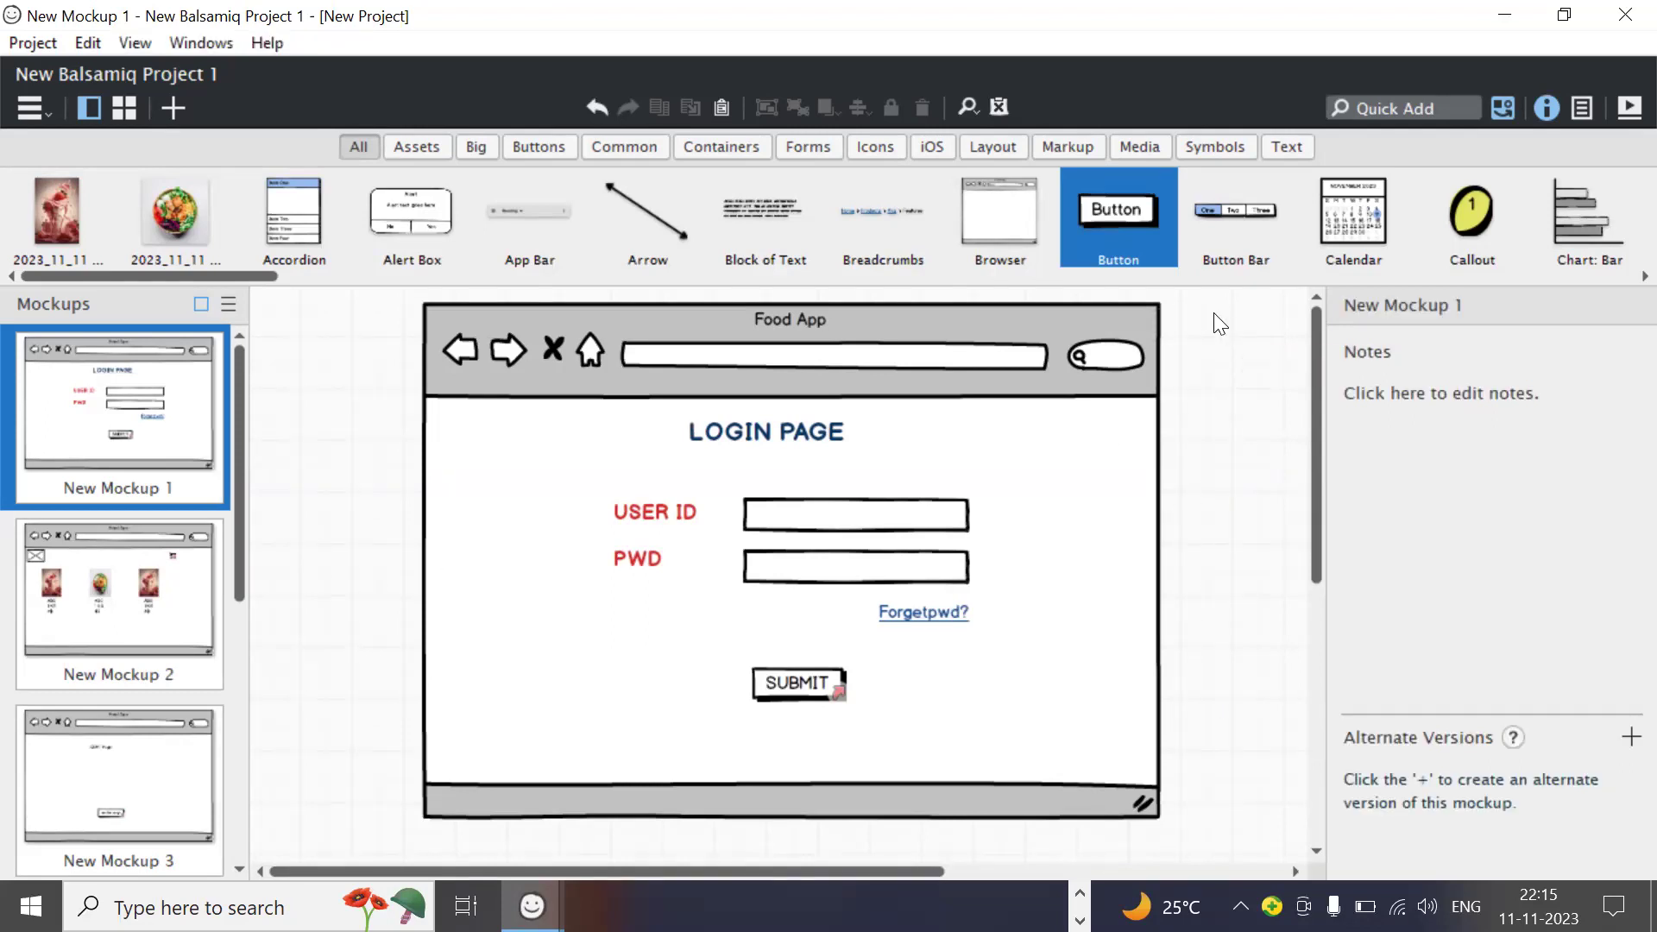
Step: Highlight all login page controls together with the browser frame, clearing the selection each time
drag(1207, 295, 388, 838)
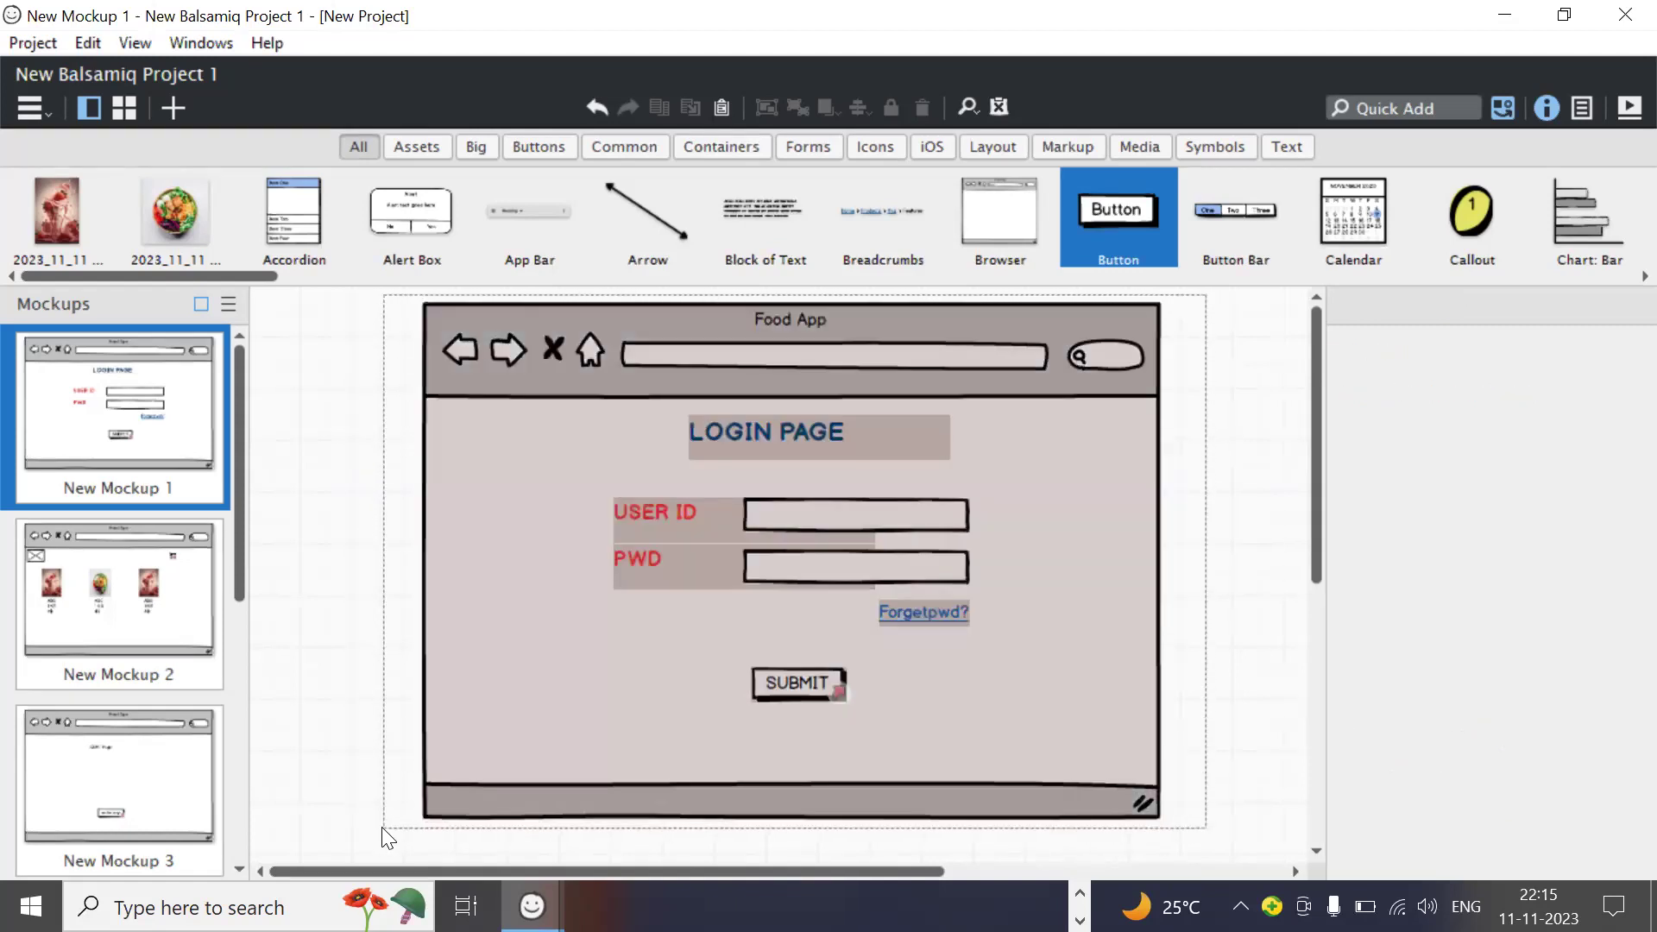
click(366, 623)
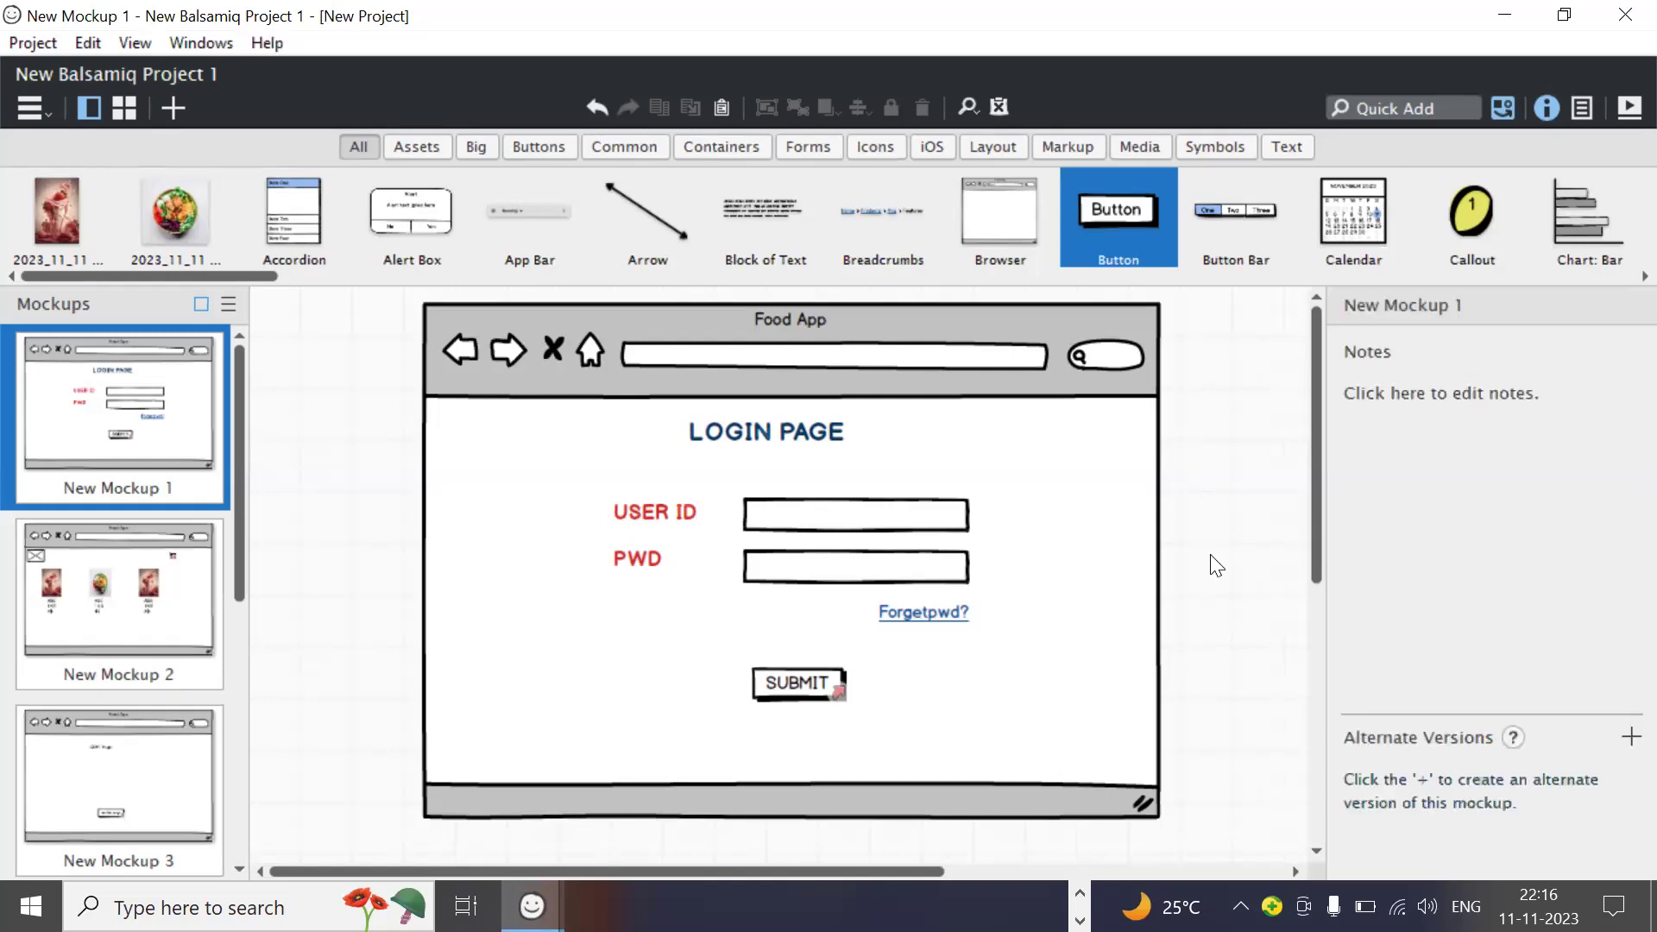
drag(1209, 302, 361, 835)
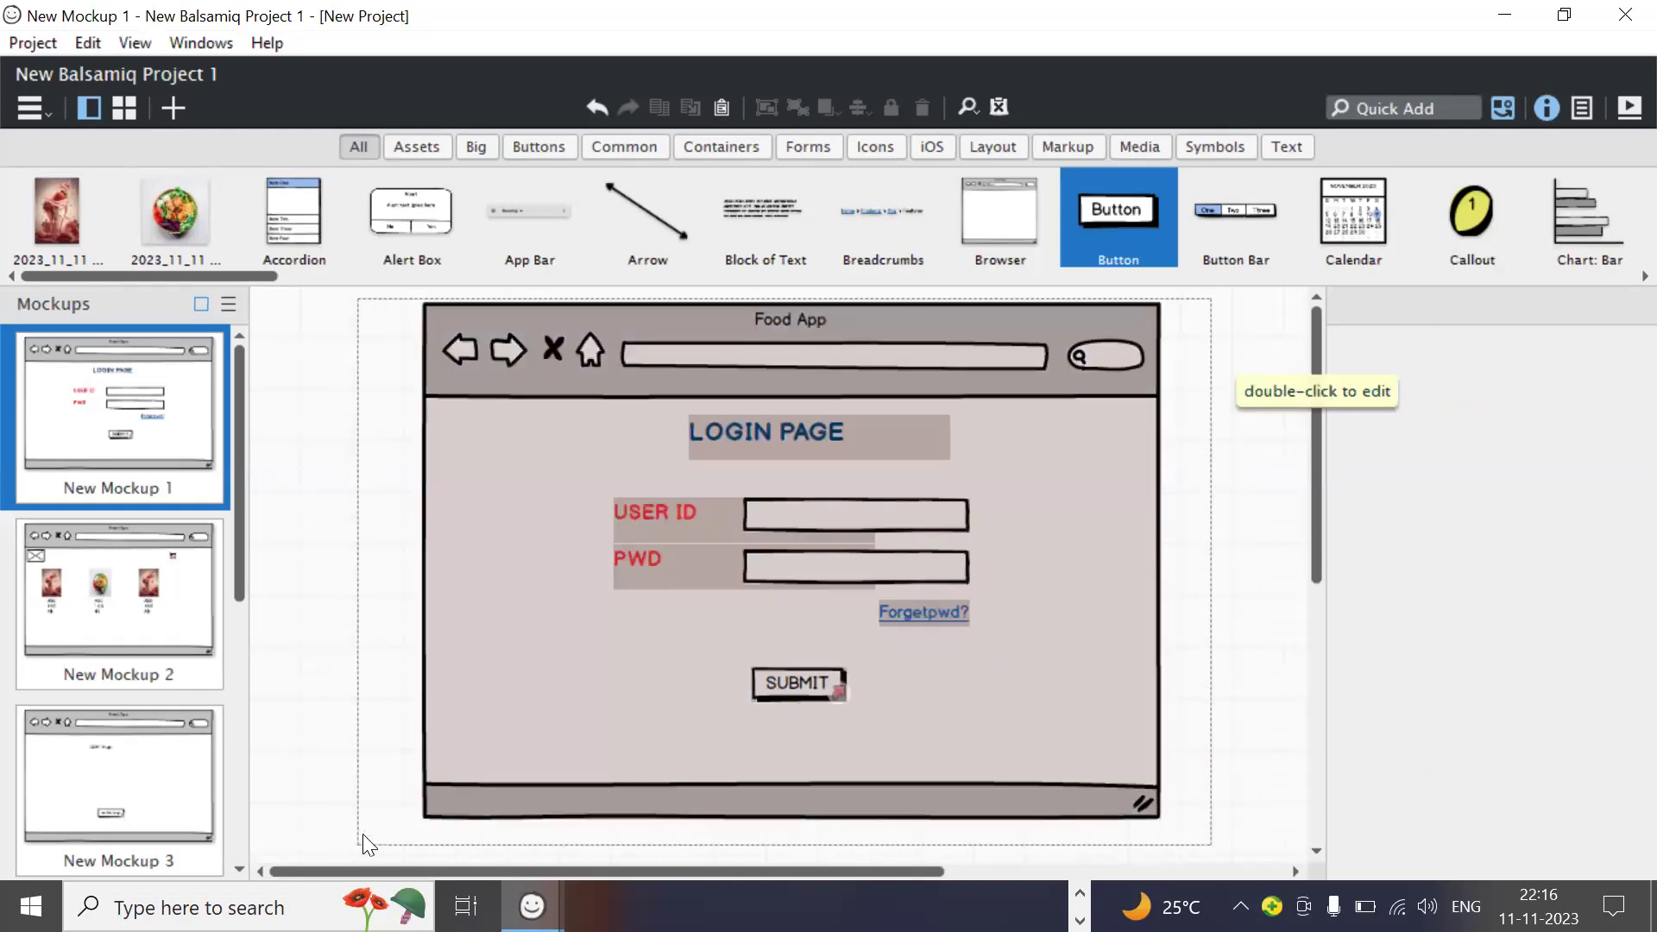
click(1188, 586)
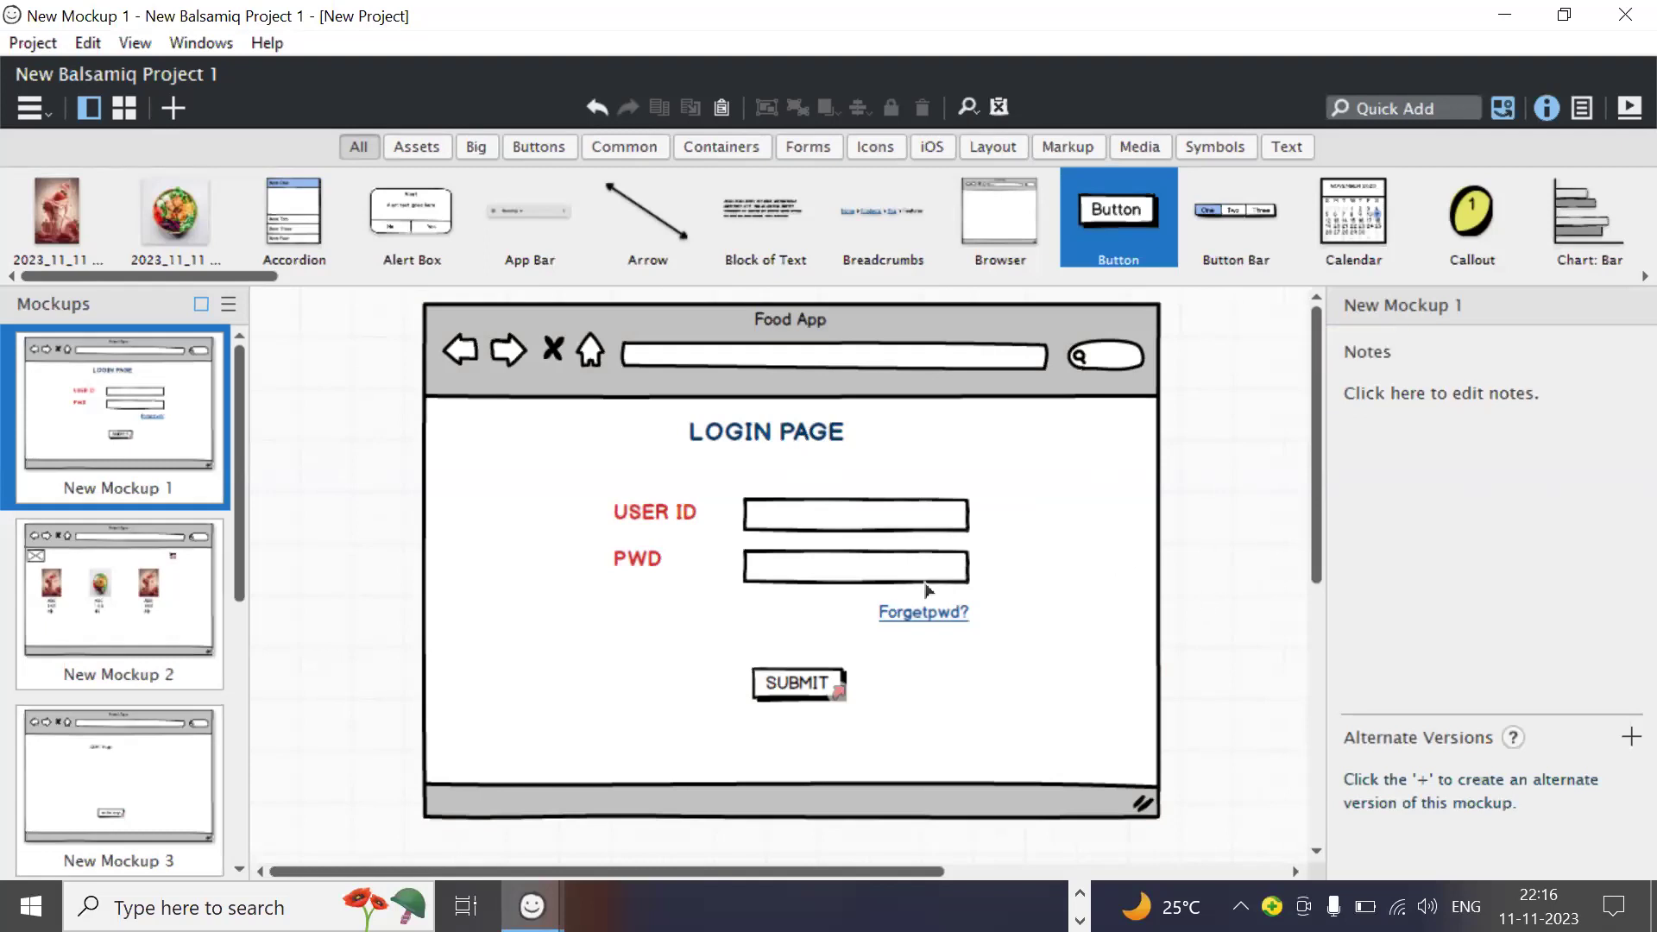
Step: Examine the login page controls one by one: the heading, USER ID and PWD labels, both text inputs, the Forgetpwd? link and the browser frame
click(798, 438)
click(655, 511)
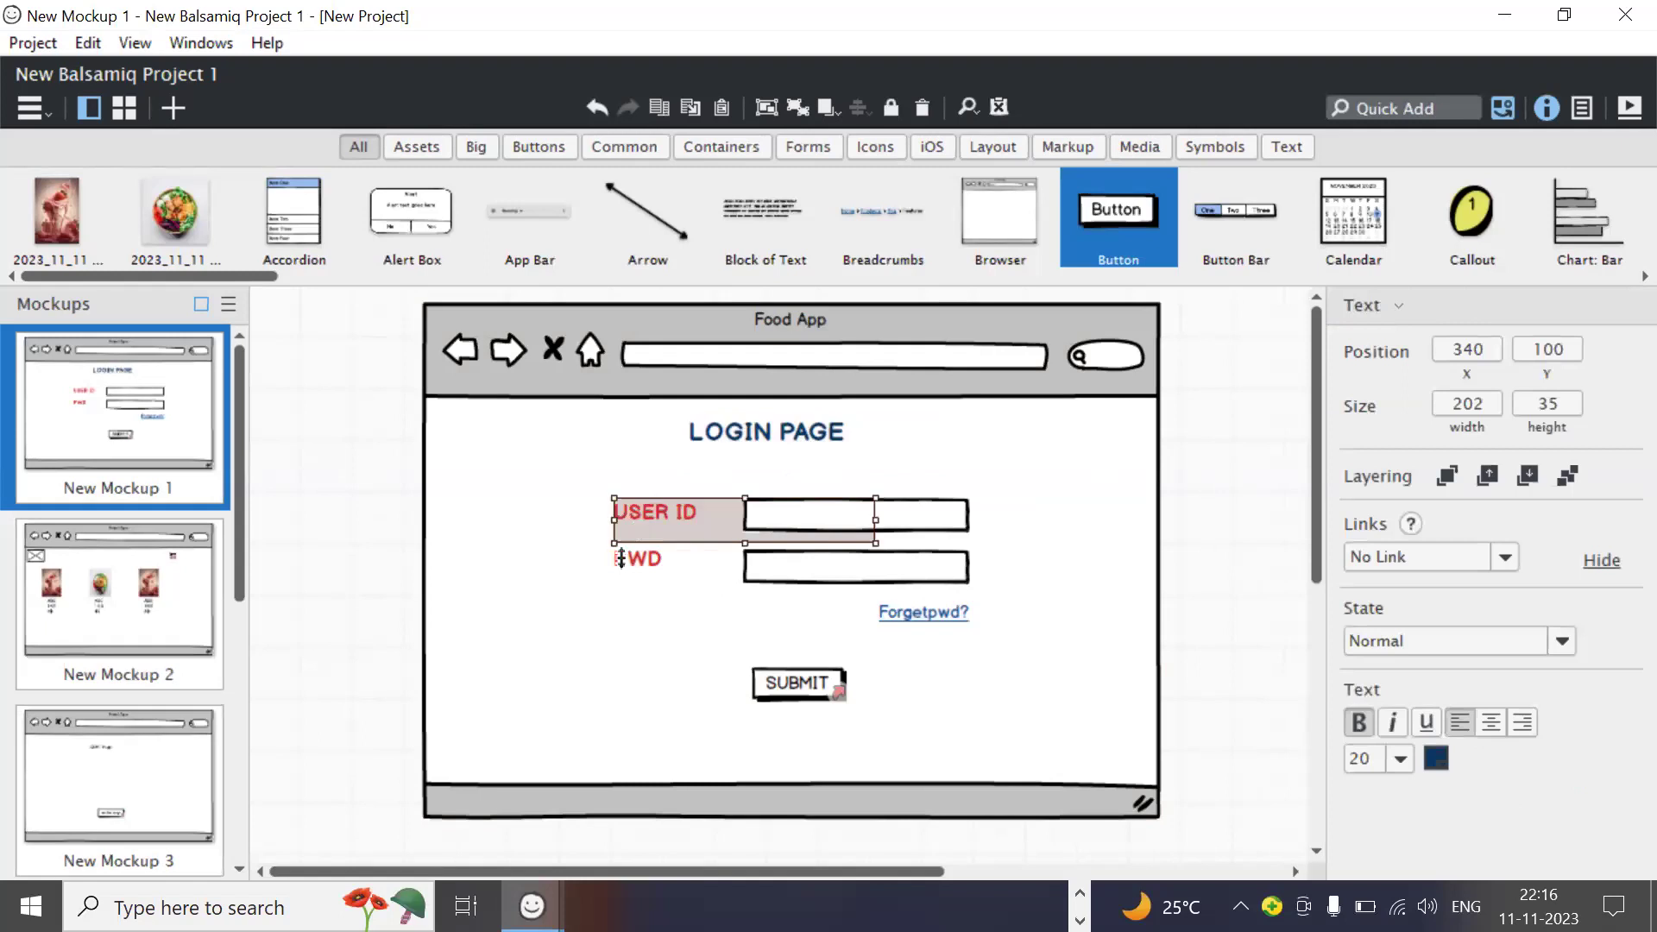
click(637, 559)
click(863, 595)
click(909, 529)
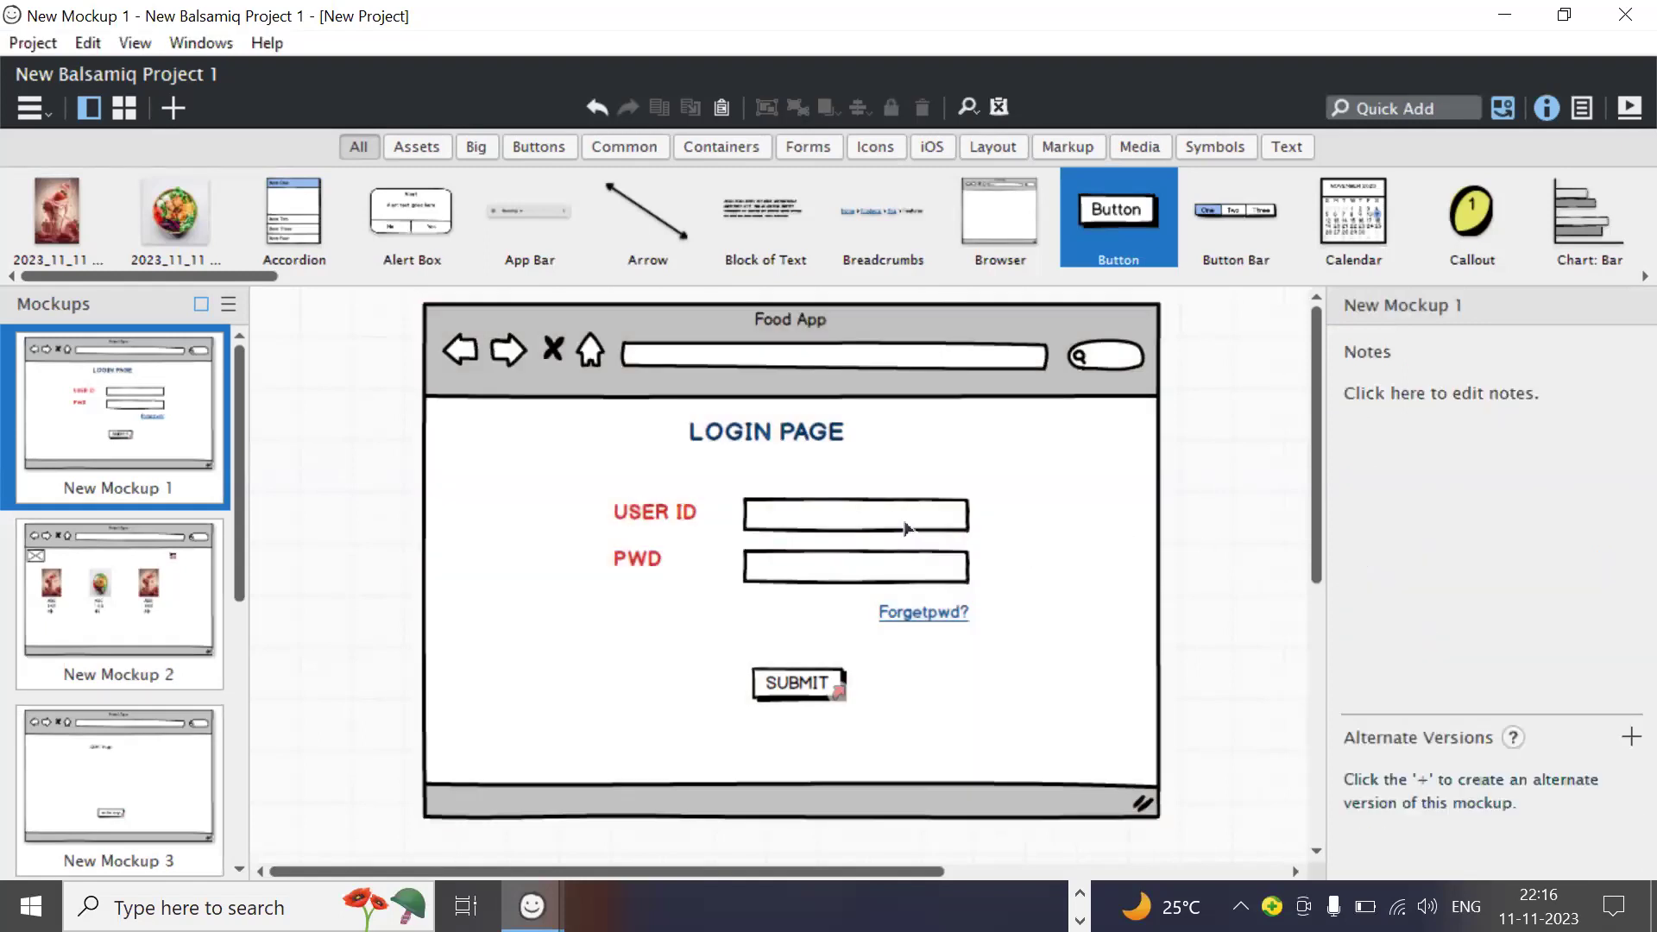
click(908, 535)
click(906, 562)
click(1206, 531)
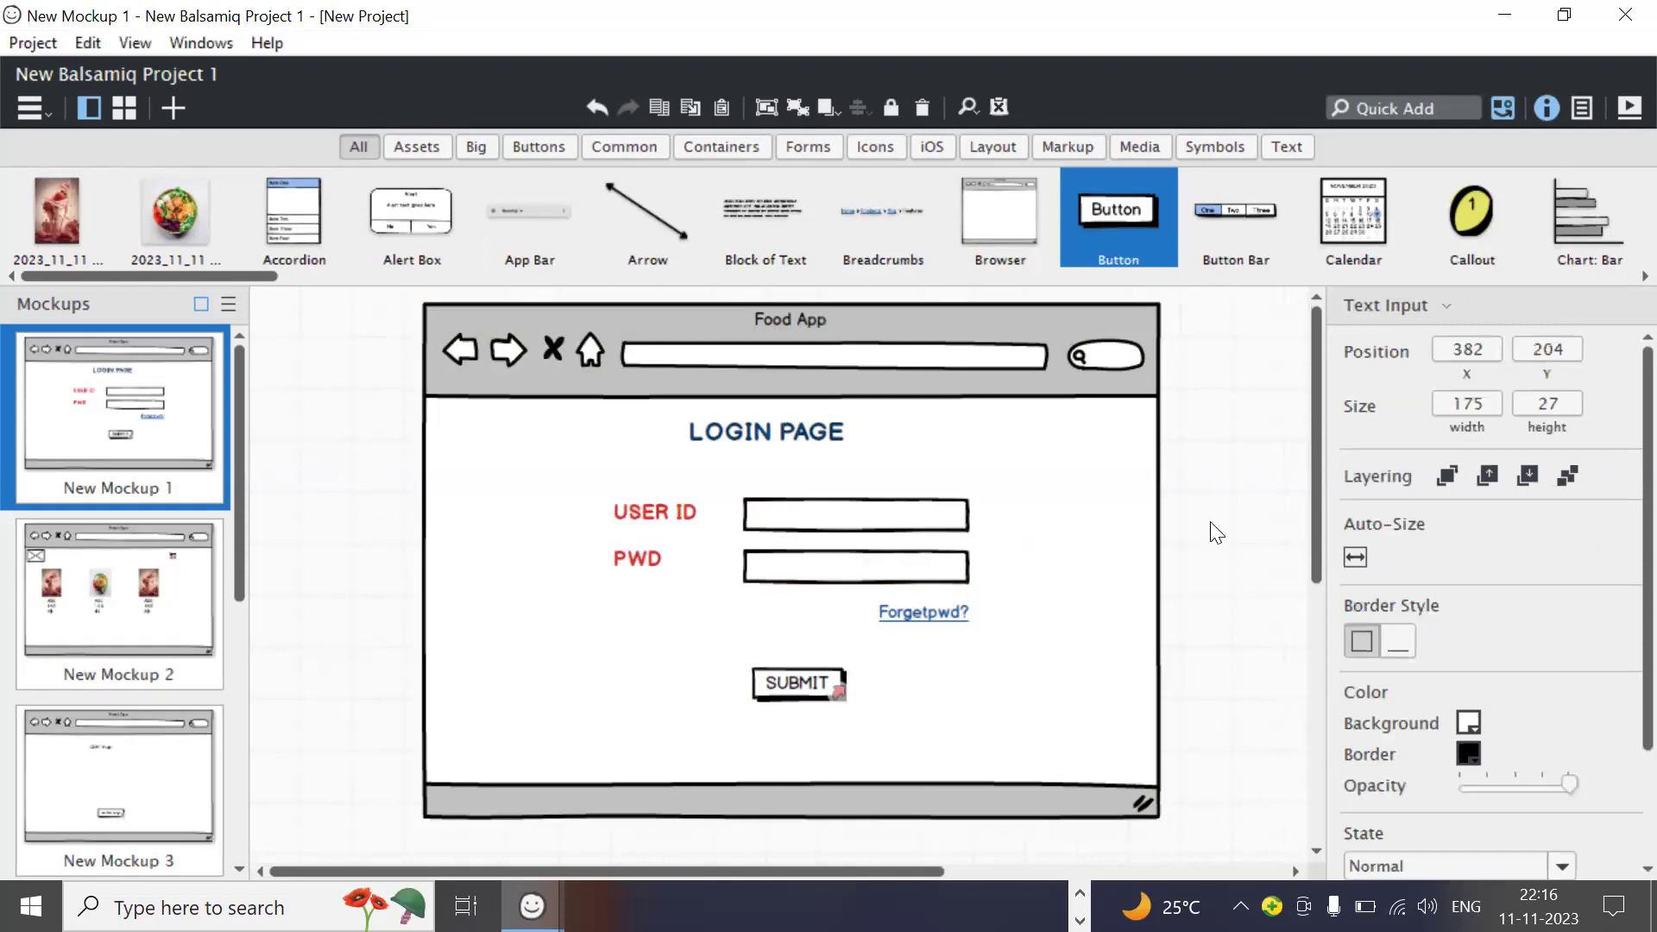
click(947, 516)
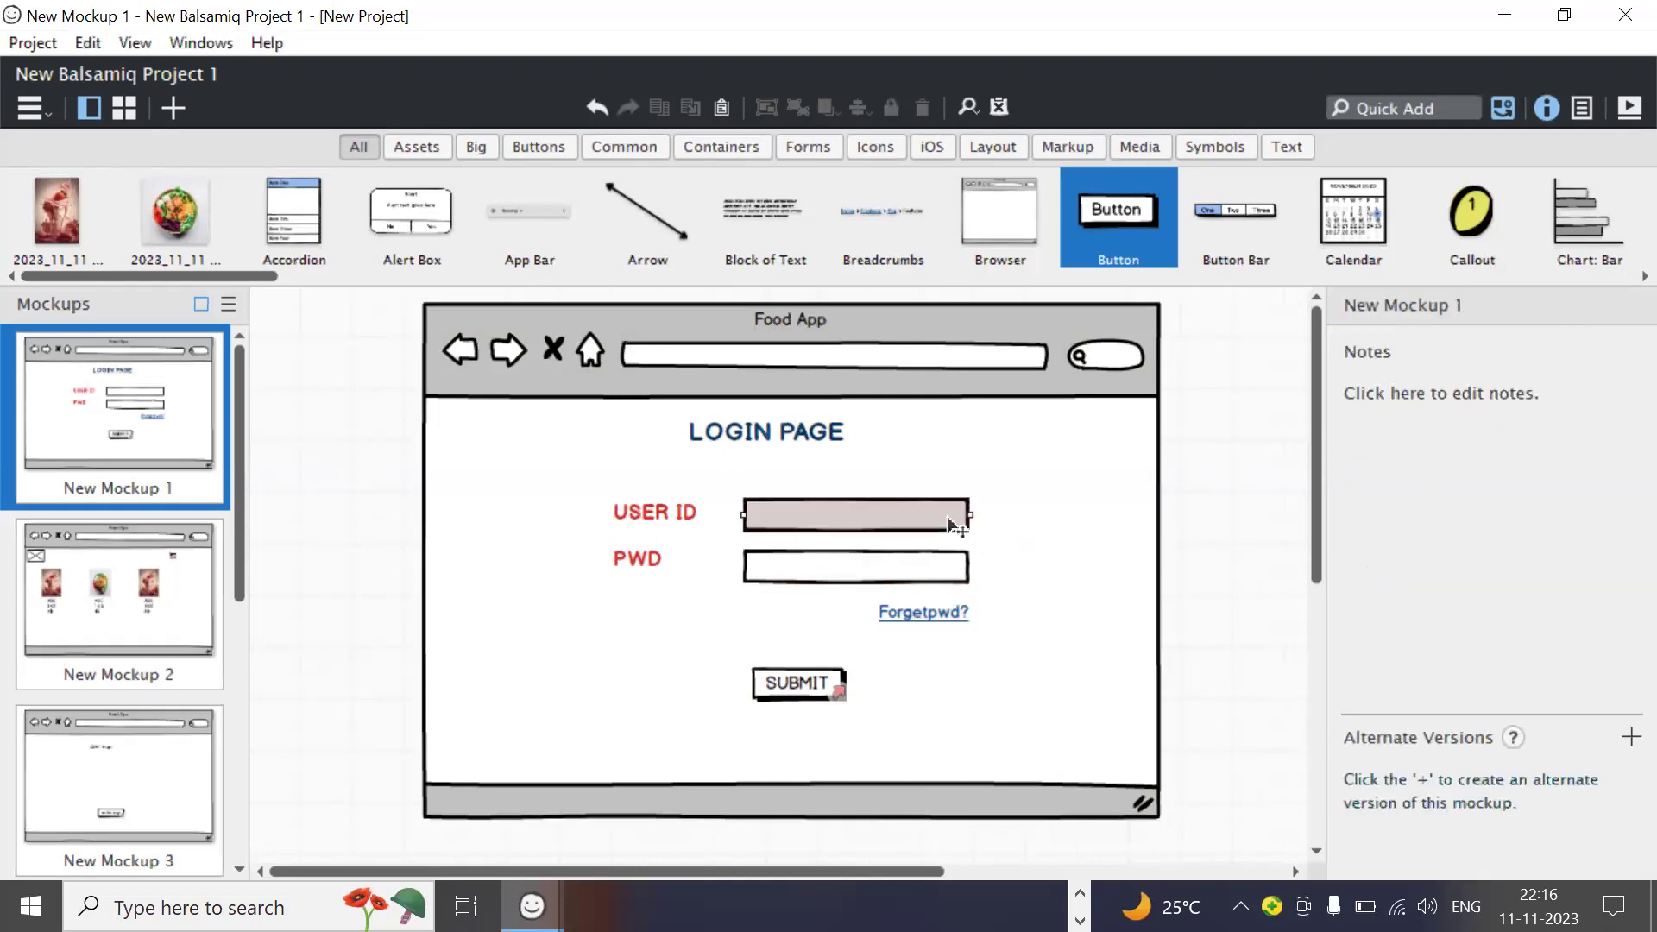
click(935, 578)
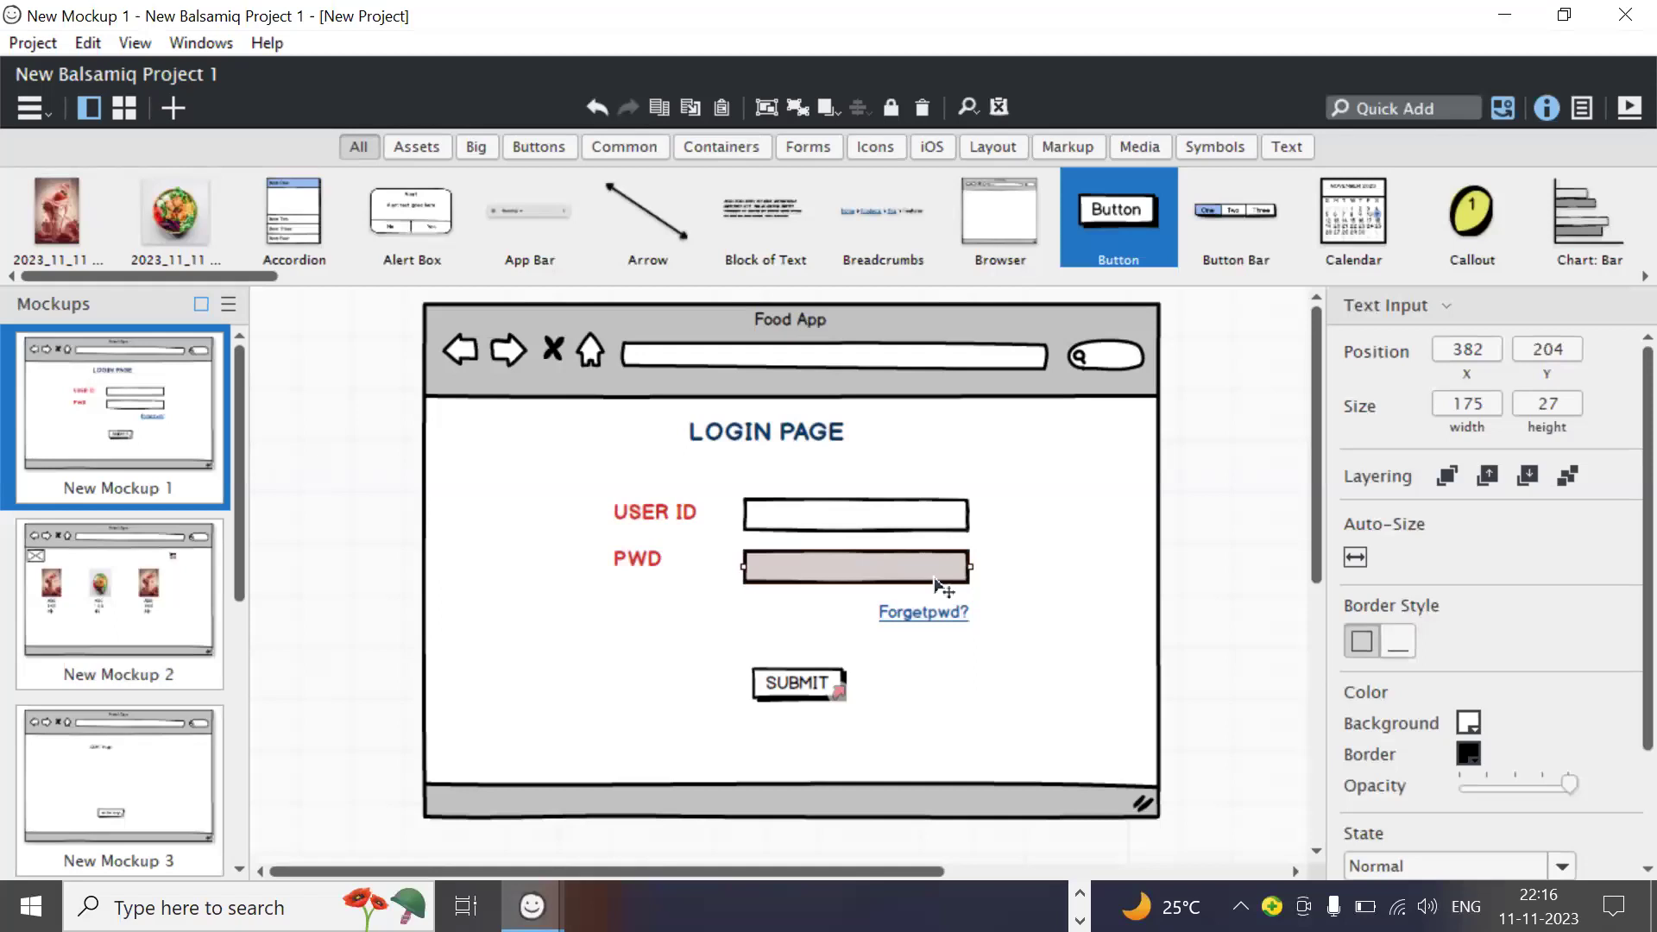
click(930, 615)
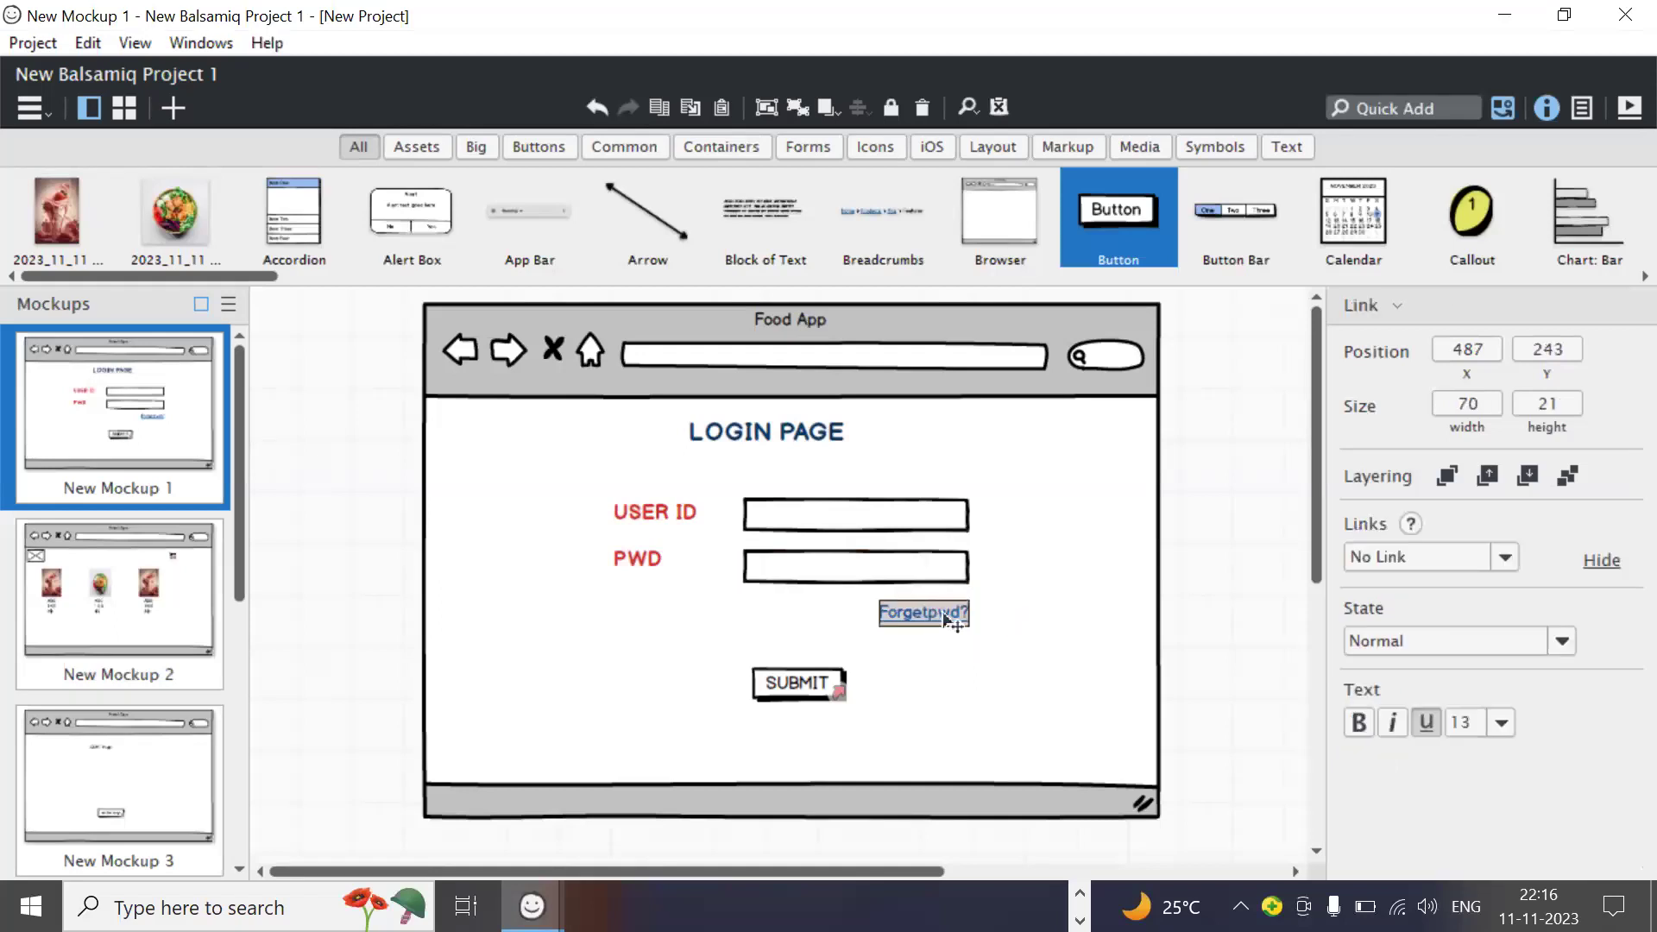
click(1016, 645)
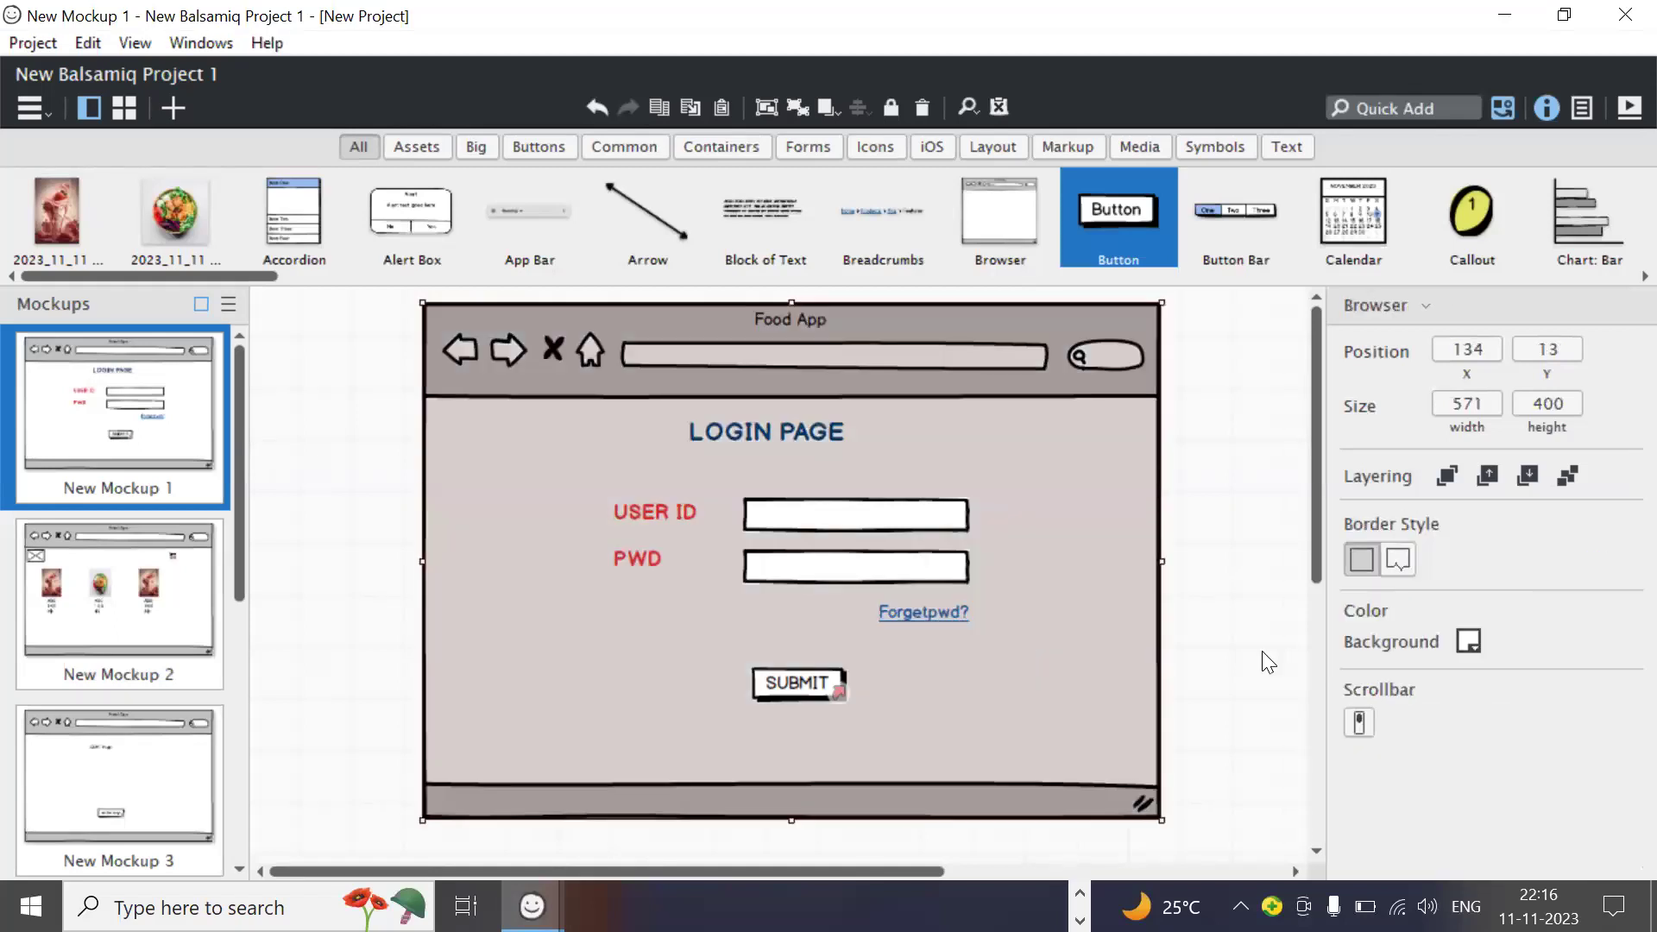
click(1262, 654)
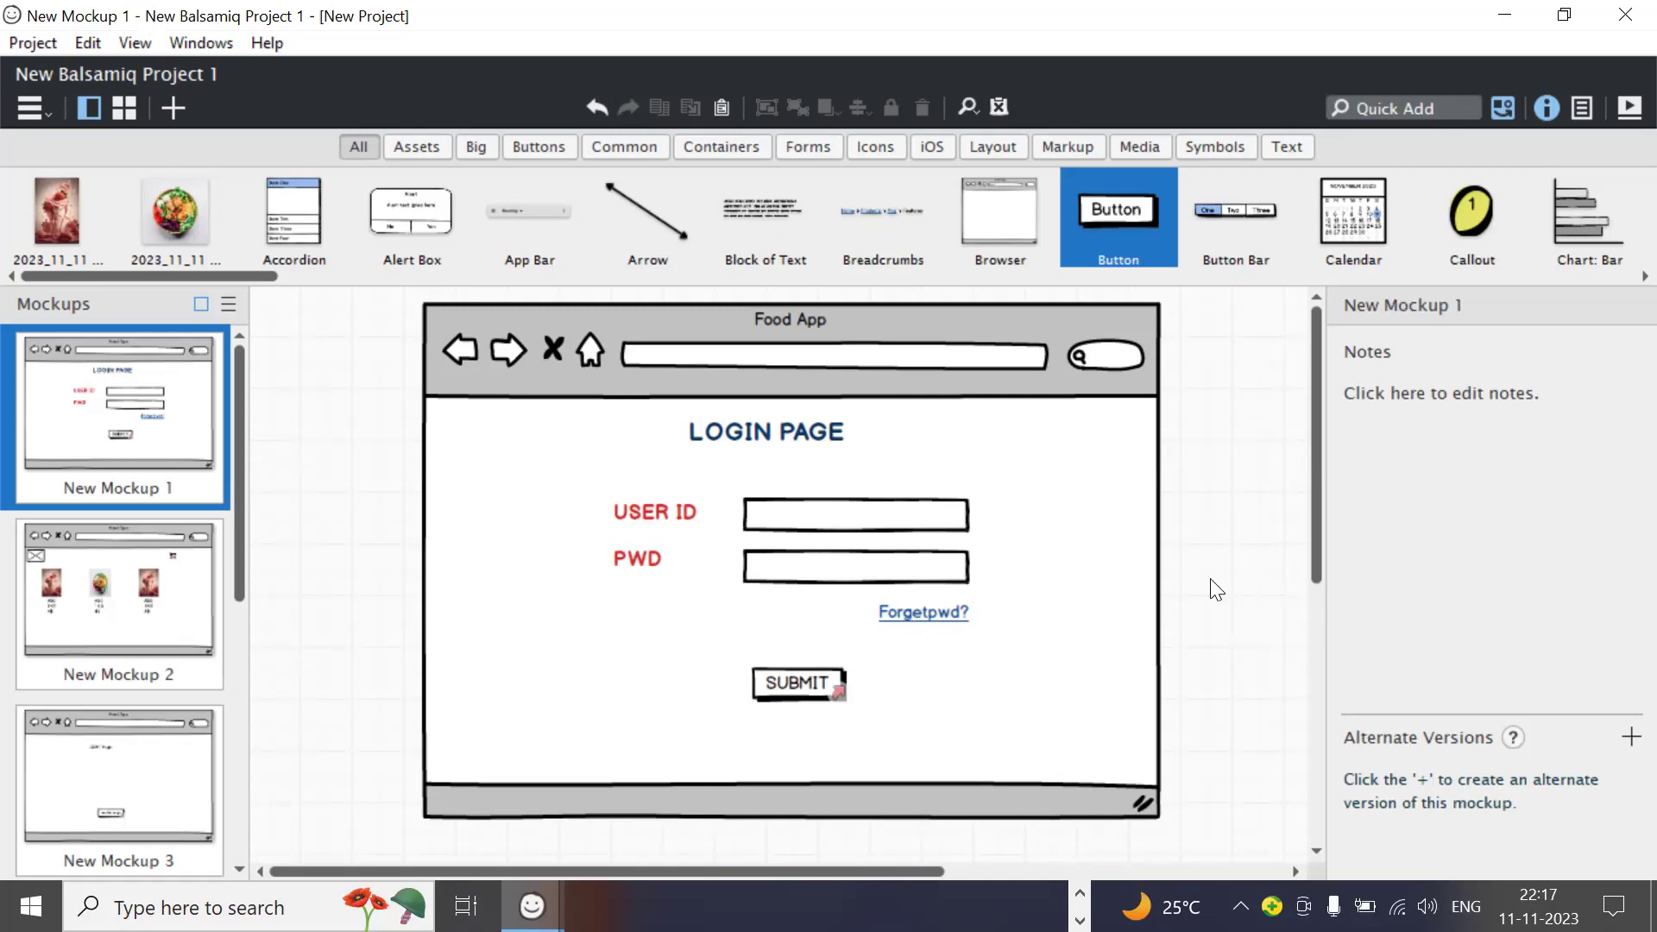
Step: Review the SUBMIT button and the product page in New Mockup 2, then return to the login page in New Mockup 1
click(799, 685)
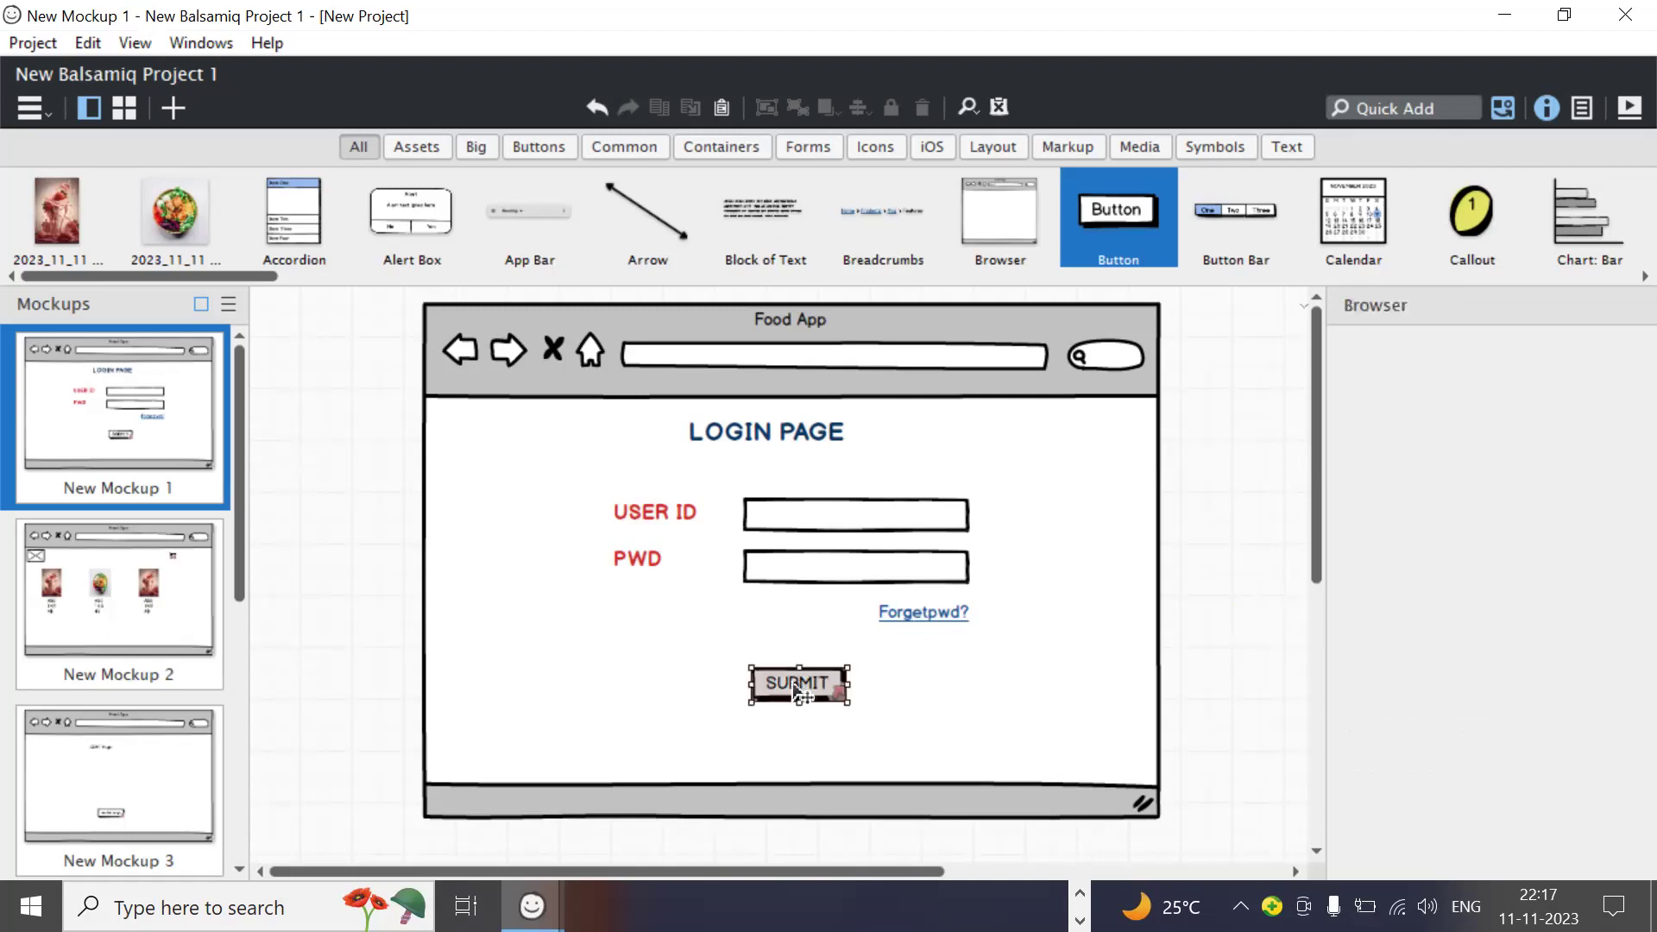
click(111, 614)
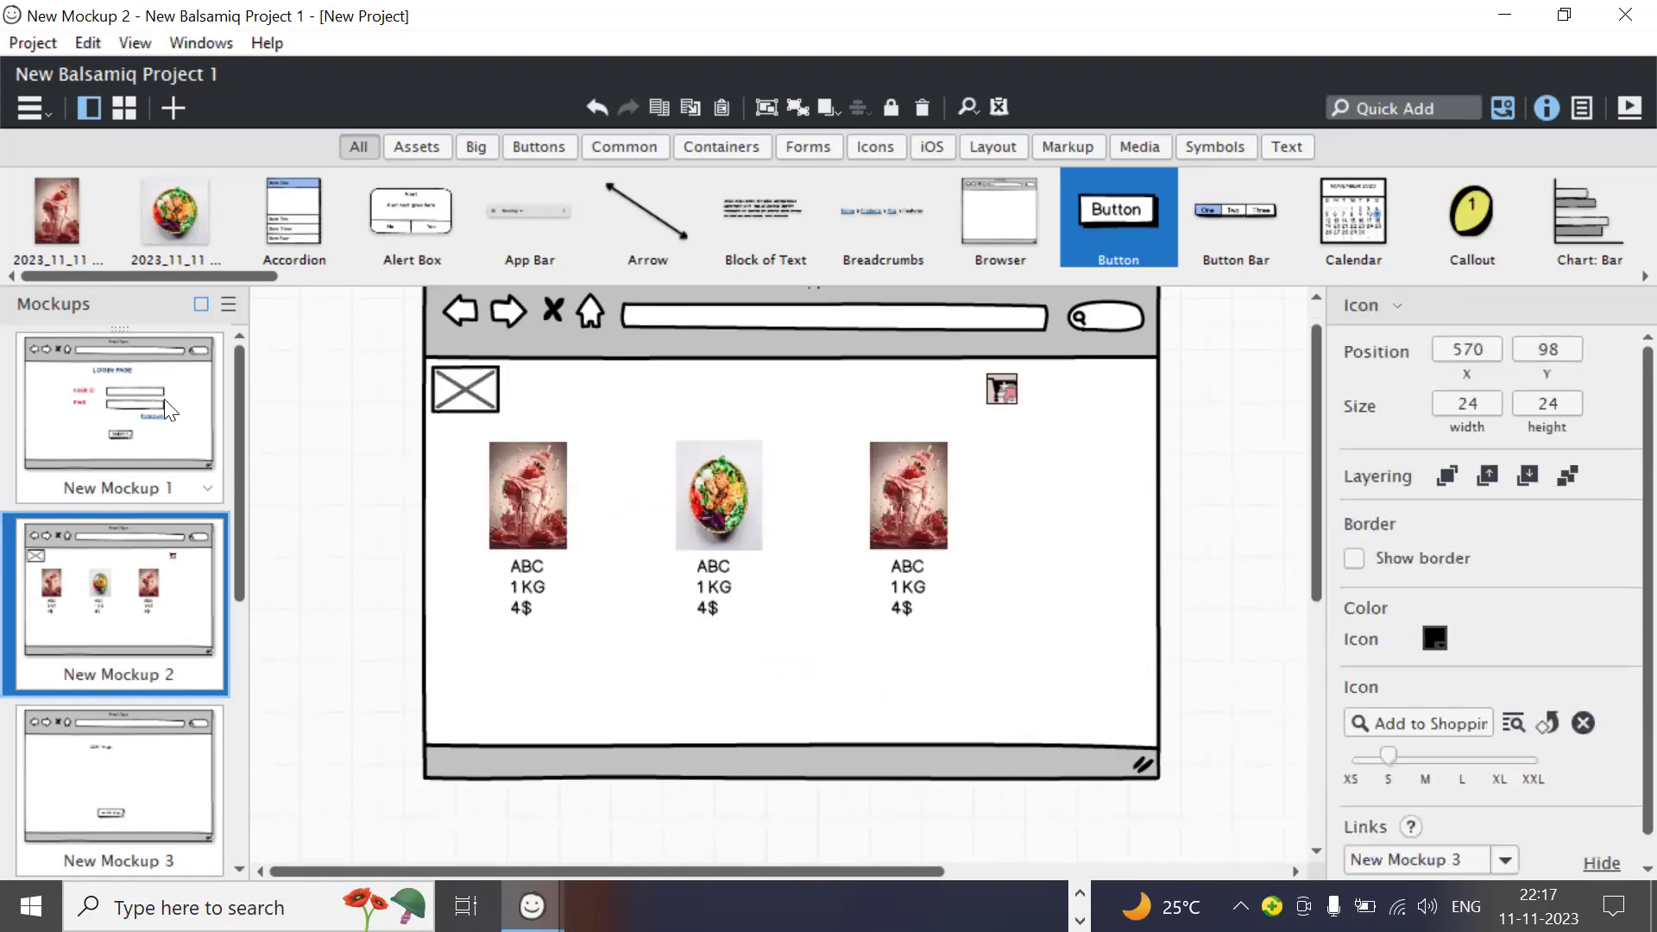
click(173, 408)
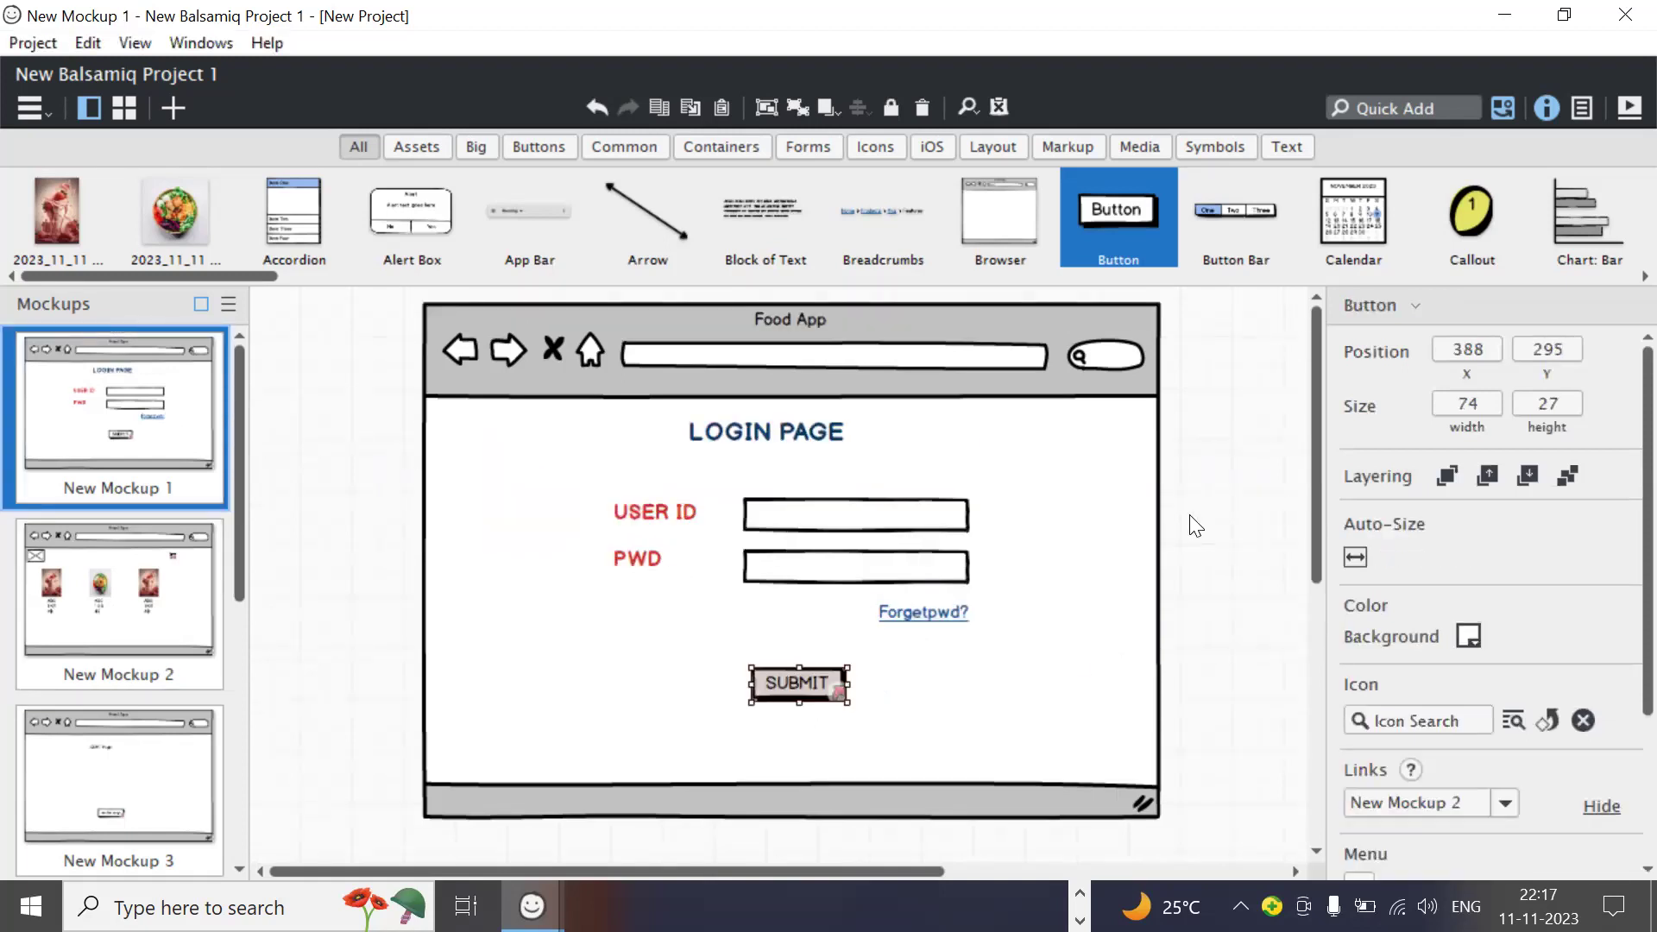
Step: Preview the linked pages from the login page through SUBMIT, the cart icon and make pay, then exit and reopen New Mockup 1
click(1627, 109)
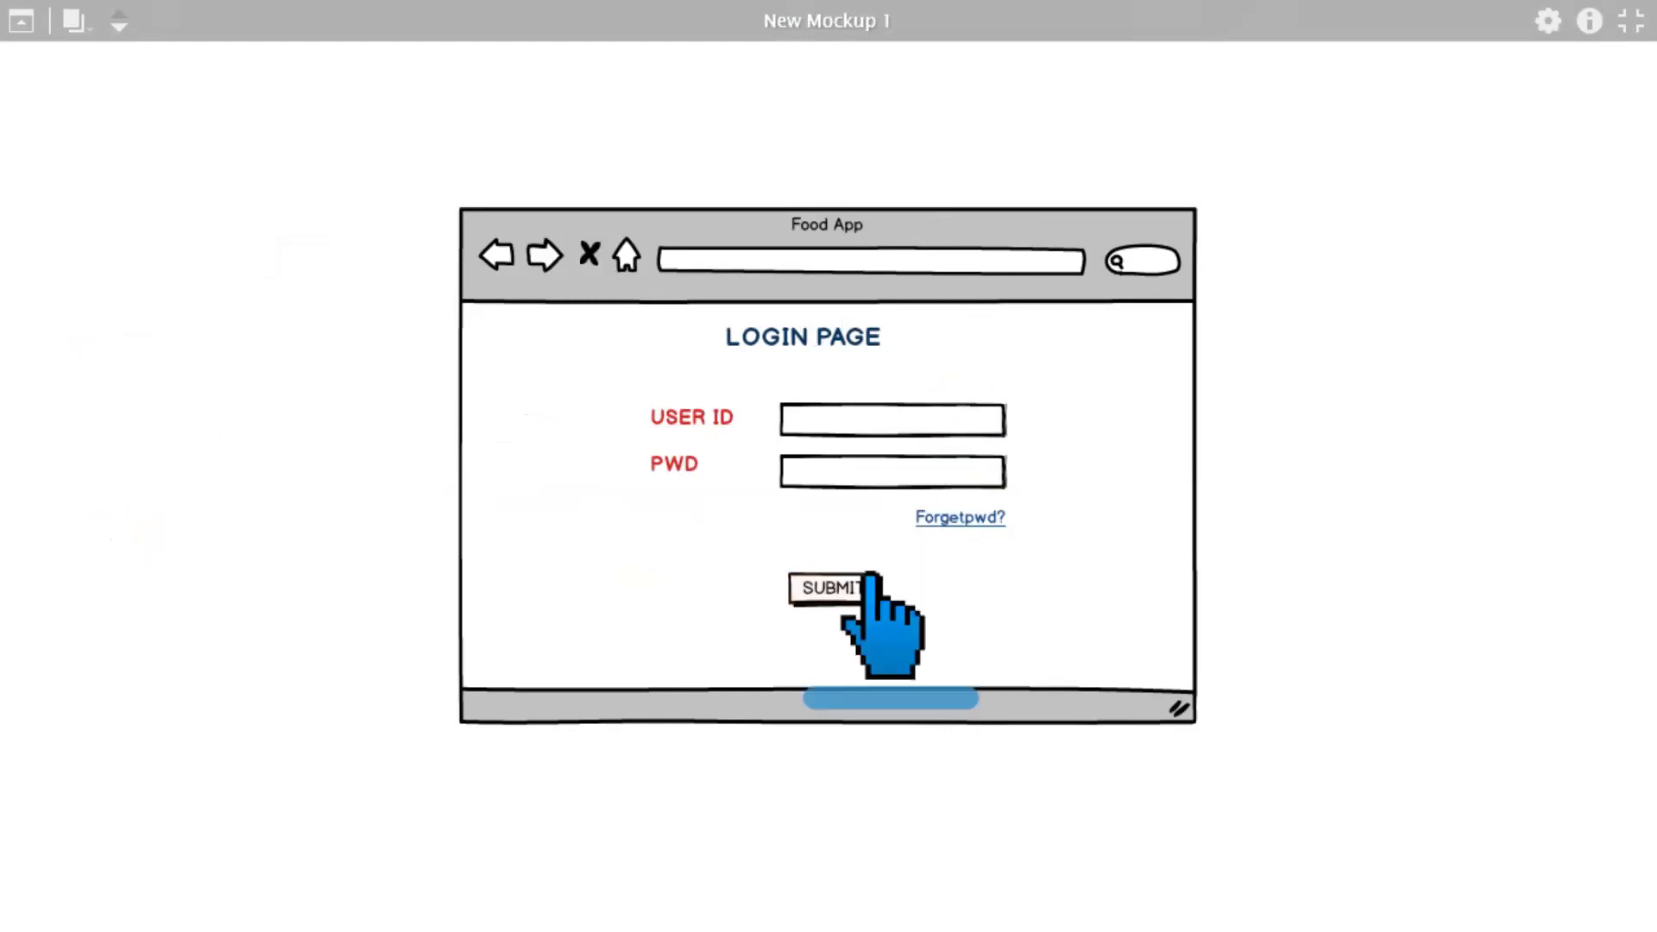
click(835, 592)
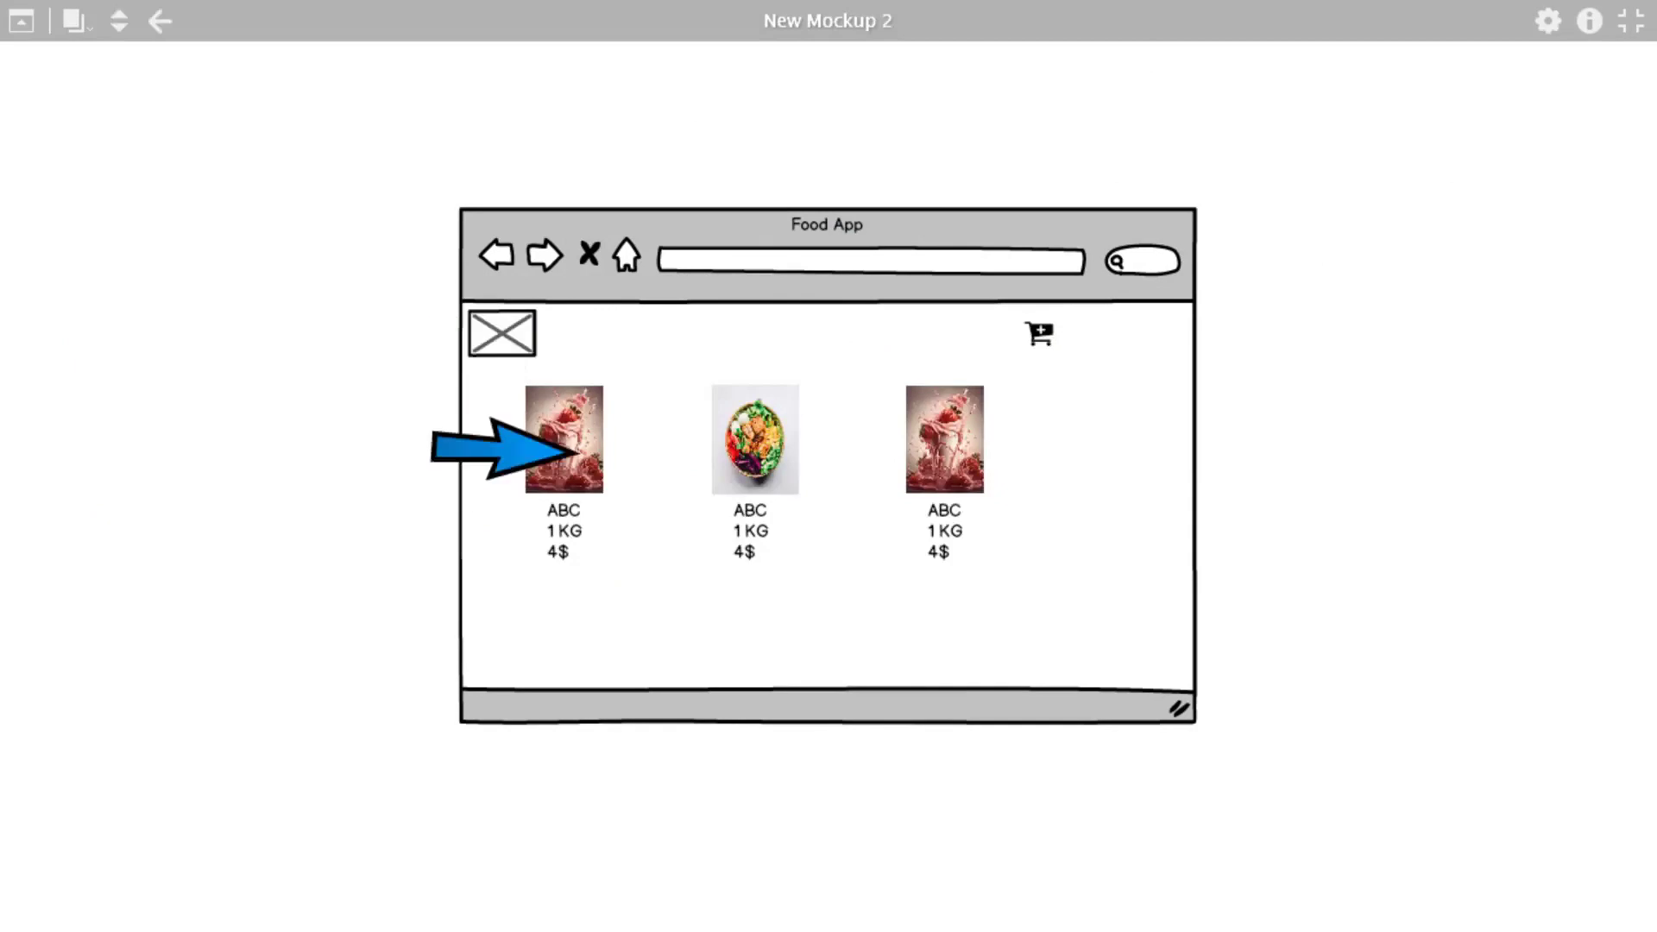
click(540, 477)
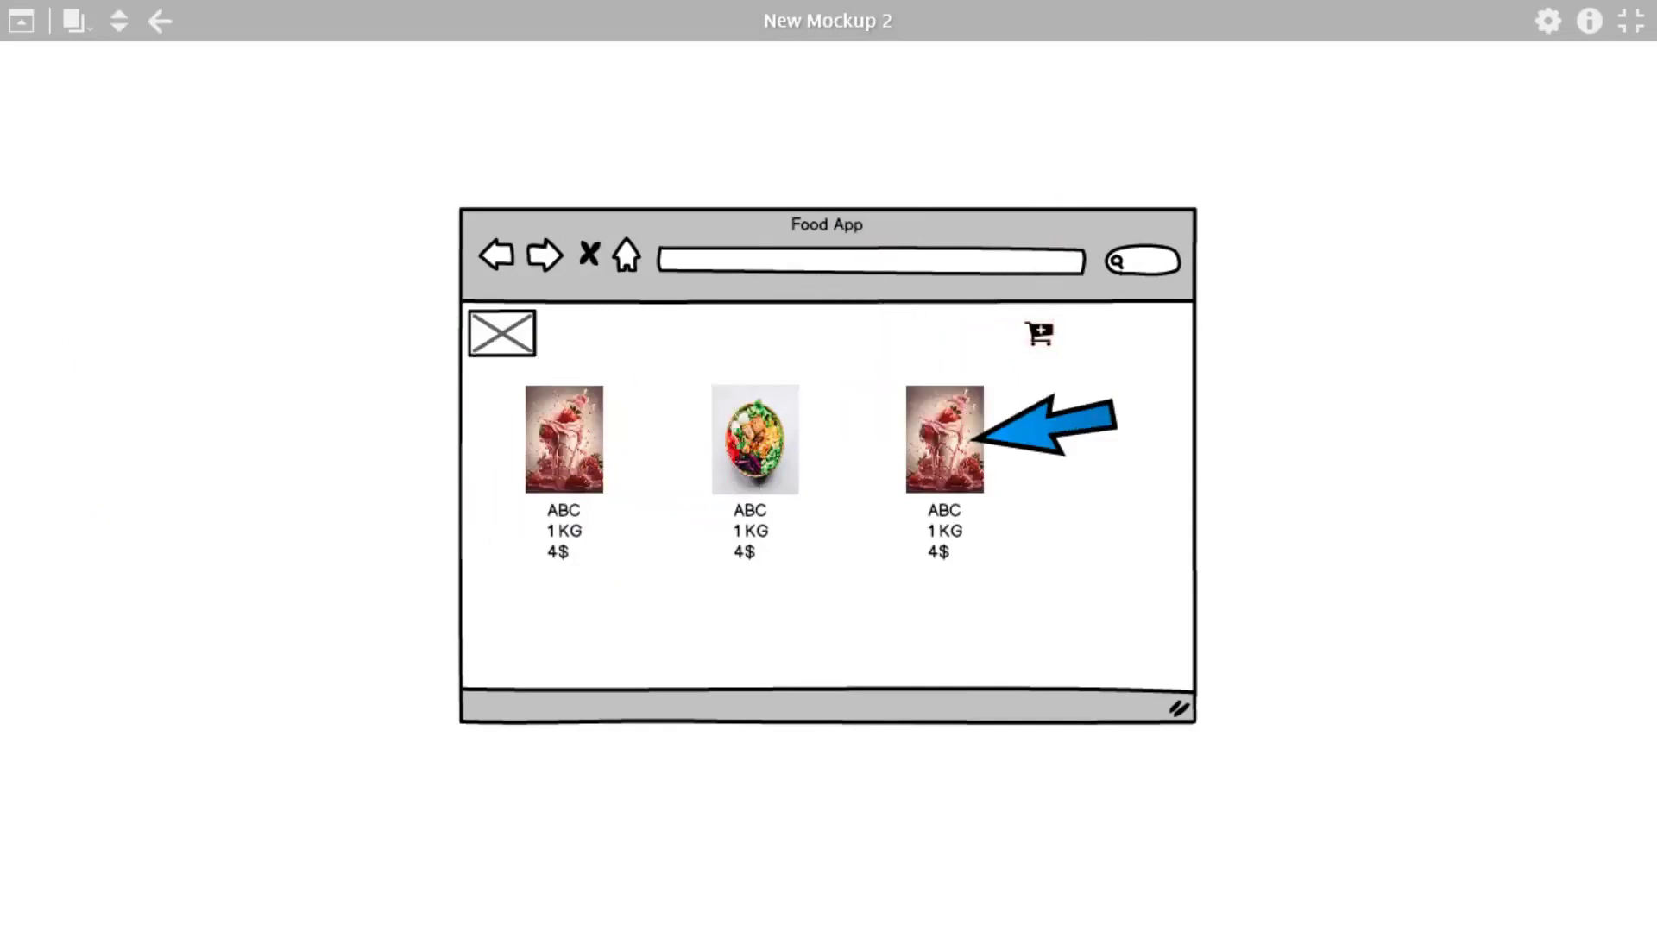
click(1041, 333)
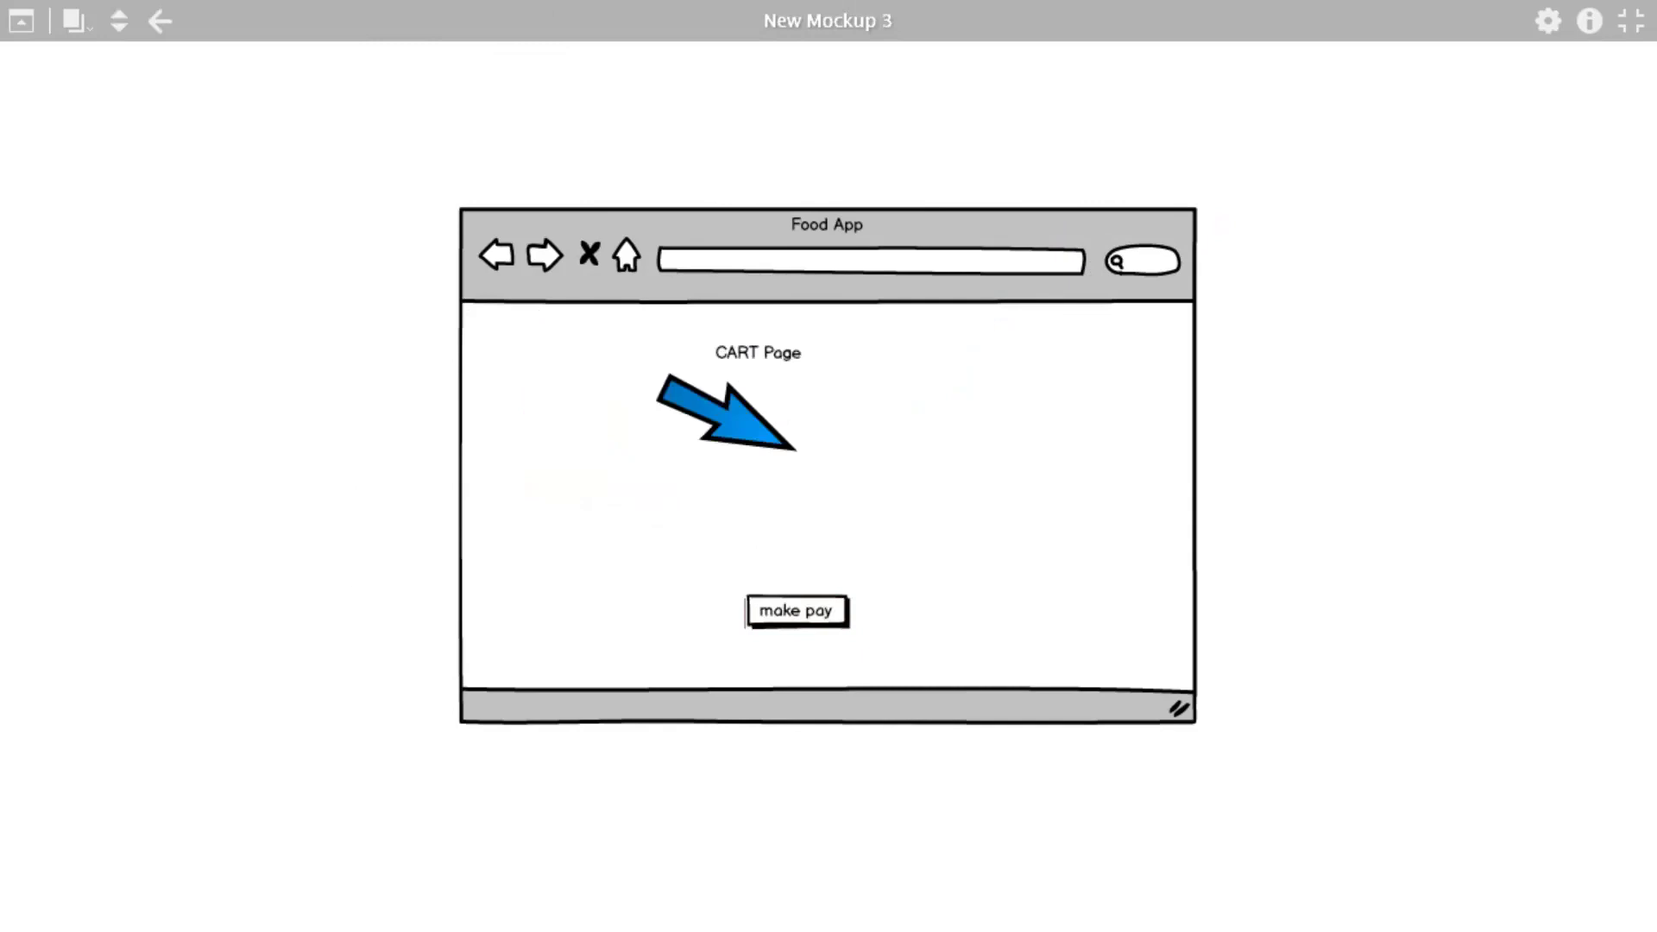
click(795, 611)
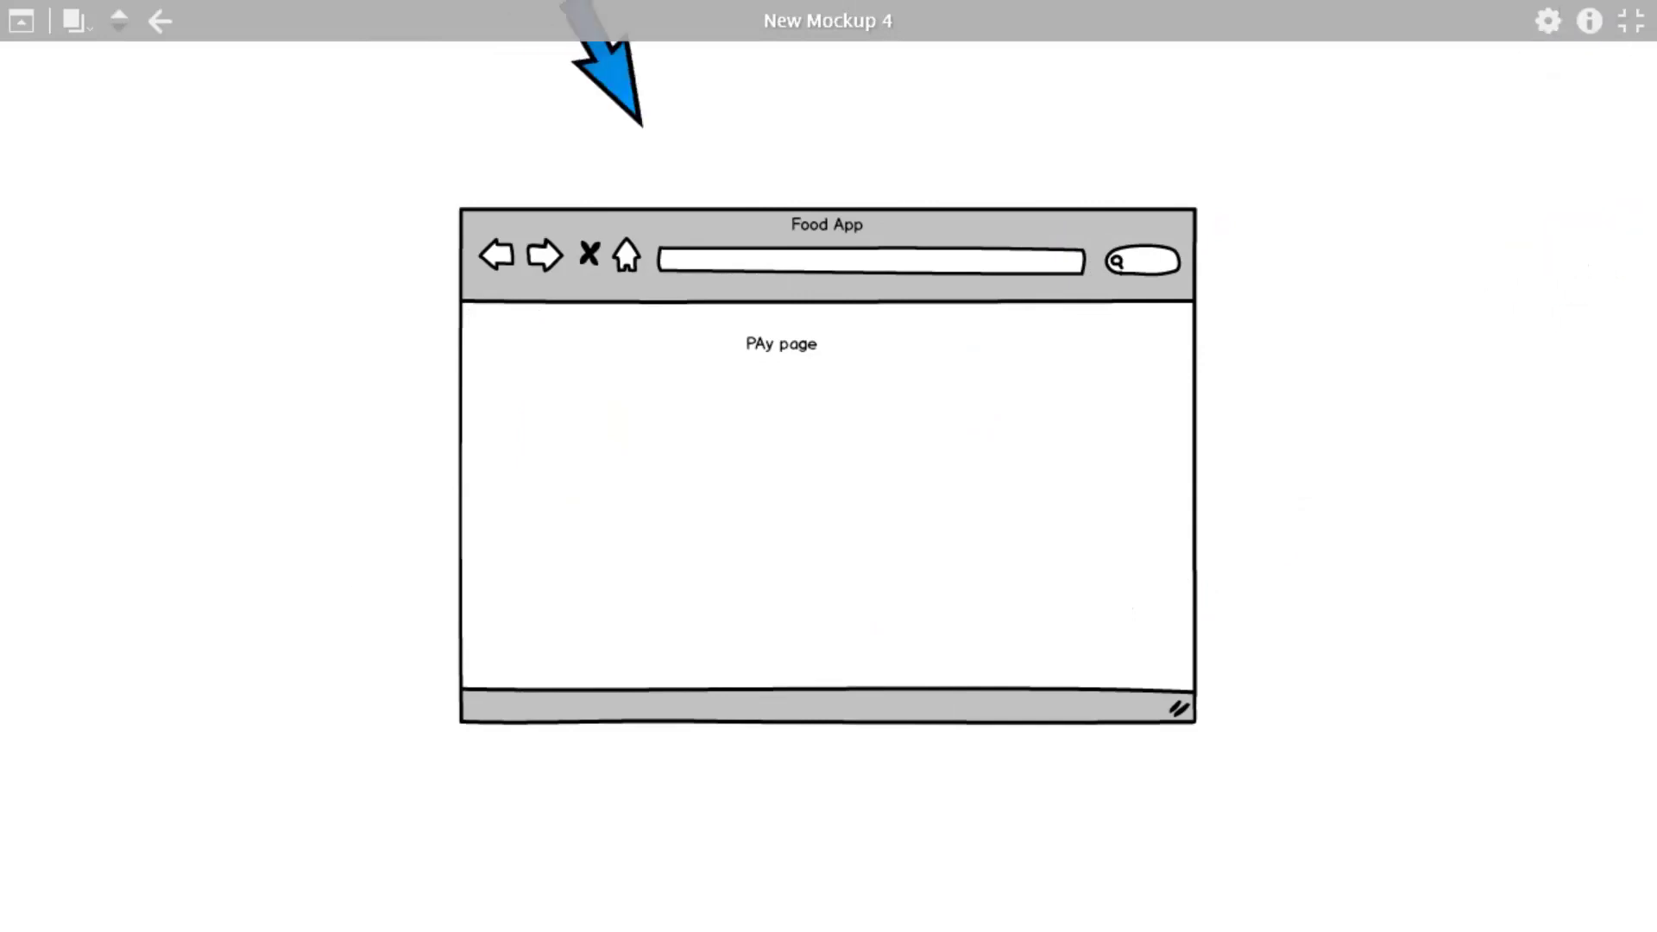
click(1621, 10)
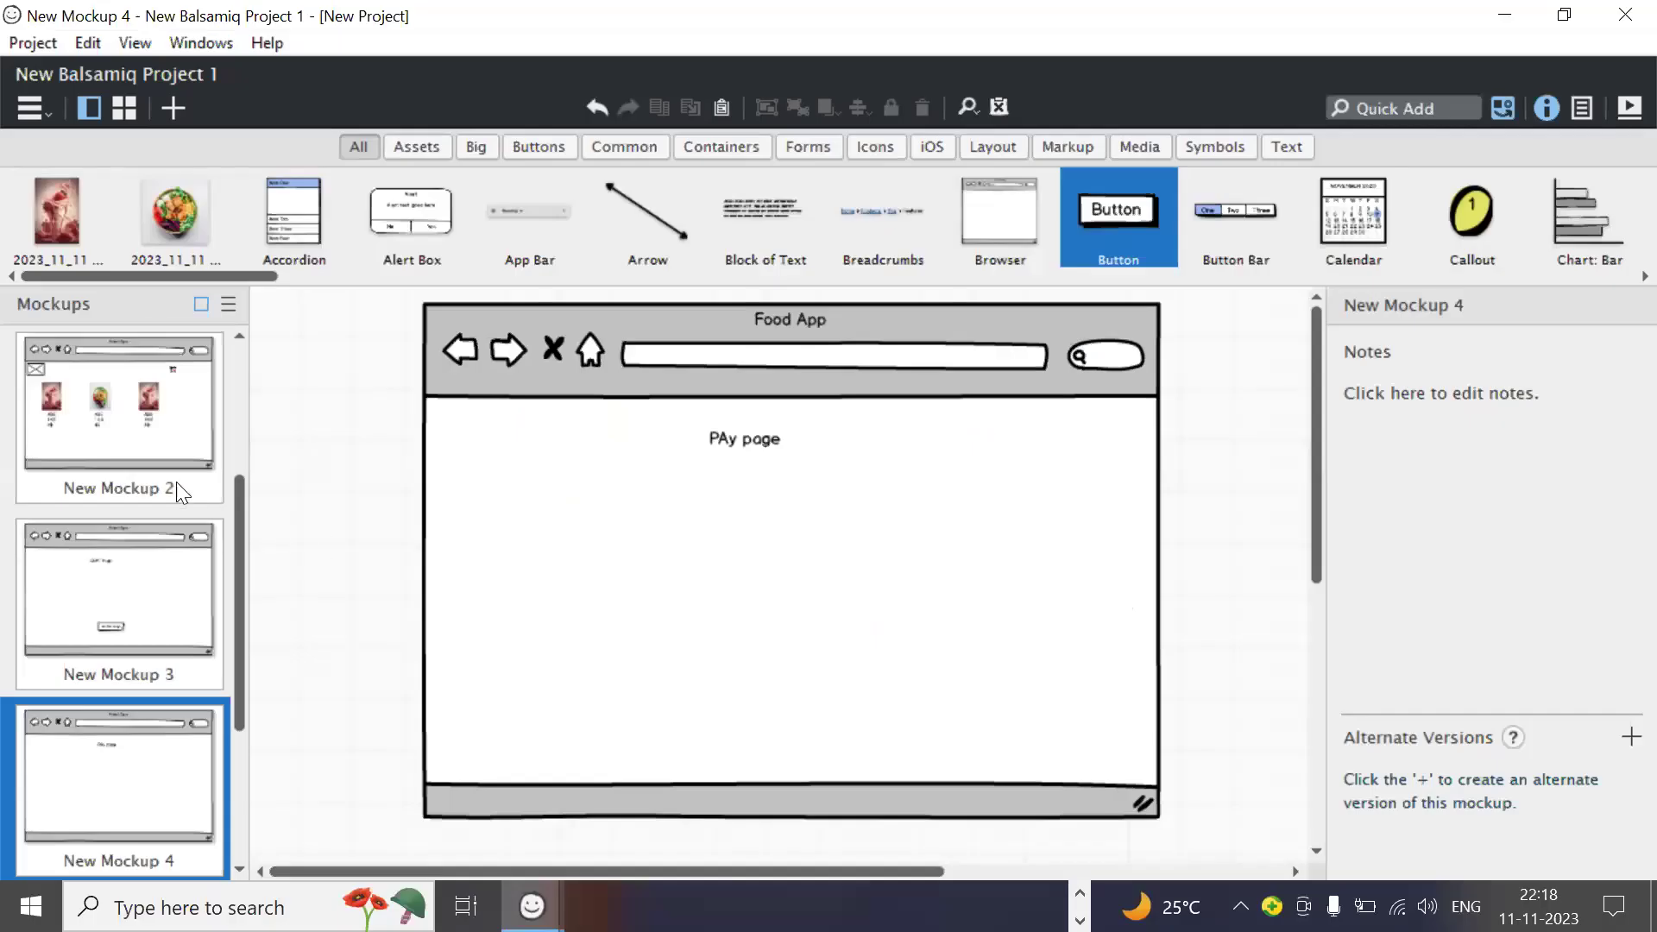
scroll(168, 457, up, 2)
click(149, 394)
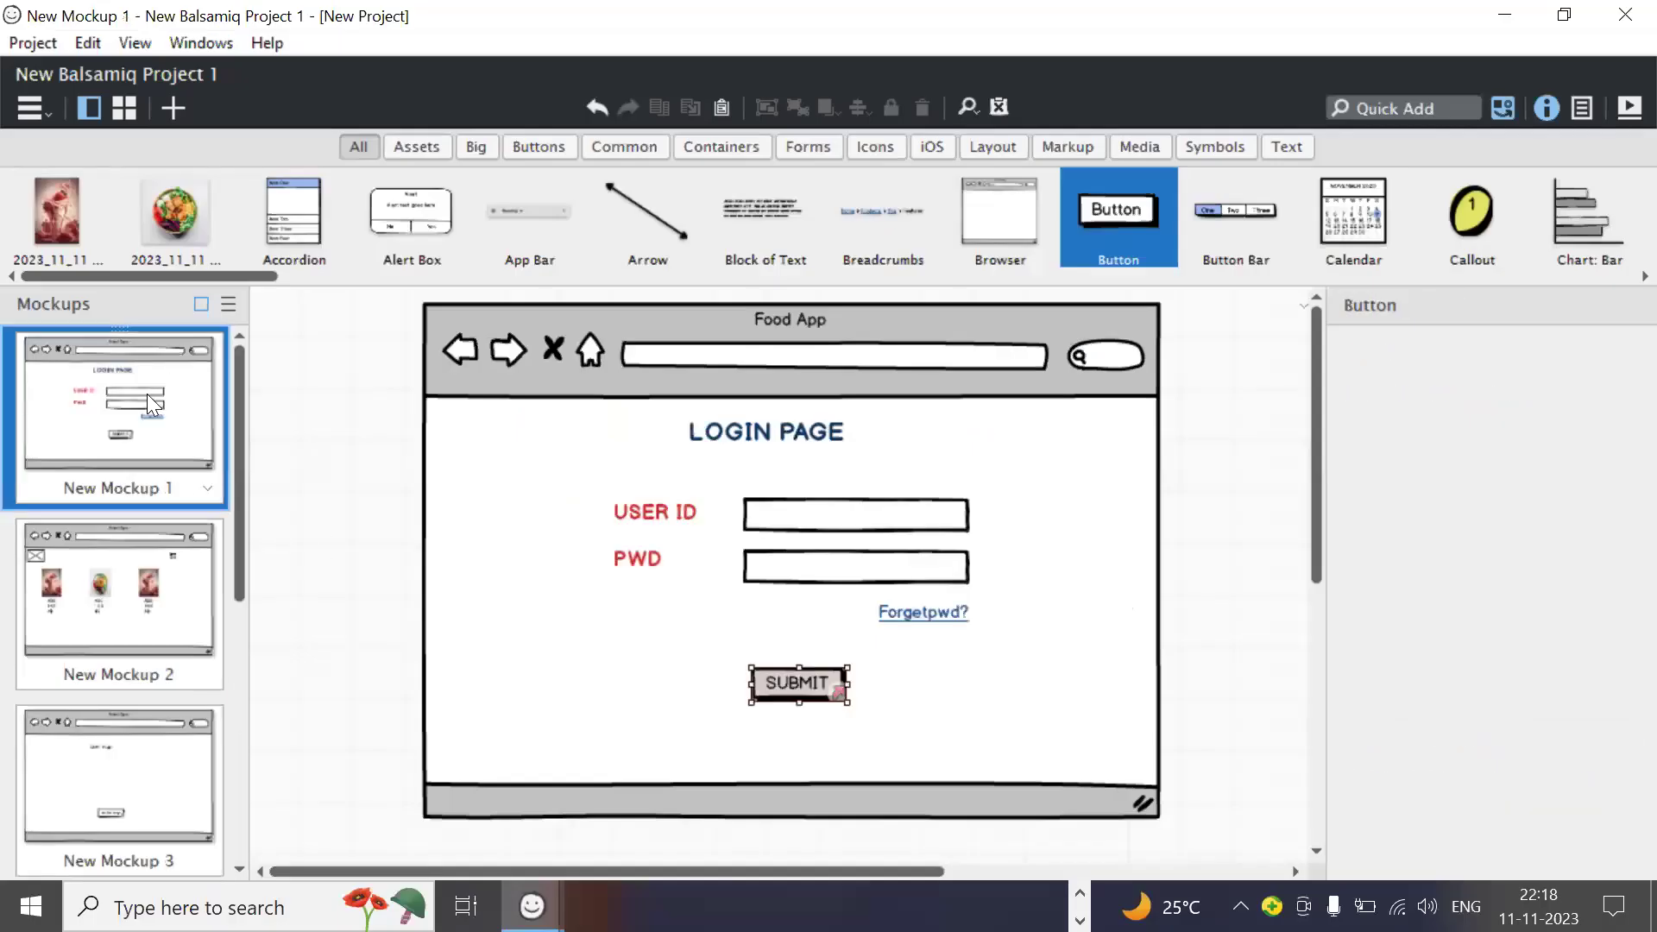
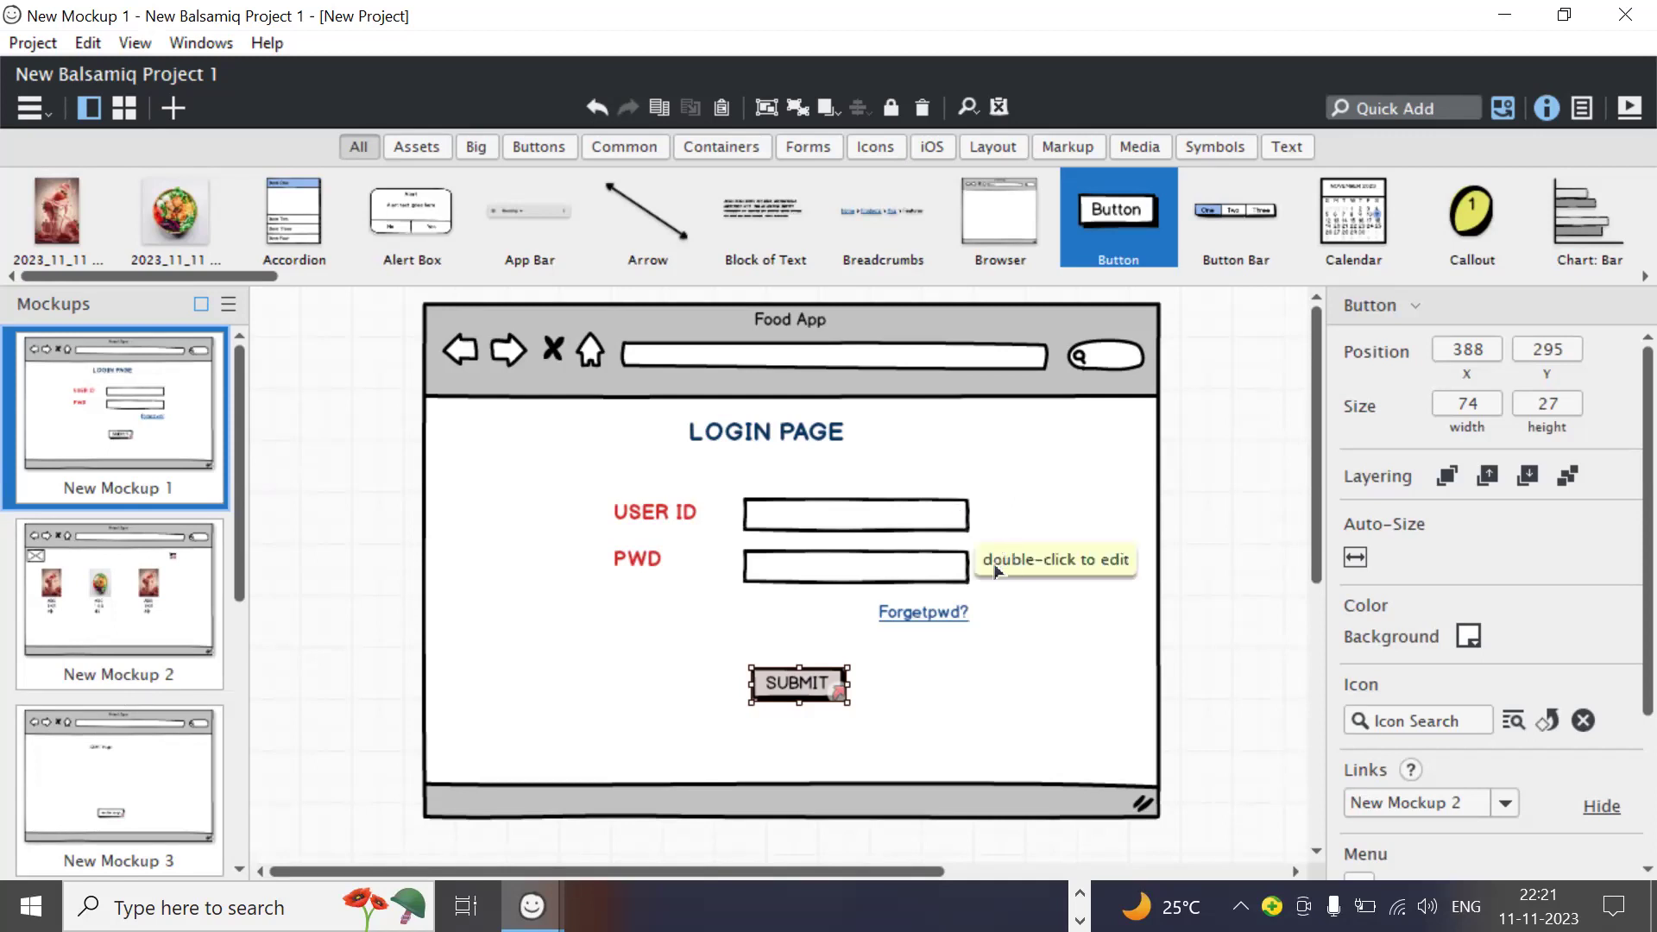
Step: Open the product page in New Mockup 2 and inspect its image placeholder, clearing the selection each time
click(192, 593)
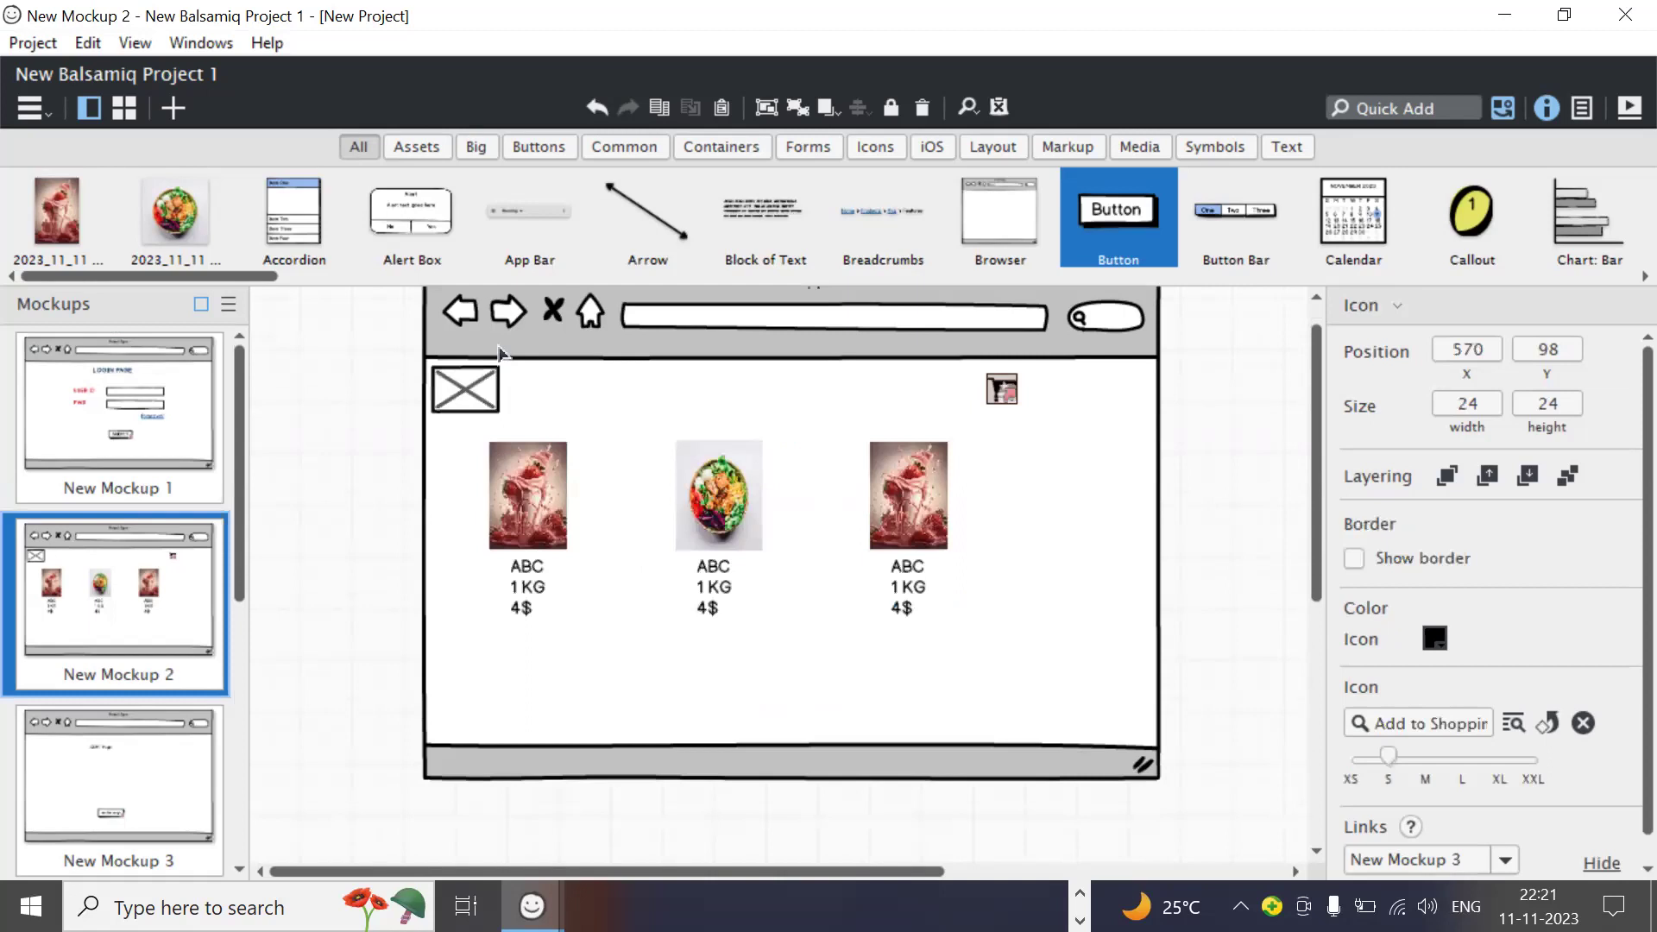
click(473, 387)
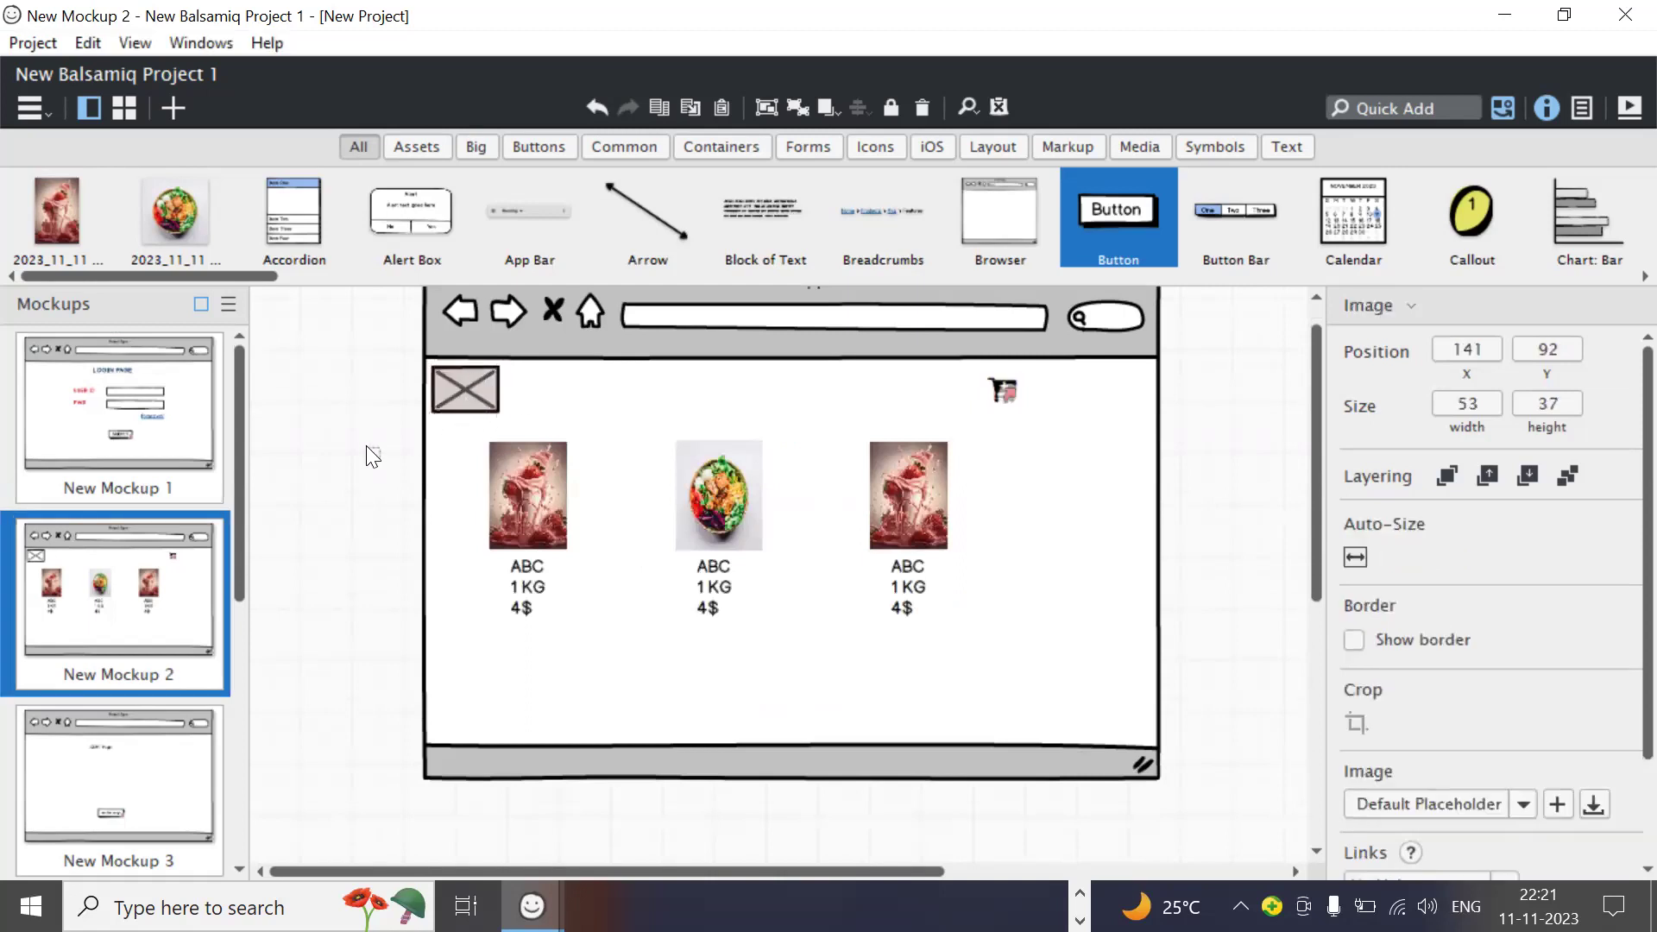
click(366, 445)
click(477, 407)
click(327, 537)
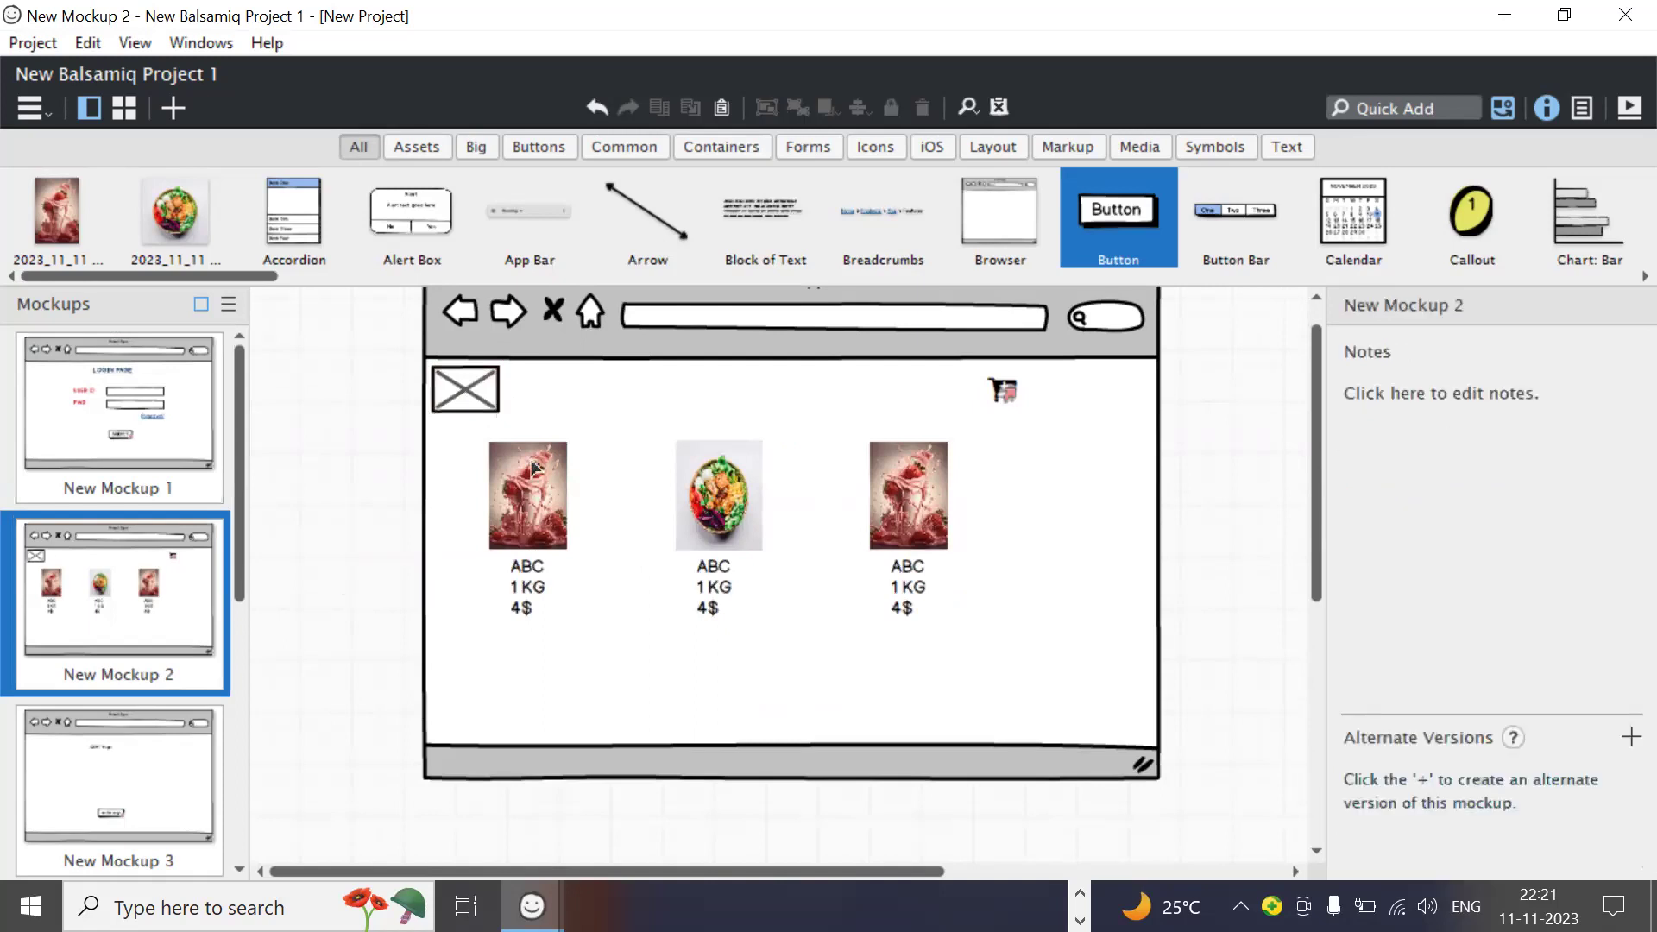
click(452, 397)
scroll(553, 358, up, 1)
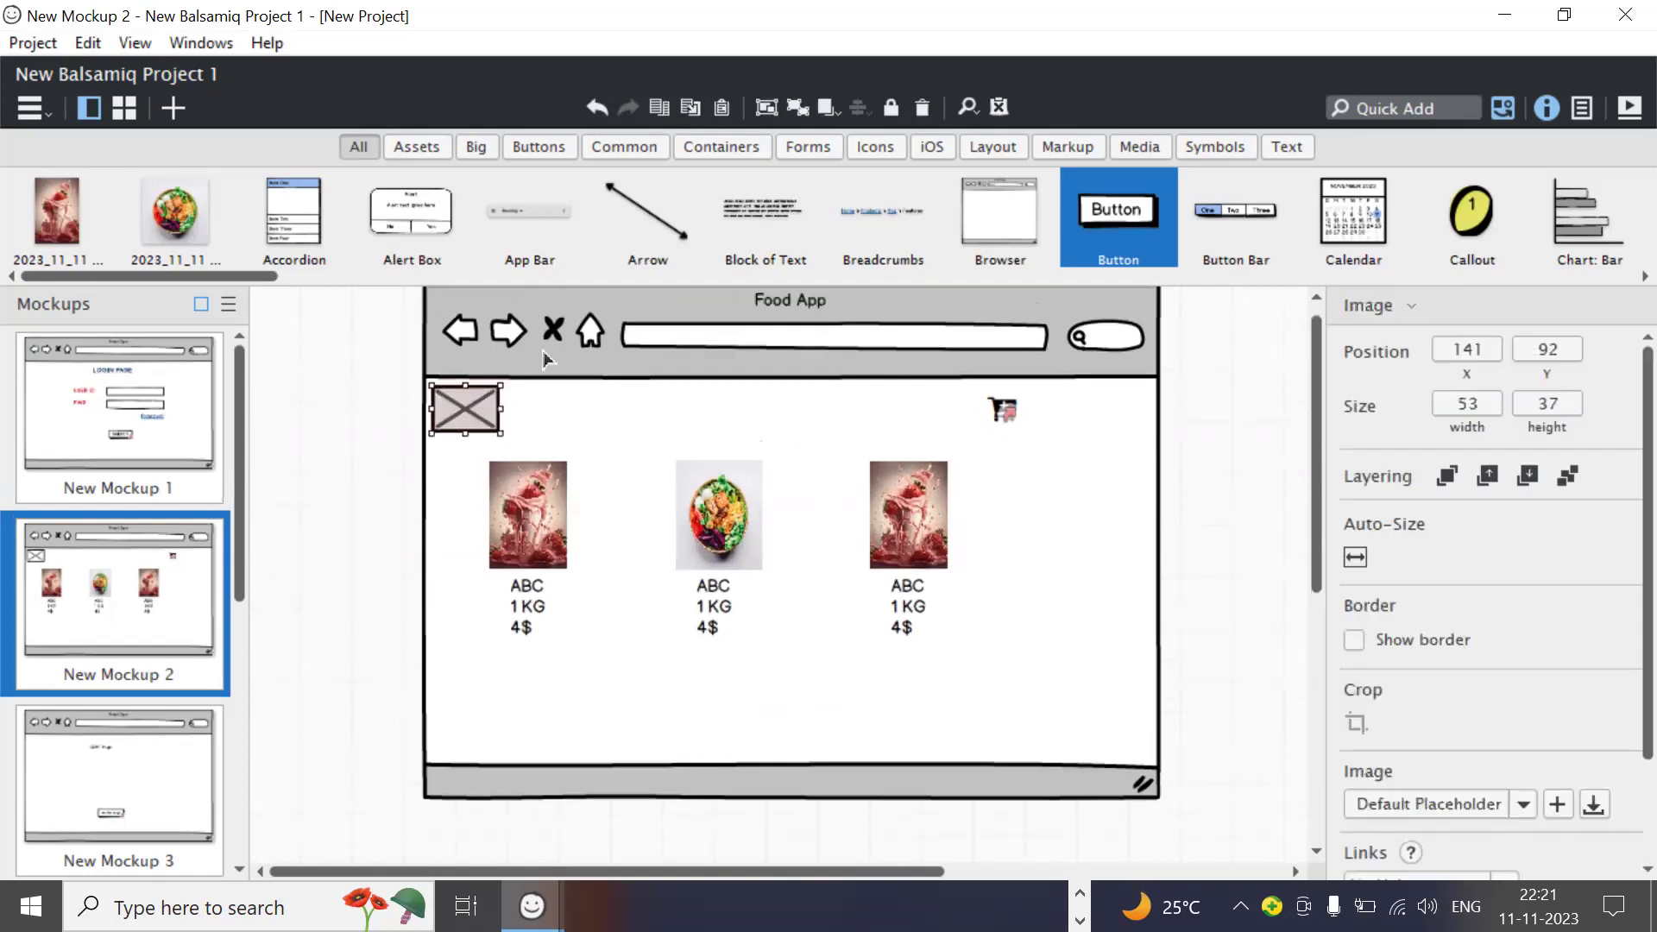
click(402, 523)
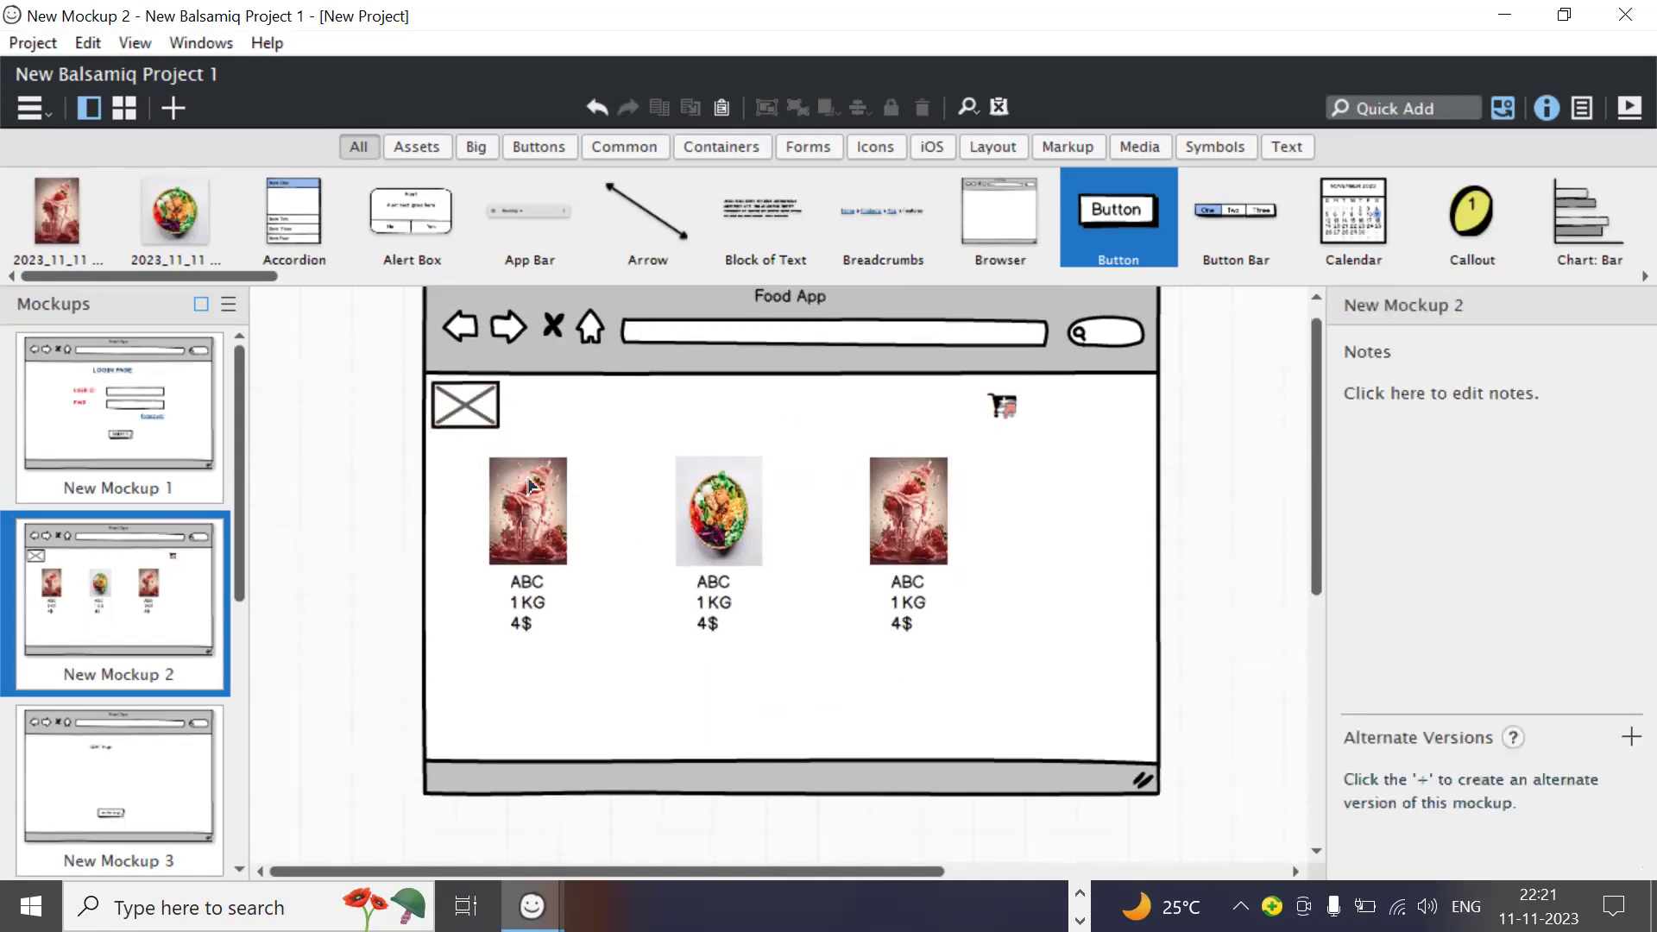
Step: Check the food pictures on the product page and nudge the browser frame slightly to the left
click(932, 535)
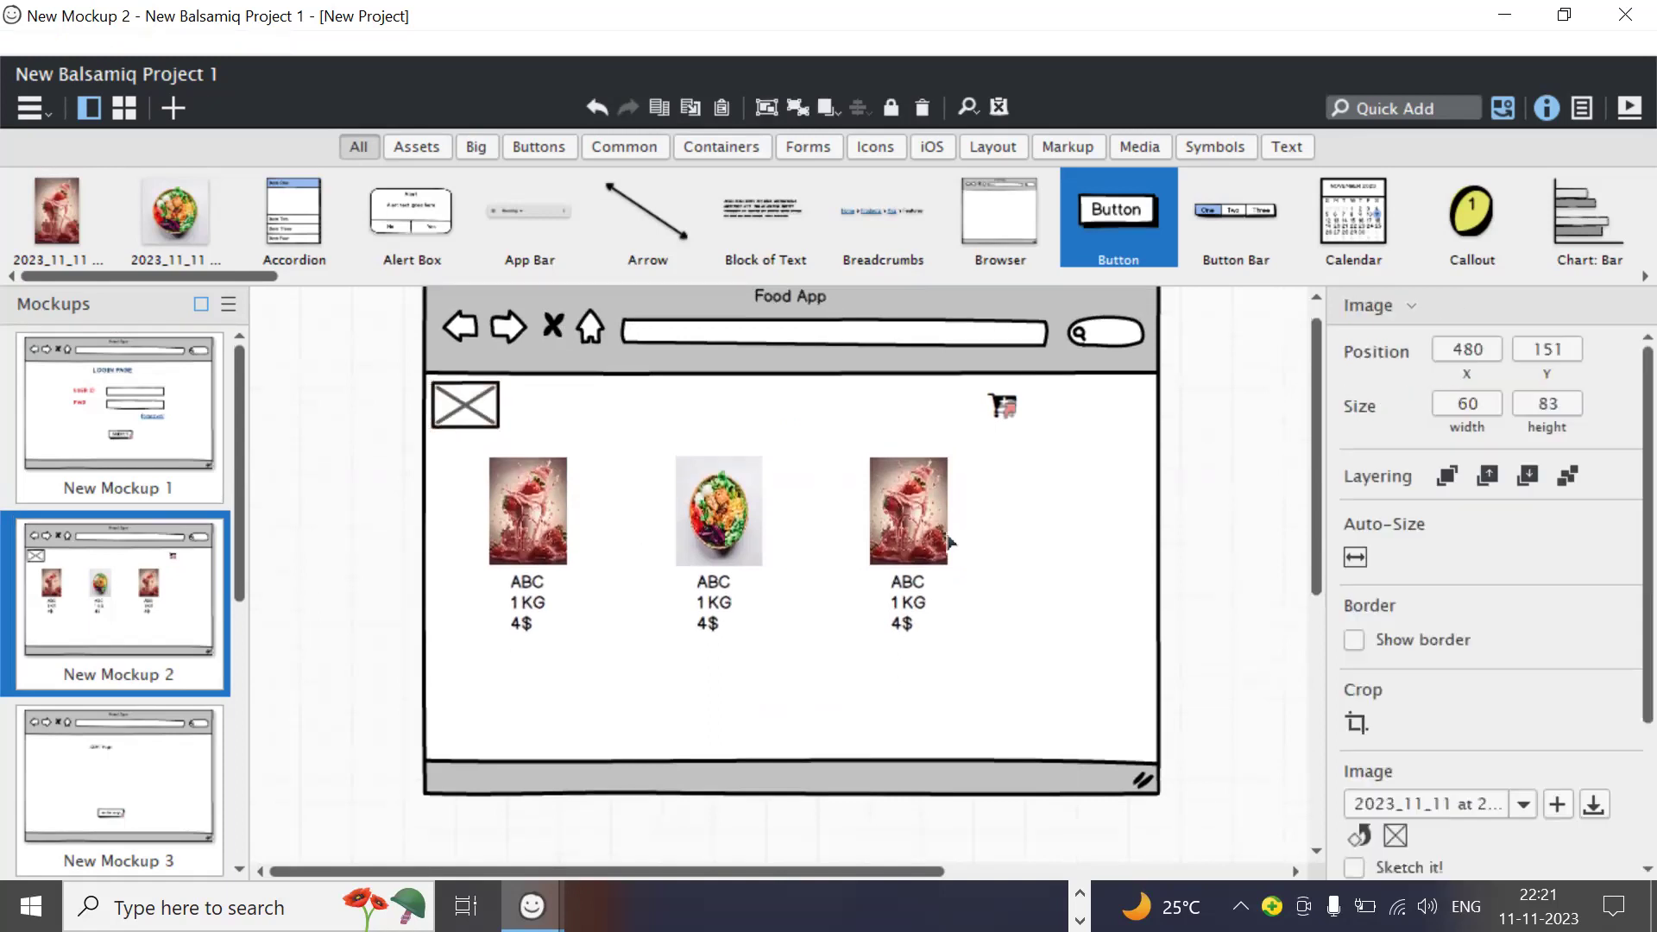
click(753, 518)
drag(603, 529, 592, 529)
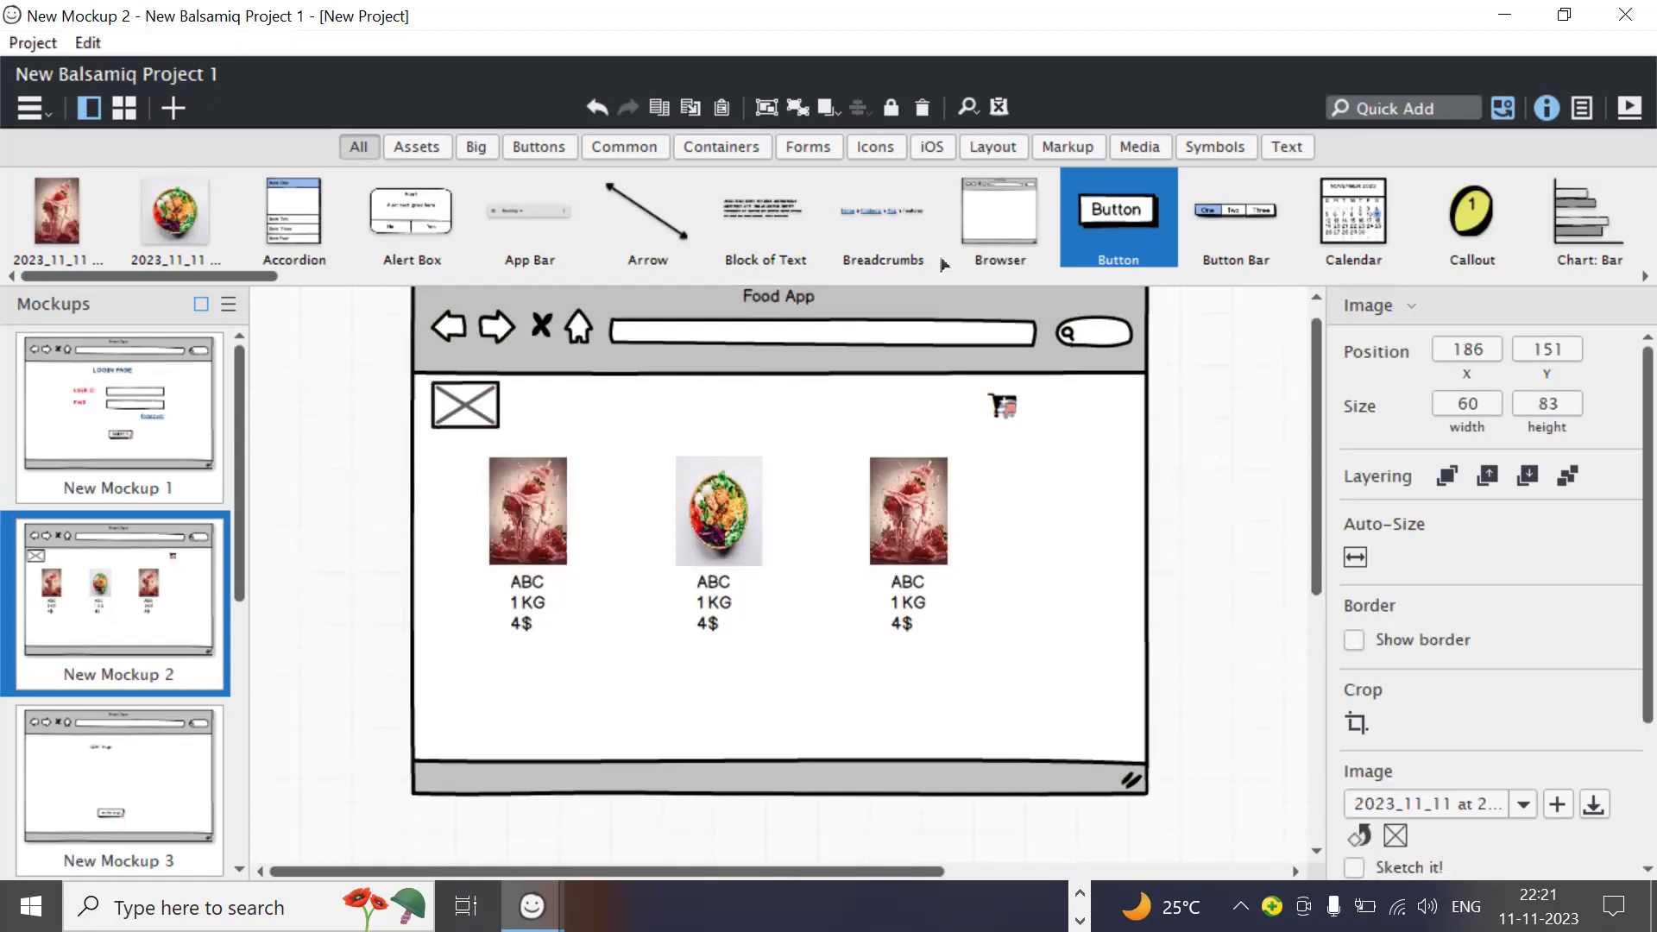
key(Escape)
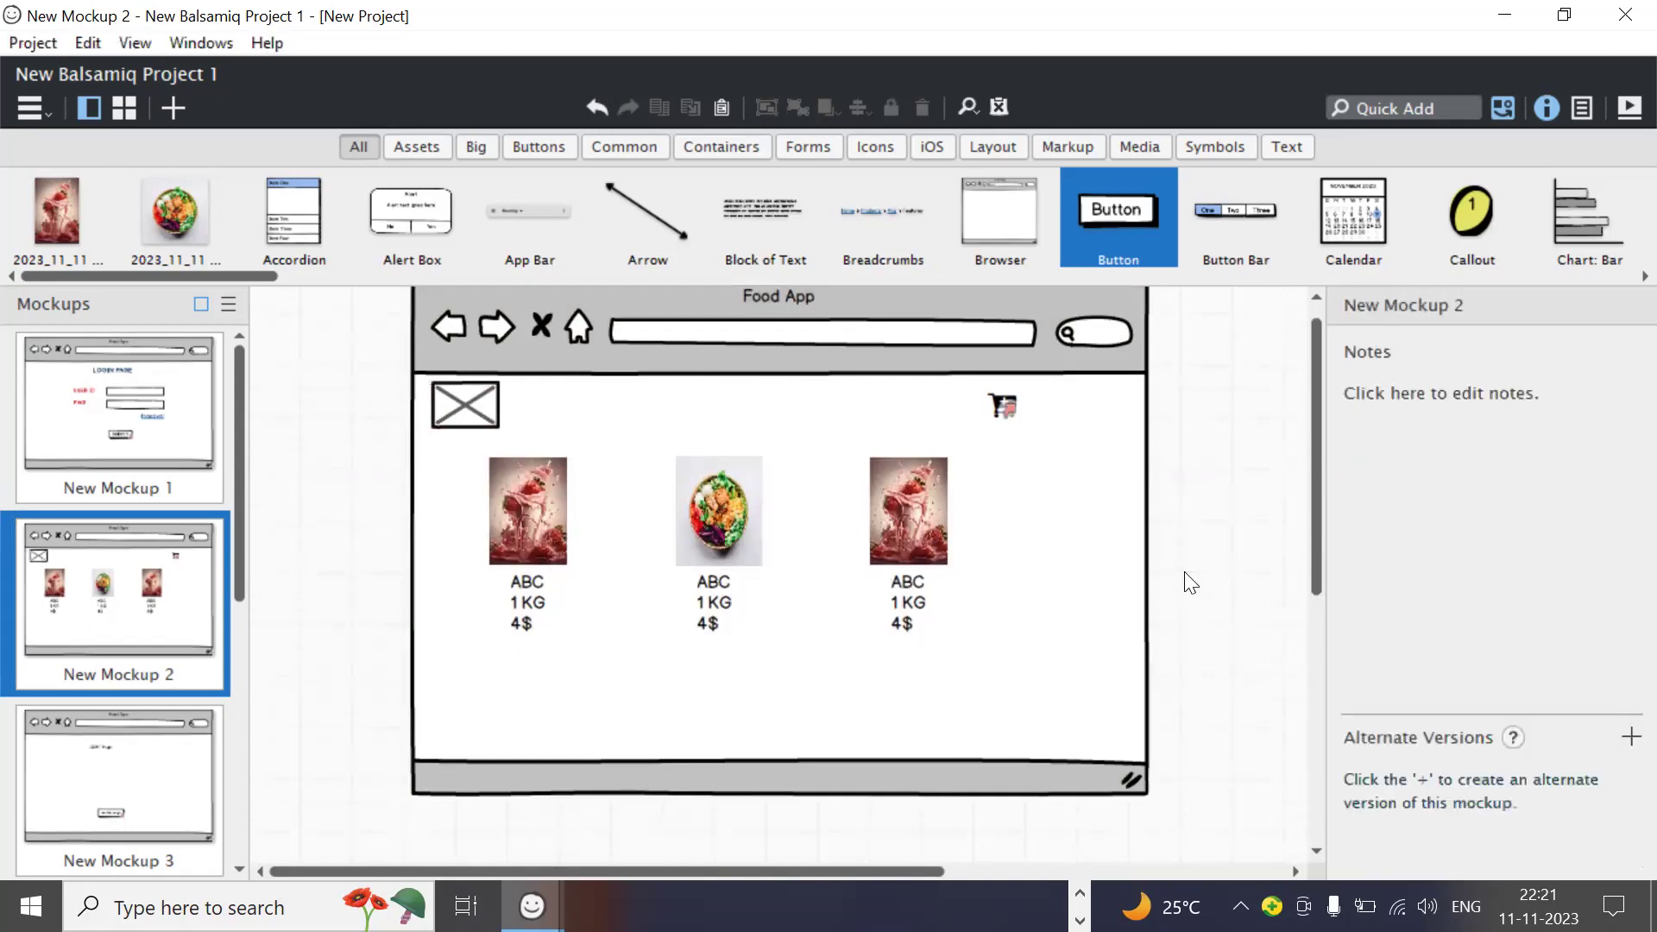
scroll(1191, 583, up, 1)
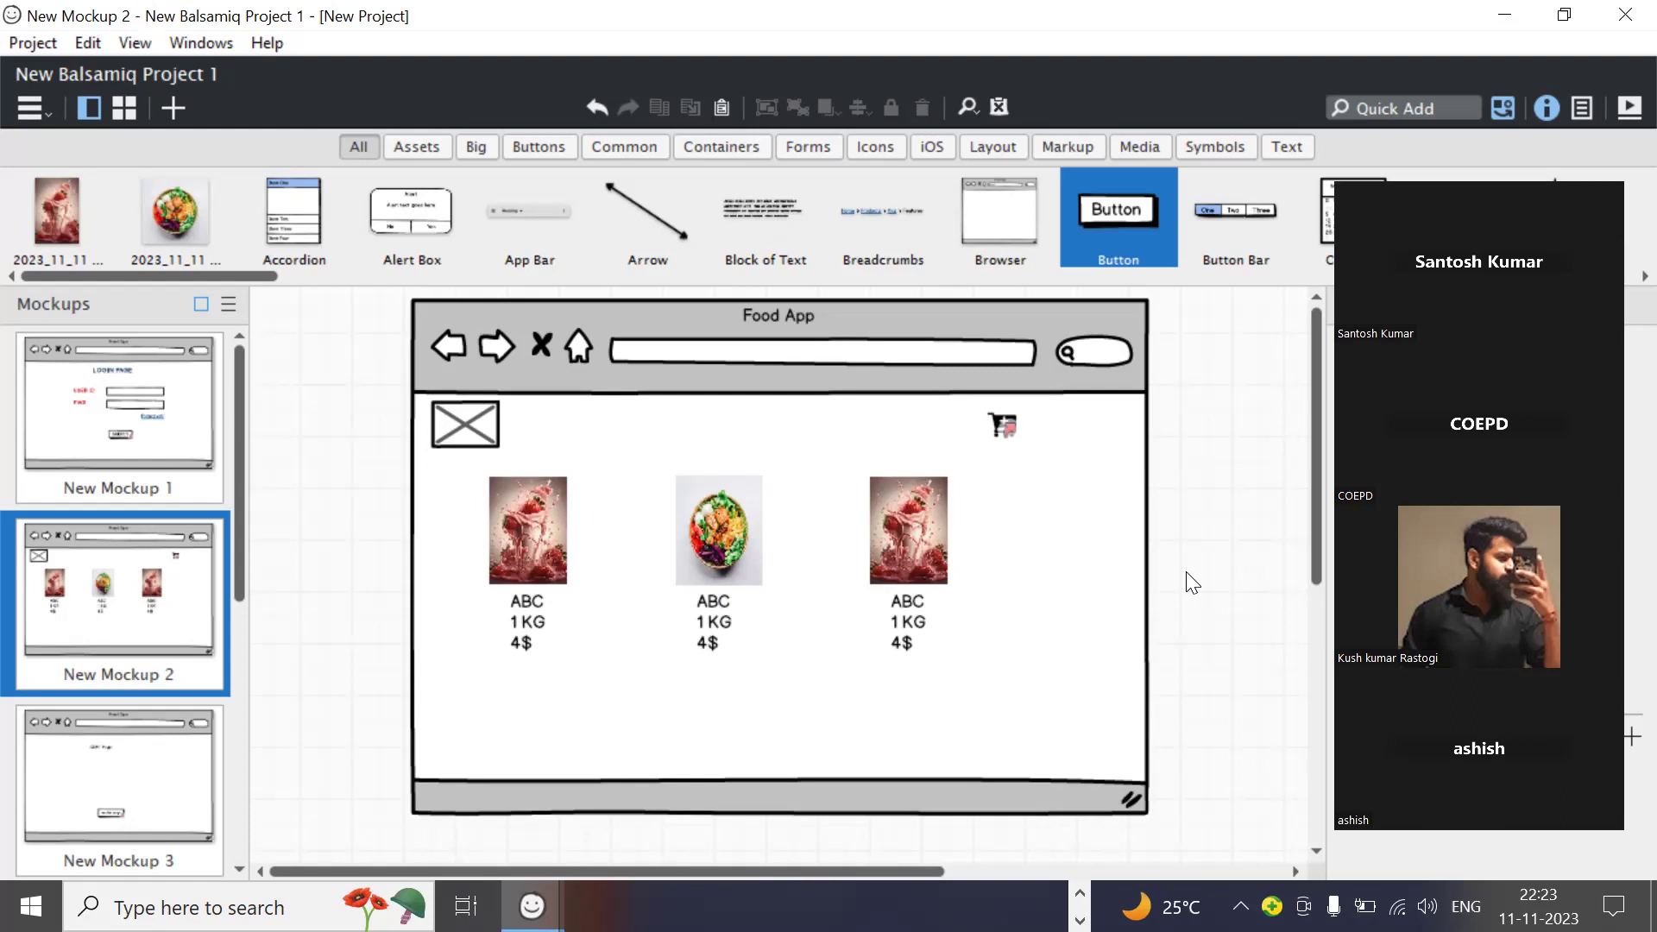
Step: Review the linked SUBMIT button, cart icon and make pay button across New Mockups 1 to 3, then return to the login page
click(66, 465)
click(784, 686)
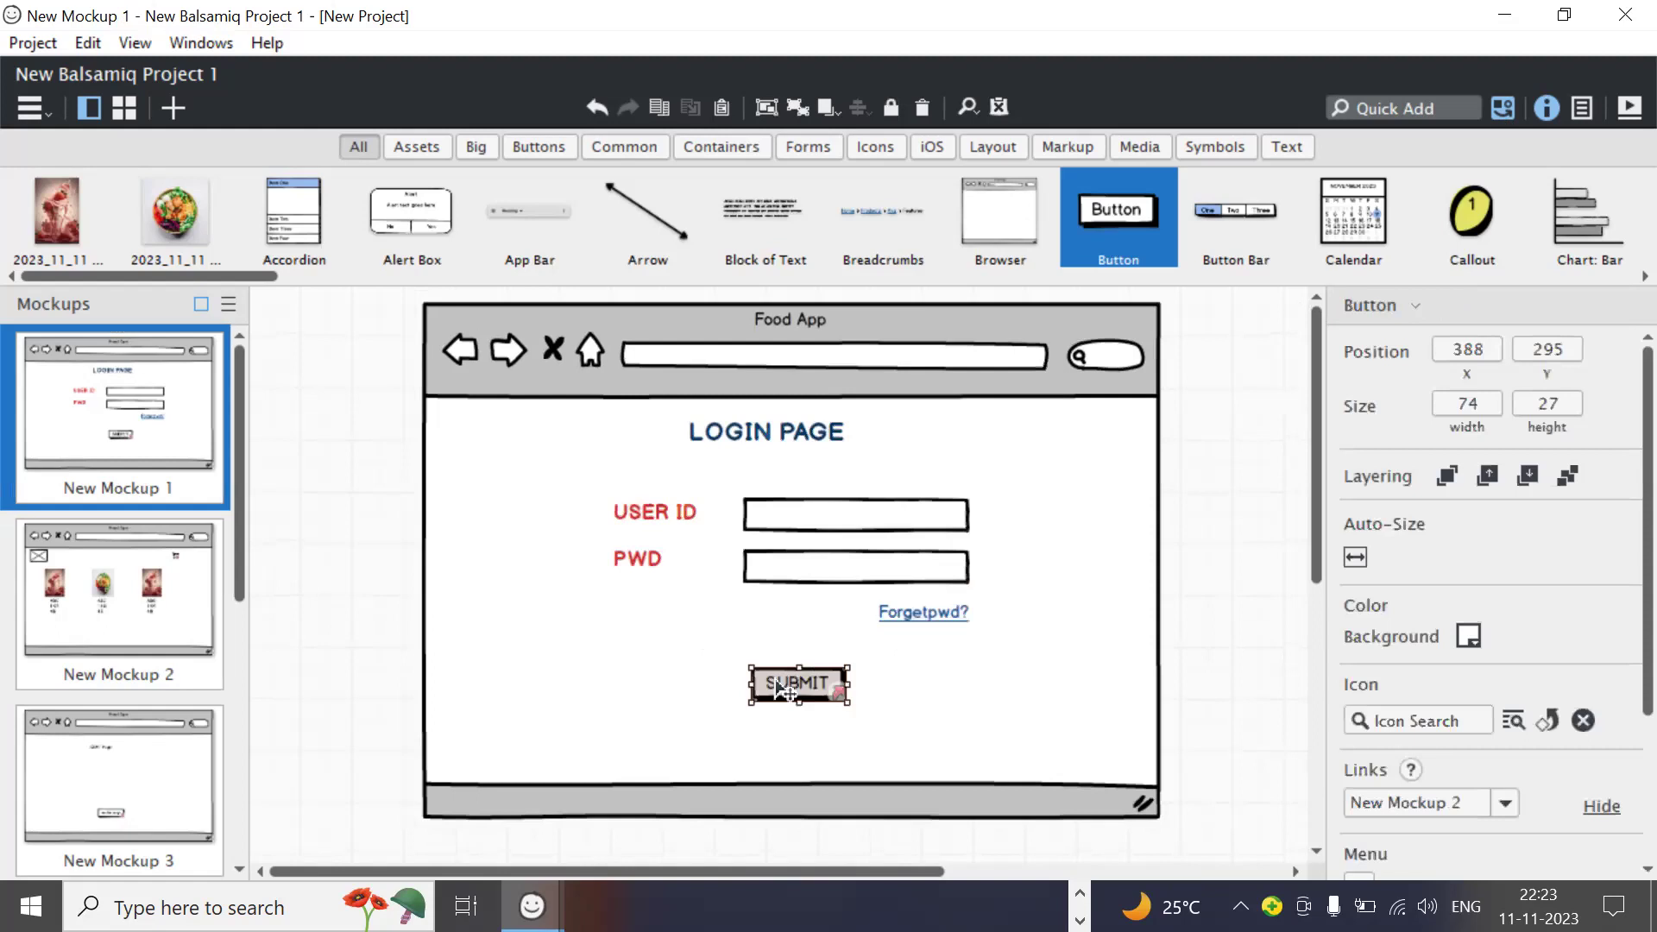
click(157, 553)
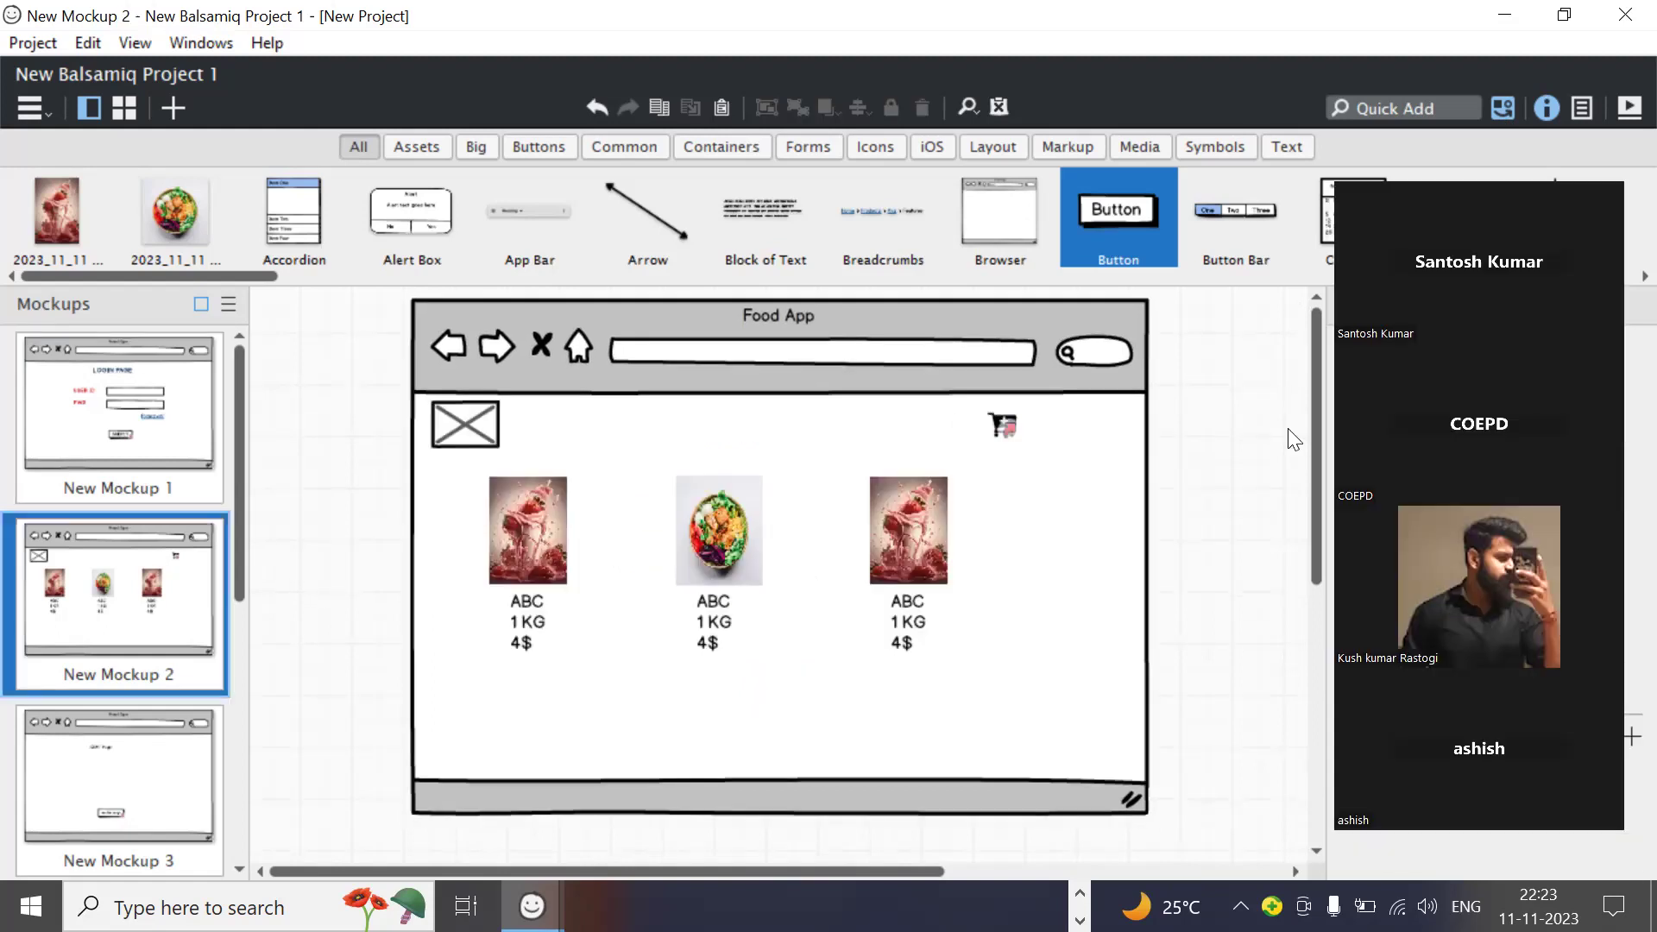
click(1017, 425)
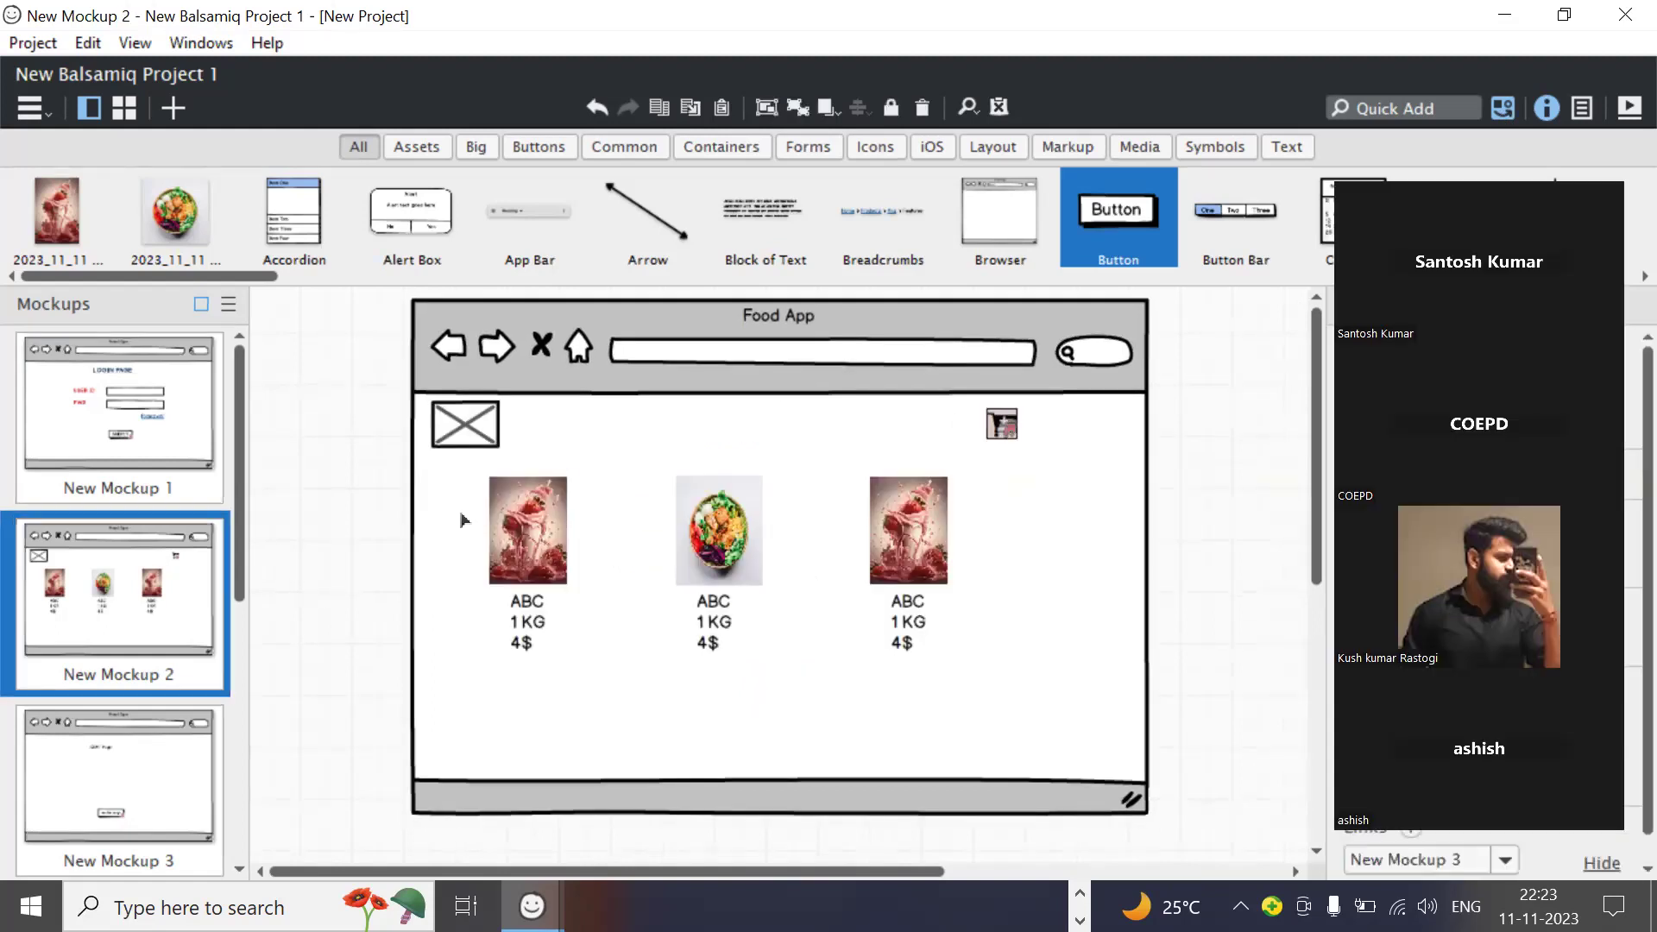
click(150, 767)
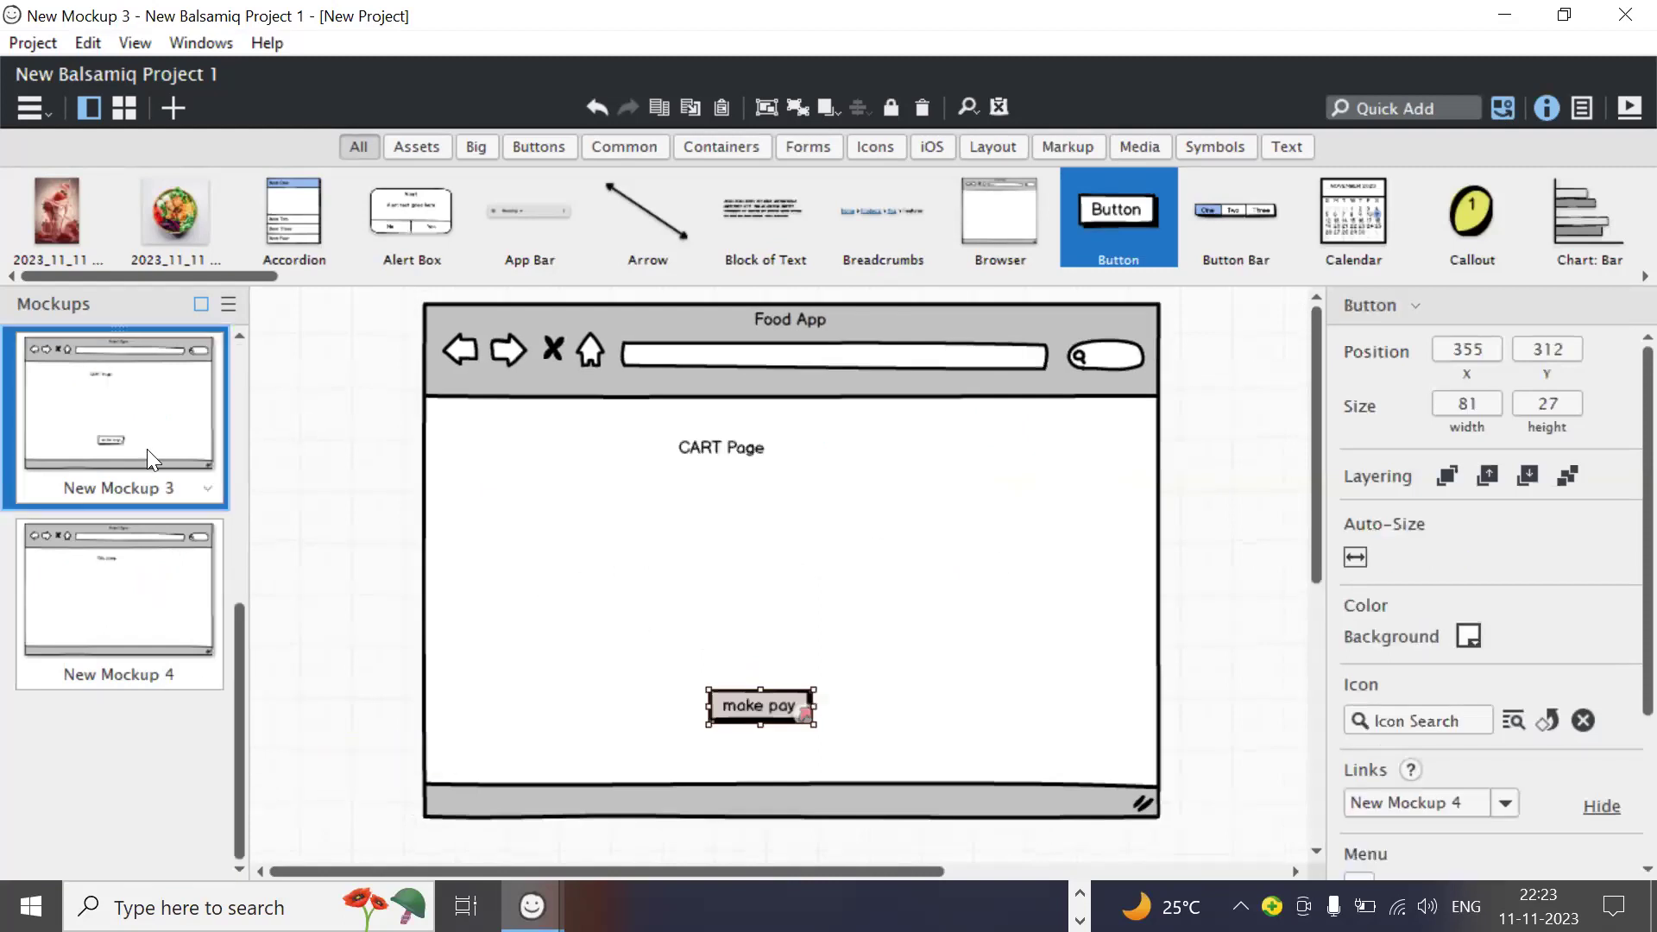
scroll(147, 444, up, 3)
click(148, 442)
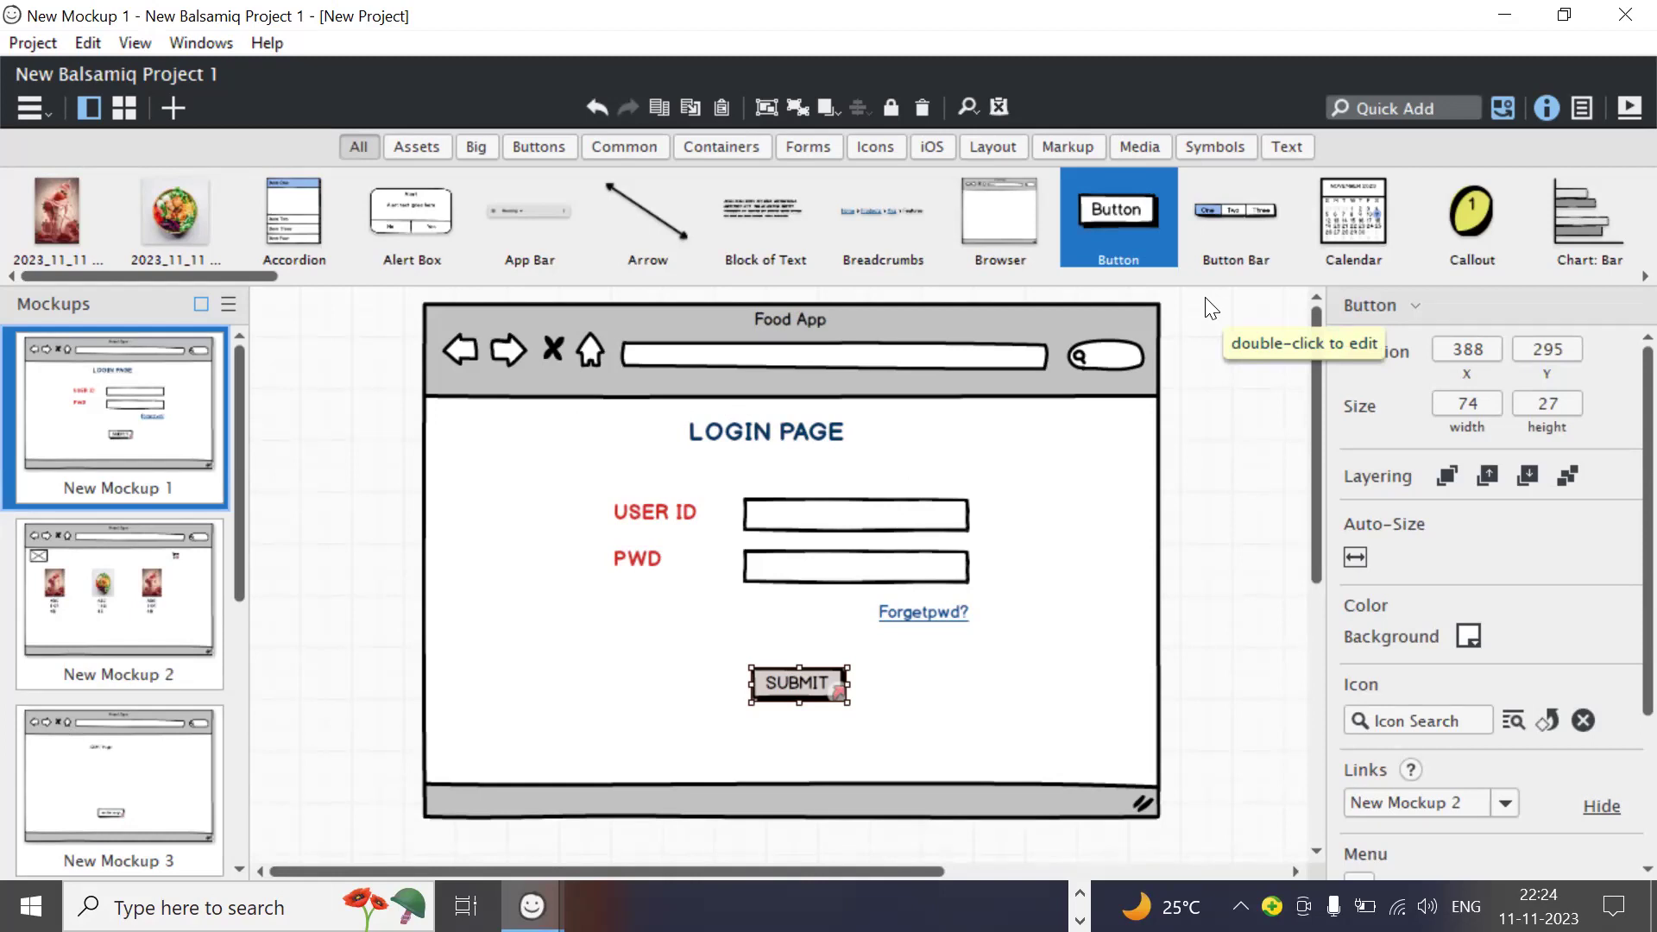
Step: Inspect the USER ID and PWD text inputs and the browser frame on the login page, then clear the selection
click(899, 507)
click(894, 572)
click(933, 519)
click(932, 580)
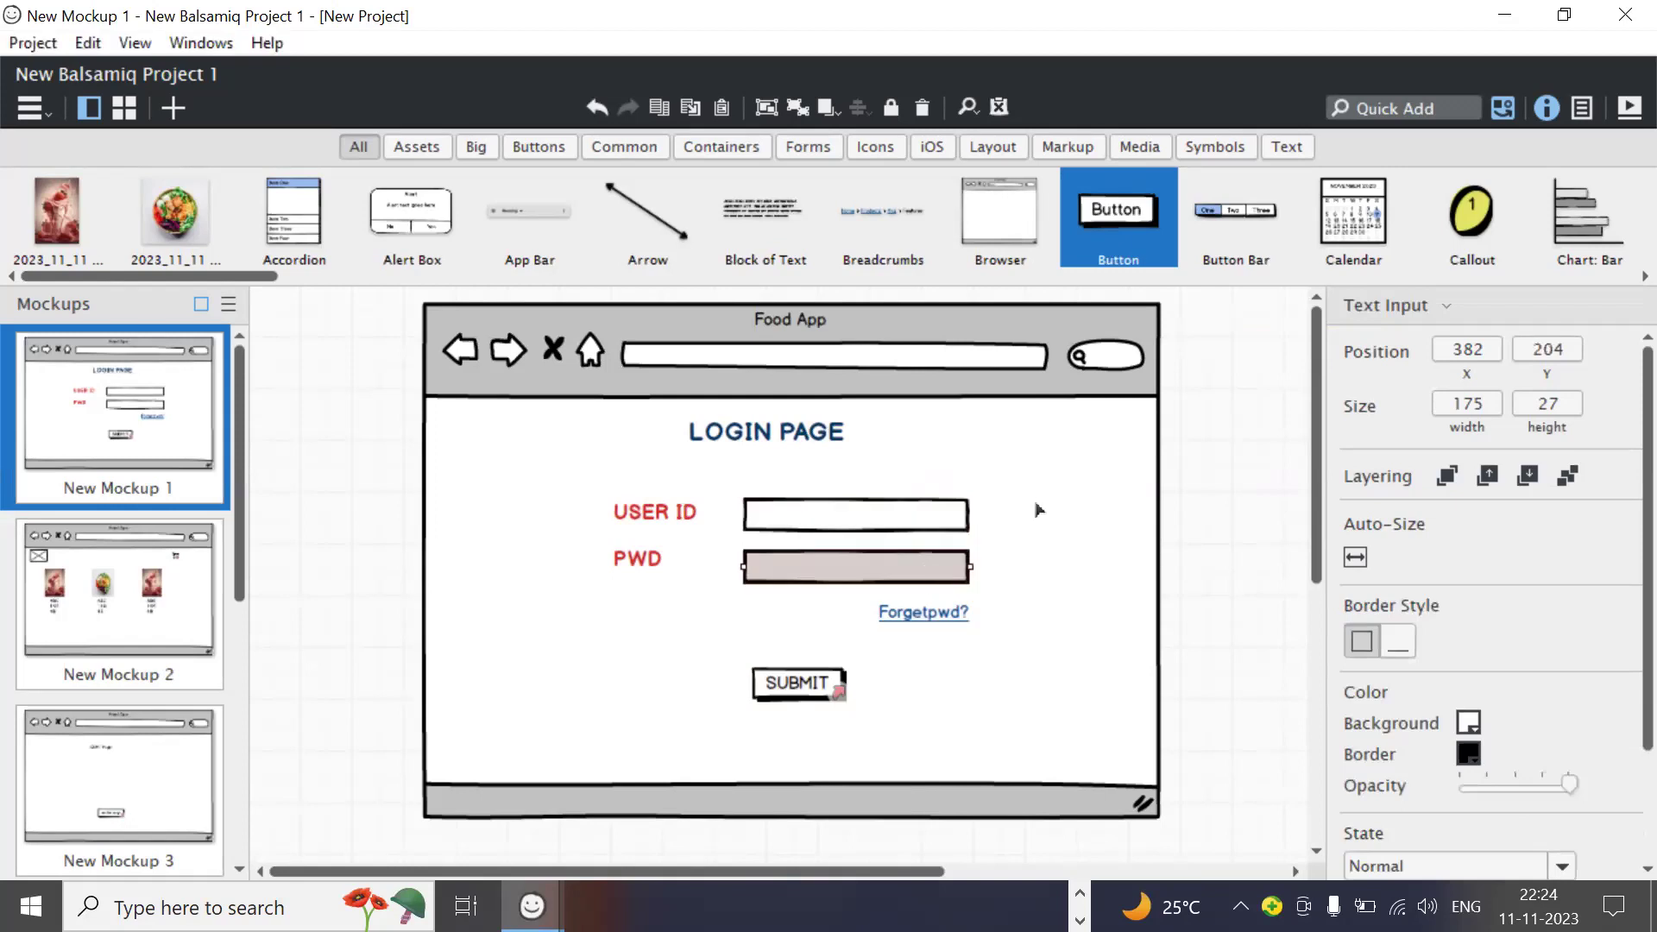
click(1039, 510)
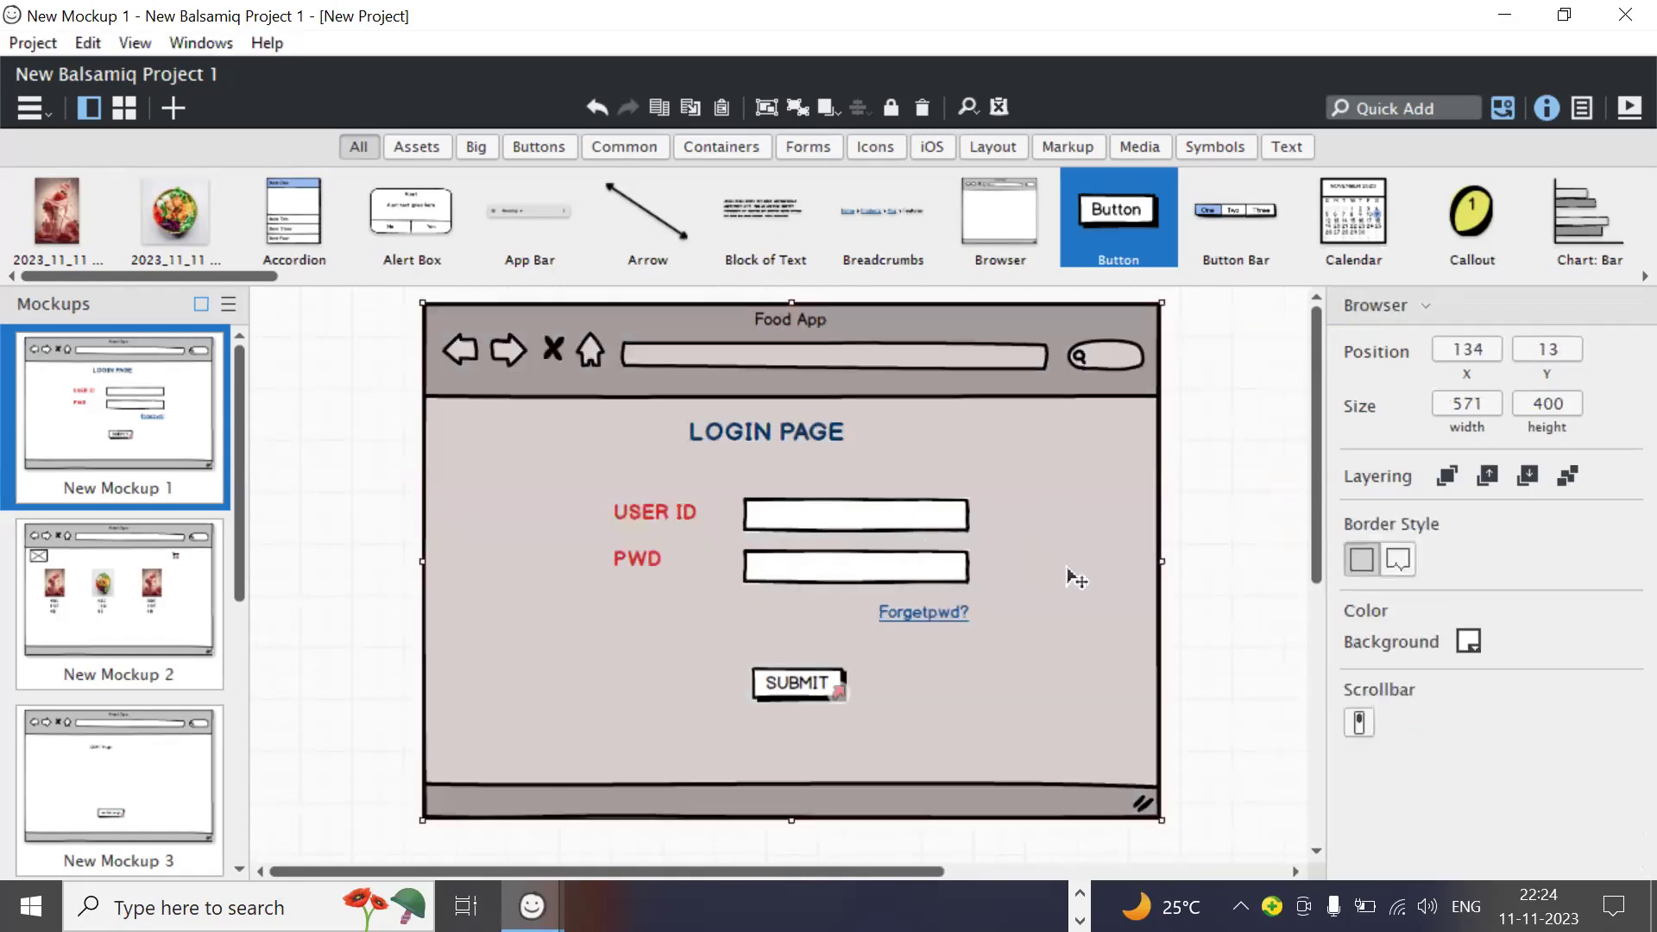
click(1194, 530)
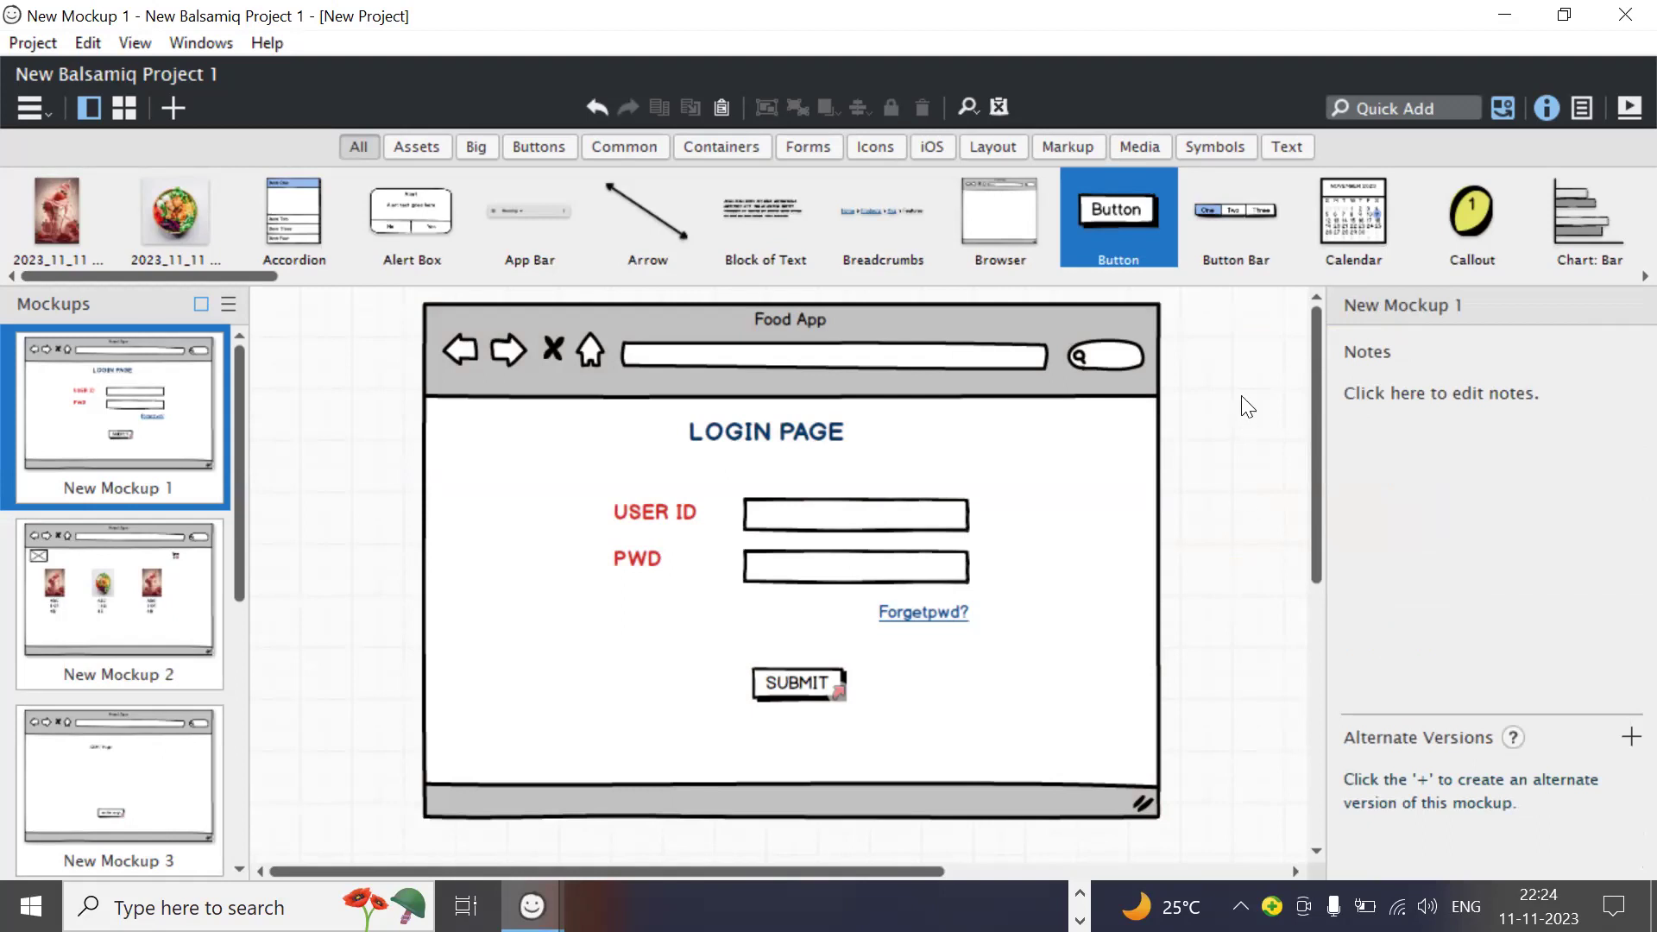
drag(1213, 302, 1243, 466)
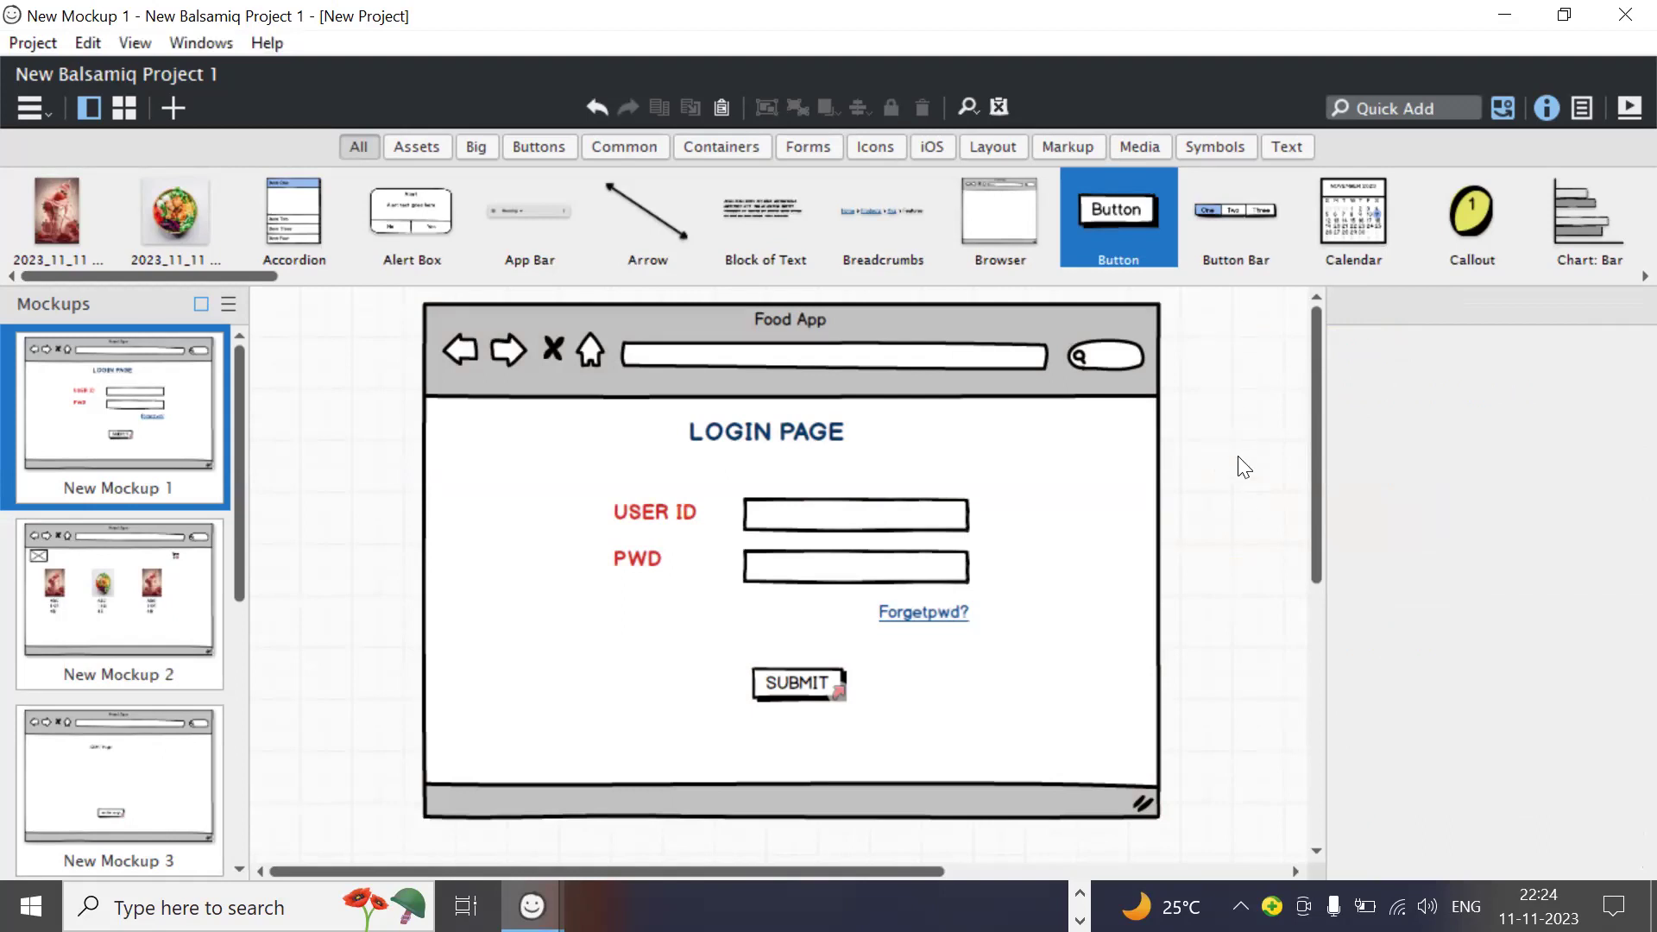
drag(1209, 298, 1210, 822)
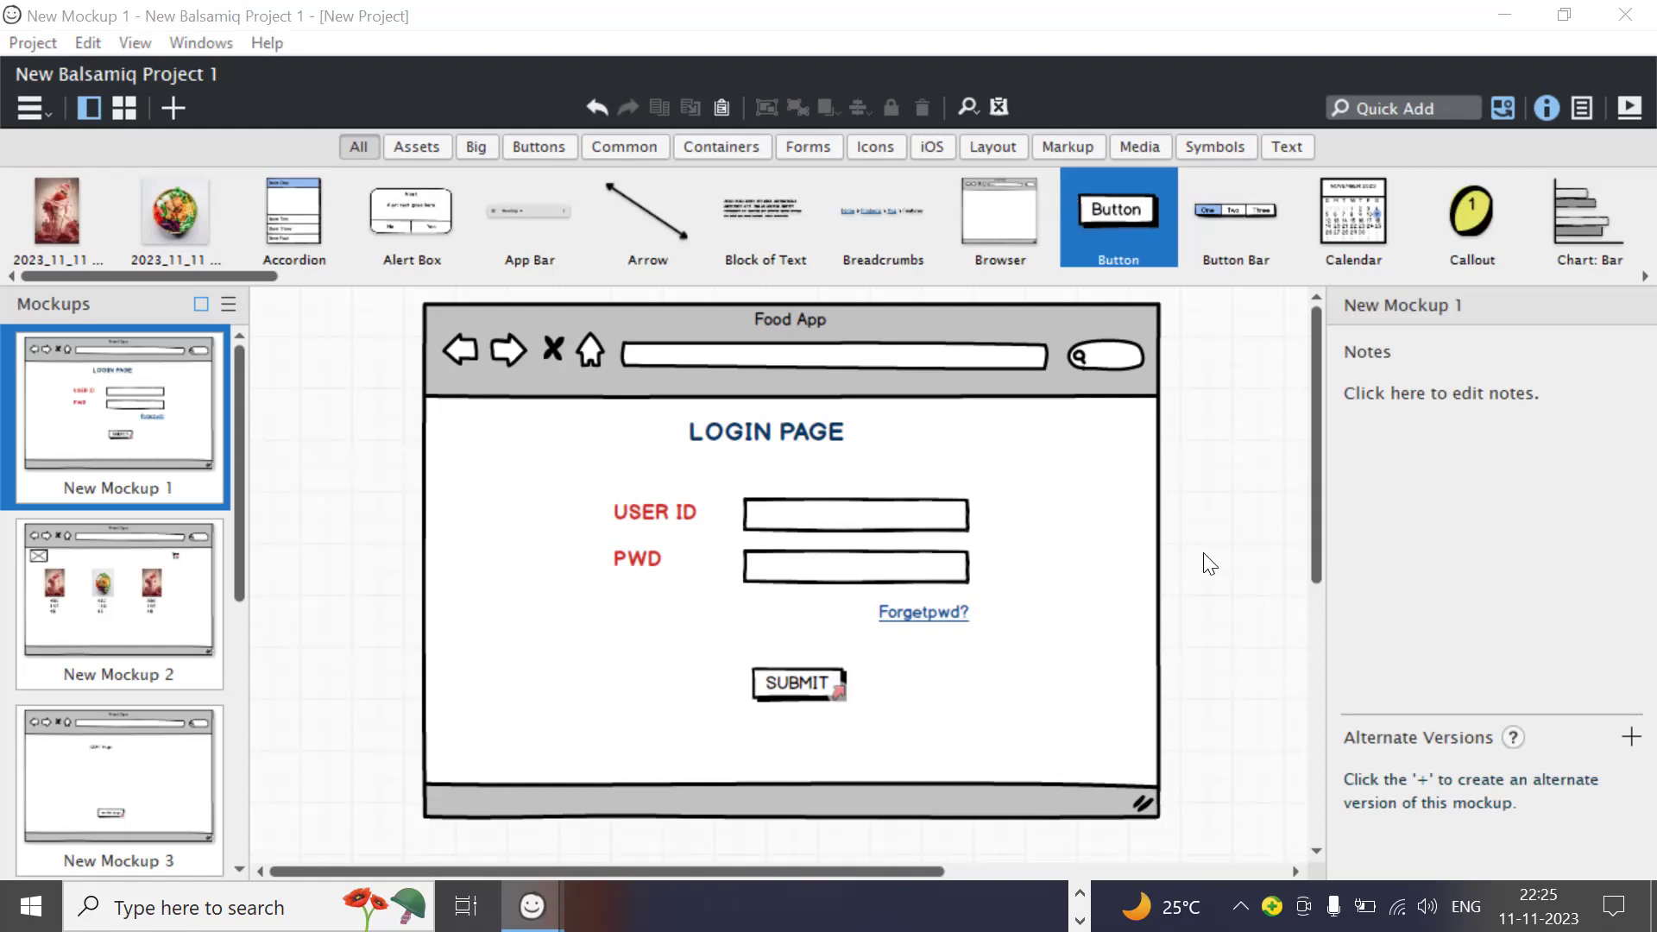
scroll(1209, 563, down, 2)
scroll(1208, 562, up, 2)
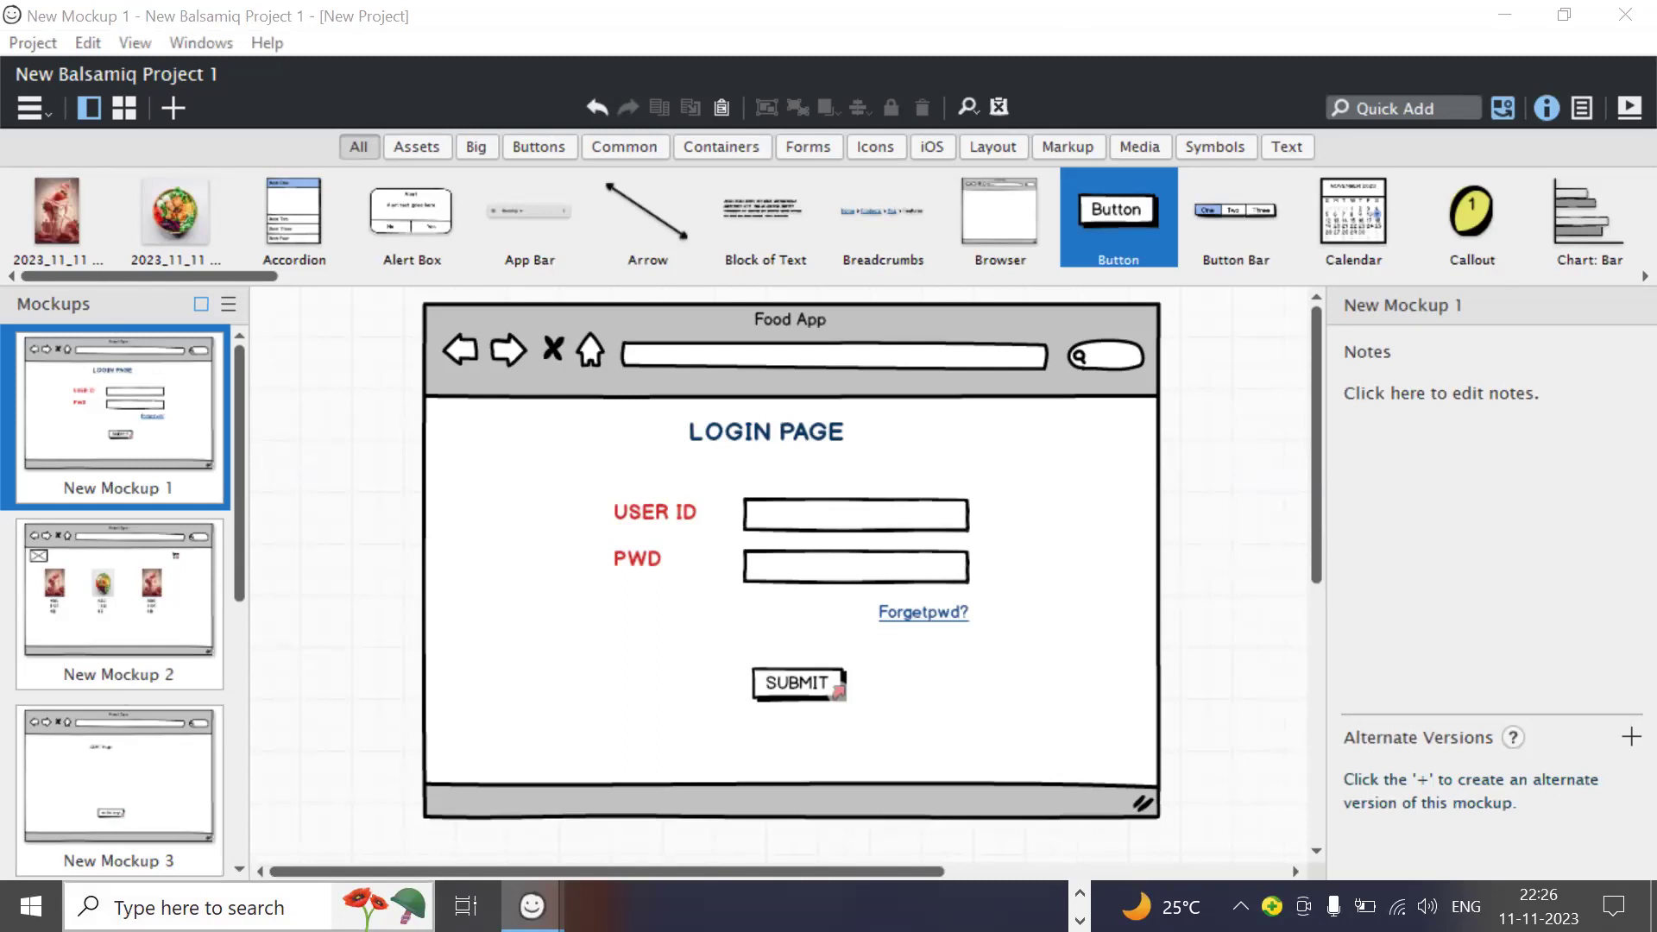
Step: Search for Axure, launch Axure RP Pro 7.0 and dismiss its welcome dialog
key(super+s)
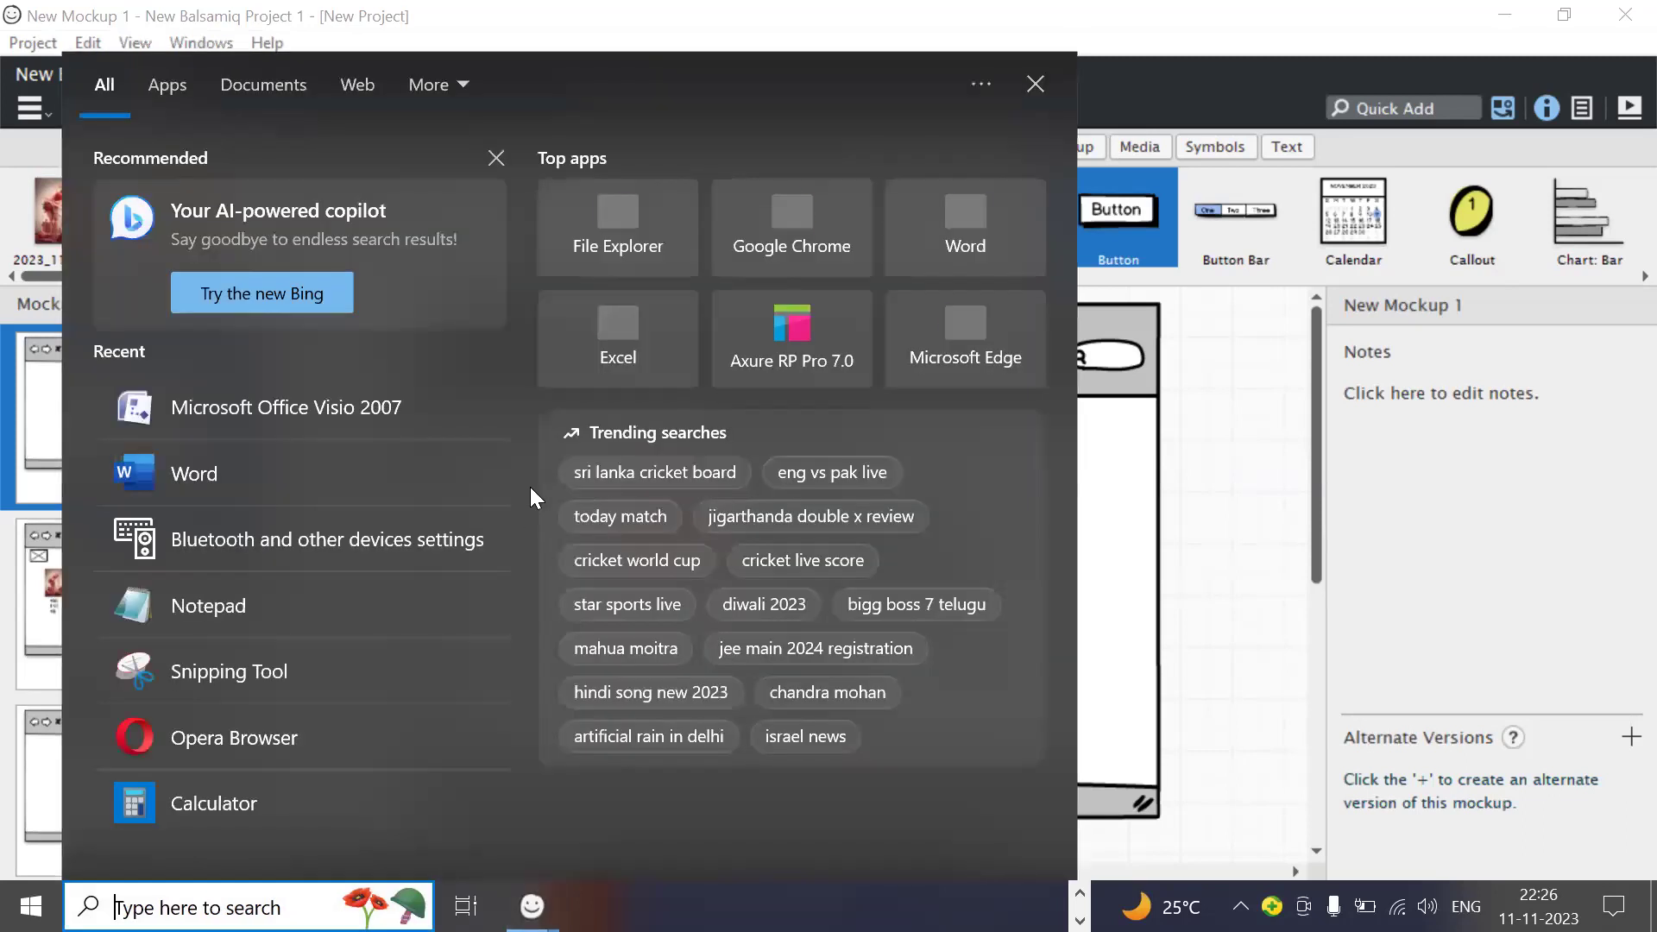
text(Axure)
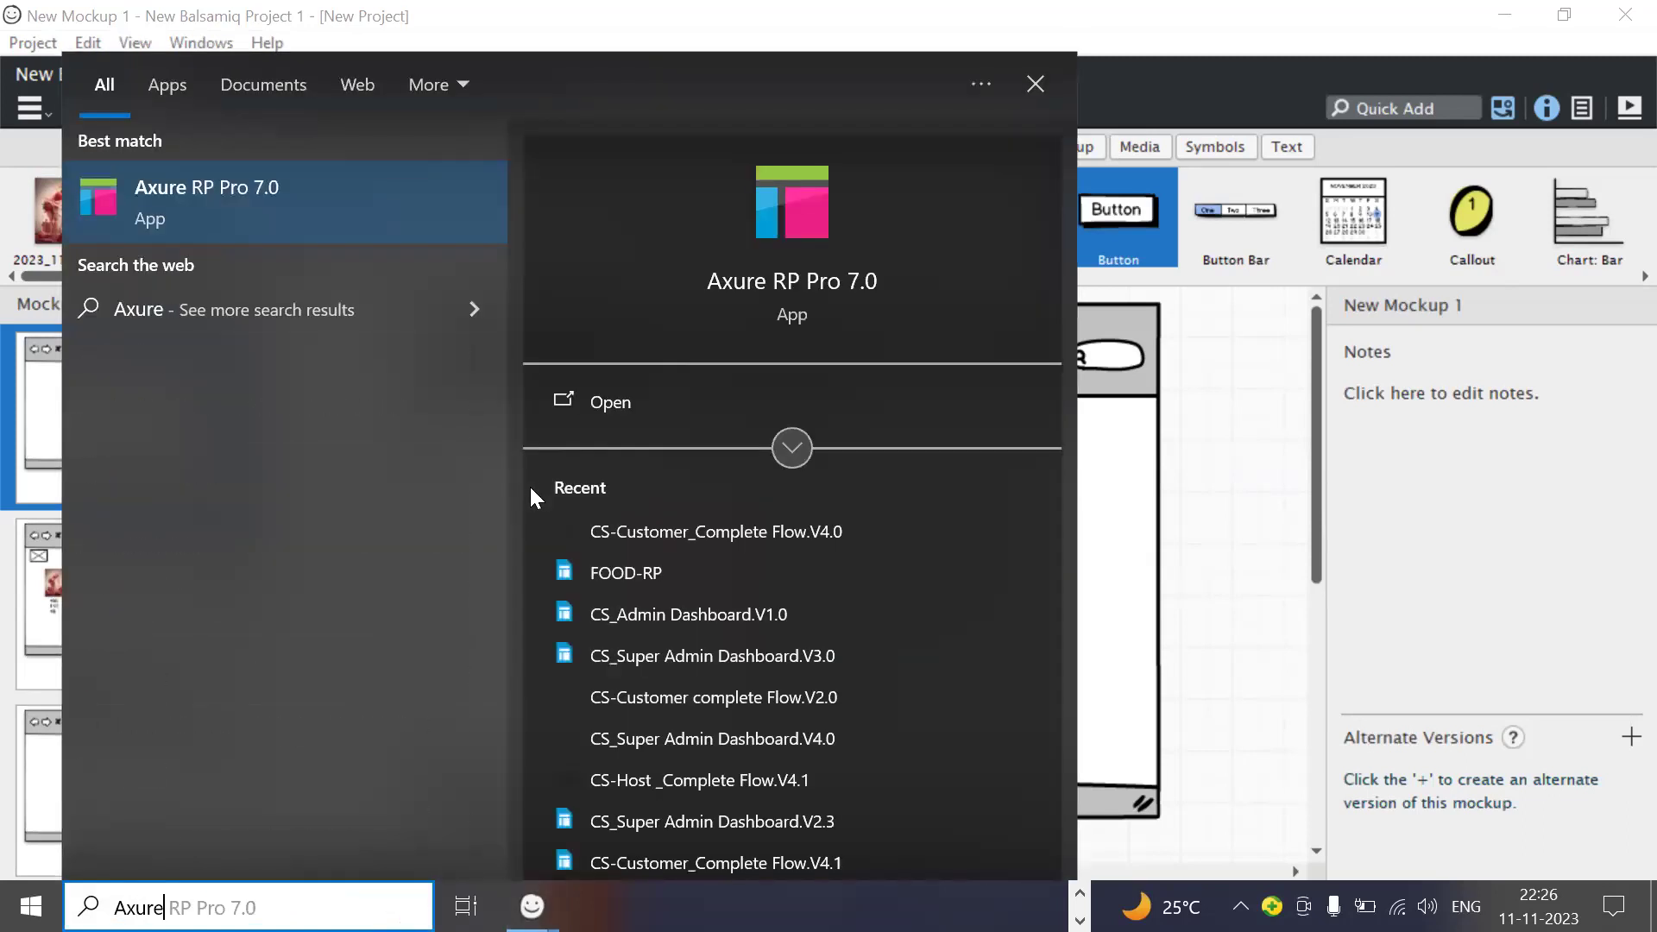
key(Escape)
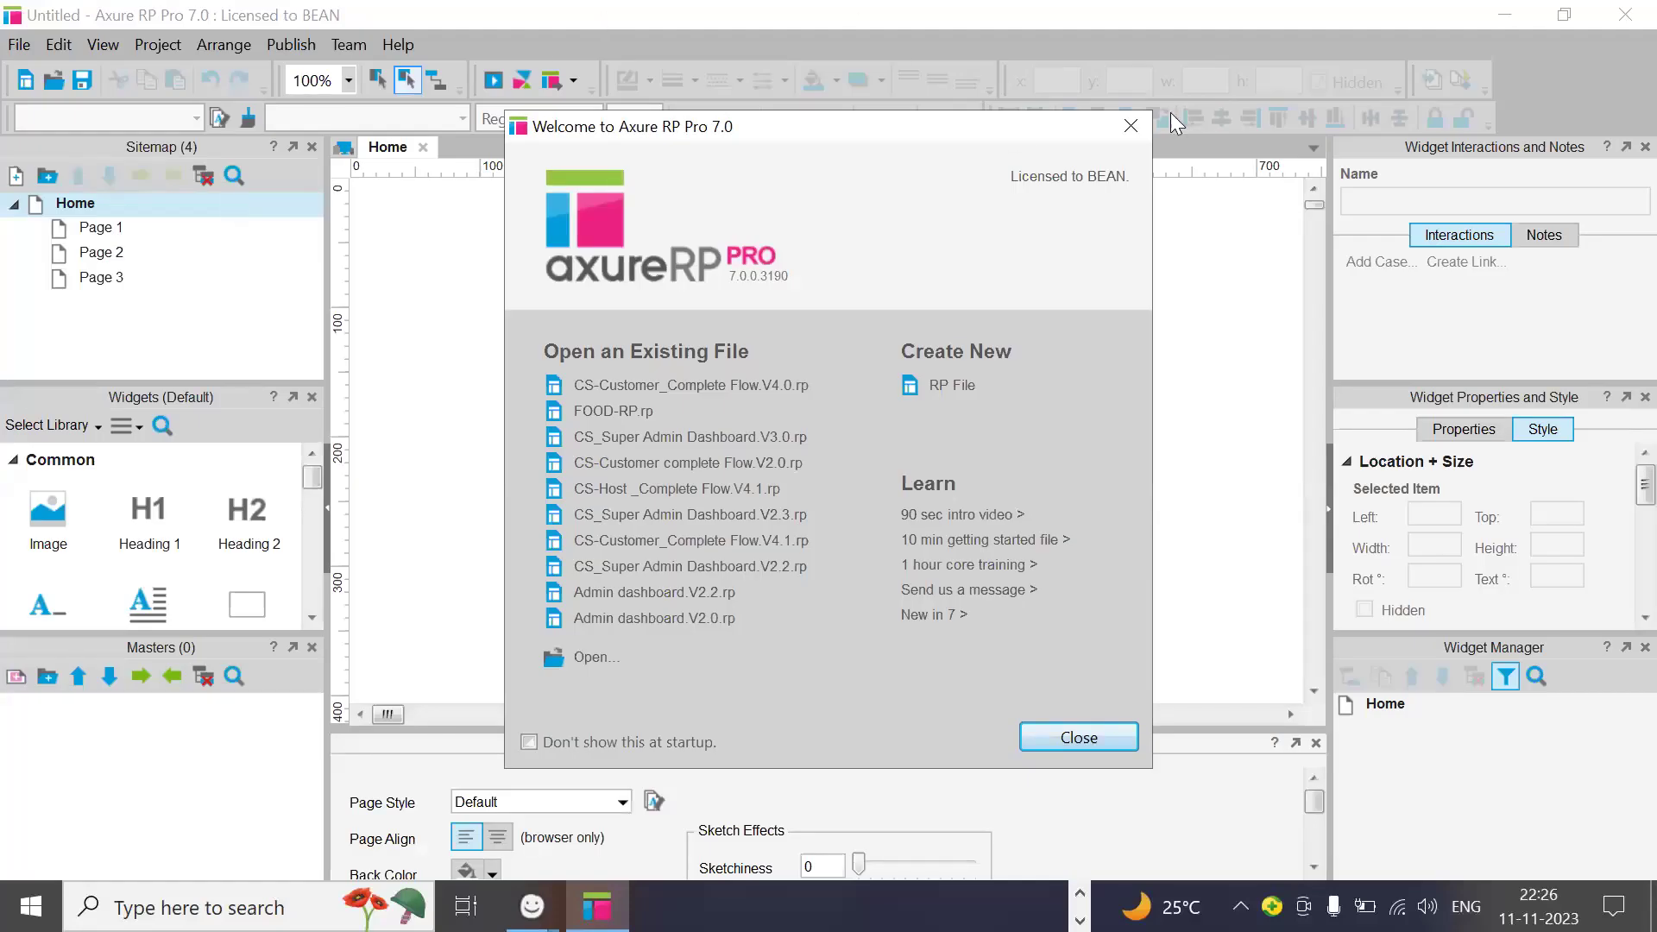
click(1132, 124)
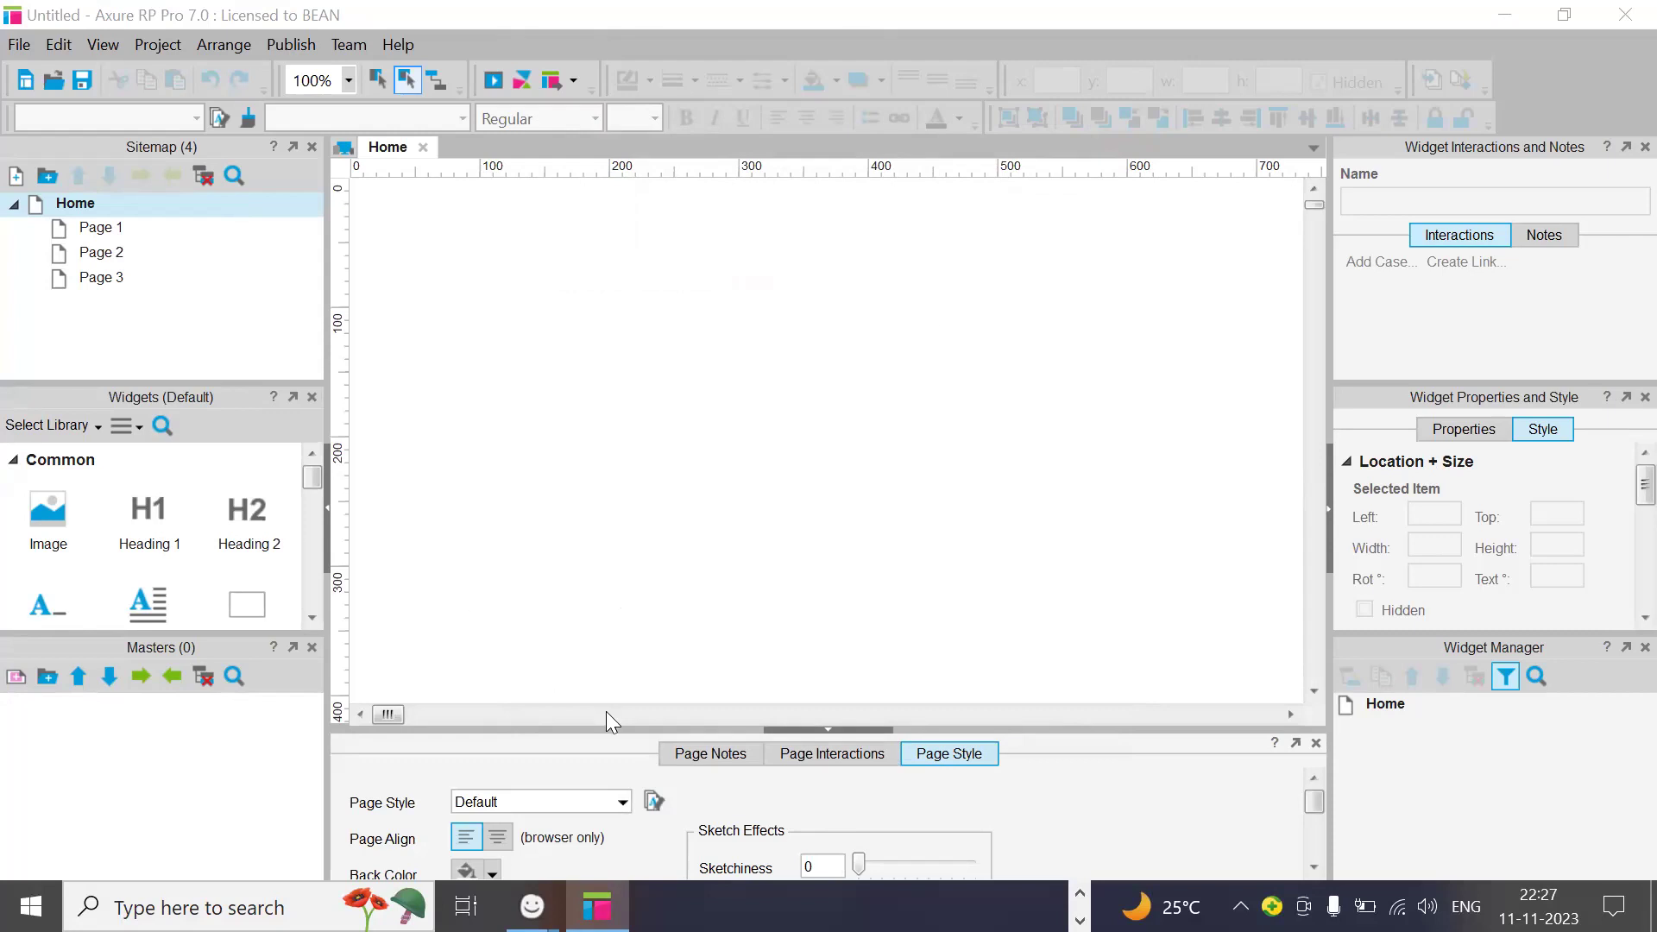
Step: Switch back to the Food App project in Balsamiq and open the product page in New Mockup 2
mouse_move(532, 906)
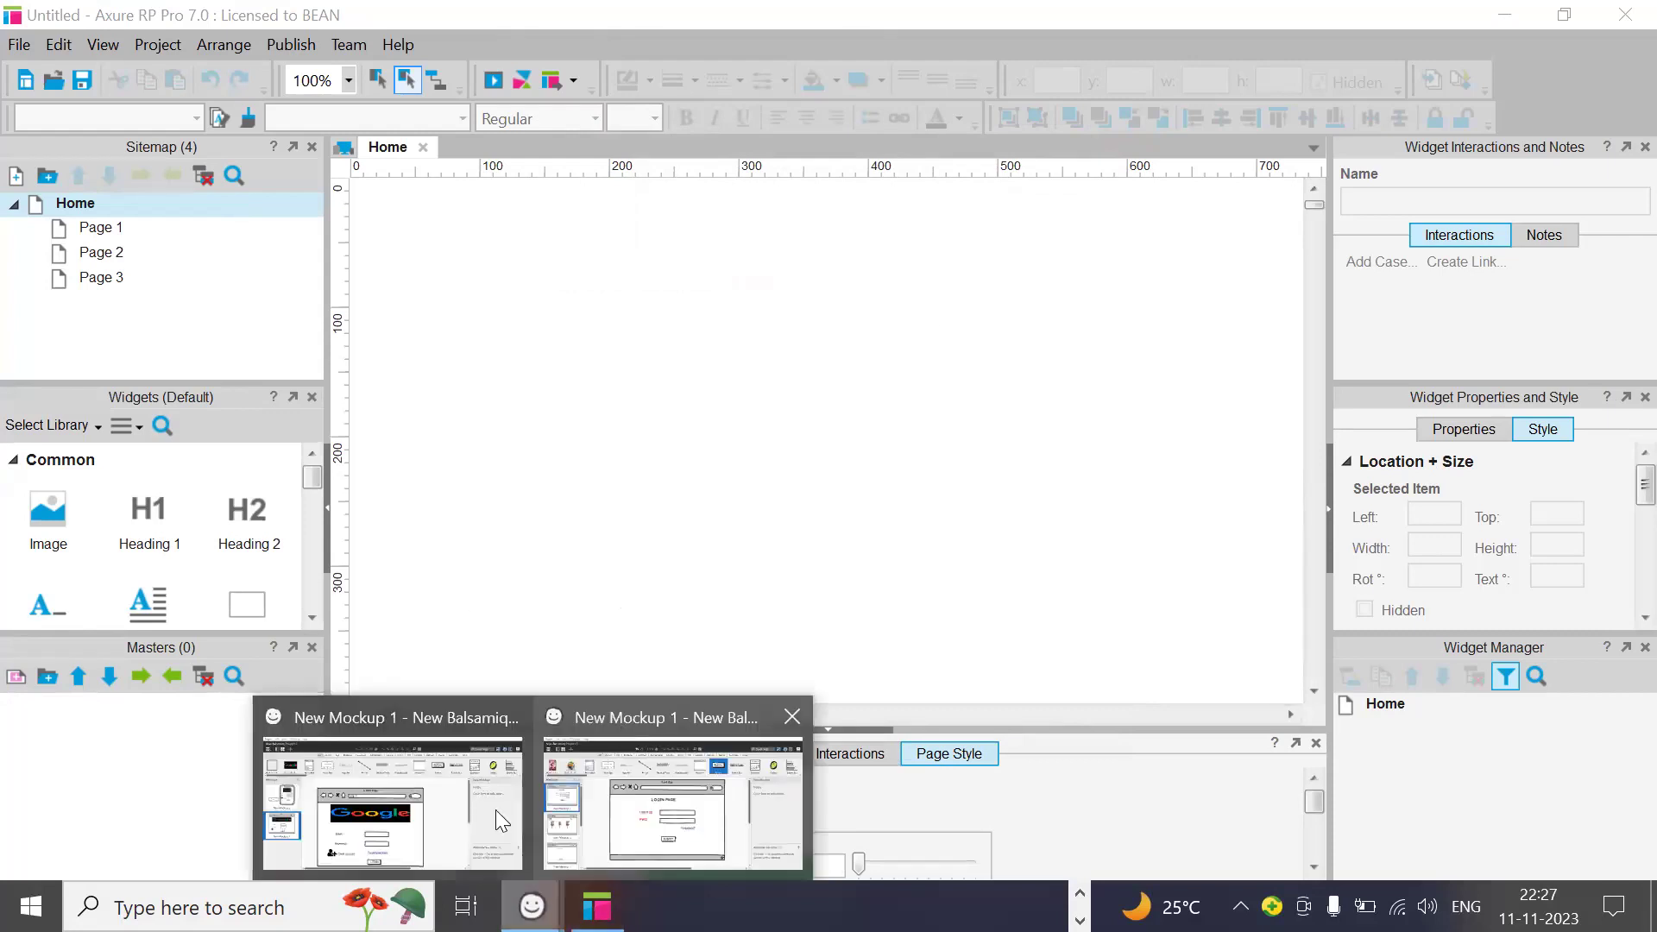
click(590, 818)
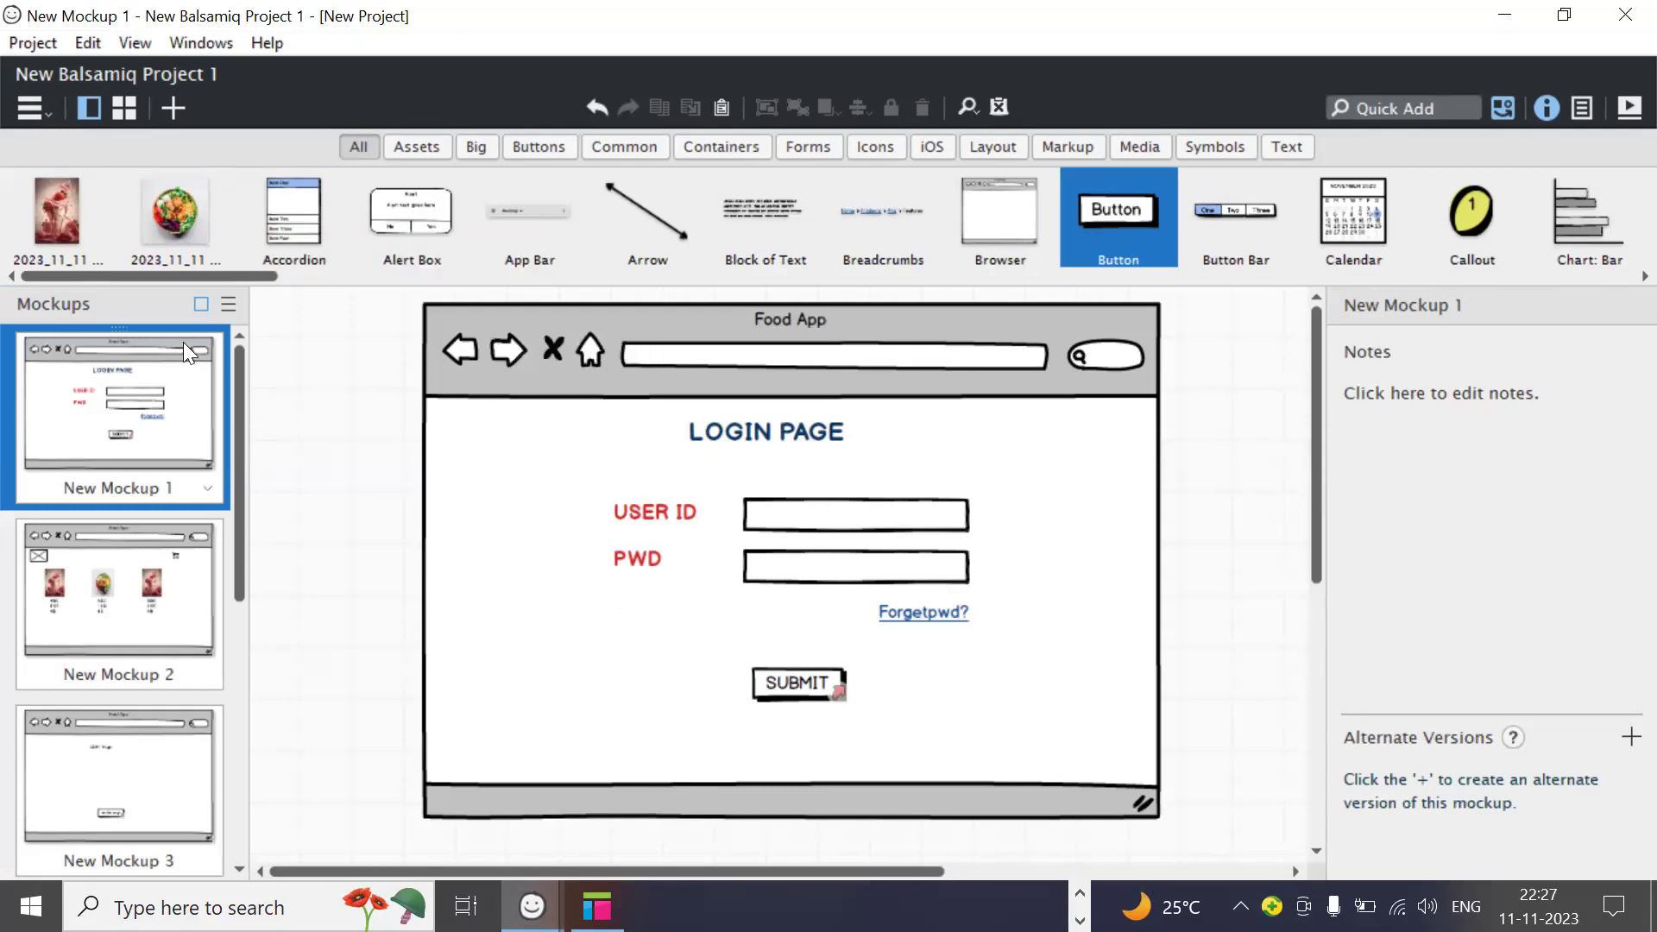
click(127, 578)
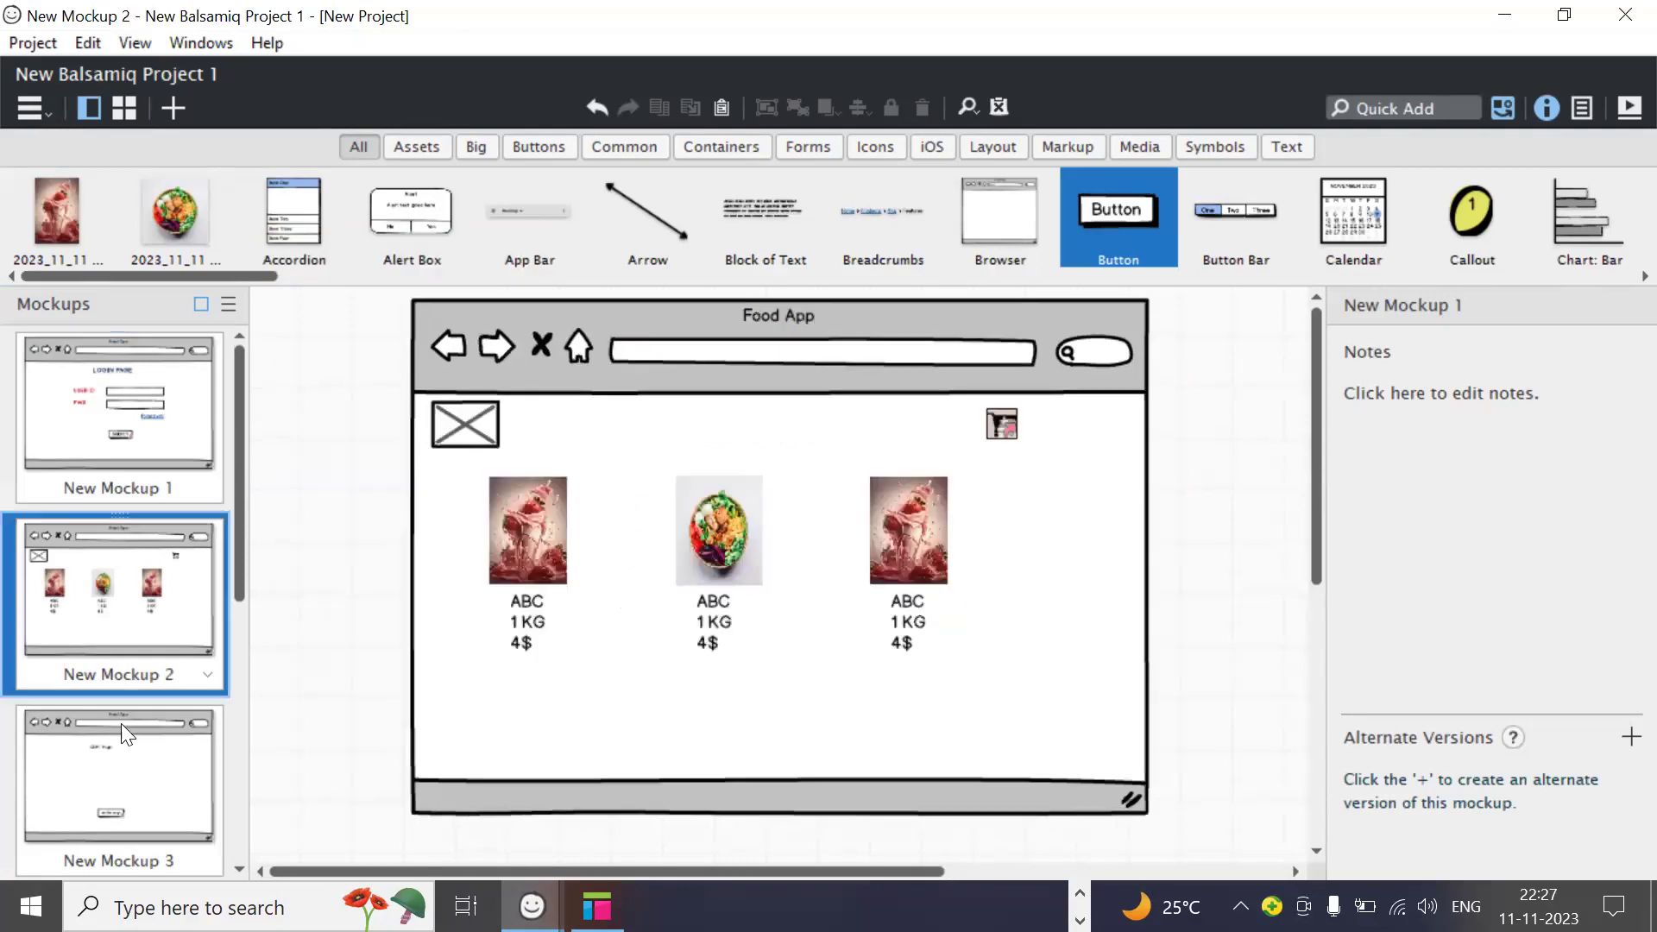
Step: Look through the product, cart and pay pages, then return to the login page in New Mockup 1
click(89, 820)
click(134, 609)
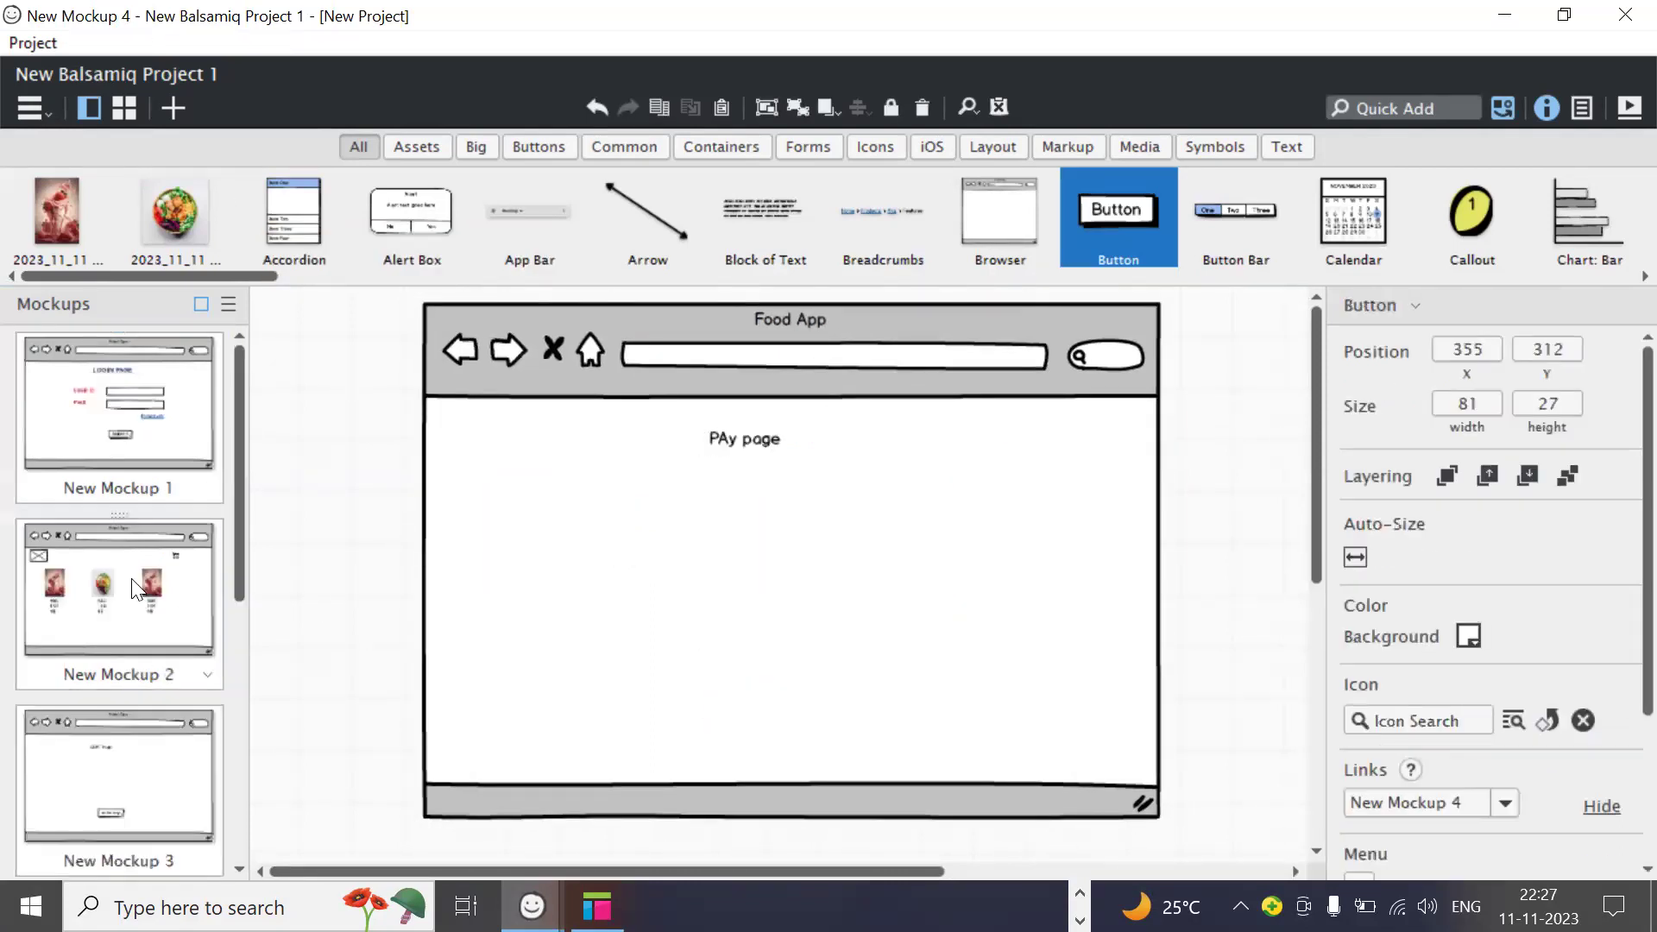
click(144, 445)
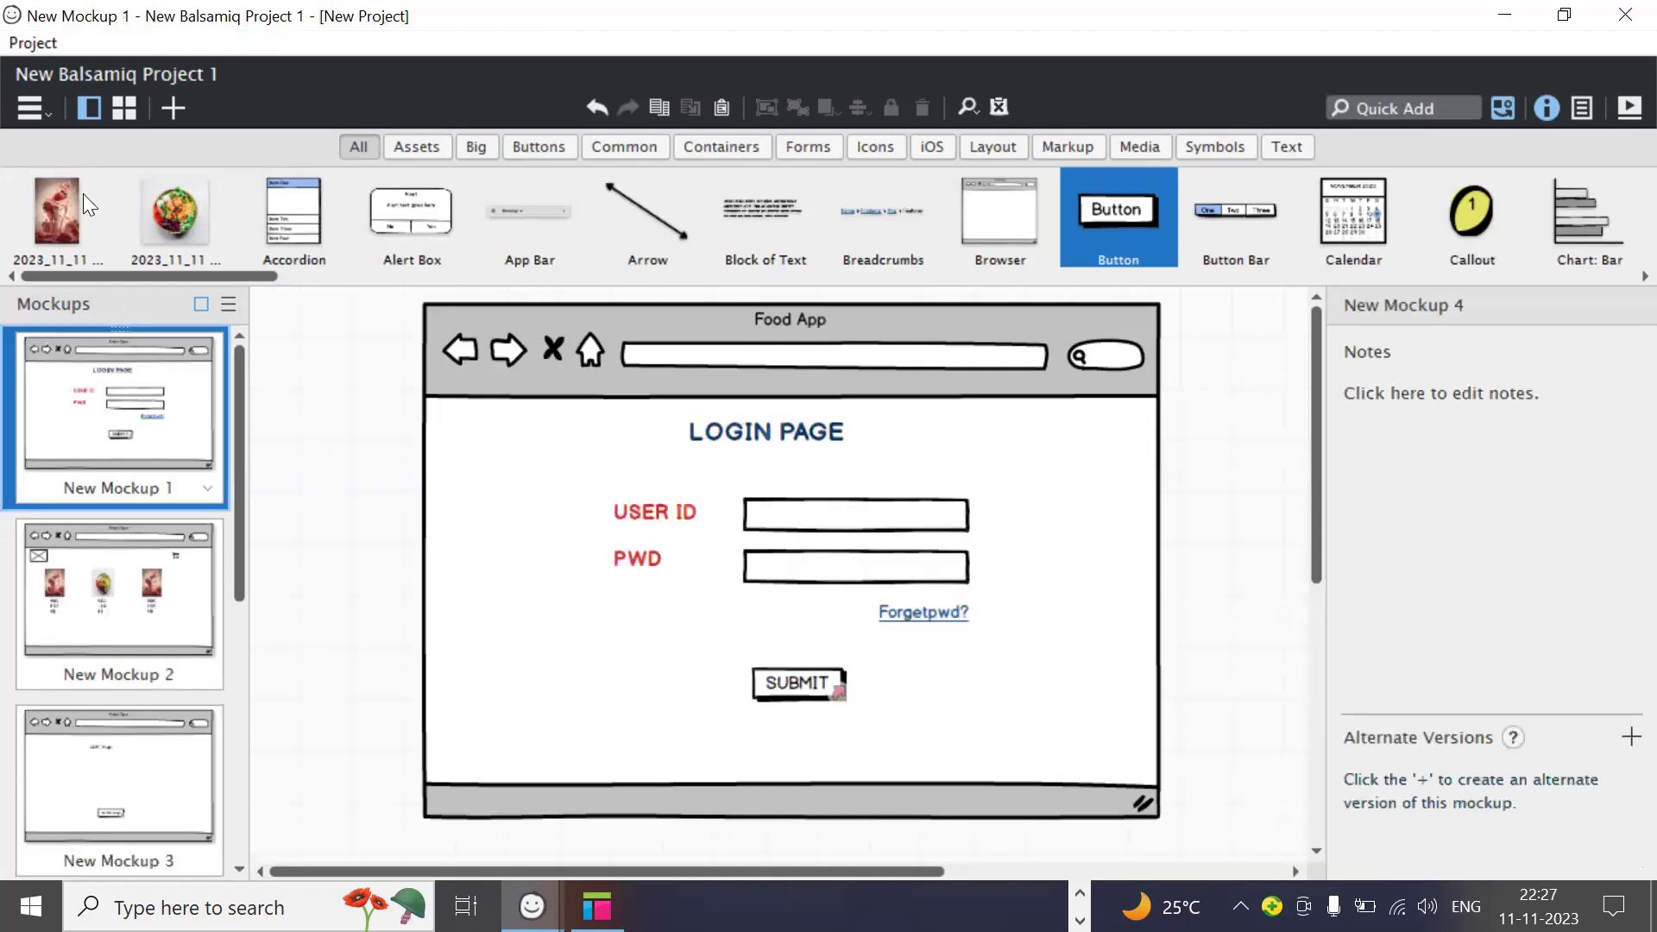
click(32, 107)
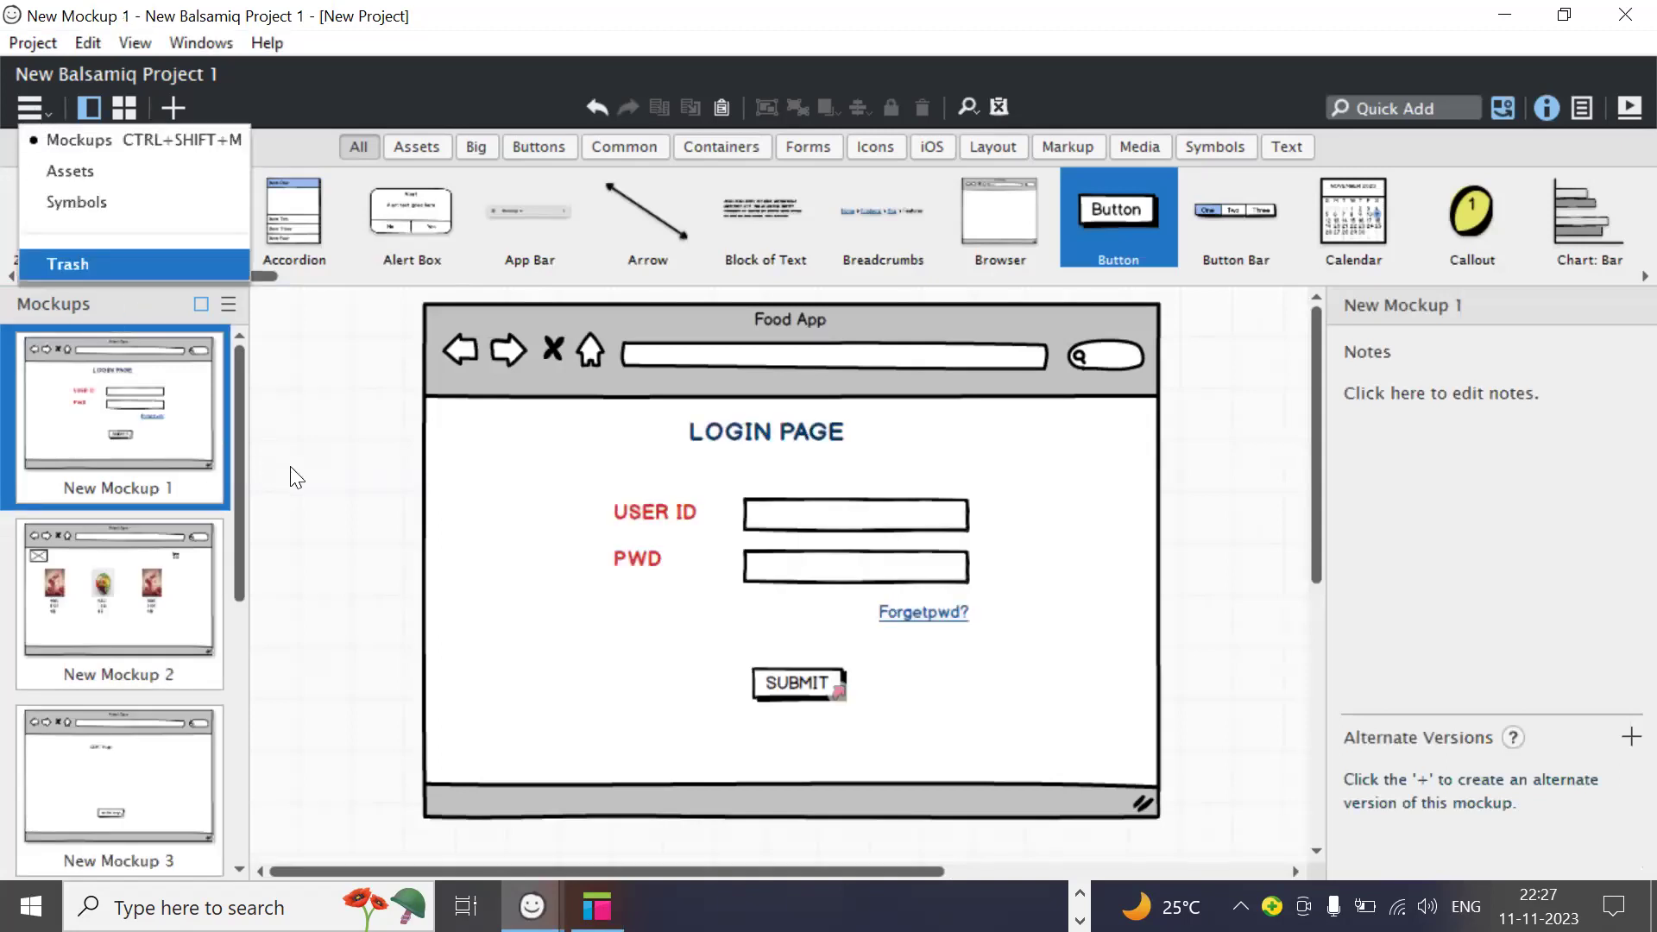
click(296, 473)
click(48, 115)
Step: Save the project to the Desktop under the file name NewProject - 12
click(40, 49)
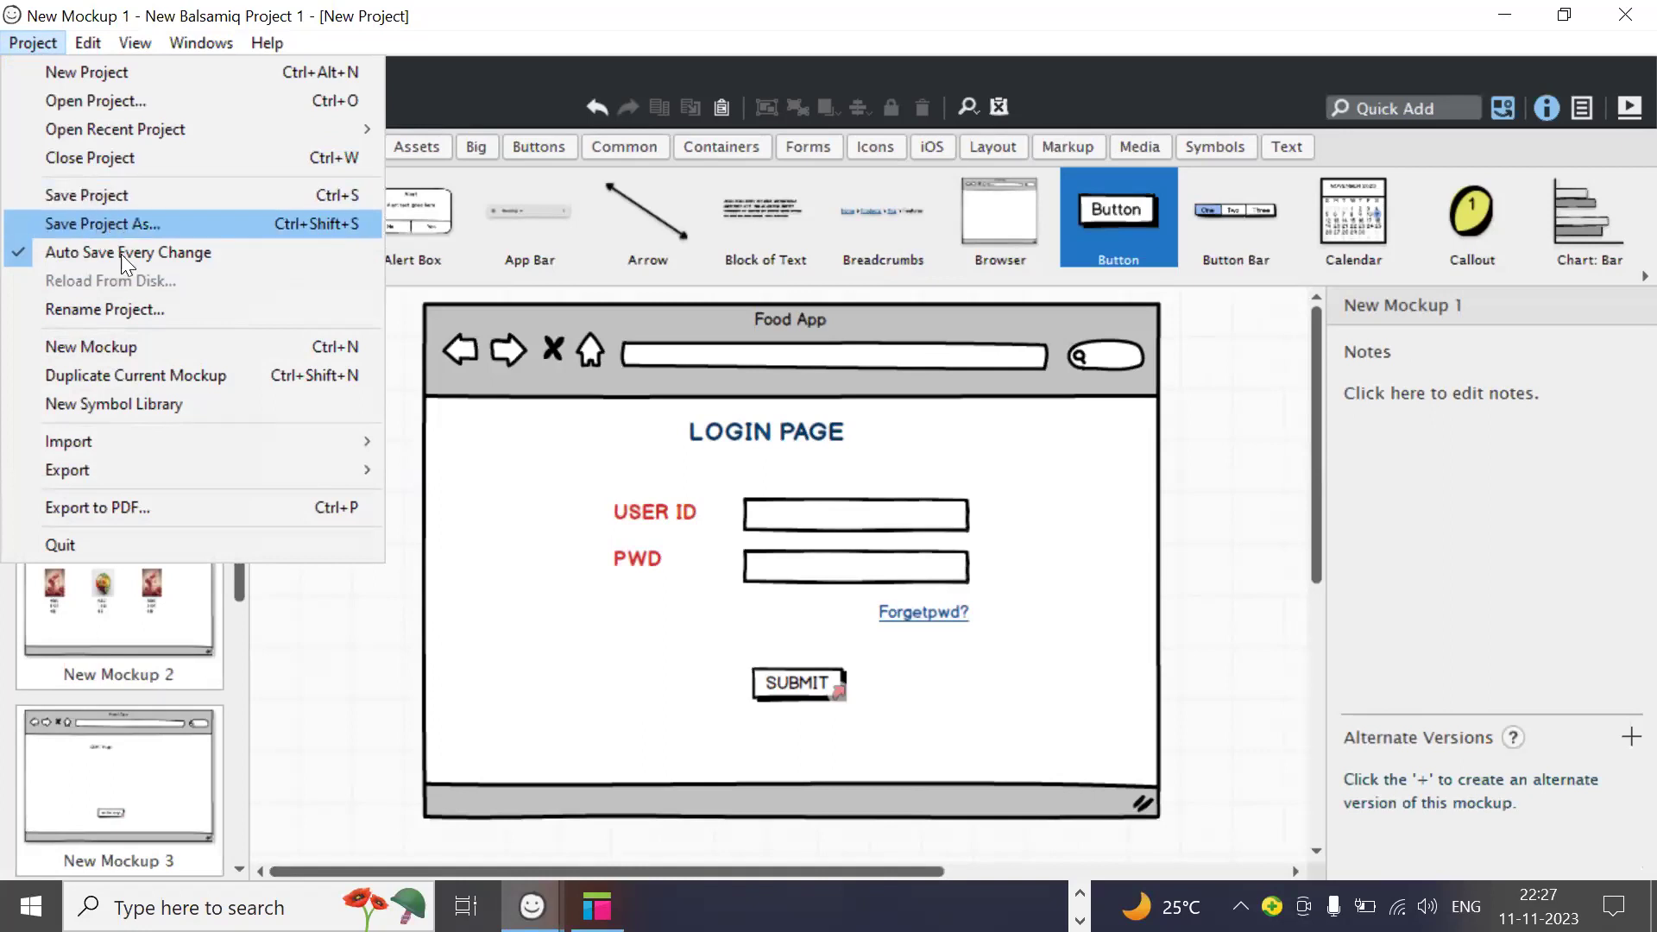
click(389, 479)
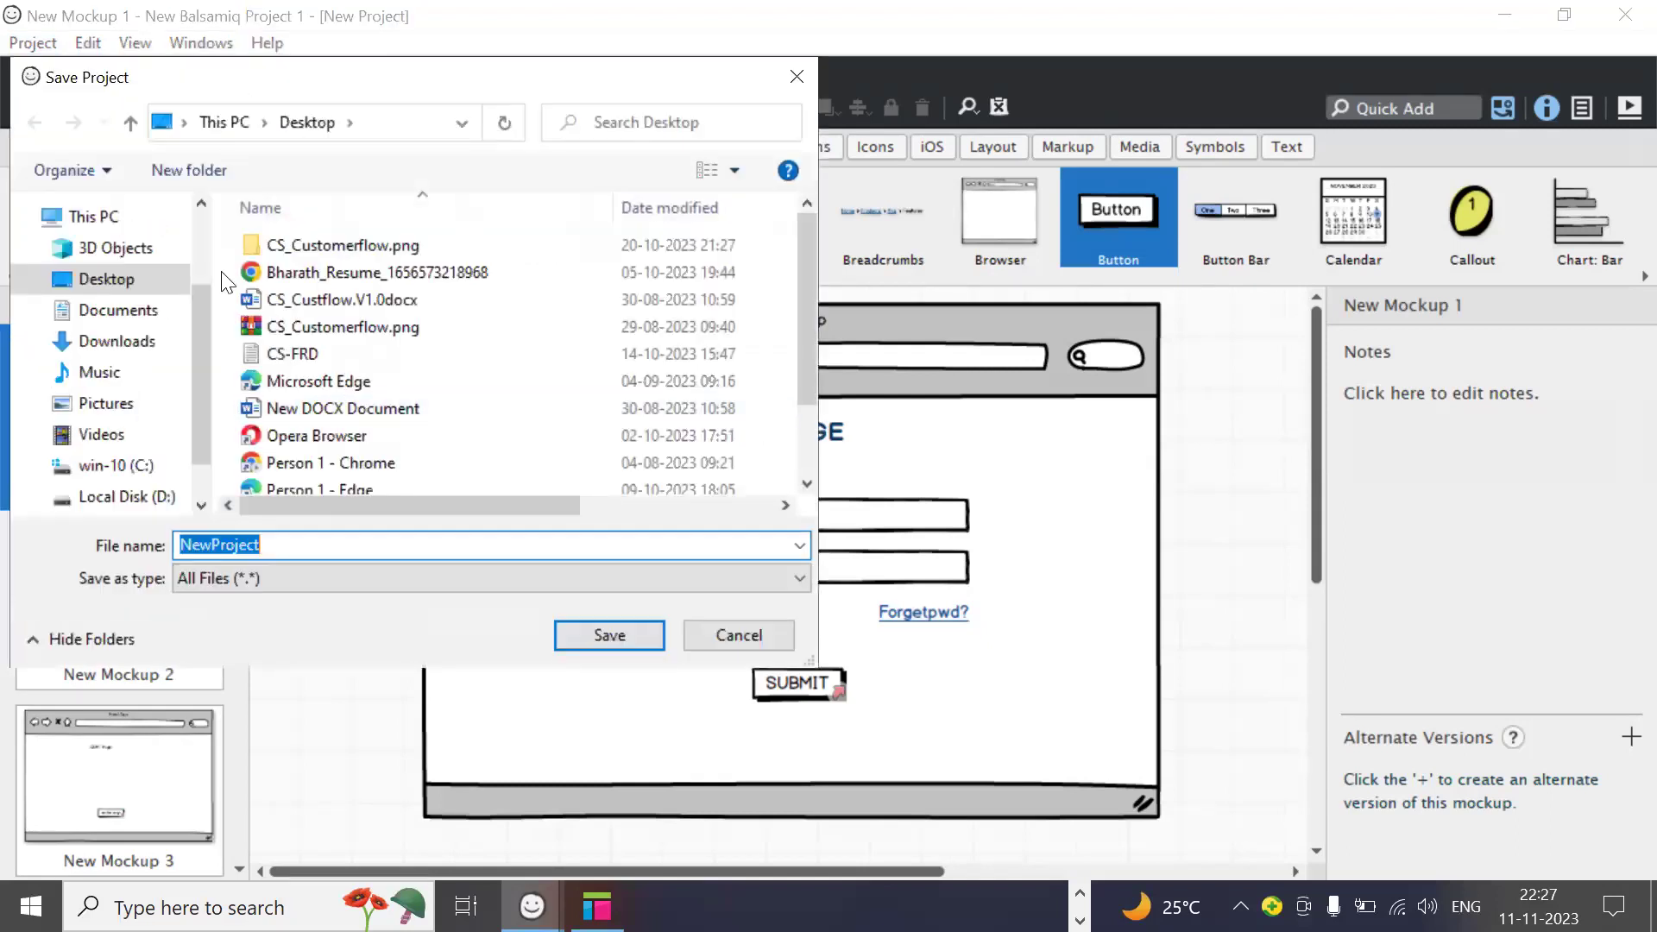
click(281, 542)
text(- )
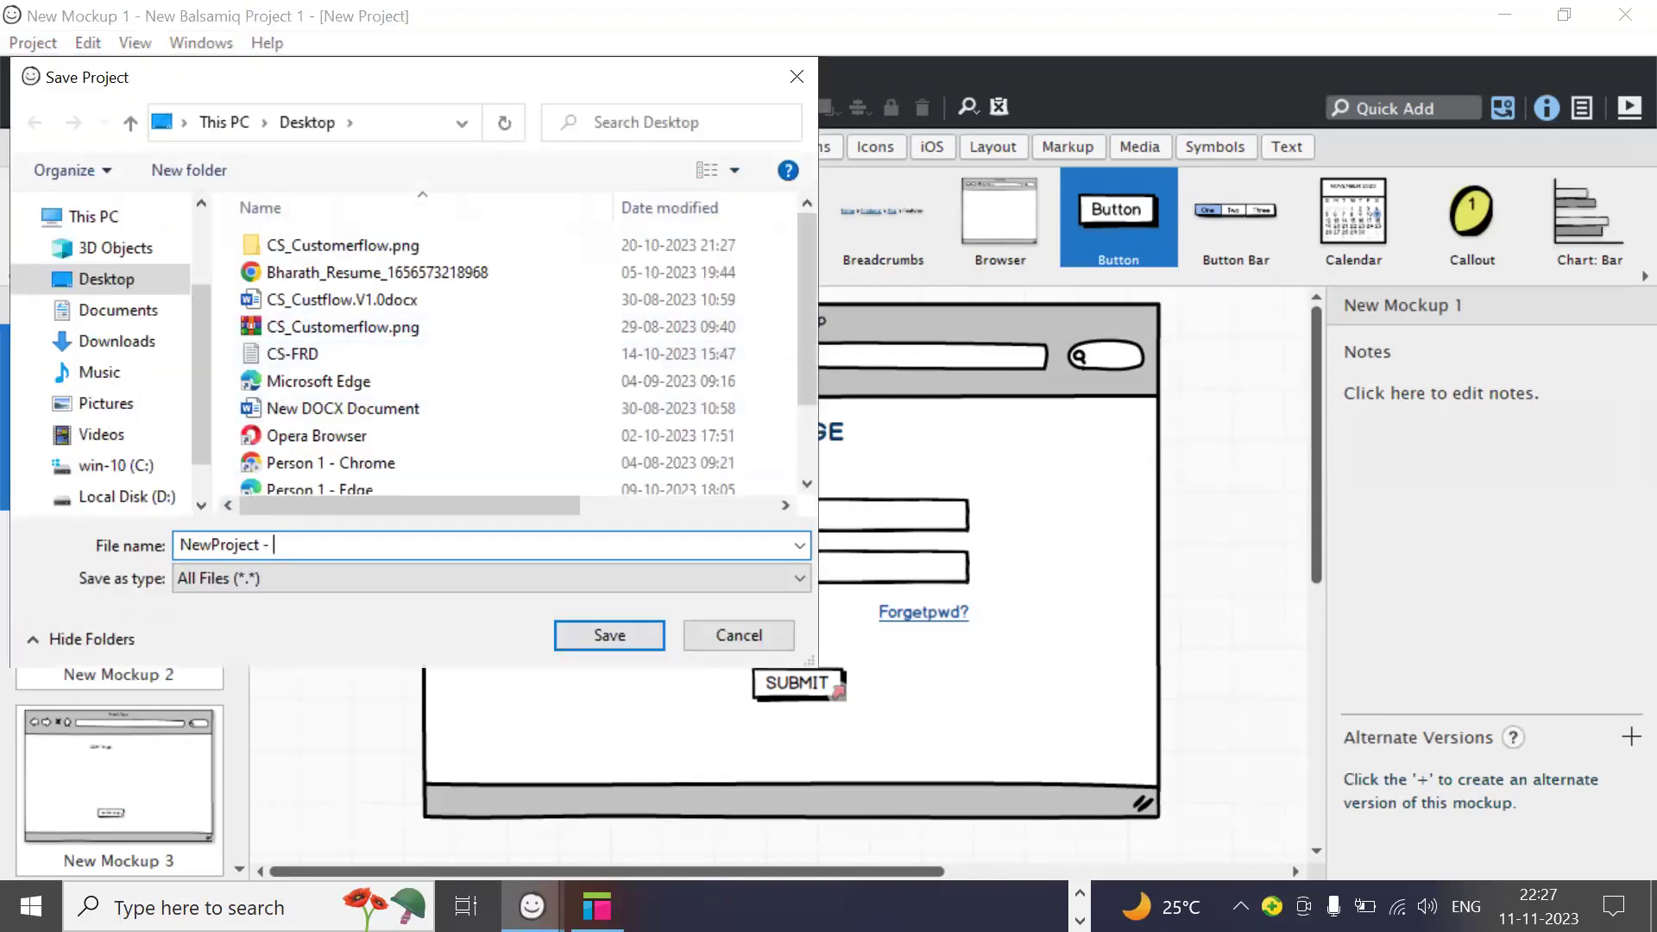
text(12)
key(Return)
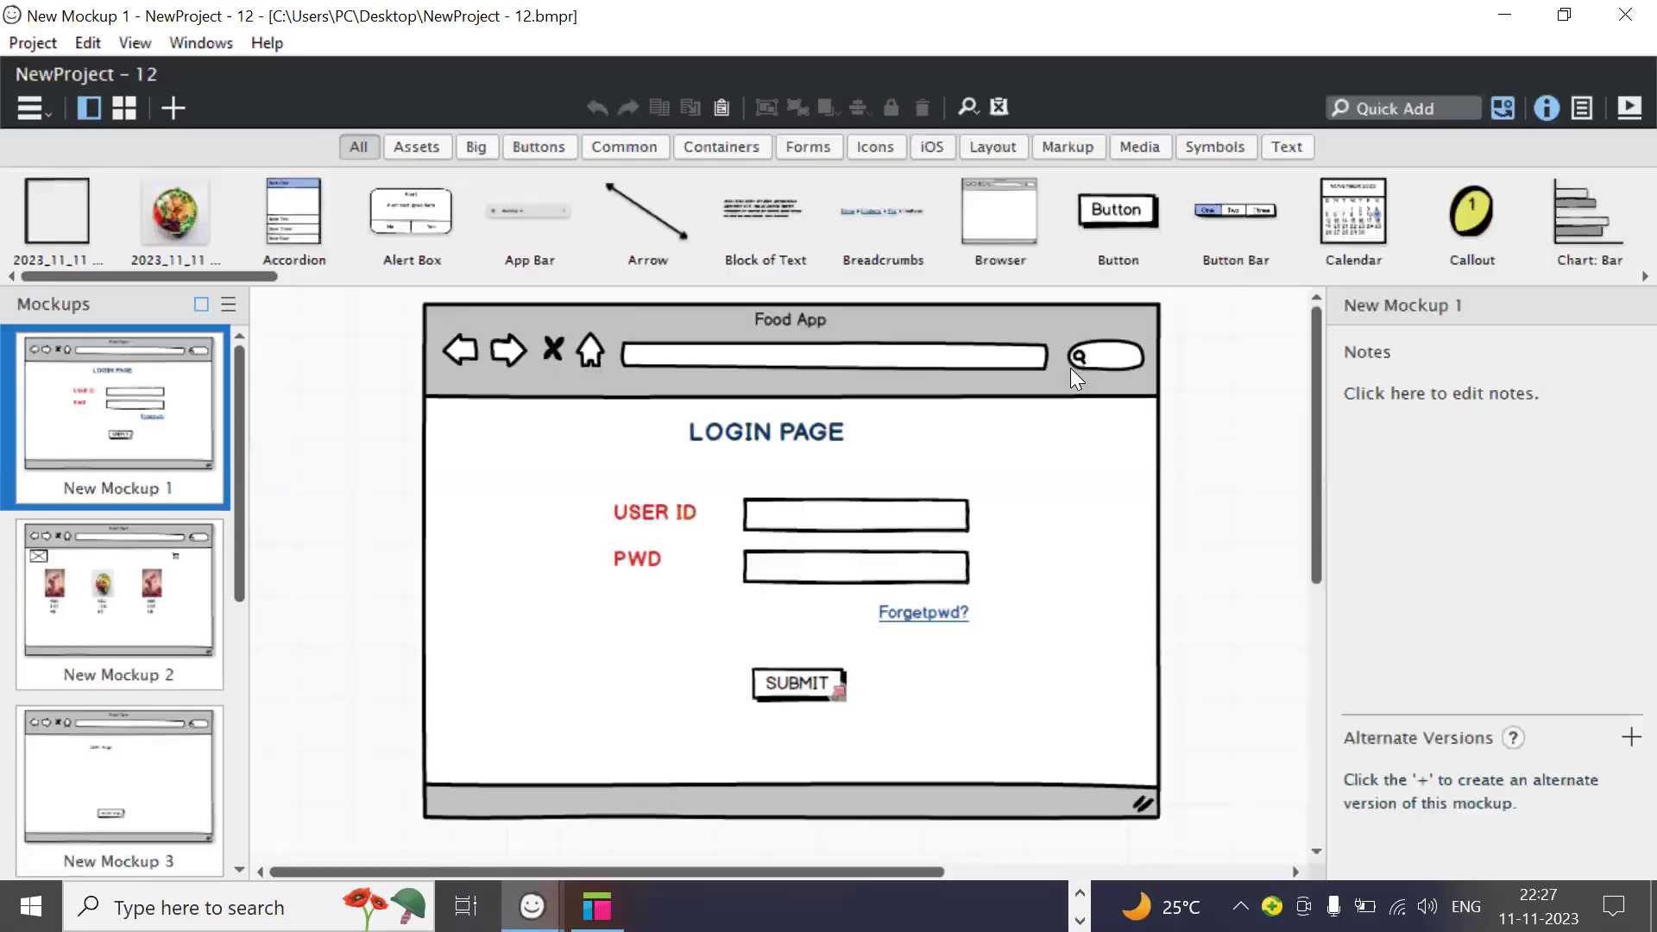
Step: Export all mockups to PNG with the Downloads folder as the destination
click(36, 48)
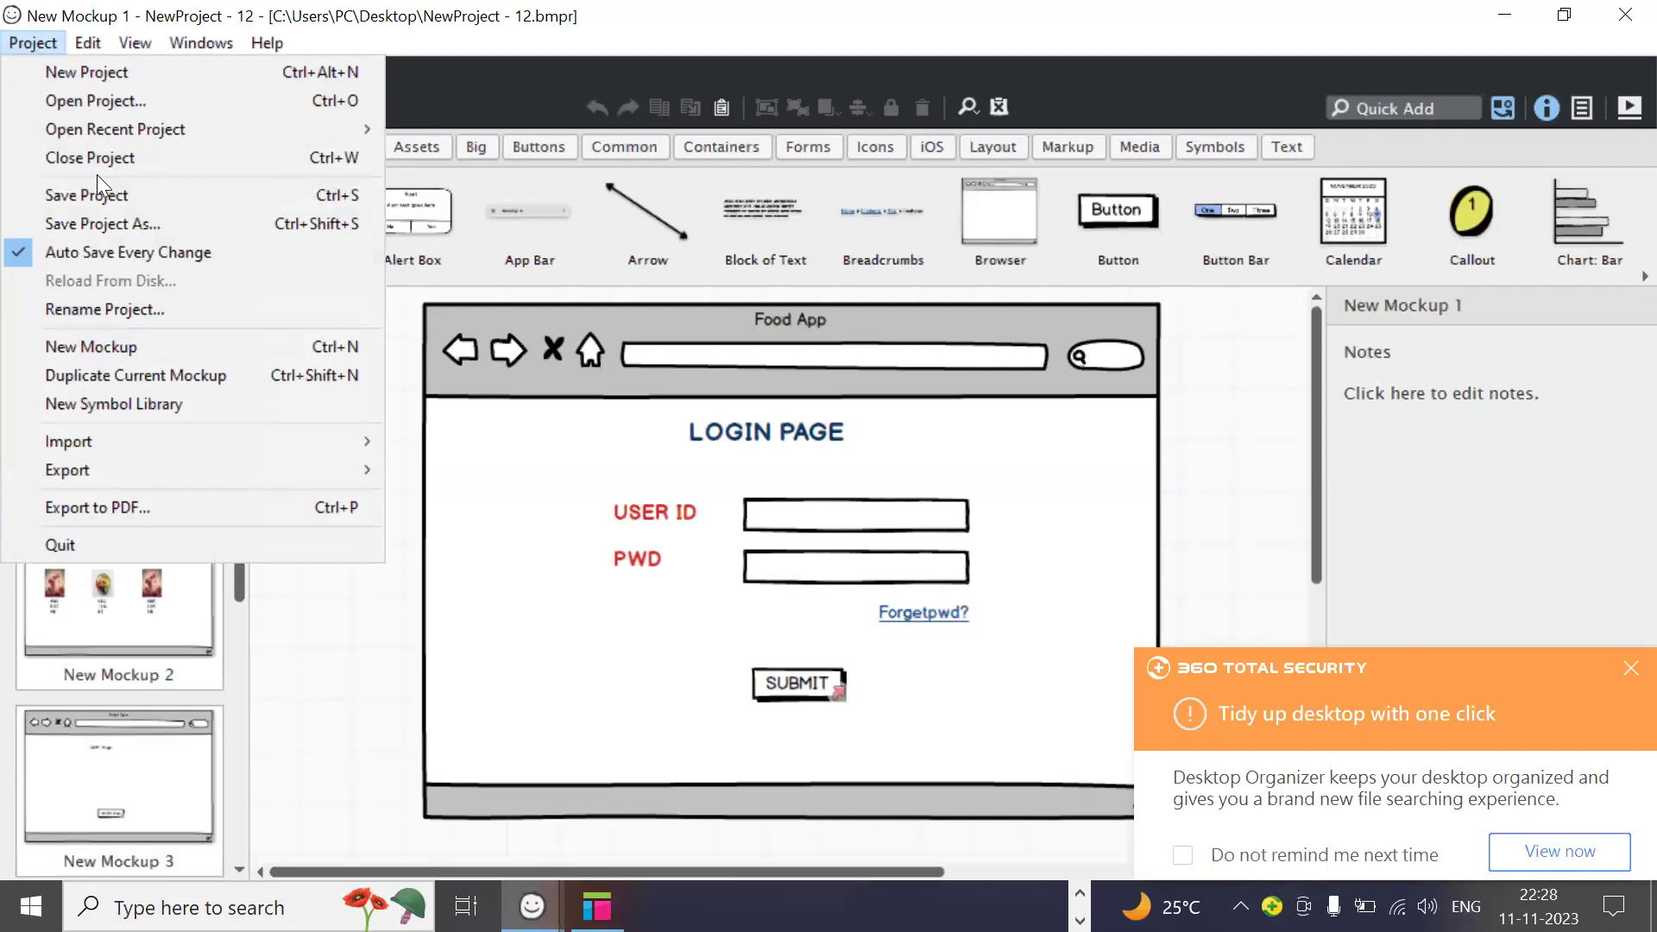
mouse_move(112, 438)
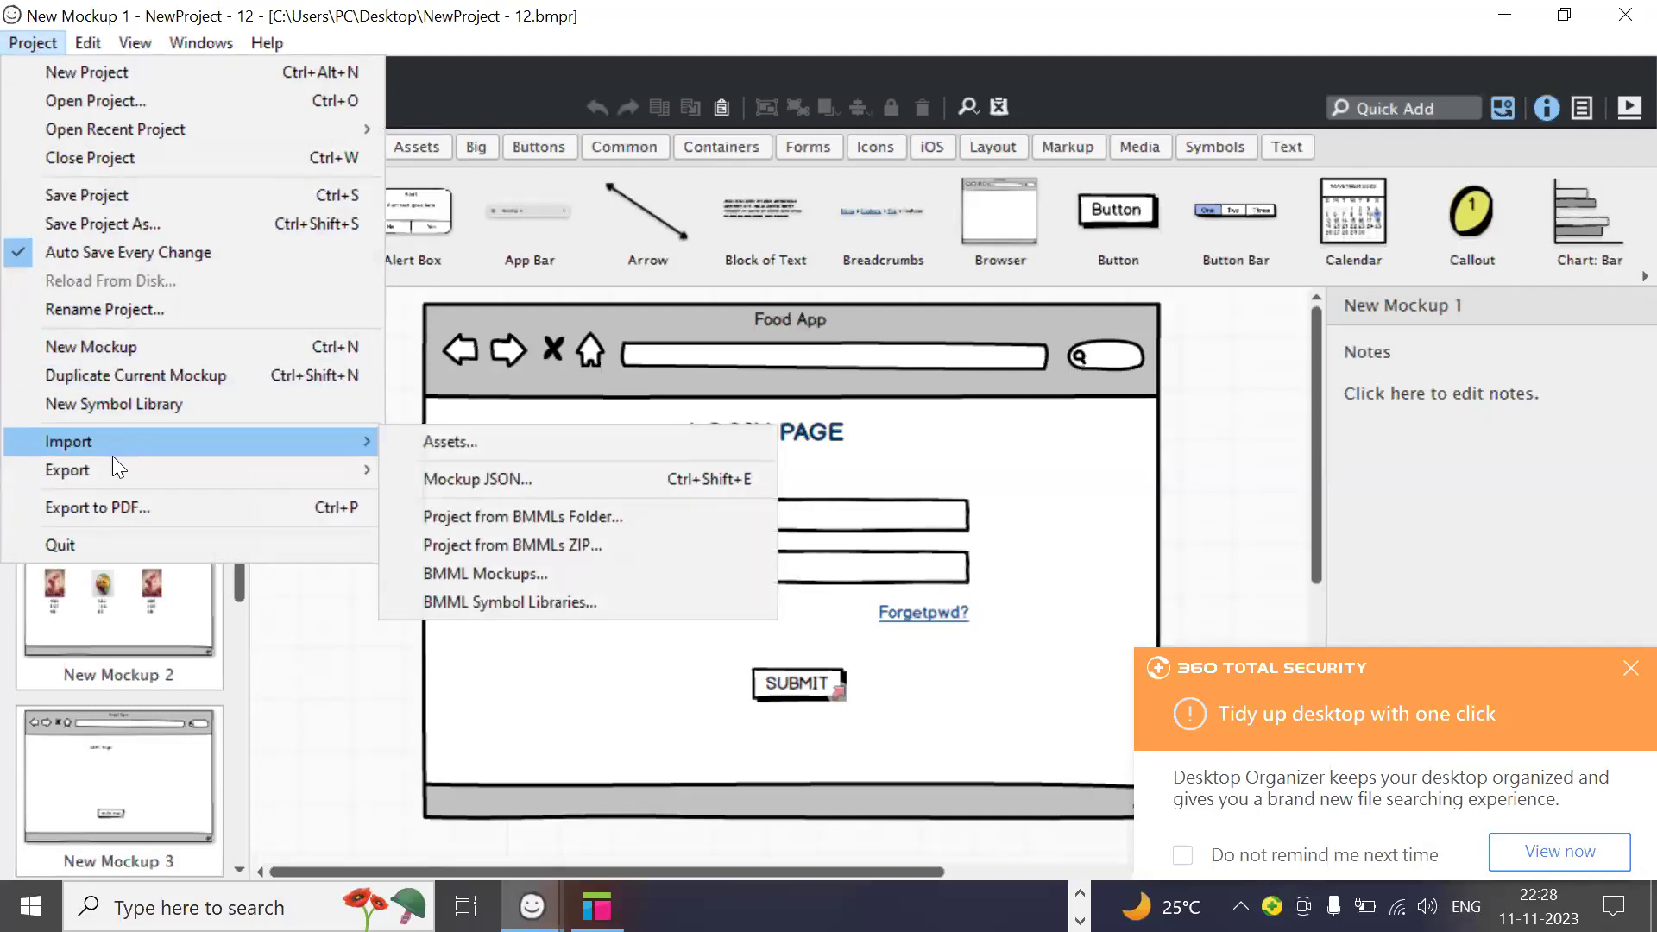
mouse_move(361, 470)
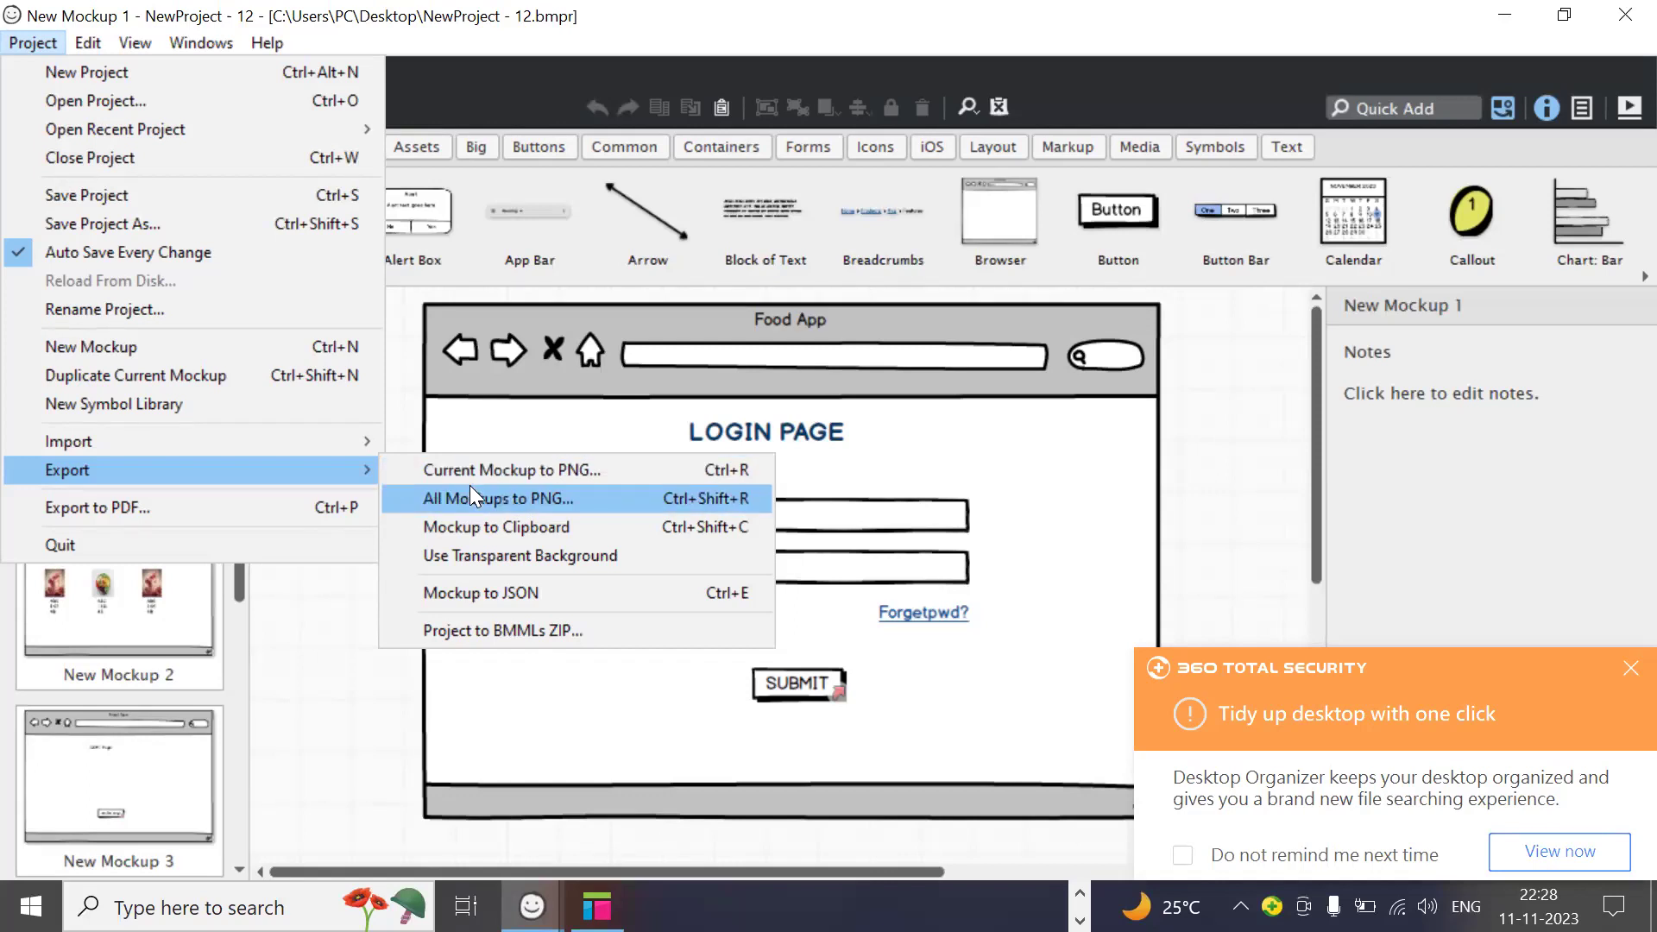
click(535, 498)
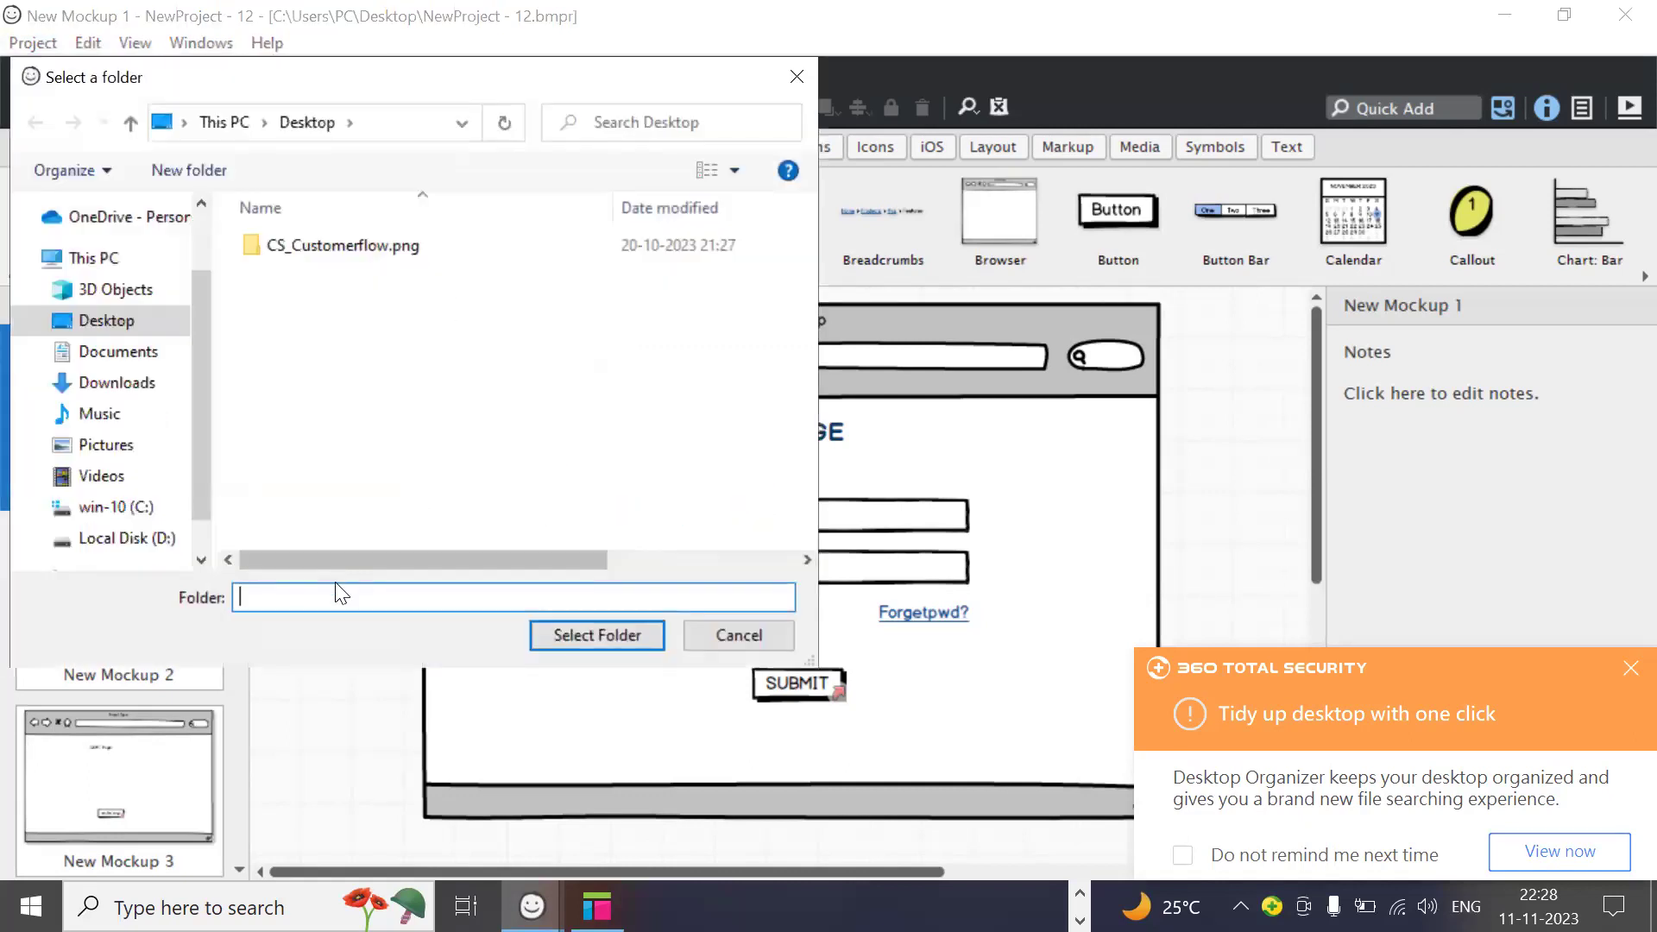
text(Mockups)
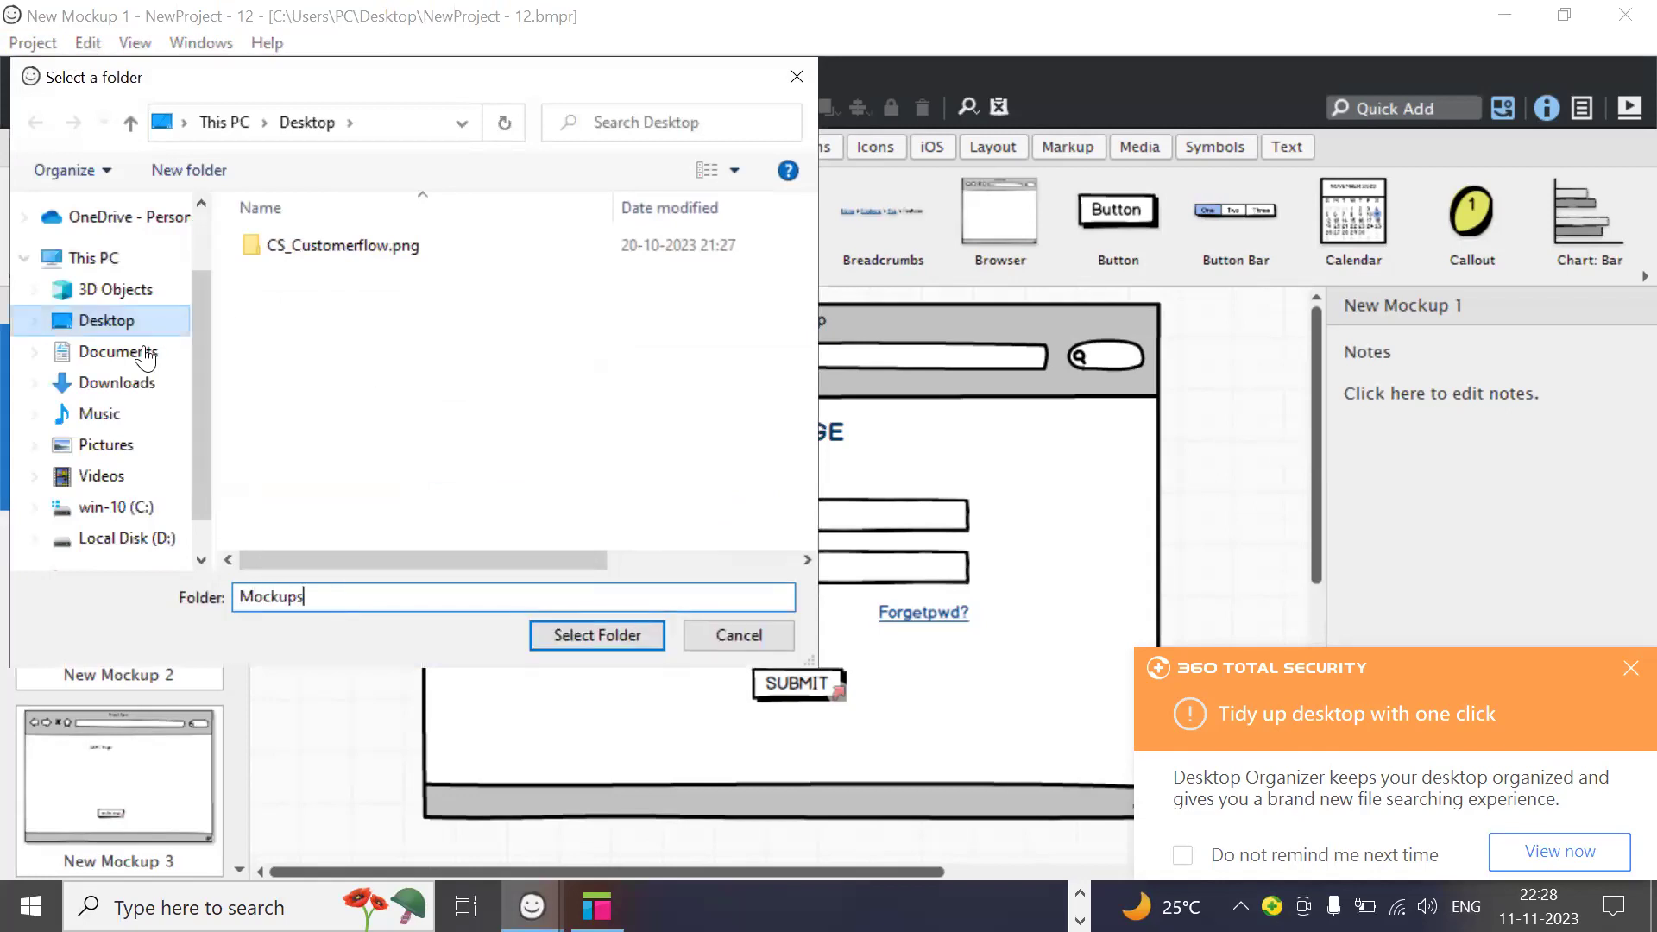
click(110, 390)
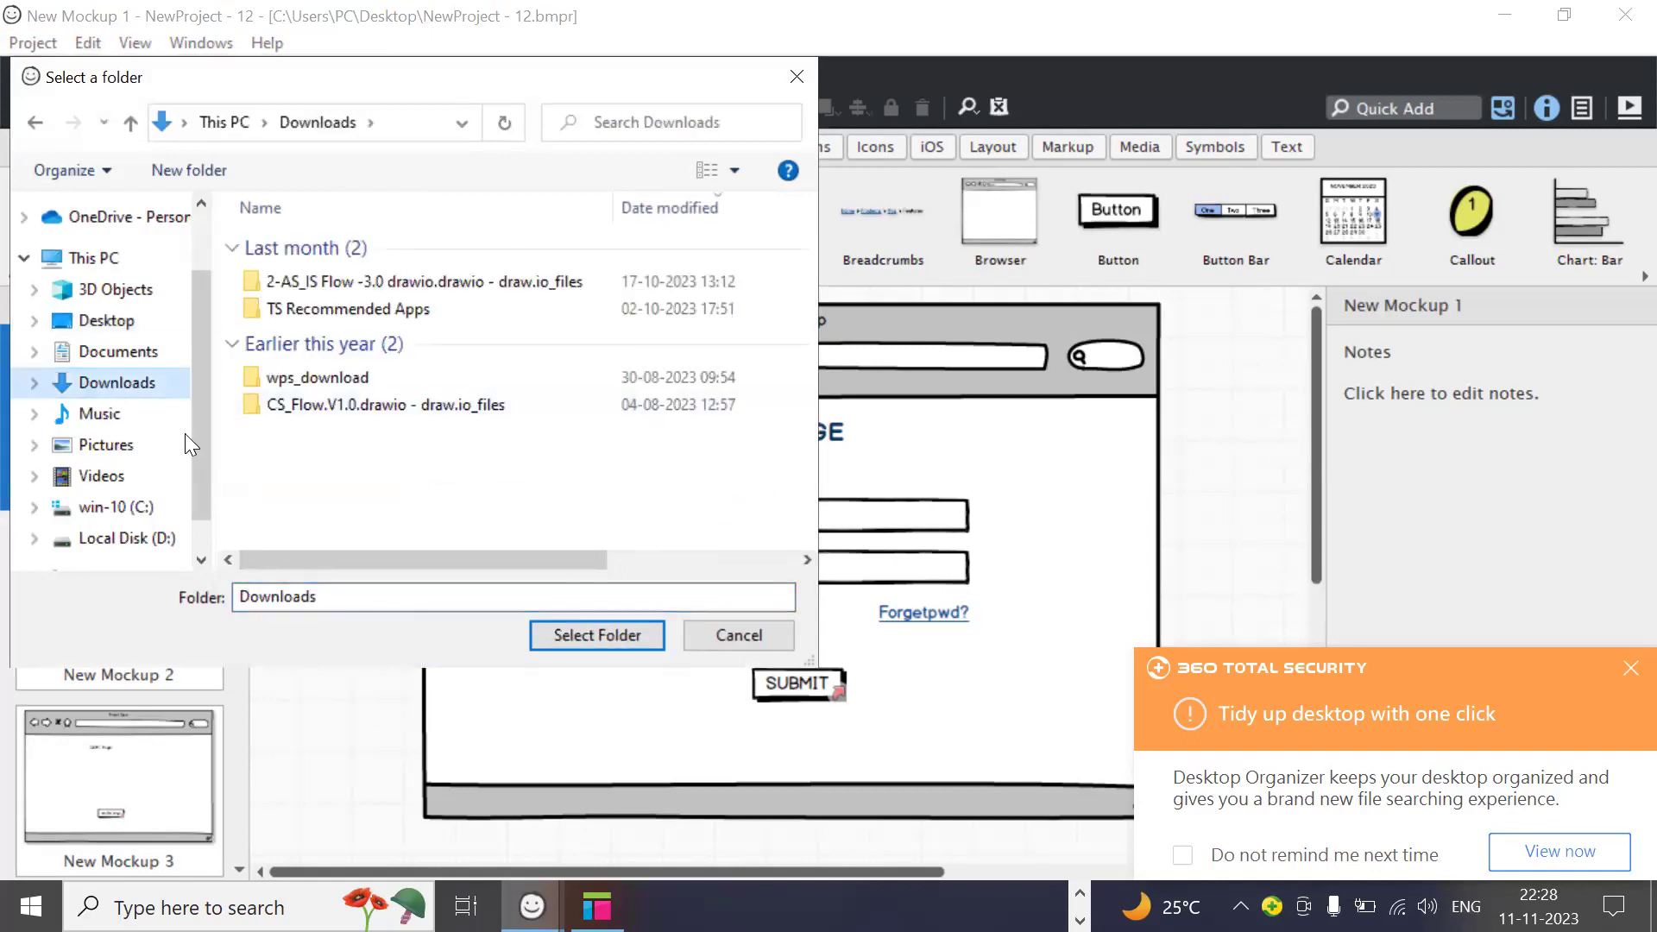
click(618, 634)
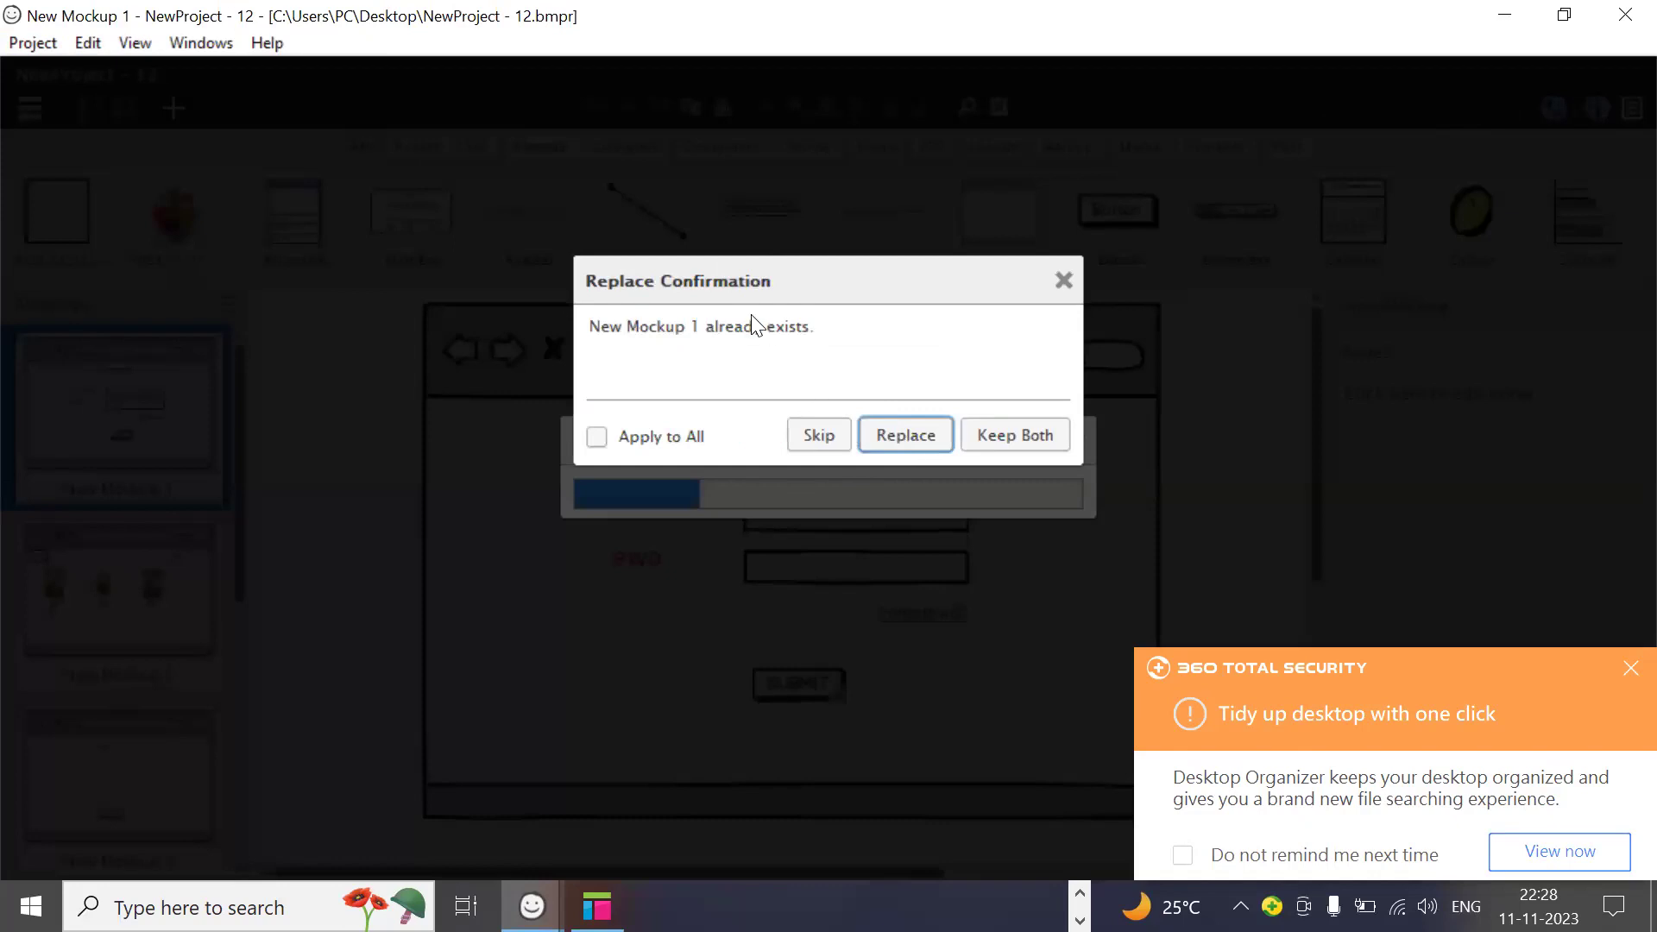
Step: Resolve the export's file conflicts by replacing New Mockup 1, keeping both versions of New Mockup 2 and skipping New Mockup 3
click(903, 434)
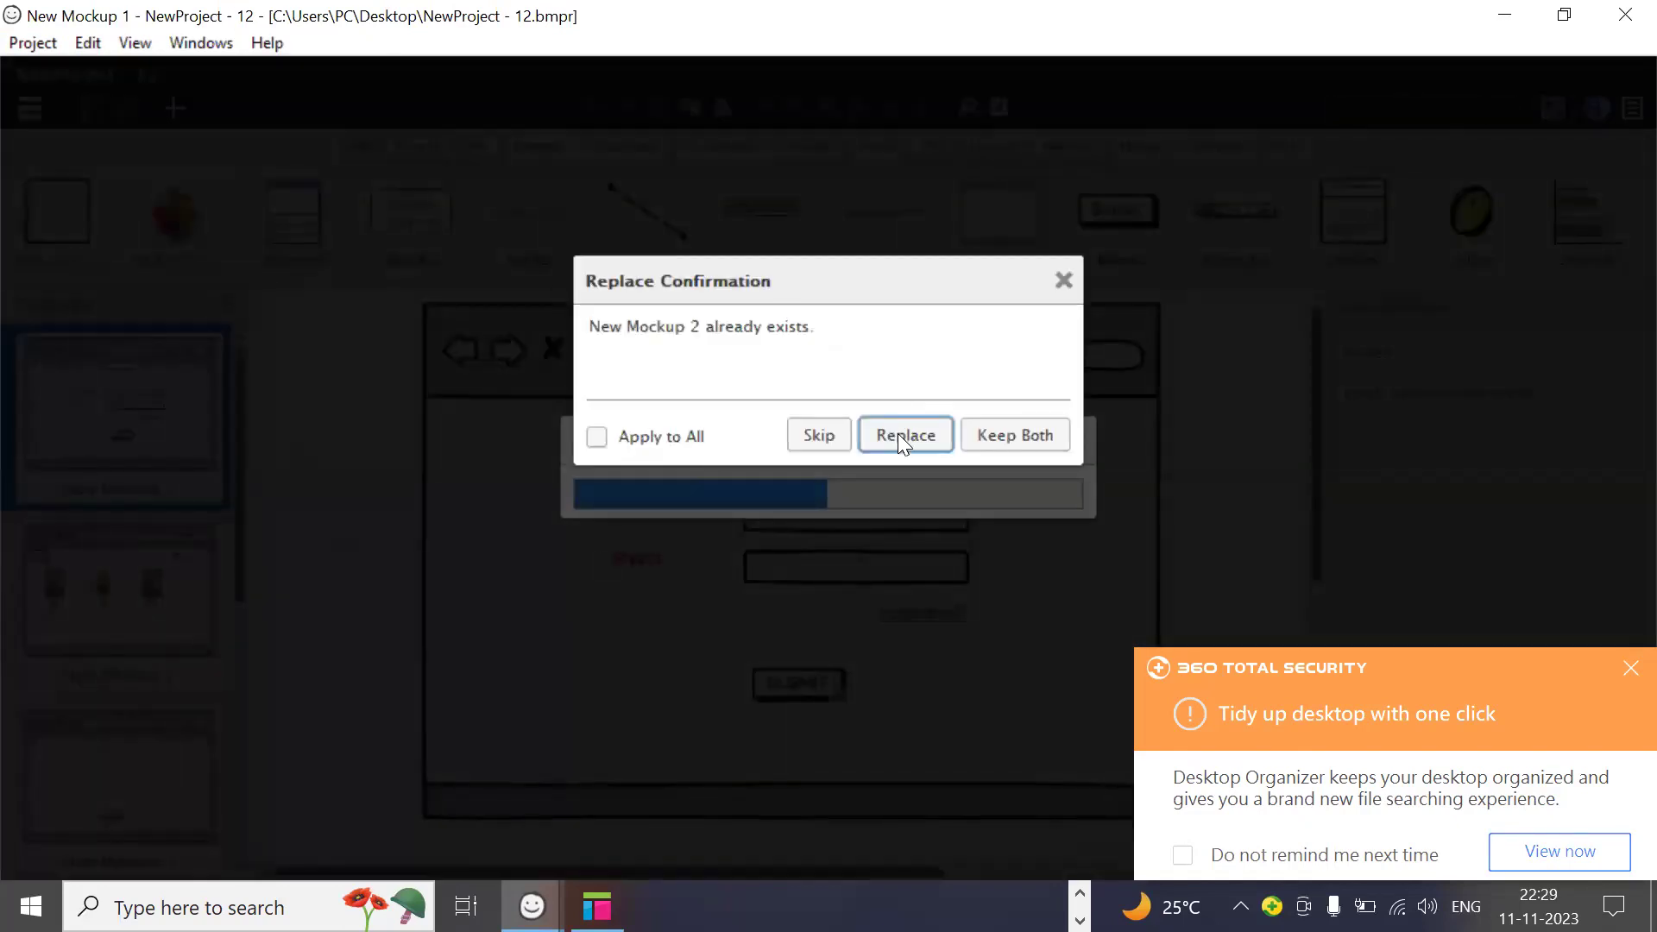
click(975, 435)
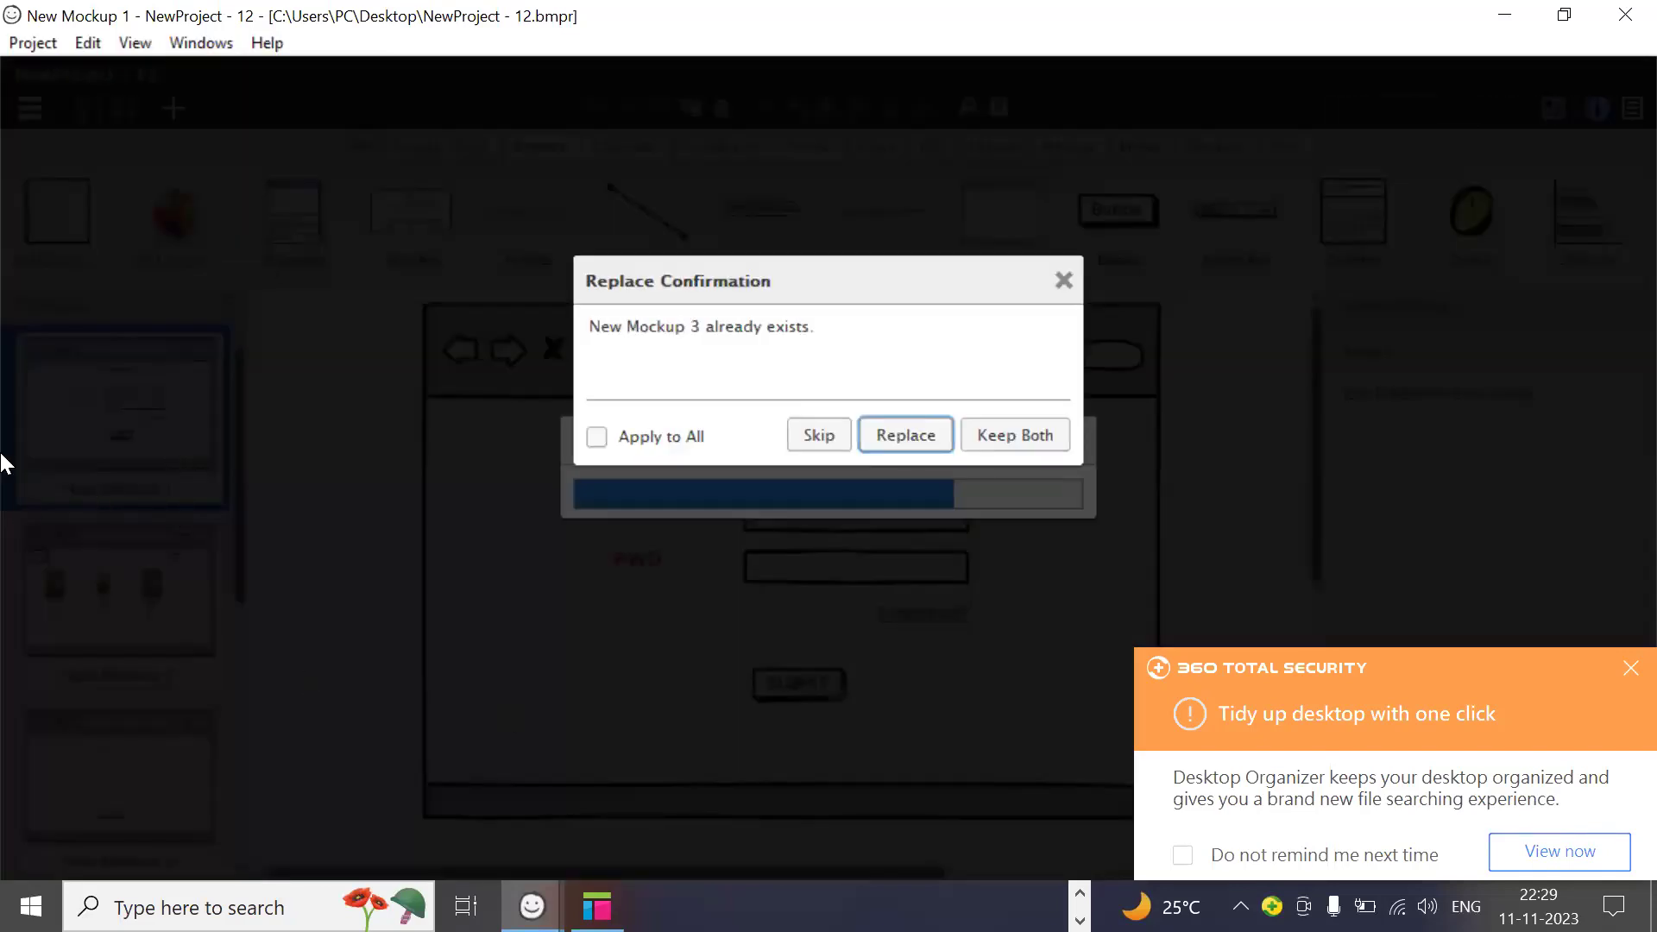
click(835, 439)
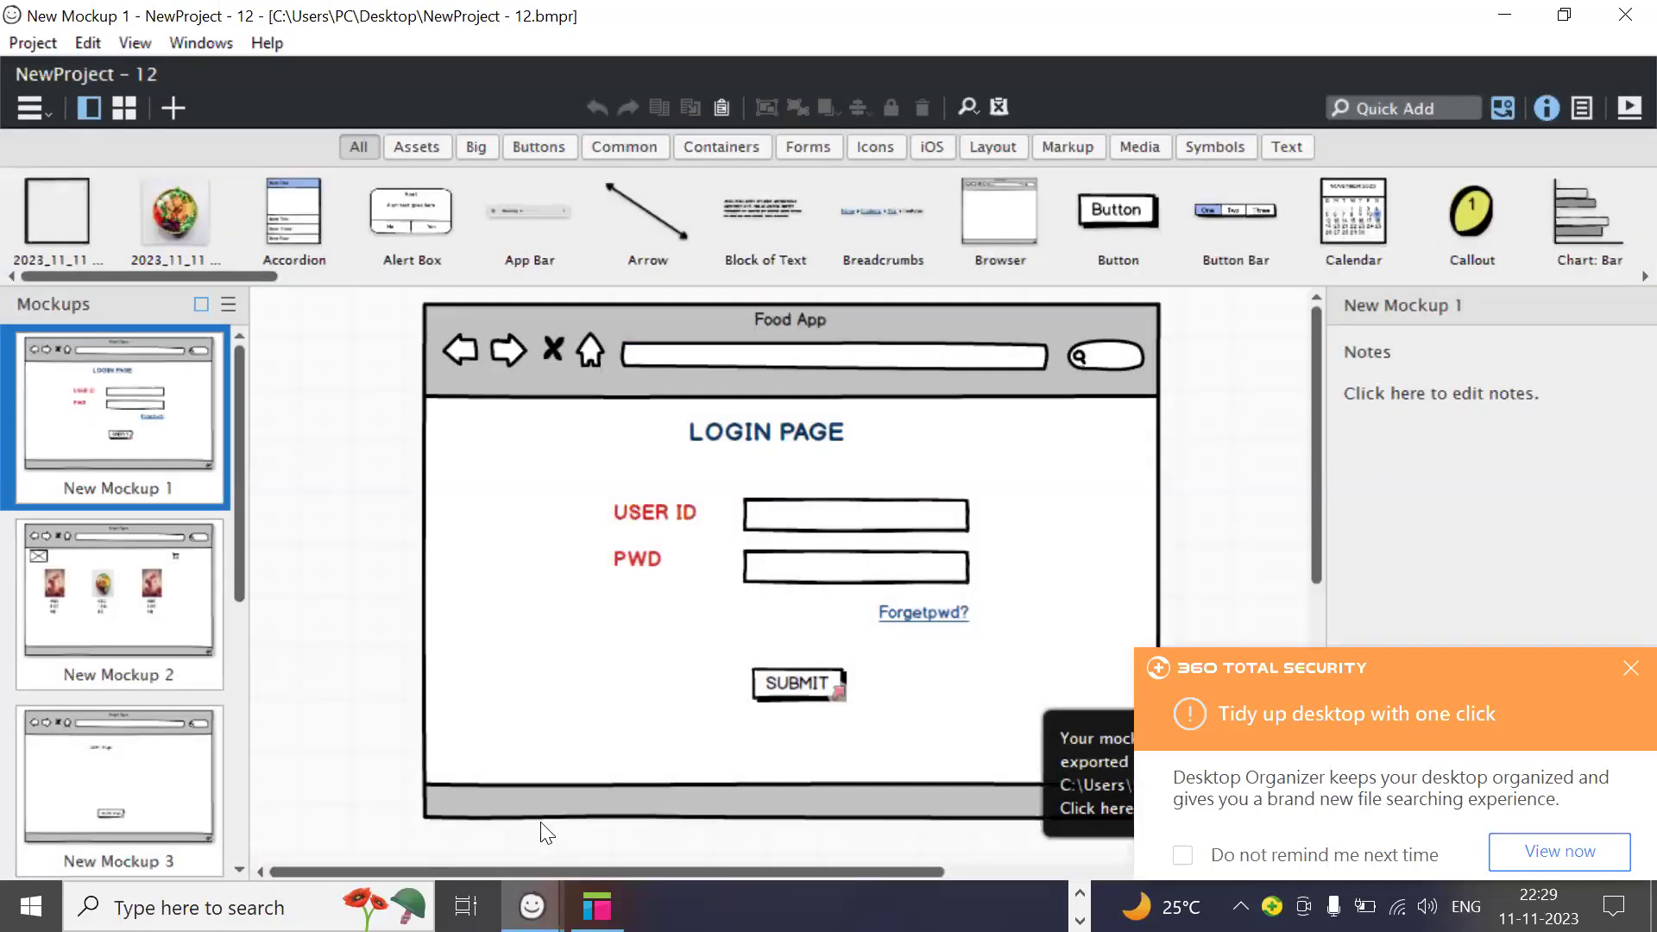
Step: Open File Explorer and check Downloads, Documents and Desktop for the exported PNGs and the saved NewProject - 12.bmpr file
click(199, 906)
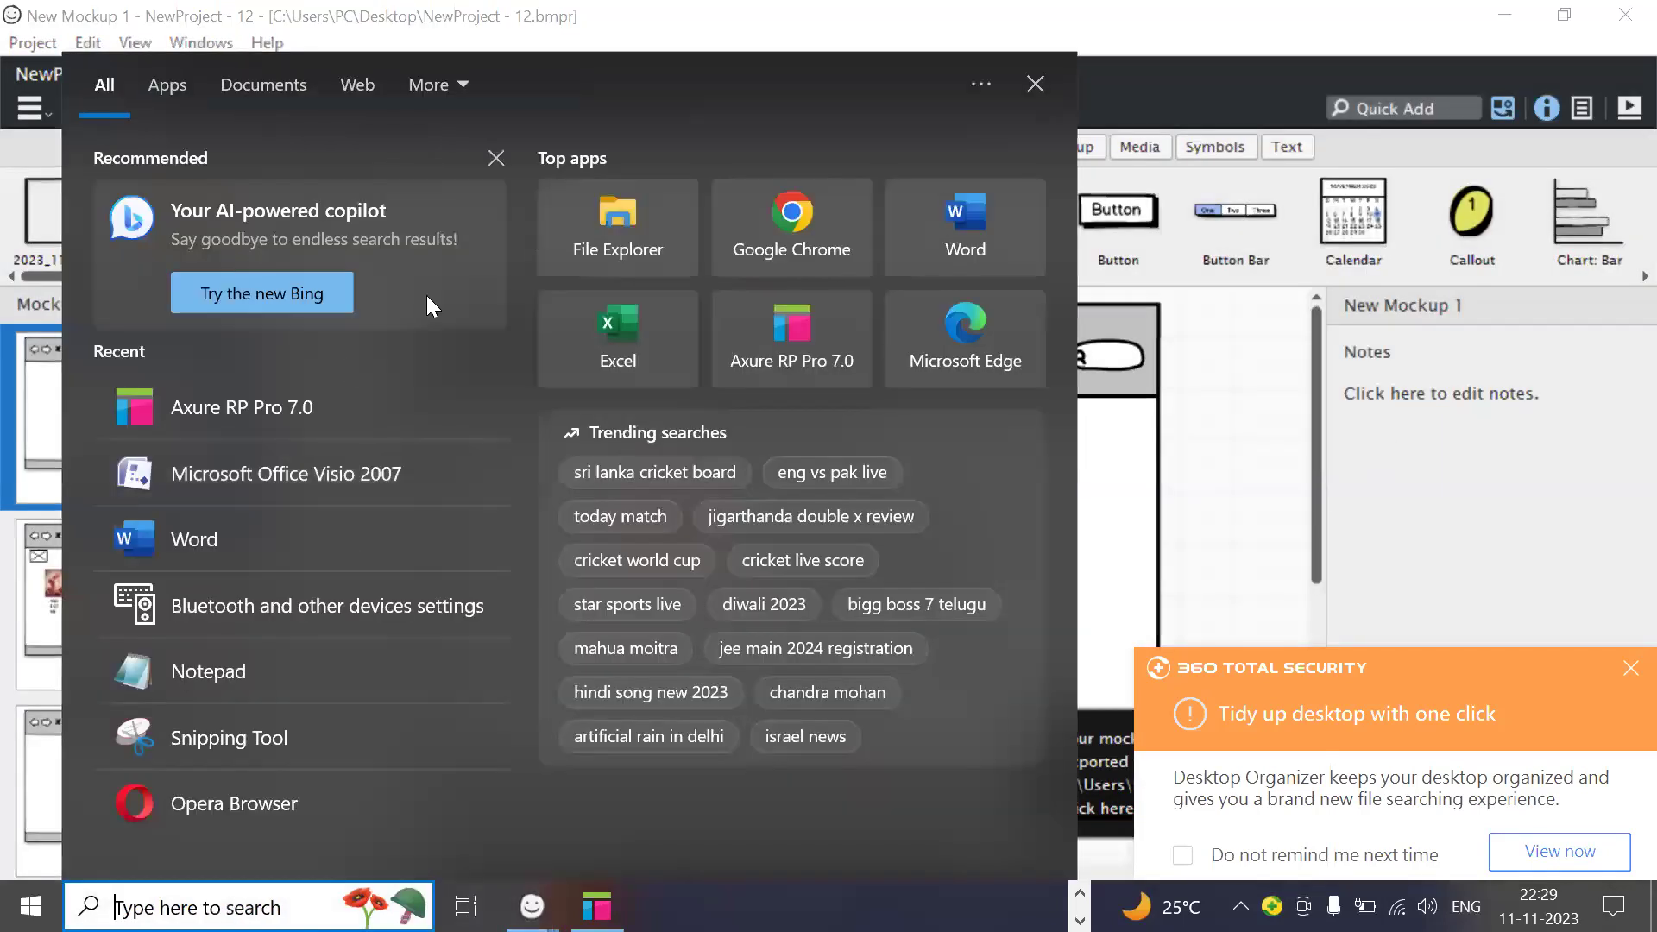
click(596, 236)
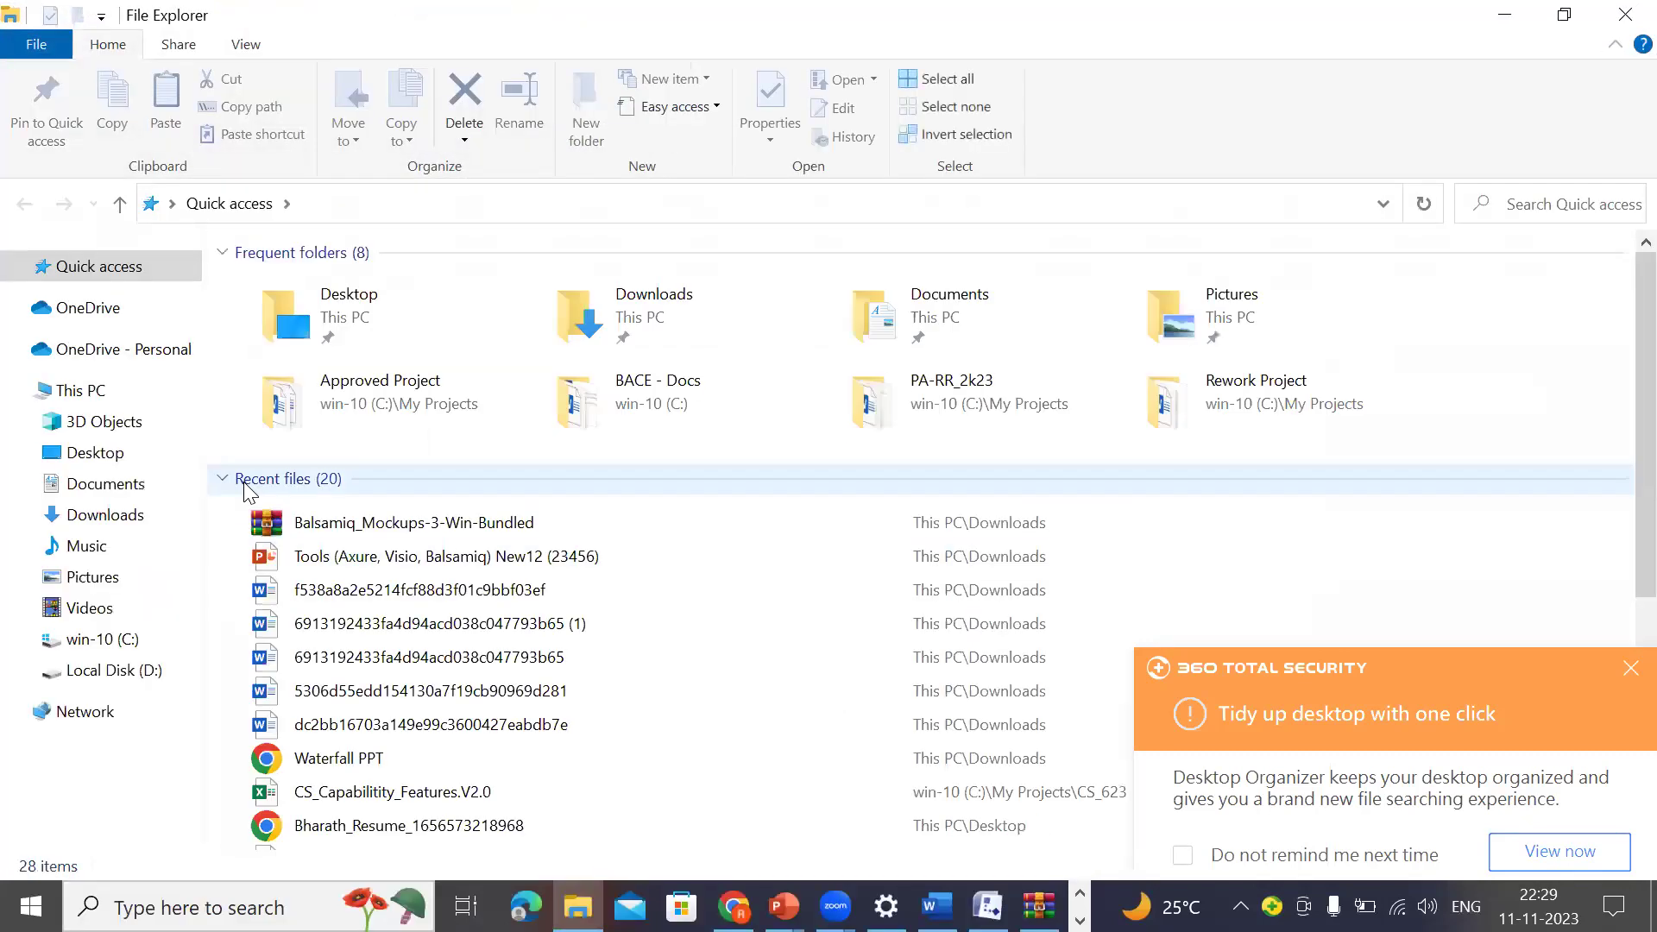
click(111, 513)
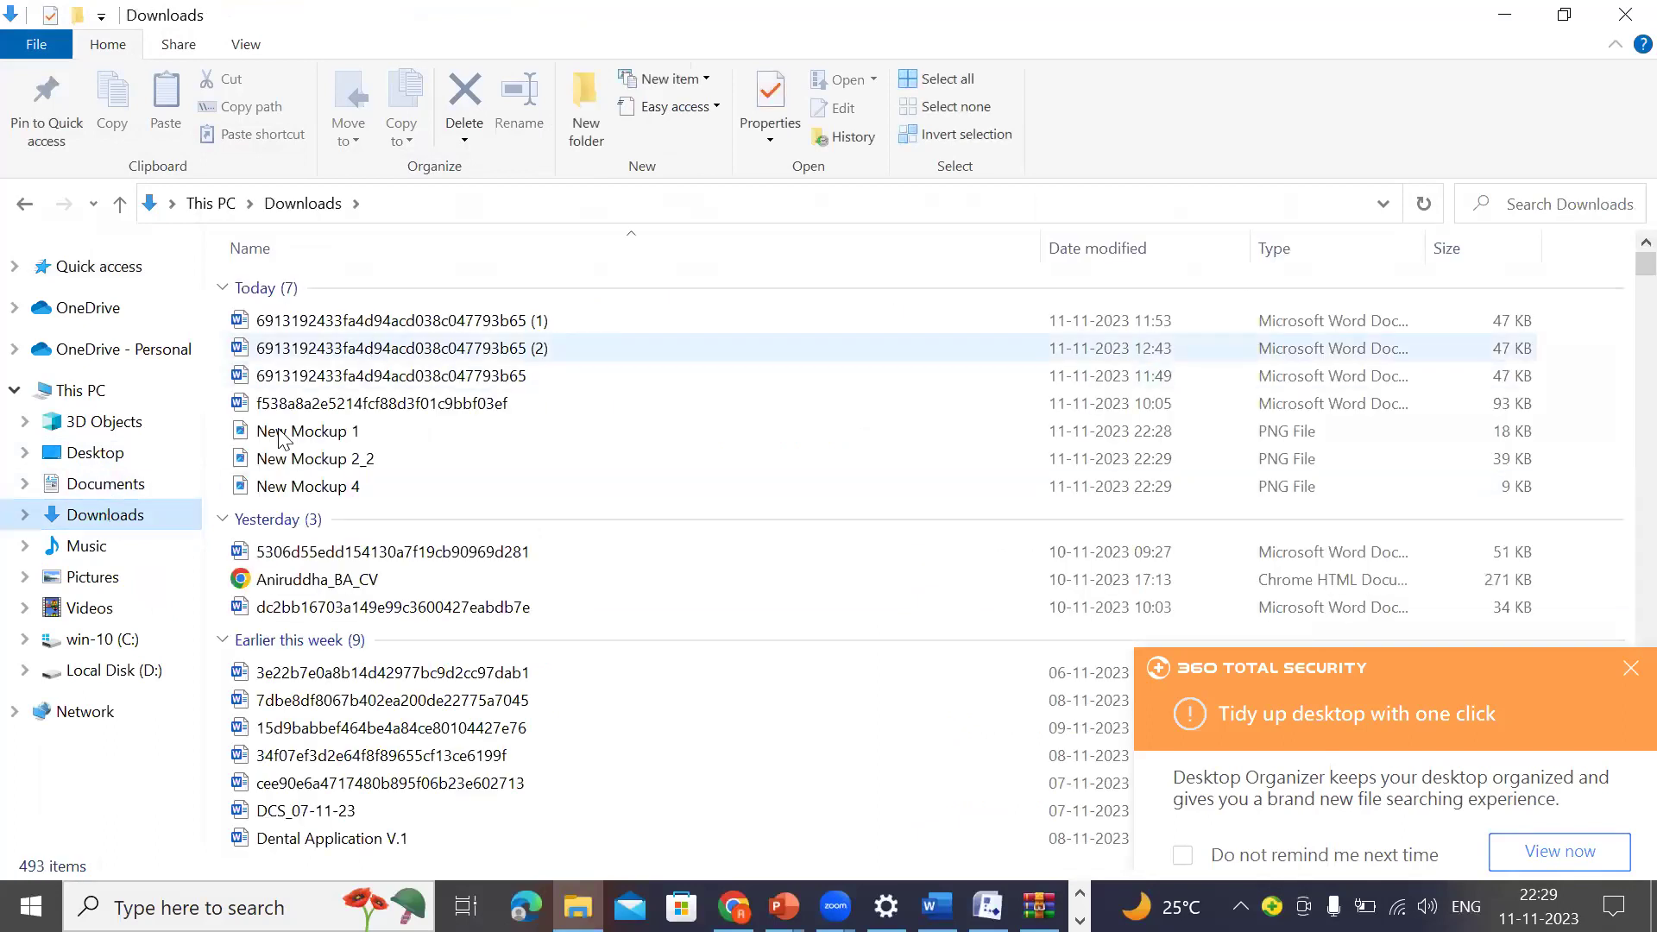
click(118, 486)
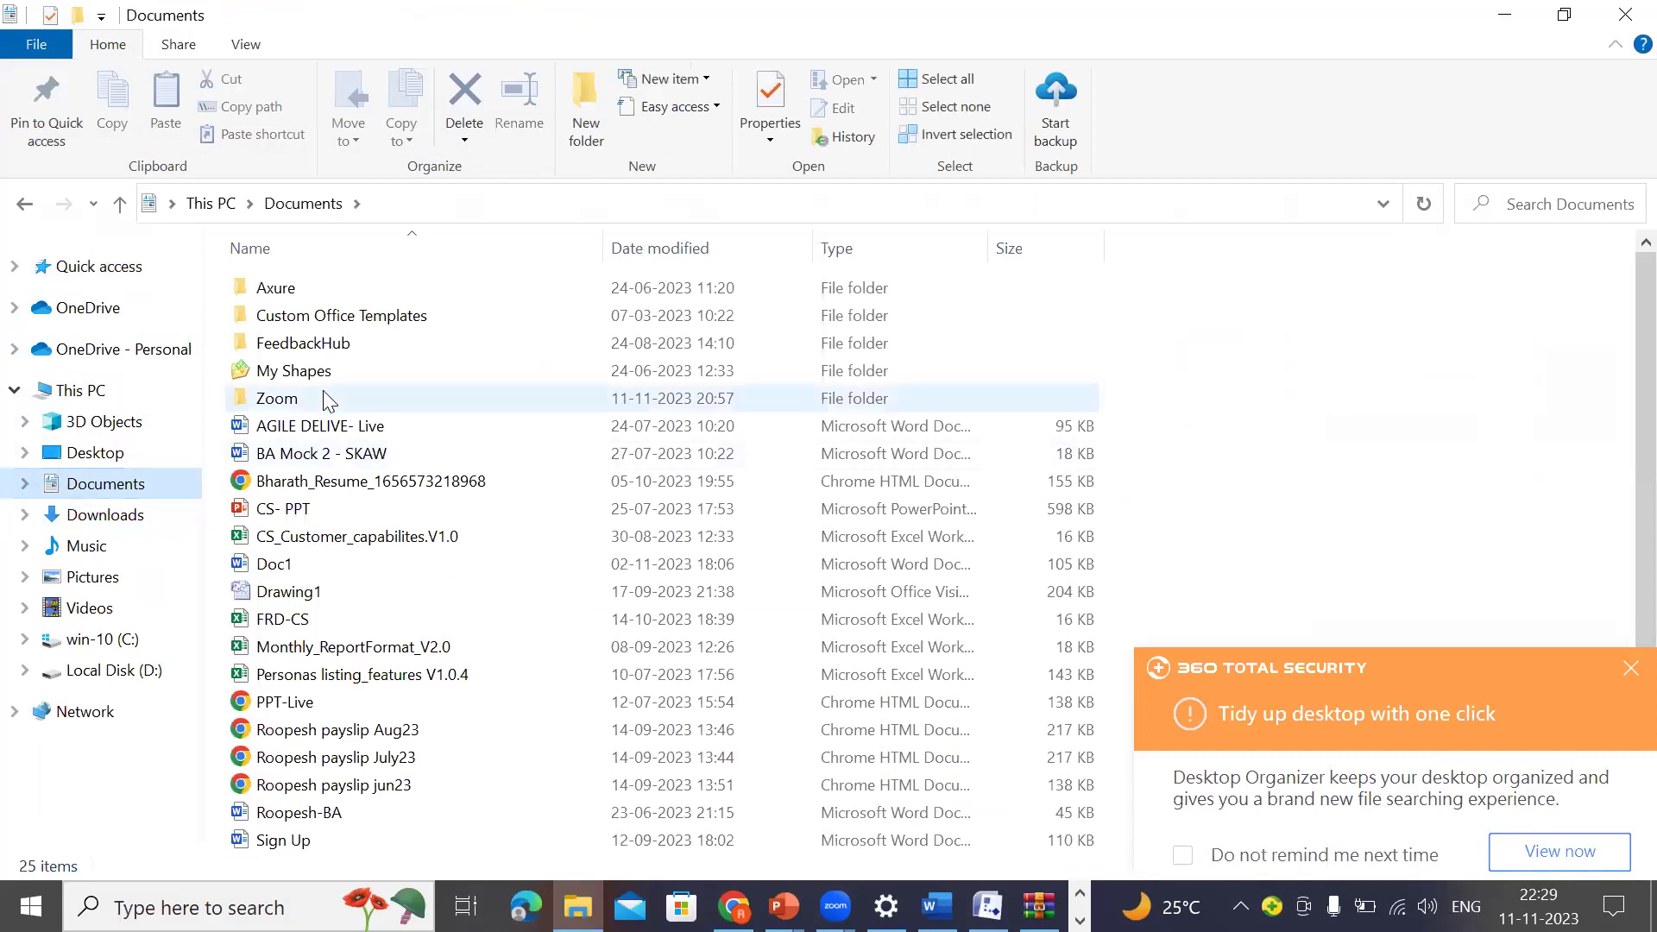
click(95, 451)
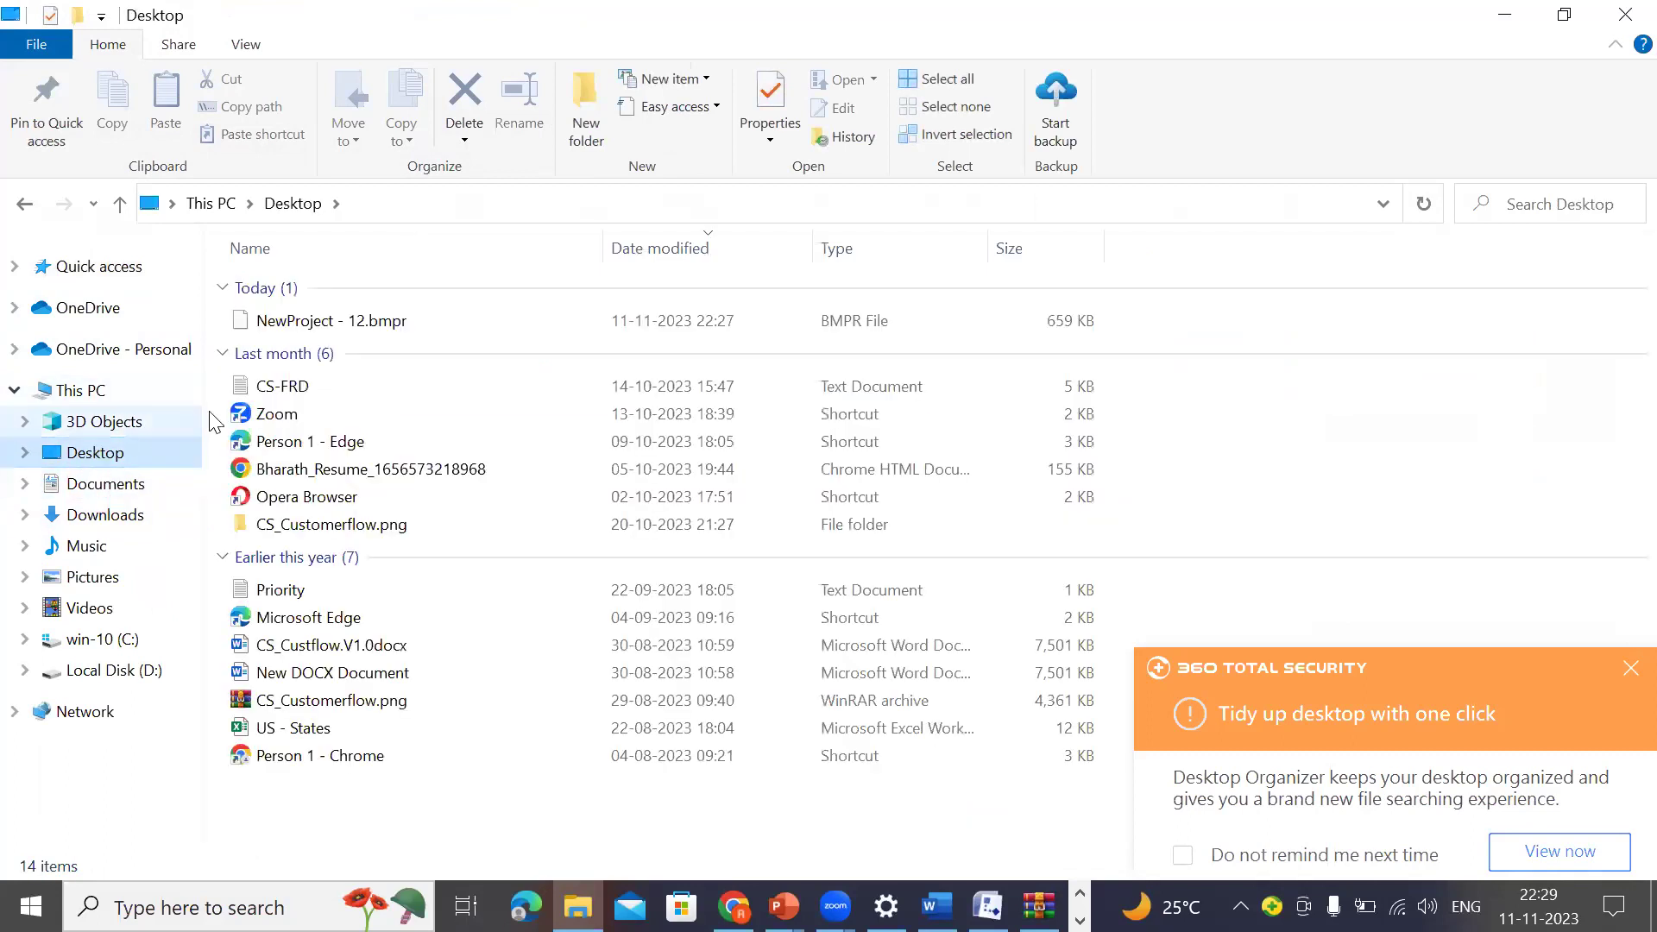
click(332, 326)
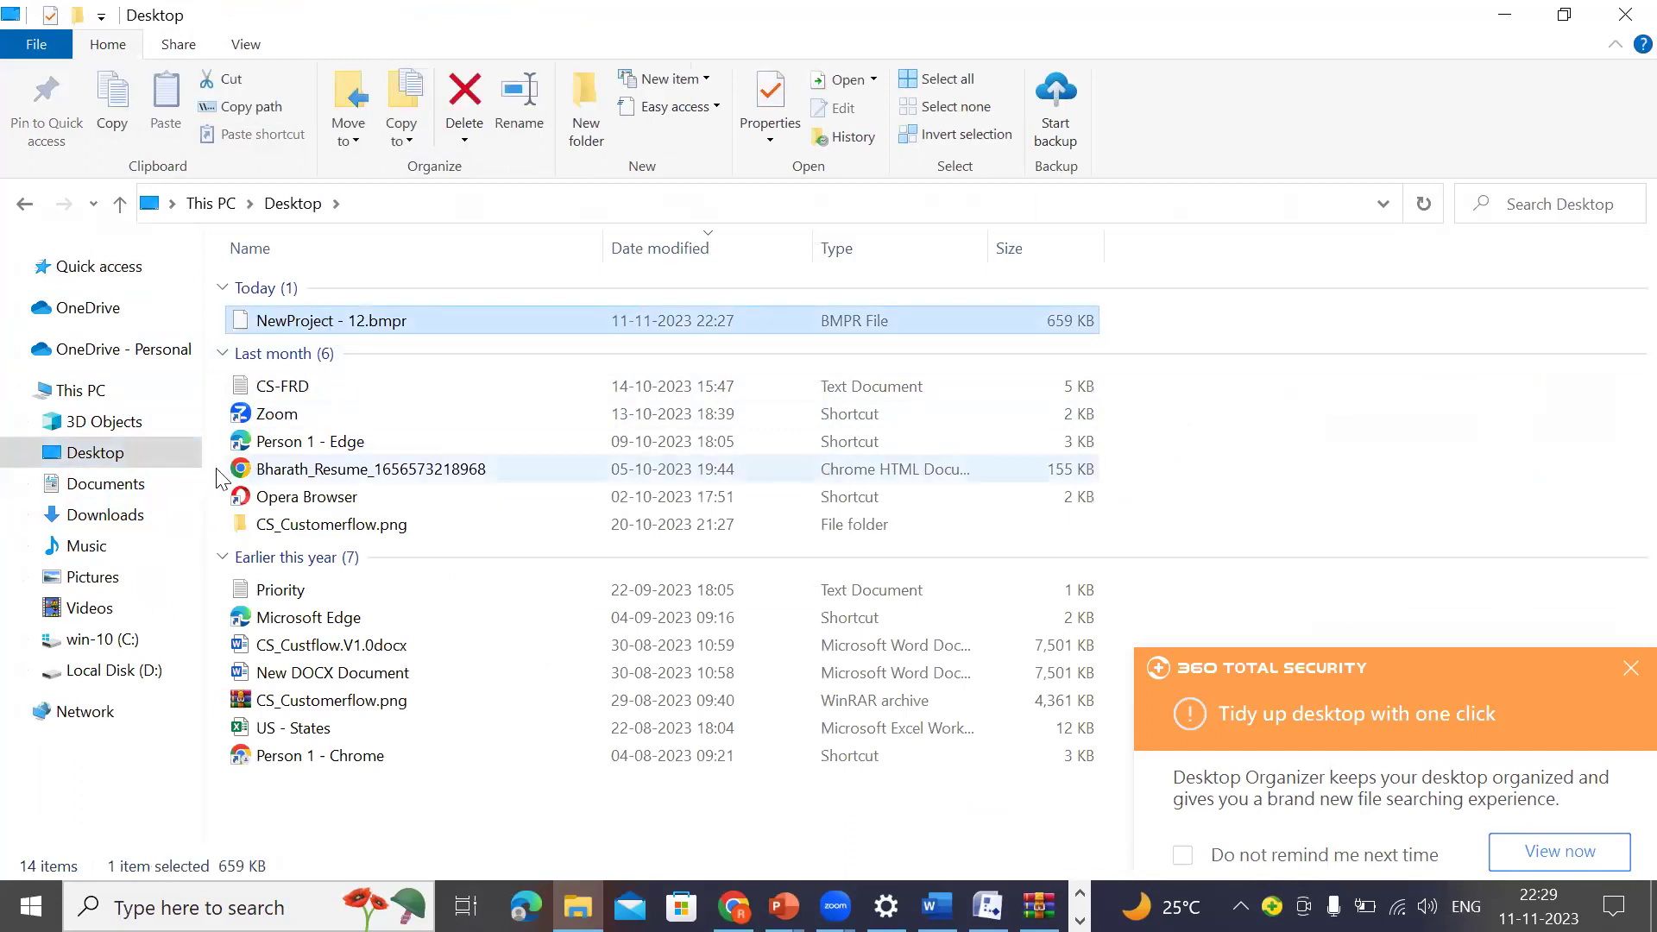
Step: Look through Quick access, the Pictures folder and the C: drive for the exported mockup images
click(116, 267)
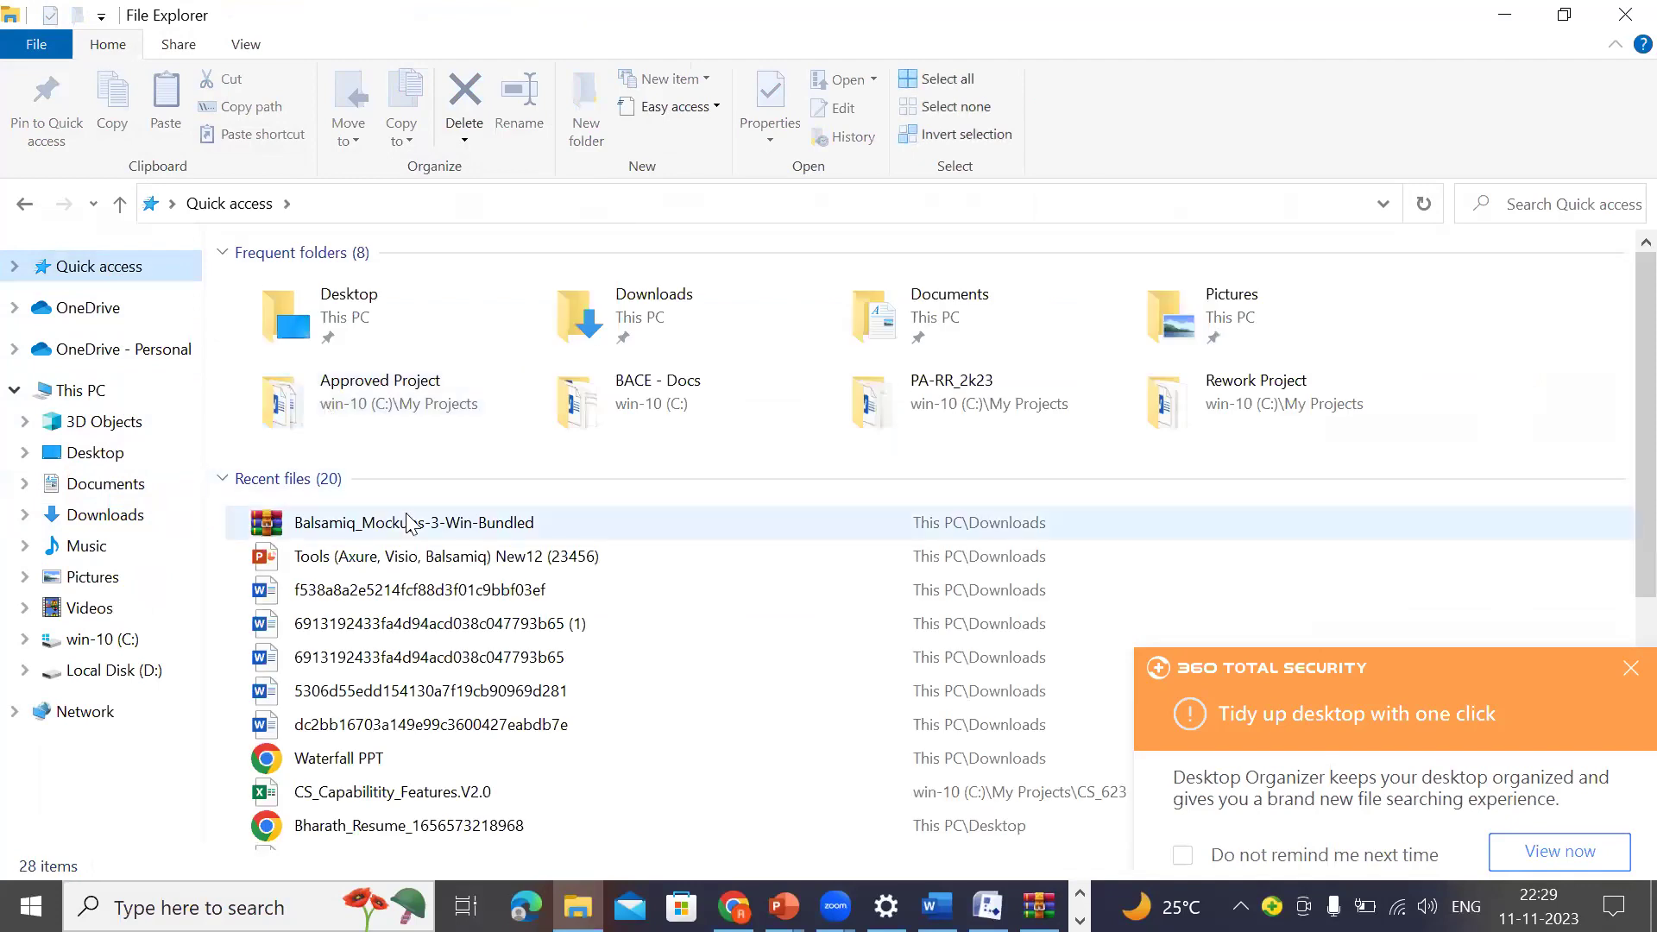
click(577, 322)
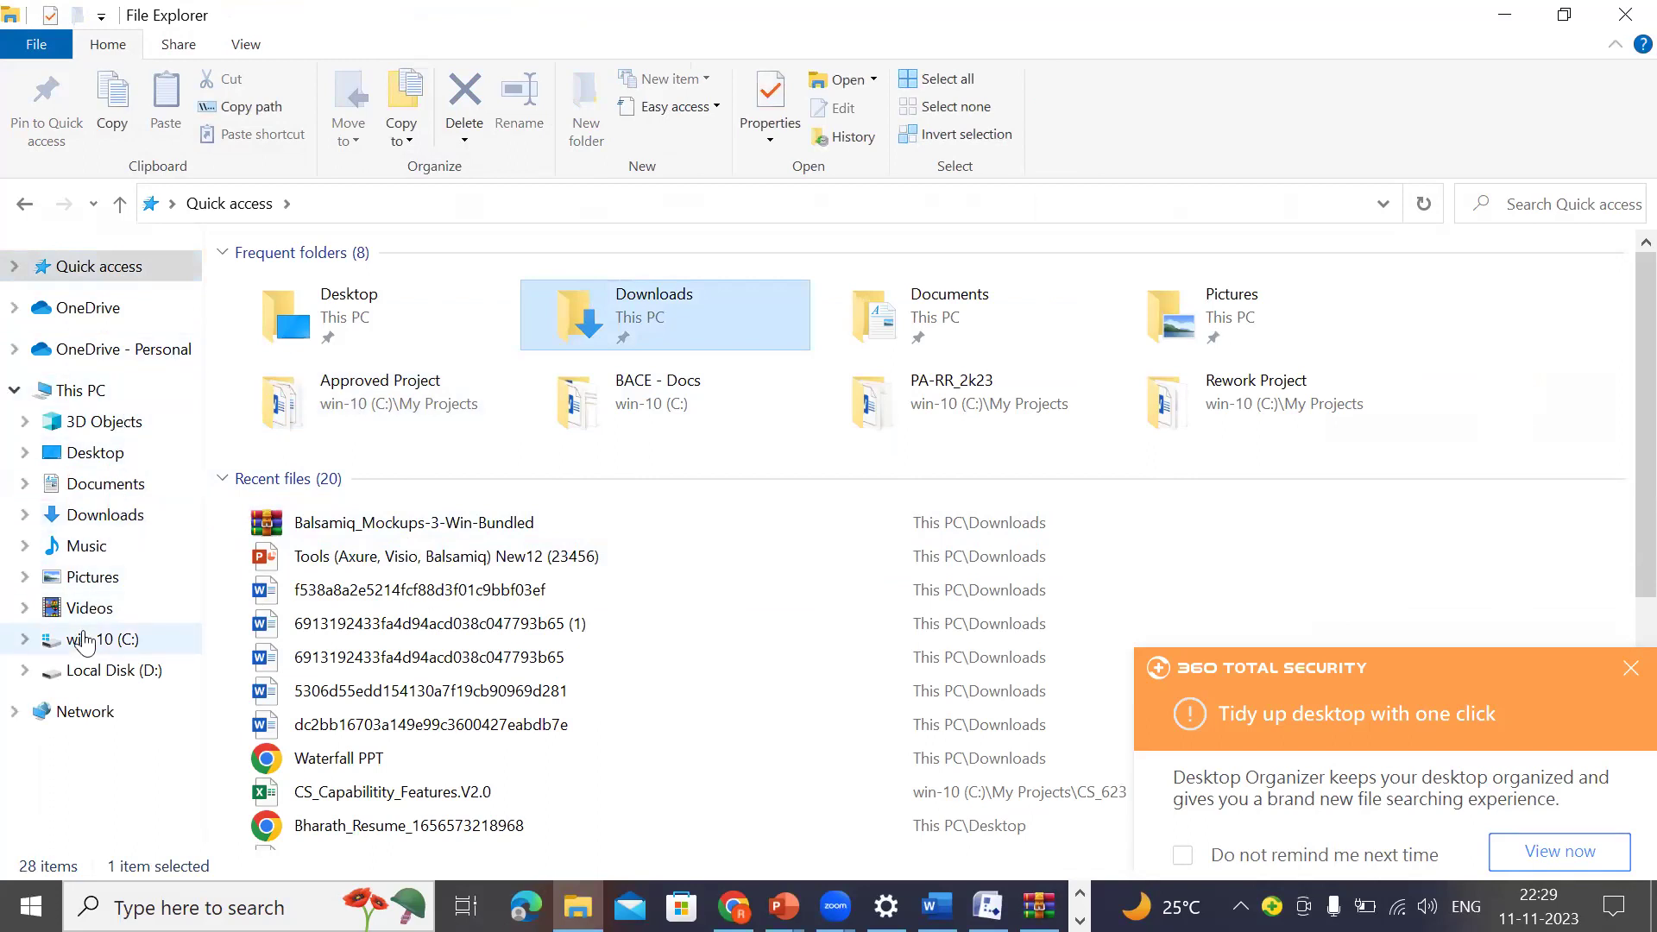
click(90, 590)
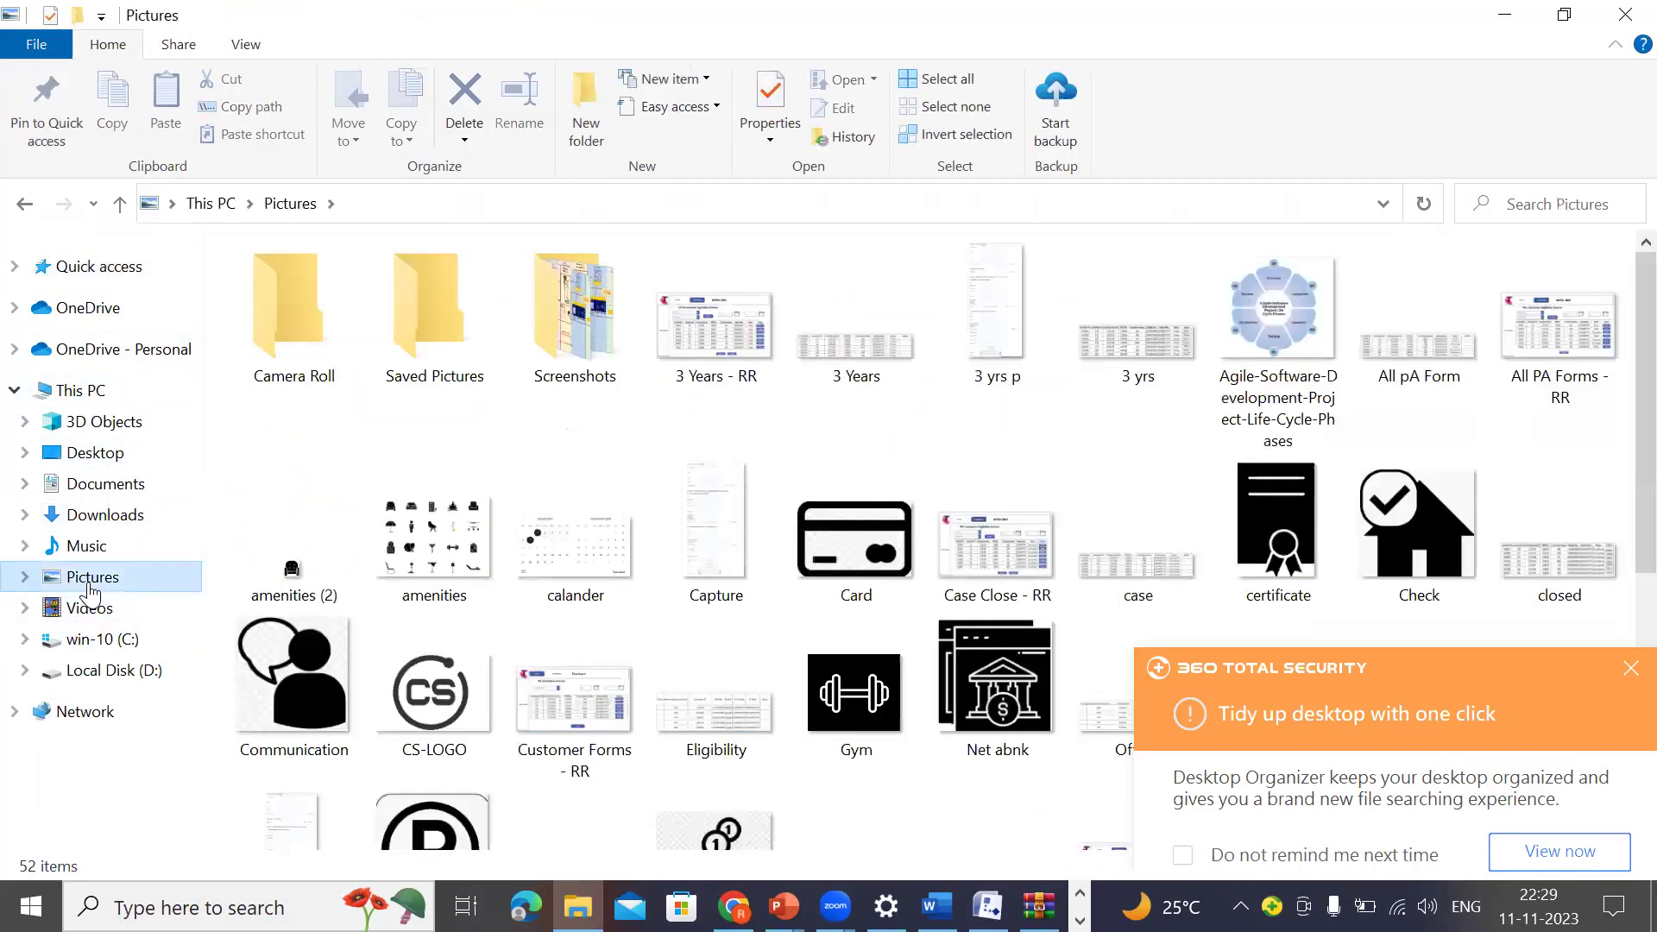
scroll(659, 375, down, 5)
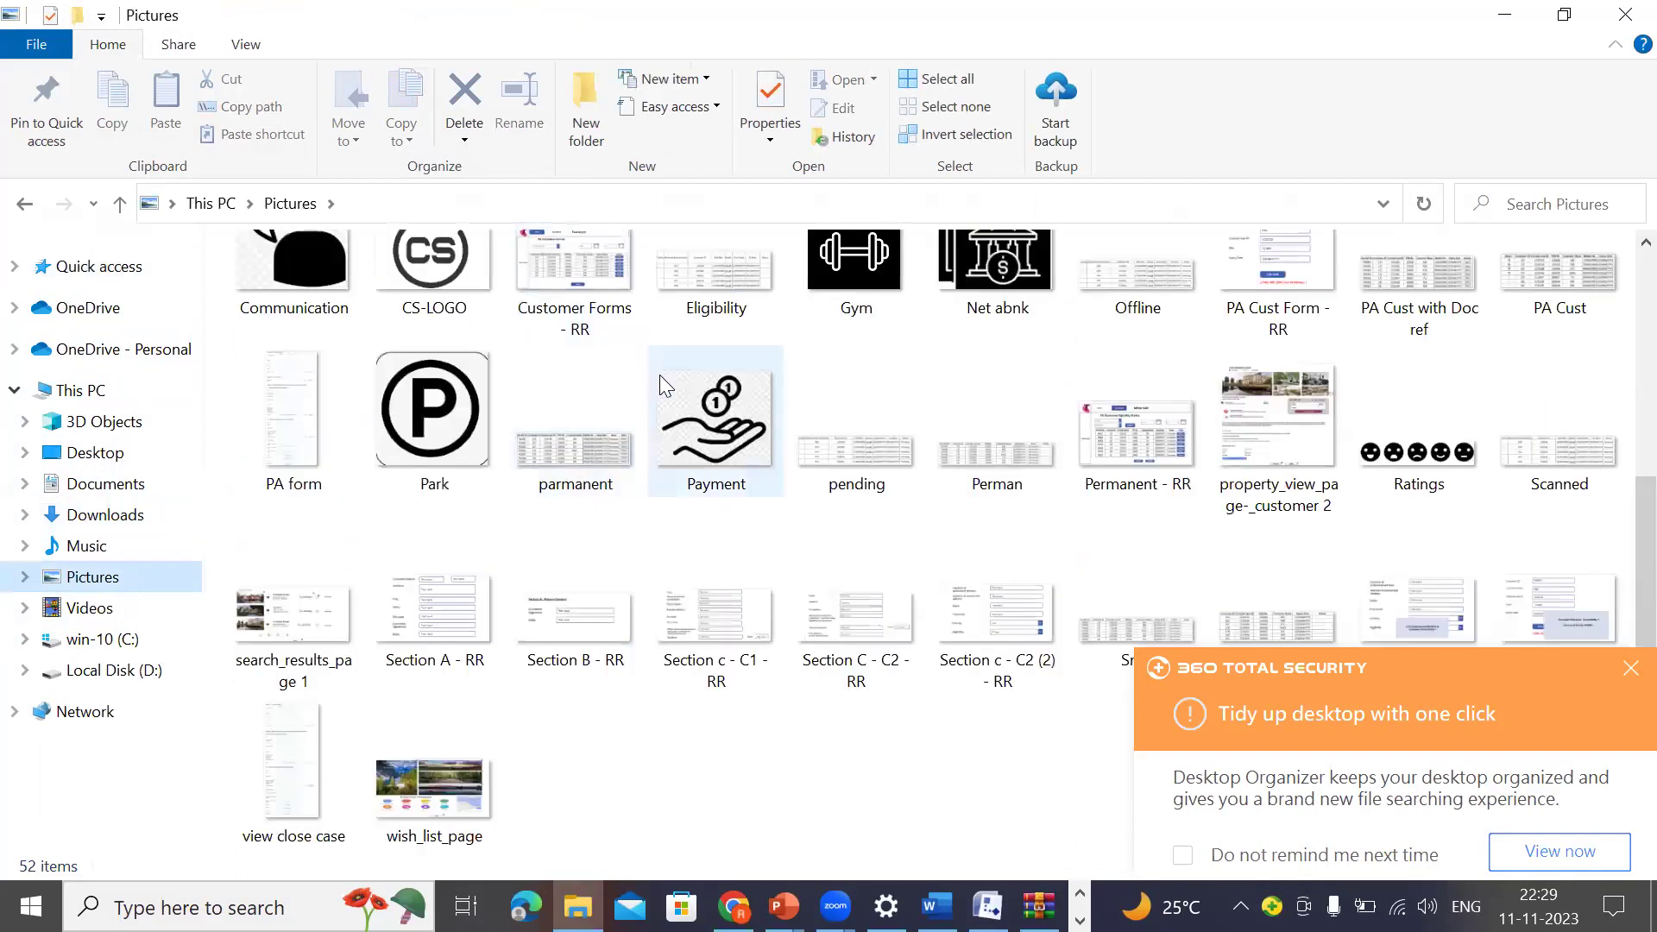
scroll(670, 520, up, 5)
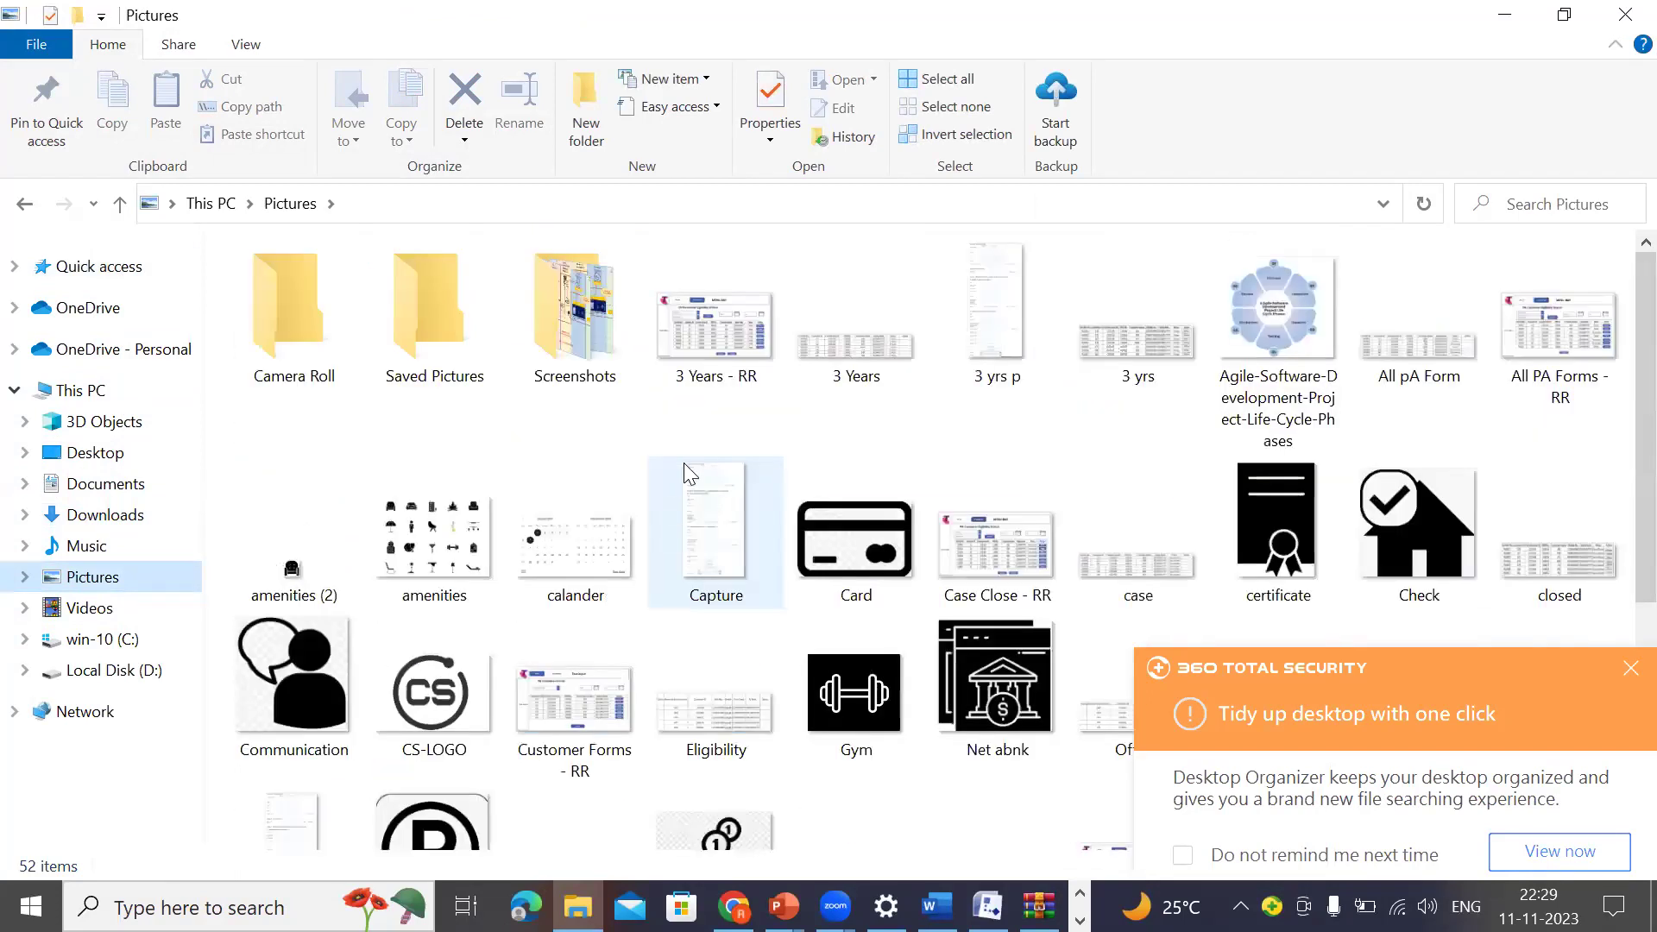
click(304, 335)
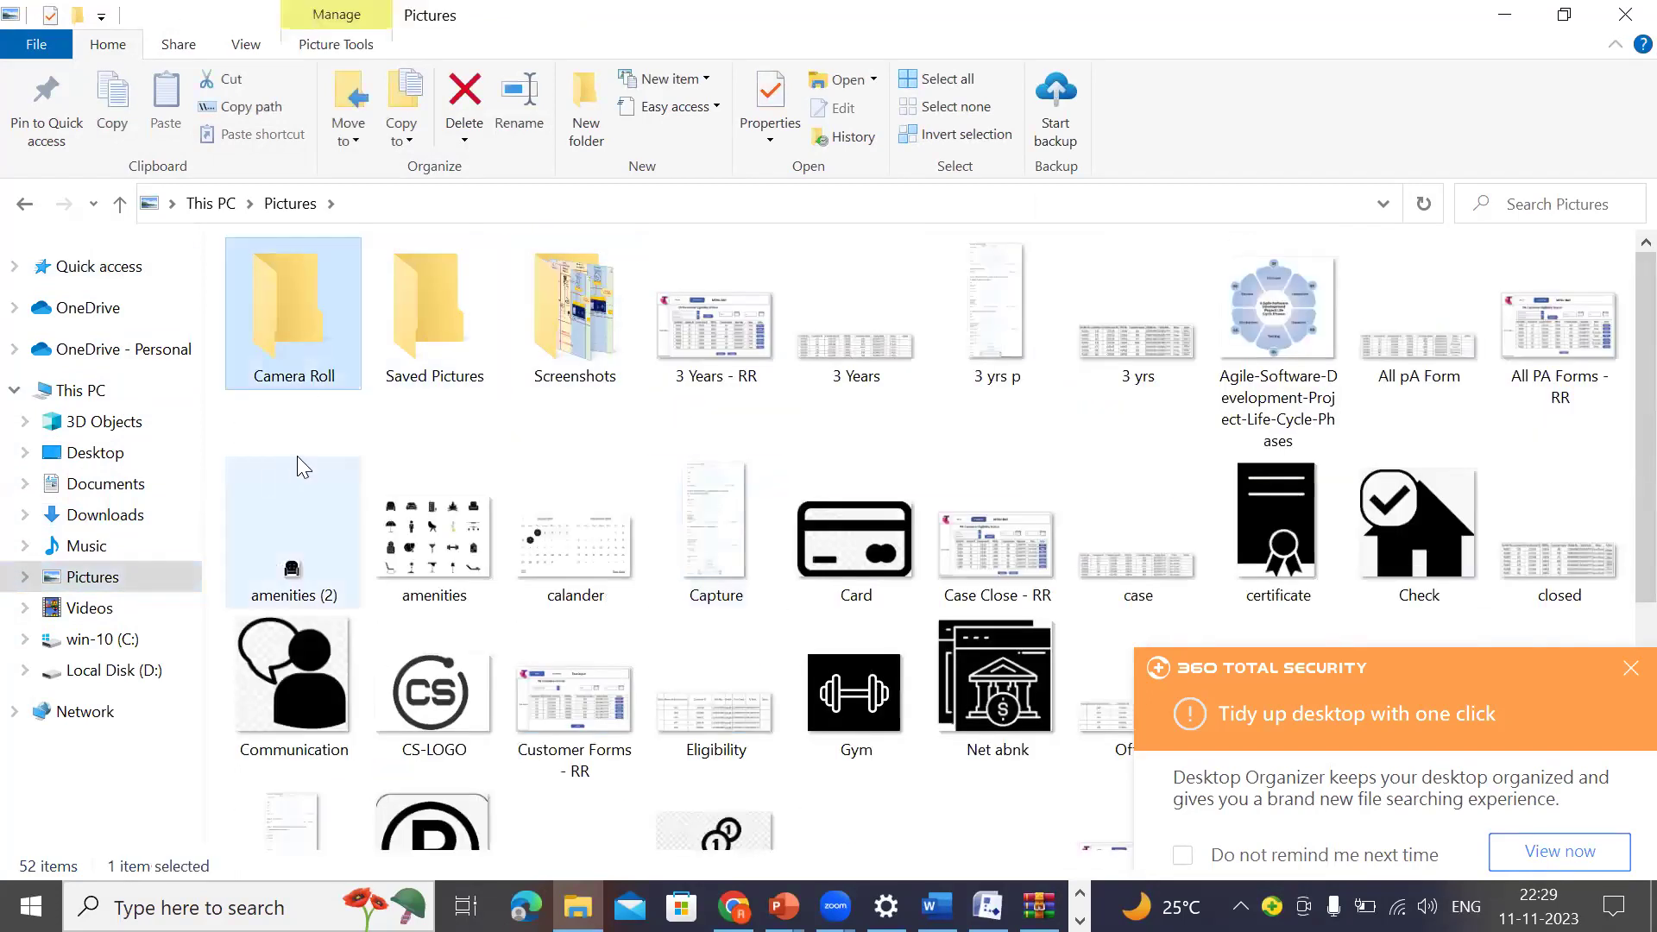
click(422, 364)
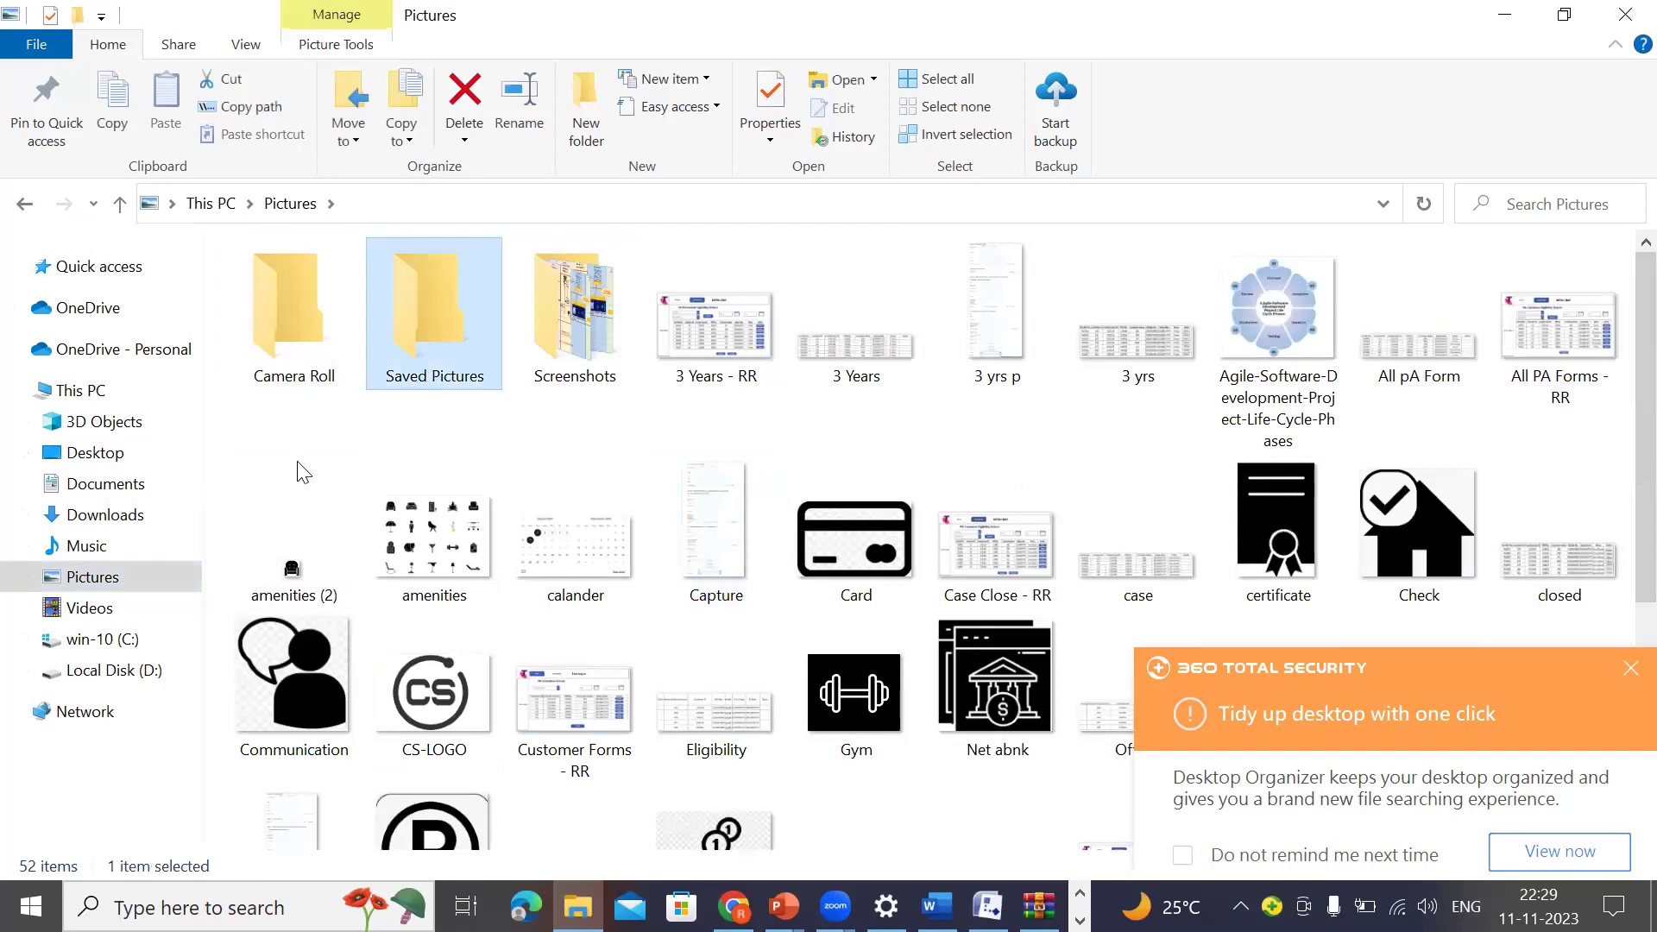
click(90, 639)
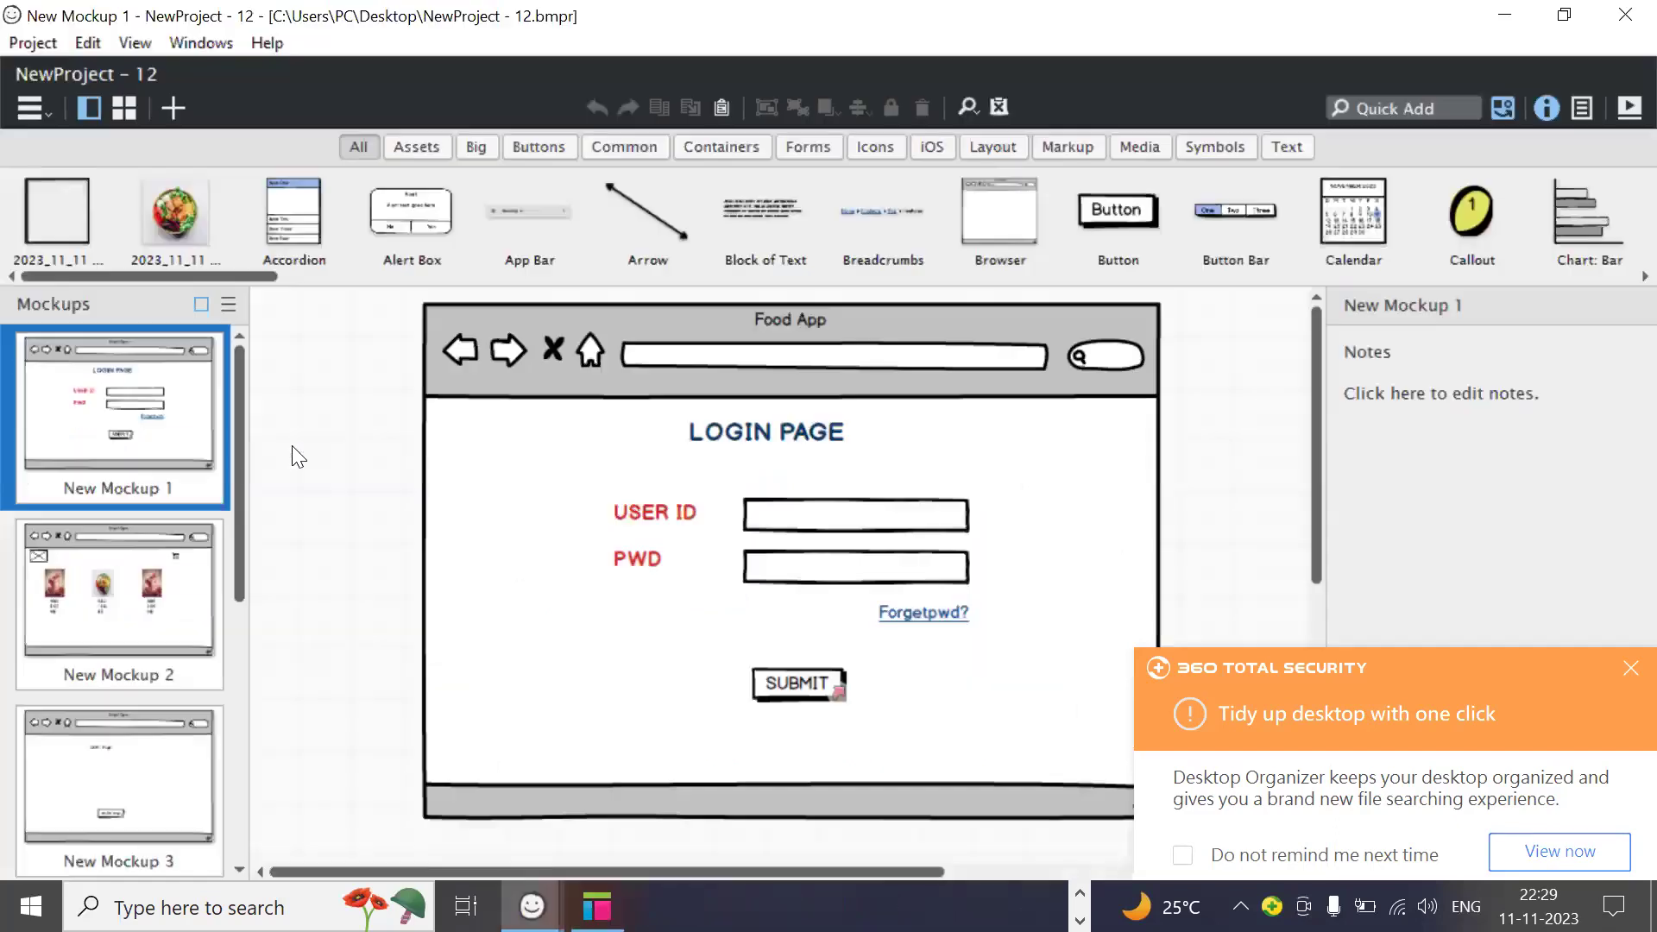
Step: Look over the Balsamiq project's export options and return to File Explorer
click(14, 48)
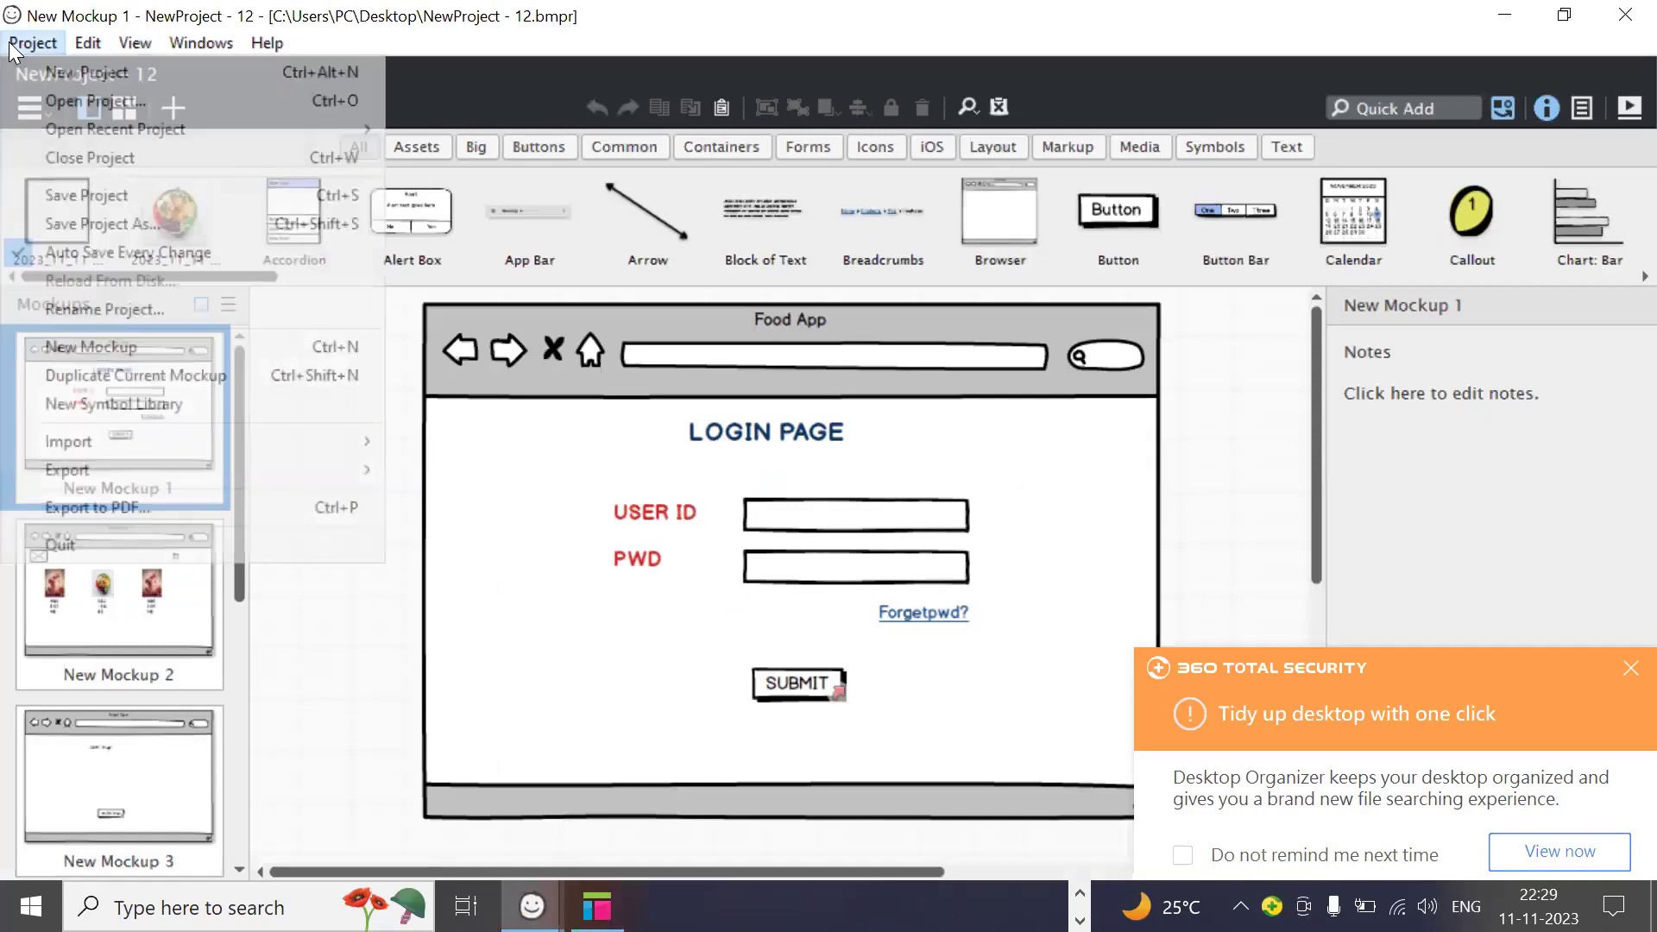
mouse_move(117, 466)
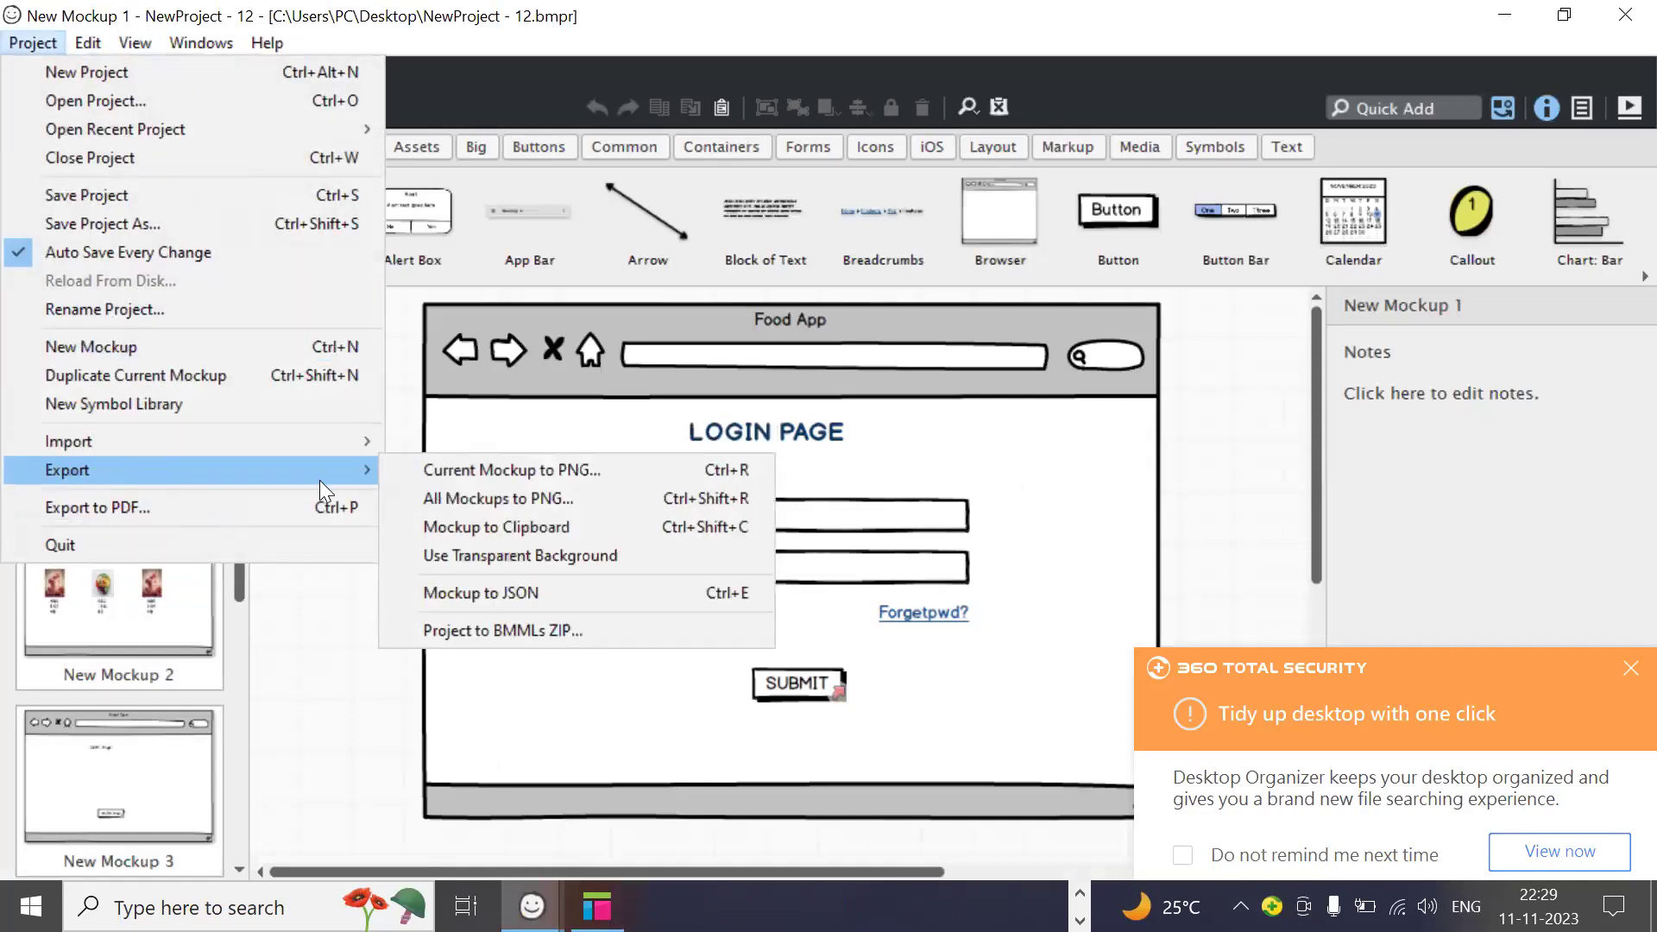
click(60, 545)
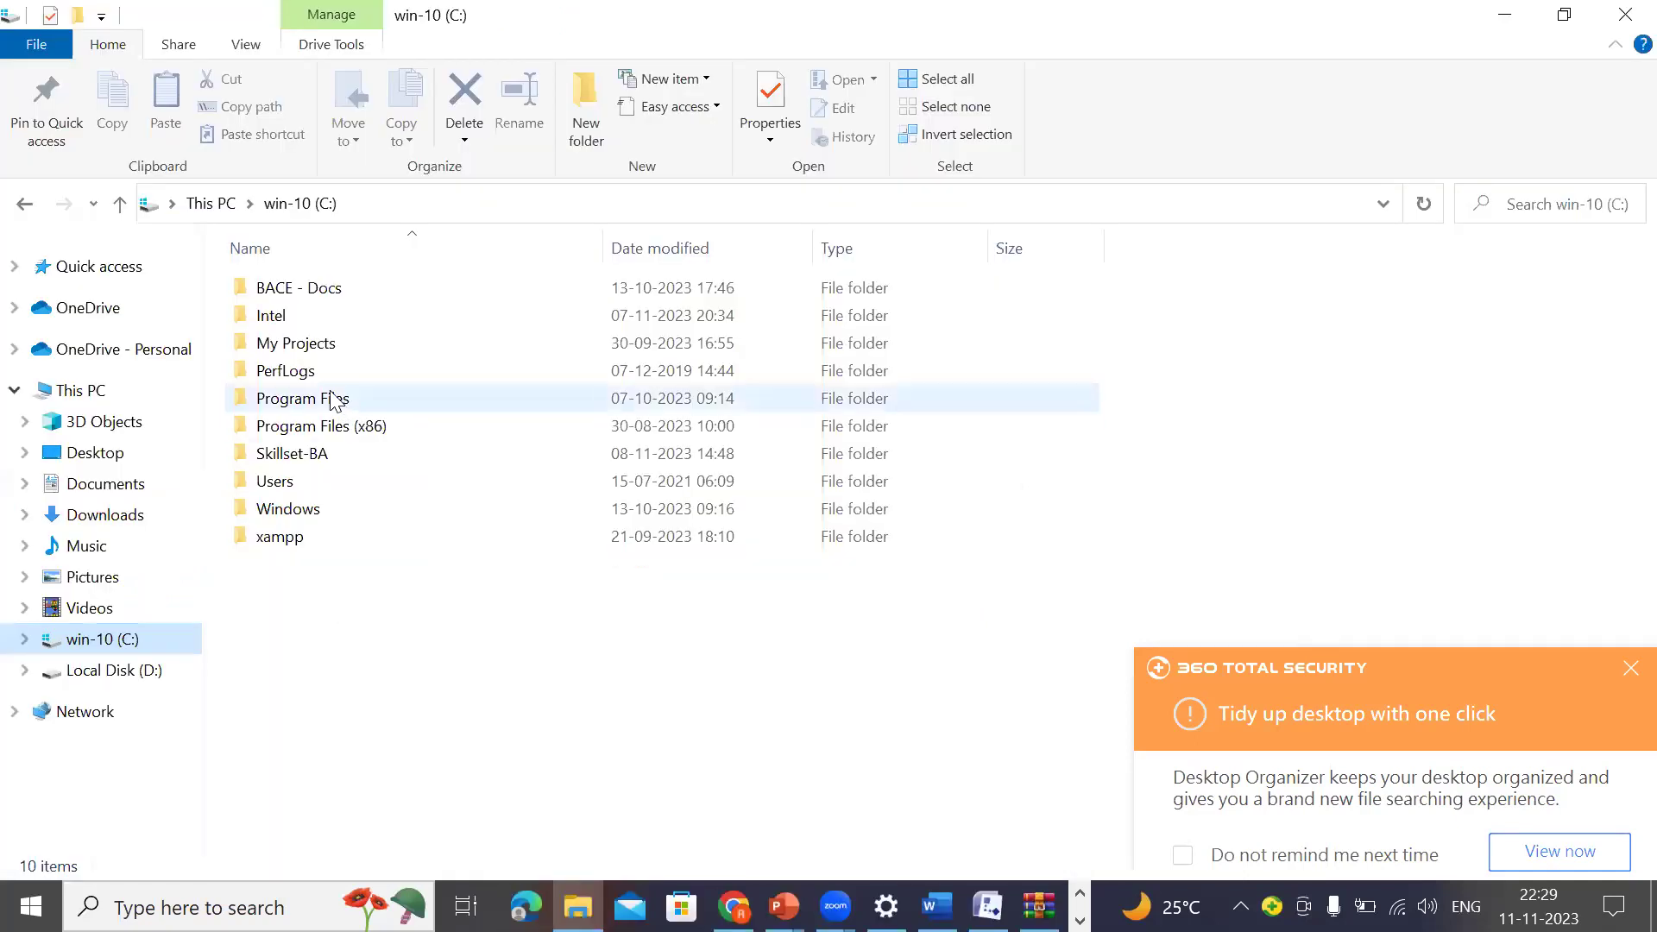
Step: Check the Downloads and Documents folders for the exported mockup images
click(102, 511)
click(102, 486)
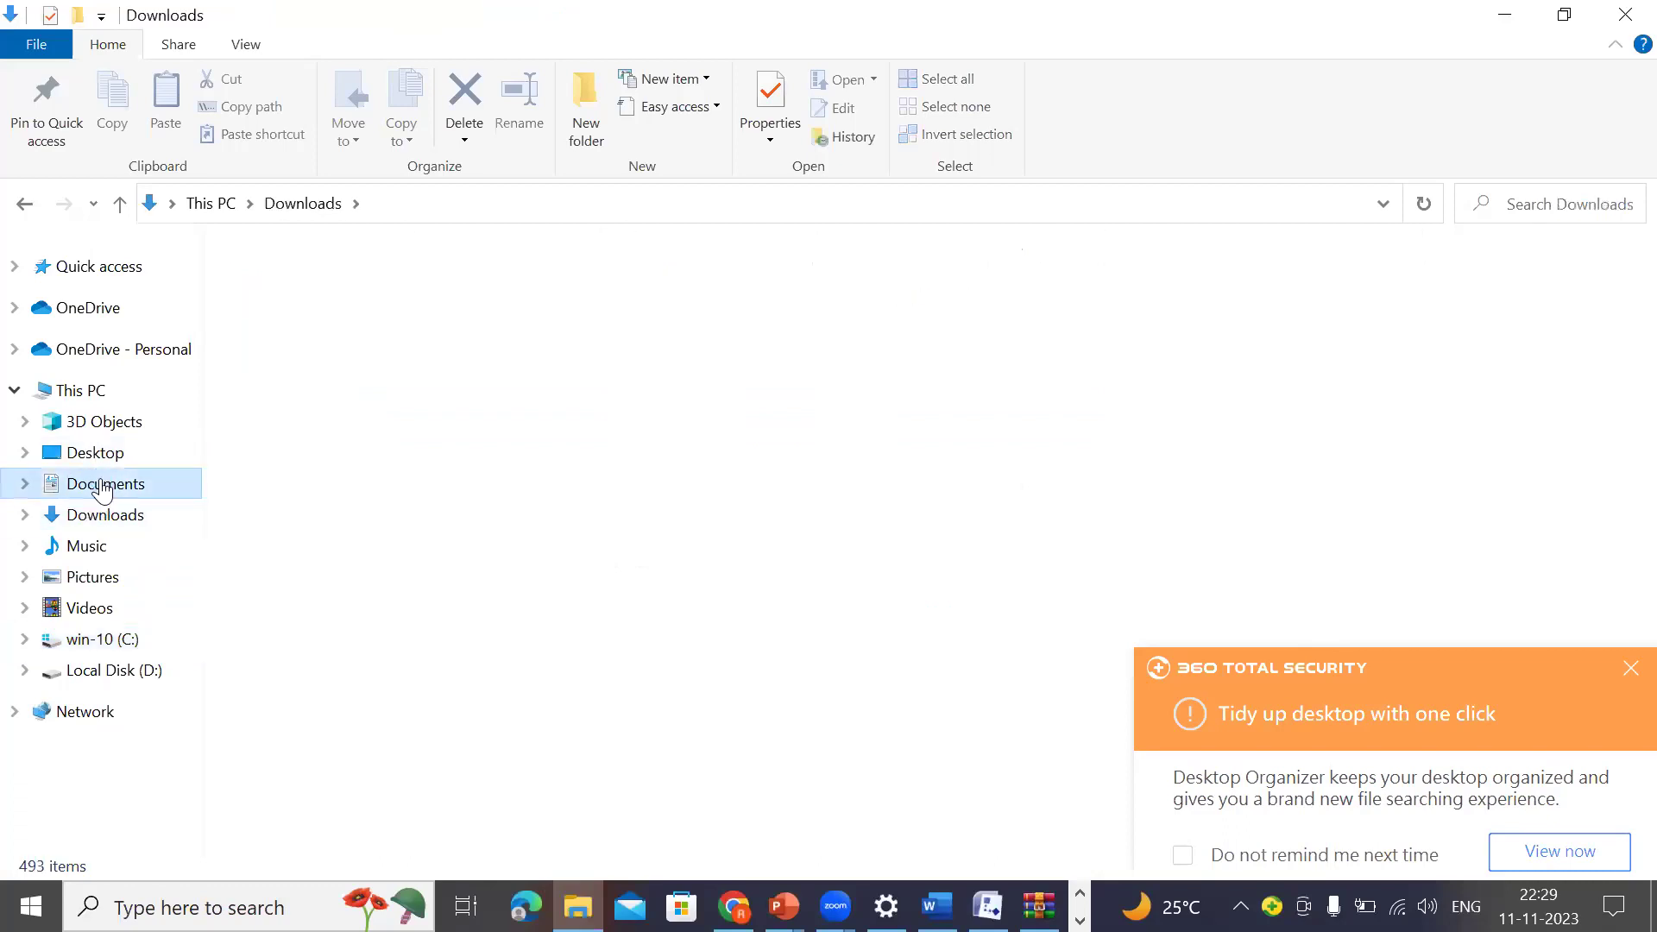
scroll(352, 450, down, 2)
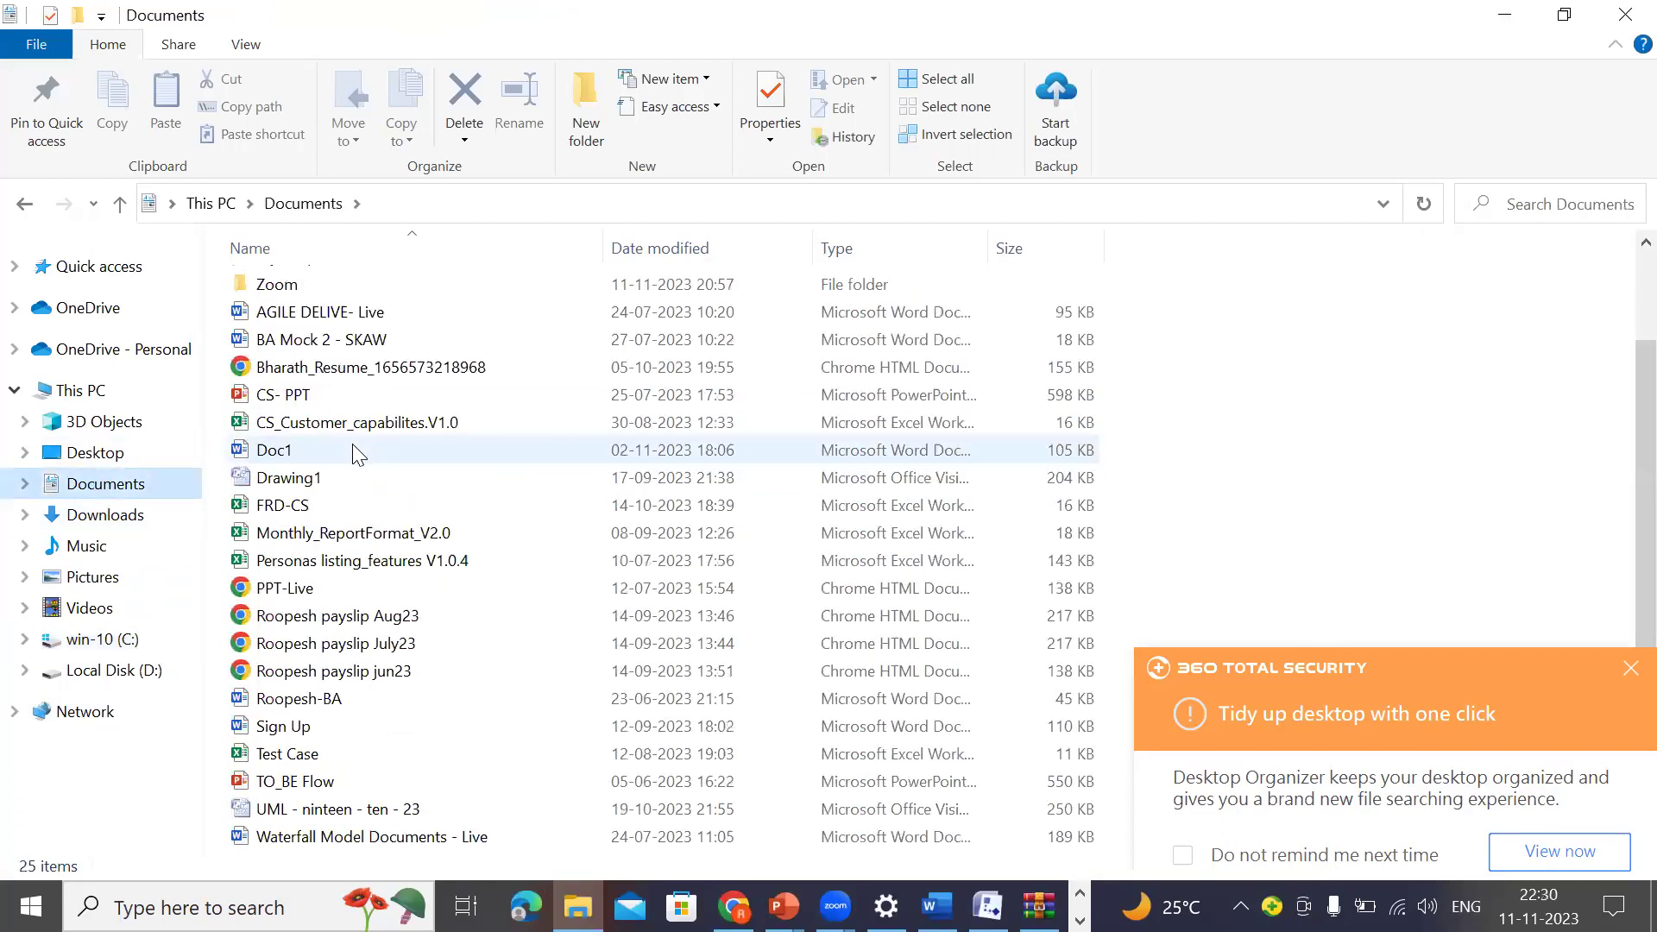
scroll(361, 648, up, 2)
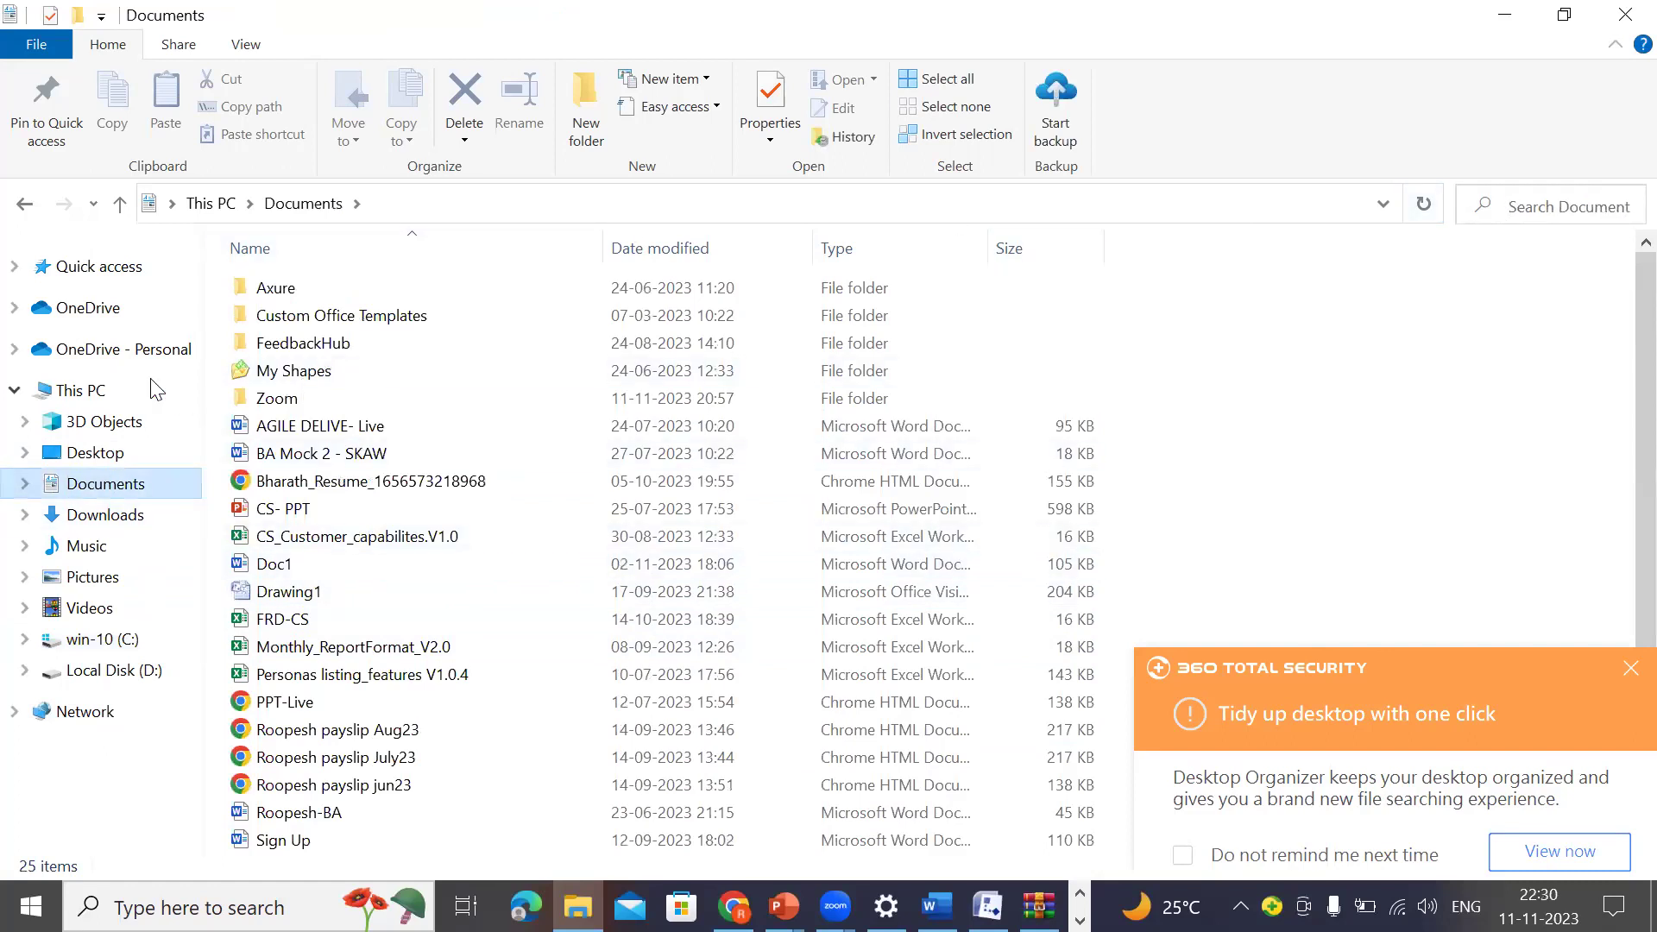
Step: Search This PC for "mockups" and dismiss the 360 Total Security notification
click(117, 389)
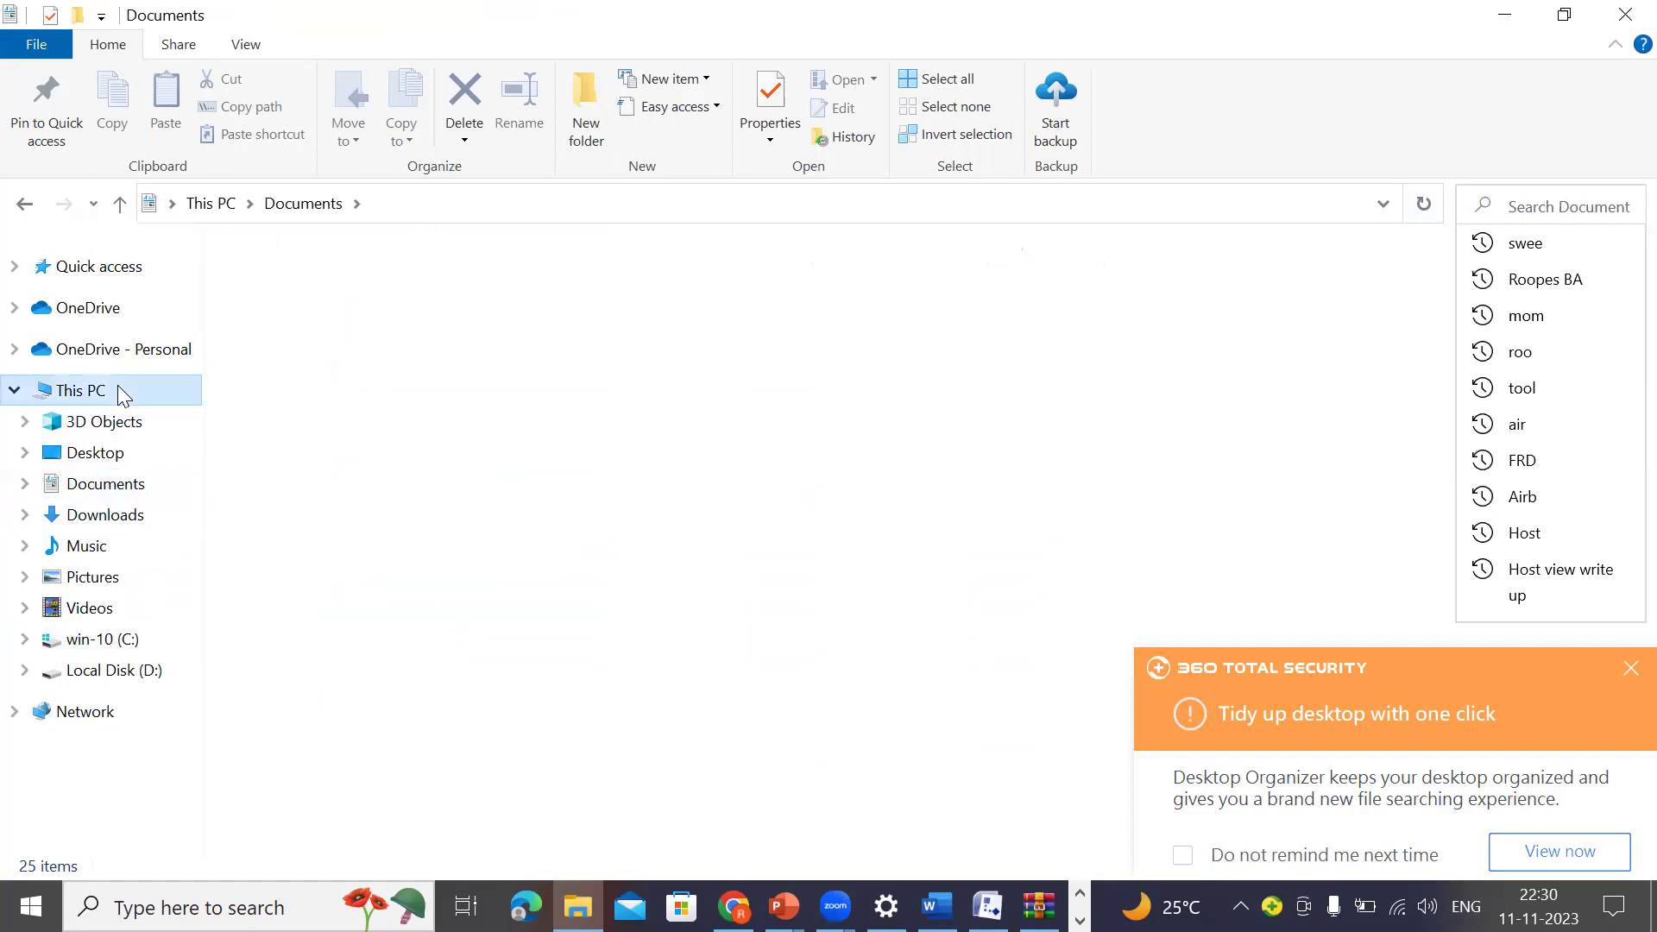
click(1533, 200)
text(mo)
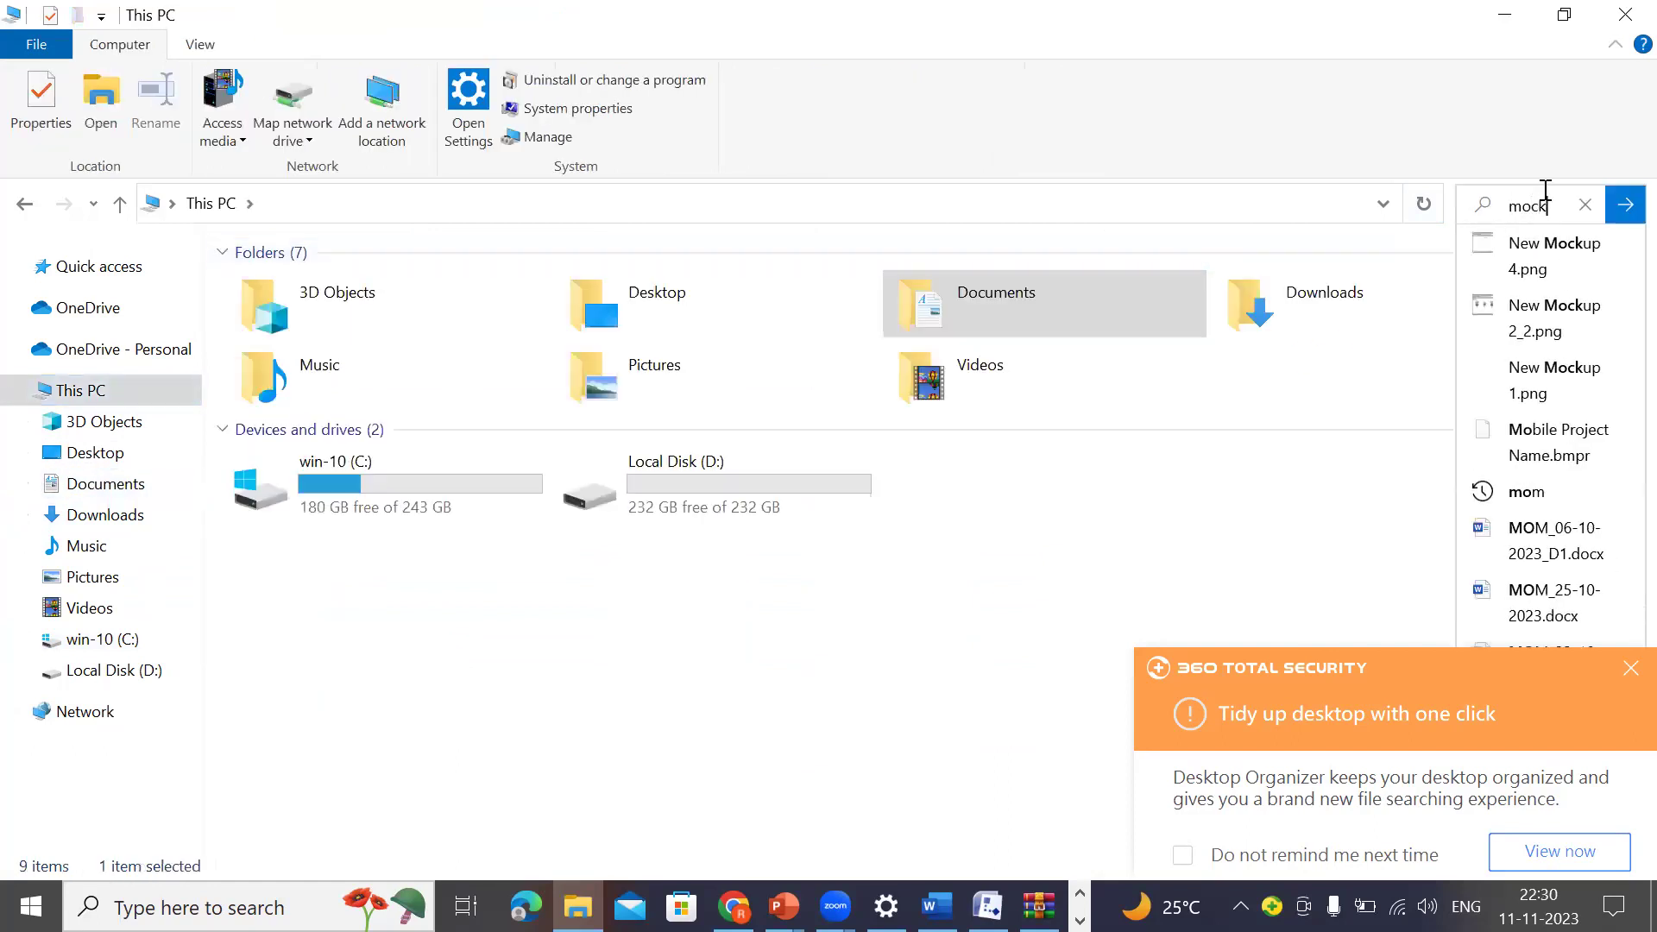
text(ckups)
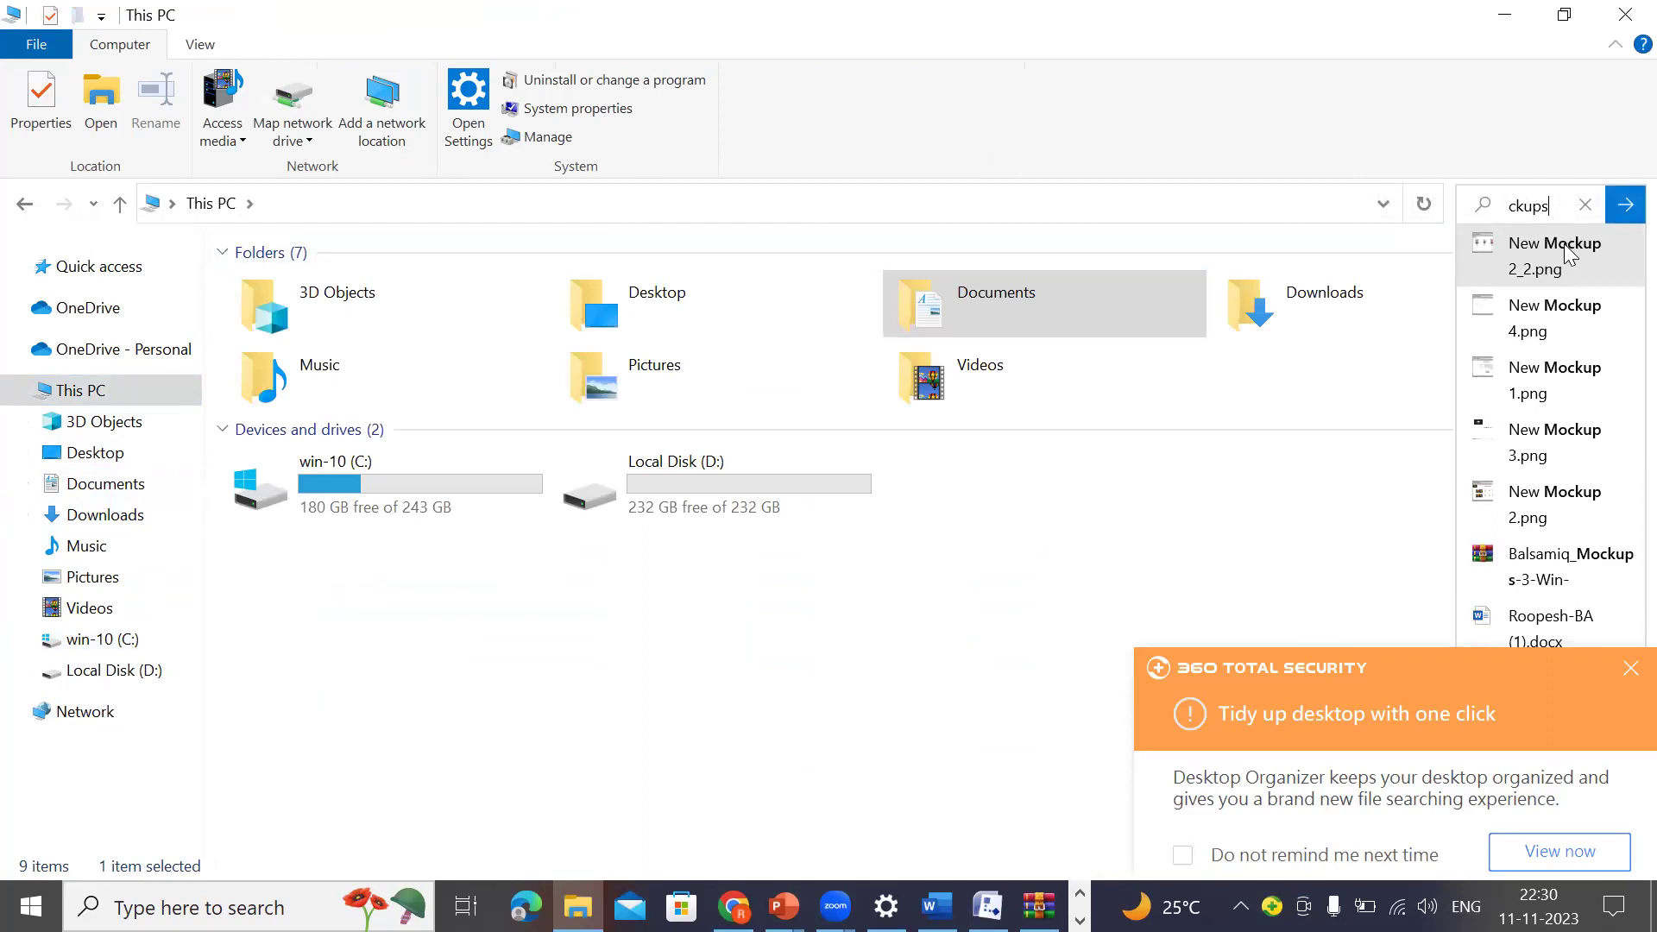
key(Return)
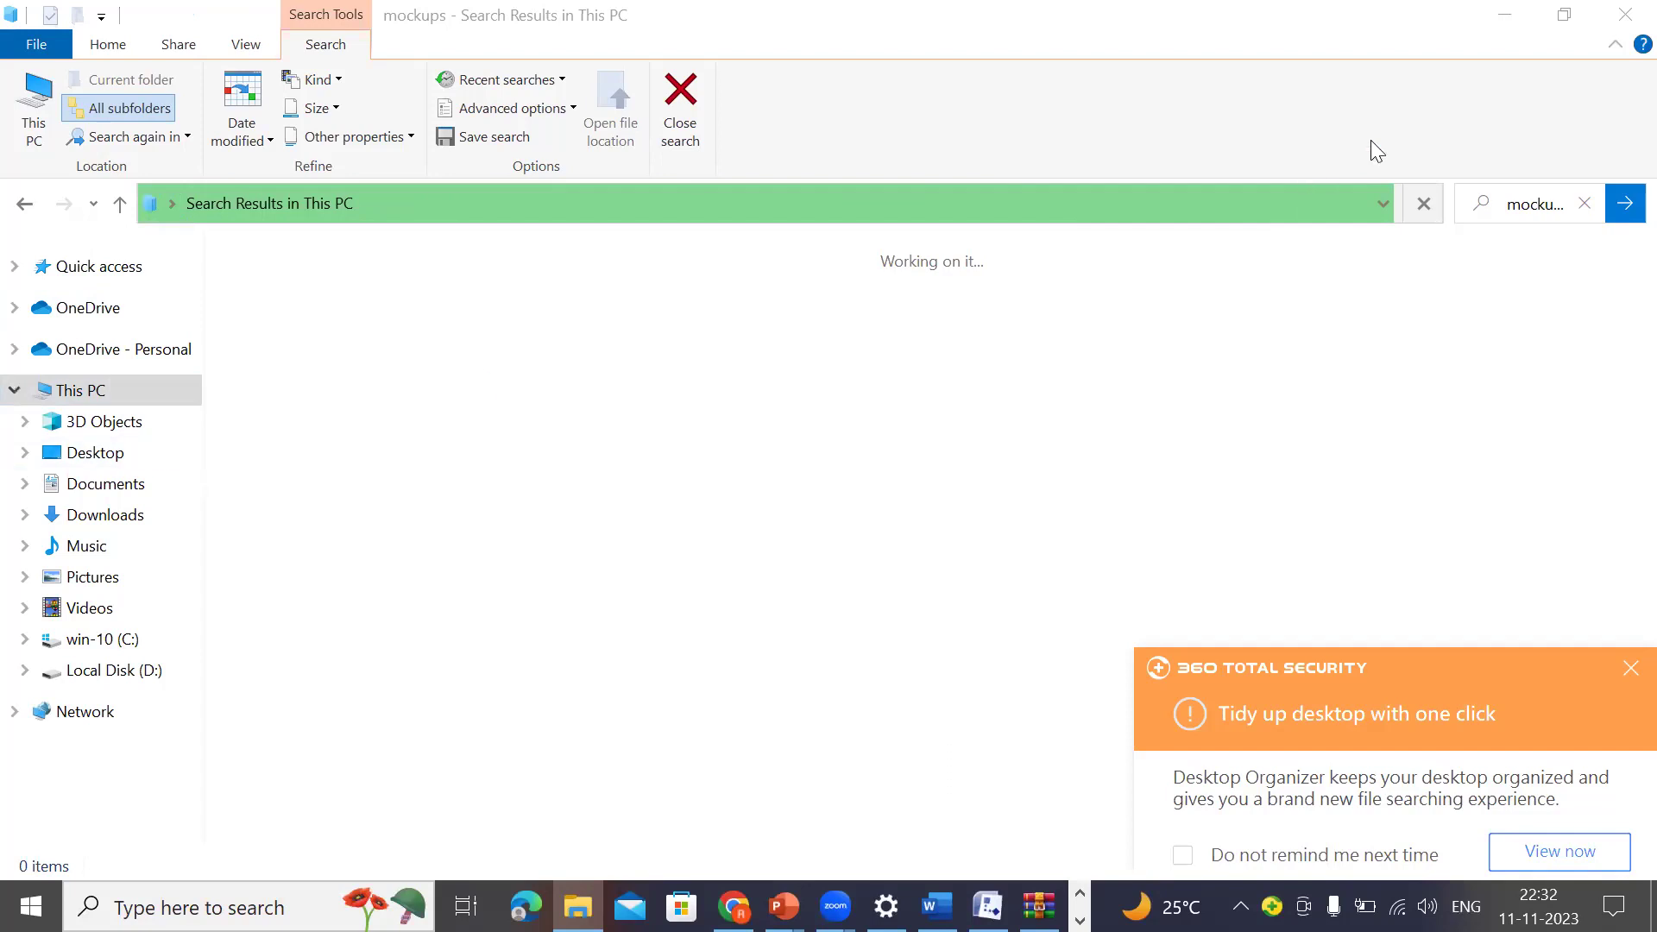
click(1628, 669)
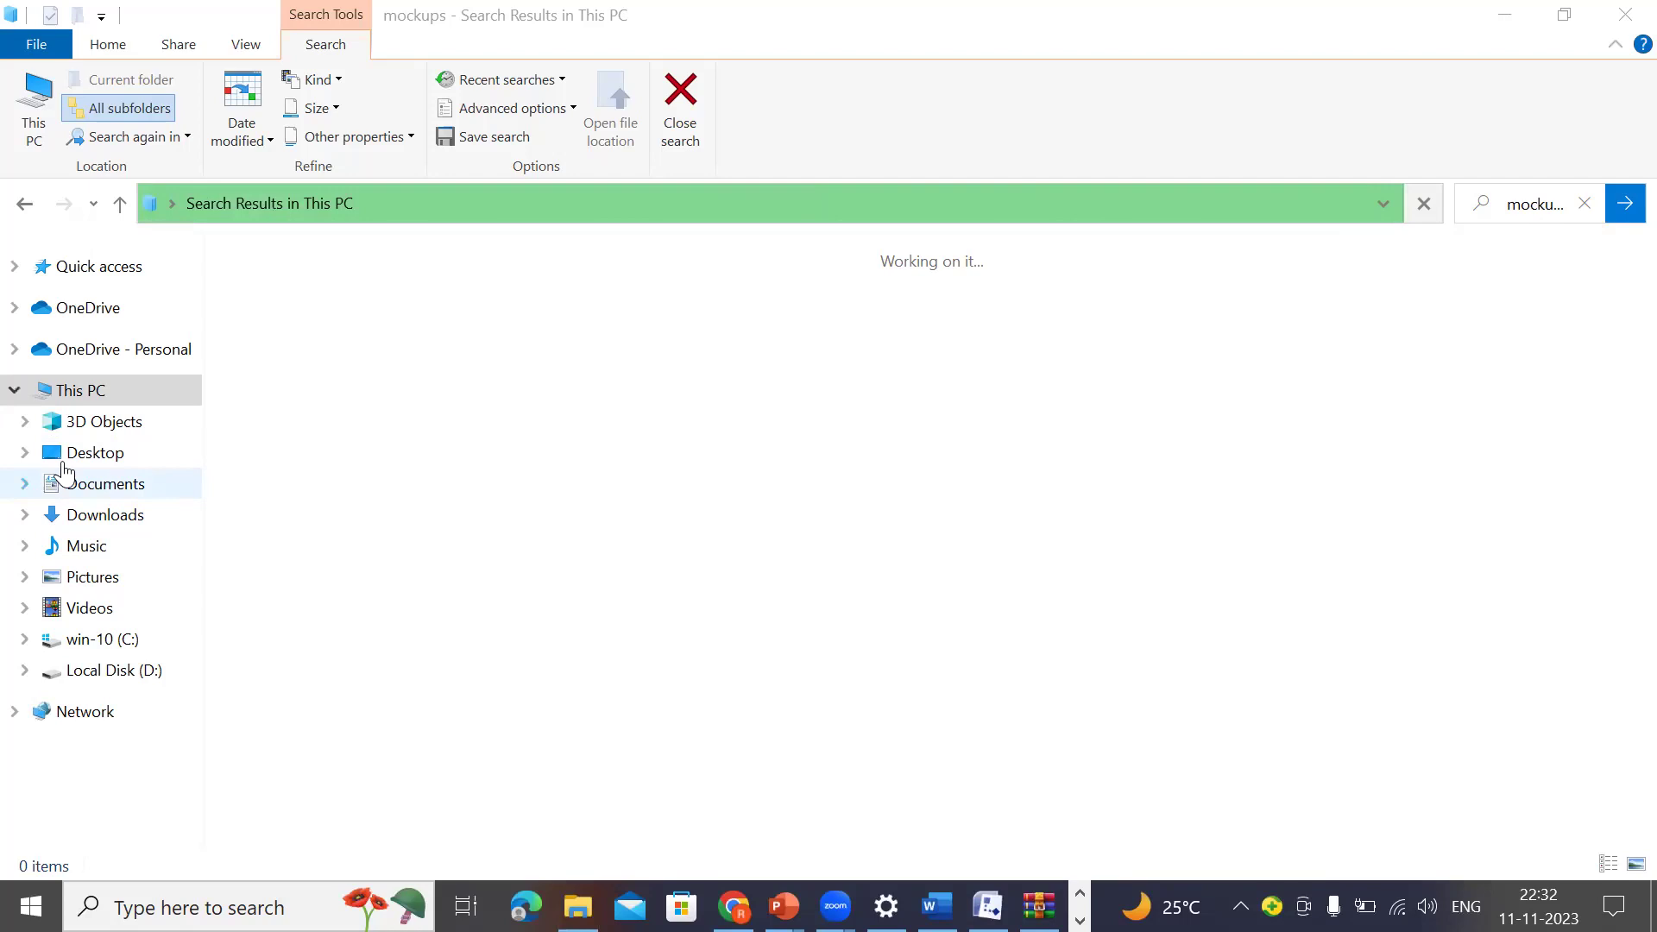
Step: Examine today's files in the Downloads folder for the exported New Mockup PNGs
click(94, 513)
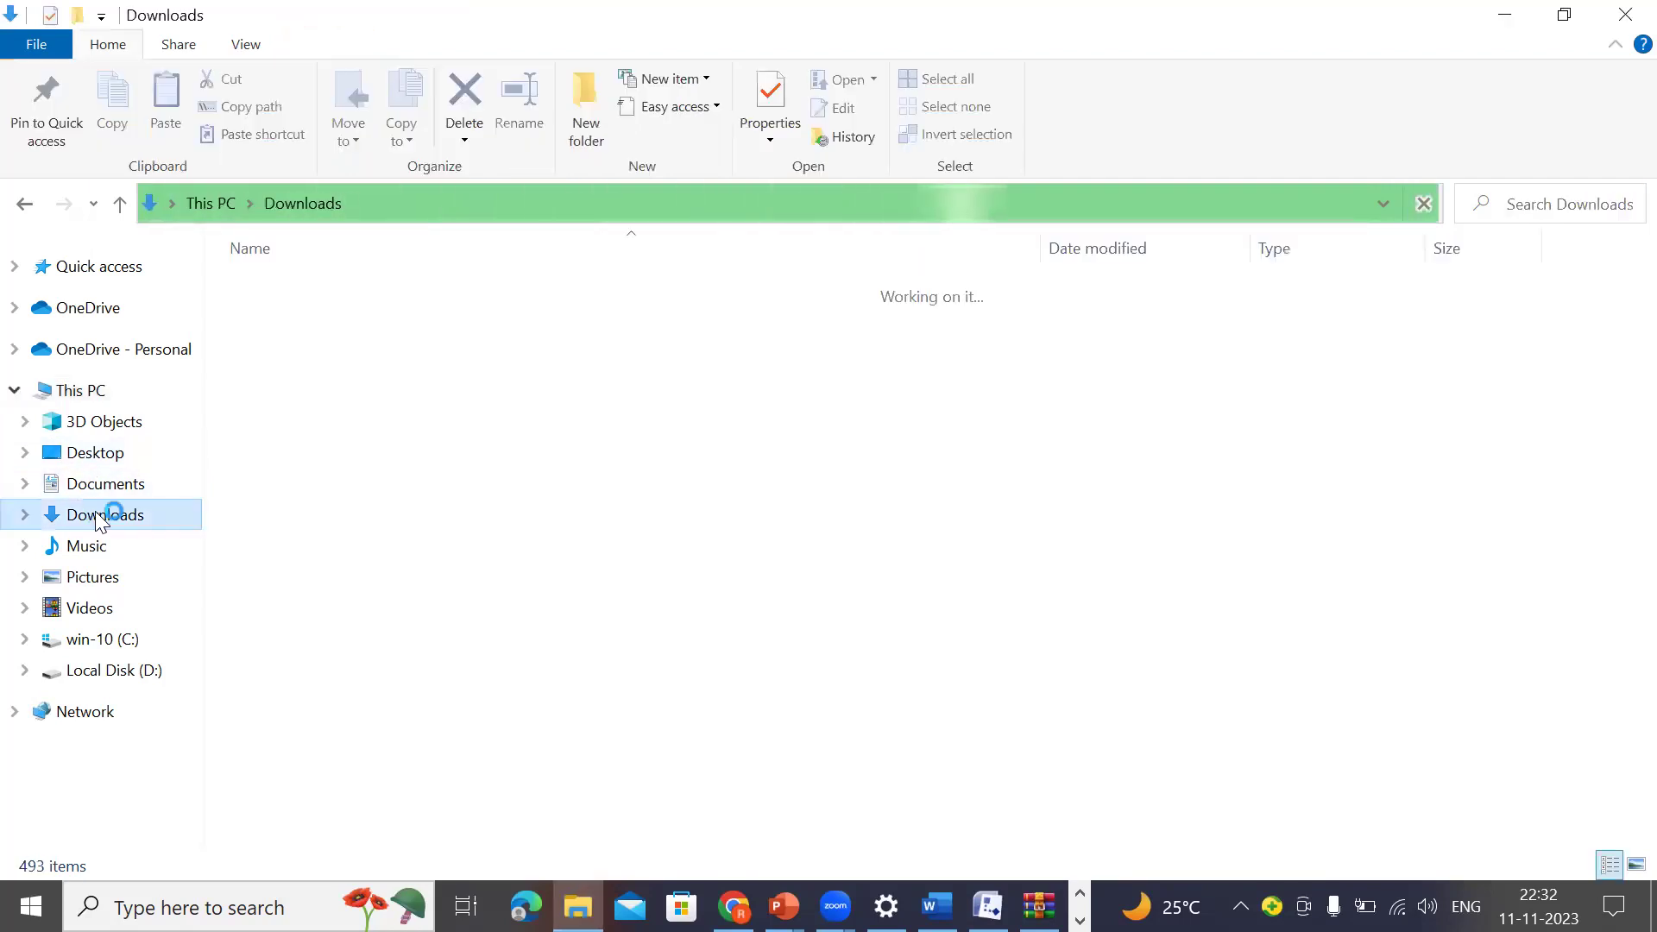
scroll(476, 492, down, 3)
scroll(475, 492, up, 3)
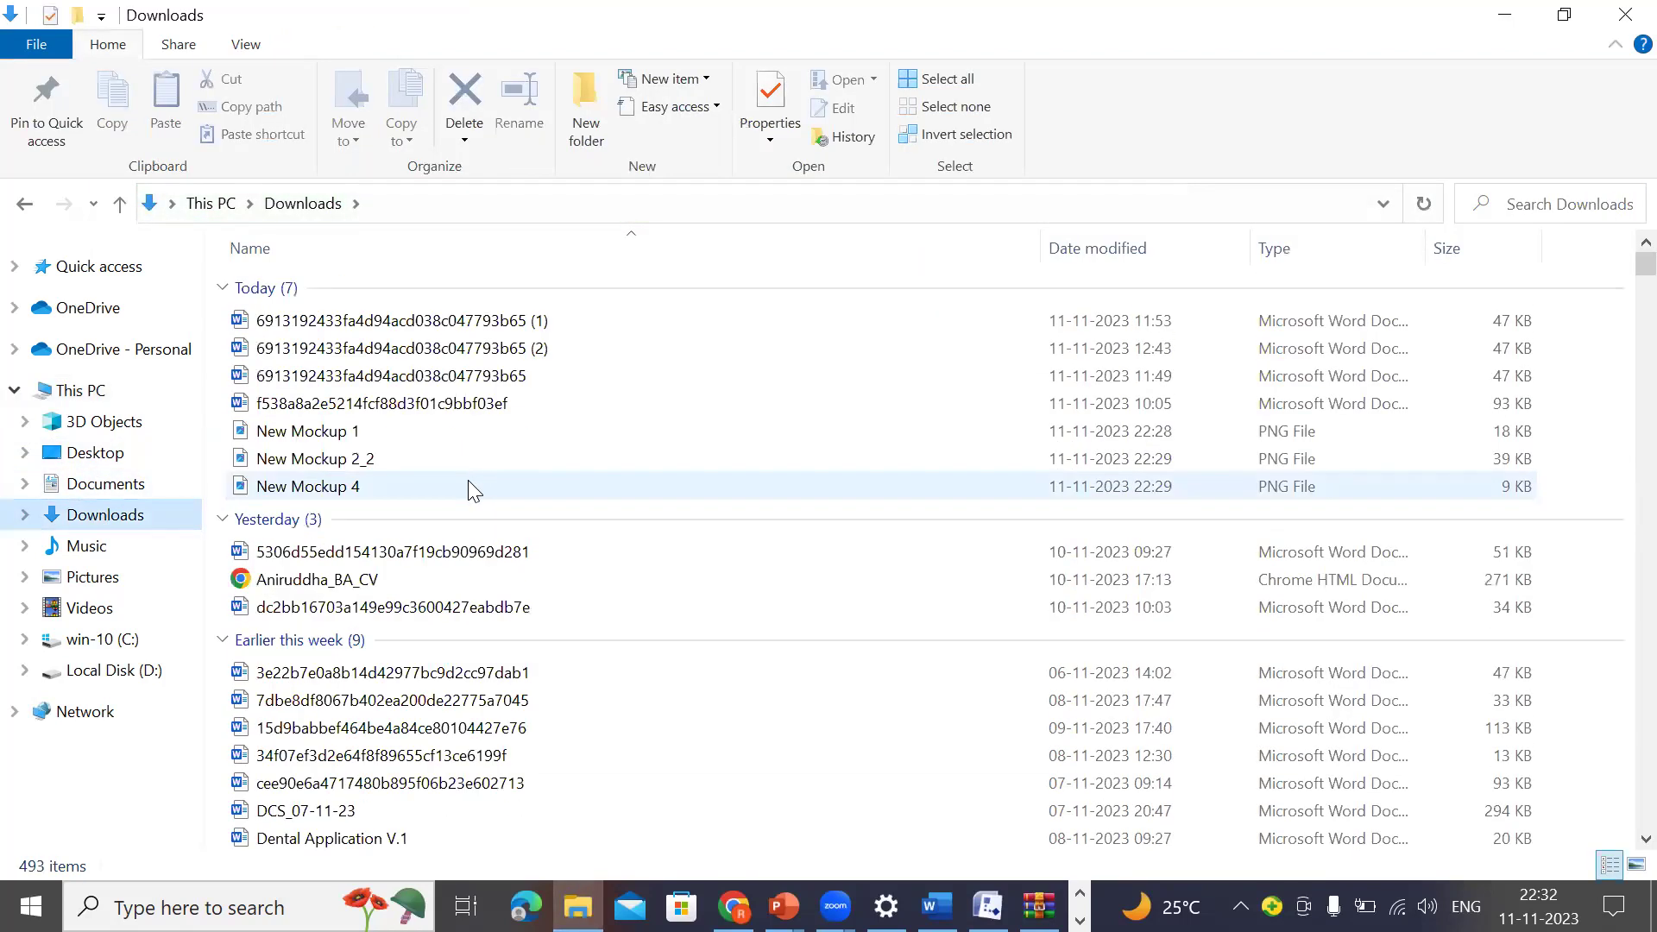
click(226, 289)
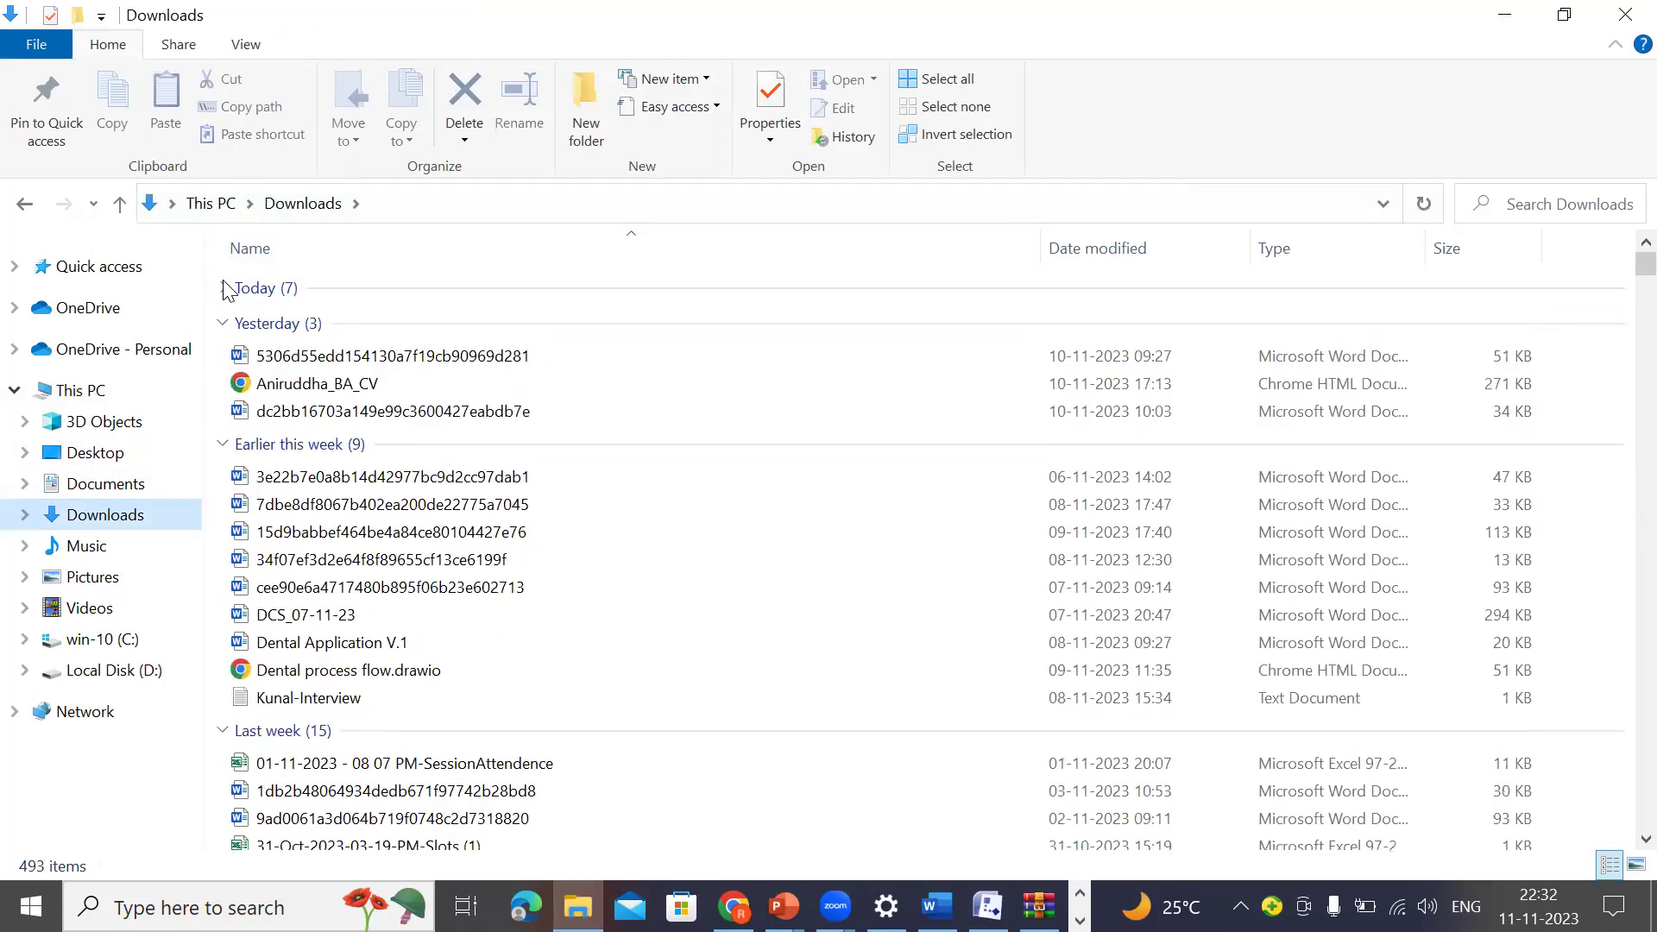
click(225, 288)
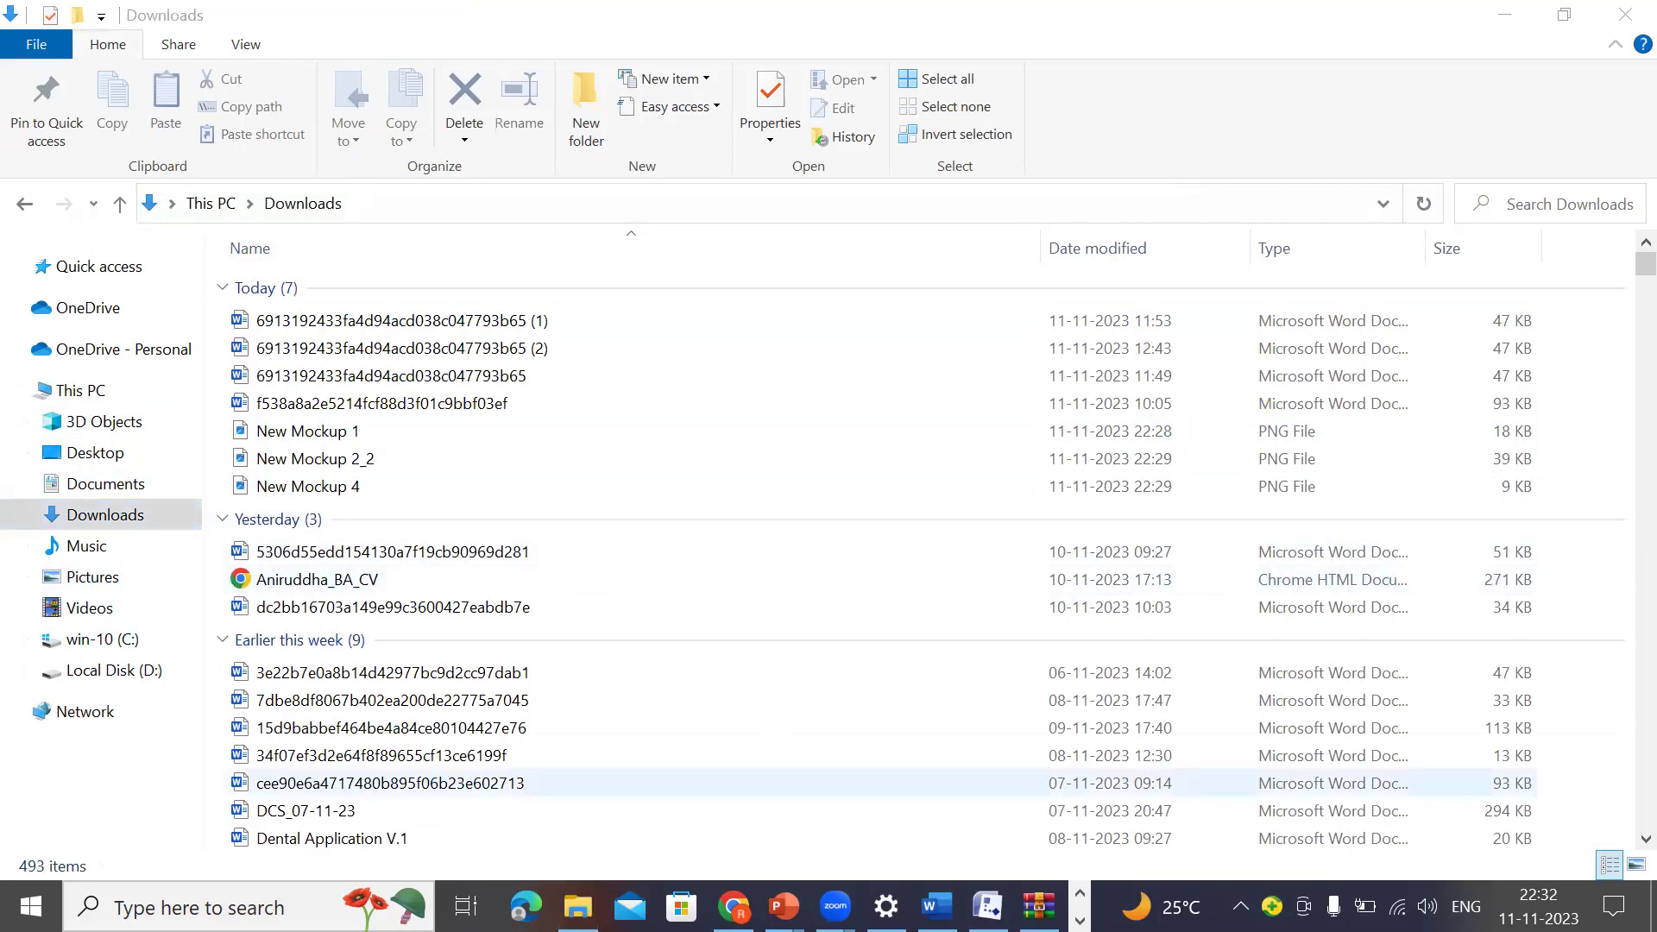
Step: Look through the open windows and switch to the untitled project in Axure RP Pro 7.0
mouse_move(1039, 906)
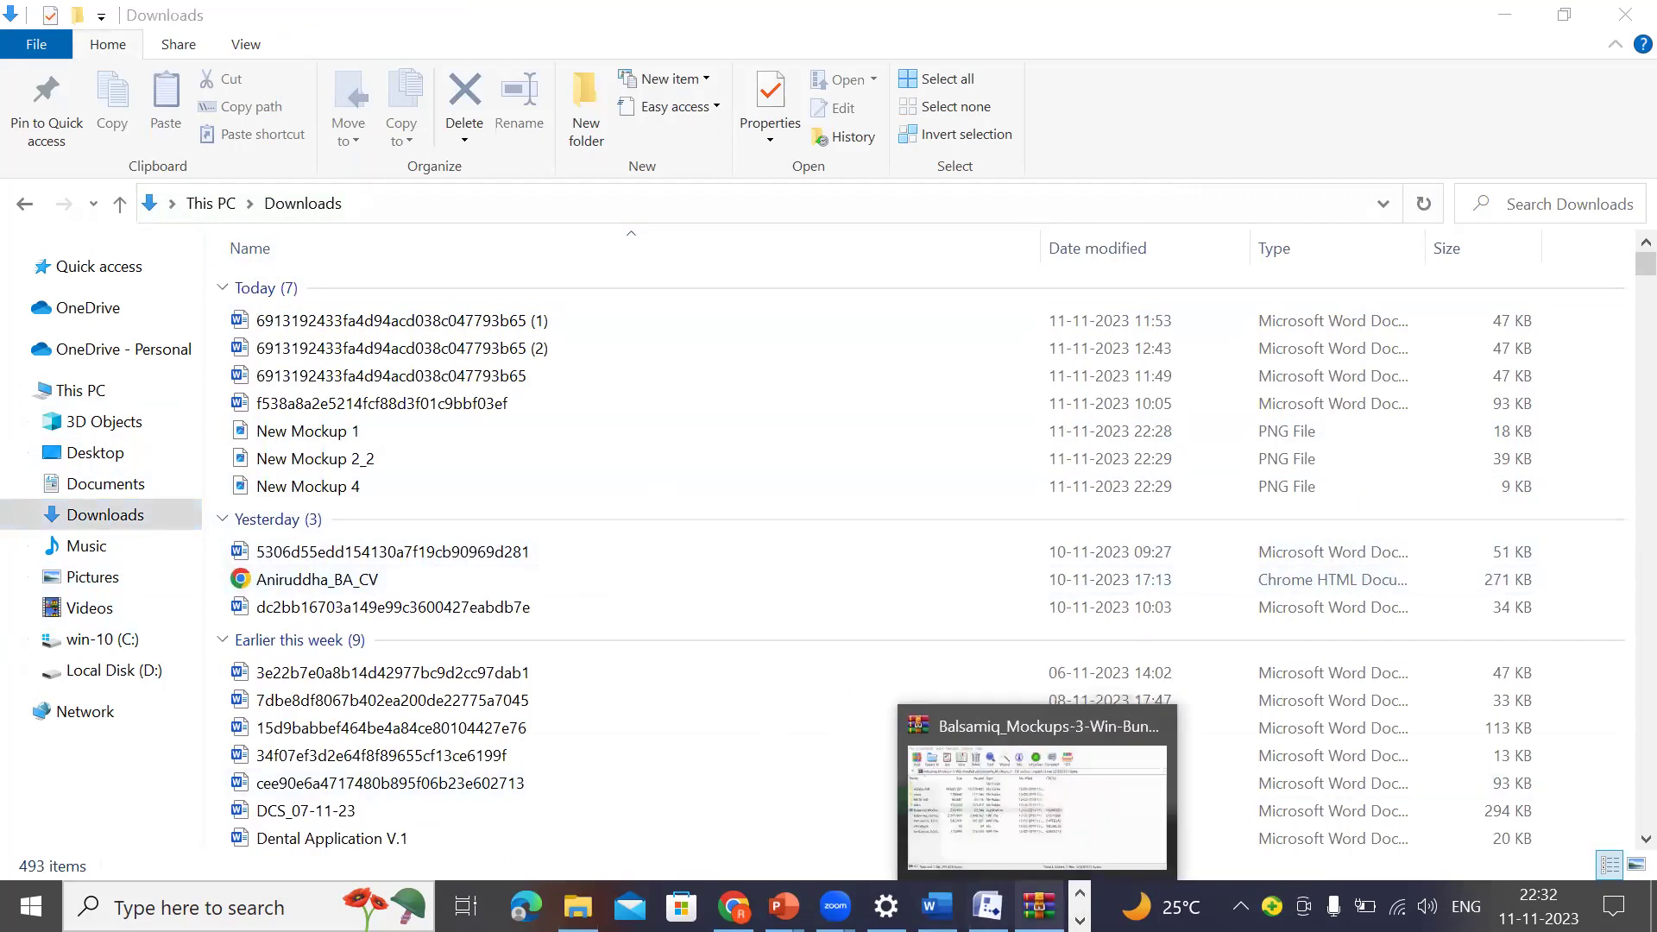
key(alt+Tab)
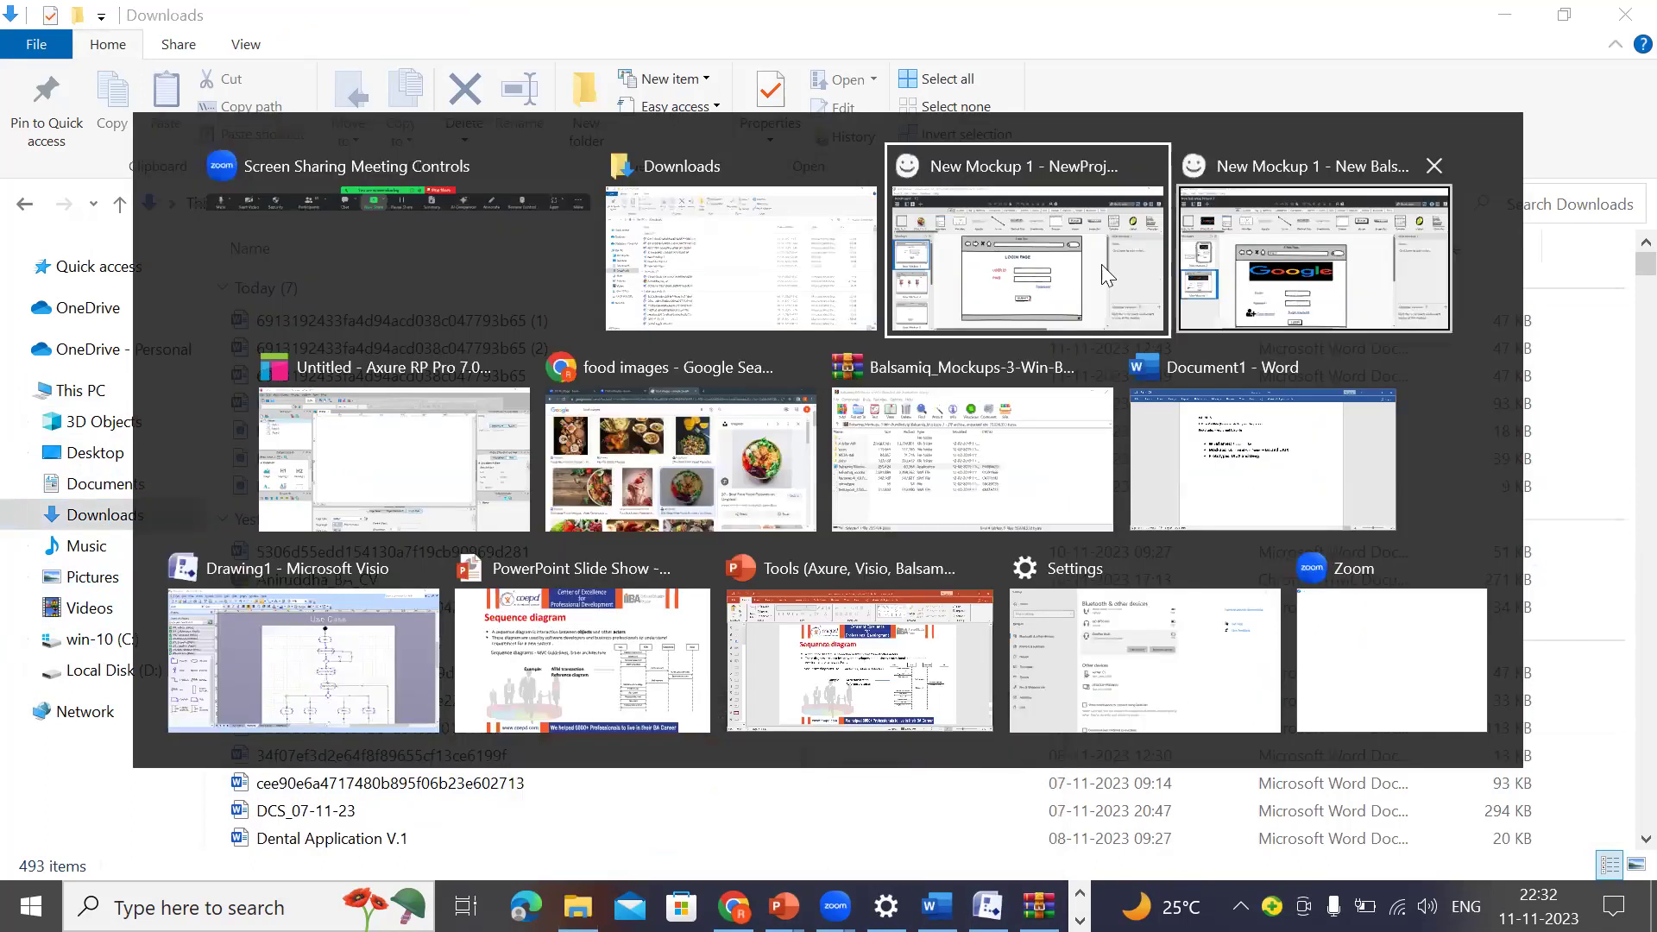
key(alt+Tab)
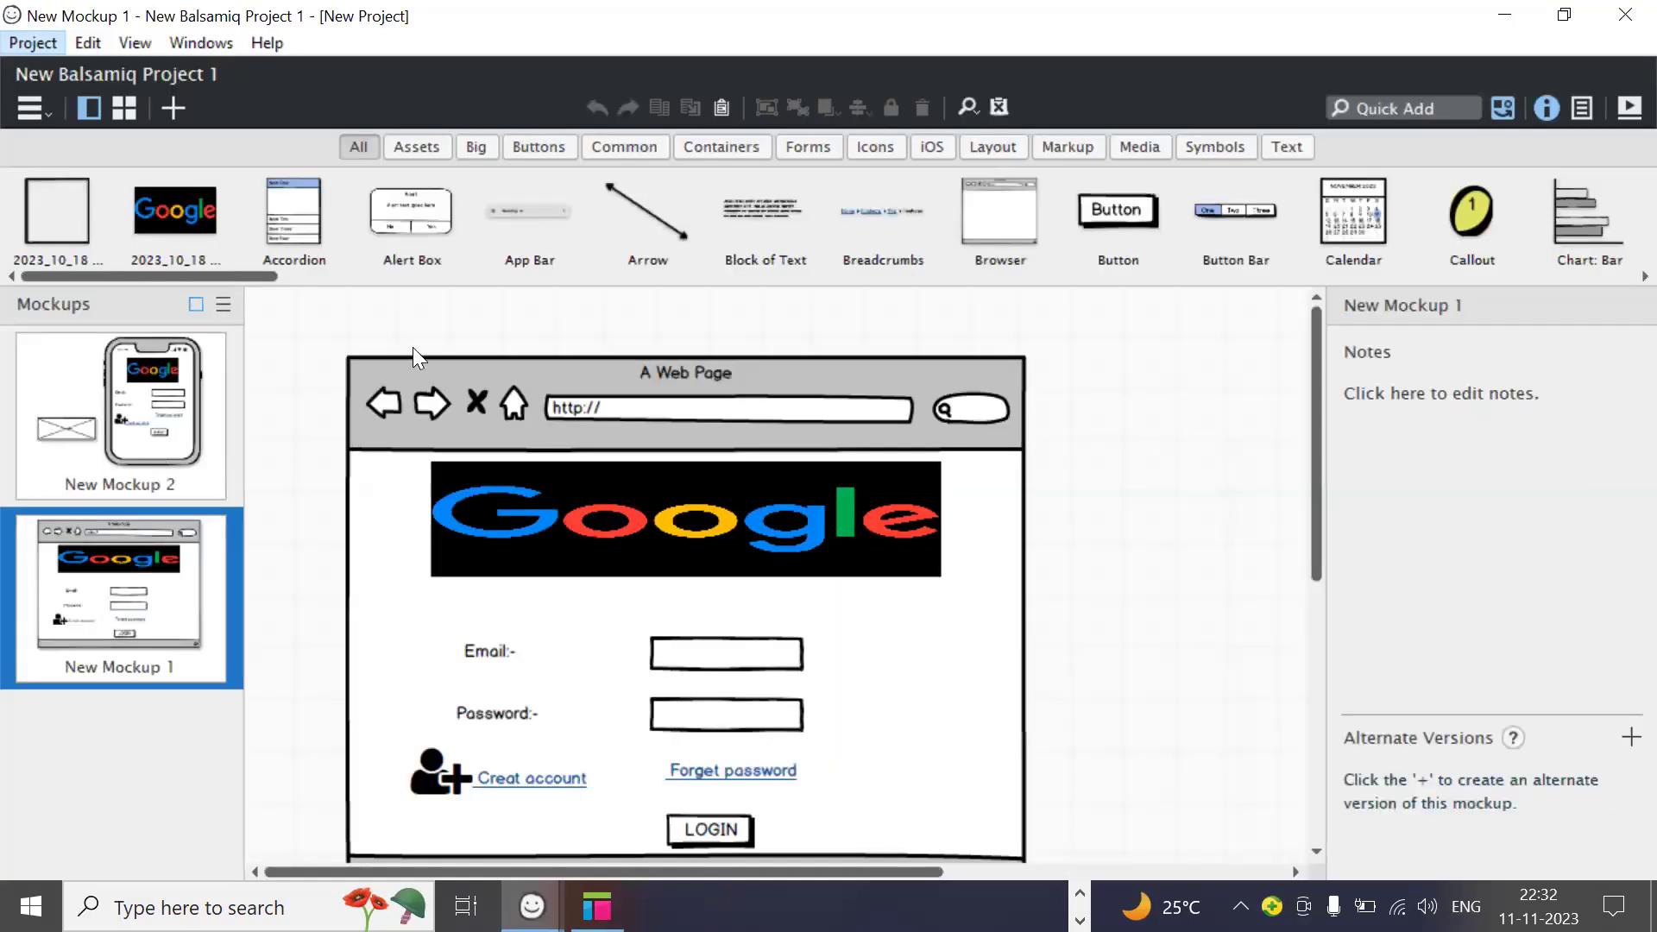
key(alt+Tab)
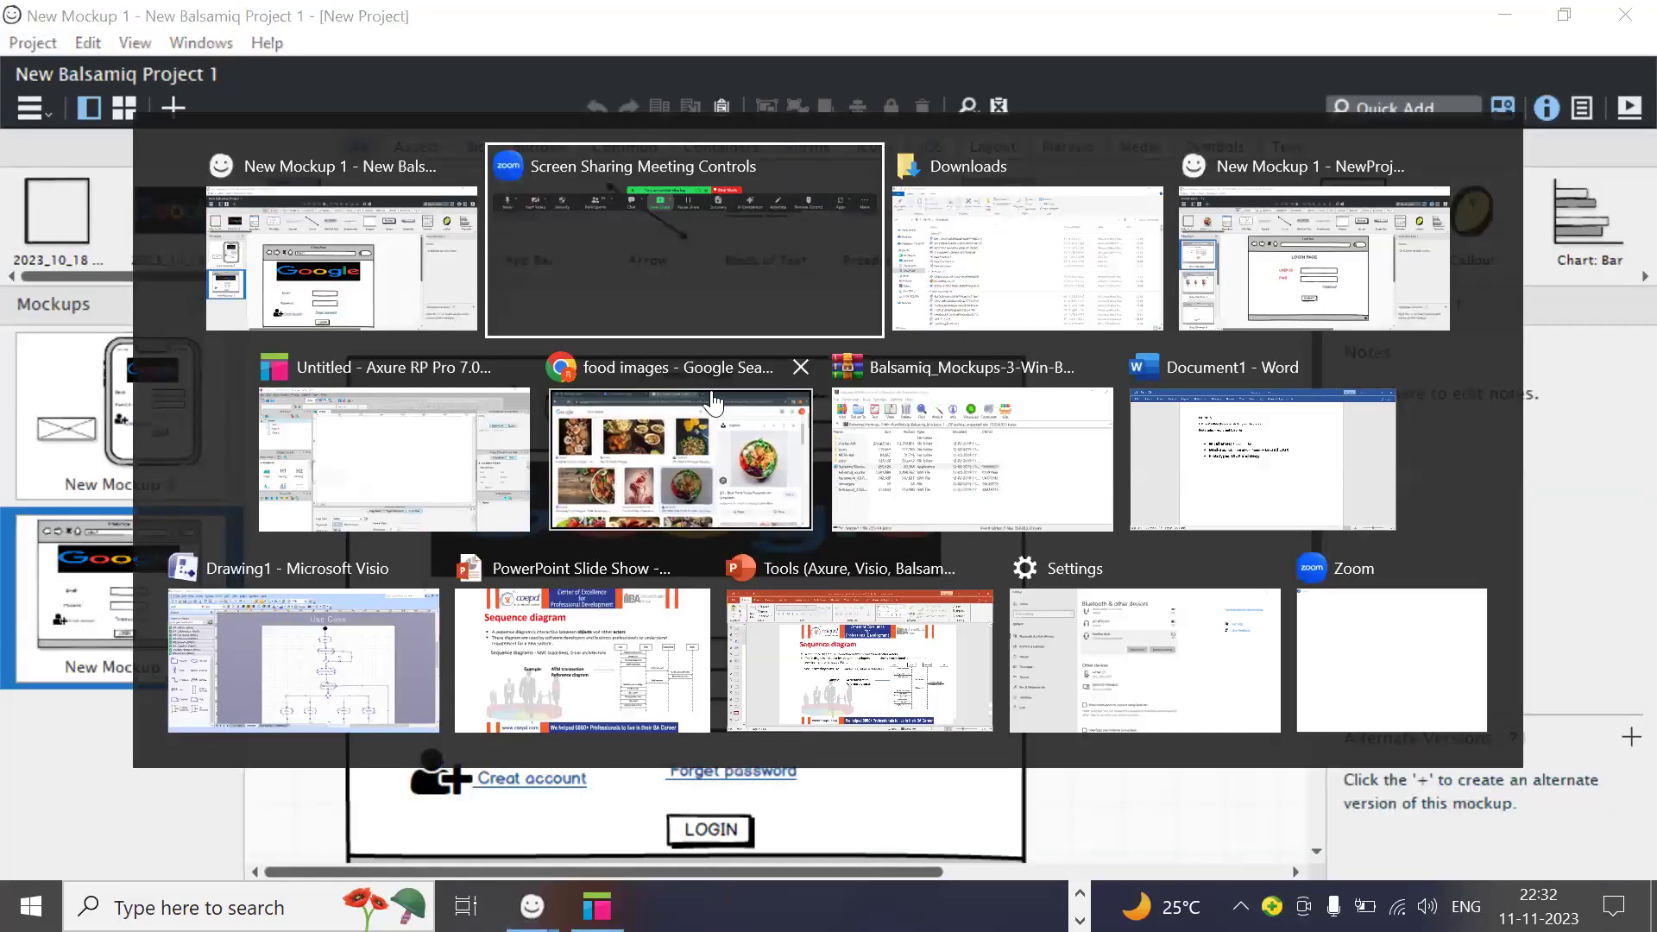
click(690, 444)
key(alt+Tab)
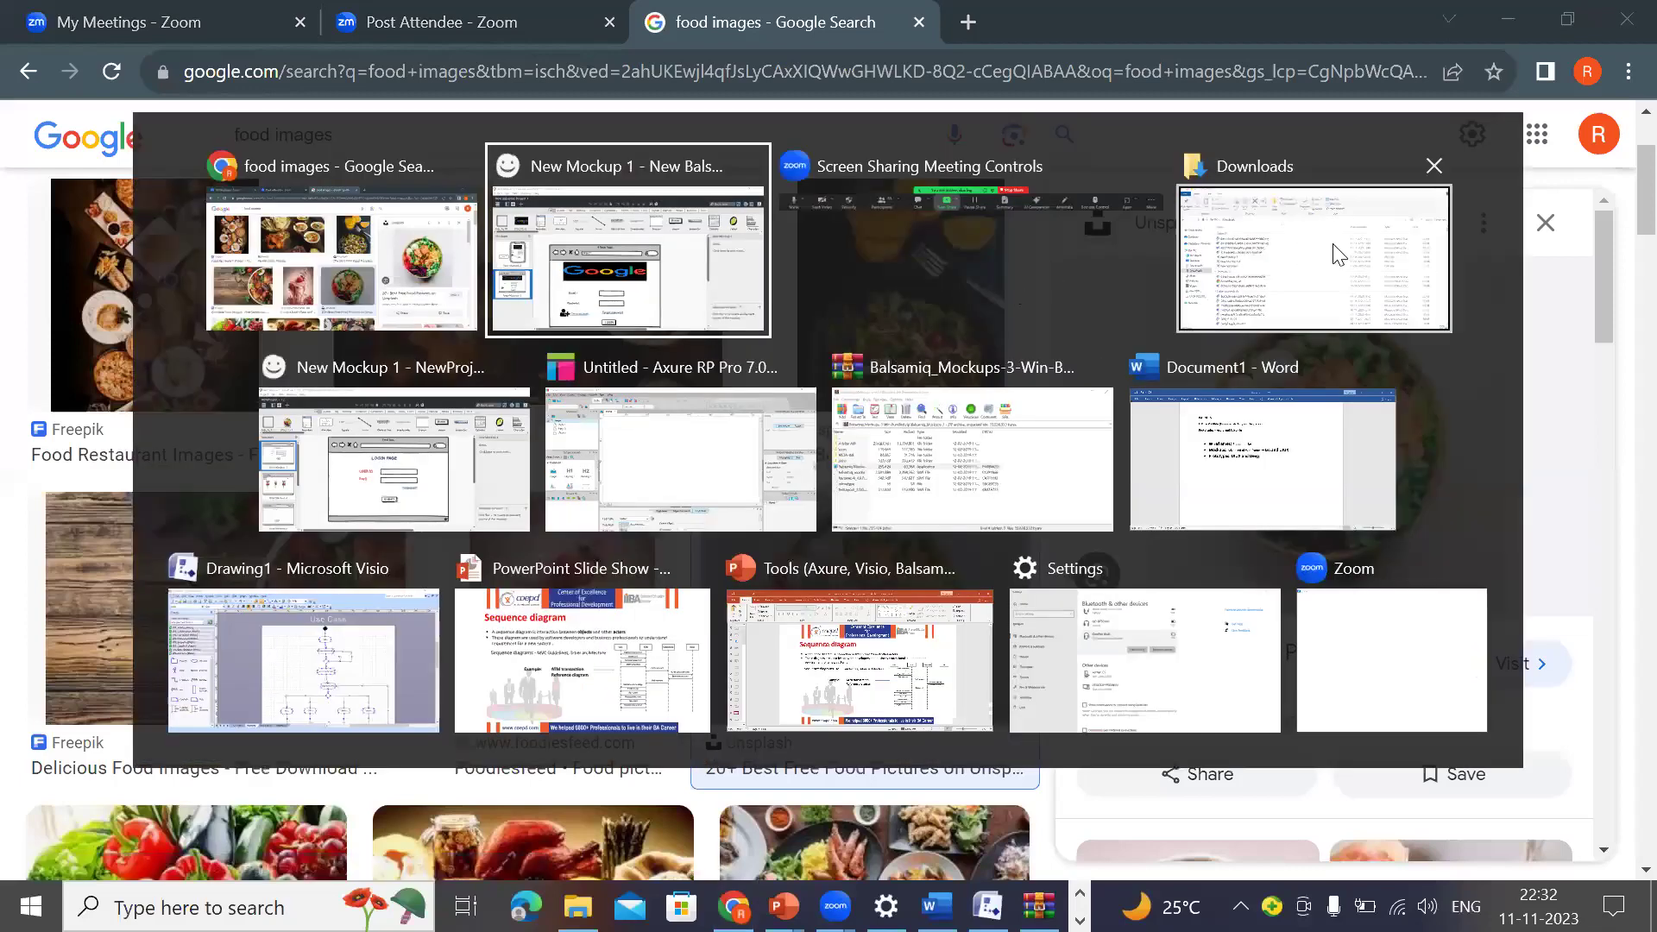
click(394, 449)
scroll(526, 481, down, 2)
scroll(521, 480, up, 2)
key(alt+Tab)
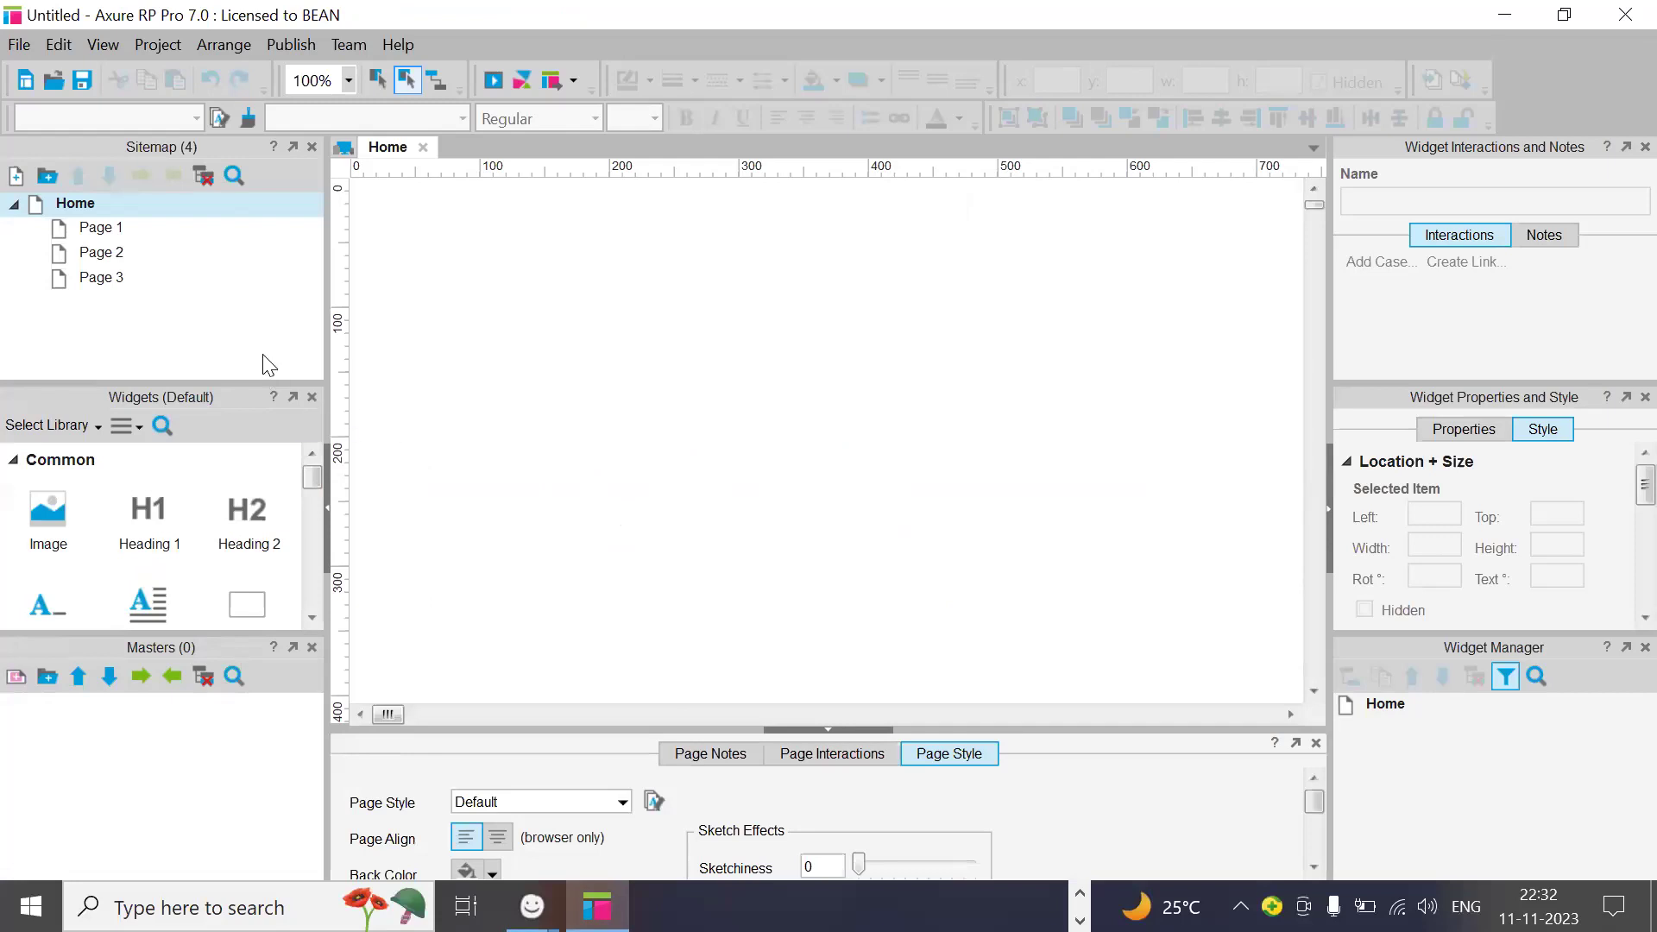
right_click(119, 196)
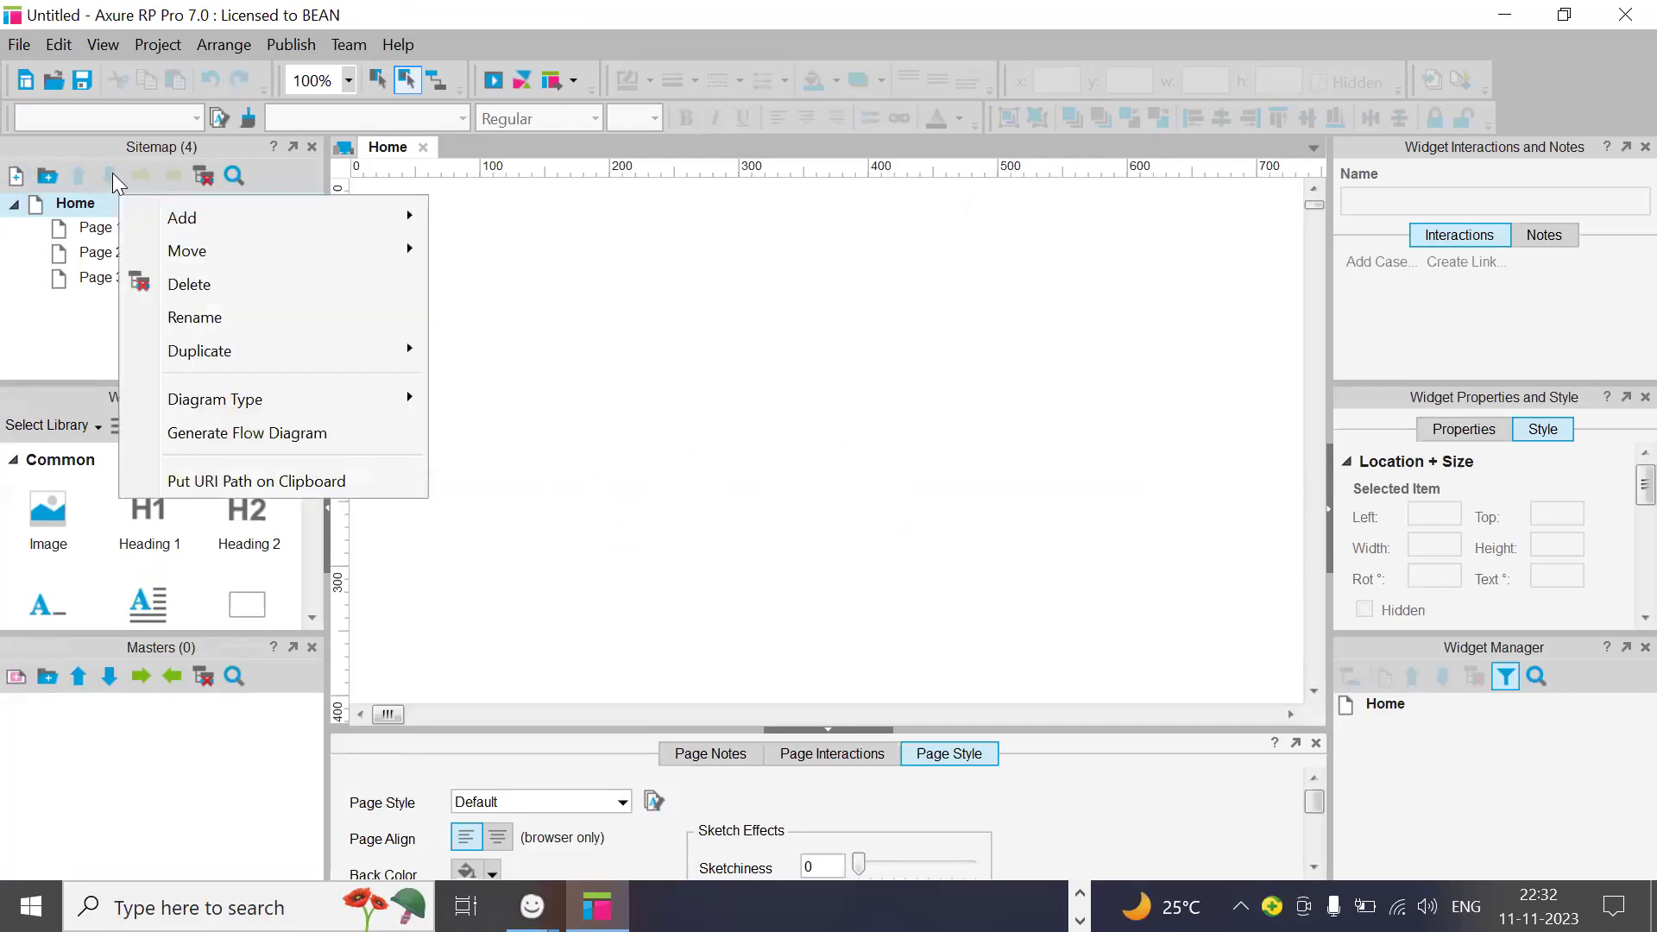
click(688, 443)
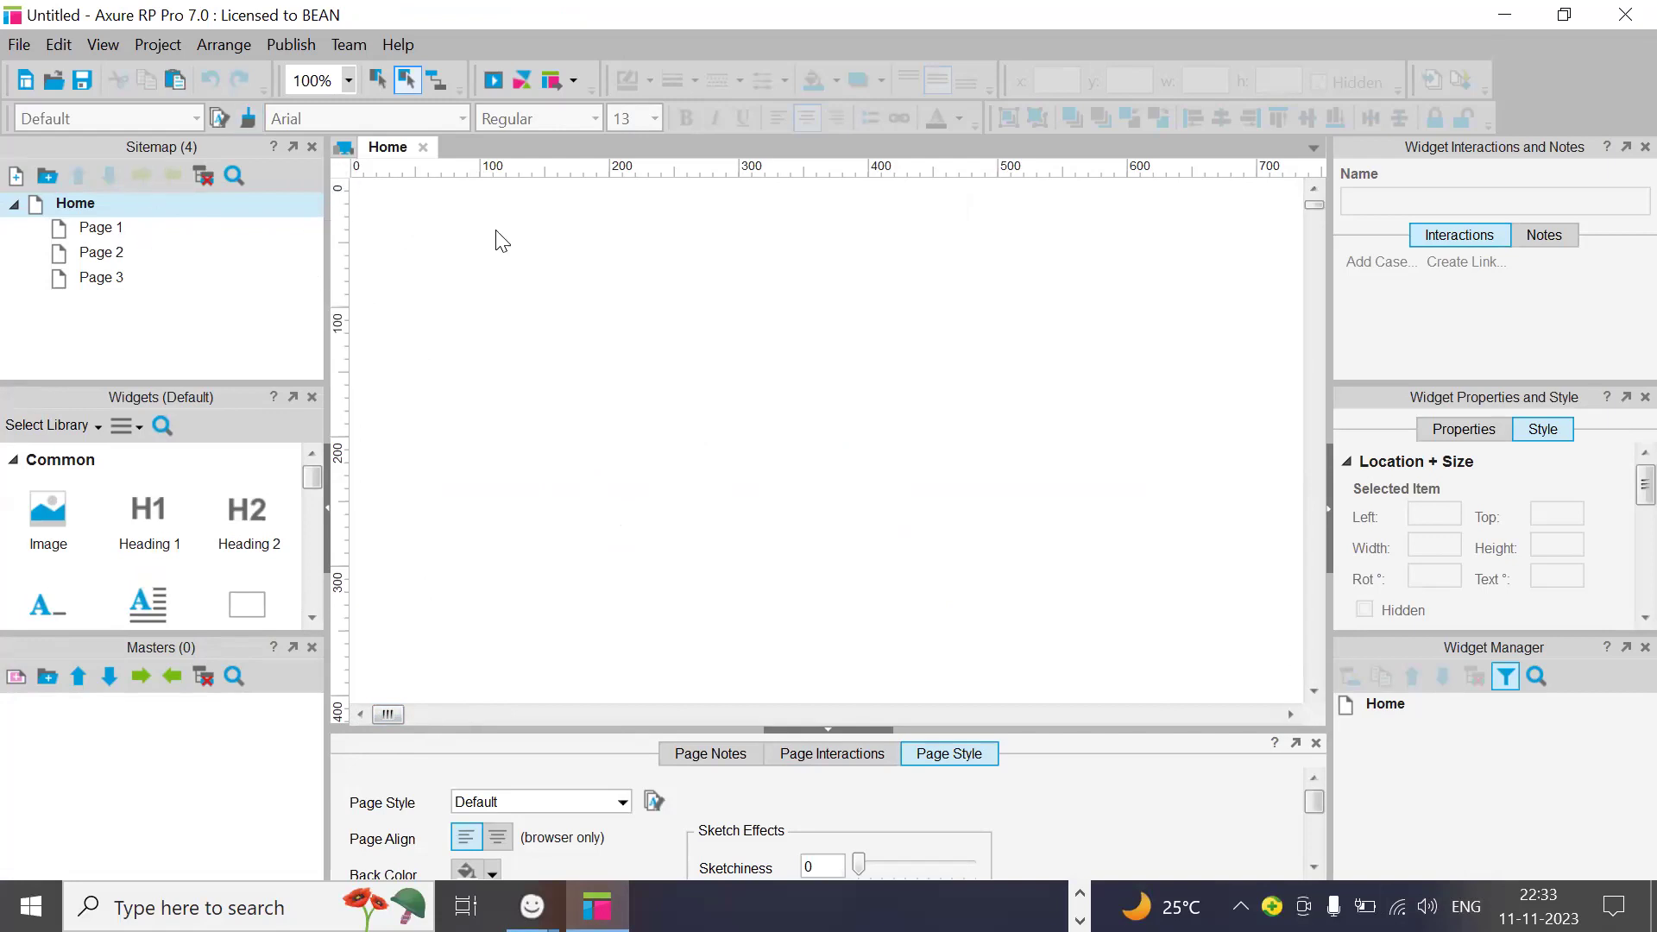
right_click(131, 195)
click(544, 337)
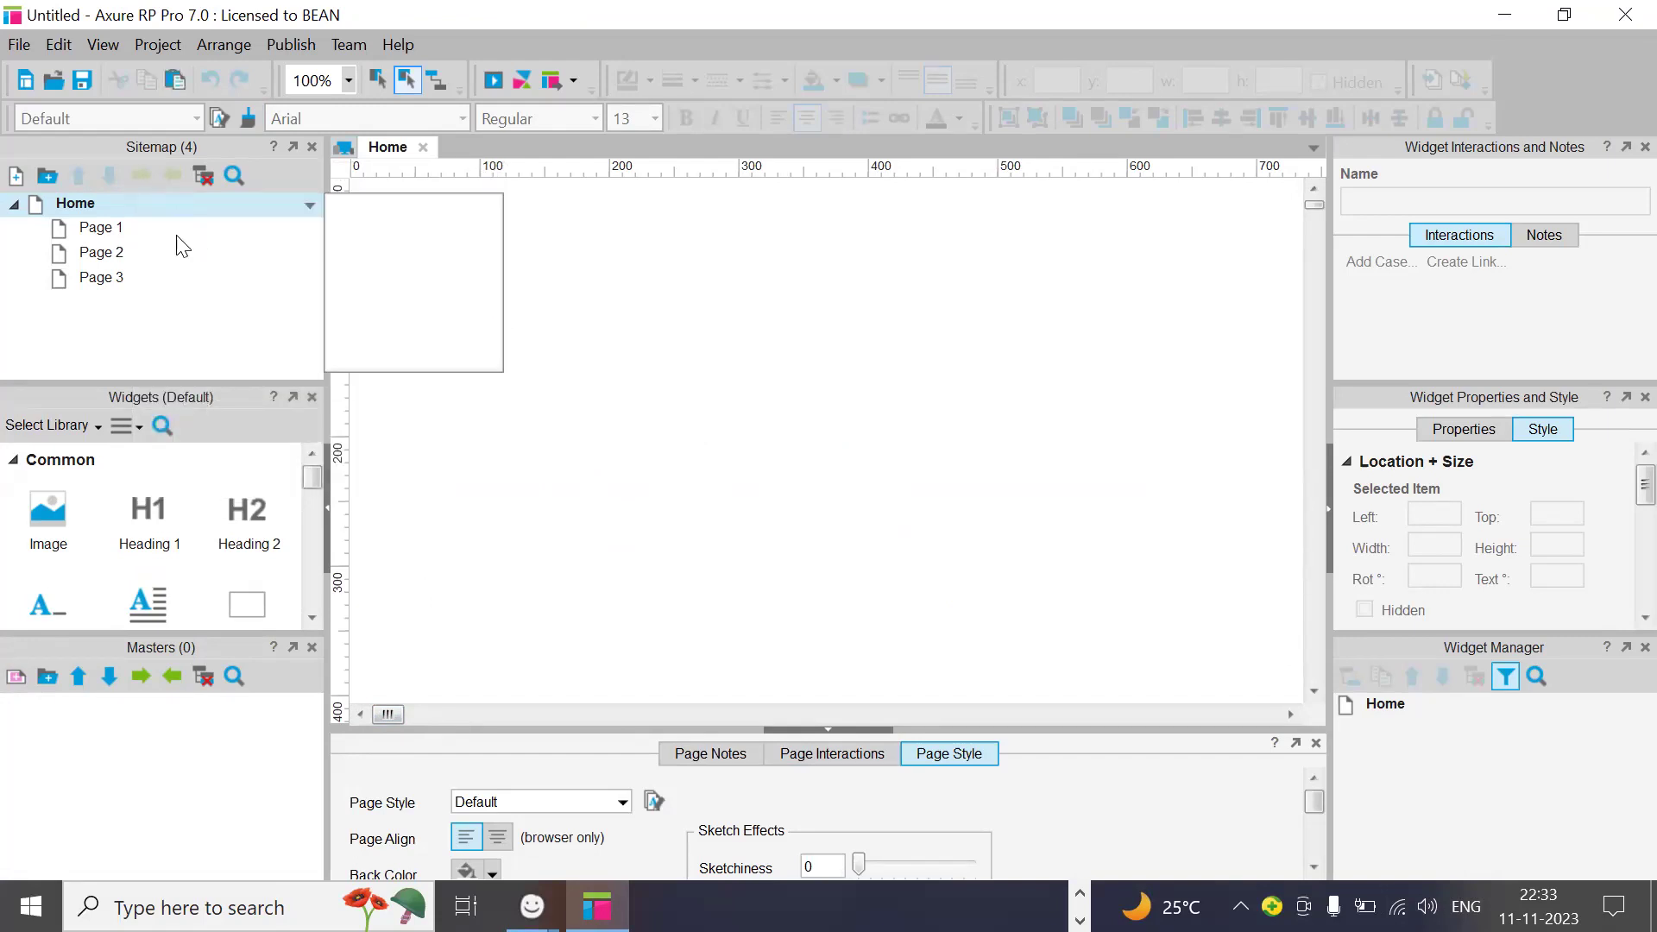
Step: Rename the Home page in the sitemap to LOGIN
right_click(164, 207)
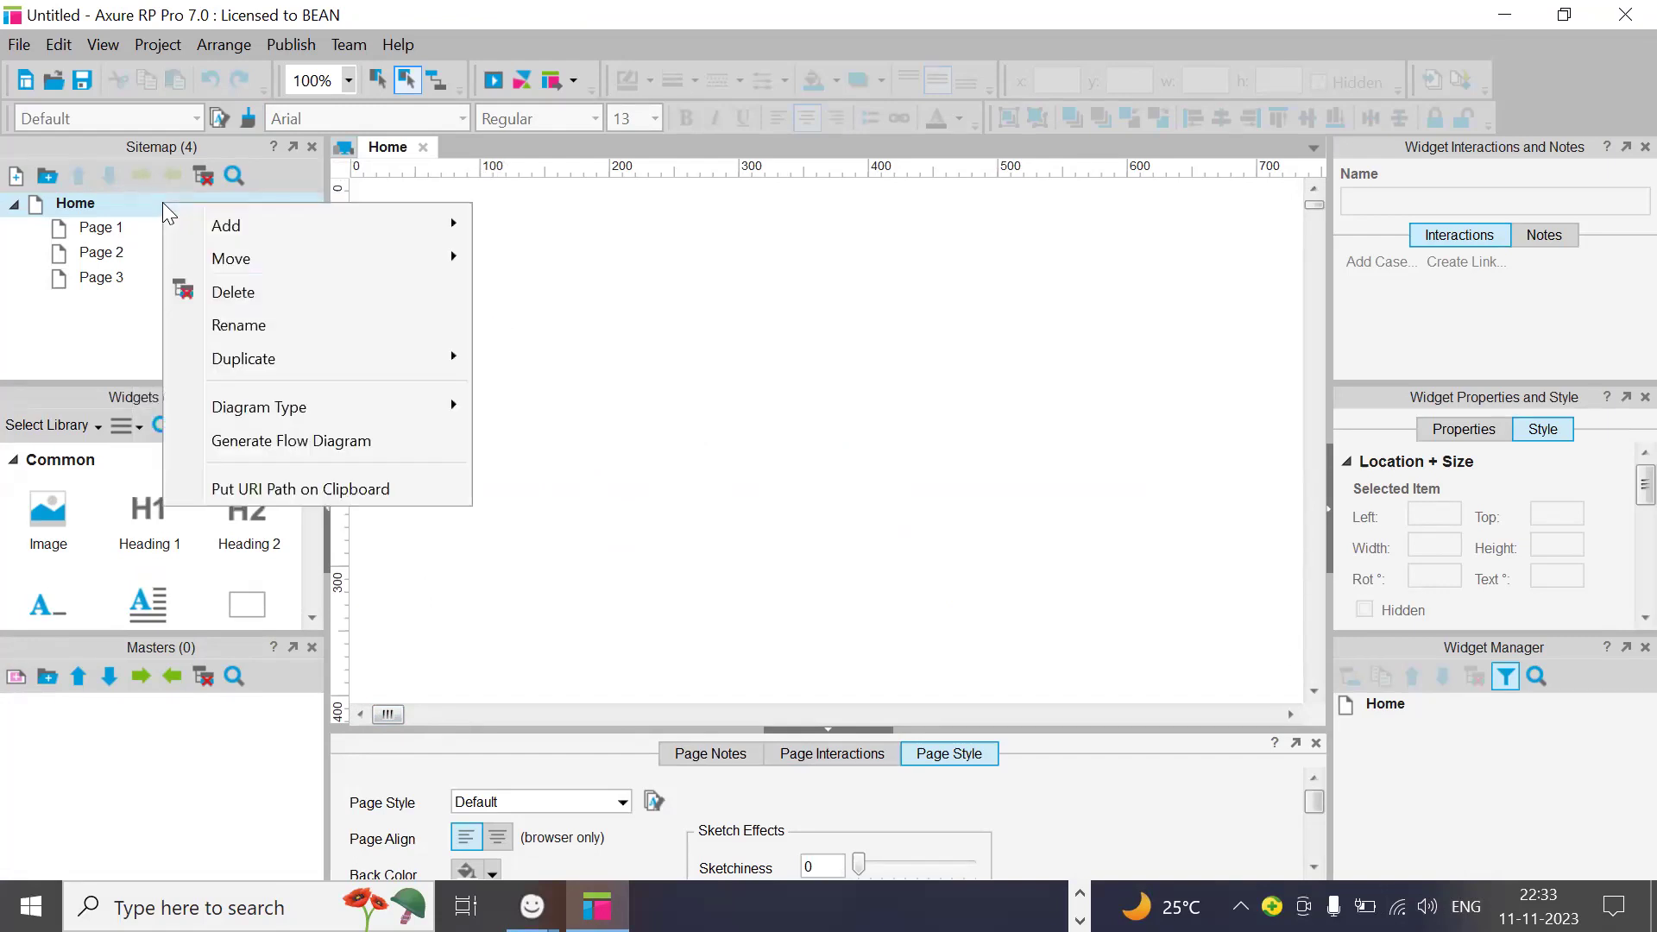
click(275, 328)
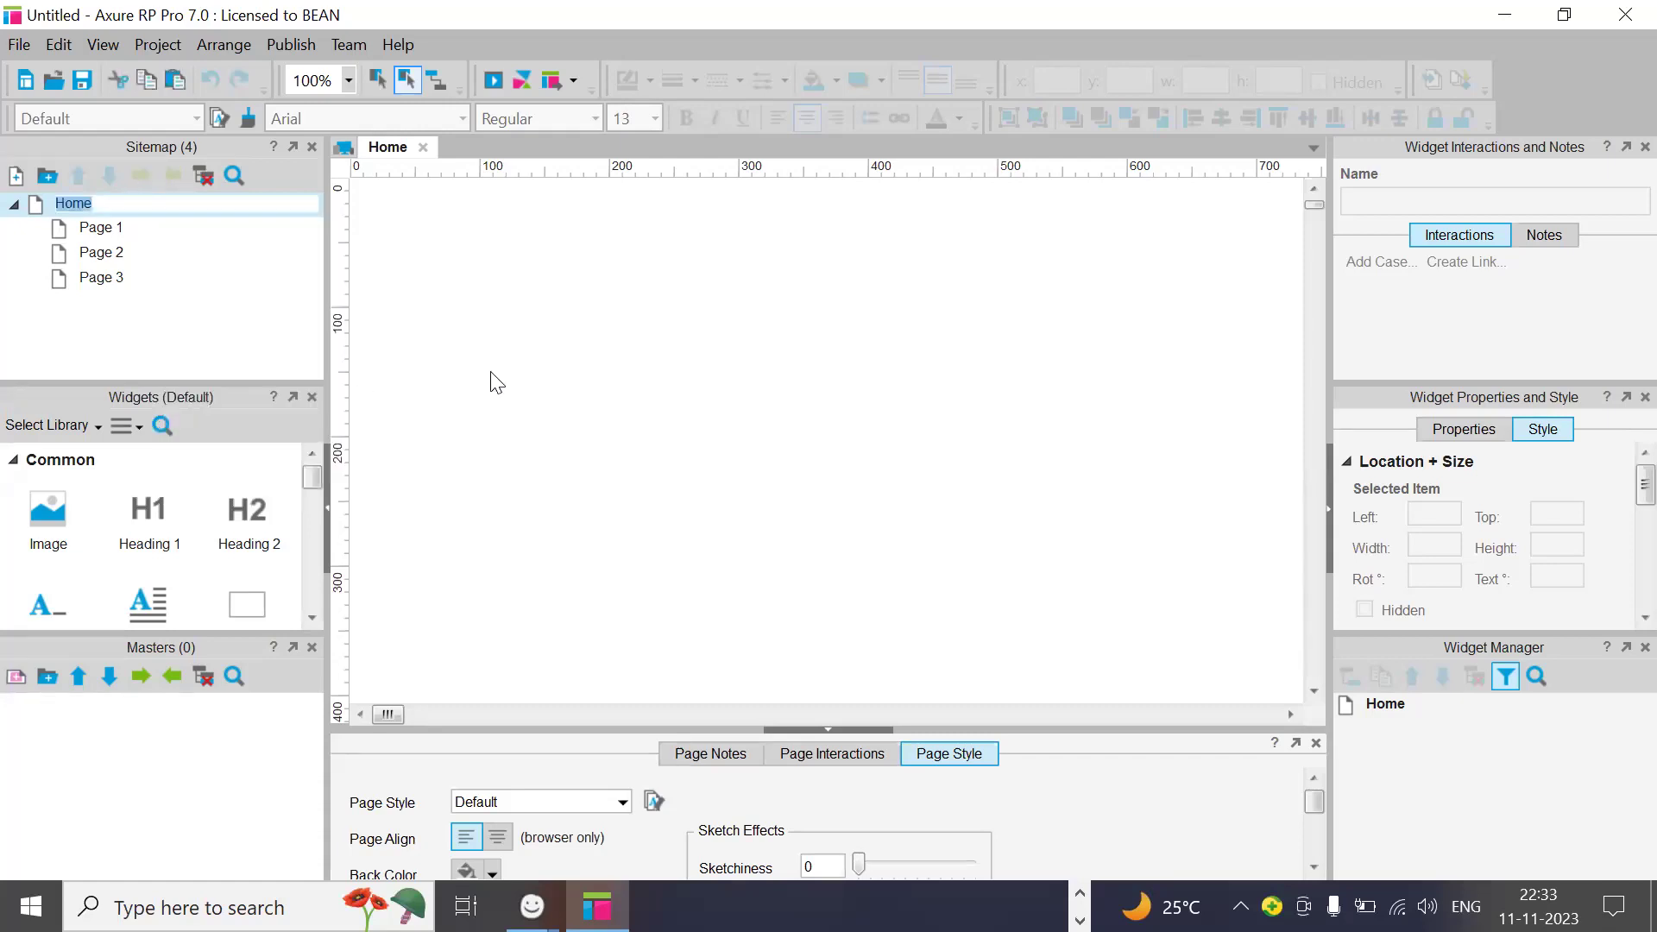
text(LOGIN)
key(Return)
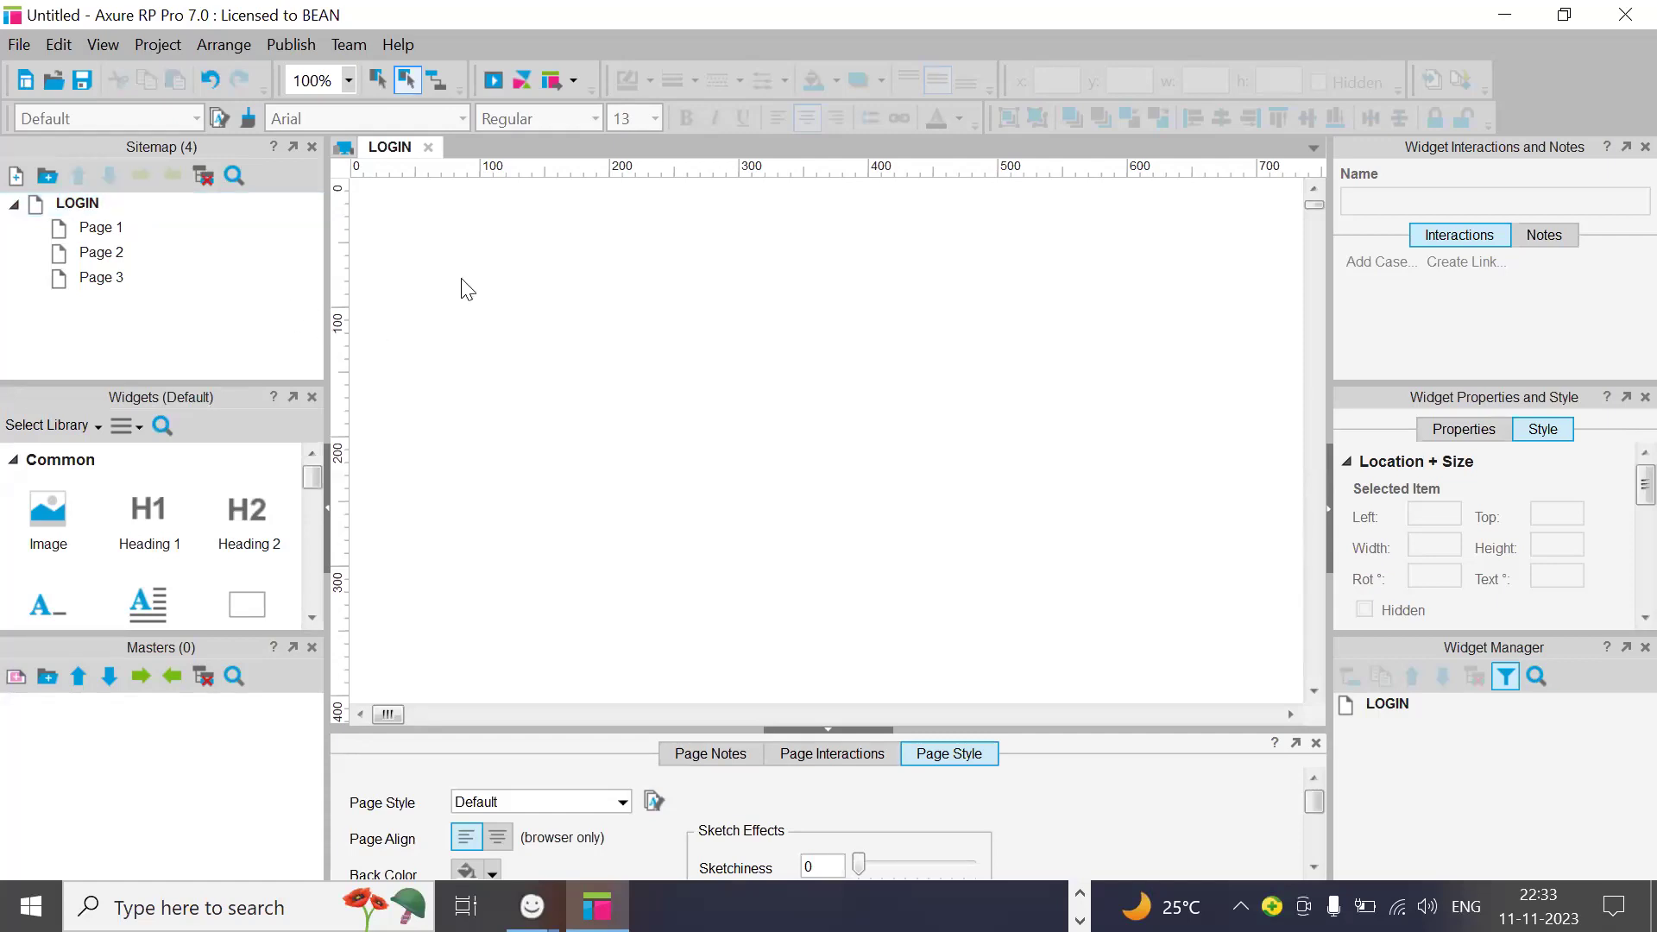
Step: Examine the Common and Forms widgets available in the default widget library
scroll(176, 491, down, 10)
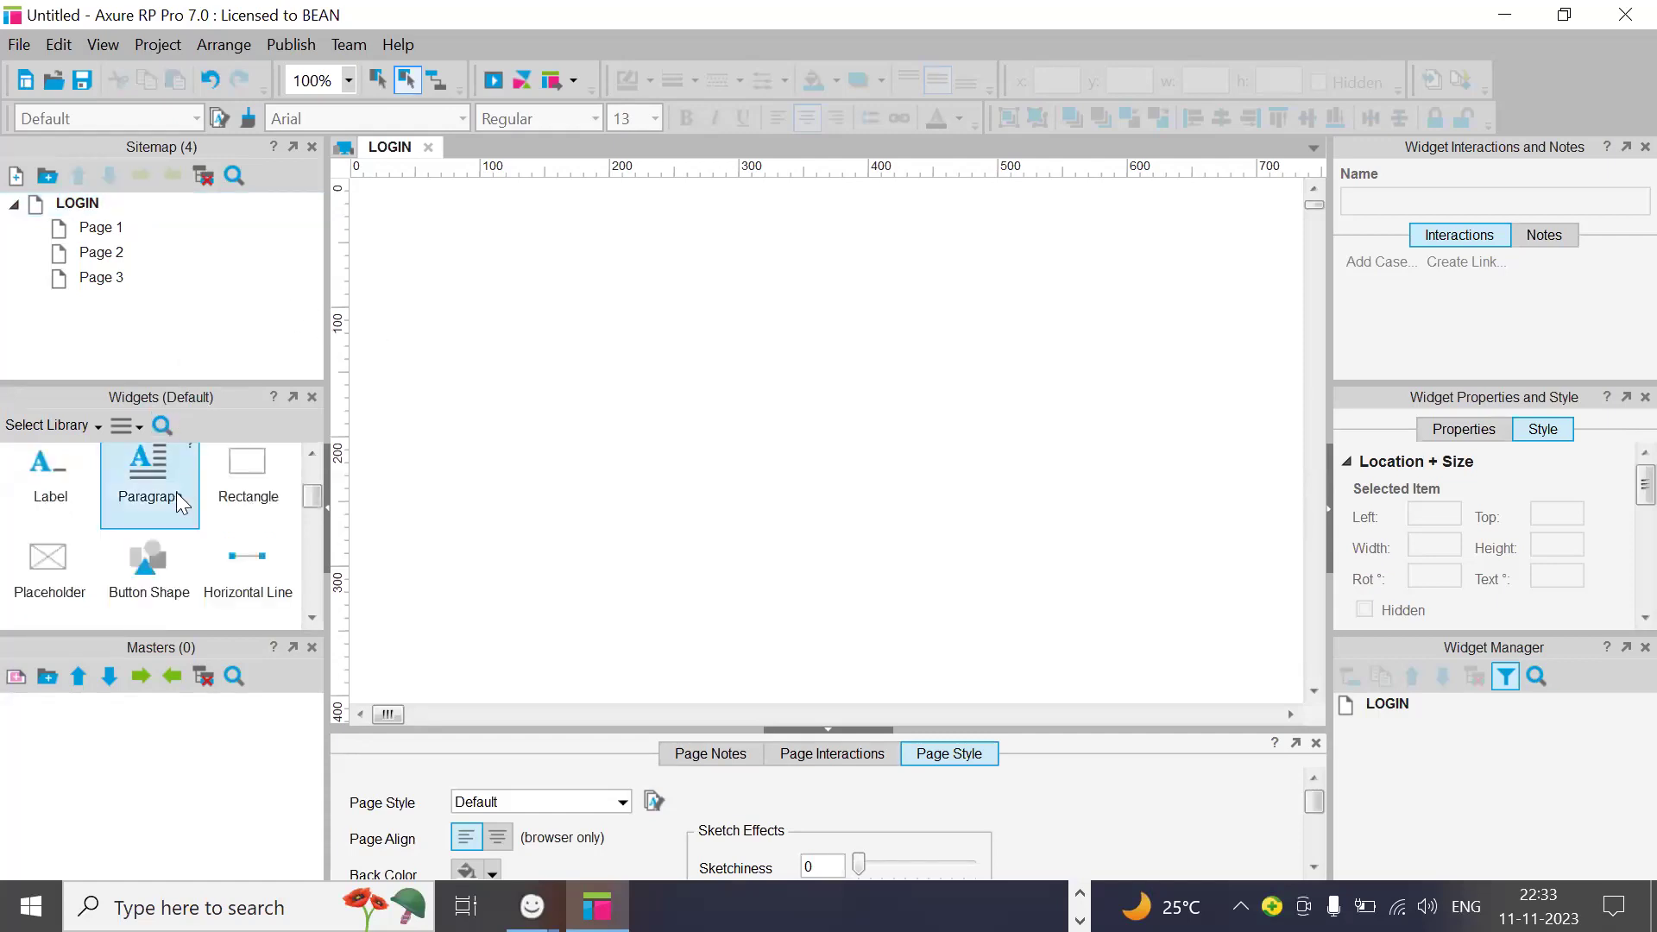
scroll(181, 559, down, 2)
scroll(182, 559, up, 8)
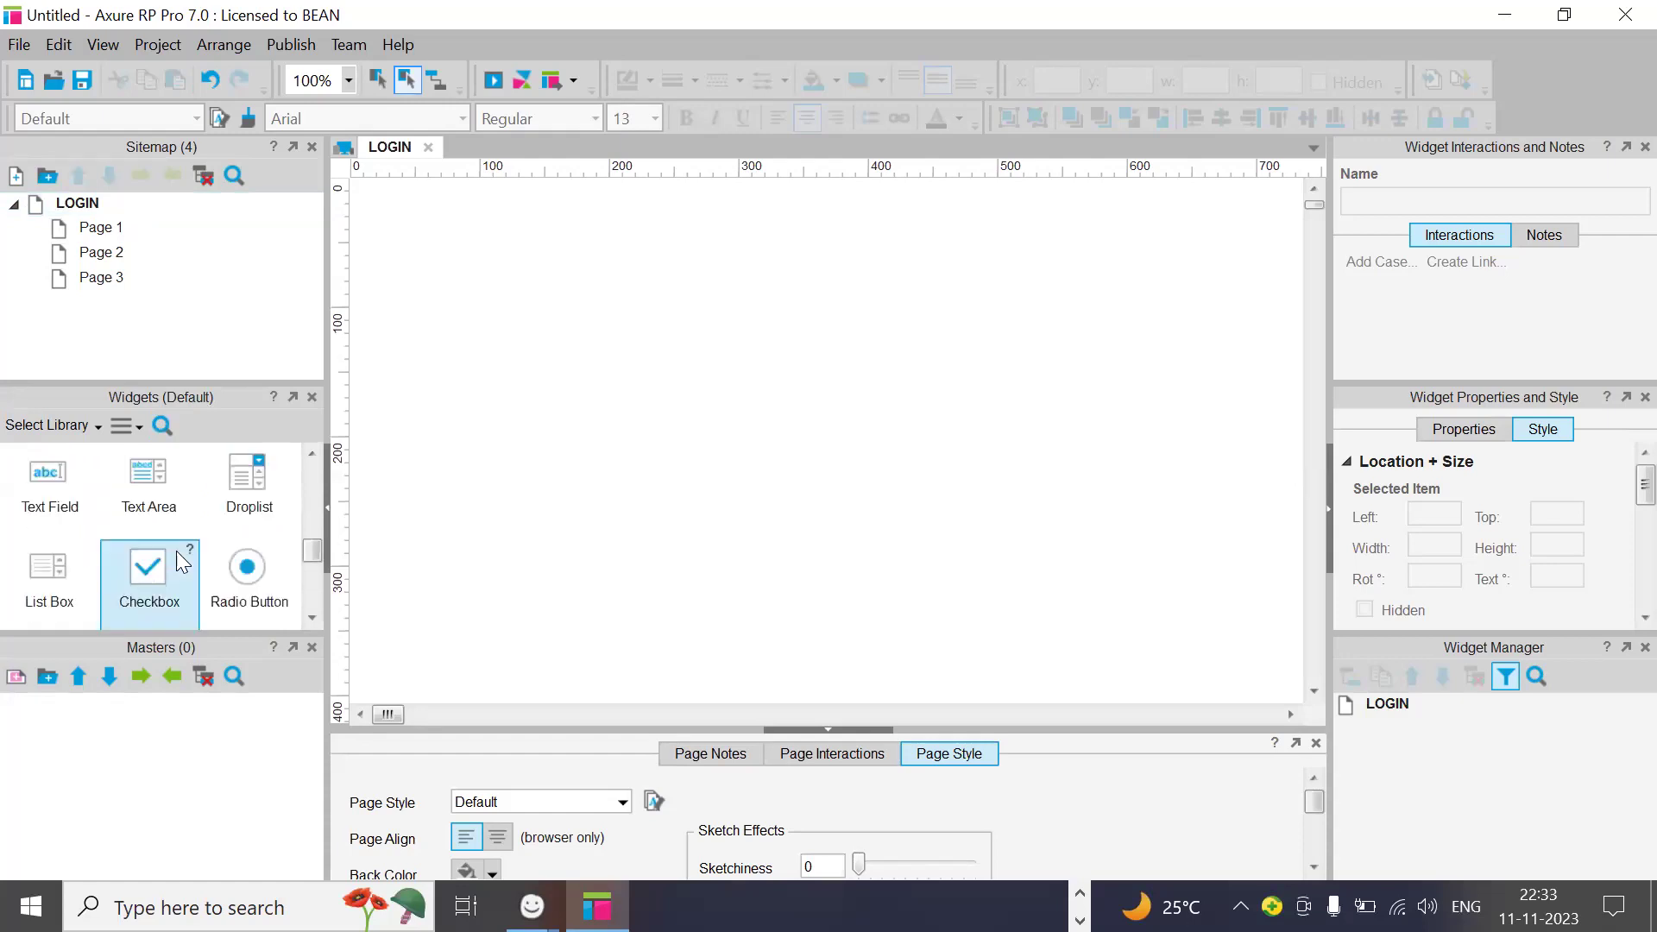
scroll(177, 560, down, 3)
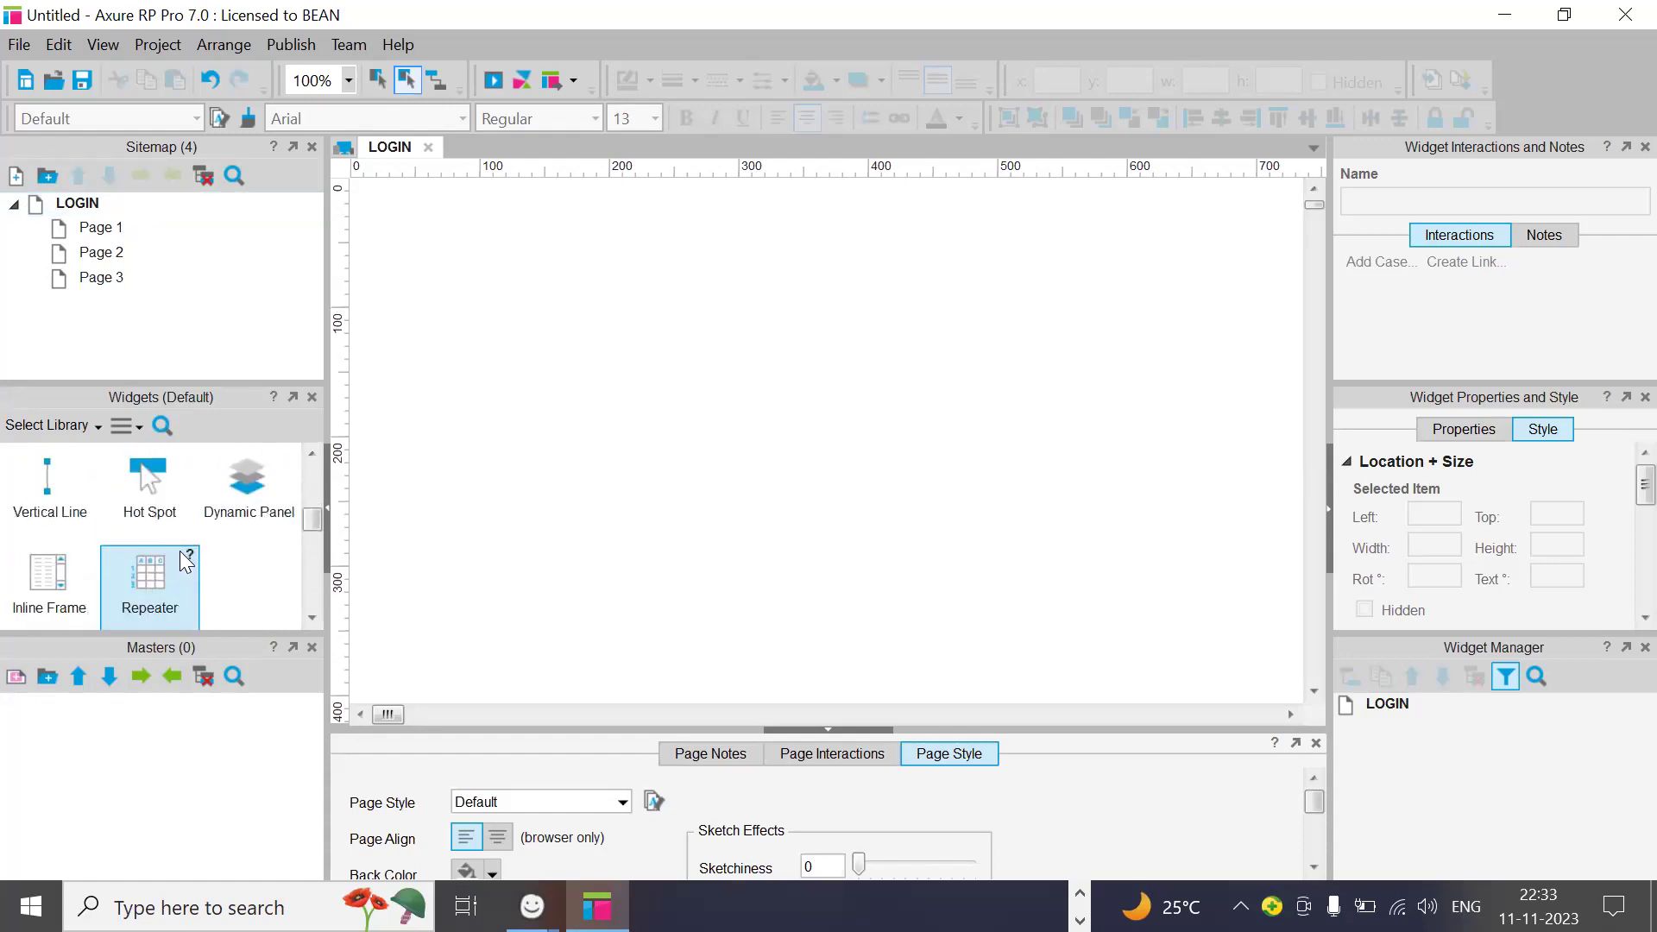
scroll(181, 552, down, 5)
scroll(189, 557, up, 9)
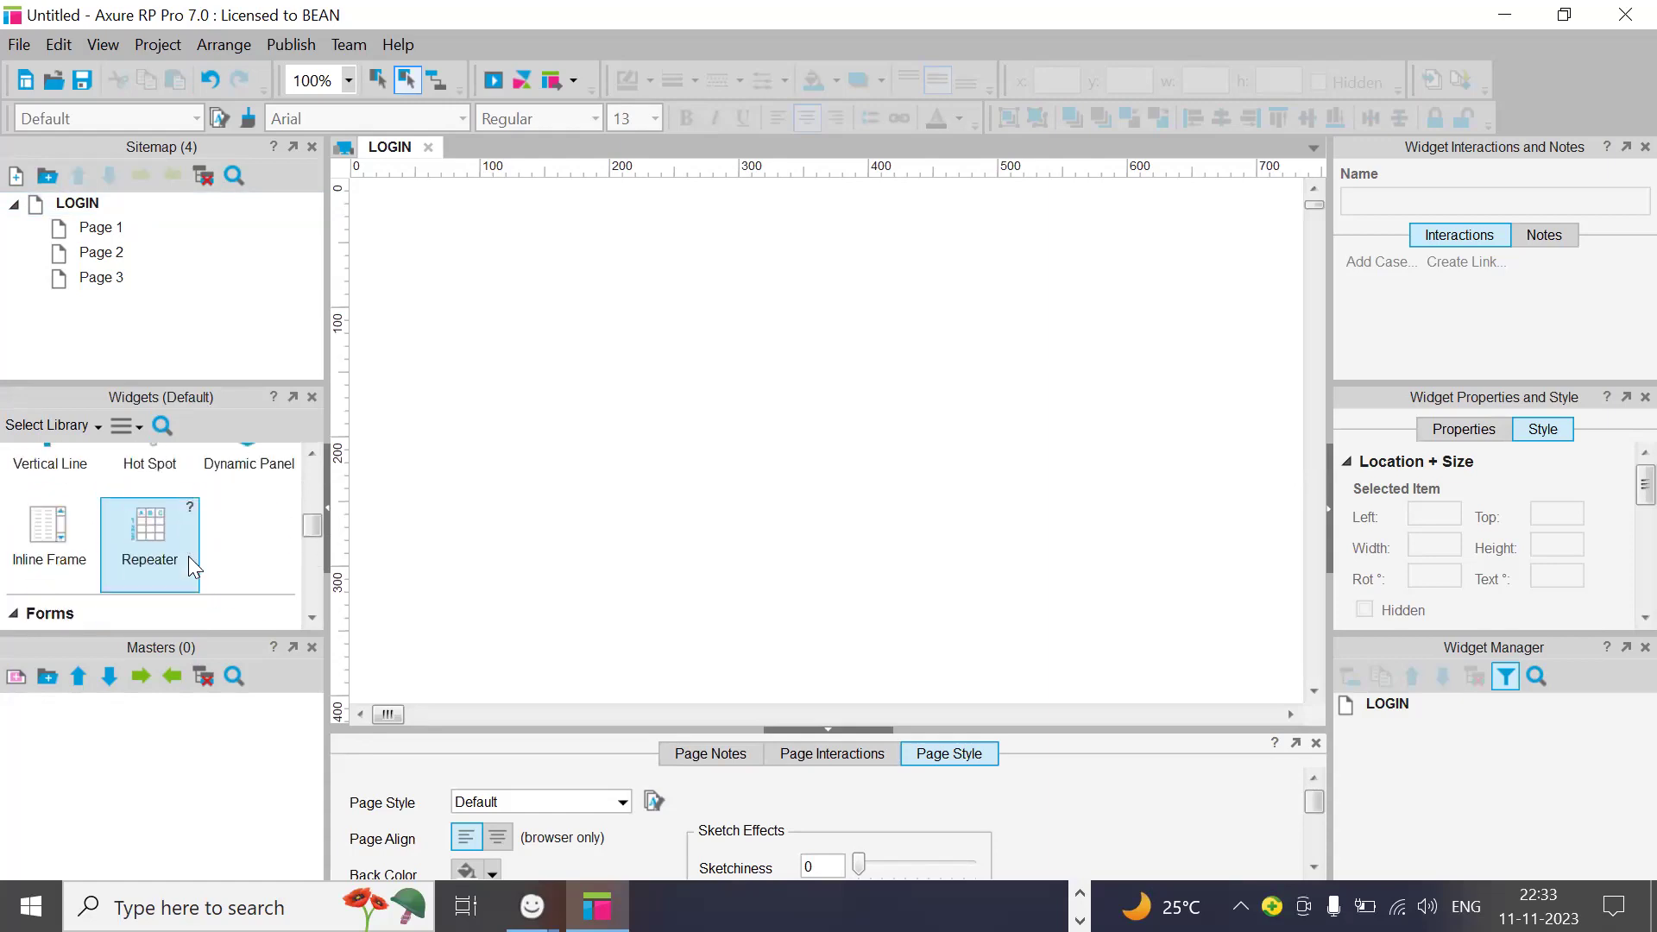
scroll(188, 556, down, 9)
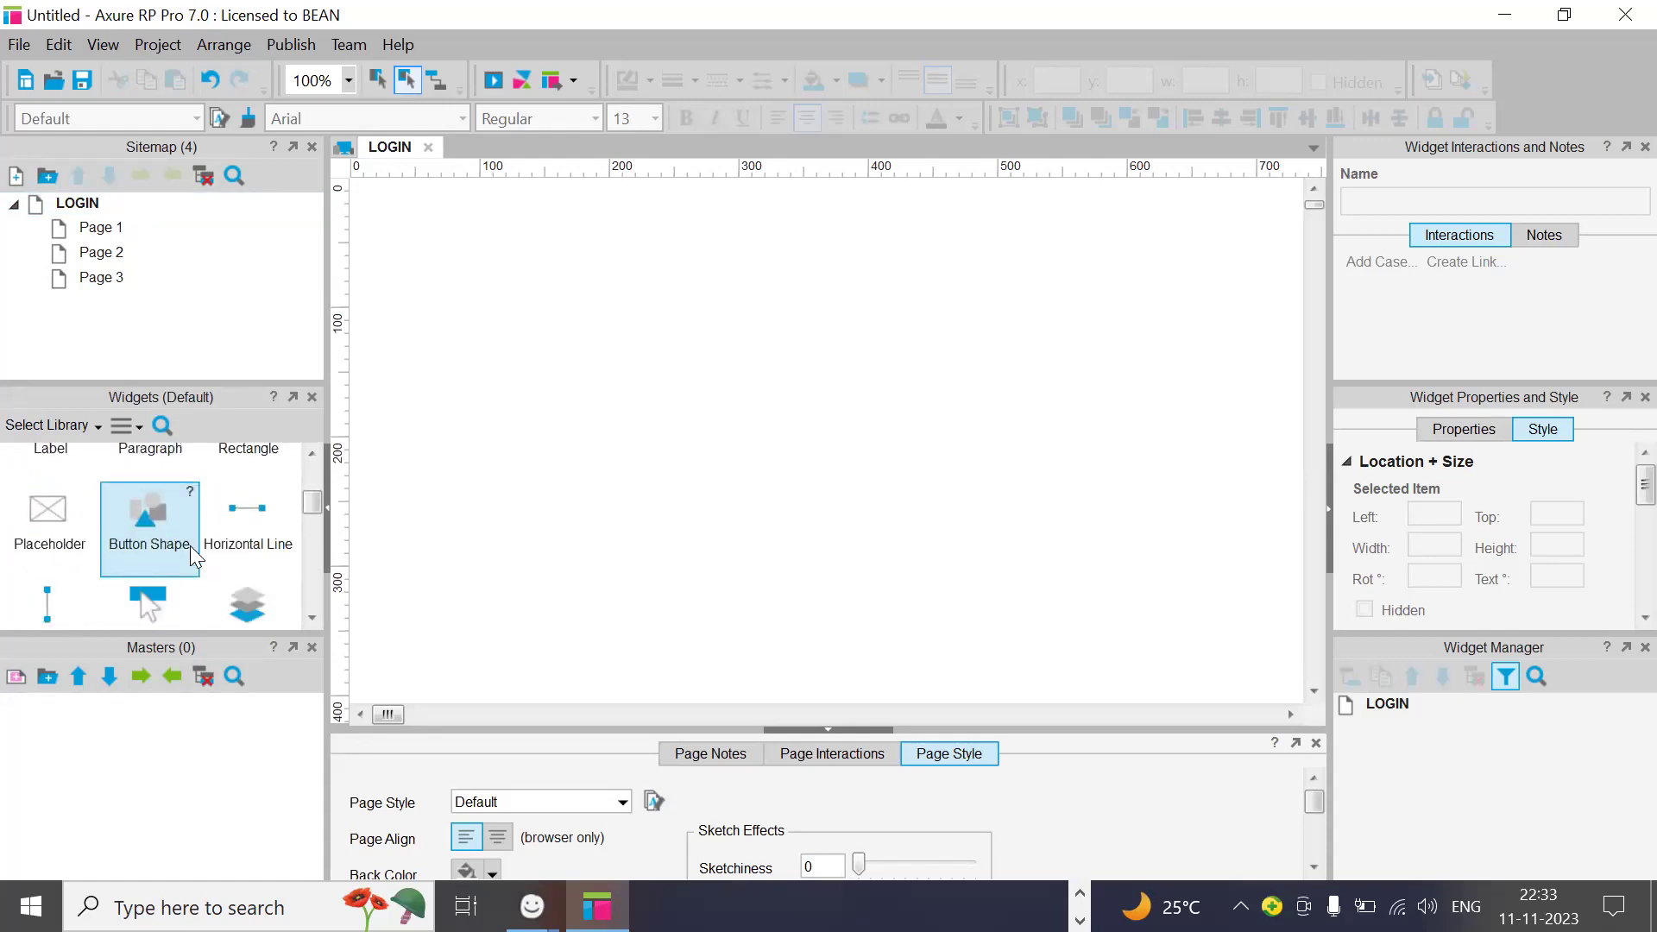
scroll(191, 550, up, 6)
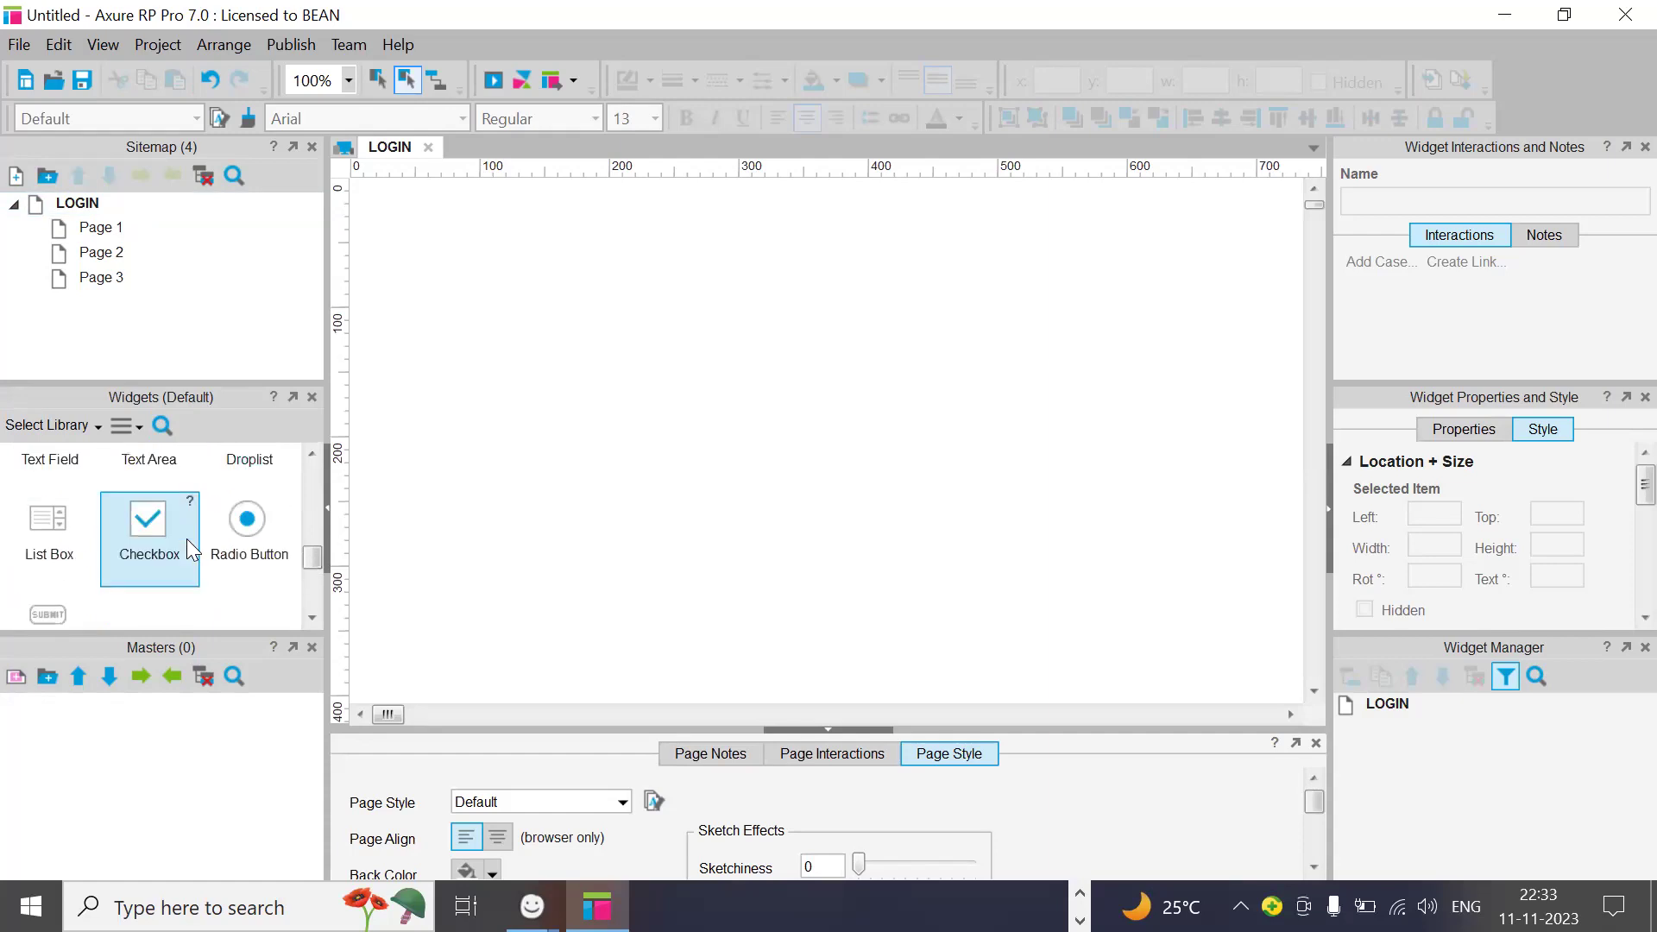
scroll(192, 549, up, 4)
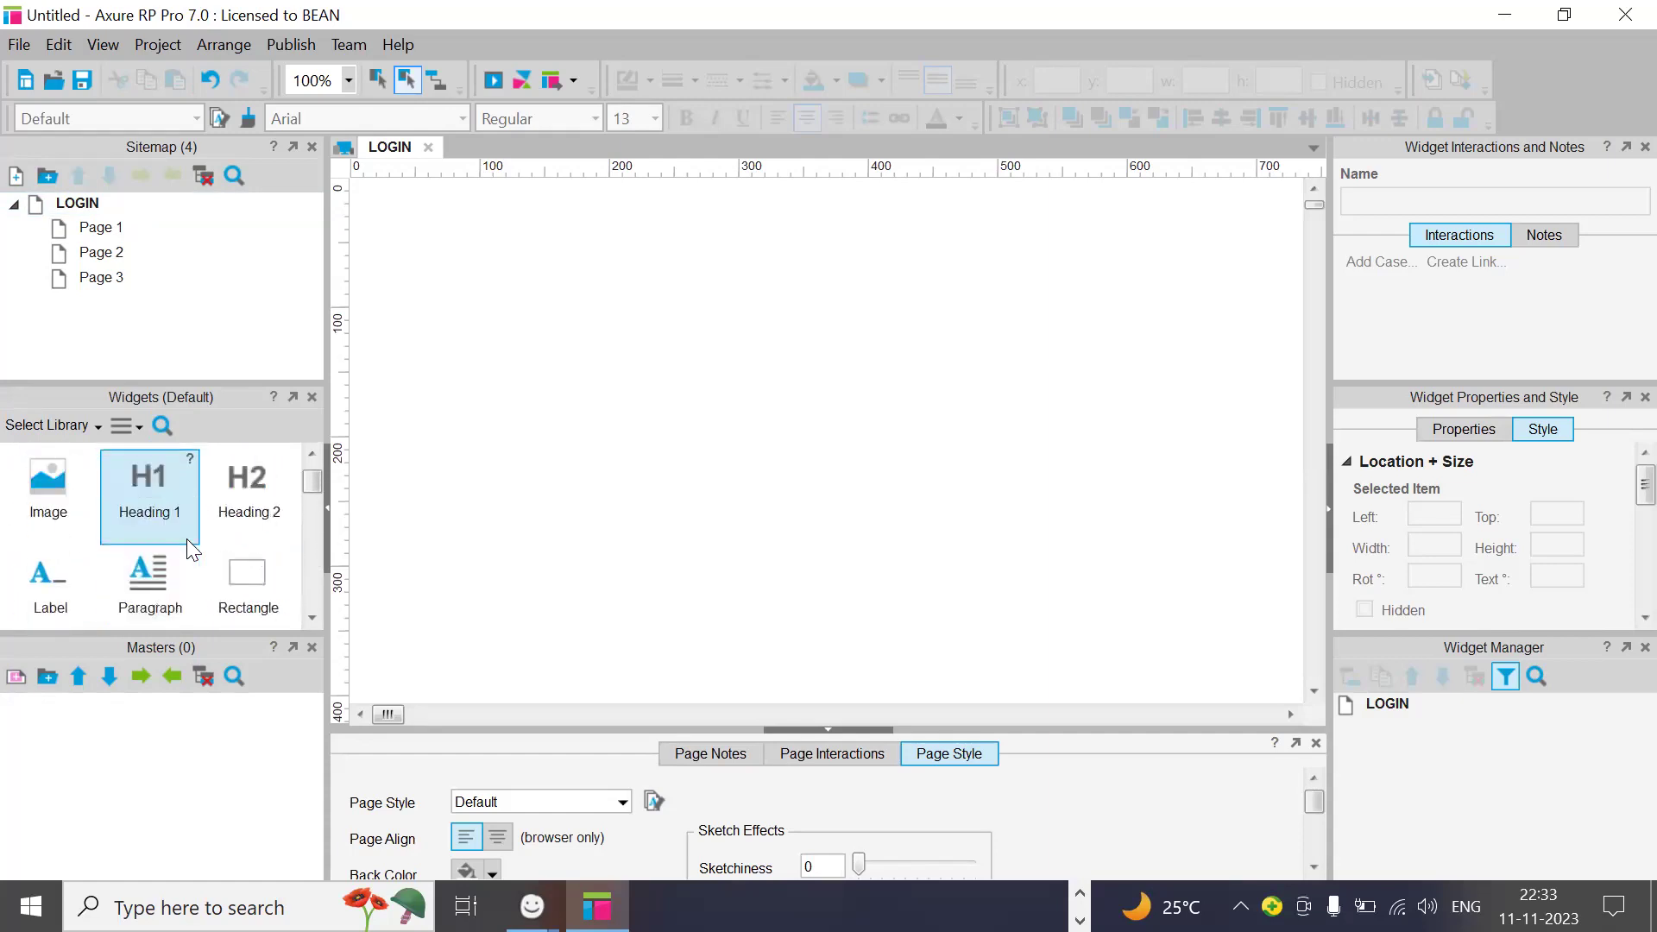
scroll(191, 550, down, 2)
scroll(192, 549, up, 1)
scroll(192, 550, up, 1)
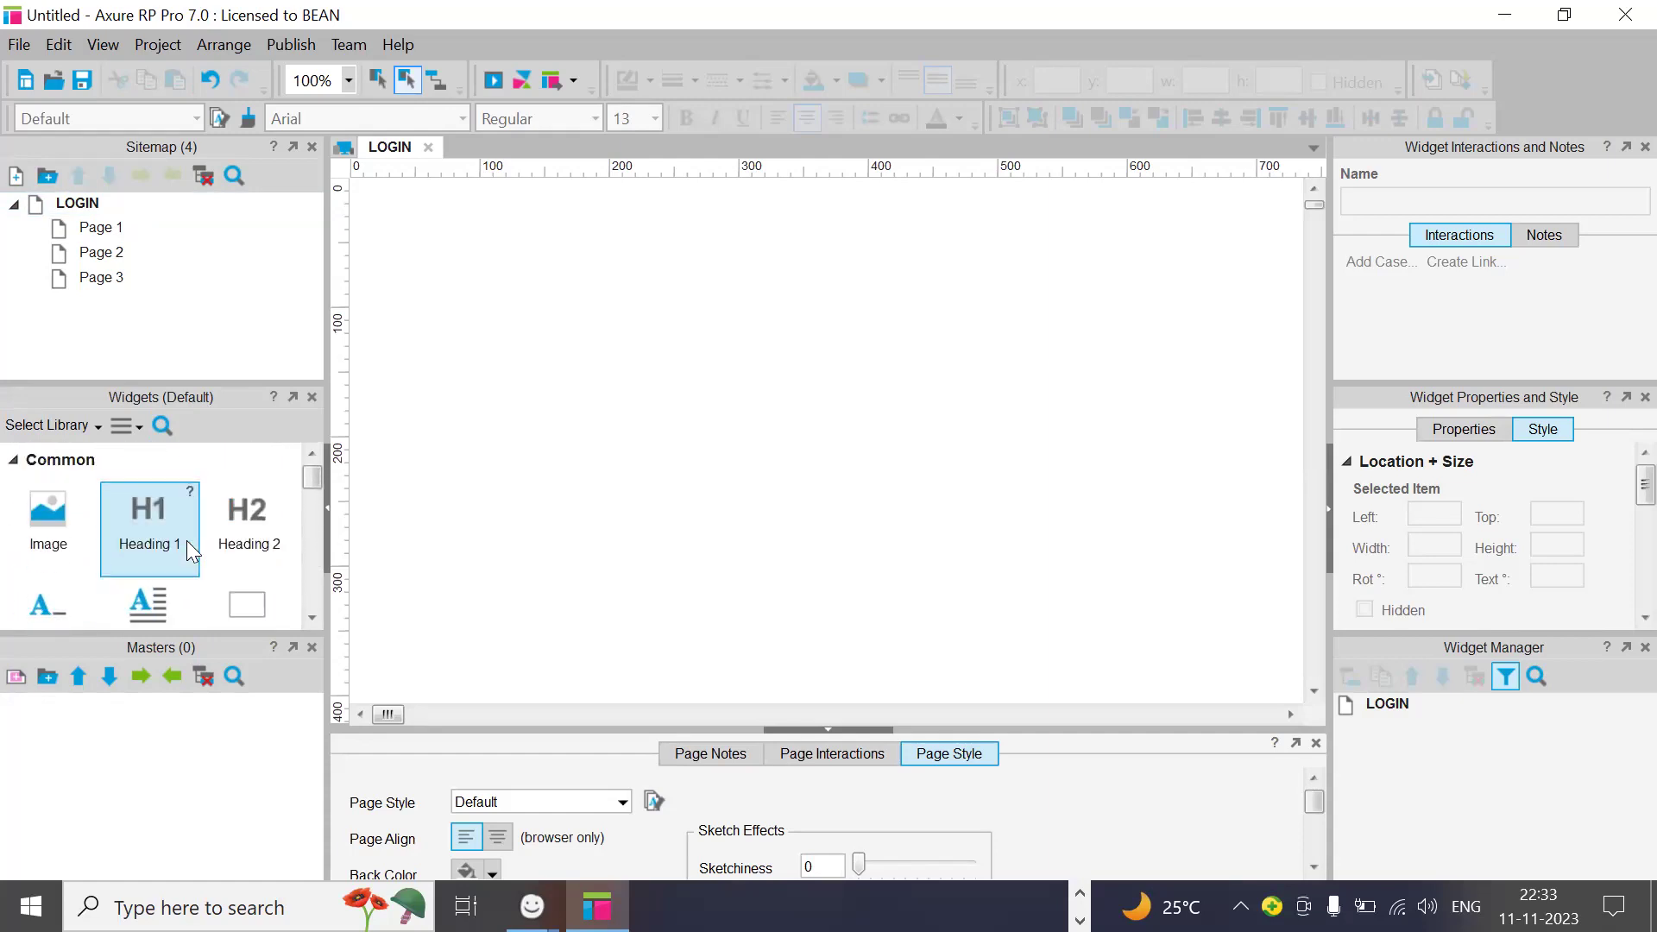
Step: Add a rectangle to the LOGIN page as a frame of 570 by 280, positioned at x 90, y 40
scroll(312, 501, down, 1)
scroll(319, 490, up, 1)
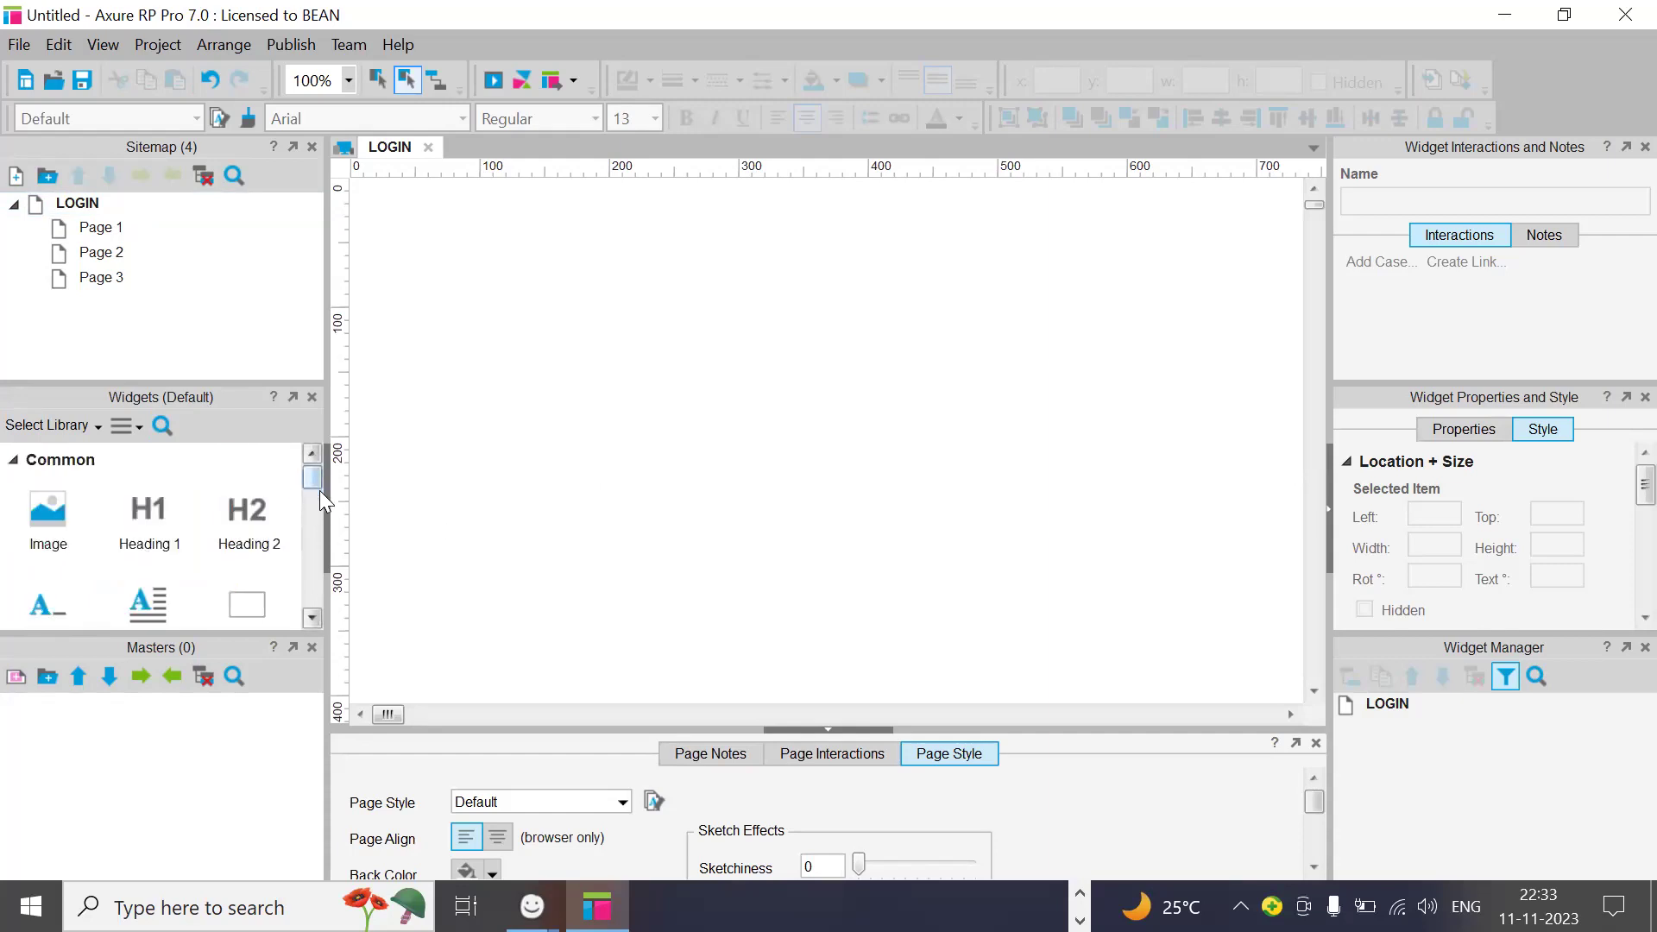
scroll(190, 533, down, 1)
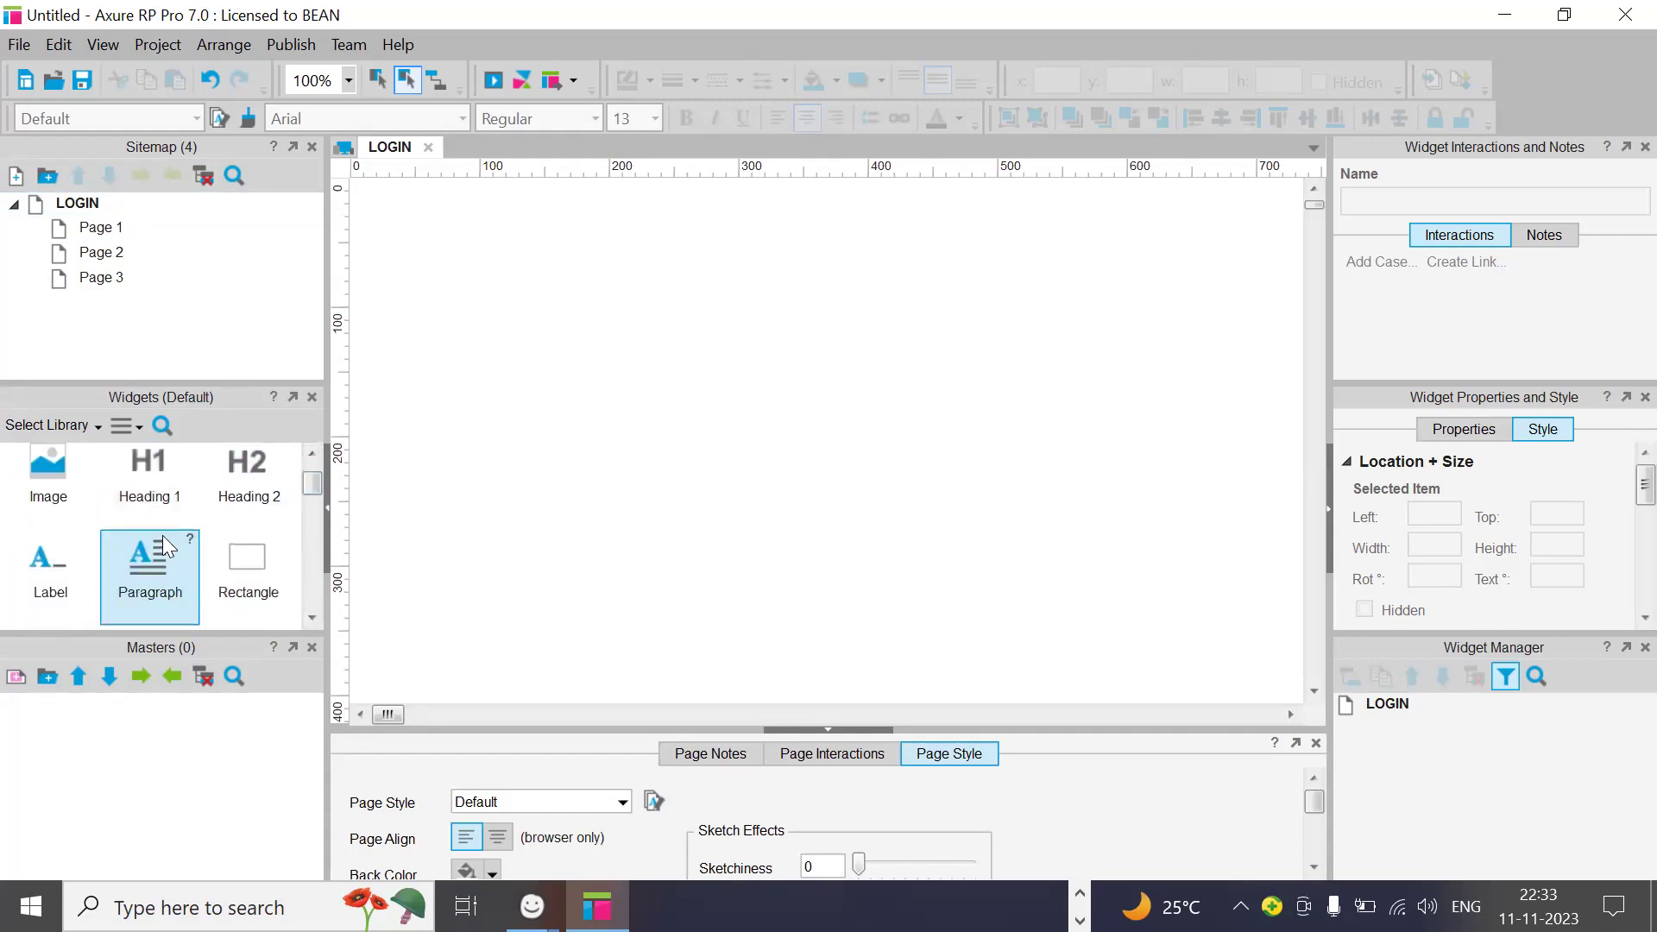
drag(250, 559, 495, 245)
drag(750, 371, 1229, 591)
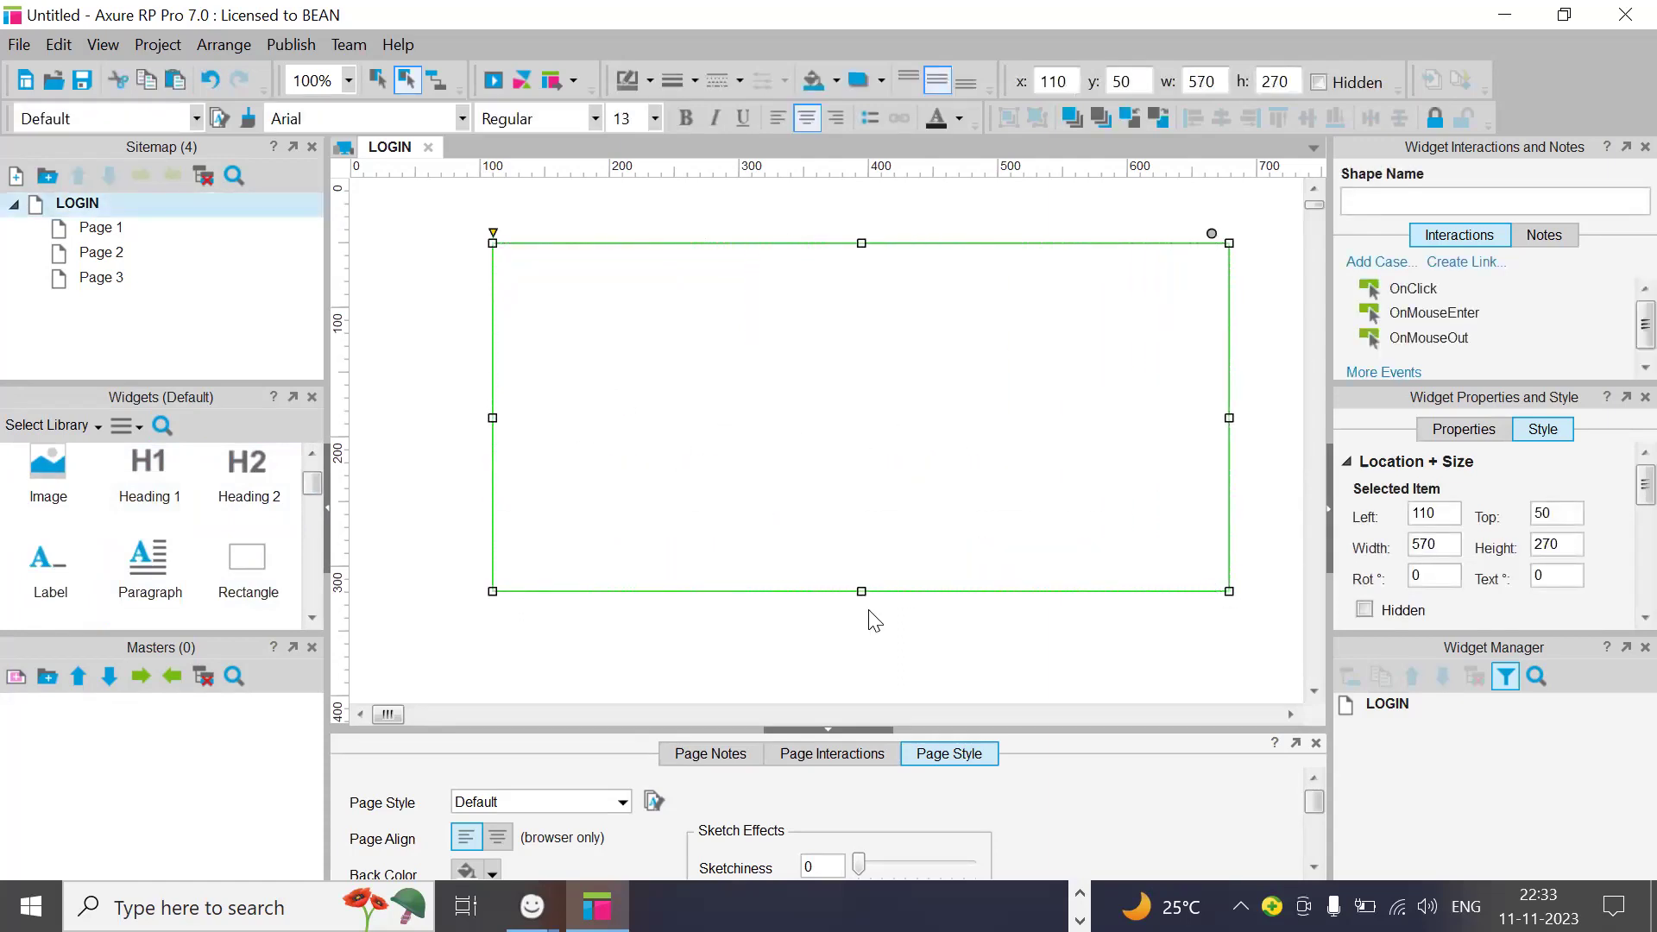
drag(862, 591, 861, 604)
drag(840, 458, 814, 451)
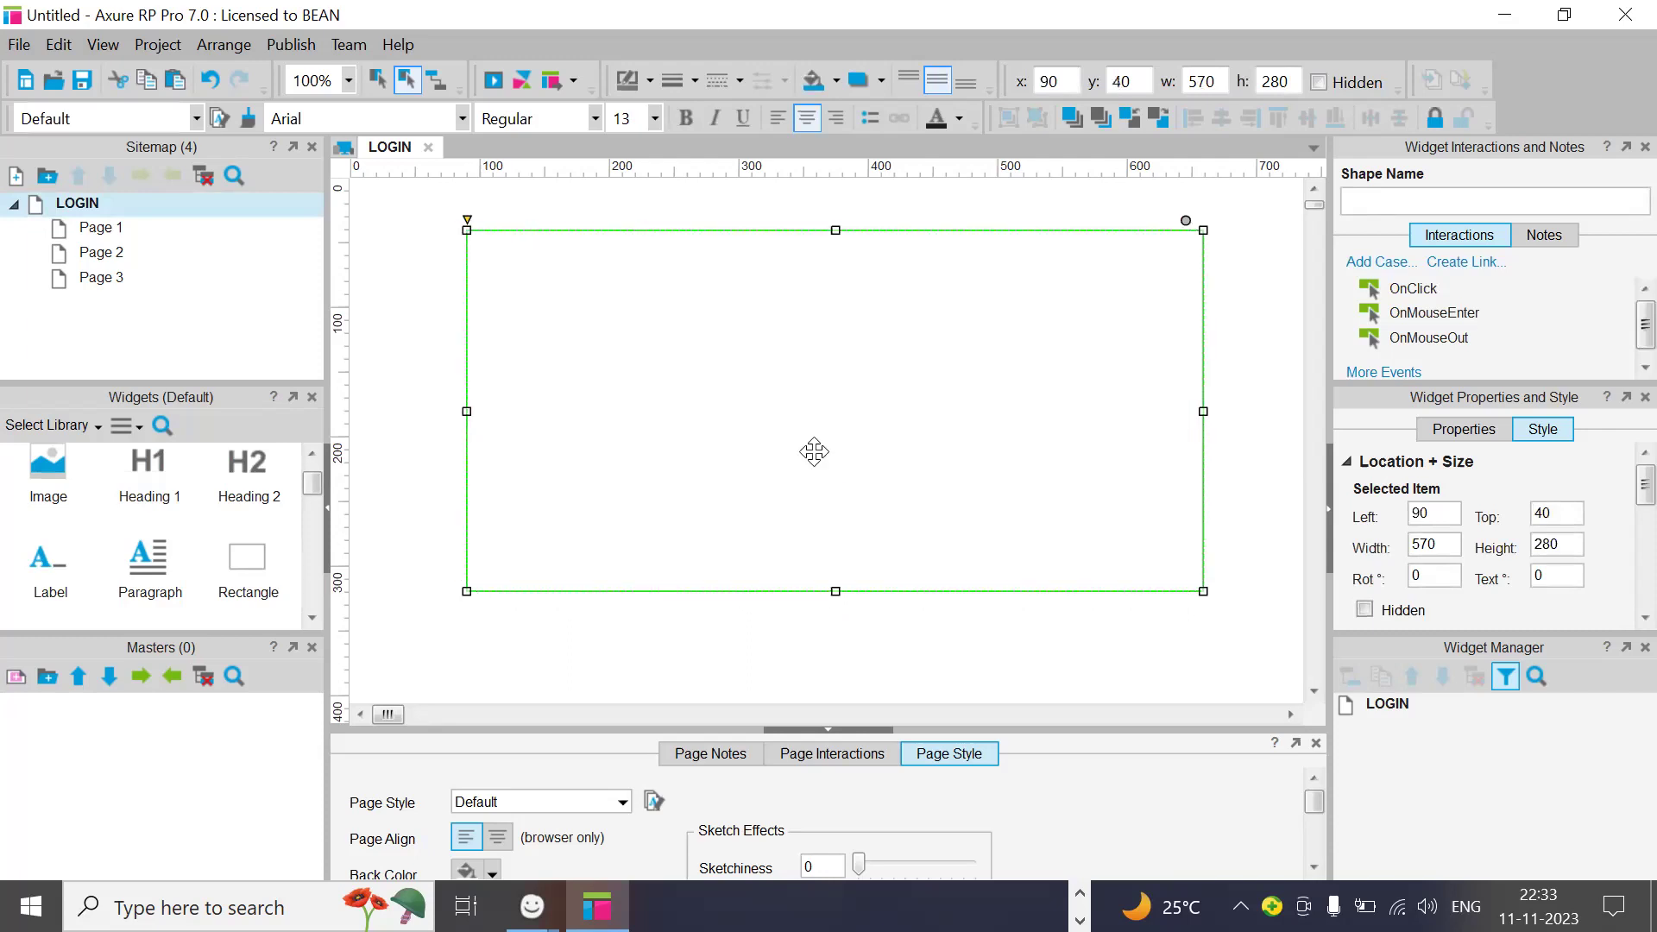
click(1254, 388)
Step: Place a Heading 1 widget near the frame's upper edge, at about x 298, y 50, reading LOGIN PAGE
scroll(258, 527, up, 1)
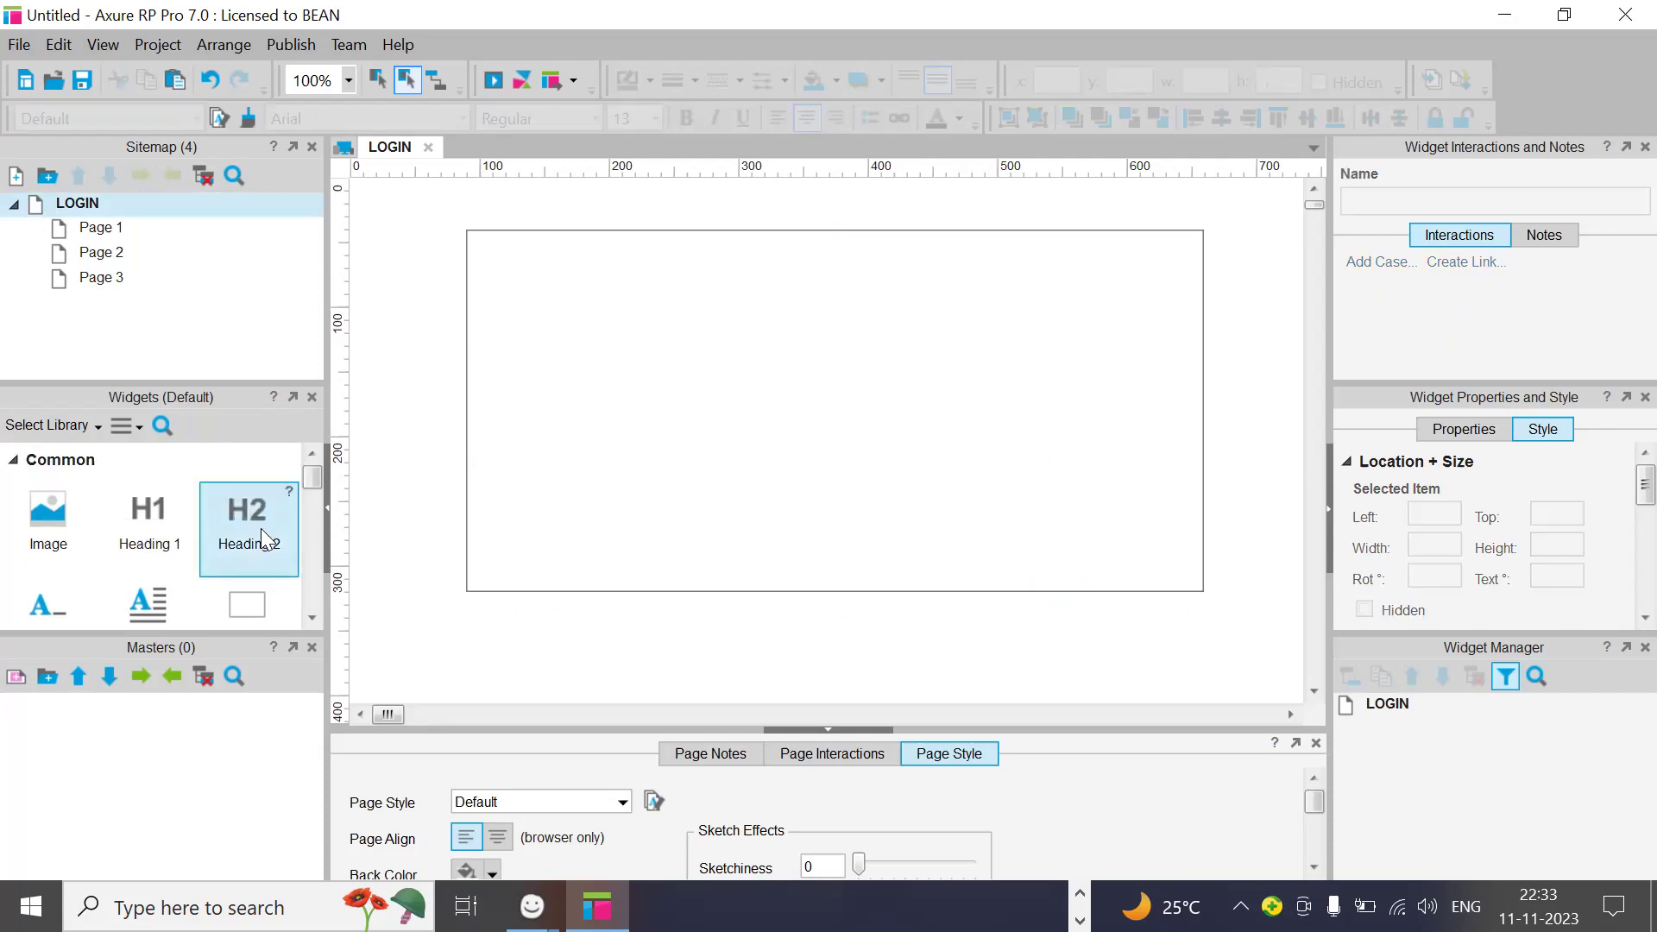
drag(157, 512, 737, 244)
double_click(874, 274)
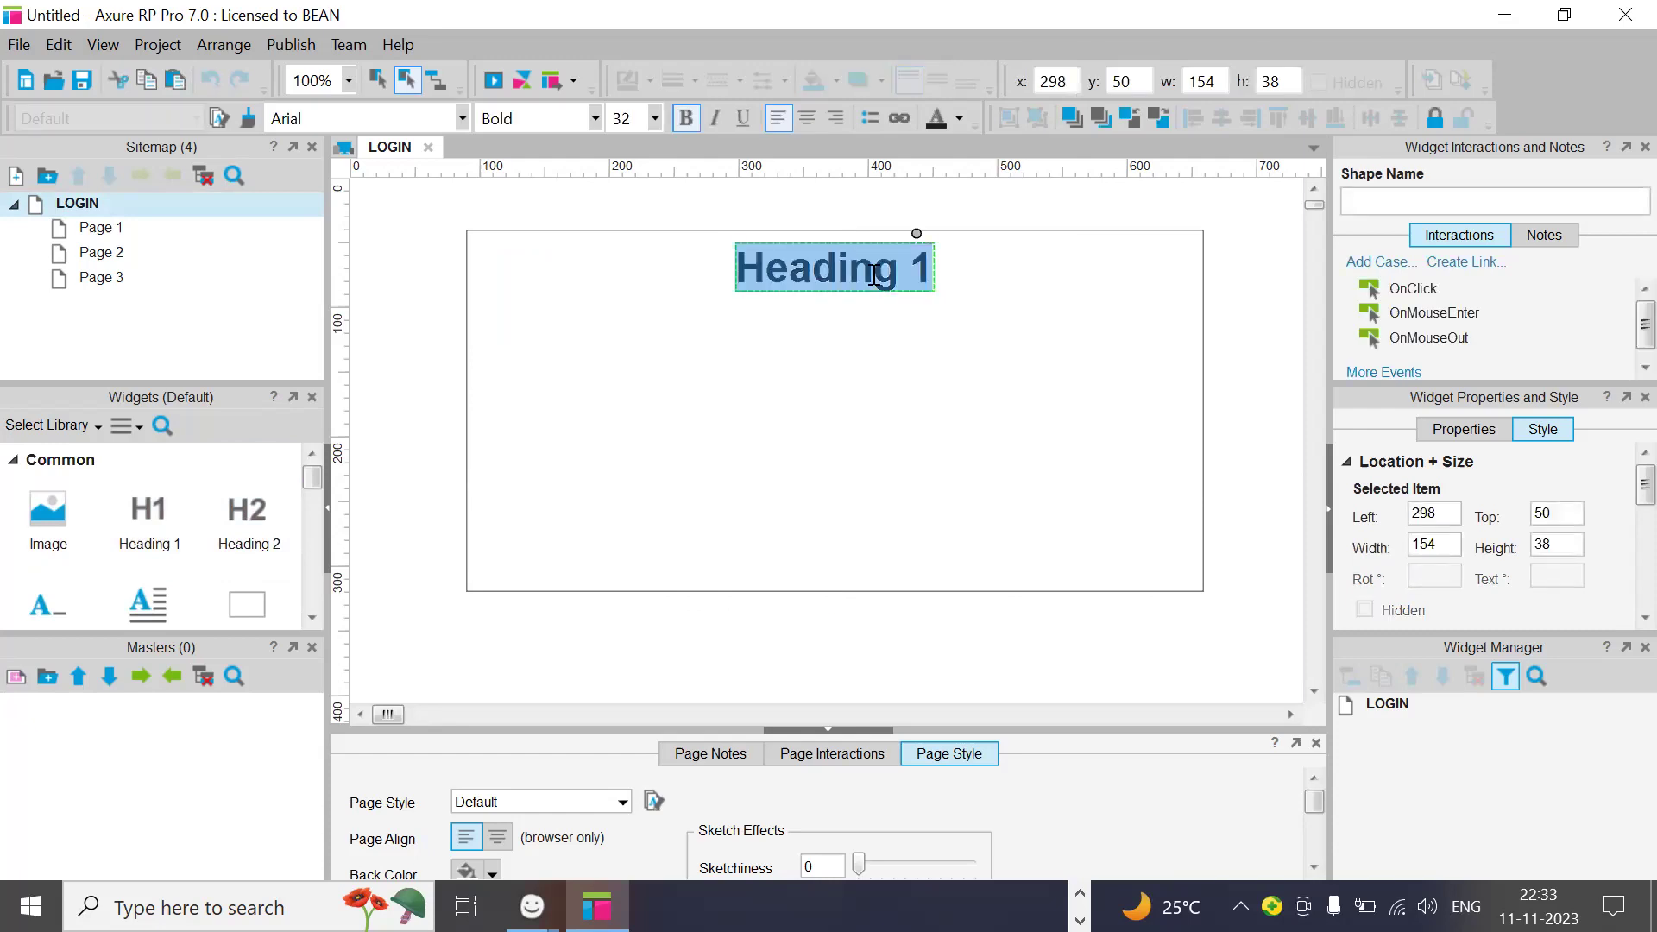
text(LOGIN PAGE)
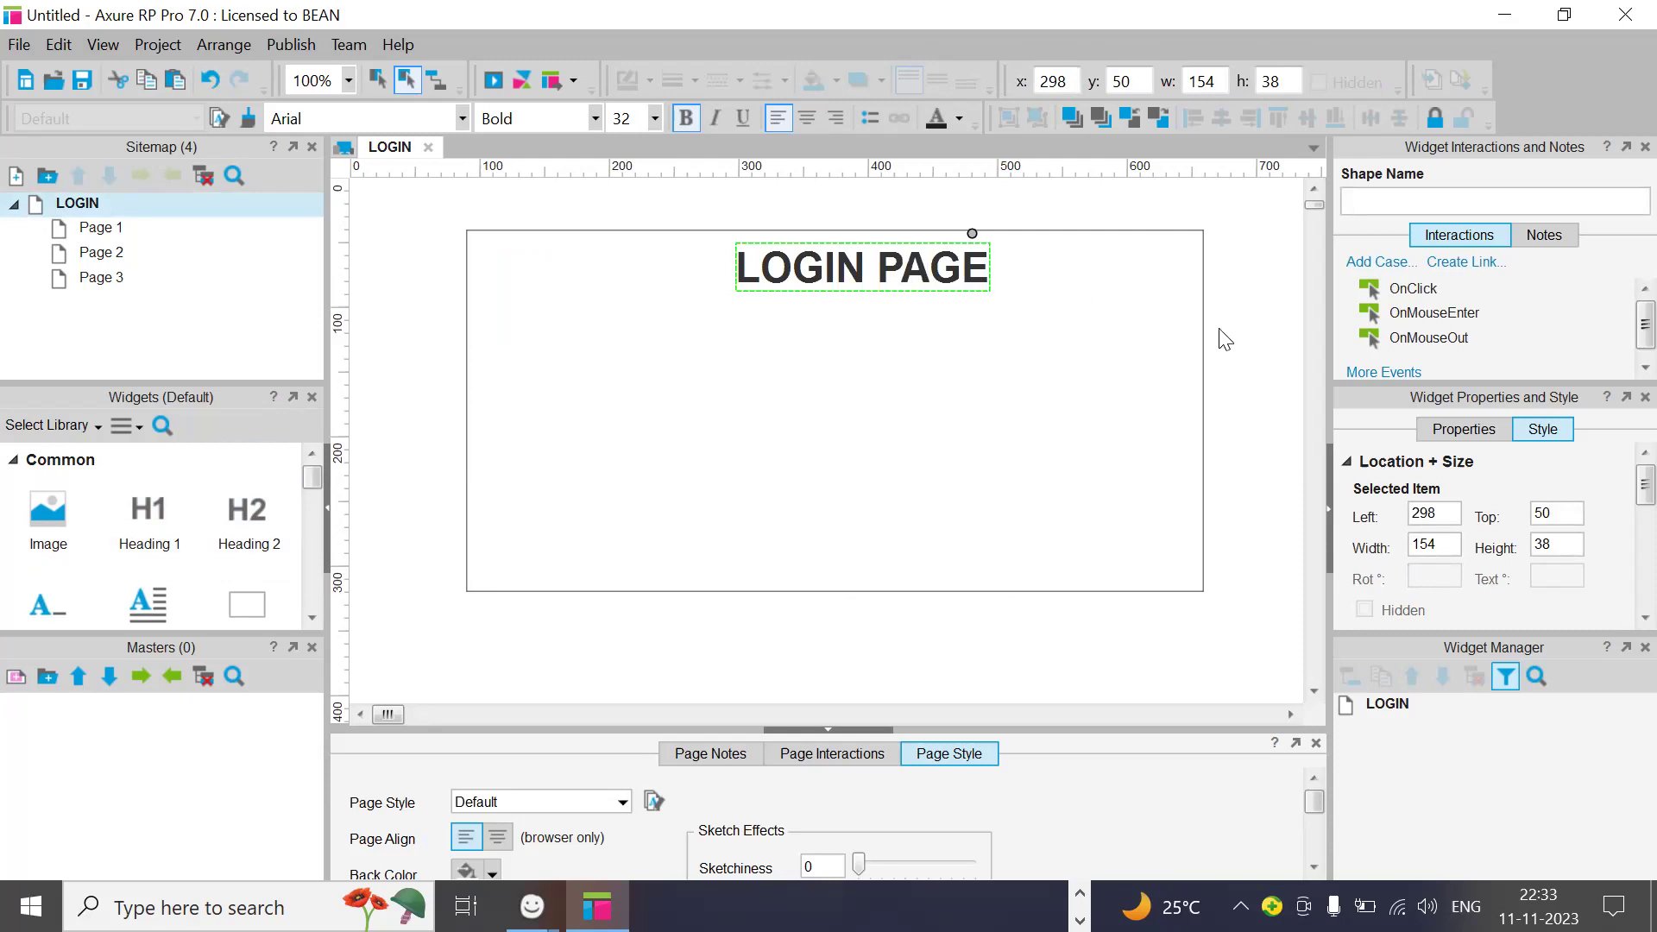
click(1239, 332)
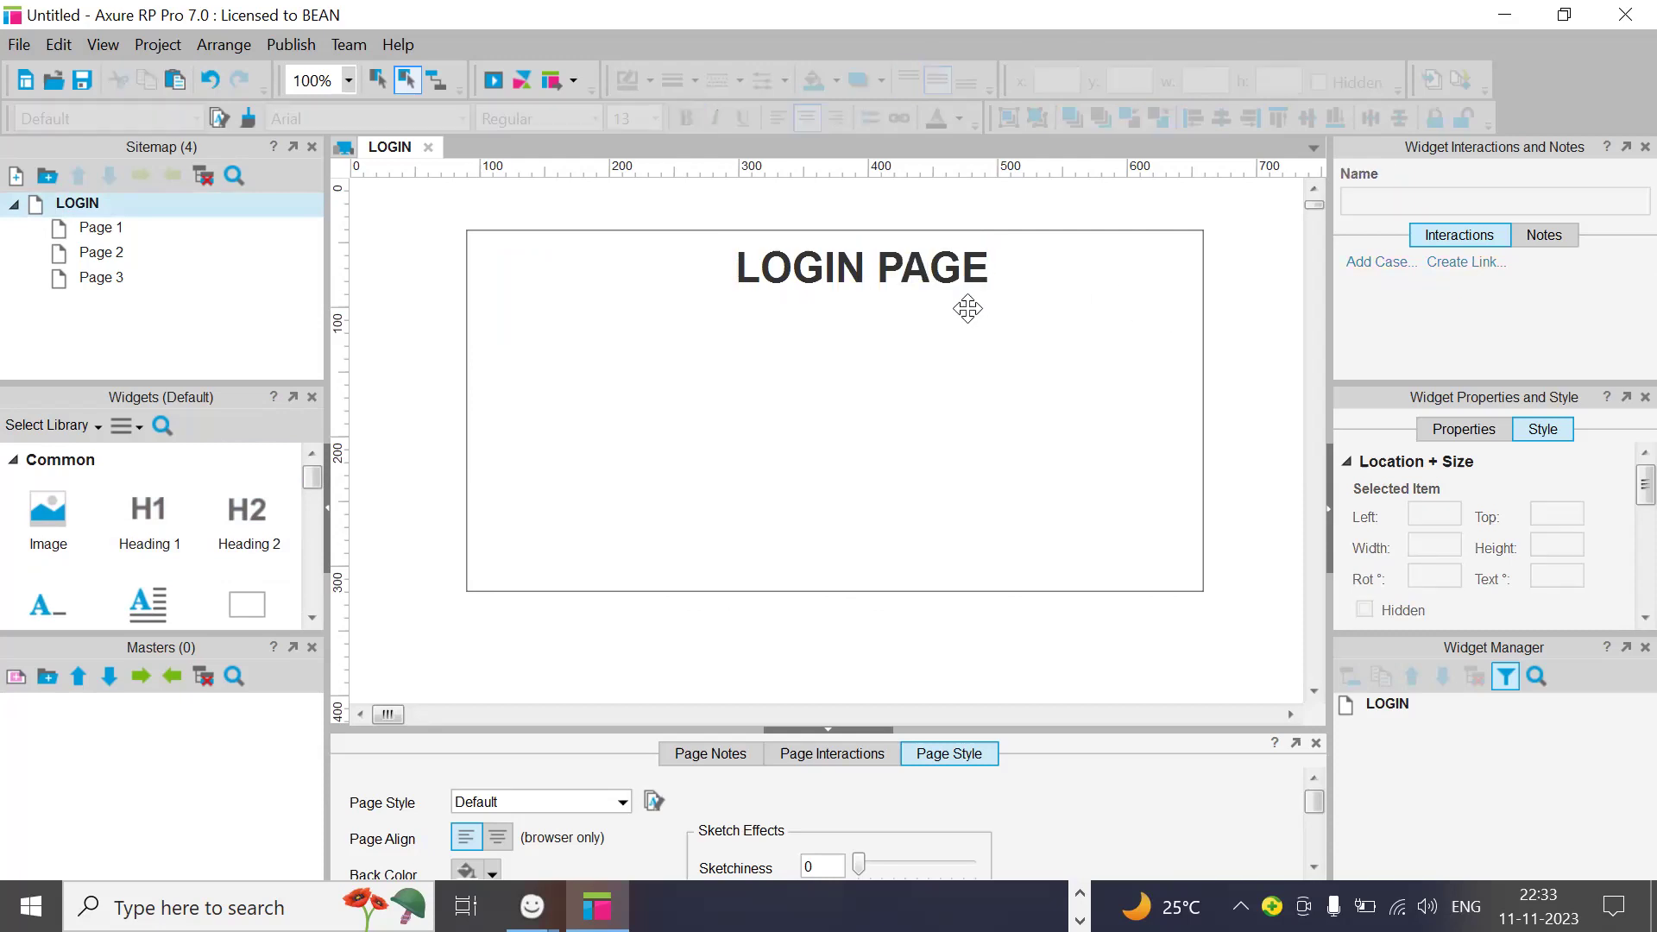
click(645, 313)
click(644, 626)
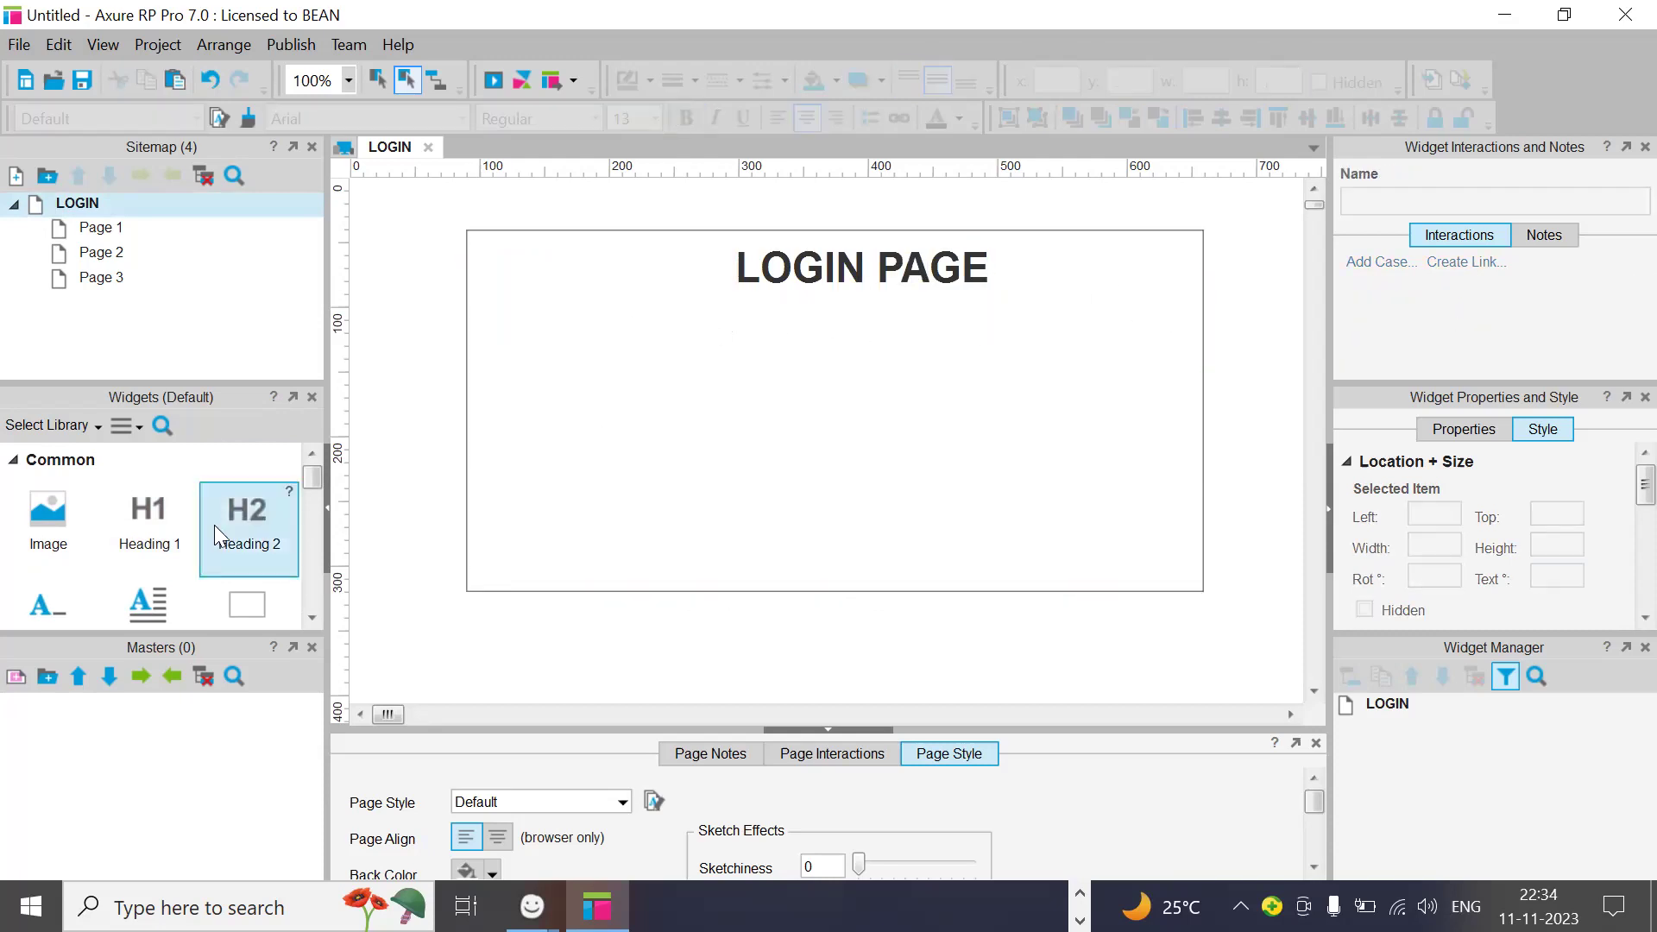
Step: Add a label reading User Id inside the frame, below the heading at about x 137, y 134
scroll(214, 524, down, 1)
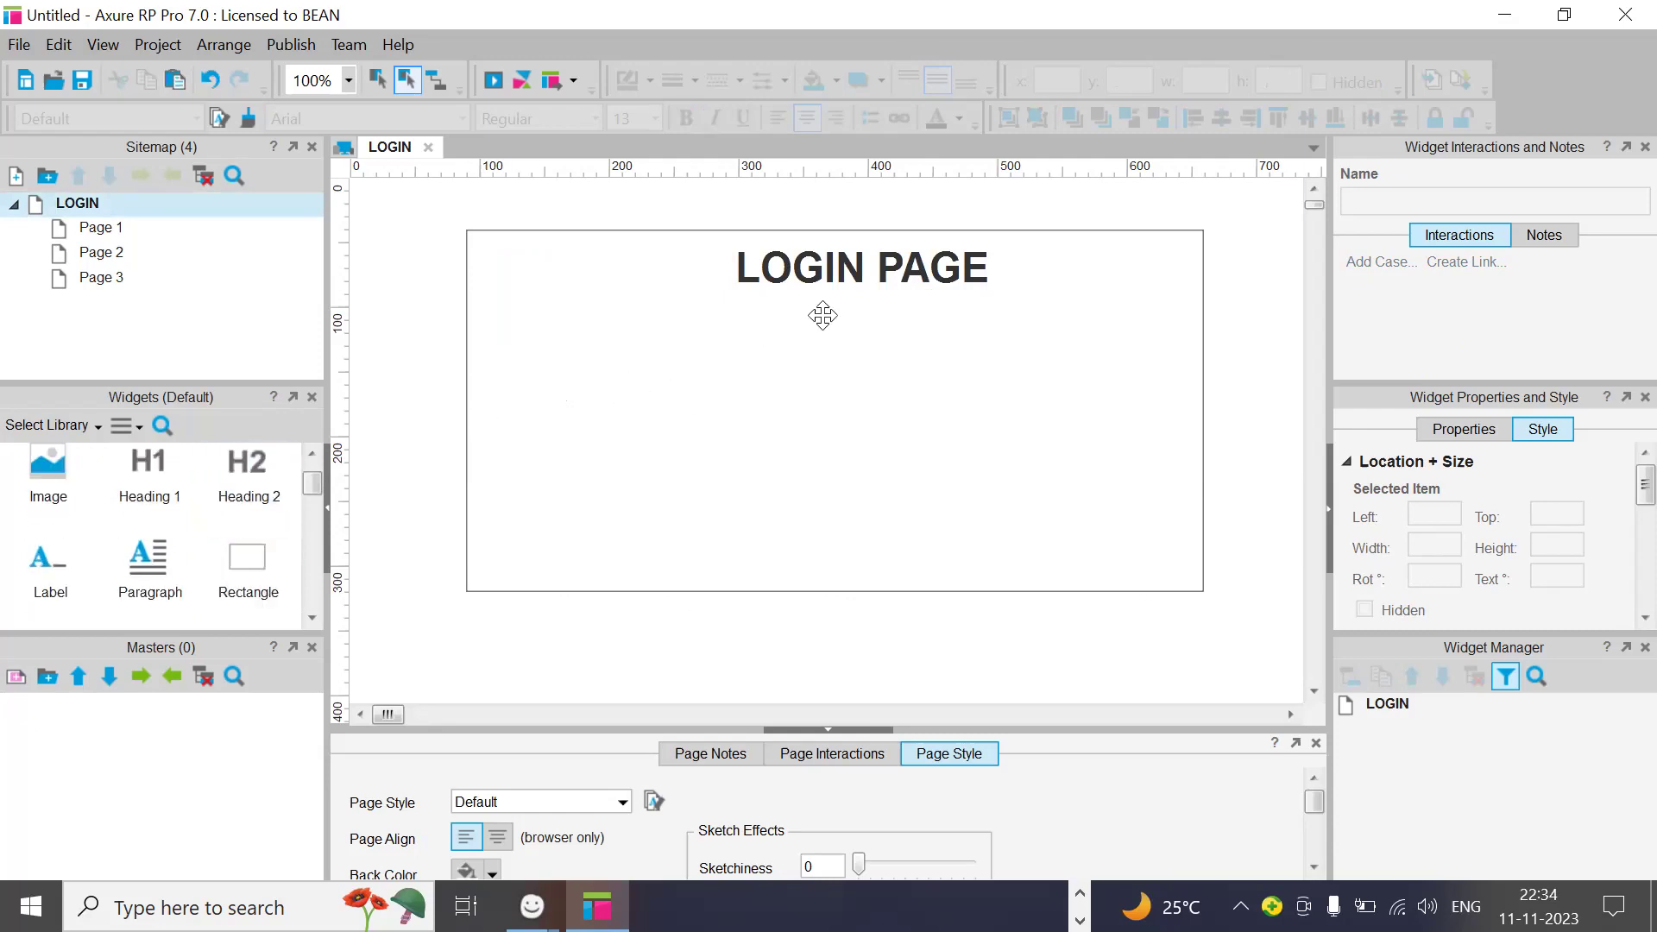
scroll(140, 523, down, 1)
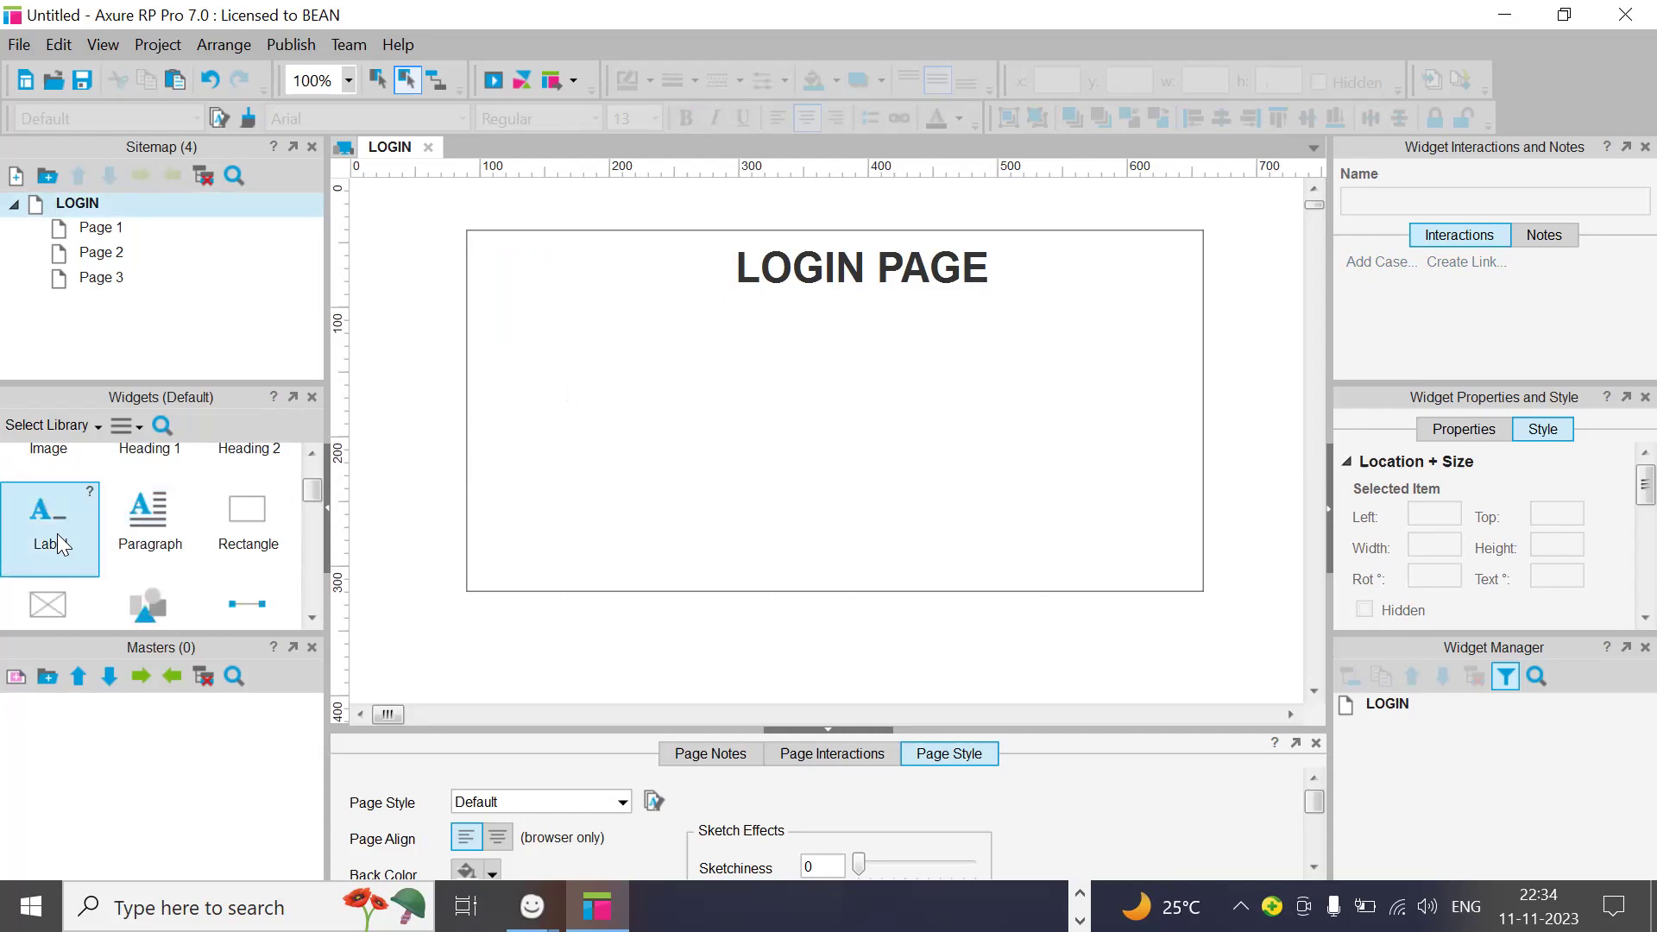
drag(60, 544, 529, 352)
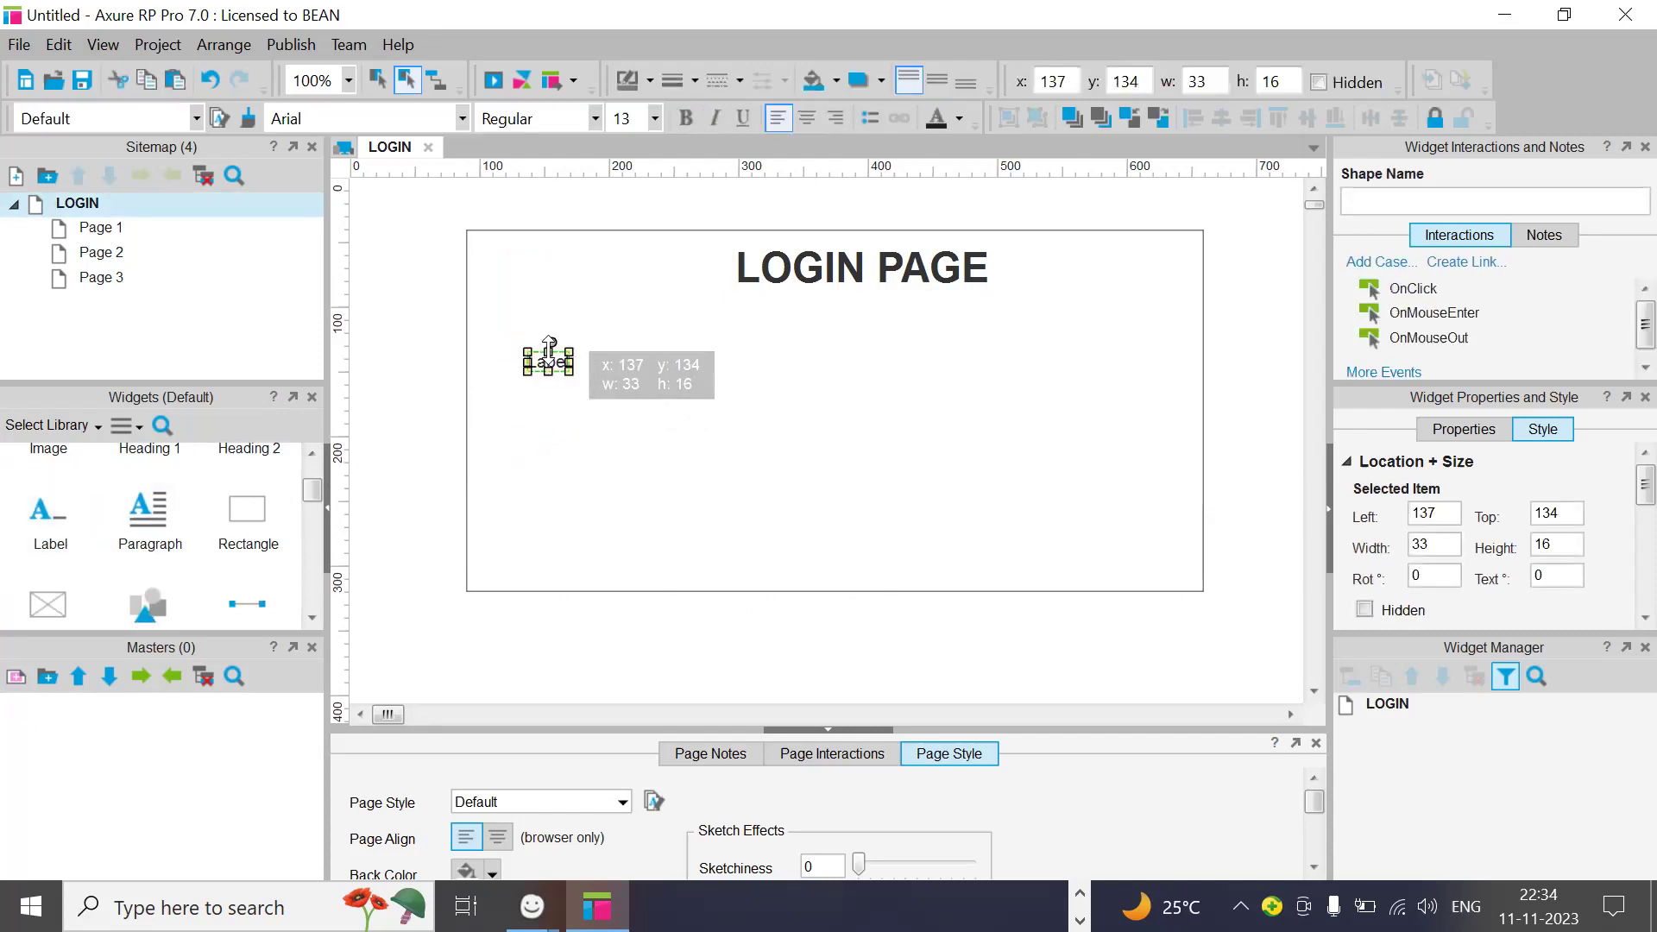
double_click(550, 360)
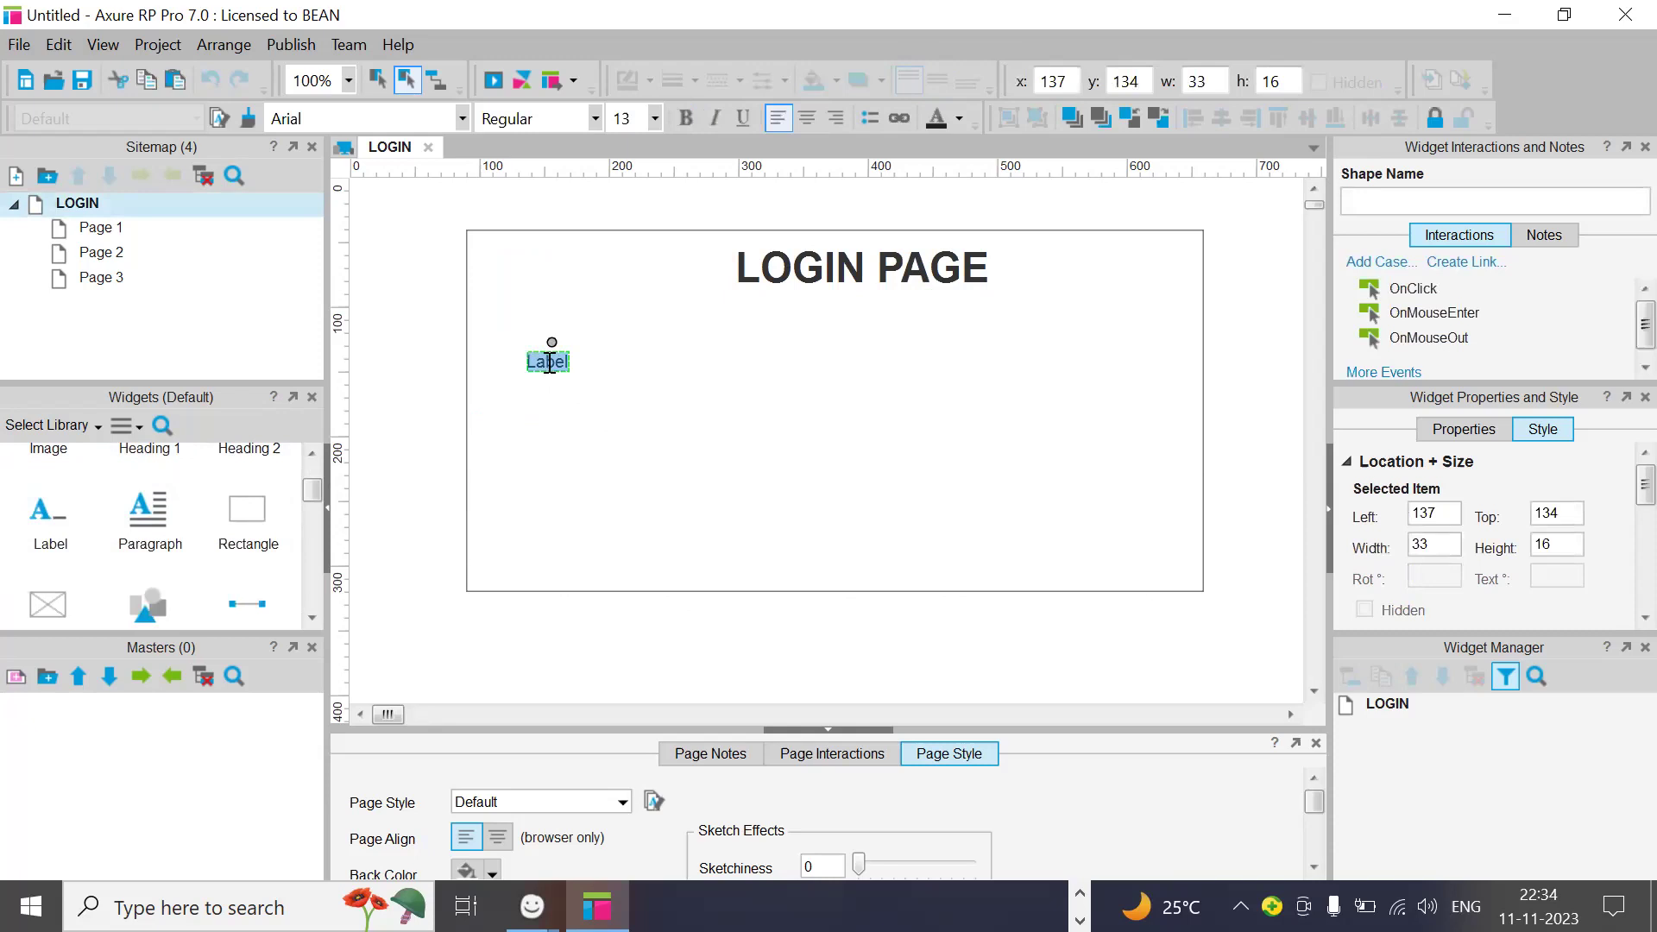
text(User Id)
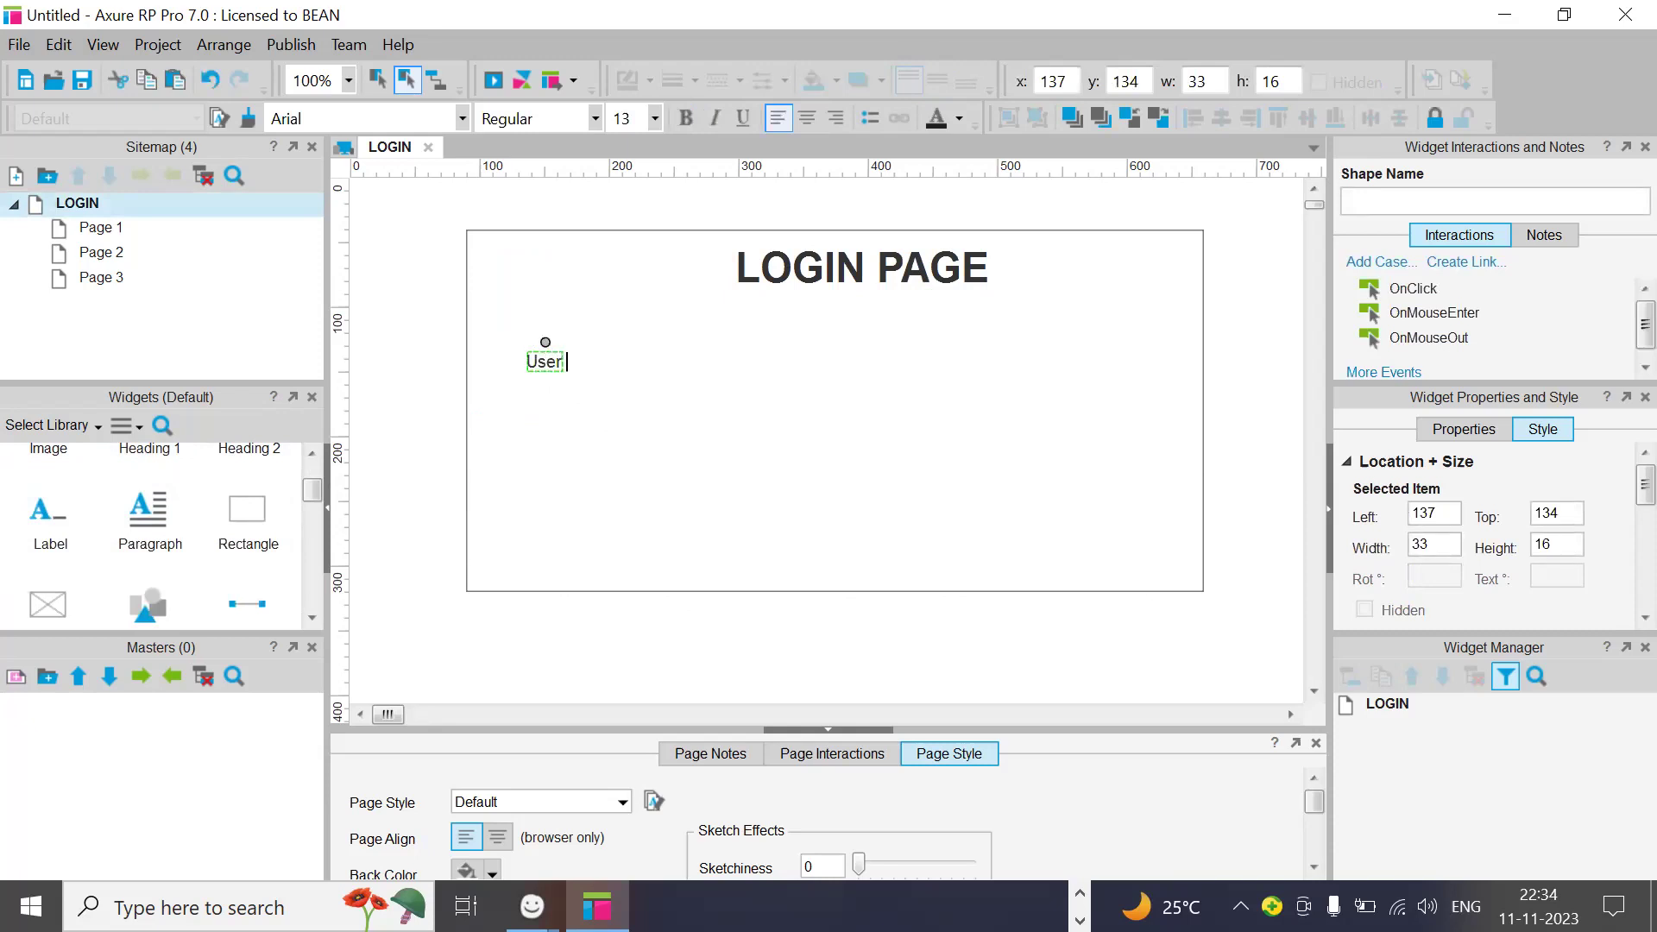
click(562, 435)
Step: Duplicate the User Id label directly below it at about y 172 and change the copy's text to Pwd
click(573, 359)
drag(573, 359, 570, 416)
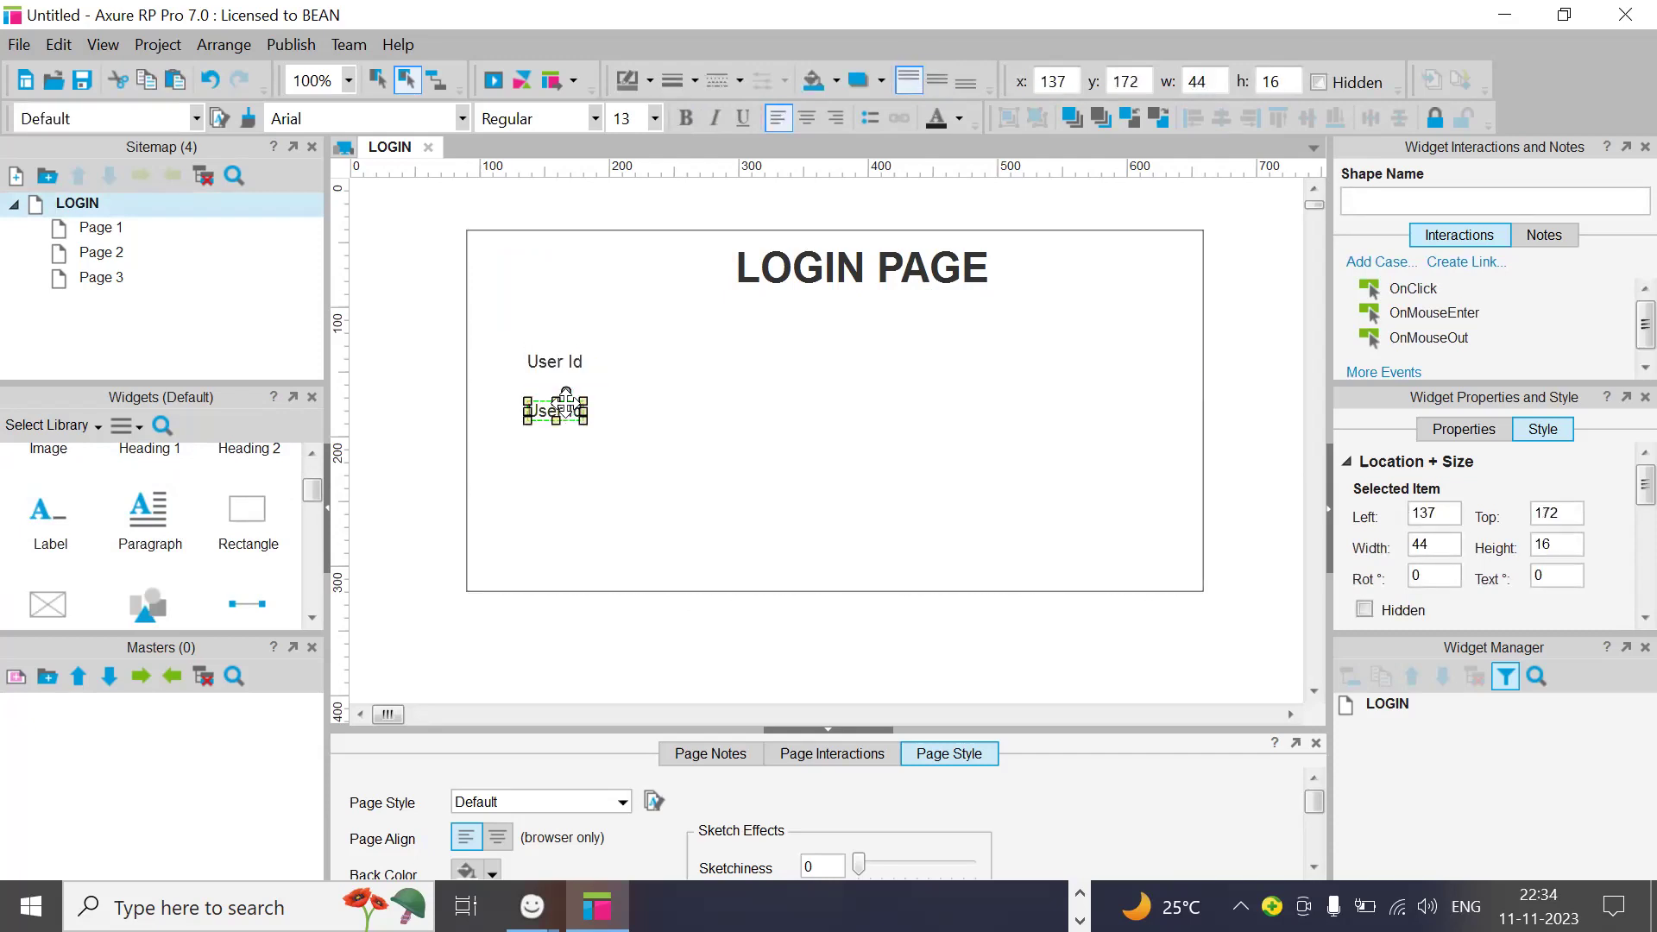
double_click(568, 405)
text(Pwd)
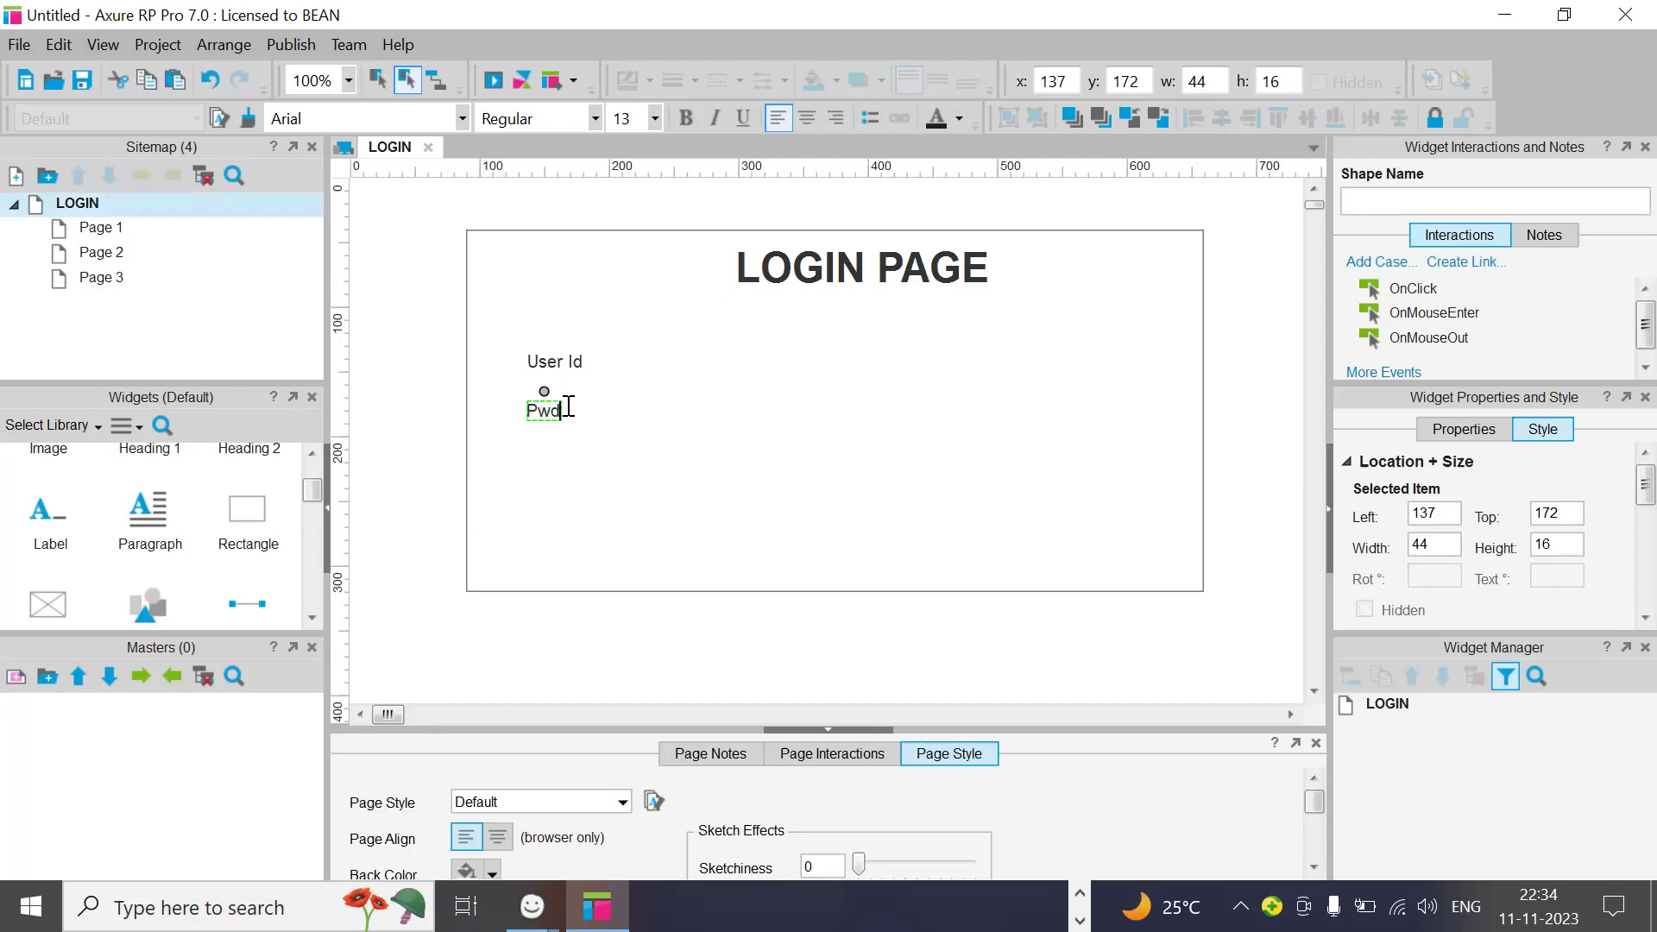
click(643, 637)
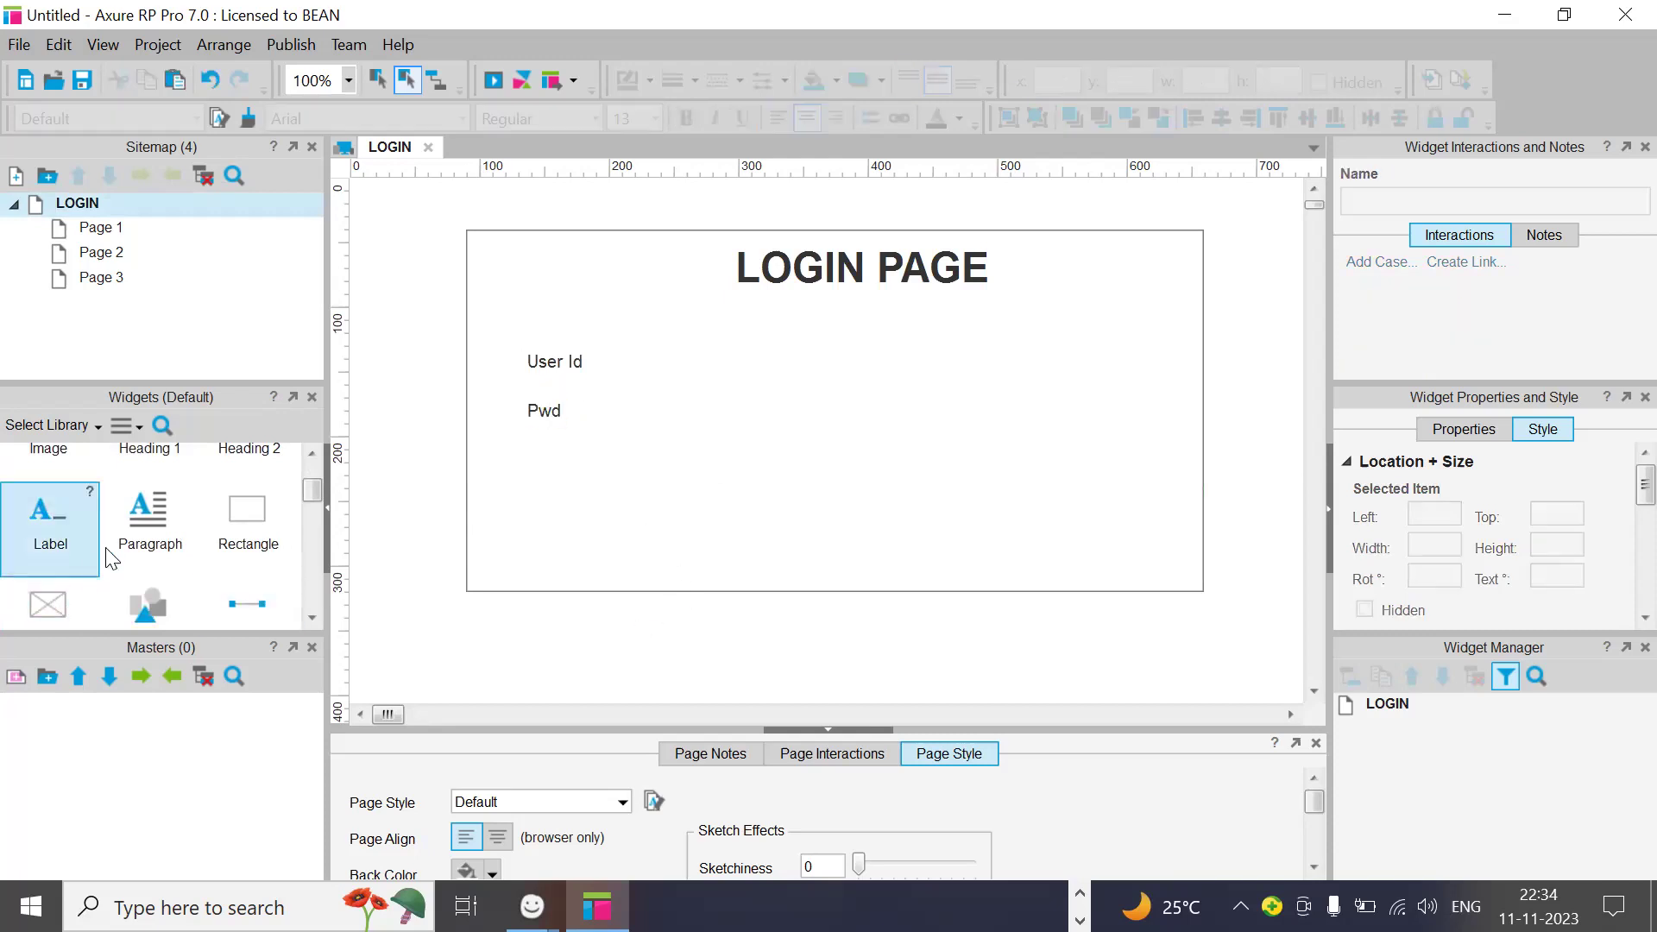
Step: Place a text field beside the User Id label and duplicate it beside the Pwd label
scroll(129, 527, down, 2)
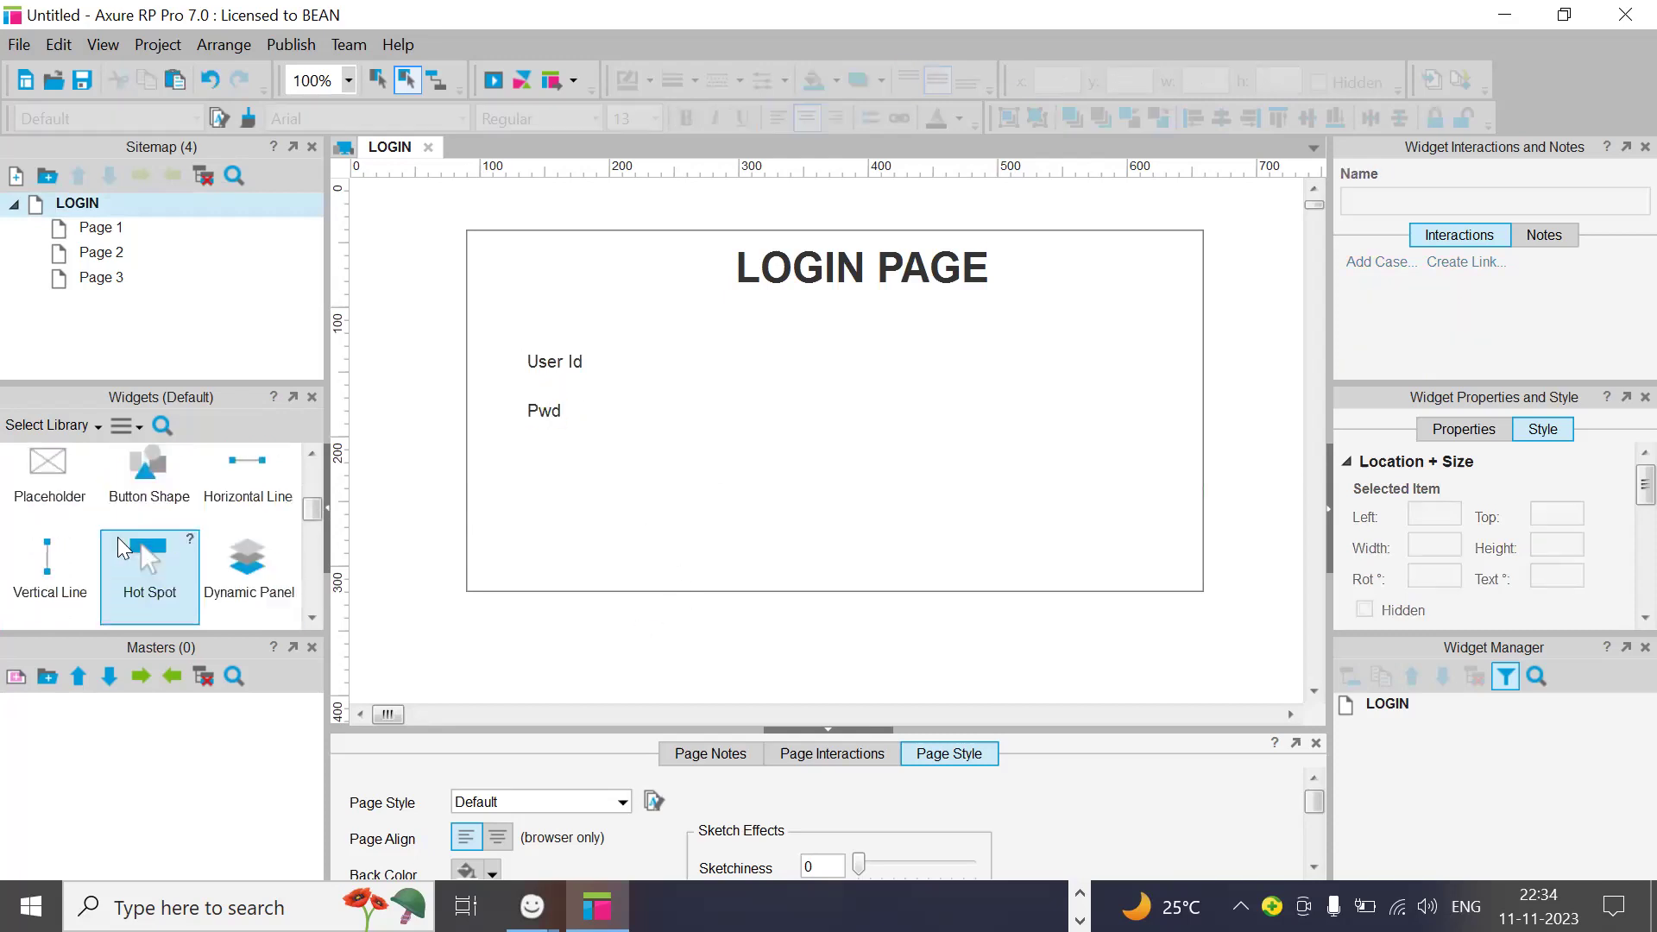
scroll(121, 535, down, 4)
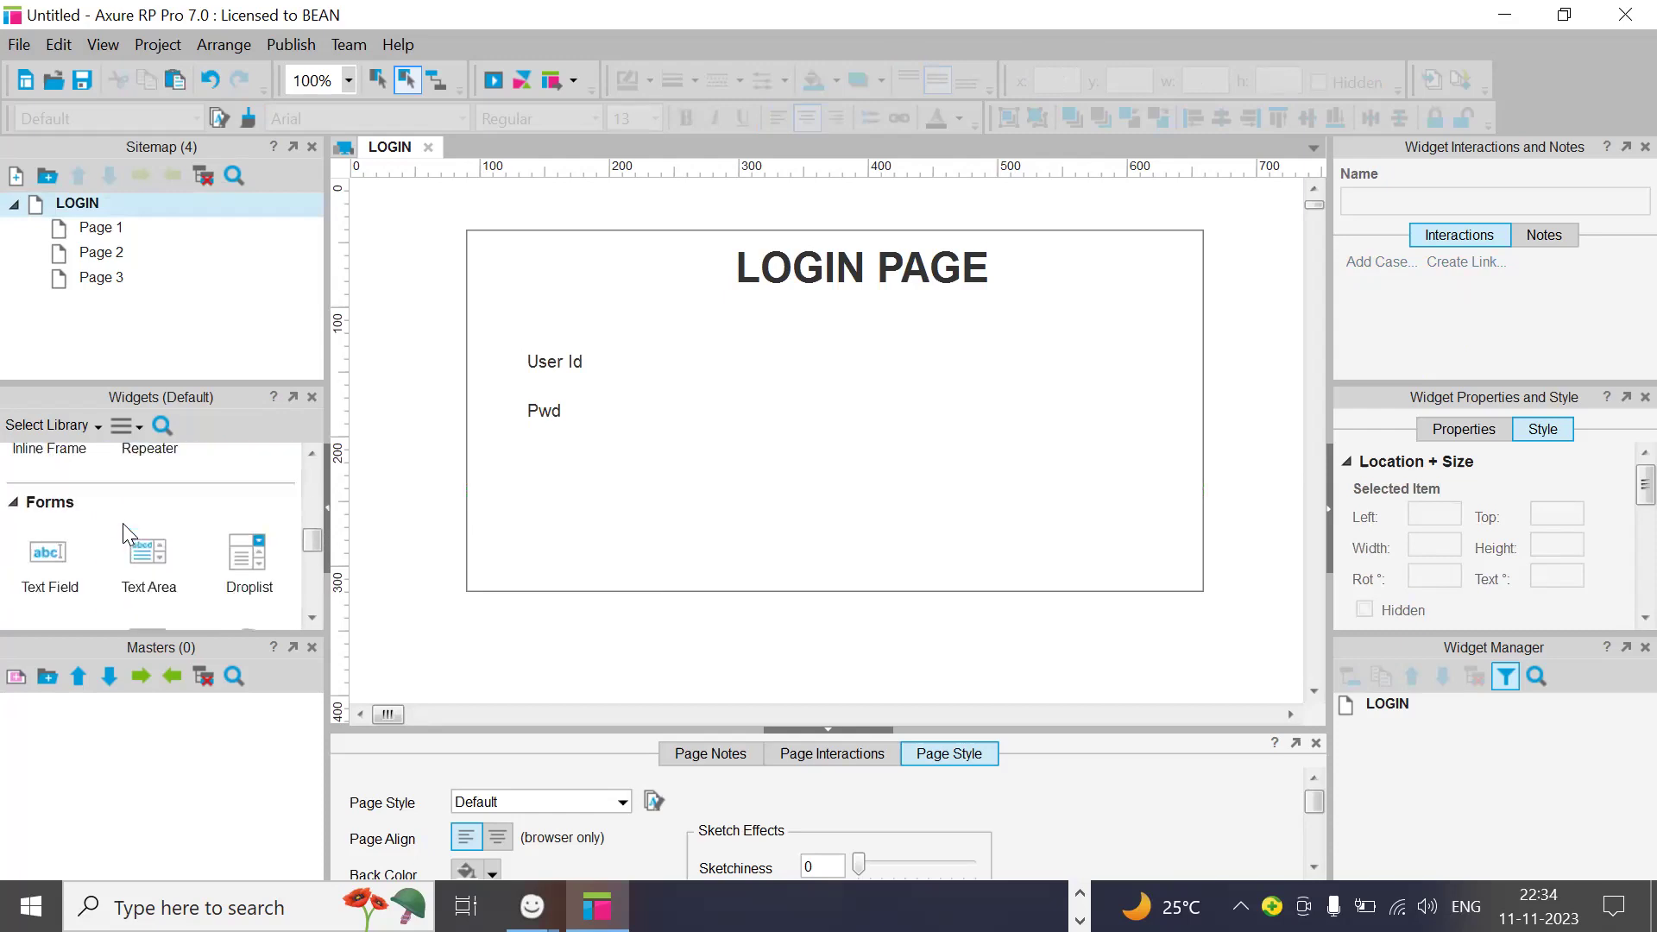
scroll(122, 523, up, 1)
scroll(155, 509, down, 1)
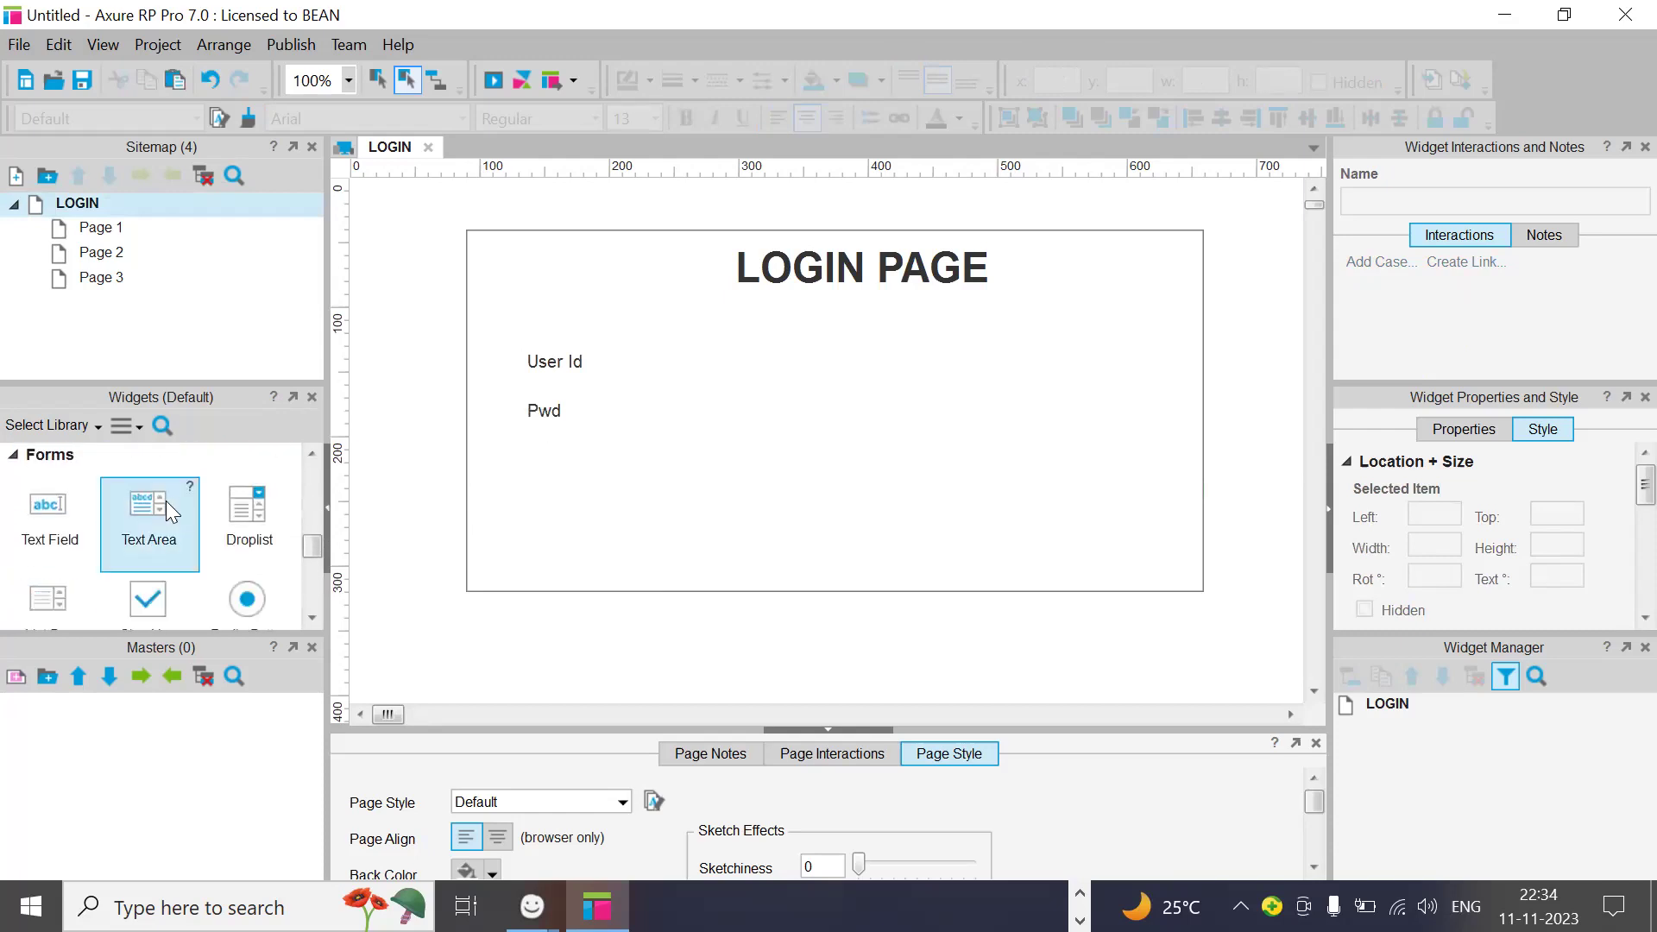
drag(50, 523, 638, 347)
click(751, 450)
click(769, 369)
drag(769, 356, 768, 416)
click(857, 662)
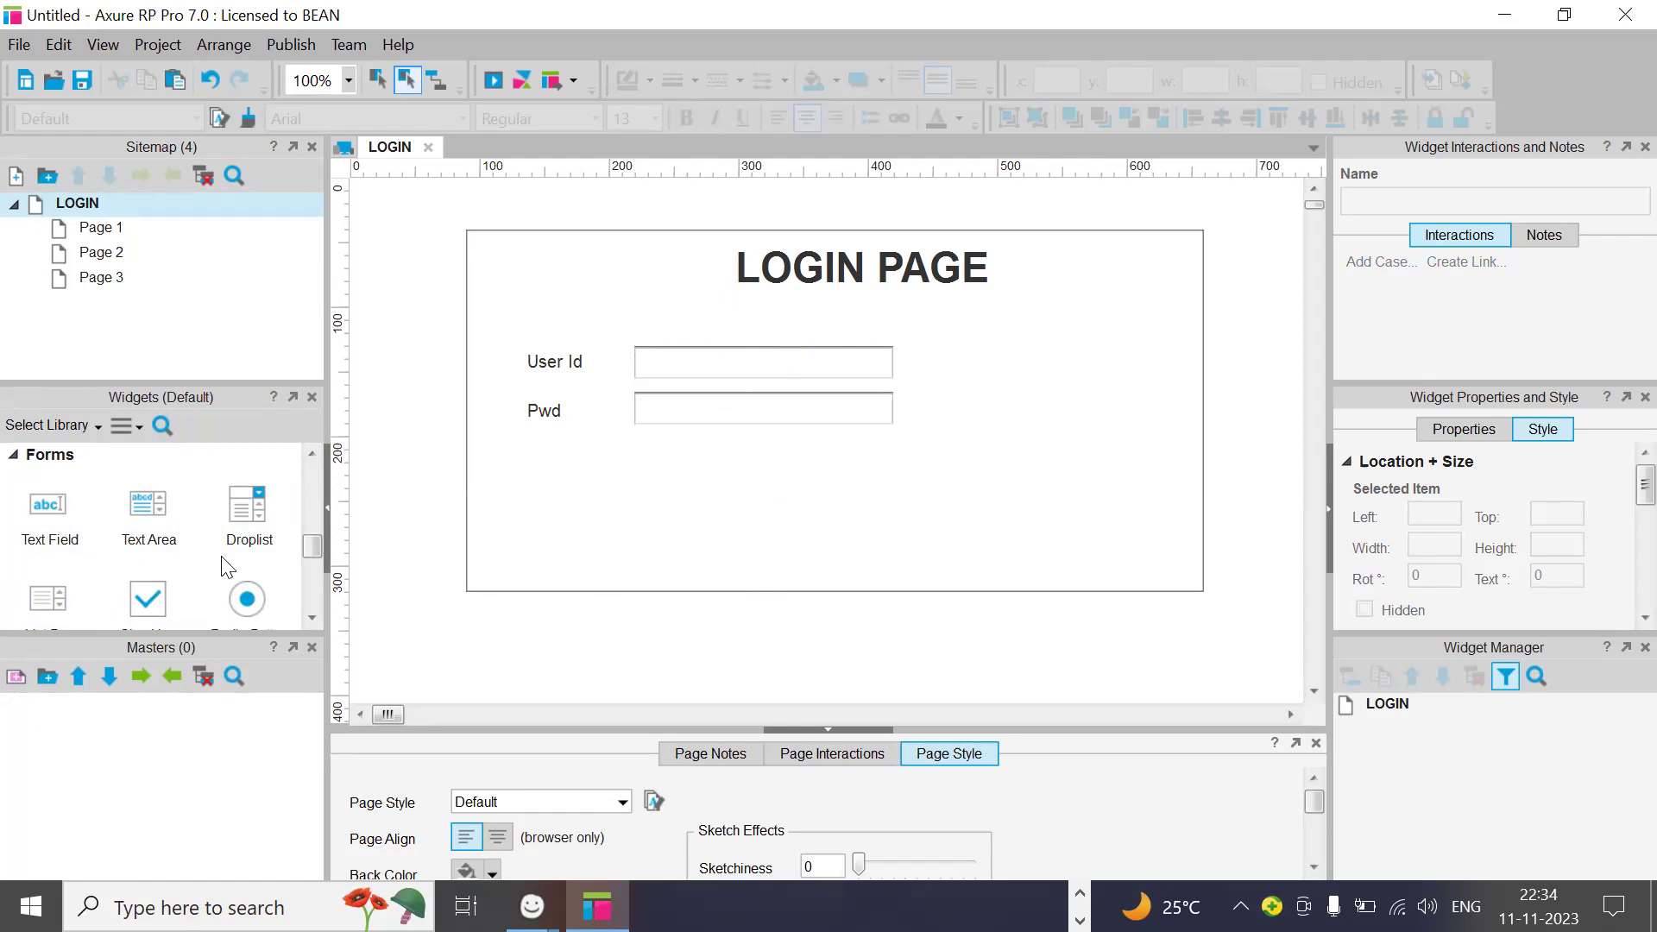
Step: Add an HTML Button widget inside the login frame, below the two text fields
scroll(160, 513, down, 4)
scroll(142, 527, up, 2)
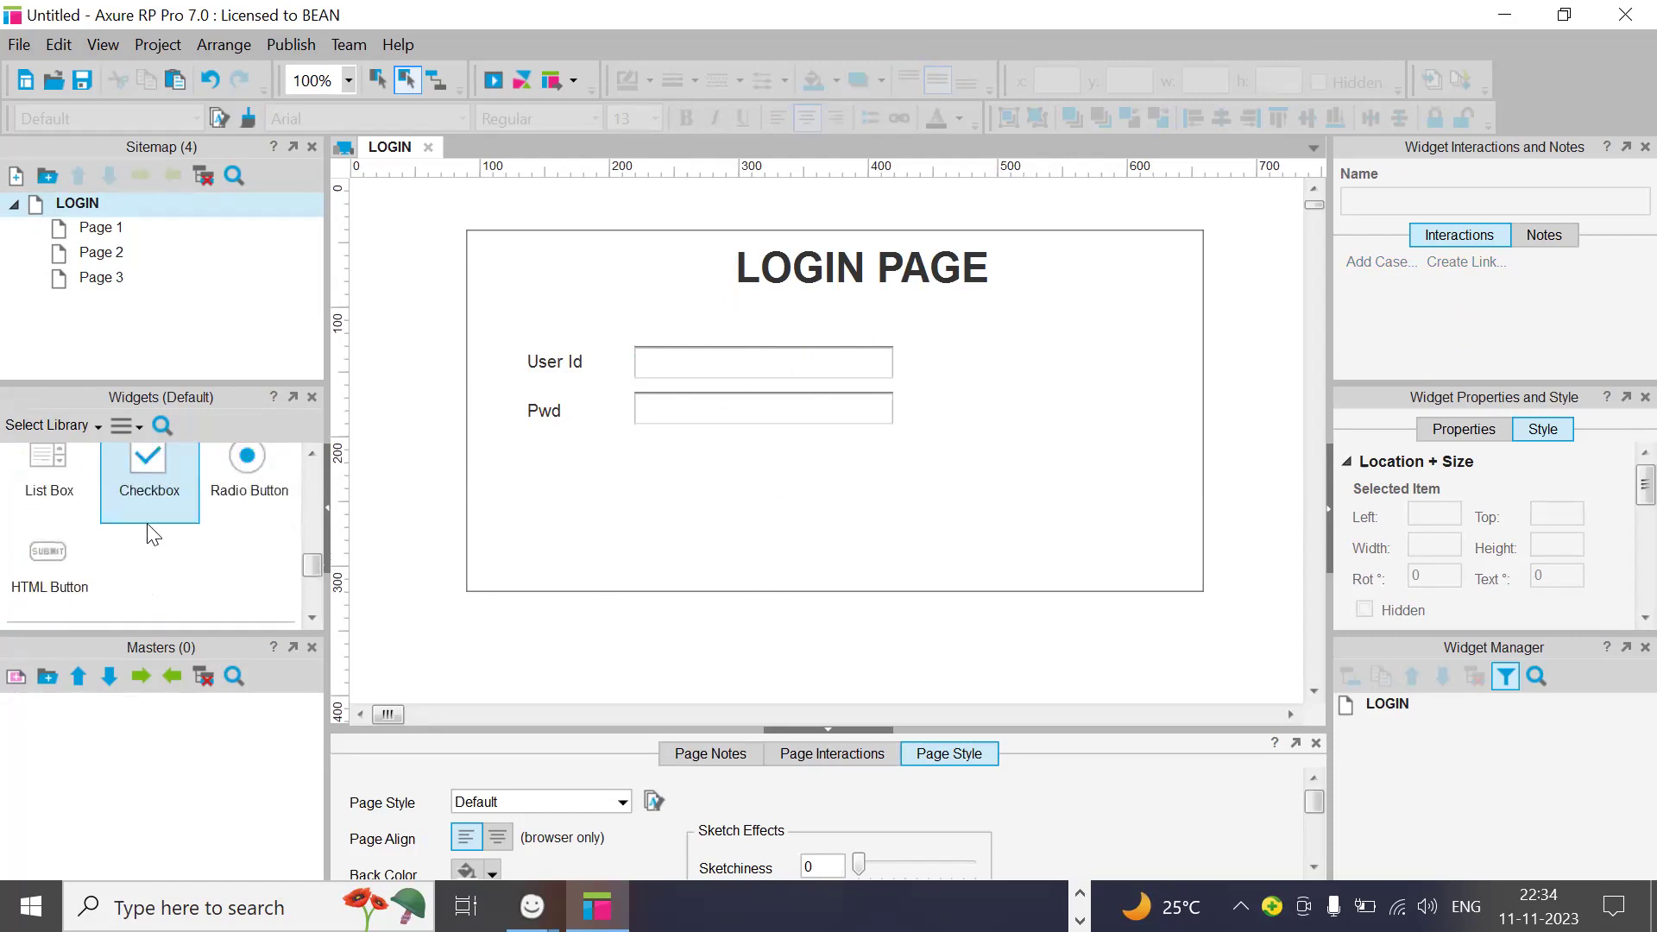
drag(39, 549, 805, 510)
click(935, 625)
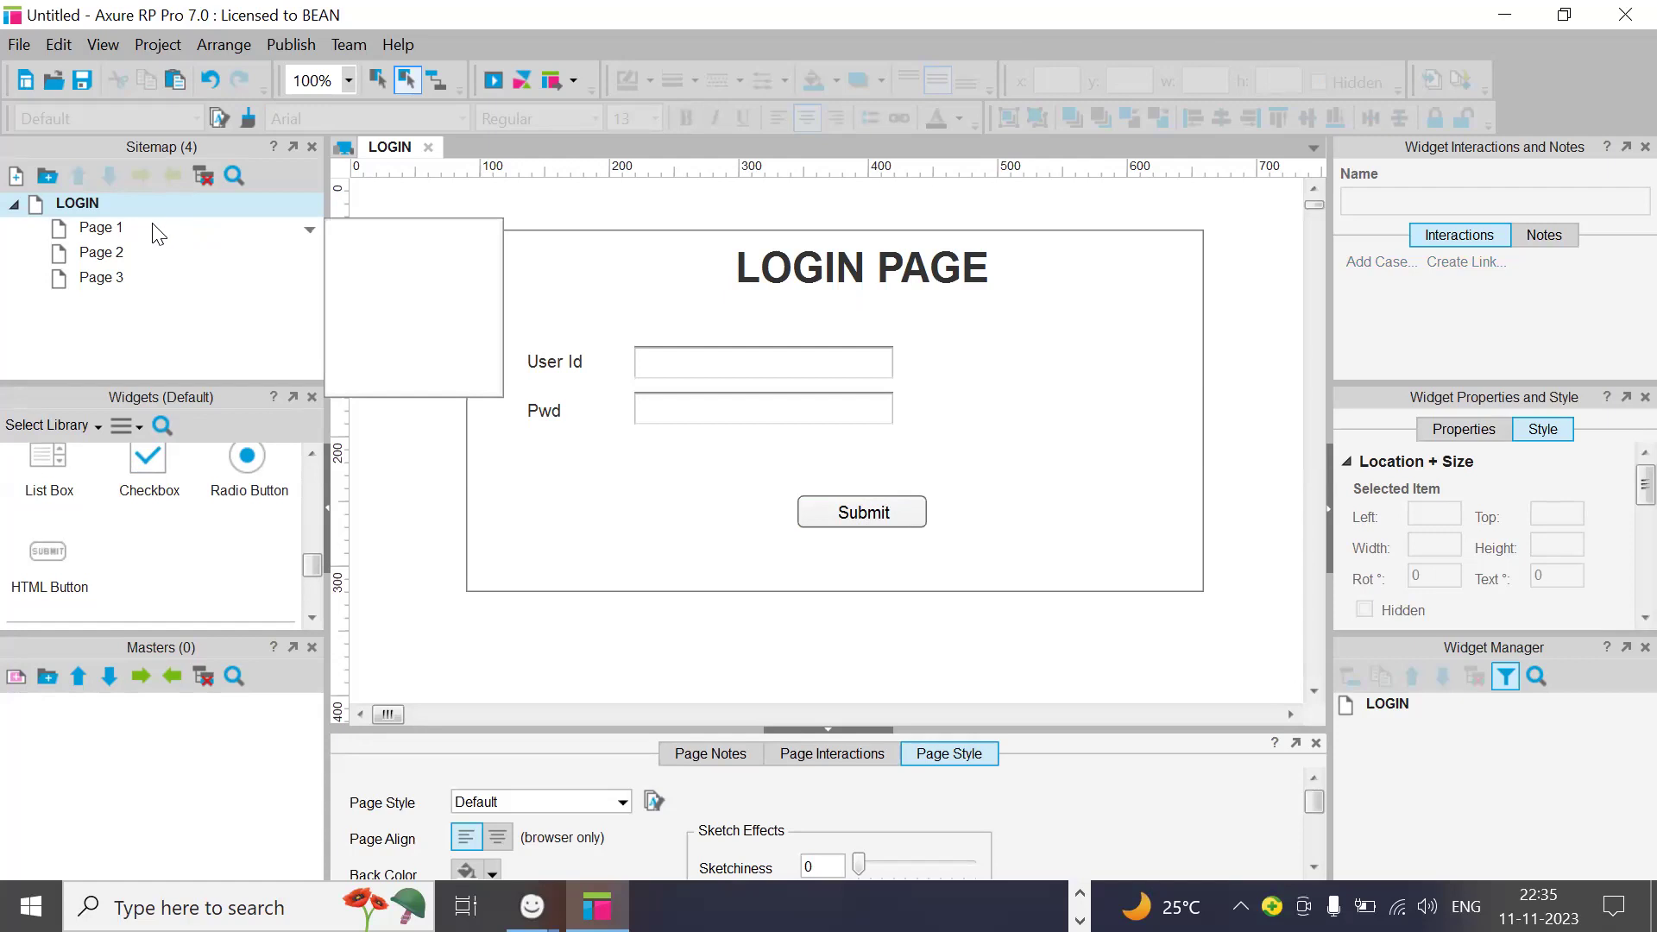
Step: Open Page 1 from the sitemap and rename it Home Page
click(195, 228)
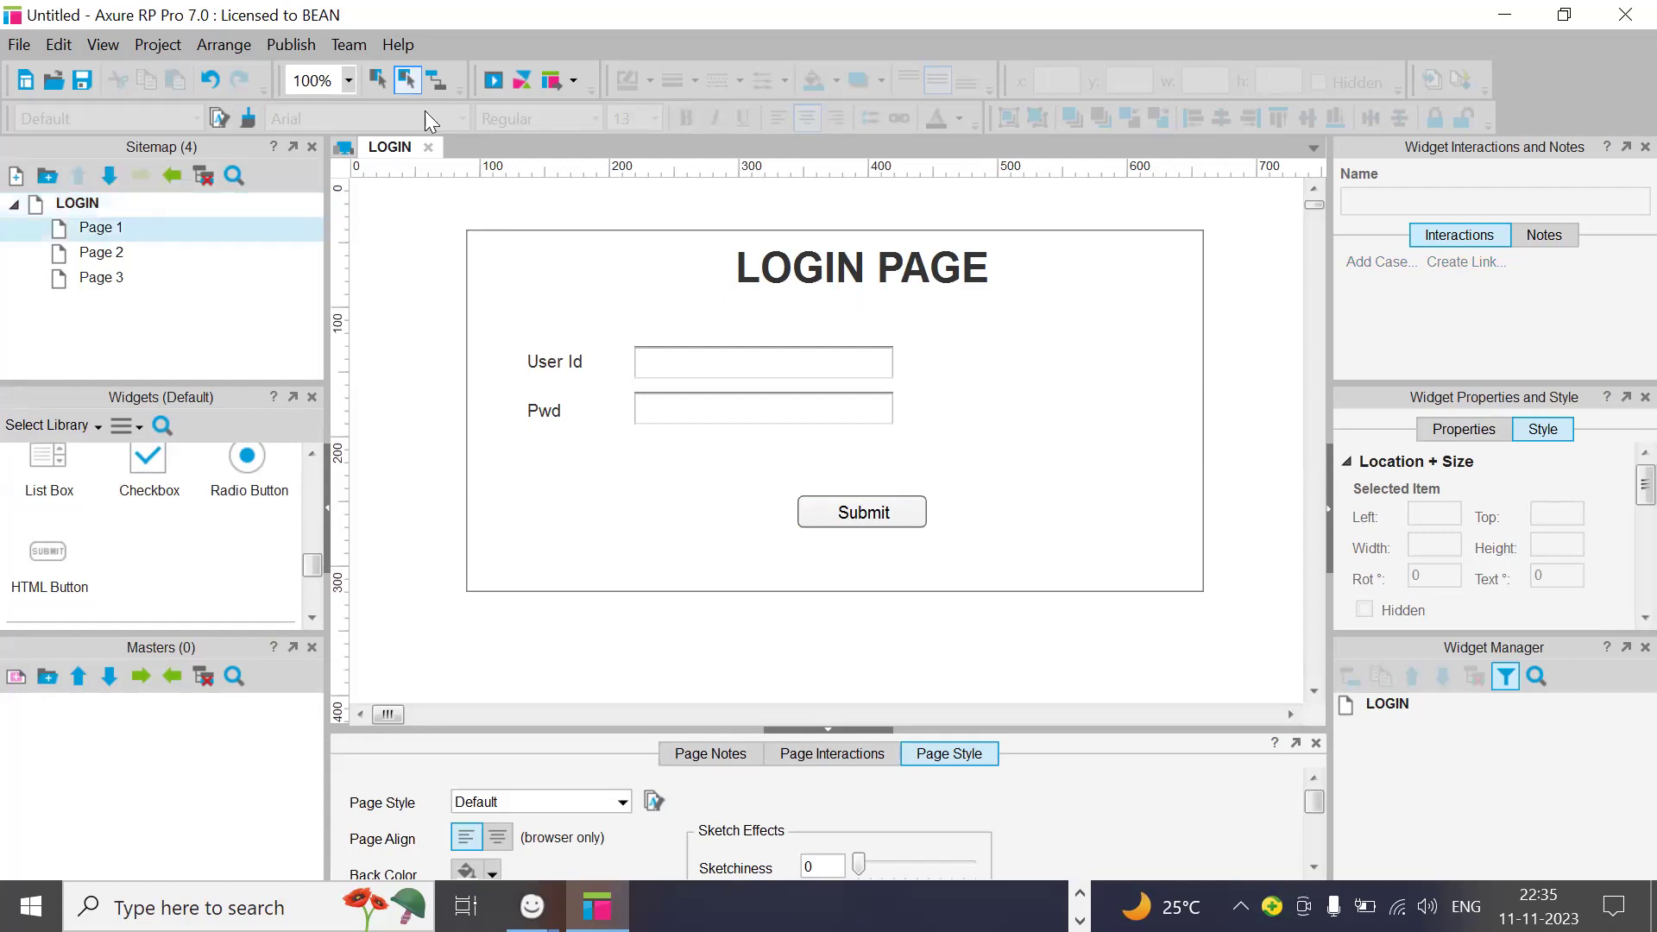
double_click(110, 229)
right_click(112, 231)
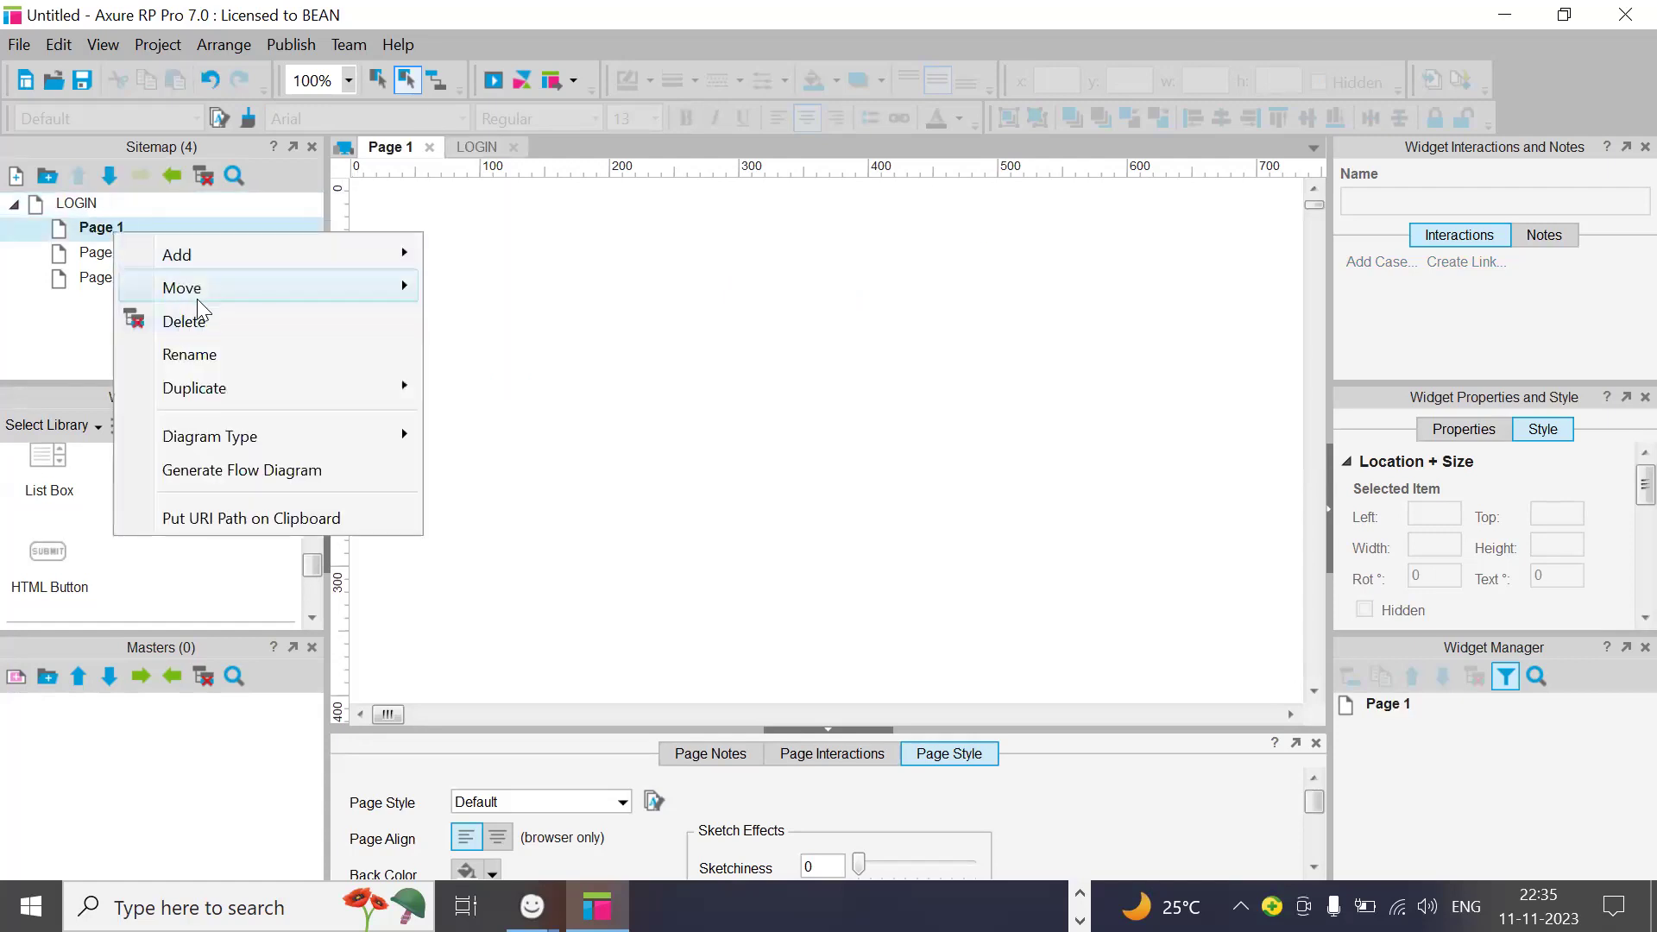
click(197, 356)
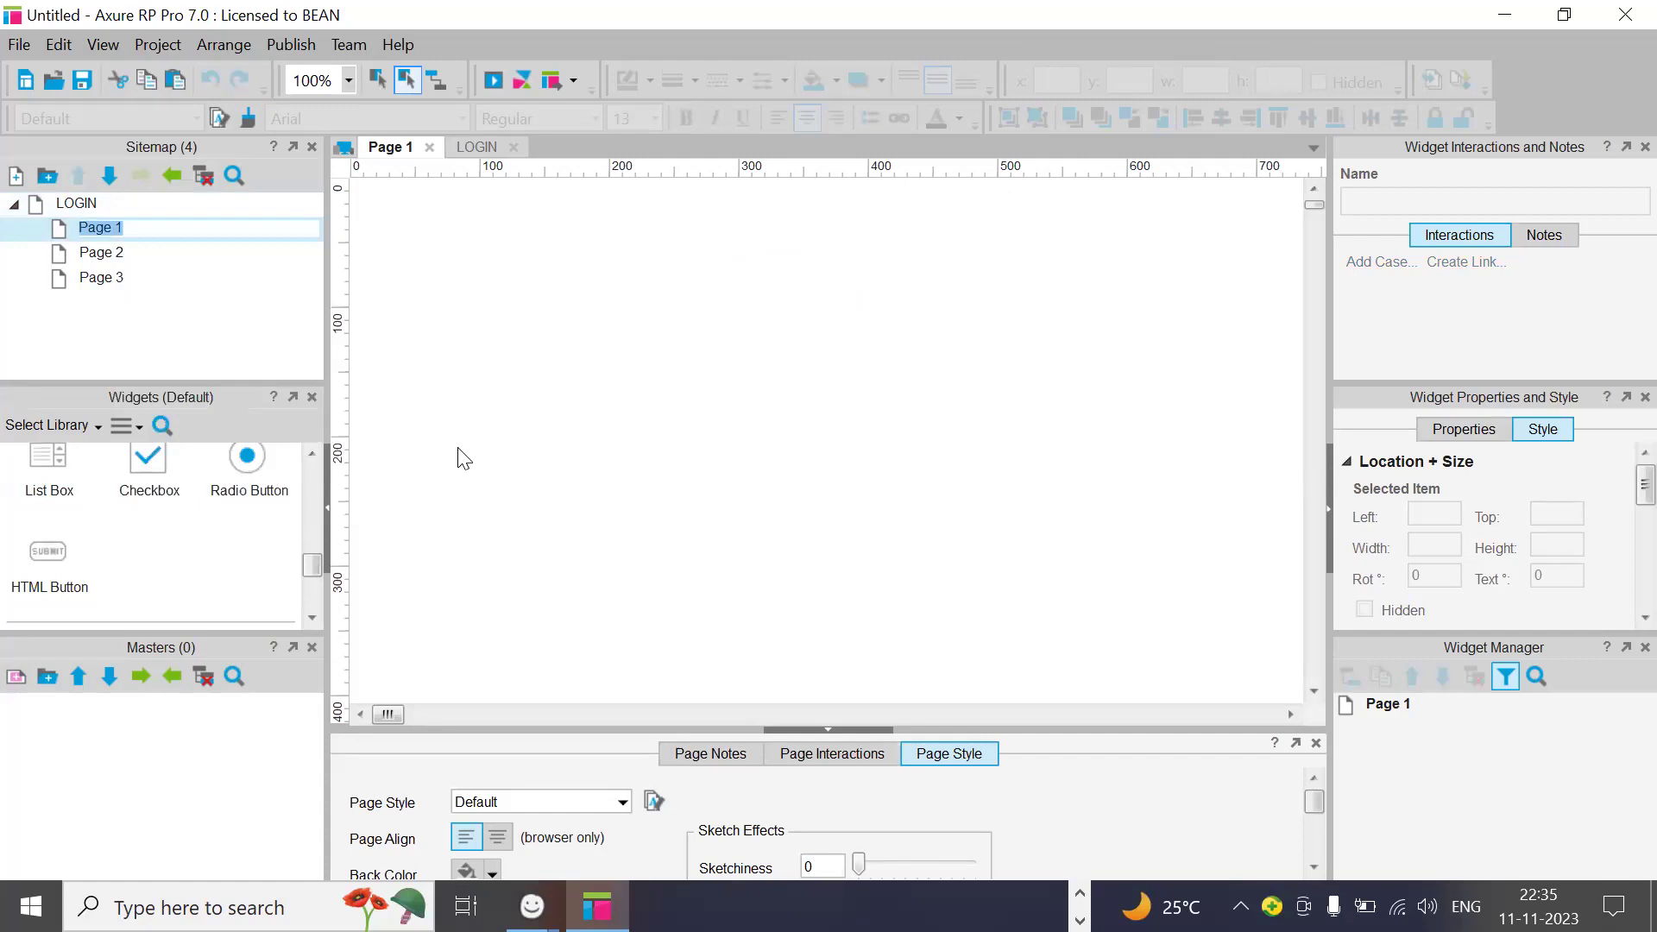
text(Home)
key(Return)
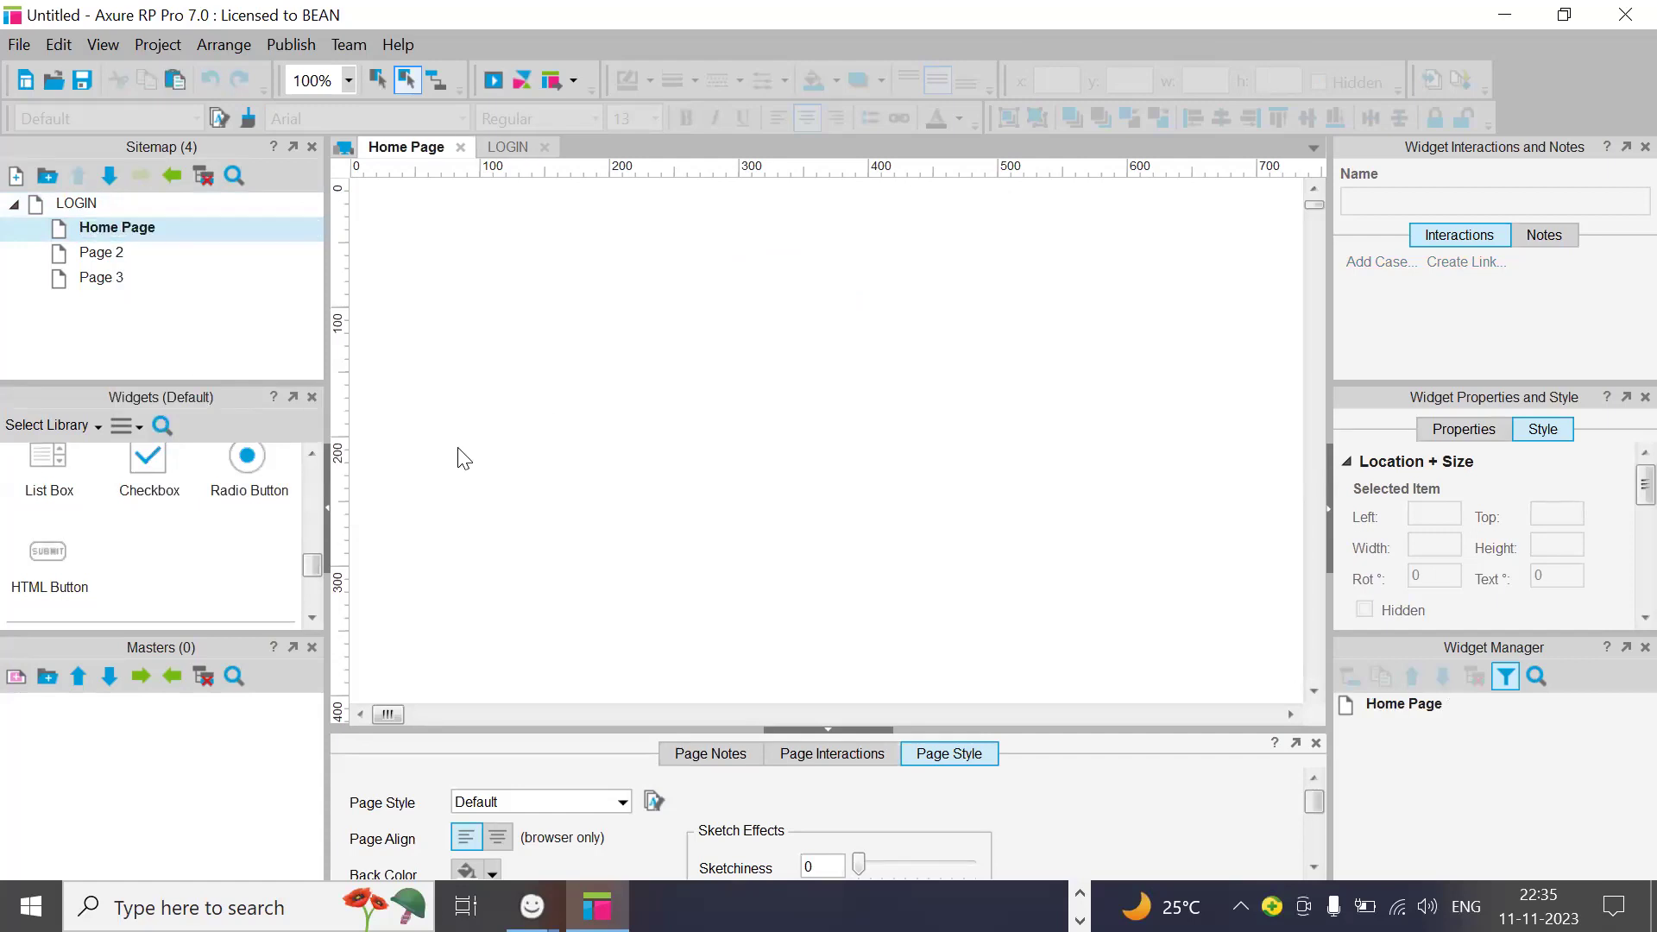
Step: Add a rectangle to the Home Page as a frame of 620 by 320, positioned at x 70, y 30
scroll(181, 551, down, 6)
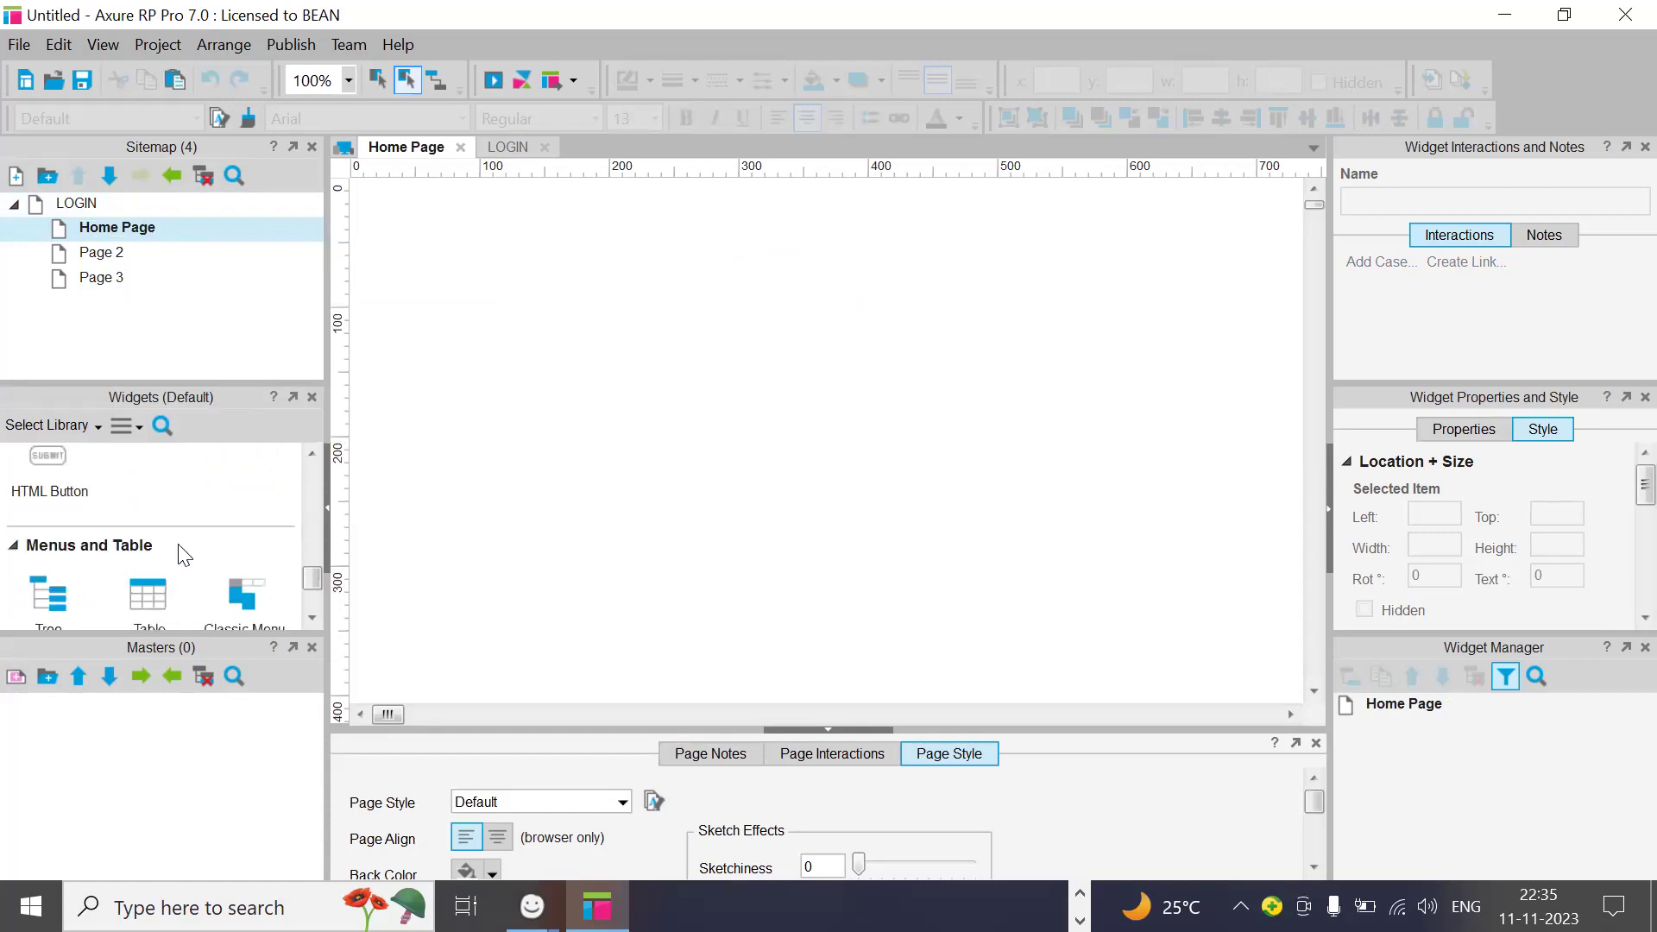
scroll(180, 543, up, 5)
drag(240, 530, 621, 351)
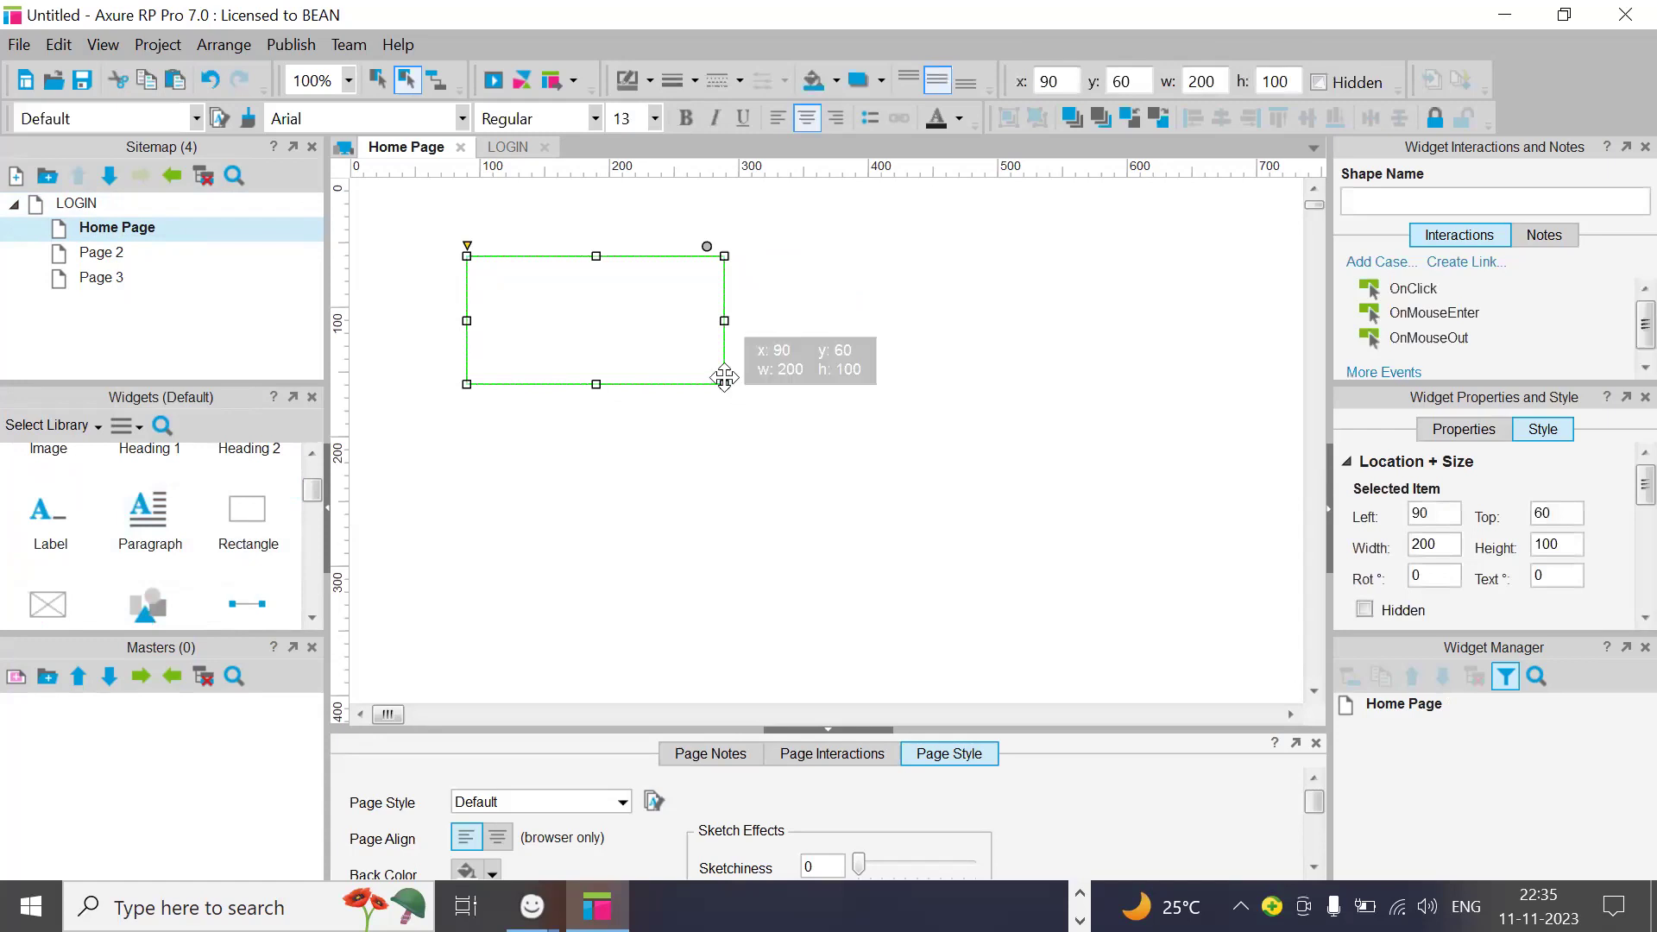
drag(732, 382, 1281, 668)
drag(869, 362, 830, 323)
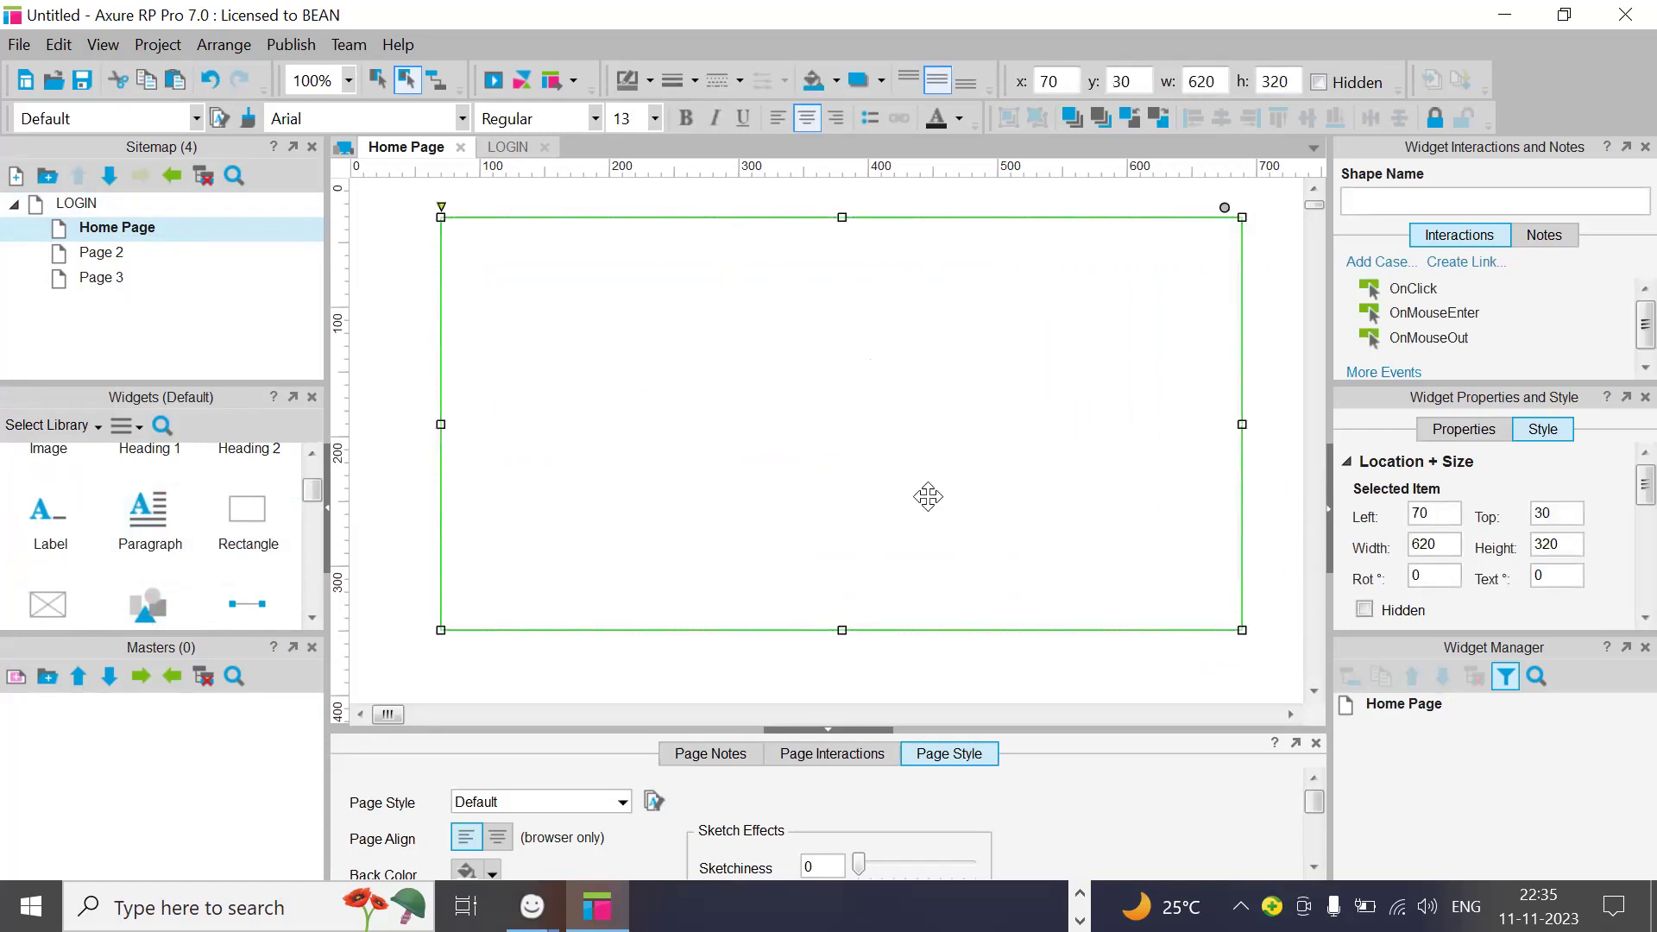
click(923, 672)
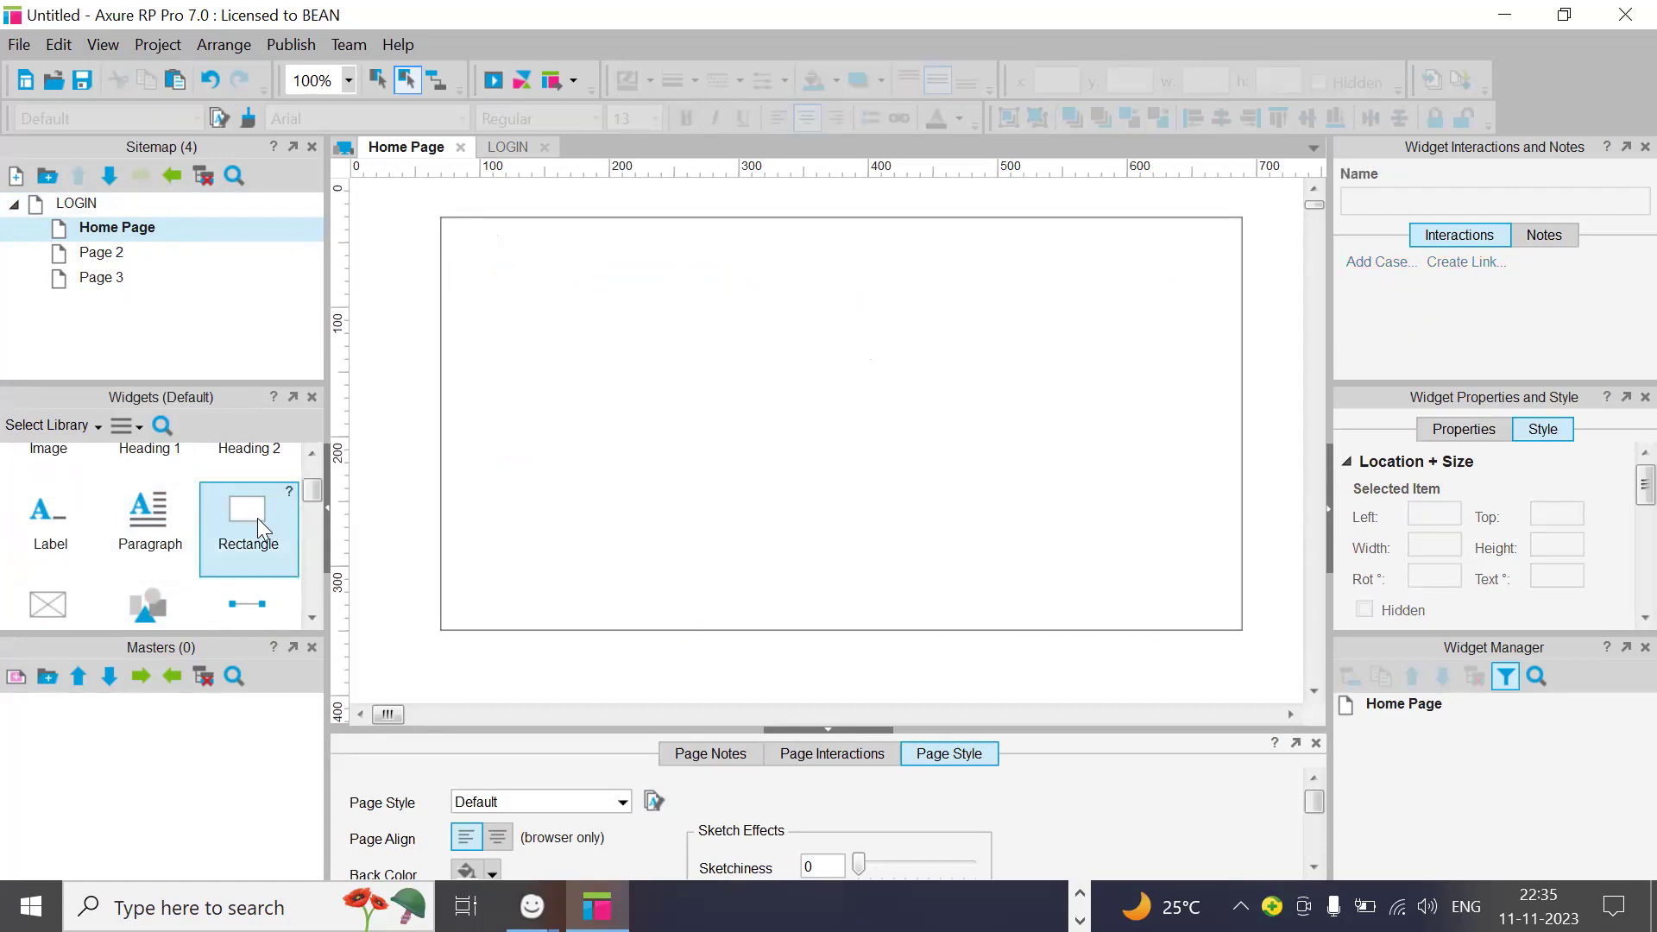
Step: Add a horizontal line at about y 70 spanning the full width of the Home Page frame
scroll(266, 561, down, 1)
drag(266, 560, 442, 274)
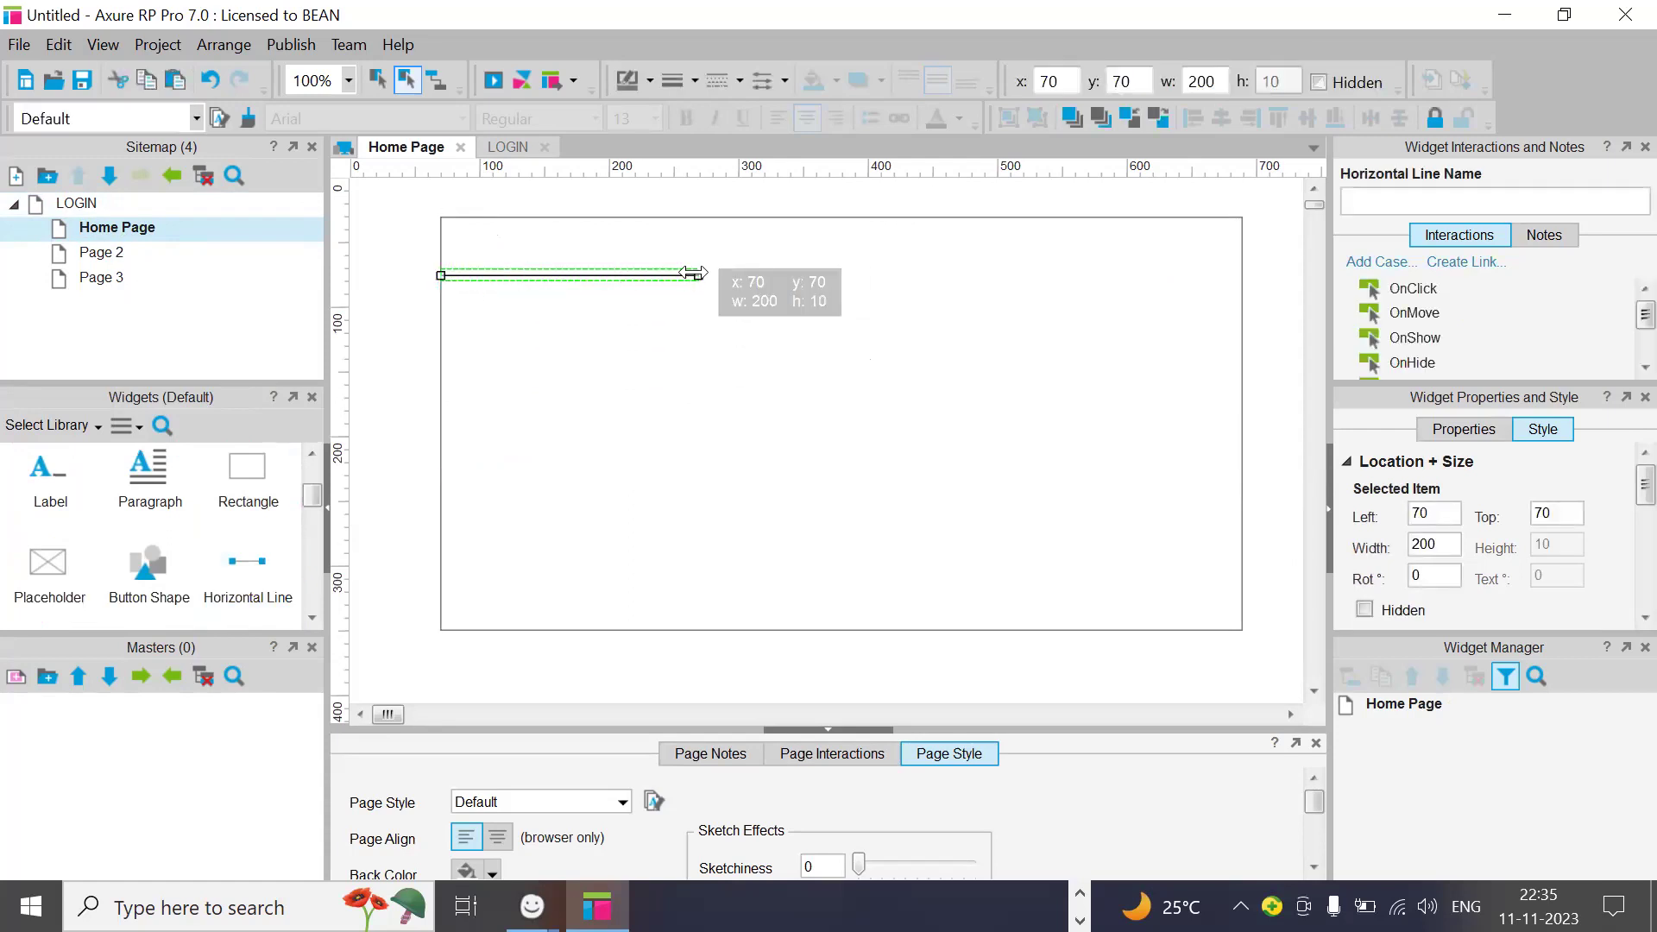
drag(698, 275, 1242, 273)
click(1274, 323)
click(1217, 270)
click(1229, 275)
click(1267, 276)
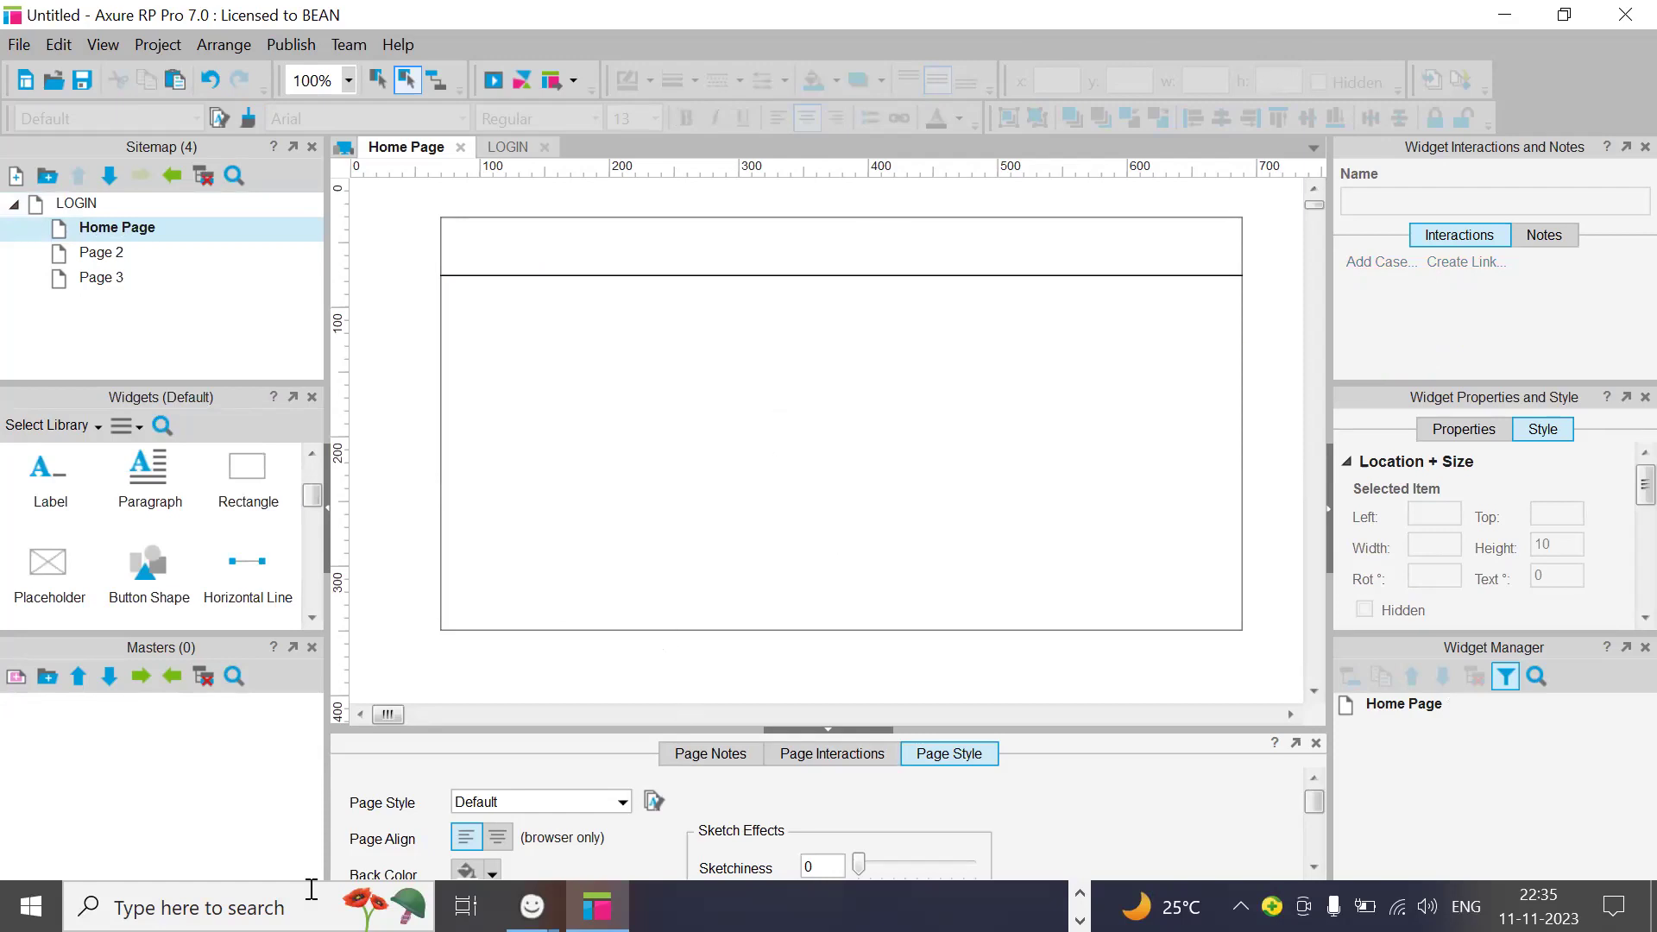
Step: Switch to Chrome and run a Google image search for "Logo"
key(alt+Tab)
key(alt+Tab)
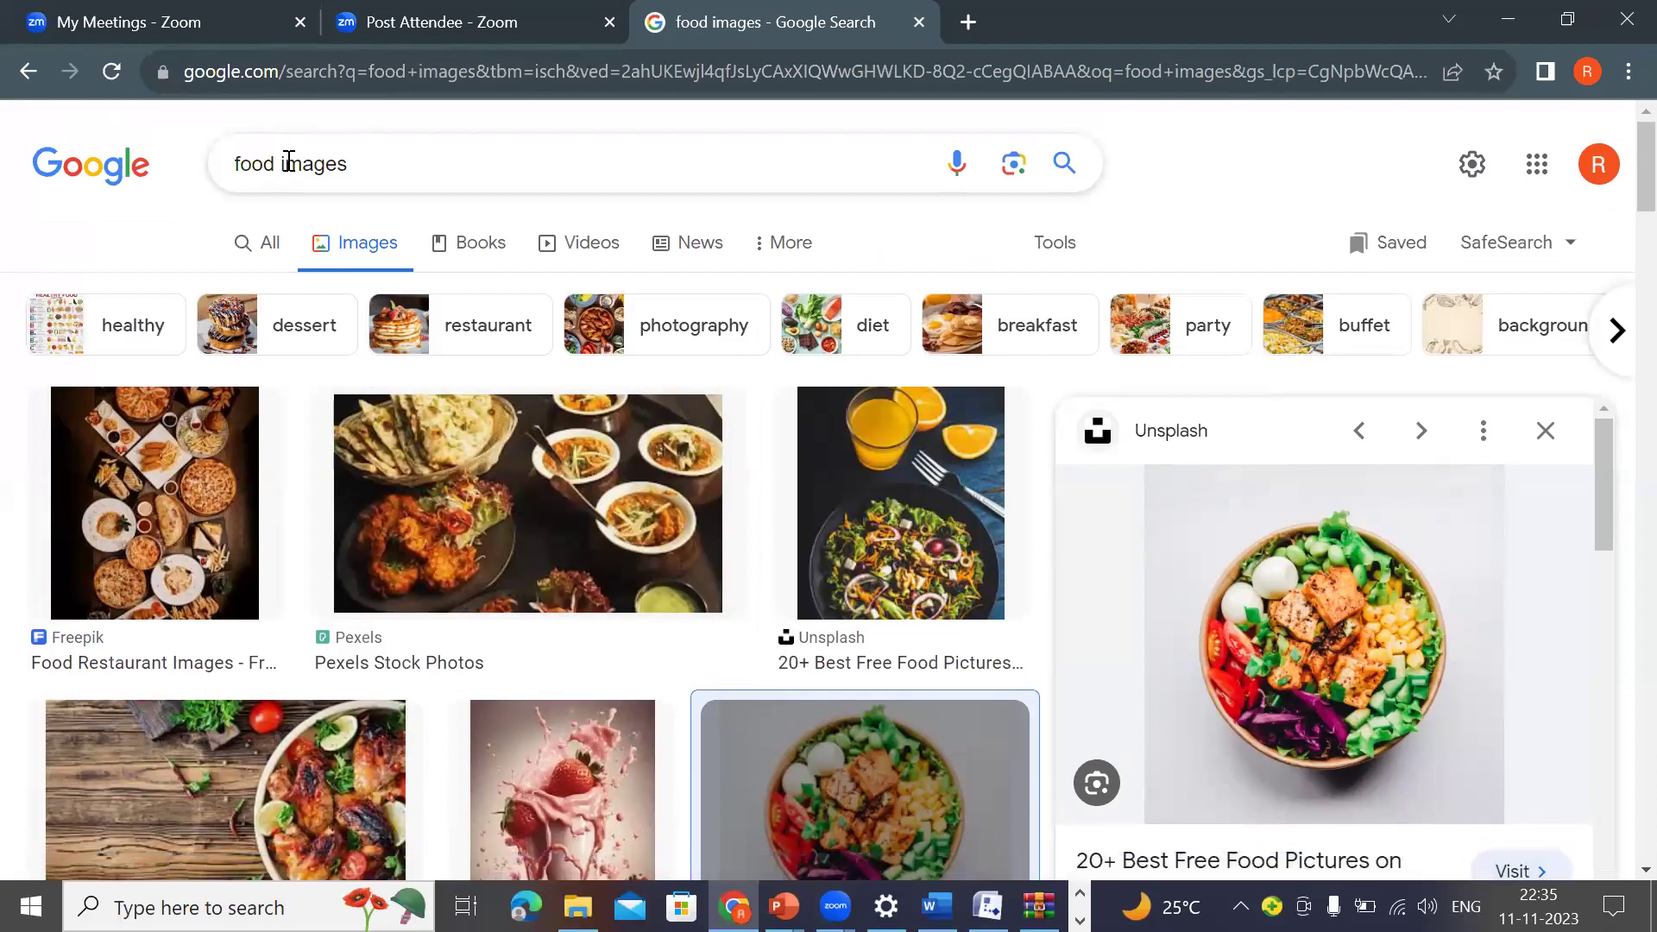
triple_click(289, 162)
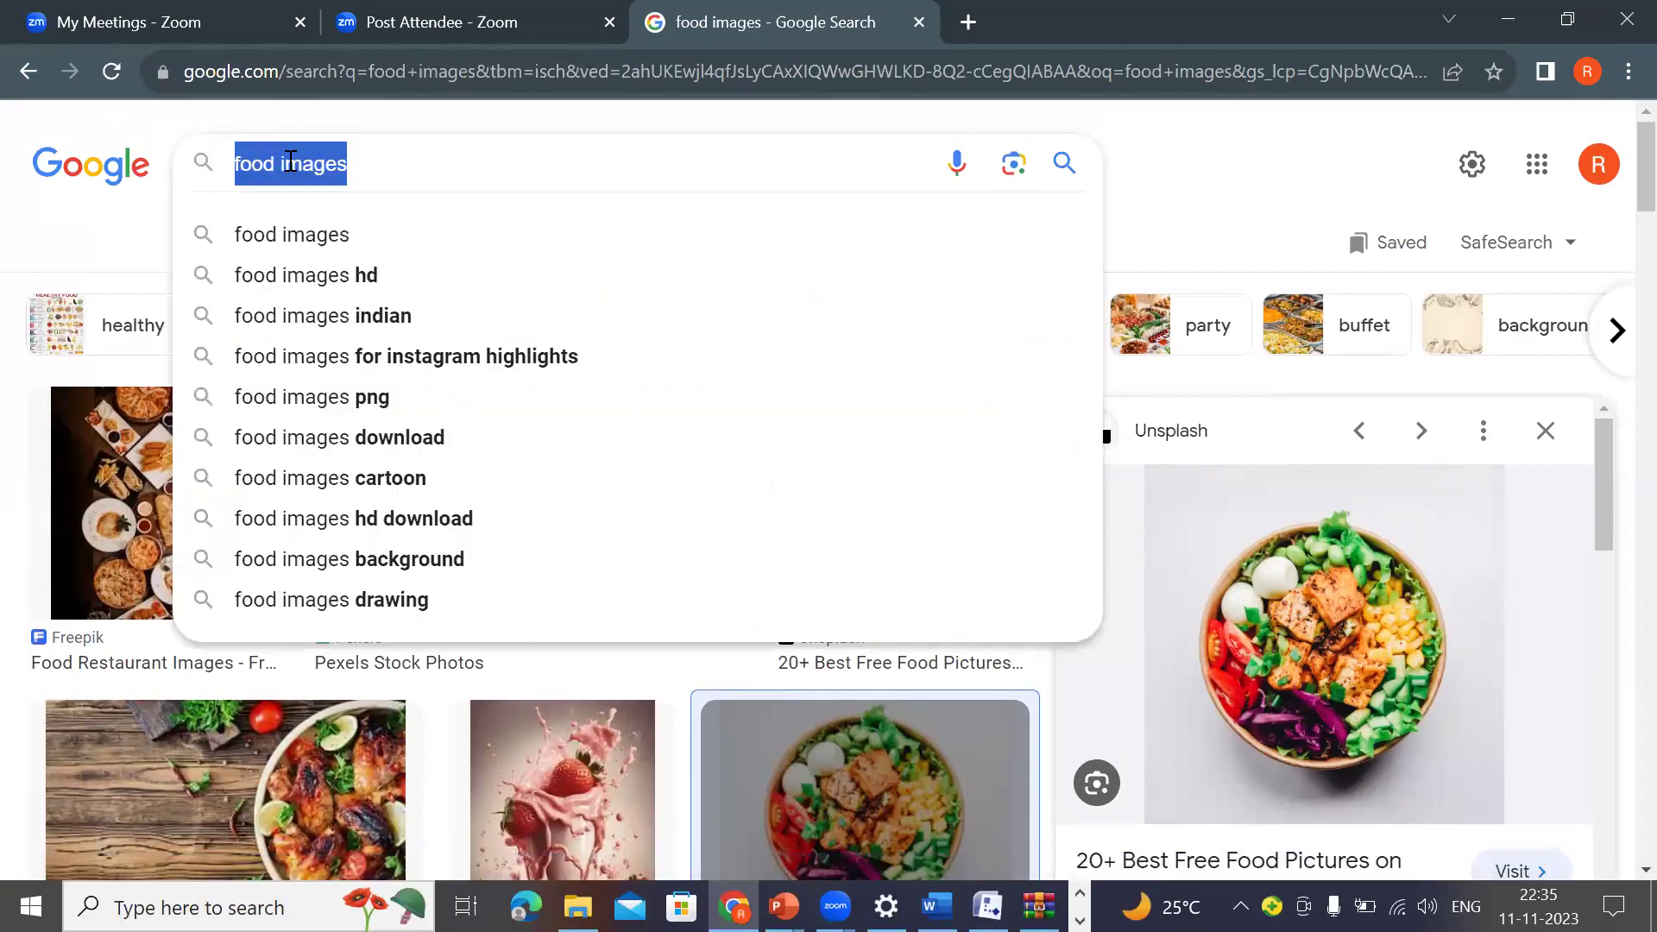
text(Logo)
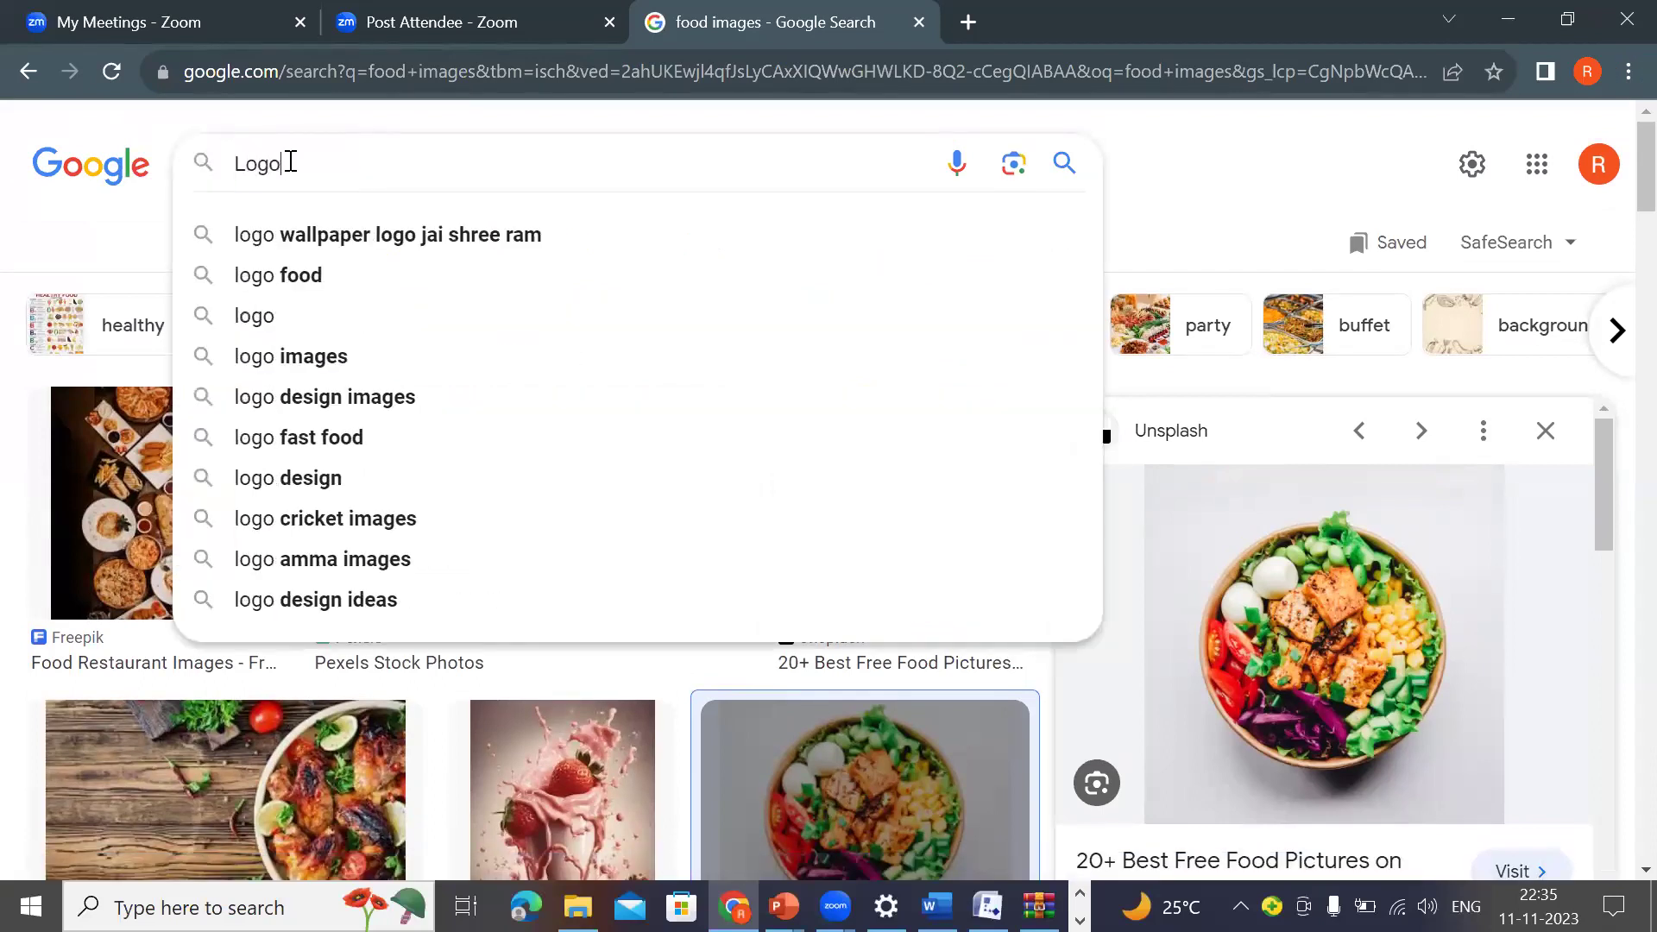
key(Return)
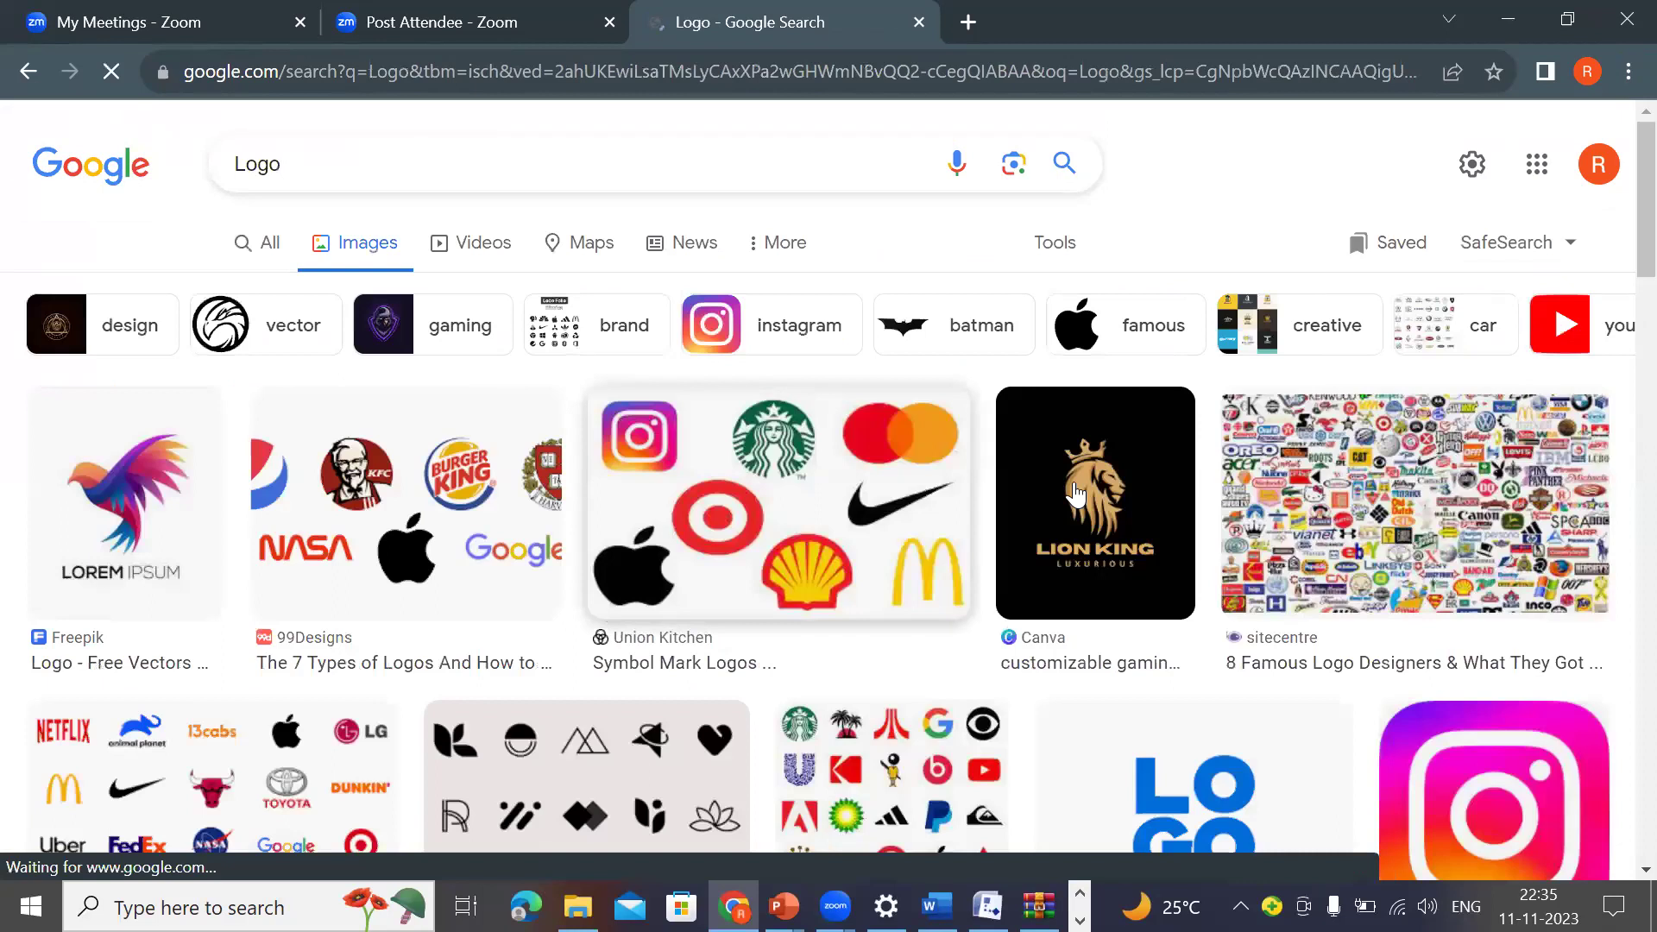
Step: Copy the blue LOGO image from logo.com in the image results
scroll(567, 508, down, 9)
scroll(1161, 345, up, 5)
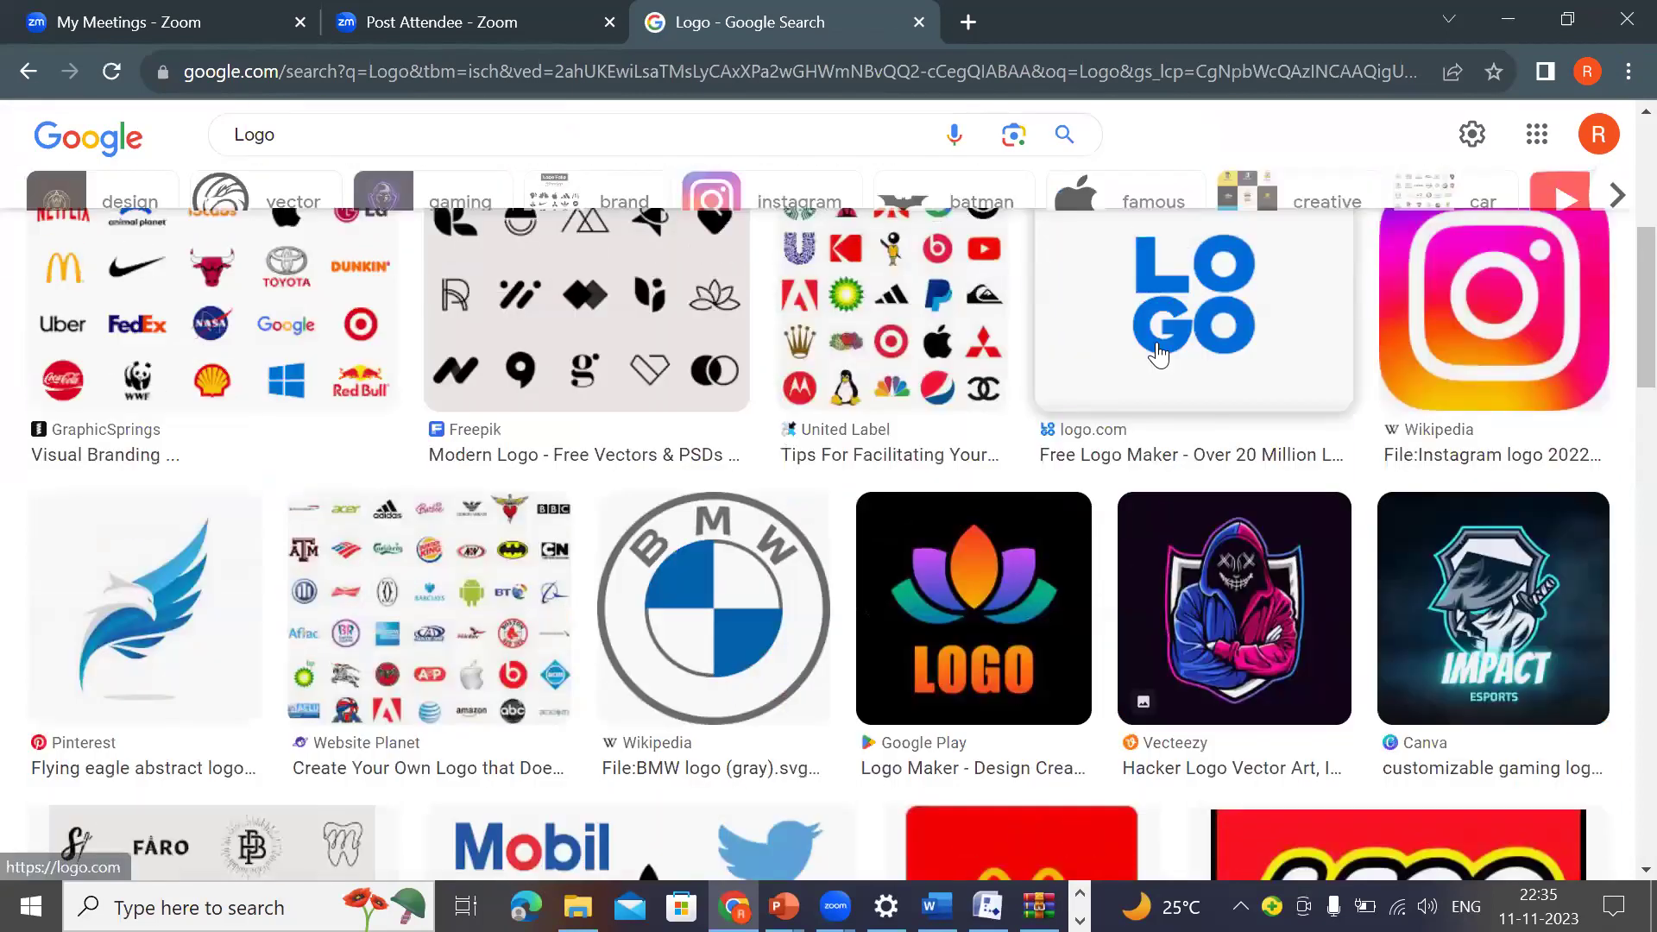
right_click(1185, 399)
click(1216, 647)
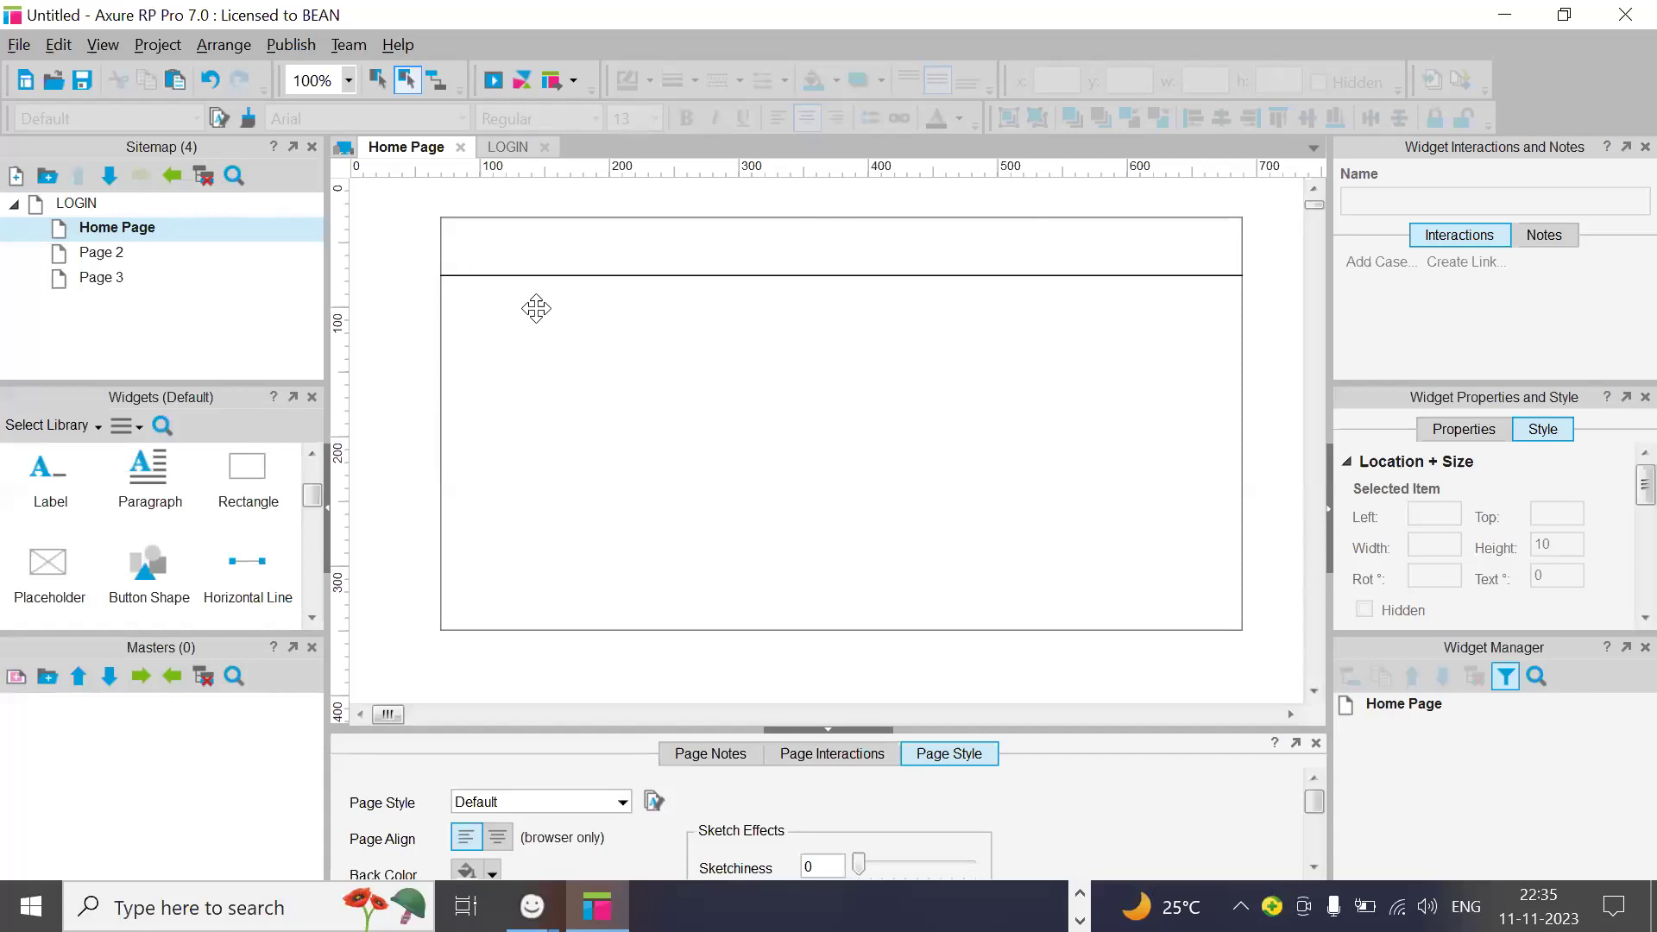
Step: Switch to Axure RP, paste the logo image onto the Home Page, and place it small at the left end of the header strip
key(ctrl+v)
drag(1026, 544, 516, 259)
click(412, 344)
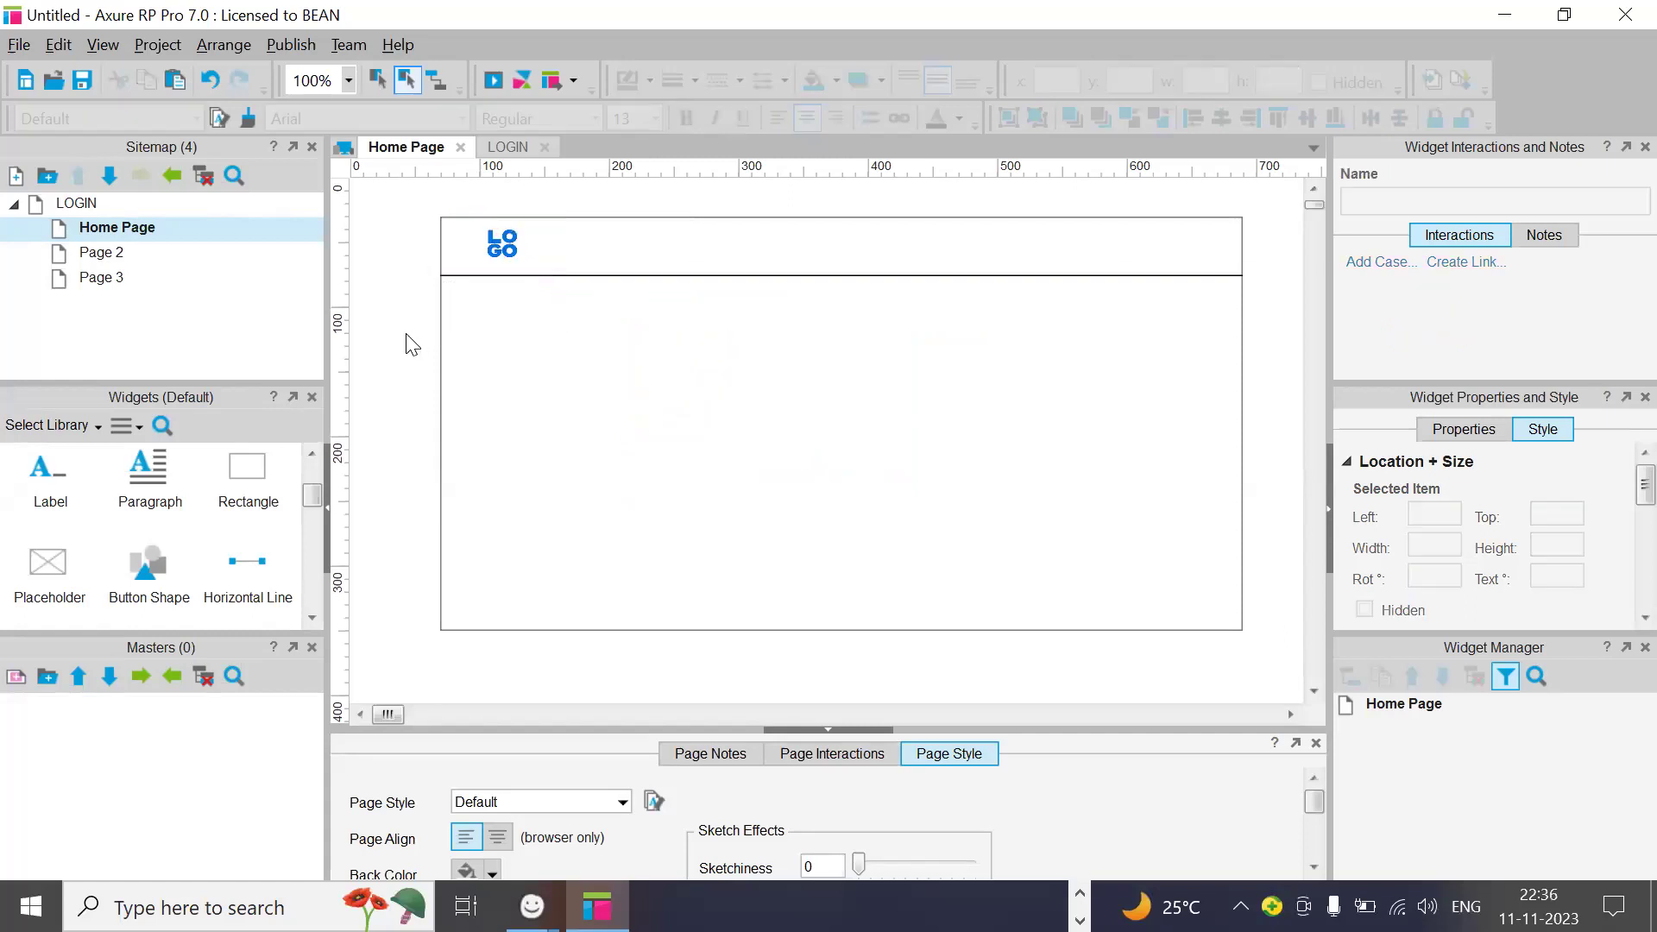
click(502, 255)
click(668, 508)
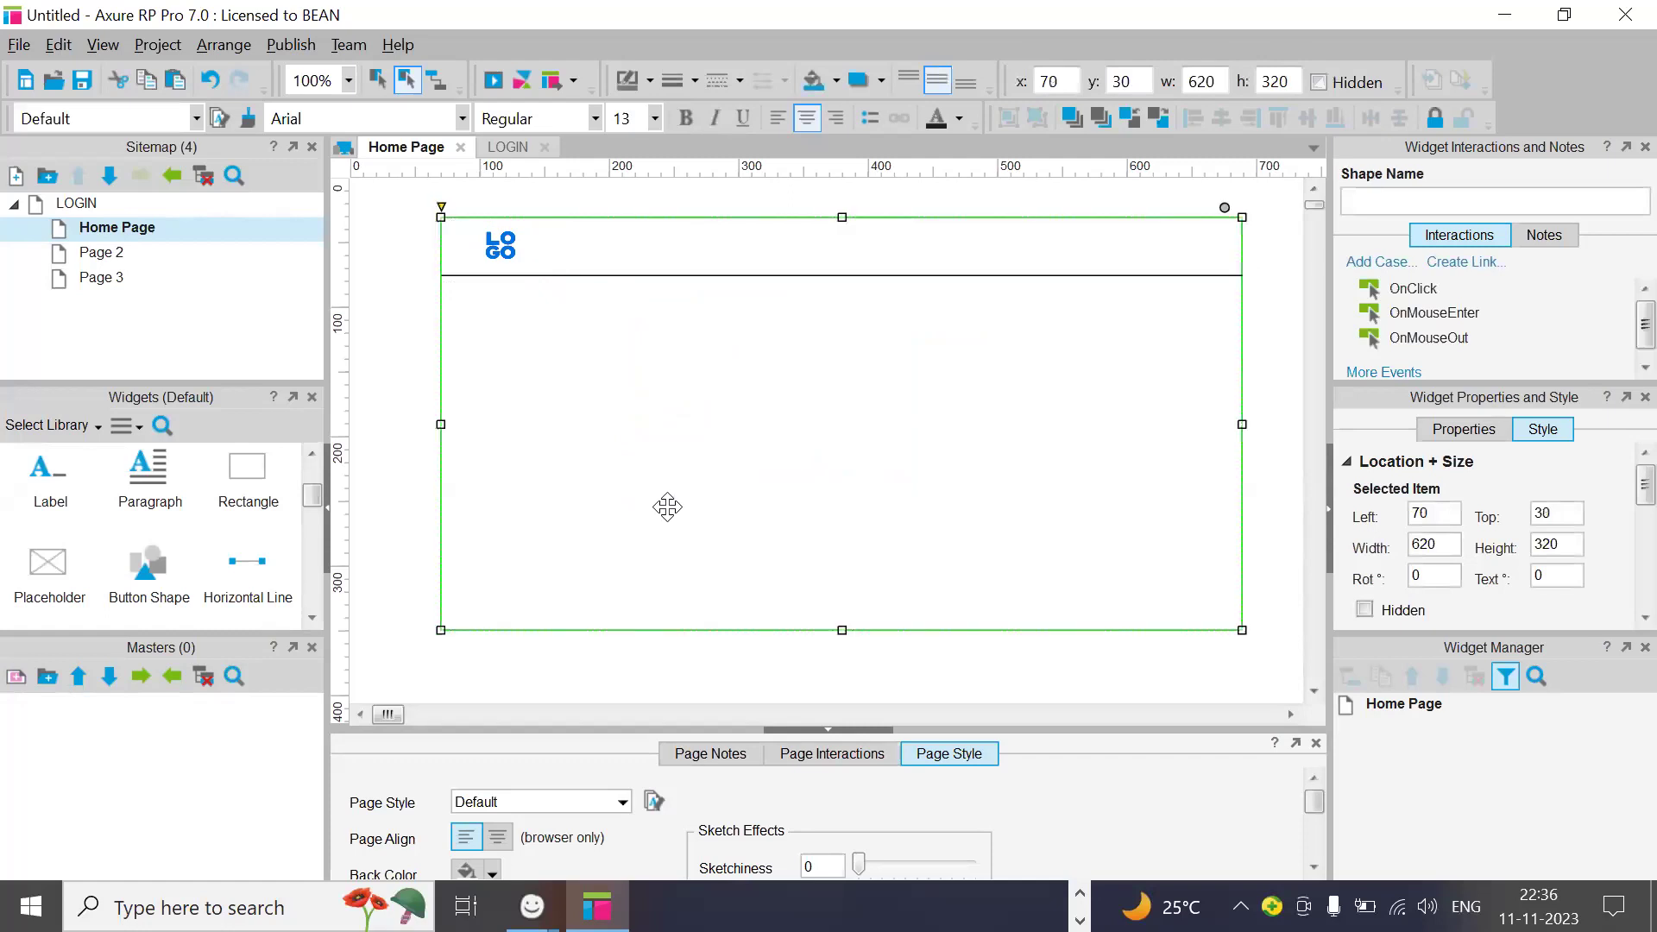
Step: Add a Label widget in the middle of the header strip, at about x 320, y 55, with the text "Menu Bar"
drag(48, 480, 757, 241)
mouse_move(781, 251)
mouse_down()
mouse_move(802, 263)
mouse_move(804, 247)
mouse_up()
double_click(786, 259)
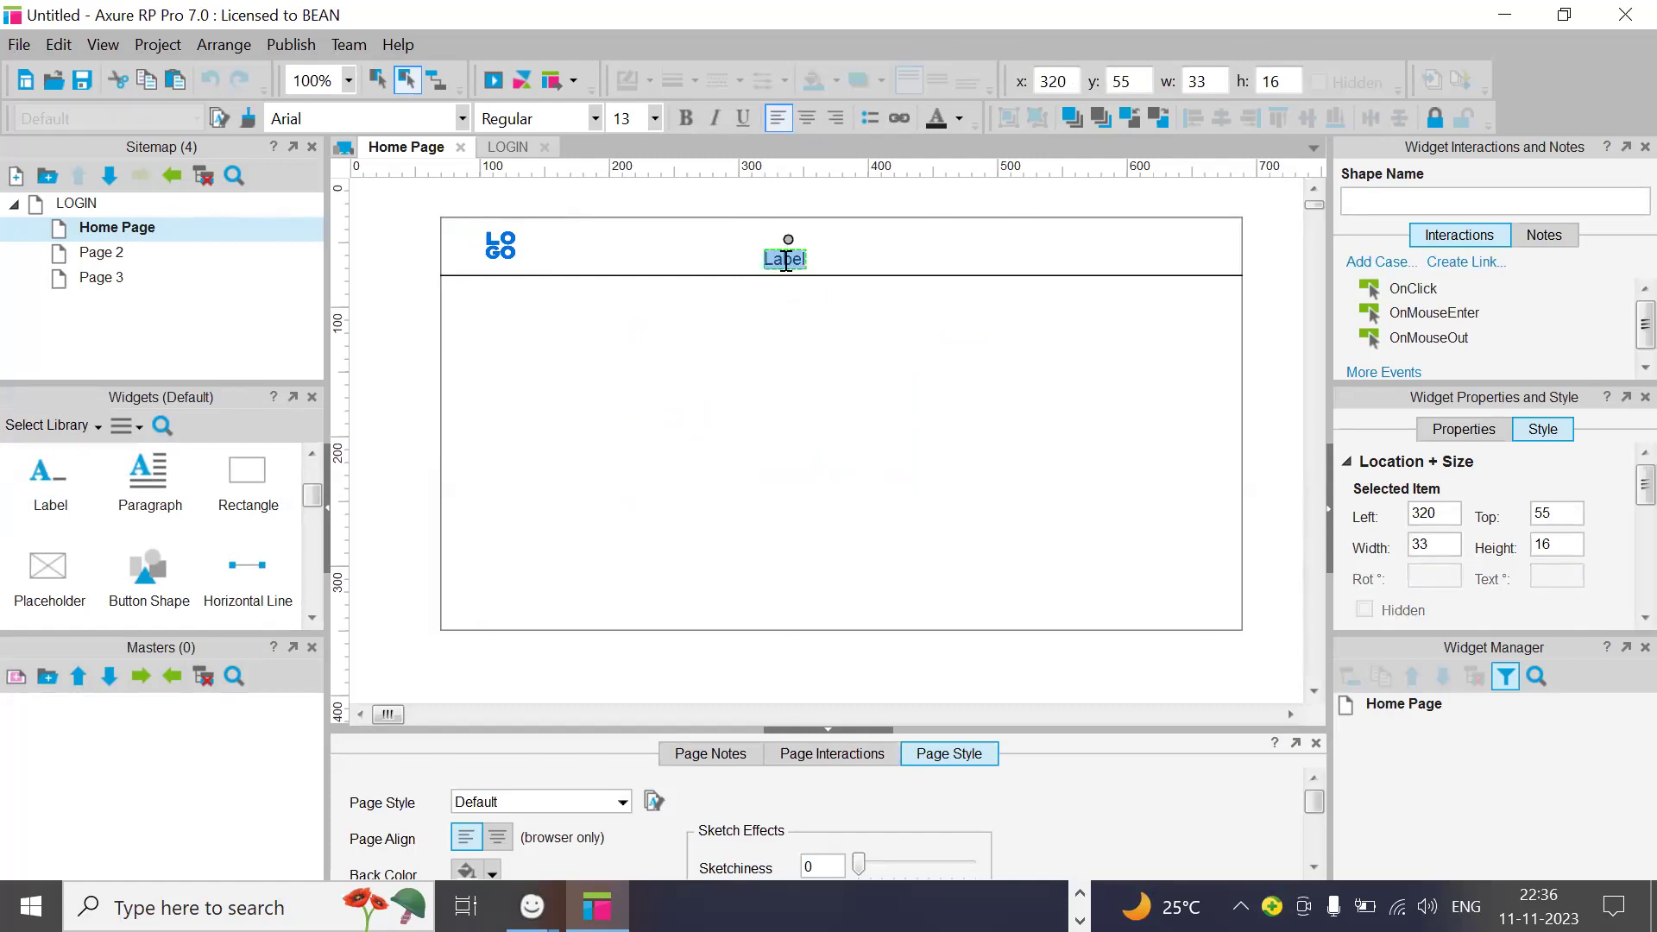
text(Menu Bar)
click(1041, 341)
click(110, 348)
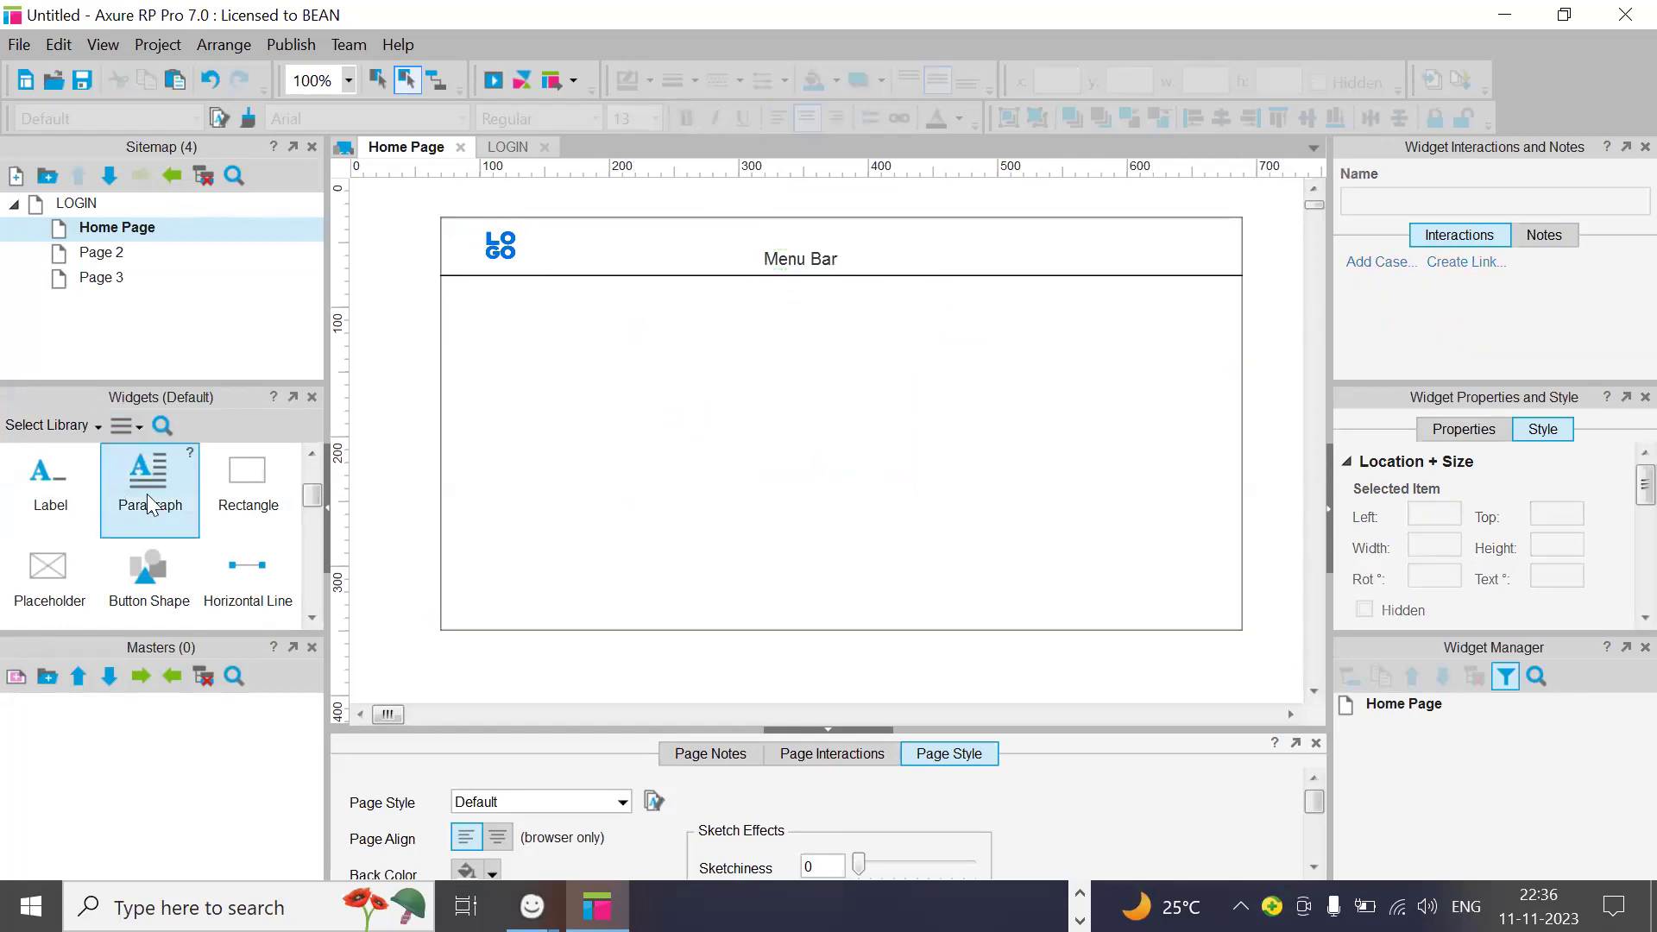
Step: Switch to Chrome and search Google Images for "profile icon"
scroll(164, 501, up, 2)
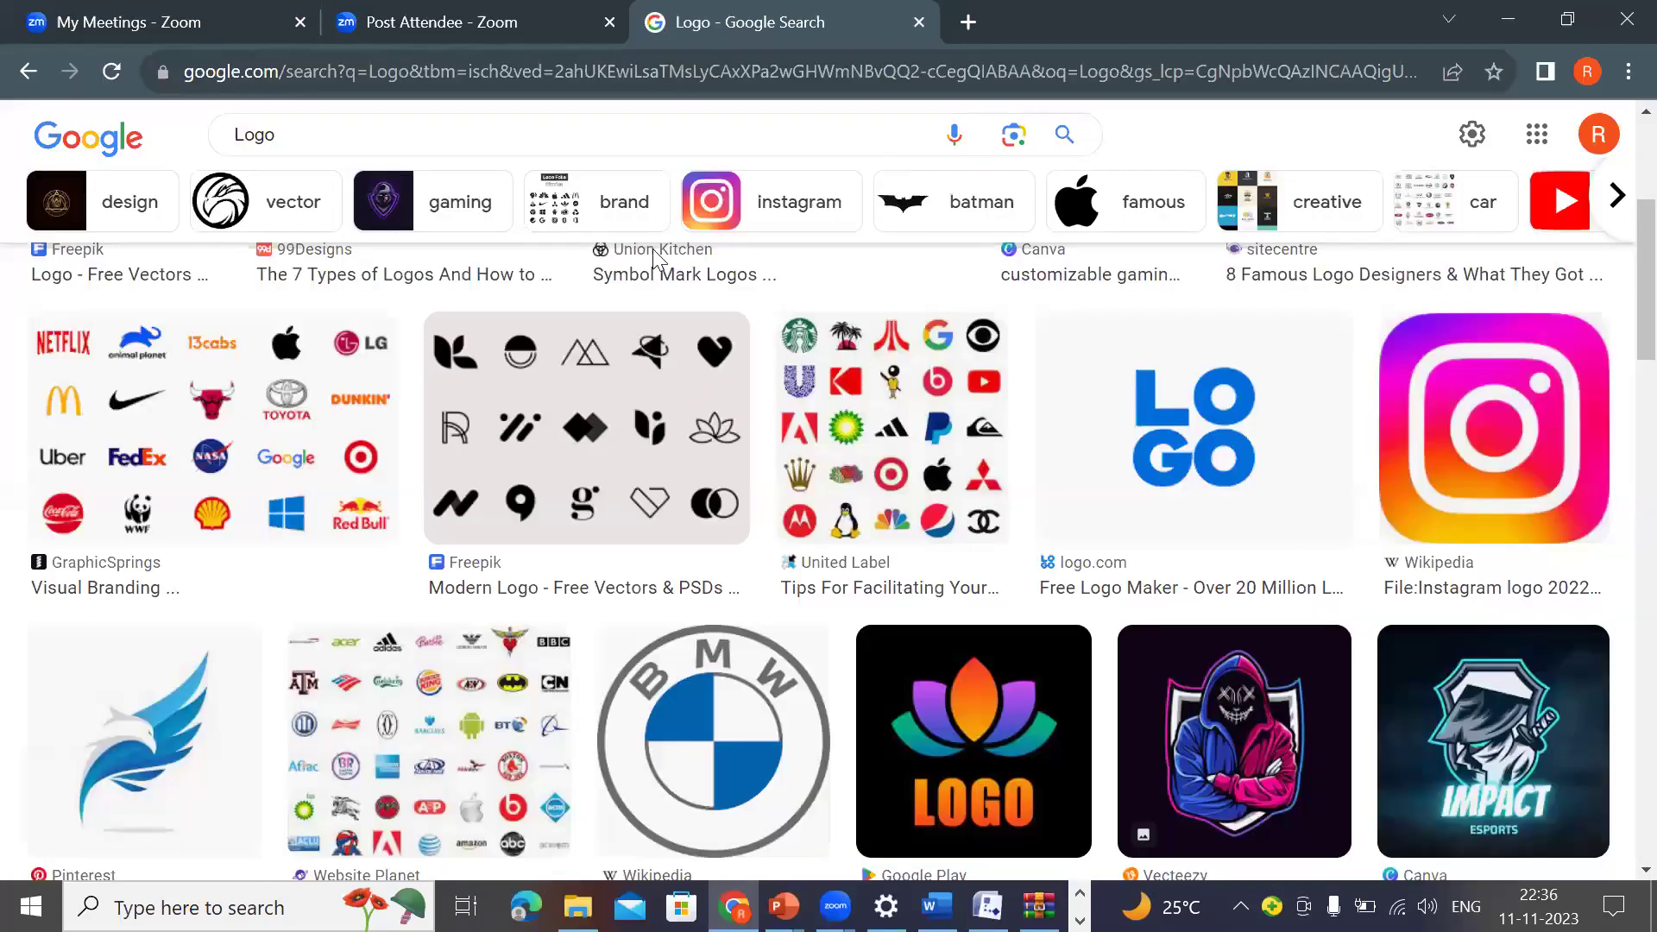
scroll(396, 130, up, 2)
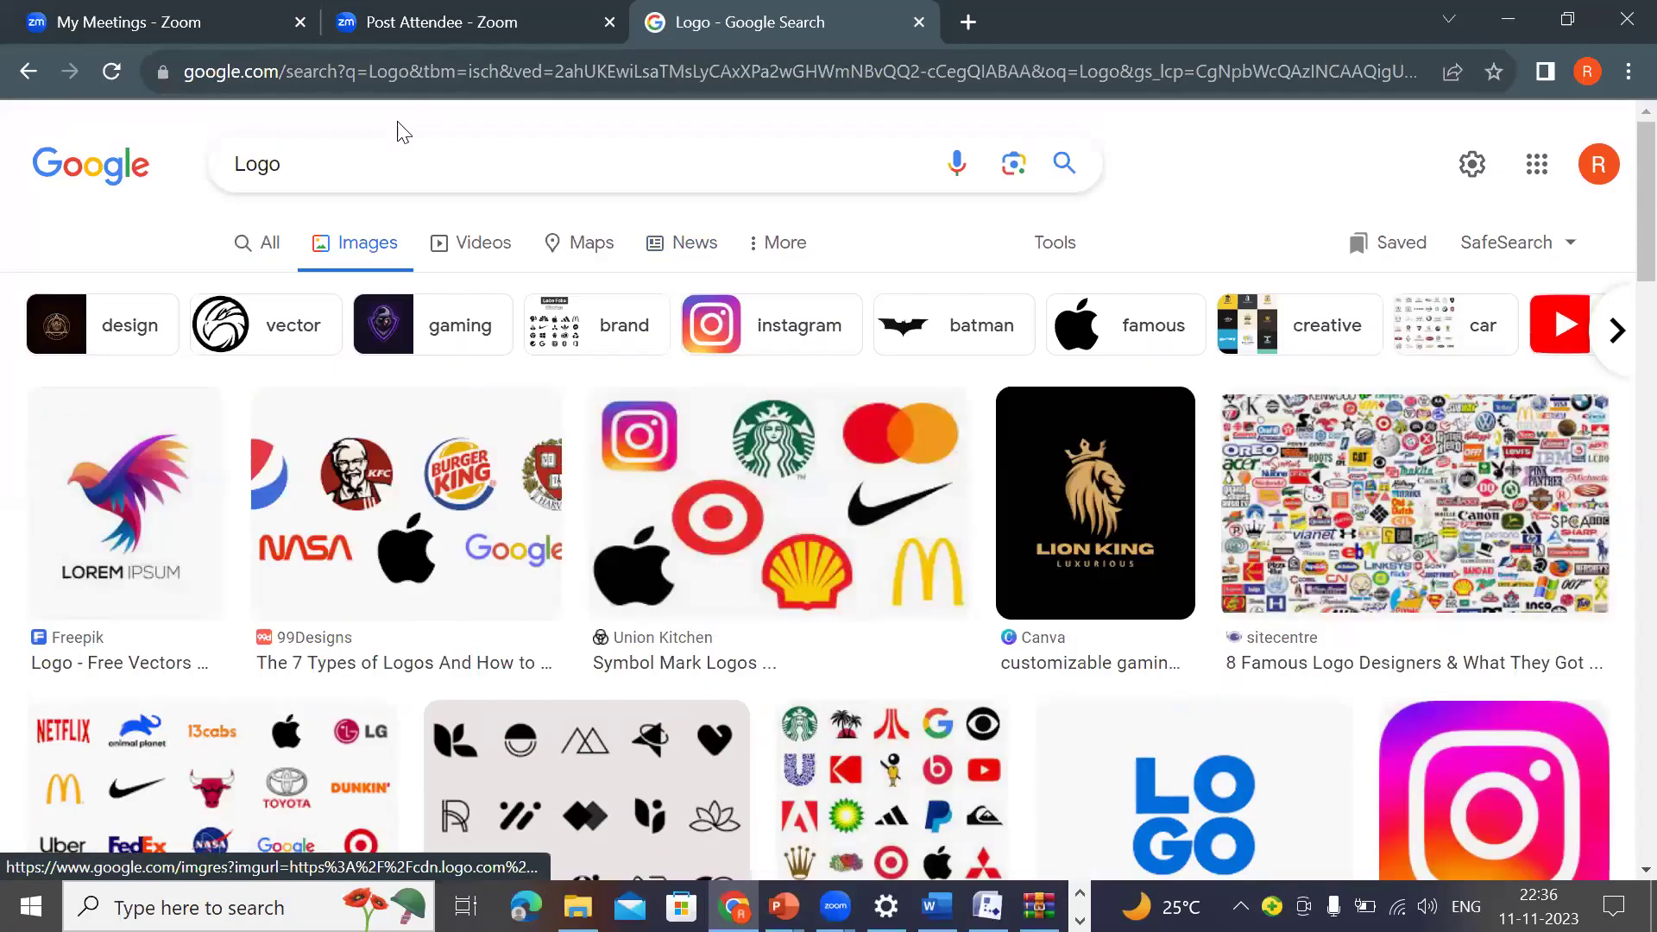
double_click(255, 164)
text(profil)
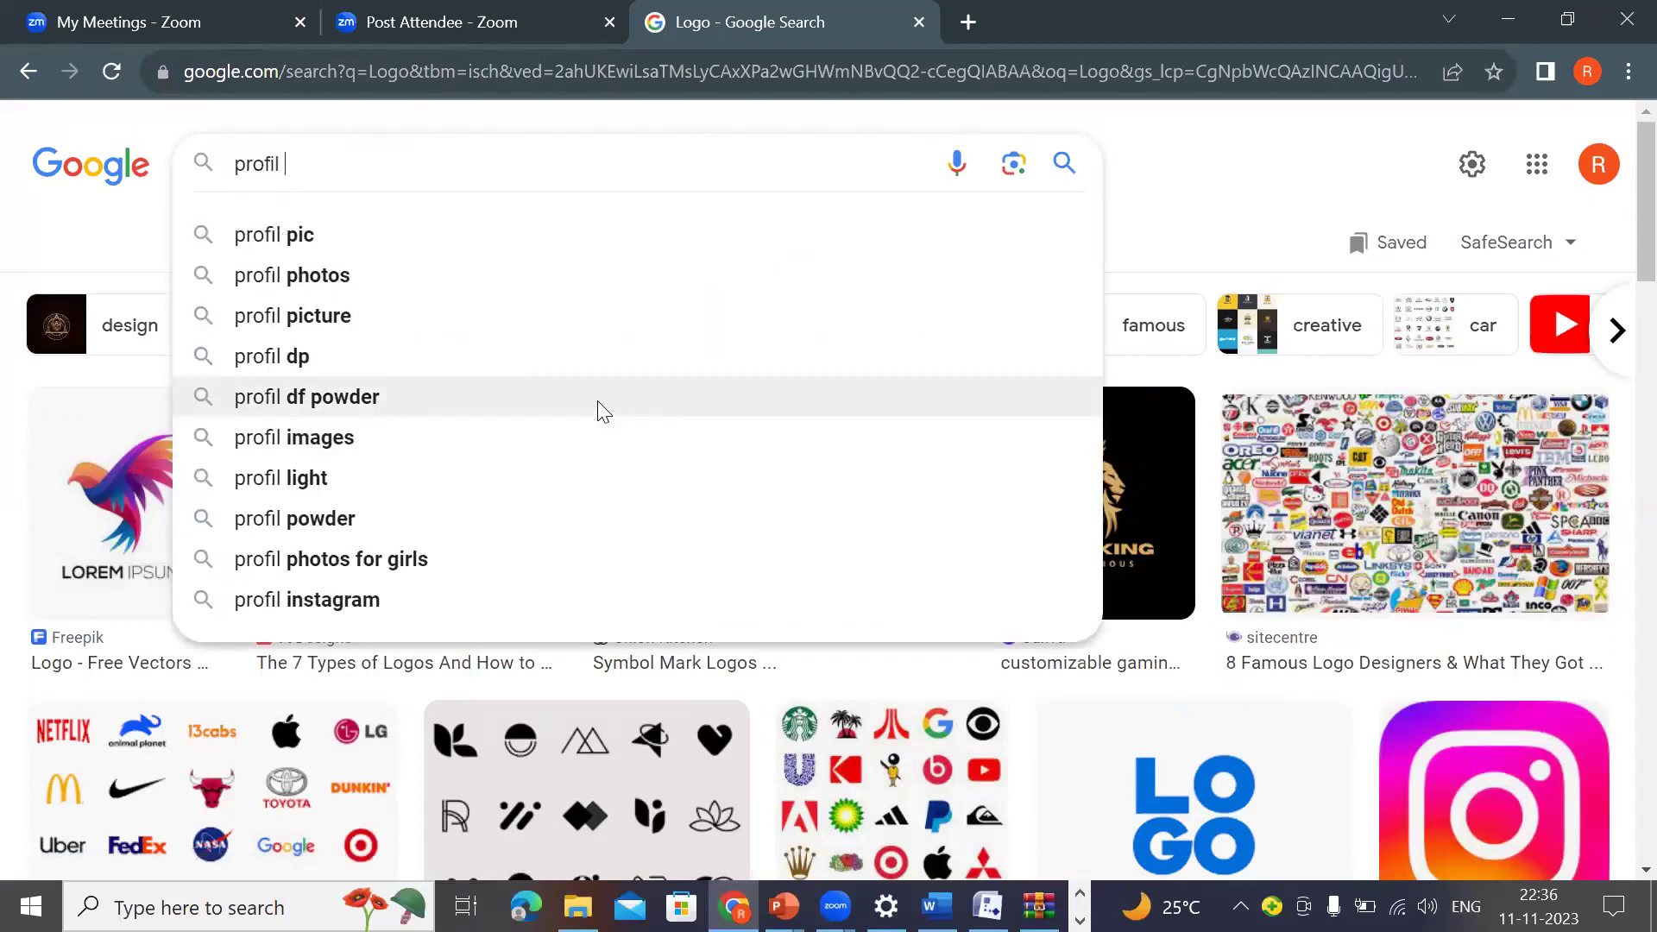
key(BackSpace)
text(e icon)
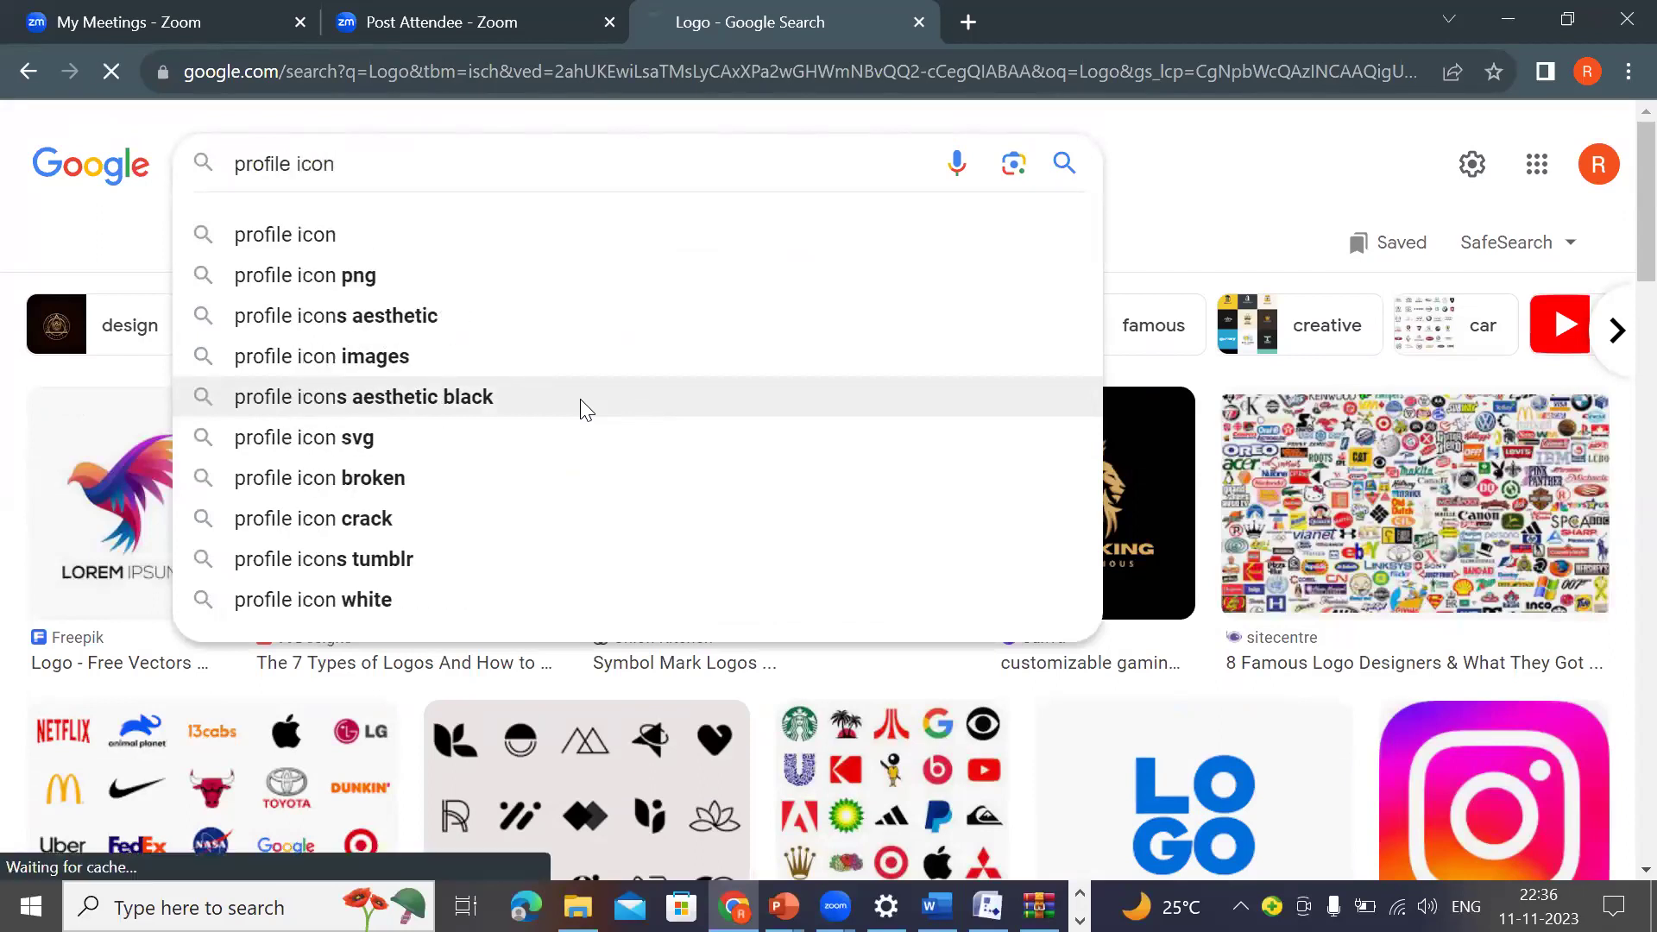
key(Return)
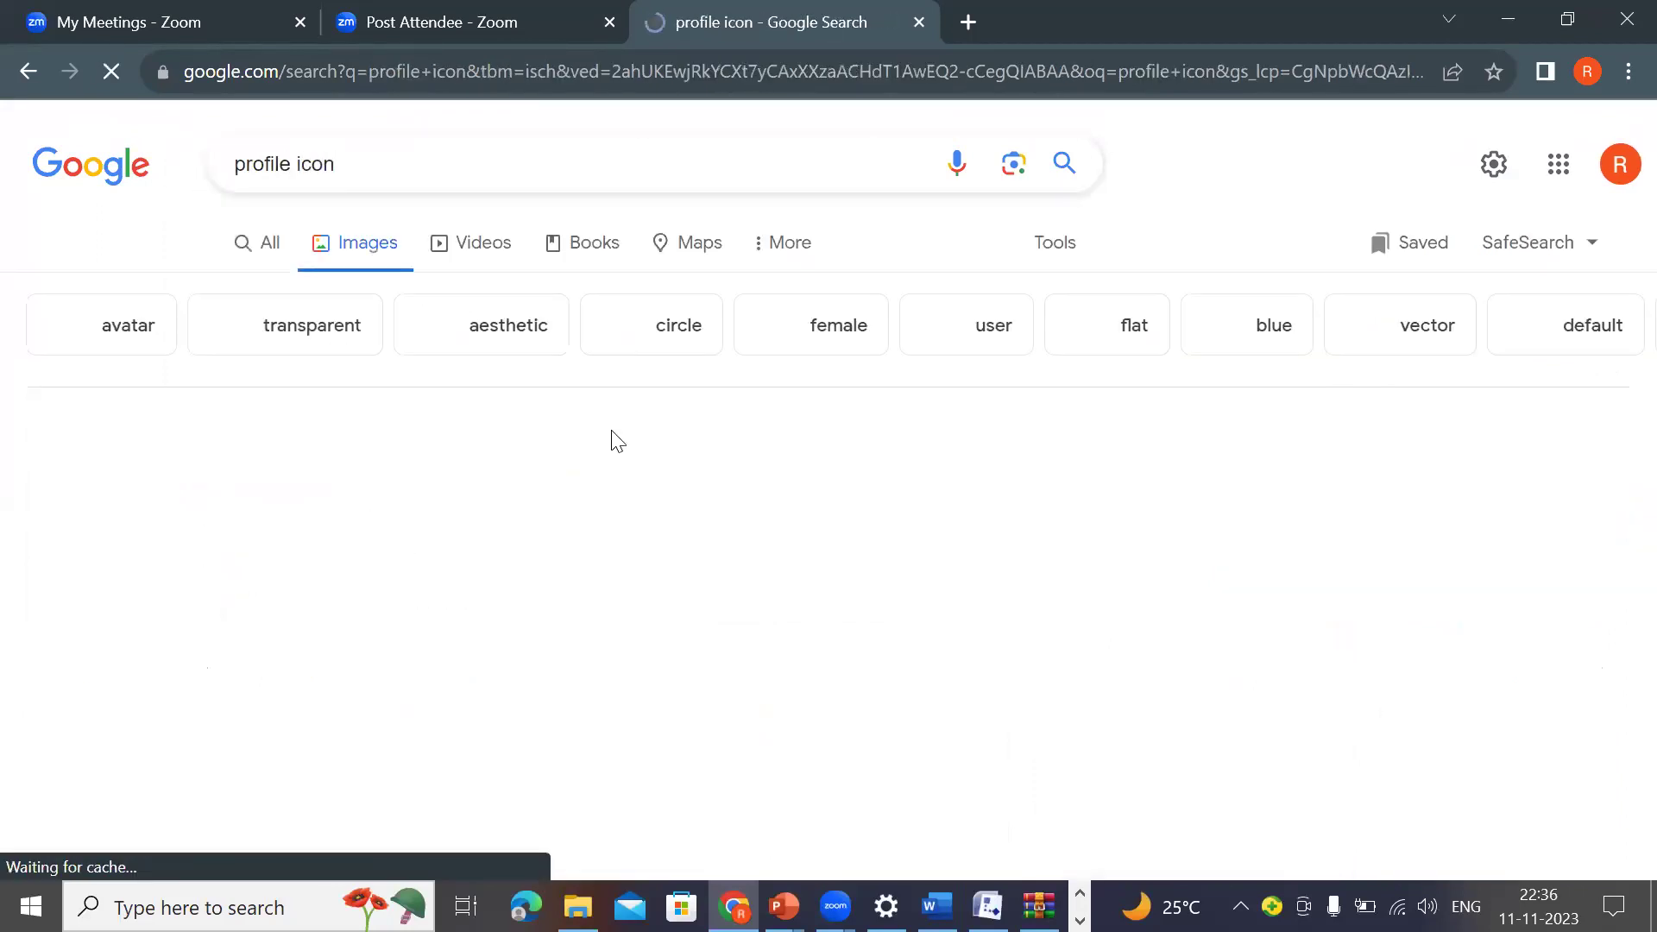
right_click(683, 507)
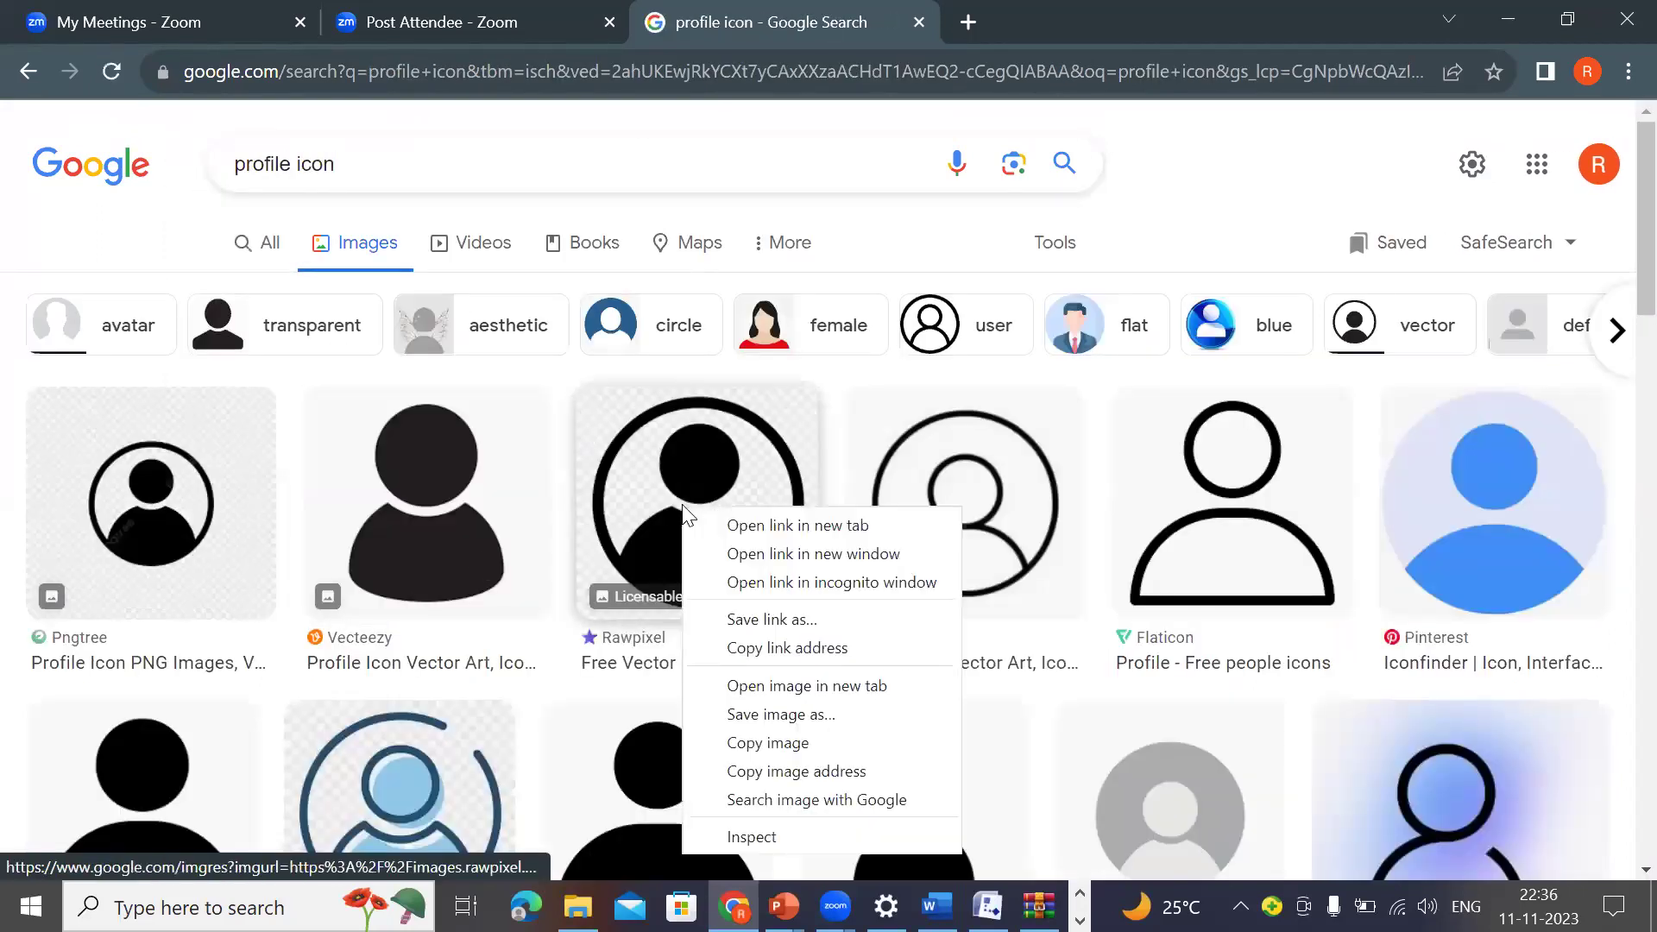
click(774, 743)
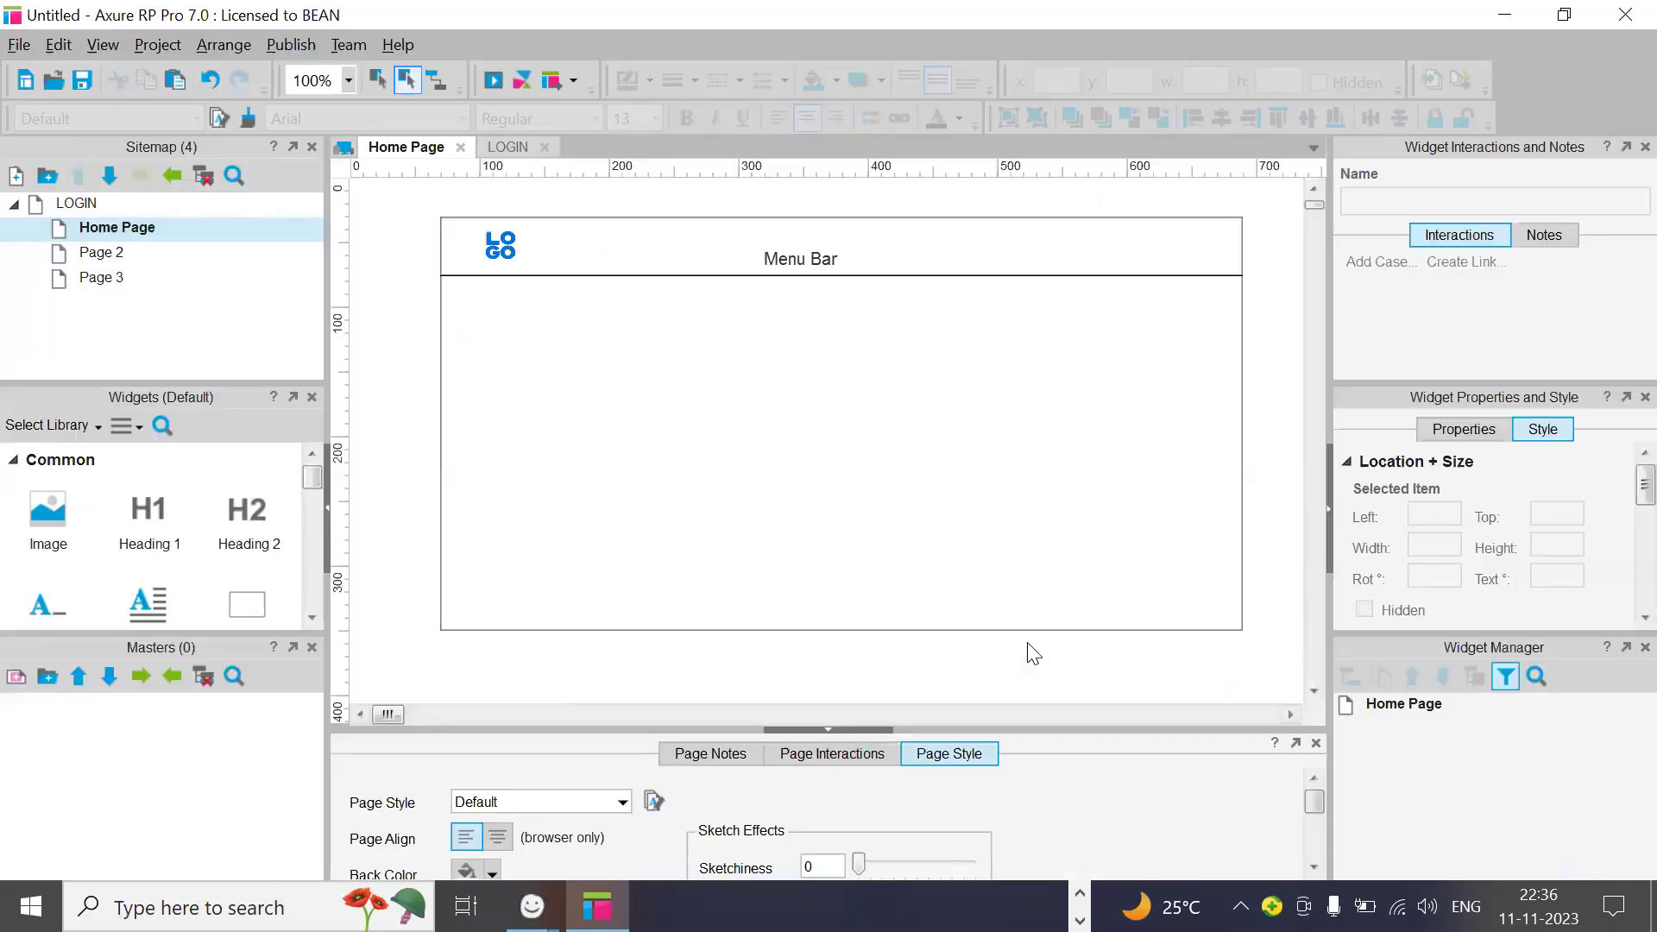
key(ctrl+v)
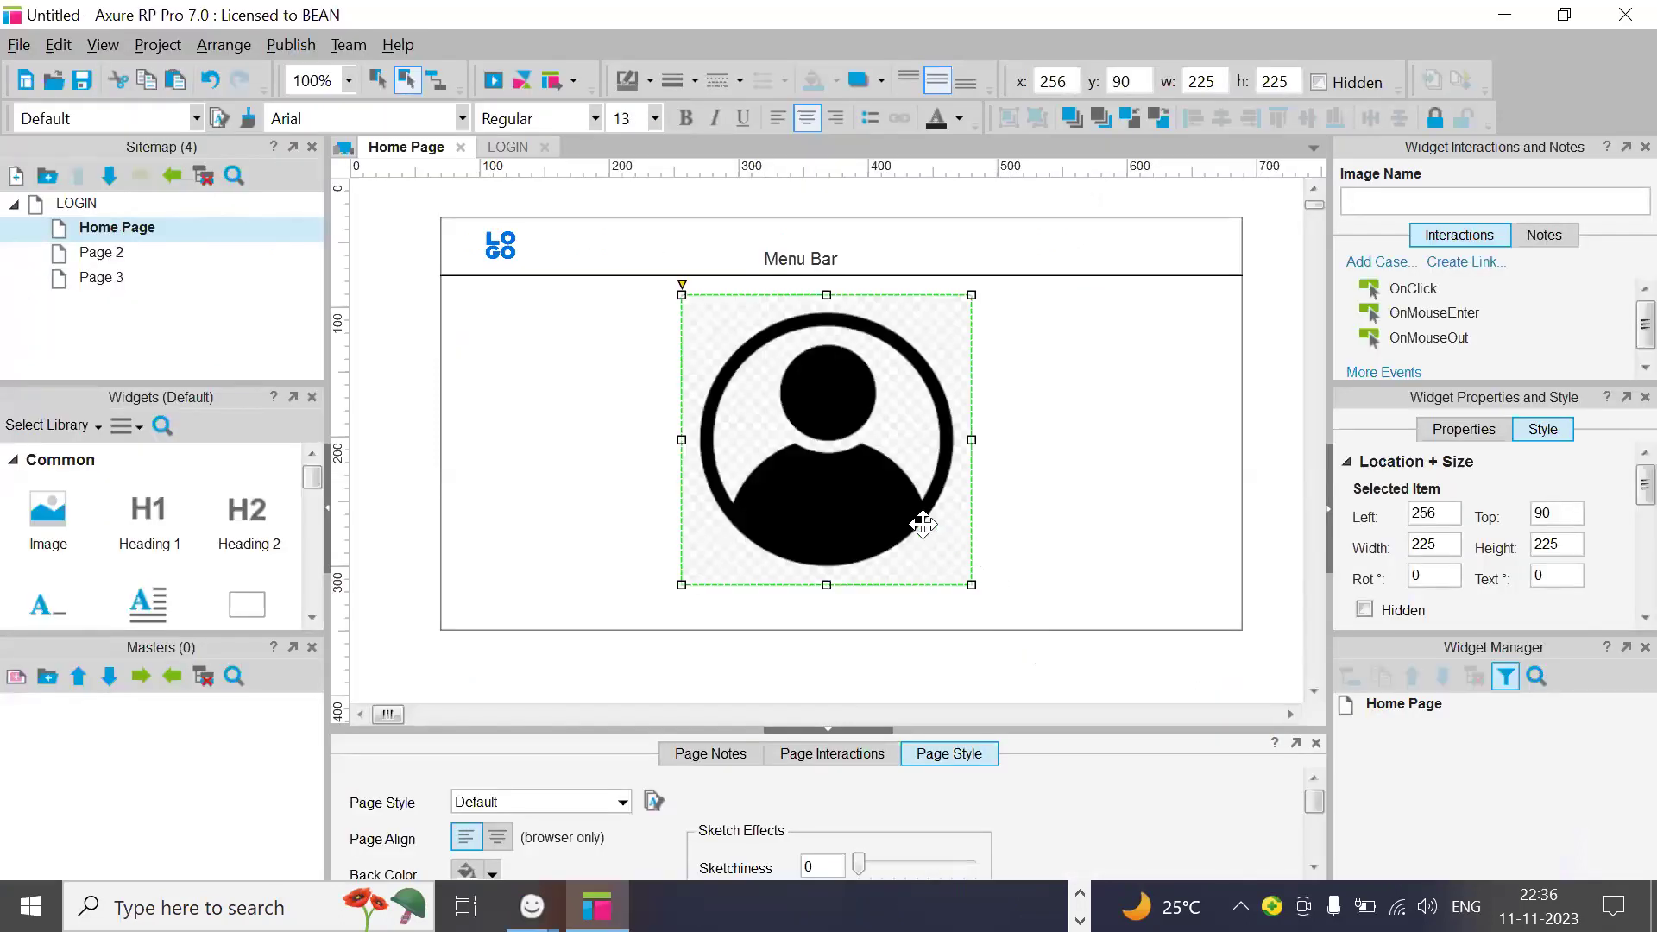
key(ctrl+z)
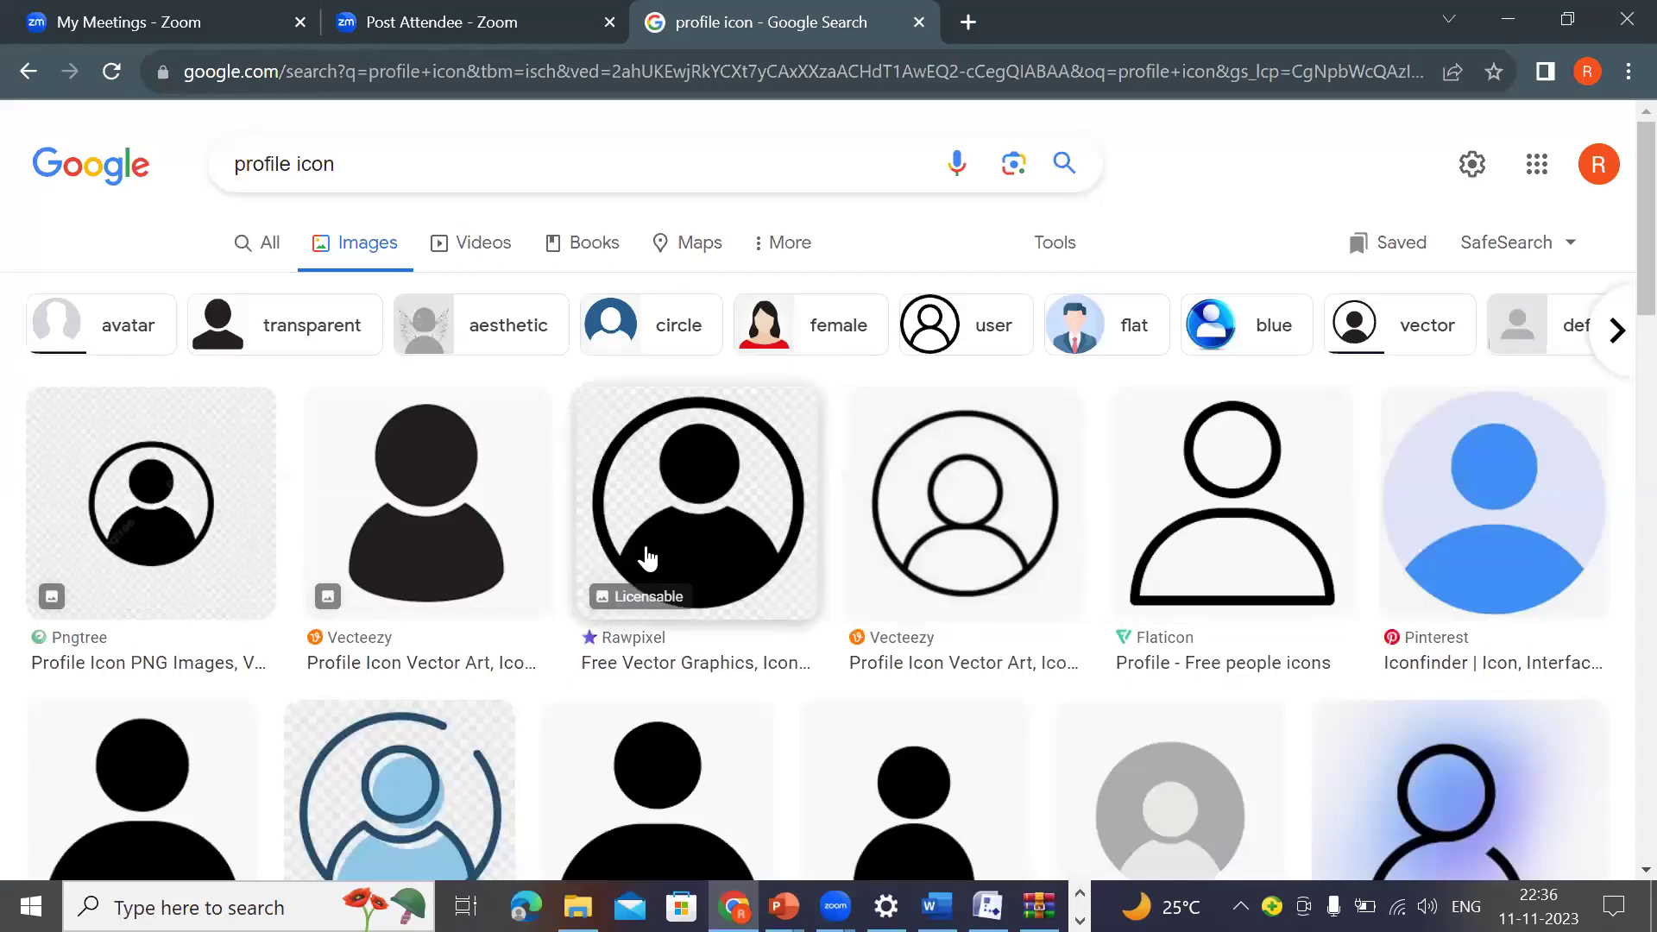
Step: Return to the browser's profile icon results and copy the enlarged solid black Flaticon profile image
scroll(437, 381, down, 3)
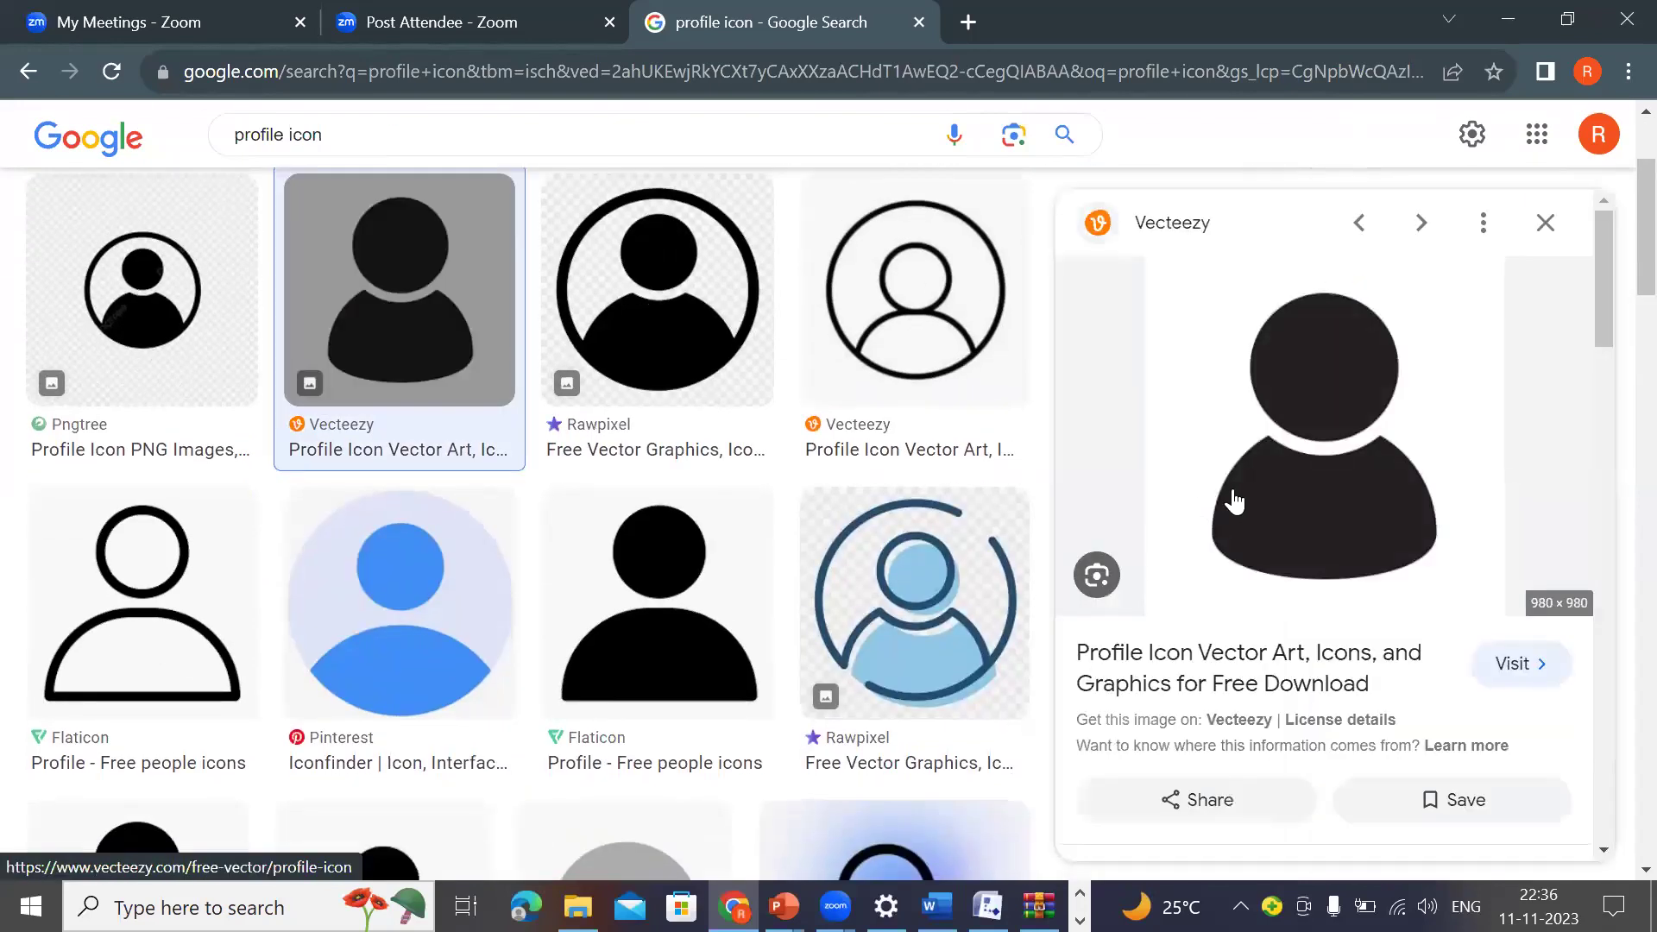
scroll(1232, 490, down, 5)
click(1232, 490)
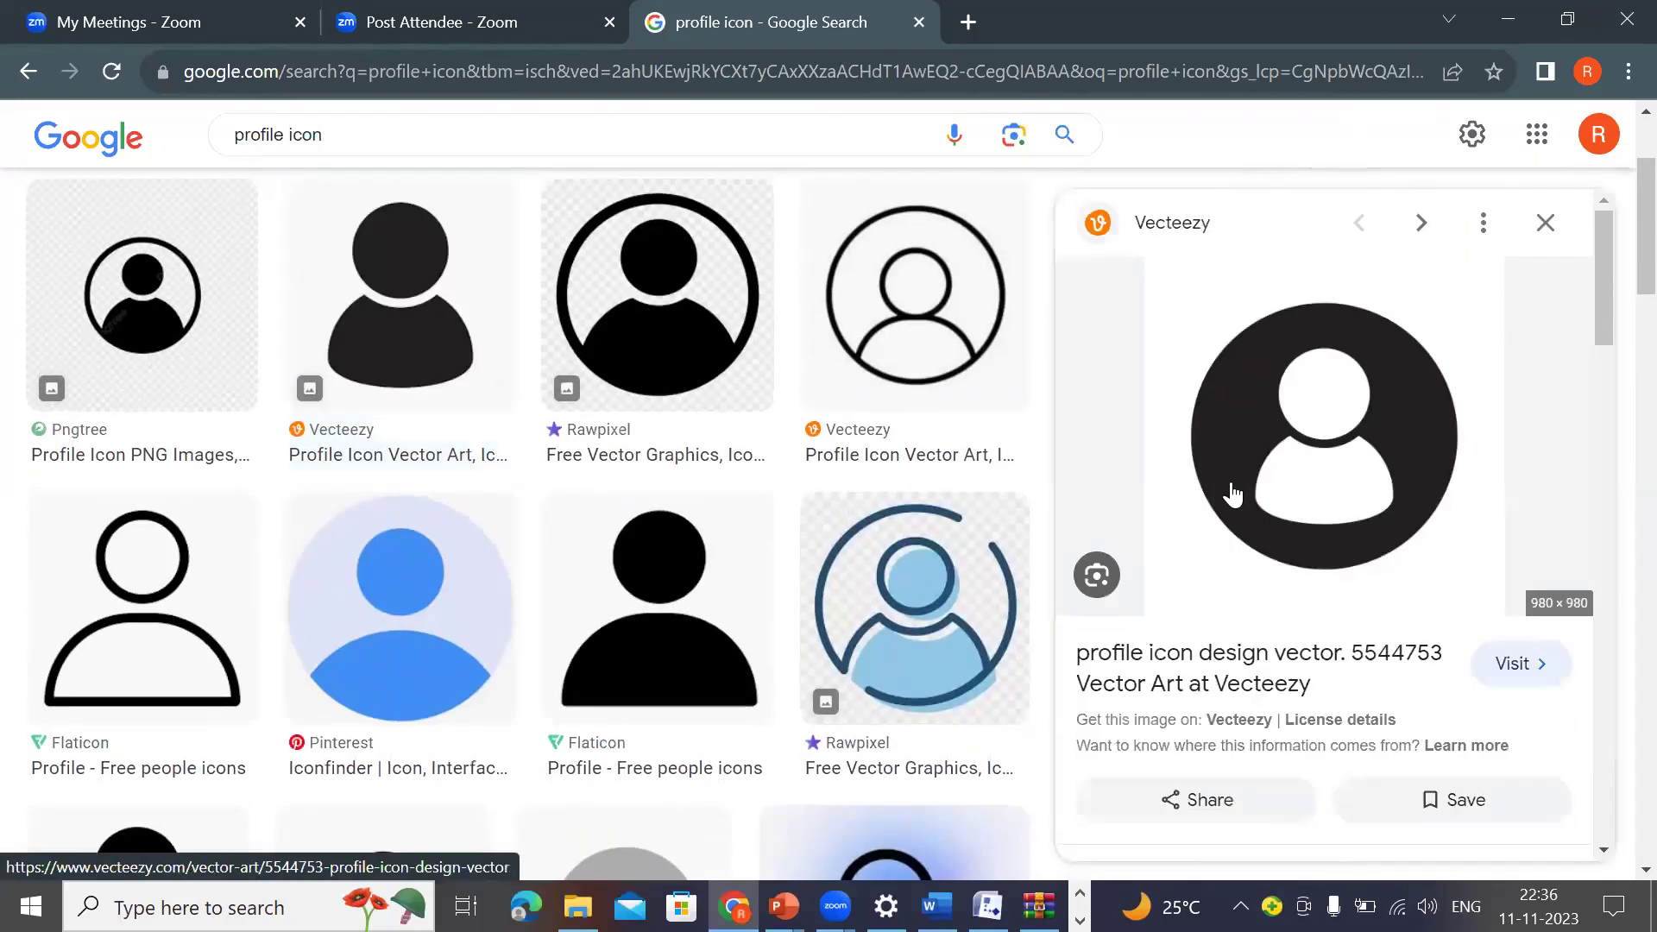
click(618, 561)
right_click(1284, 419)
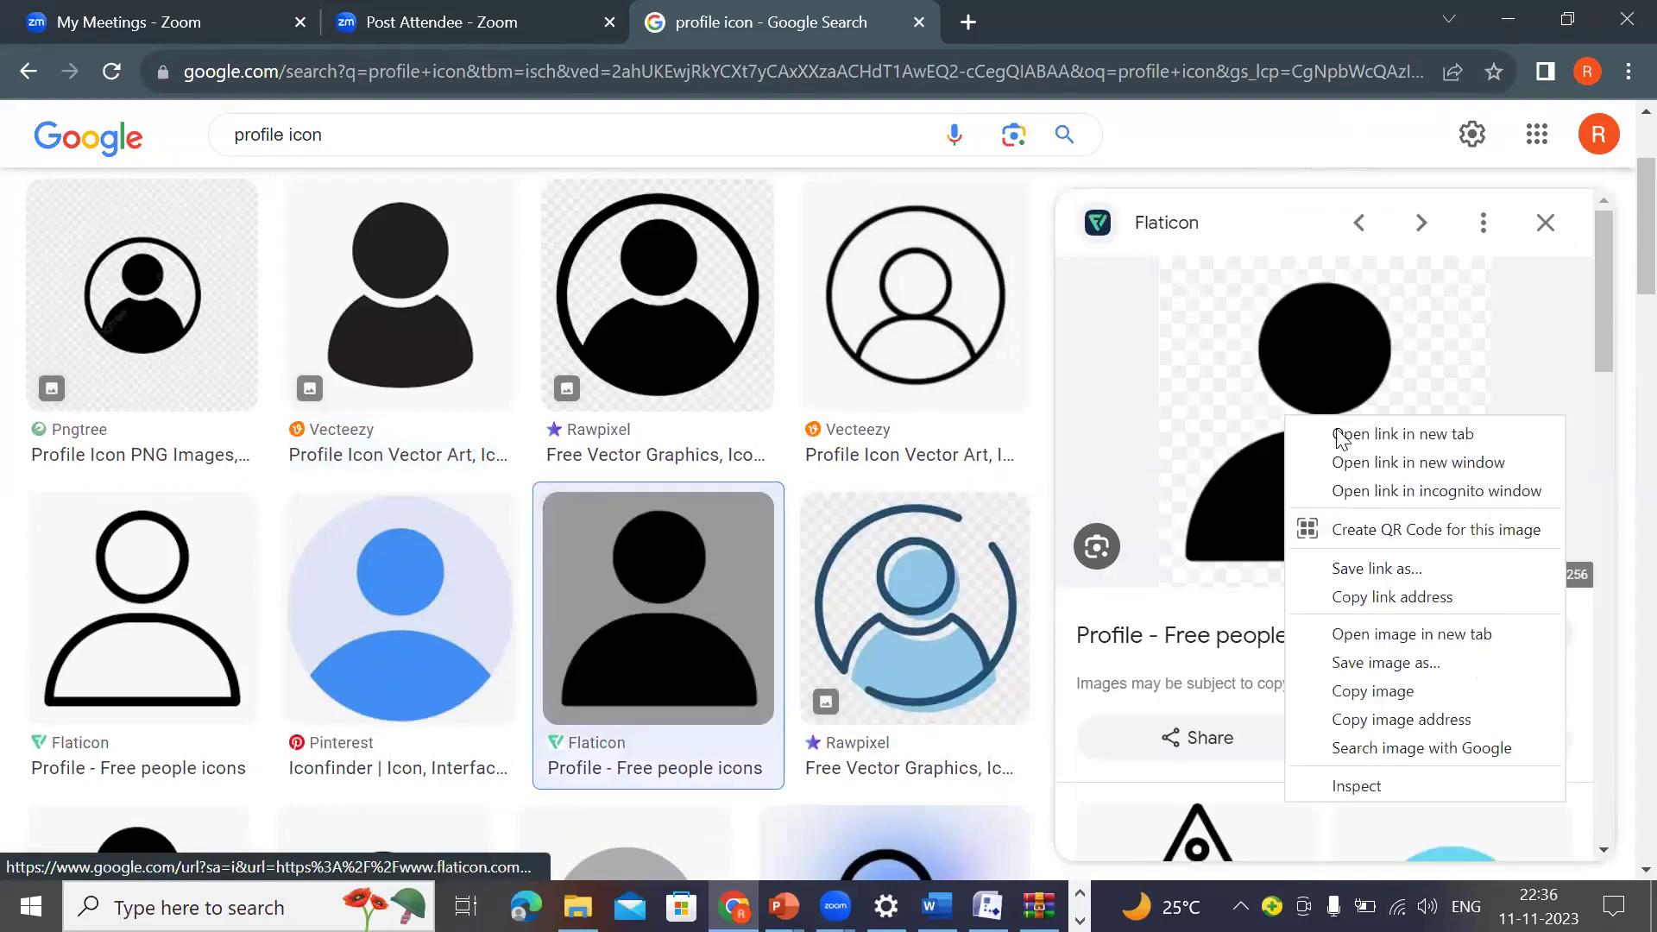
click(1345, 692)
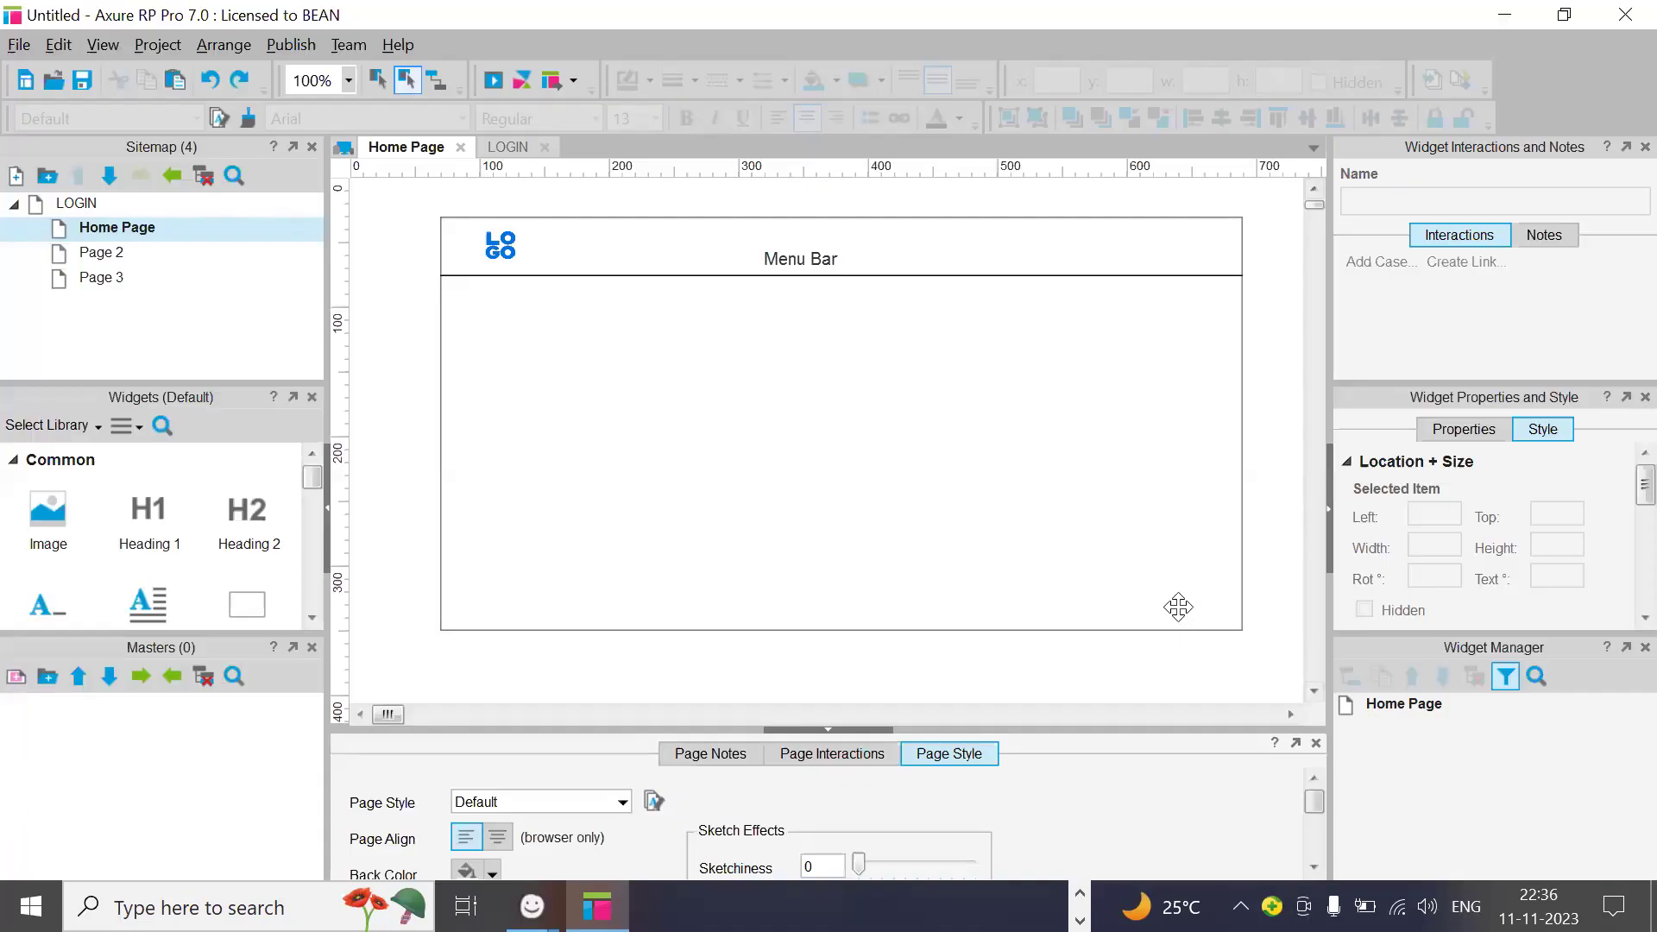
Step: Switch to Axure RP, paste the profile icon onto the Home Page, and fit it small at the right end of the header strip
key(ctrl+v)
drag(872, 498, 883, 494)
drag(1001, 600, 1181, 252)
click(1269, 333)
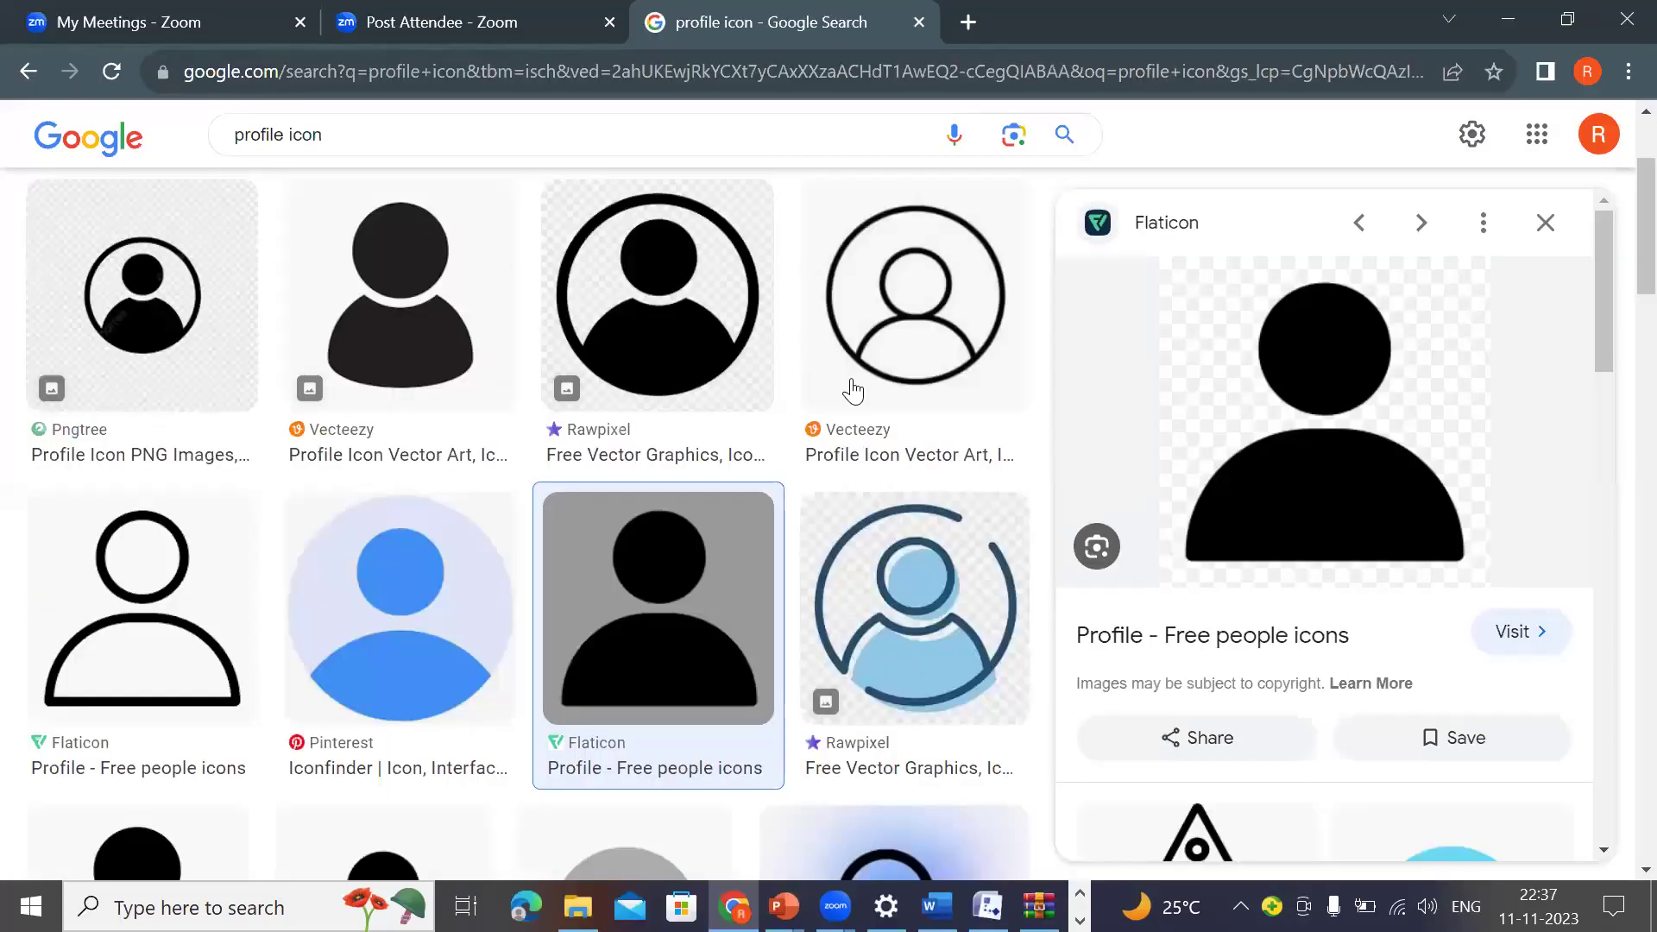
Step: Switch to Chrome and search Google Images for "Cart icon"
scroll(851, 389, up, 3)
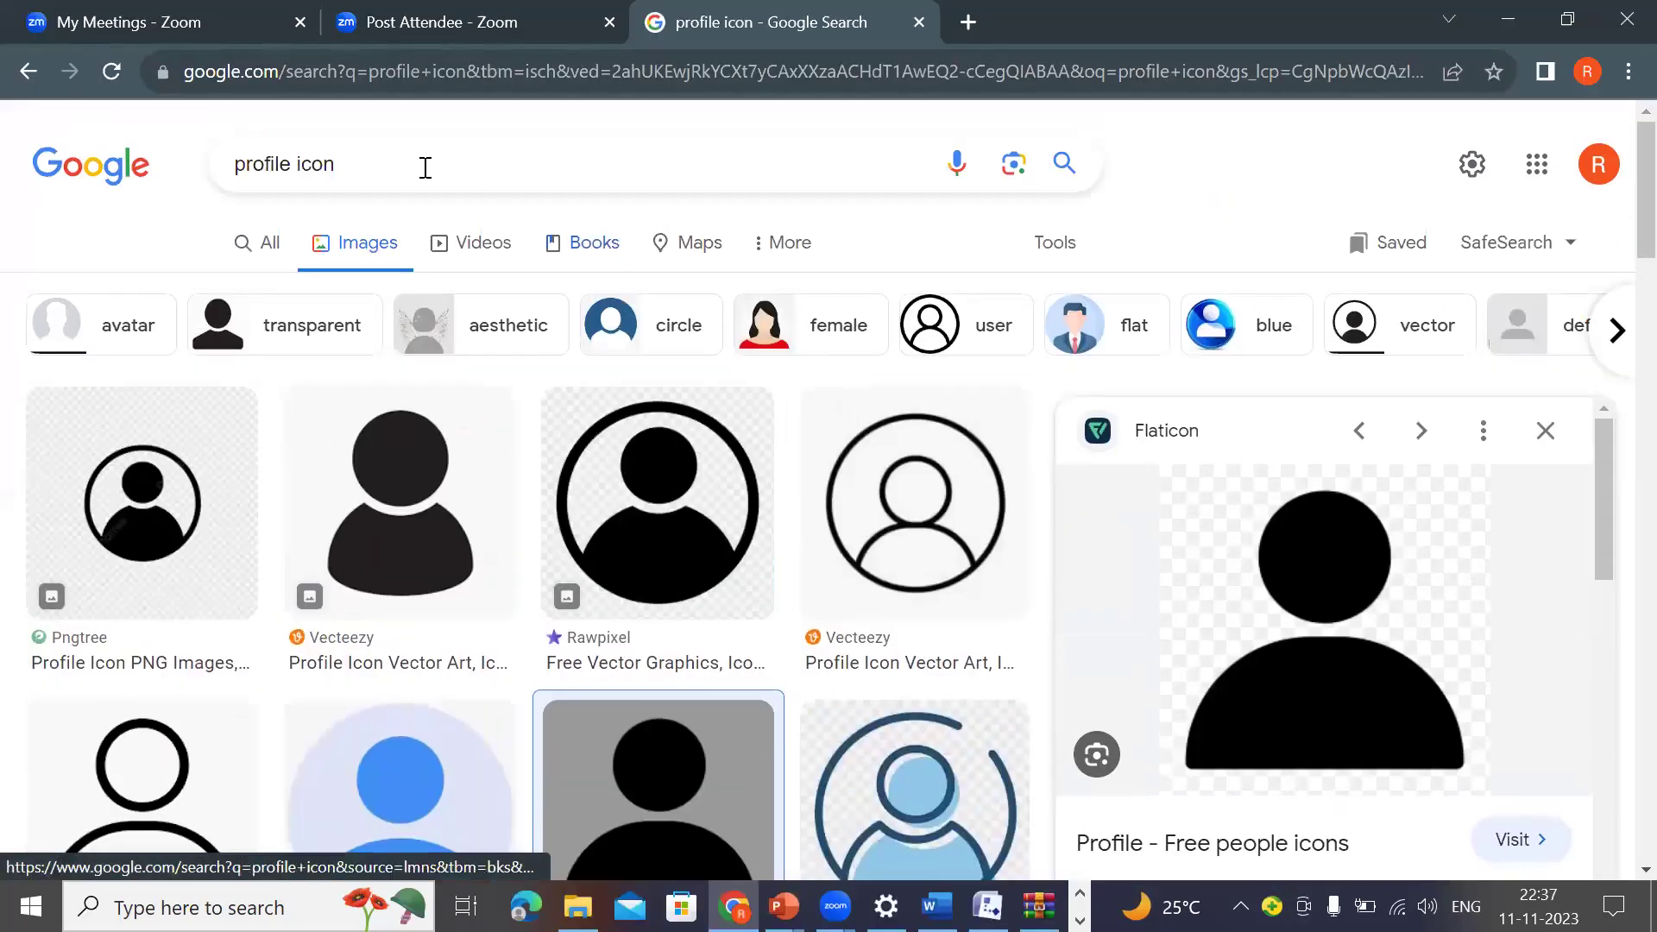
click(264, 172)
double_click(264, 172)
text(Cary)
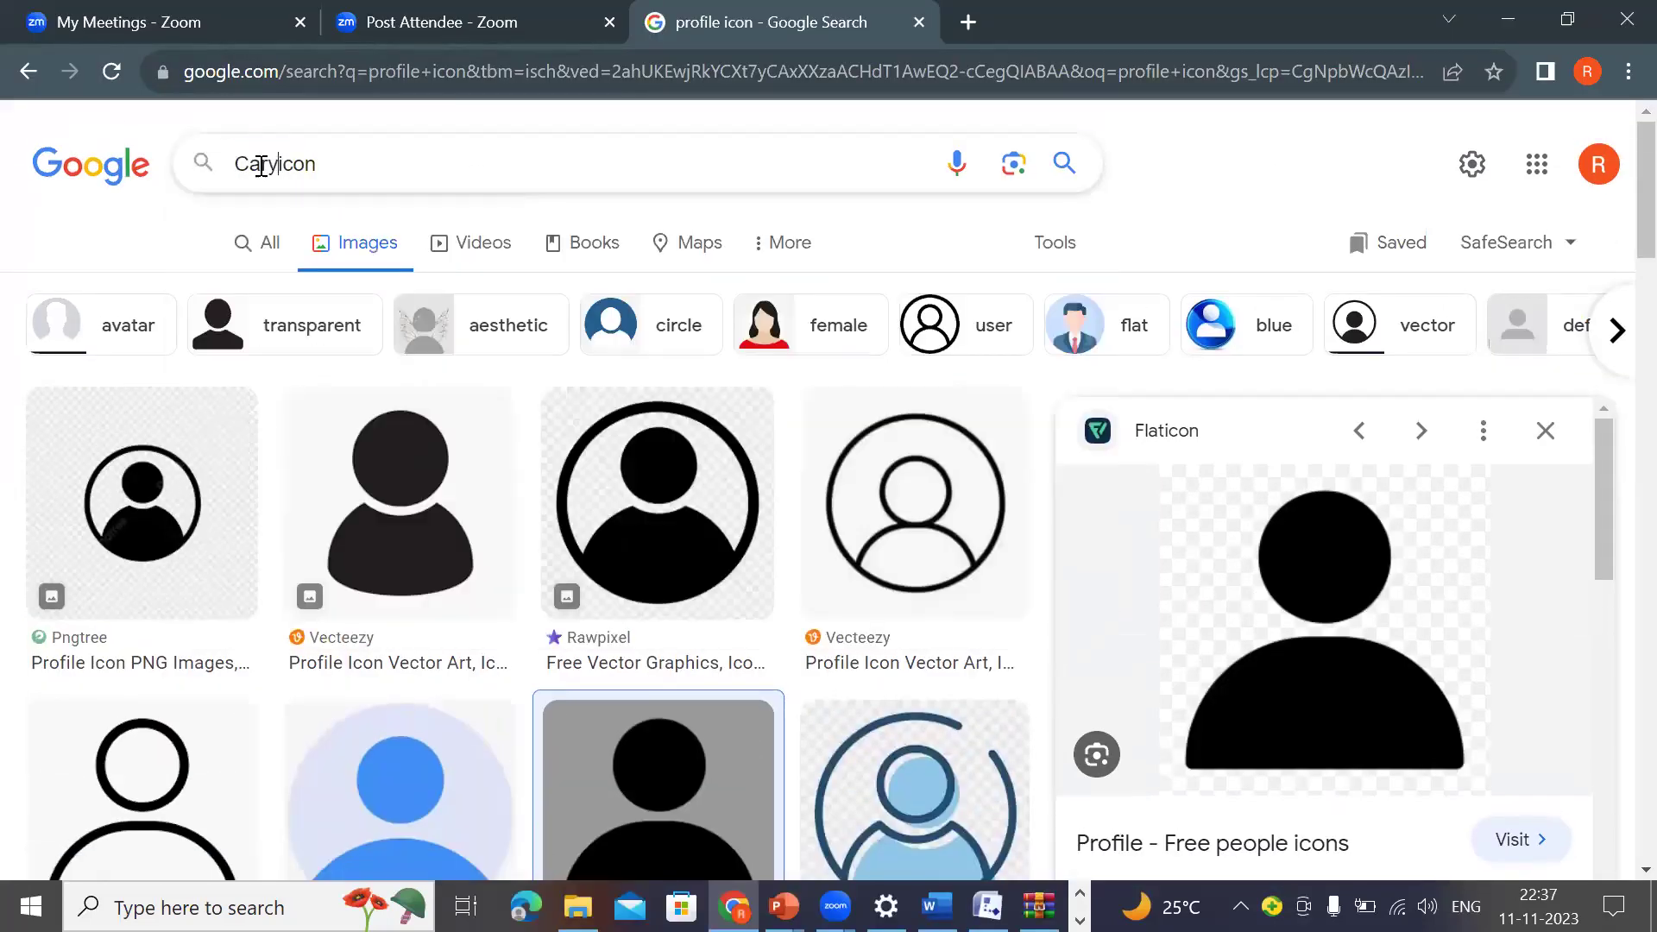
key(BackSpace)
key(BackSpace)
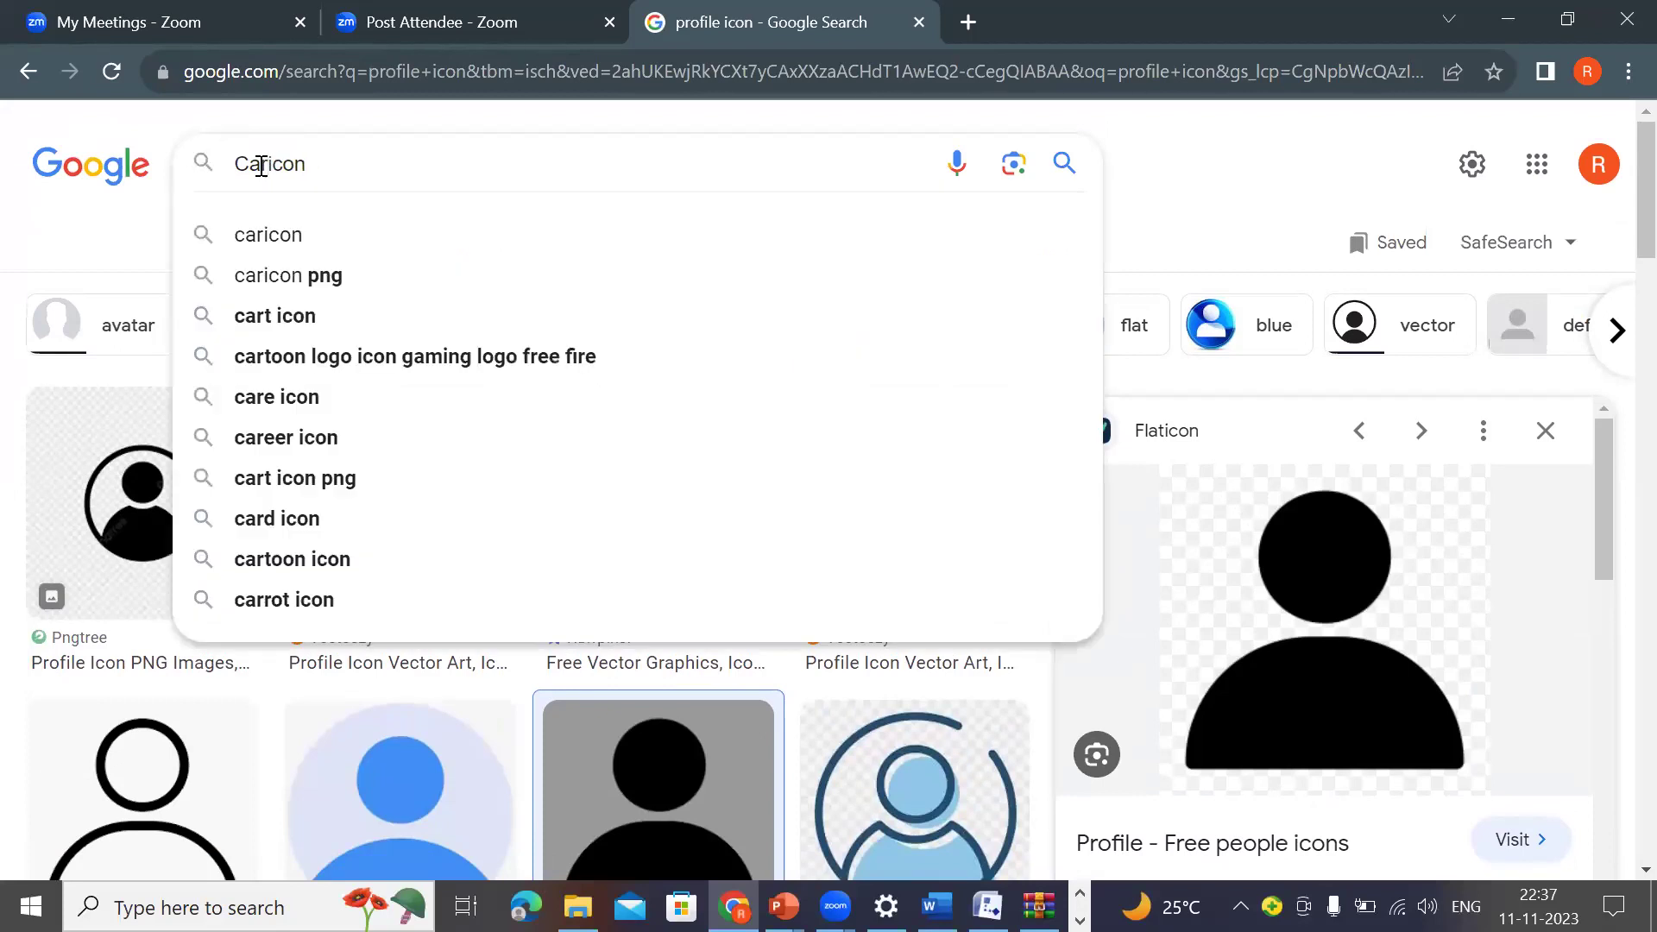
text(t)
key(Return)
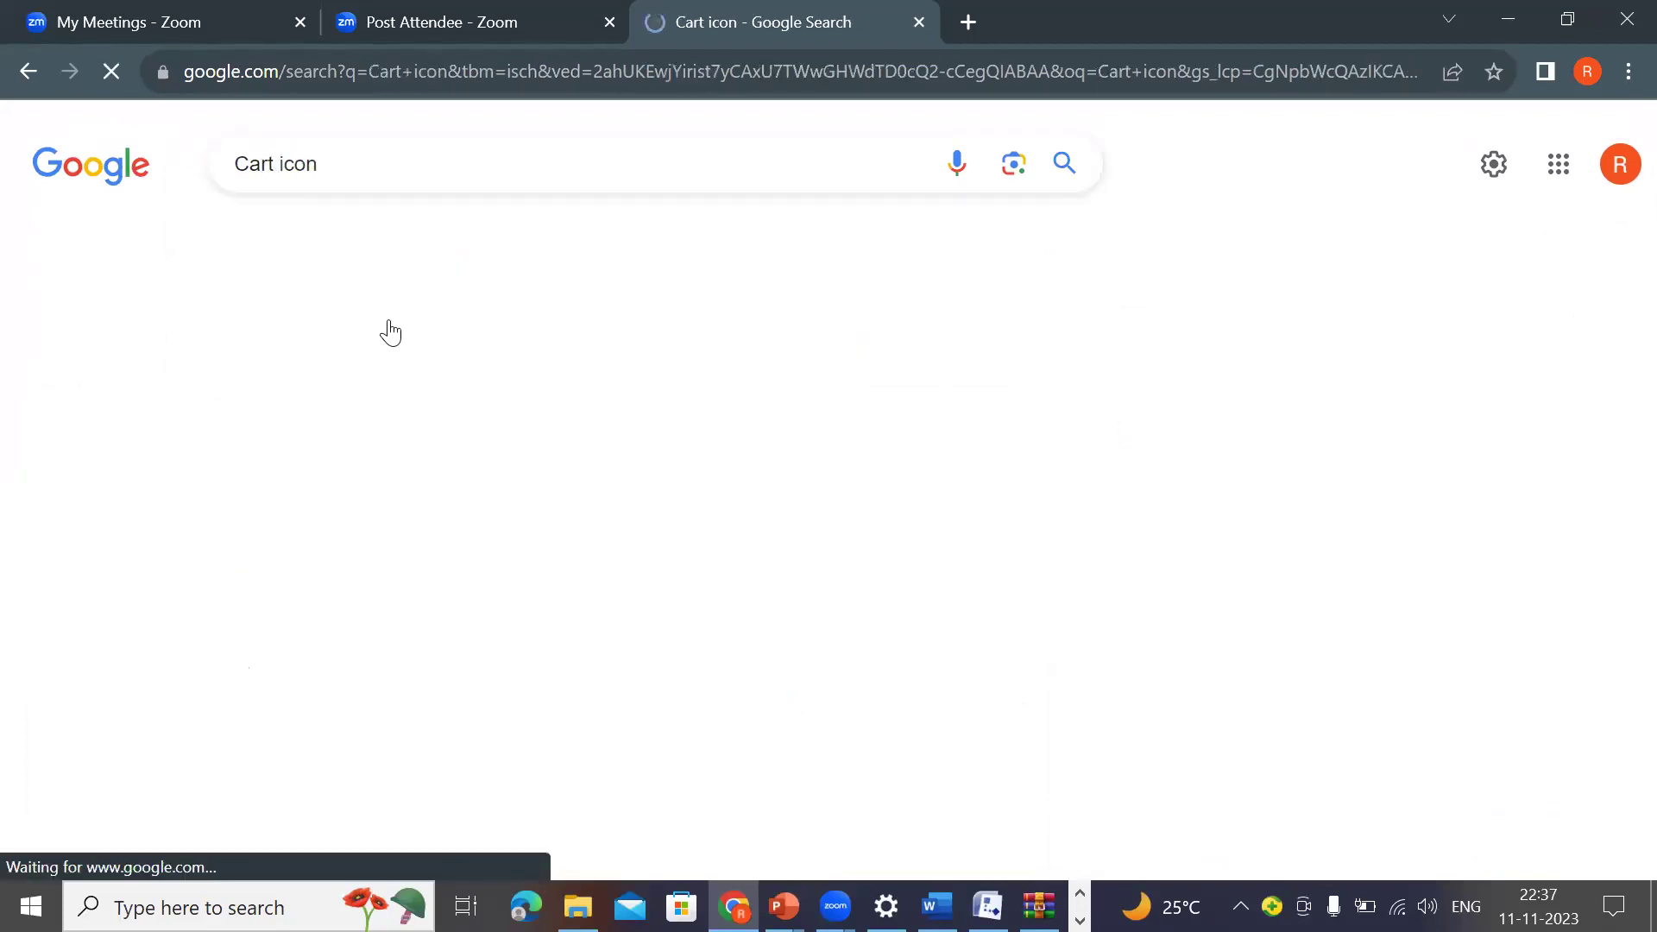
Step: Preview several cart icons and copy the Icon Packs add-to-cart image with the plus sign
click(991, 437)
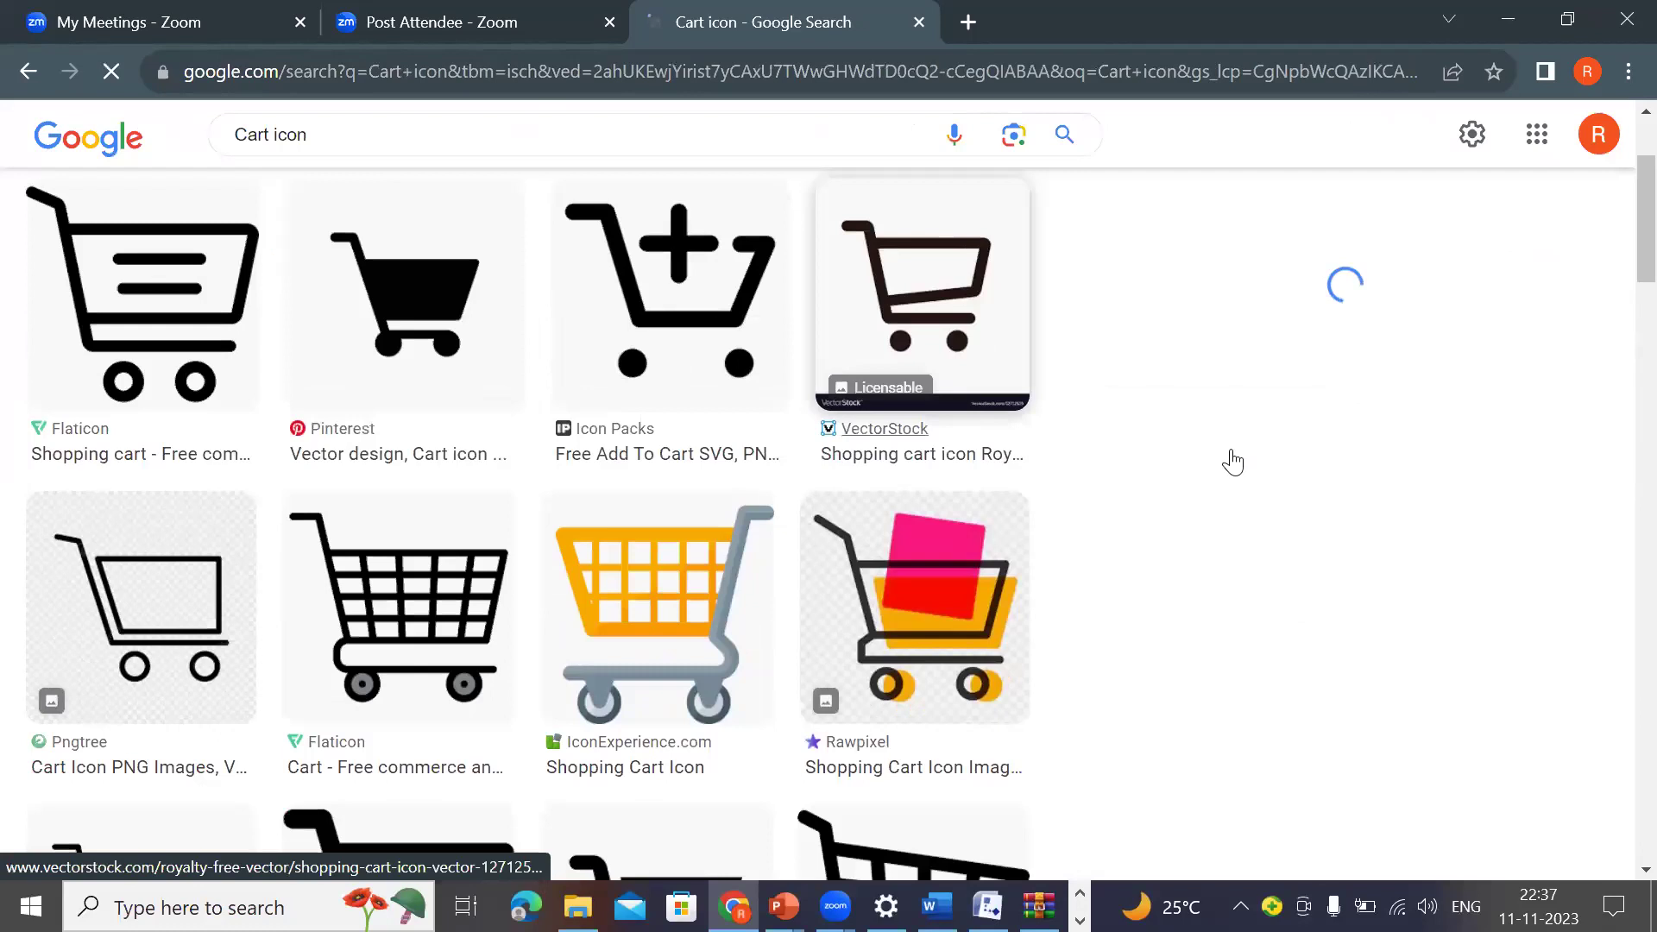
click(404, 294)
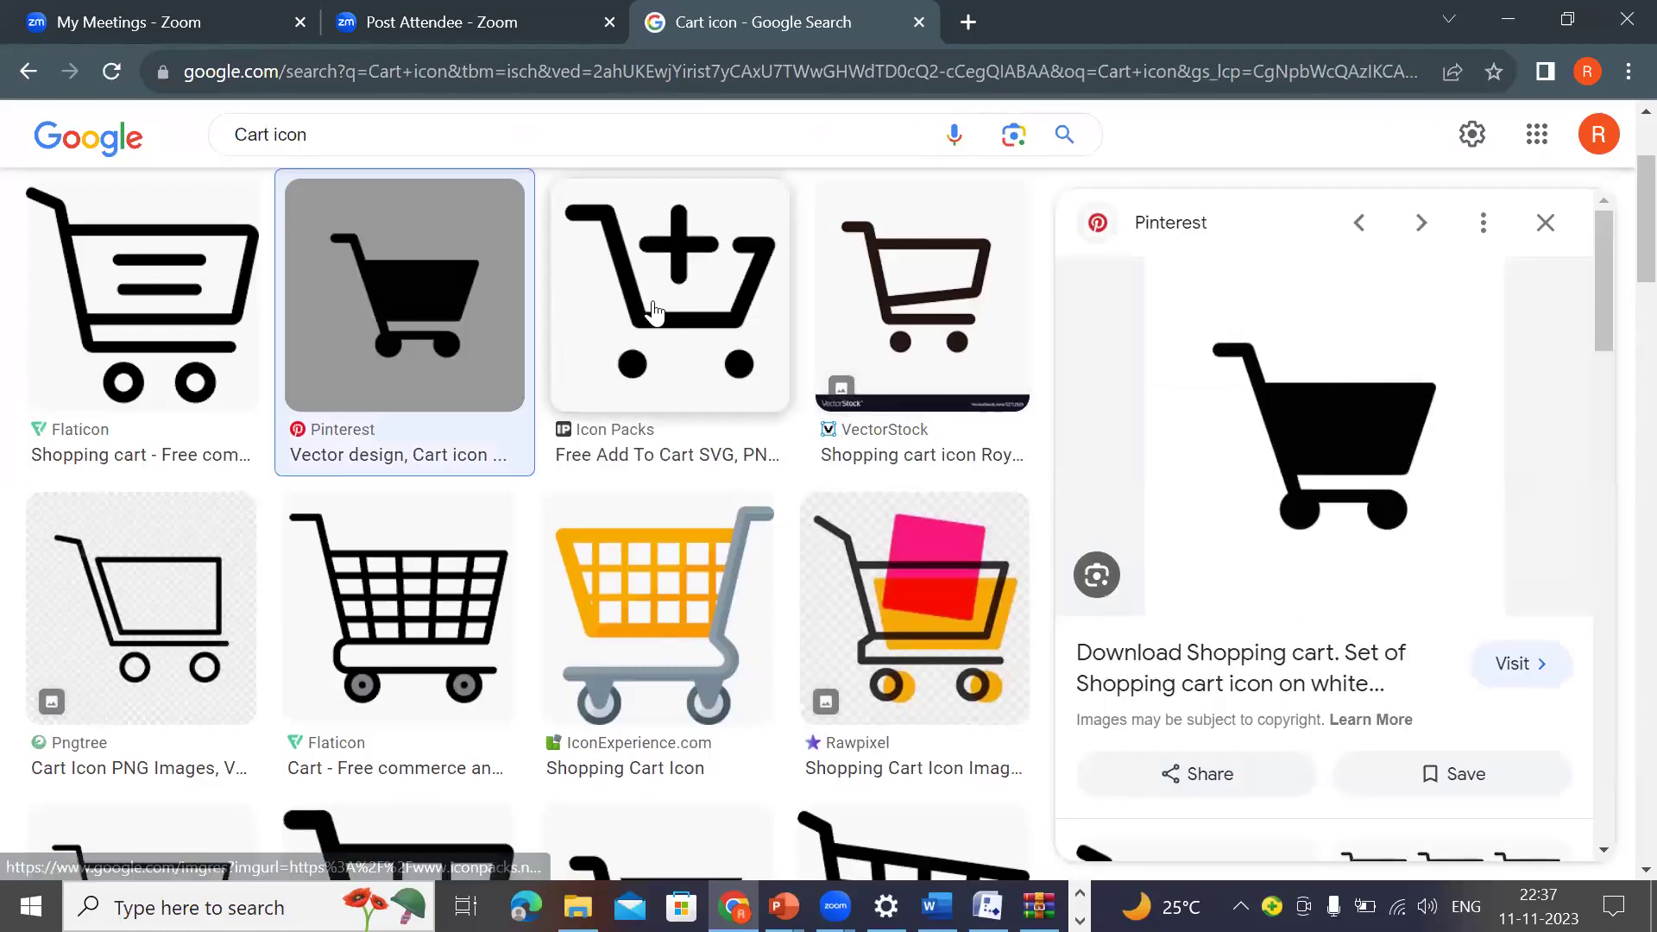
click(653, 313)
key(Right)
key(Left)
right_click(1377, 445)
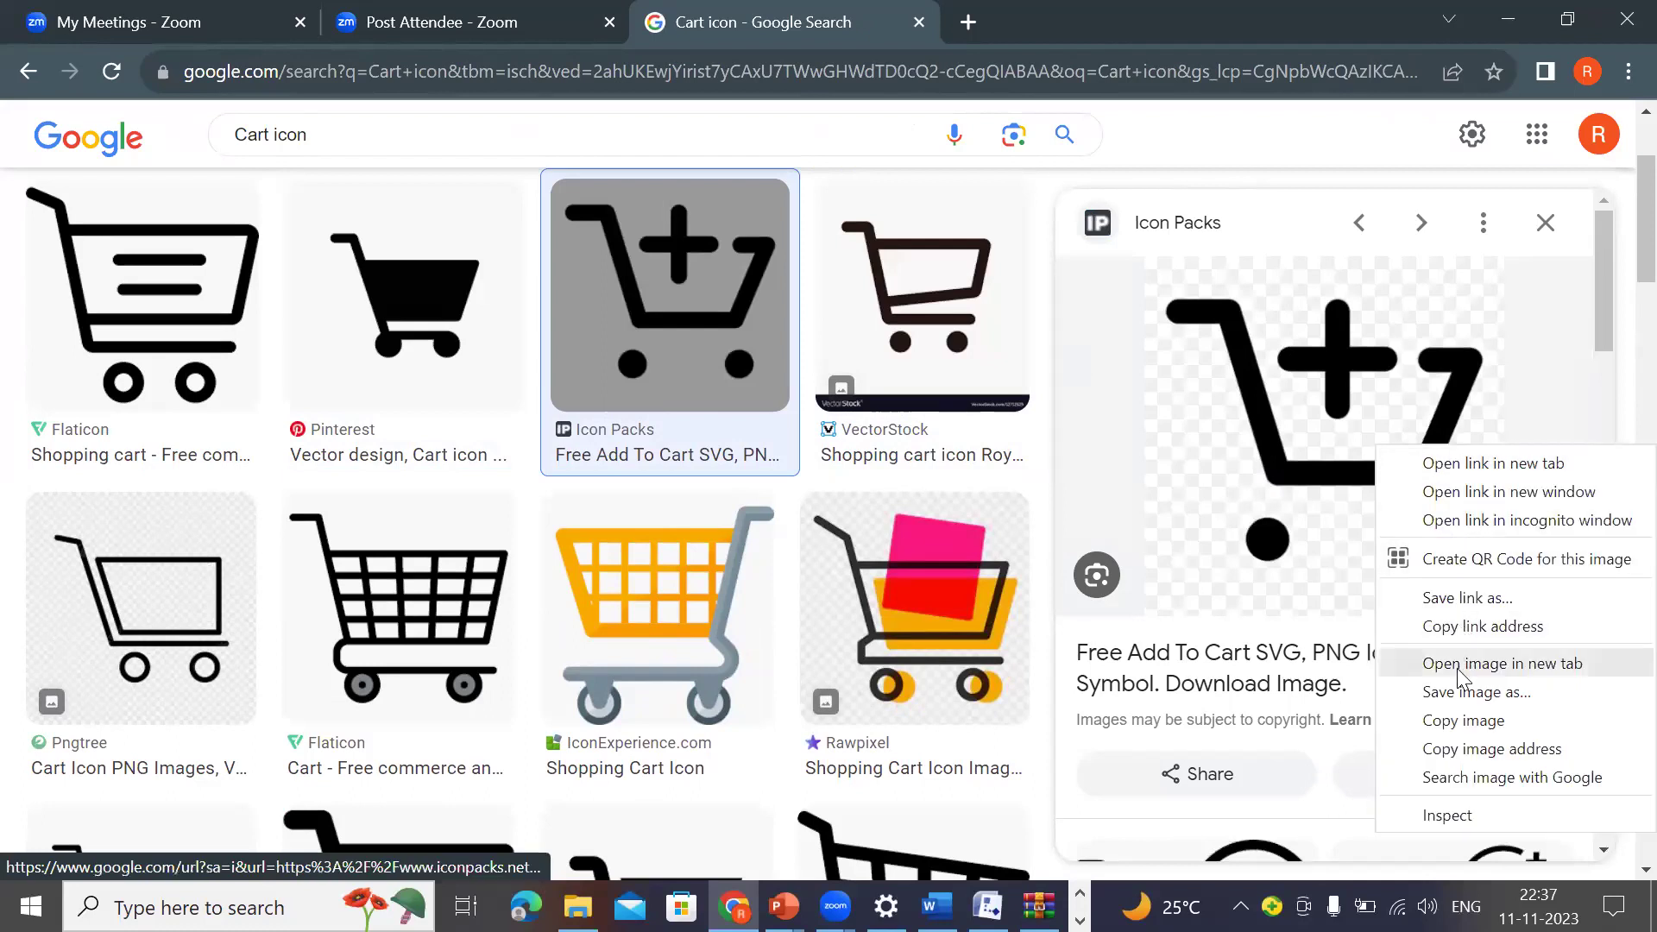
click(1467, 720)
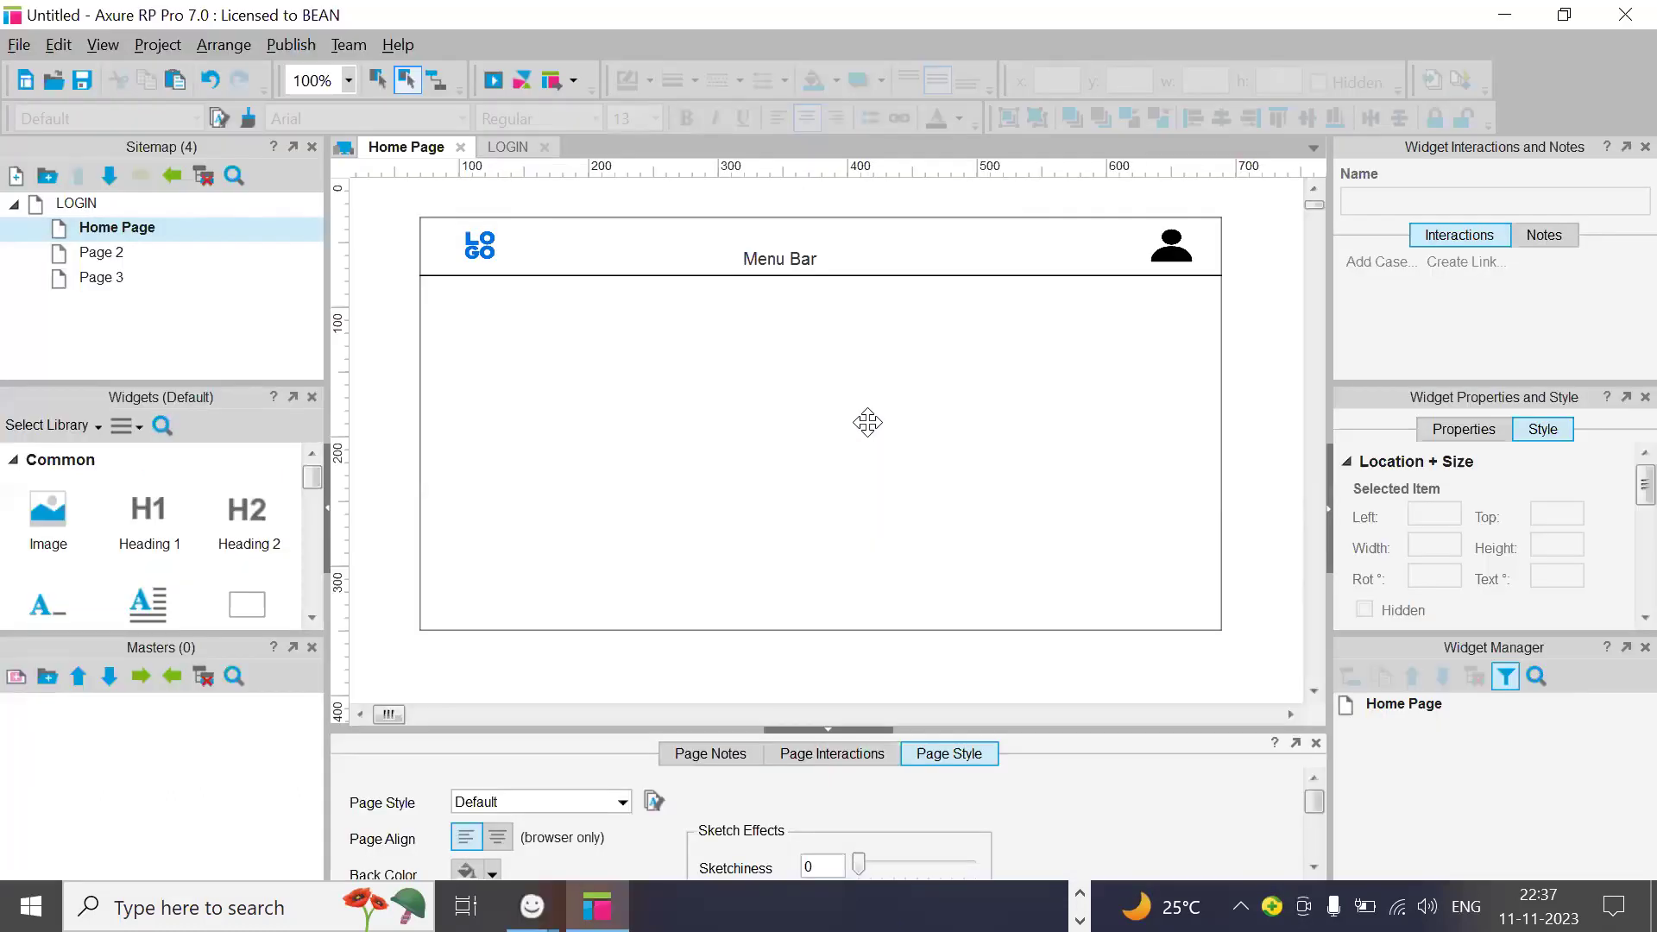
Step: Paste the cart icon onto the Home Page and fit it small in the header strip, just left of the profile icon
key(ctrl+v)
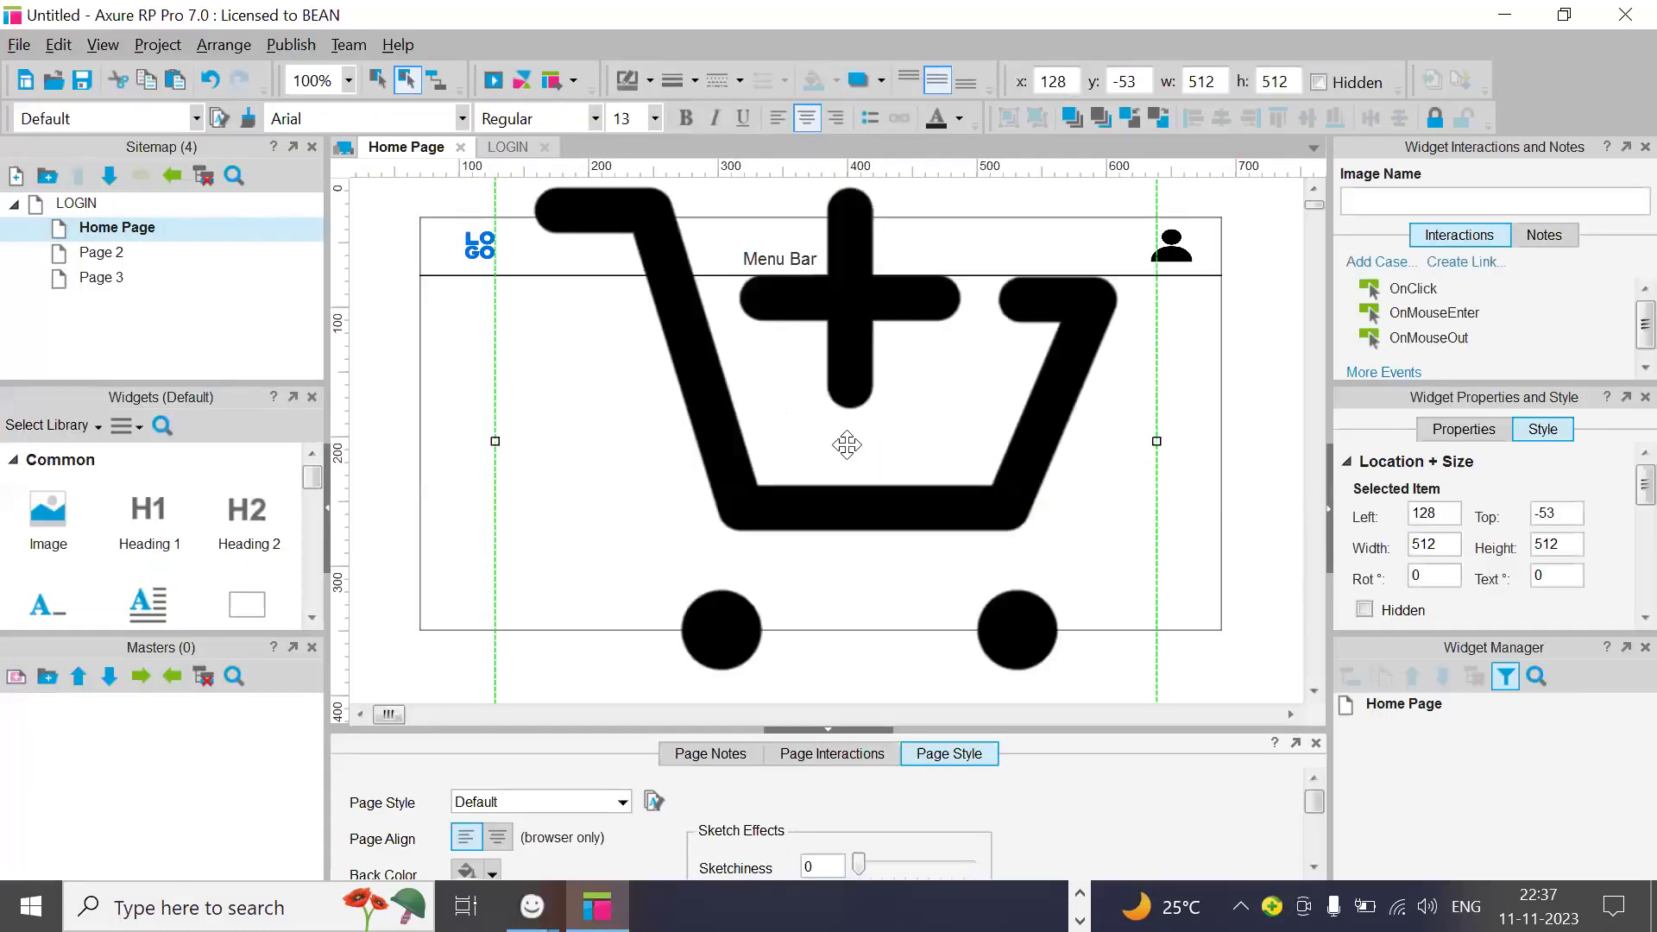
drag(916, 445, 914, 471)
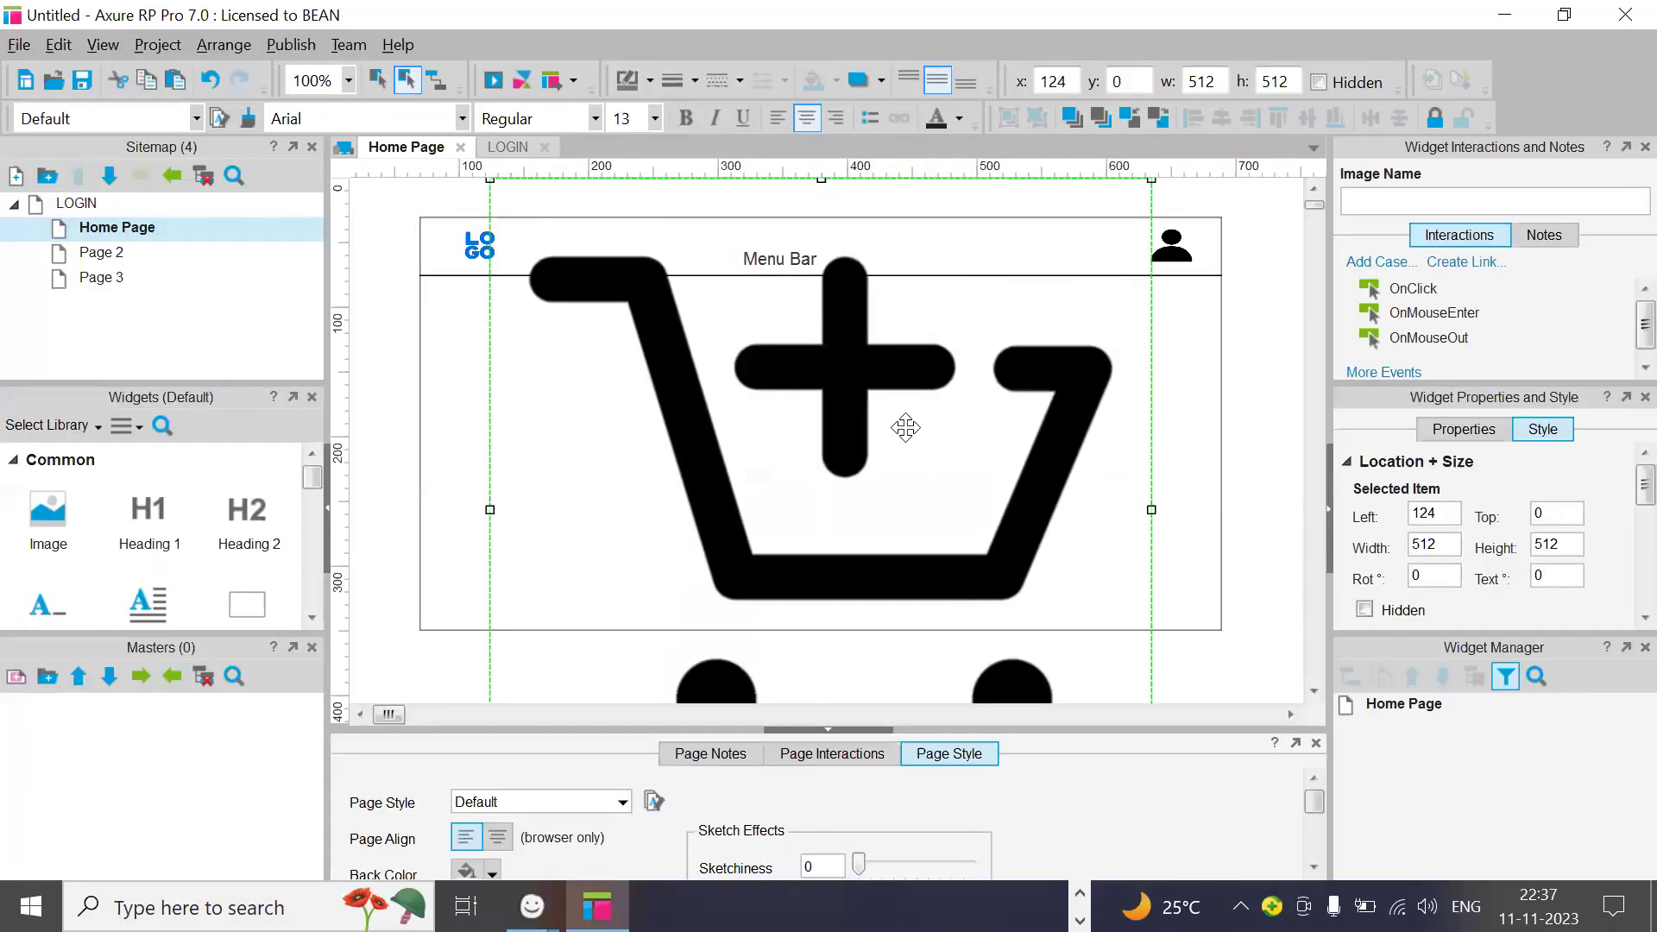
scroll(980, 359, down, 3)
drag(981, 359, 1010, 470)
drag(1149, 216, 752, 388)
scroll(767, 386, up, 1)
scroll(767, 386, down, 1)
drag(648, 596, 823, 387)
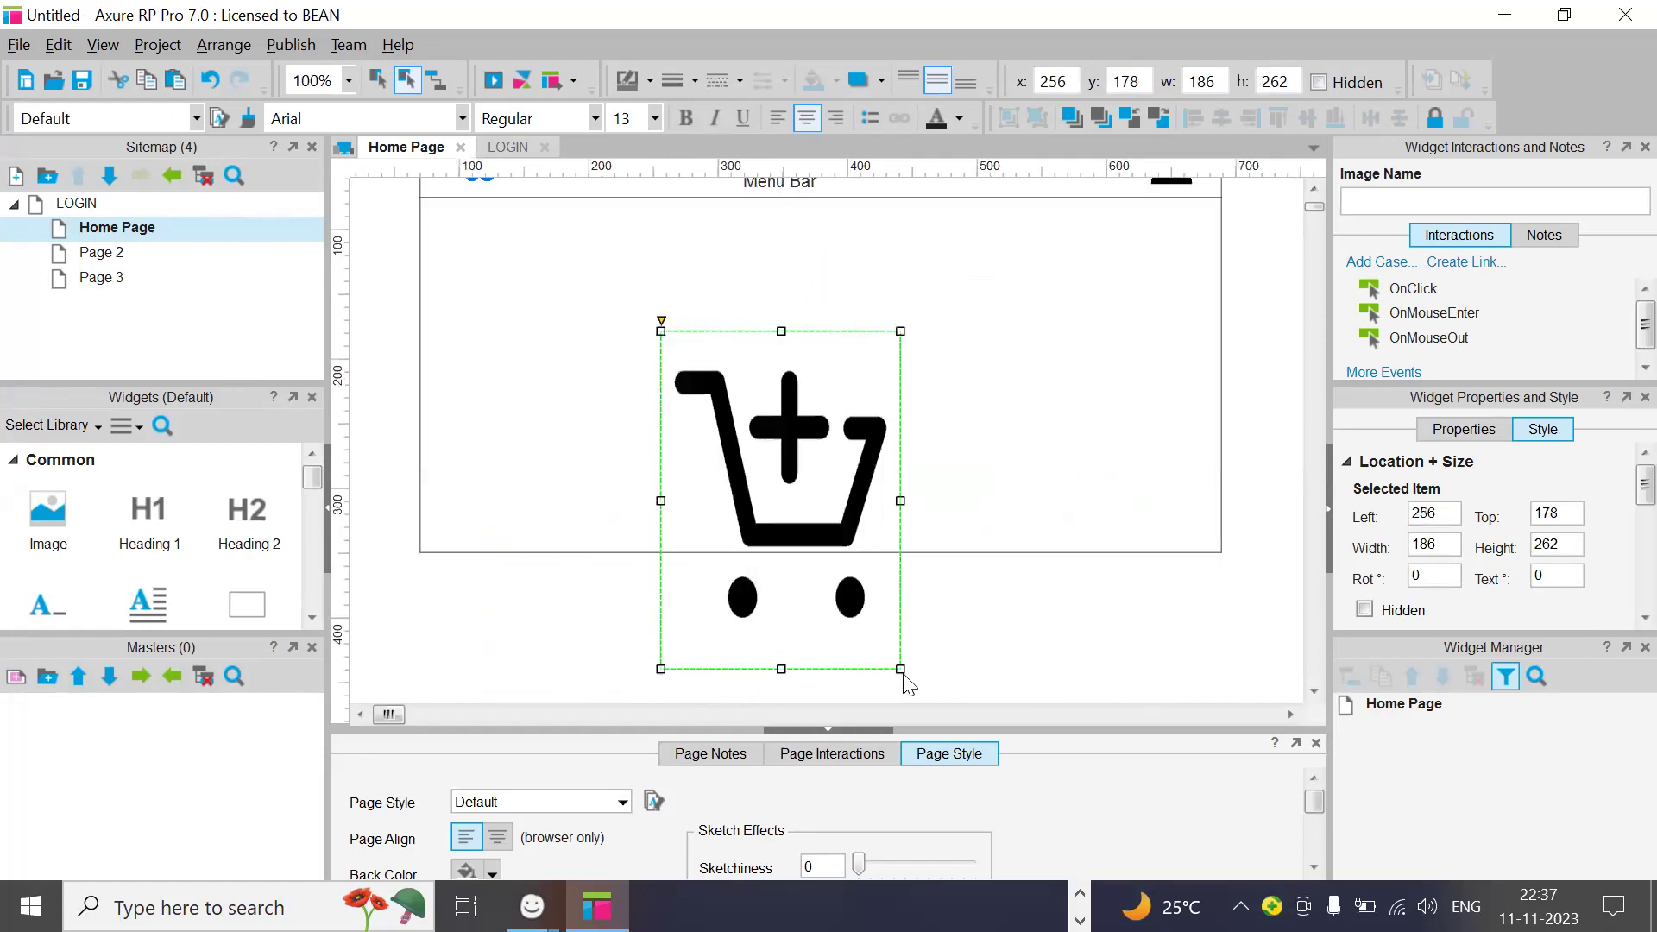
drag(894, 664, 713, 371)
scroll(843, 395, up, 2)
drag(684, 429, 1115, 249)
click(1280, 287)
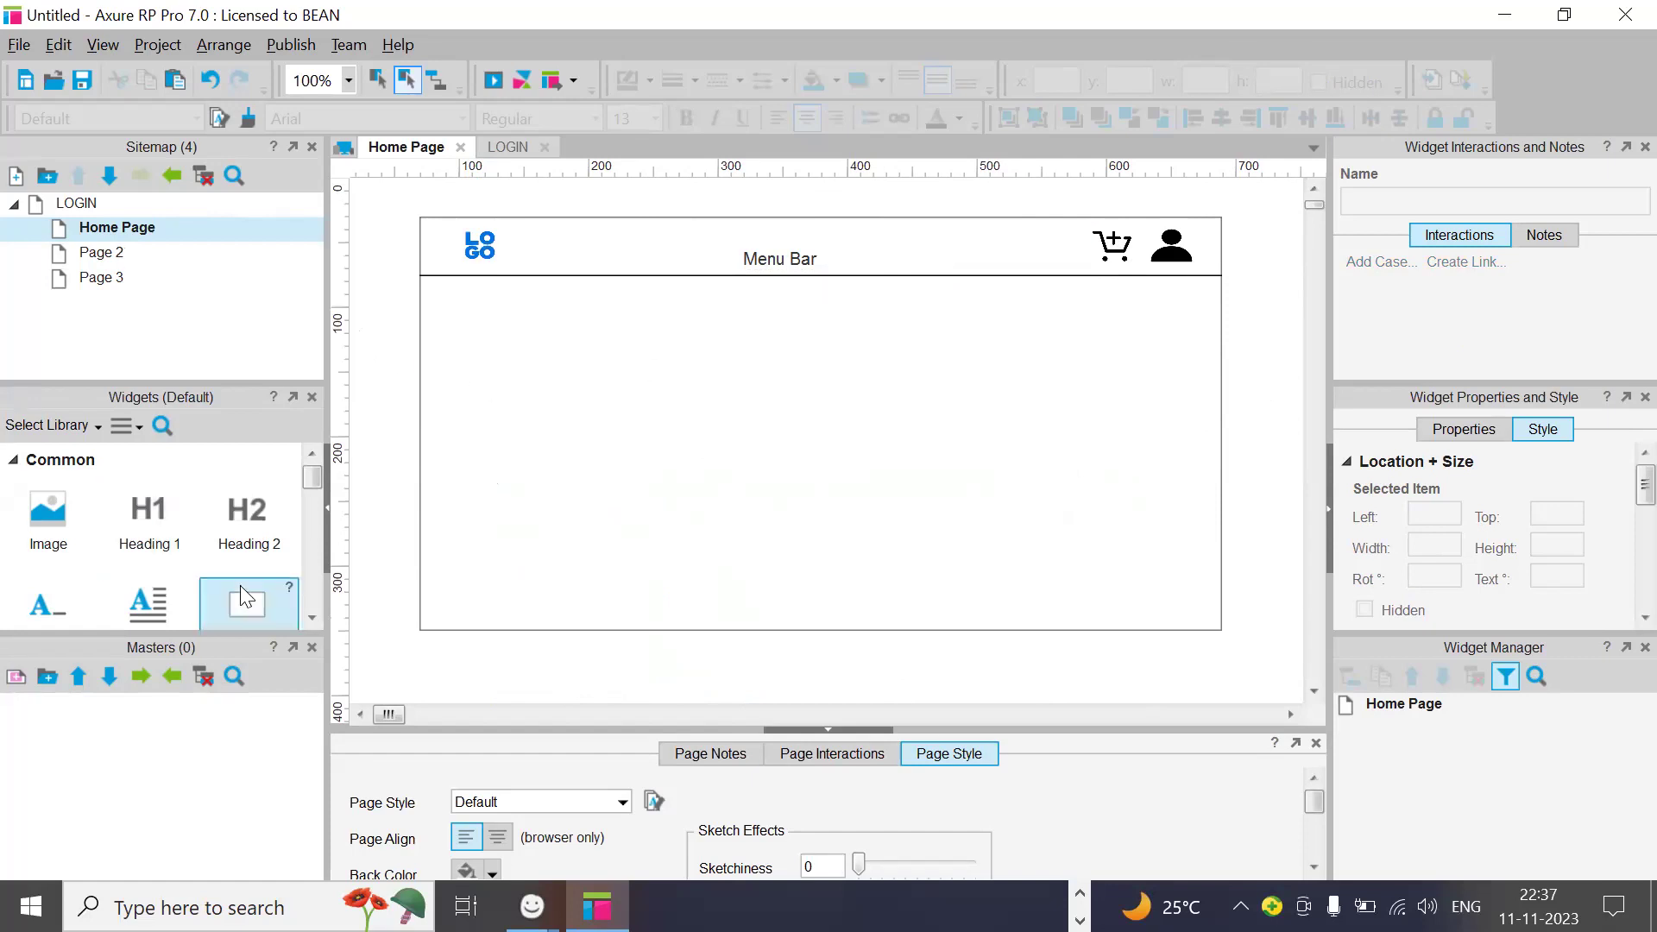
drag(45, 518, 532, 412)
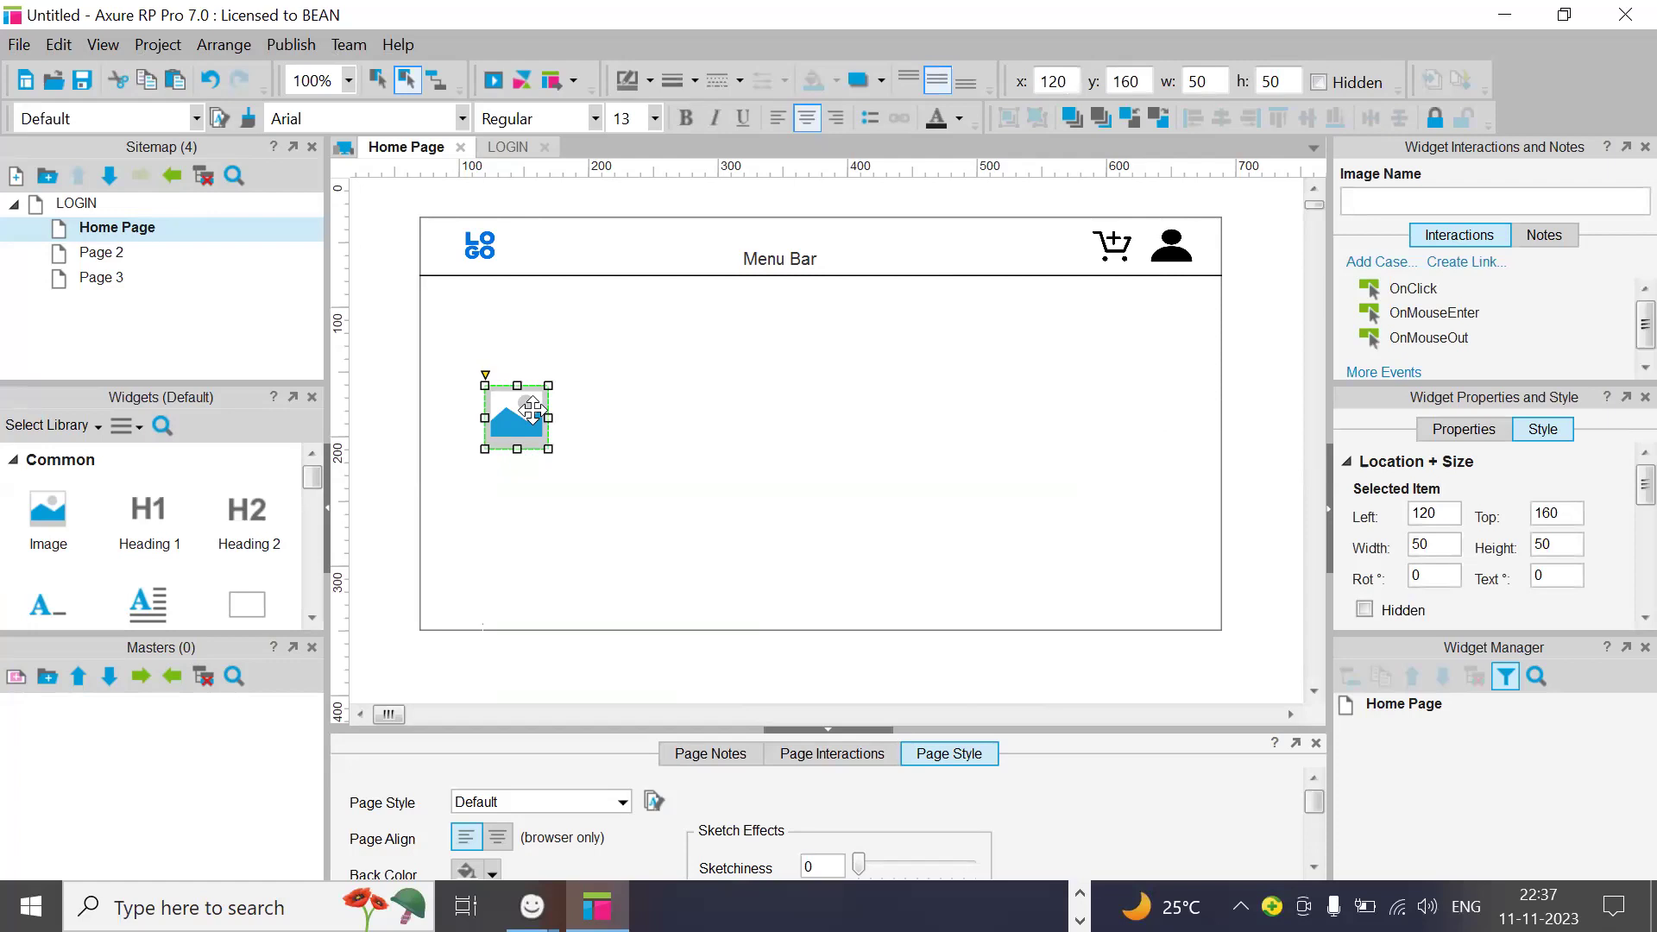
key(Delete)
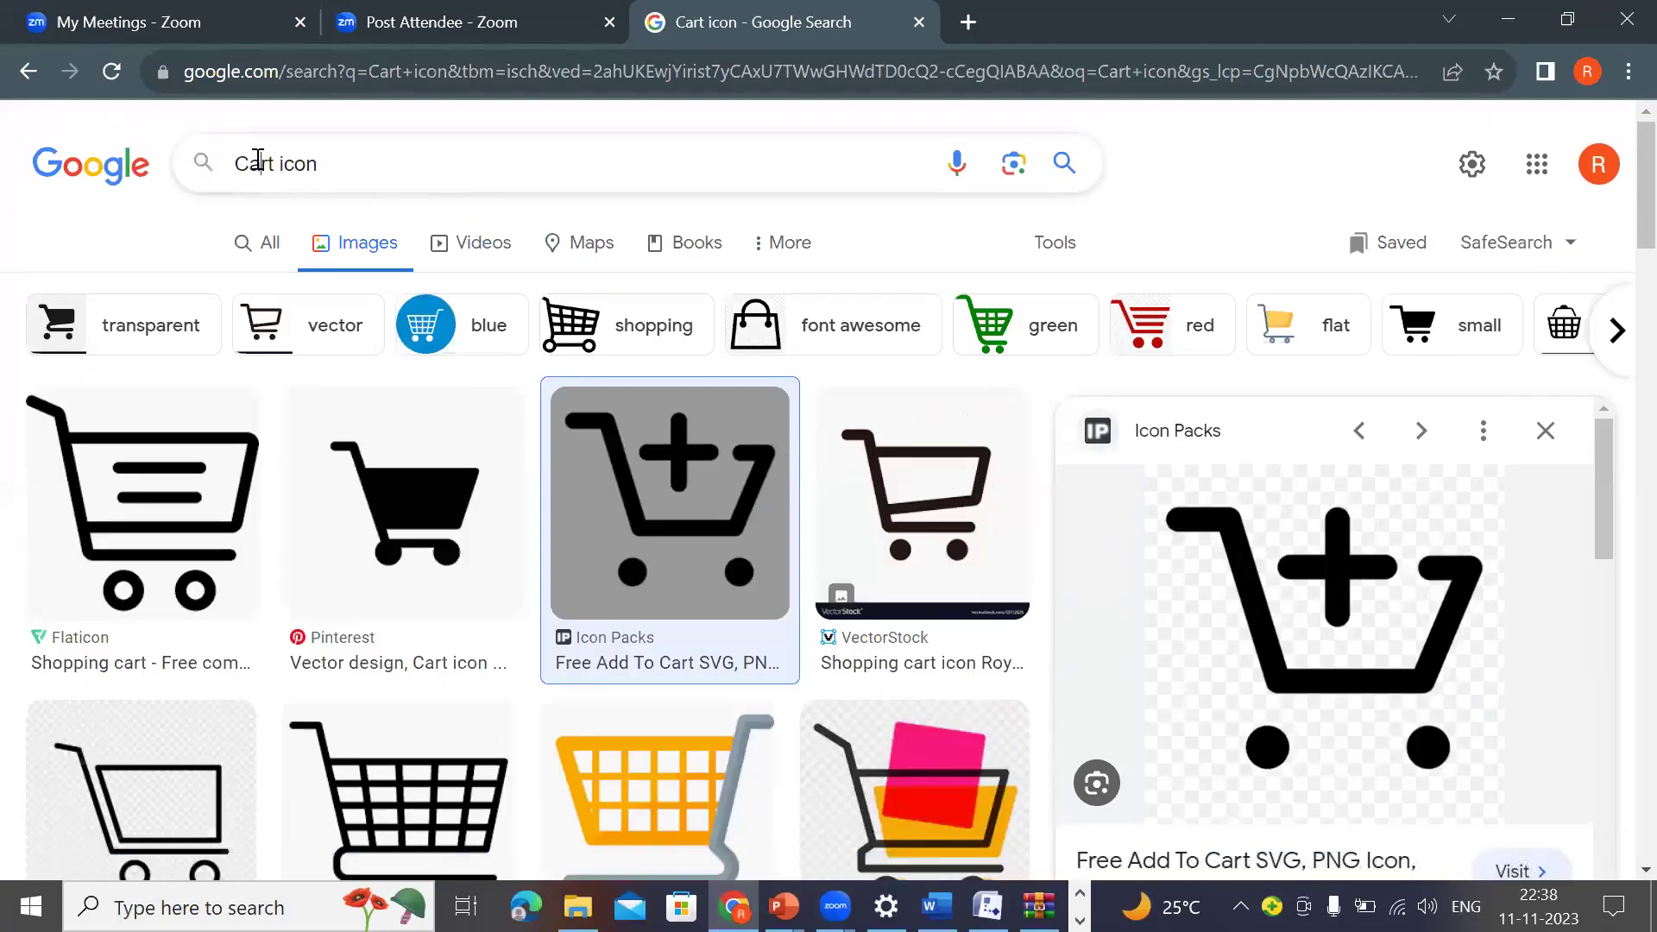
double_click(257, 162)
key(BackSpace)
text(images)
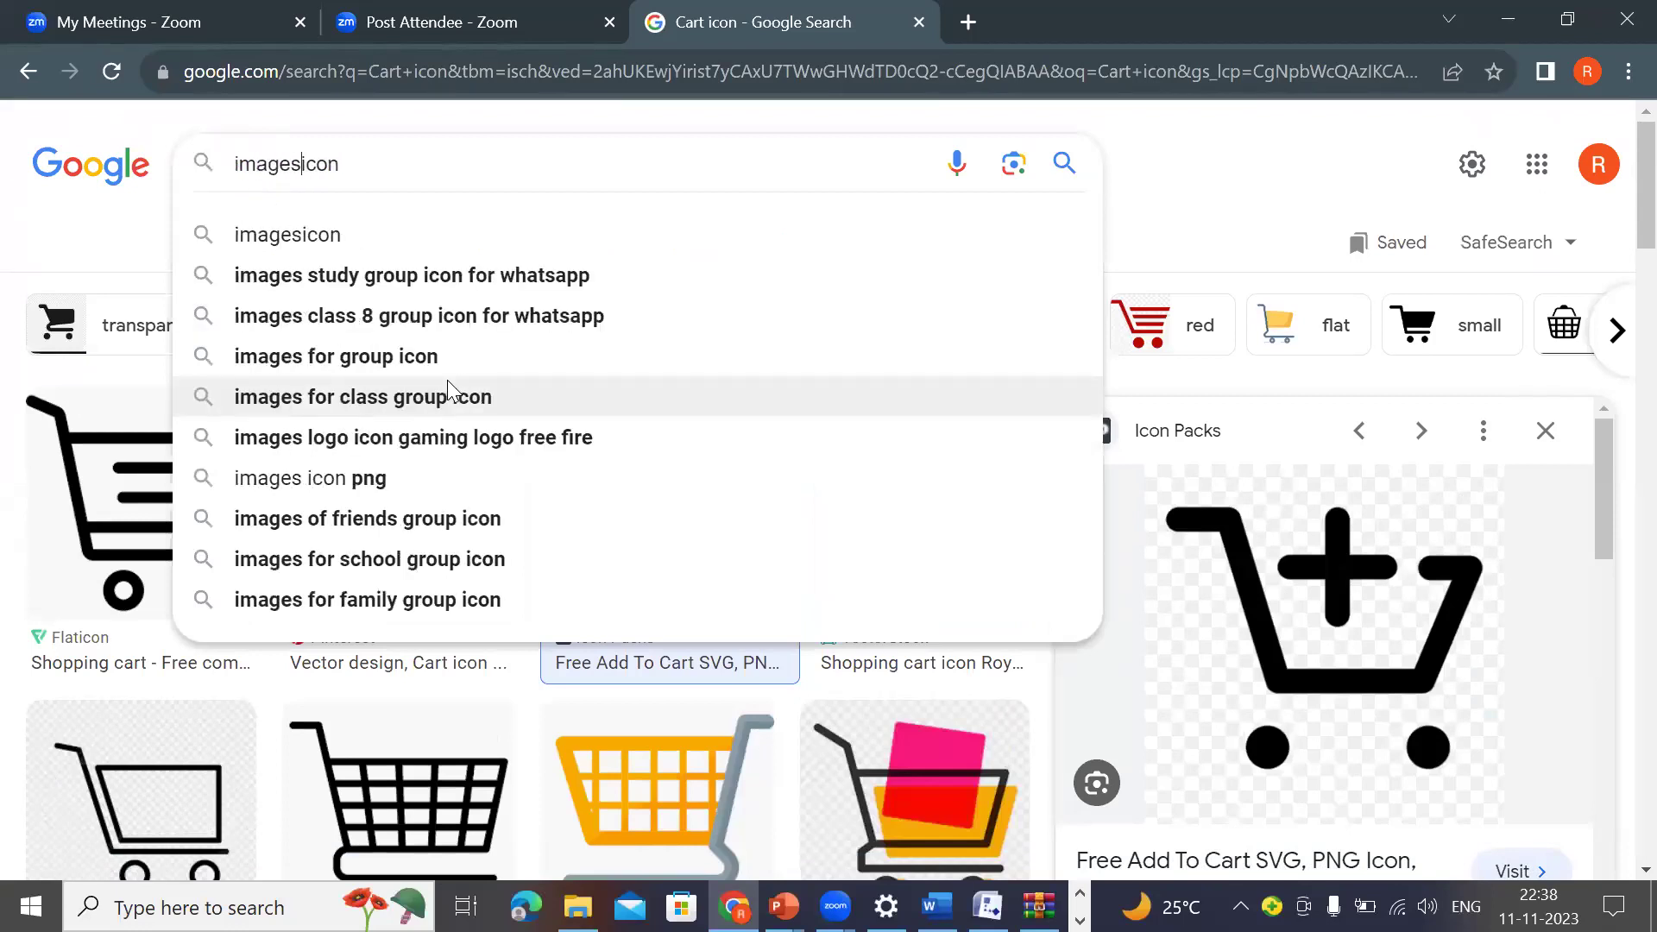
key(Return)
scroll(760, 535, down, 3)
scroll(604, 389, up, 3)
Step: Change the Google Images search to "food images"
drag(379, 162, 306, 162)
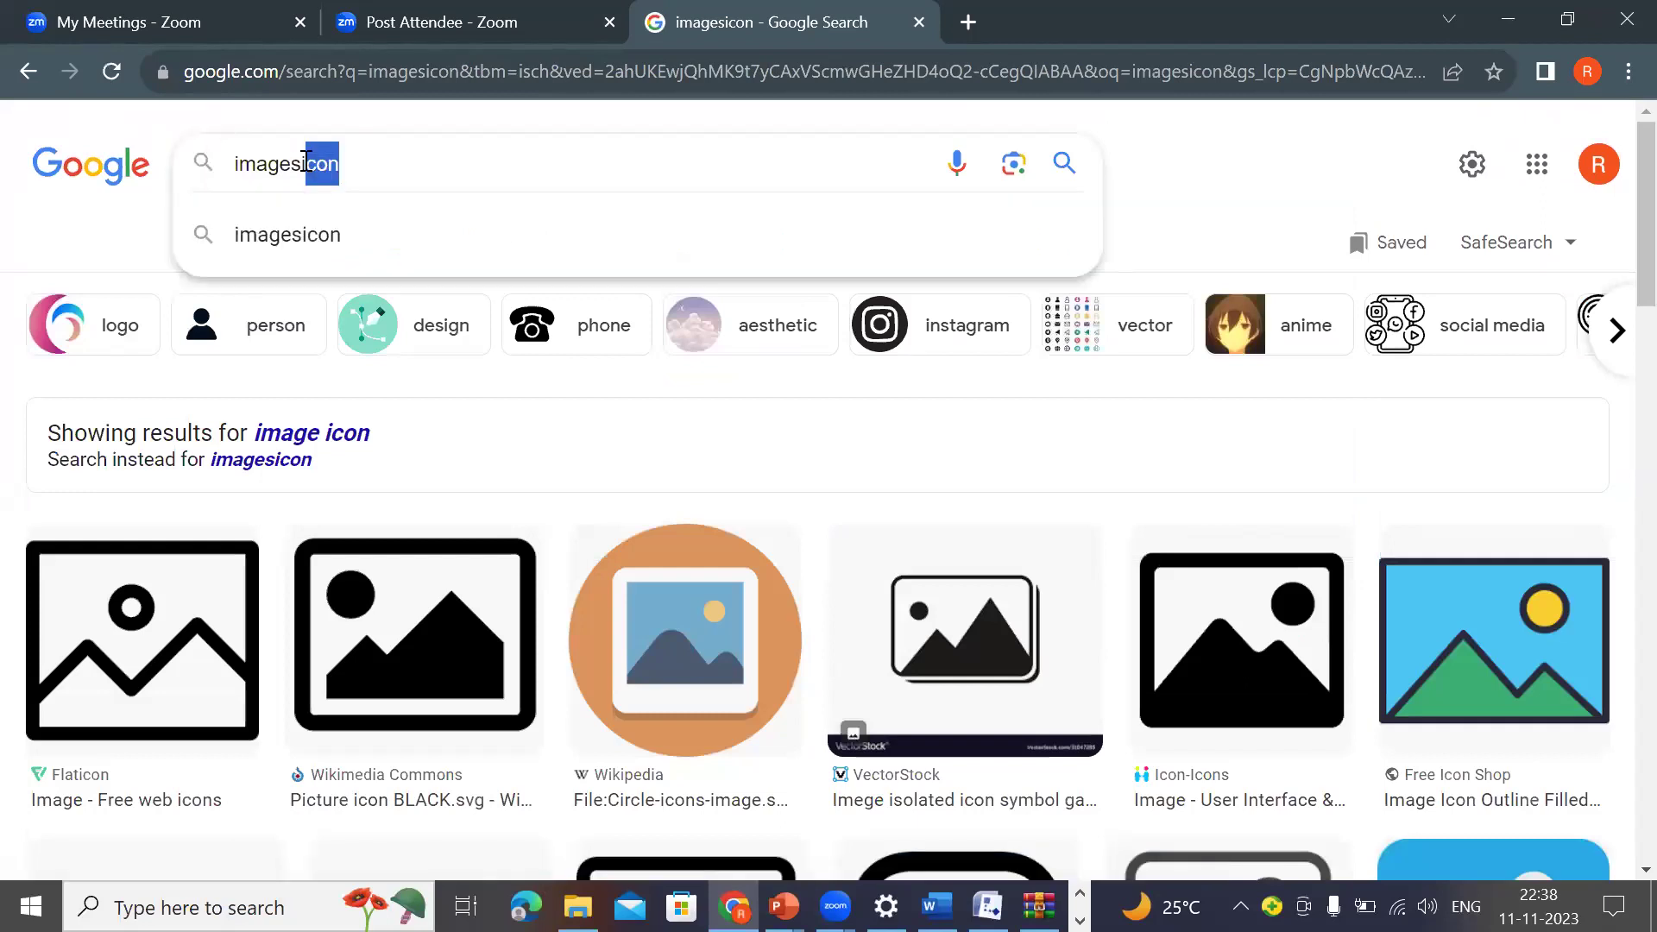
key(BackSpace)
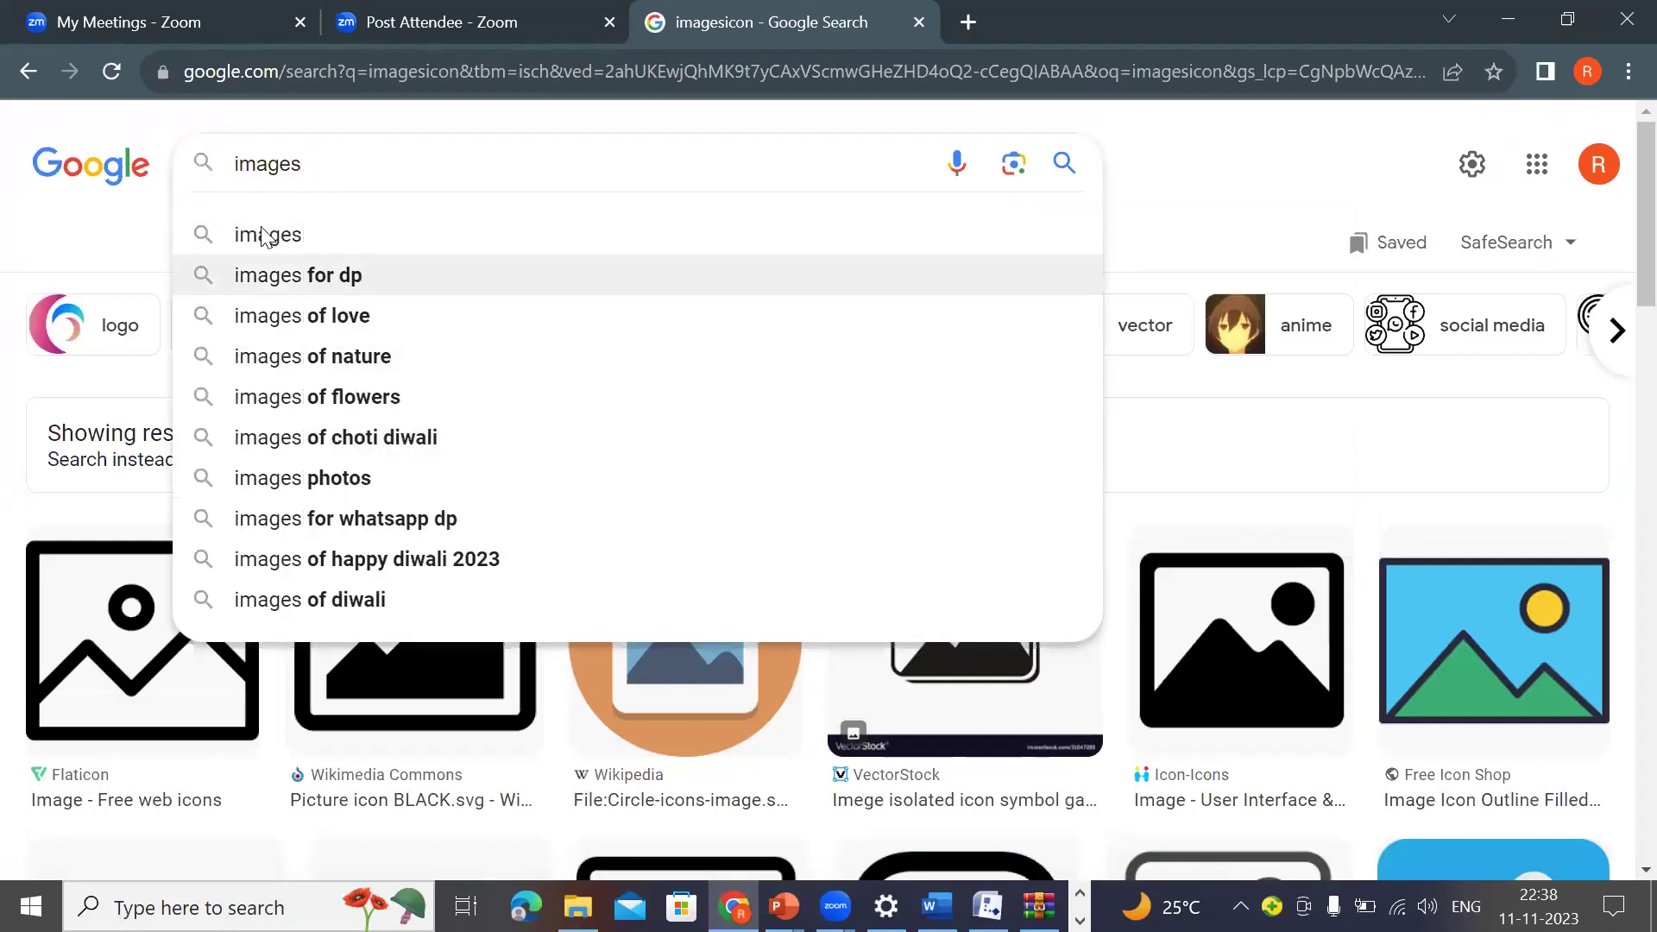
key(Home)
text(foo)
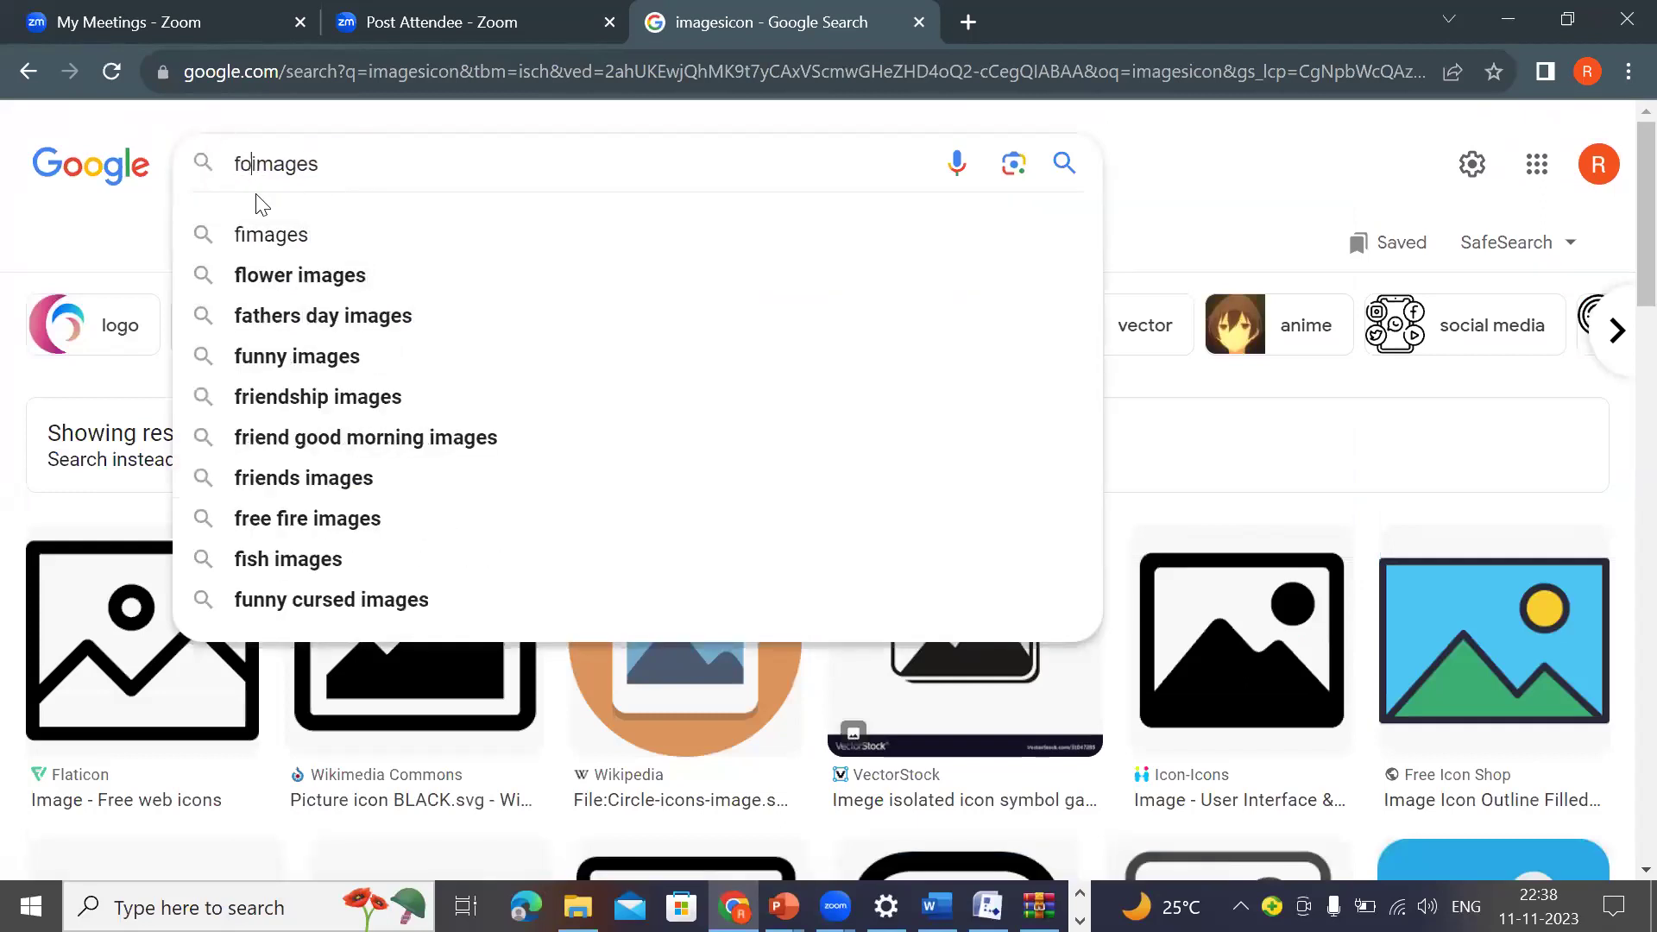
key(BackSpace)
text(d)
key(Return)
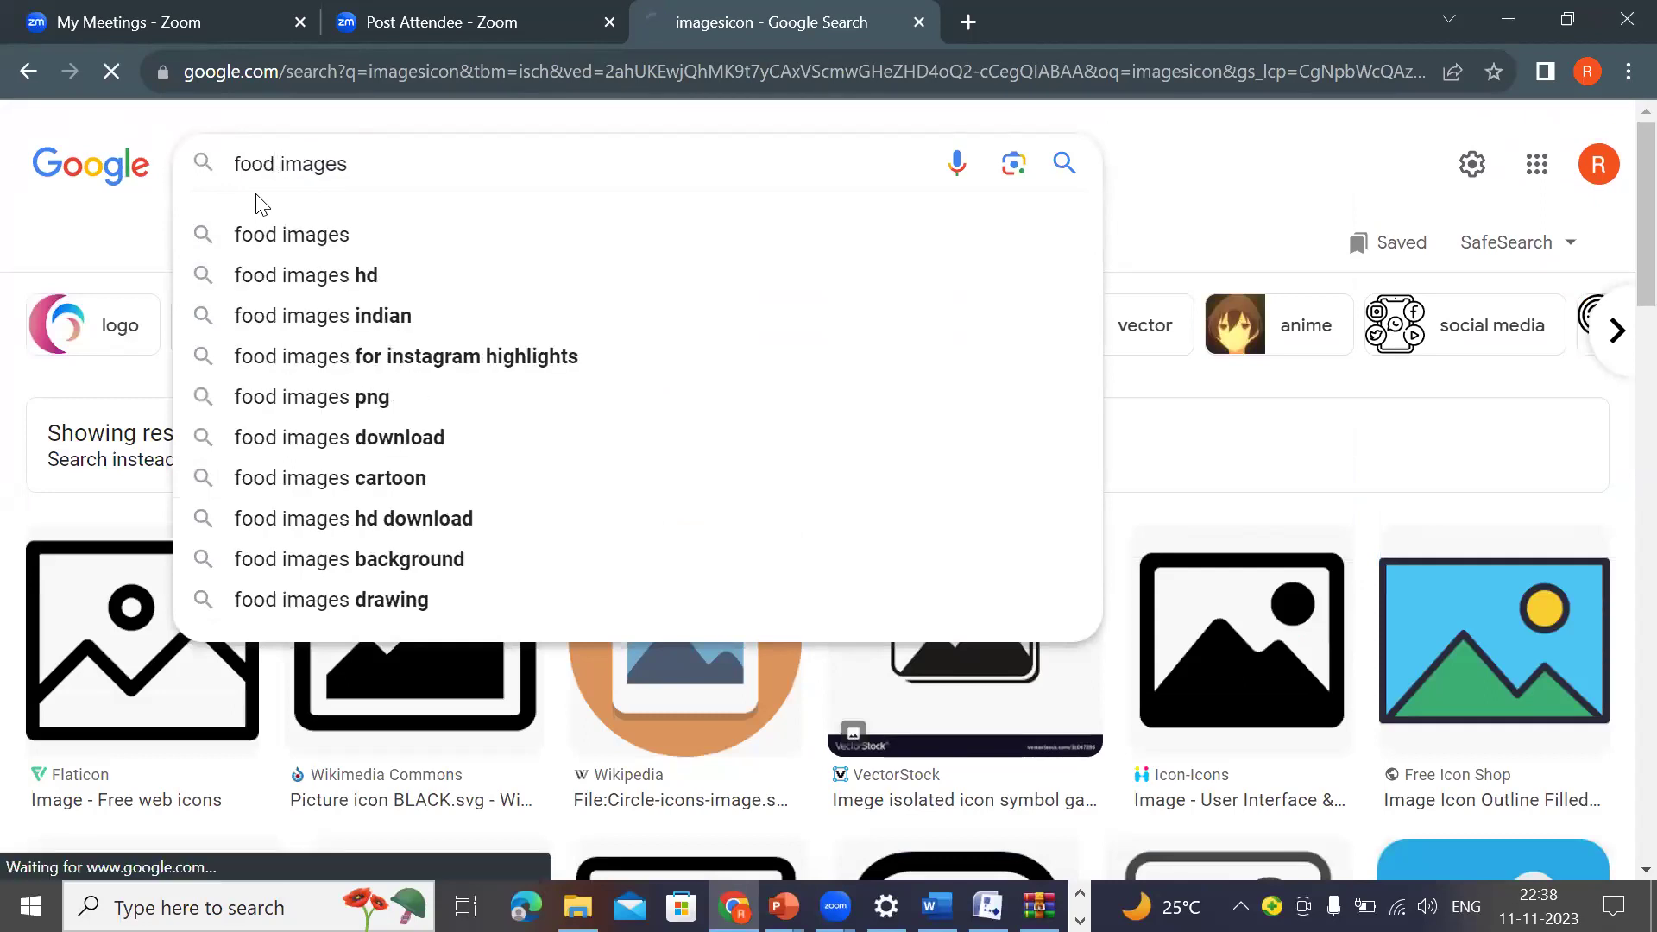
Step: Copy the Unsplash salad bowl image, switch to Axure RP, and place it small below the logo on the Home Page
scroll(1378, 447, down, 1)
right_click(1298, 333)
click(1409, 572)
key(alt+Tab)
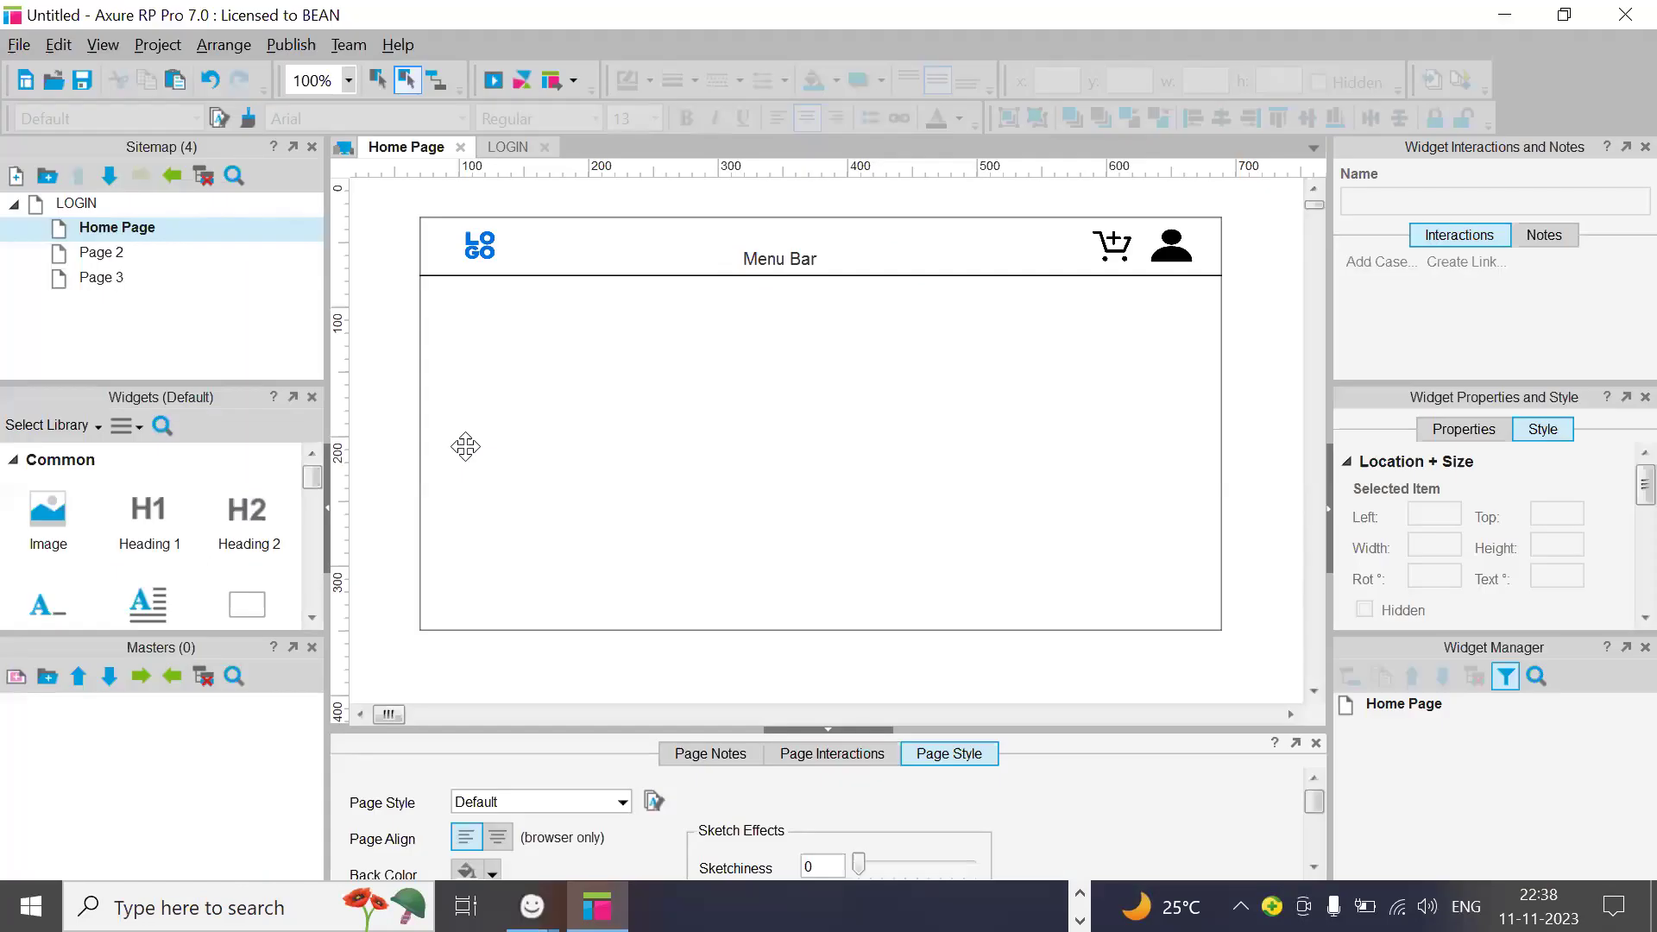
key(ctrl+v)
drag(734, 442, 664, 444)
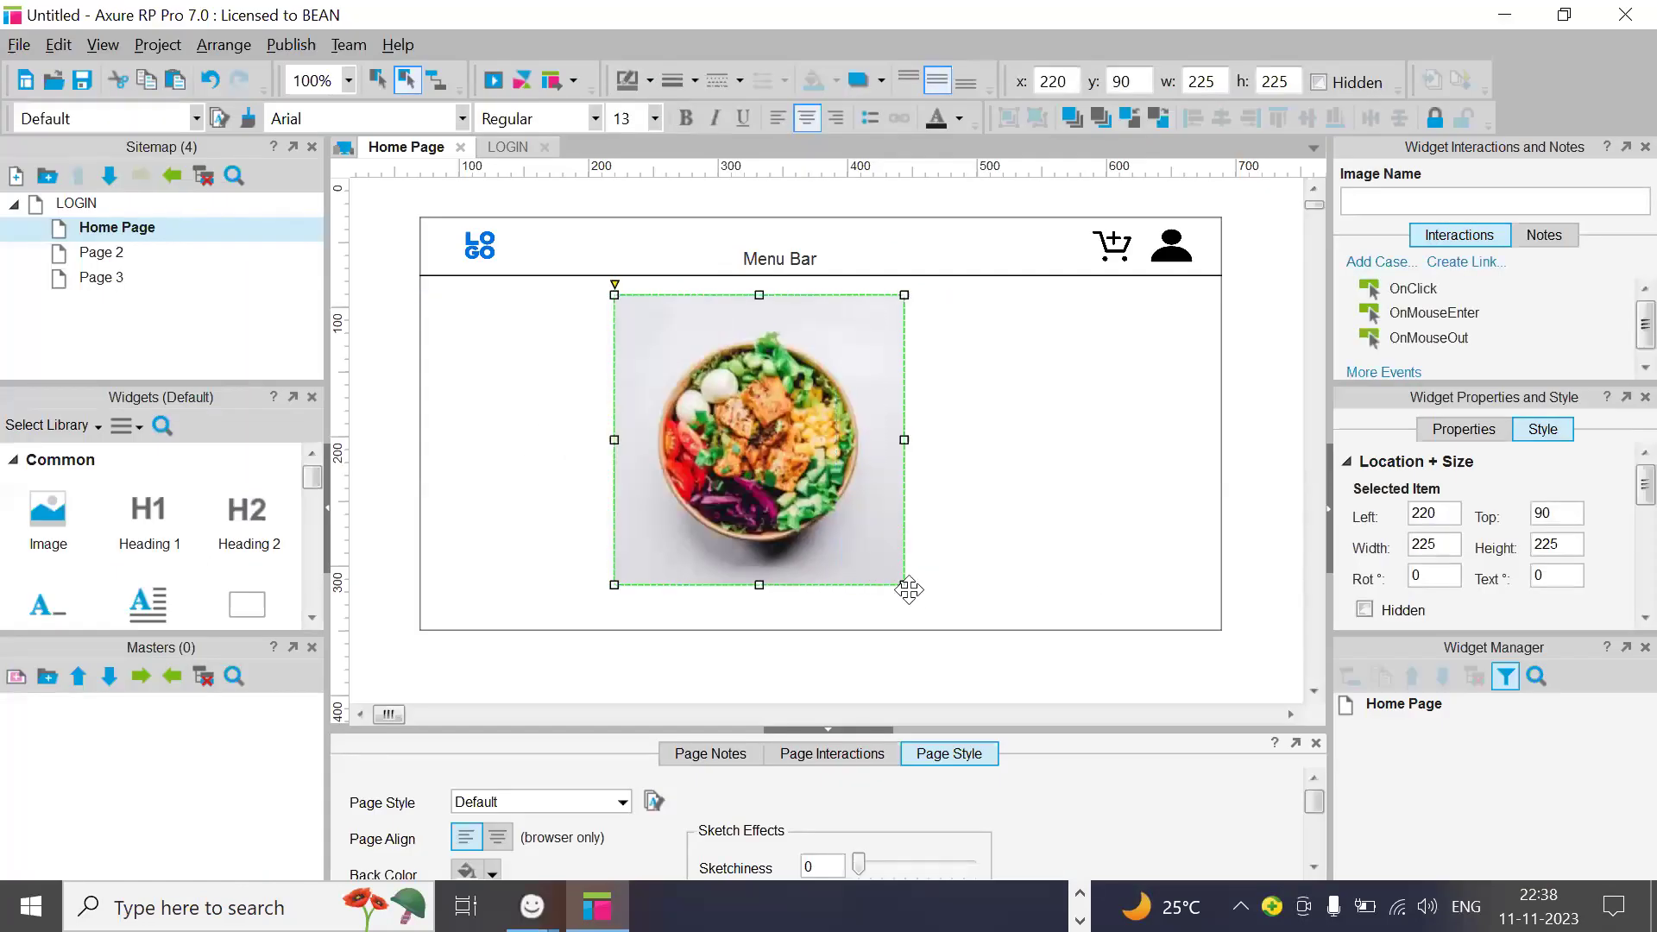
drag(904, 584, 543, 375)
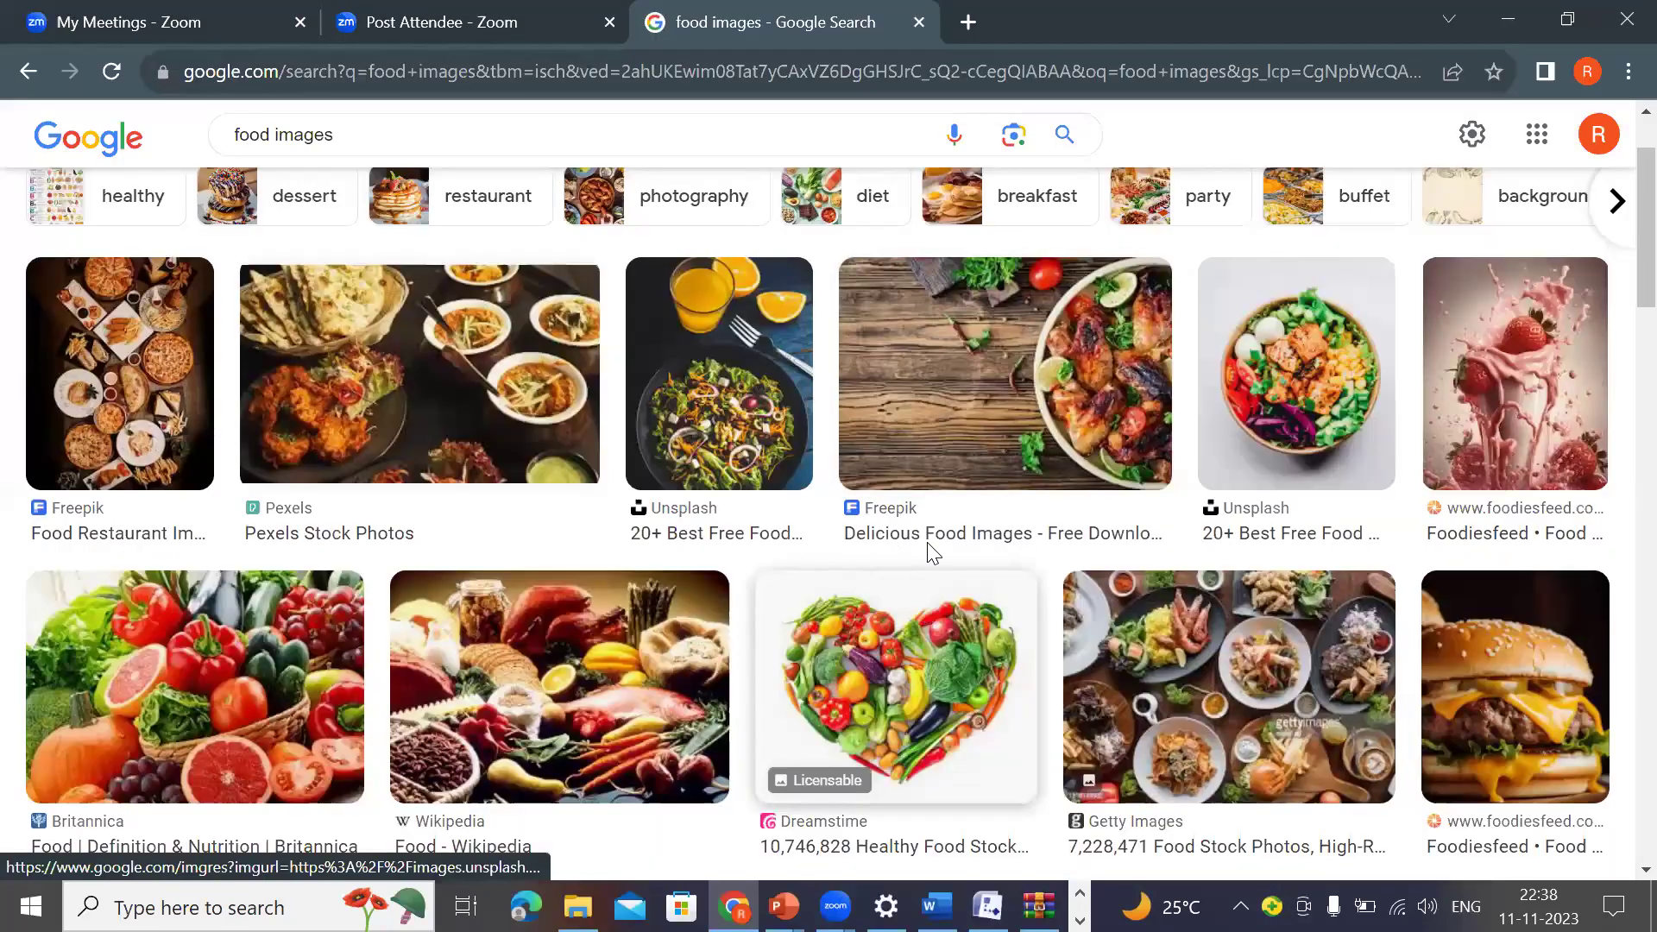
Step: Copy the Foodiesfeed cheeseburger image from the food results and paste it onto the Home Page in Axure RP
scroll(926, 556, down, 5)
scroll(1432, 420, up, 3)
right_click(1432, 421)
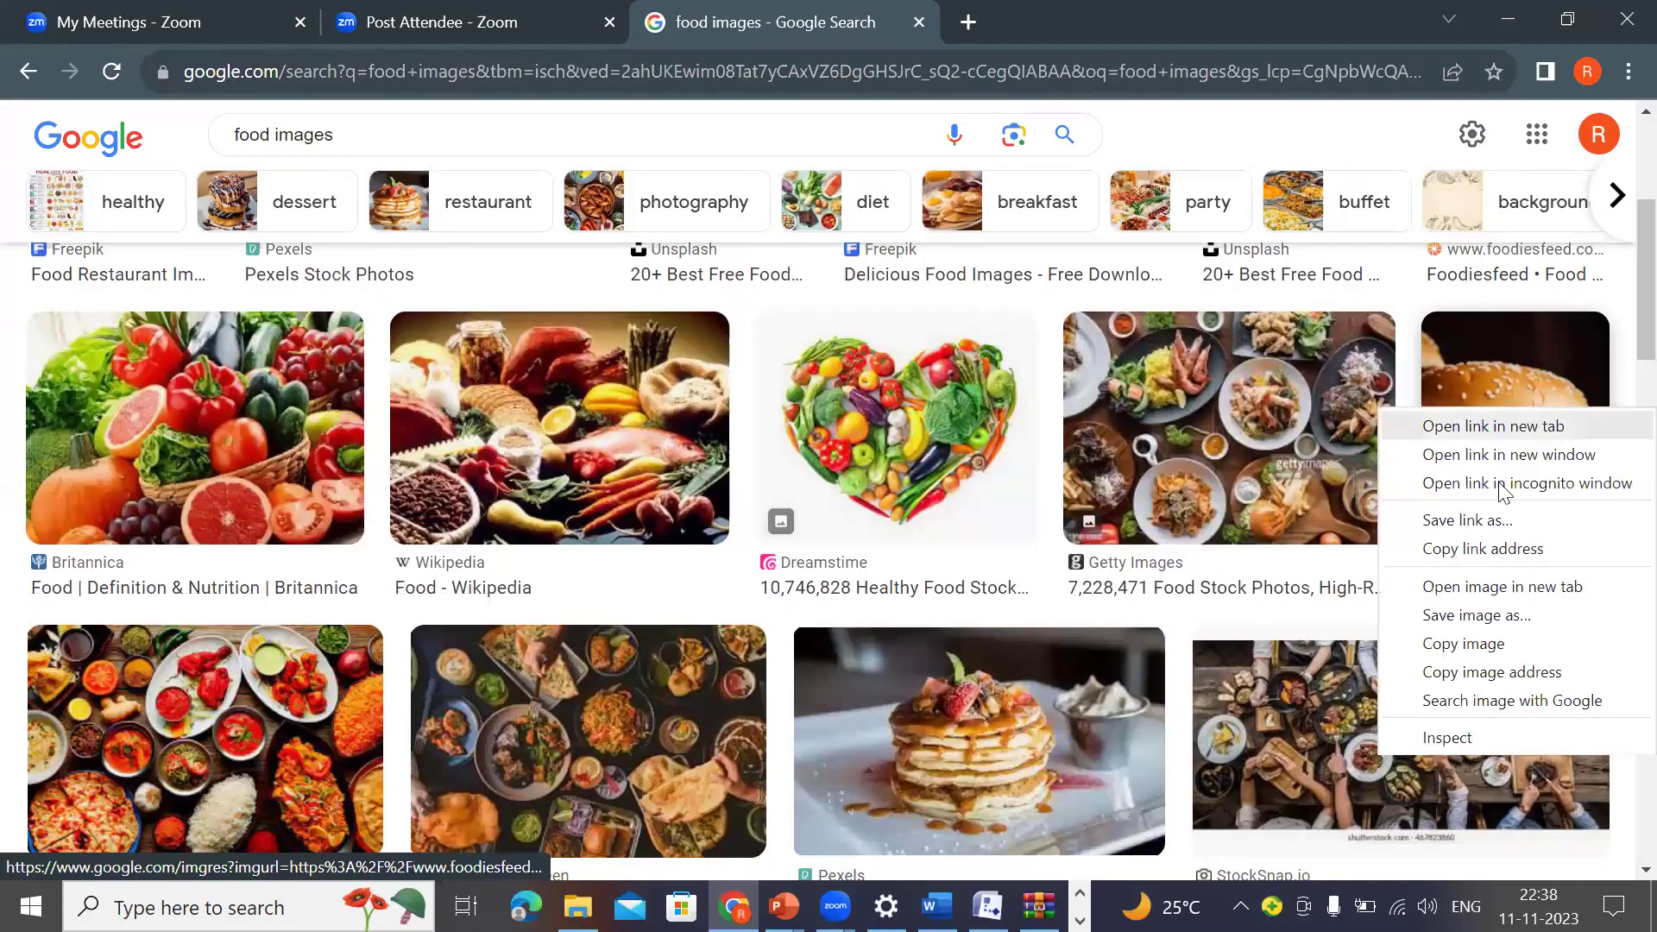
click(1441, 640)
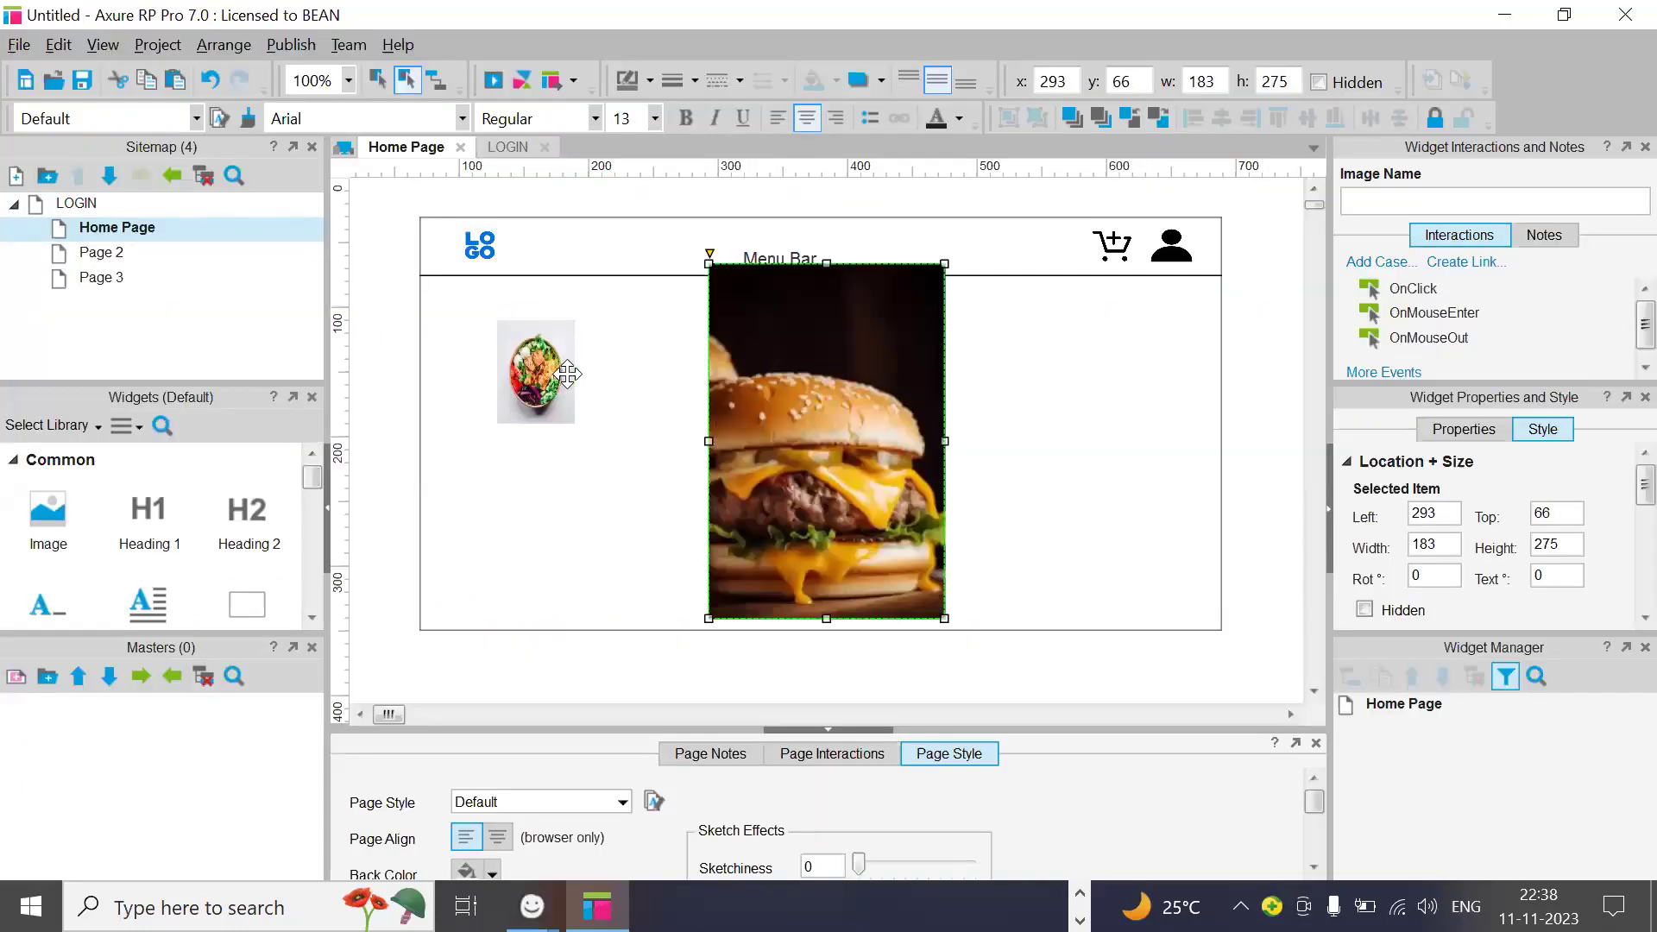
Step: Shrink the cheeseburger image beneath the salad bowl image at matching width, and extend the page frame to a height of 360
drag(944, 264, 510, 473)
drag(570, 565, 576, 566)
click(824, 633)
drag(820, 633, 820, 680)
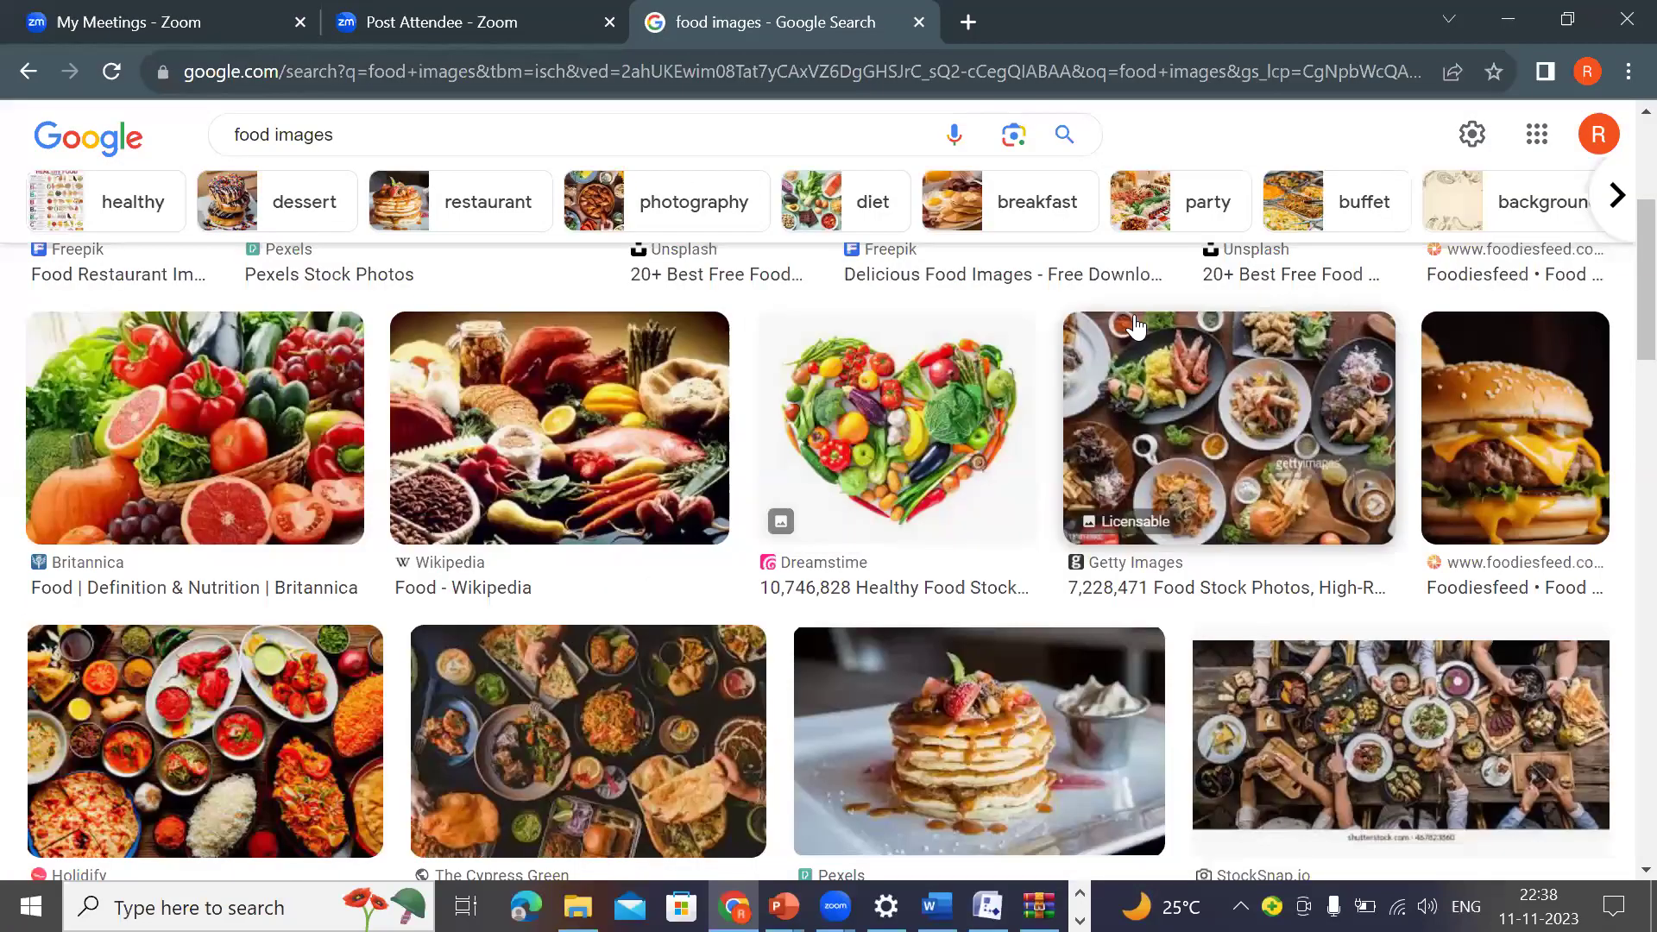
Step: Copy the Pexels pancake stack image from the food results and switch back to Axure RP
scroll(1113, 380, down, 4)
right_click(1081, 355)
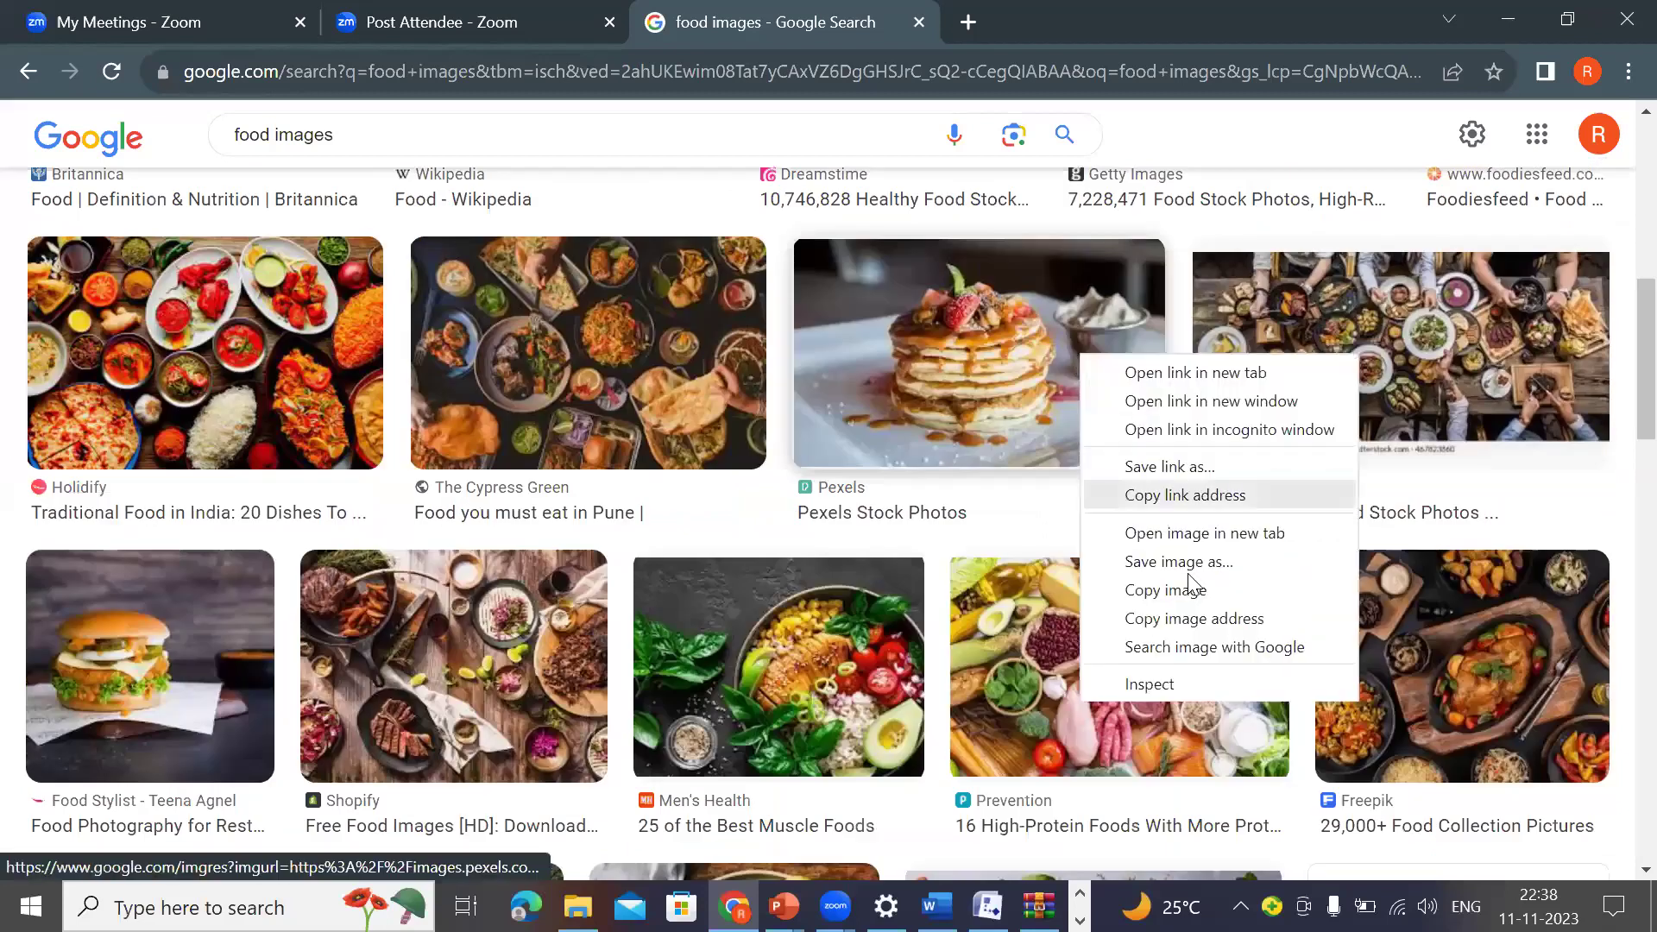
click(1182, 593)
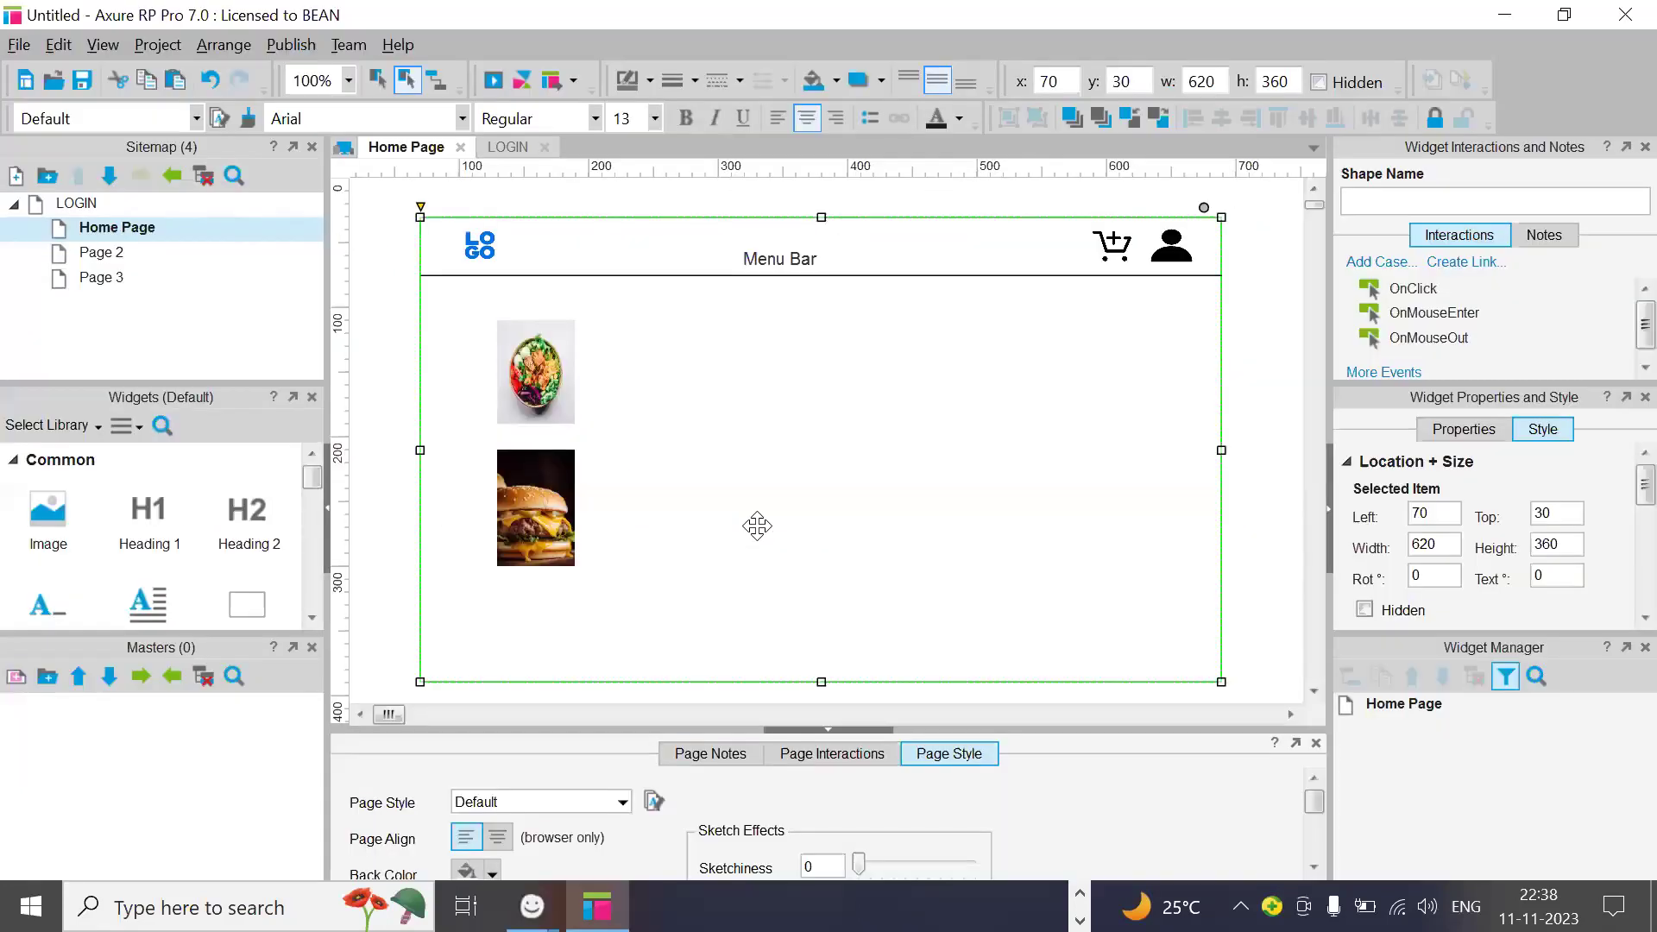
Step: Paste the pancake image, fit it small beneath the cheeseburger, and extend the page frame to a height of 370
key(ctrl+v)
drag(1007, 550, 526, 617)
drag(561, 689, 573, 670)
click(863, 660)
drag(824, 681, 822, 693)
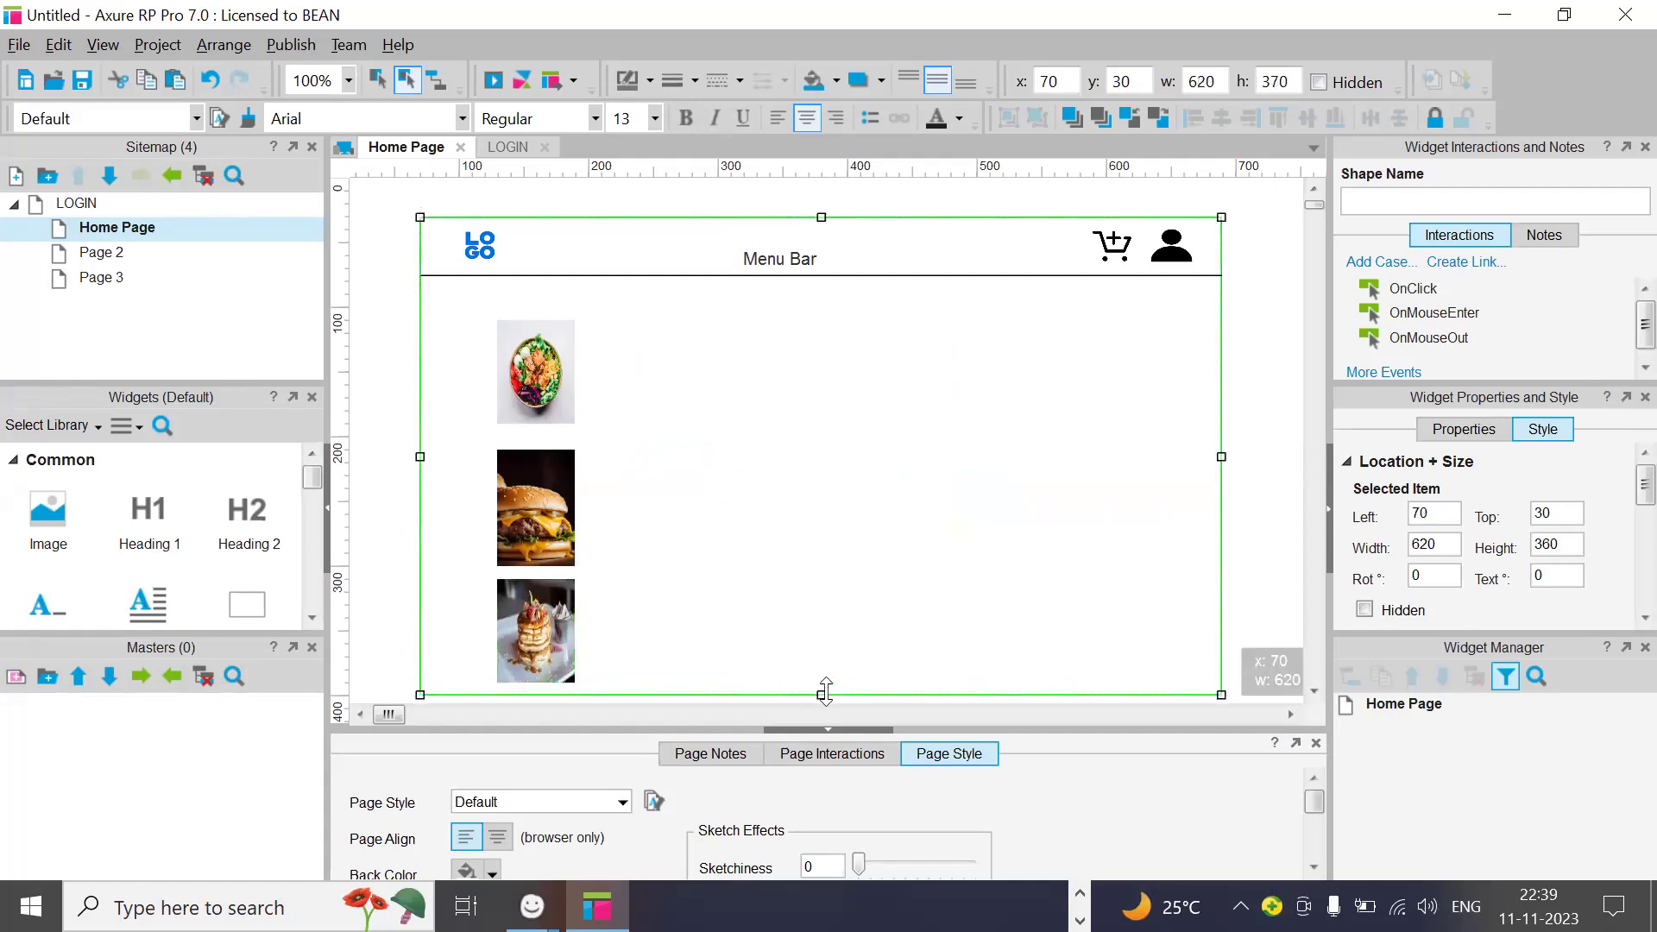
Step: Move the cheeseburger image slightly up toward the salad bowl image and clear the selection
double_click(549, 494)
click(543, 495)
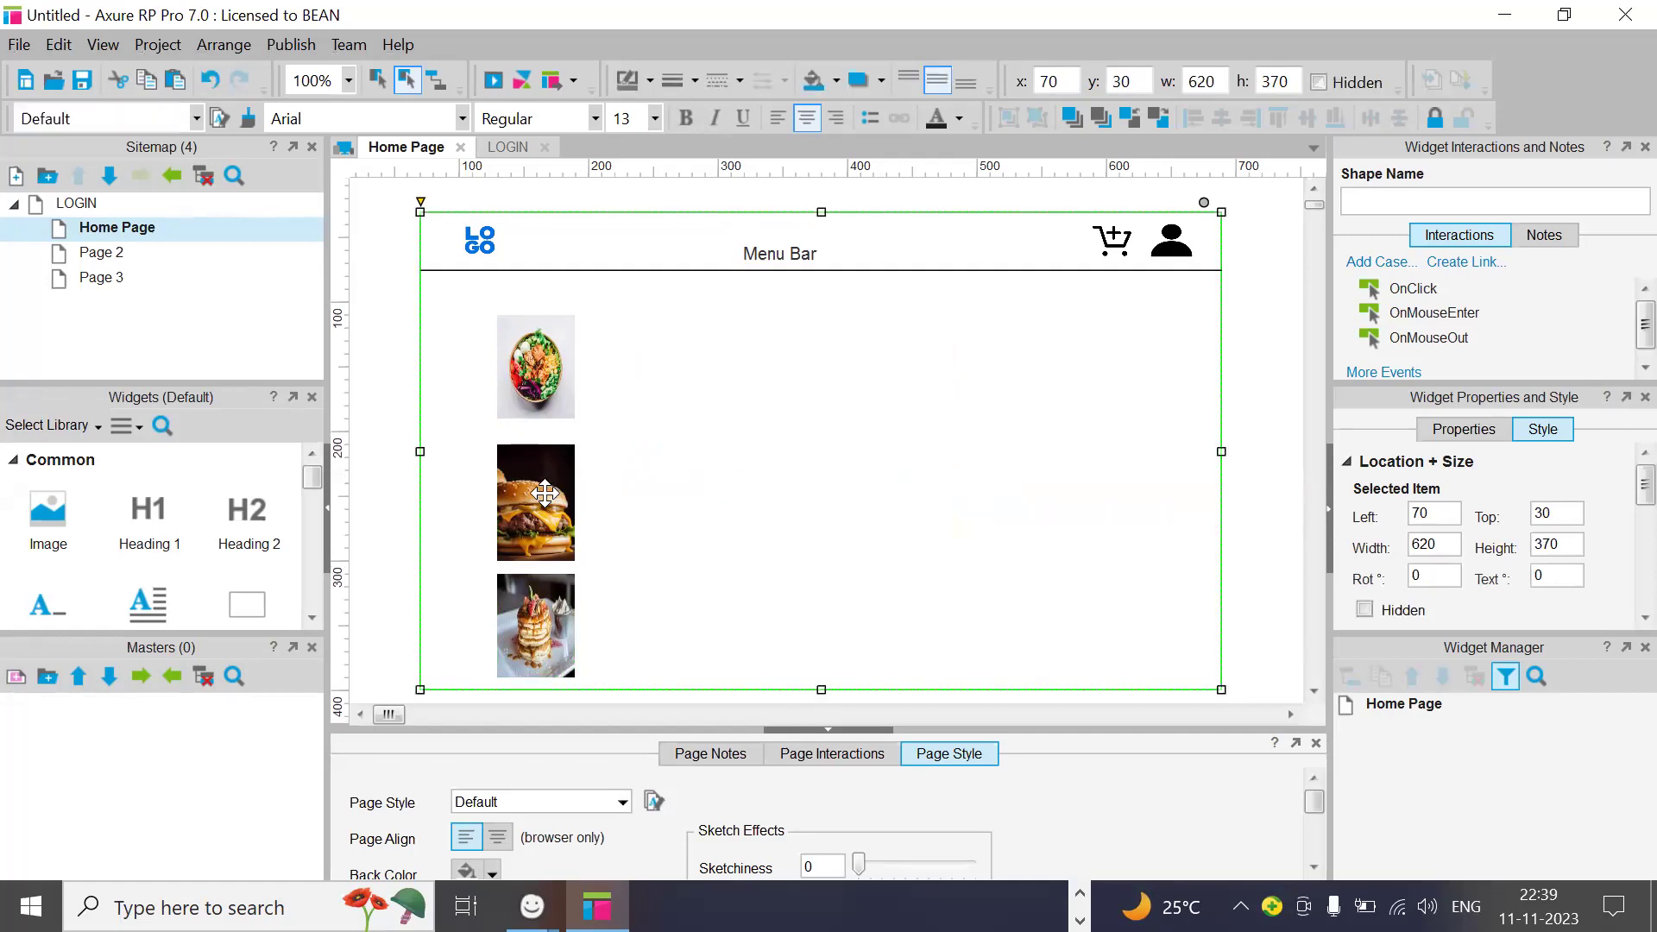
drag(542, 486, 543, 484)
click(981, 481)
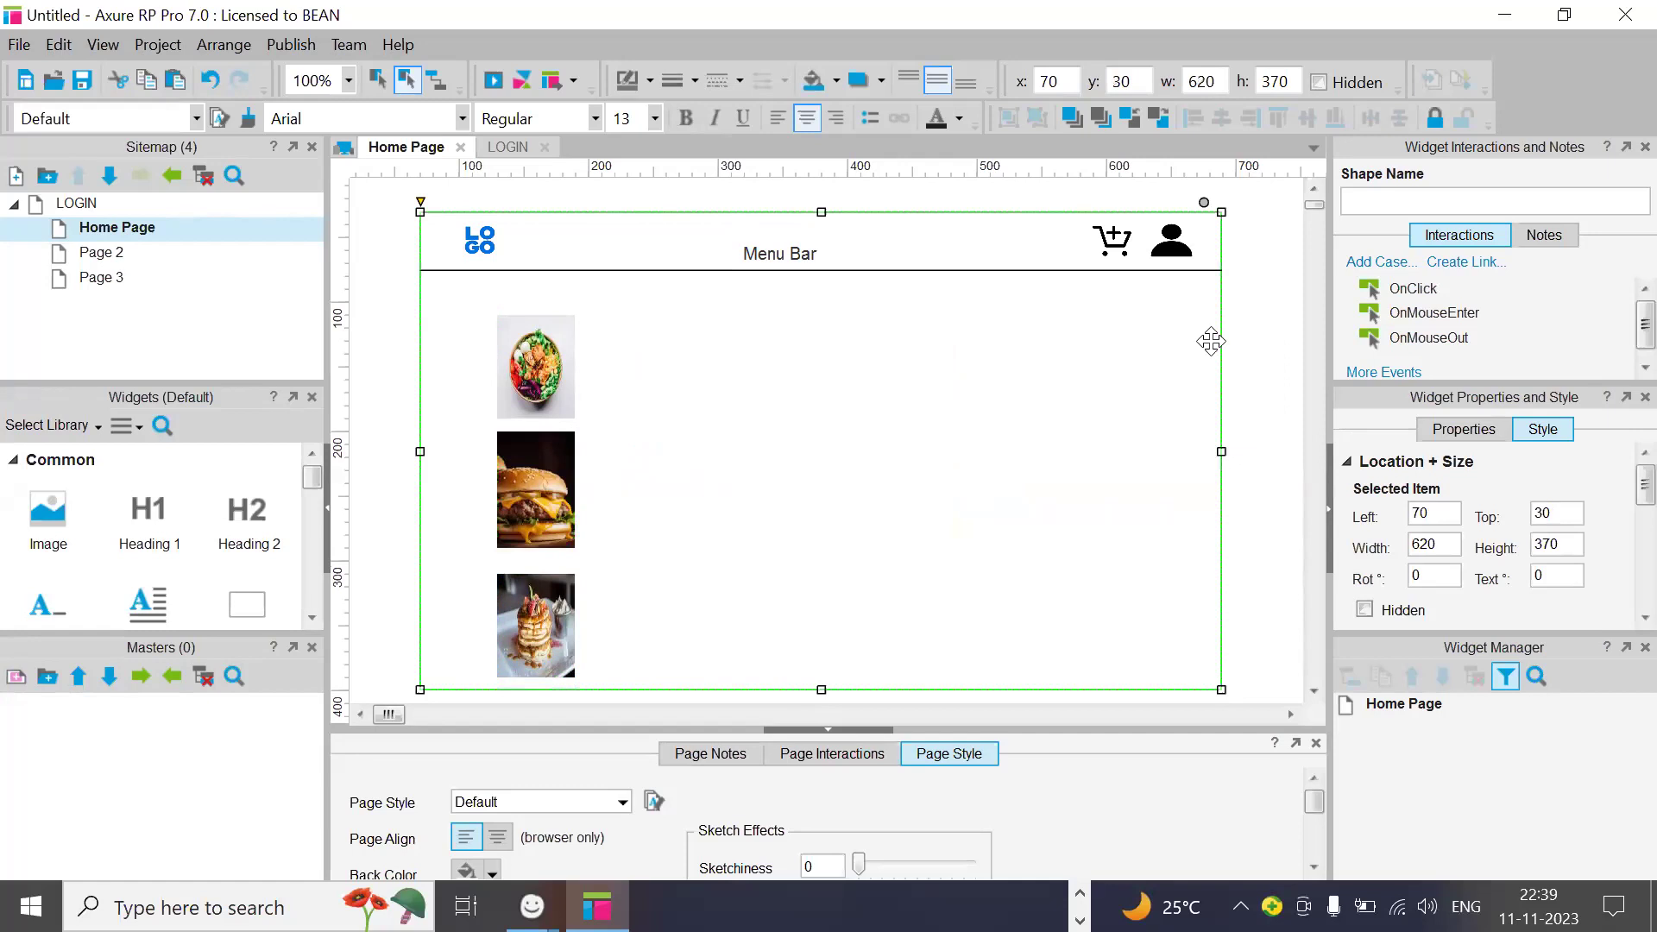
click(406, 189)
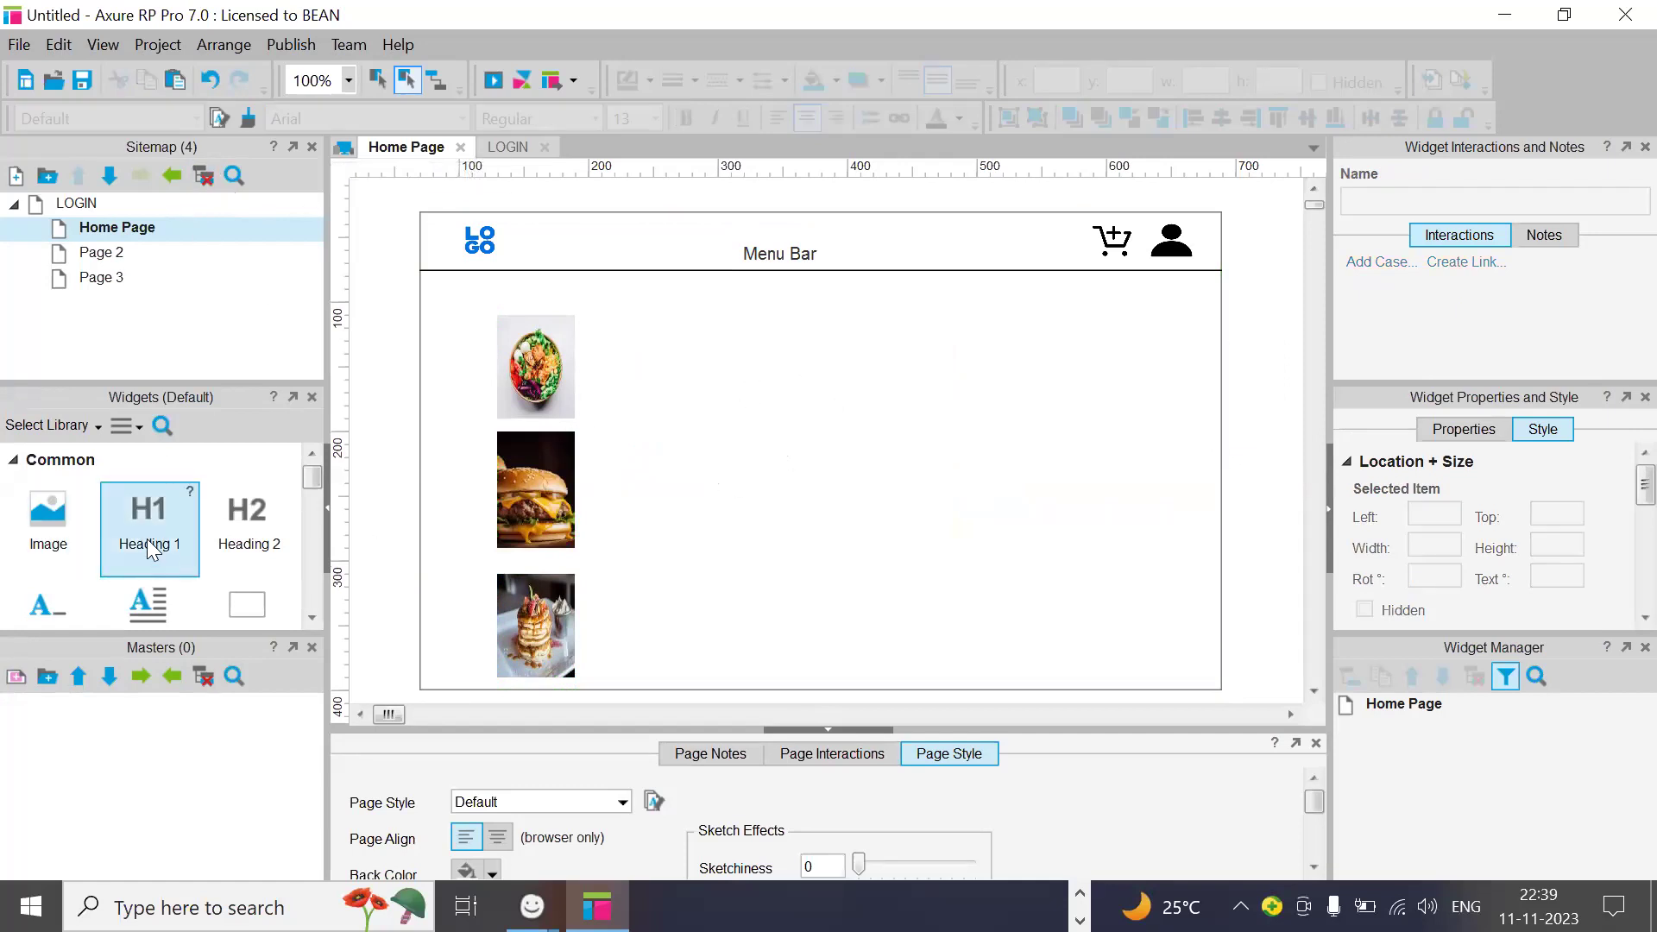
Step: Add a label beside the salad bowl image reading "ABC", "qty - 1" and "5$" on three lines, positioned at 230, 120
scroll(149, 544, down, 1)
drag(69, 554, 639, 352)
double_click(658, 356)
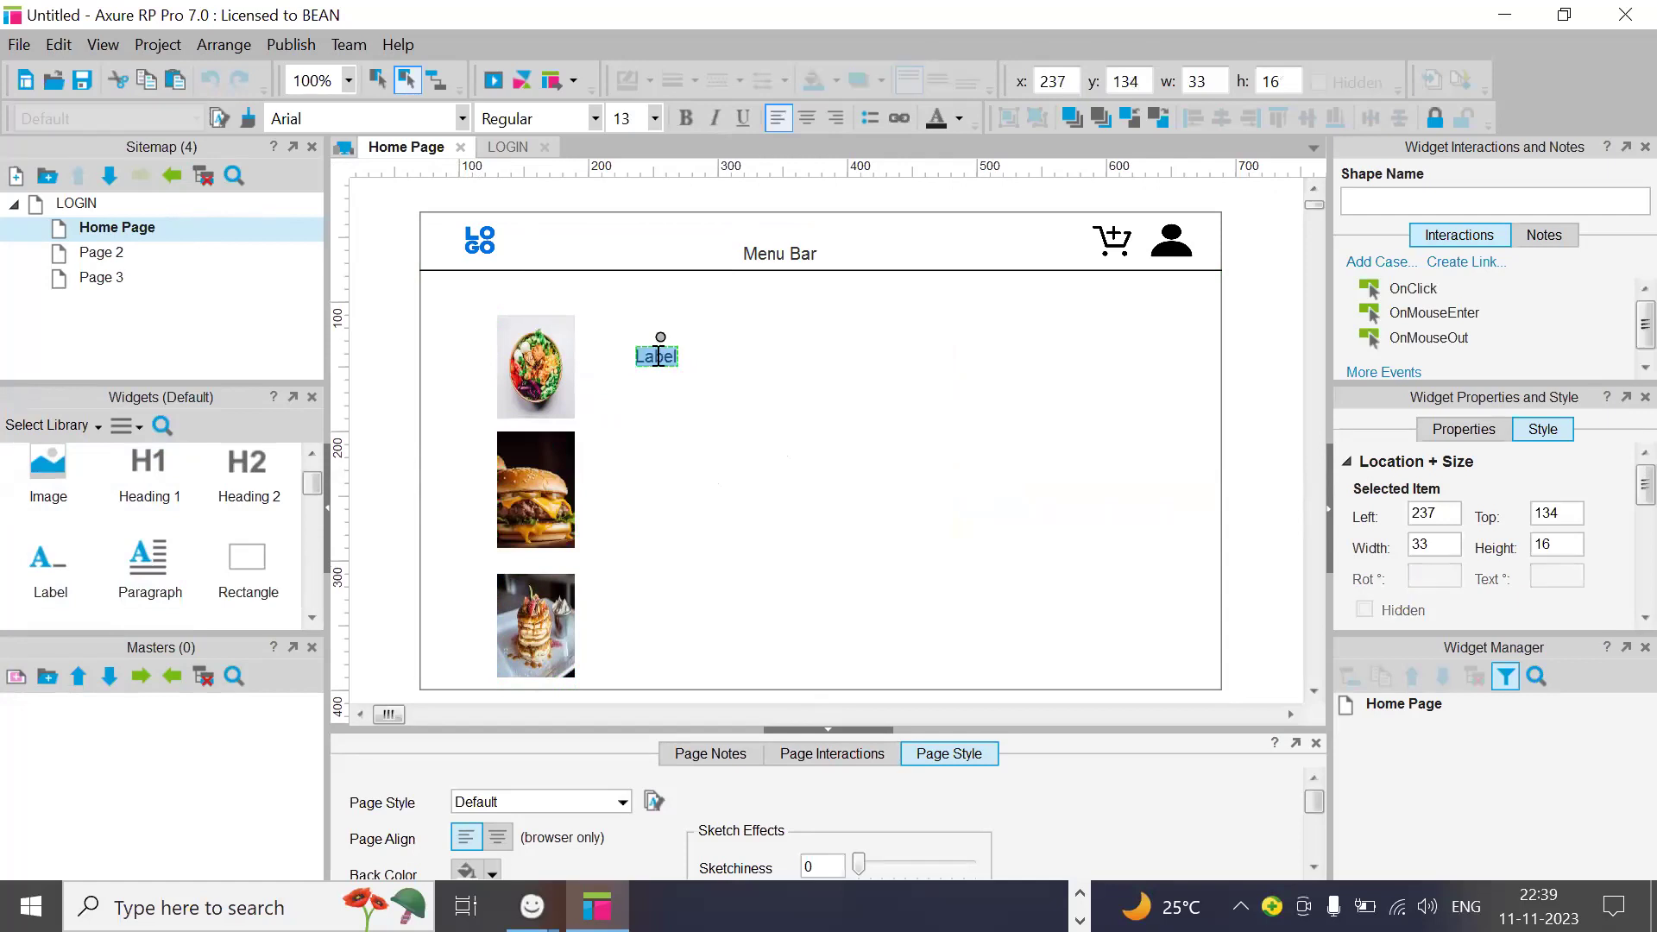
text(ABC)
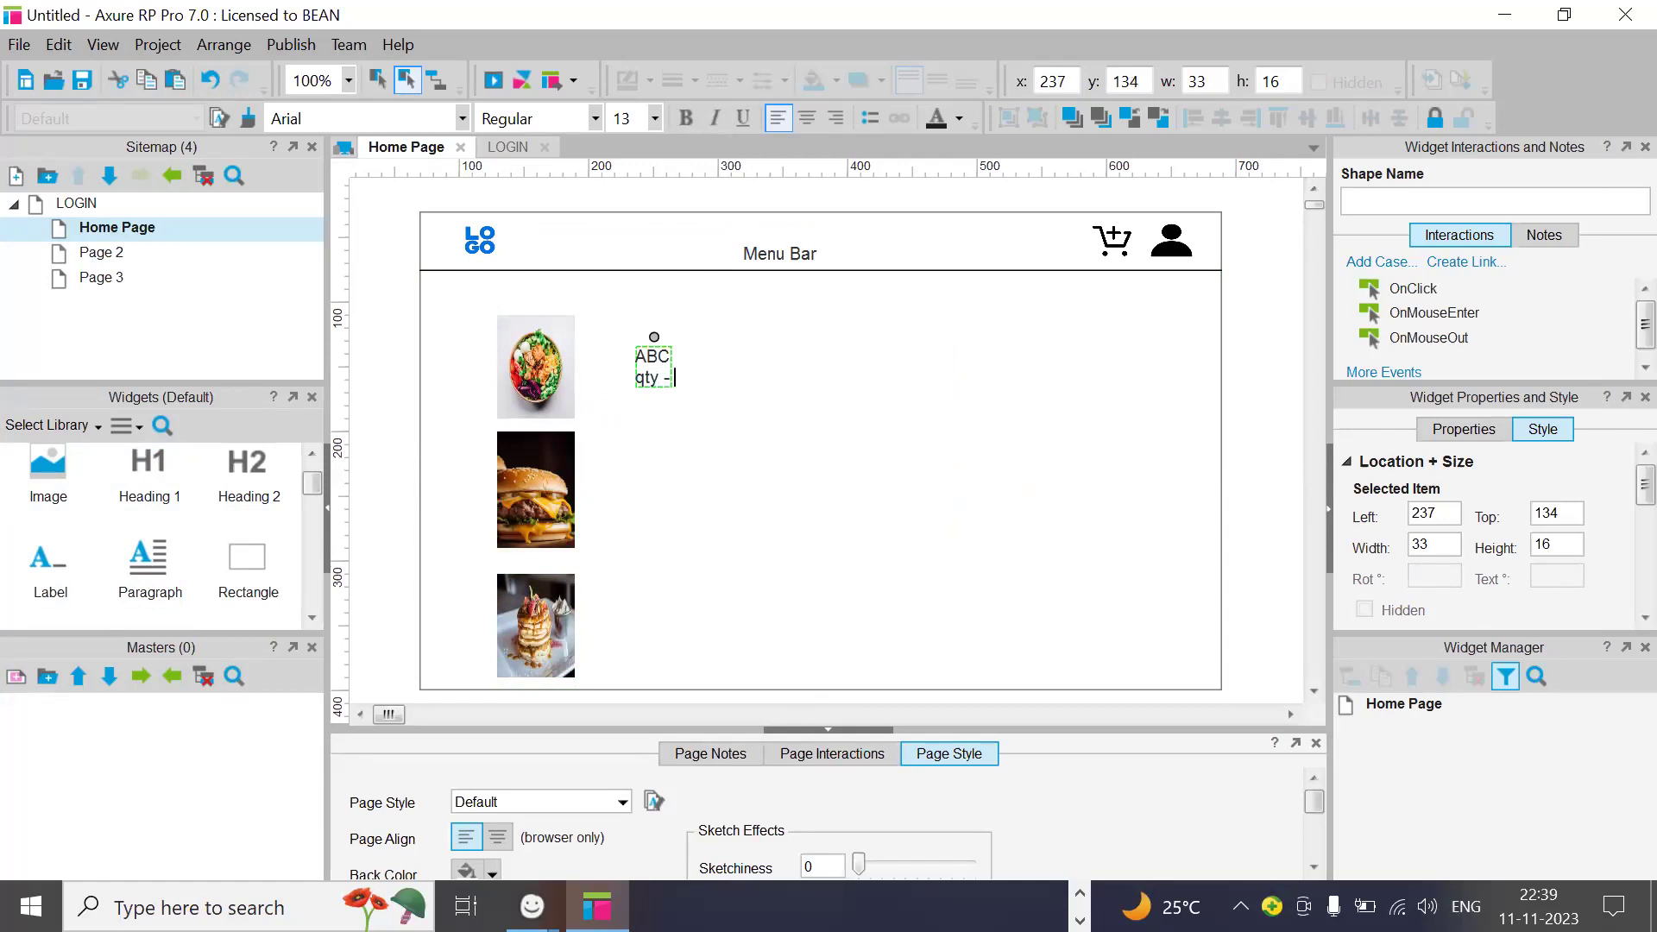
key(Return)
click(751, 444)
click(660, 371)
drag(669, 389, 663, 376)
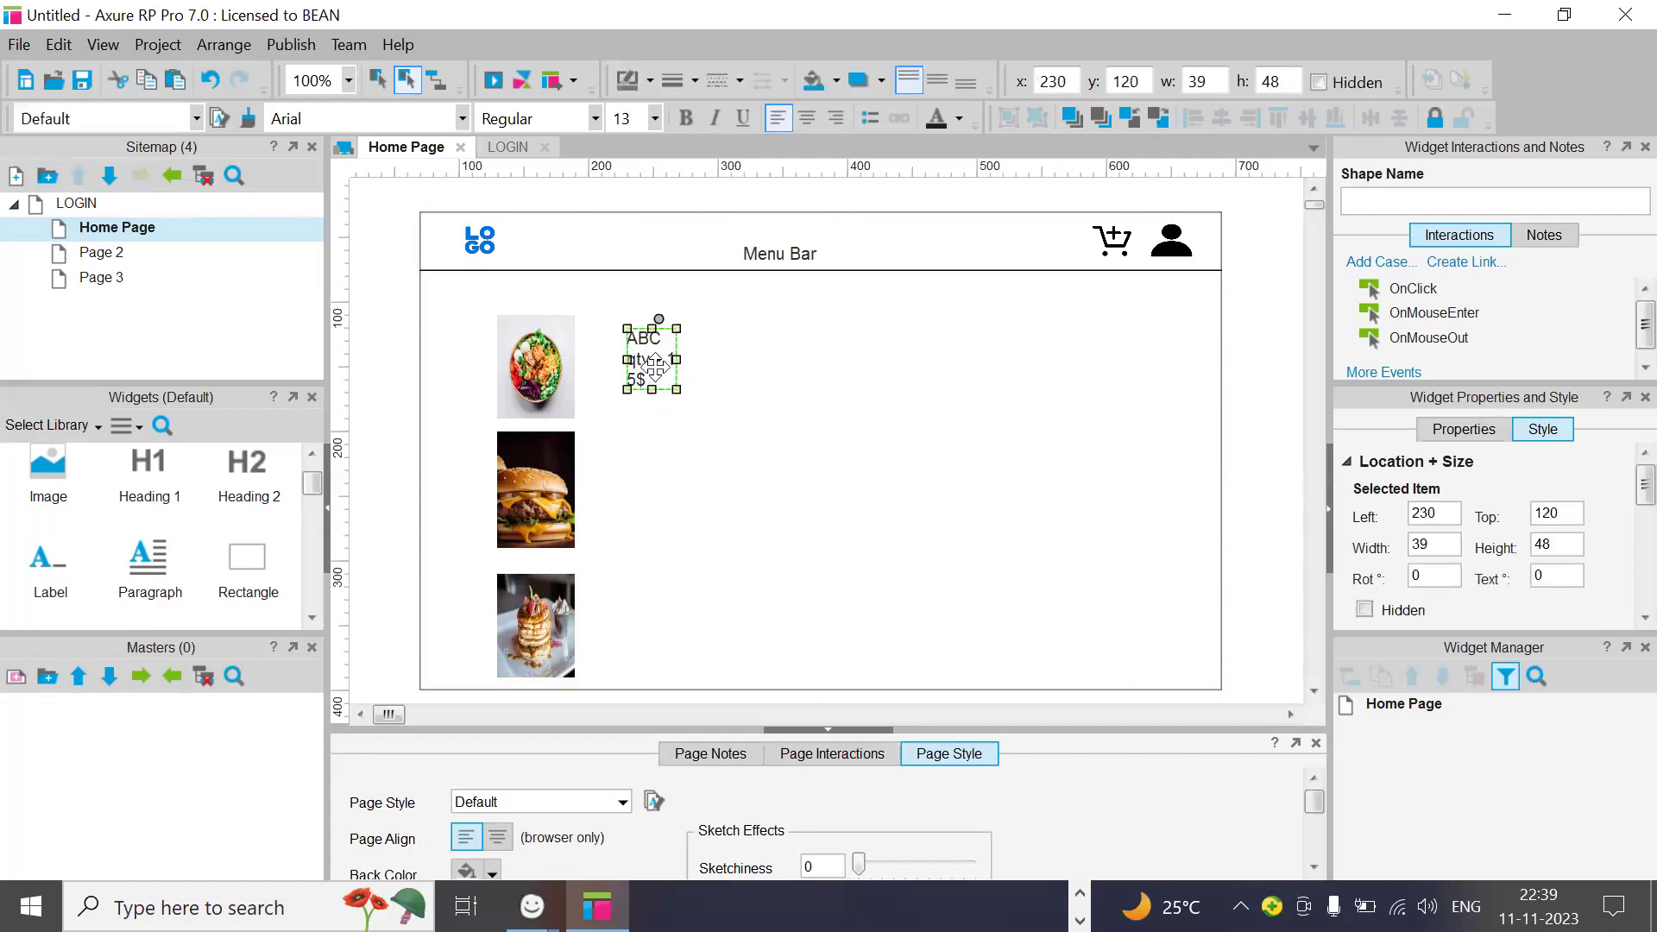
Step: Format all text of the salad bowl's label as 16-point bold
double_click(670, 367)
click(682, 373)
click(664, 380)
double_click(658, 377)
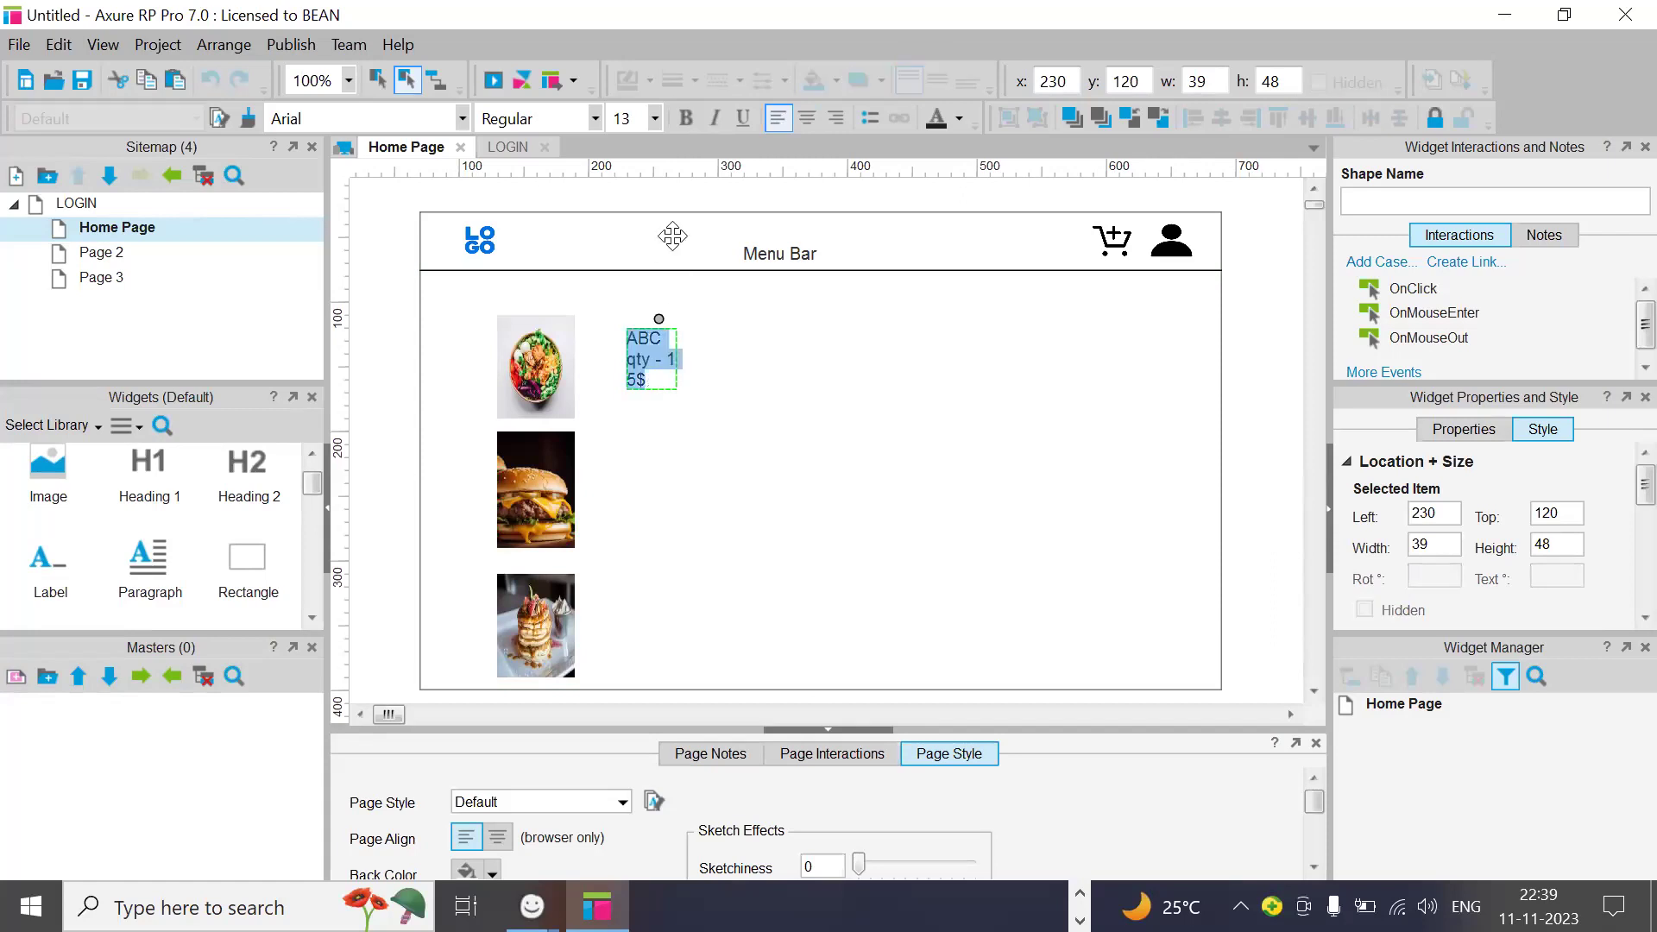
click(656, 119)
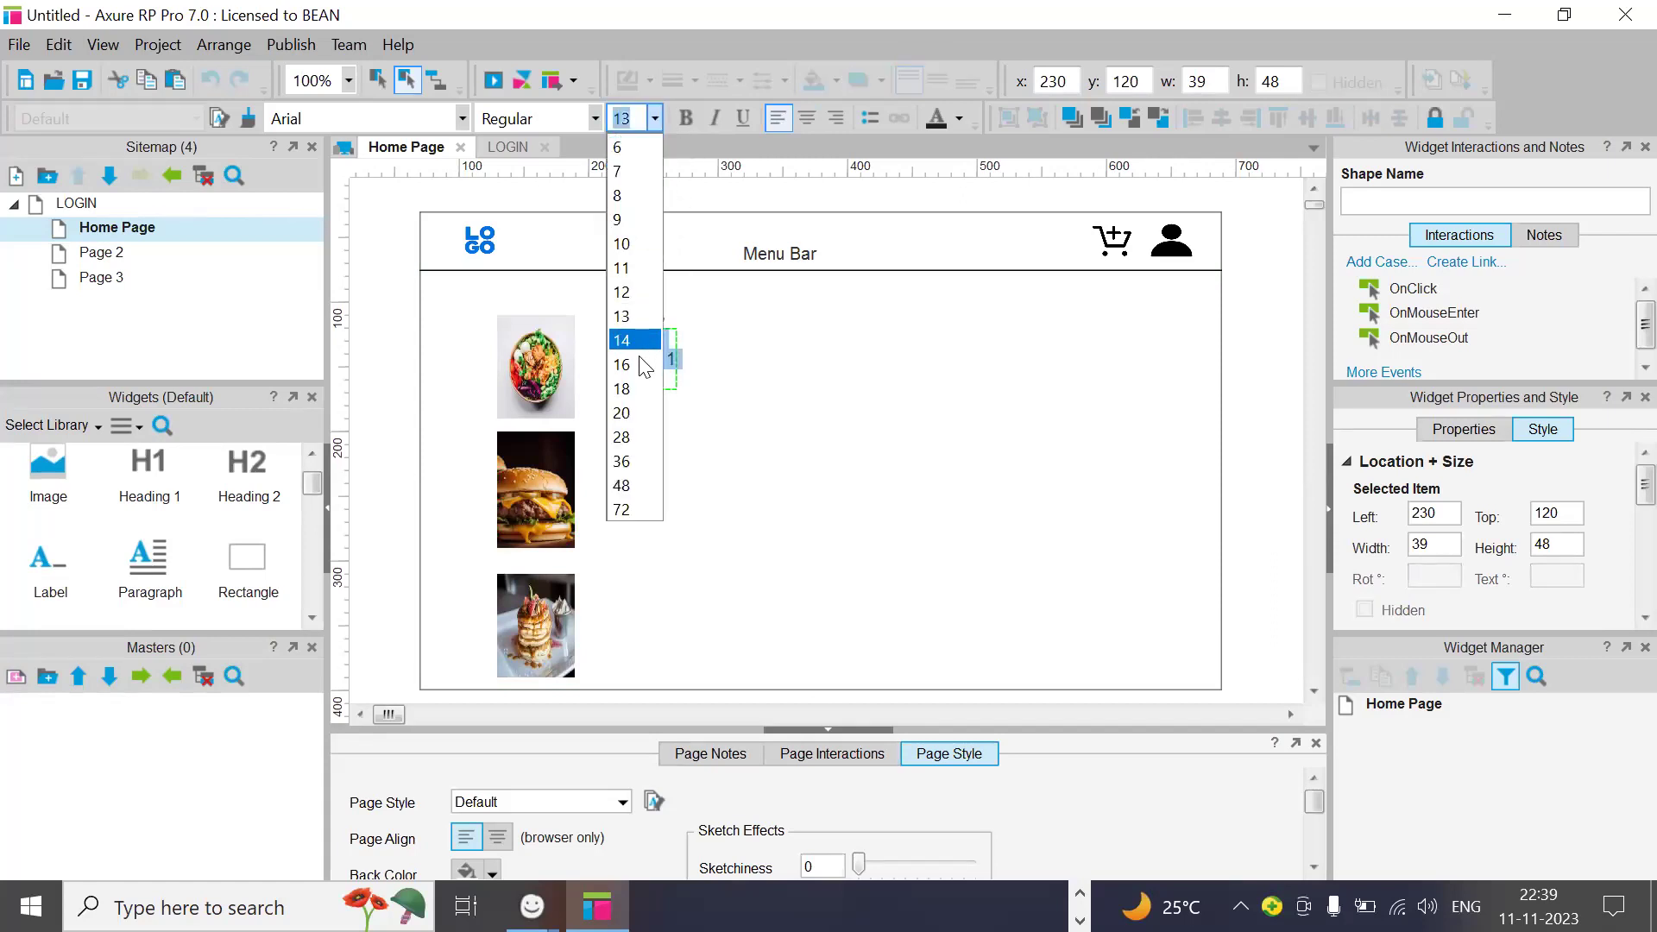
click(645, 363)
click(686, 119)
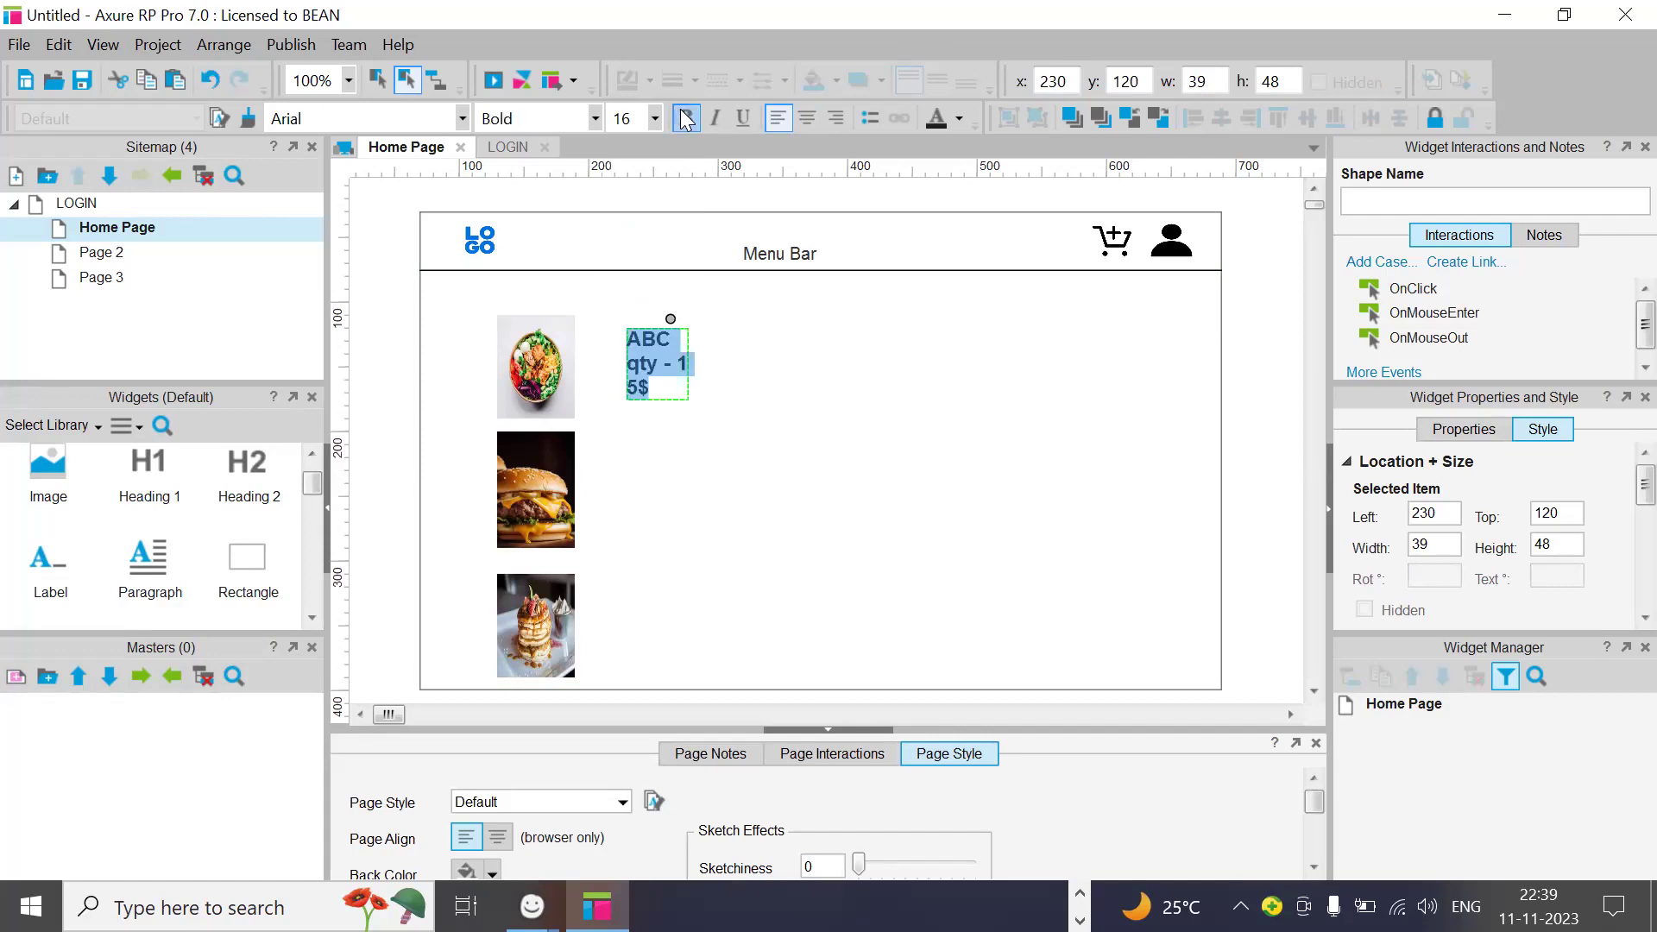
click(796, 408)
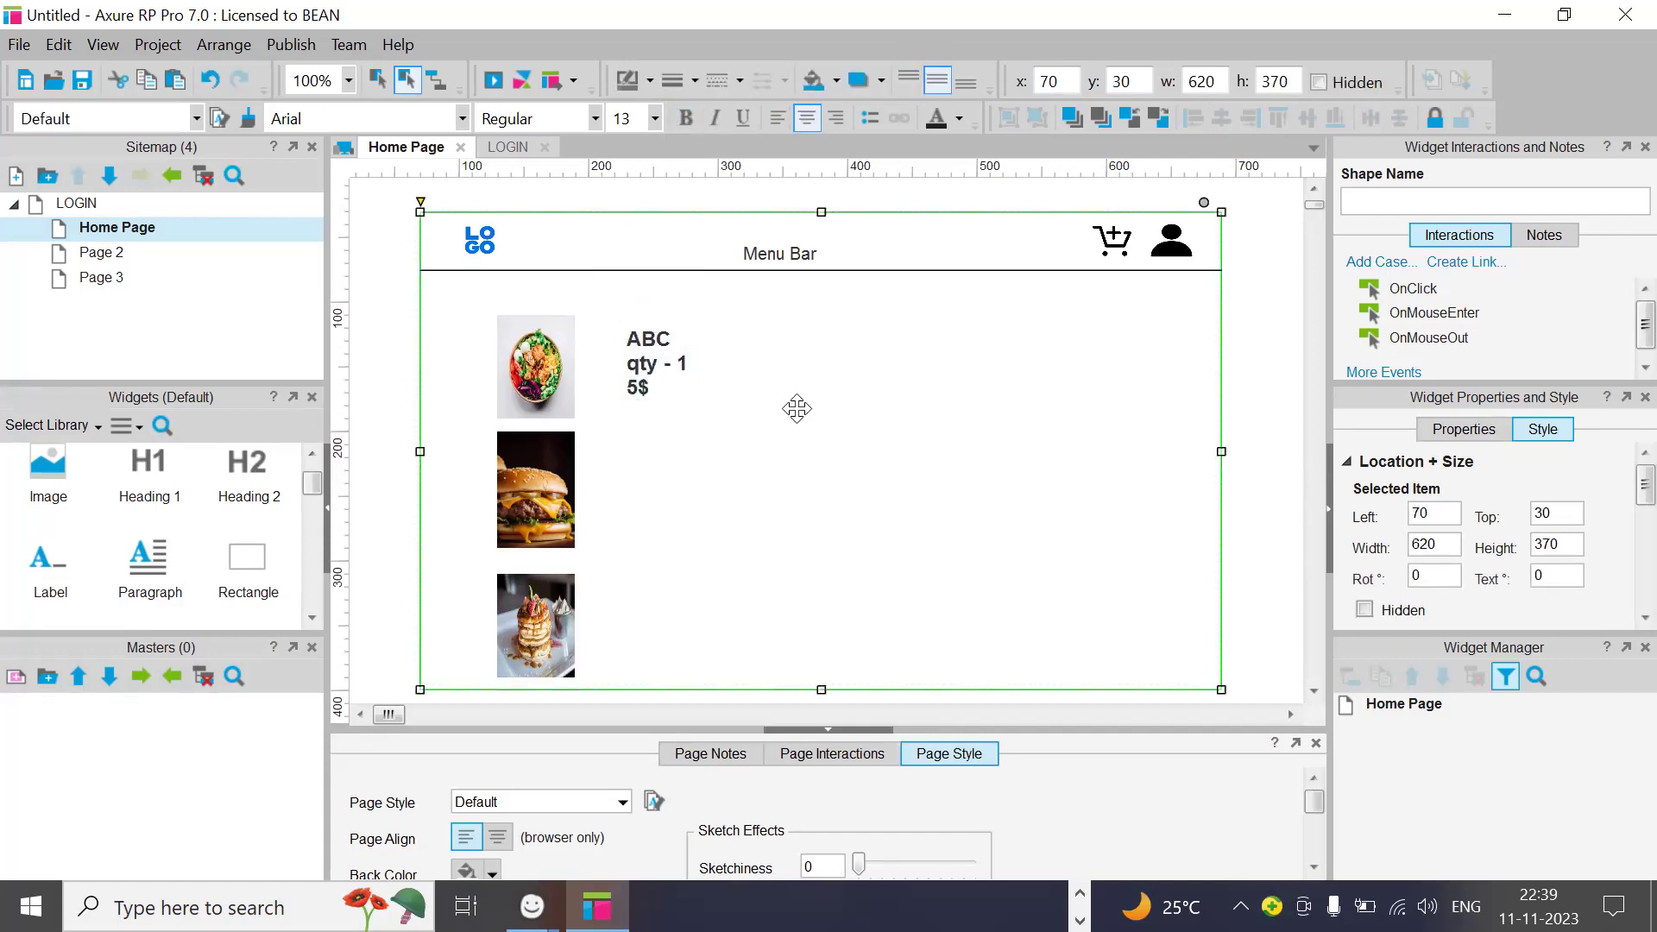